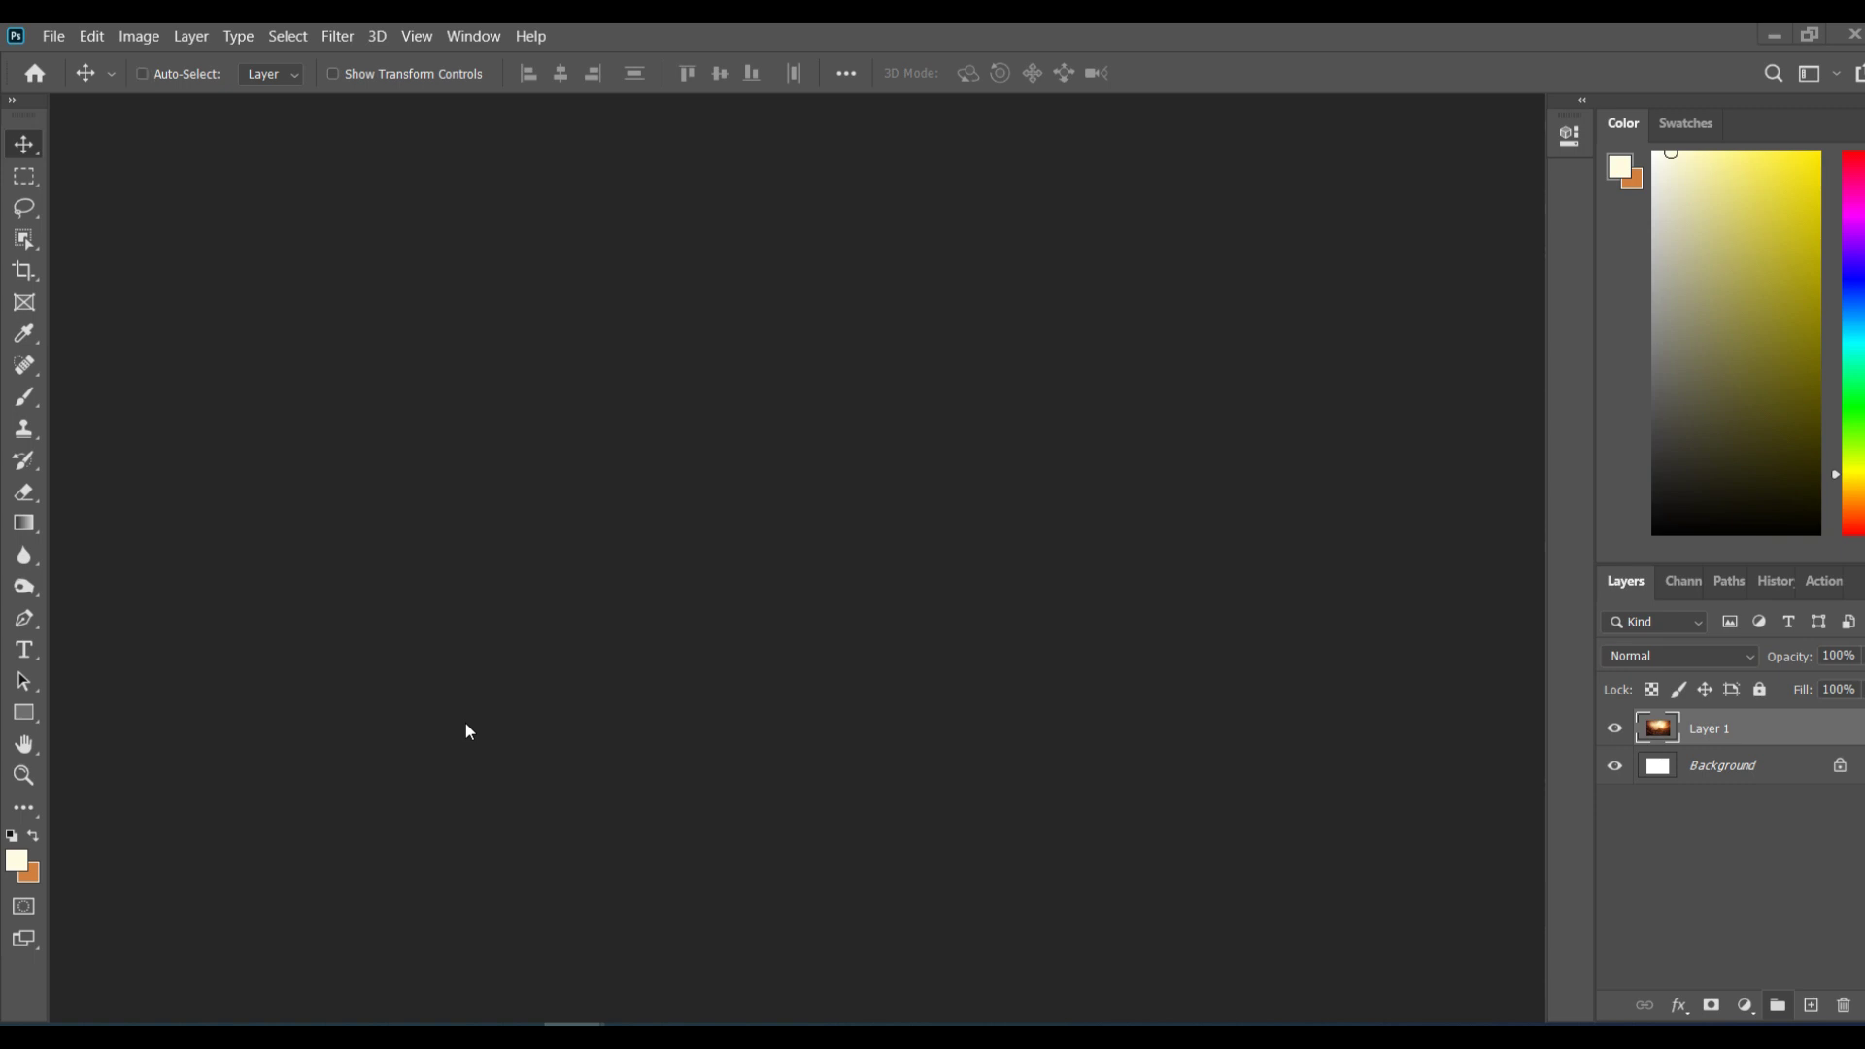
Step: Open the fantasy warrior reference JPG and dock it as a tab beside Untitled-1
key(ctrl+o)
double_click(1107, 204)
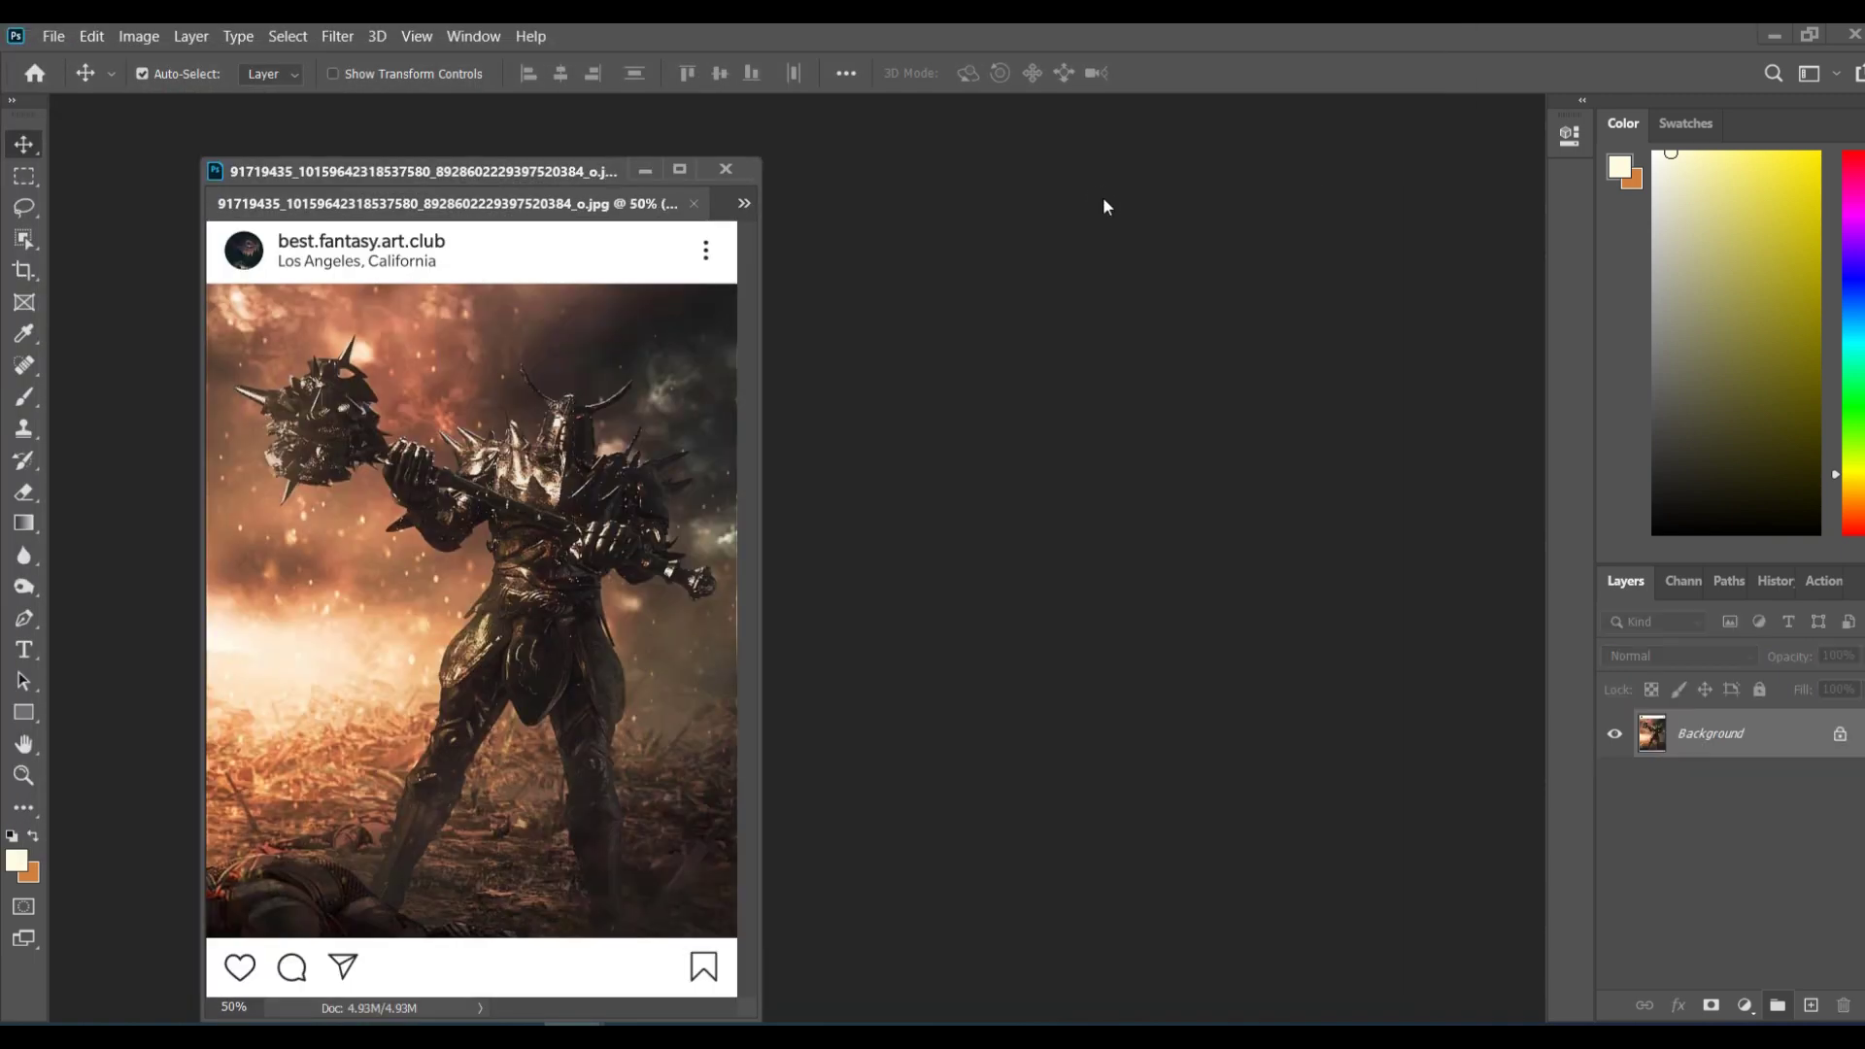
drag(551, 171, 548, 102)
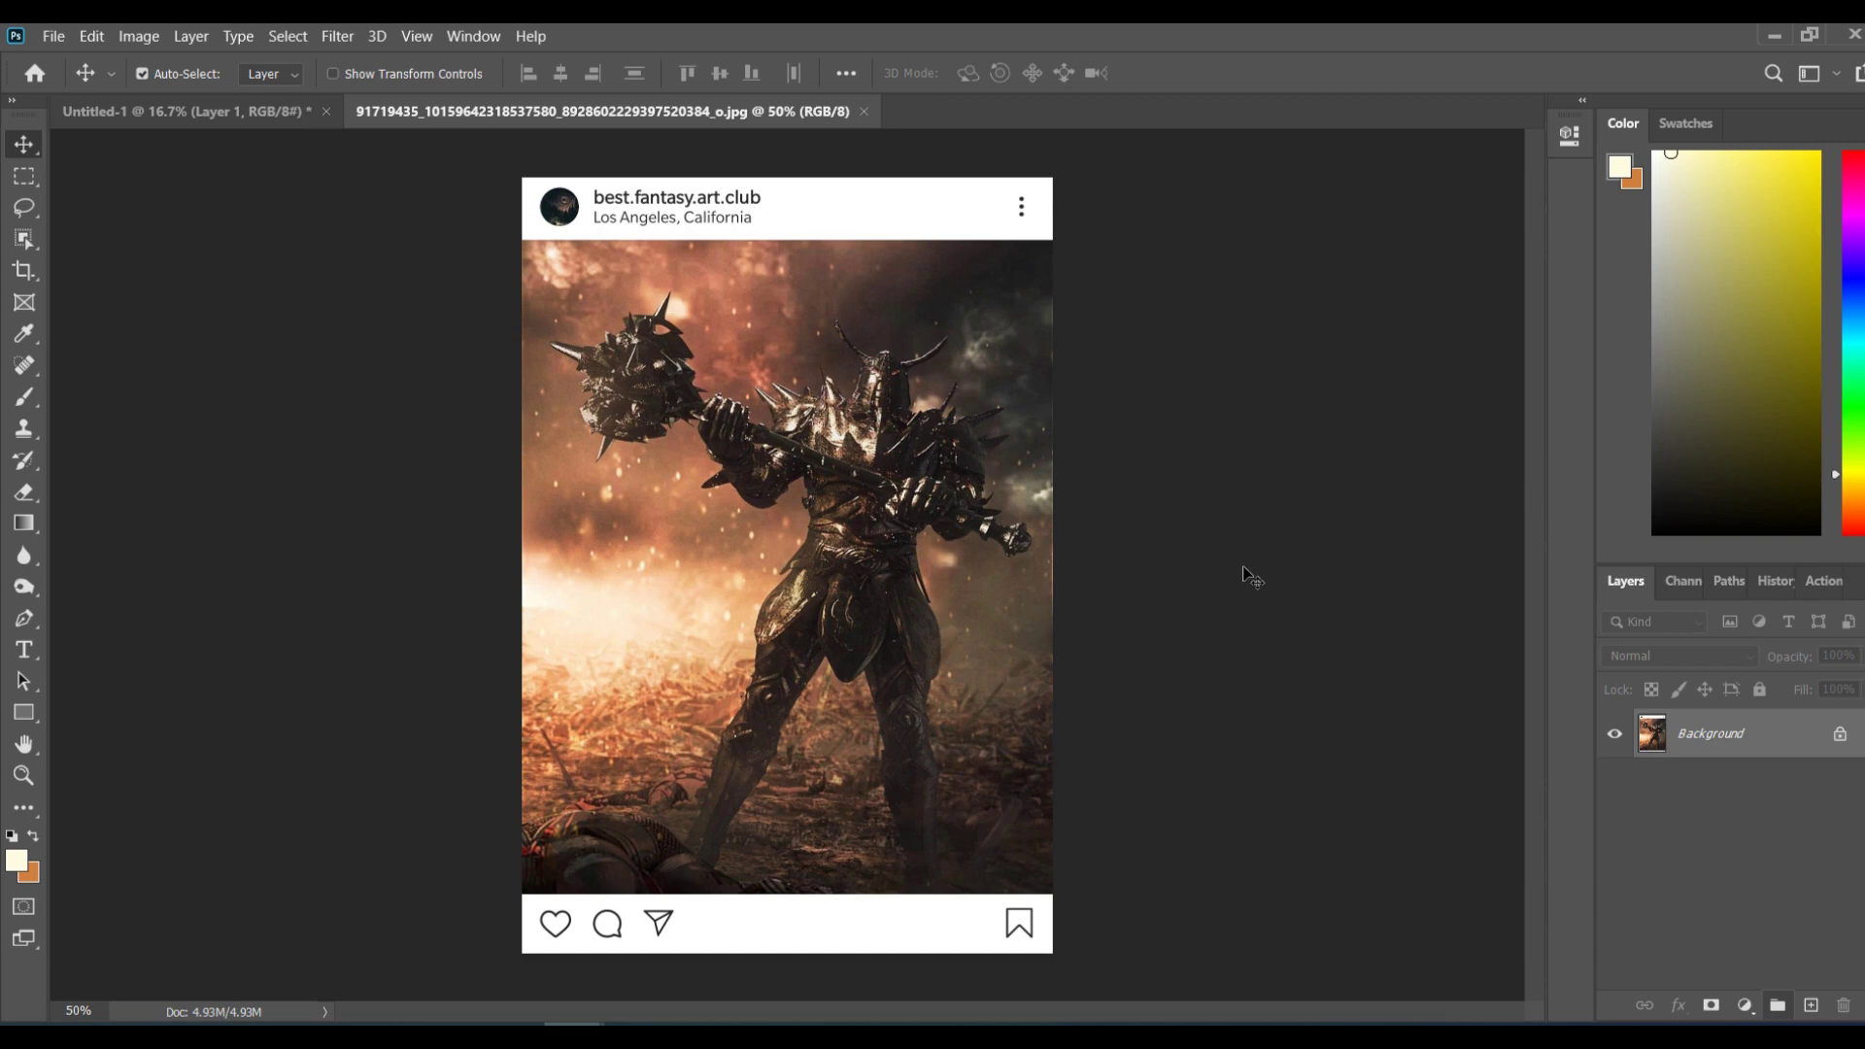
key(ctrl)
Step: Open the raw photo DSC05811.ARW in Camera Raw
key(ctrl+o)
double_click(953, 220)
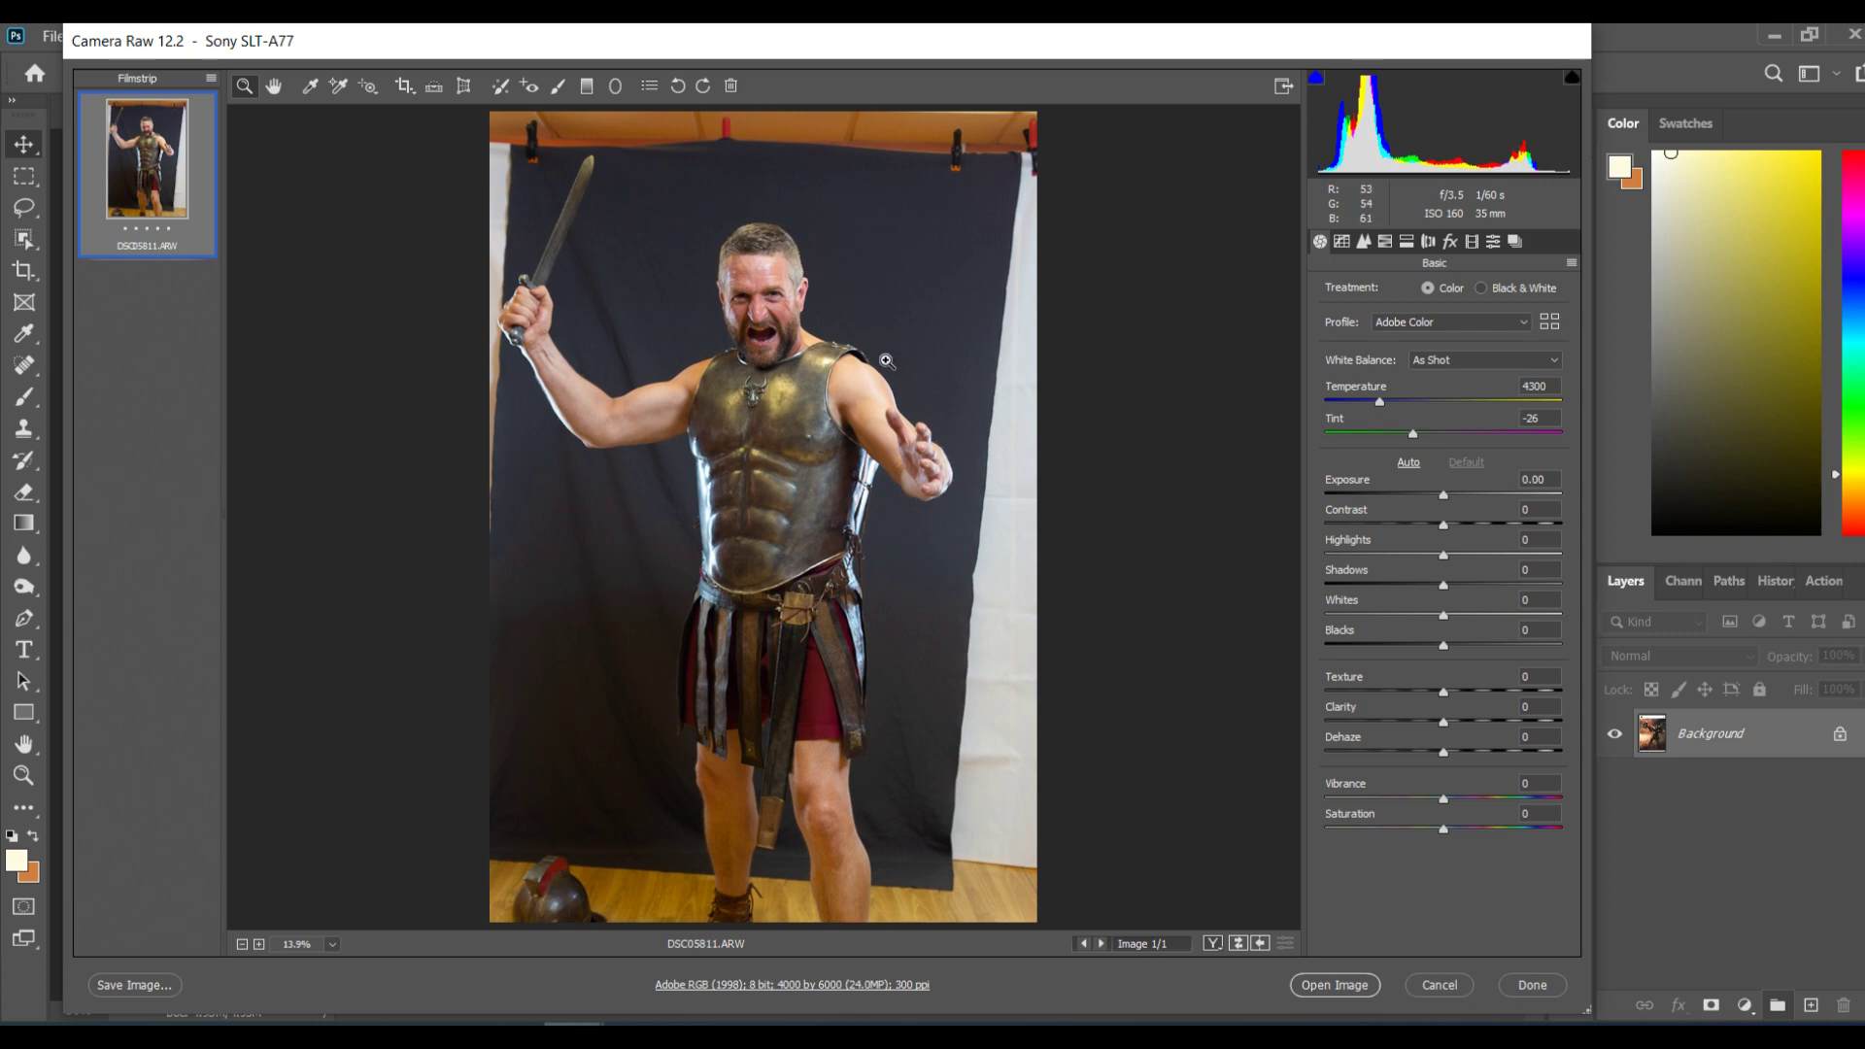
click(853, 332)
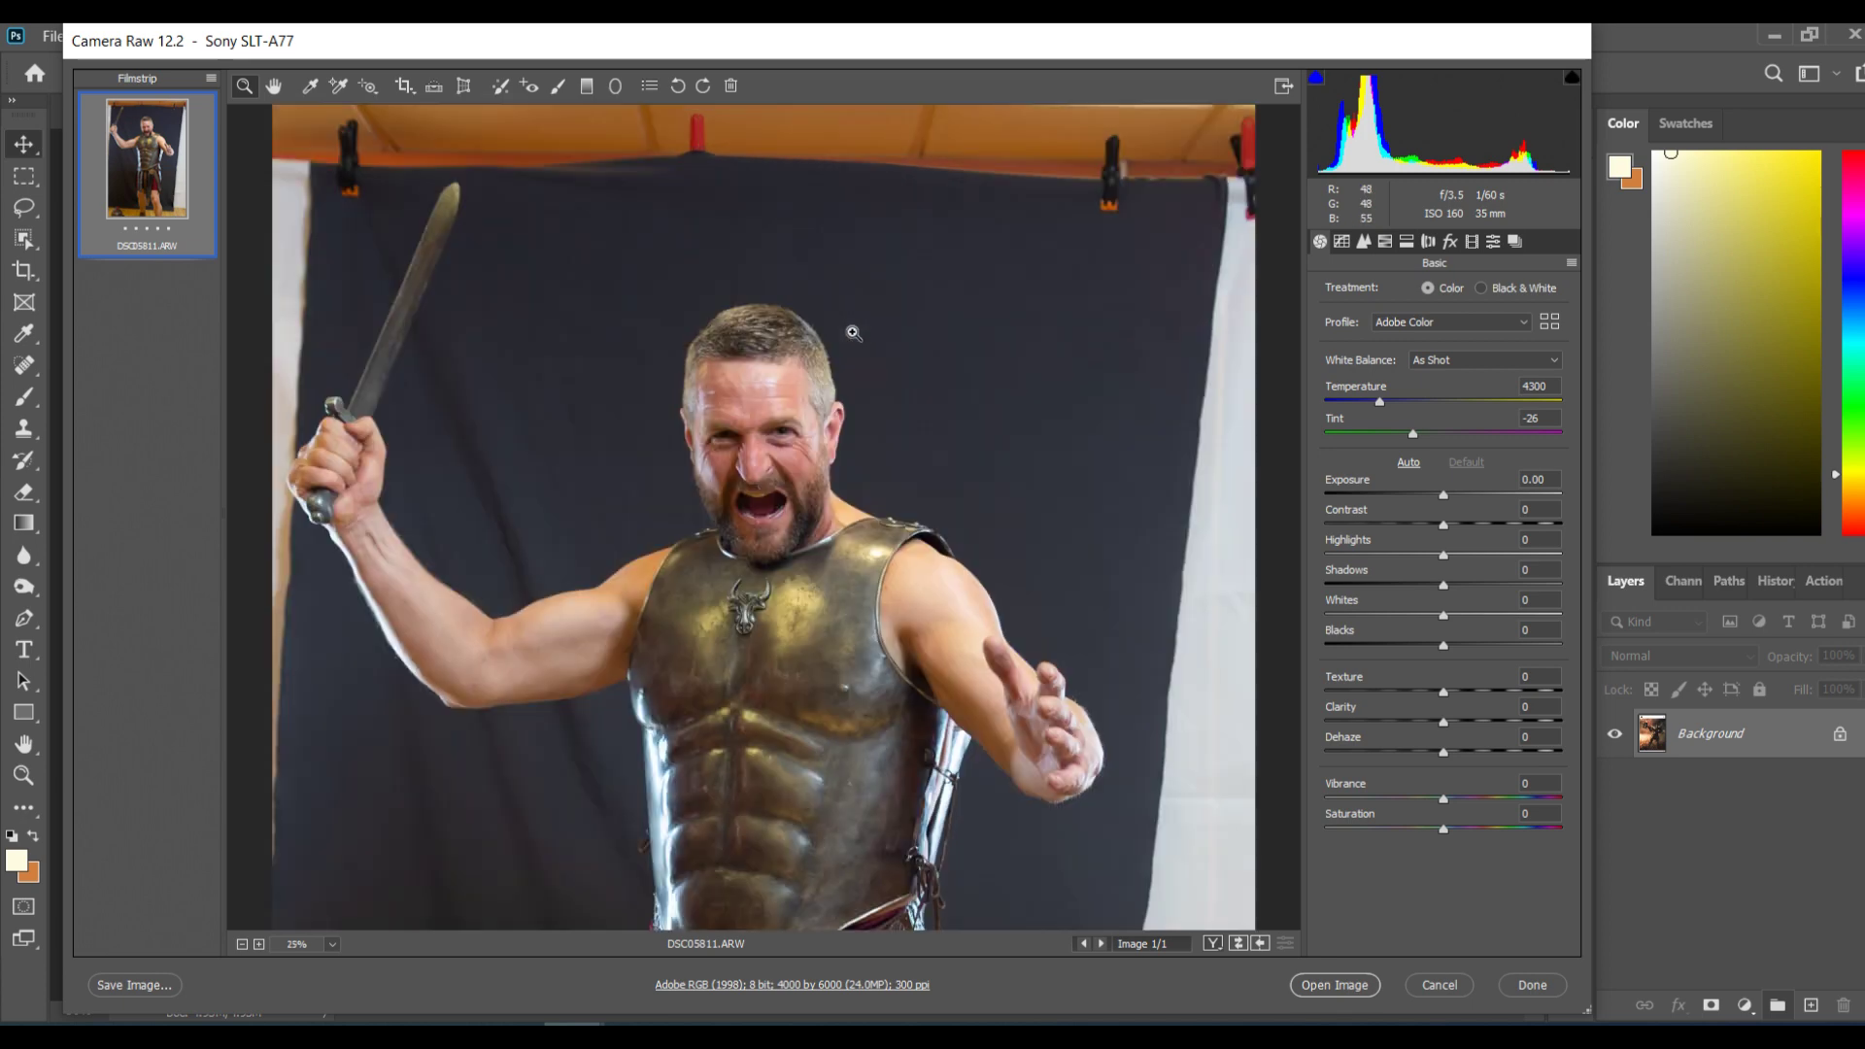
click(845, 356)
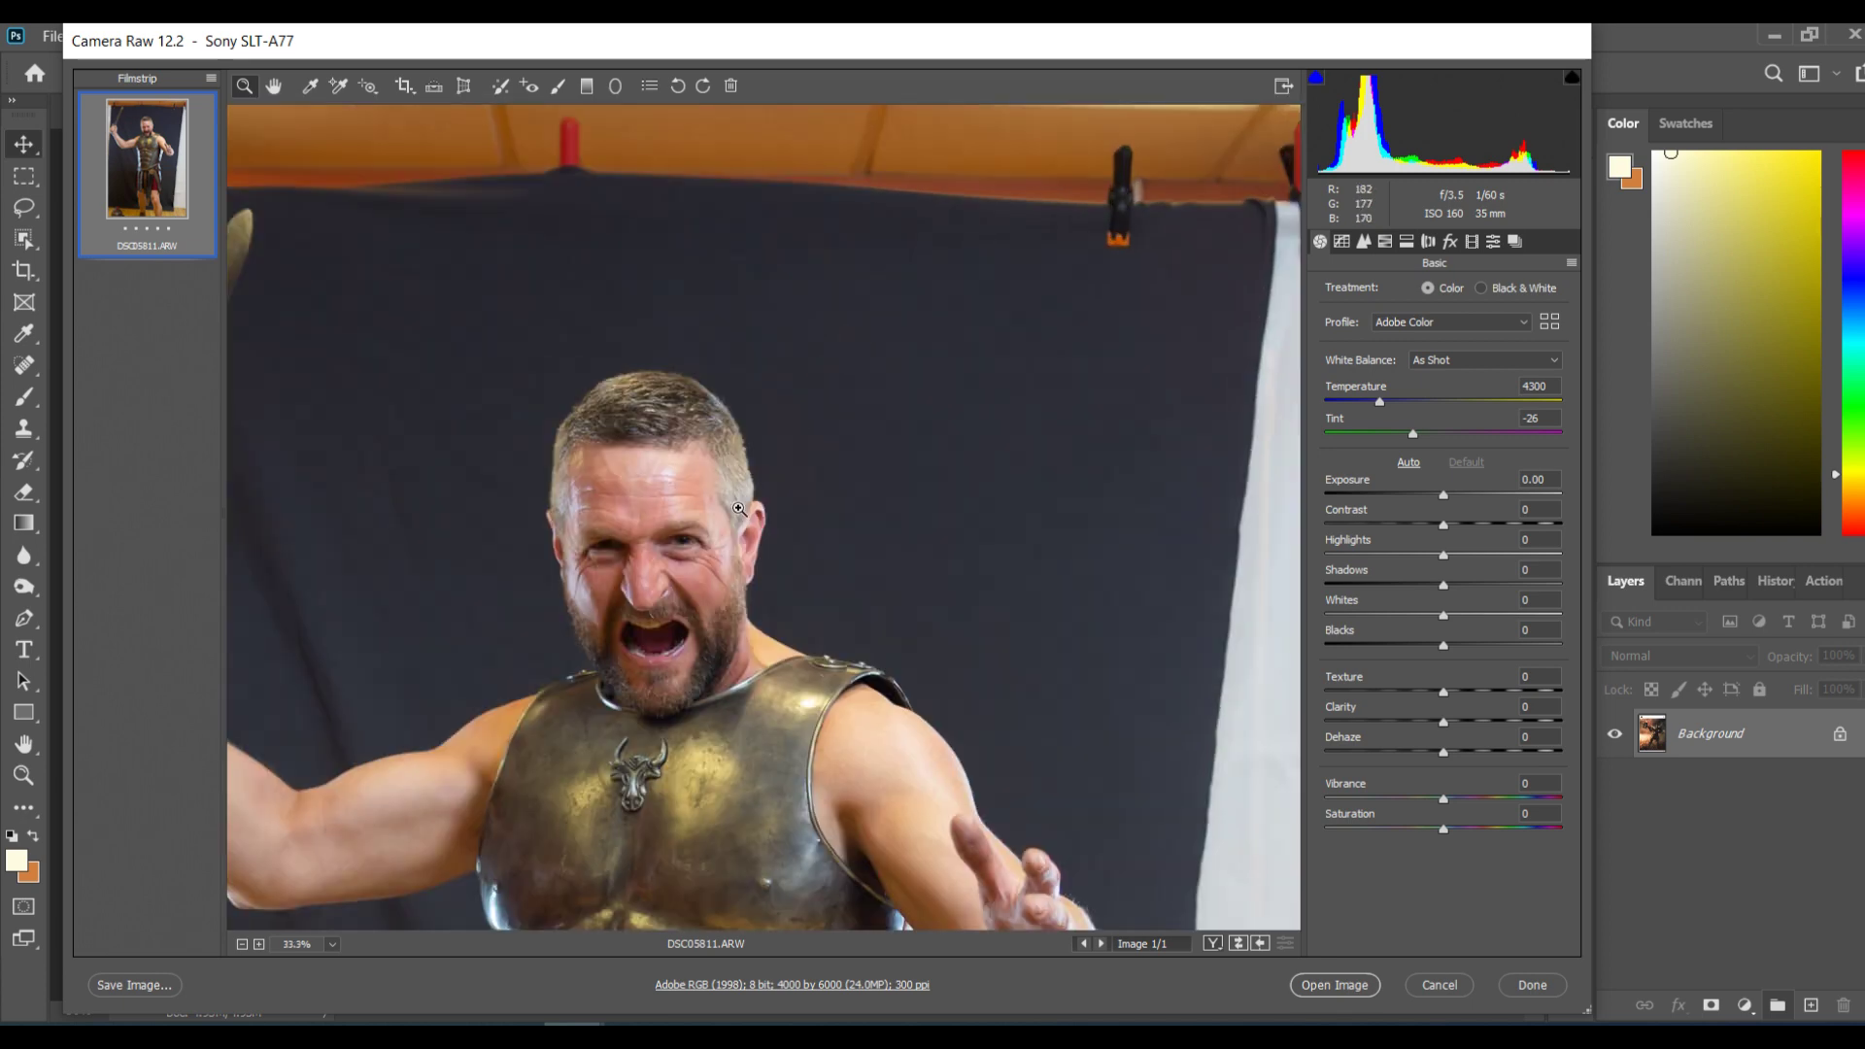
click(273, 87)
drag(375, 595, 487, 207)
drag(928, 762, 813, 393)
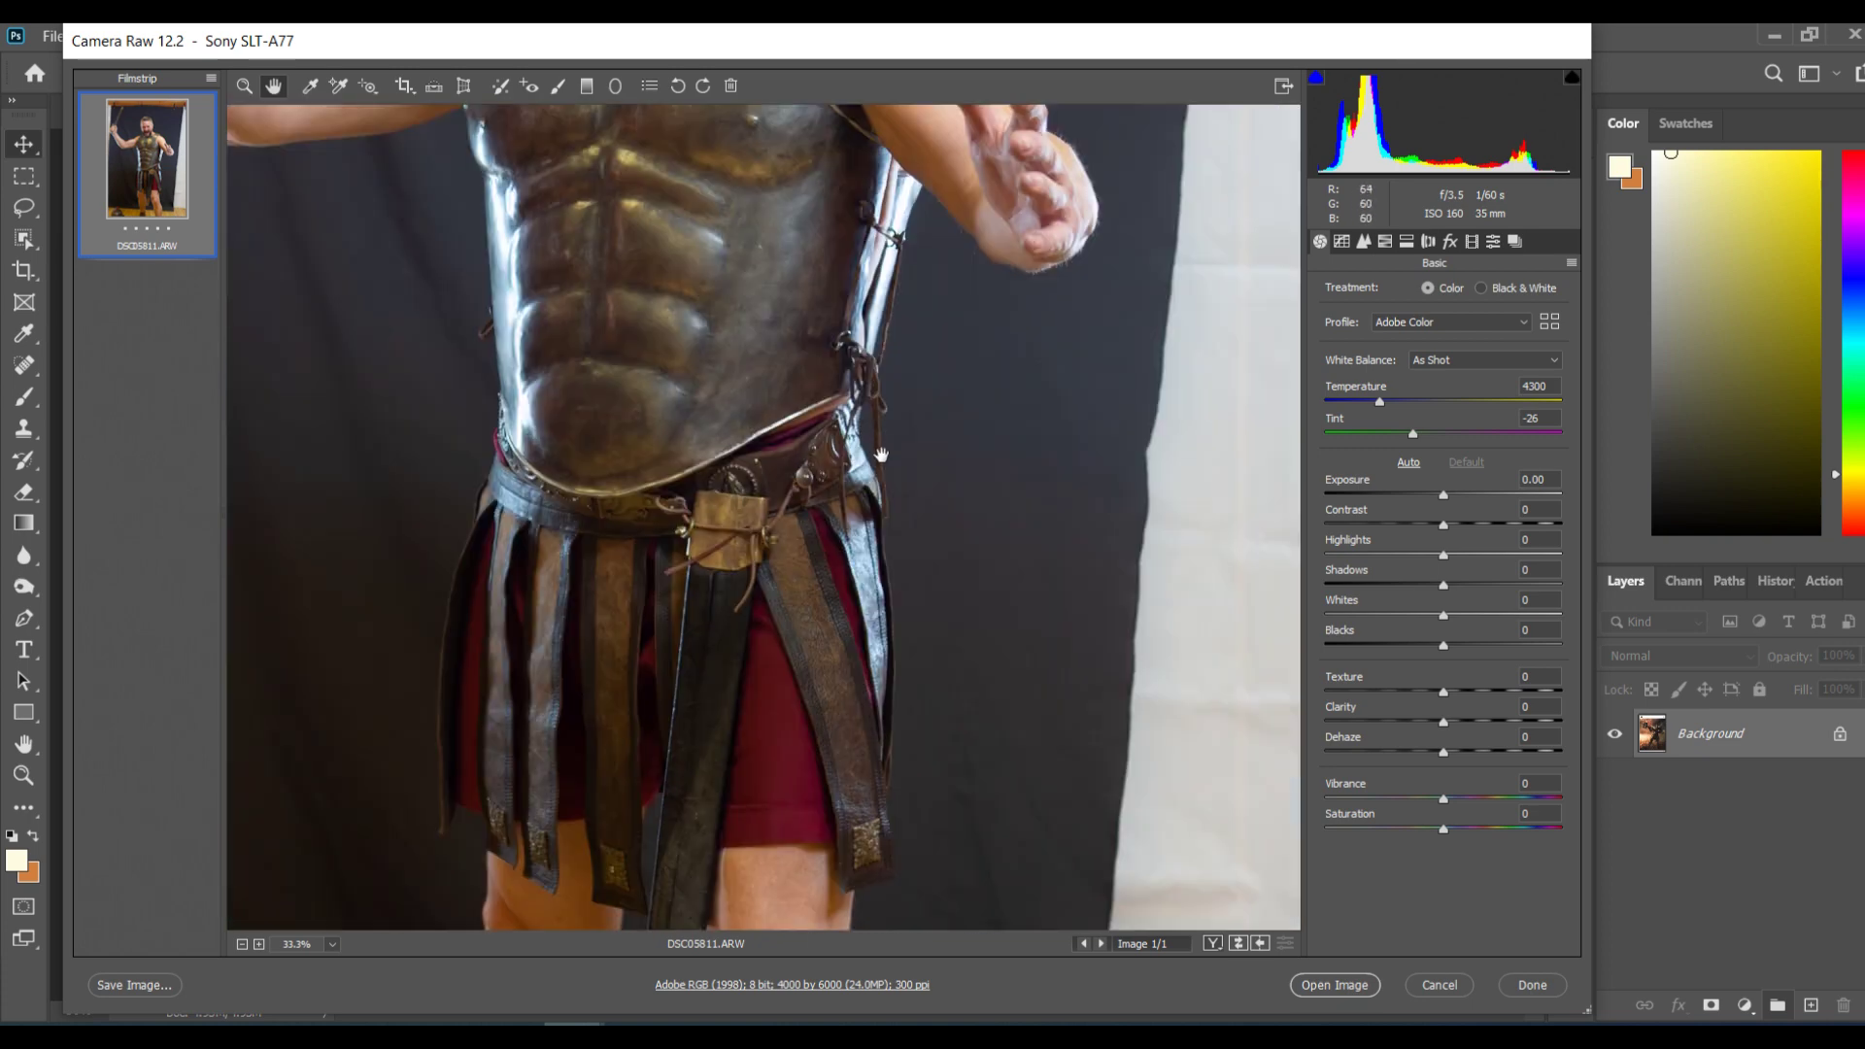
drag(647, 360, 920, 755)
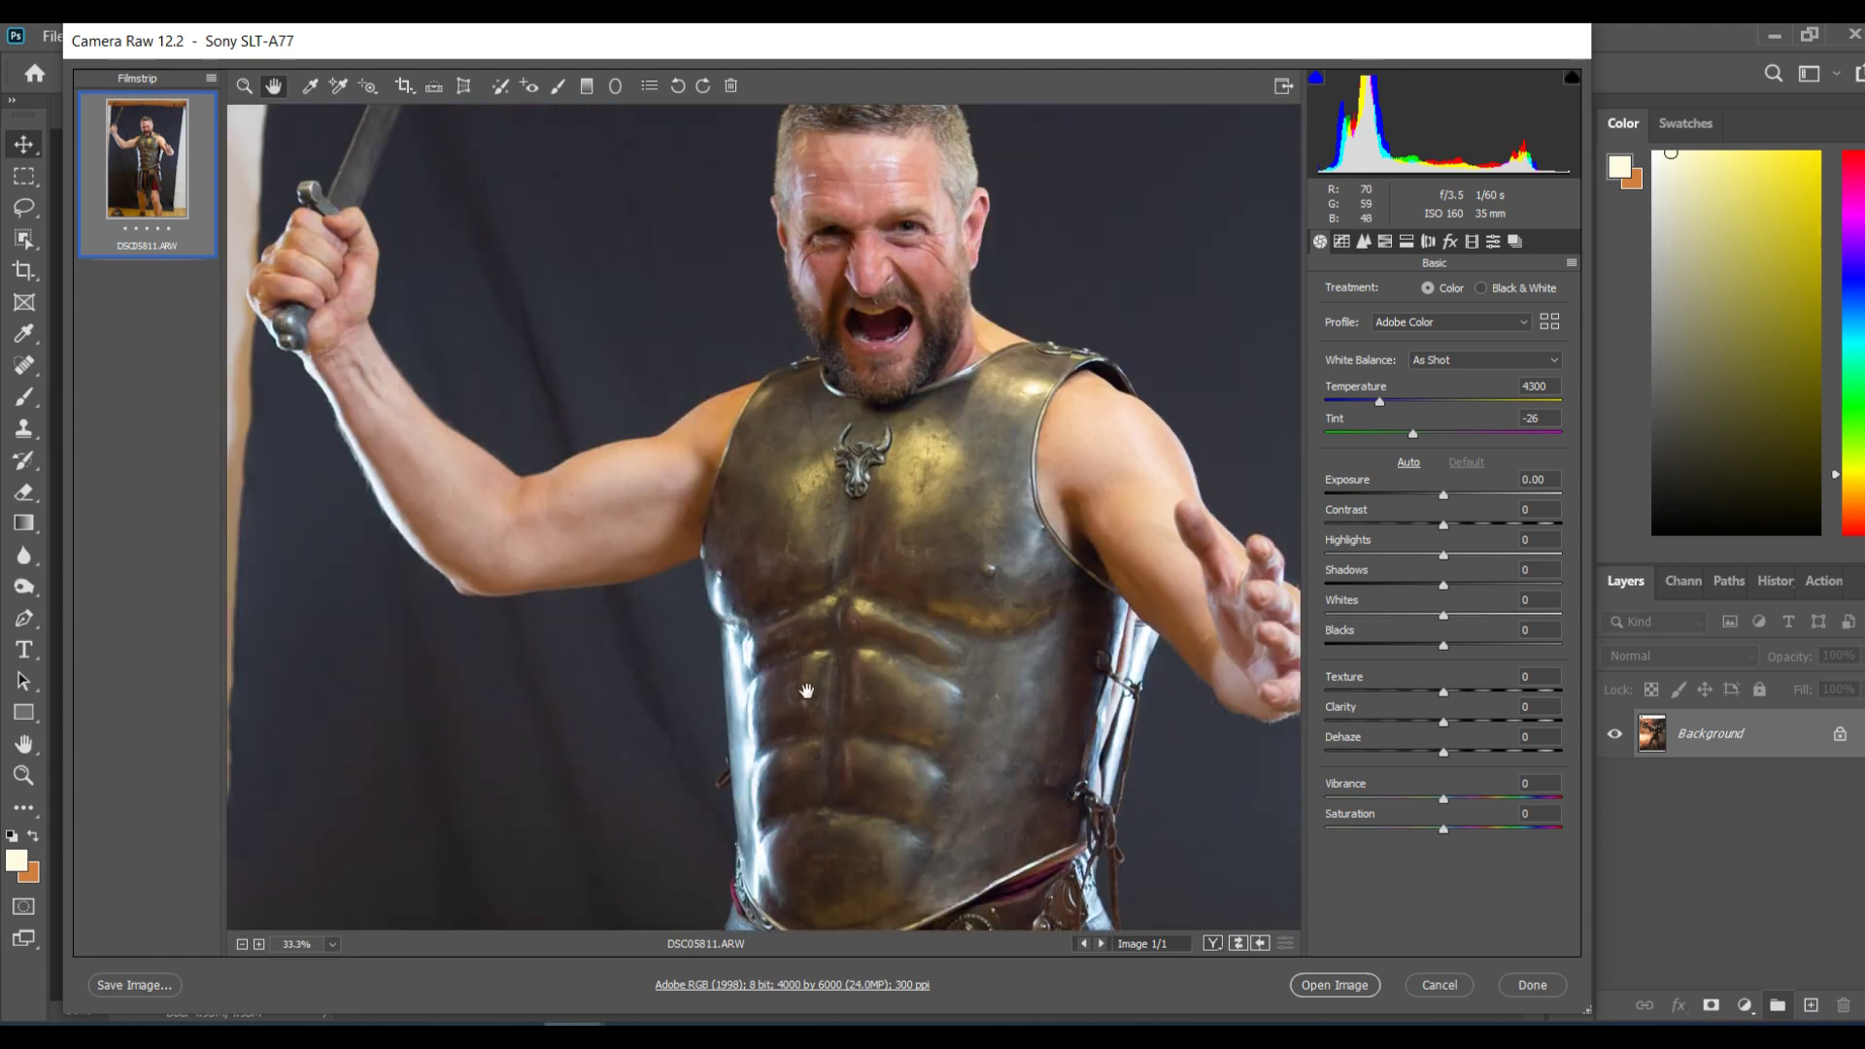
click(330, 946)
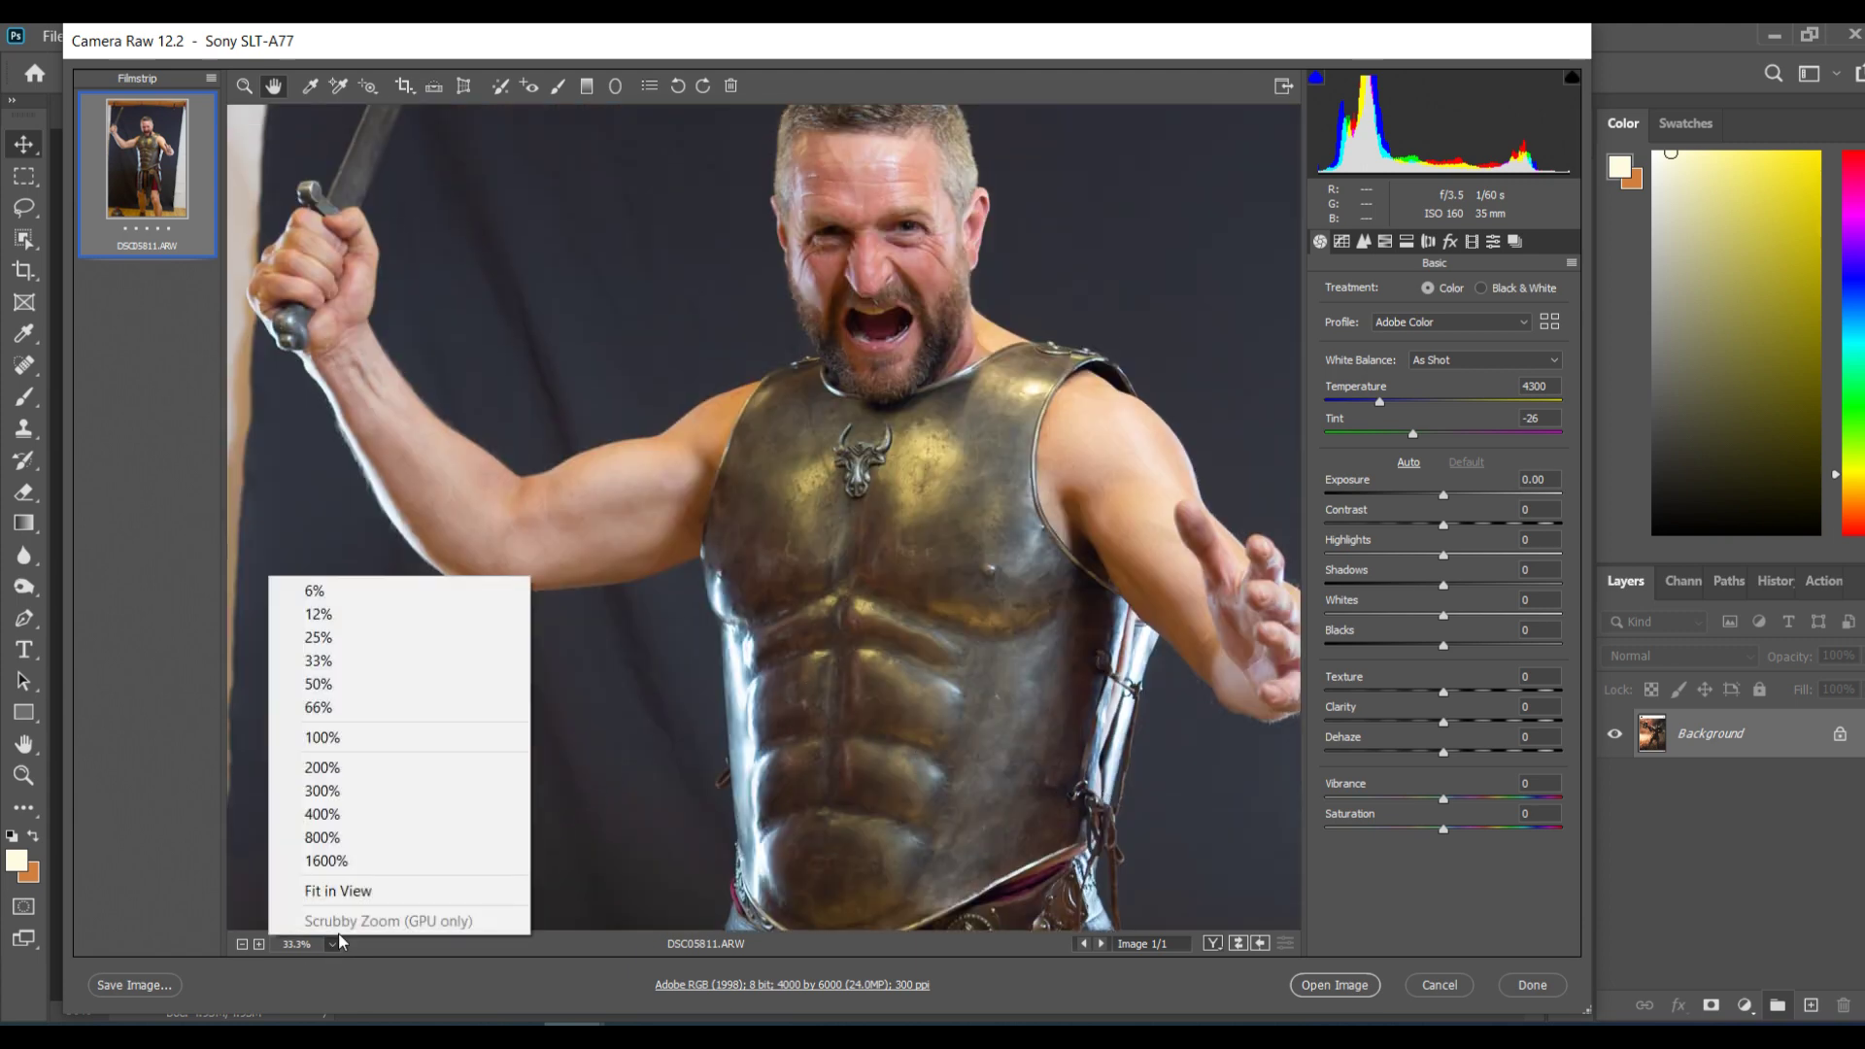
click(329, 891)
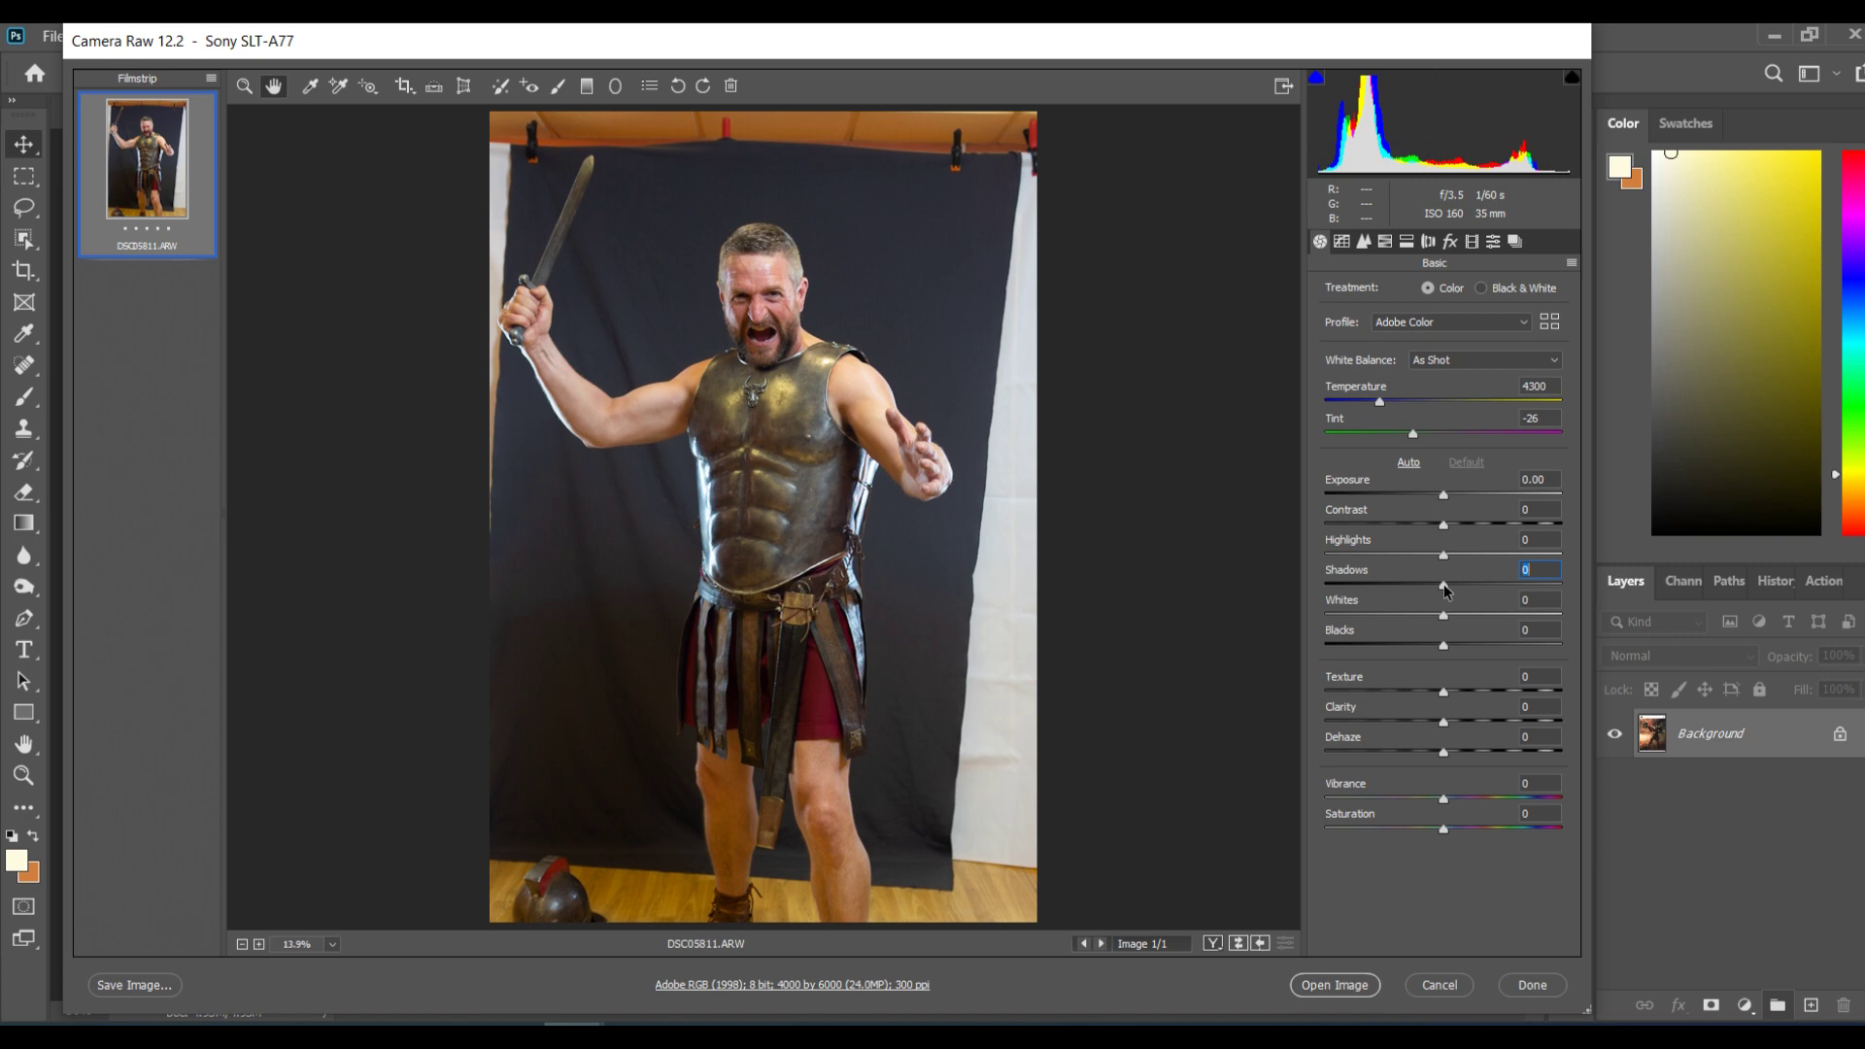
drag(1445, 588, 1449, 590)
drag(1552, 586, 1574, 586)
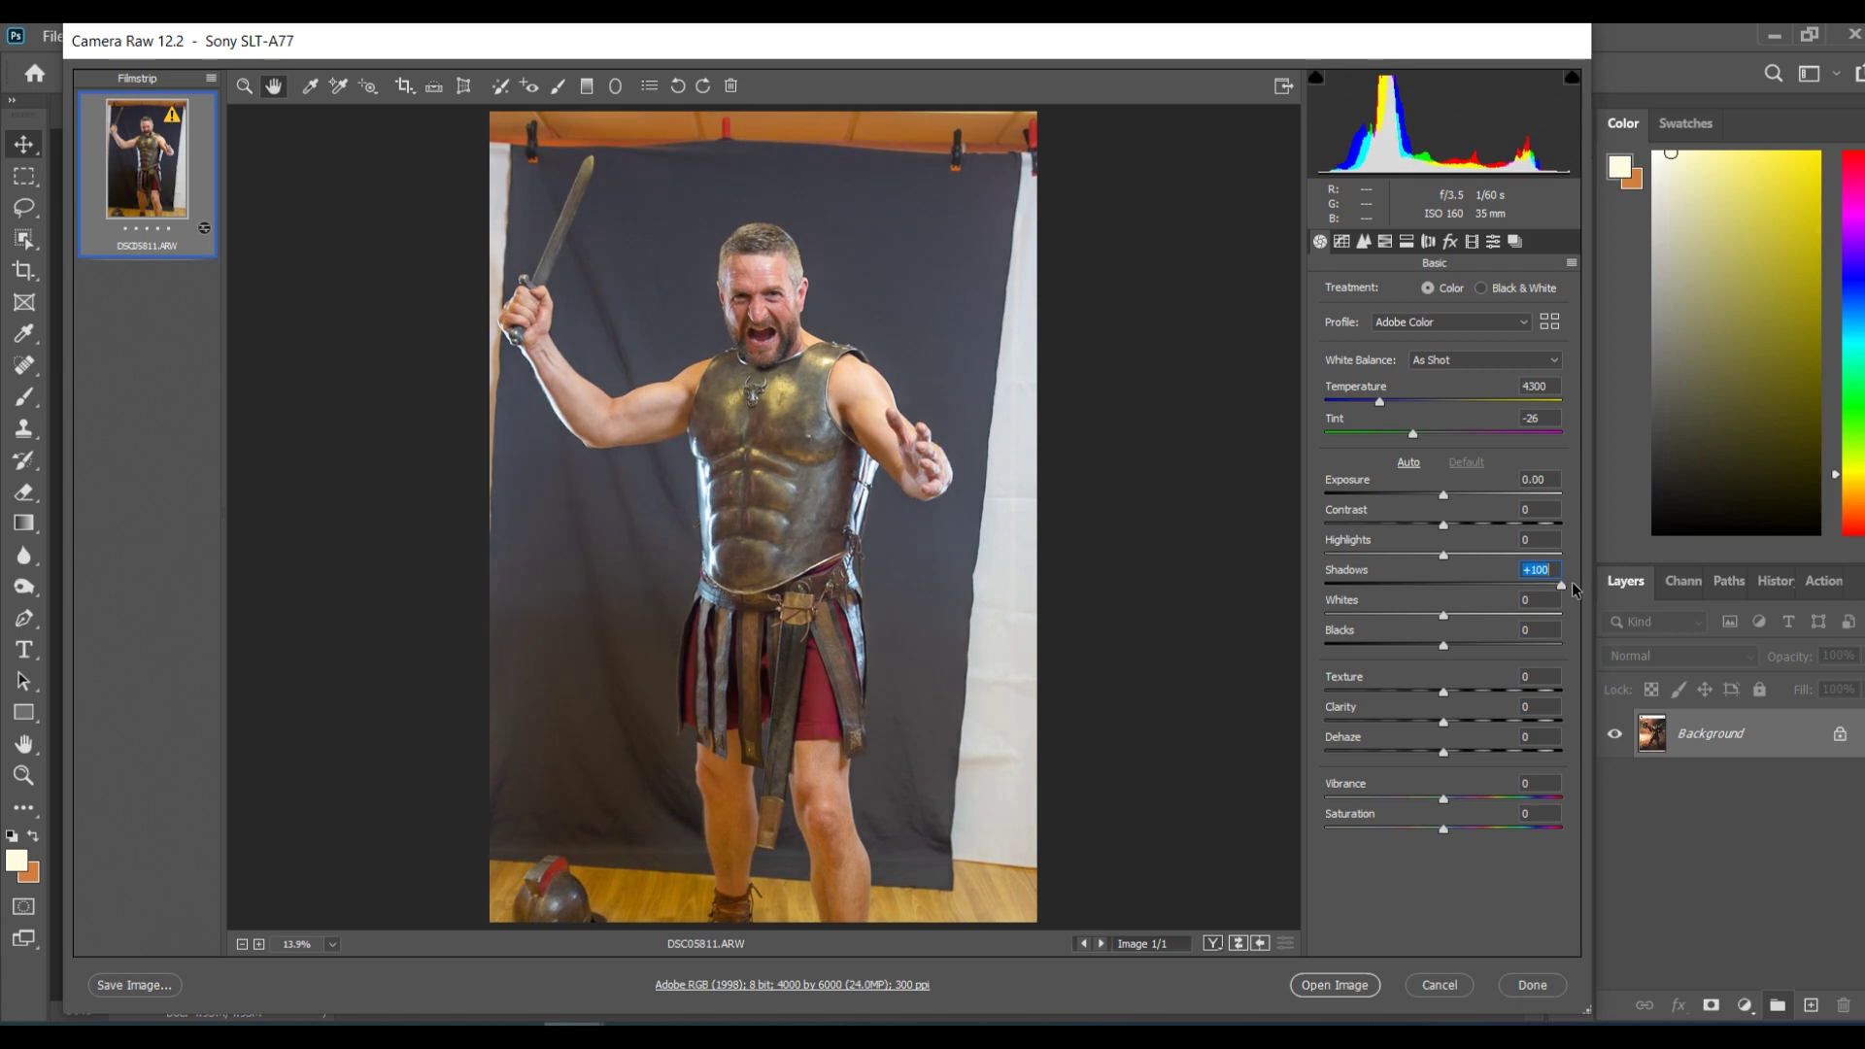
text(-100)
key(Return)
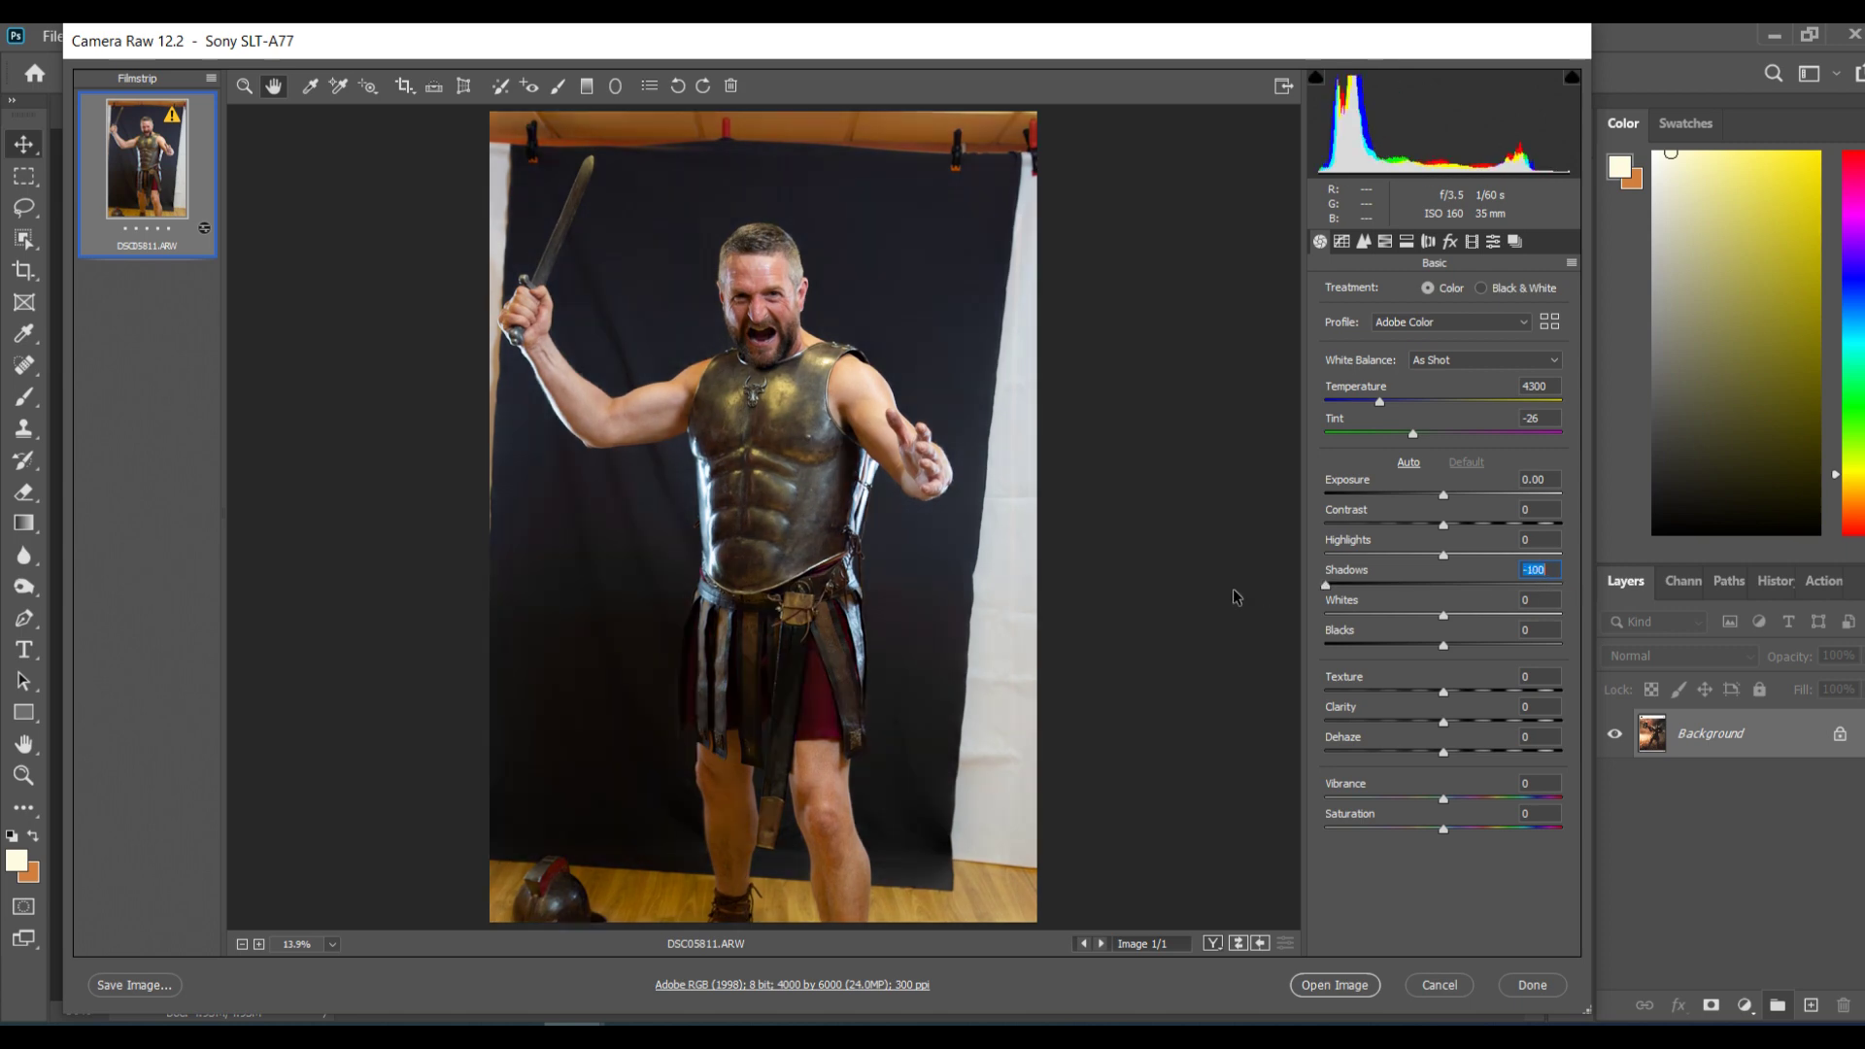
drag(1325, 585, 1641, 575)
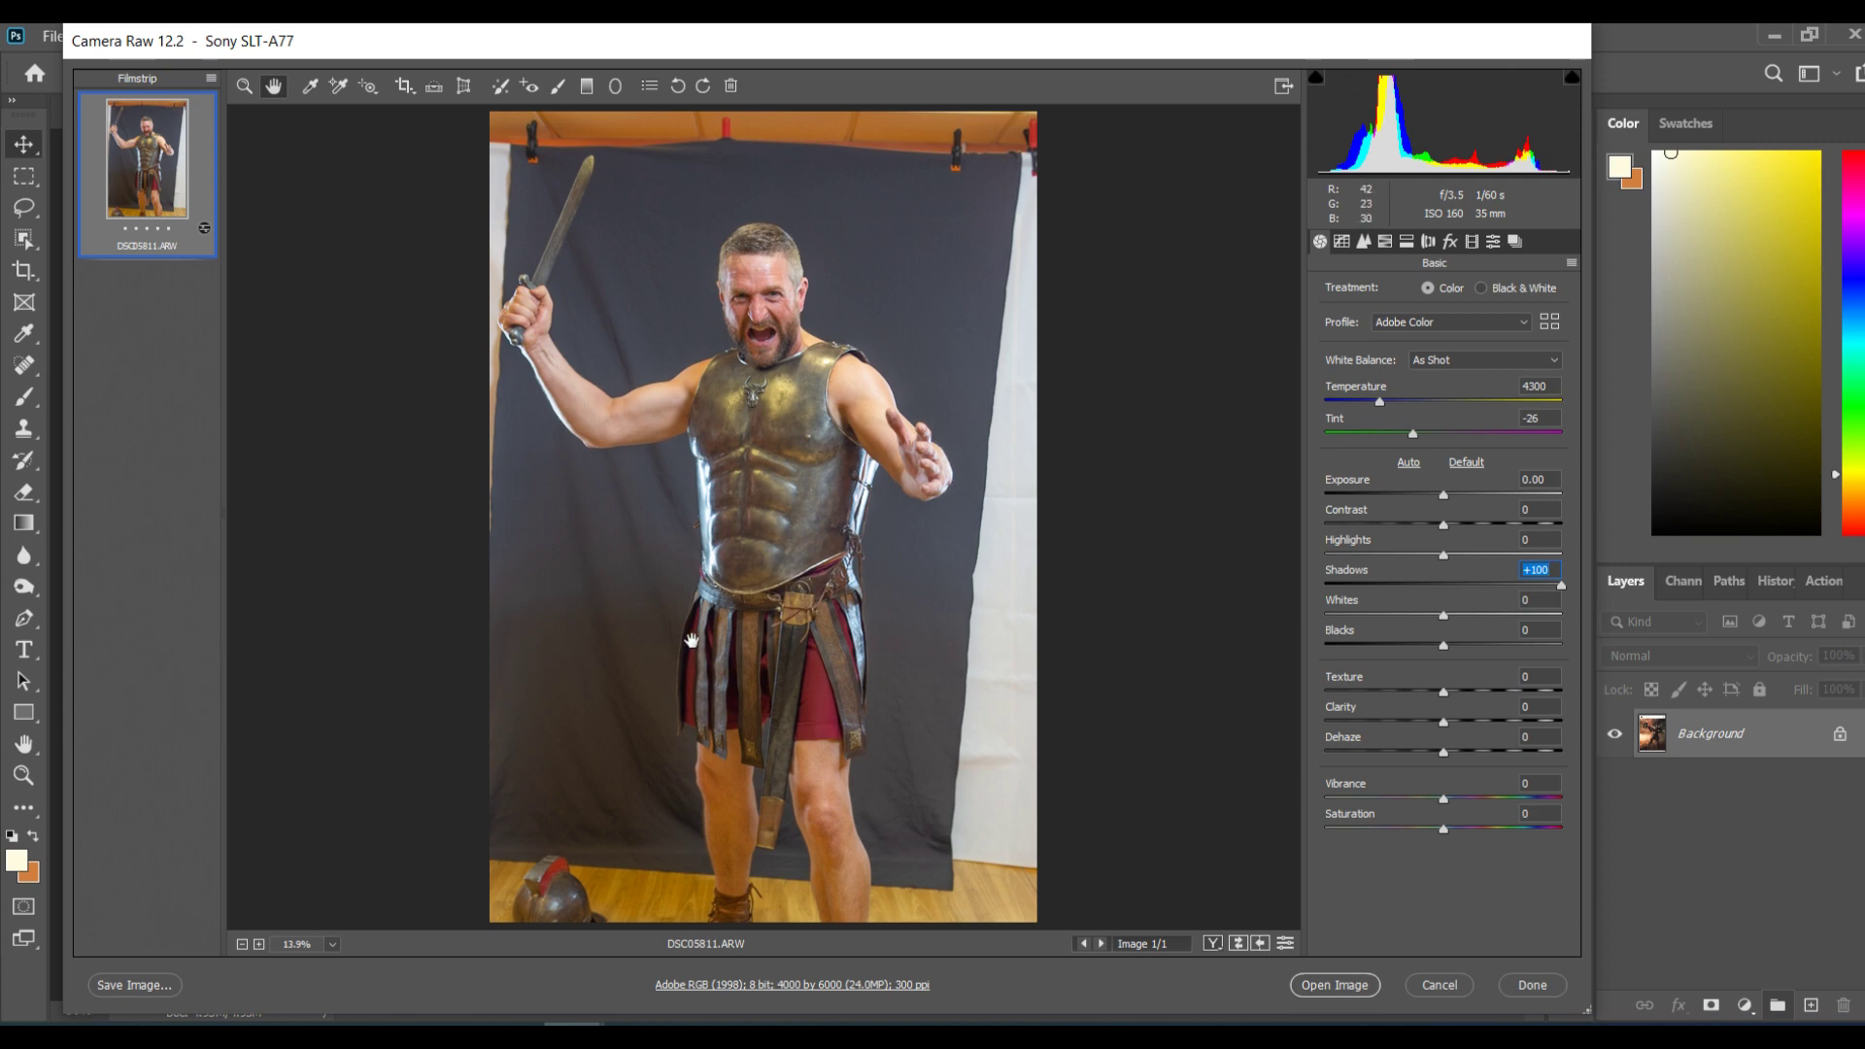
double_click(1562, 587)
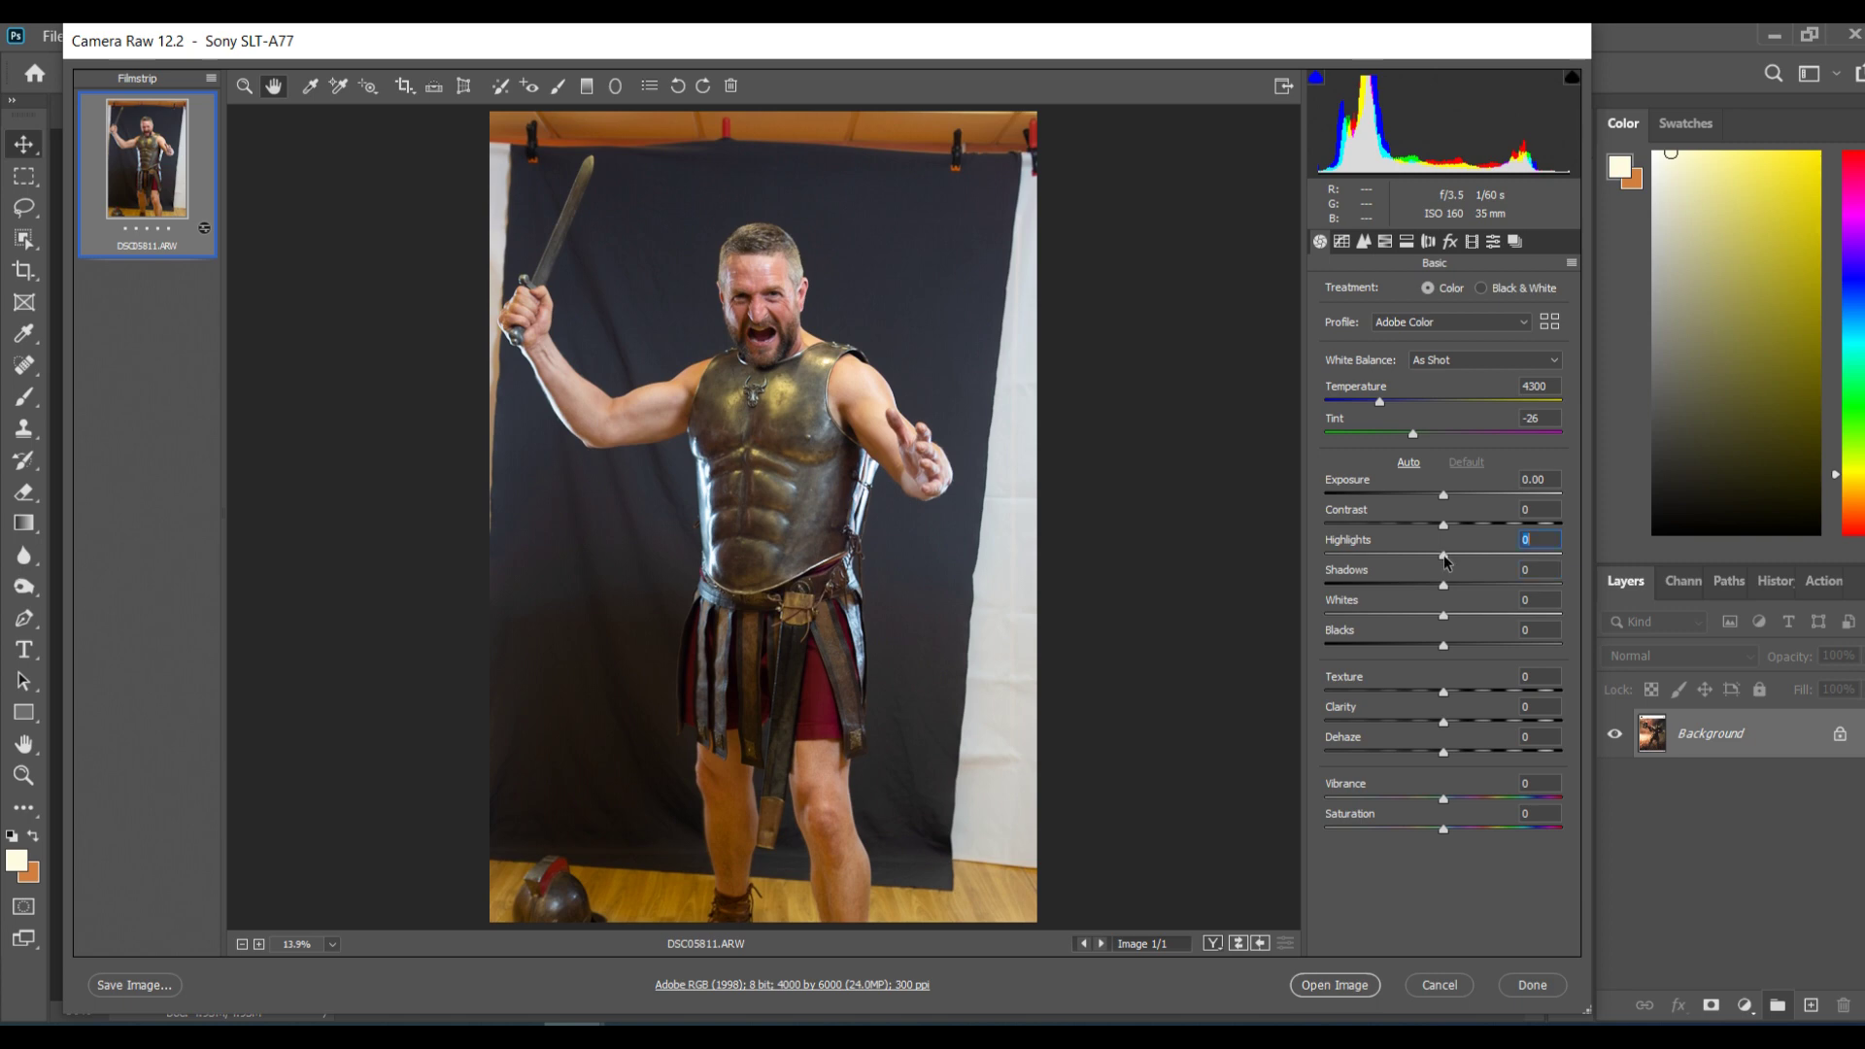
drag(1444, 559, 1326, 546)
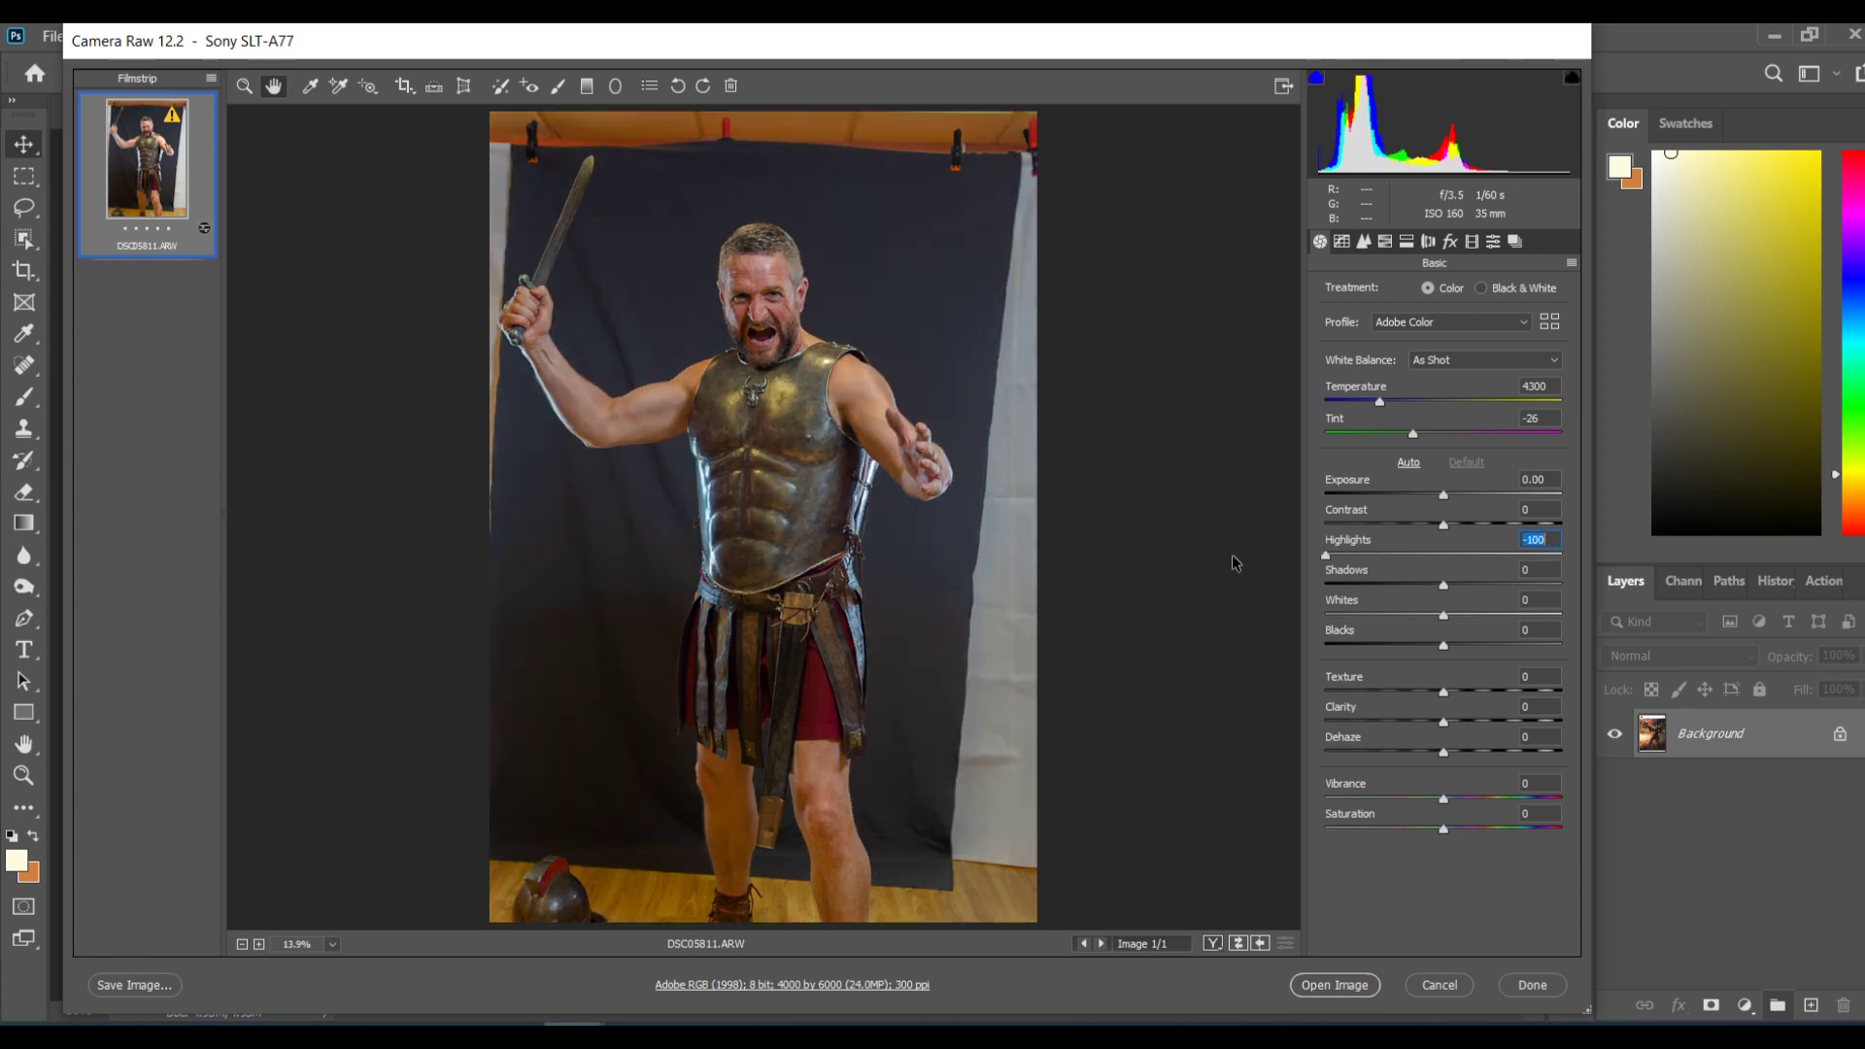
key(p)
key(p)
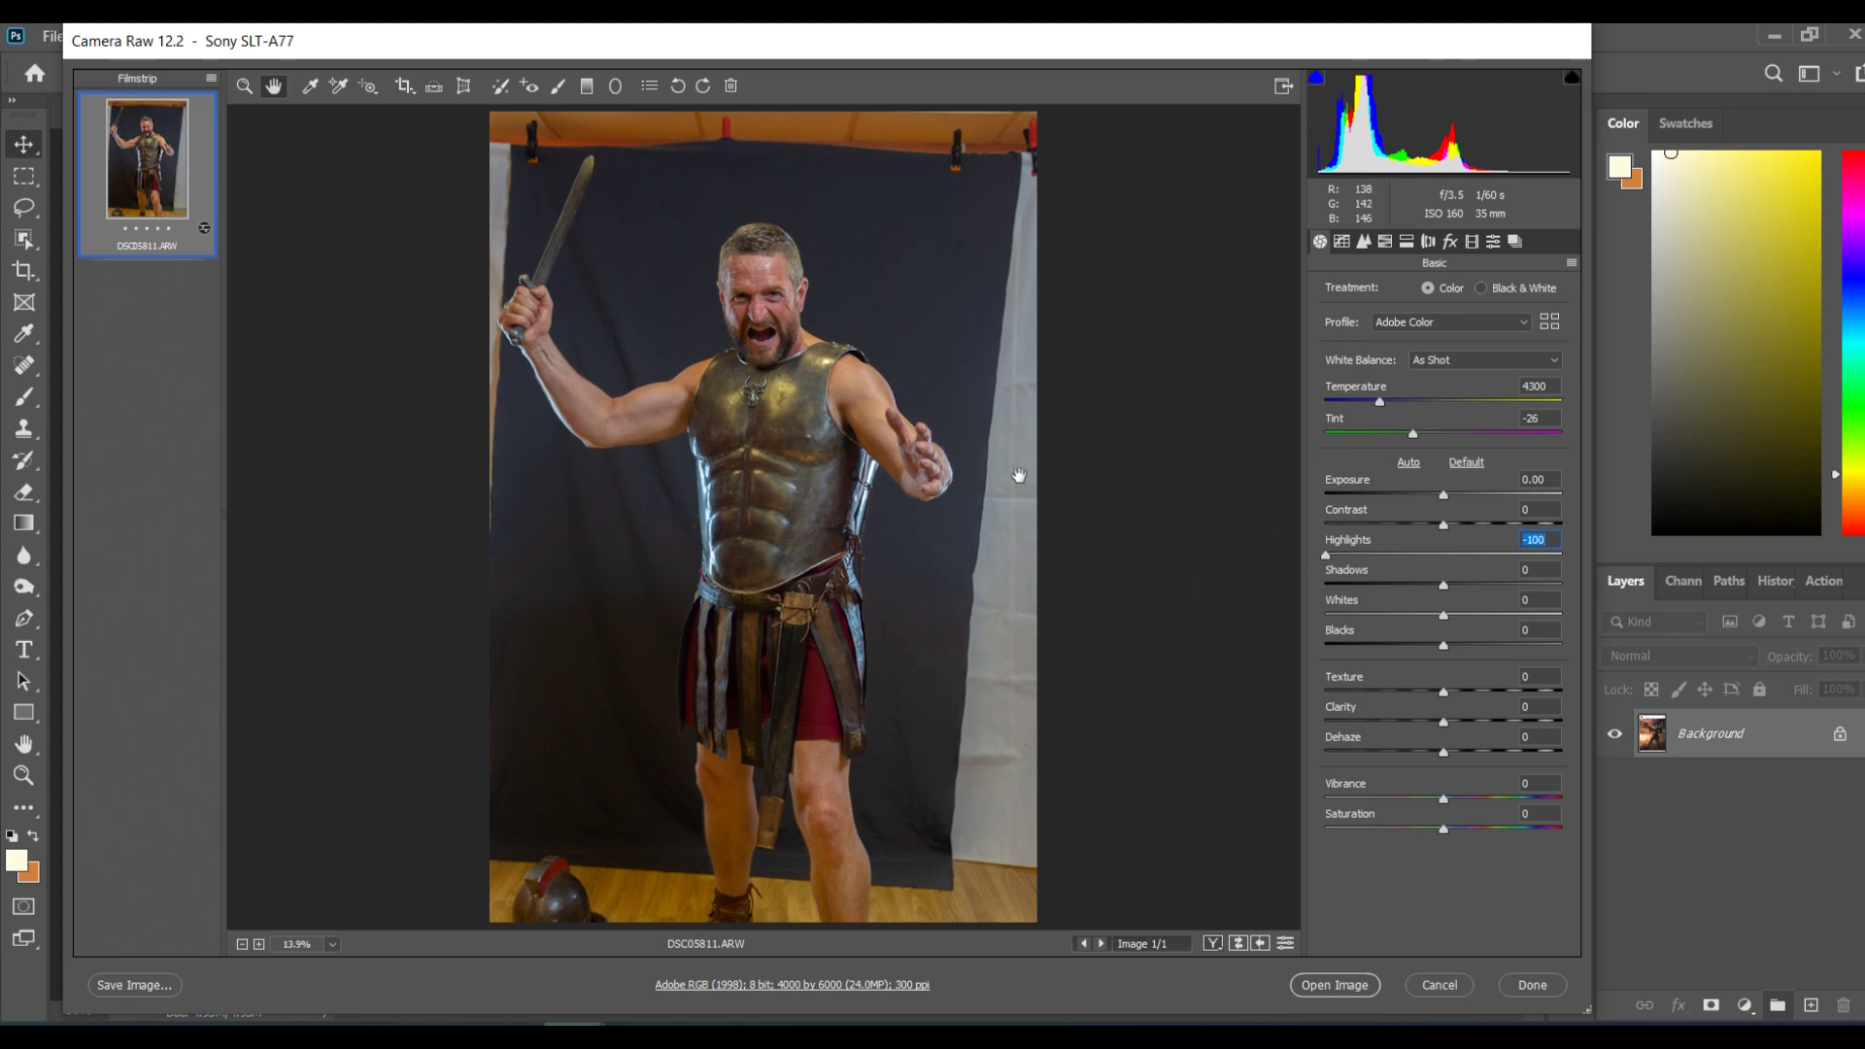
drag(1327, 554, 1554, 573)
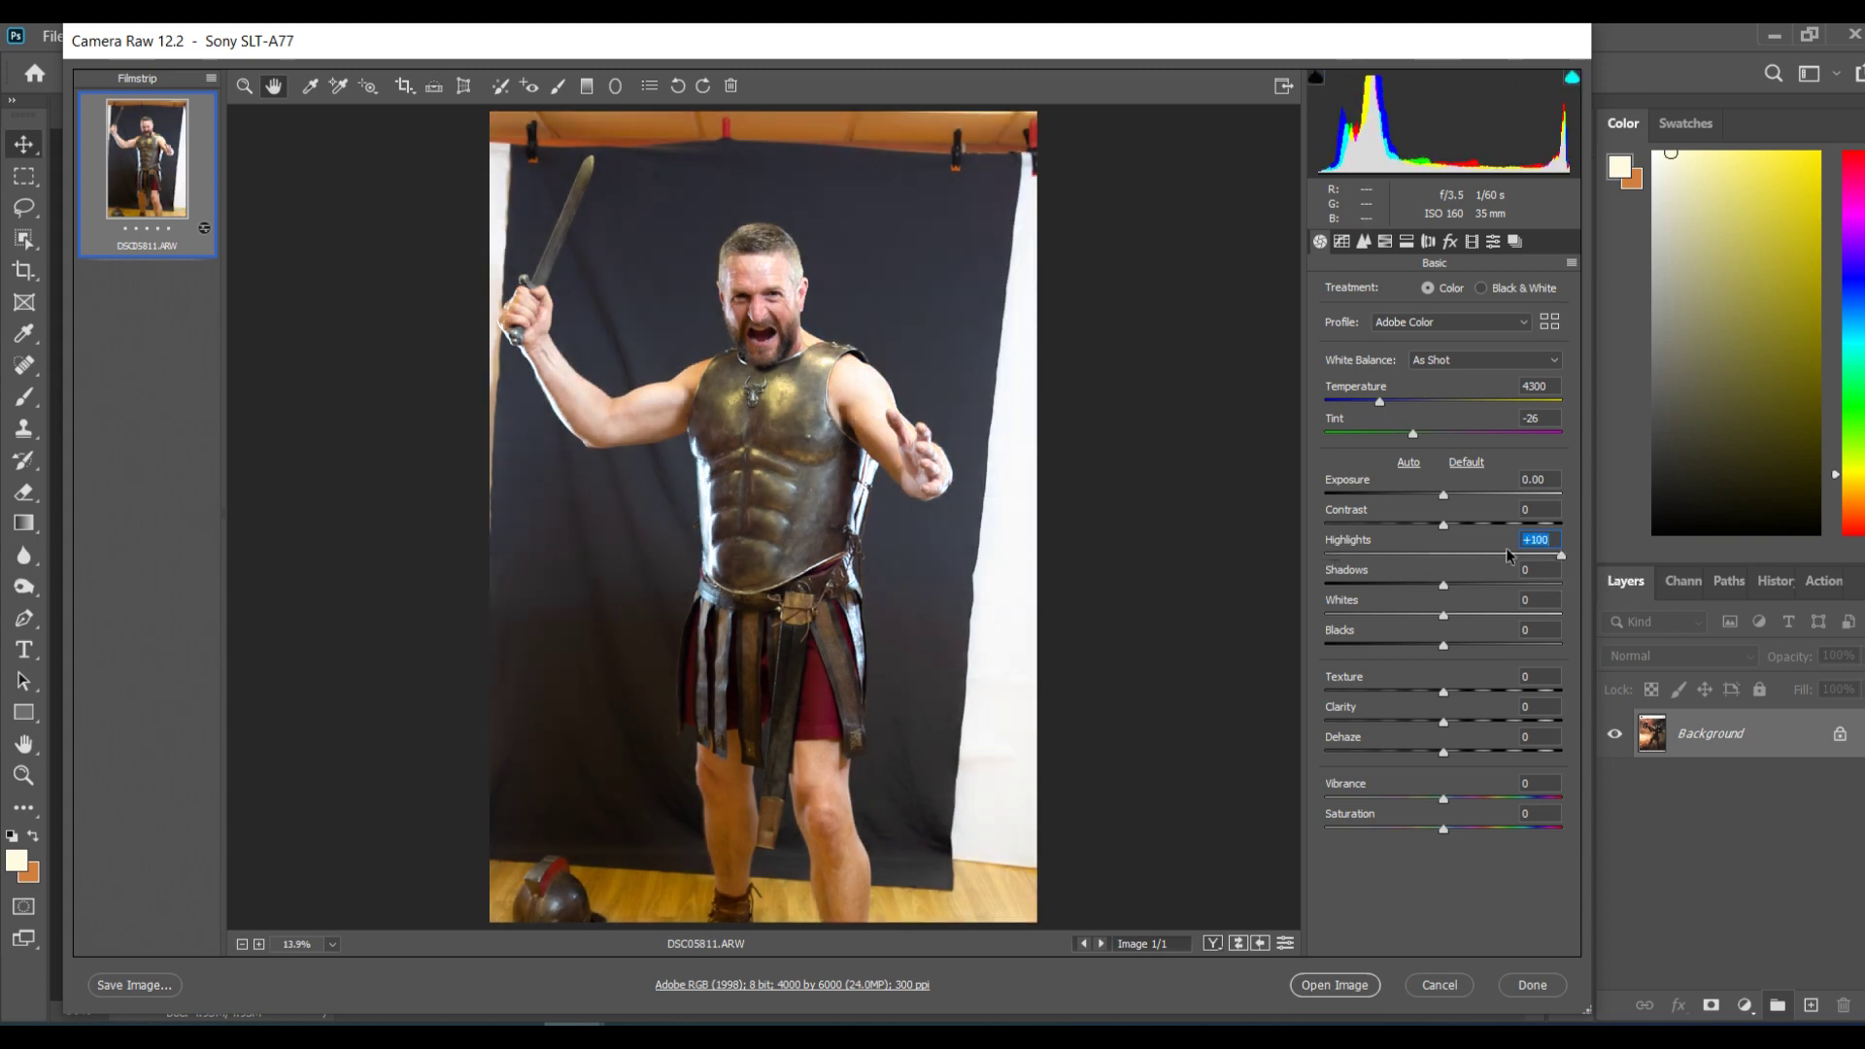
double_click(1559, 557)
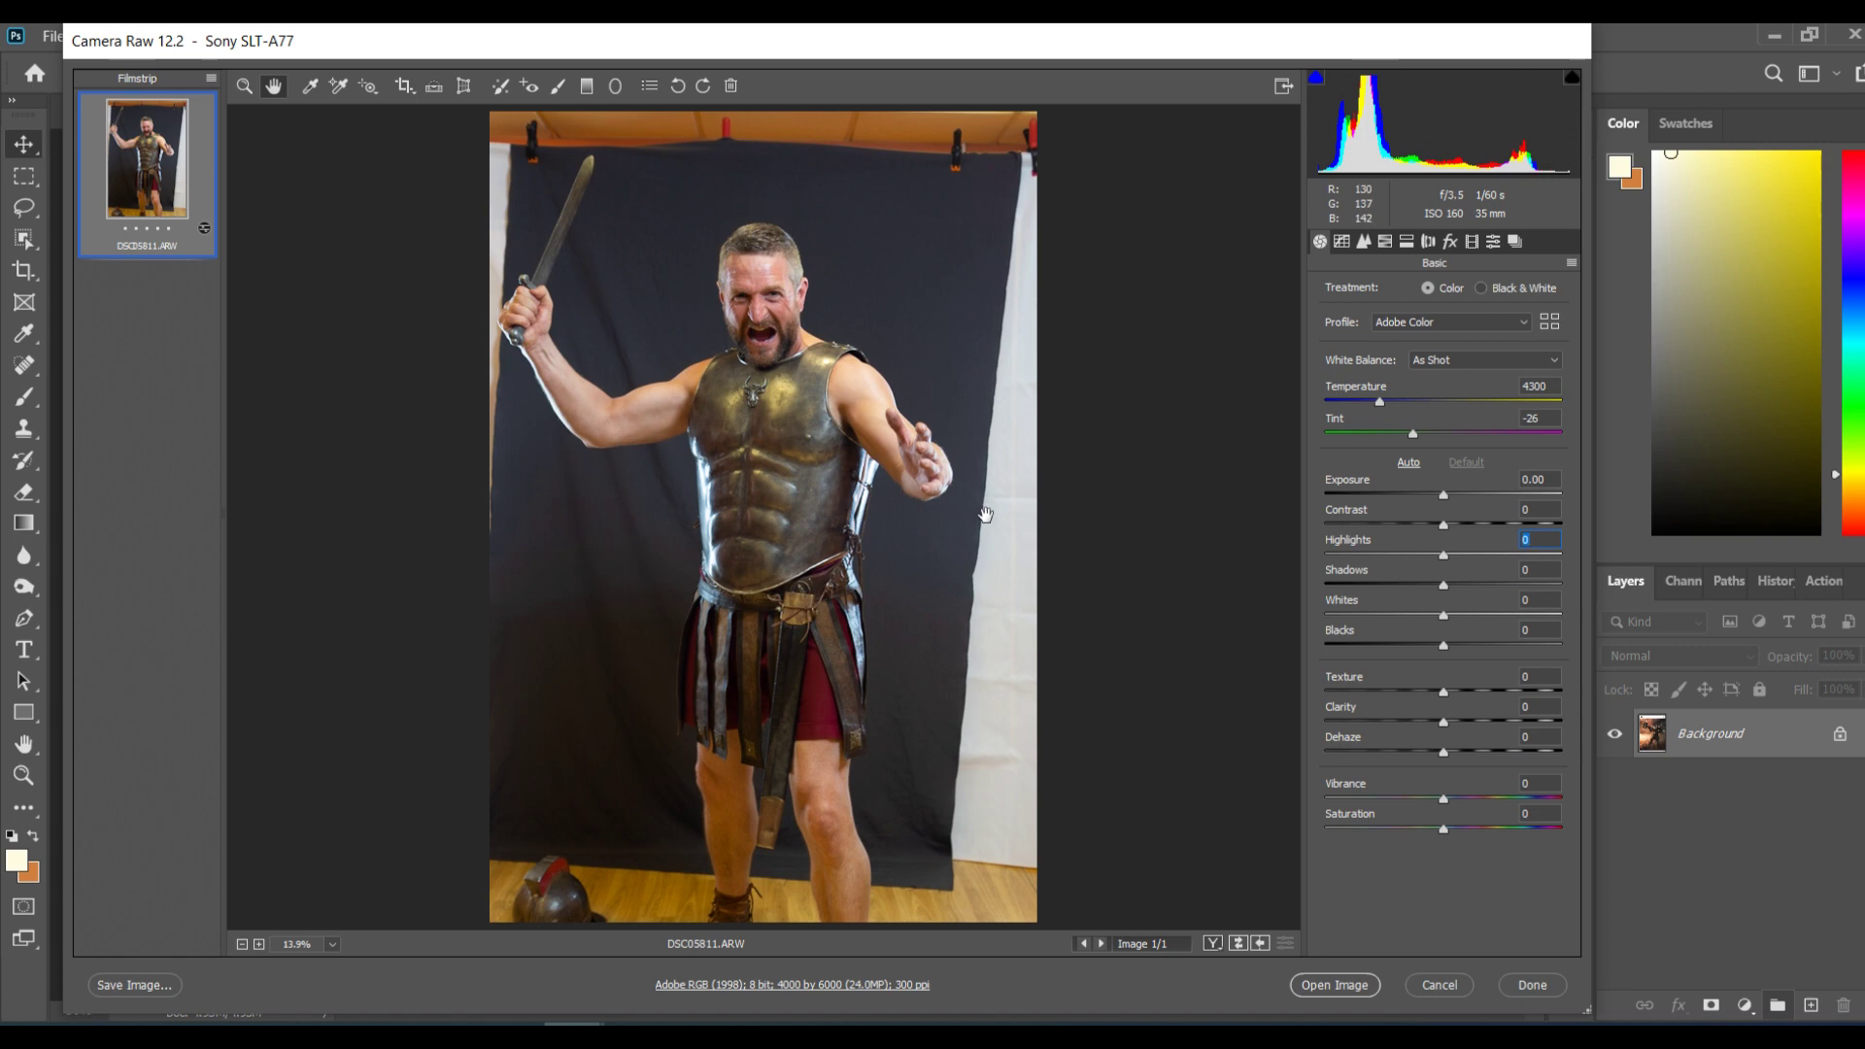
Step: Bring DSC05811.ARW into Photoshop as a document and pick the Pen Tool
click(1360, 989)
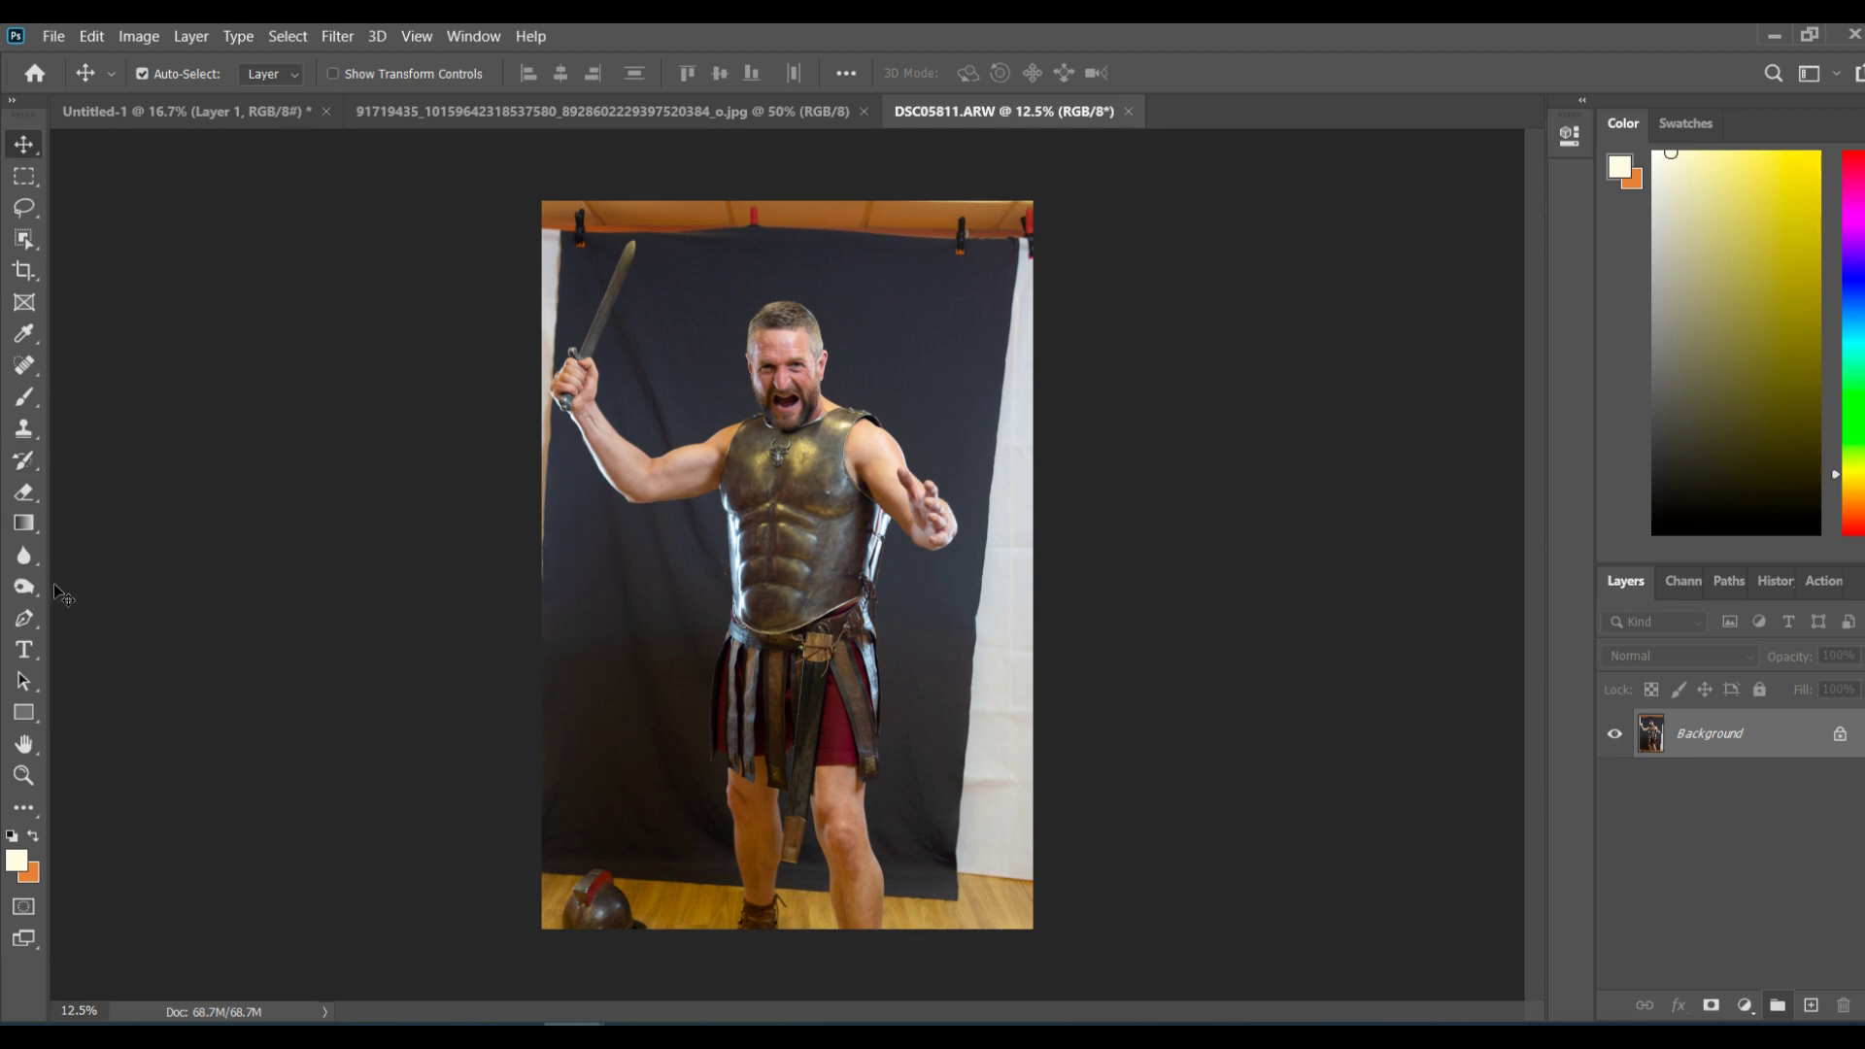
drag(31, 616, 93, 620)
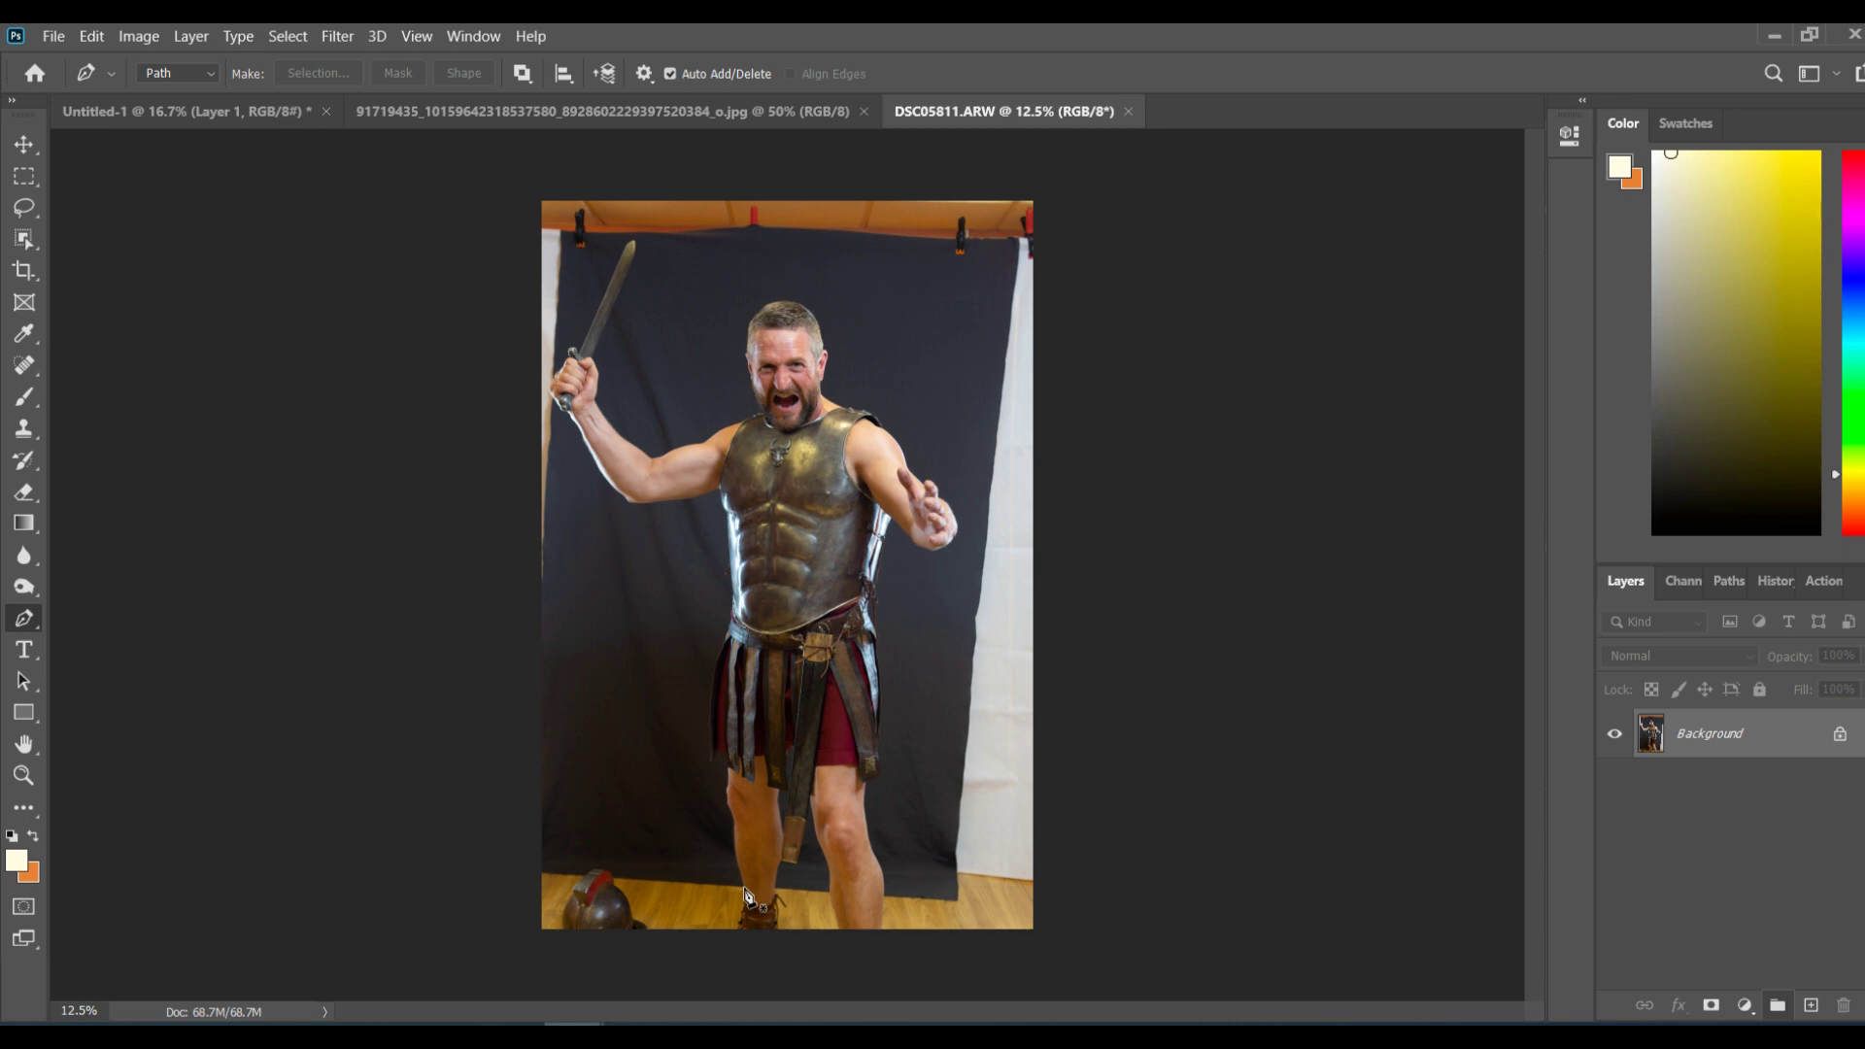
key(ctrl+plus)
key(ctrl+plus)
key(ctrl+plus)
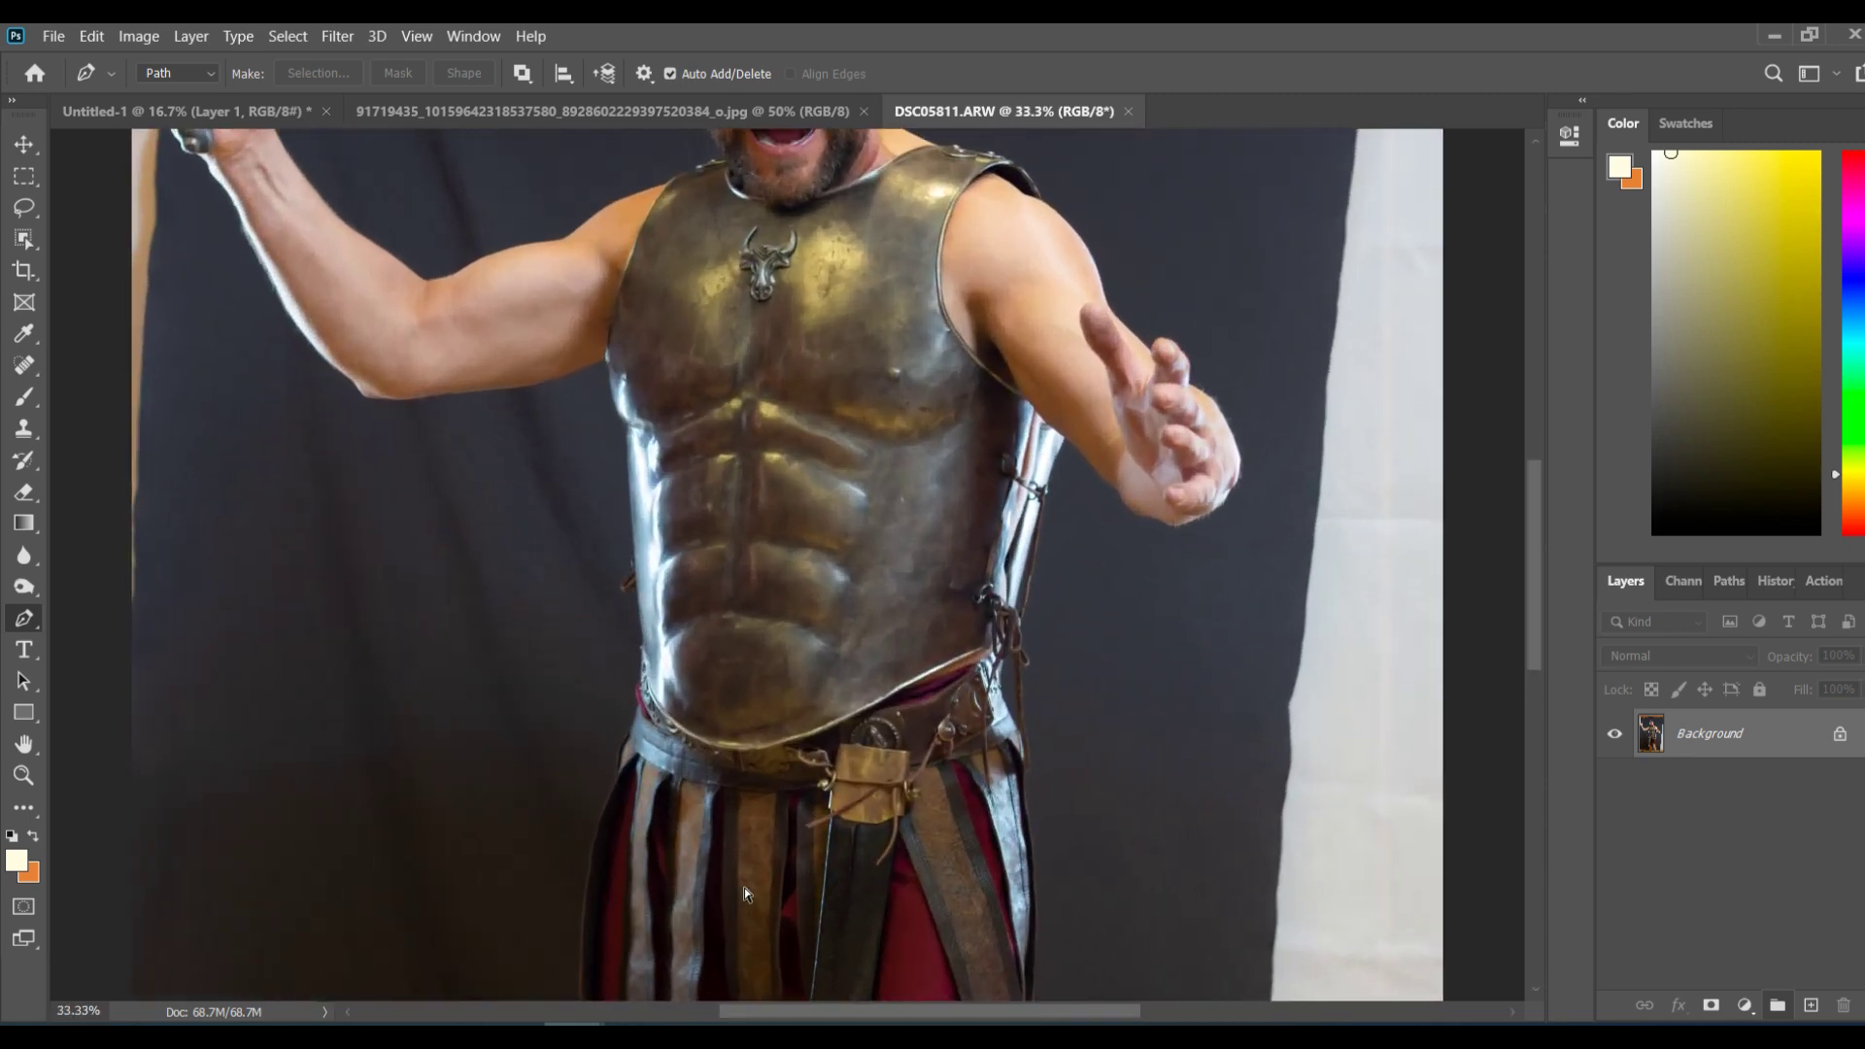
key(ctrl+plus)
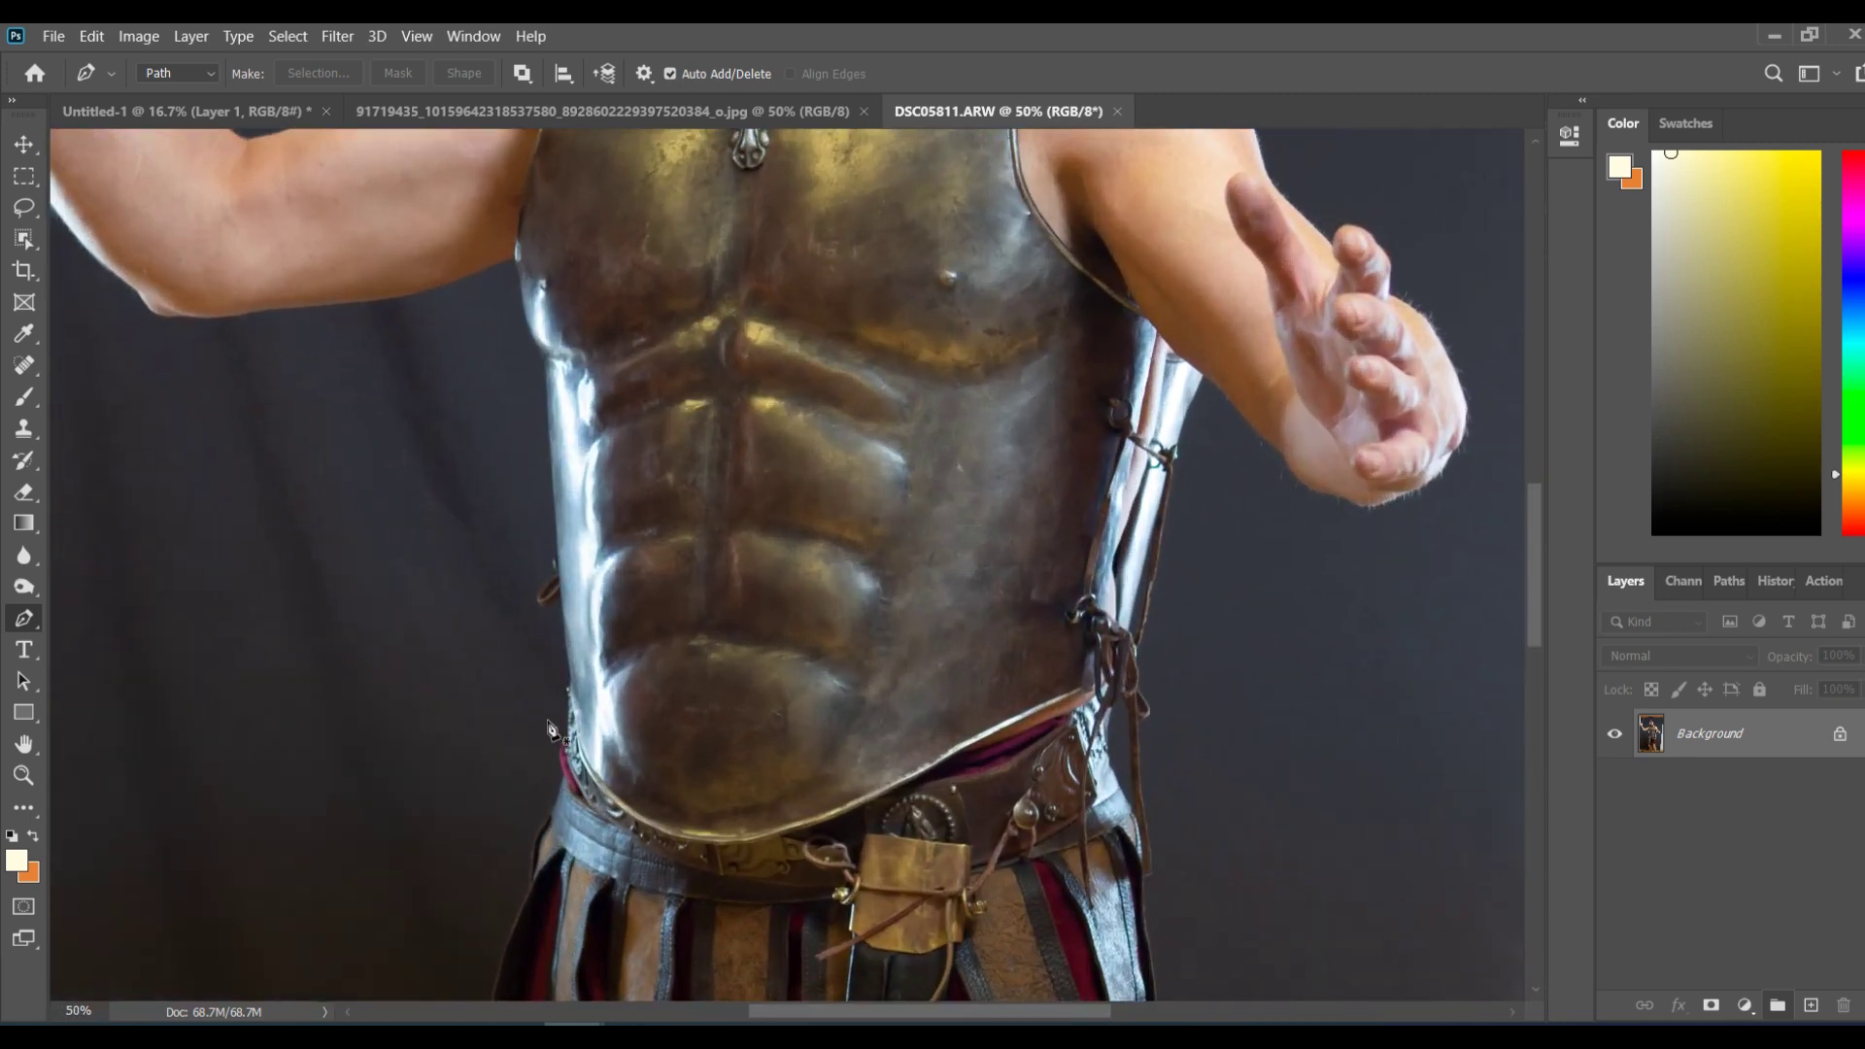
click(565, 688)
click(560, 600)
drag(557, 612, 538, 592)
click(553, 553)
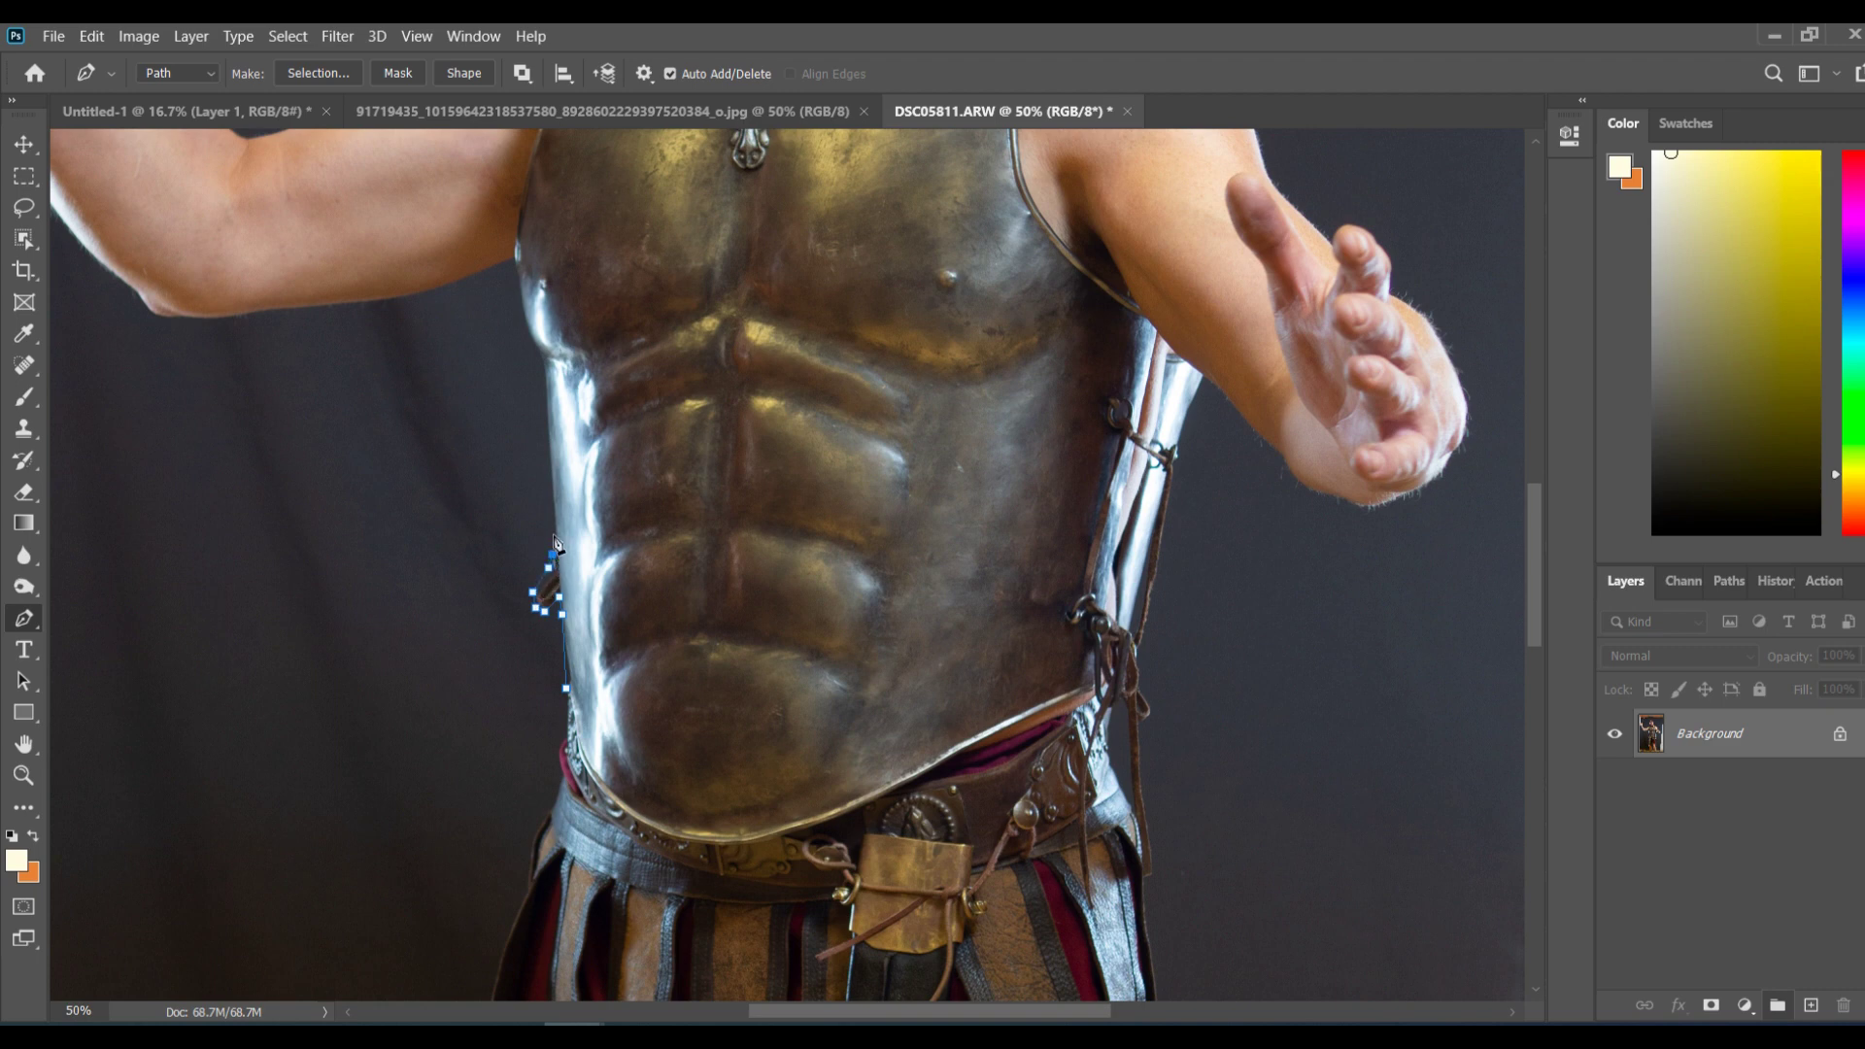
click(551, 503)
click(547, 430)
click(544, 380)
click(543, 361)
click(526, 326)
click(514, 273)
click(468, 279)
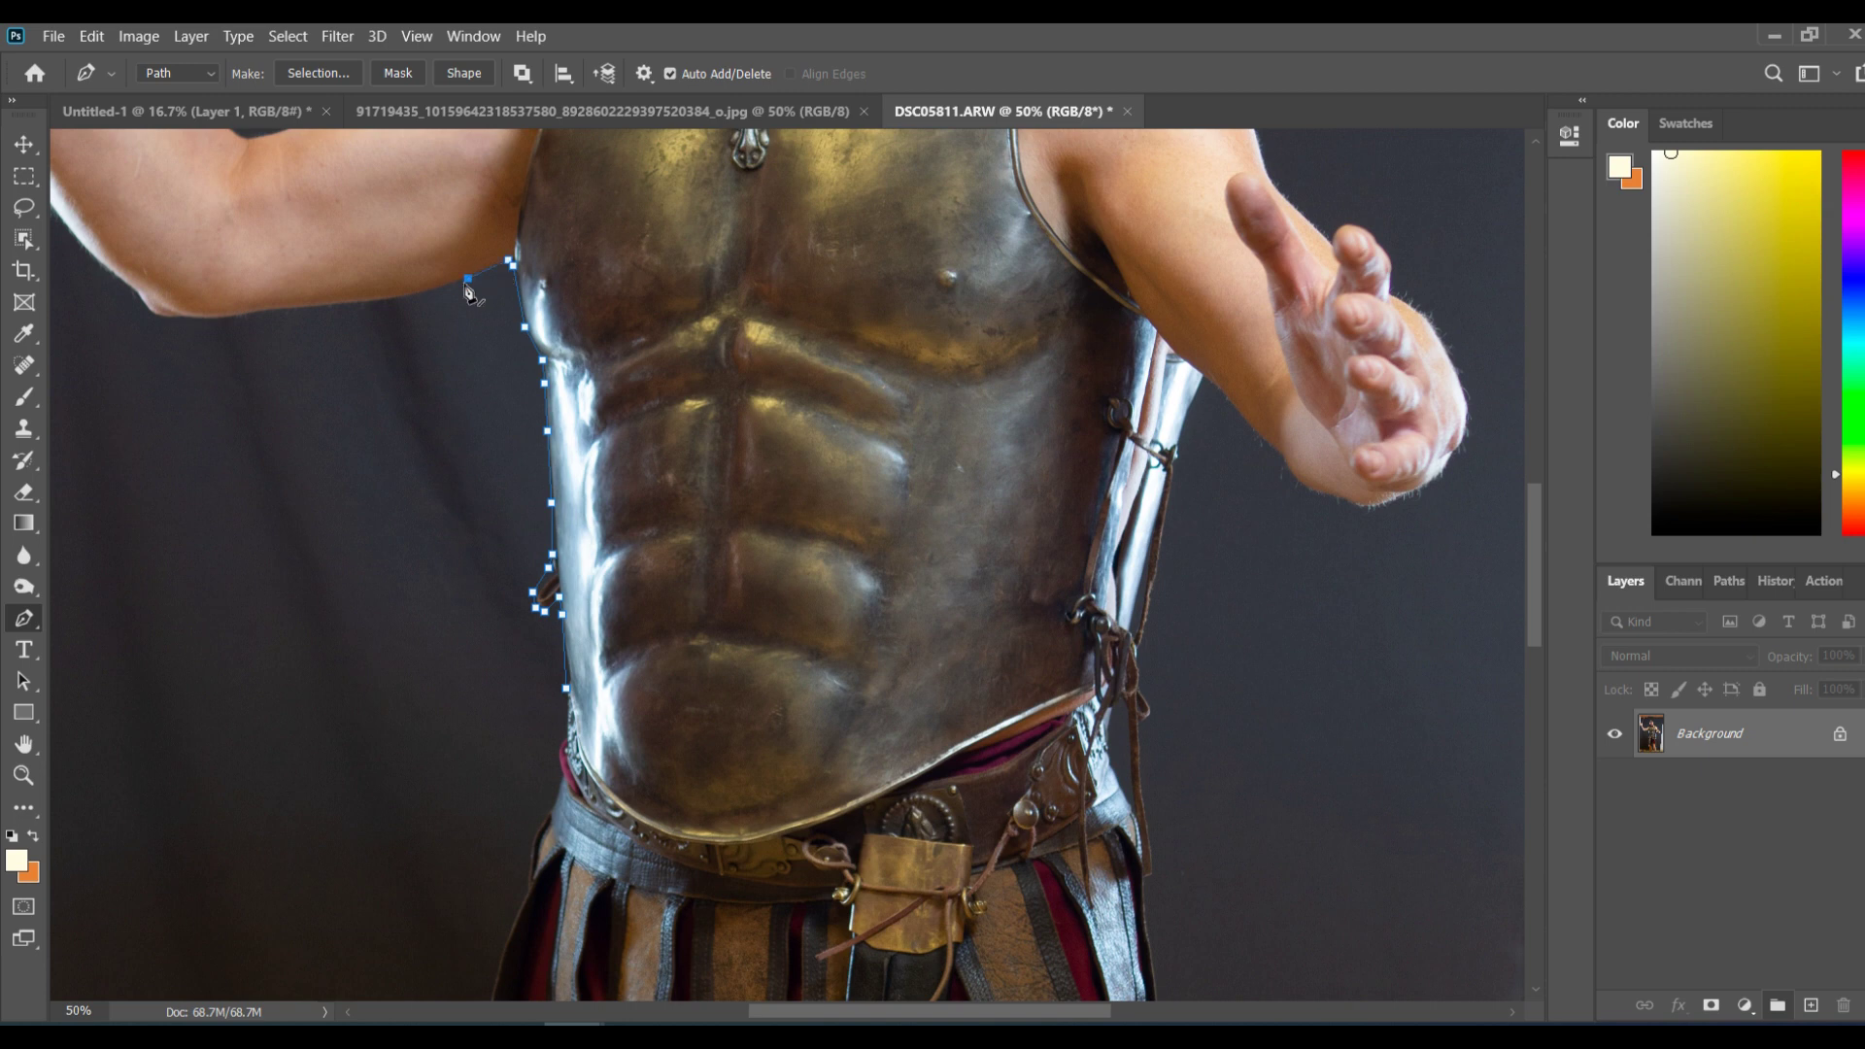
click(413, 296)
click(350, 304)
ctrl+click(542, 361)
right_click(544, 365)
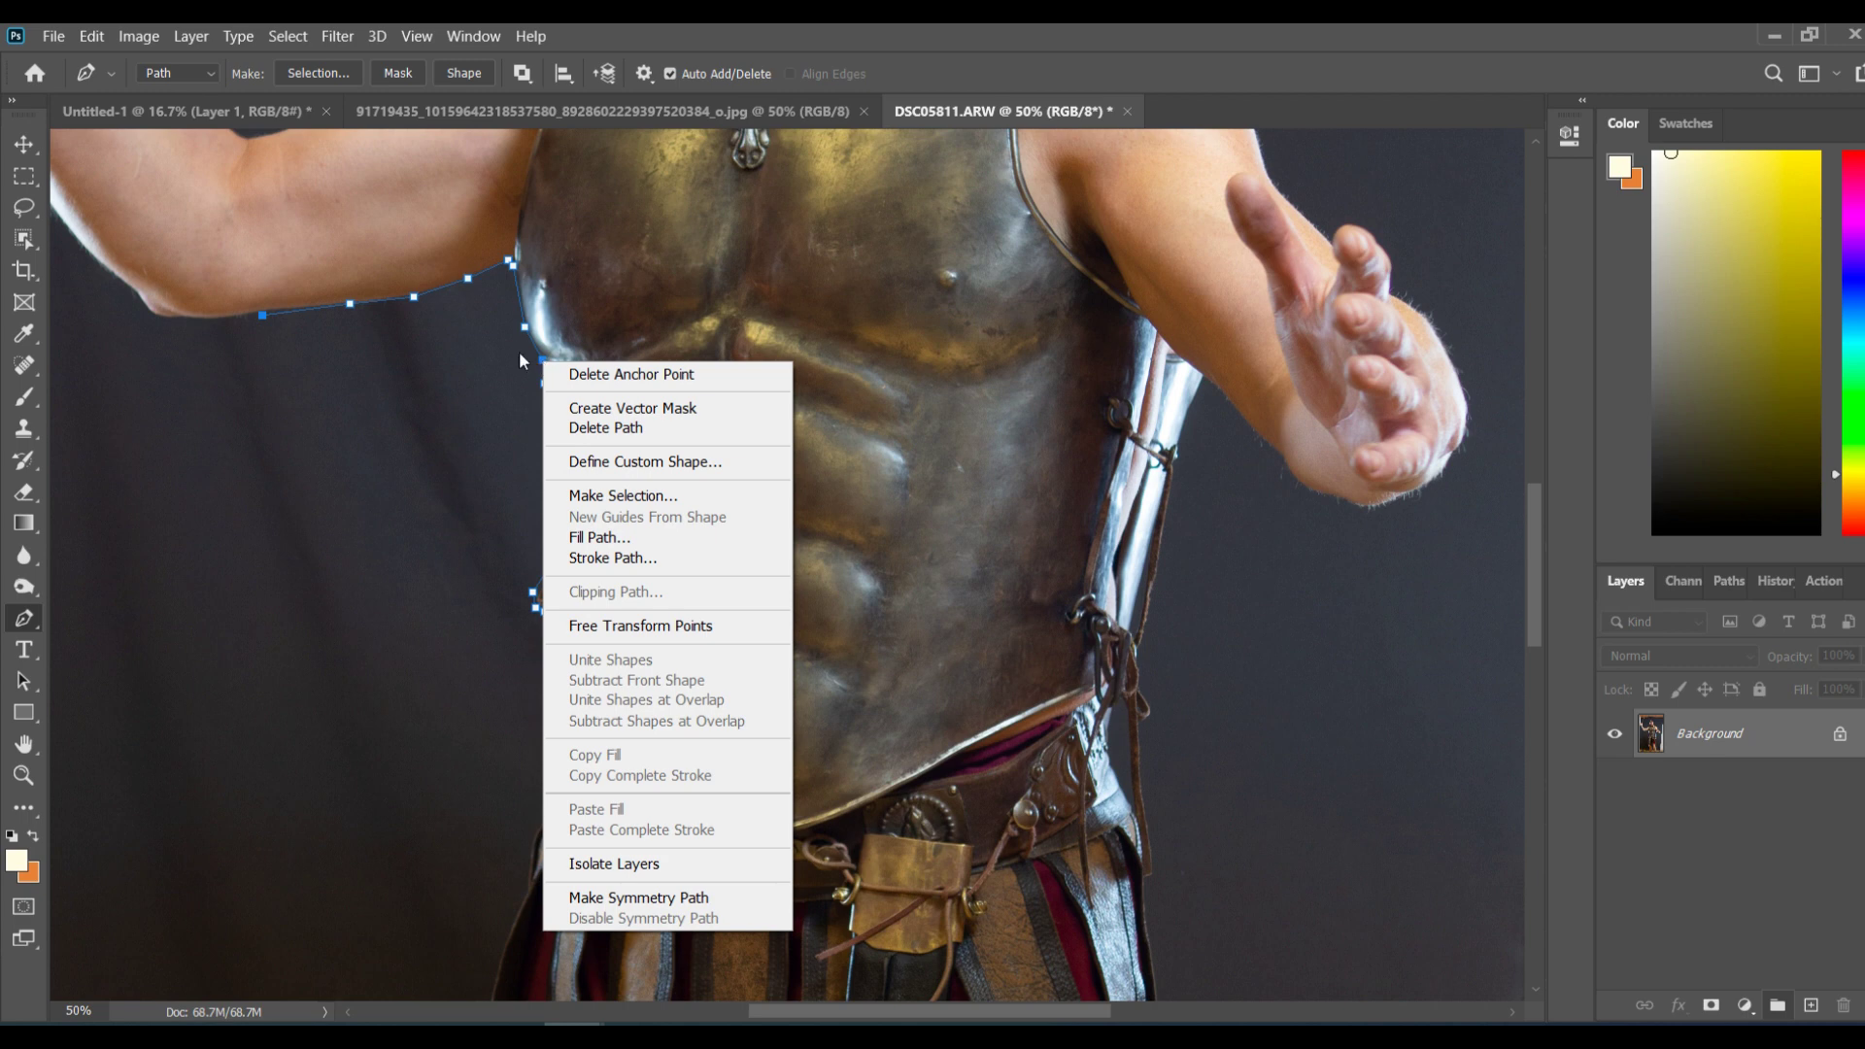
click(245, 317)
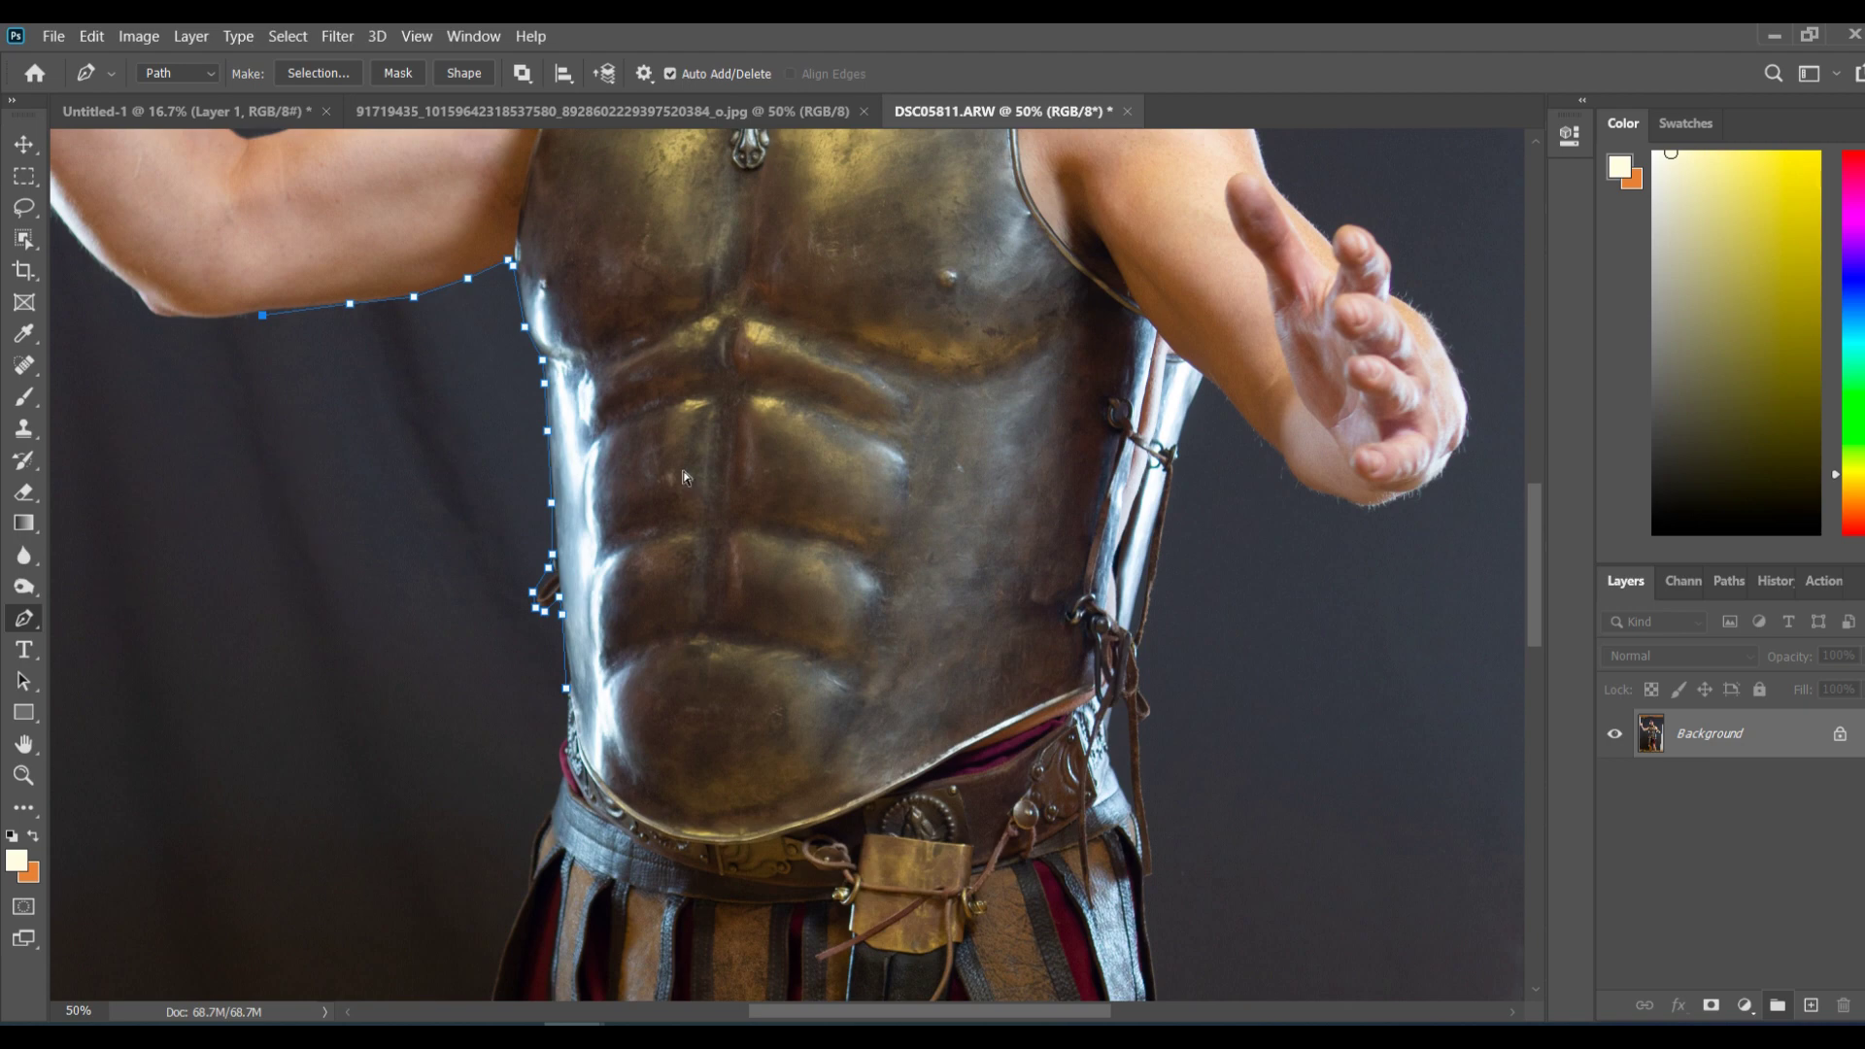
key(ctrl+minus)
key(ctrl+minus)
key(ctrl+minus)
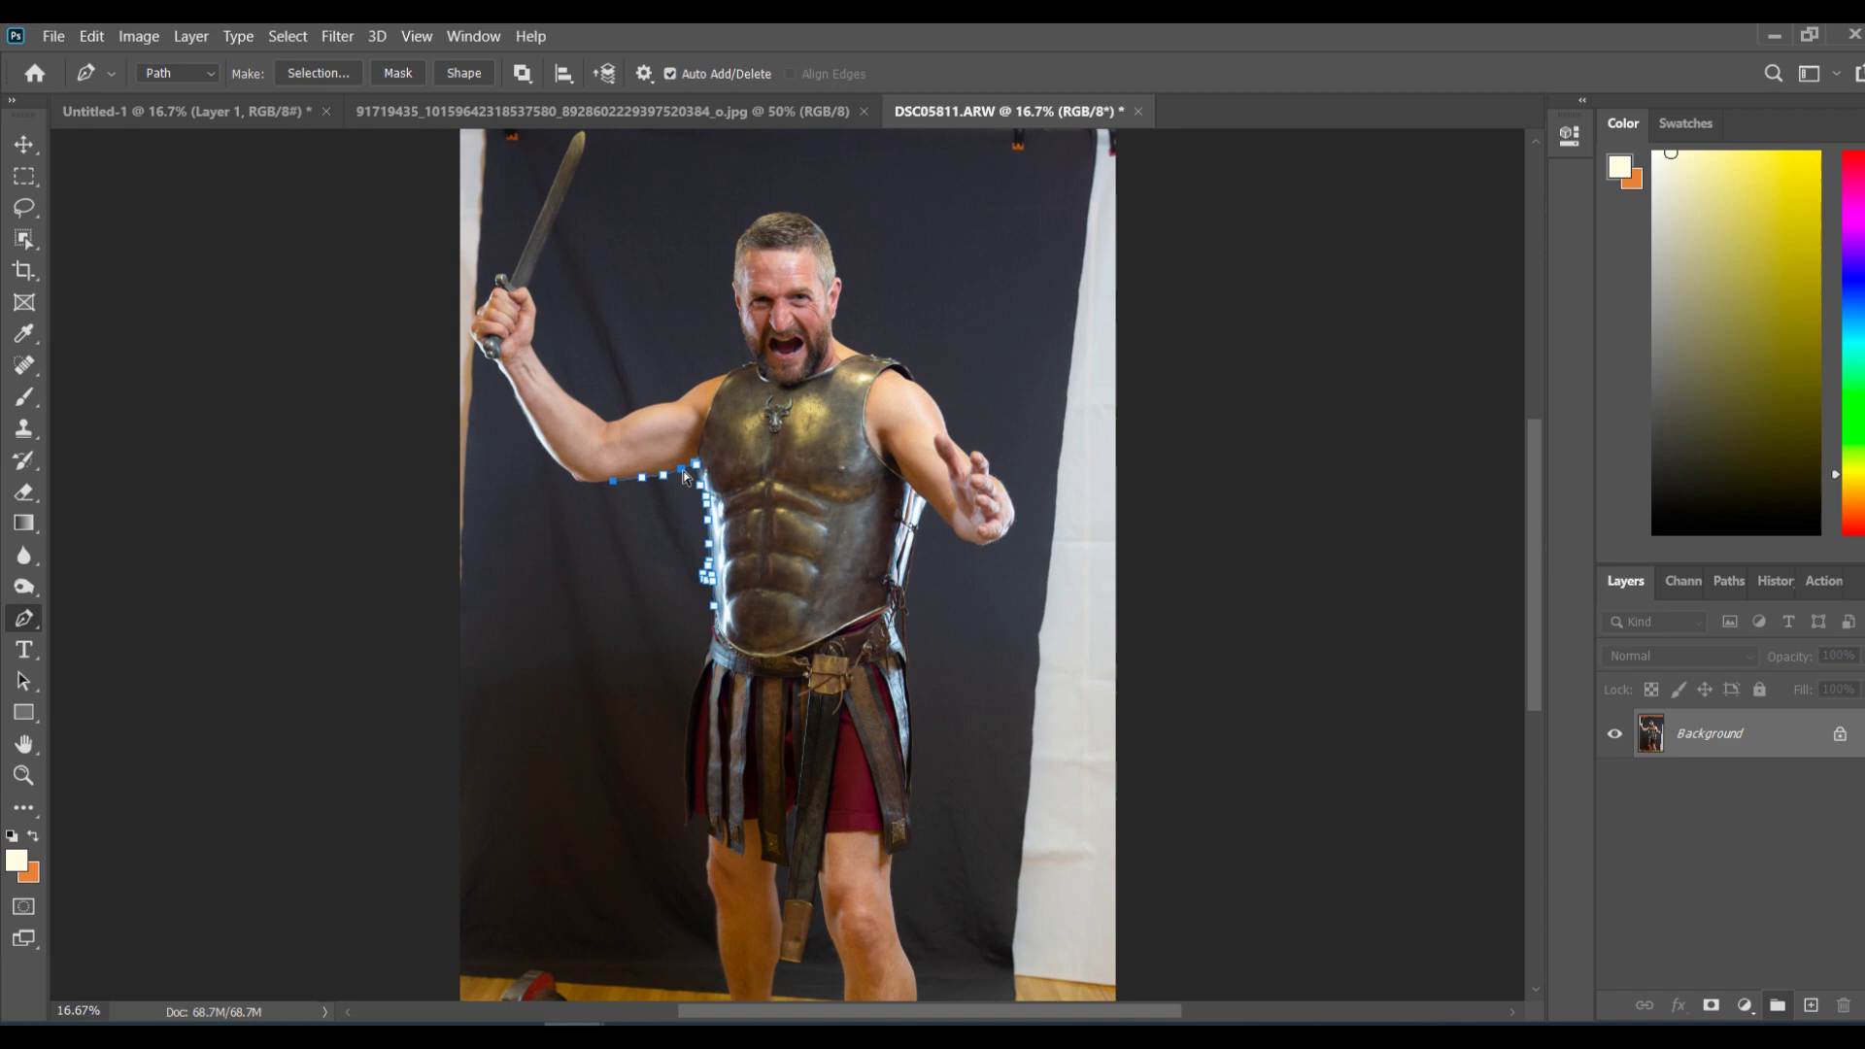
key(ctrl+z)
key(ctrl+z)
key(ctrl+z)
key(ctrl+z)
key(ctrl+z)
key(ctrl+z)
key(ctrl+z)
key(ctrl+z)
key(ctrl+z)
key(ctrl+z)
key(ctrl+z)
key(ctrl+z)
key(ctrl+z)
key(ctrl+z)
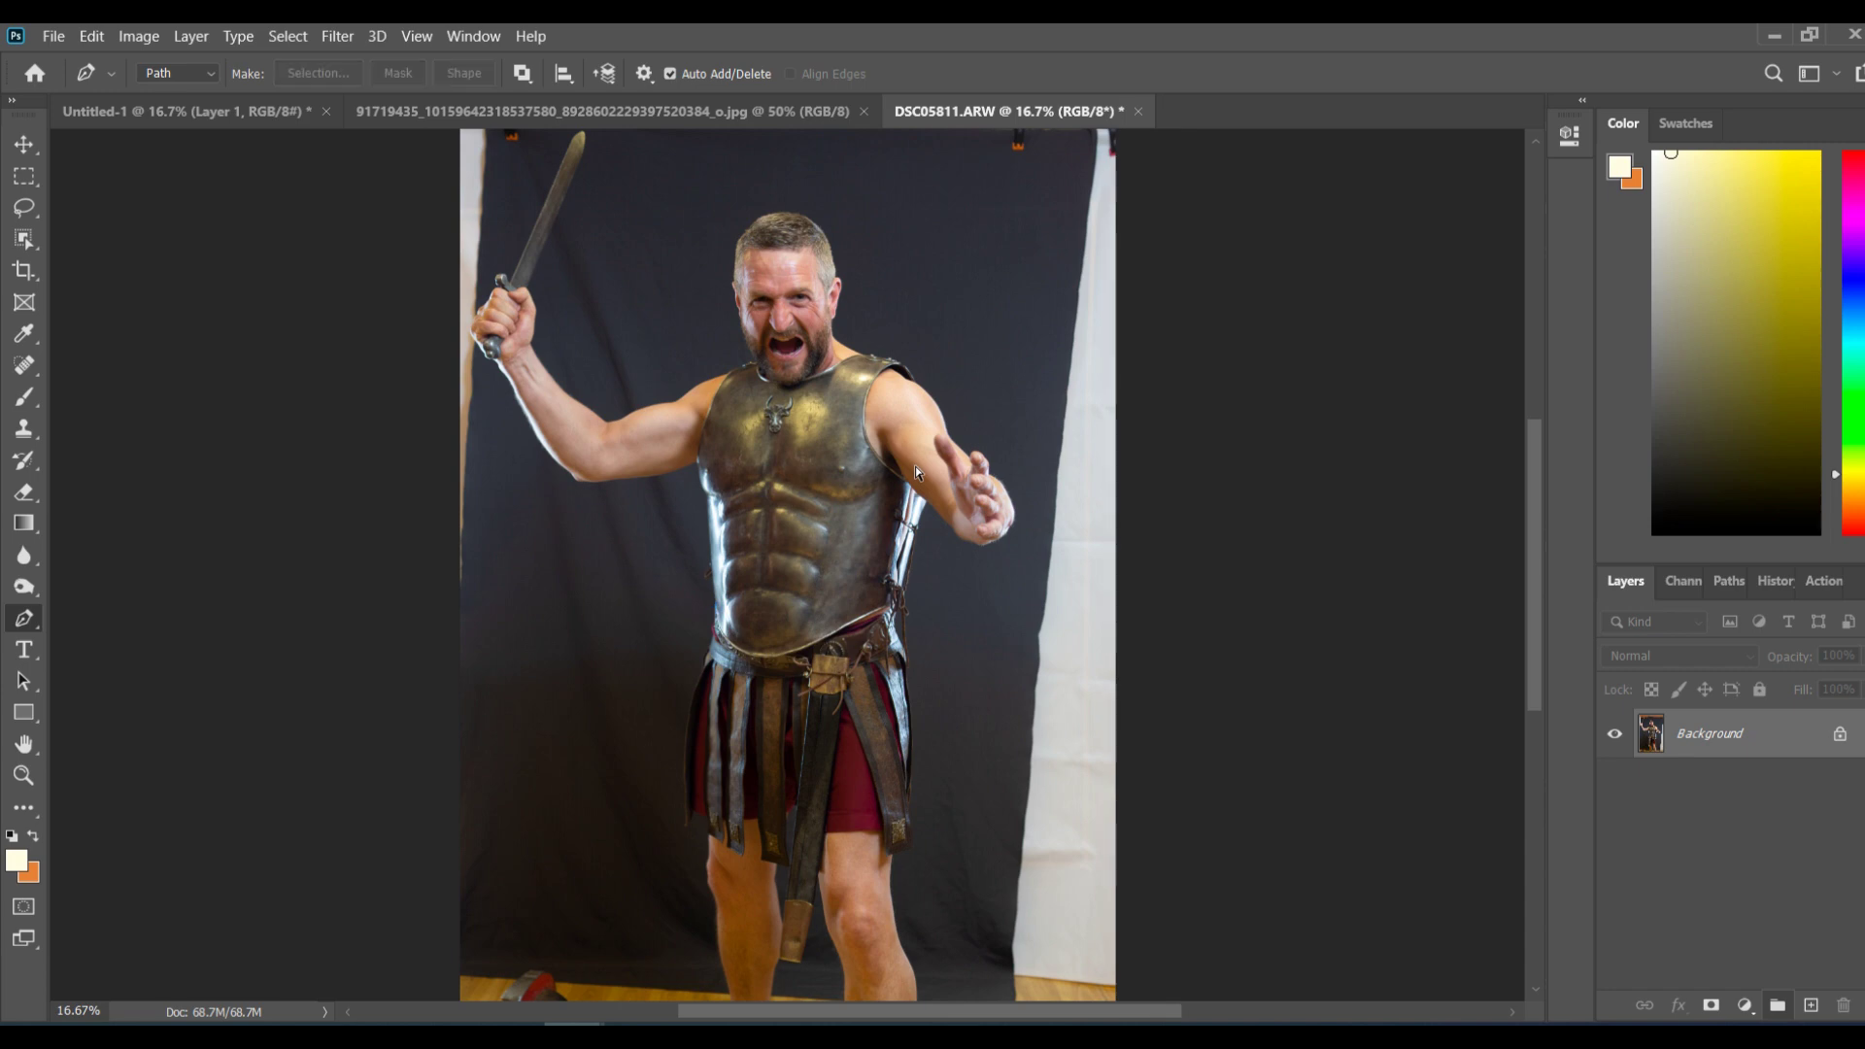
key(ctrl+minus)
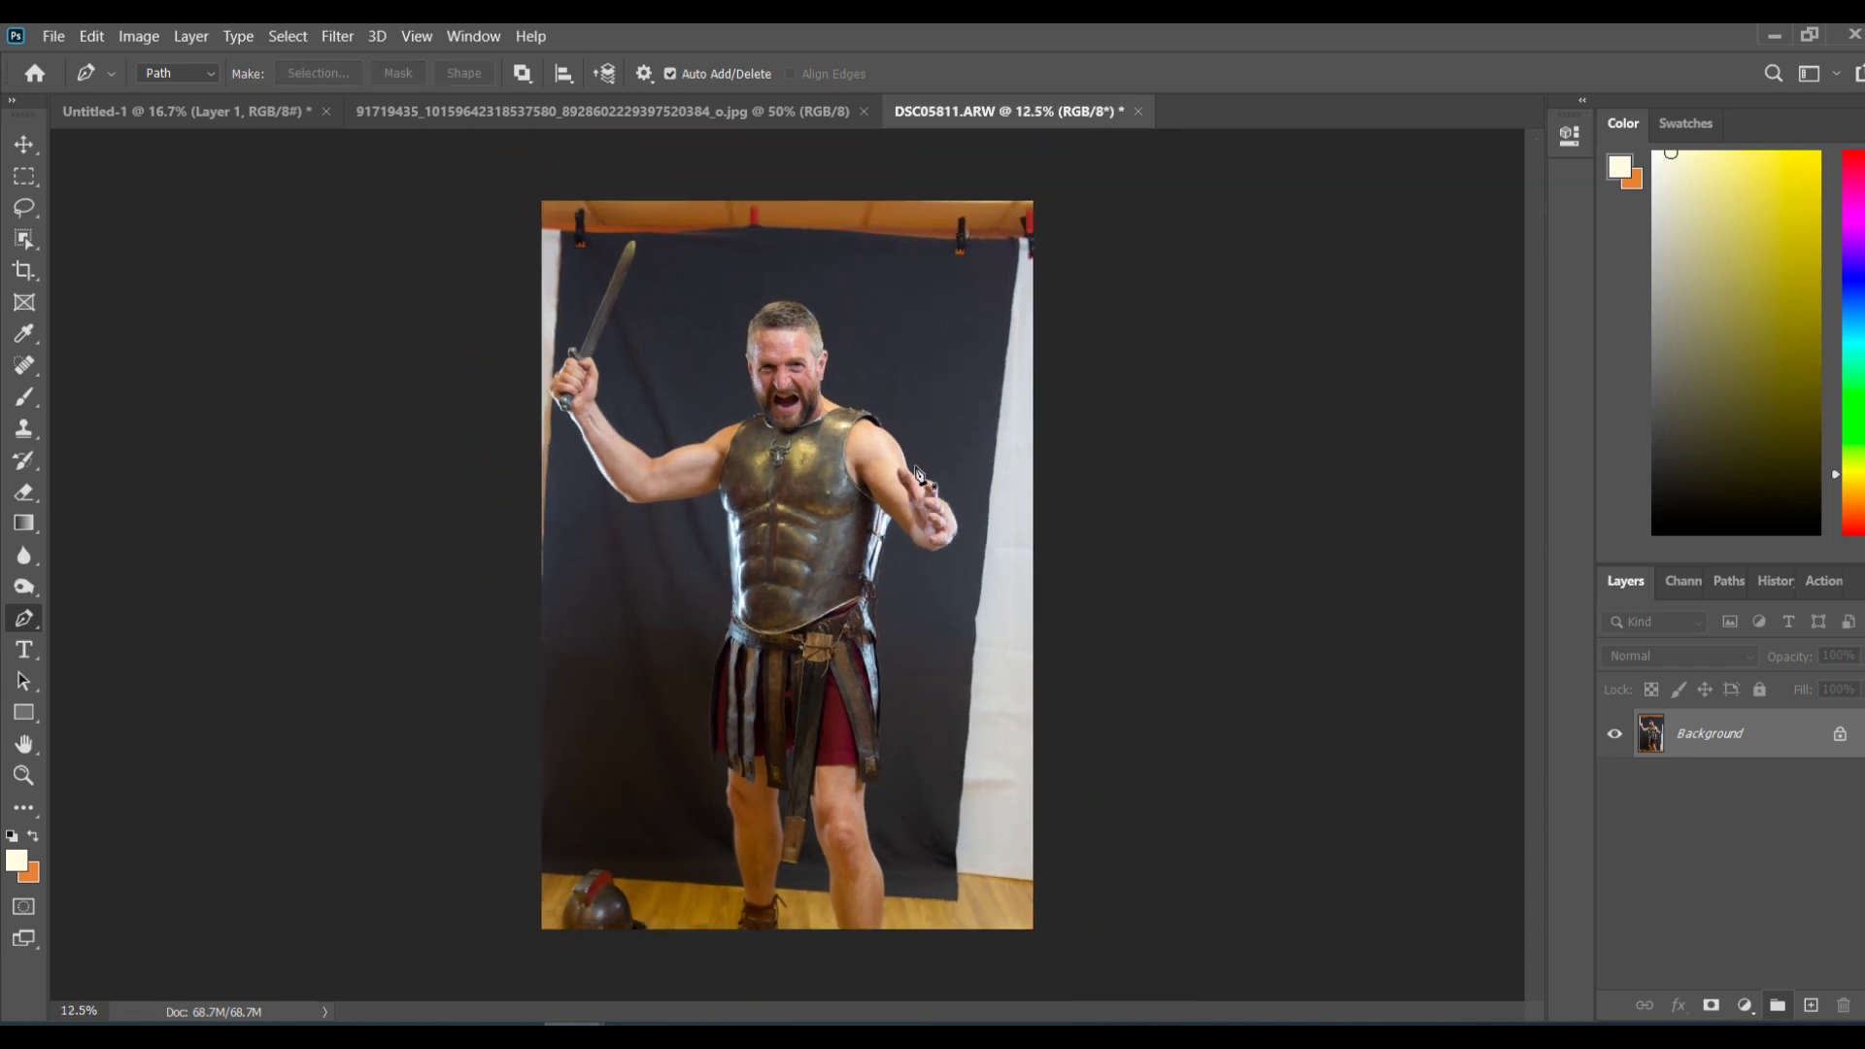
Step: Select the gladiator's raised sword arm by skin colour with the Magic Wand Tool
click(30, 211)
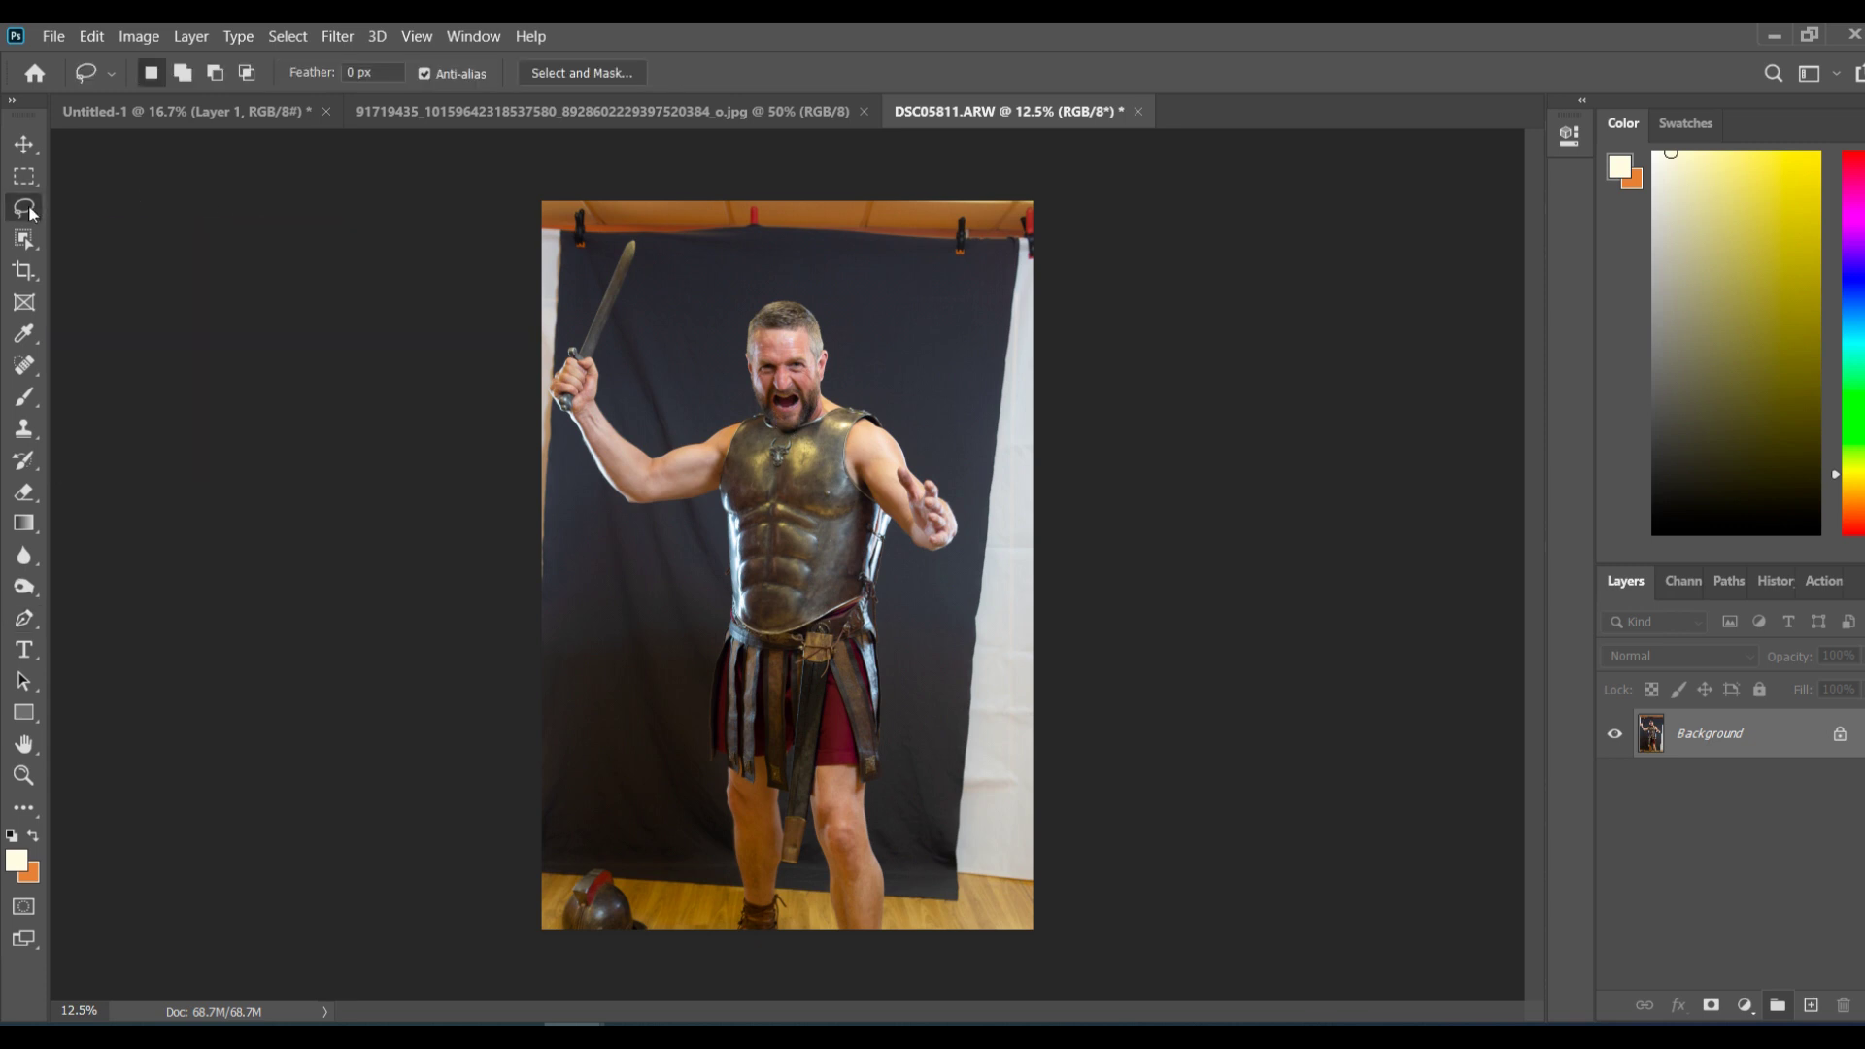
right_click(31, 211)
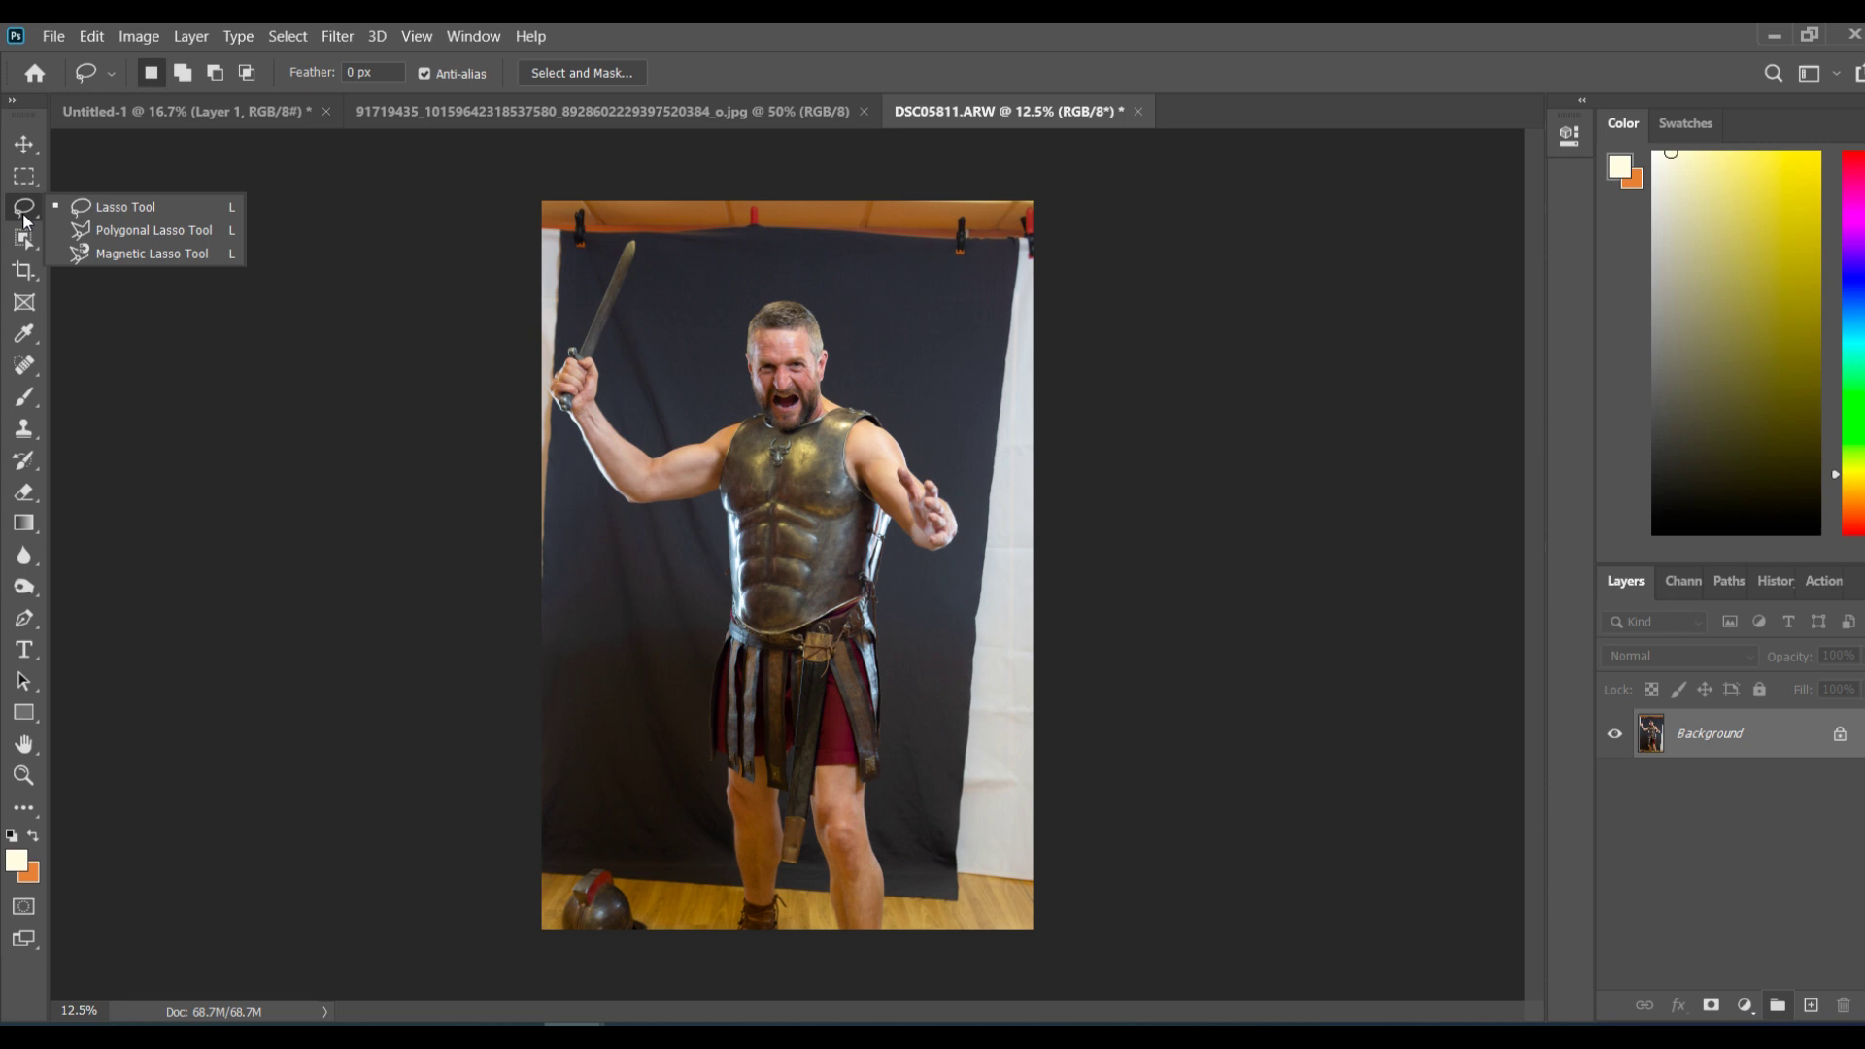
click(24, 240)
right_click(25, 240)
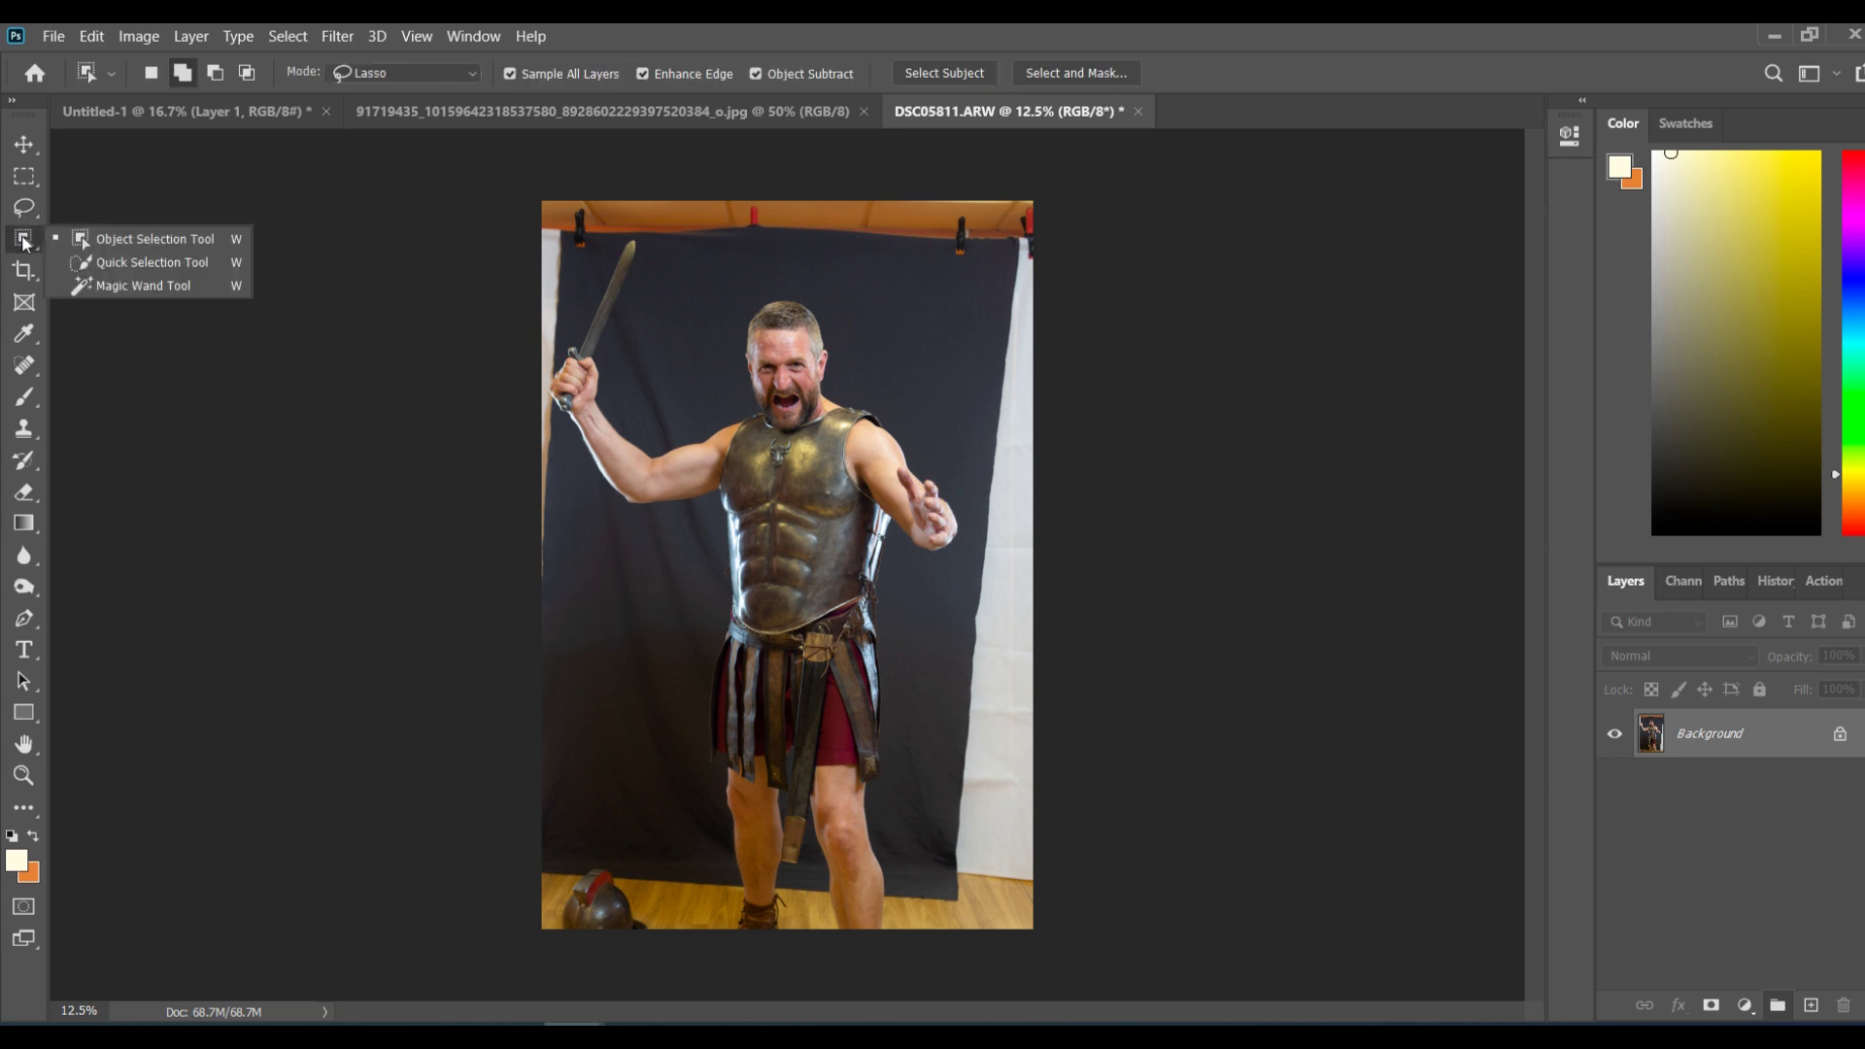
click(131, 287)
click(662, 476)
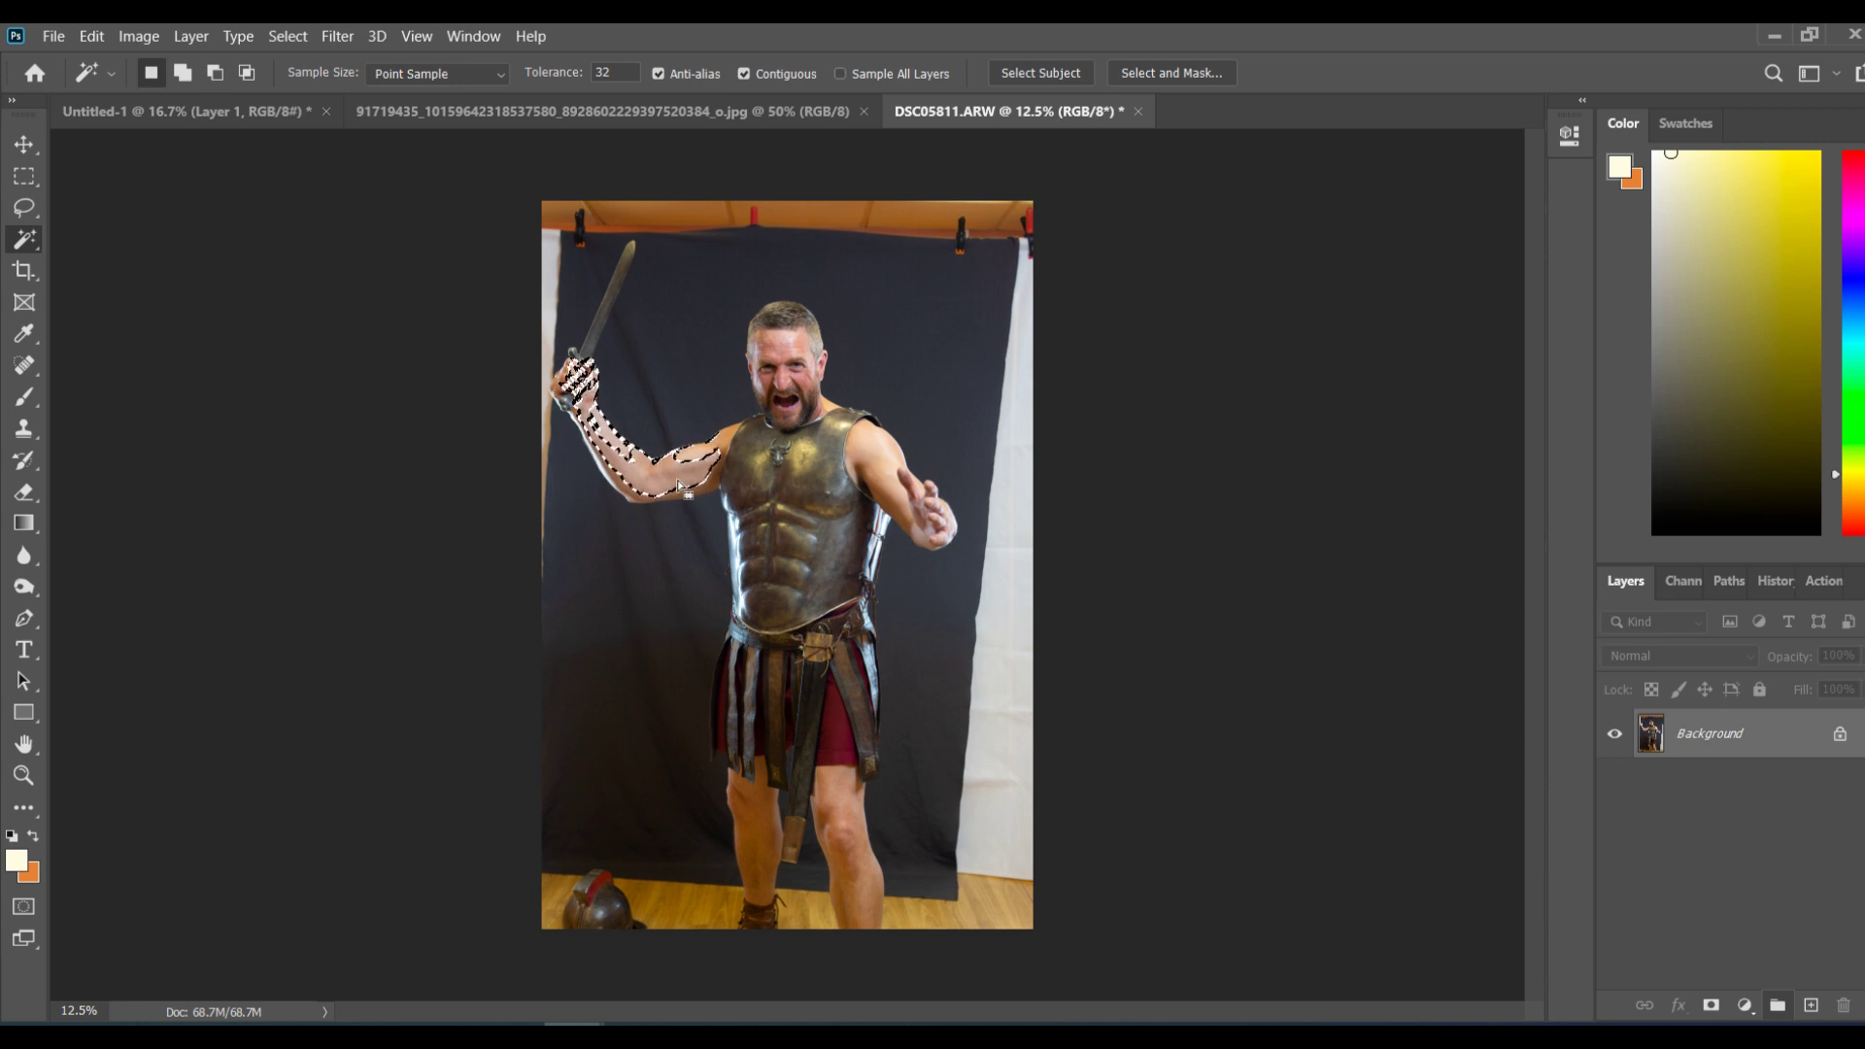
right_click(26, 246)
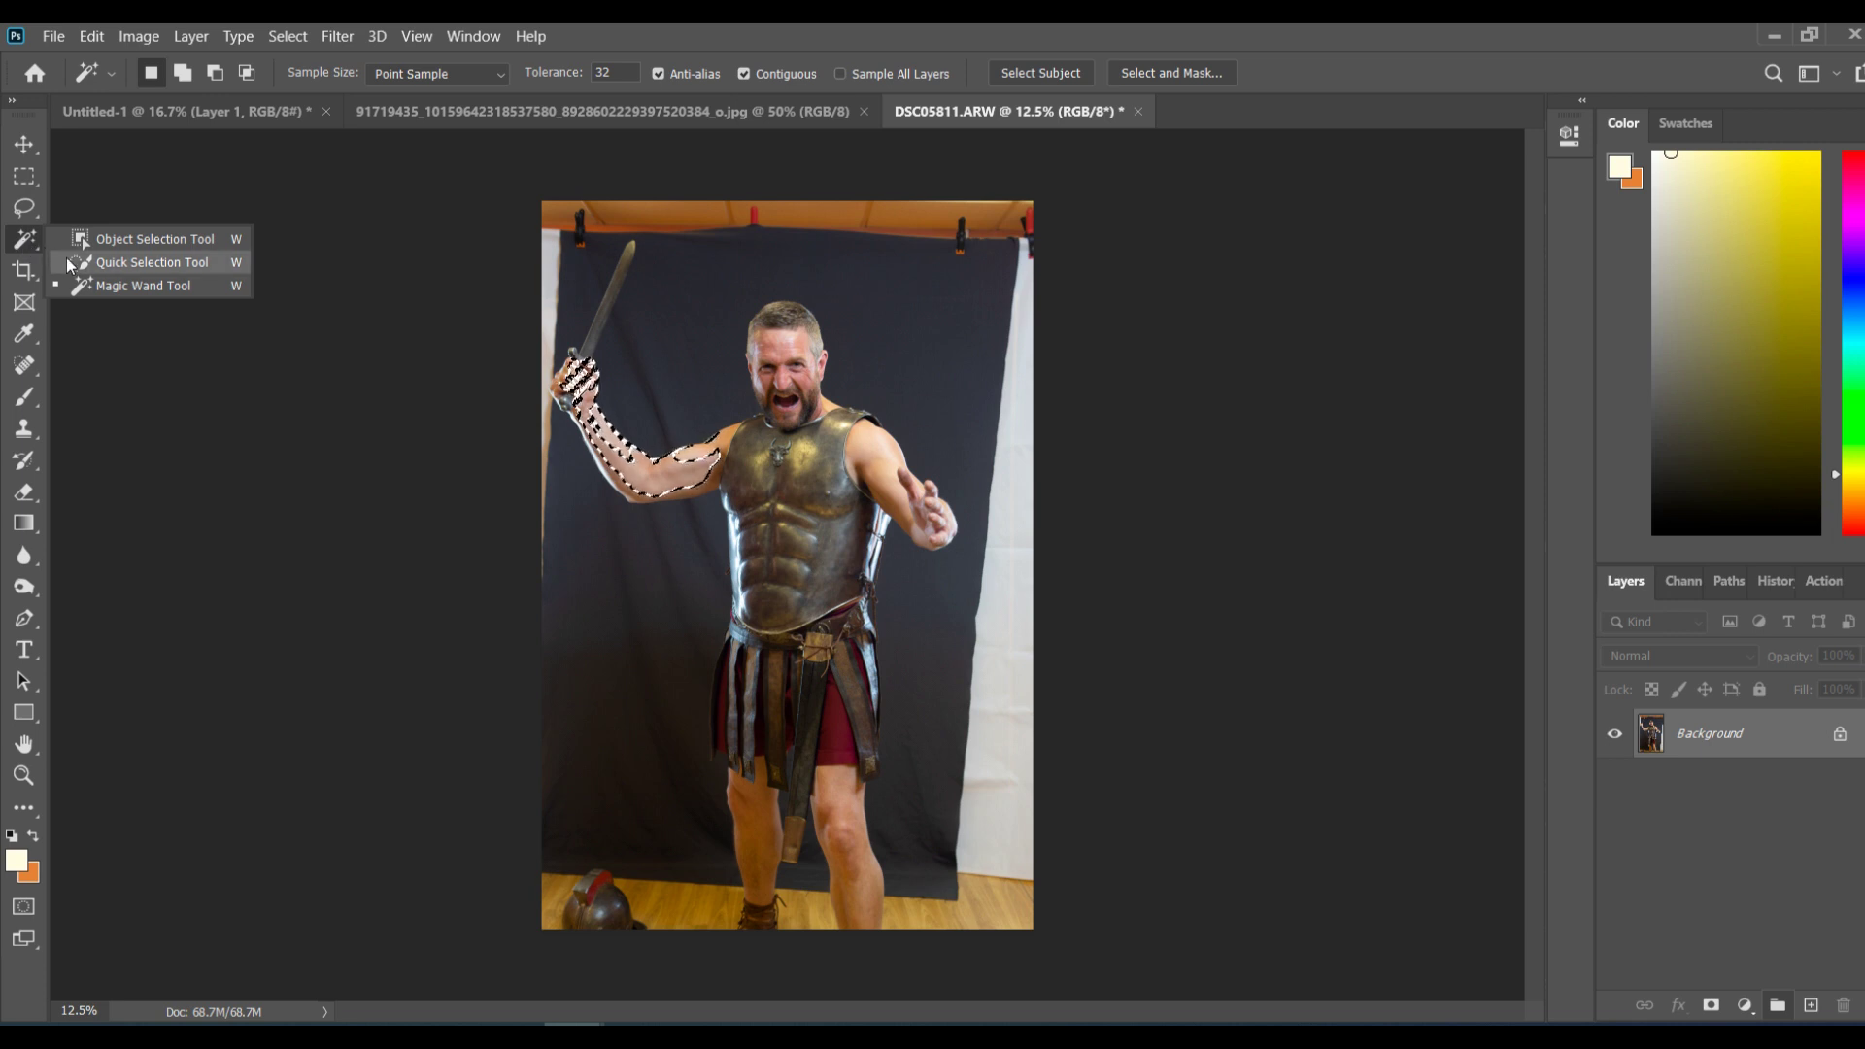
Step: Quick-select the head, face, neck, outstretched hand, torso, skirt and legs
click(97, 263)
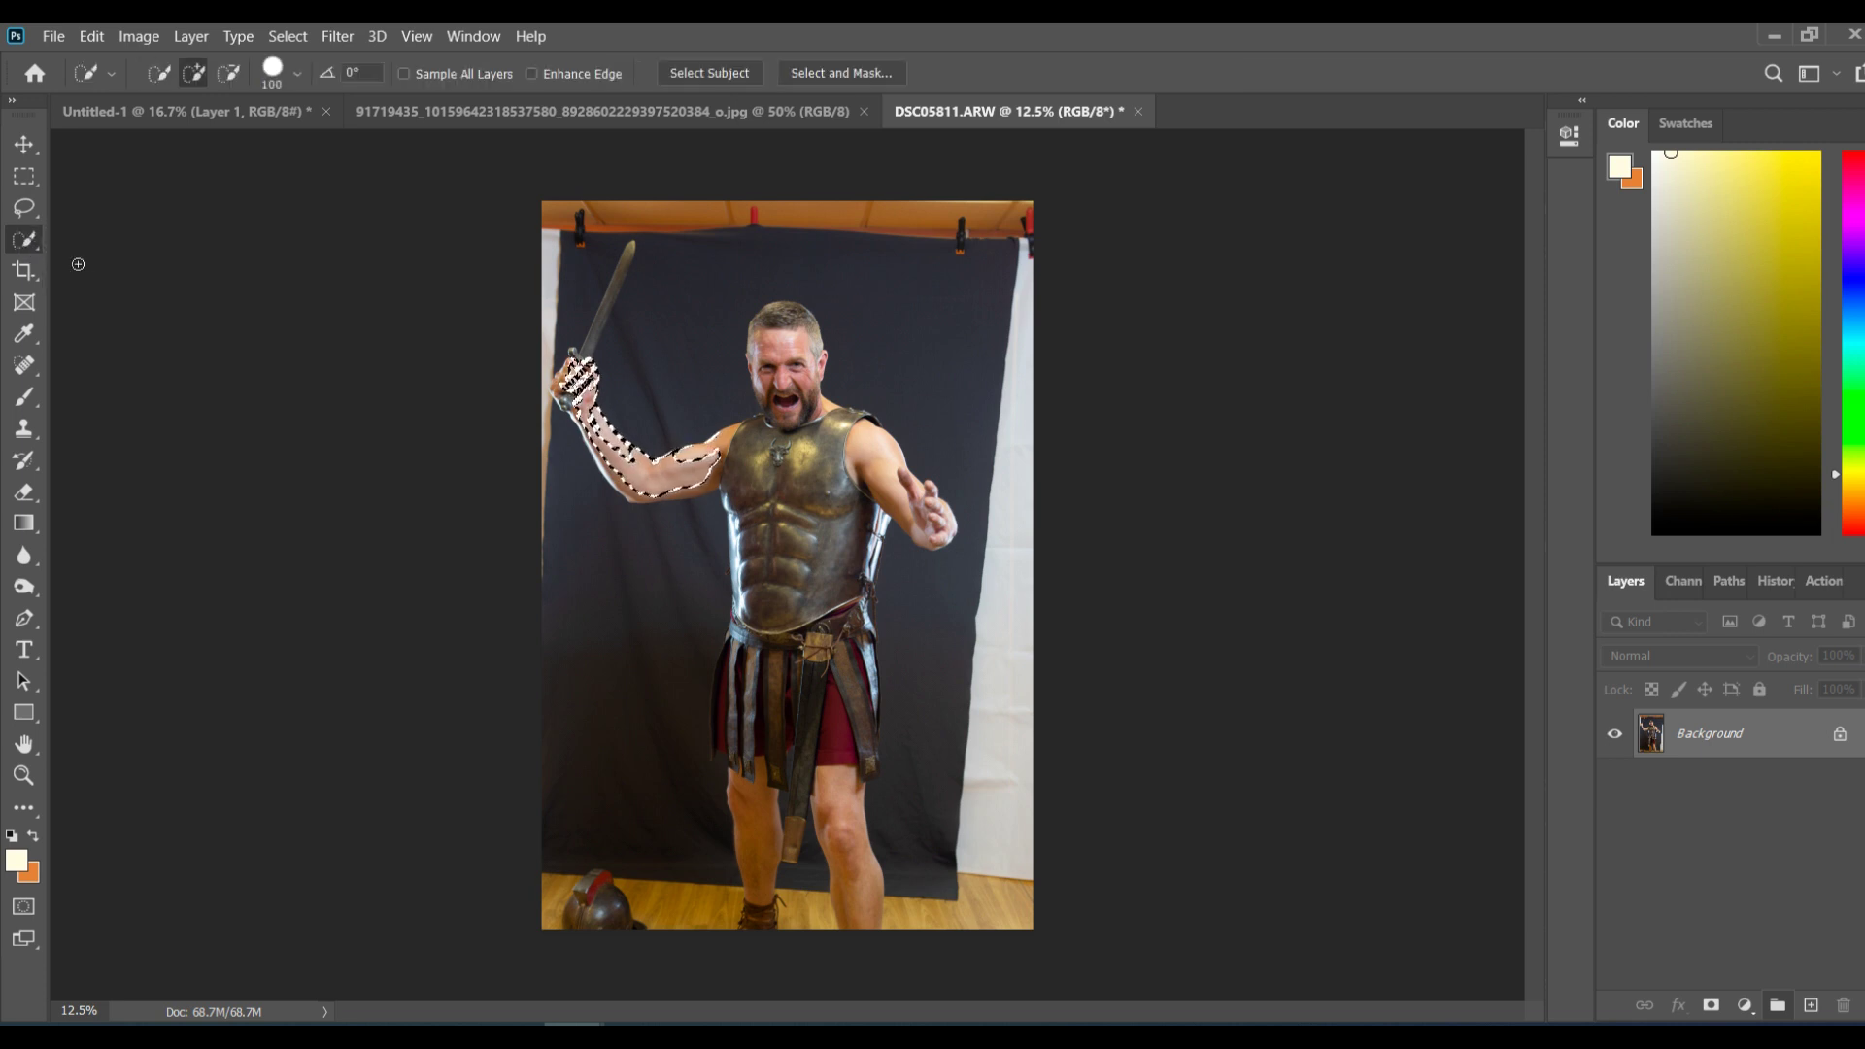
key(ctrl+plus)
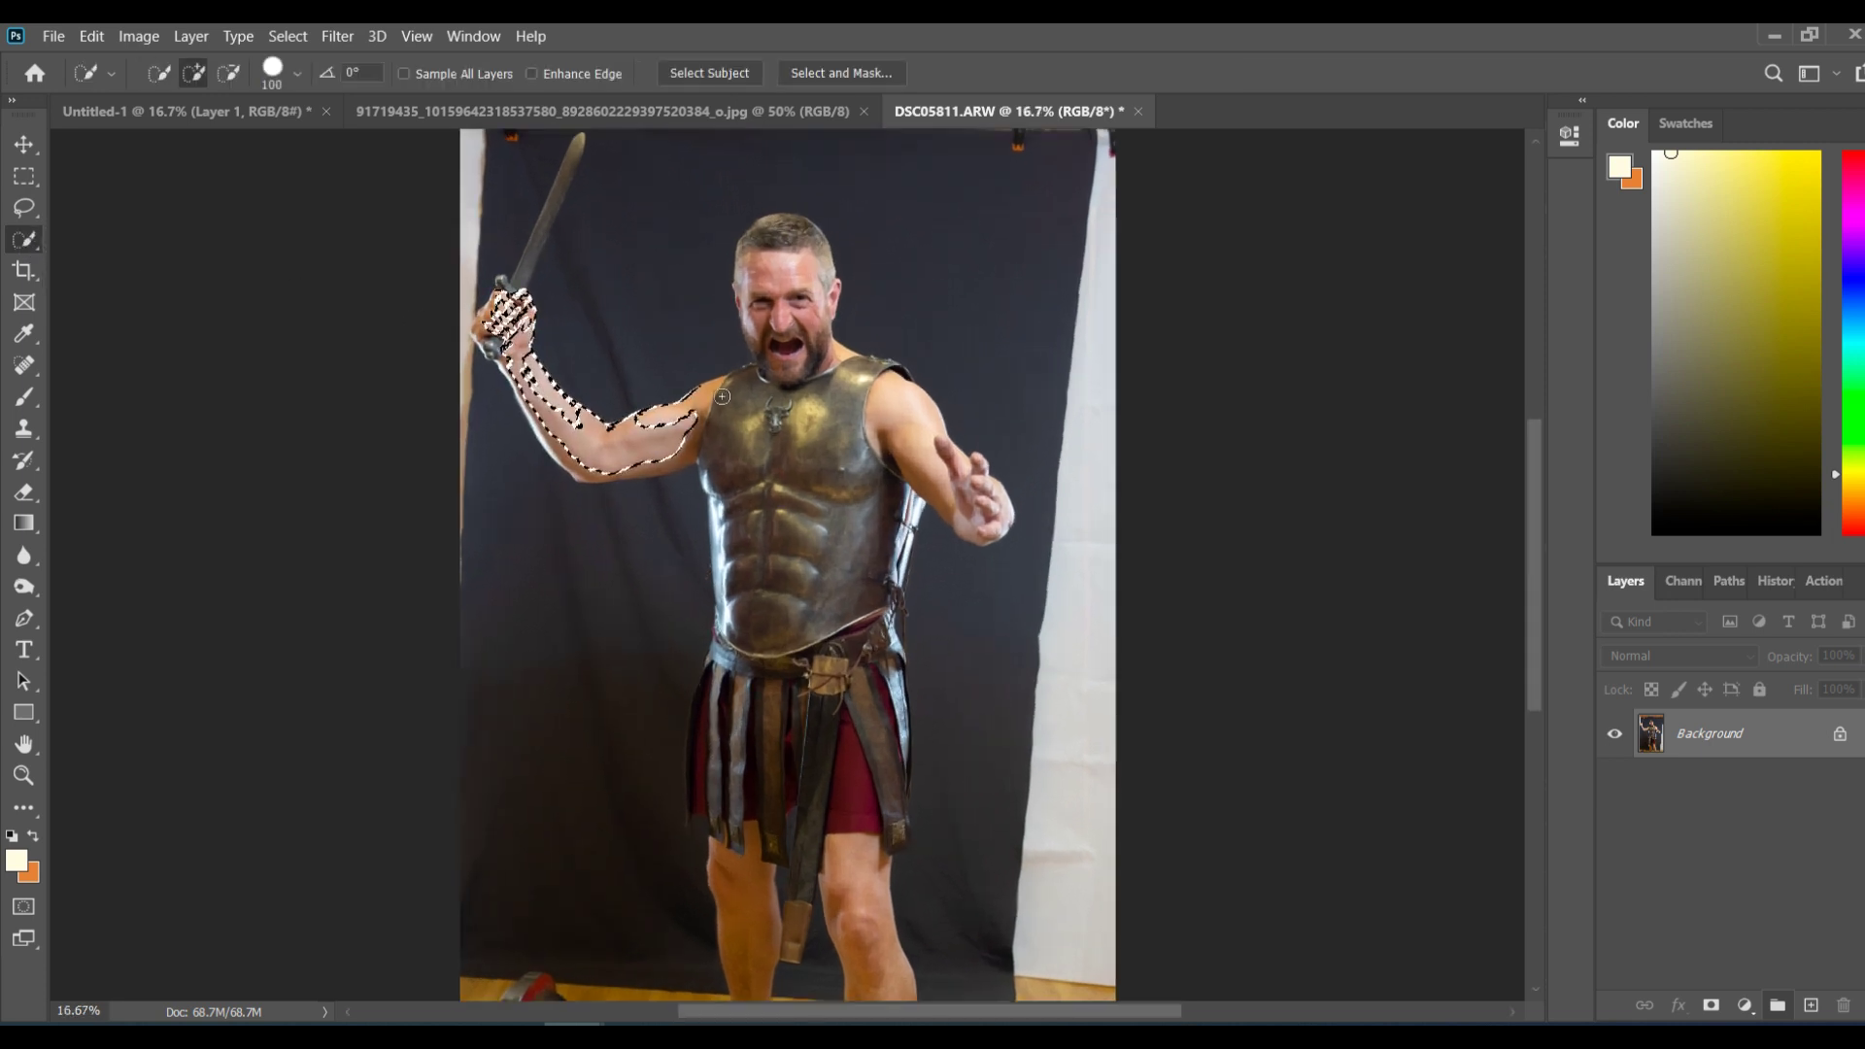
click(785, 238)
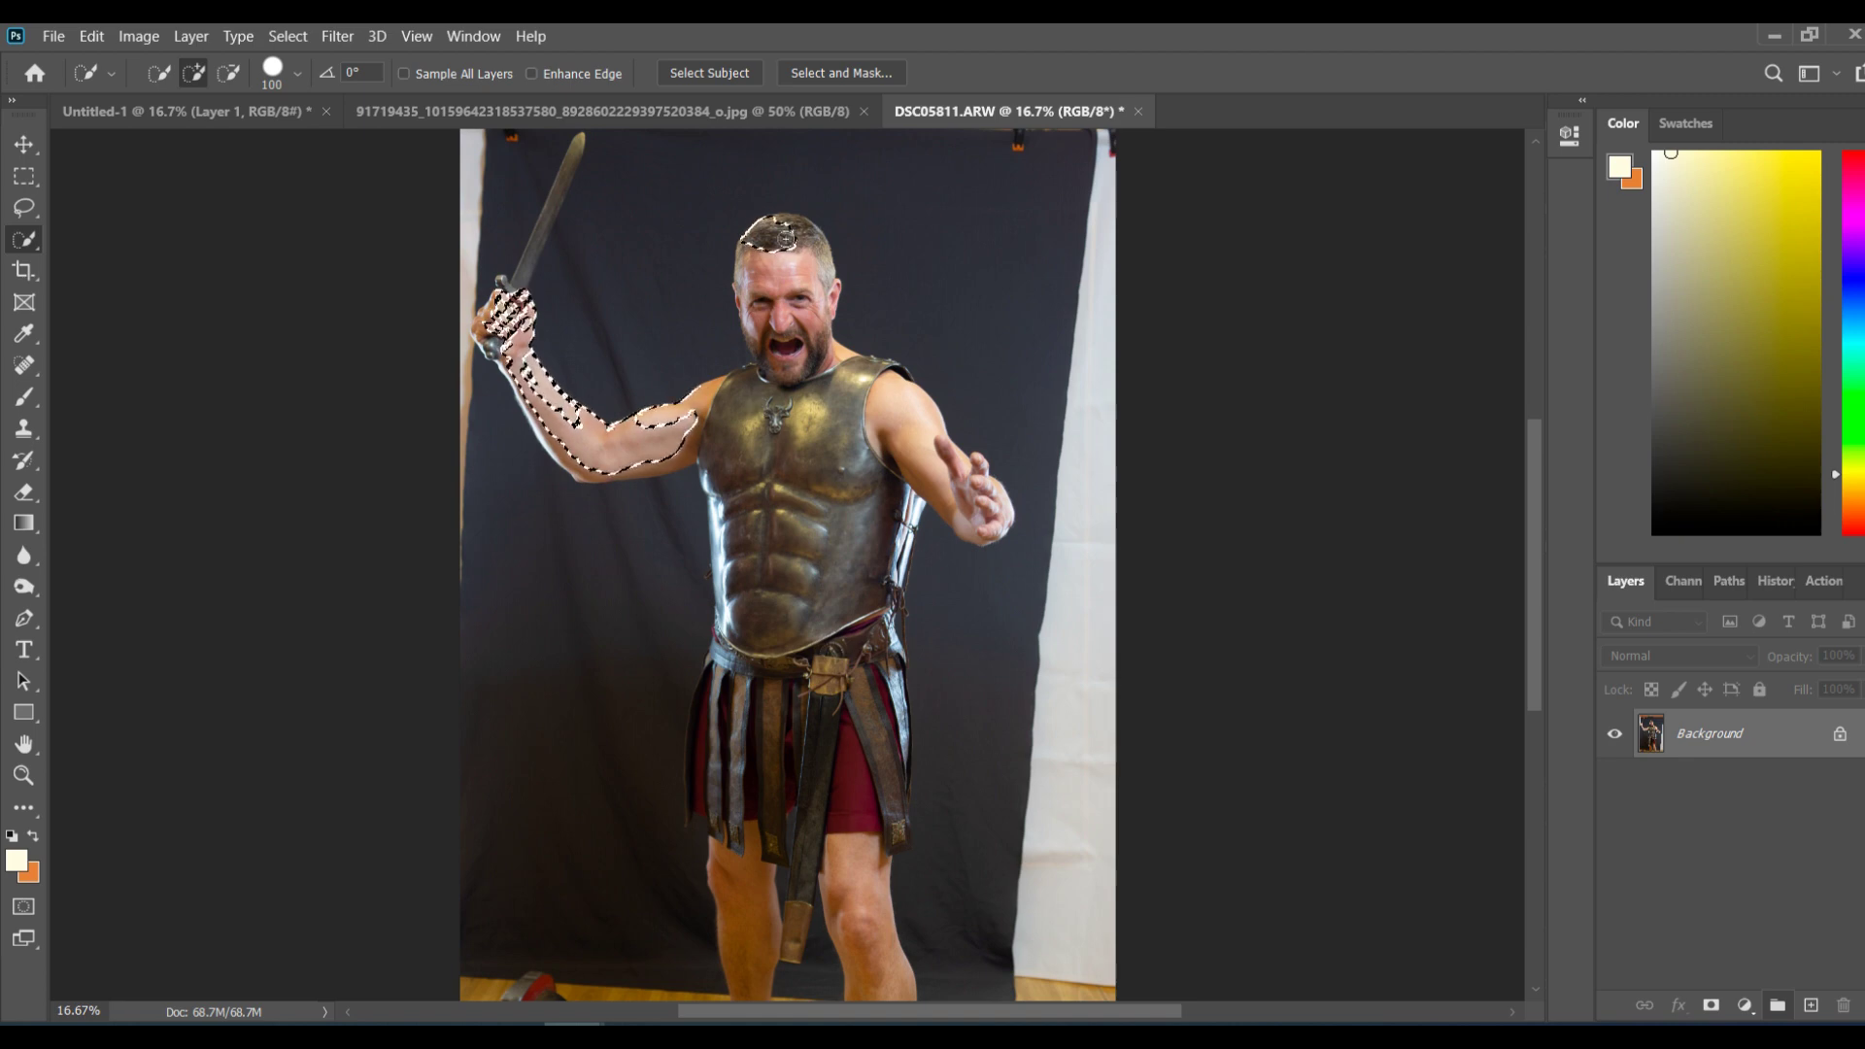
mouse_move(785, 248)
mouse_down()
mouse_move(772, 301)
mouse_move(804, 413)
mouse_move(726, 412)
mouse_move(899, 427)
mouse_up()
drag(952, 488, 968, 497)
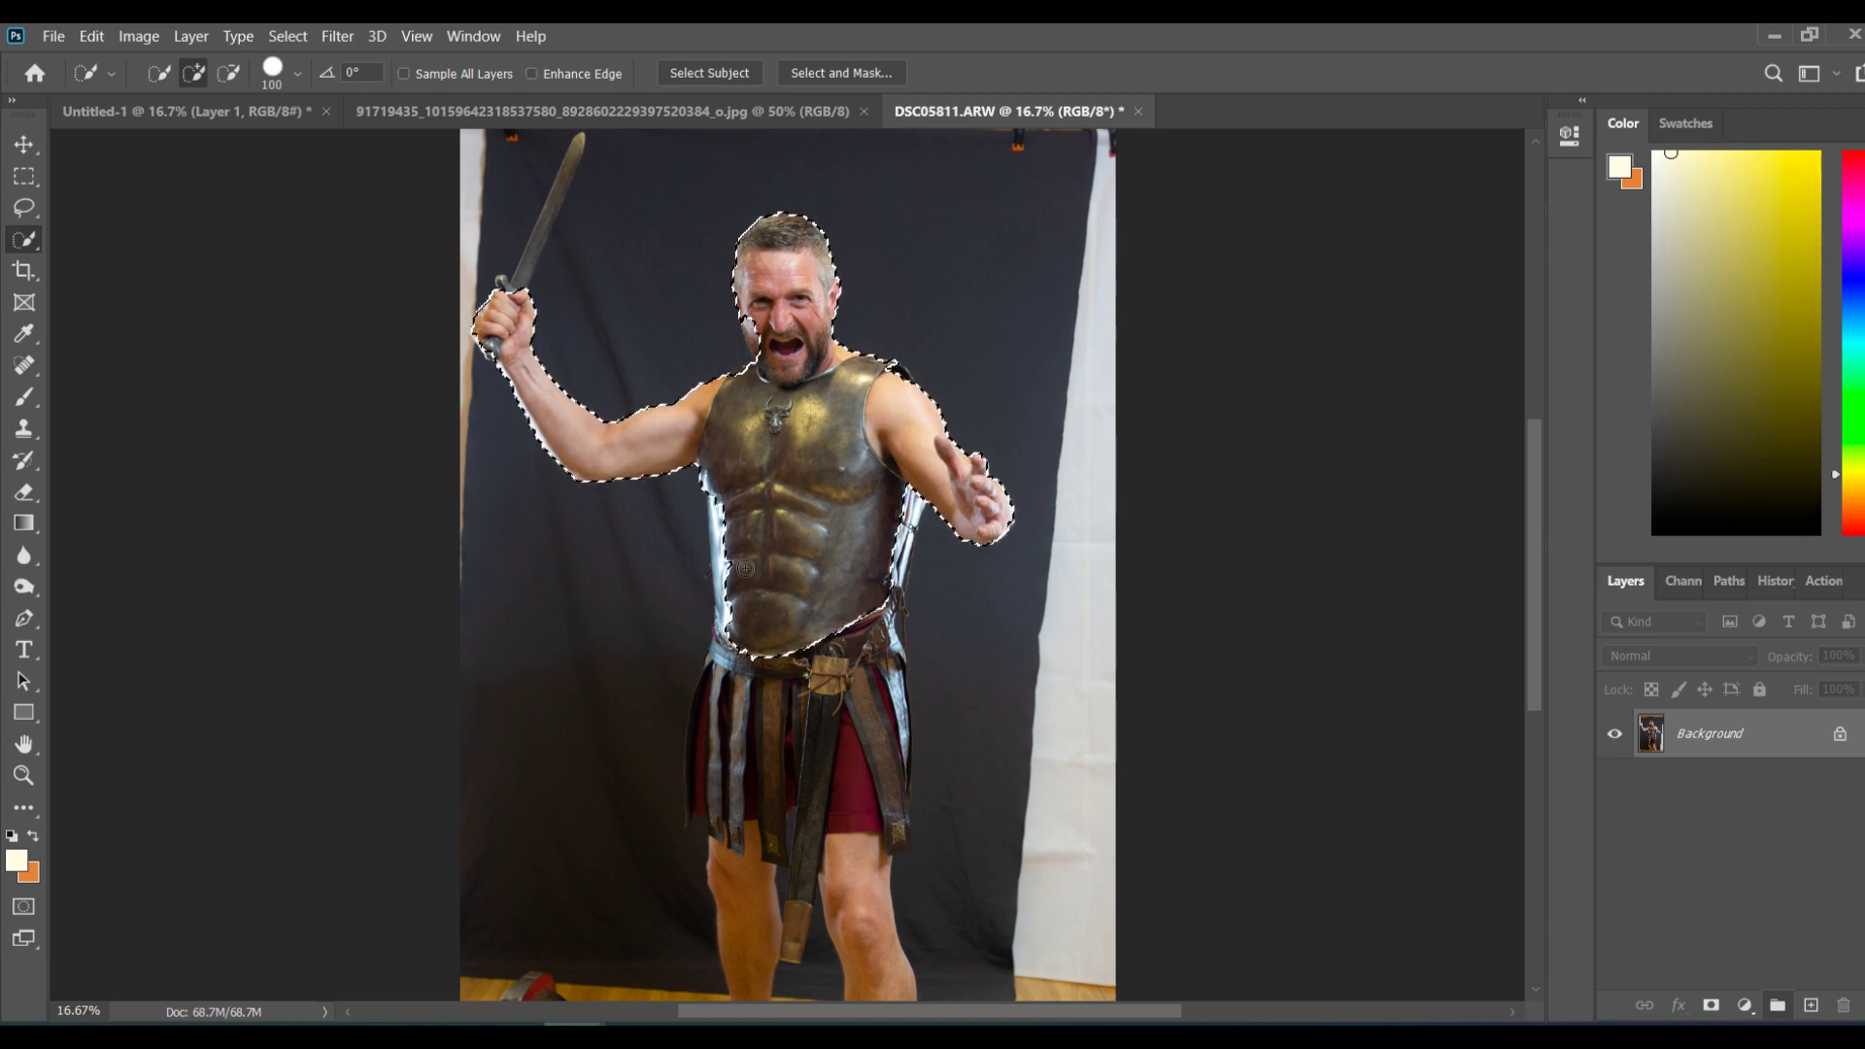
mouse_move(751, 672)
mouse_down()
mouse_move(759, 782)
mouse_move(821, 874)
mouse_move(855, 792)
mouse_move(836, 923)
mouse_move(855, 971)
mouse_move(888, 816)
mouse_move(895, 618)
mouse_move(729, 757)
mouse_move(714, 803)
mouse_move(710, 705)
mouse_move(731, 921)
mouse_up()
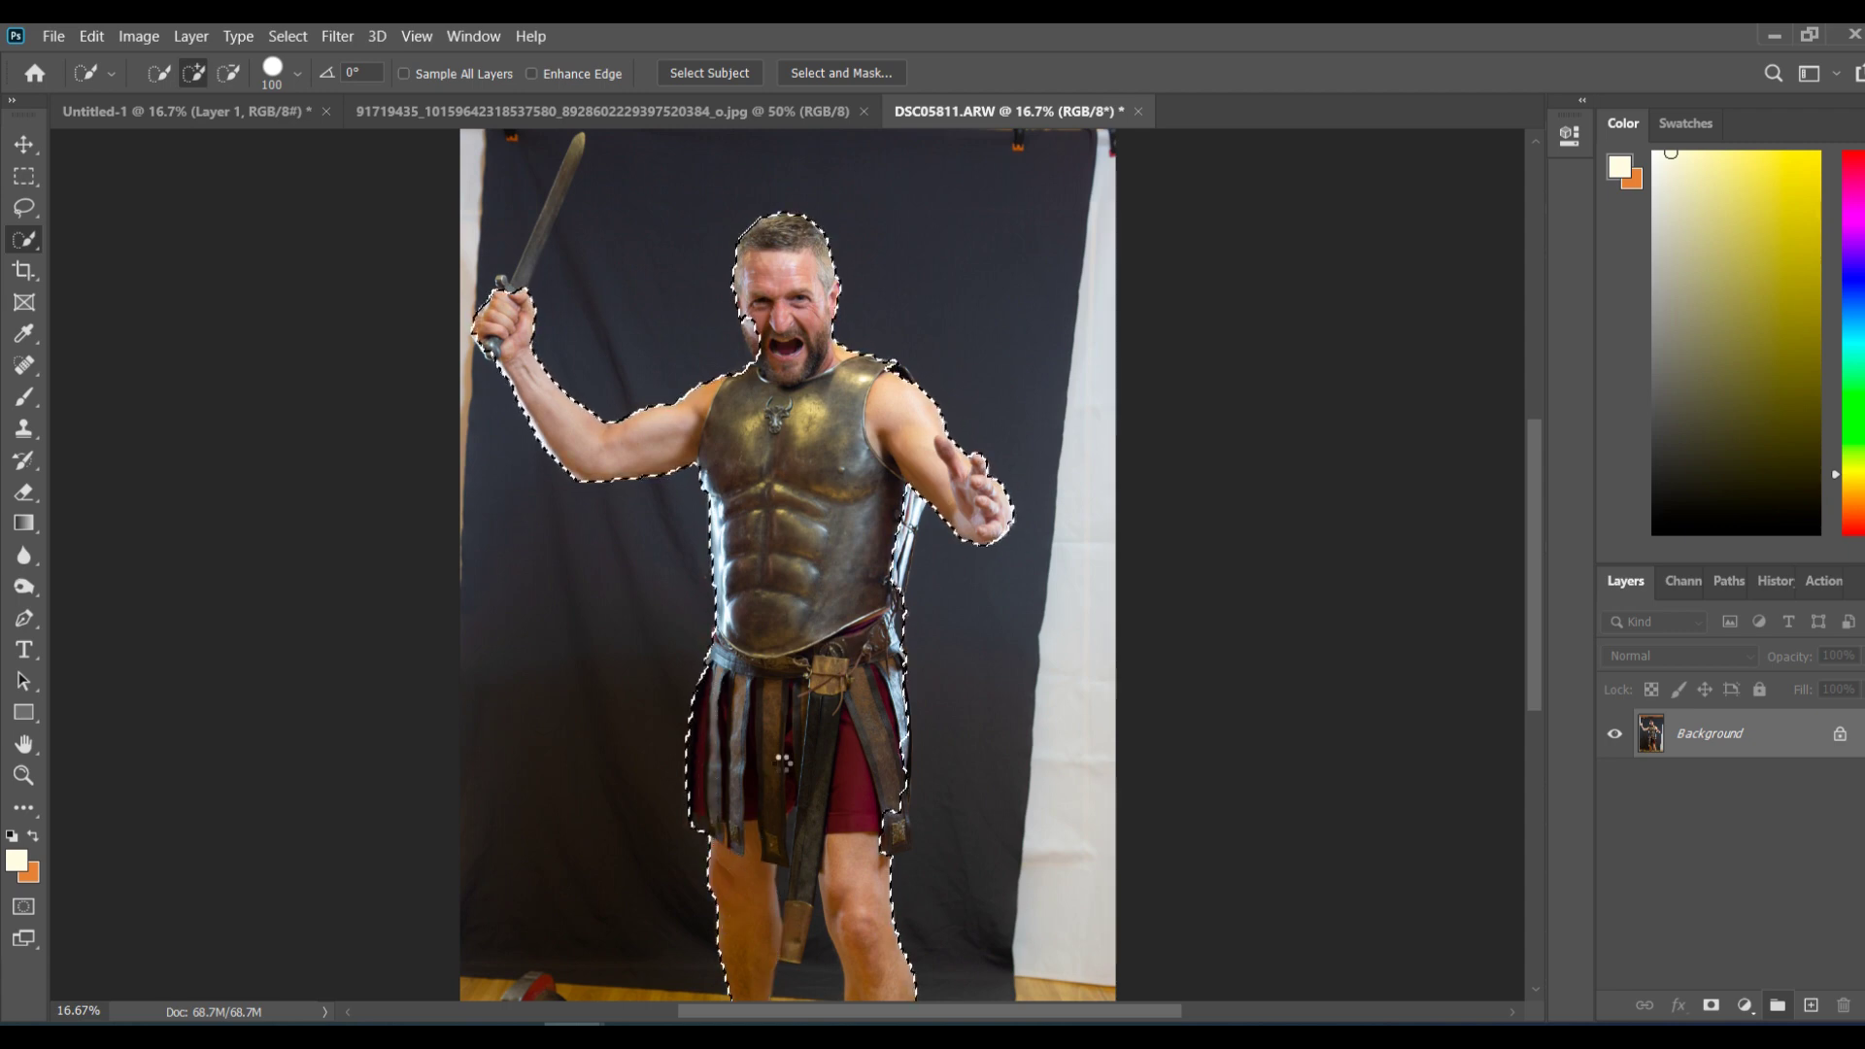
scroll(782, 761, down, 1)
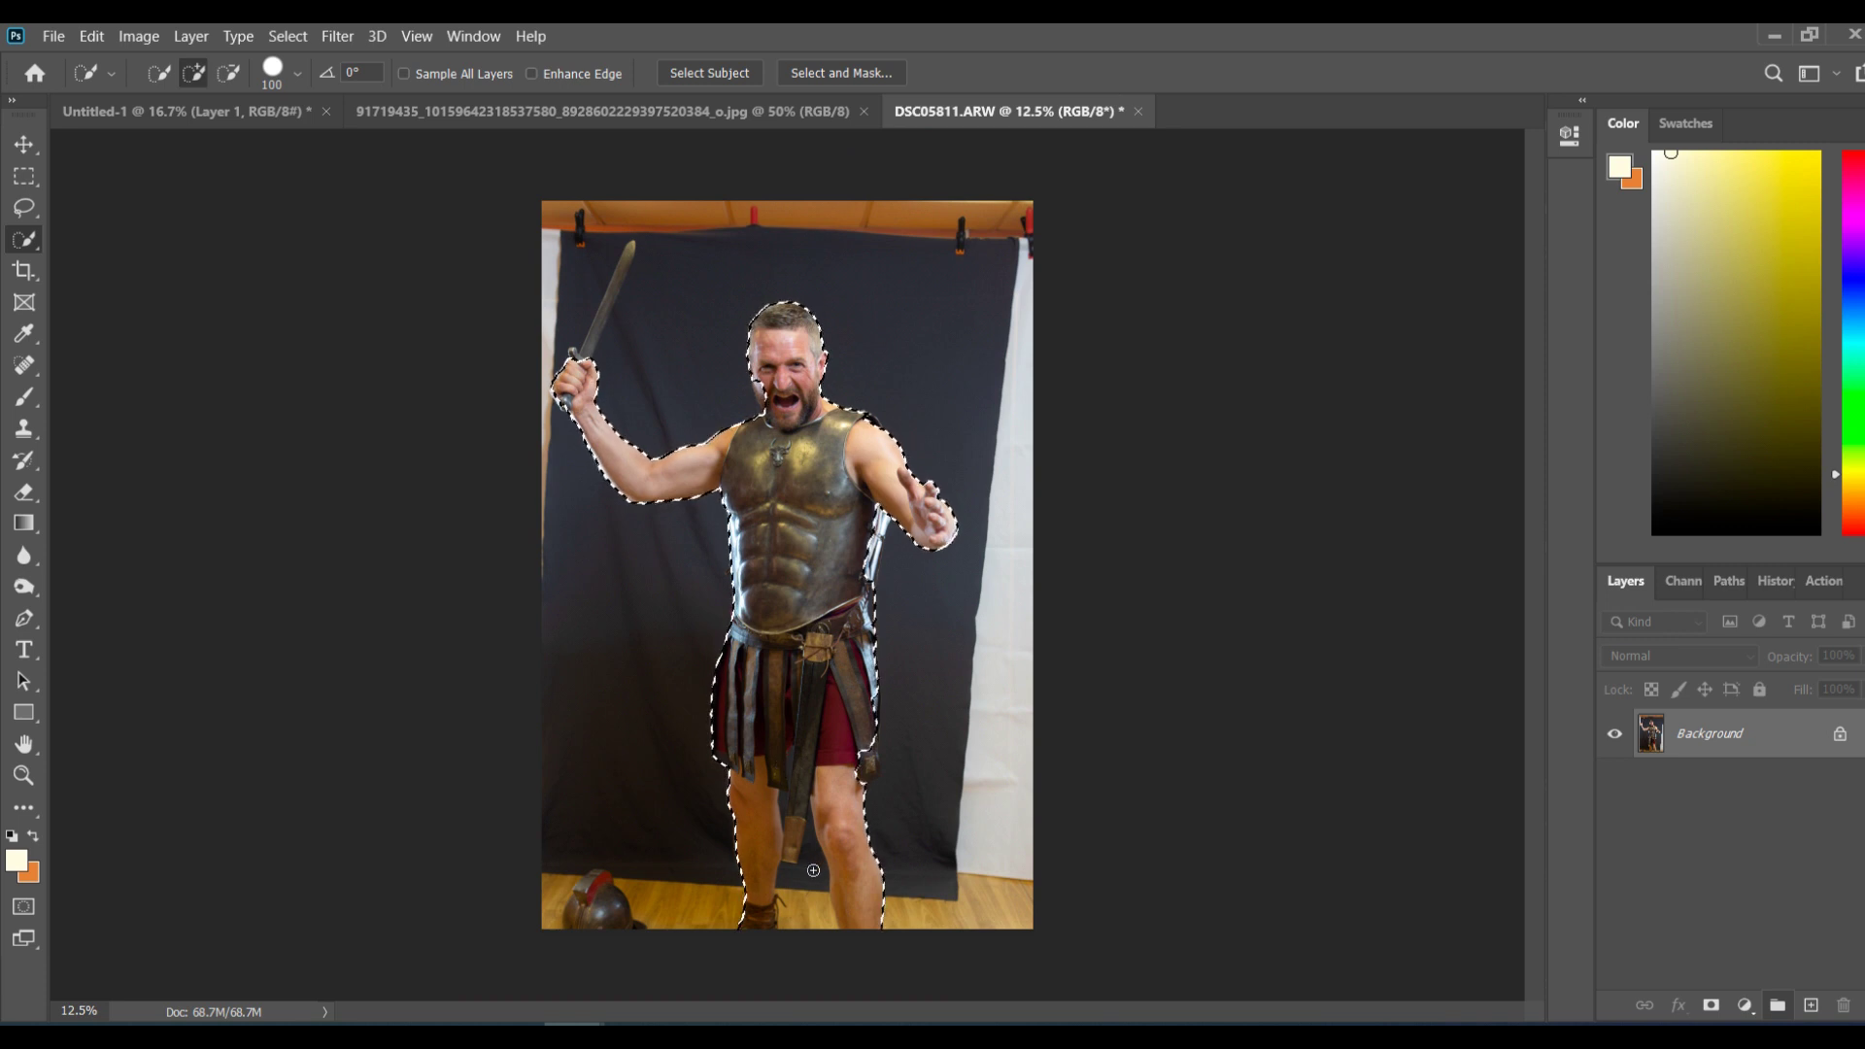
Step: Add the sword to the selection and subtract the backdrop beside its tip
key(alt)
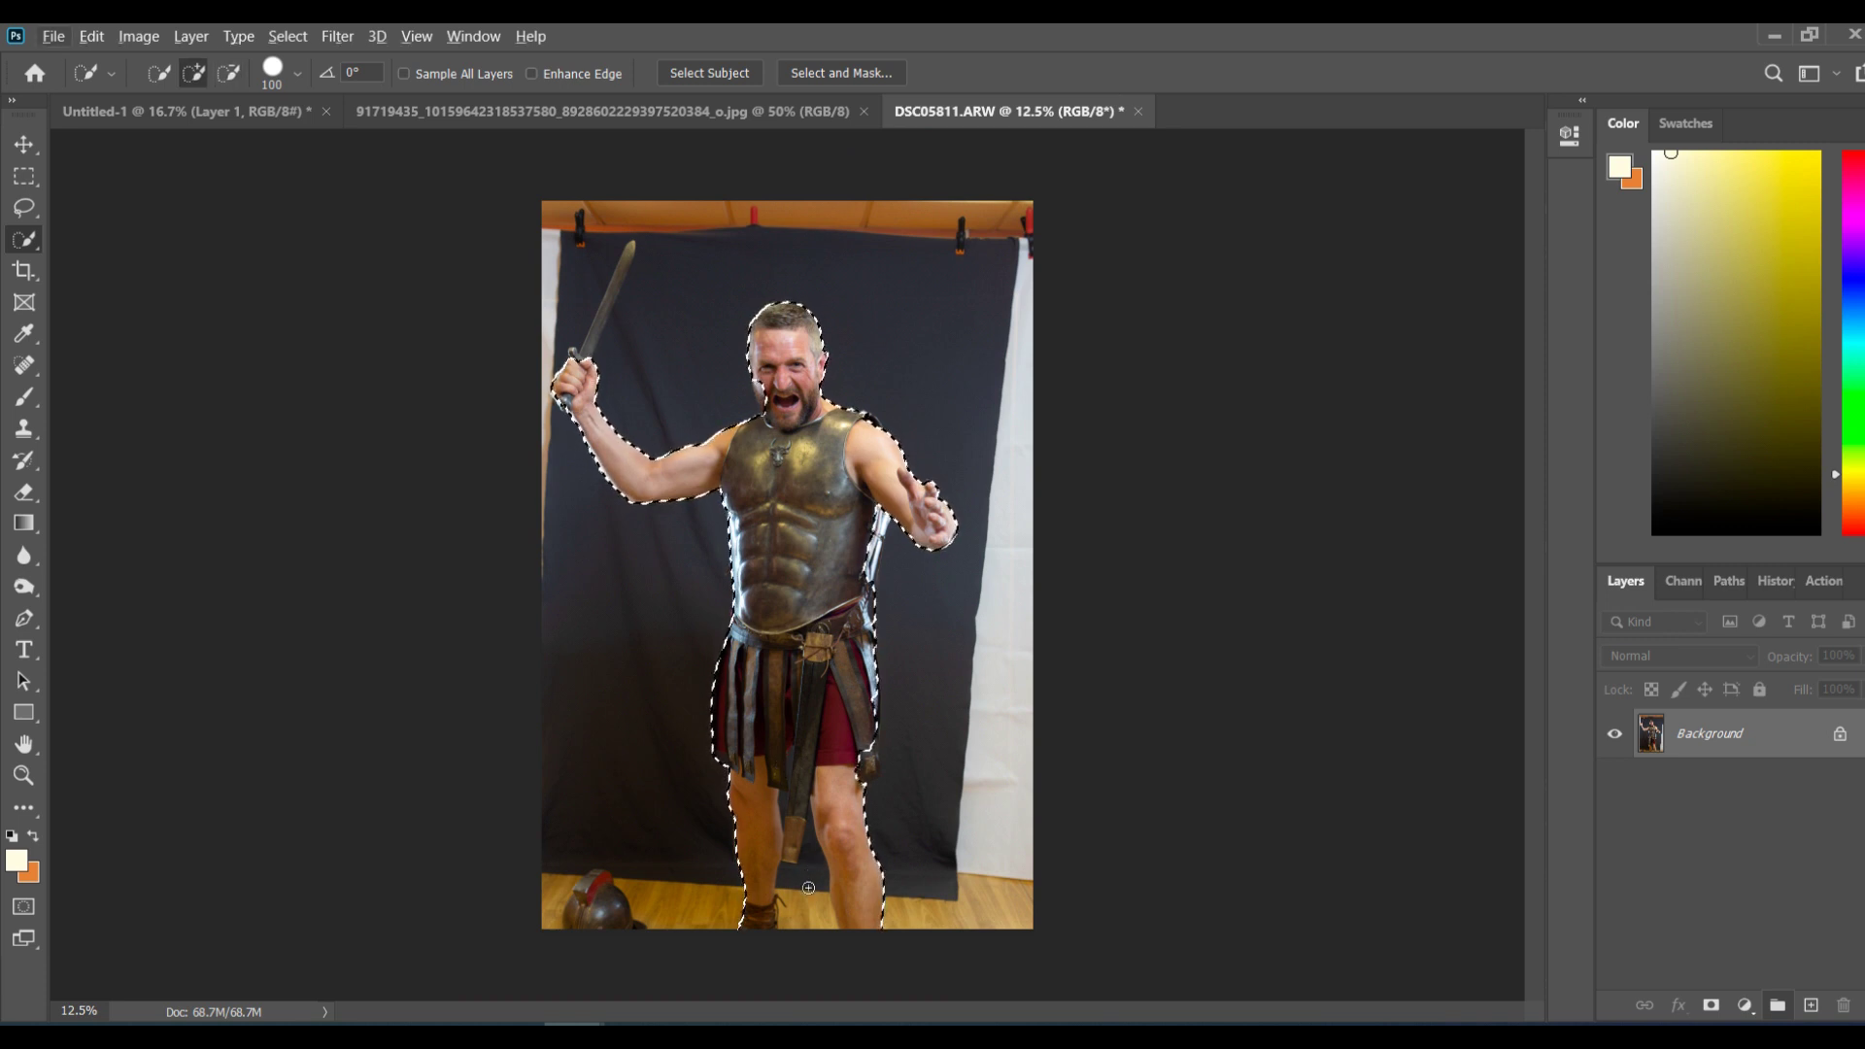
key(alt)
key(alt)
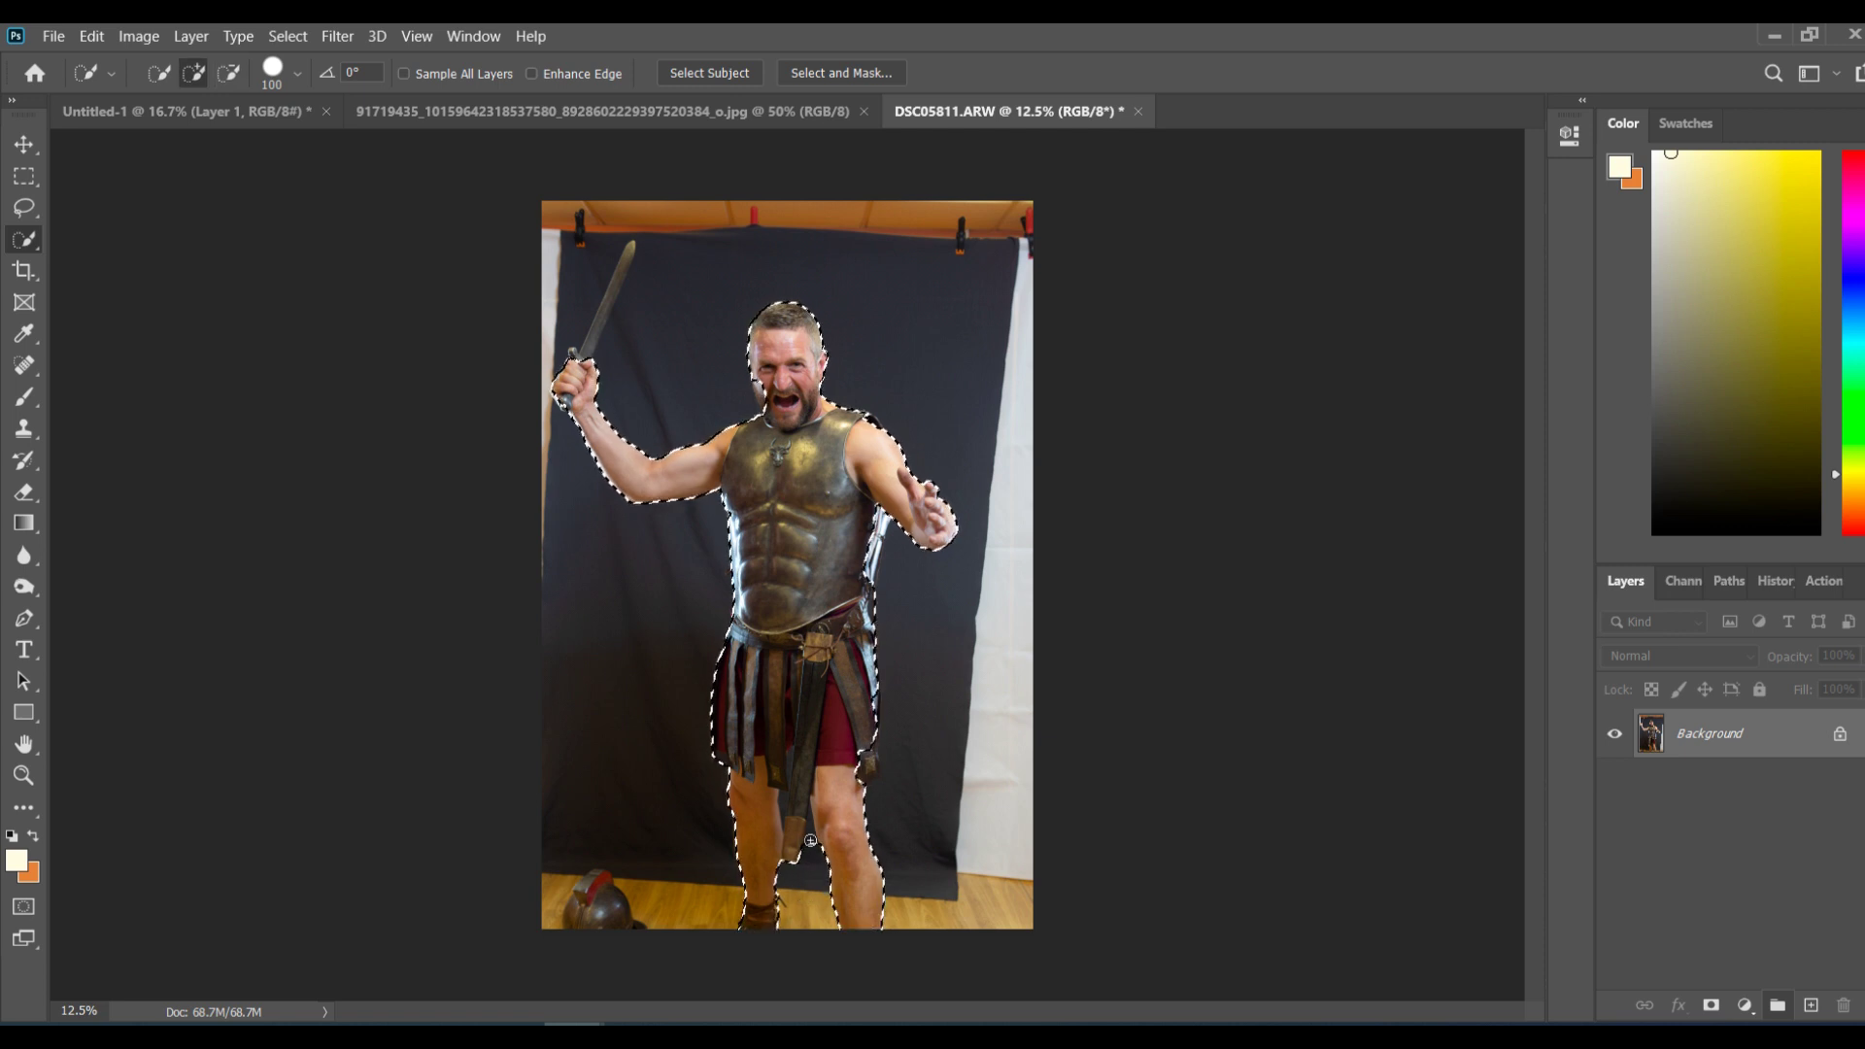
key(alt)
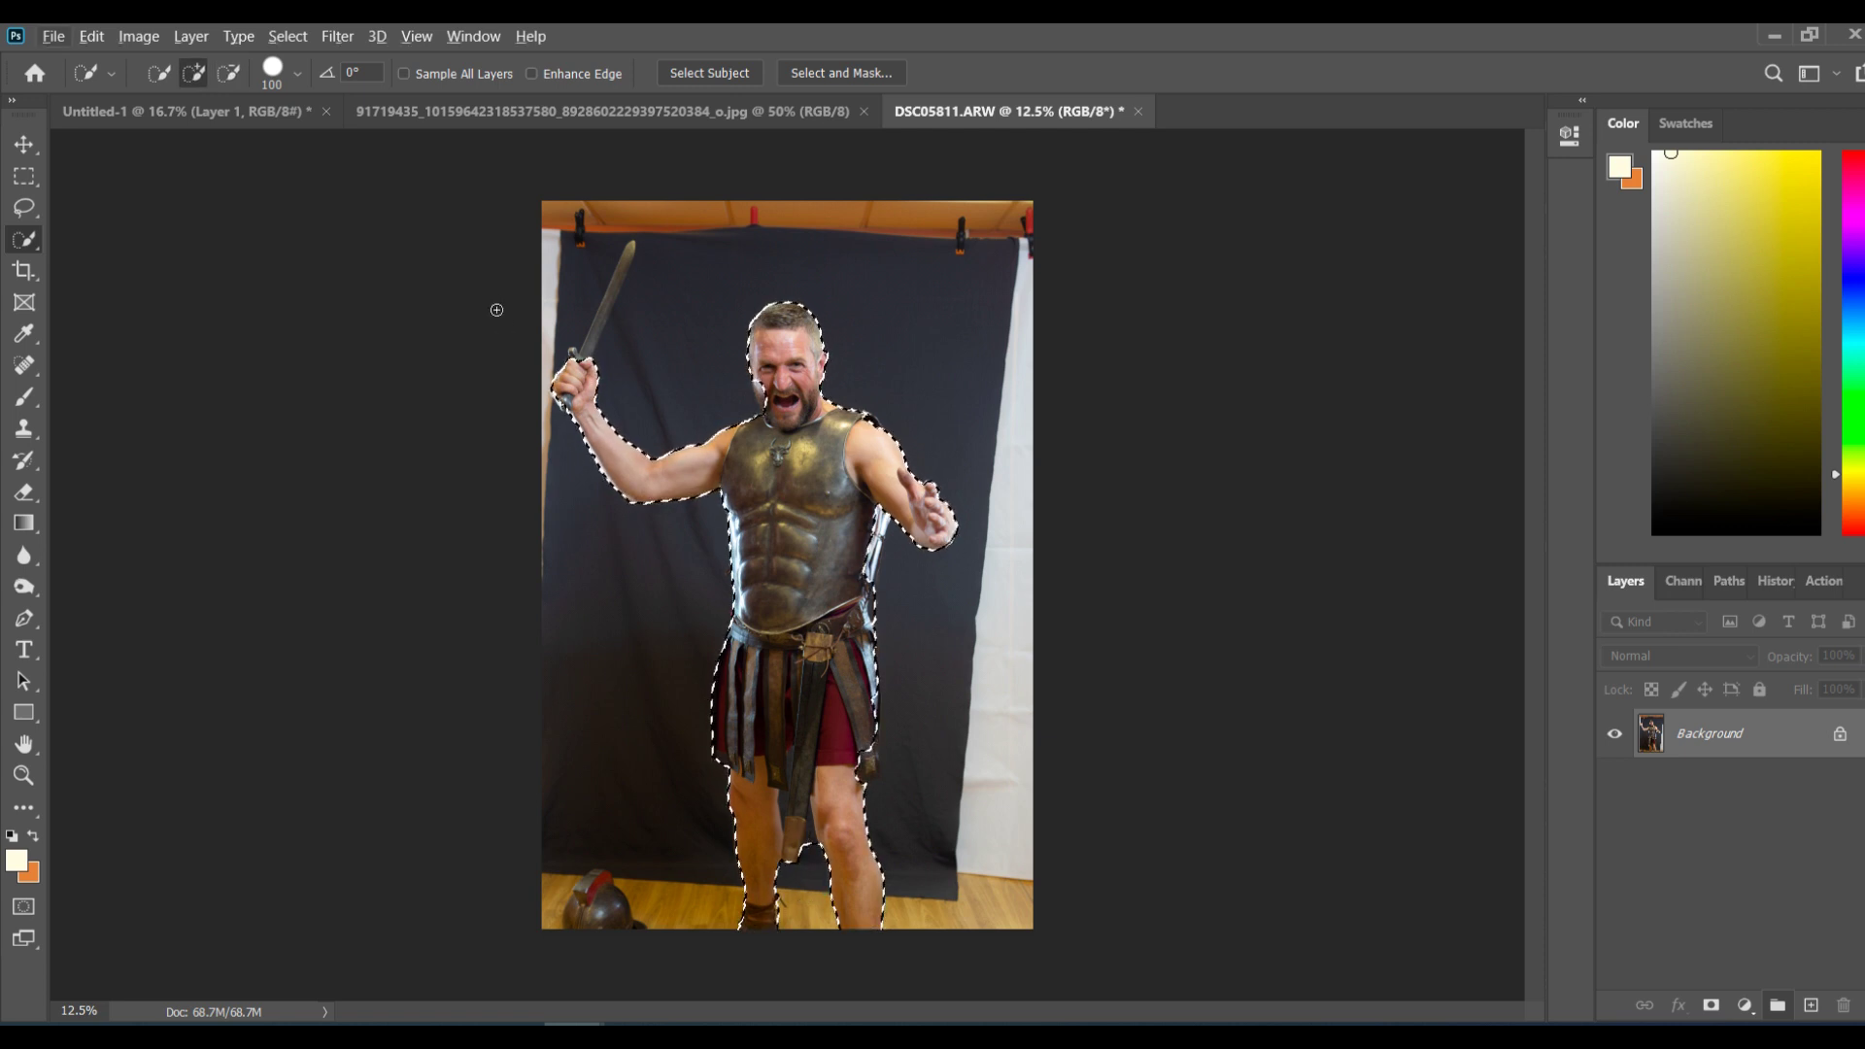
drag(580, 357, 626, 251)
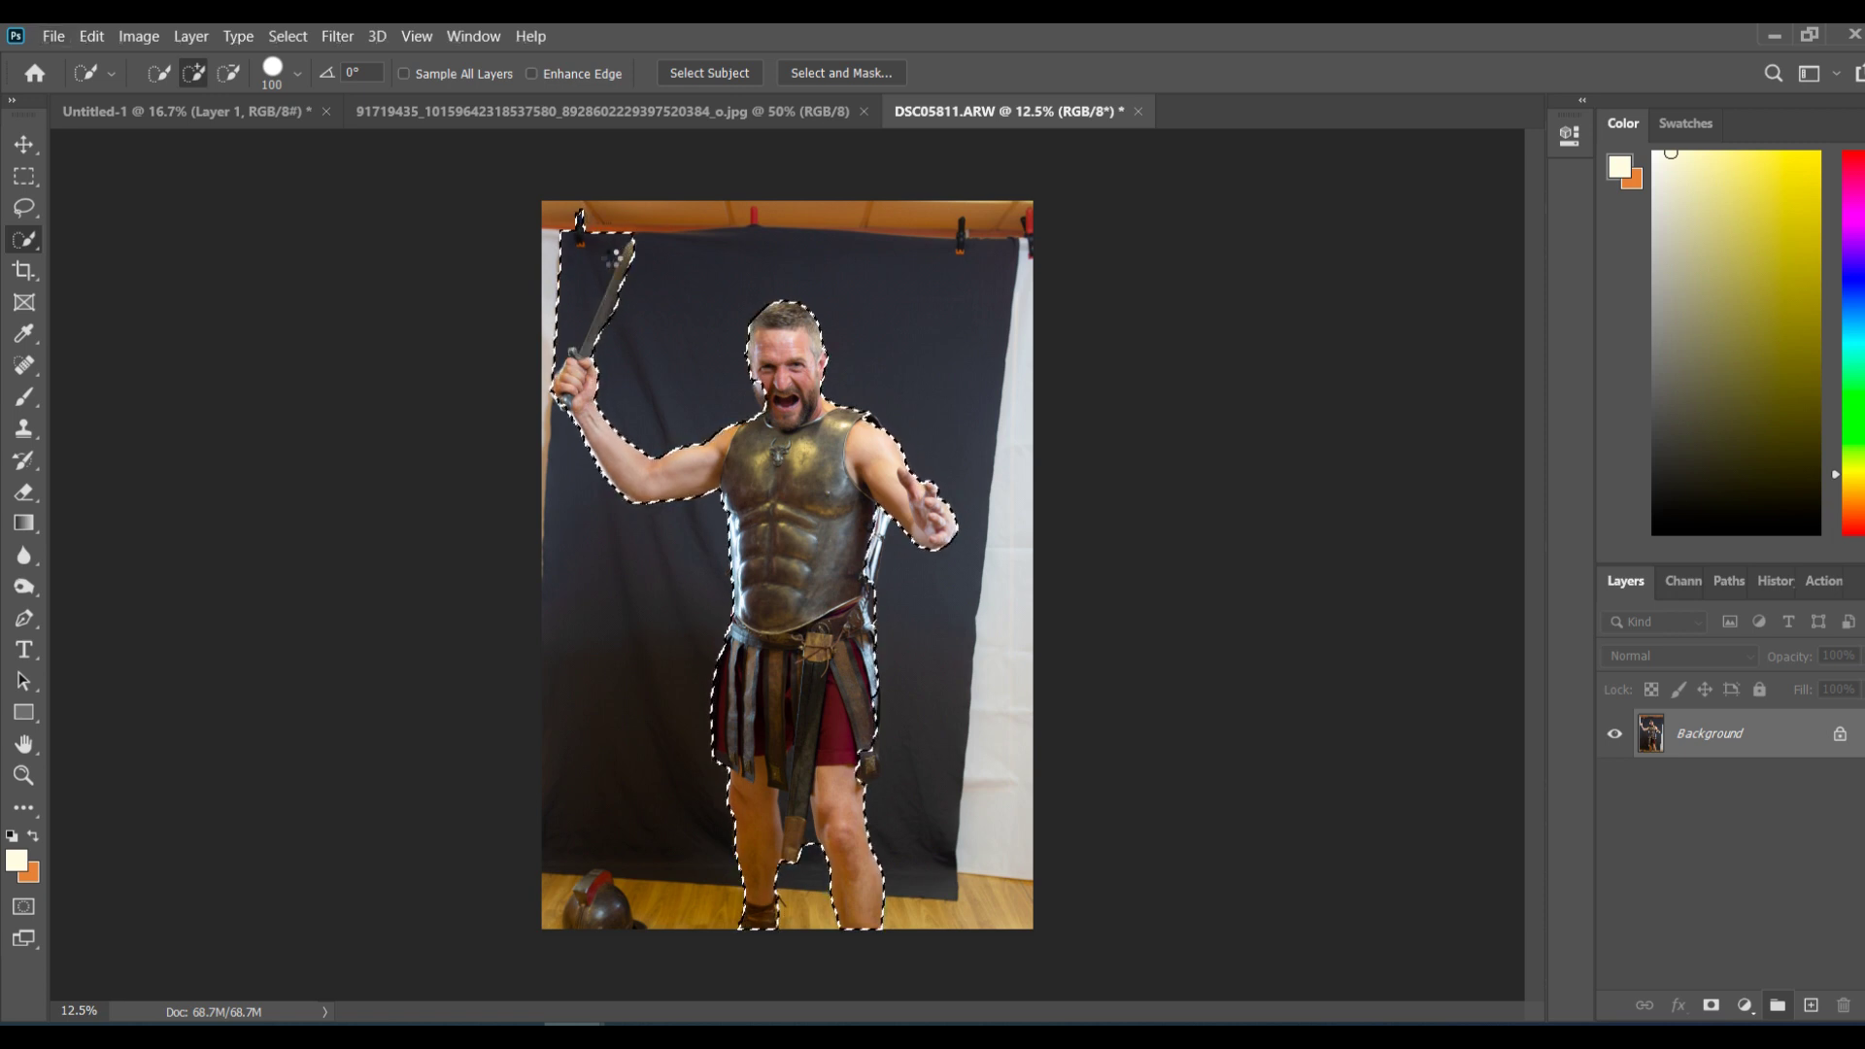
key(alt)
mouse_move(586, 265)
mouse_down()
mouse_move(571, 254)
mouse_move(590, 223)
mouse_move(607, 243)
mouse_move(560, 330)
mouse_up()
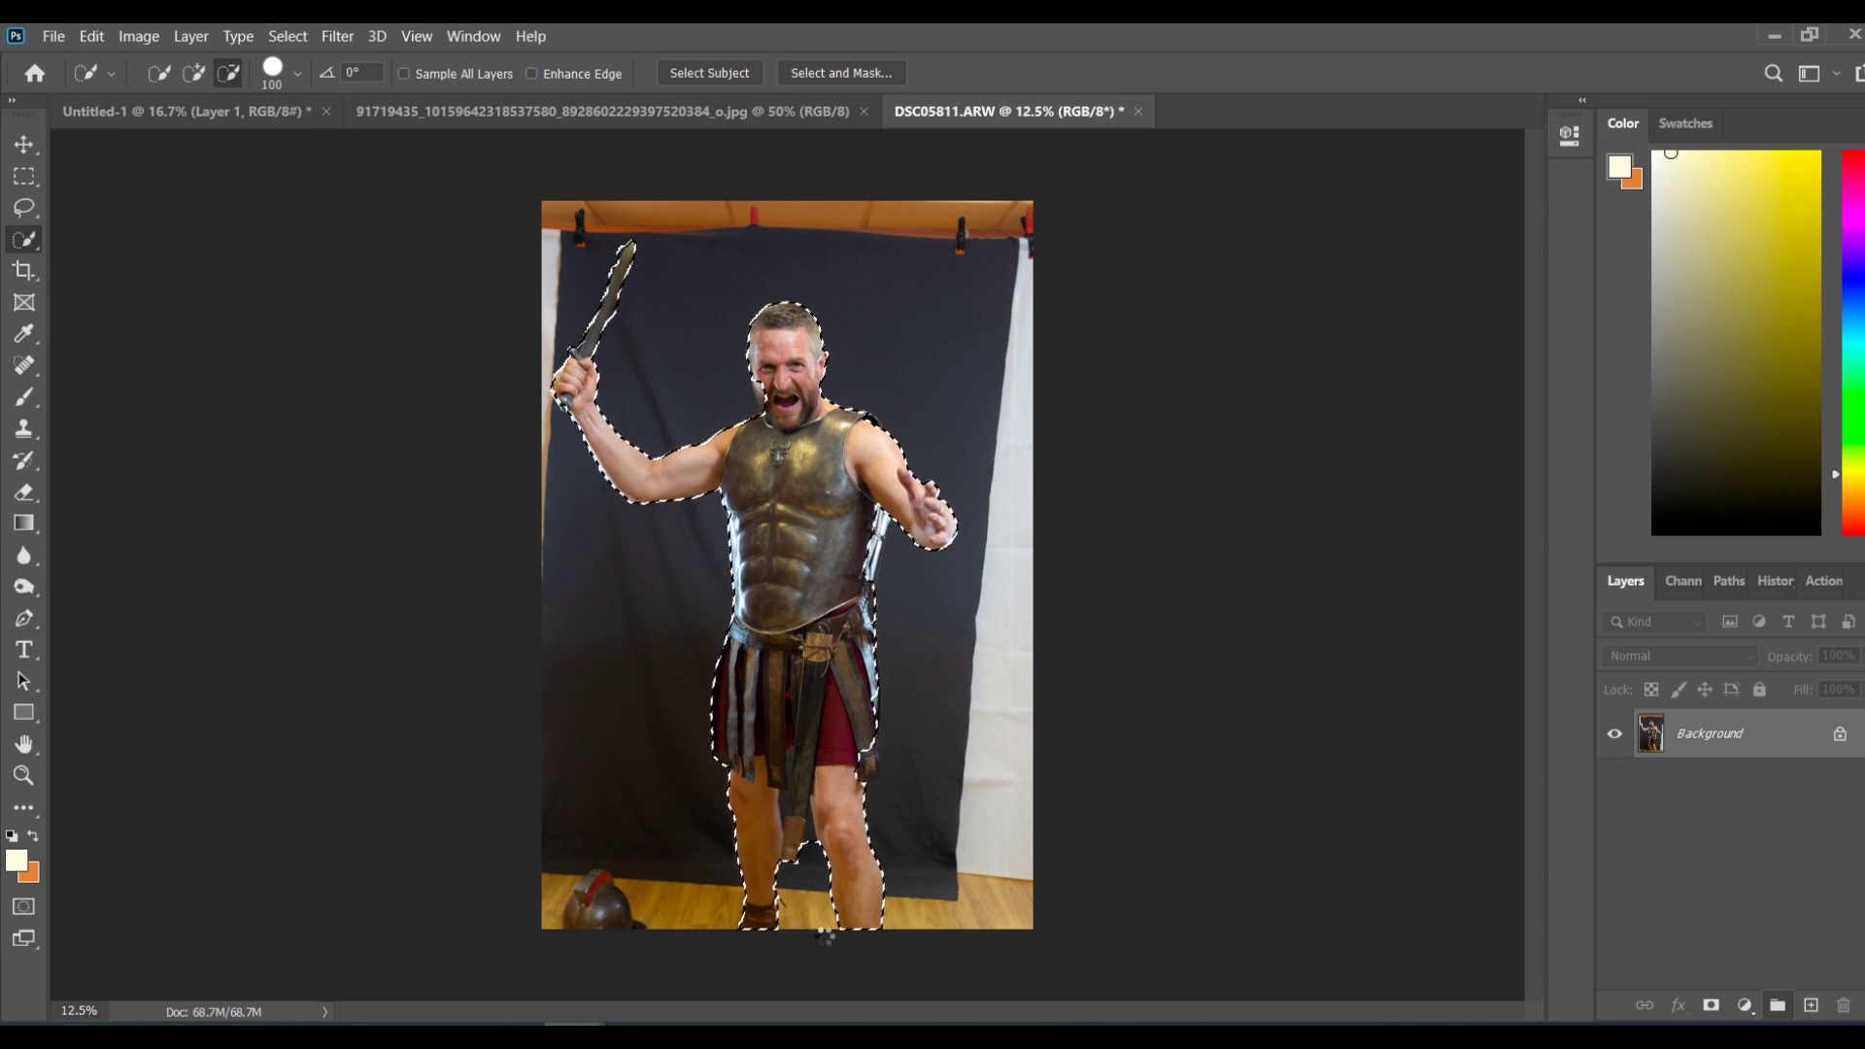
Step: Set the subtracting Quick Selection brush to size 200, then mask out the backdrop
key(ctrl+plus)
key(ctrl+plus)
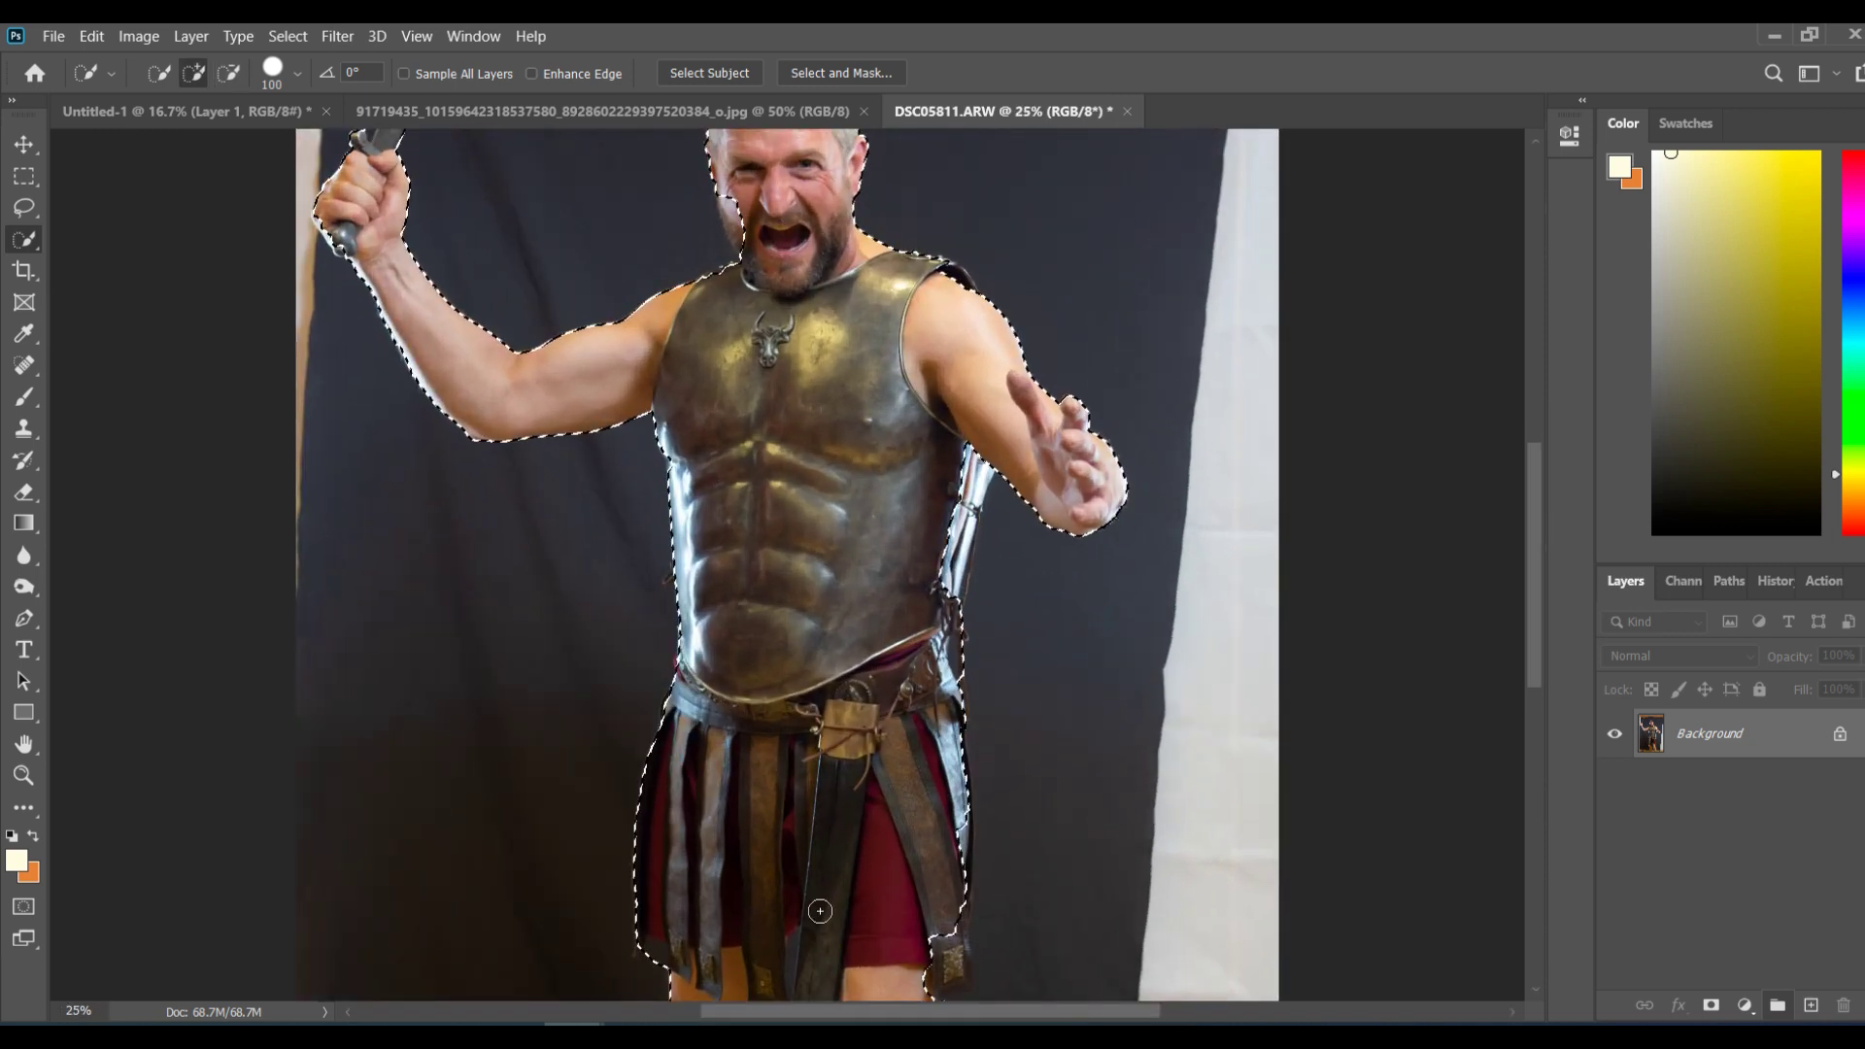
drag(1536, 529, 1538, 551)
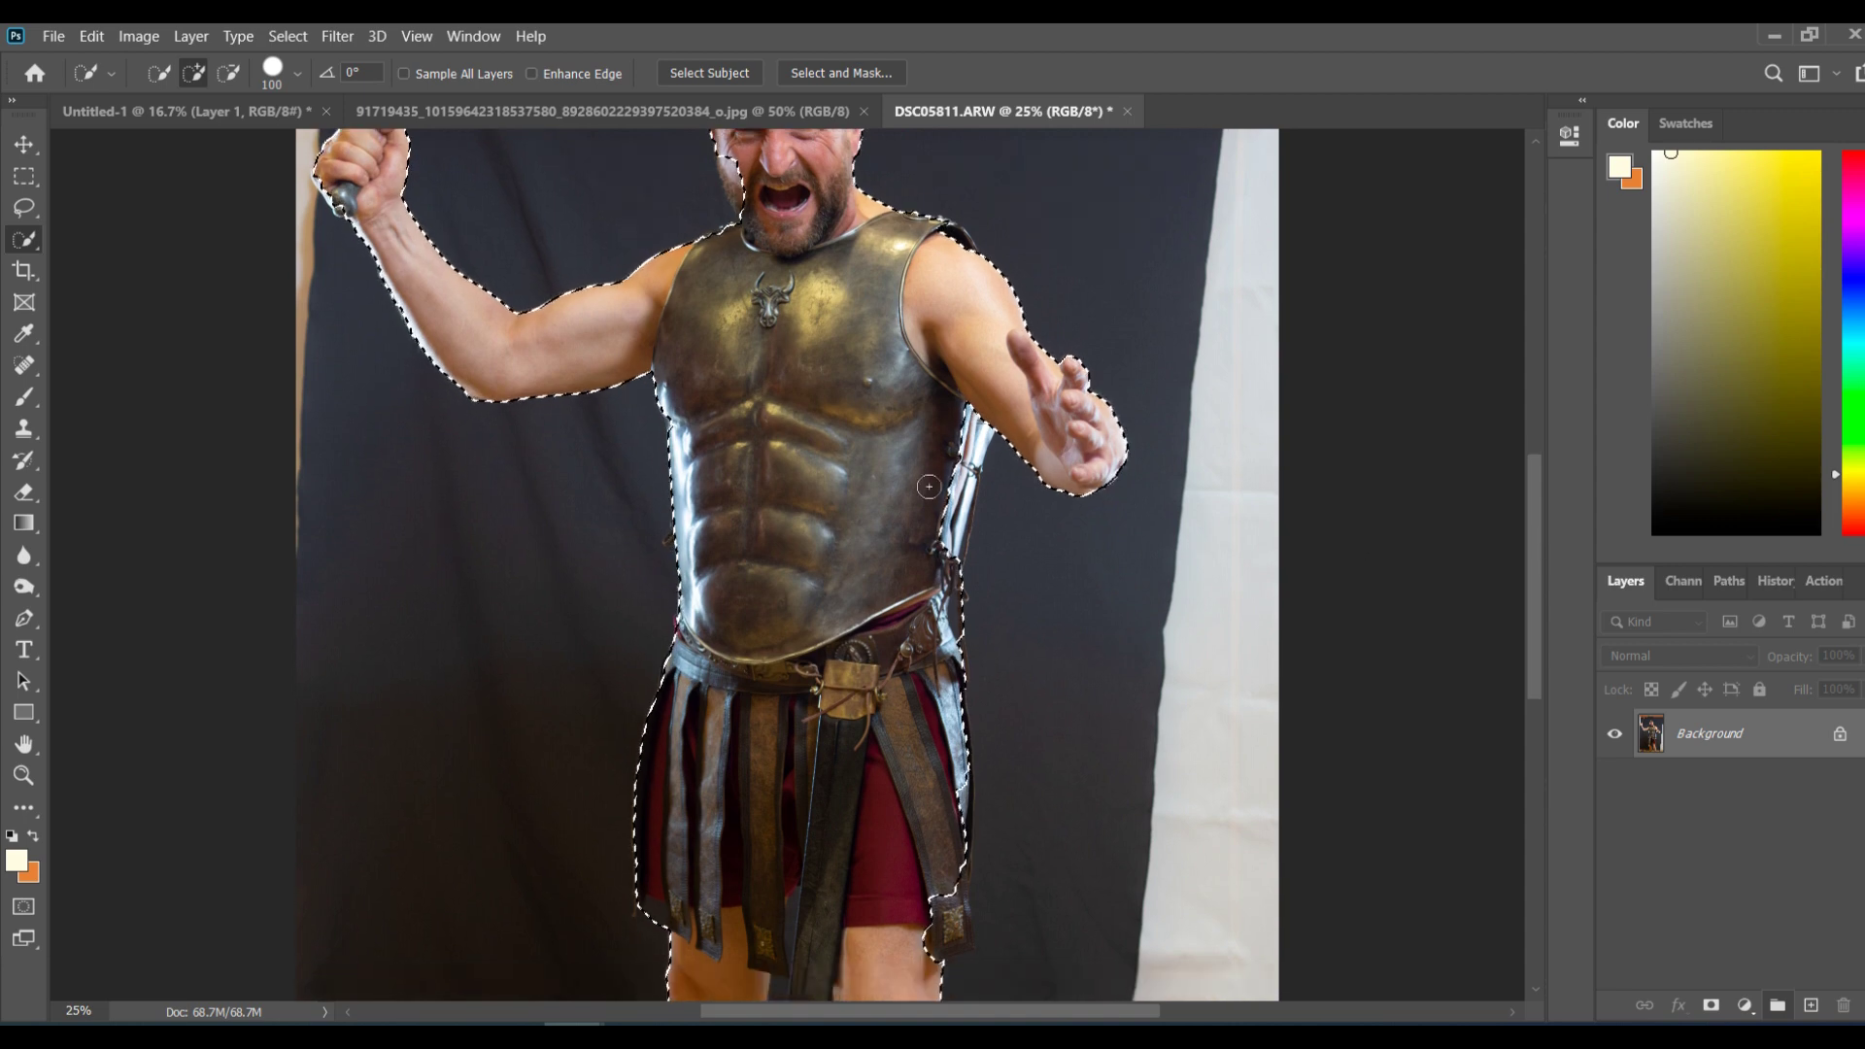
key(alt)
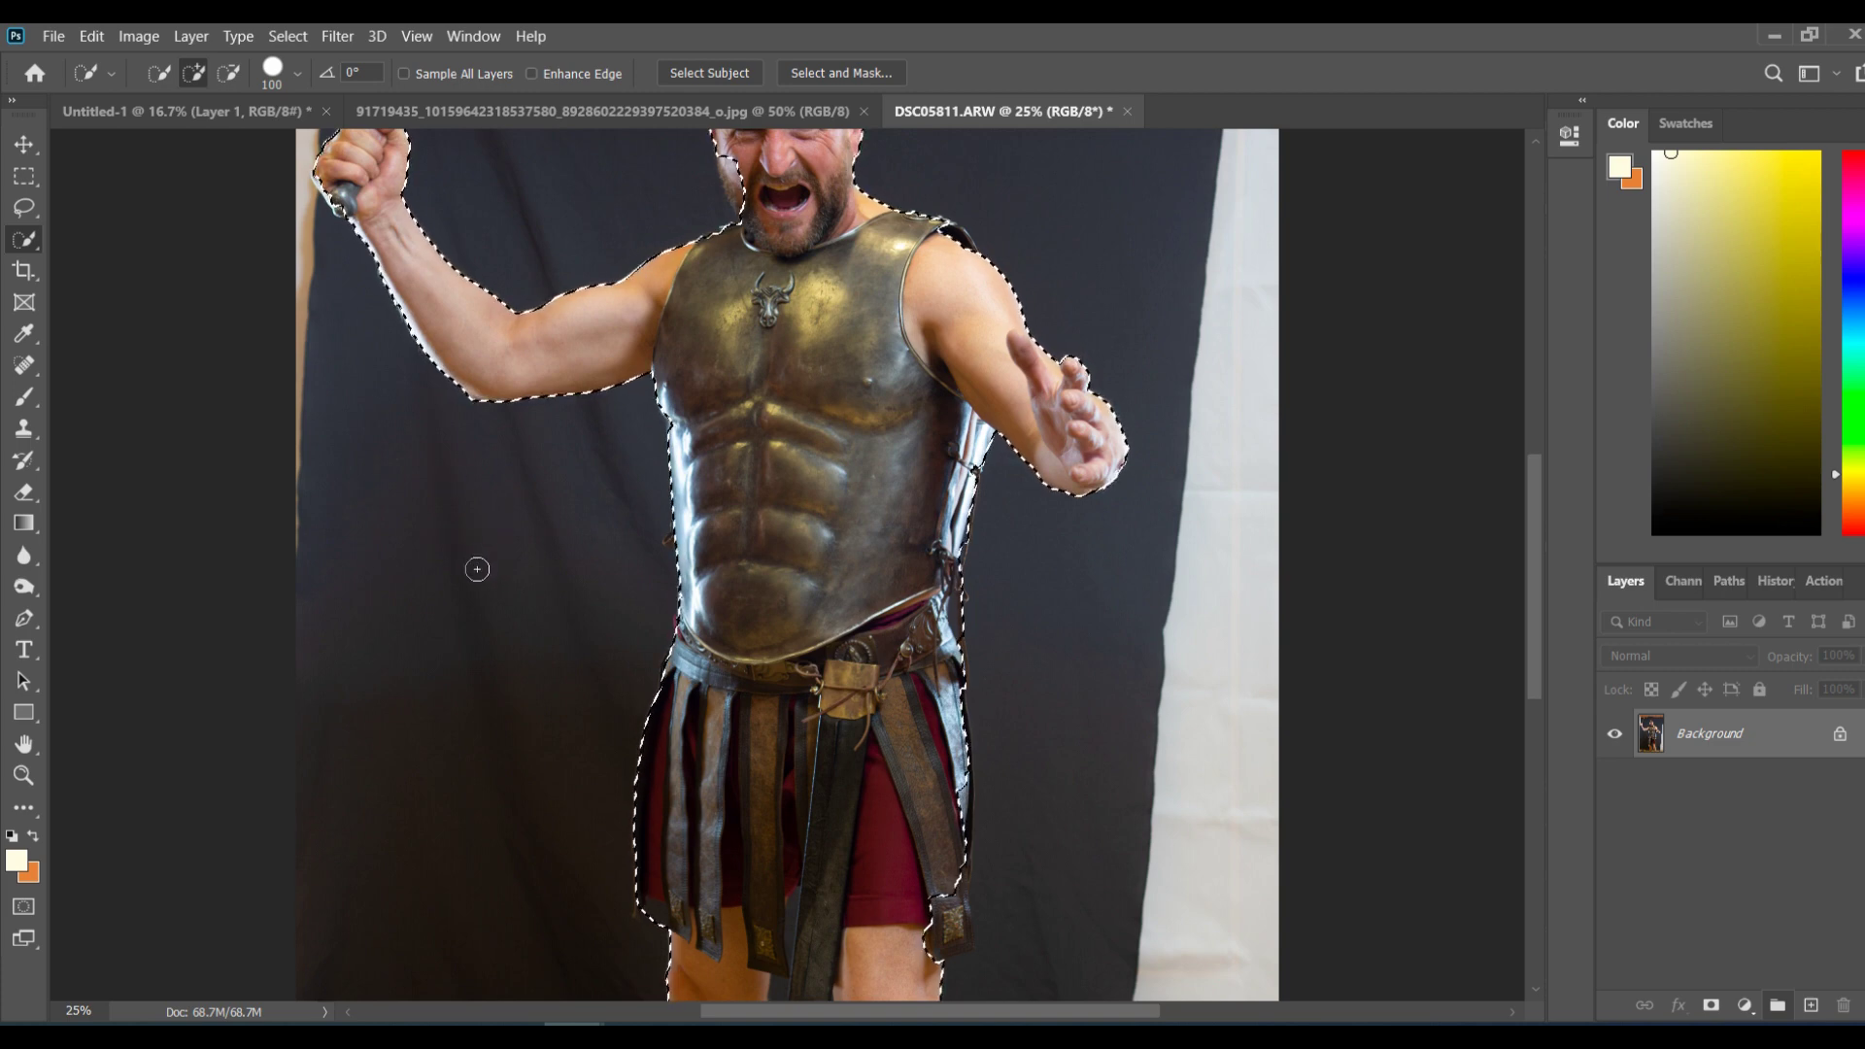
key(bracketright)
key(bracketright)
key(bracketright)
key(bracketright)
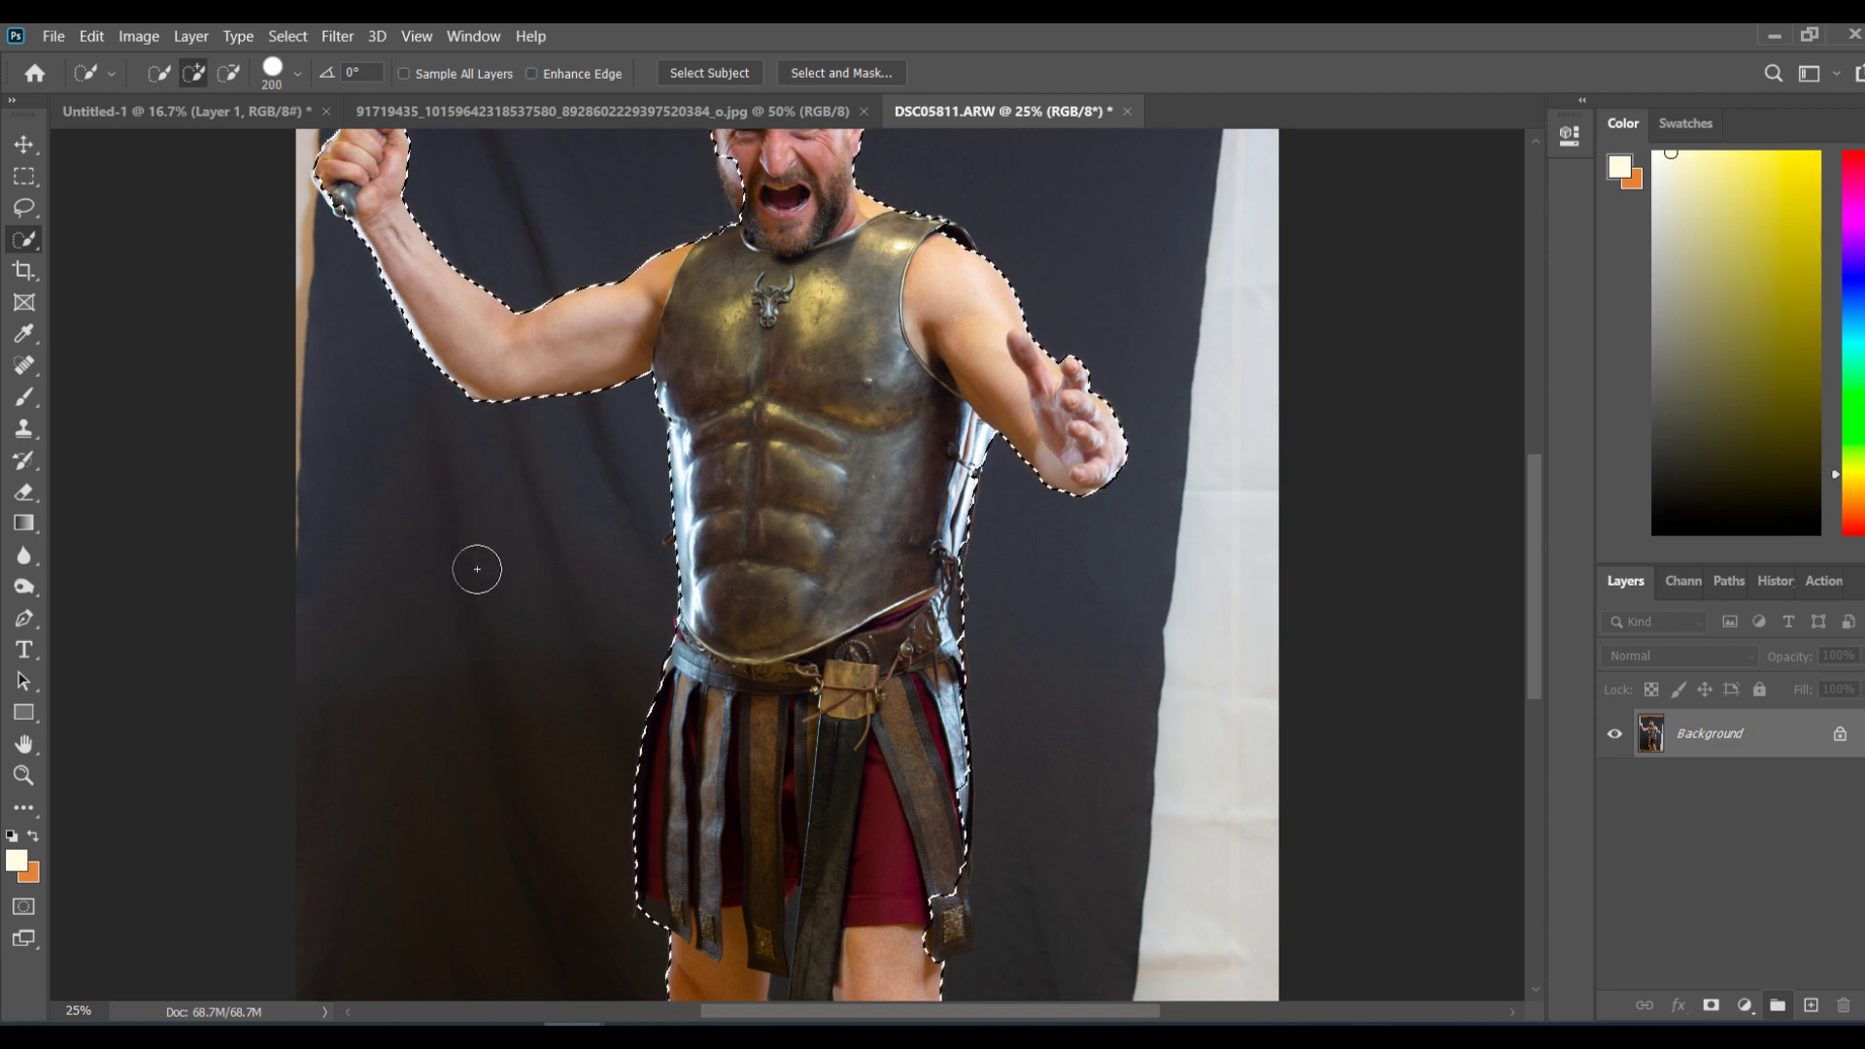
key(bracketright)
key(bracketright)
key(bracketright)
key(bracketright)
key(bracketleft)
key(bracketleft)
key(bracketleft)
key(bracketleft)
key(bracketleft)
key(bracketleft)
key(bracketright)
key(bracketright)
key(bracketright)
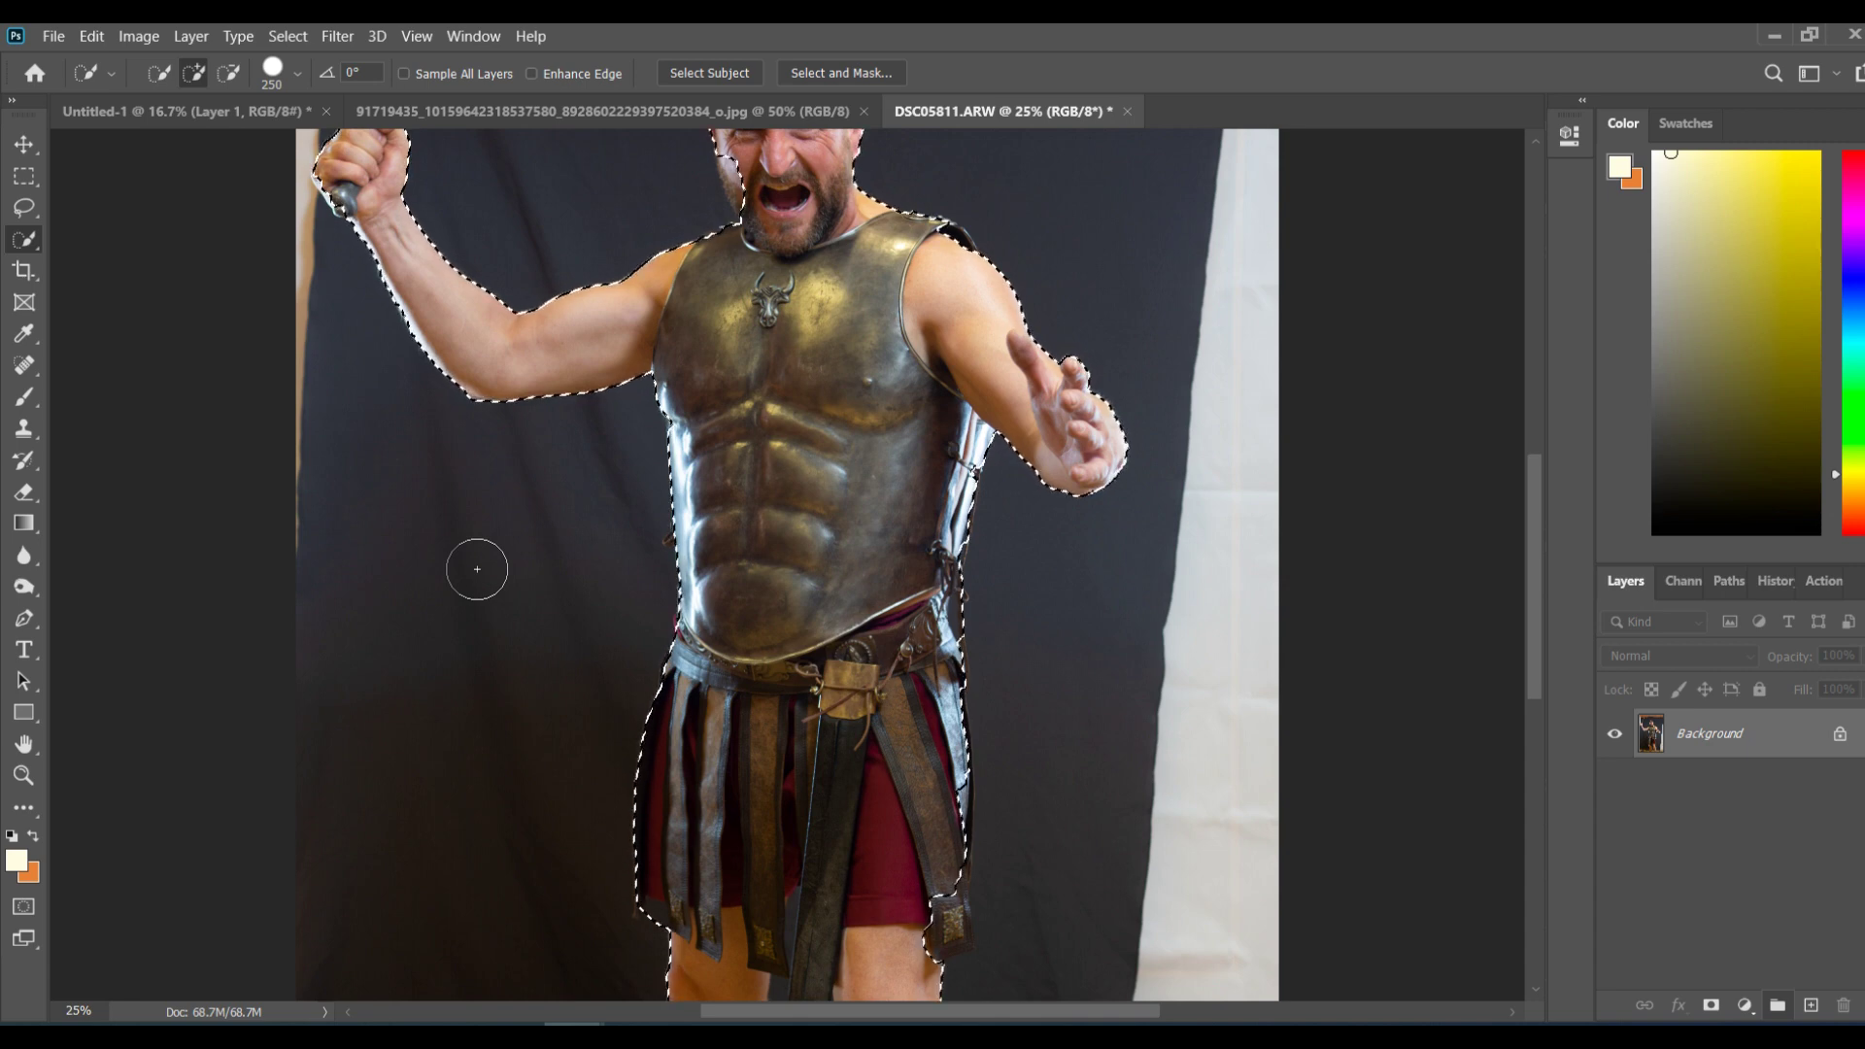
key(bracketleft)
key(bracketleft)
key(bracketleft)
key(bracketright)
key(bracketright)
key(bracketright)
key(bracketright)
key(bracketright)
key(bracketleft)
key(bracketleft)
key(bracketleft)
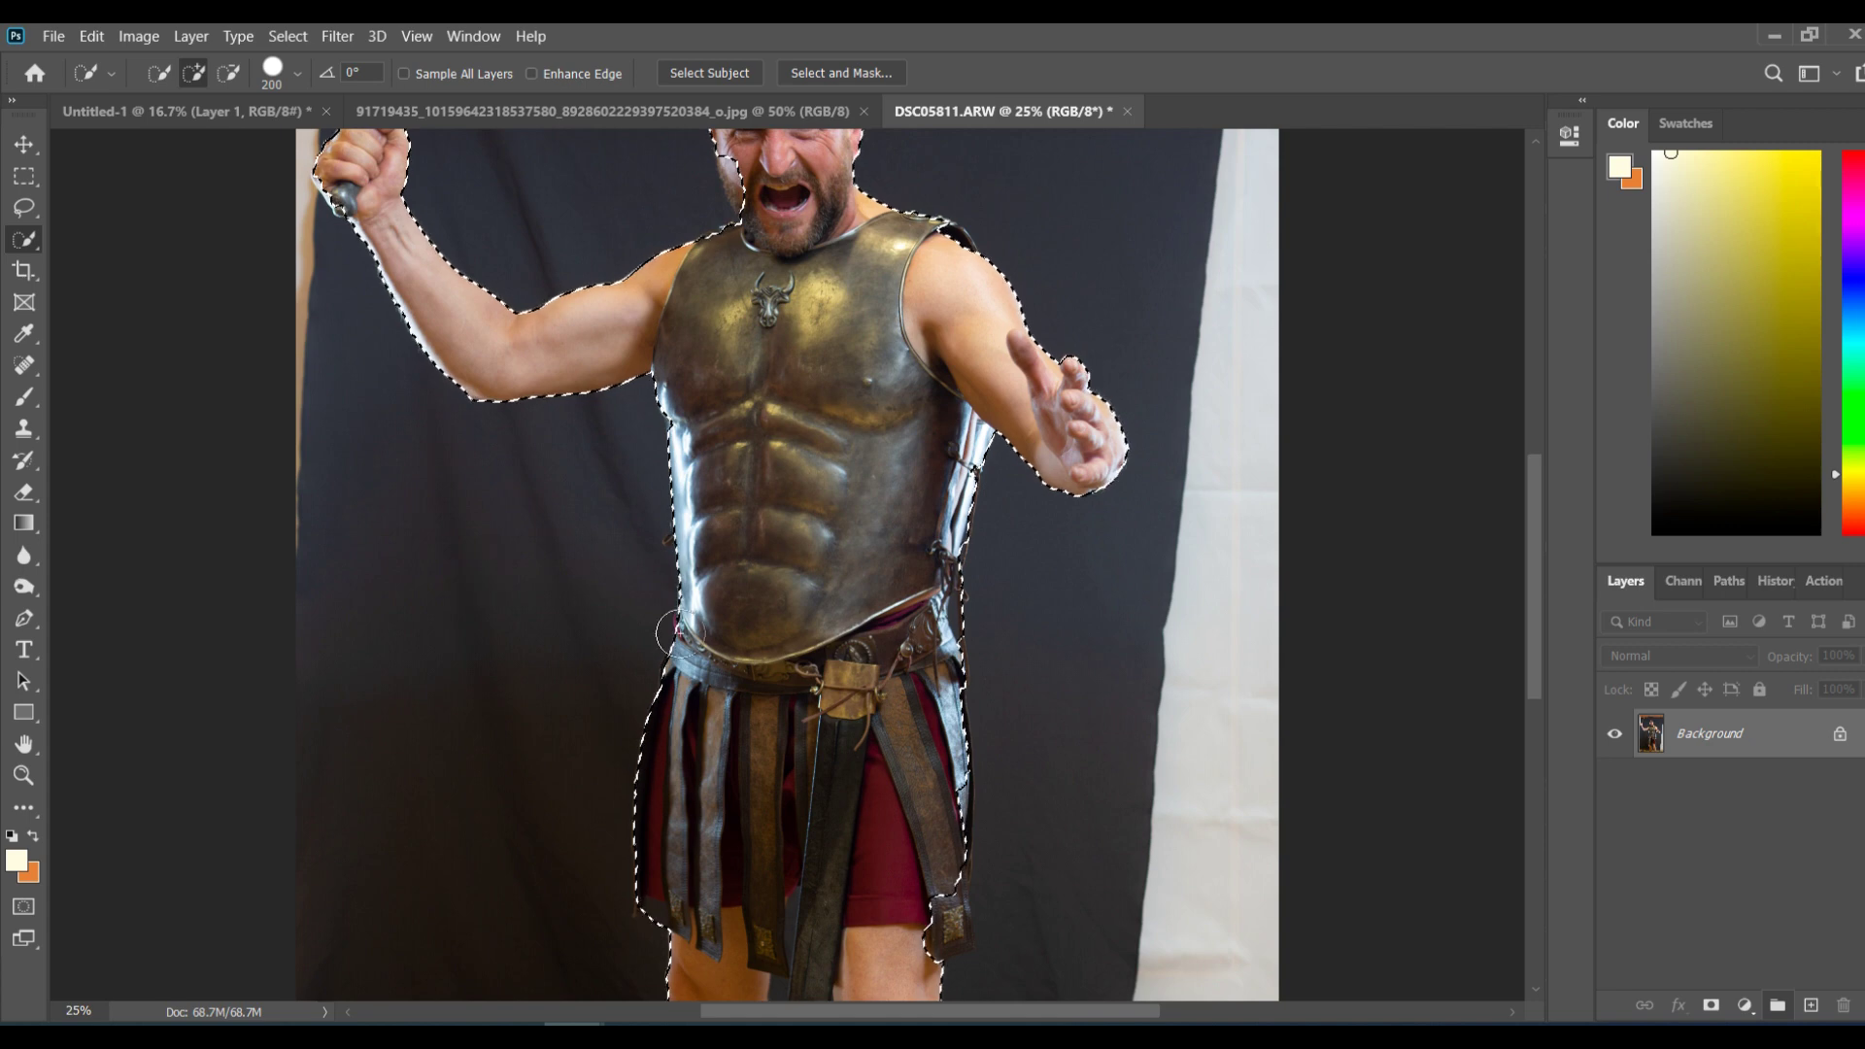
drag(1531, 569, 1511, 493)
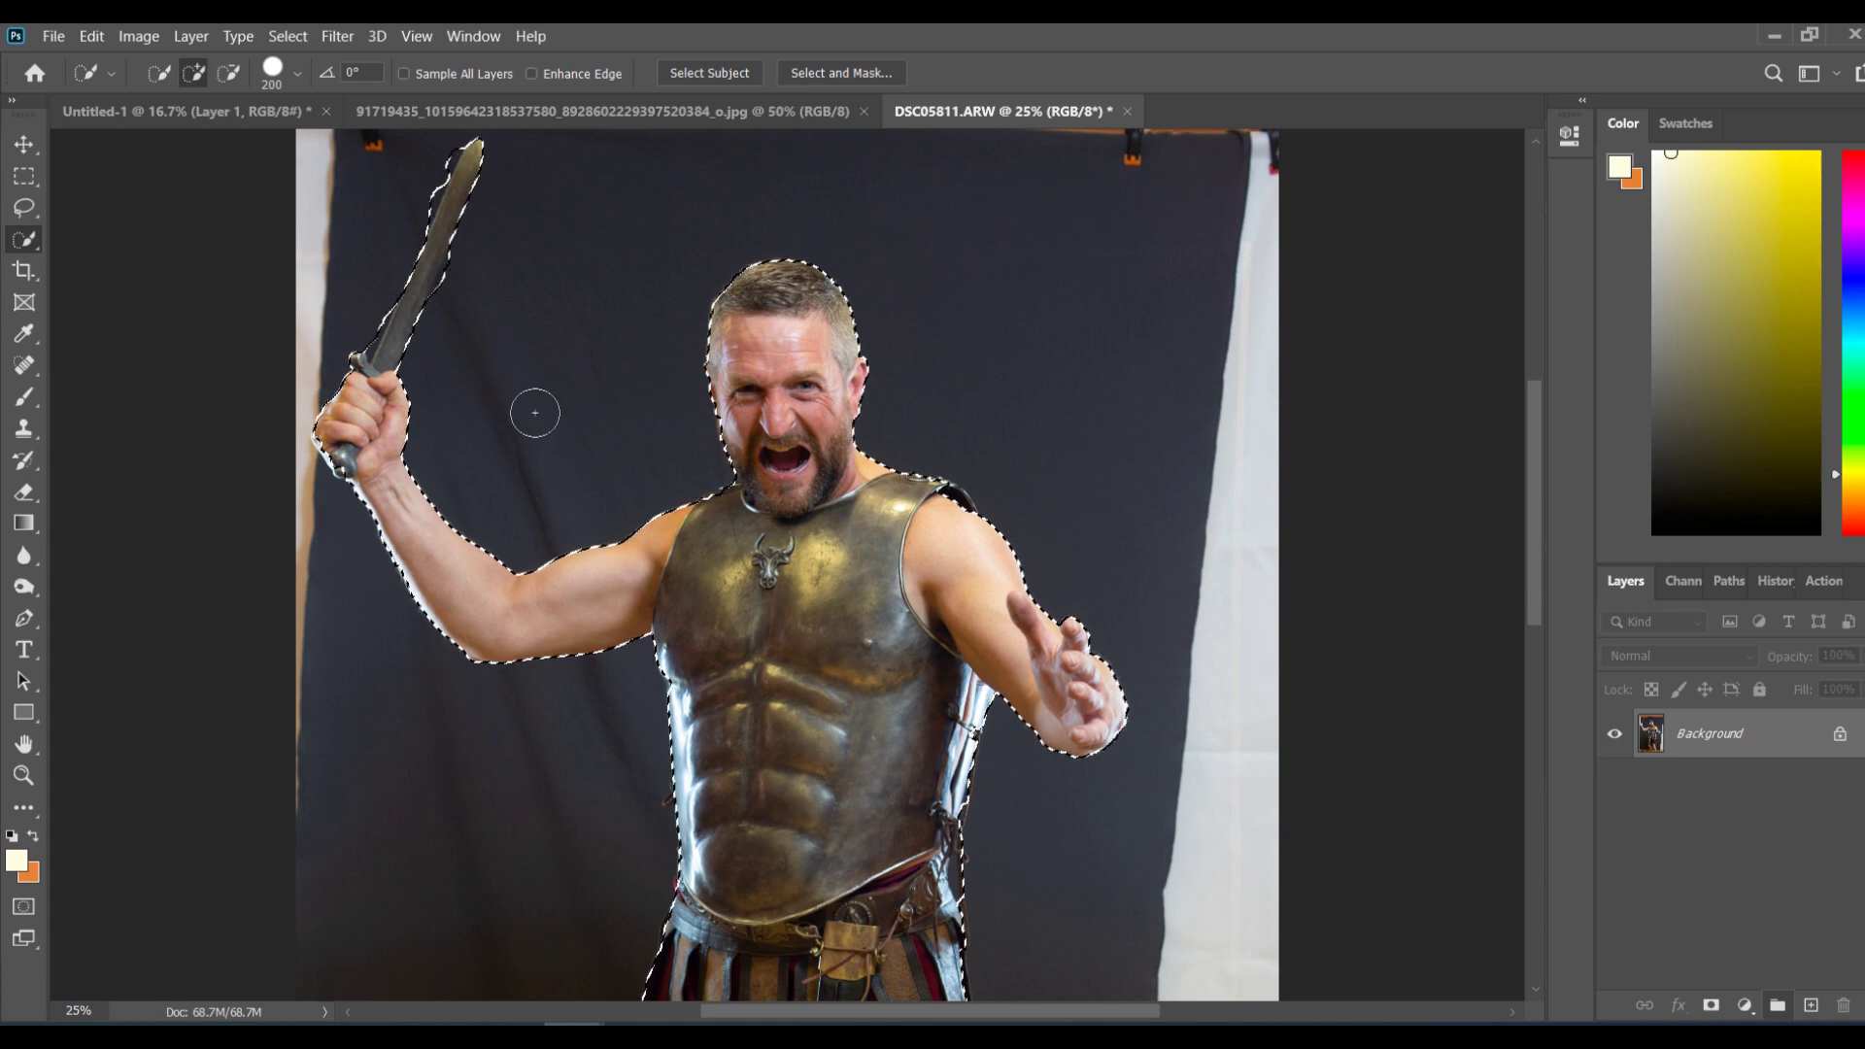
click(1712, 1006)
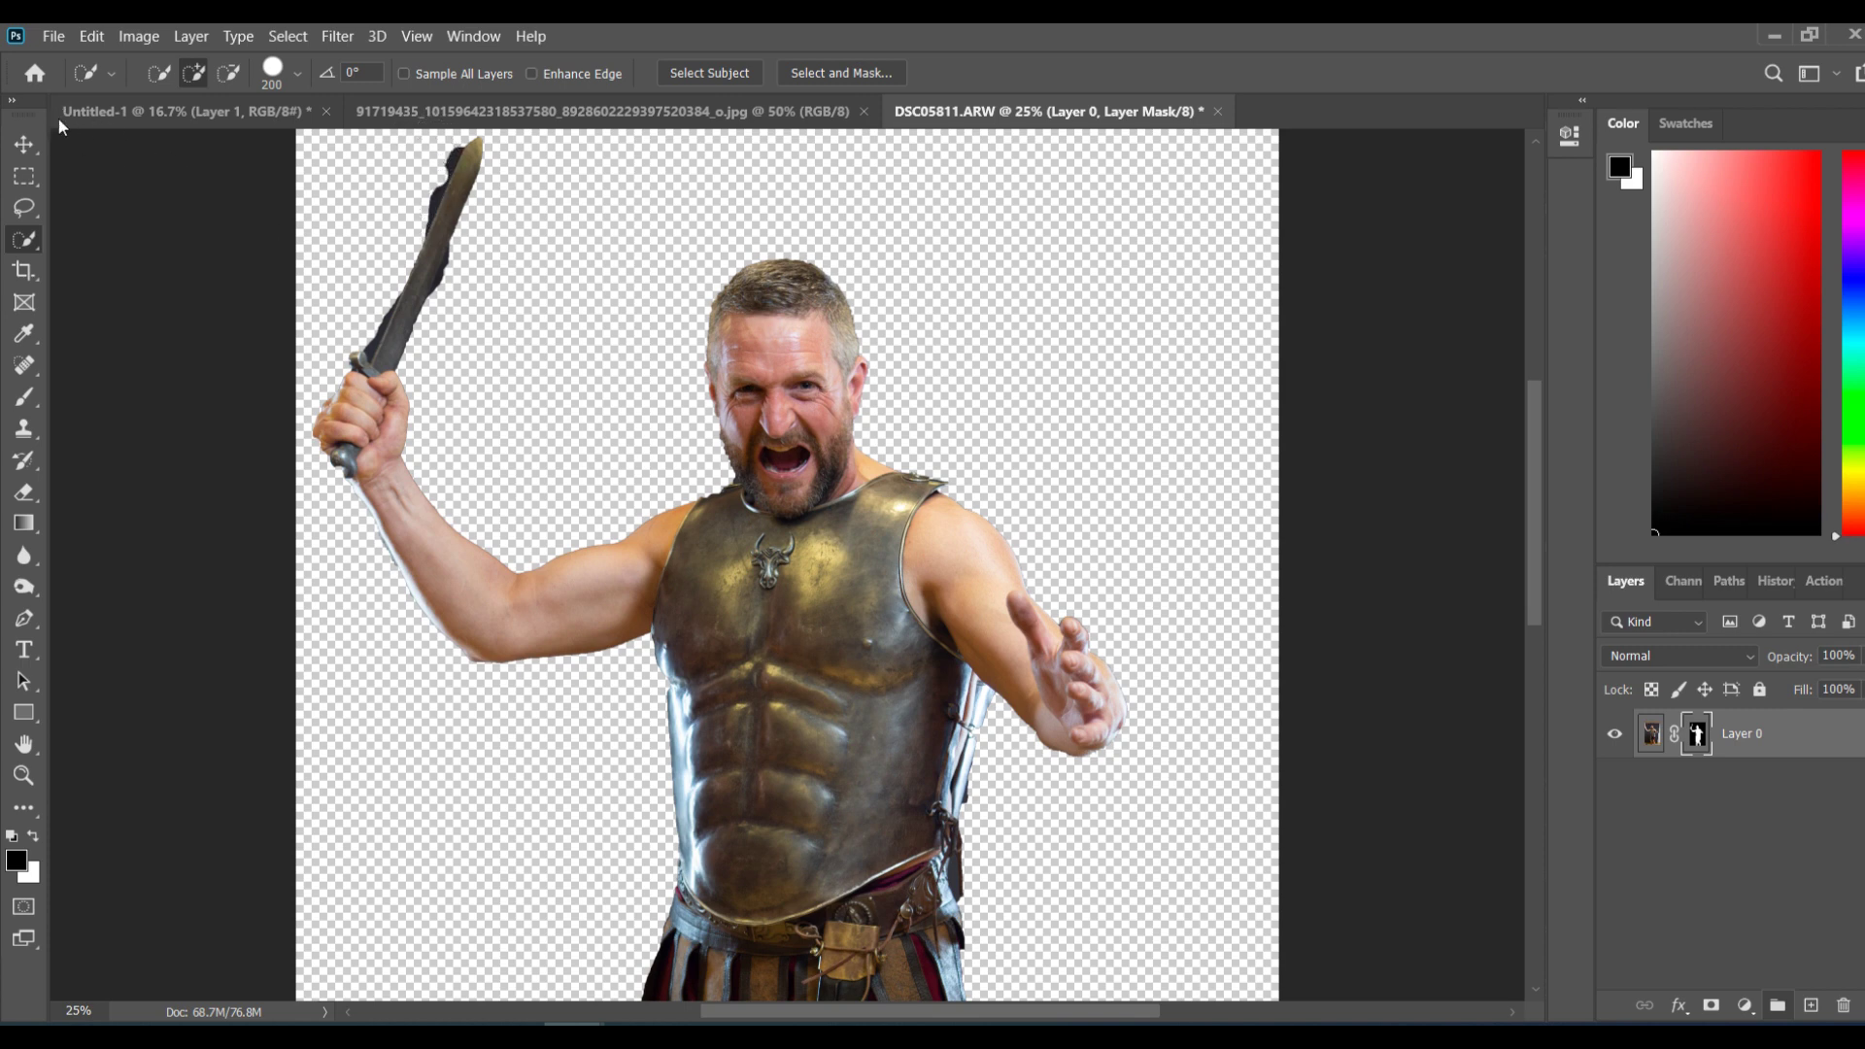
Step: Switch to the Rectangular Marquee and Move tools, then open the layer mask in Select and Mask
click(14, 175)
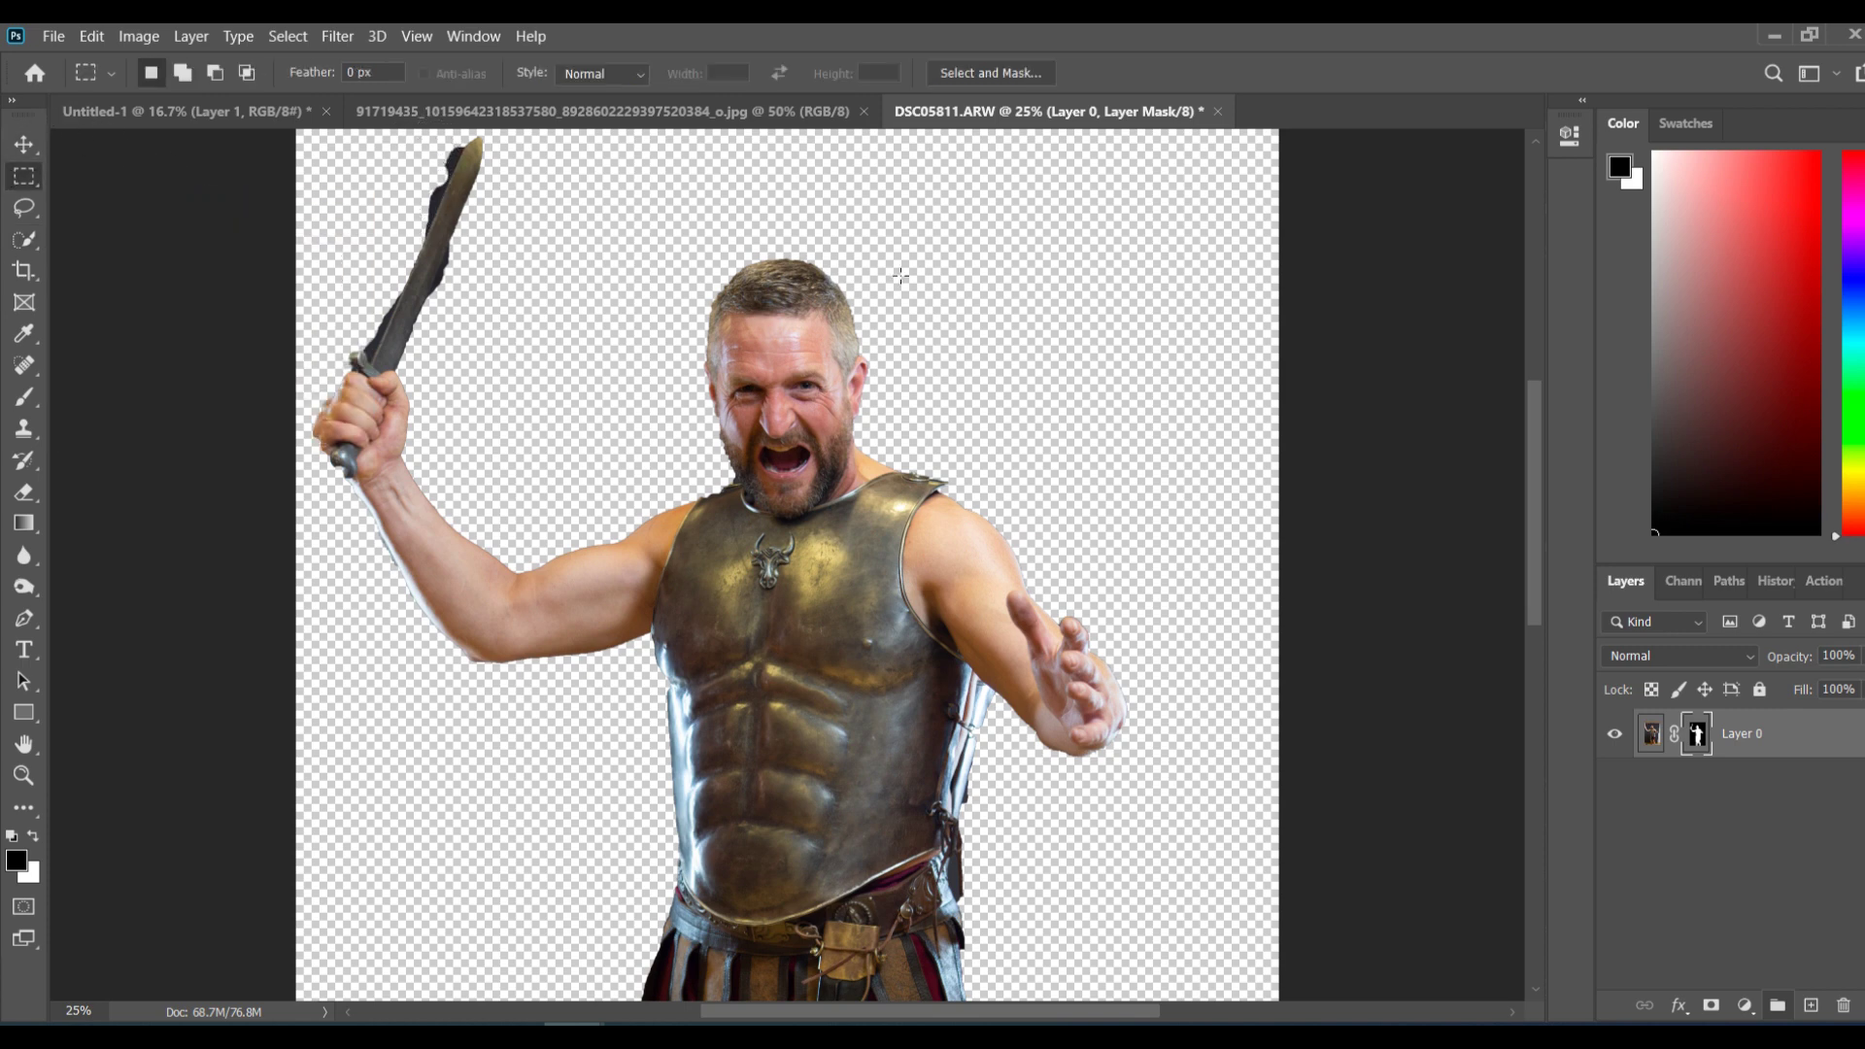
click(19, 146)
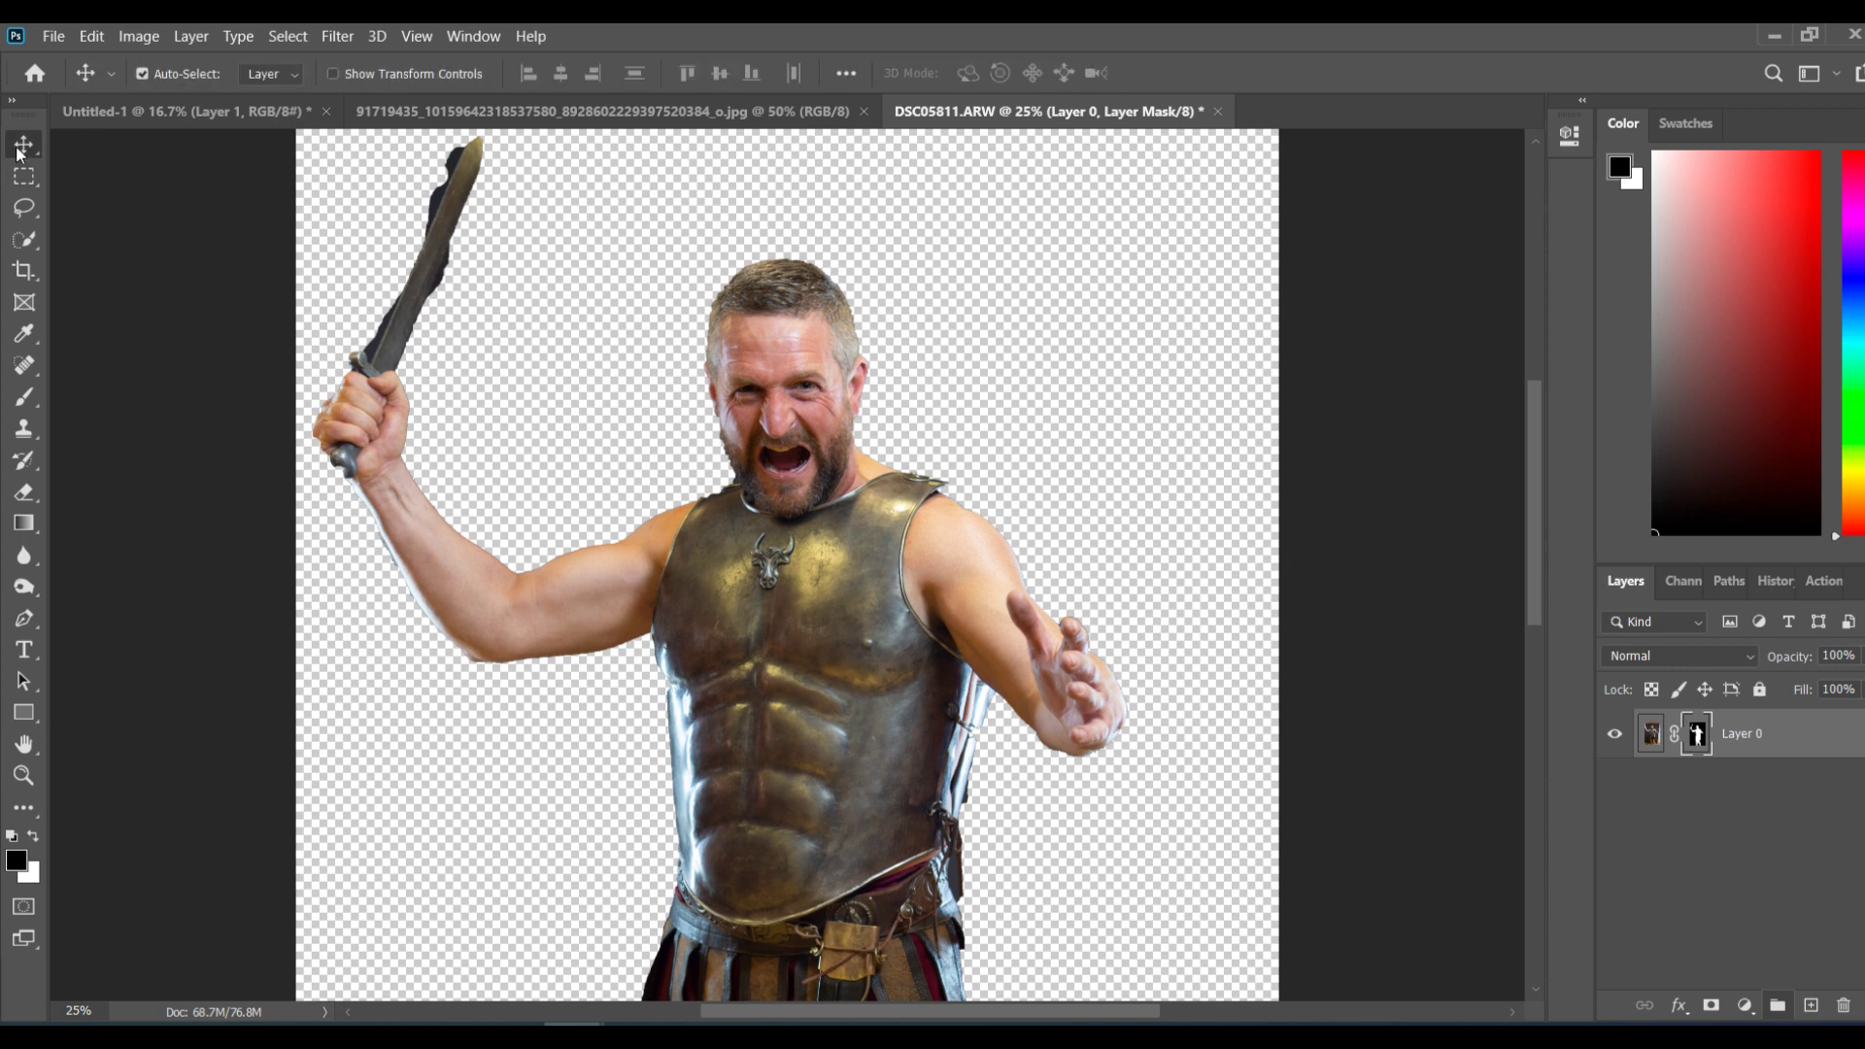
double_click(1698, 735)
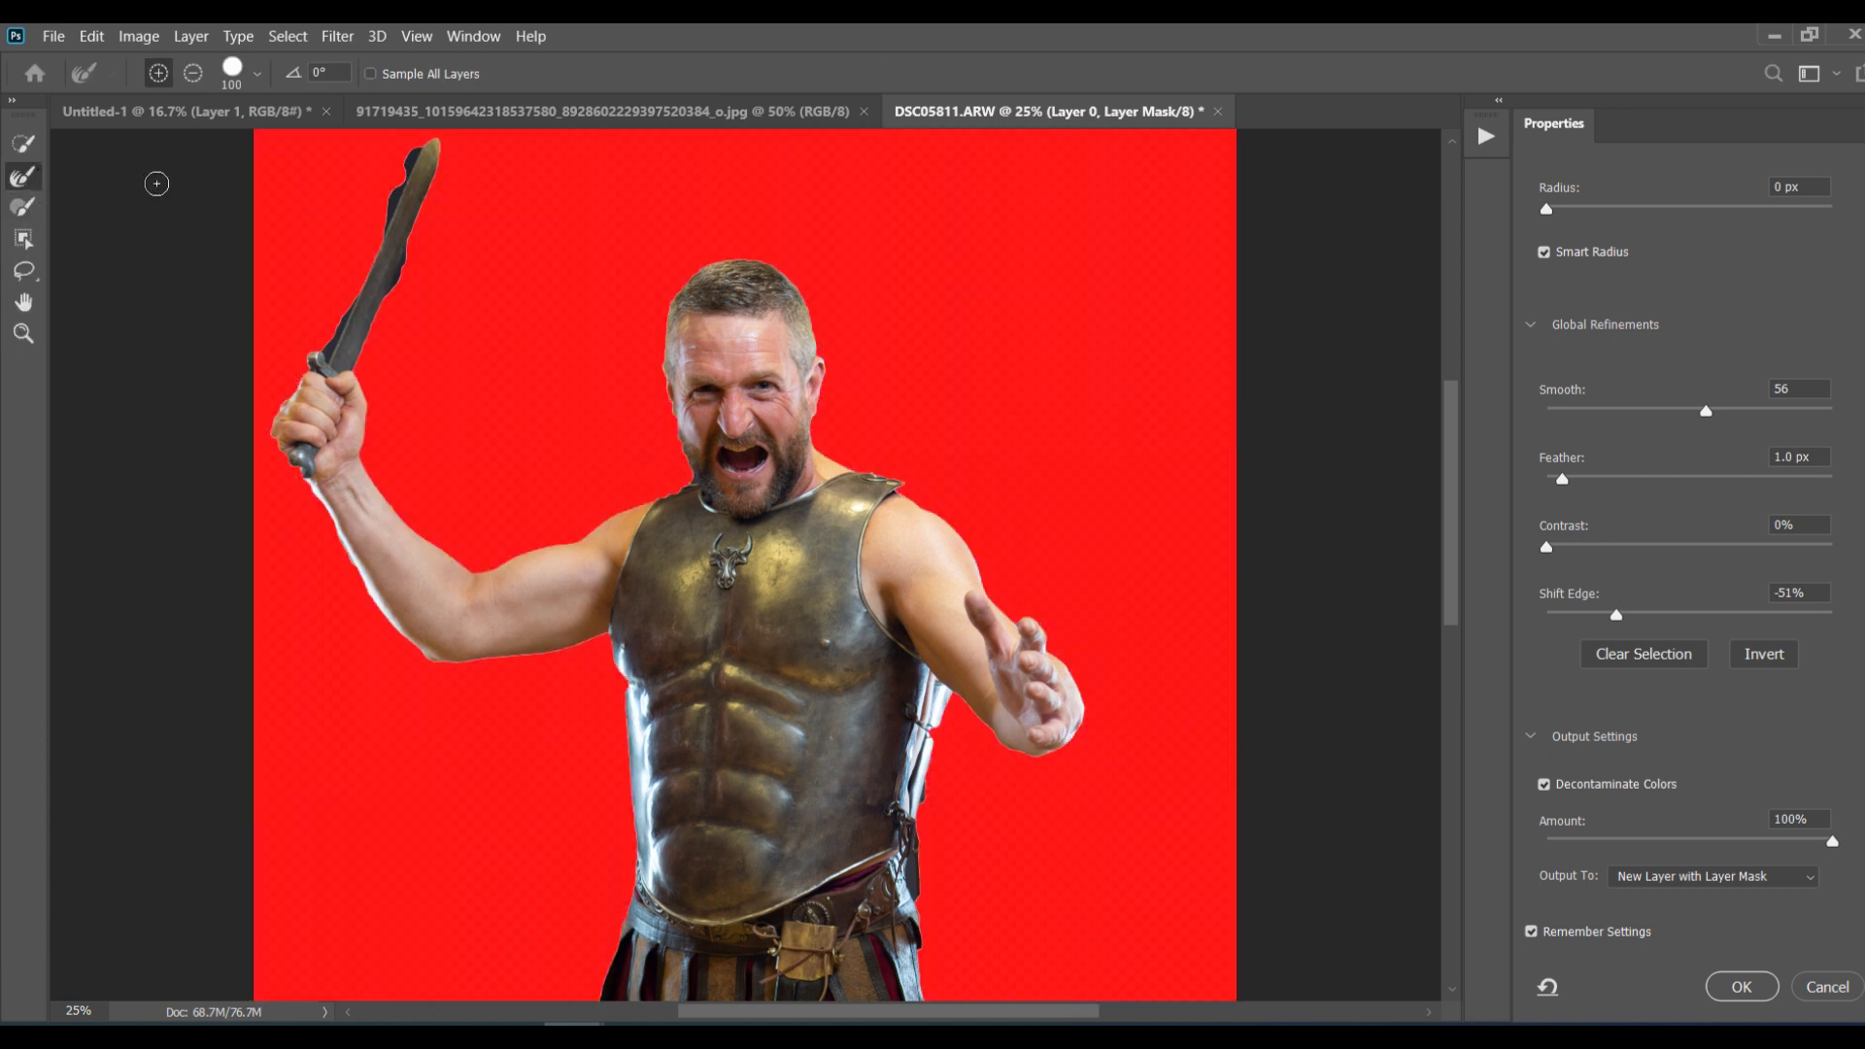
Step: Refine the mask along the sword blade with size-200 brushes and Smart Radius off
key(bracketright)
key(bracketright)
key(bracketright)
key(bracketright)
drag(396, 154, 347, 234)
click(27, 211)
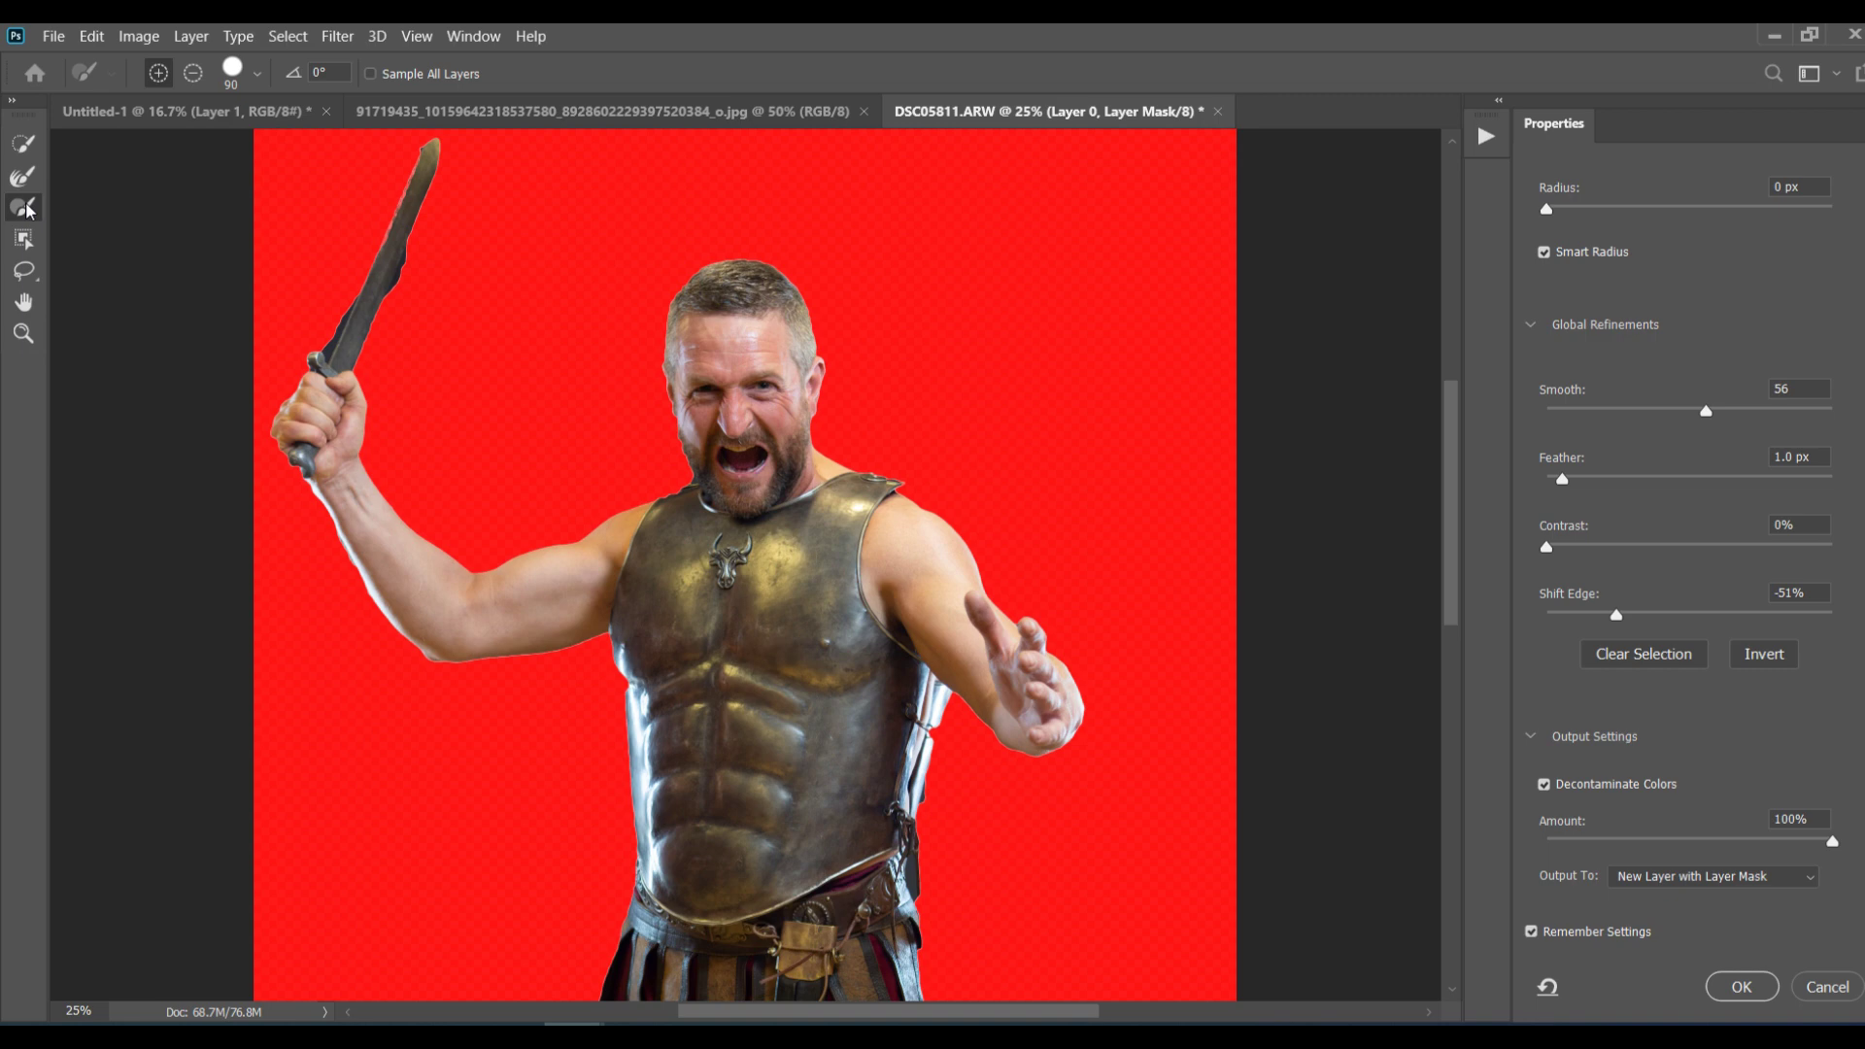
key(bracketright)
key(bracketright)
key(bracketright)
key(bracketright)
key(bracketright)
key(ctrl+z)
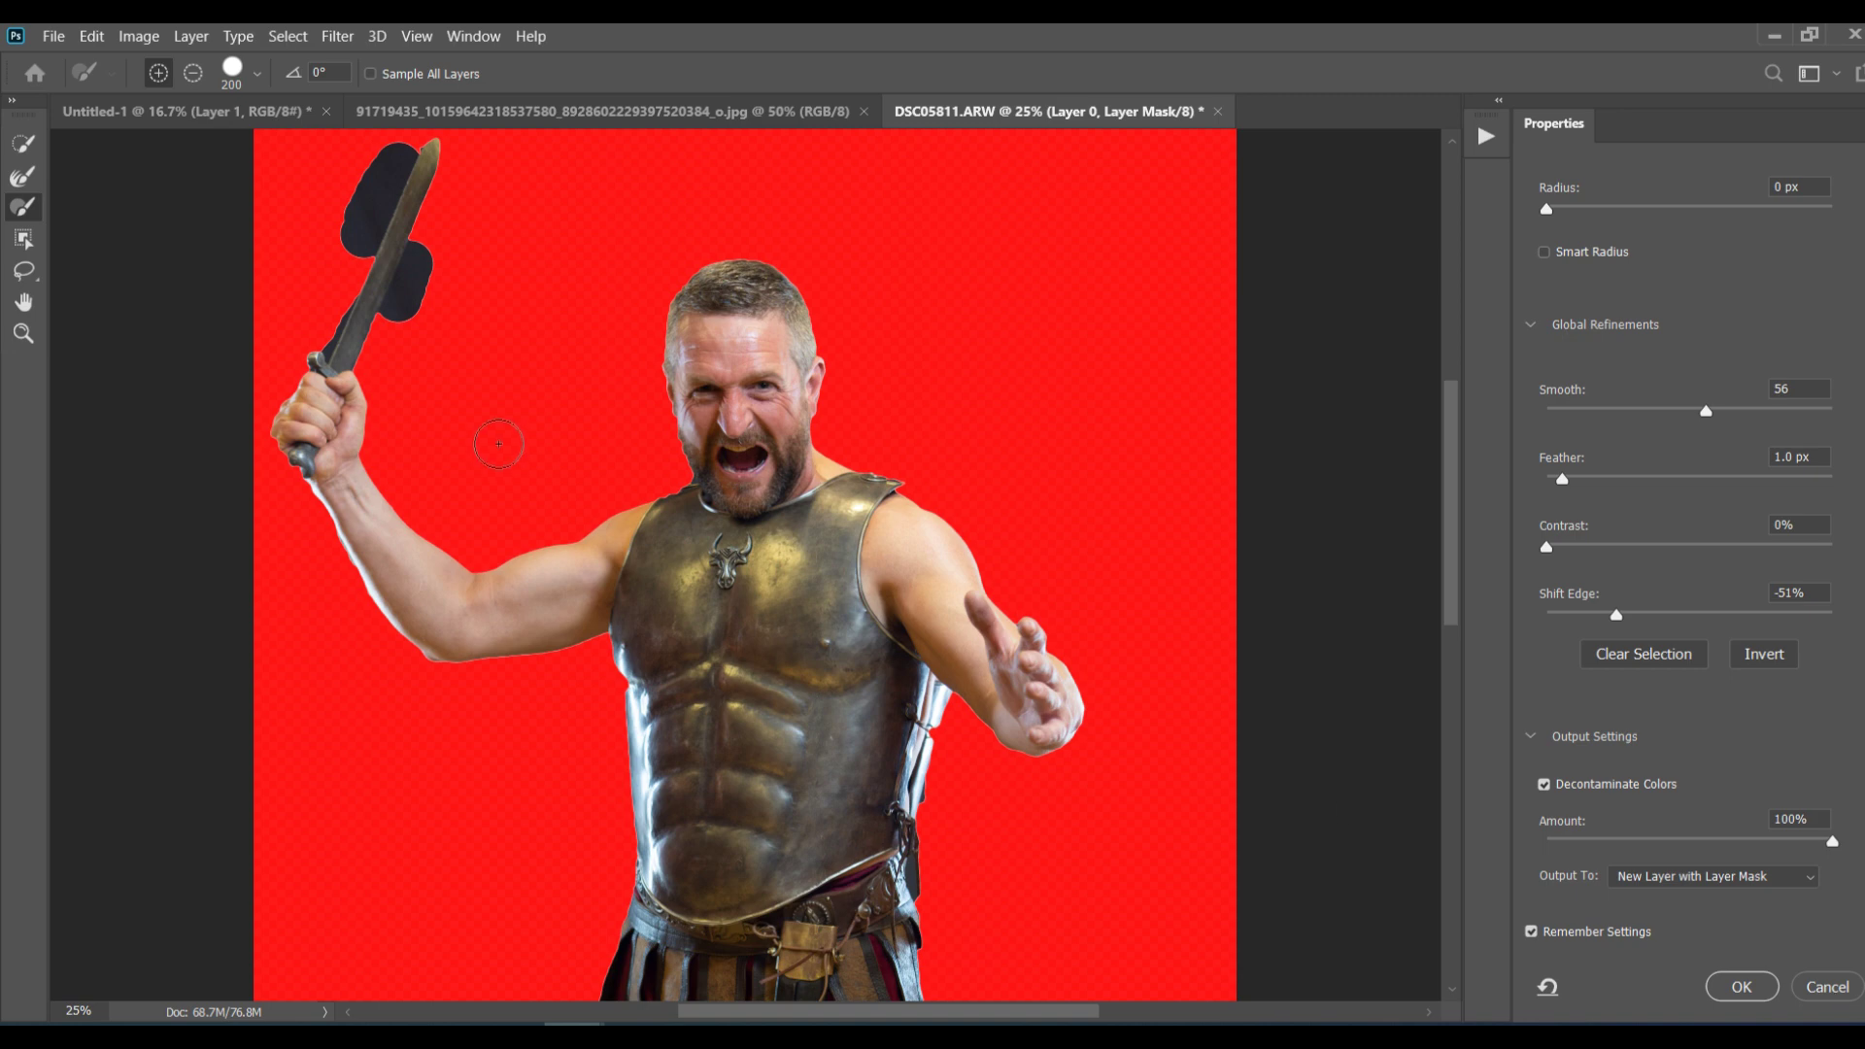
mouse_move(392, 162)
mouse_down()
mouse_move(352, 320)
mouse_move(340, 291)
mouse_move(372, 245)
mouse_up()
Step: Close Select and Mask, delete the layer mask, and undo back to the original photo
click(1824, 989)
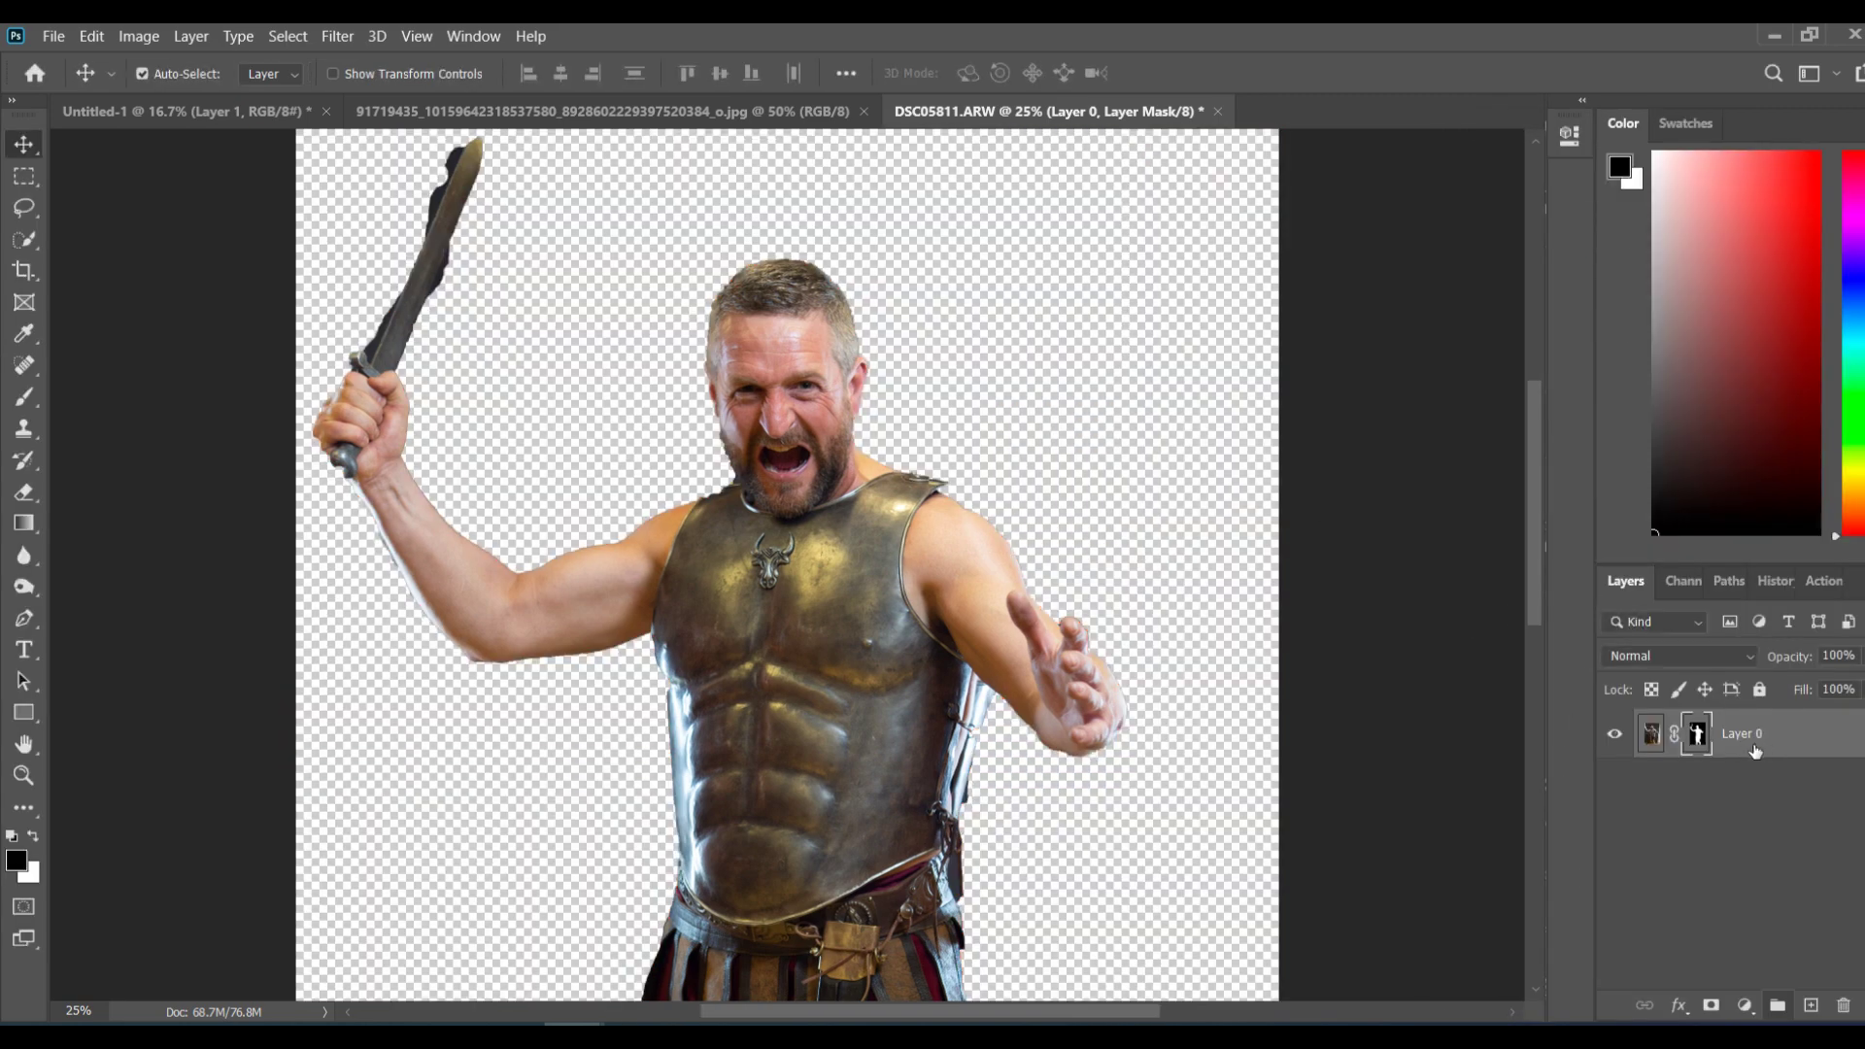
drag(1698, 735, 1844, 1008)
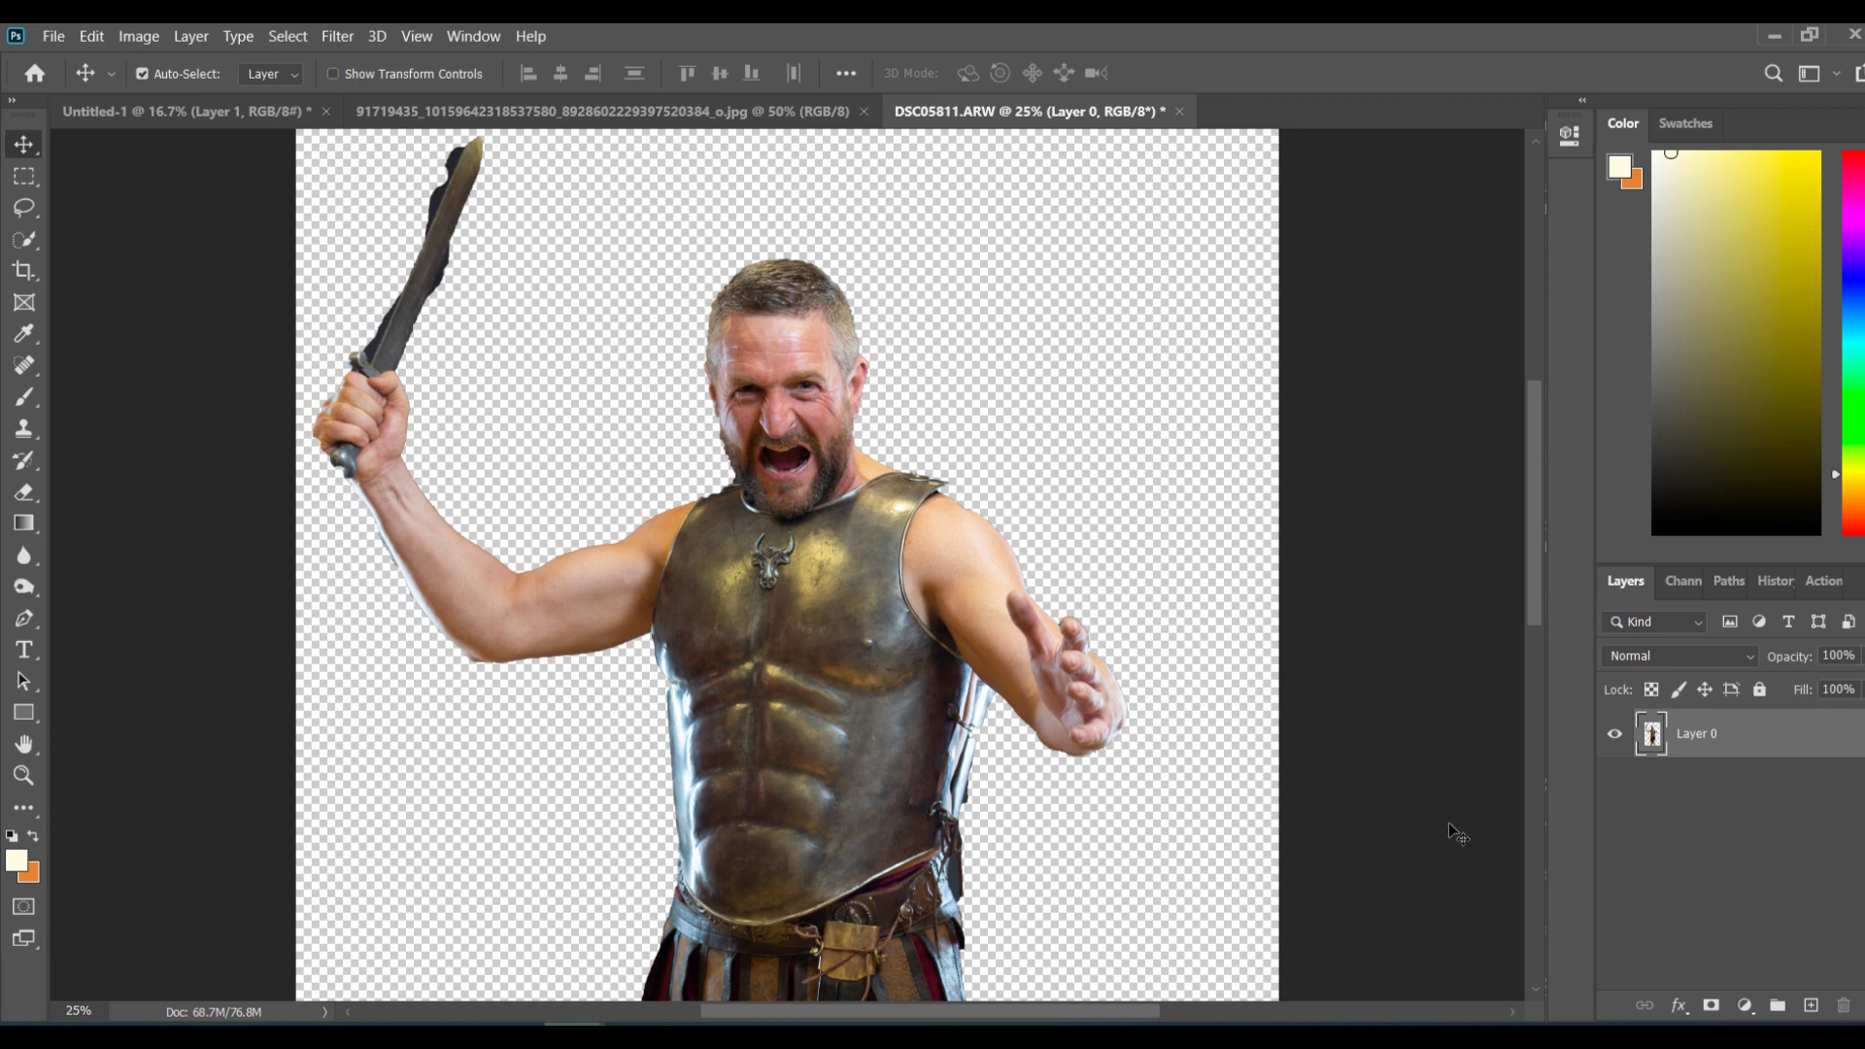
key(ctrl+z)
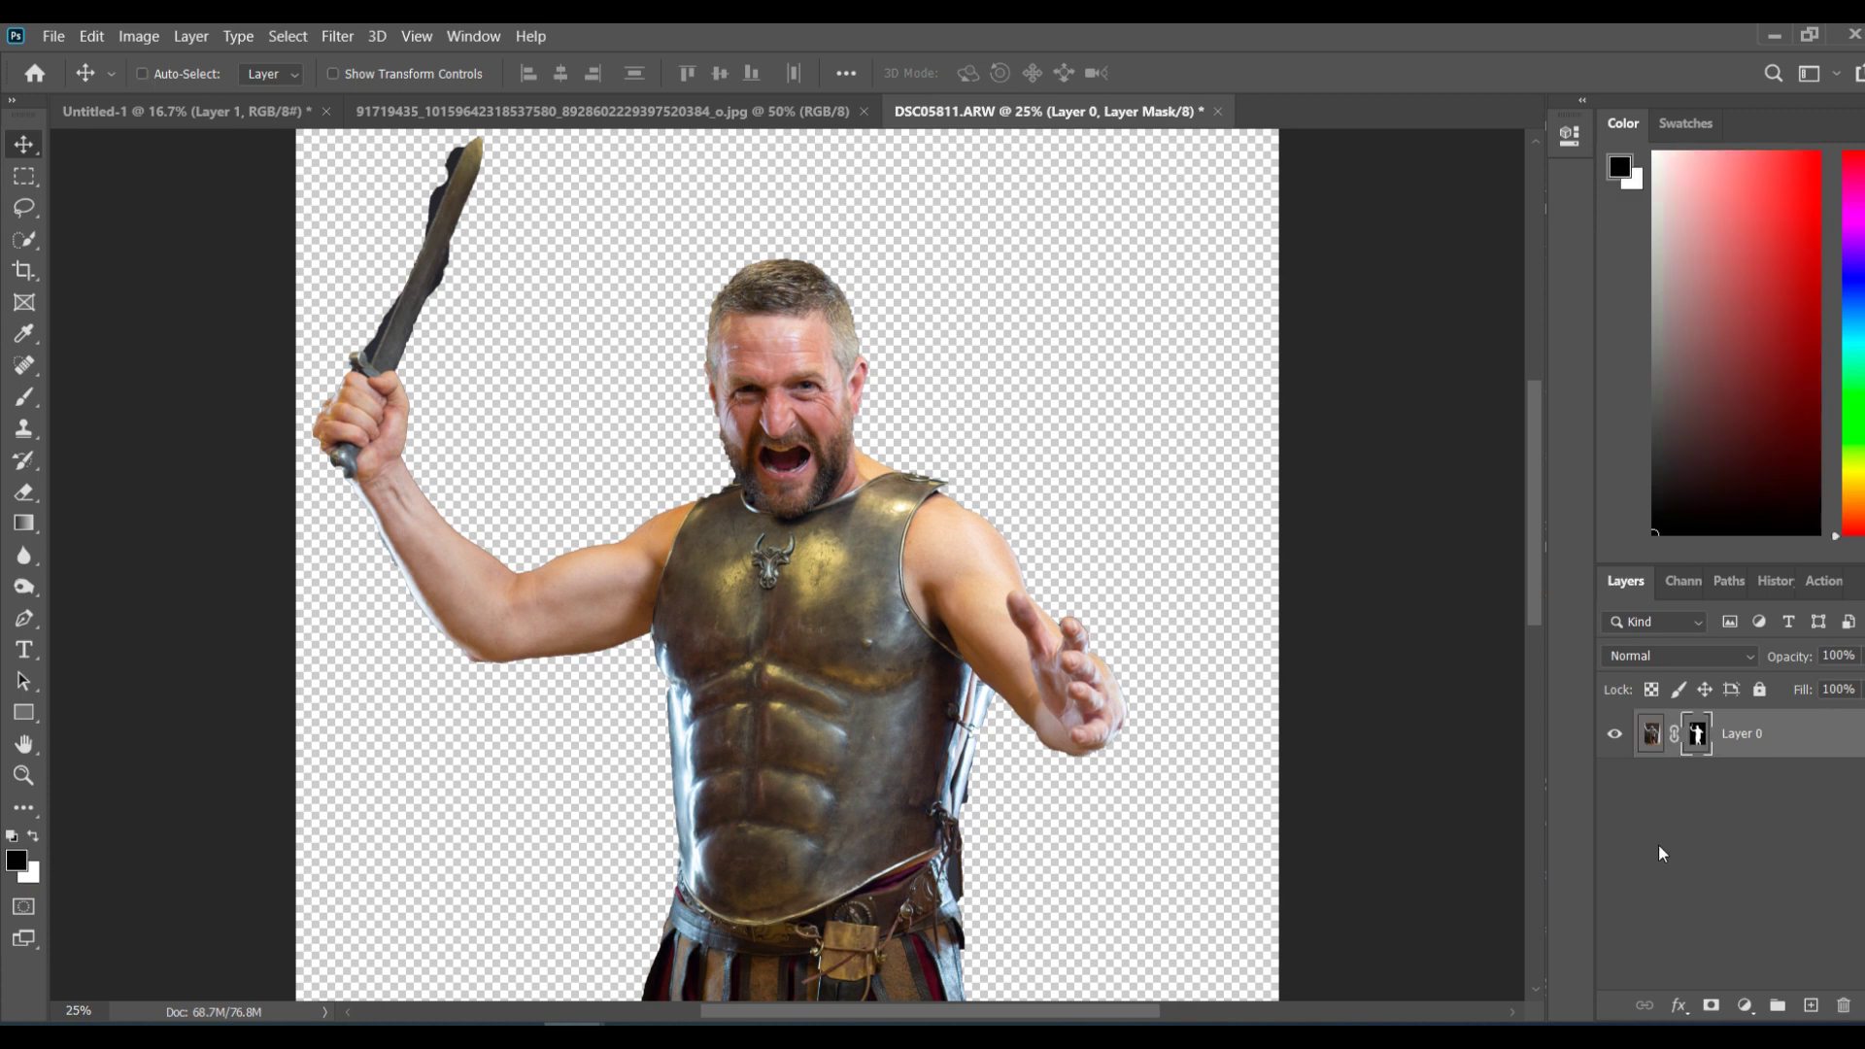
key(ctrl+z)
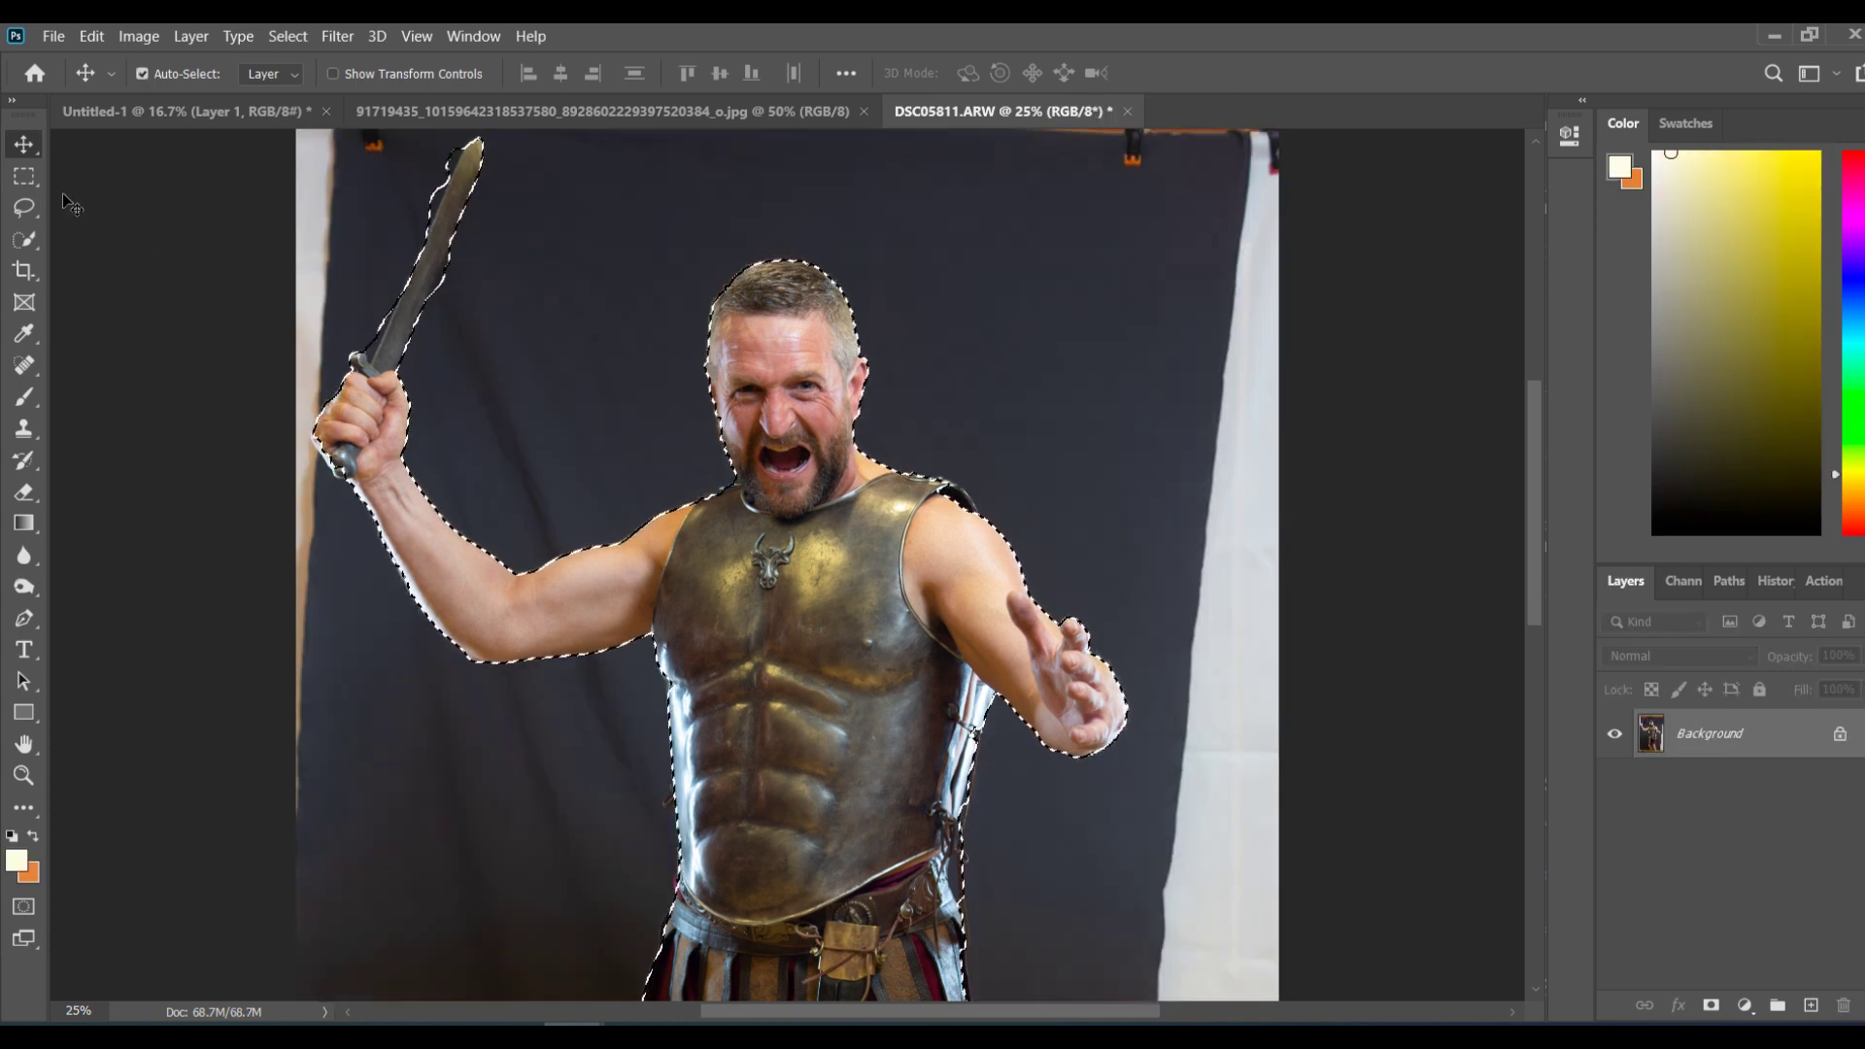
Step: Zoom out to fit and draw a rectangular marquee around the whole gladiator
click(24, 175)
click(267, 285)
key(ctrl+minus)
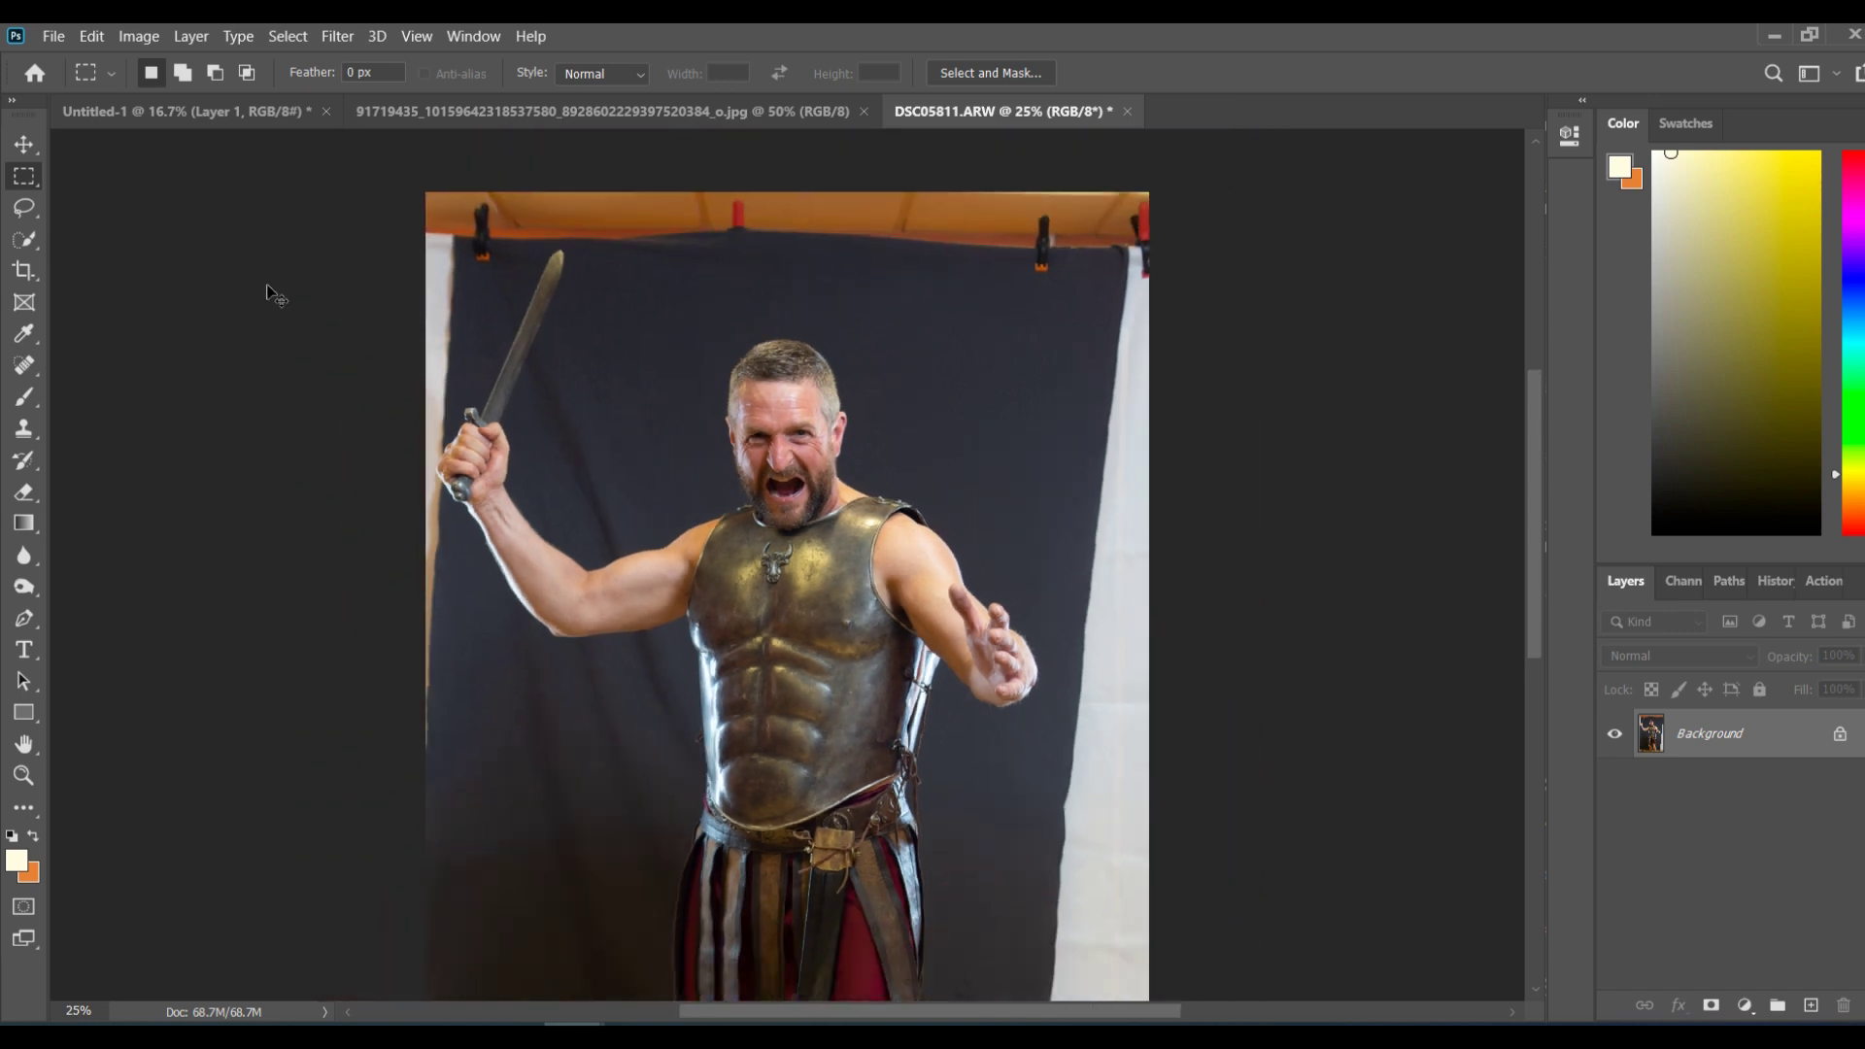
drag(1538, 530, 1528, 575)
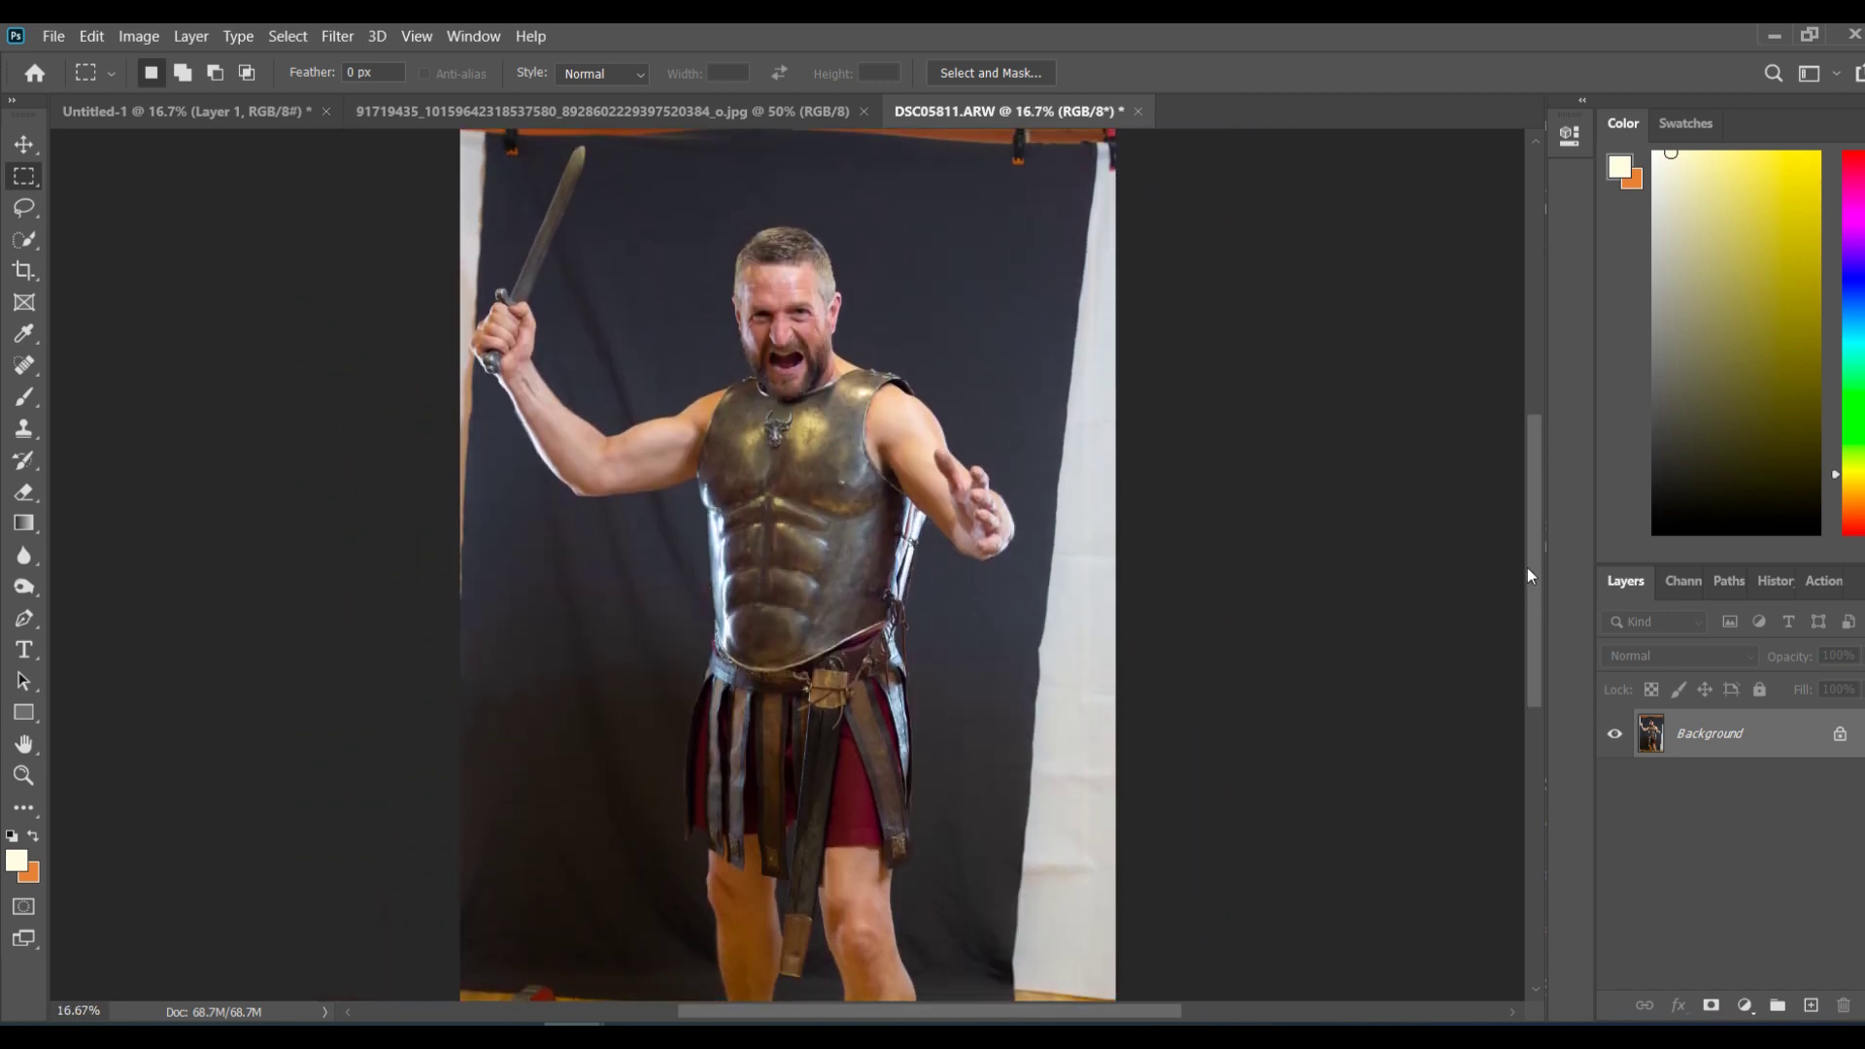
key(ctrl+minus)
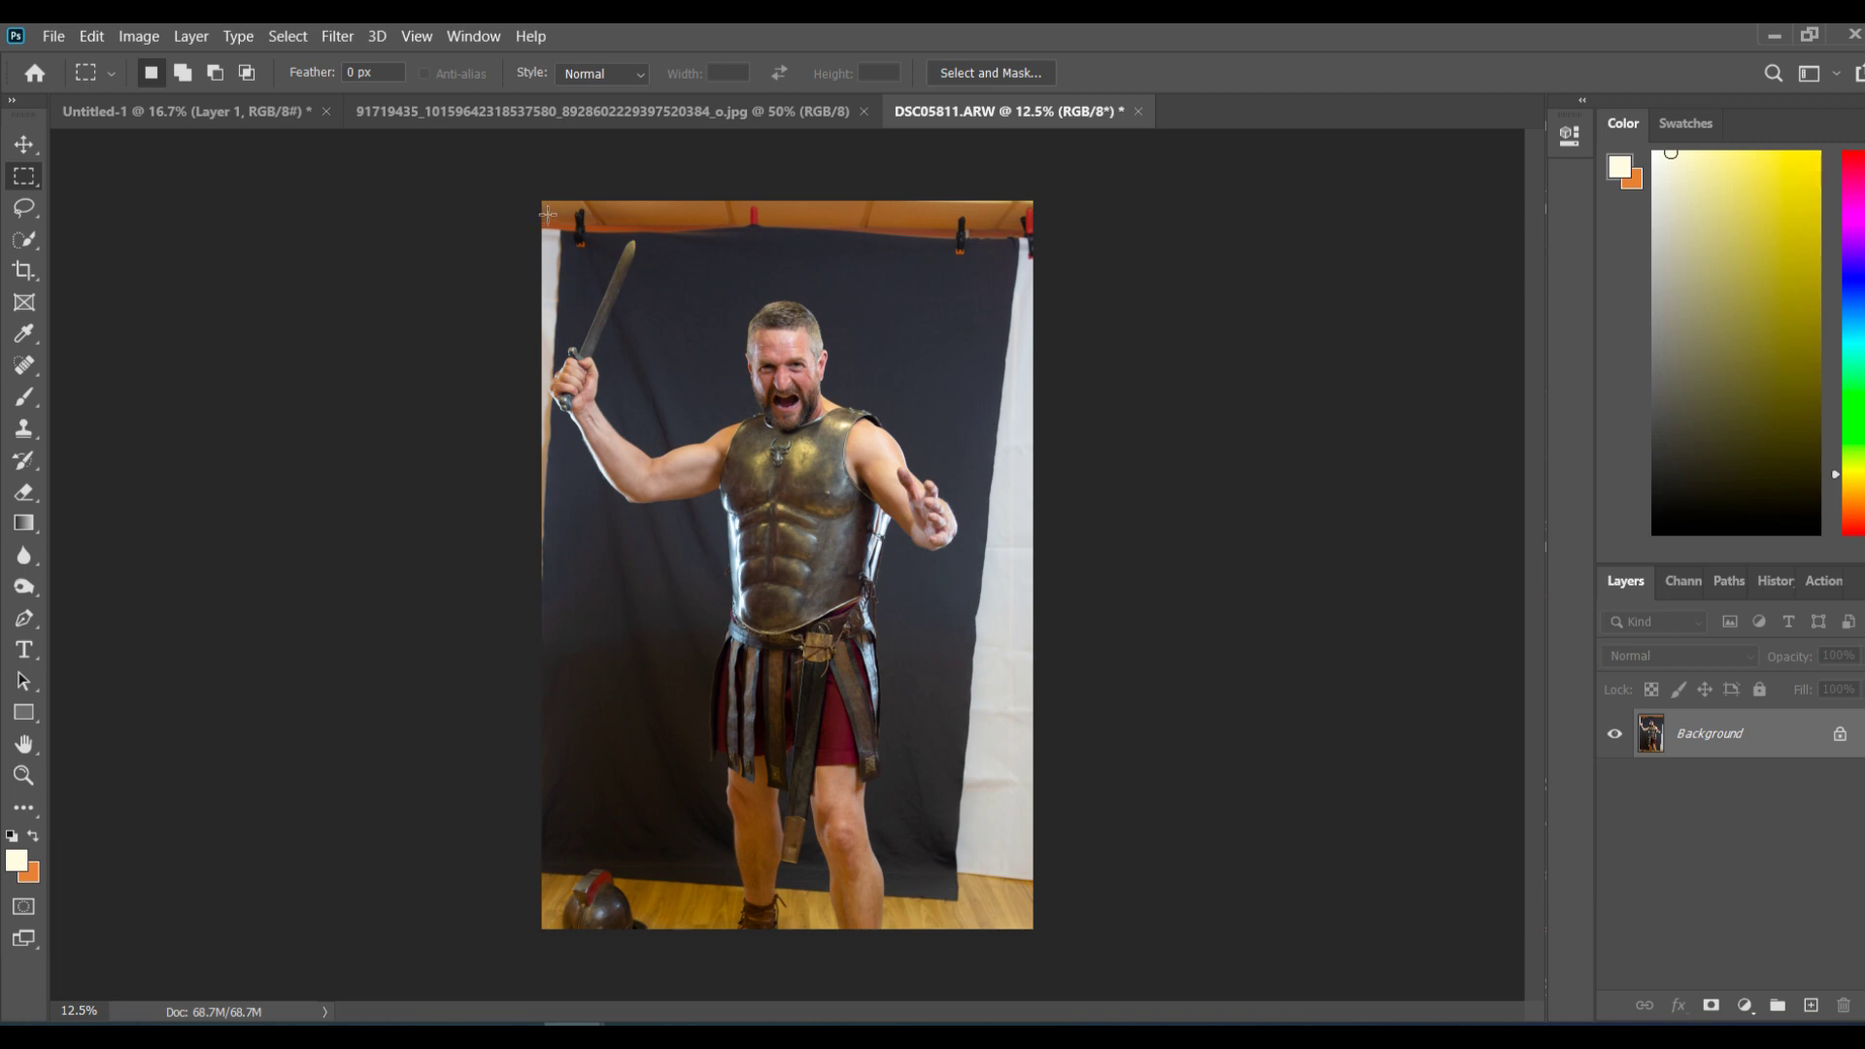
drag(548, 212, 973, 954)
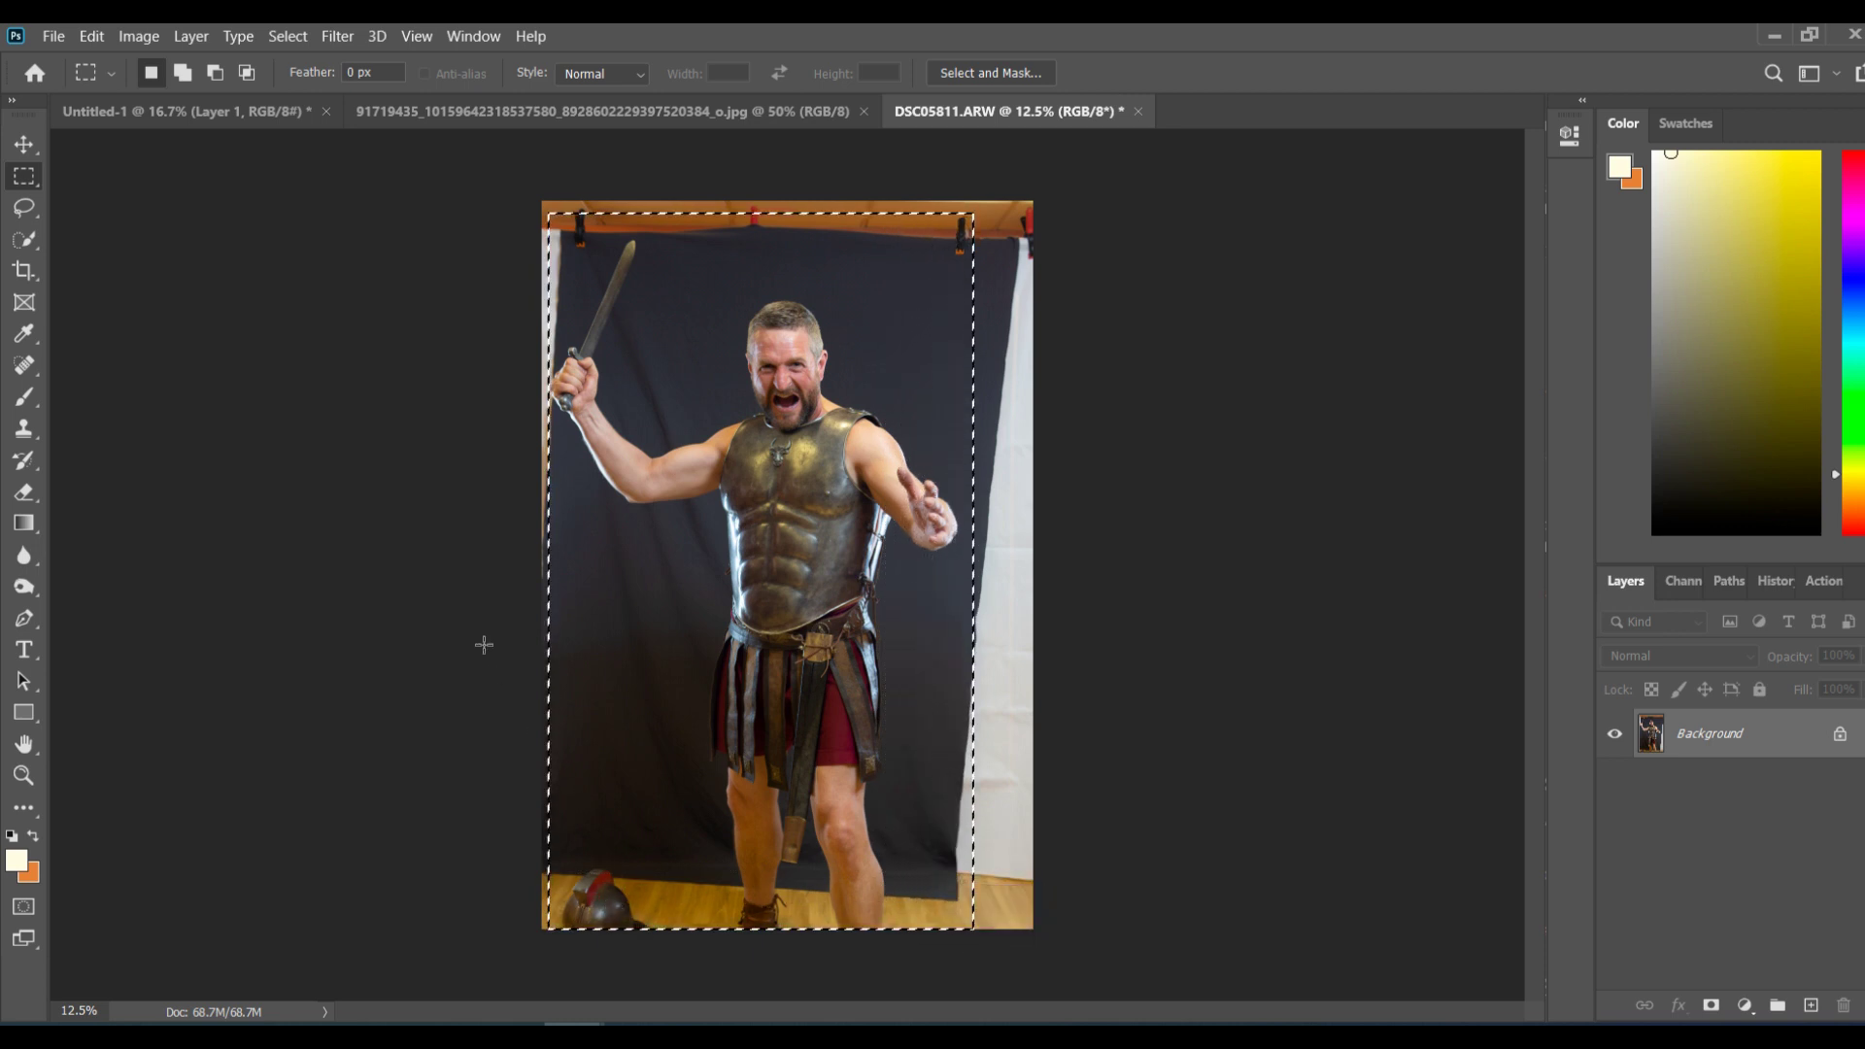
Step: Replace the rough rectangle with an automatic Select > Subject selection of the gladiator, sword included
key(ctrl+d)
drag(535, 221, 981, 971)
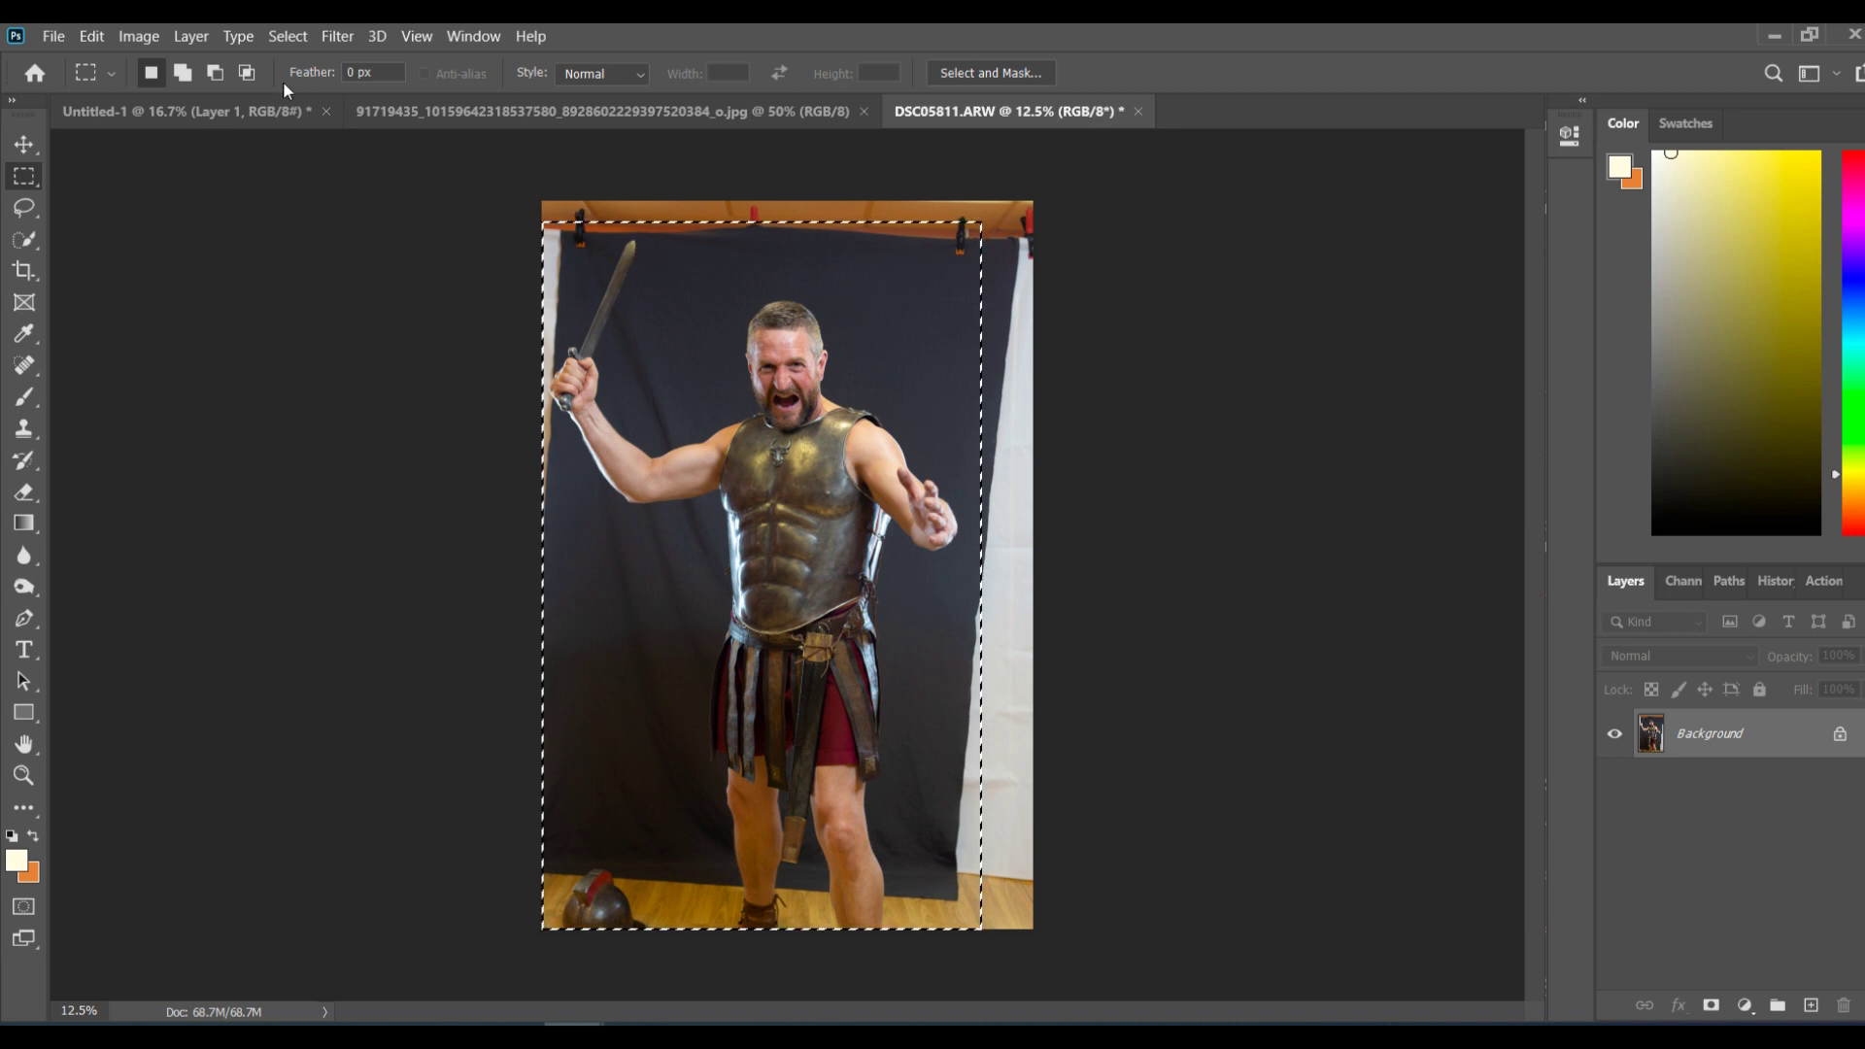
click(301, 37)
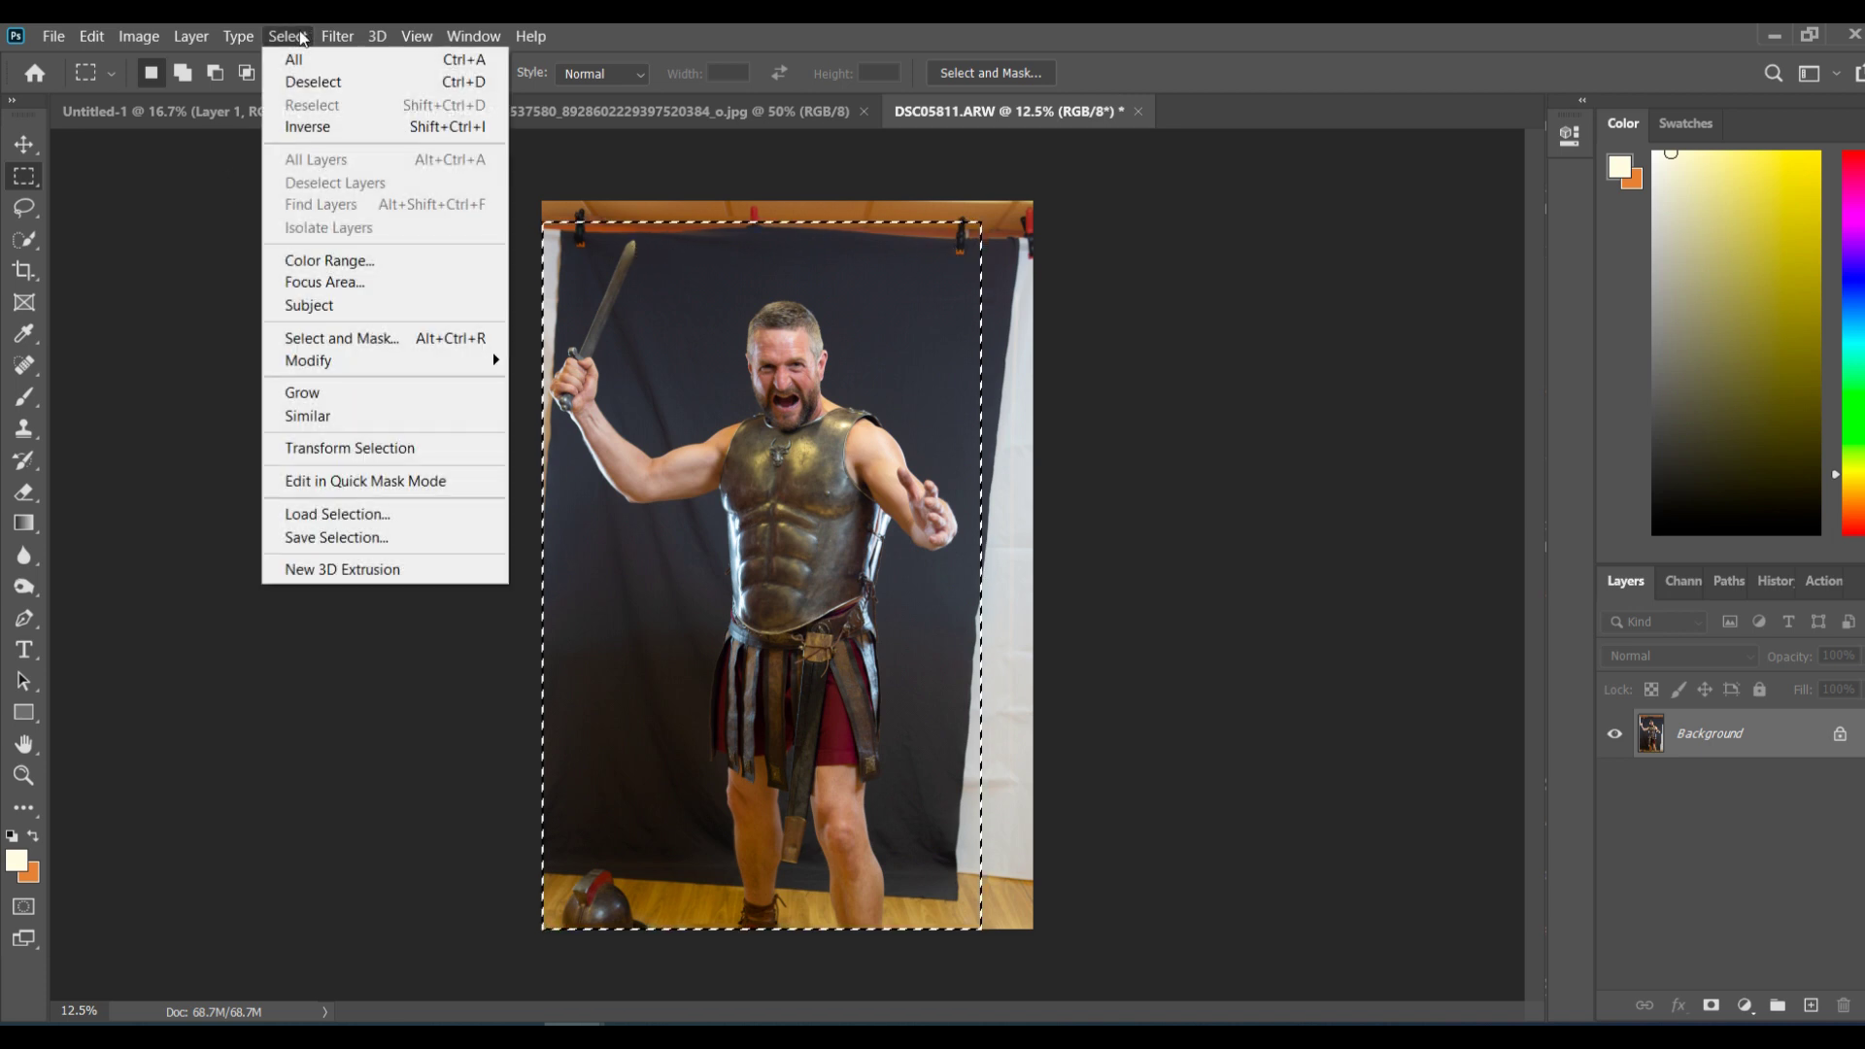
click(335, 309)
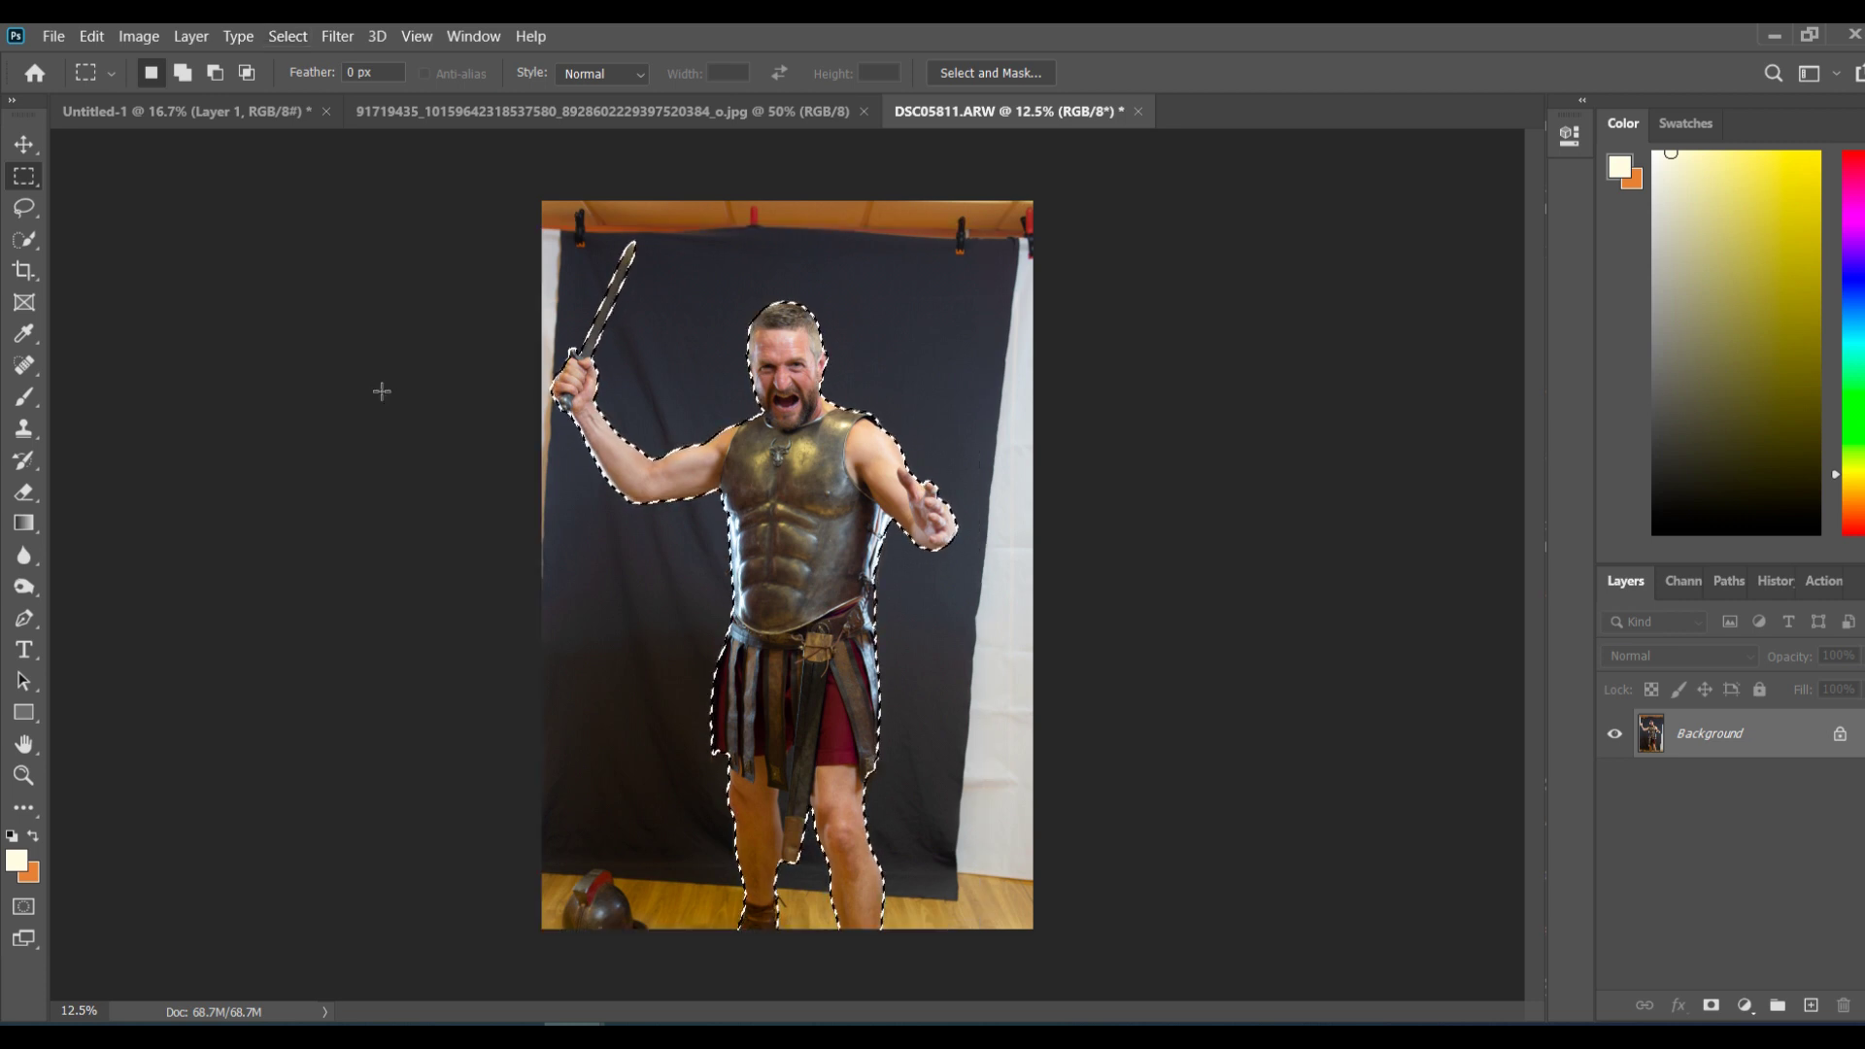
key(ctrl+plus)
key(ctrl+plus)
key(ctrl+plus)
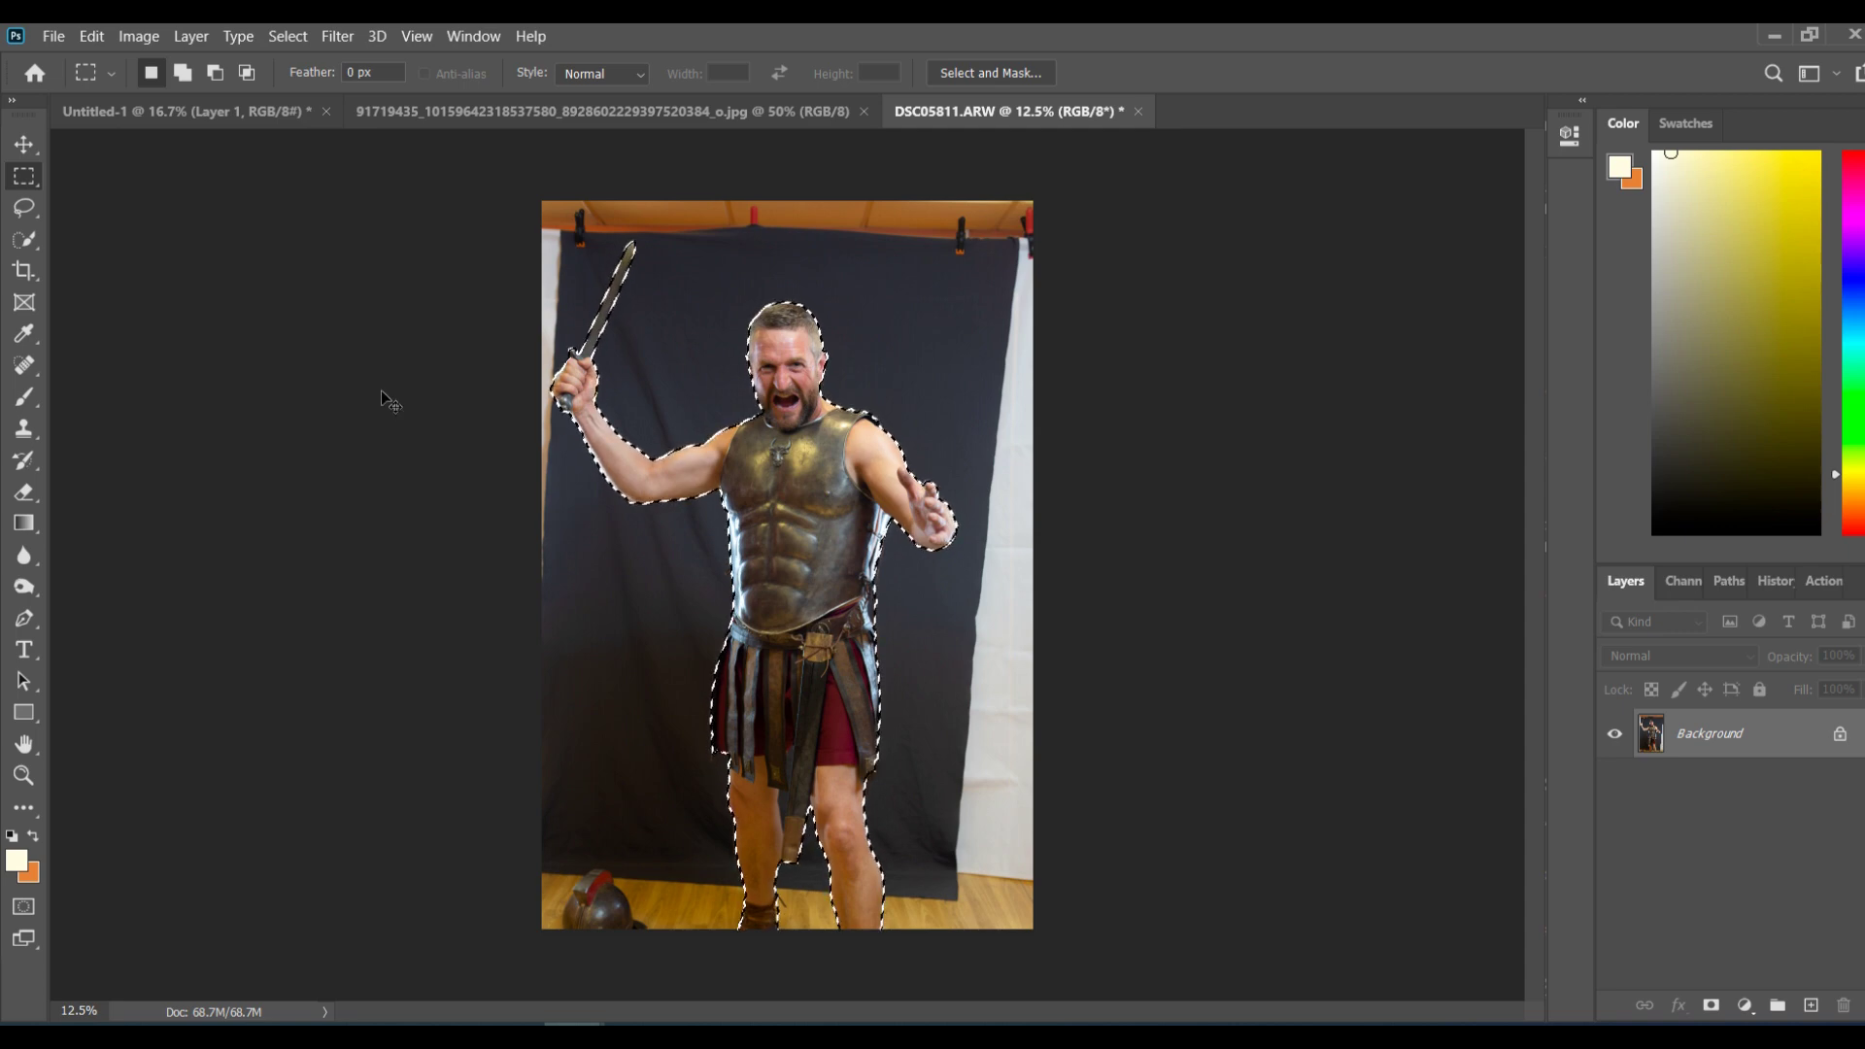
key(ctrl+plus)
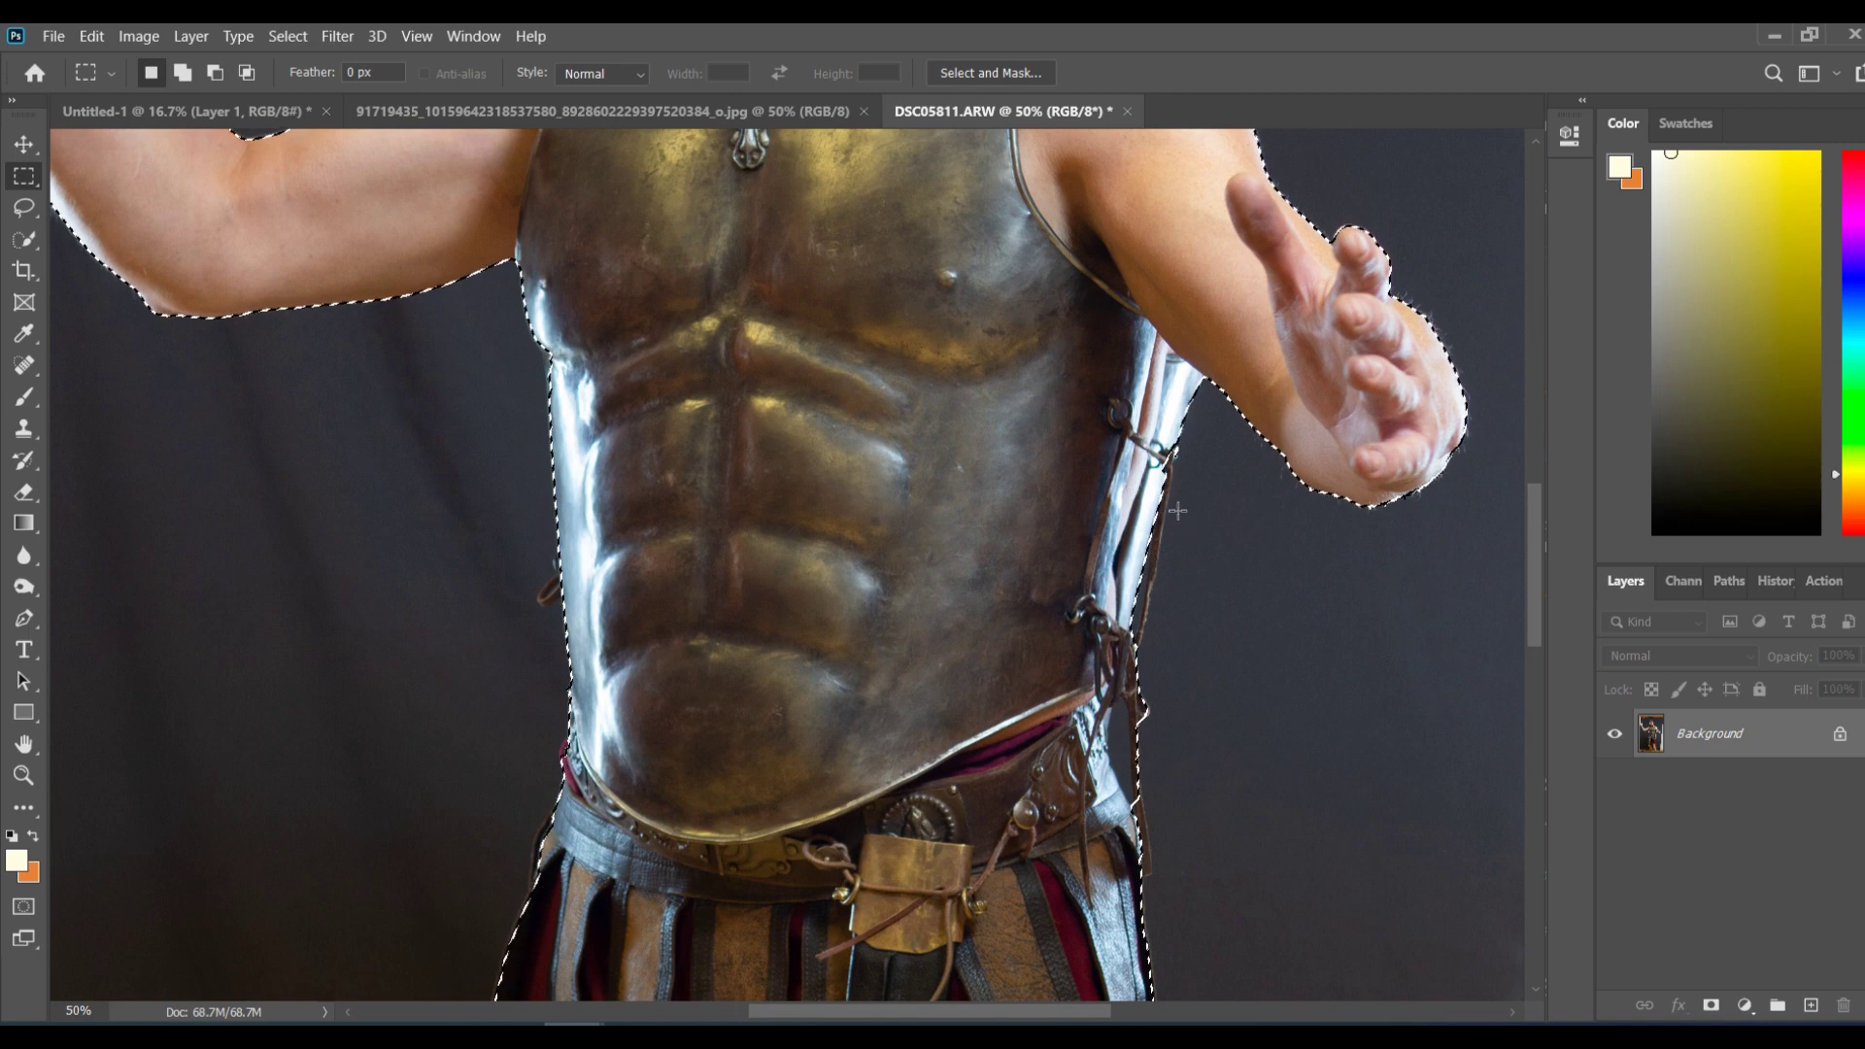
drag(1535, 595, 1523, 466)
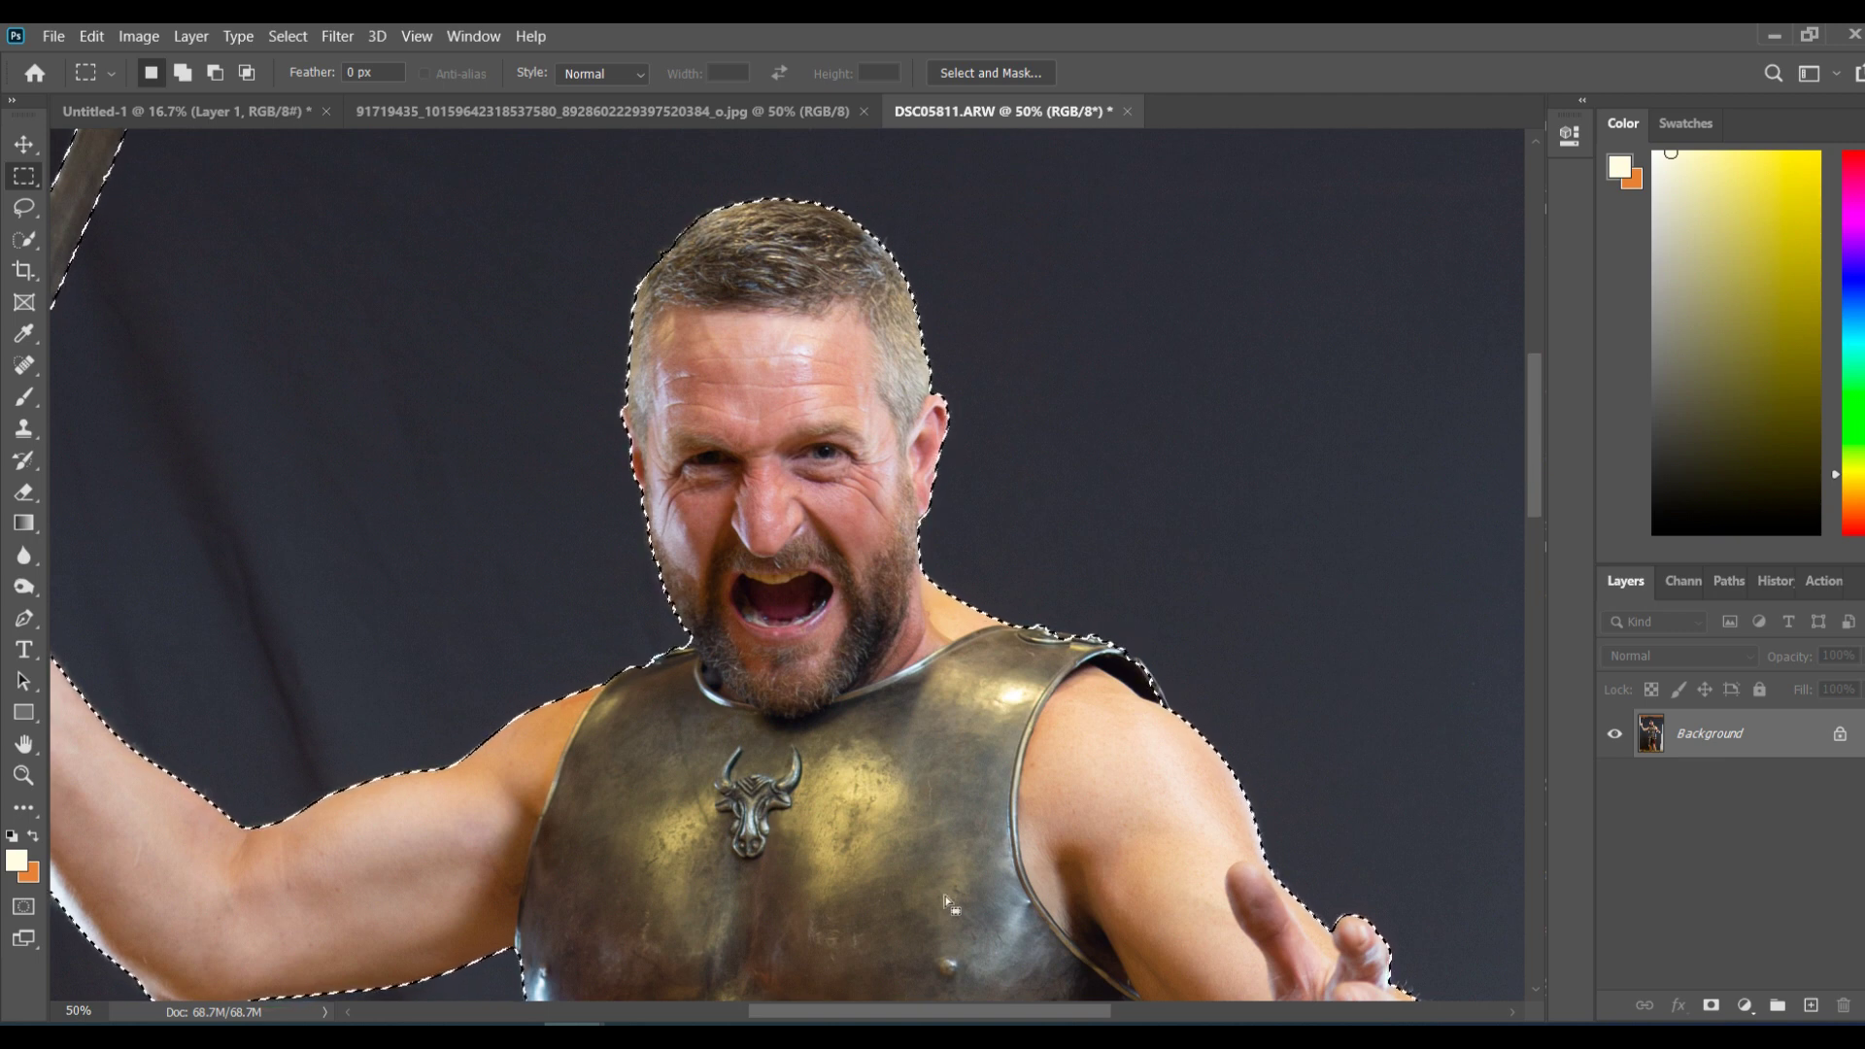
drag(855, 1013, 731, 1017)
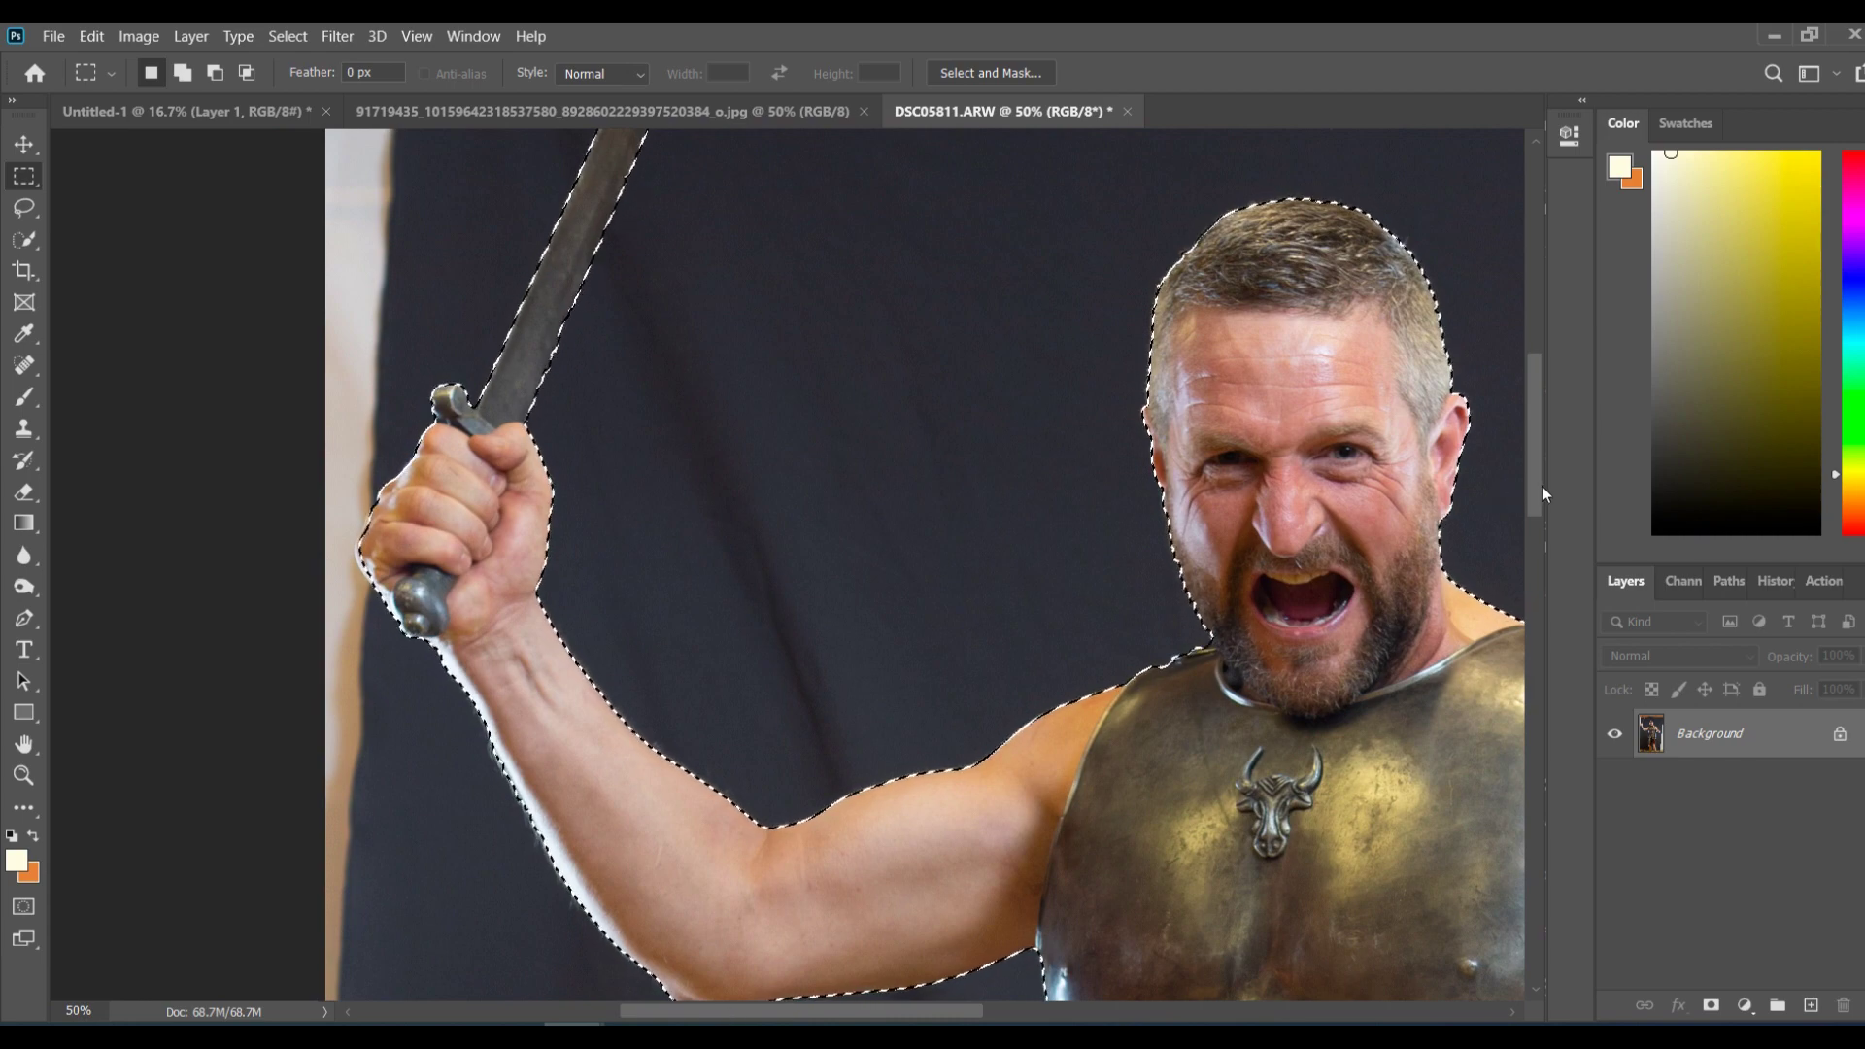
drag(1541, 484, 1588, 802)
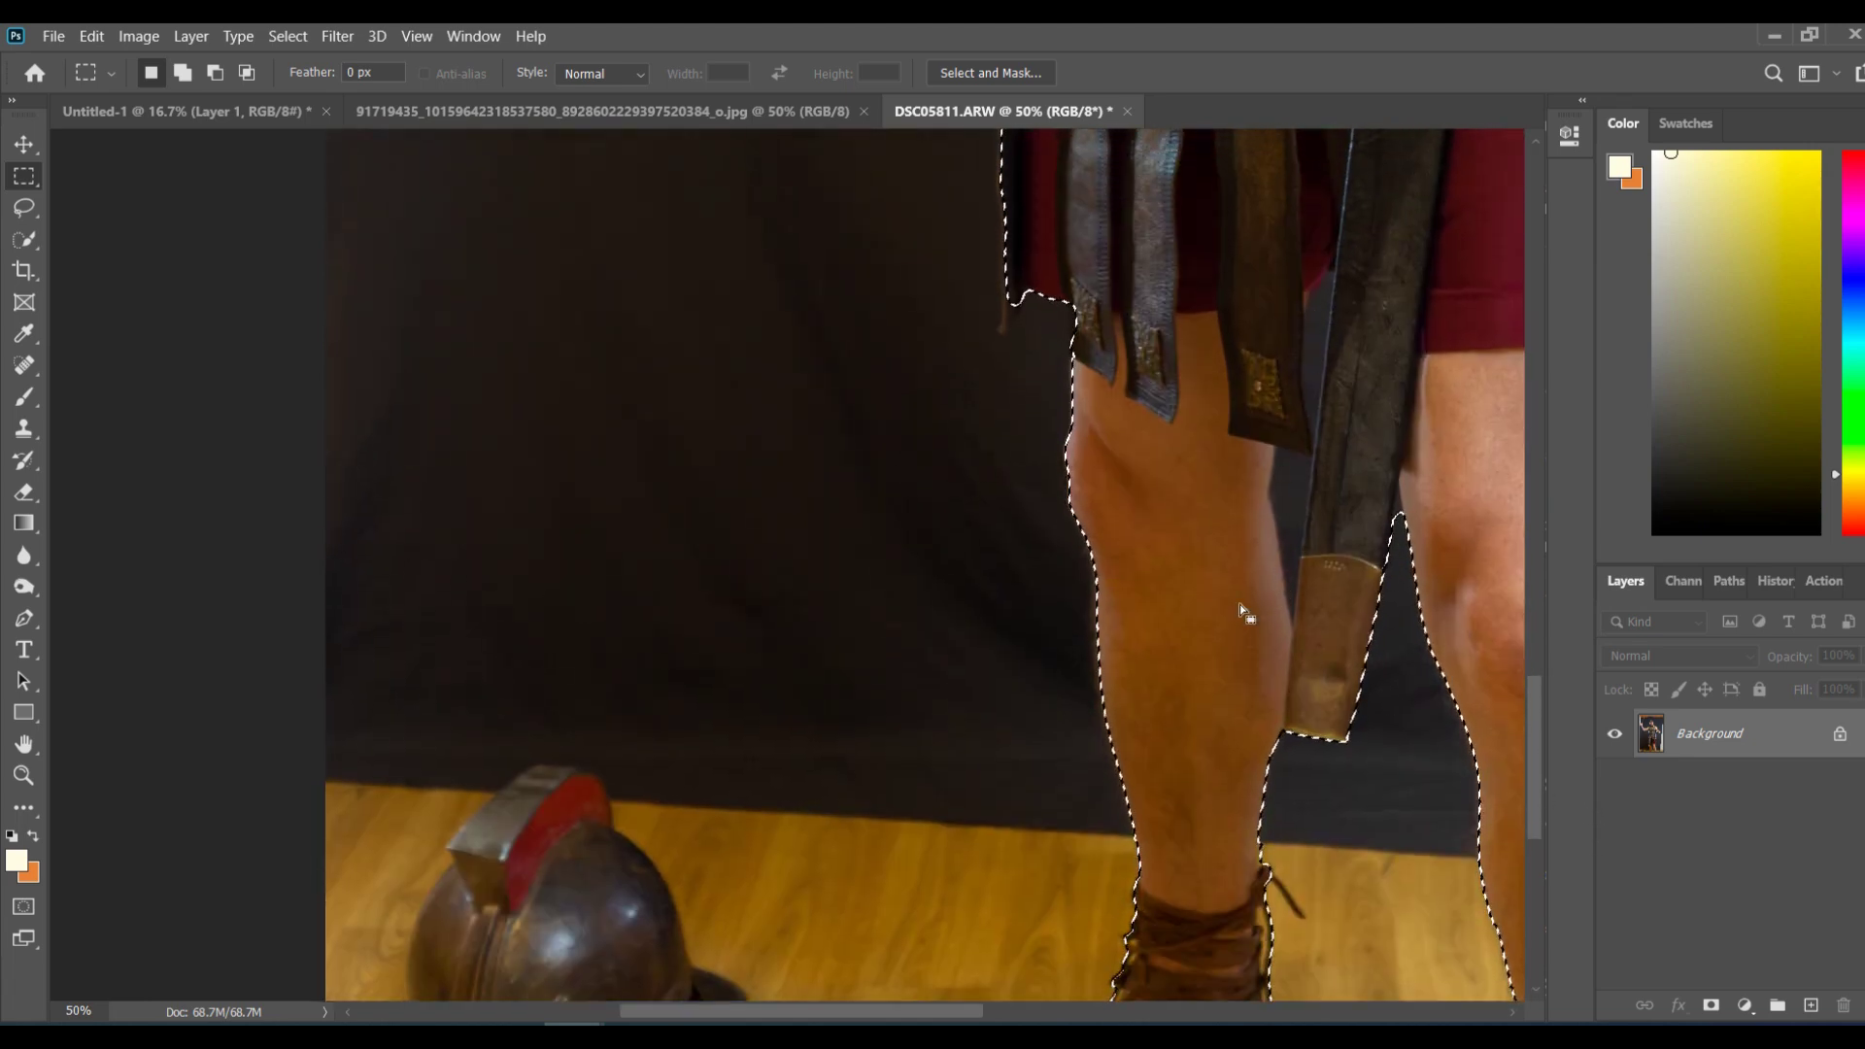
key(ctrl+minus)
key(ctrl+d)
key(ctrl+minus)
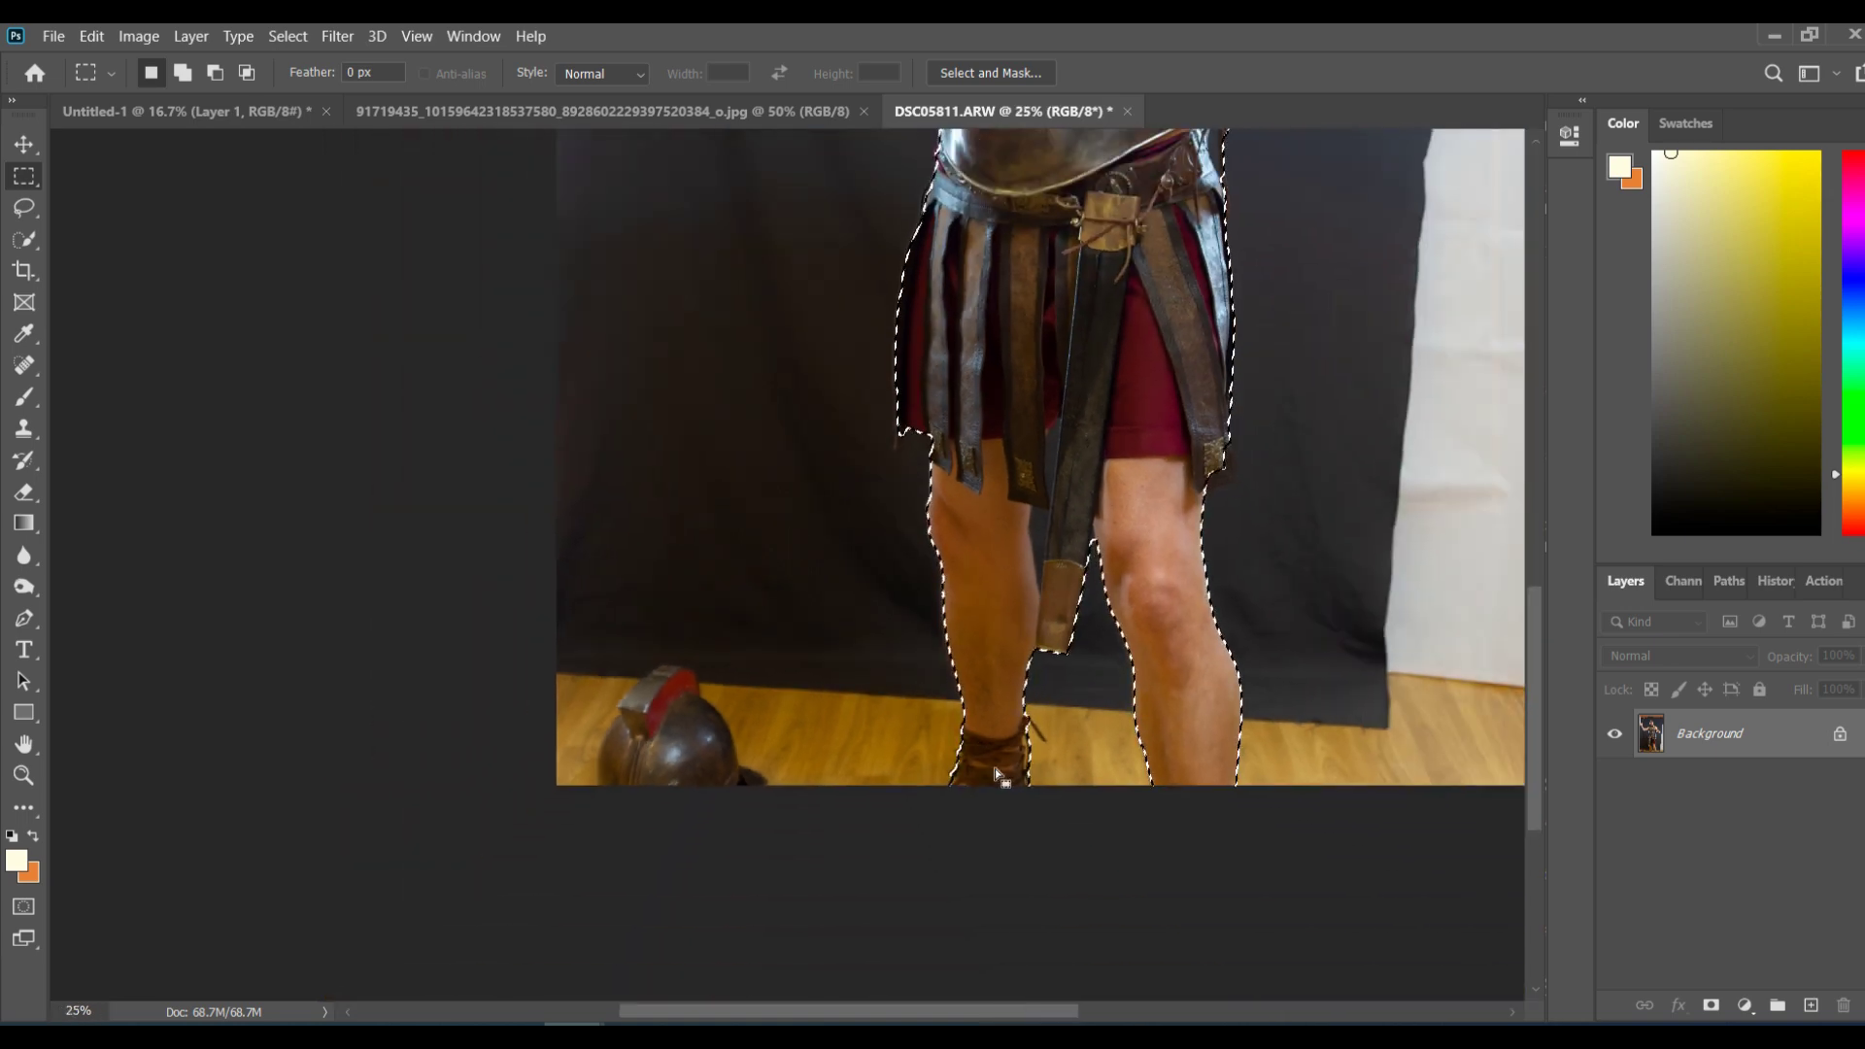
key(ctrl+minus)
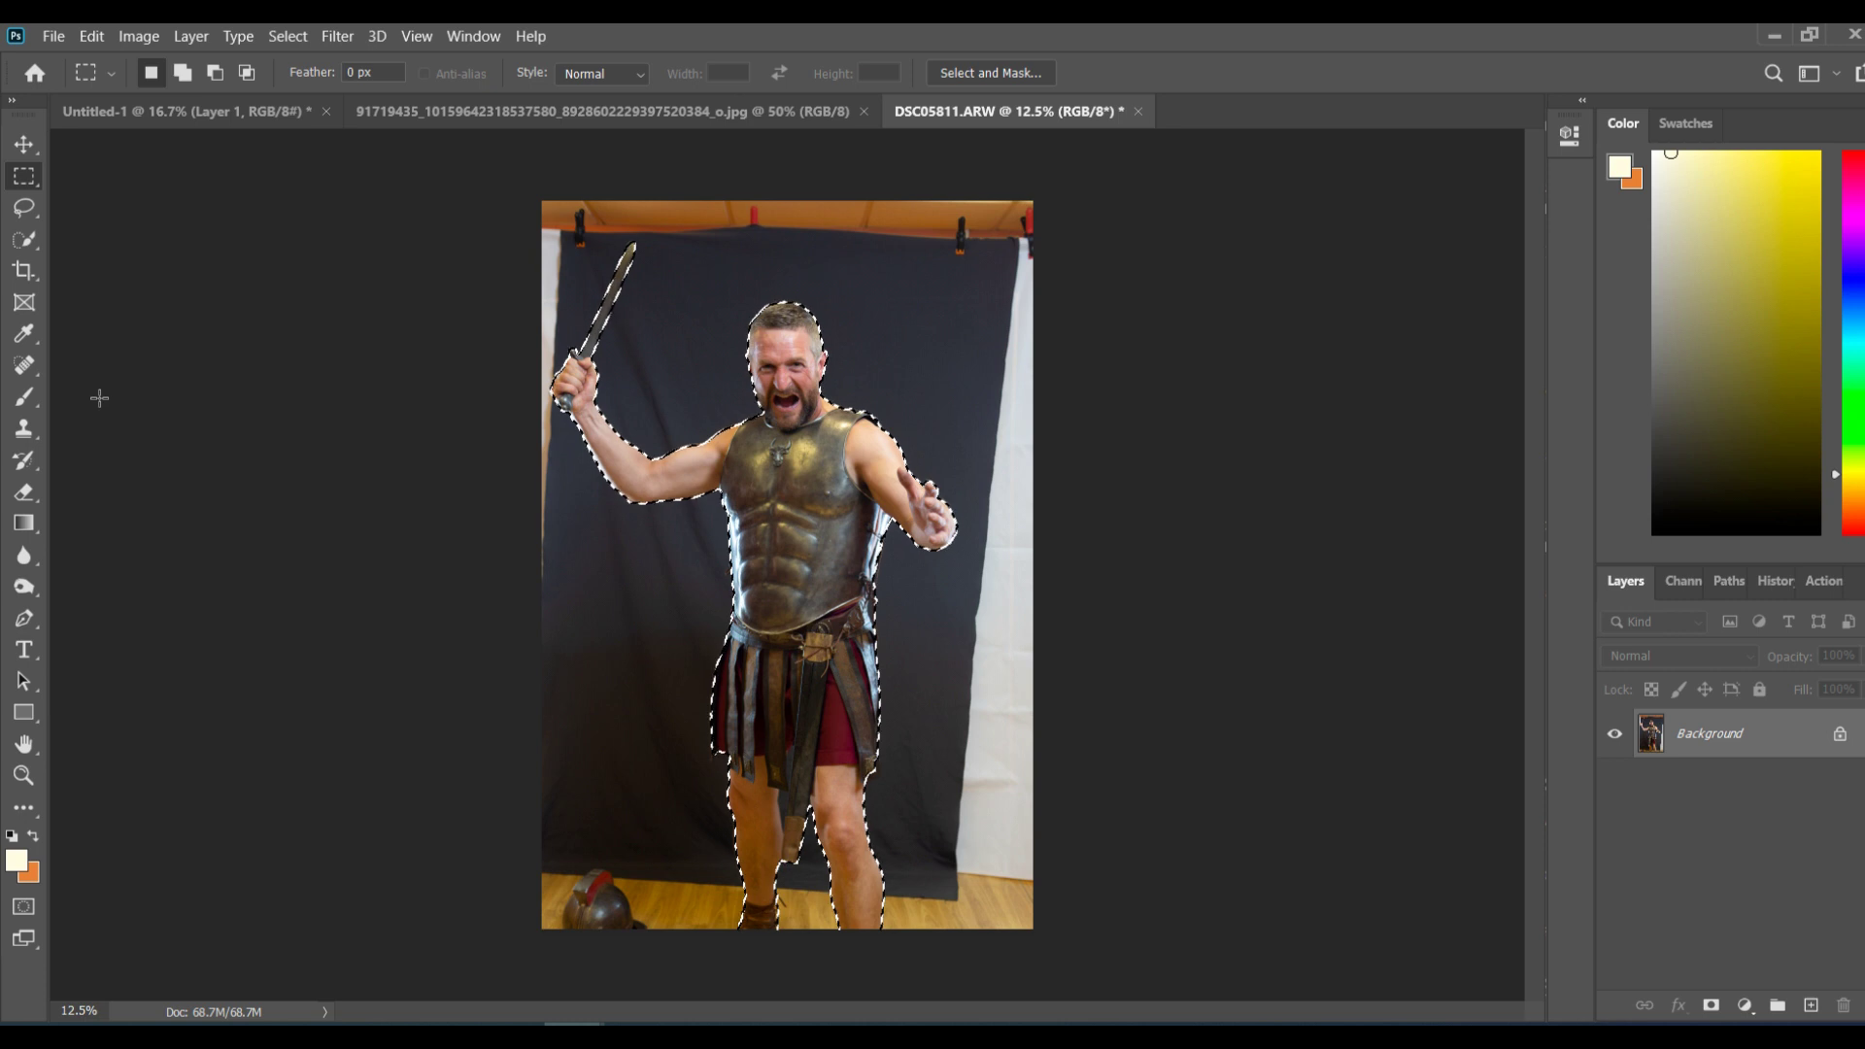
click(31, 240)
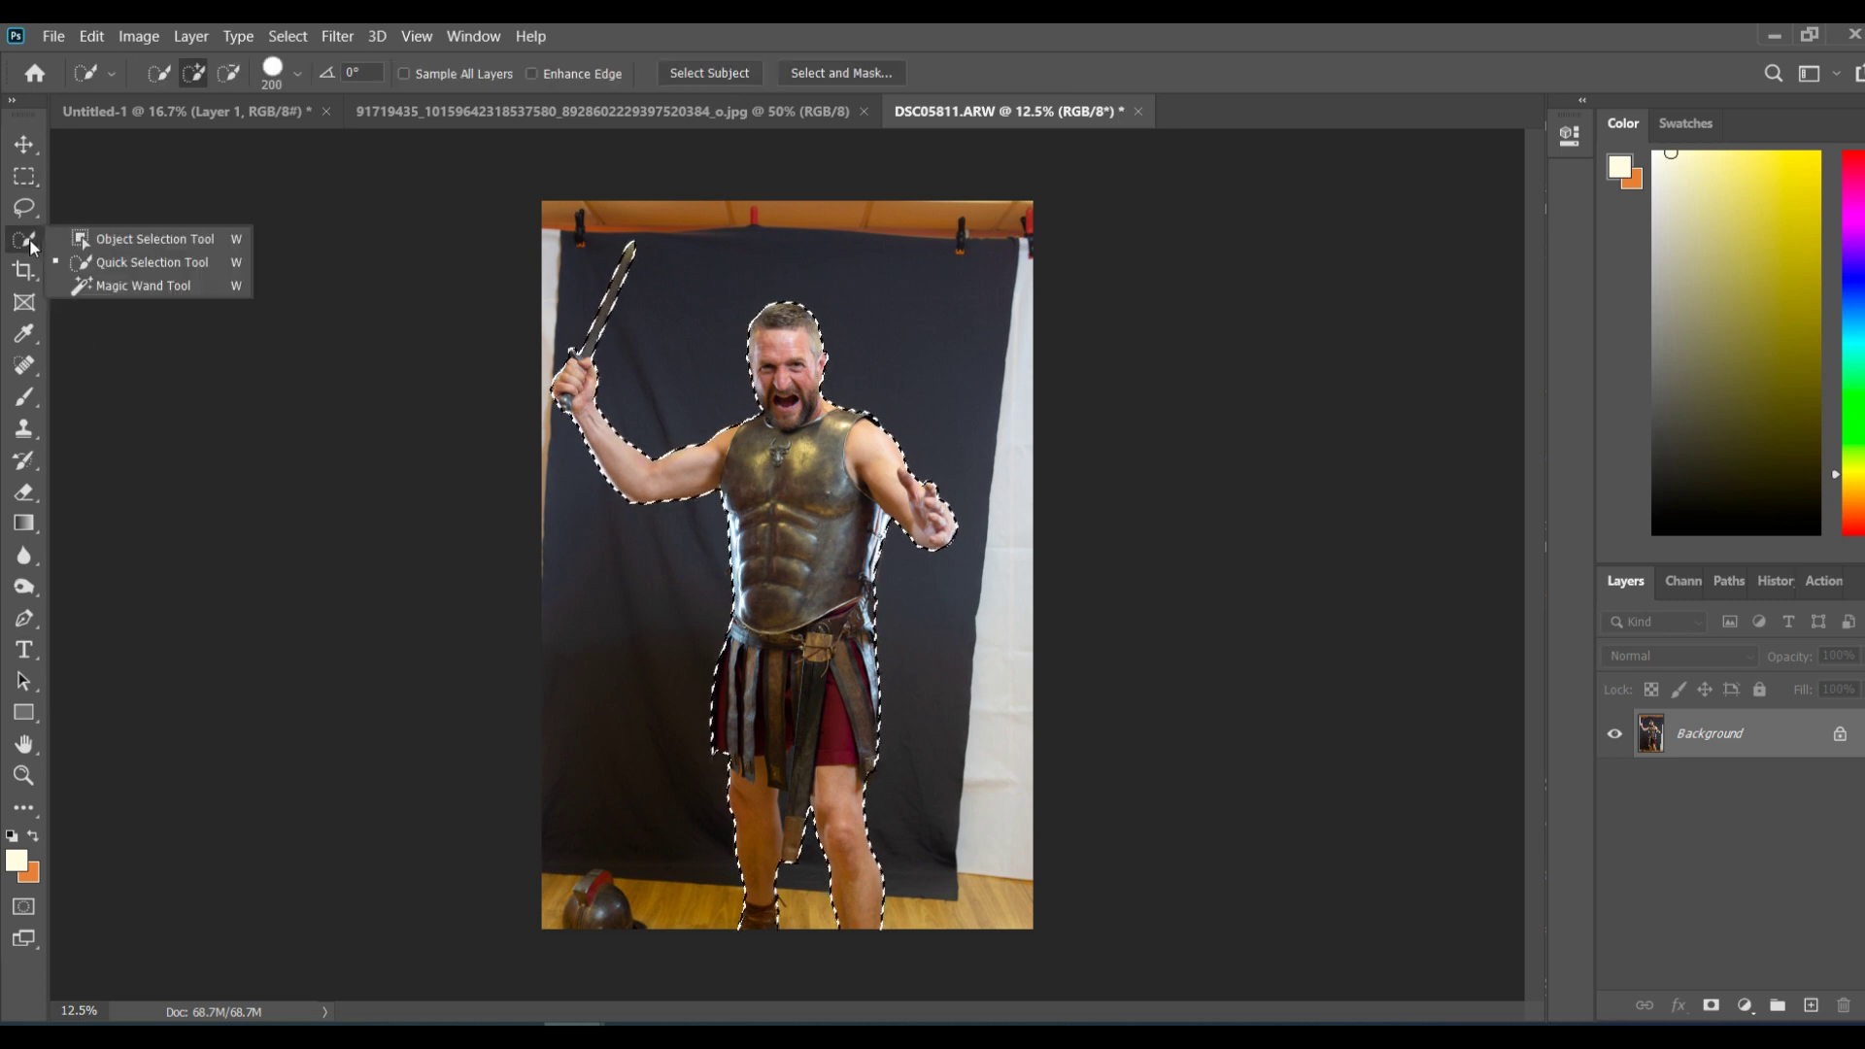
Step: Switch to the Object Selection tool in Lasso mode and zoom to 50% on the torso
click(109, 240)
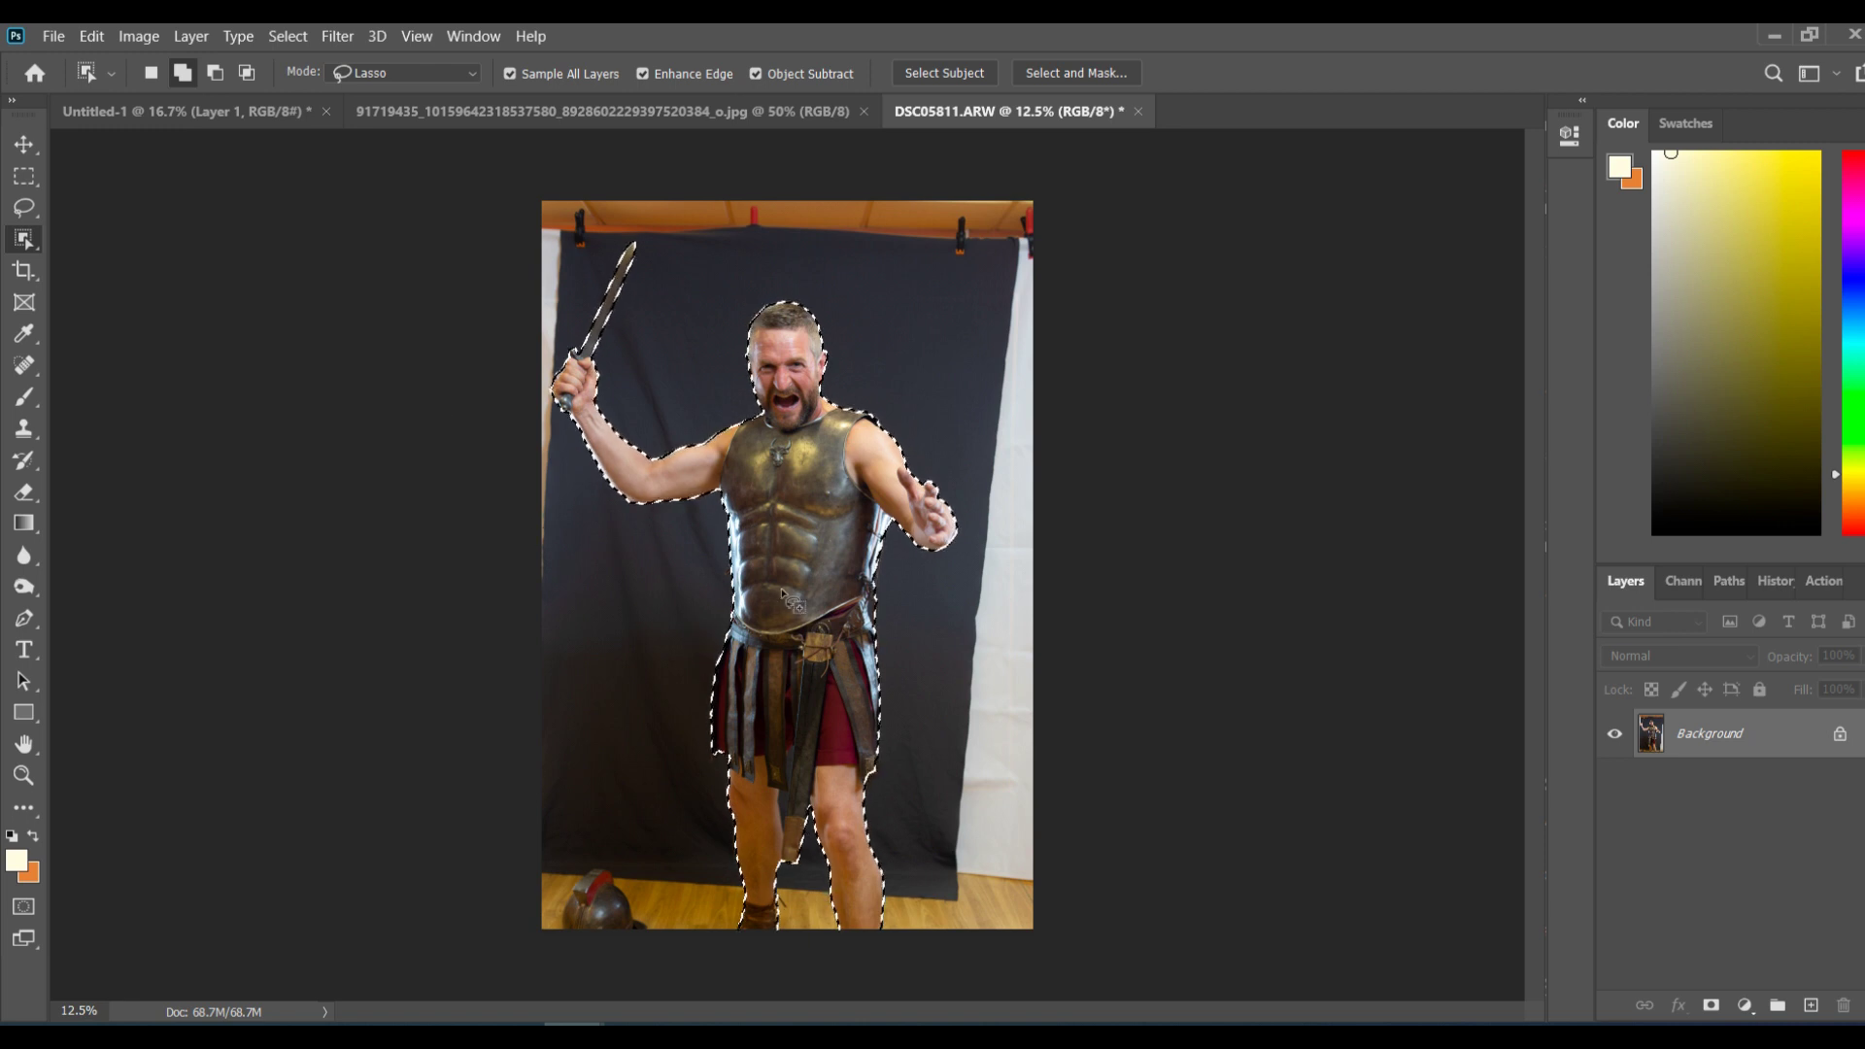
key(ctrl+plus)
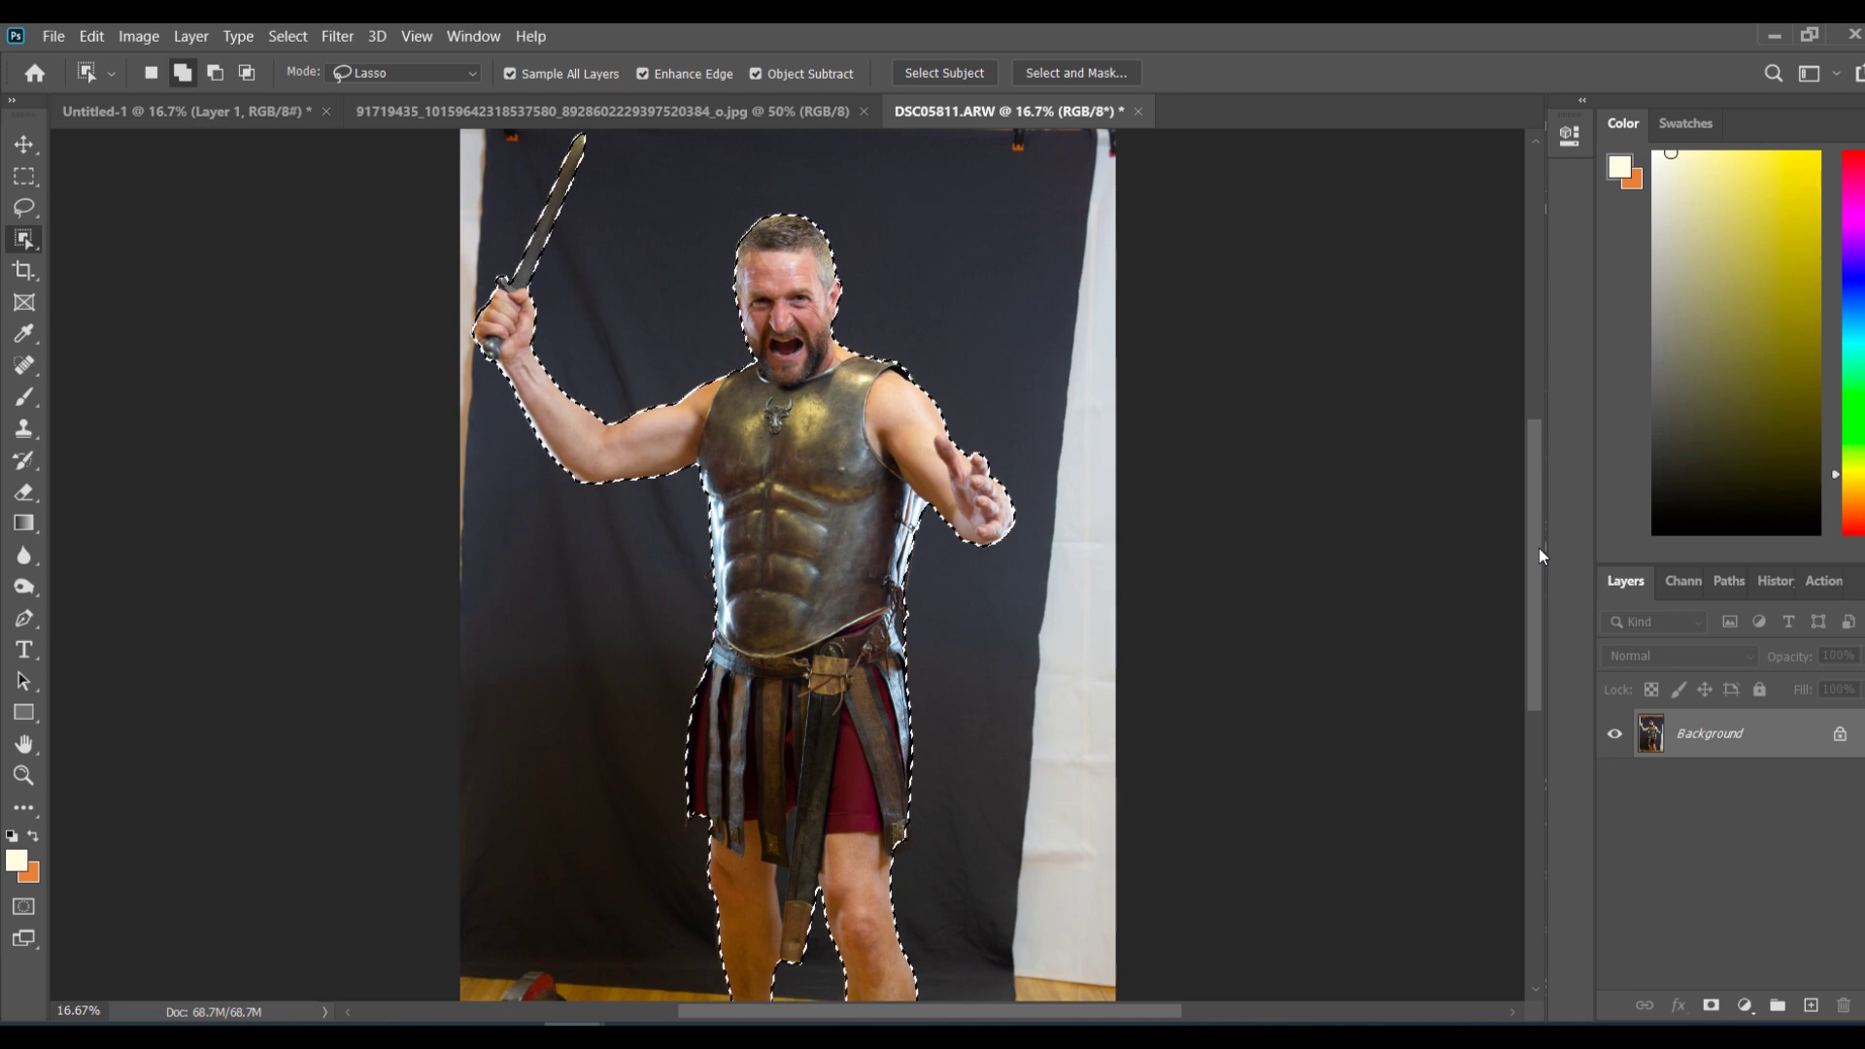
mouse_move(1539, 548)
mouse_down()
mouse_move(1537, 517)
mouse_move(1533, 561)
mouse_up()
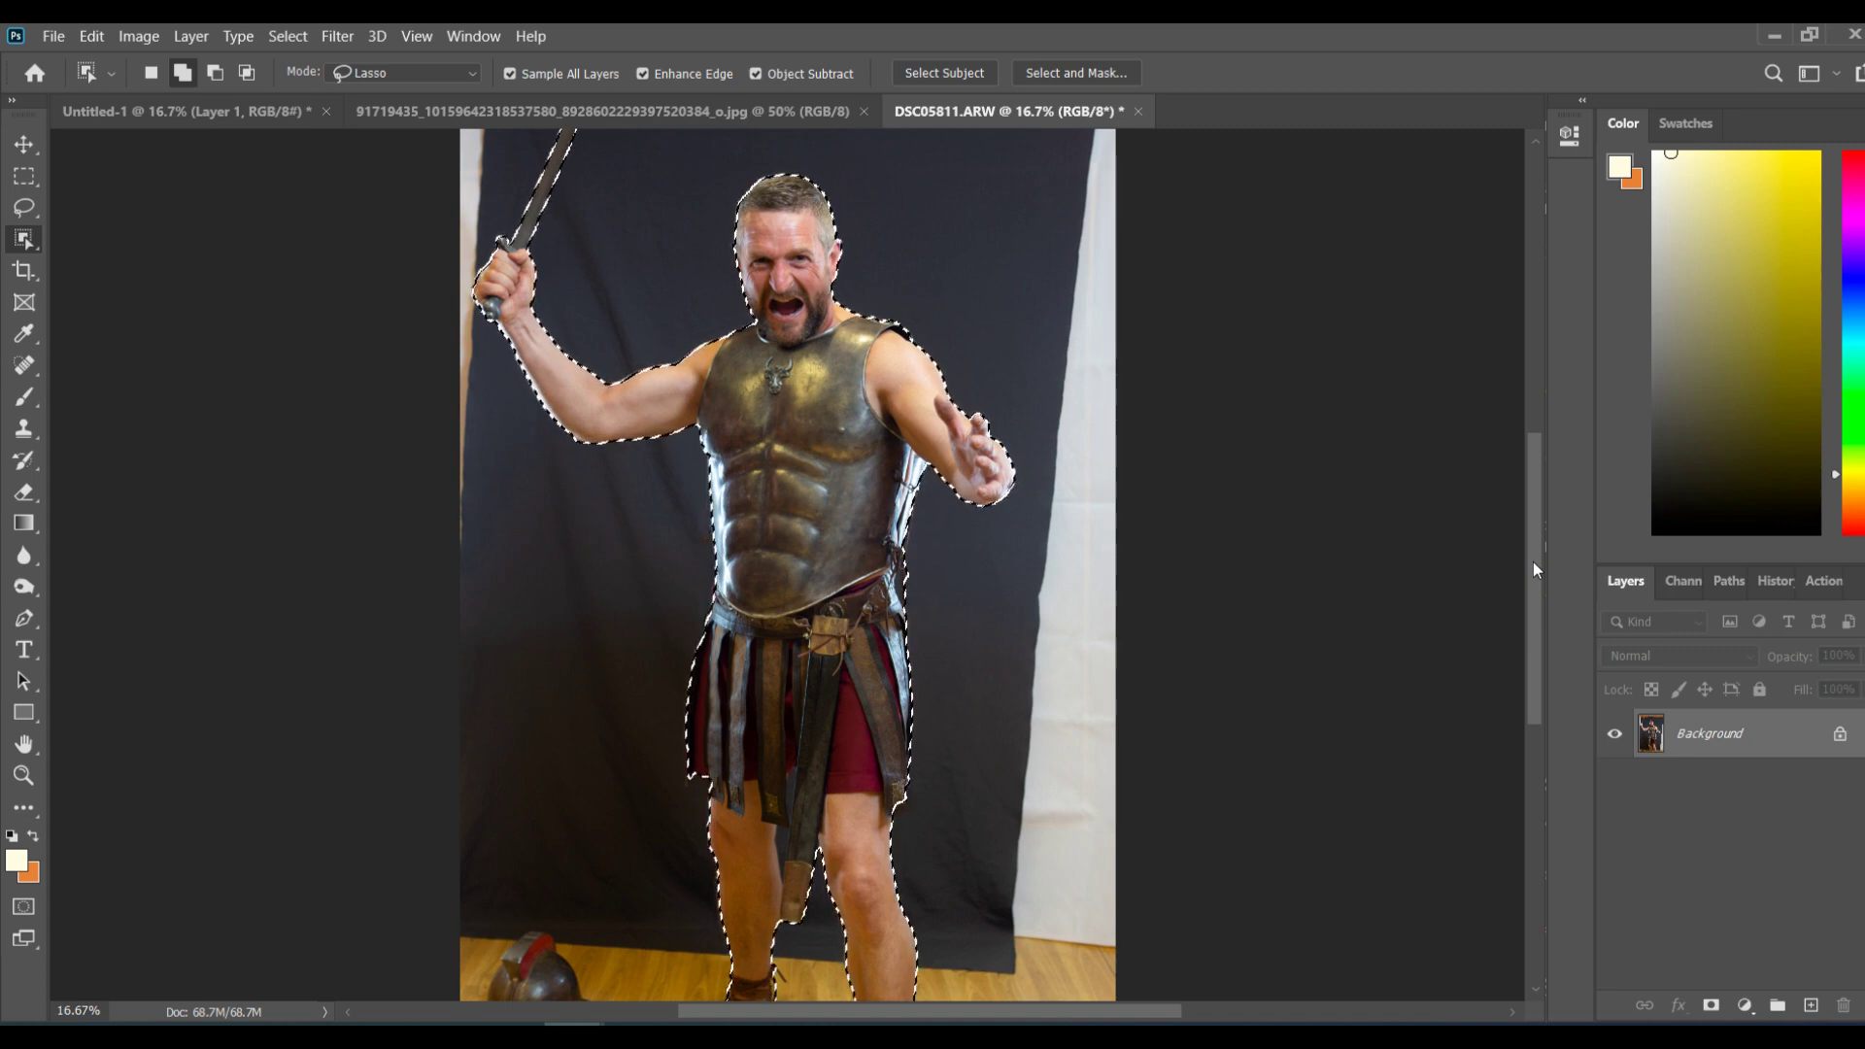
key(ctrl+plus)
key(ctrl+plus)
key(ctrl+plus)
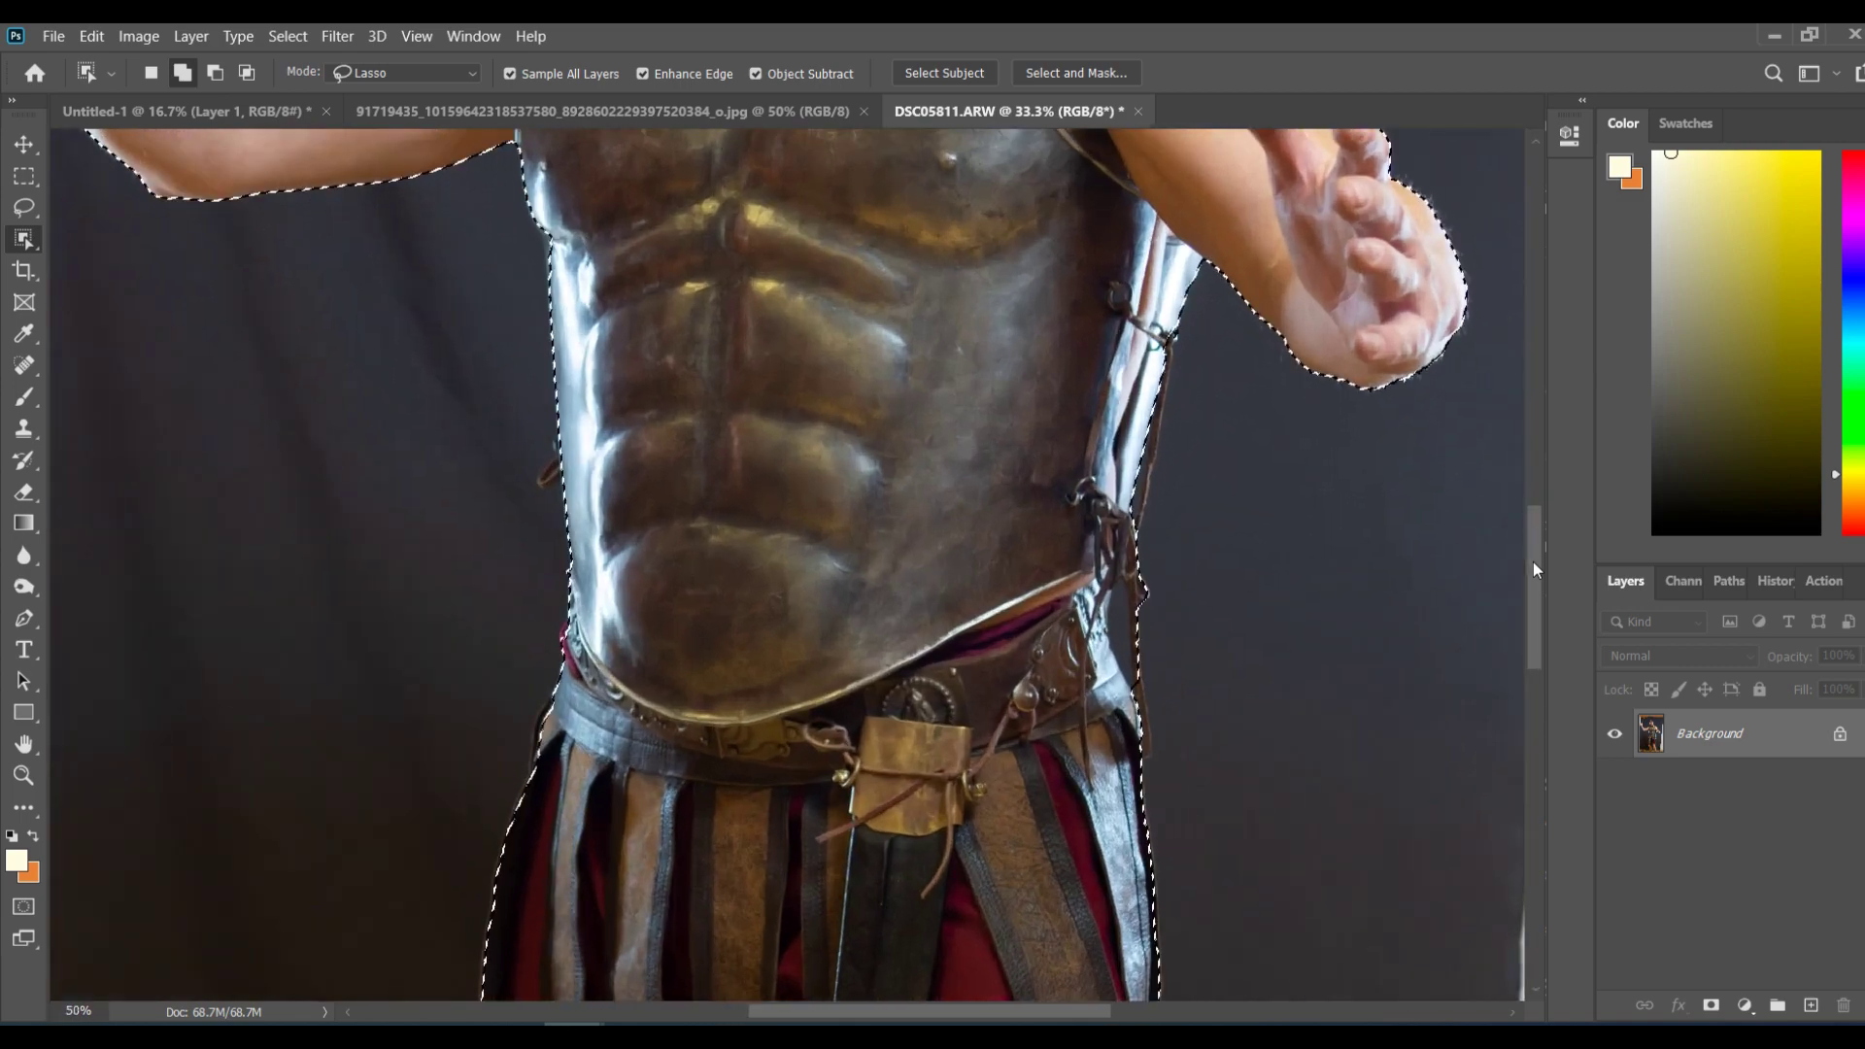
drag(1533, 569, 1524, 748)
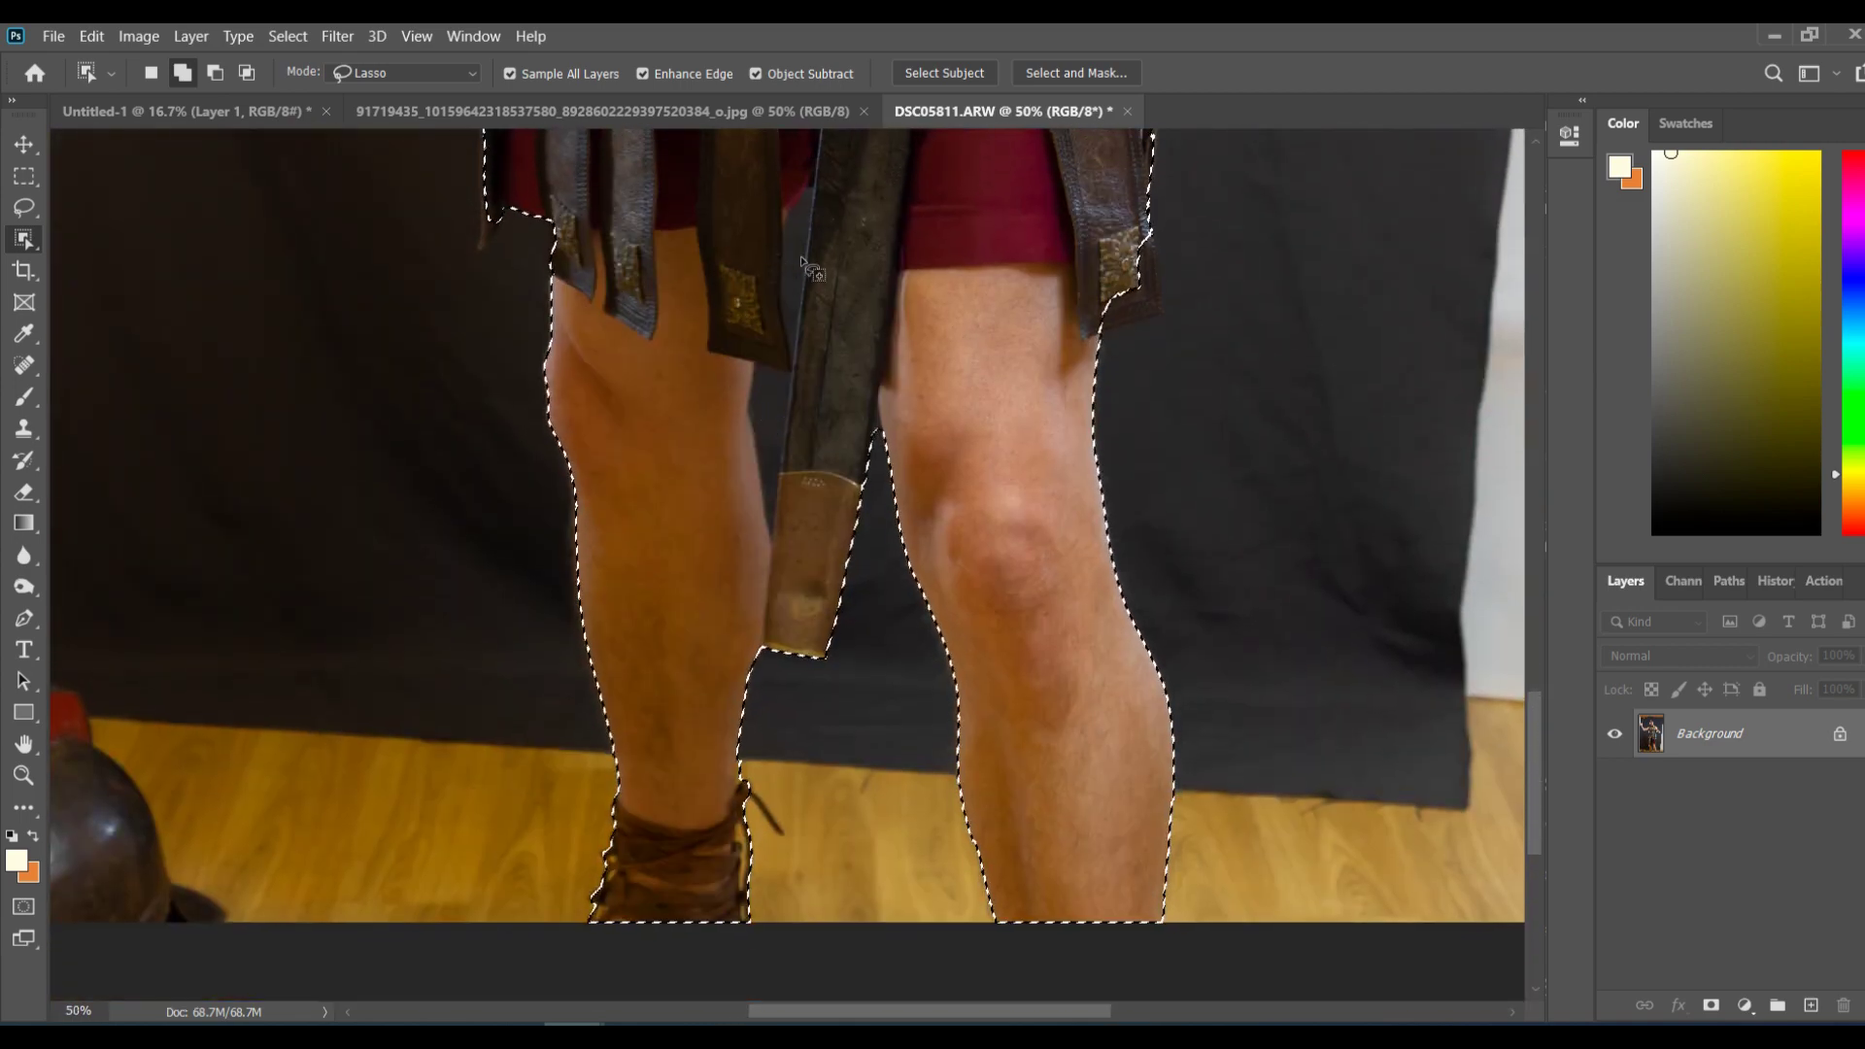
Step: Subtract the background along the sword edge and the gap beside the scabbard from the selection
key(alt)
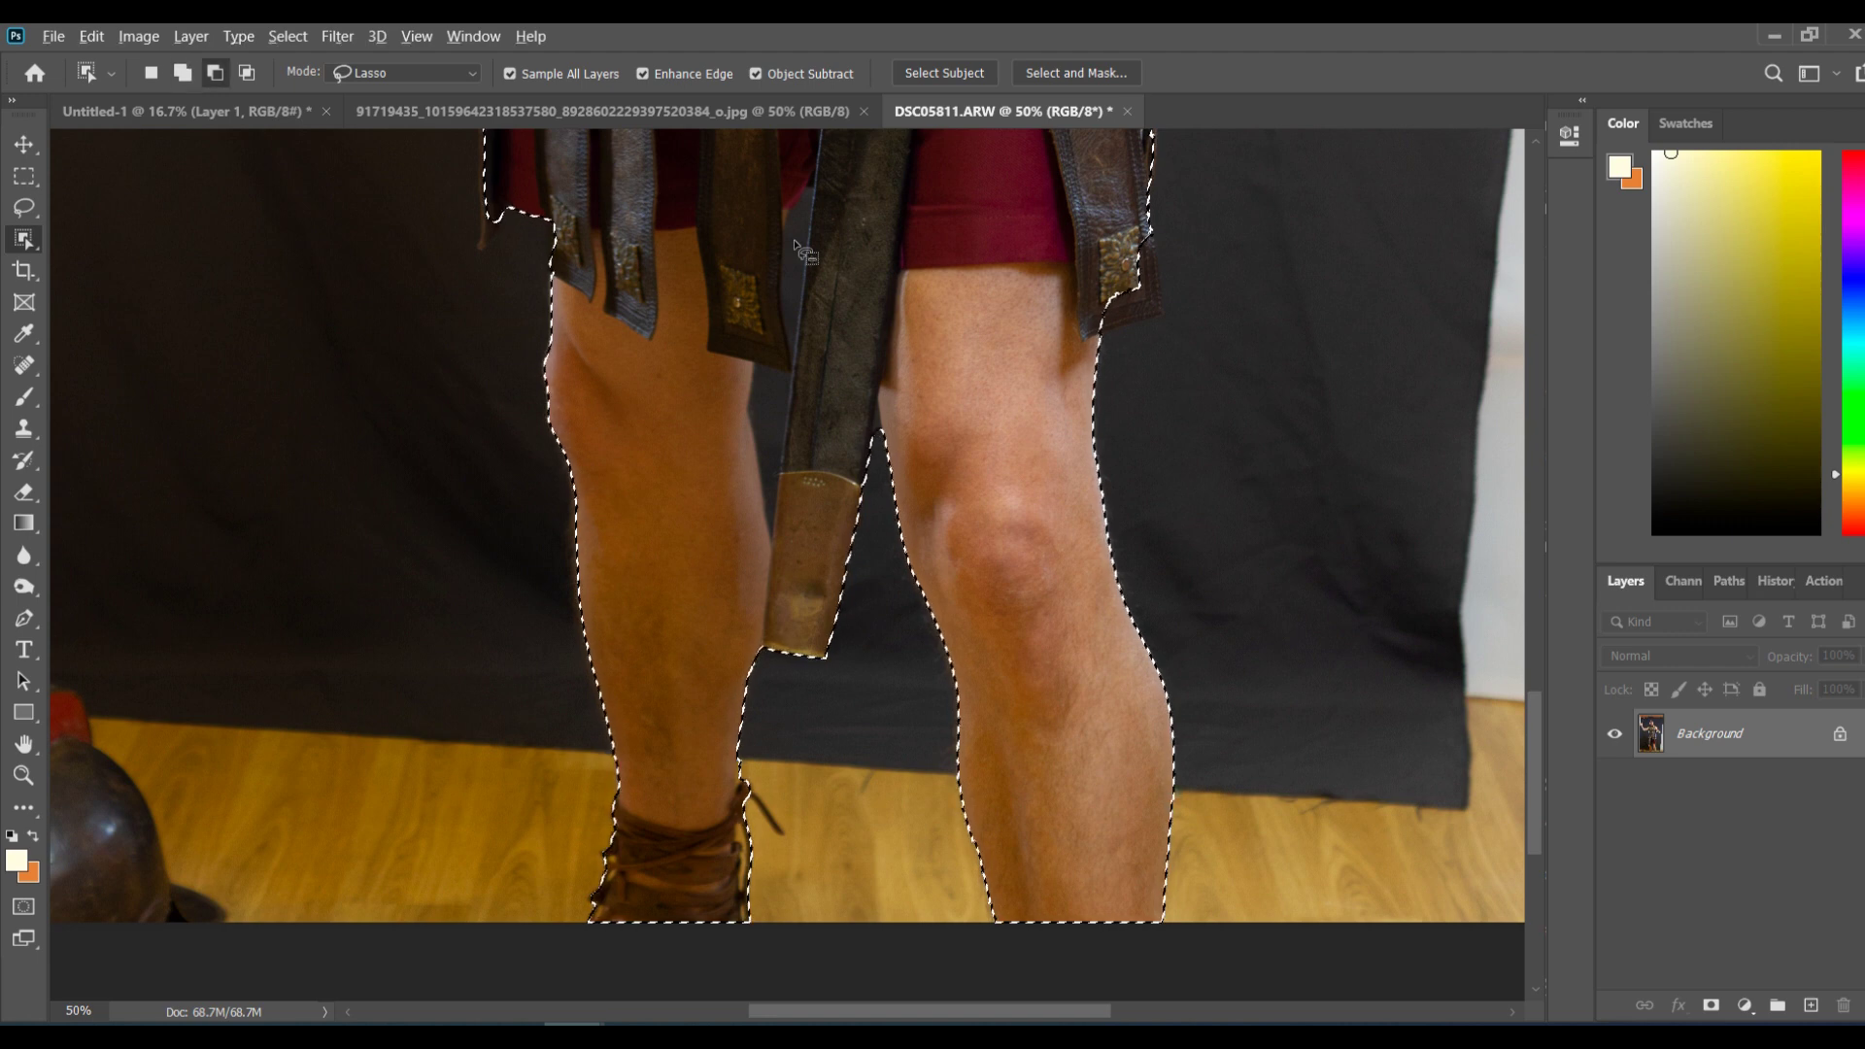
mouse_move(795, 242)
mouse_down()
mouse_move(790, 366)
mouse_move(832, 245)
mouse_move(812, 175)
mouse_move(770, 335)
mouse_move(783, 367)
mouse_move(828, 372)
mouse_up()
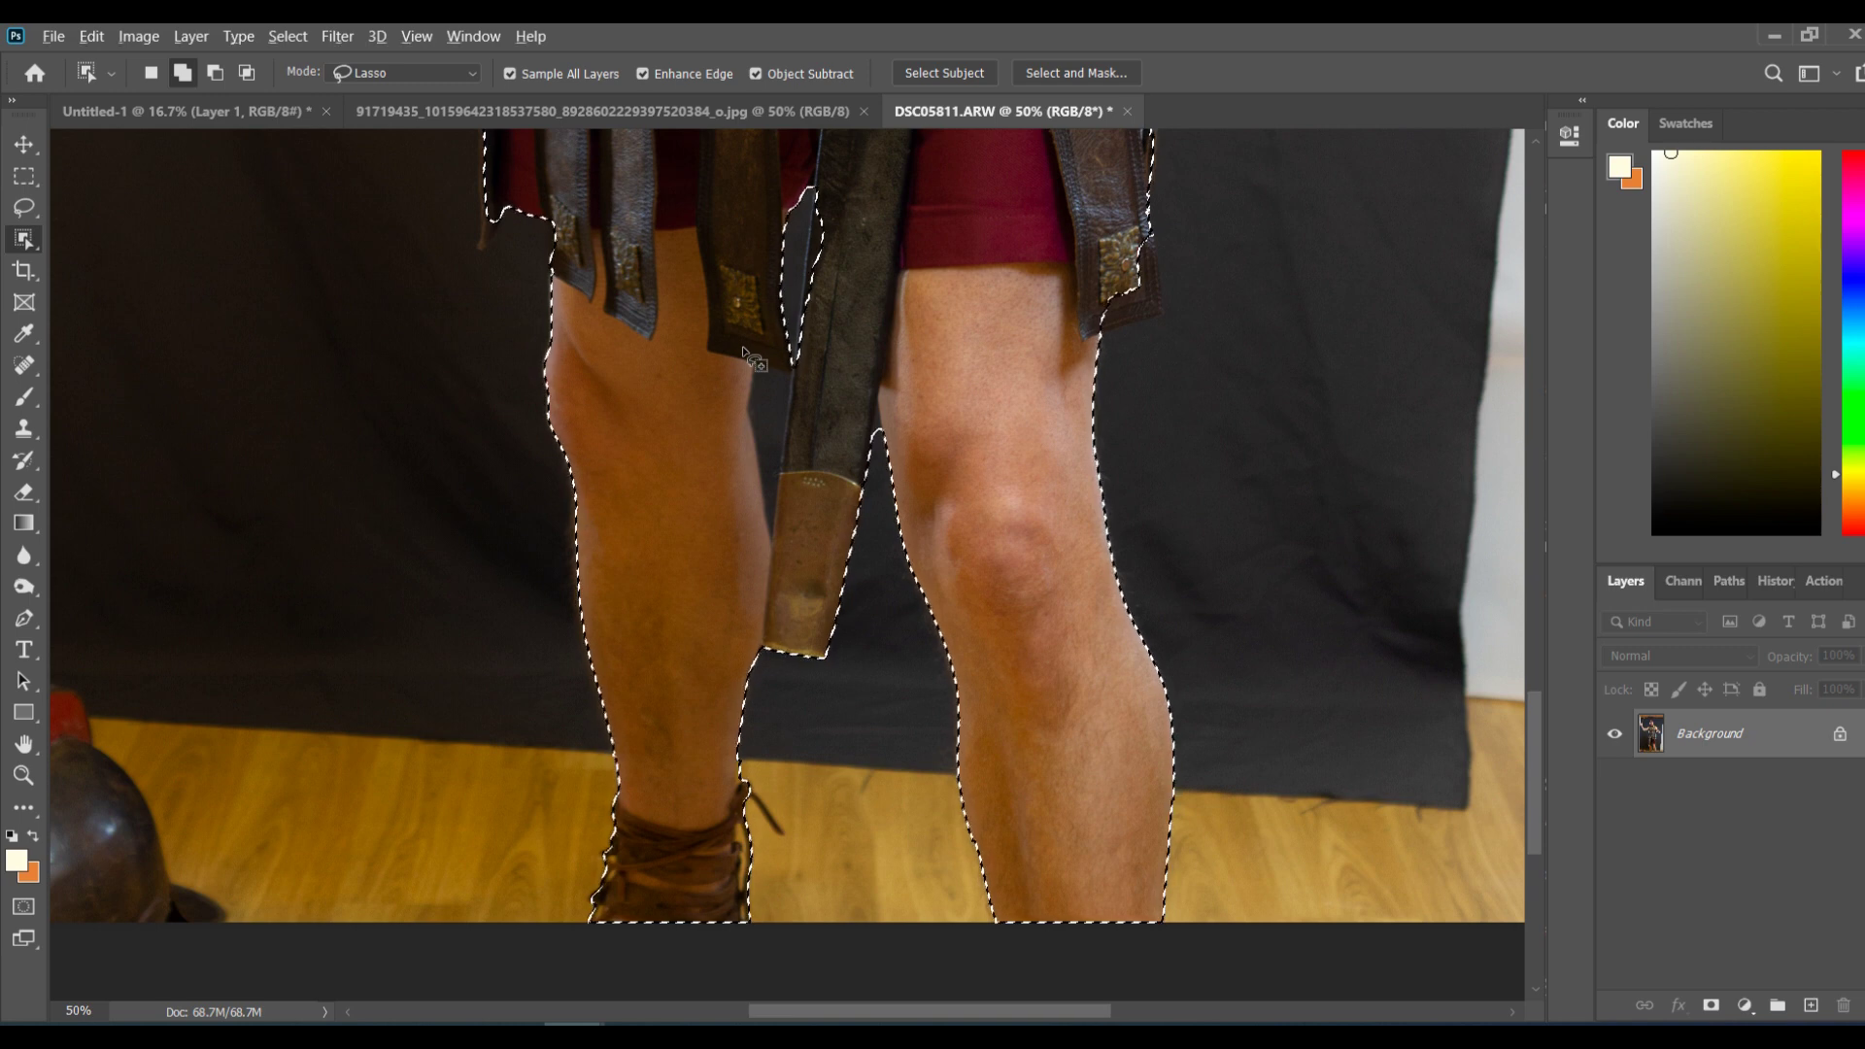
key(alt)
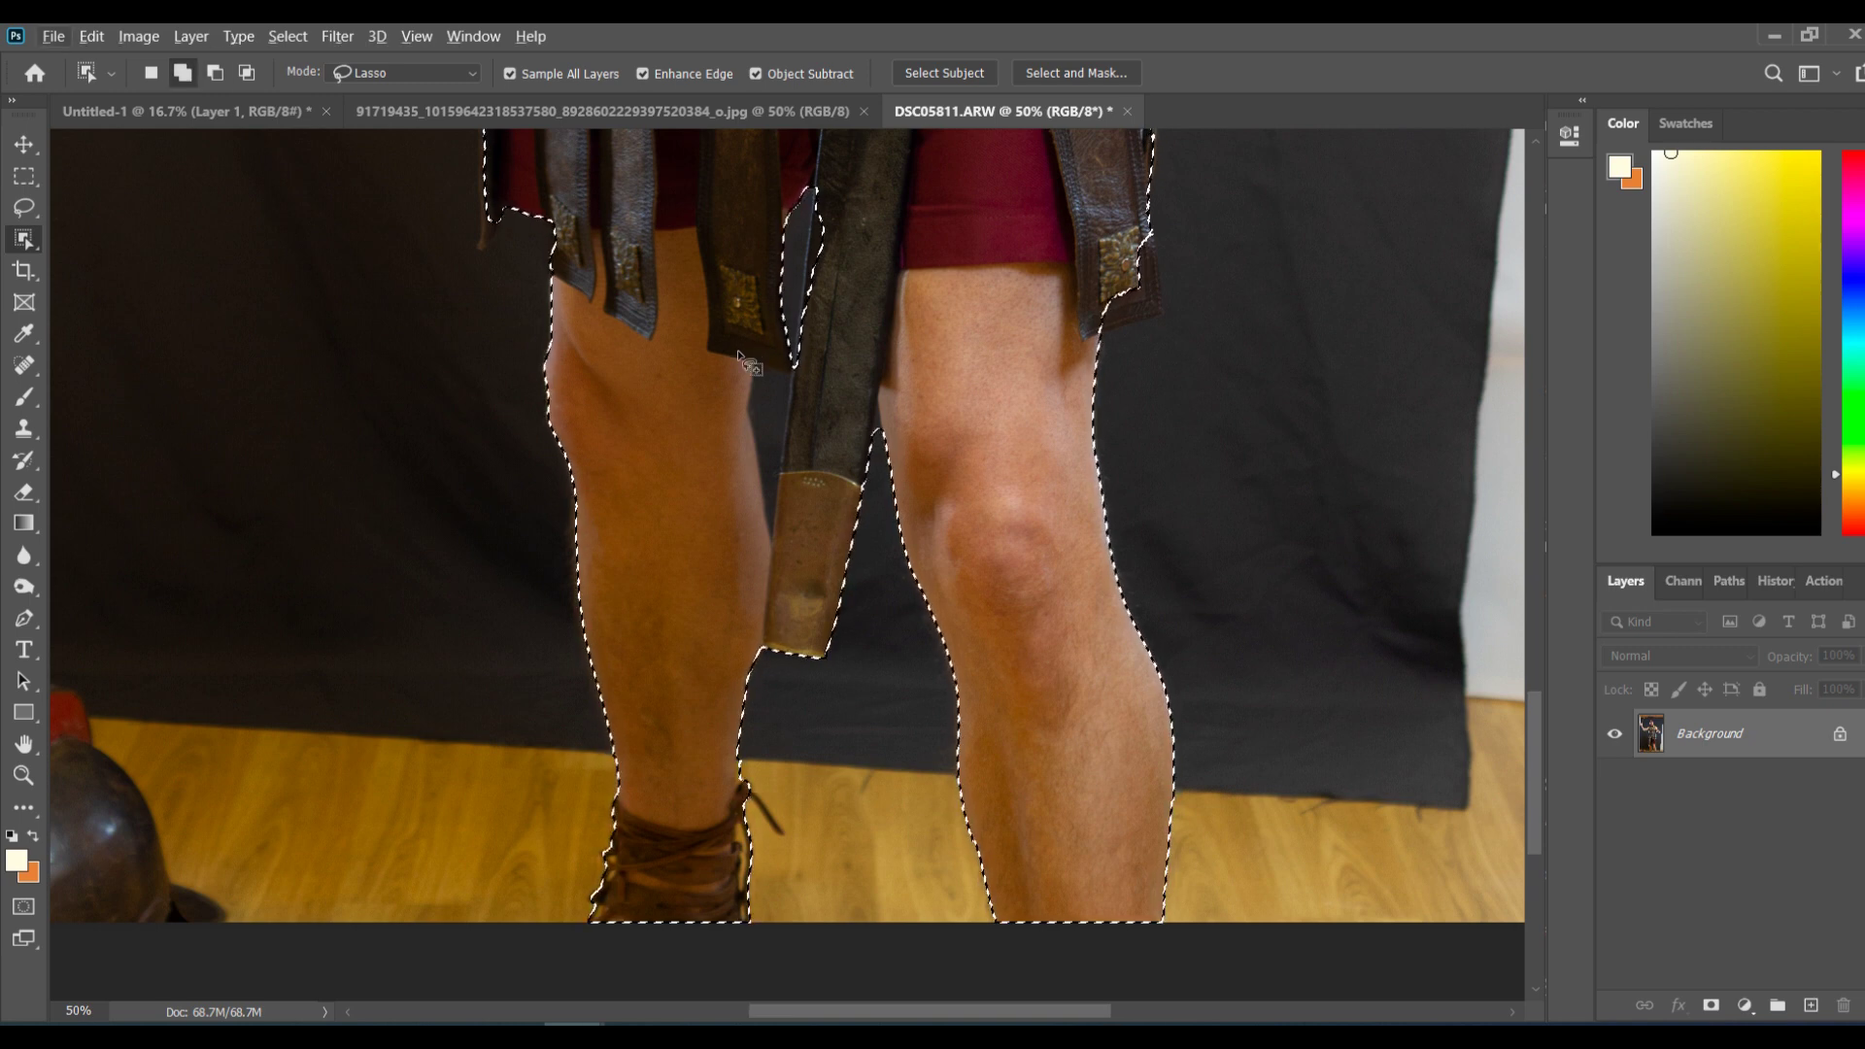
mouse_move(740, 351)
mouse_down()
mouse_move(794, 385)
mouse_move(803, 427)
mouse_up()
drag(768, 560, 744, 360)
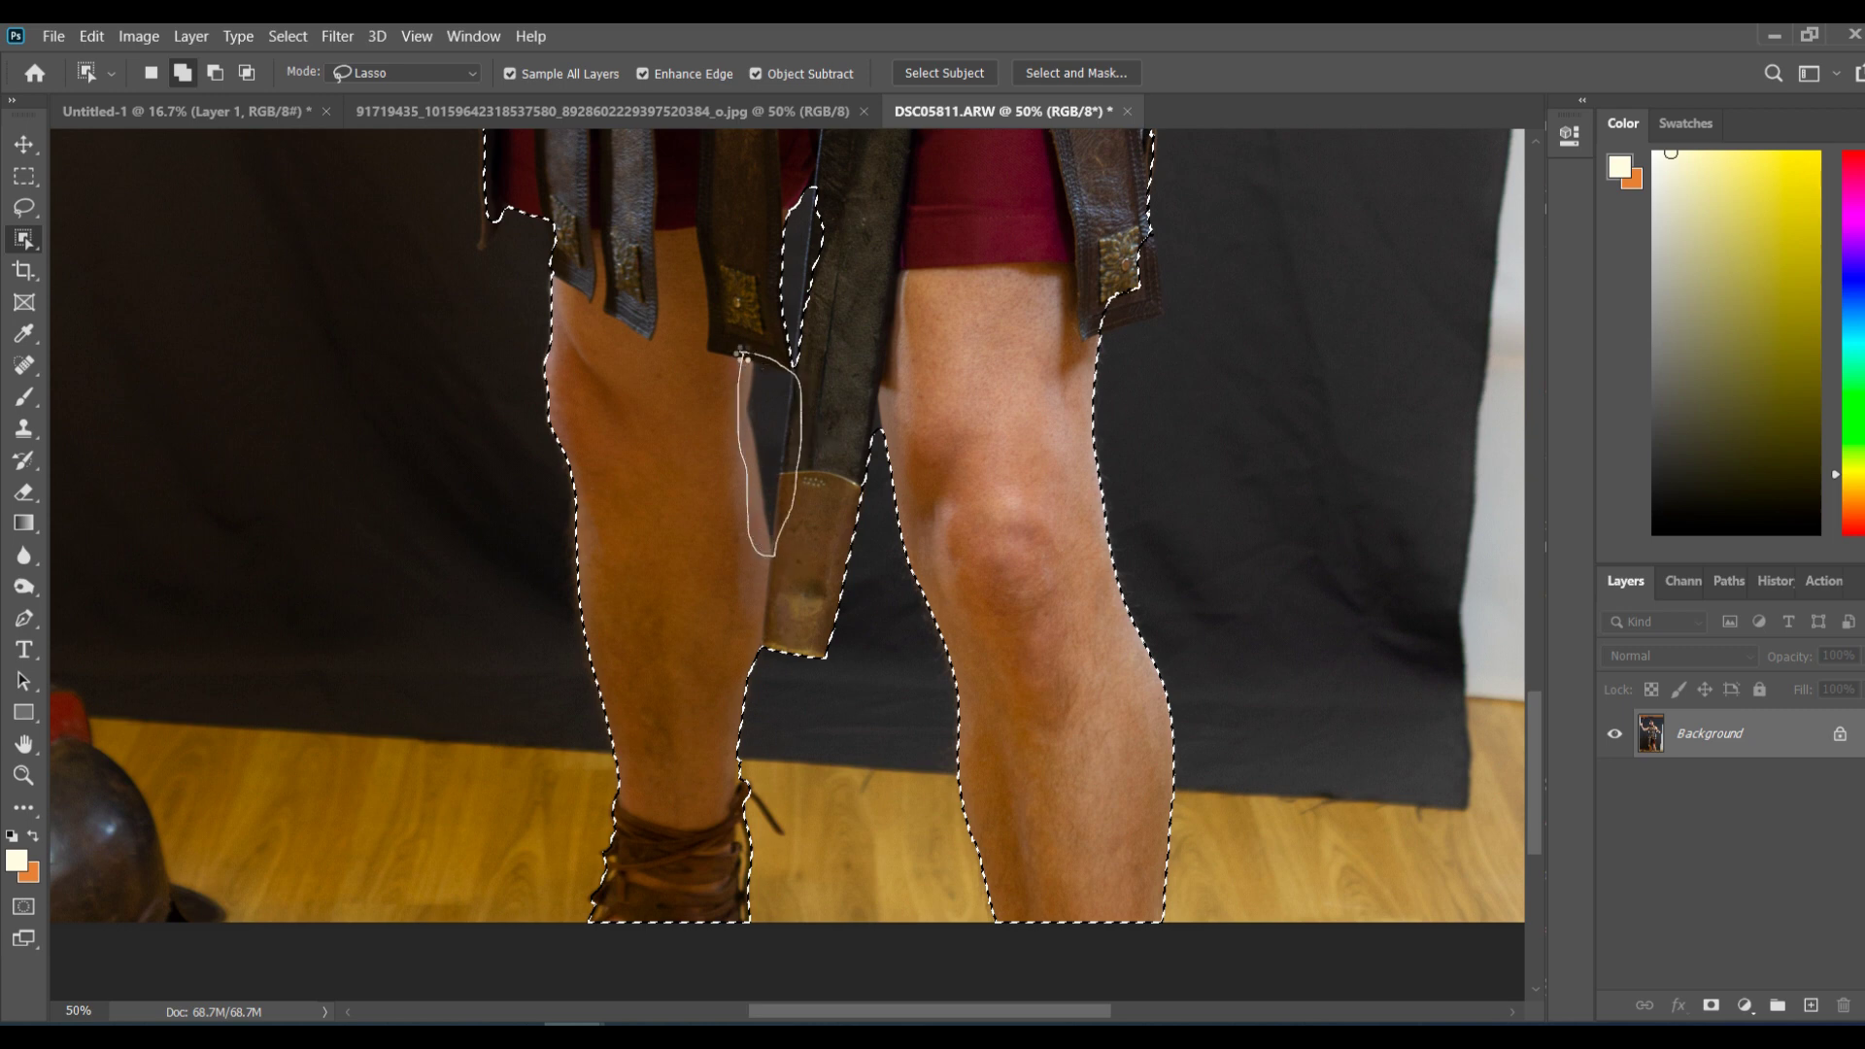
drag(744, 356, 744, 358)
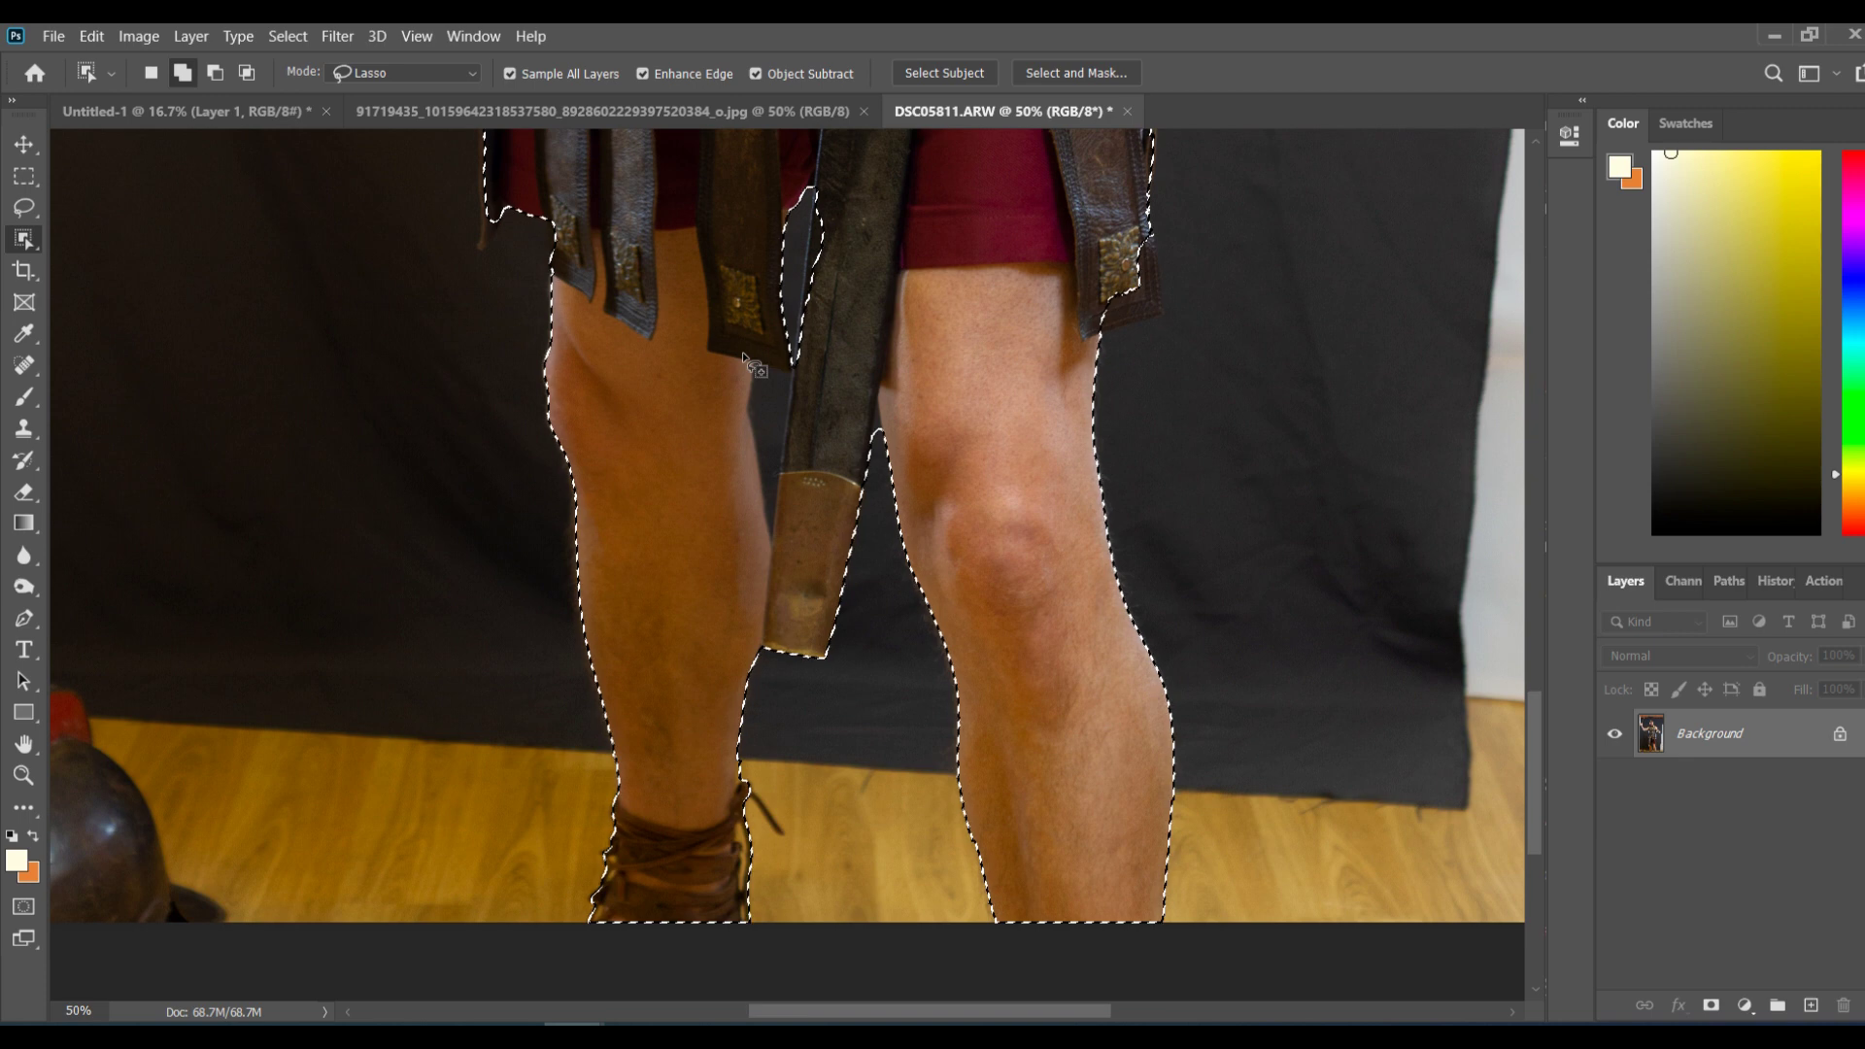
click(415, 75)
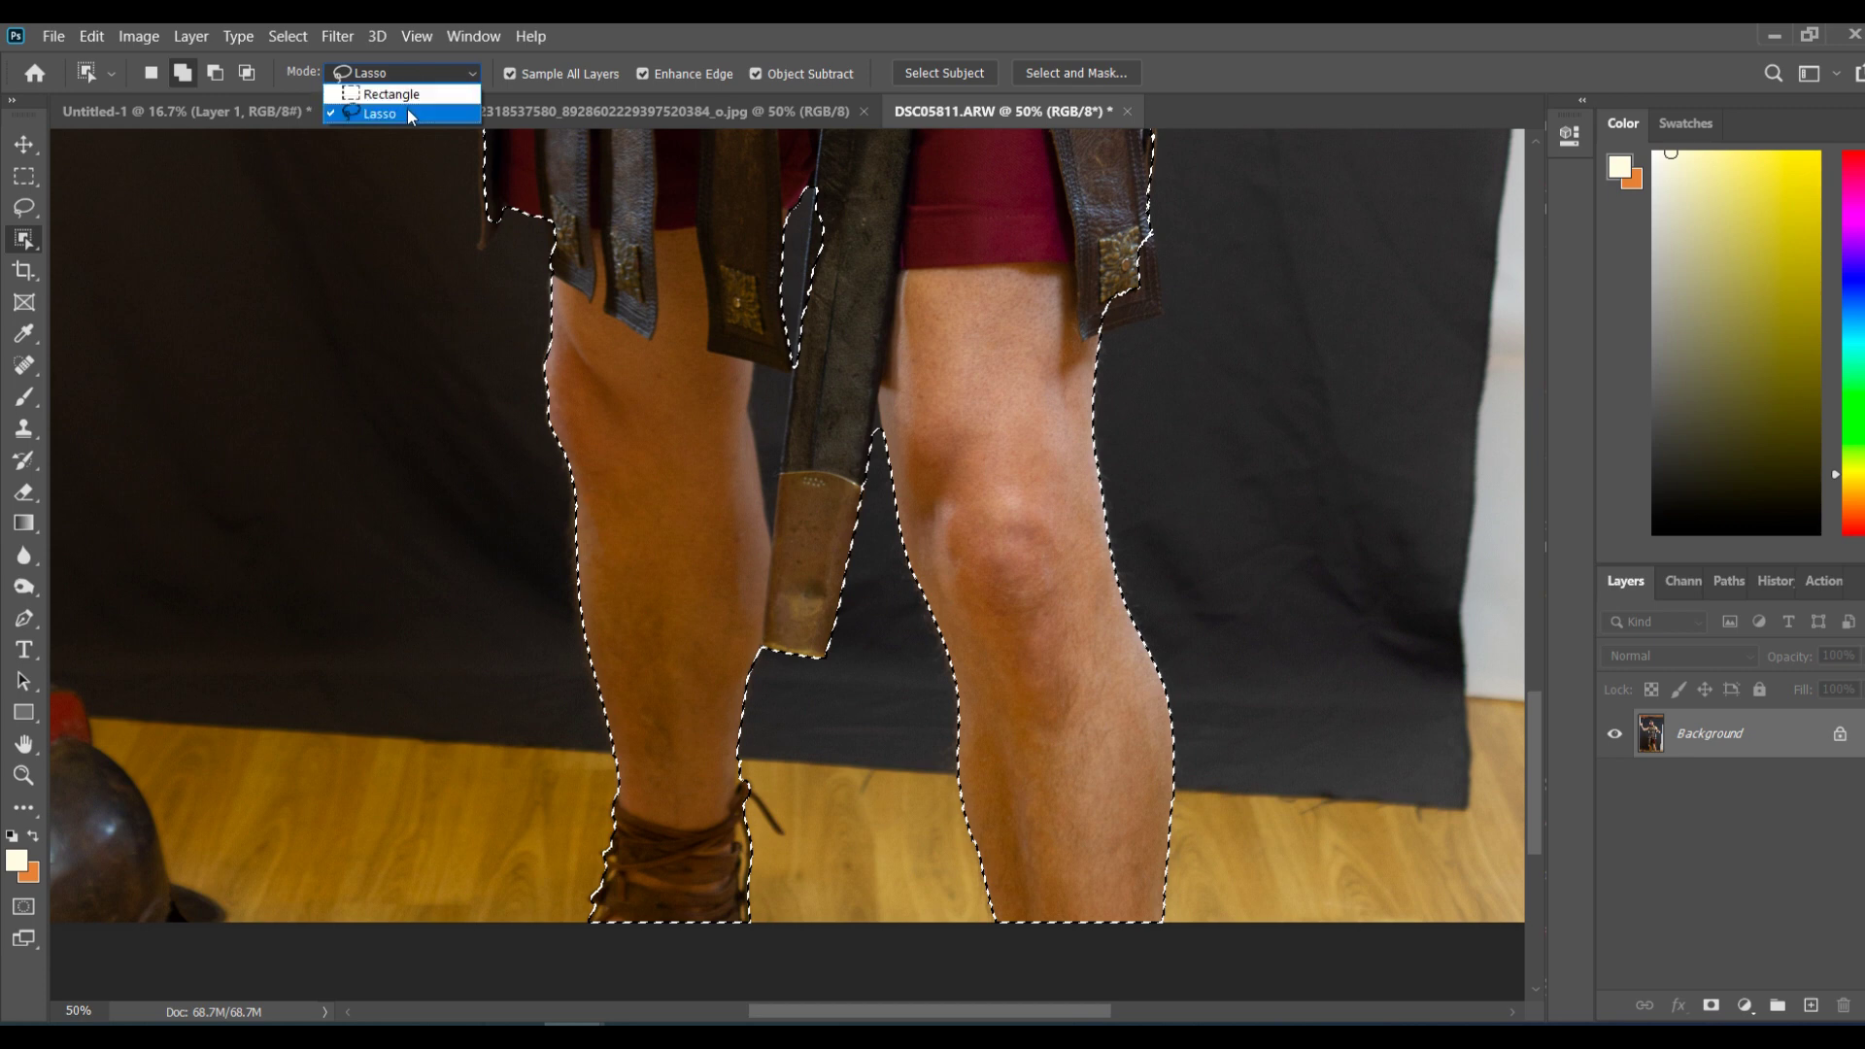
Step: Keep freehand Lasso mode and cycle through the subtract, add and new selection options
click(406, 111)
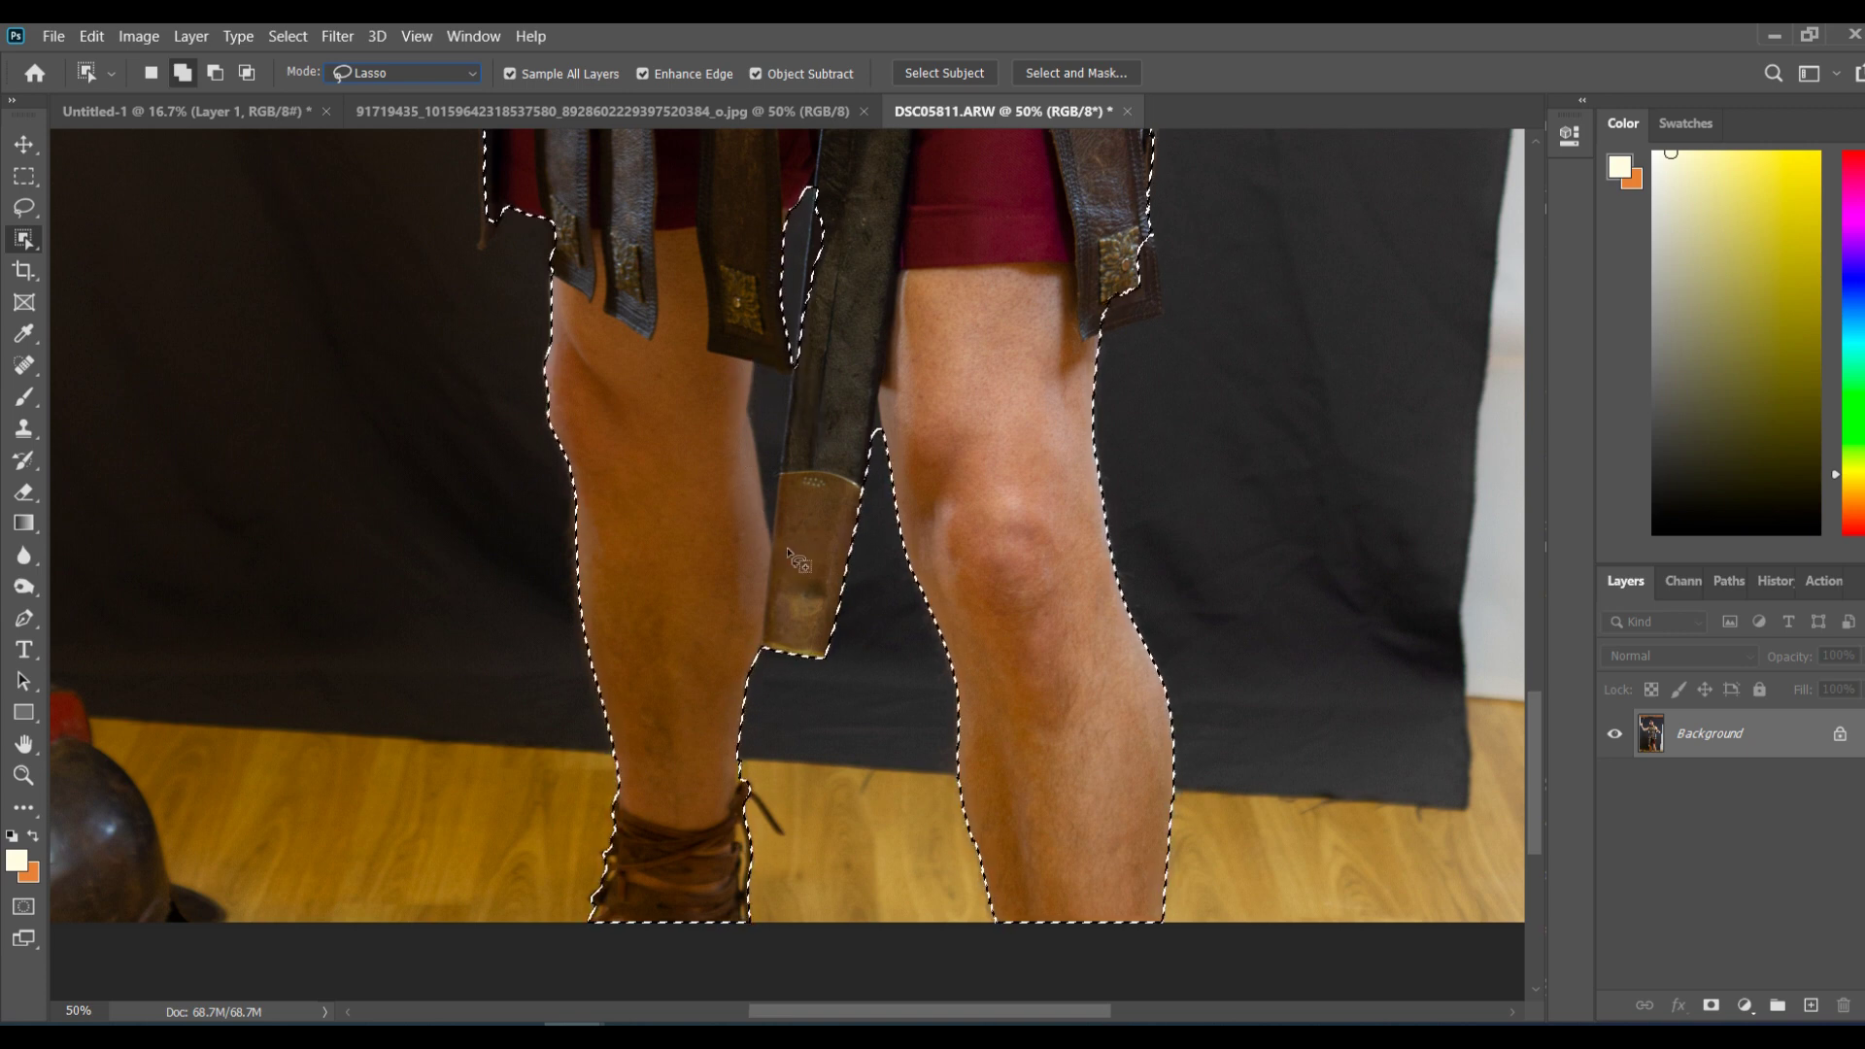
key(alt)
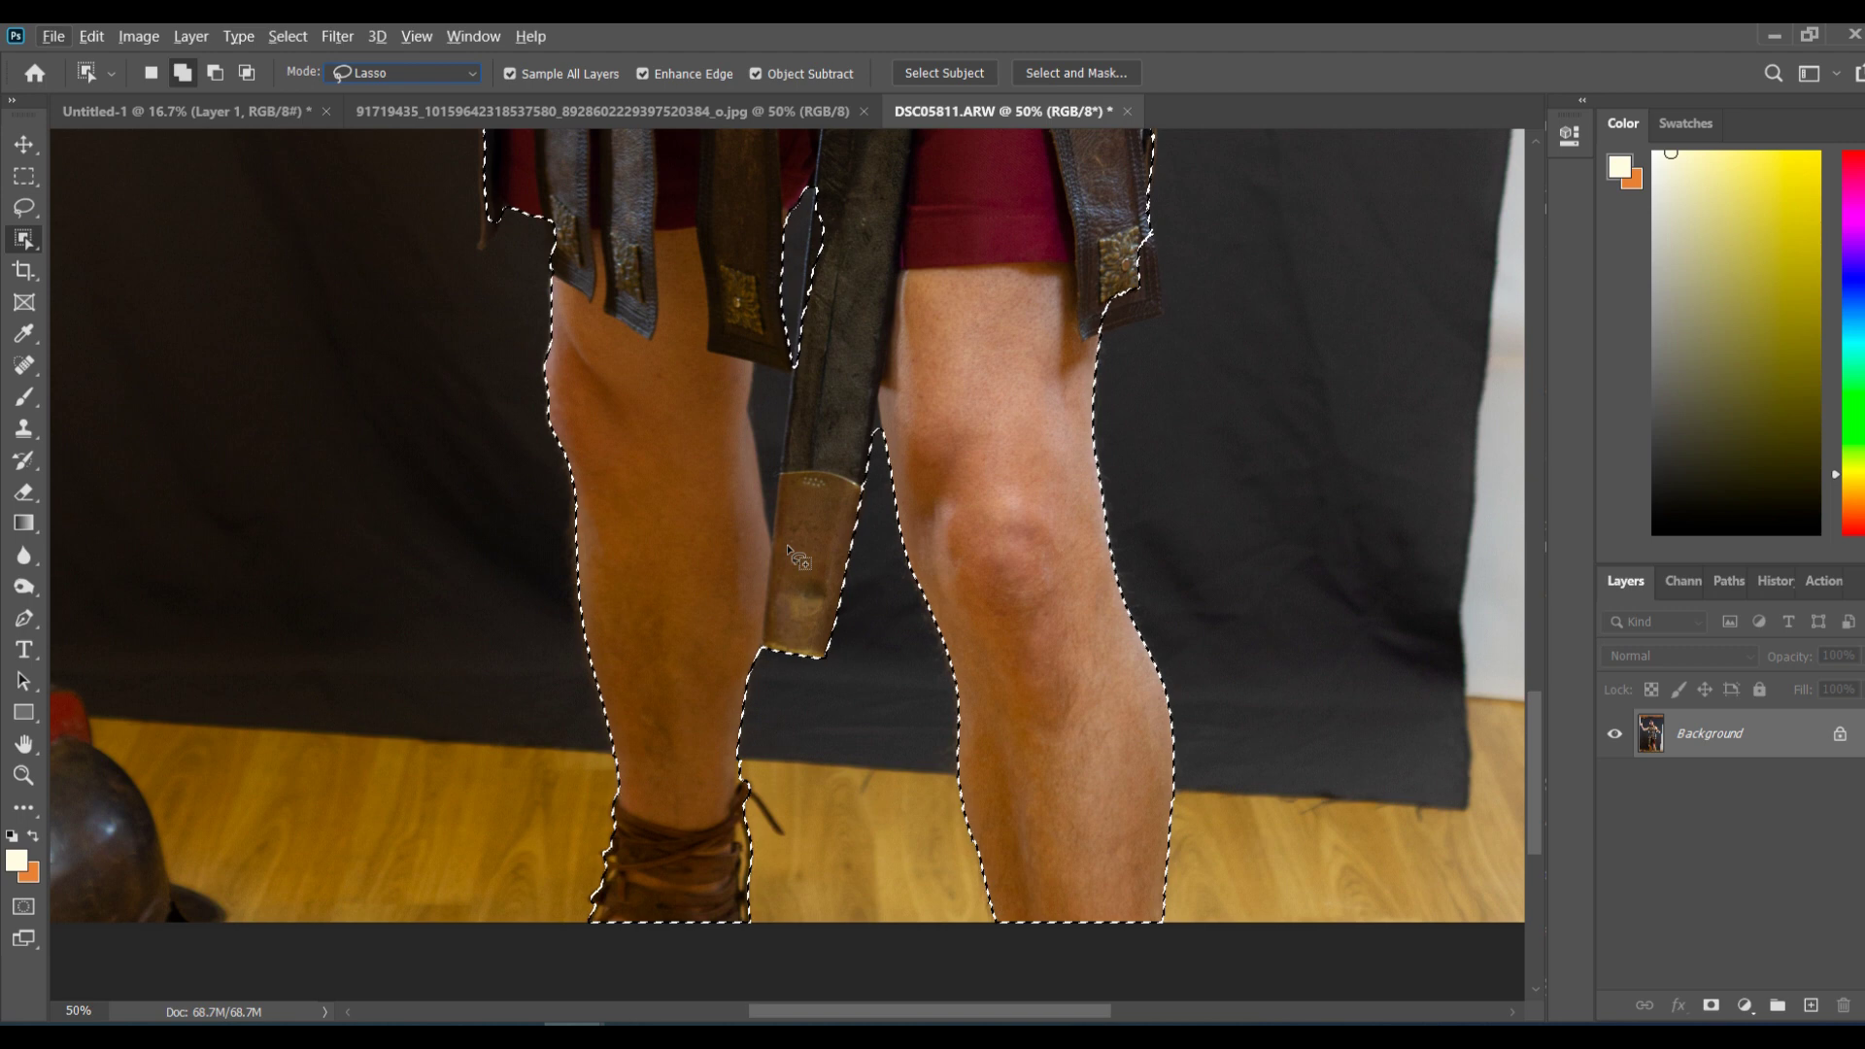
key(alt)
click(214, 74)
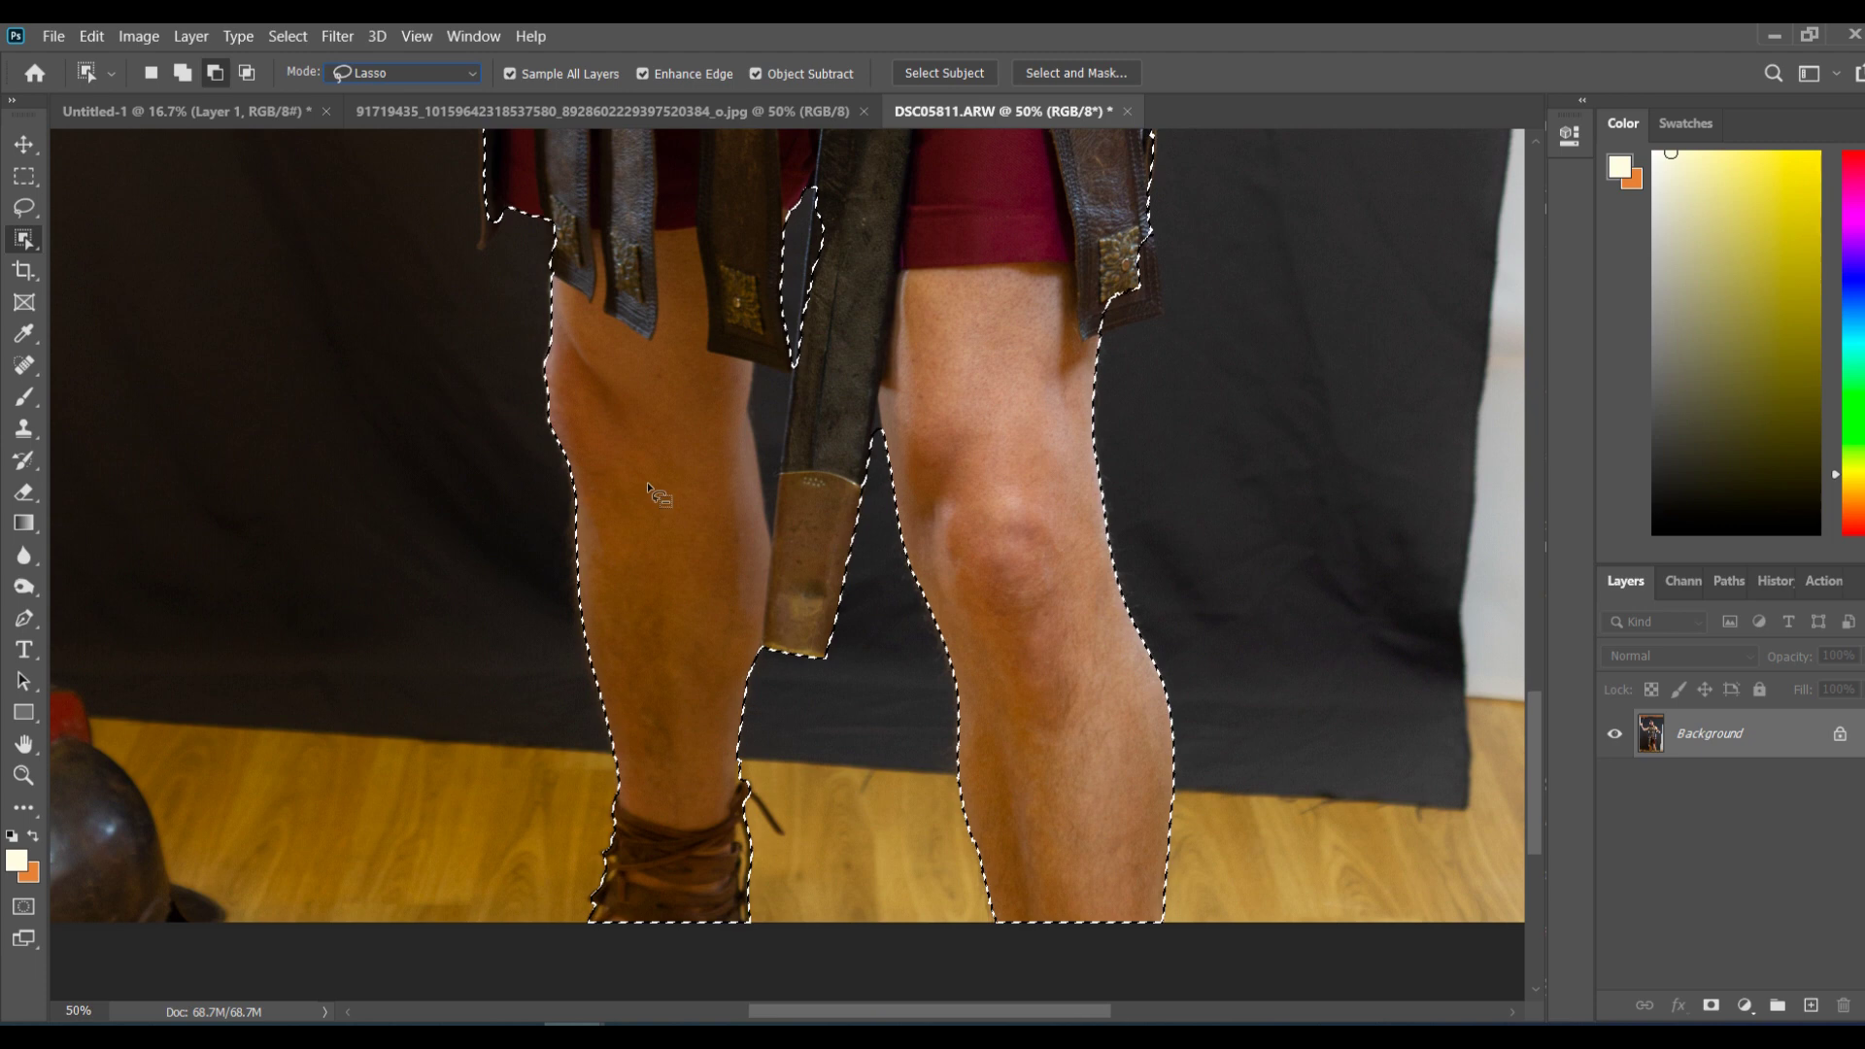
click(180, 74)
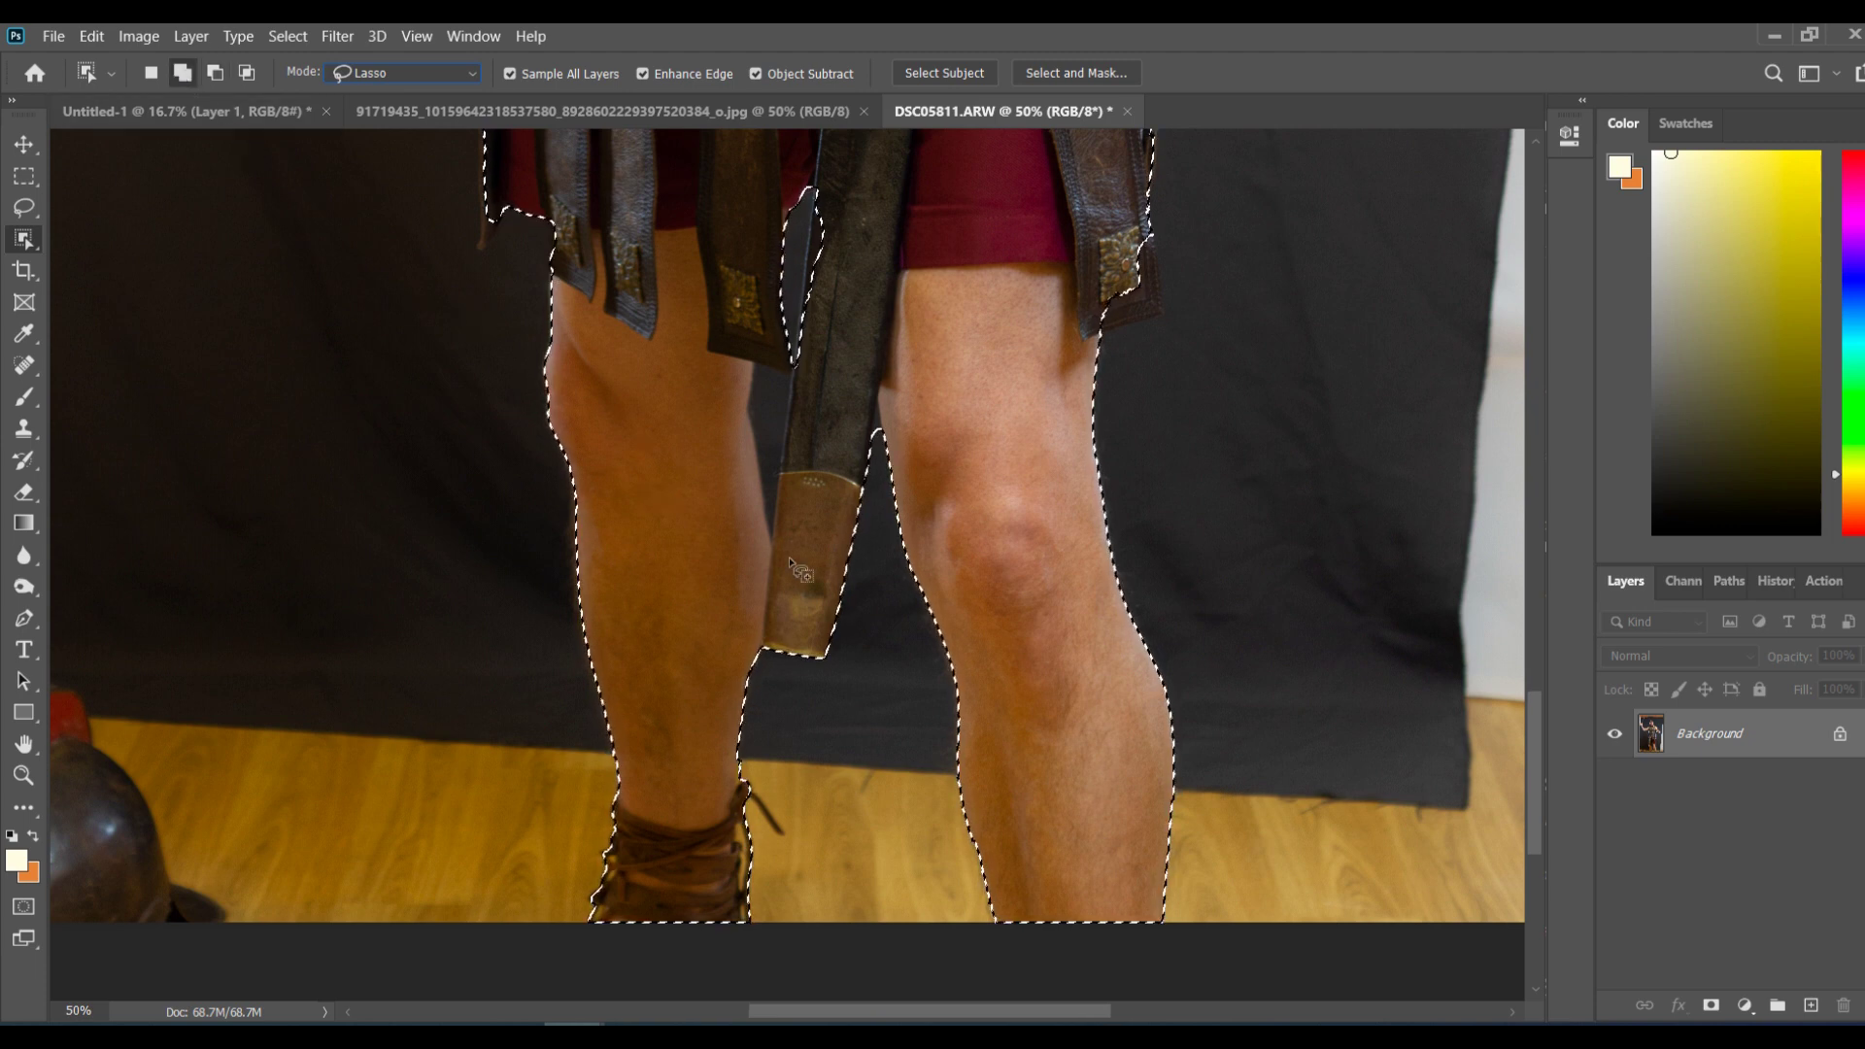
click(153, 74)
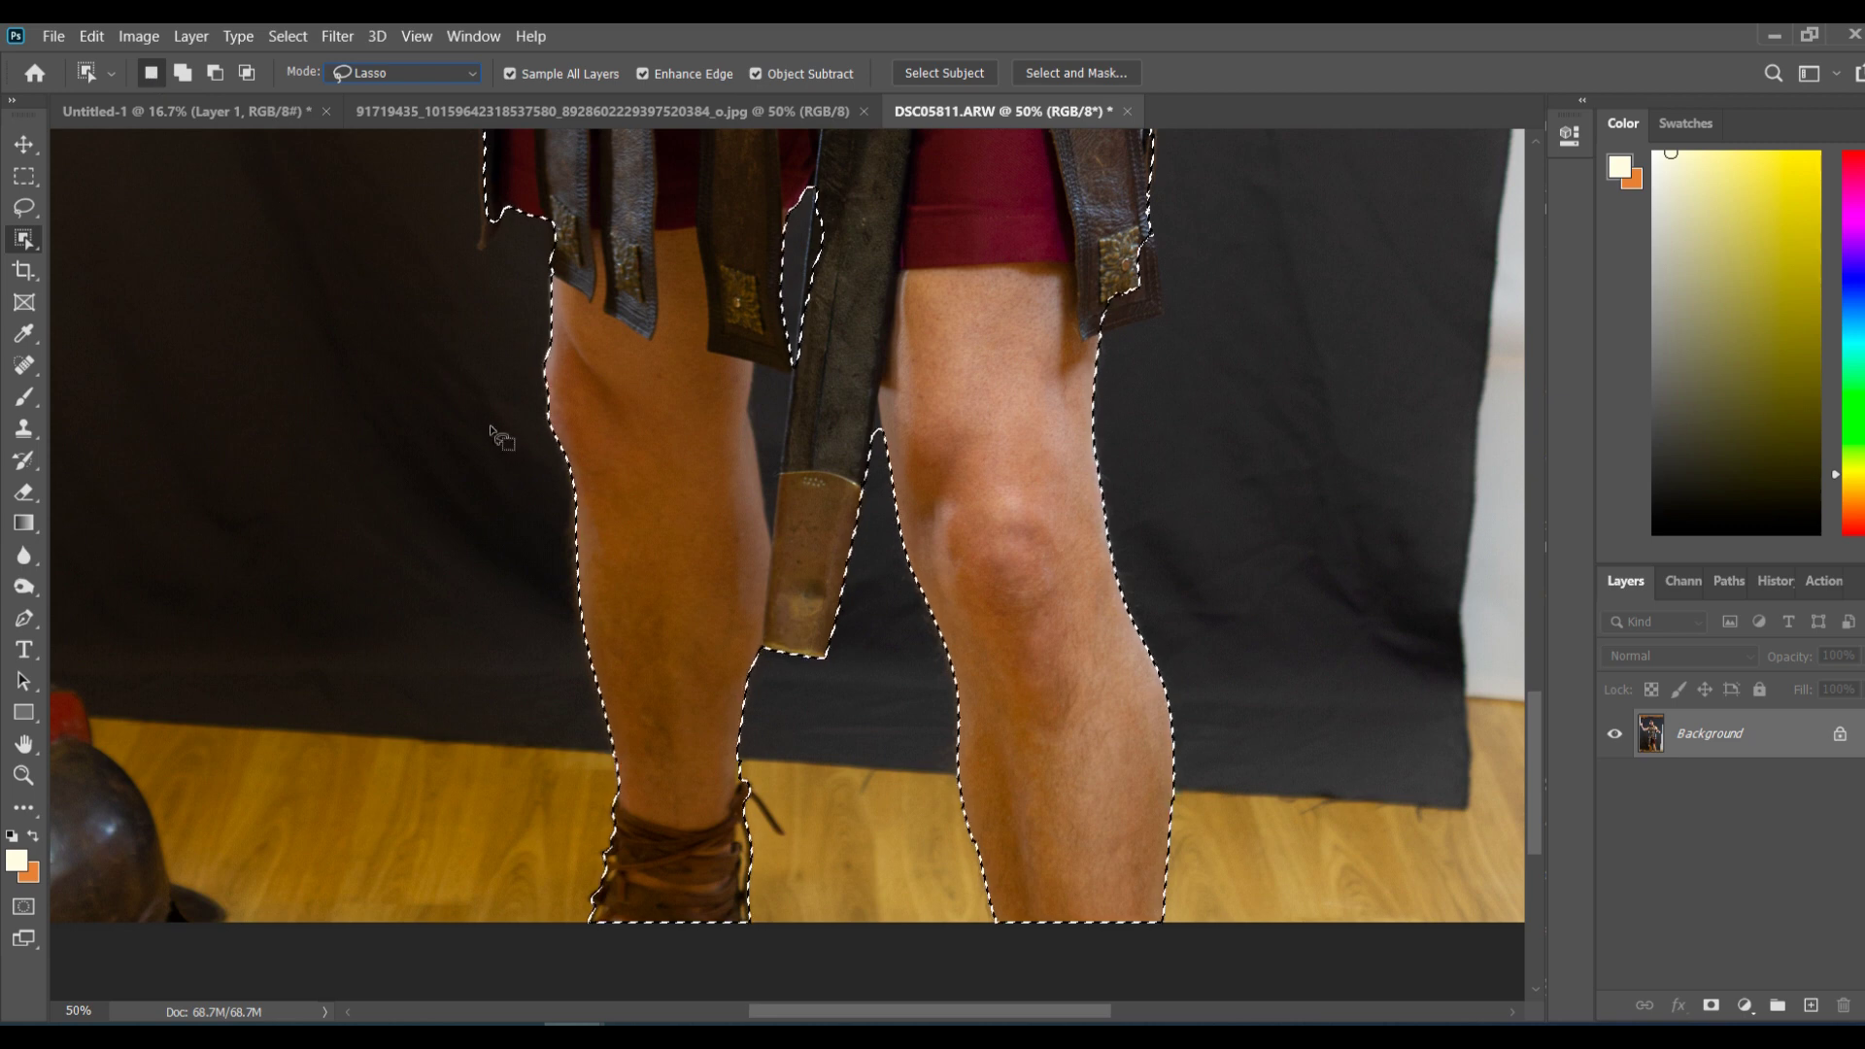
key(alt)
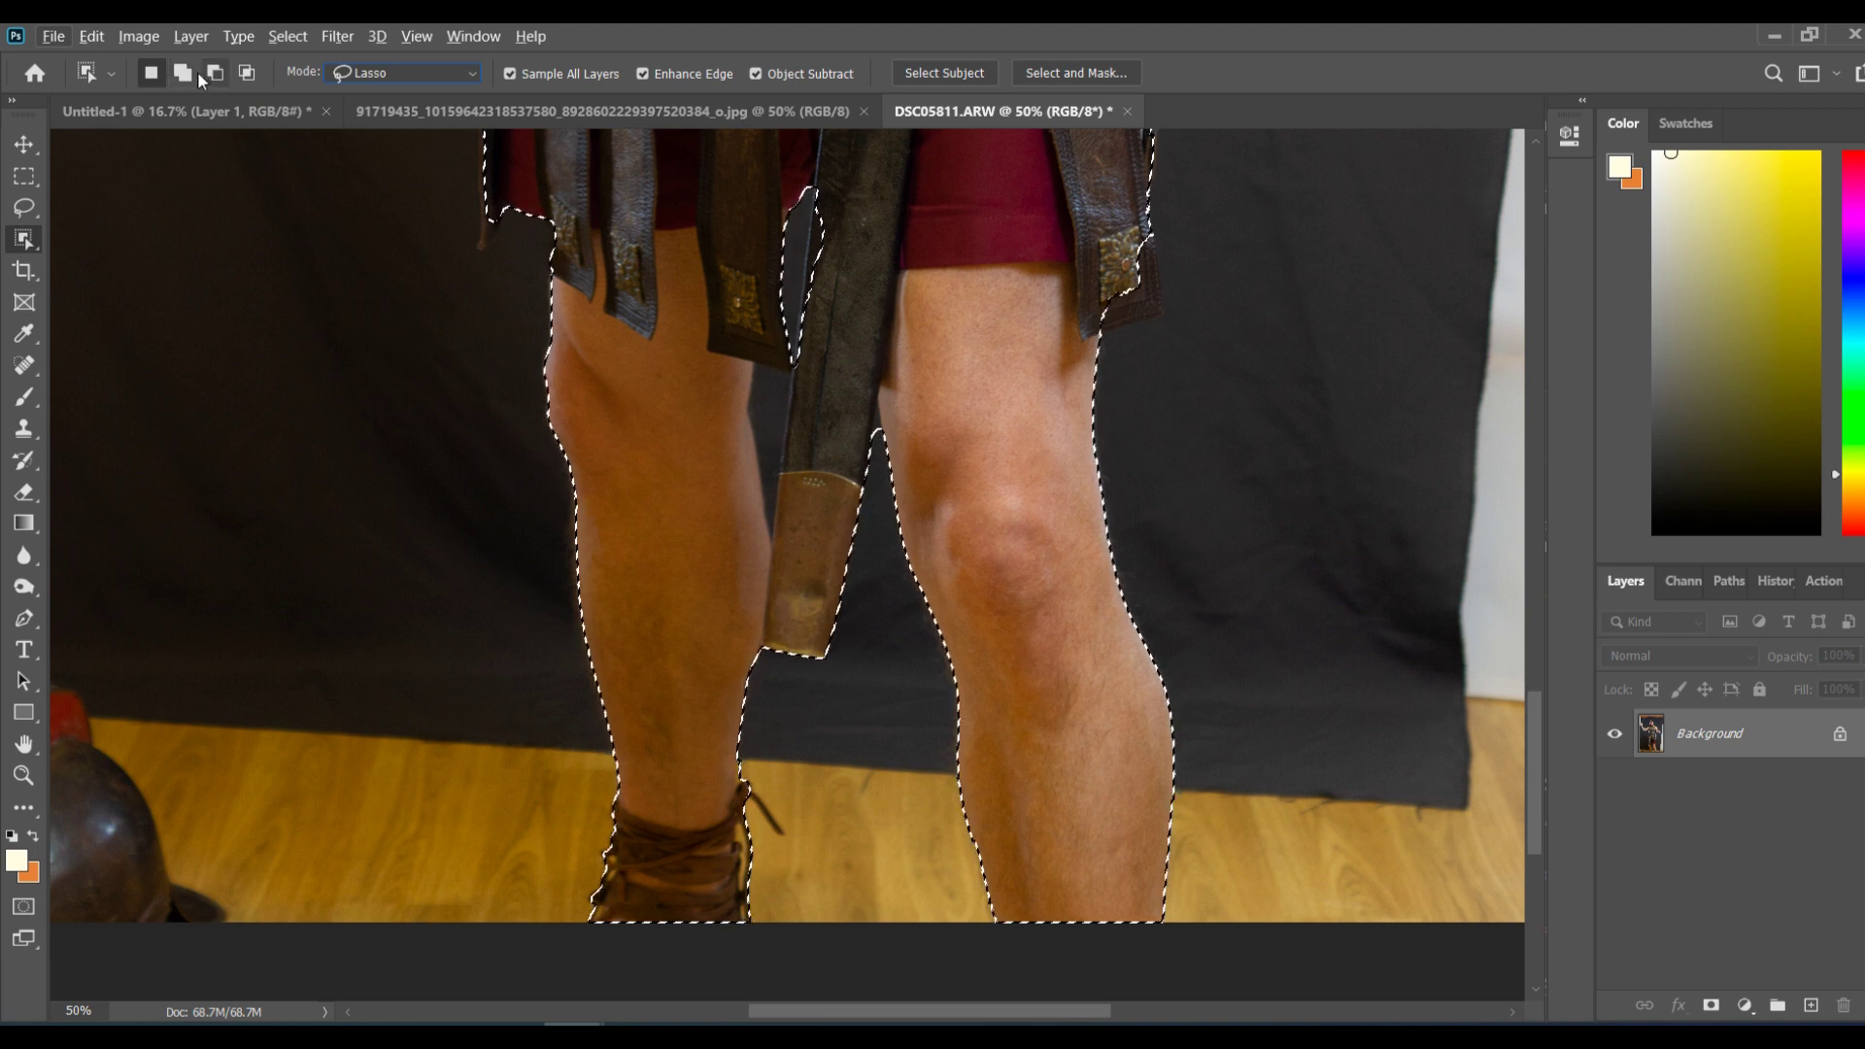
key(alt)
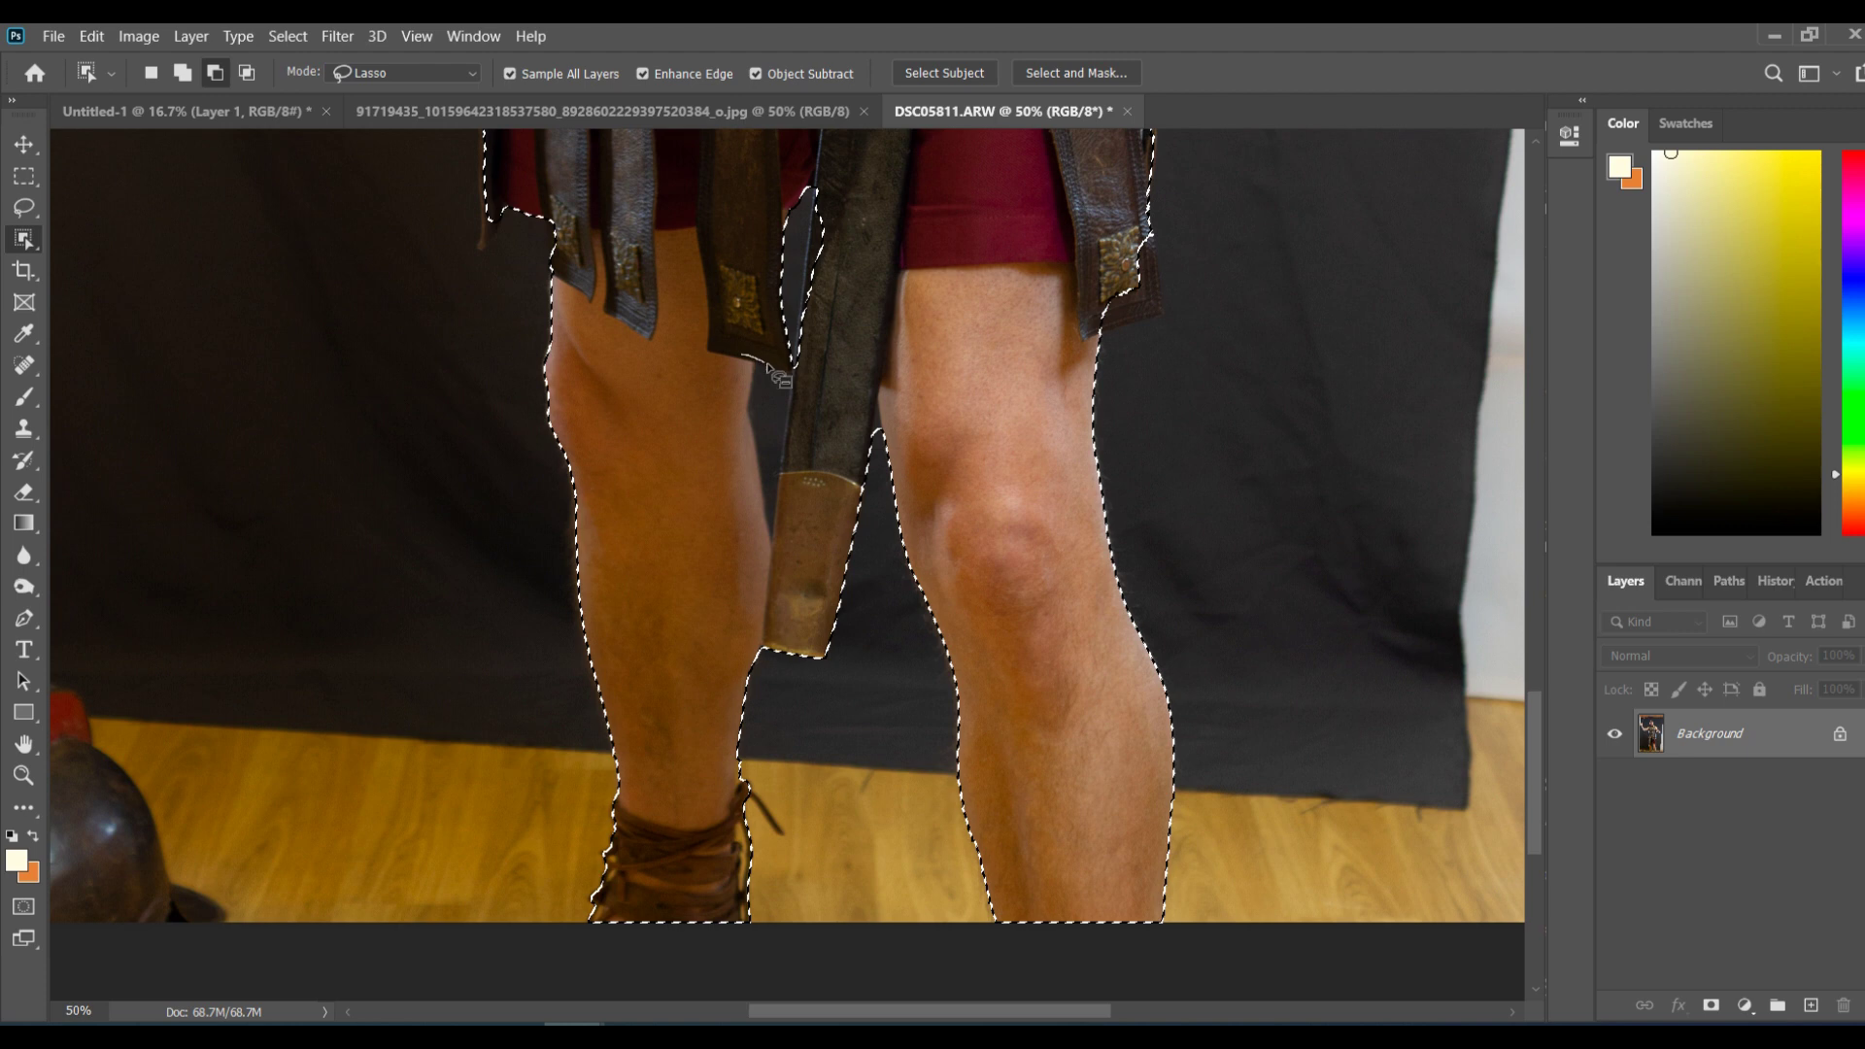
Step: Subtract the scabbard tip from the selection, then add the scabbard's top back in
mouse_move(796, 476)
mouse_down()
mouse_move(784, 552)
mouse_move(739, 507)
mouse_move(748, 374)
mouse_up()
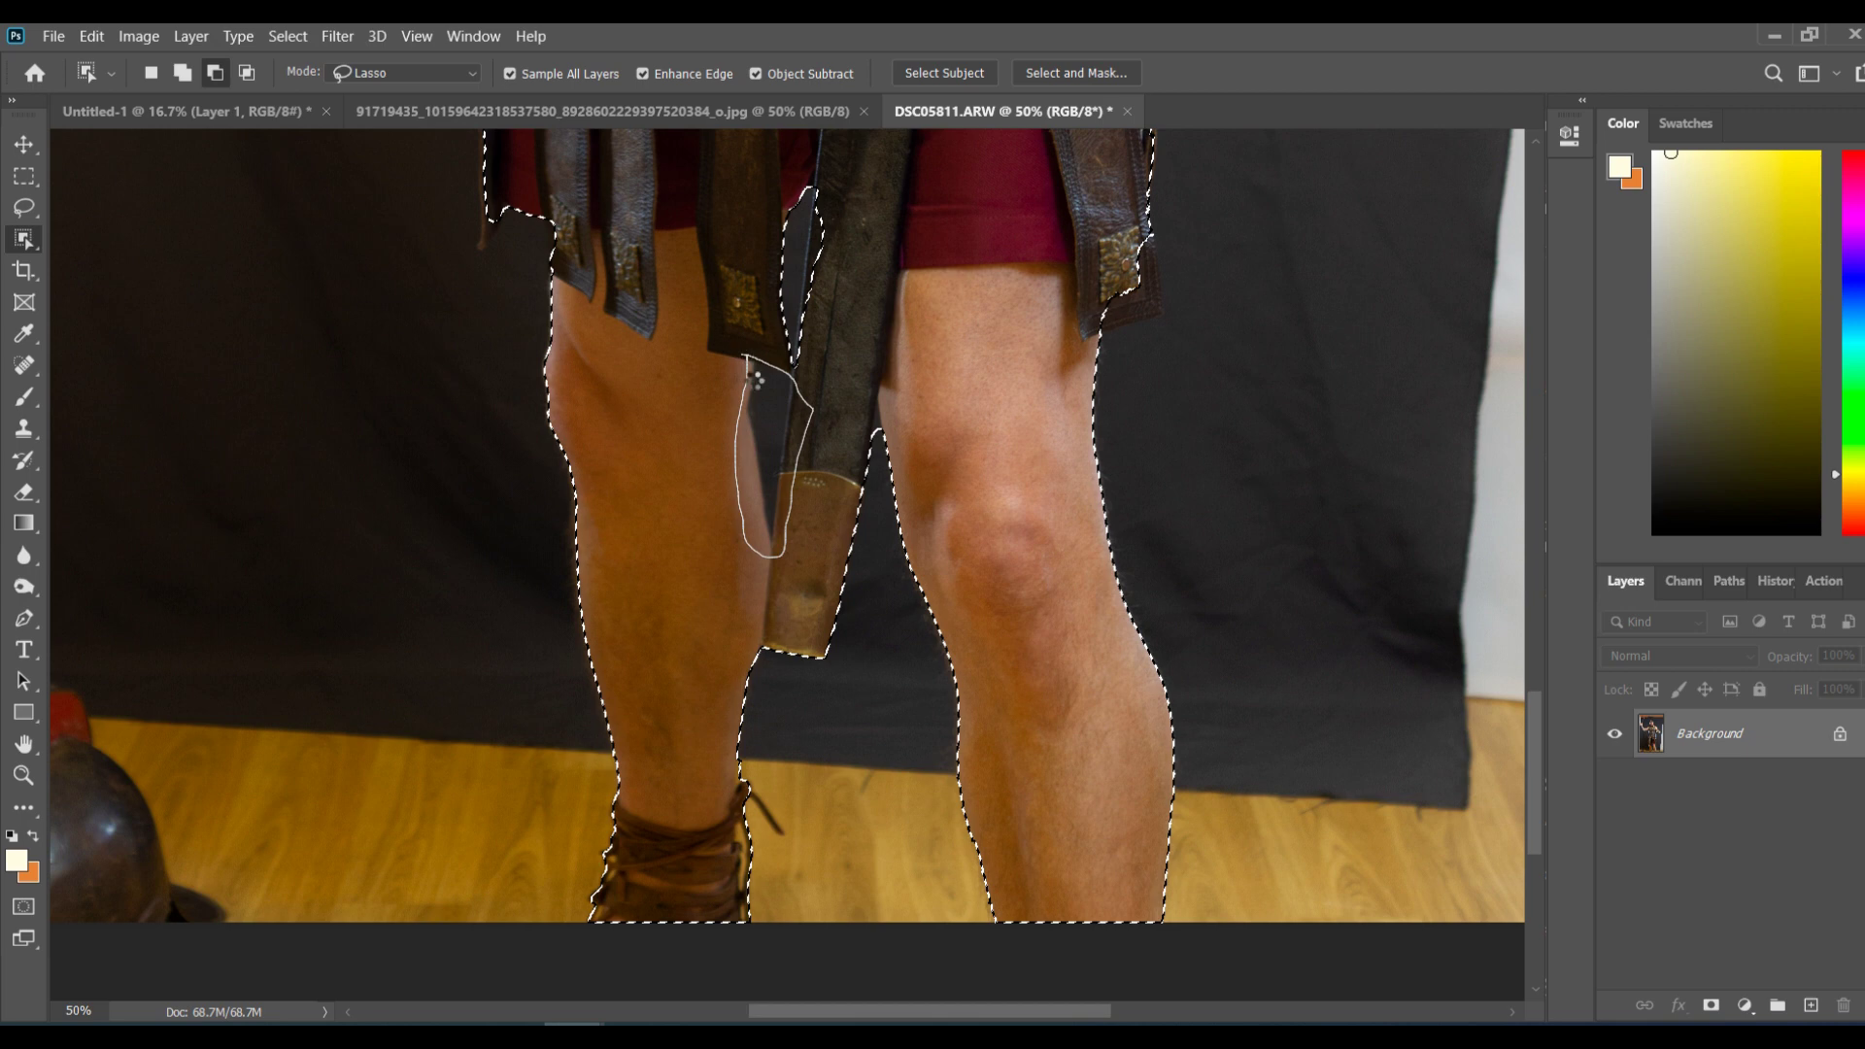
drag(738, 415, 740, 408)
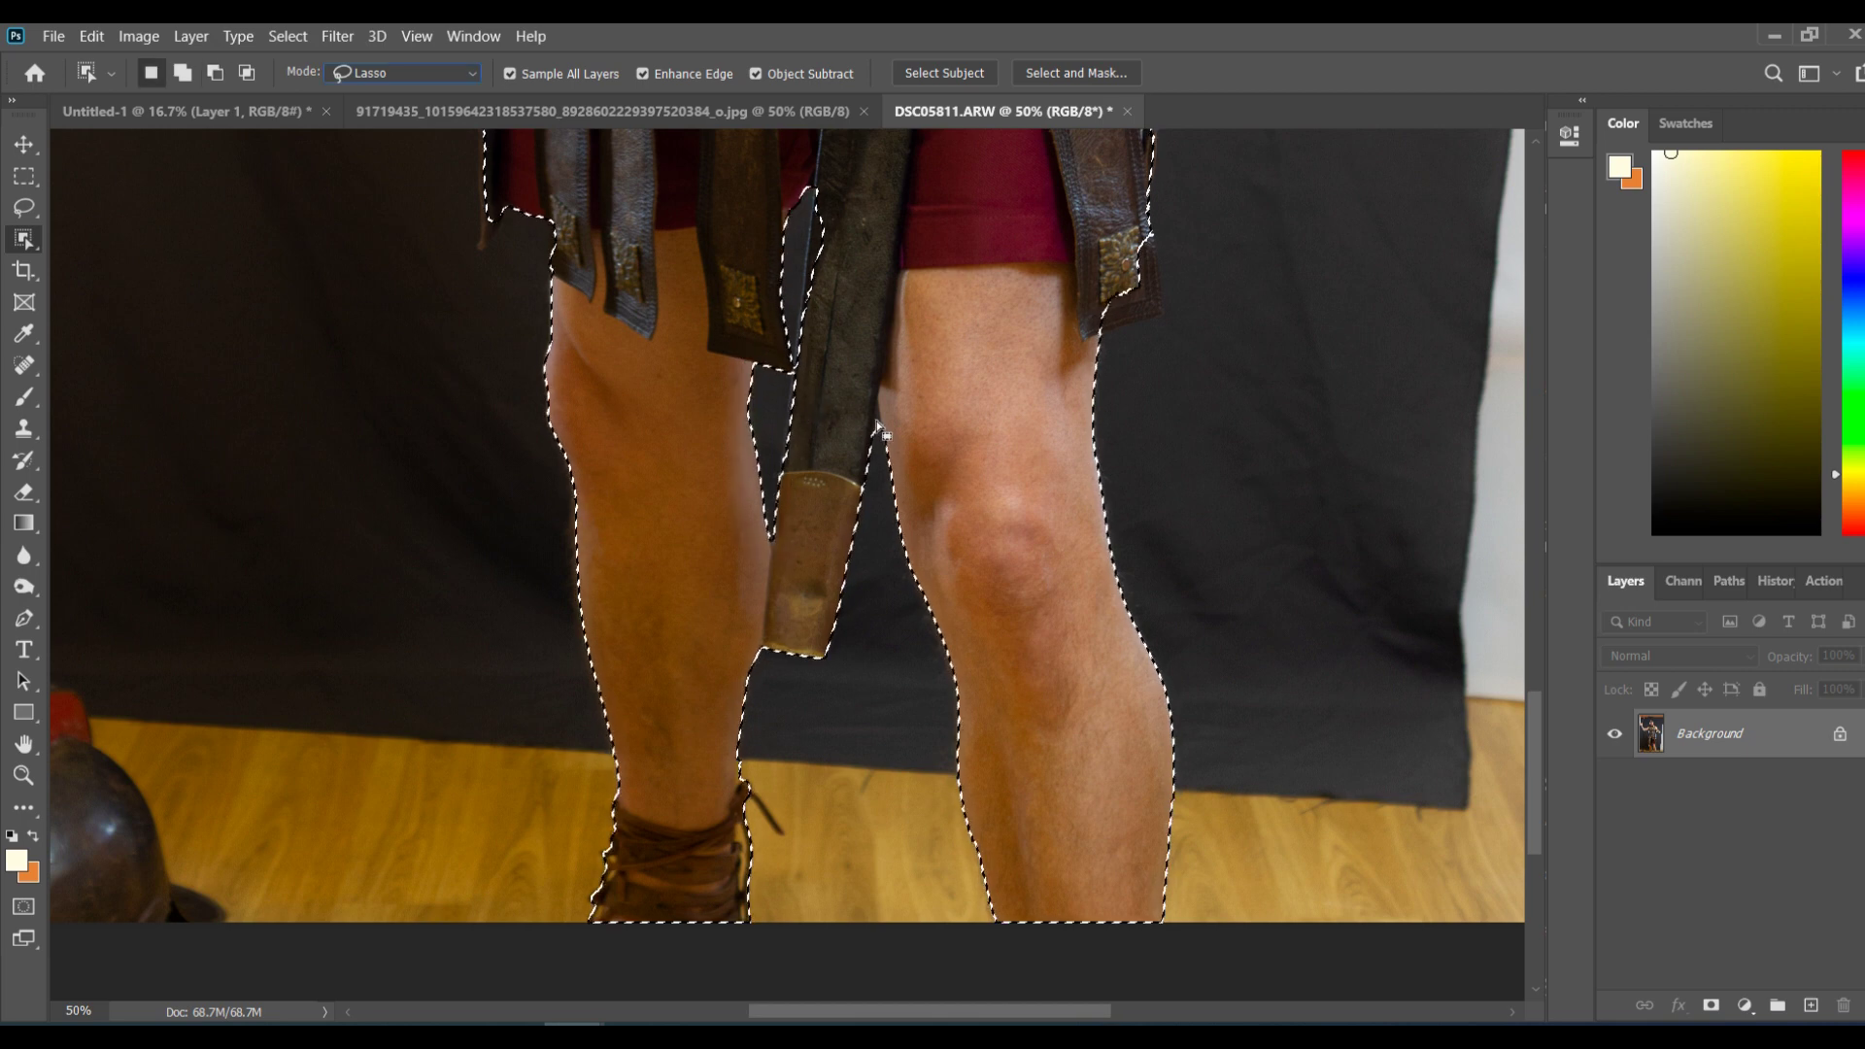
drag(828, 207, 830, 207)
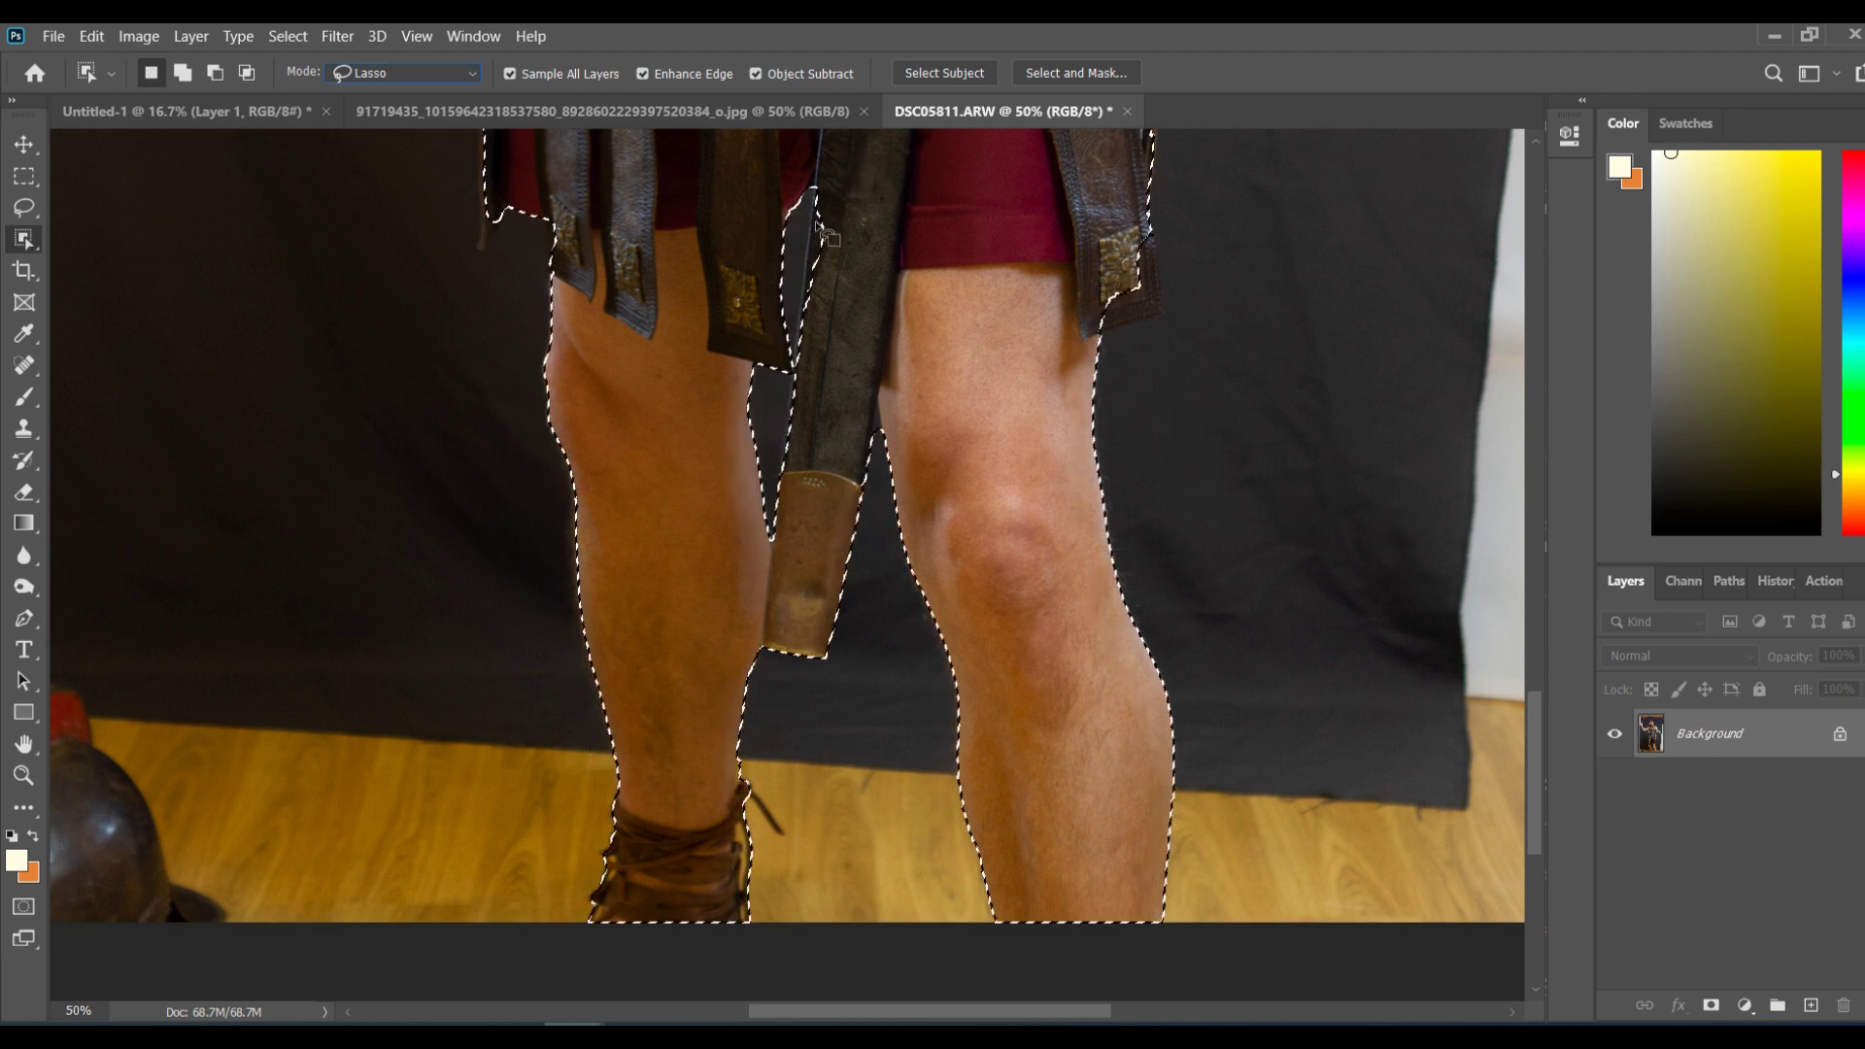
click(182, 72)
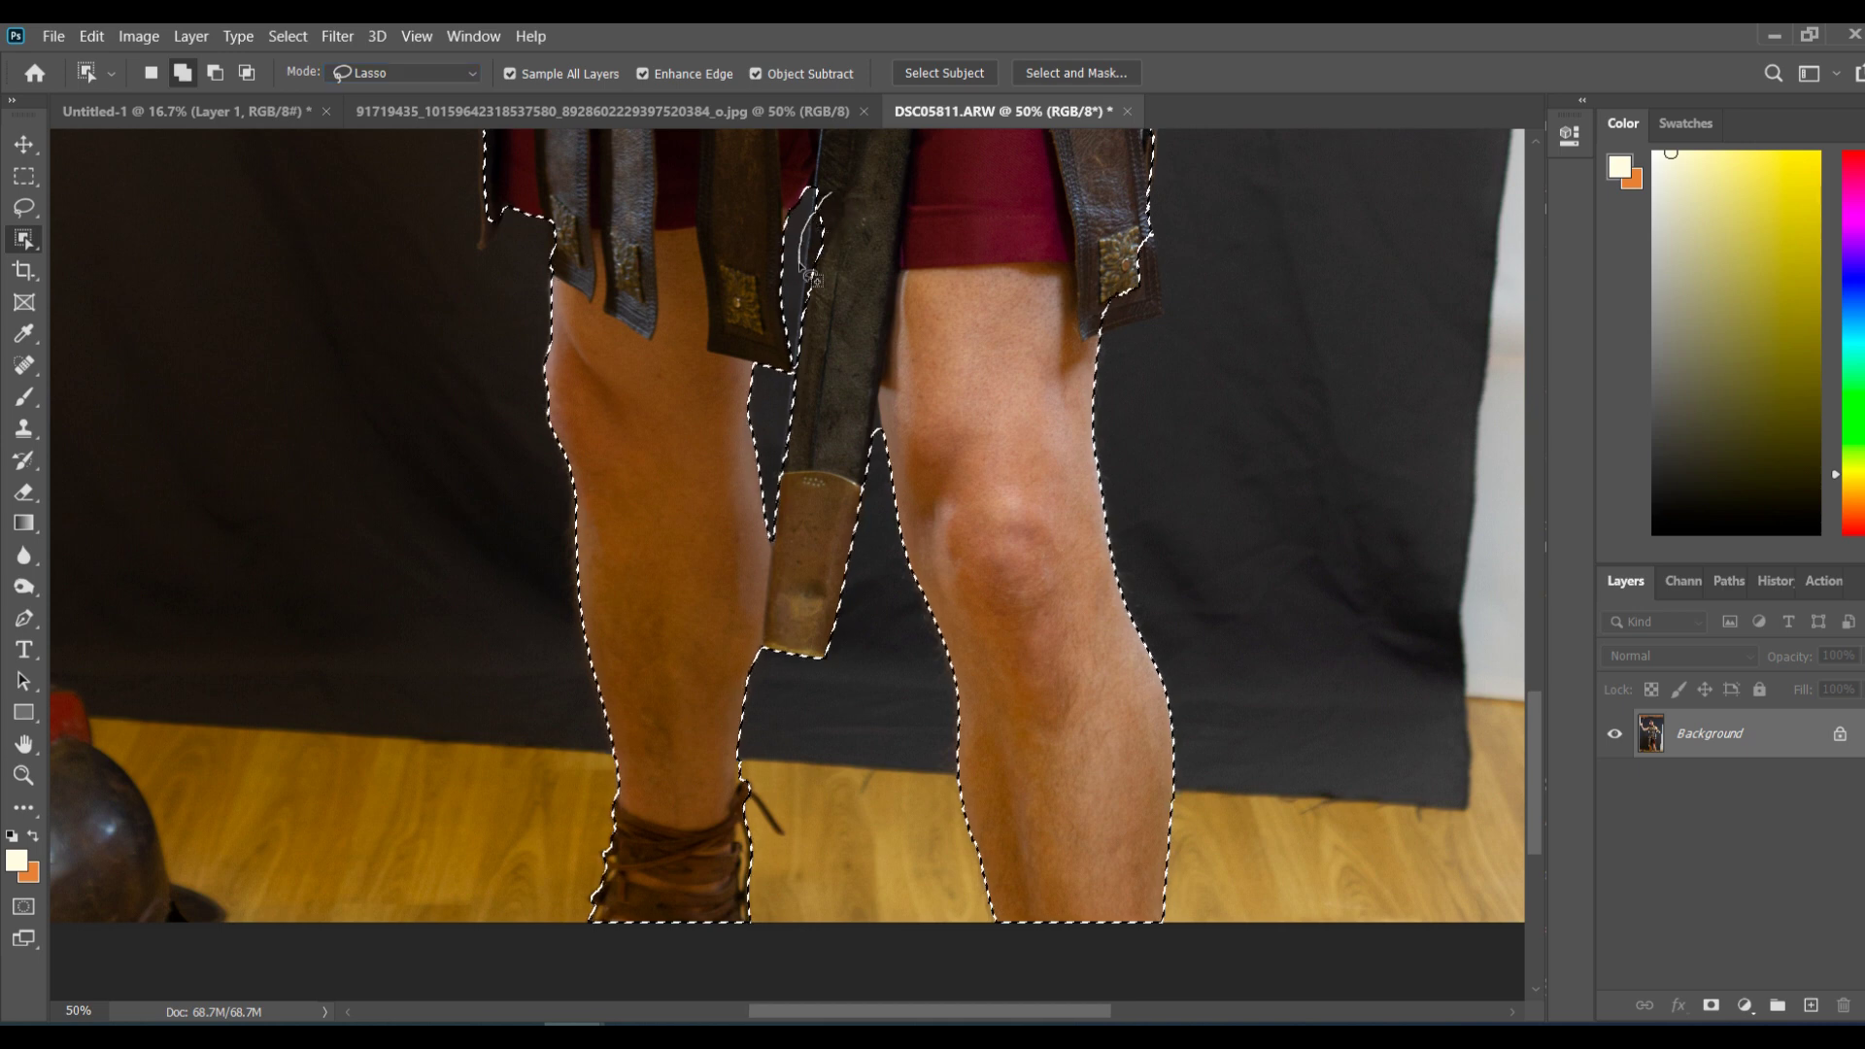
drag(835, 210, 836, 210)
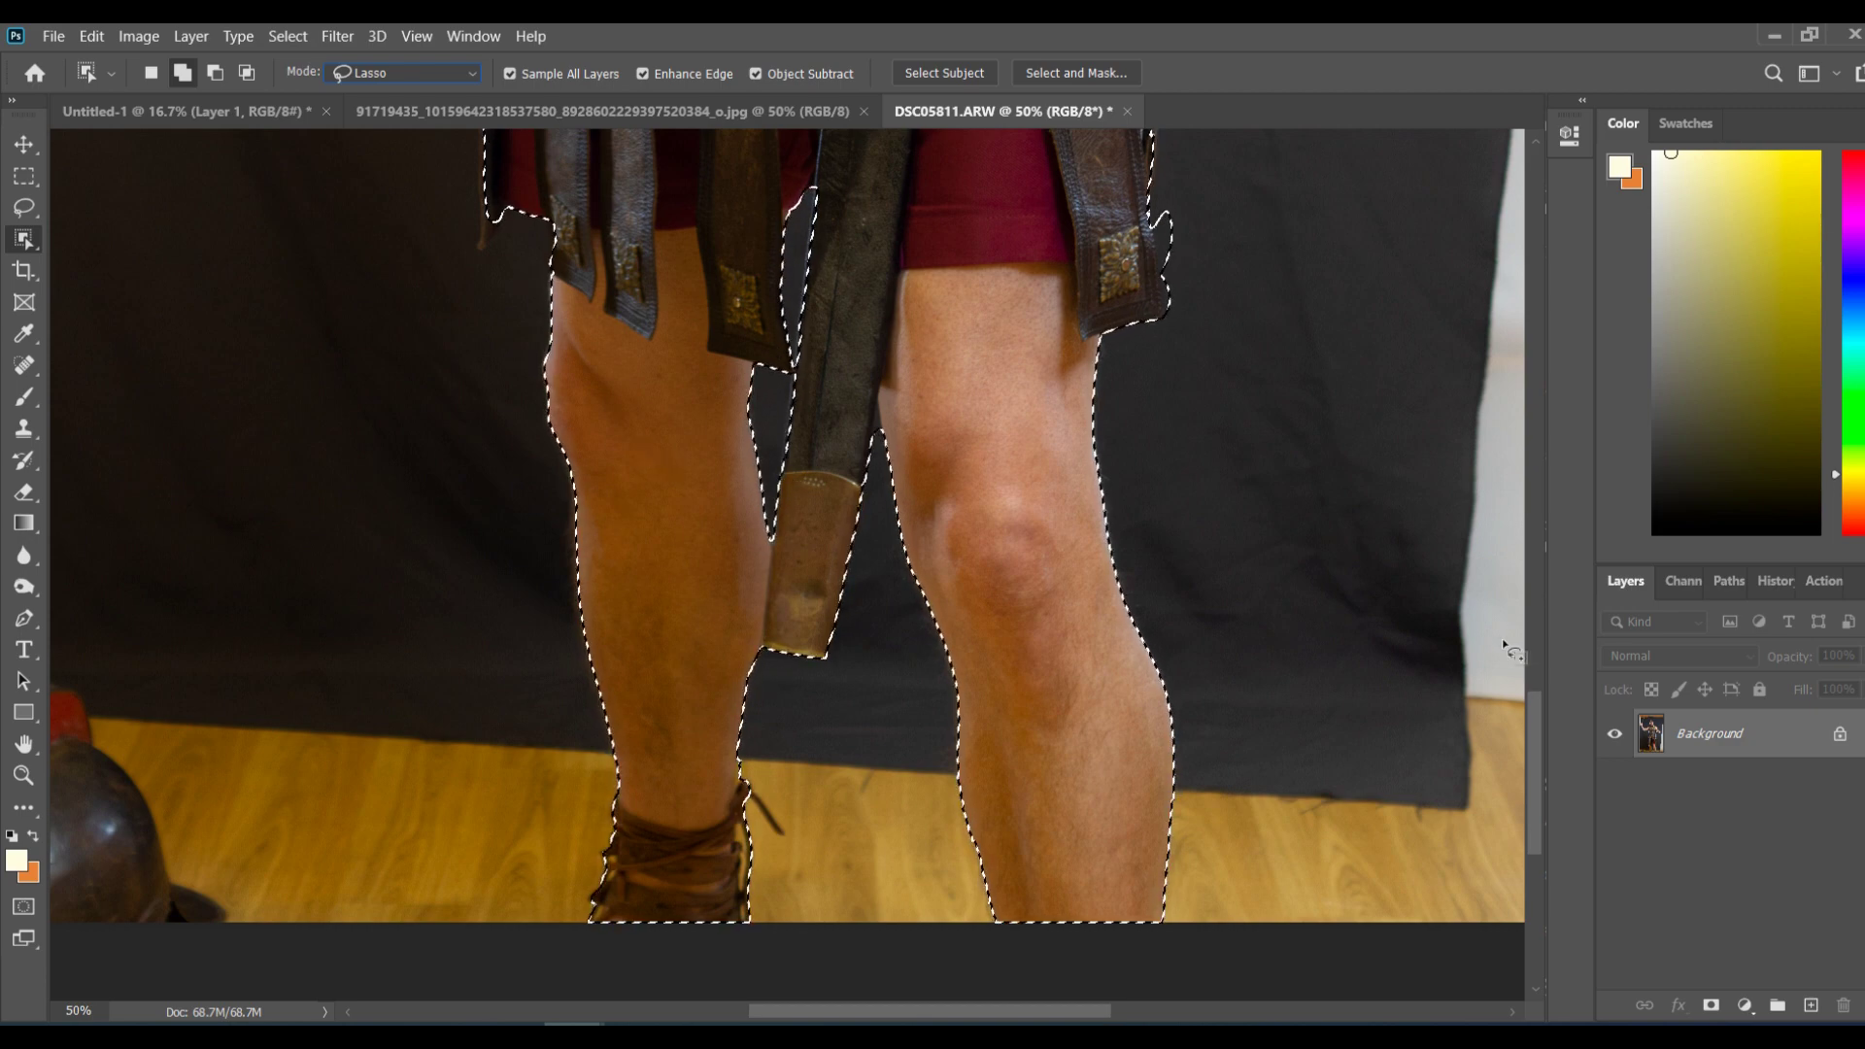
scroll(1535, 695, up, 4)
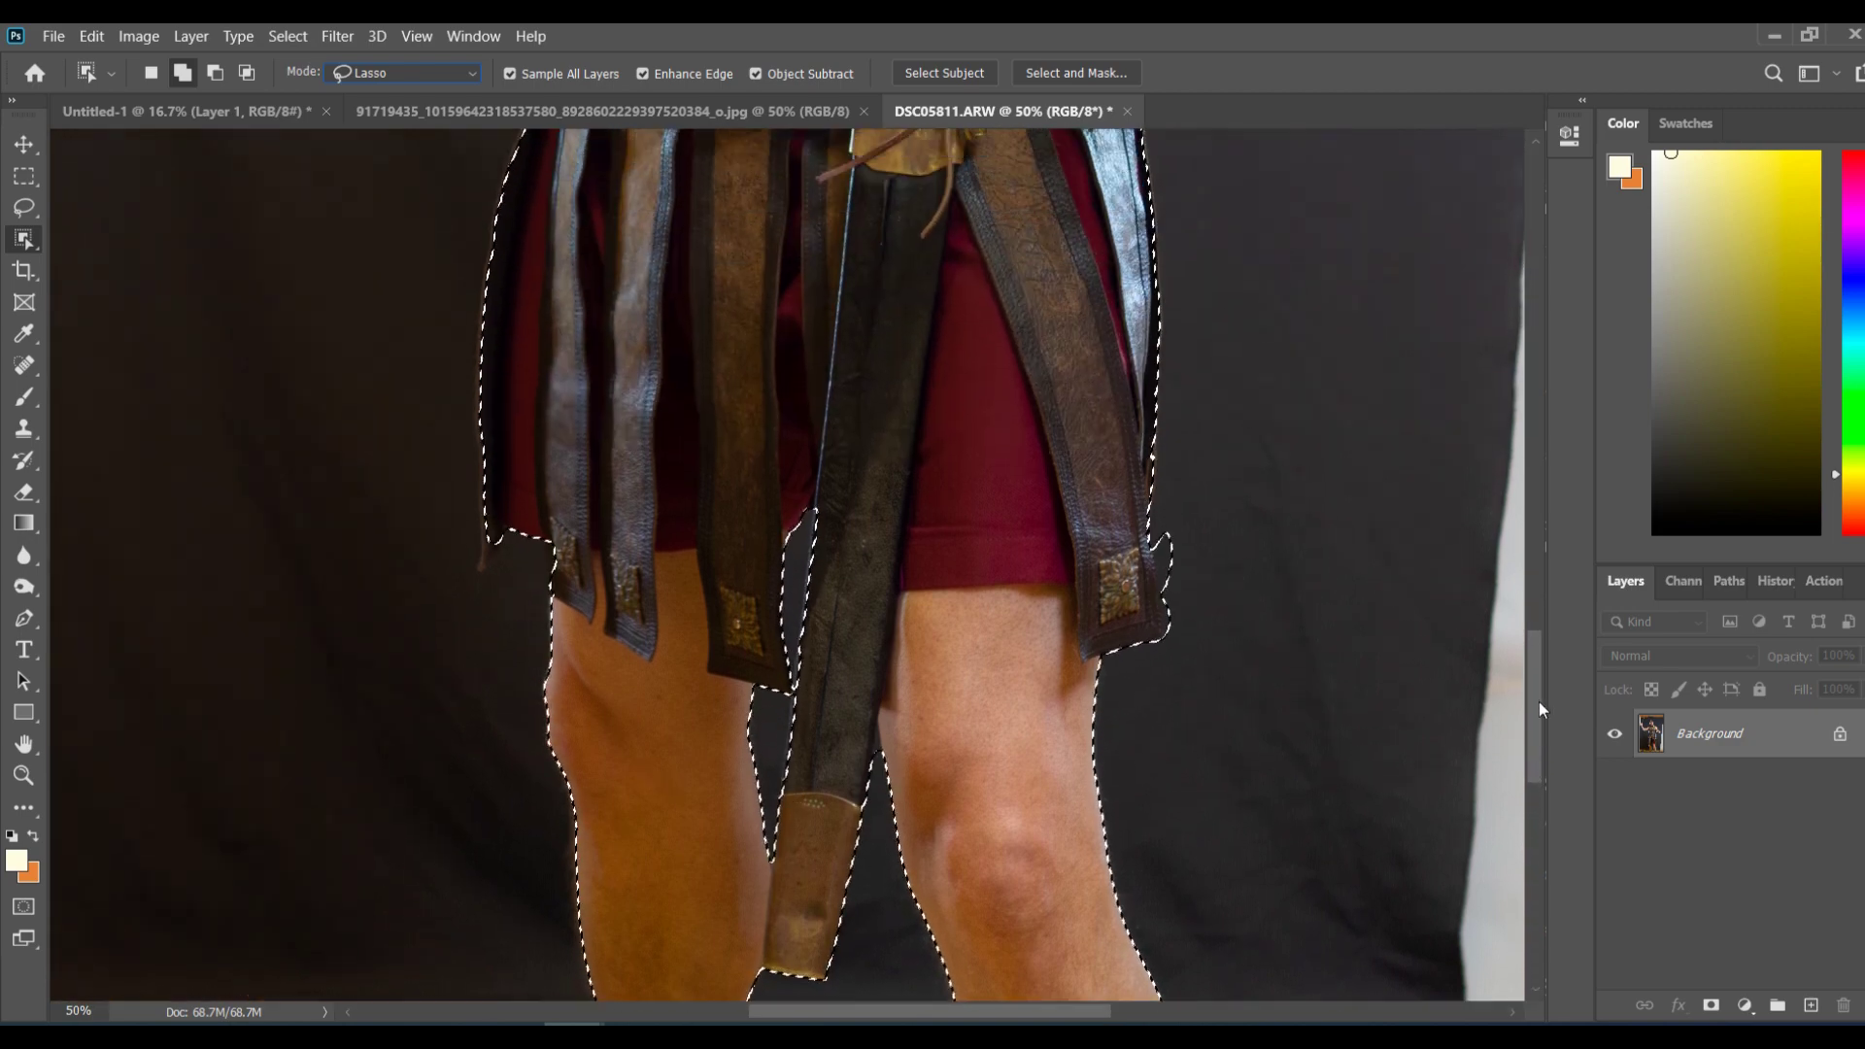
Step: Refine the selection edge along the breastplate and waist on the figure's right and left sides
scroll(1540, 709, up, 7)
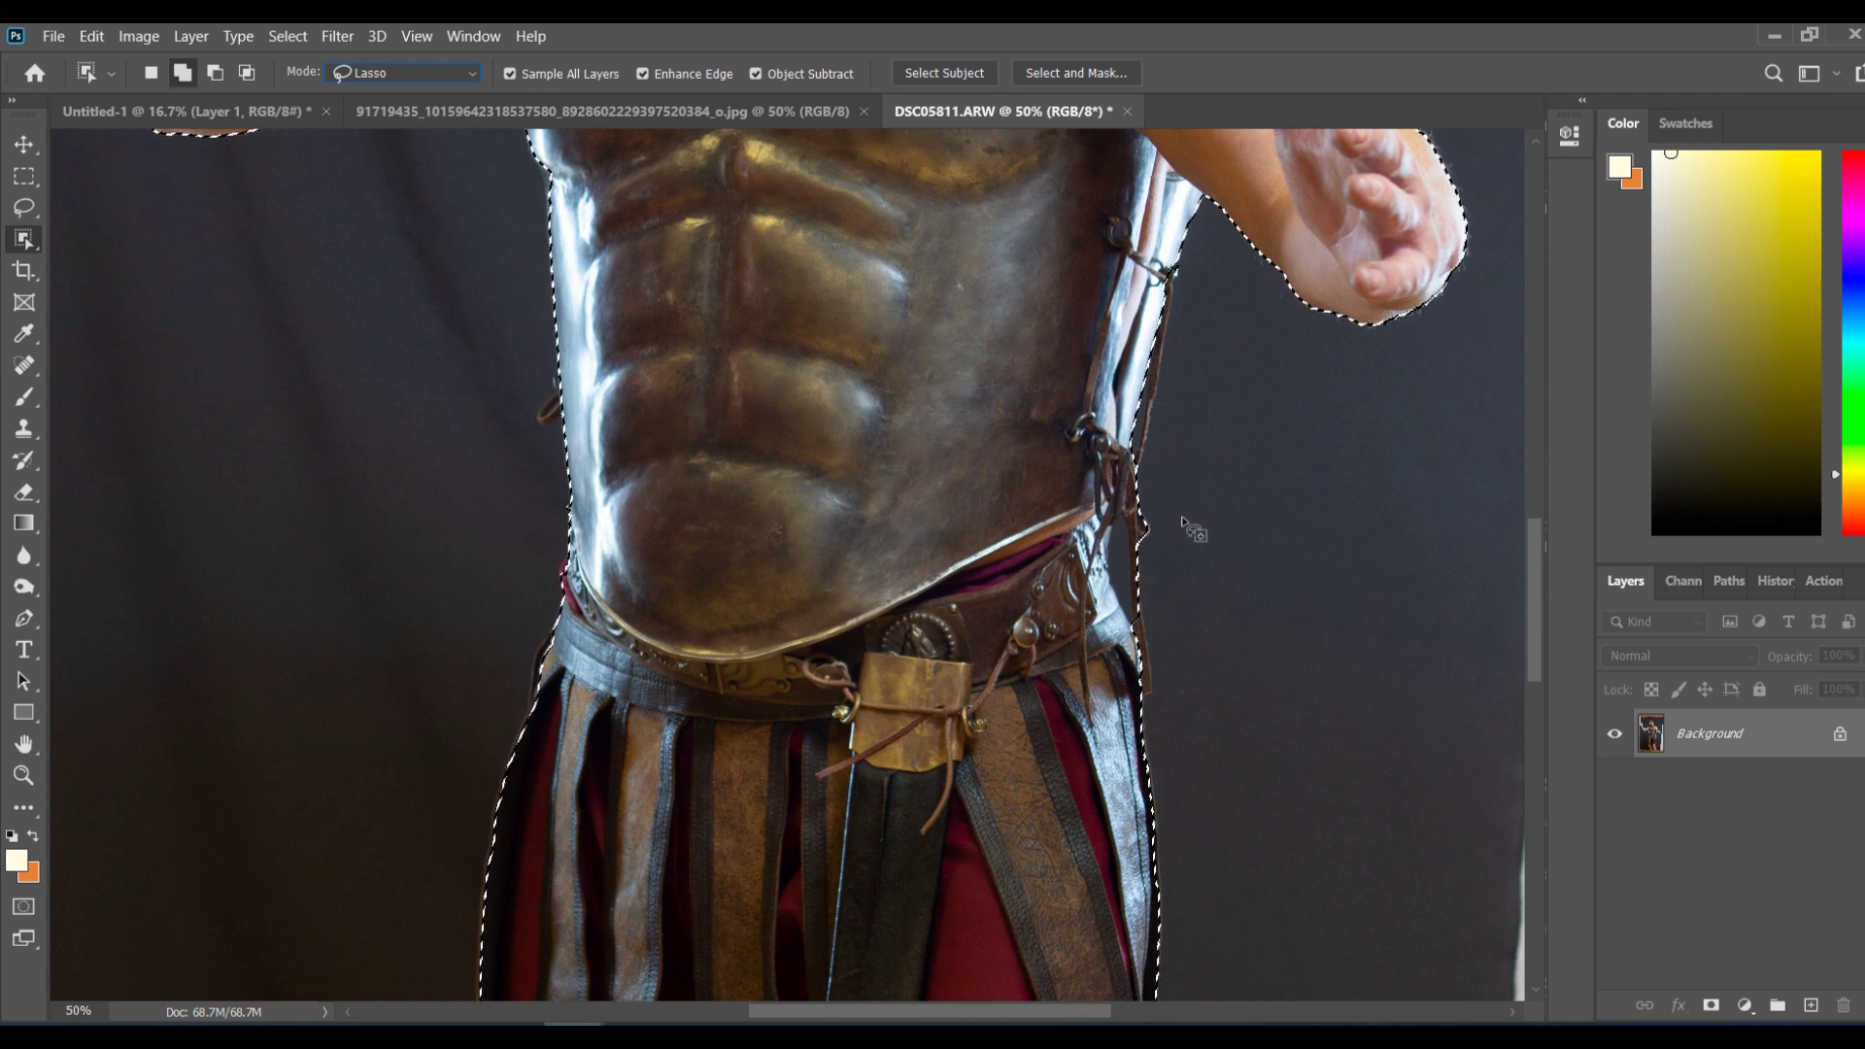
mouse_move(1131, 597)
mouse_down()
mouse_move(1156, 704)
mouse_move(1134, 708)
mouse_move(1115, 643)
mouse_up()
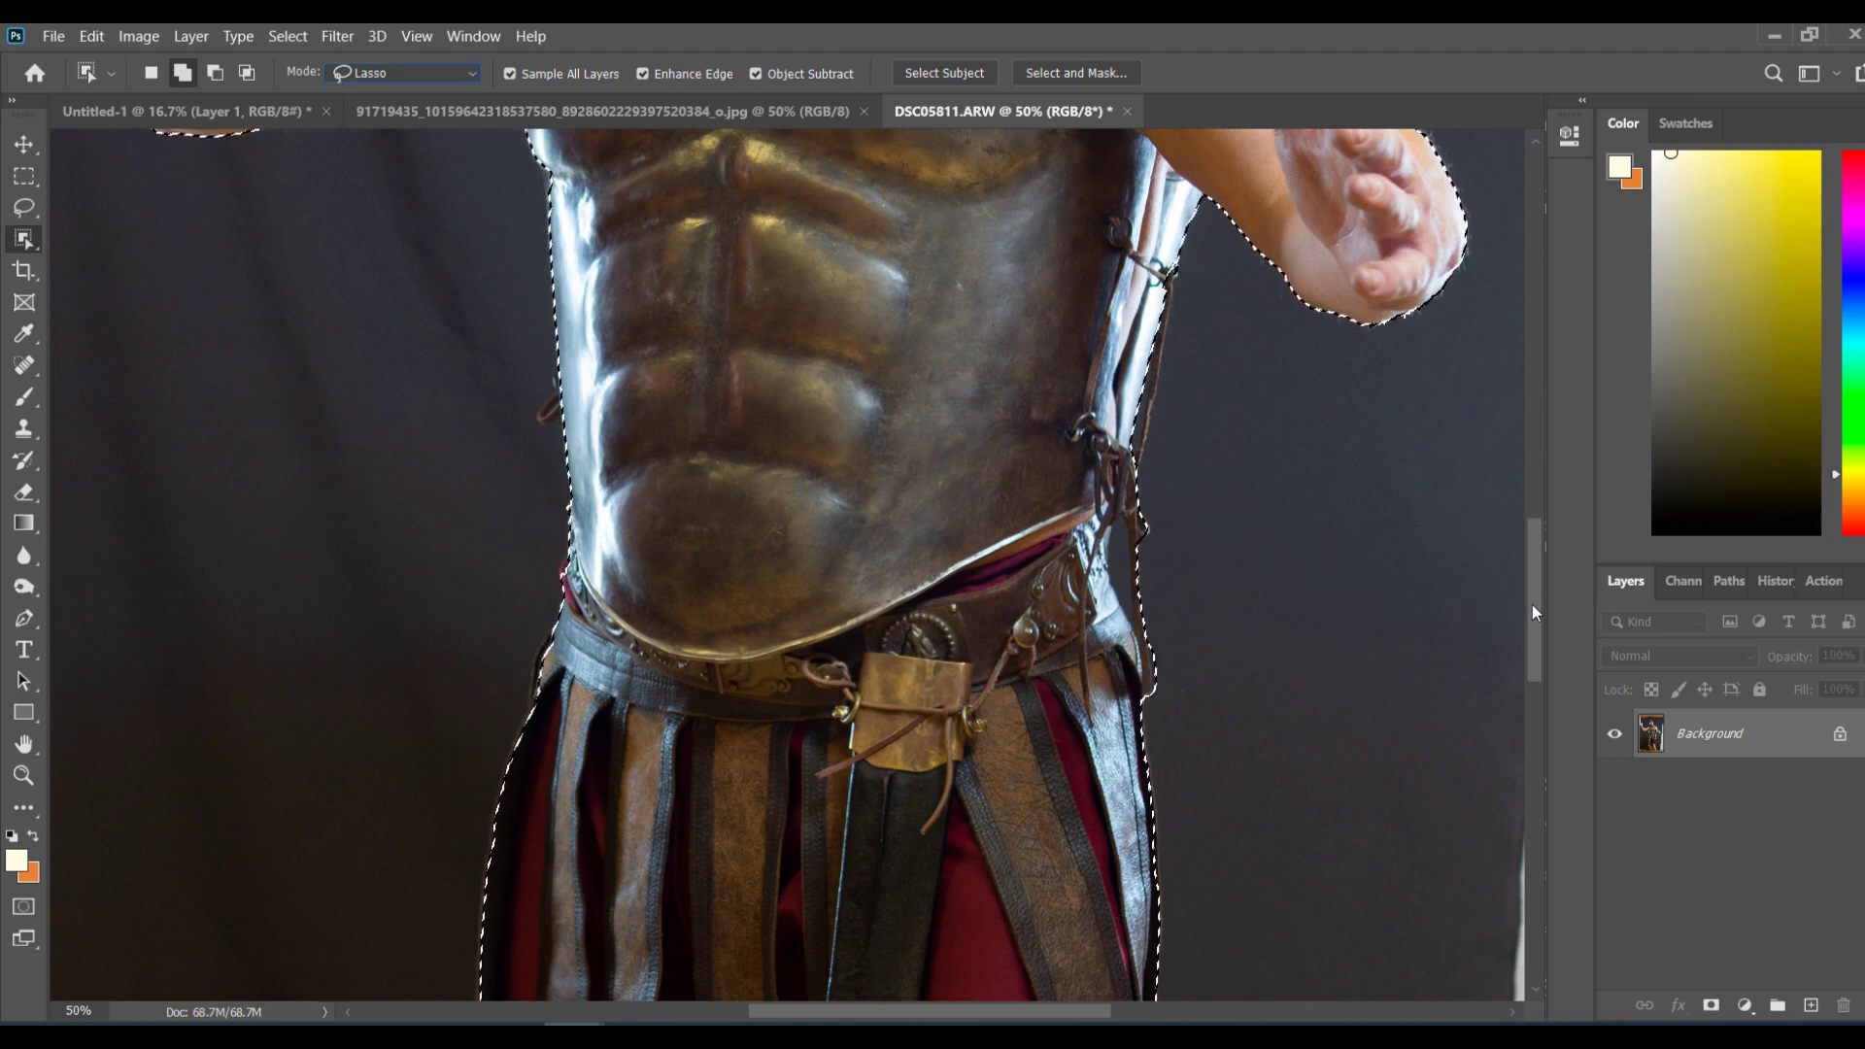
scroll(1535, 612, up, 3)
mouse_move(557, 540)
mouse_down()
mouse_move(523, 584)
mouse_move(572, 585)
mouse_up()
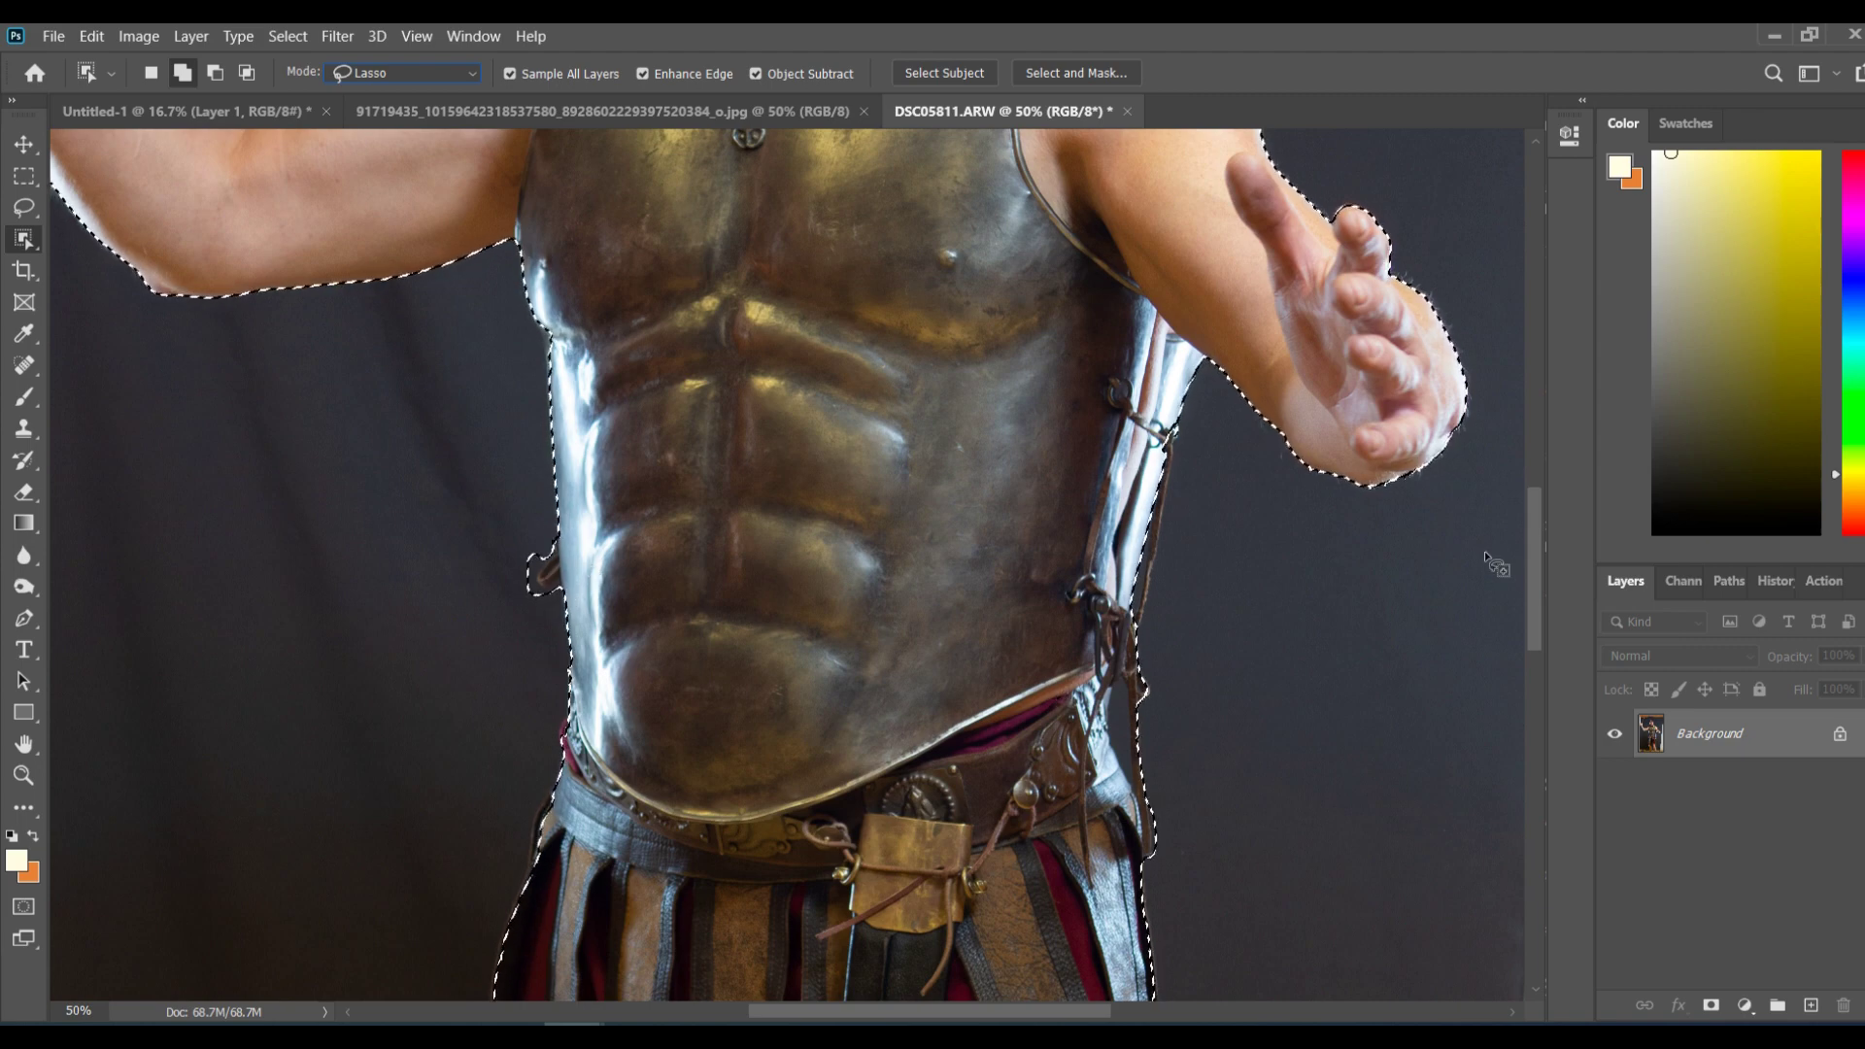
scroll(1491, 571, down, 4)
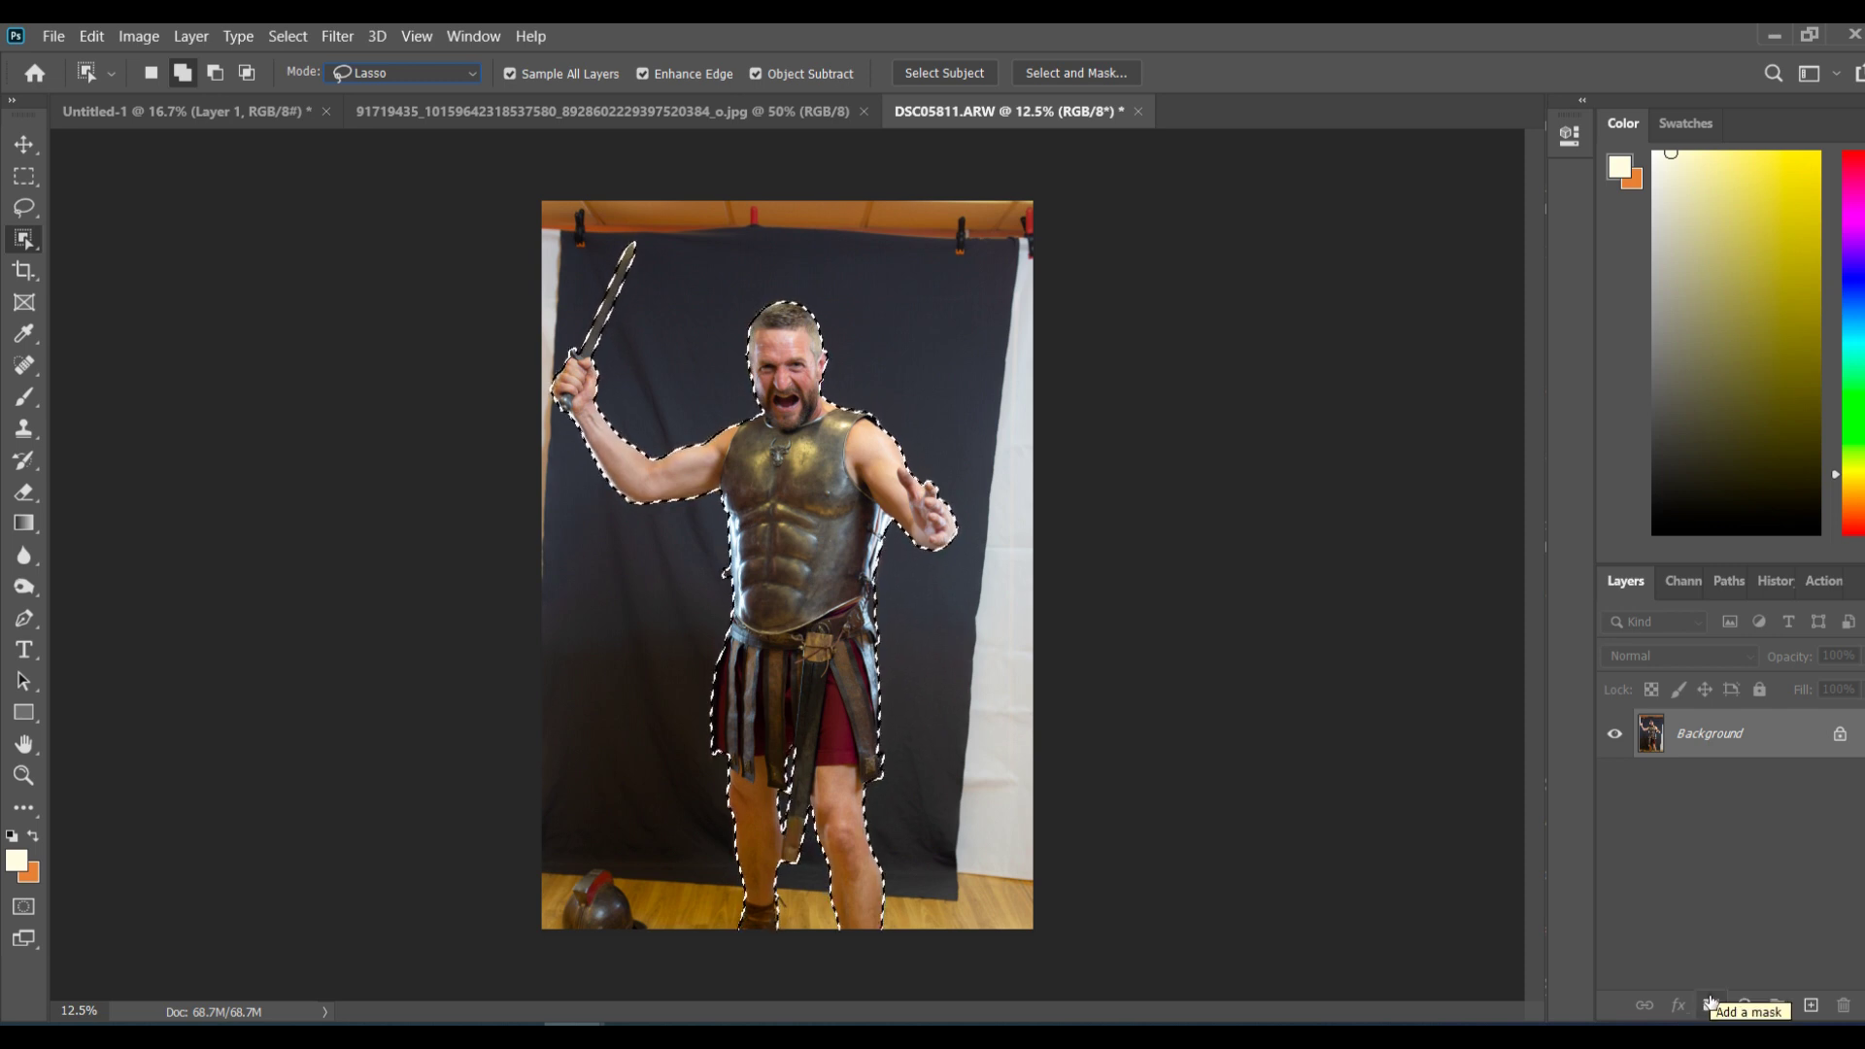
click(1035, 74)
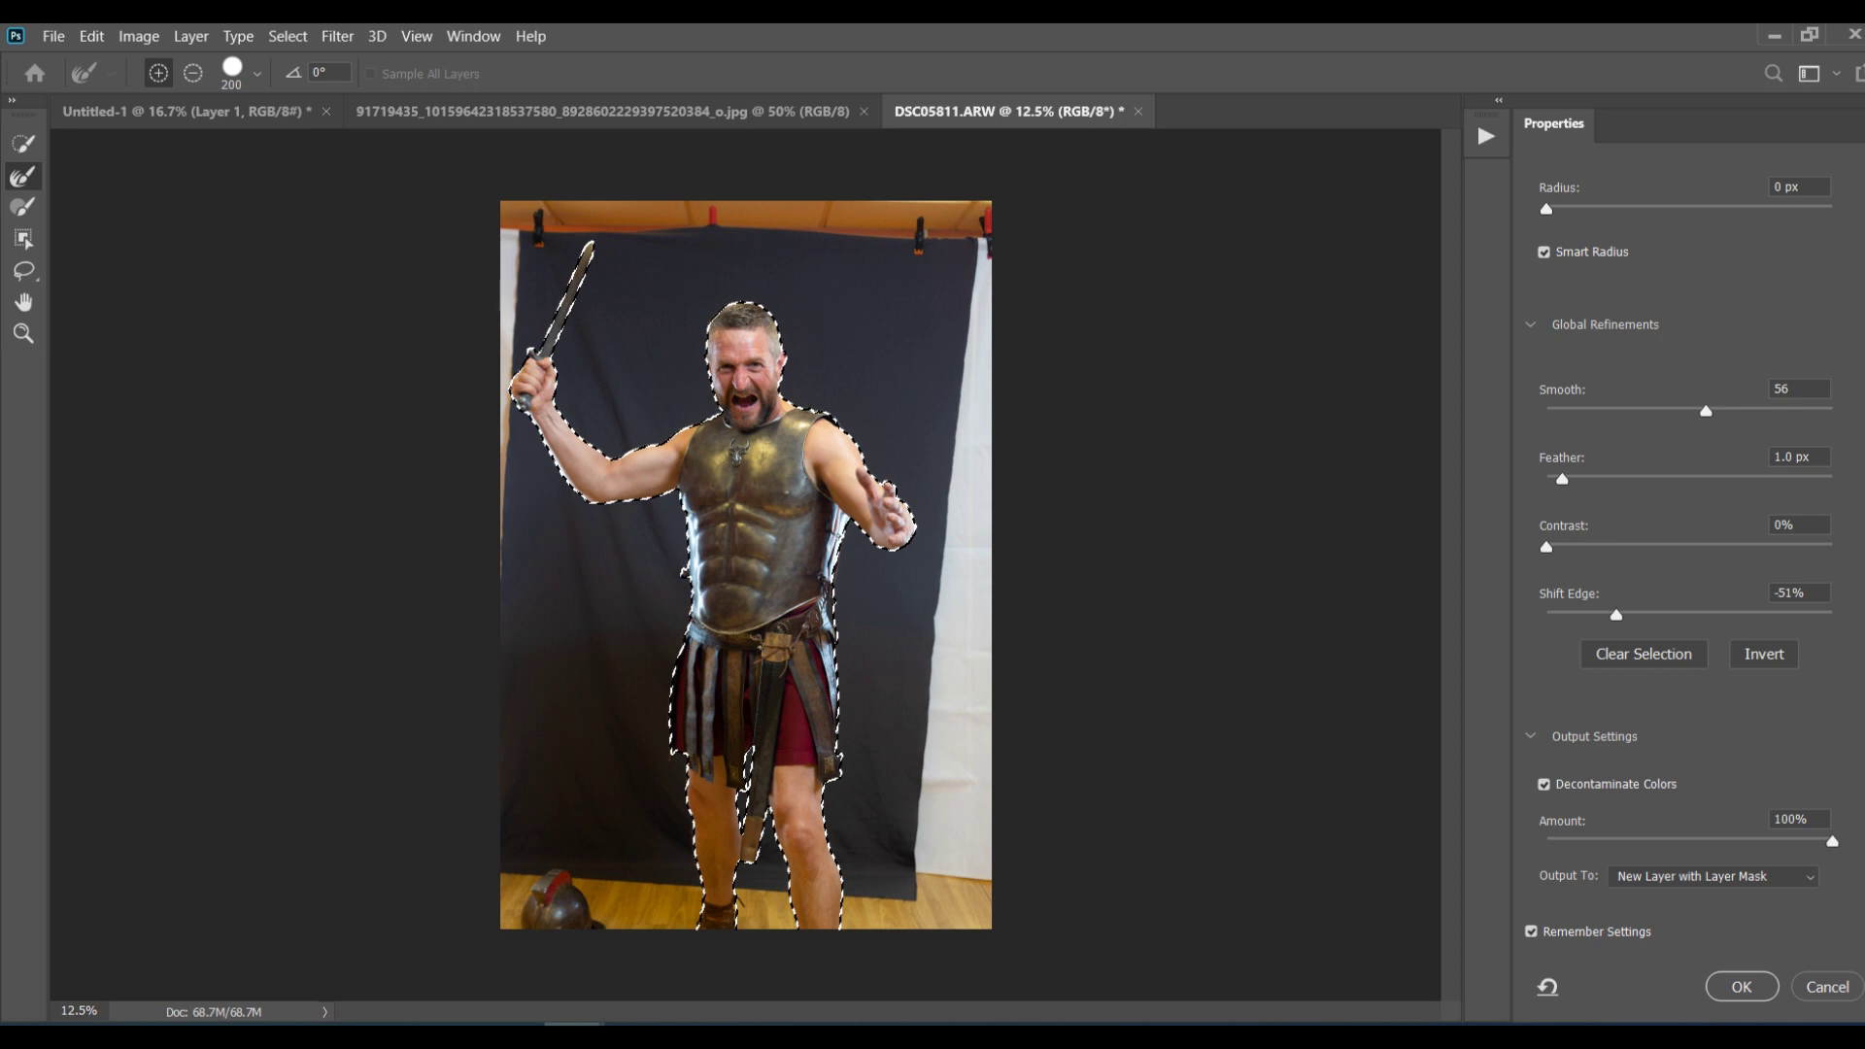
Step: Show the masked background as a solid red Overlay and zoom to 50% for edge work
scroll(1689, 531, up, 5)
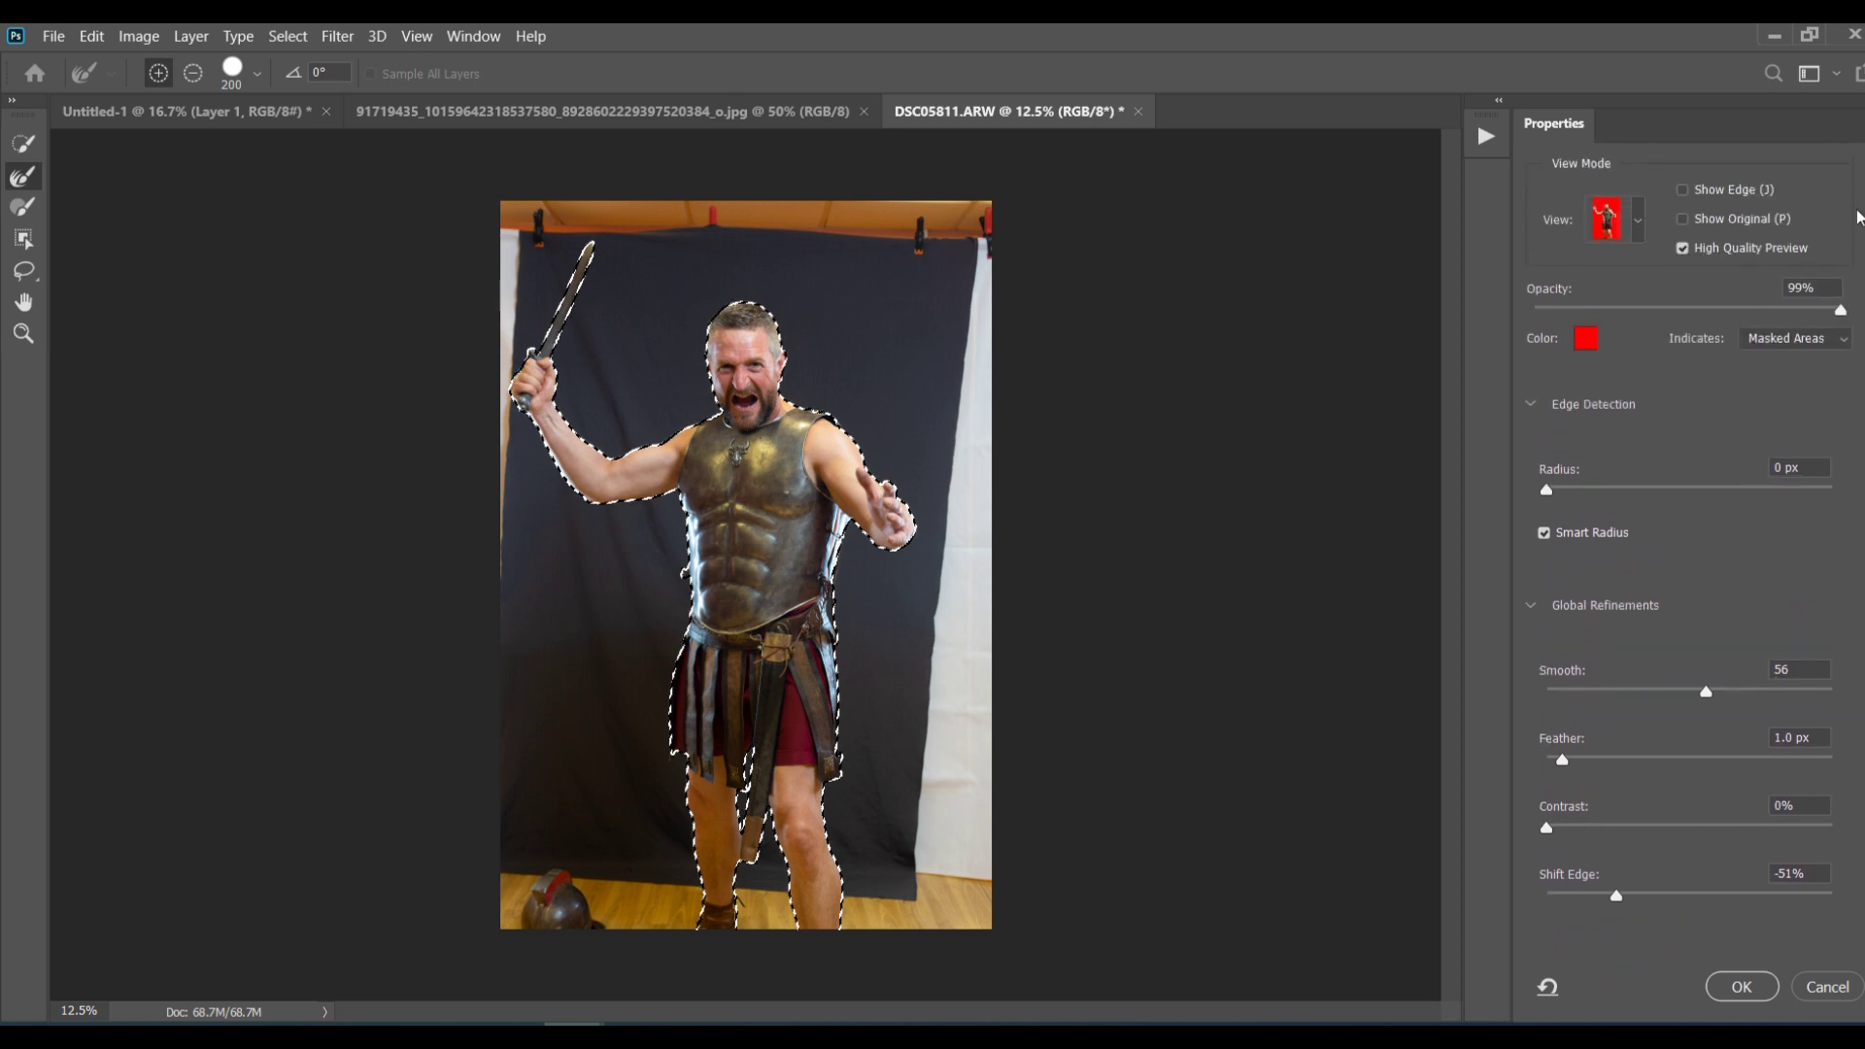
key(ctrl+plus)
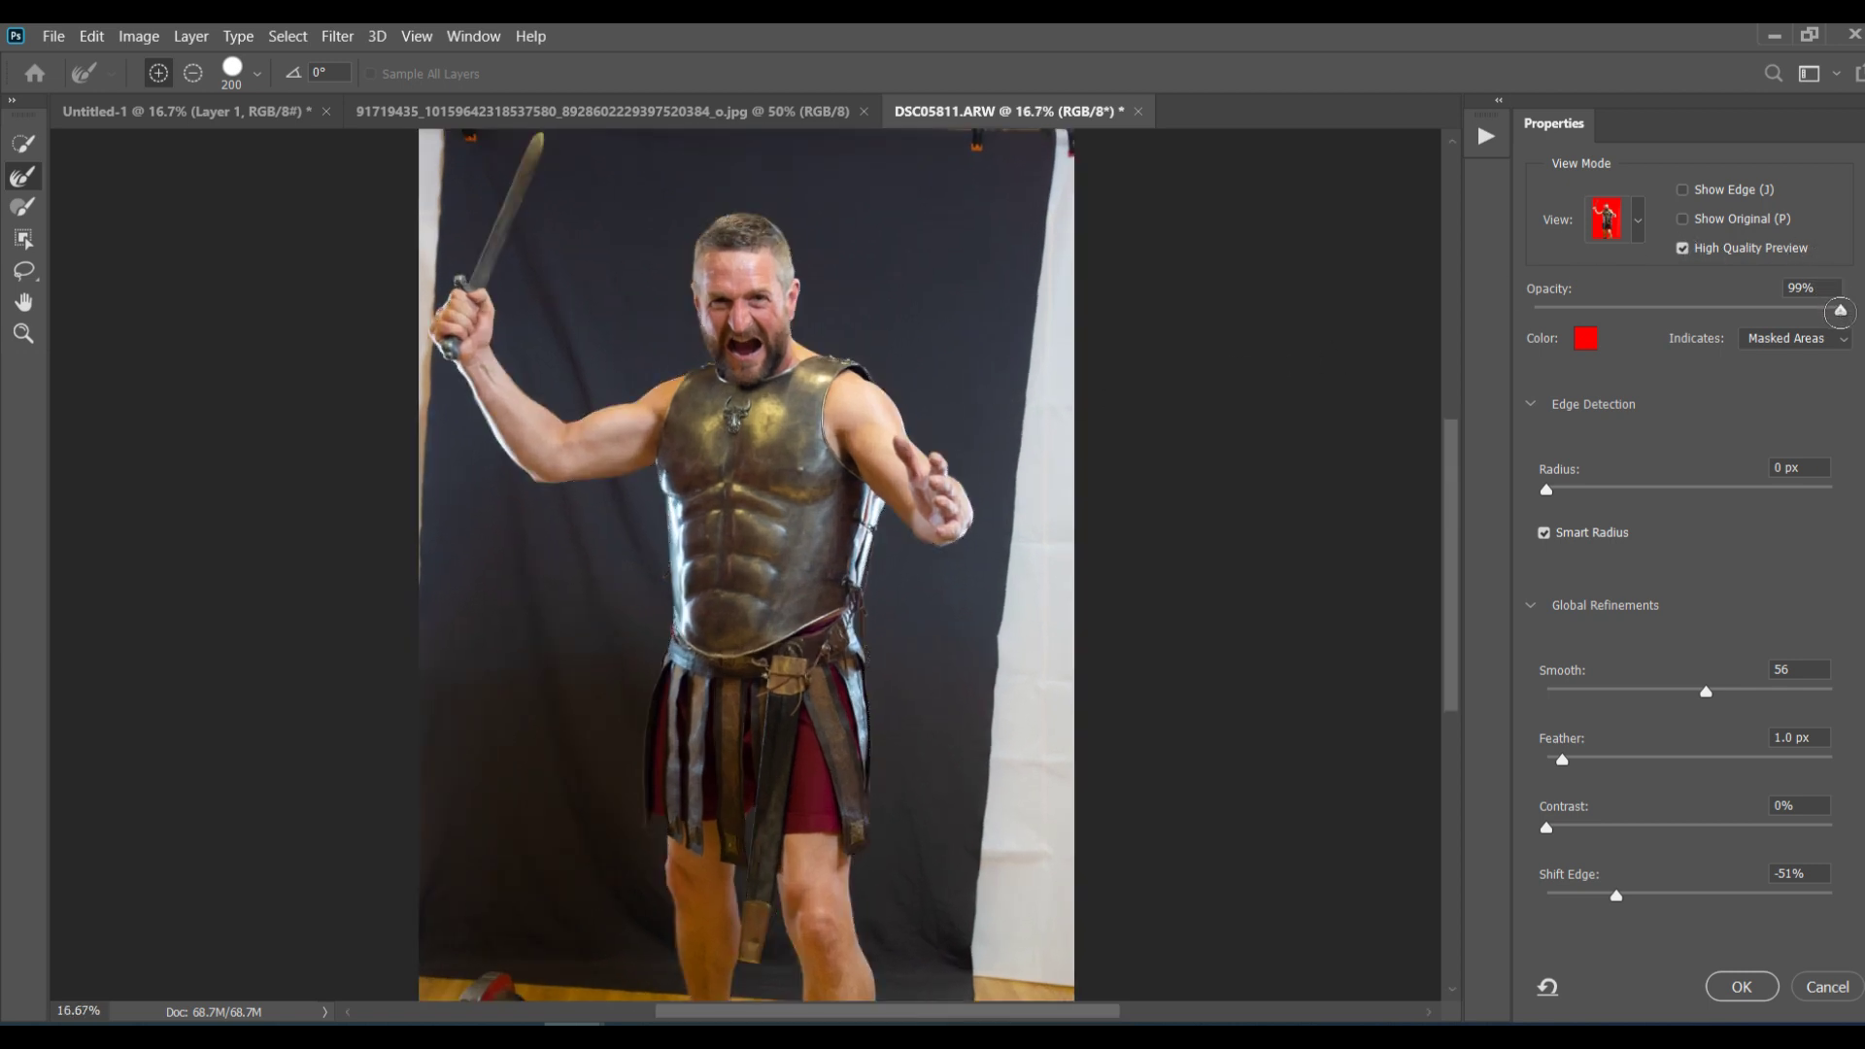
click(1840, 311)
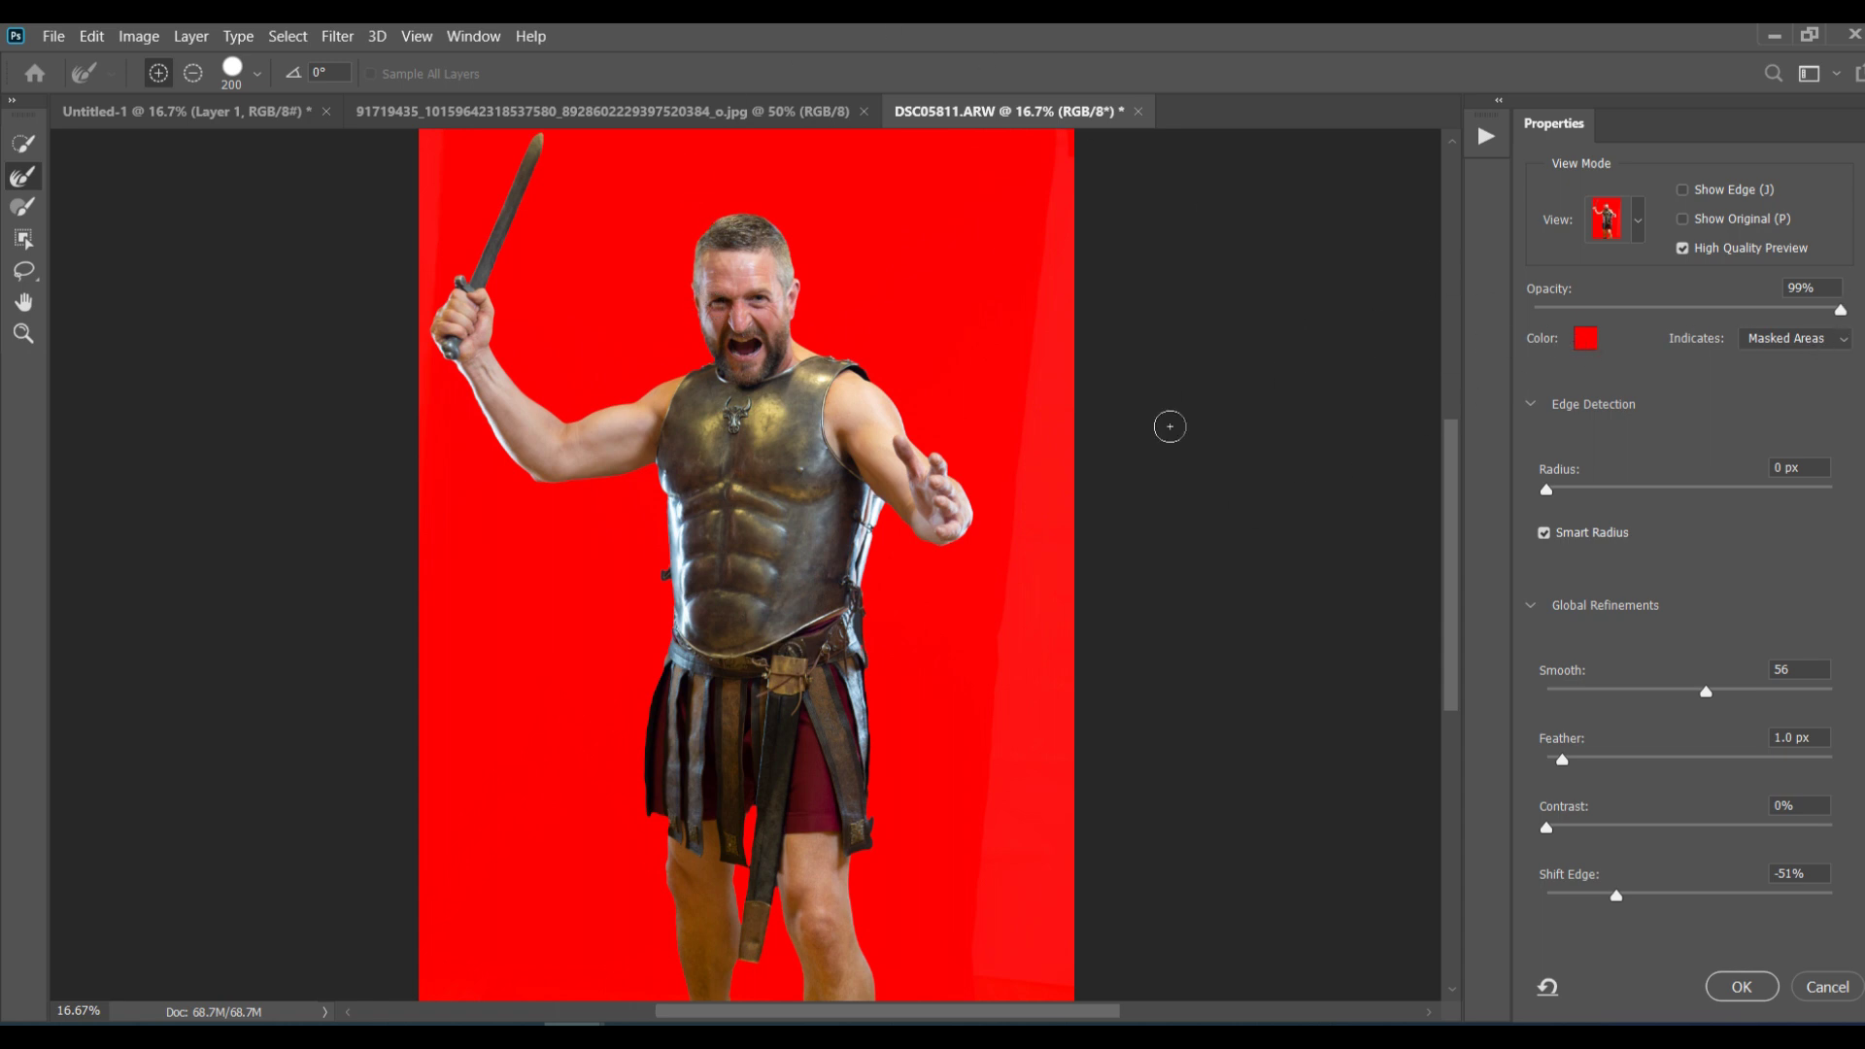
key(ctrl+plus)
key(ctrl+plus)
key(ctrl+plus)
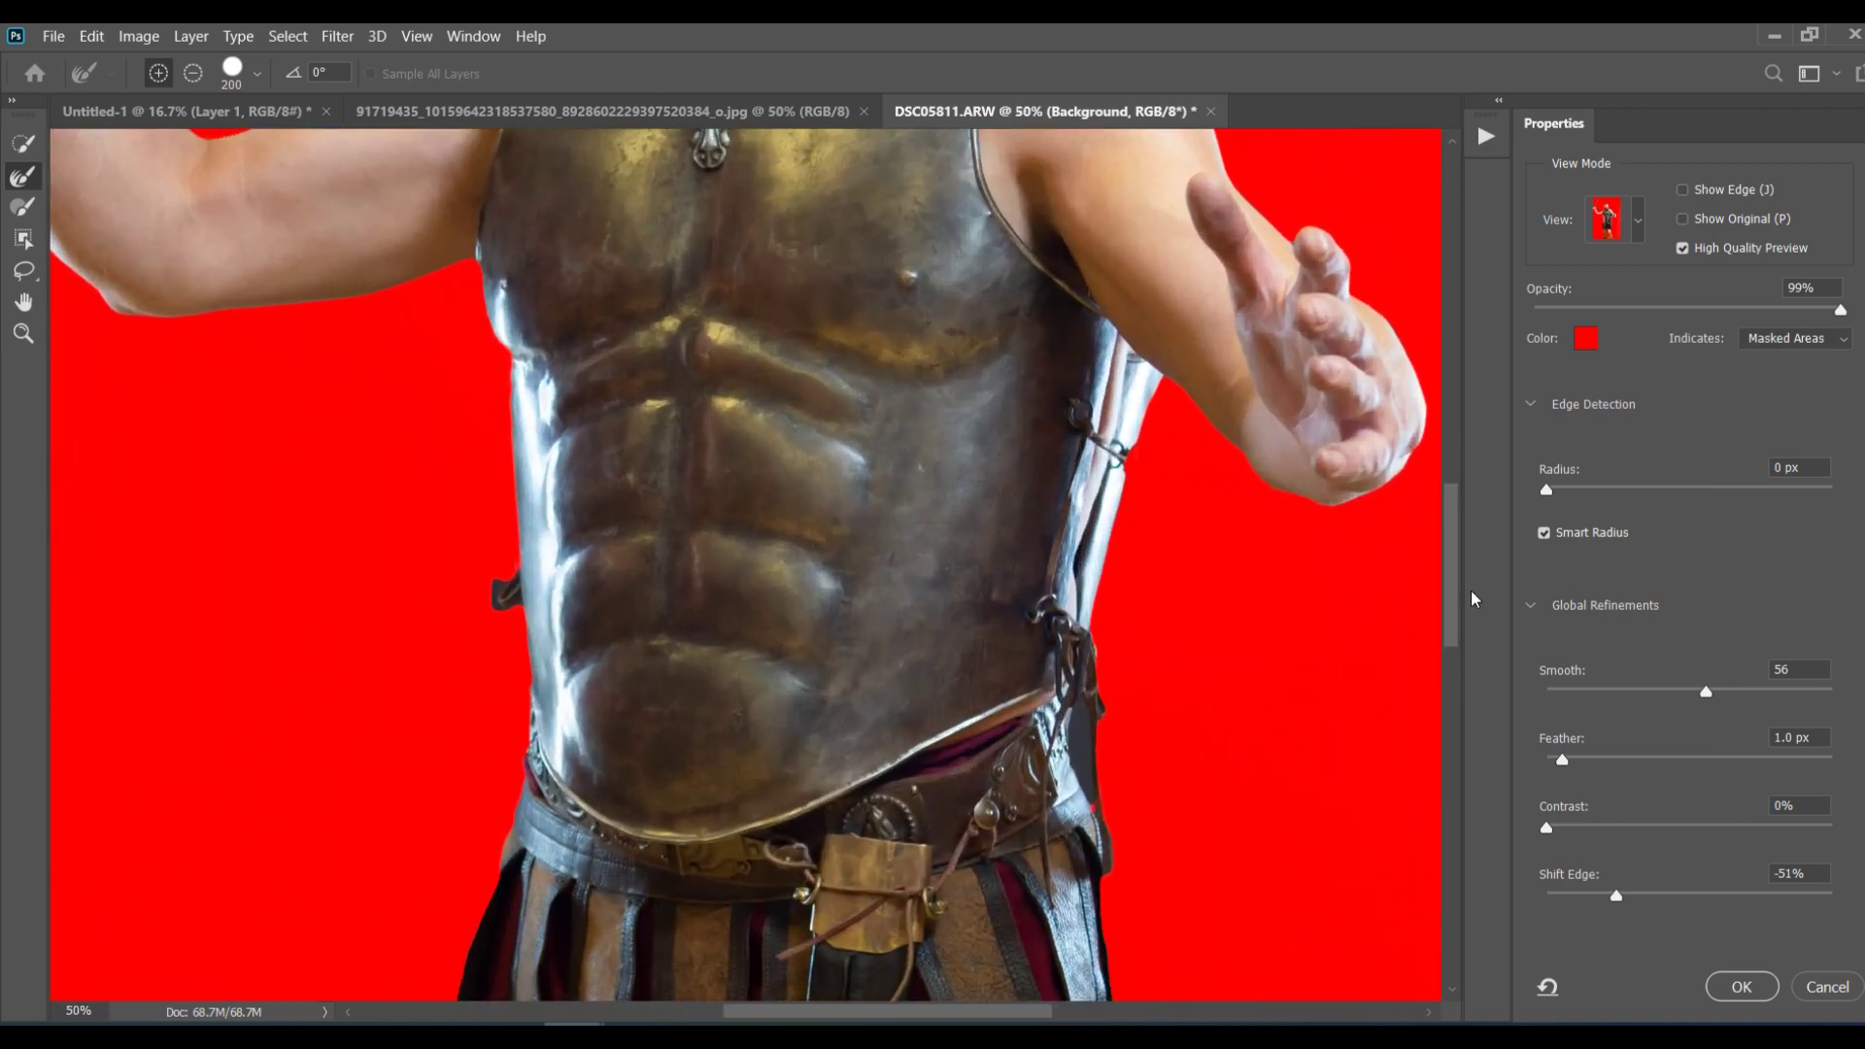
Step: Set the Refine Edge brush to 100 and lower the red overlay opacity to 64%, comparing with the original
drag(1457, 604, 1454, 506)
key(ctrl+minus)
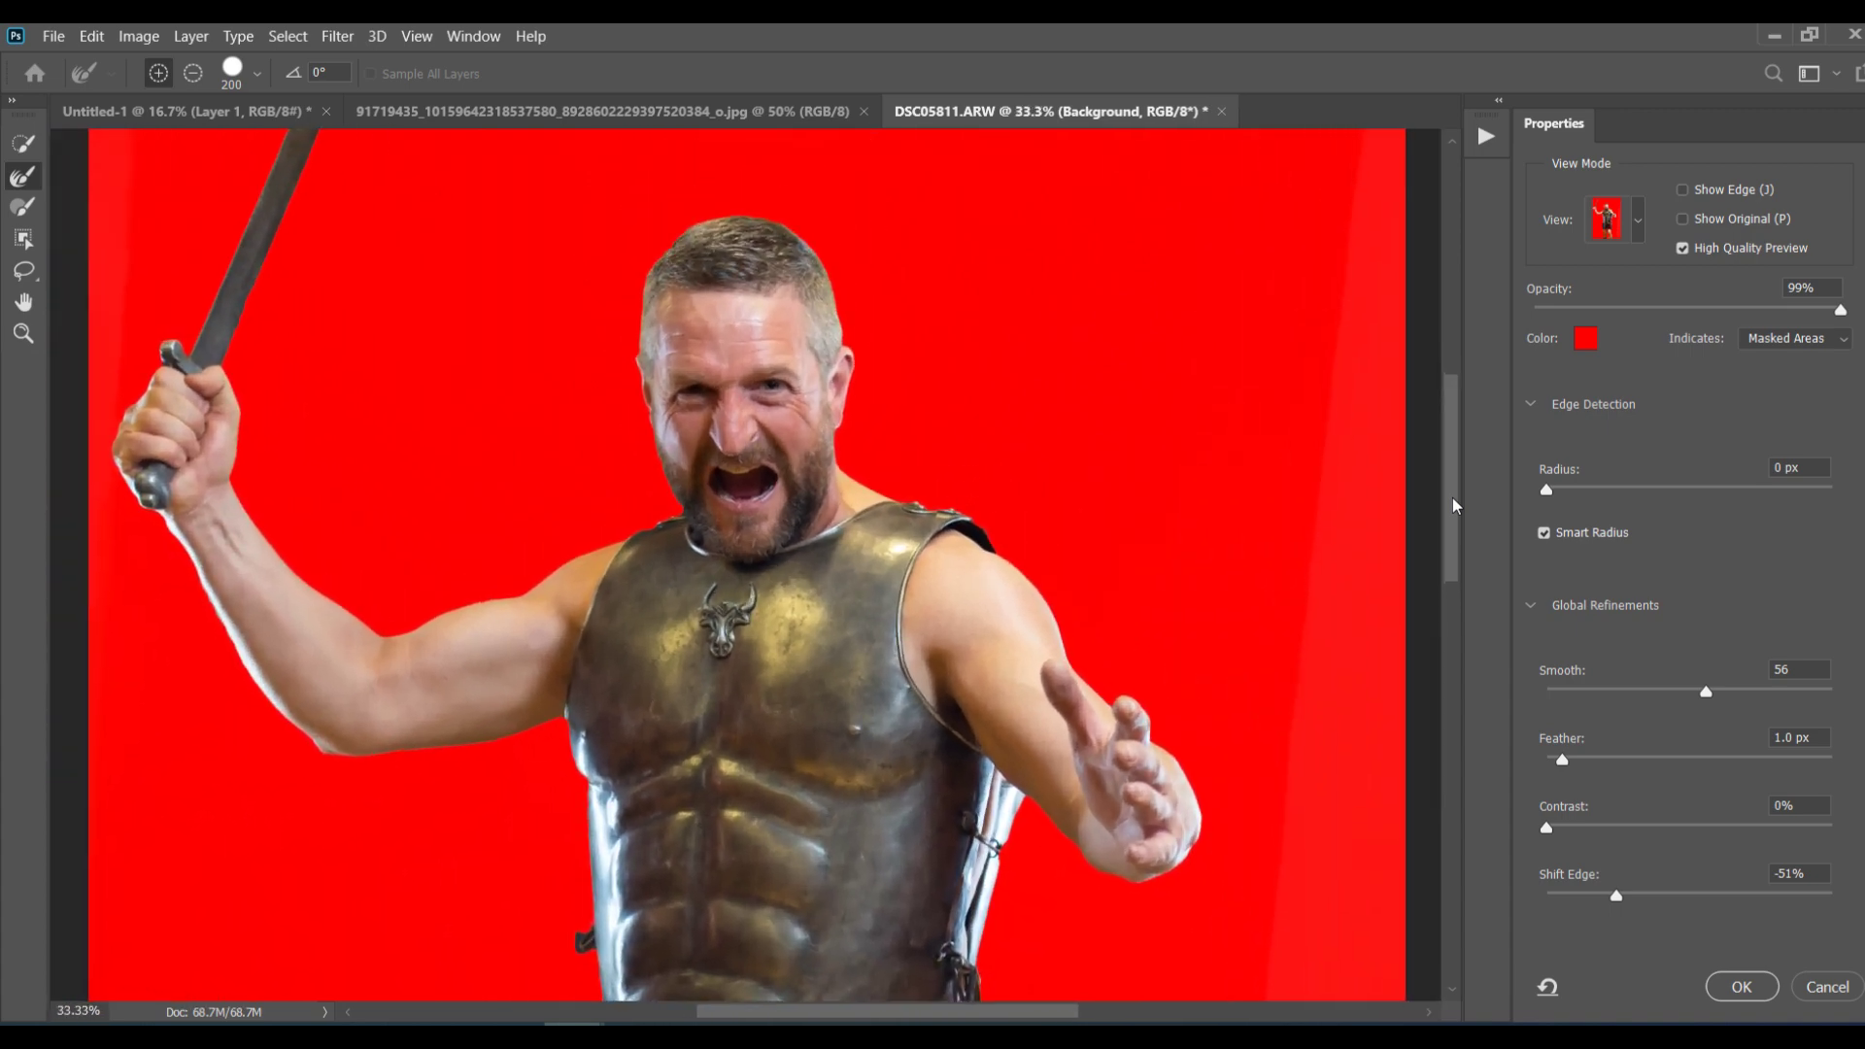
key(ctrl+plus)
key(ctrl+plus)
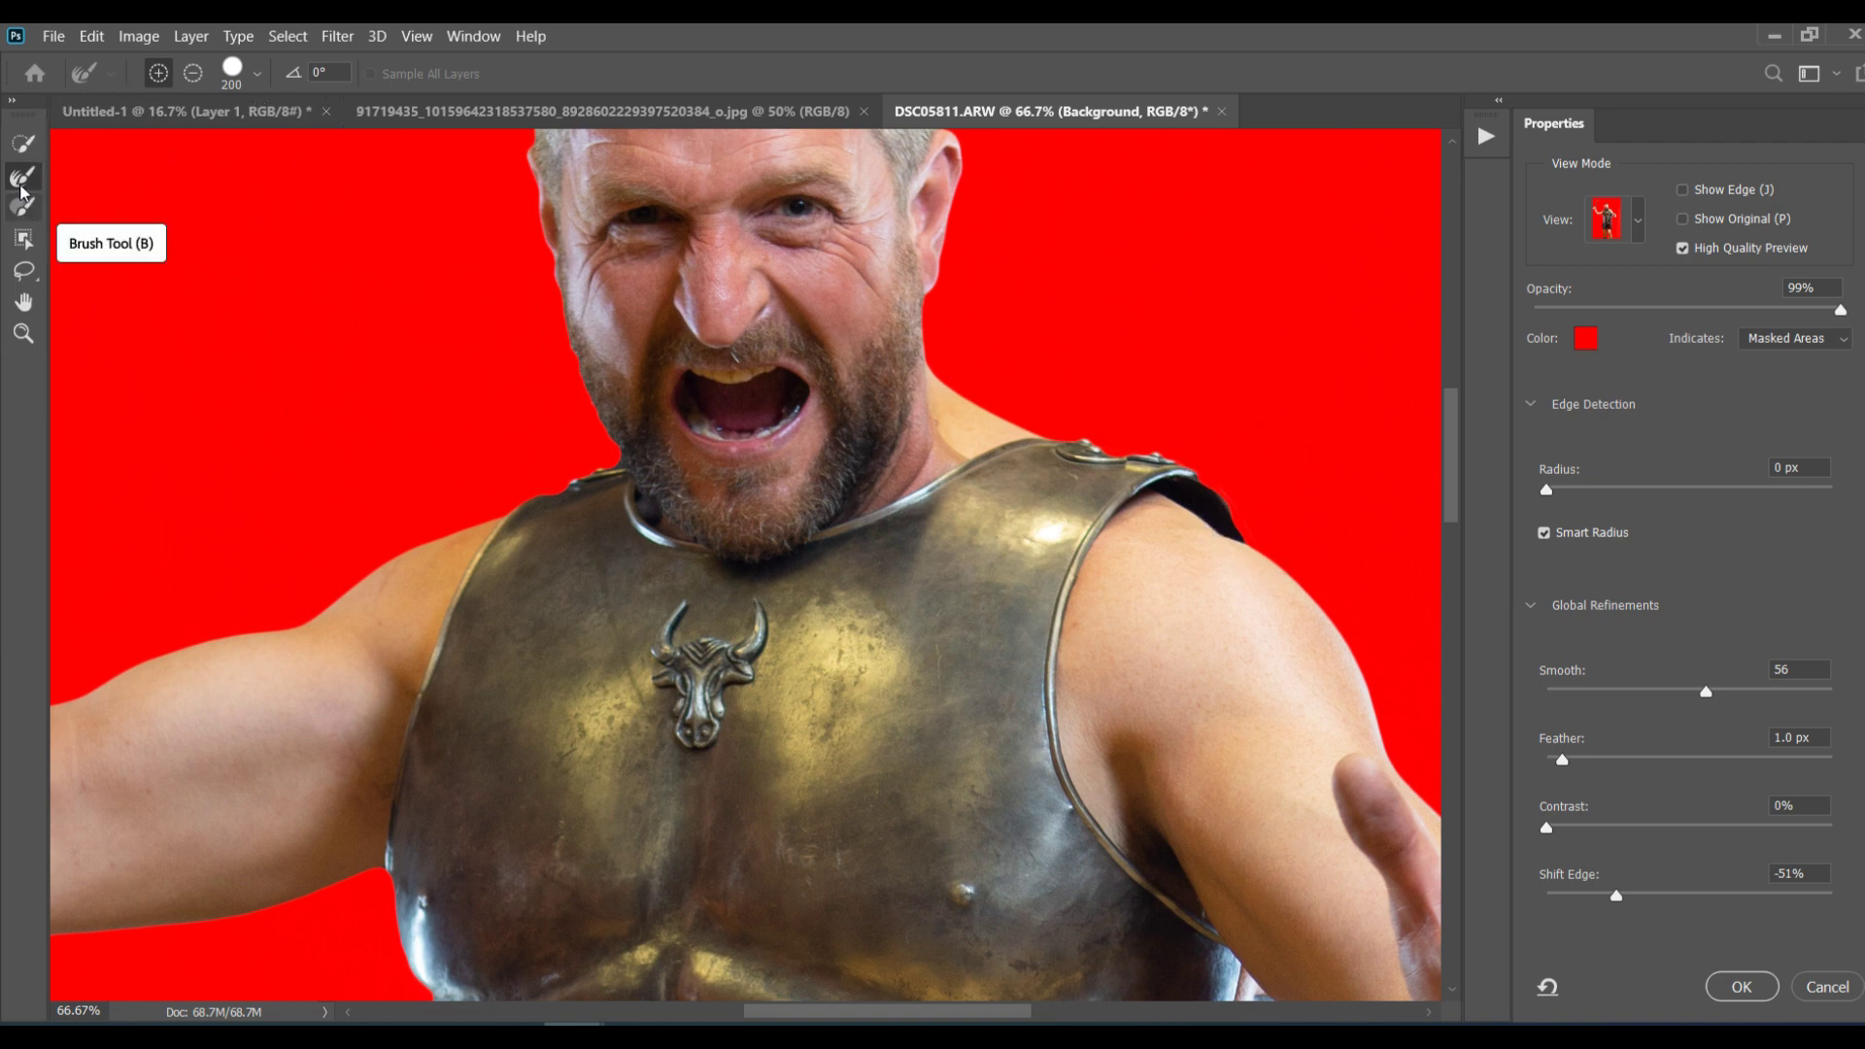
key(bracketleft)
key(bracketleft)
key(bracketleft)
key(bracketleft)
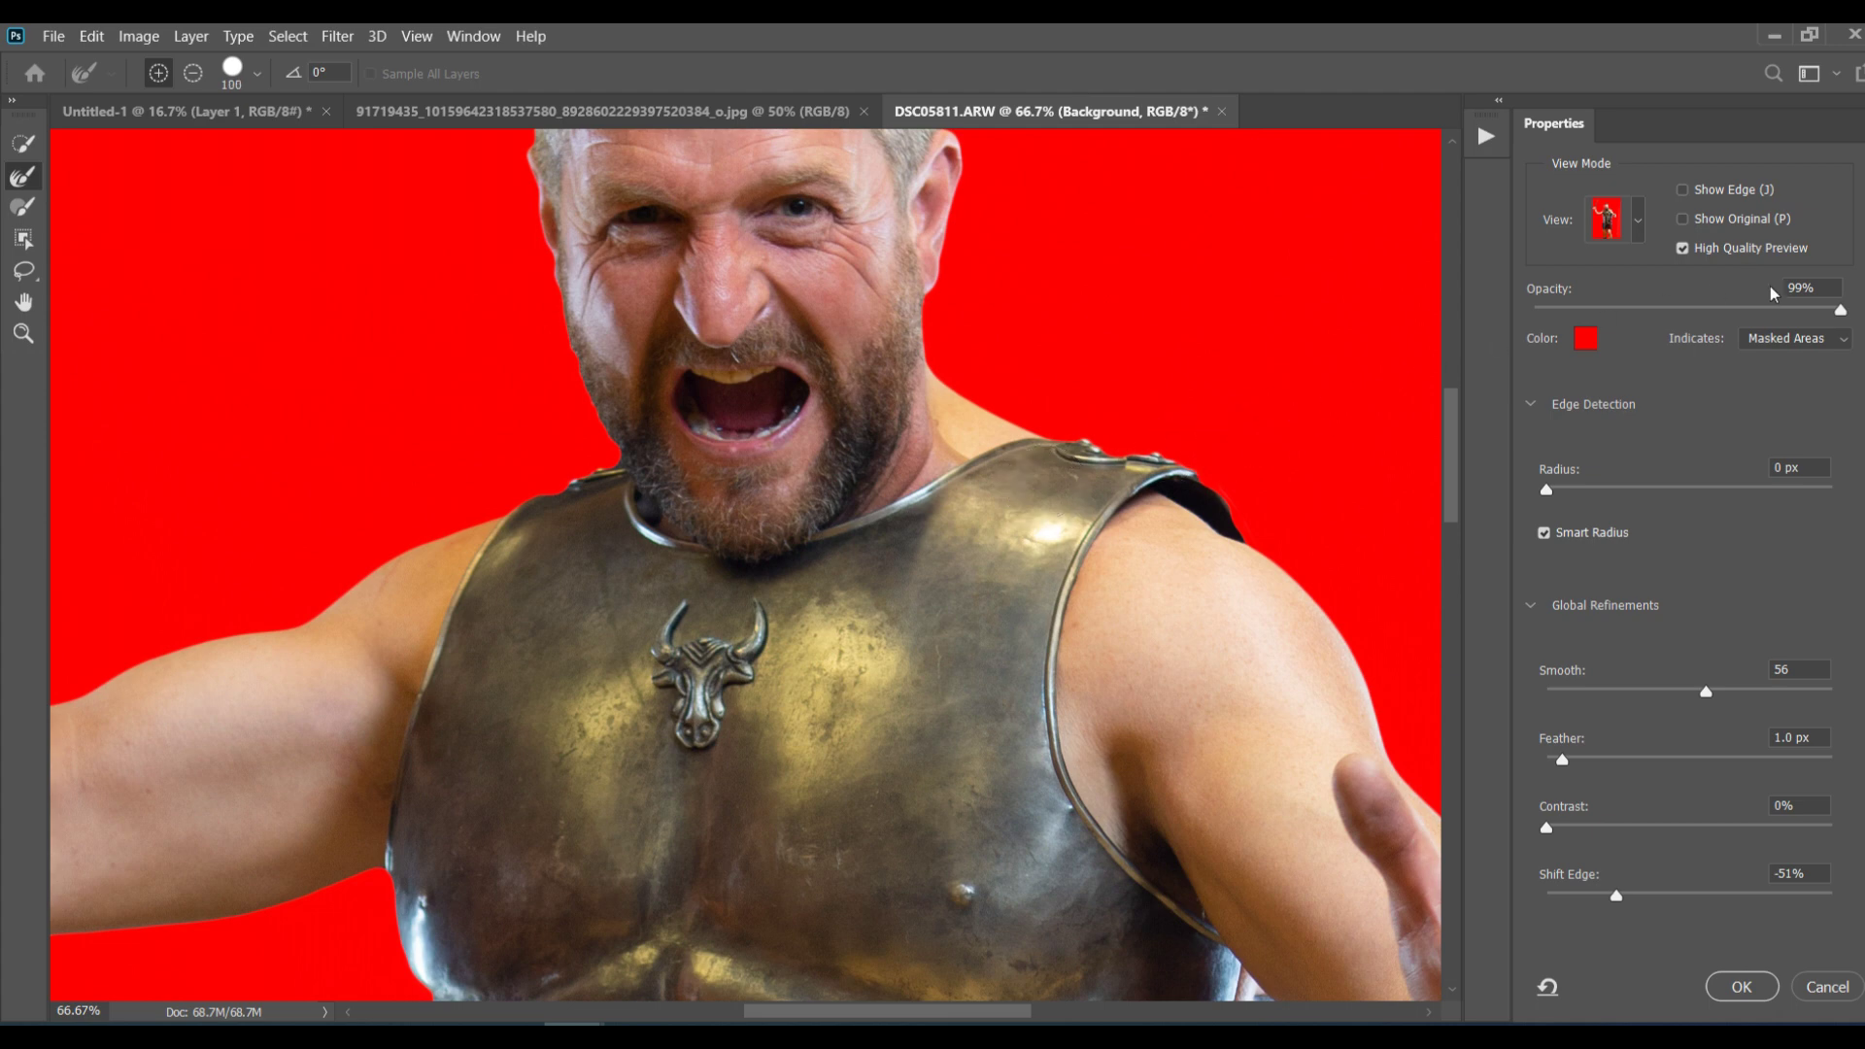
click(1683, 219)
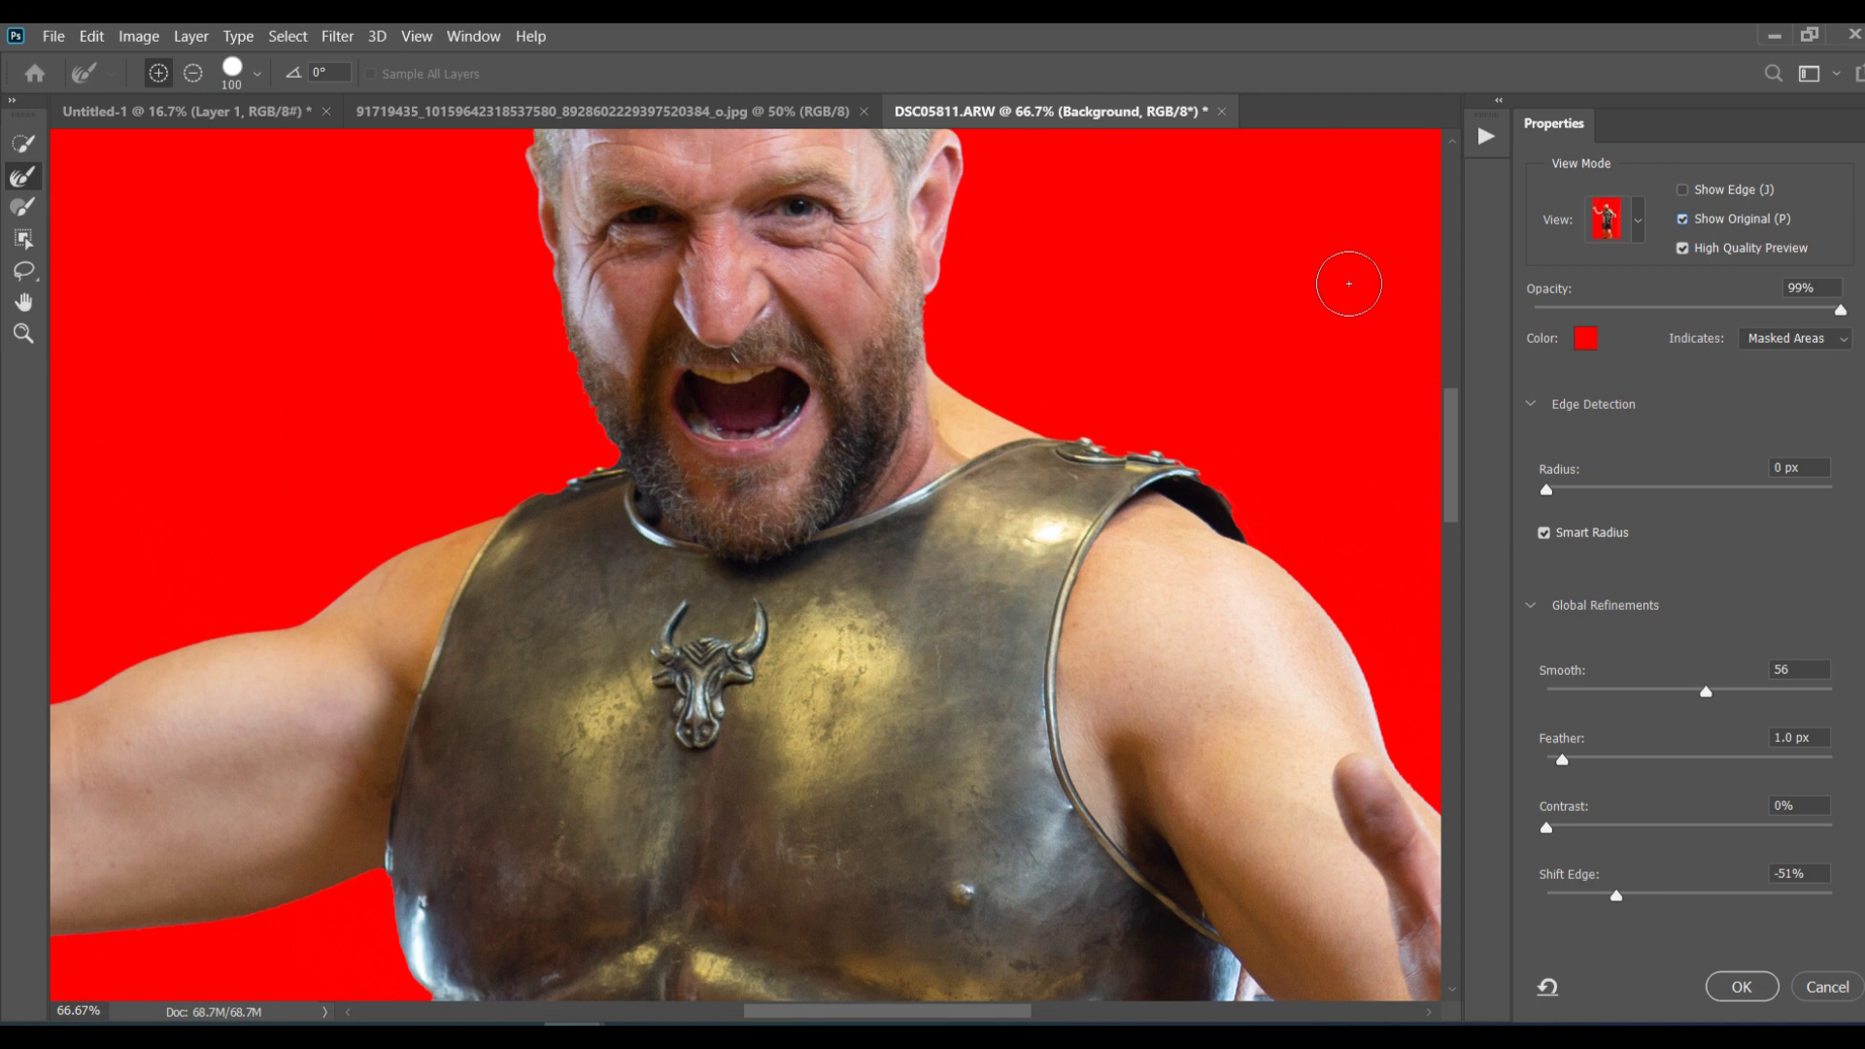
drag(1840, 309, 1738, 317)
drag(1739, 317, 1739, 317)
click(1683, 220)
Step: Set the overlay opacity to 48% and refine the armour's shoulder edge with the Refine Edge Brush
key(p)
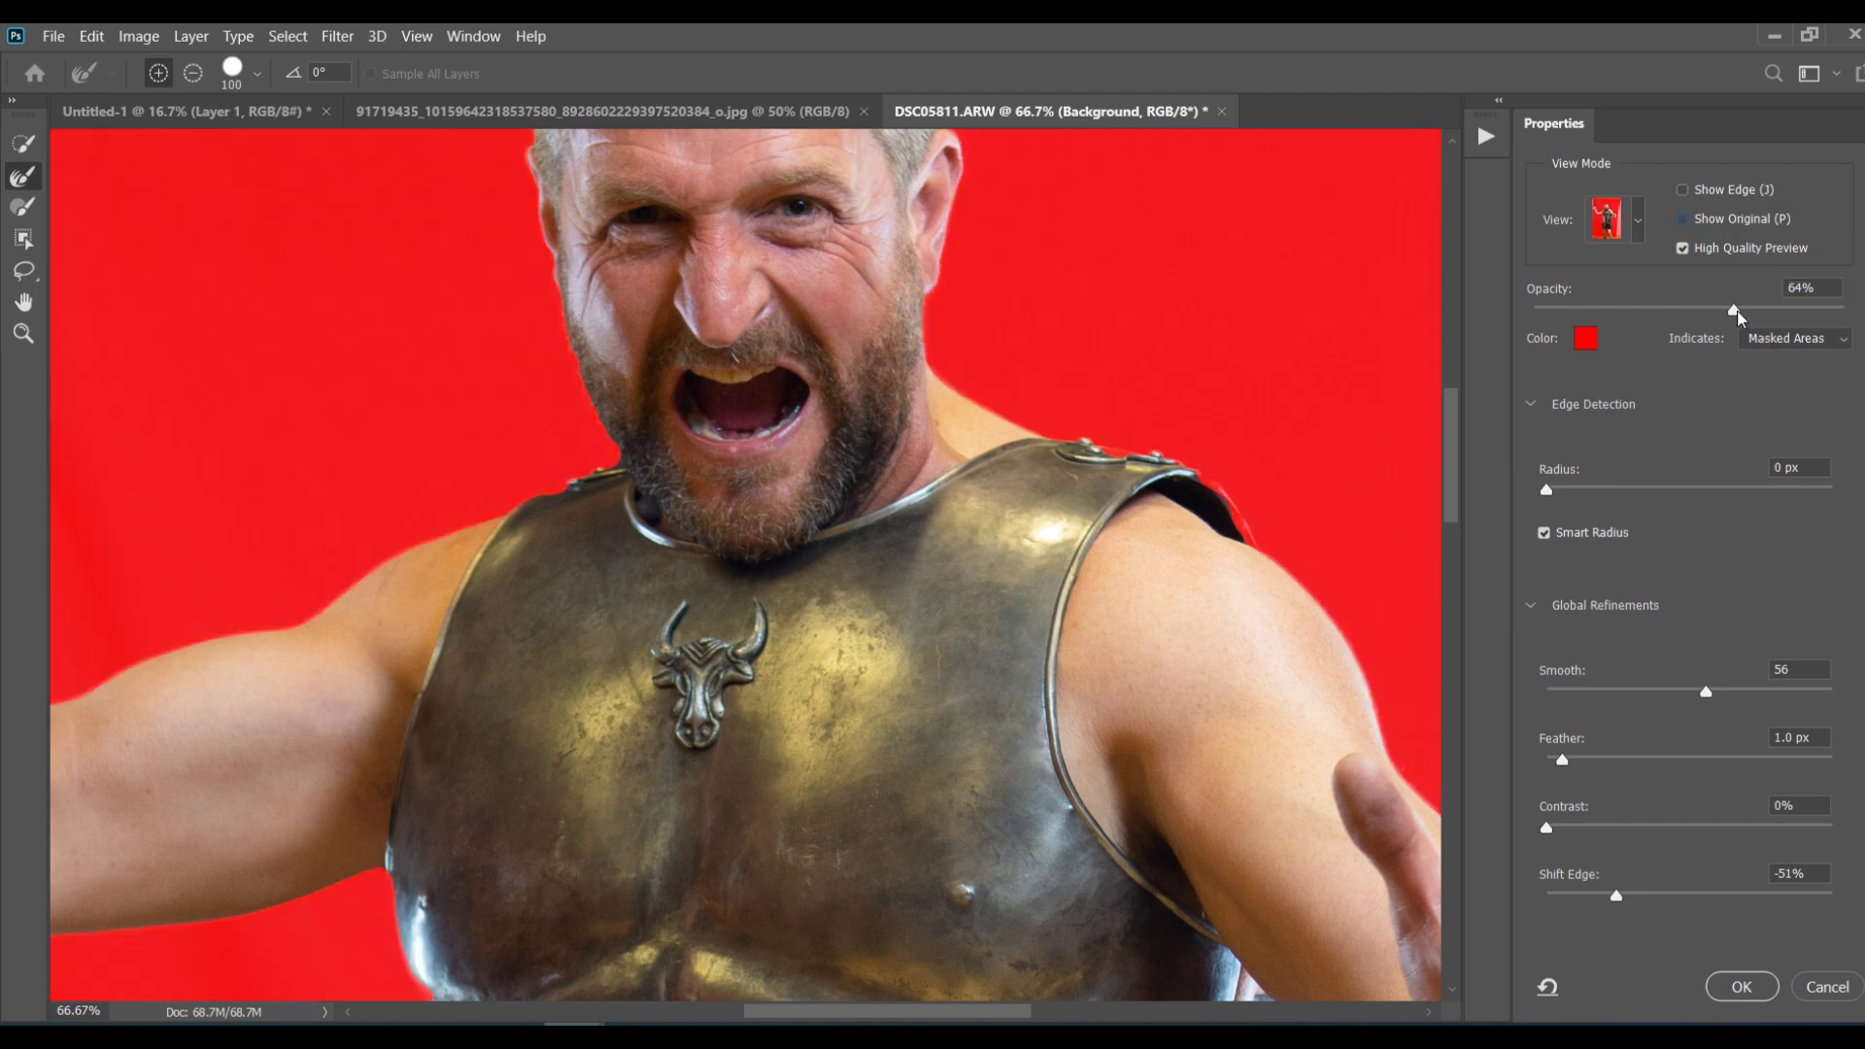
click(1736, 311)
click(1675, 310)
click(1551, 310)
text(48%)
key(Return)
mouse_move(1157, 484)
mouse_down()
mouse_move(1218, 472)
mouse_move(1264, 533)
mouse_move(1207, 473)
mouse_up()
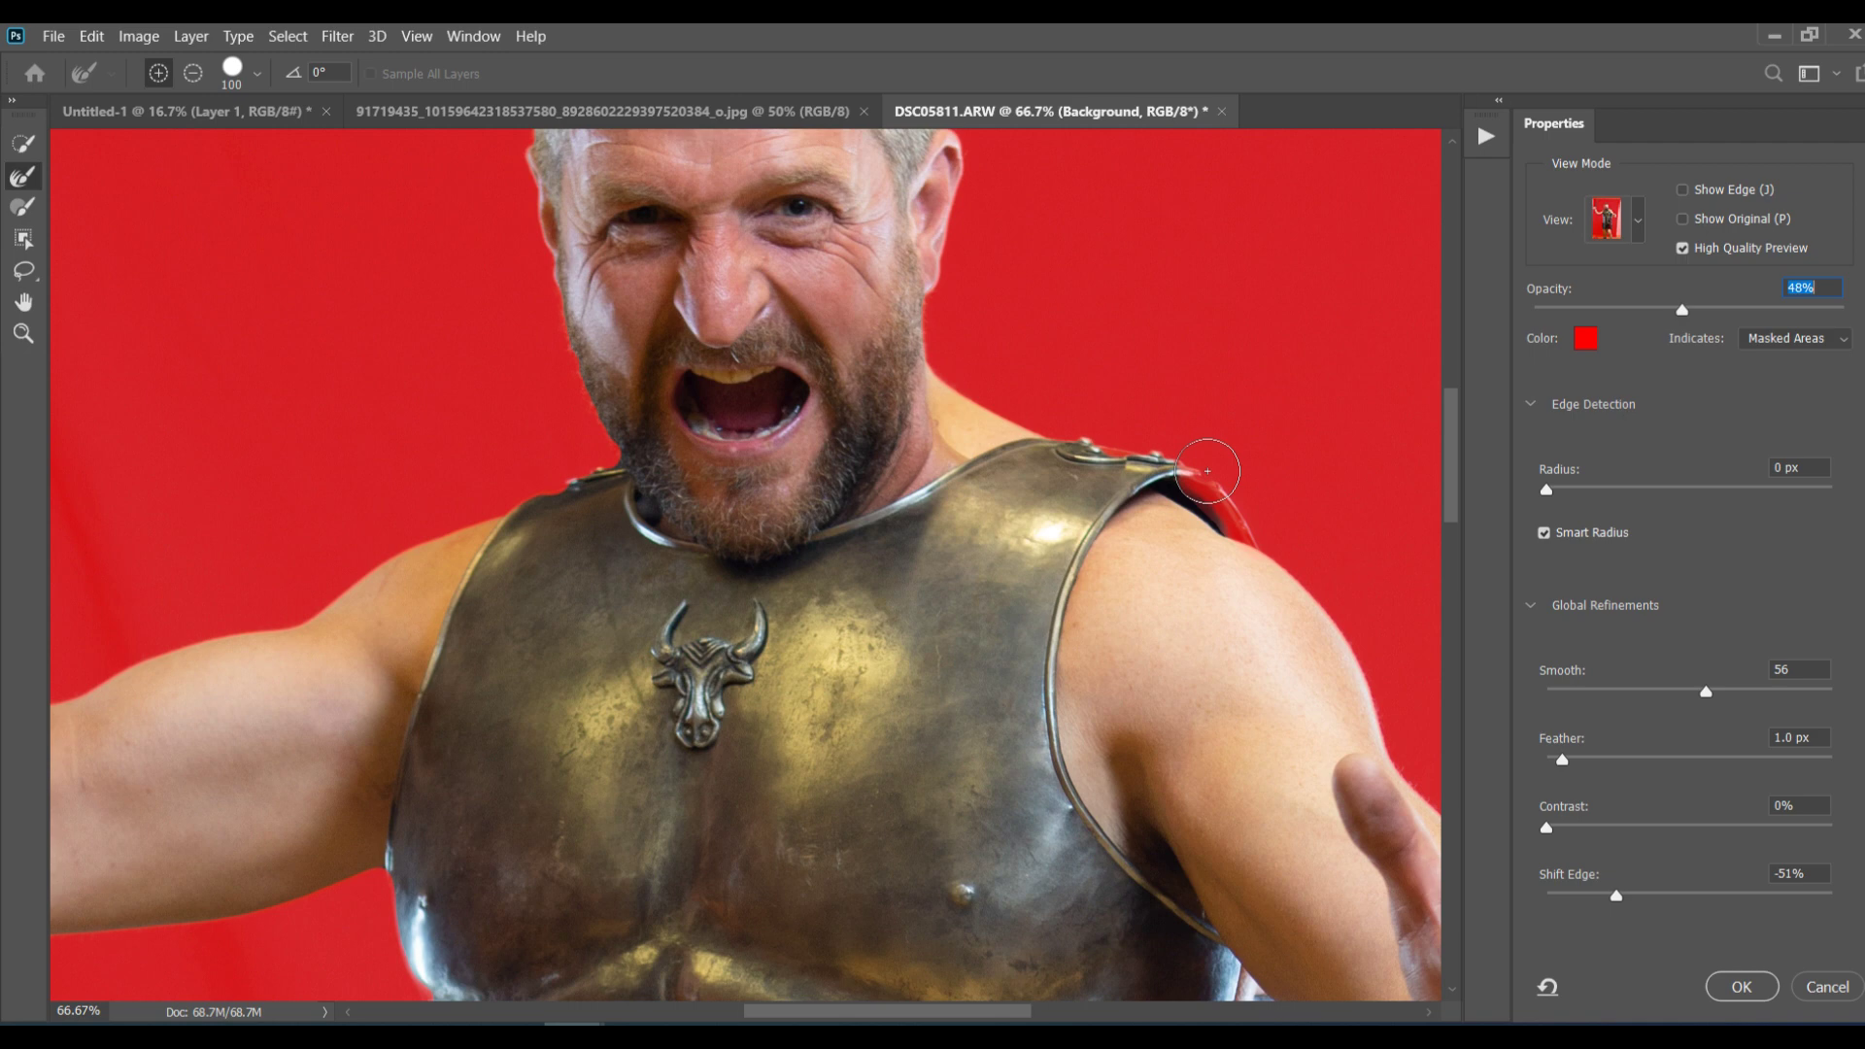
click(22, 207)
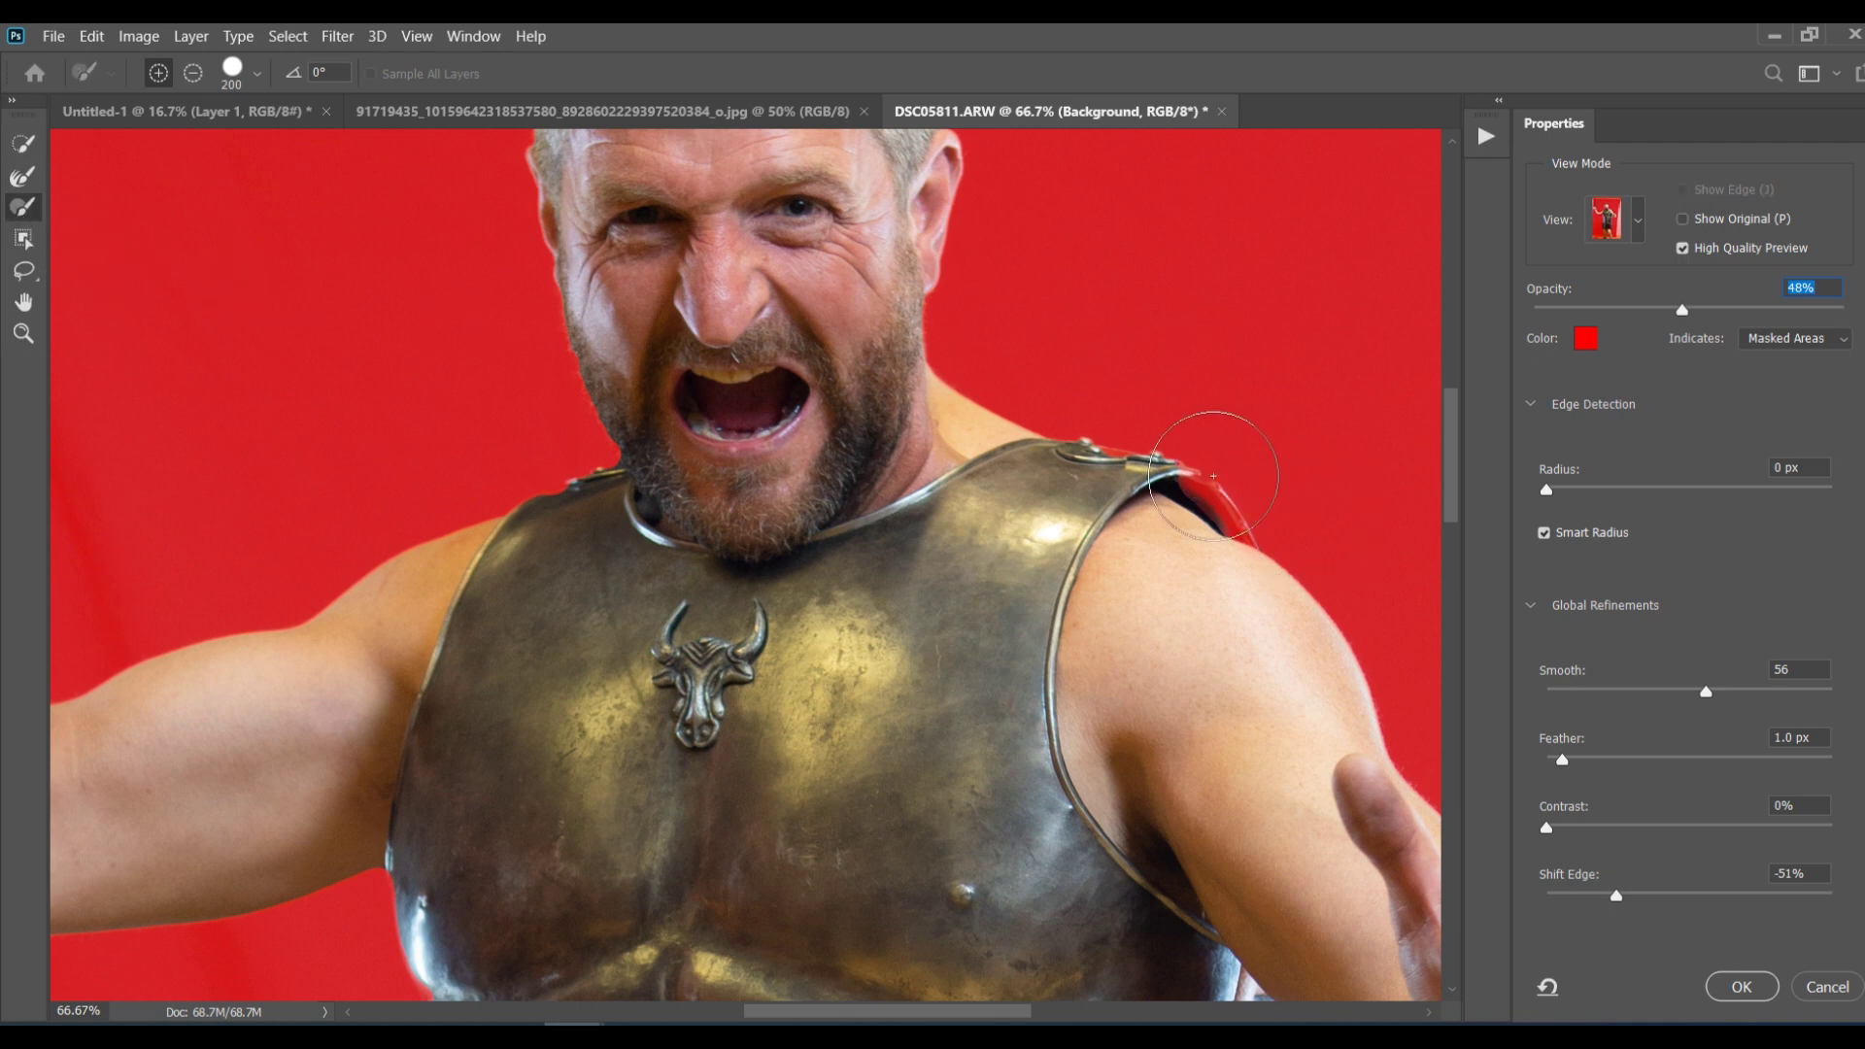
Step: Paint the shoulder tip into the mask with a size-100 brush and turn off Smart Radius
key(bracketleft)
key(bracketleft)
key(bracketleft)
key(bracketleft)
drag(1191, 476, 1246, 537)
key(ctrl+z)
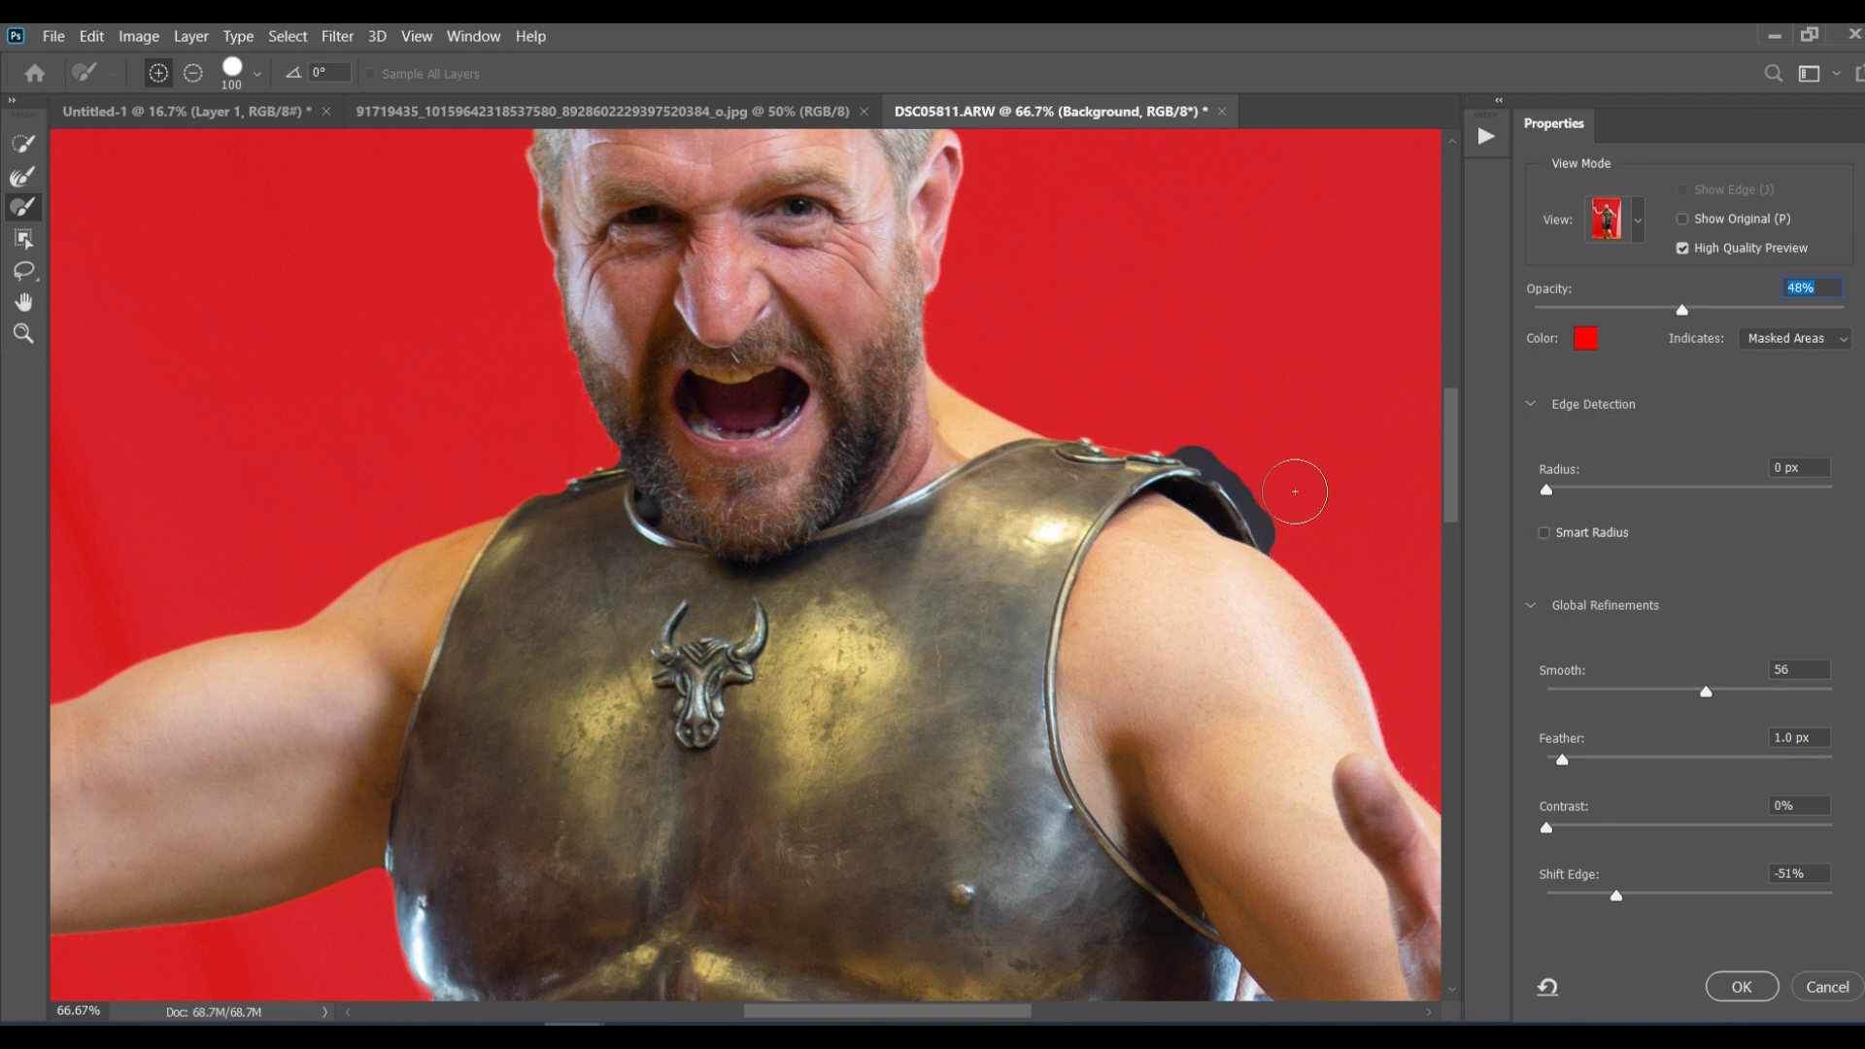
key(ctrl+minus)
key(ctrl+minus)
key(ctrl+minus)
key(ctrl+minus)
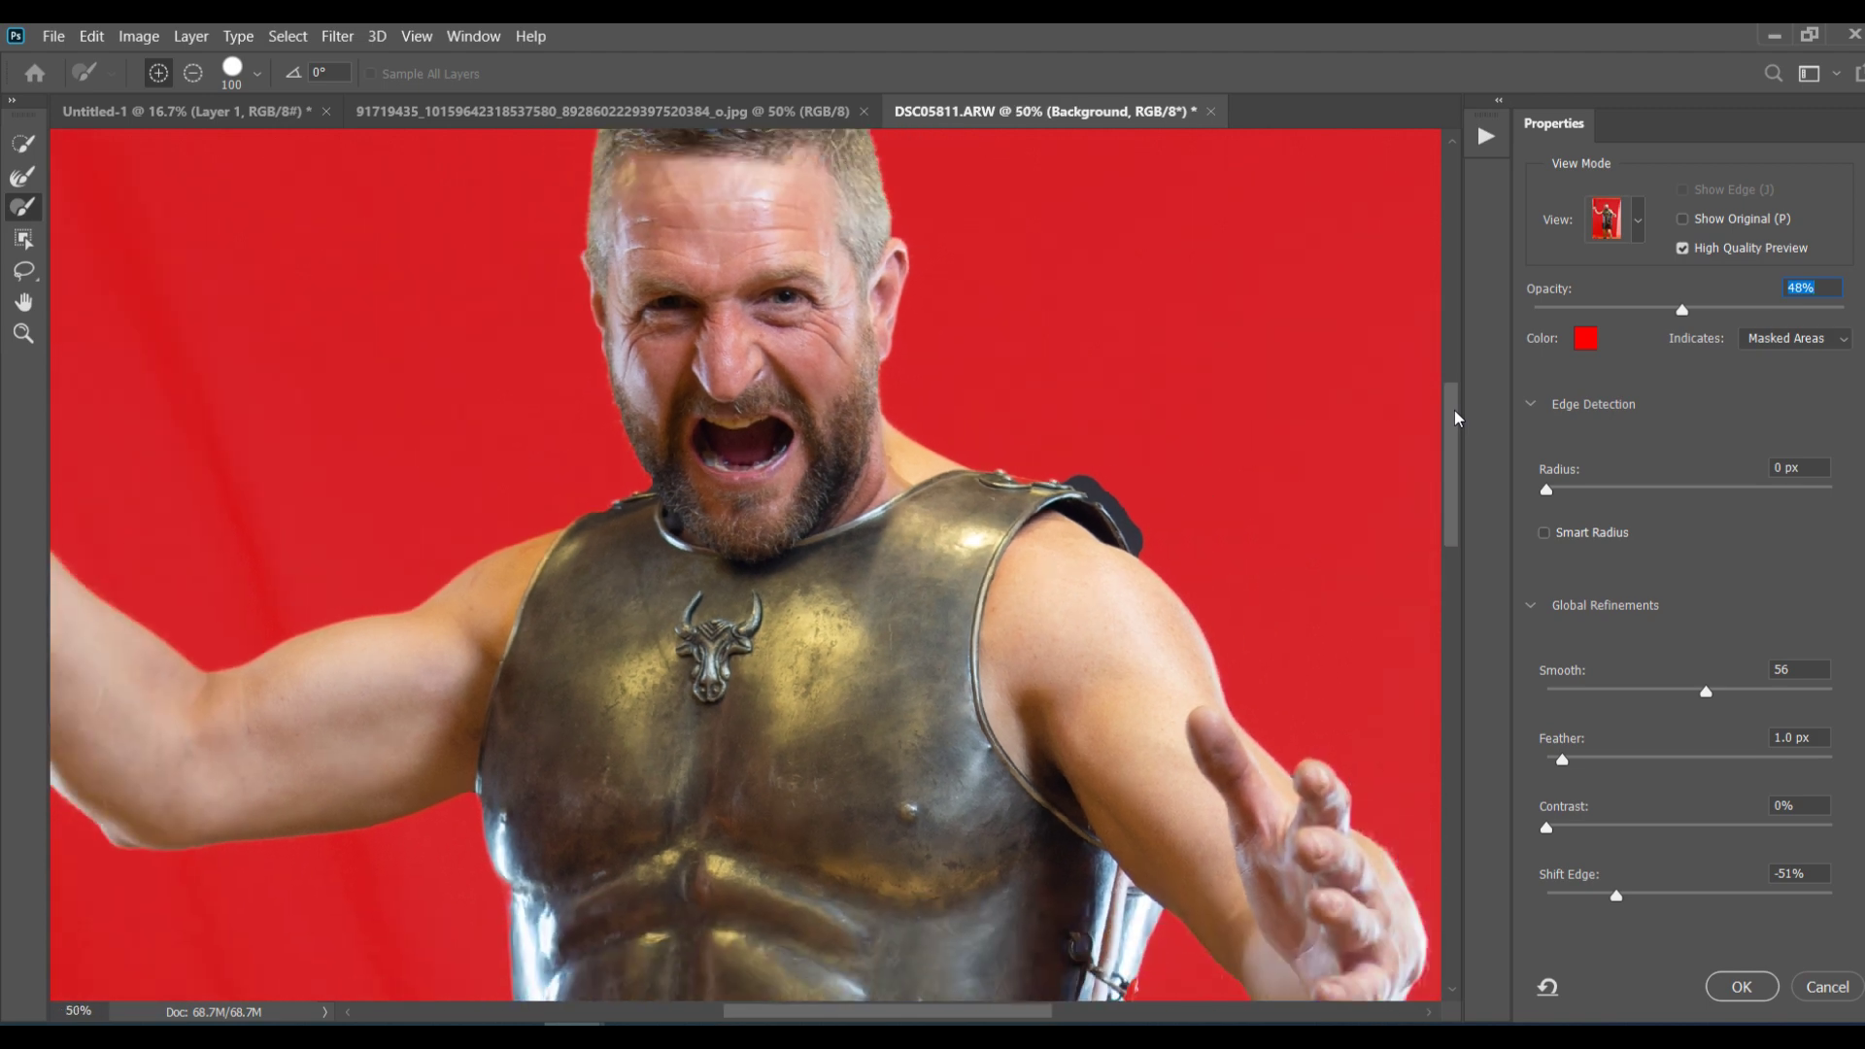
scroll(1456, 419, down, 3)
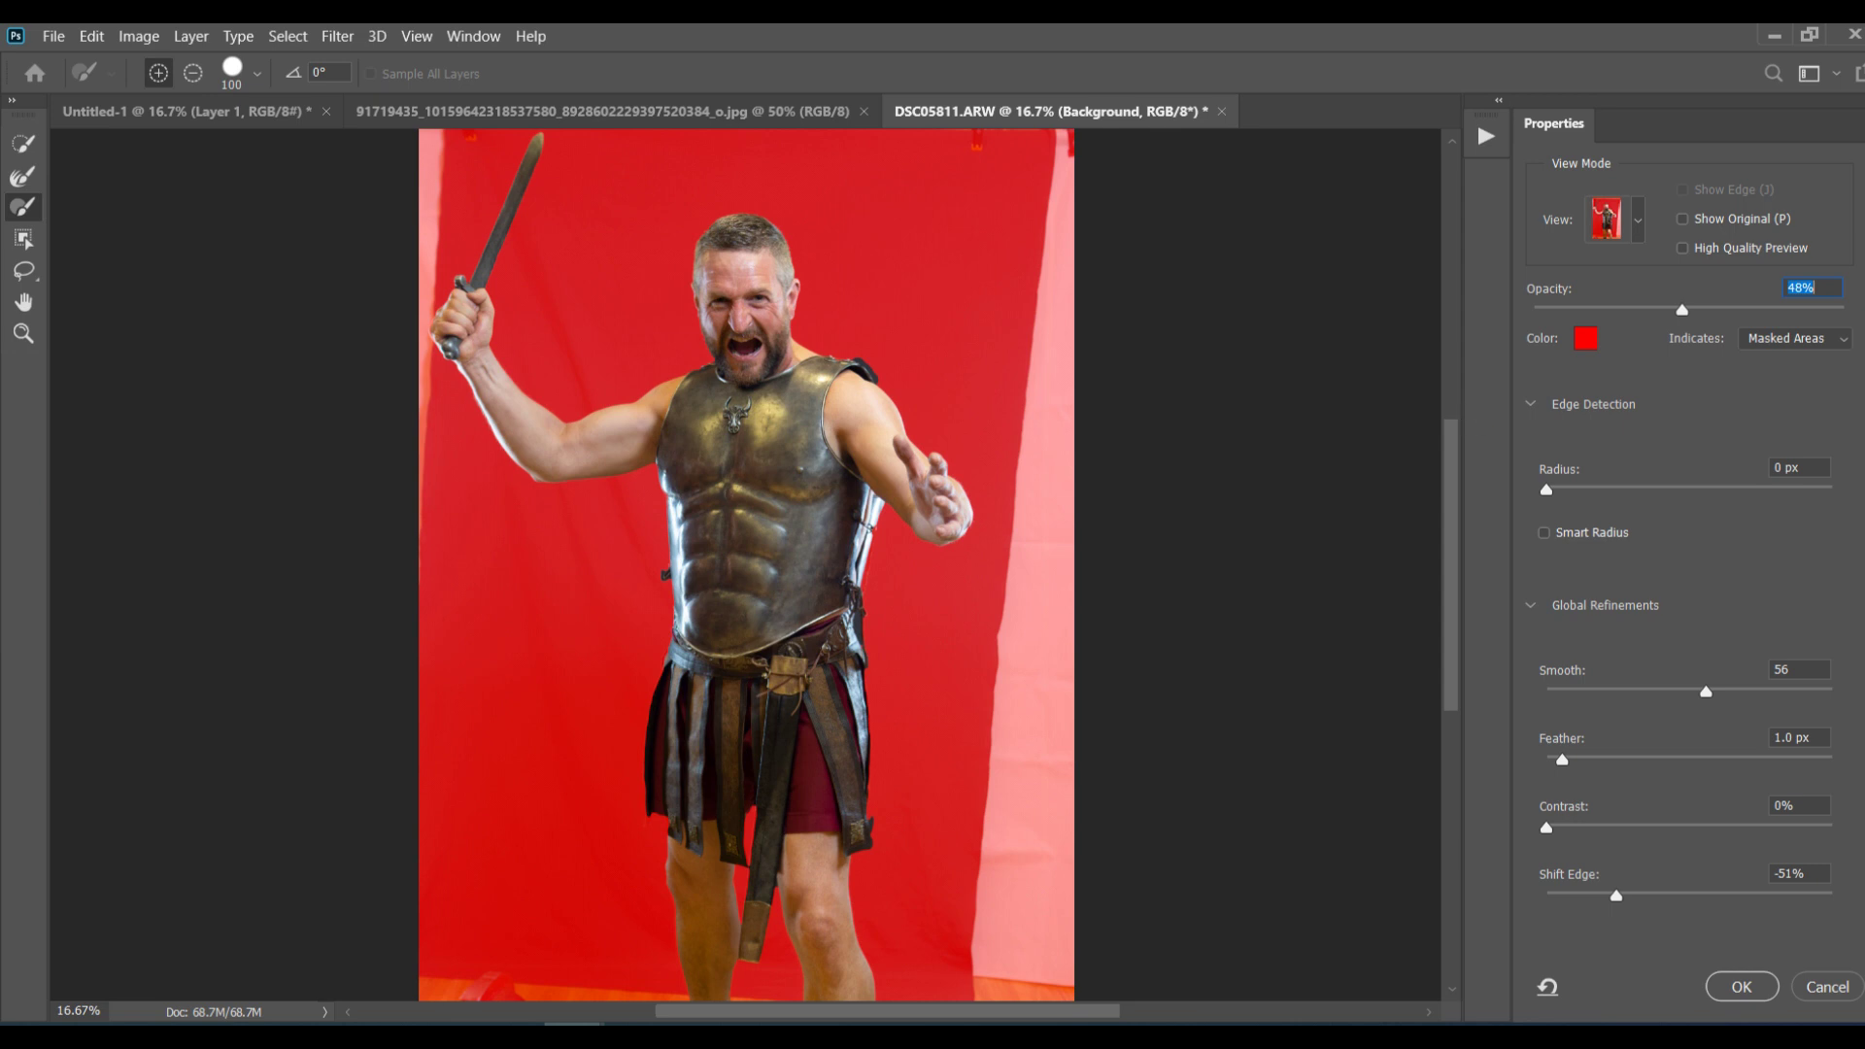
Step: Restore the red overlay to 100% opacity, zoom to 66.7% on the torso, and try a 37.2 px feather
scroll(1855, 692, down, 3)
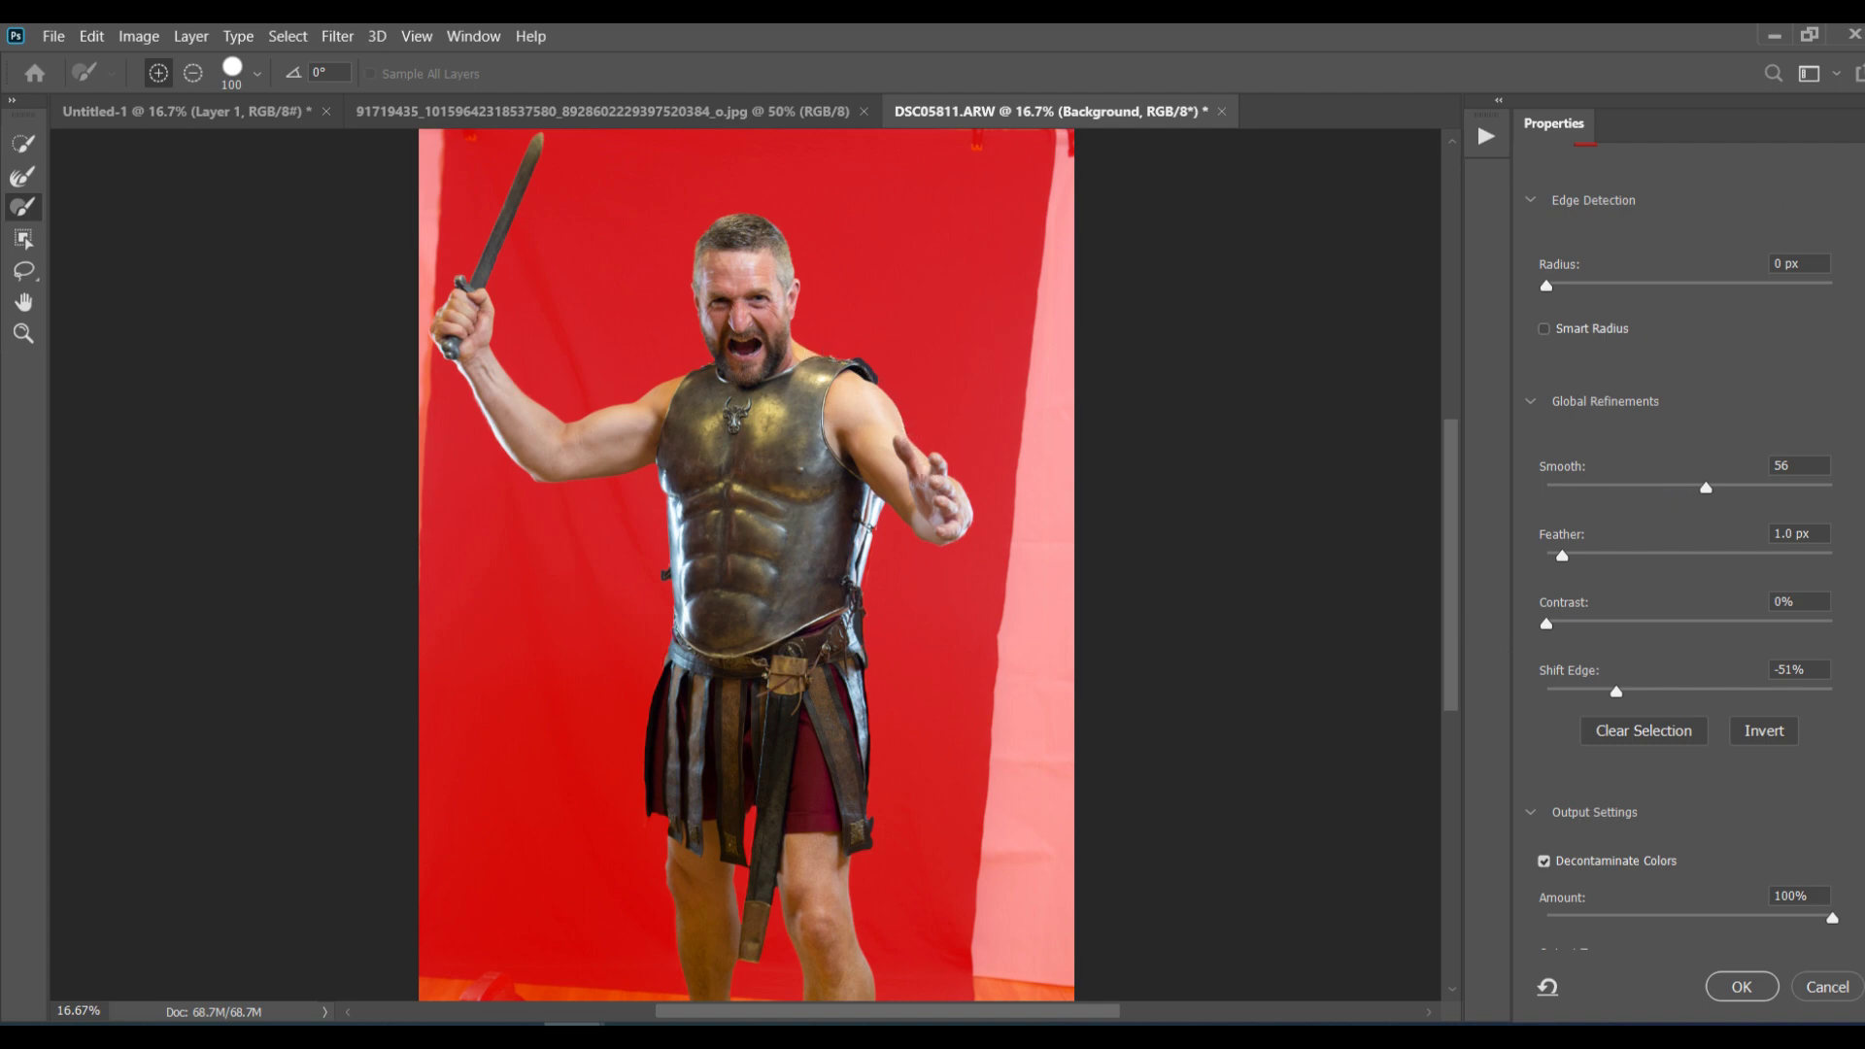
scroll(1825, 243, up, 3)
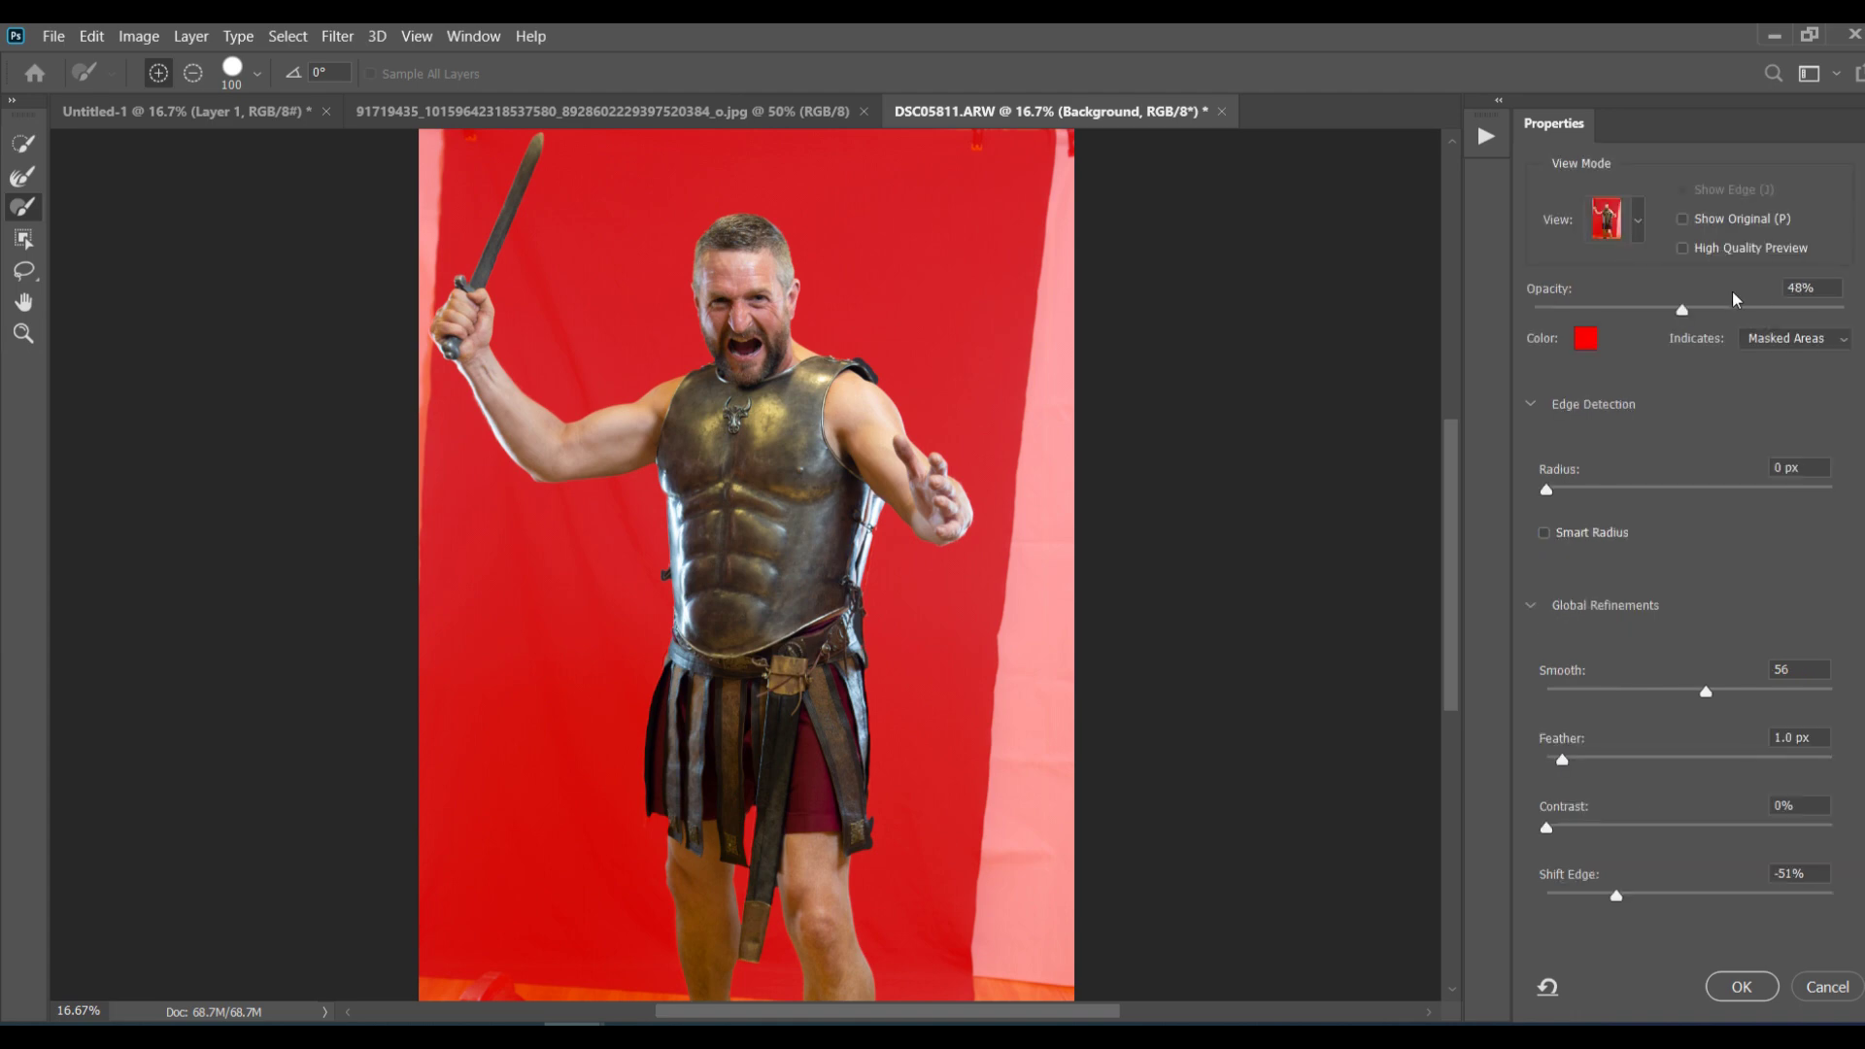
click(1849, 311)
click(1845, 310)
key(ctrl+plus)
key(ctrl+plus)
key(ctrl+plus)
key(ctrl+plus)
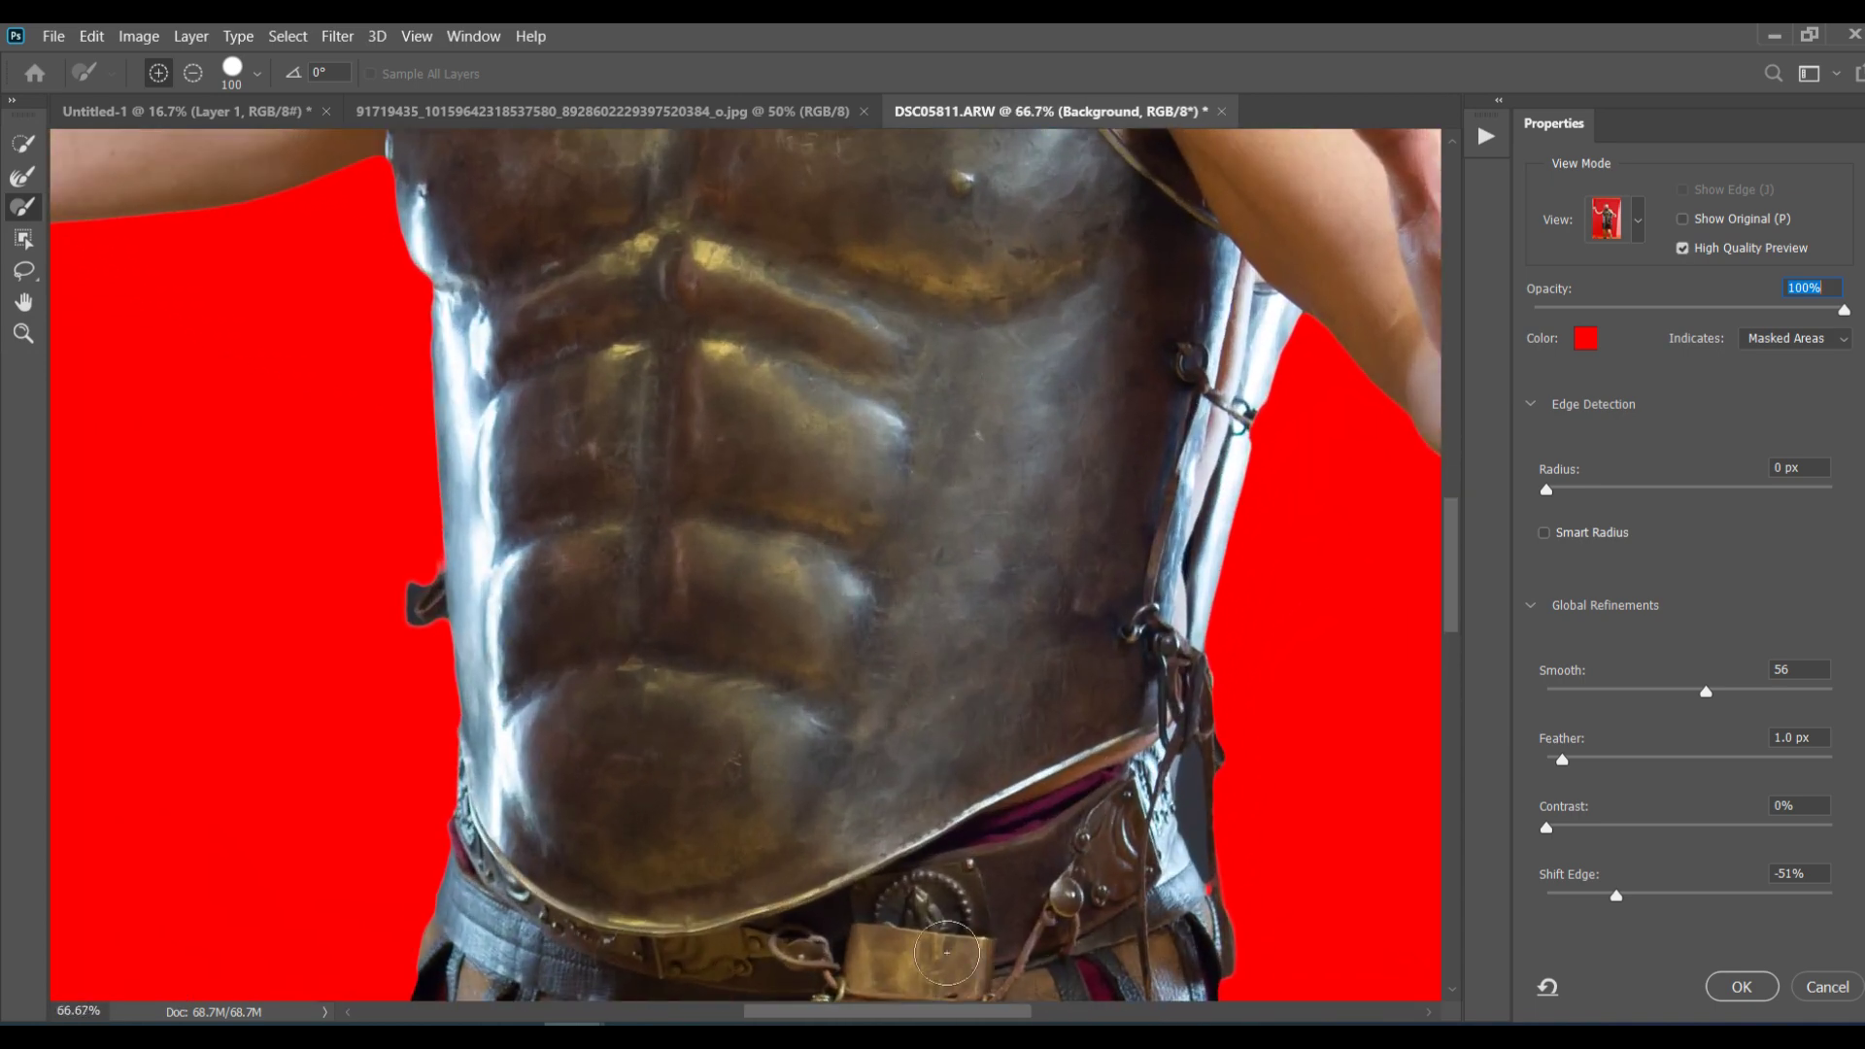
drag(820, 1014, 909, 1014)
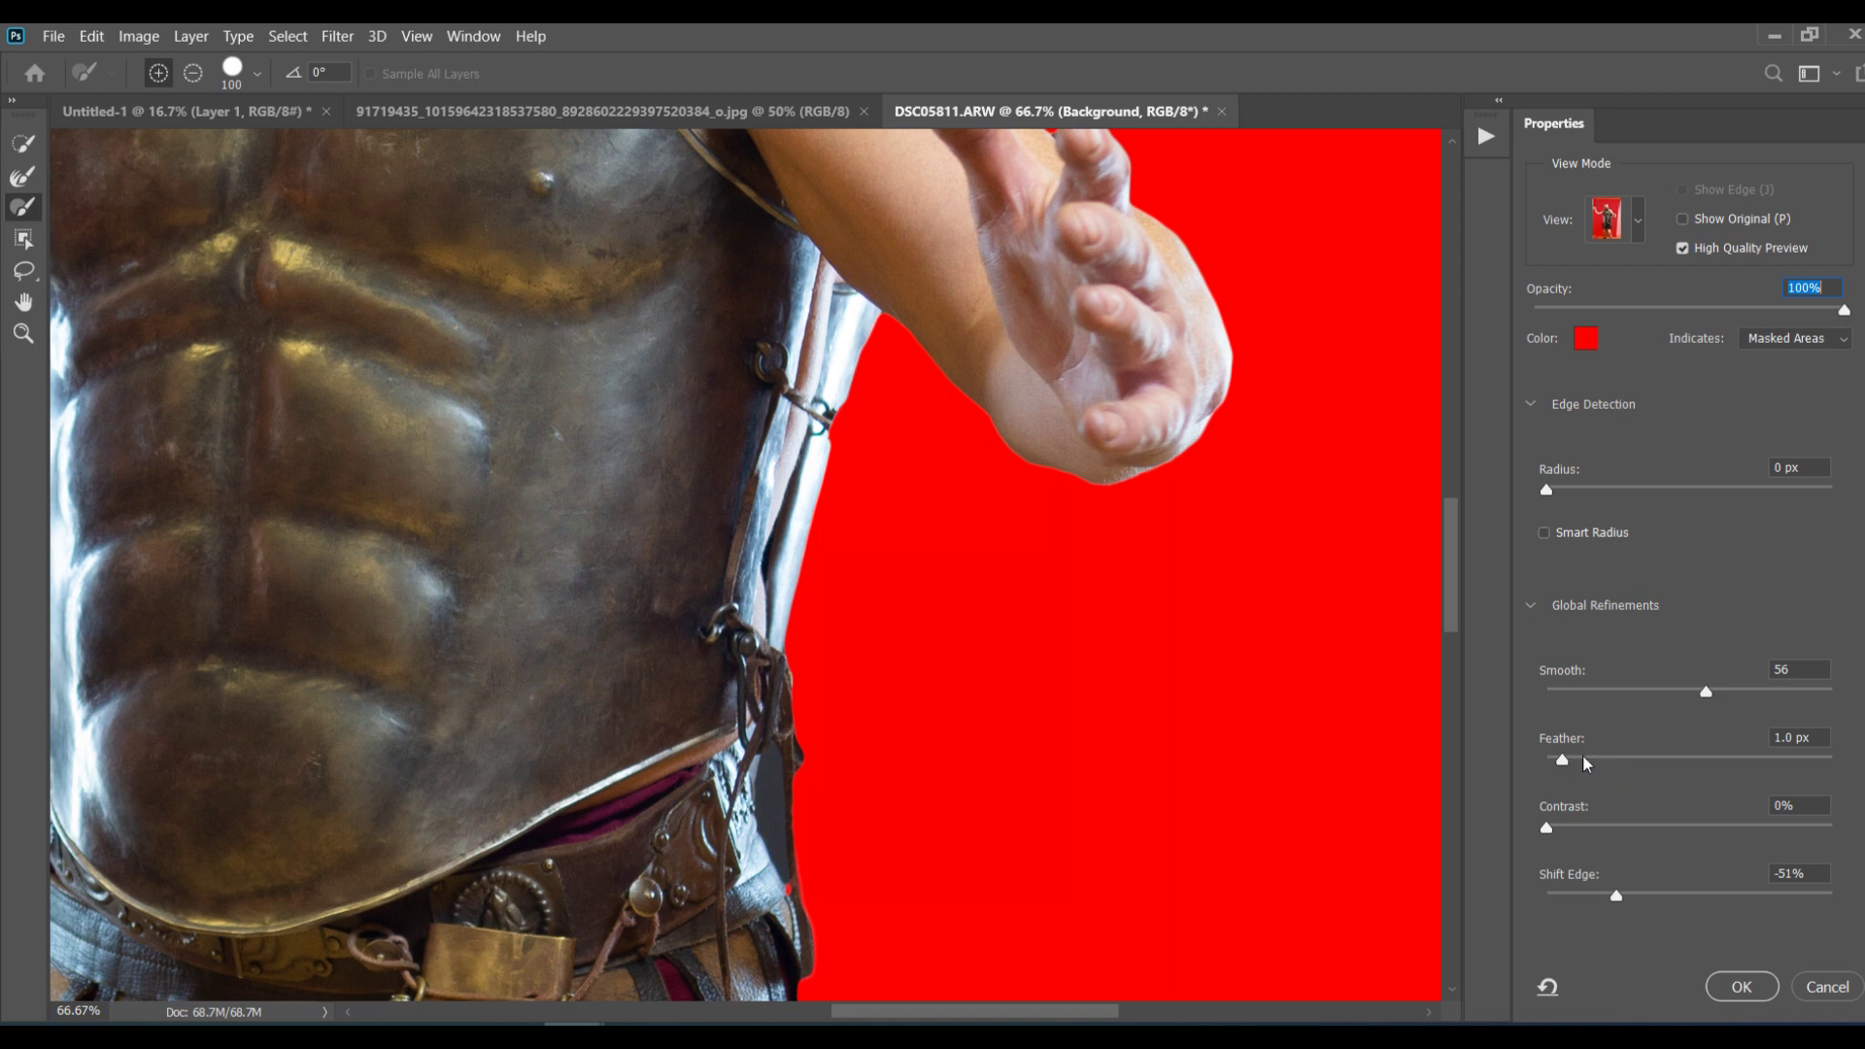
click(1691, 768)
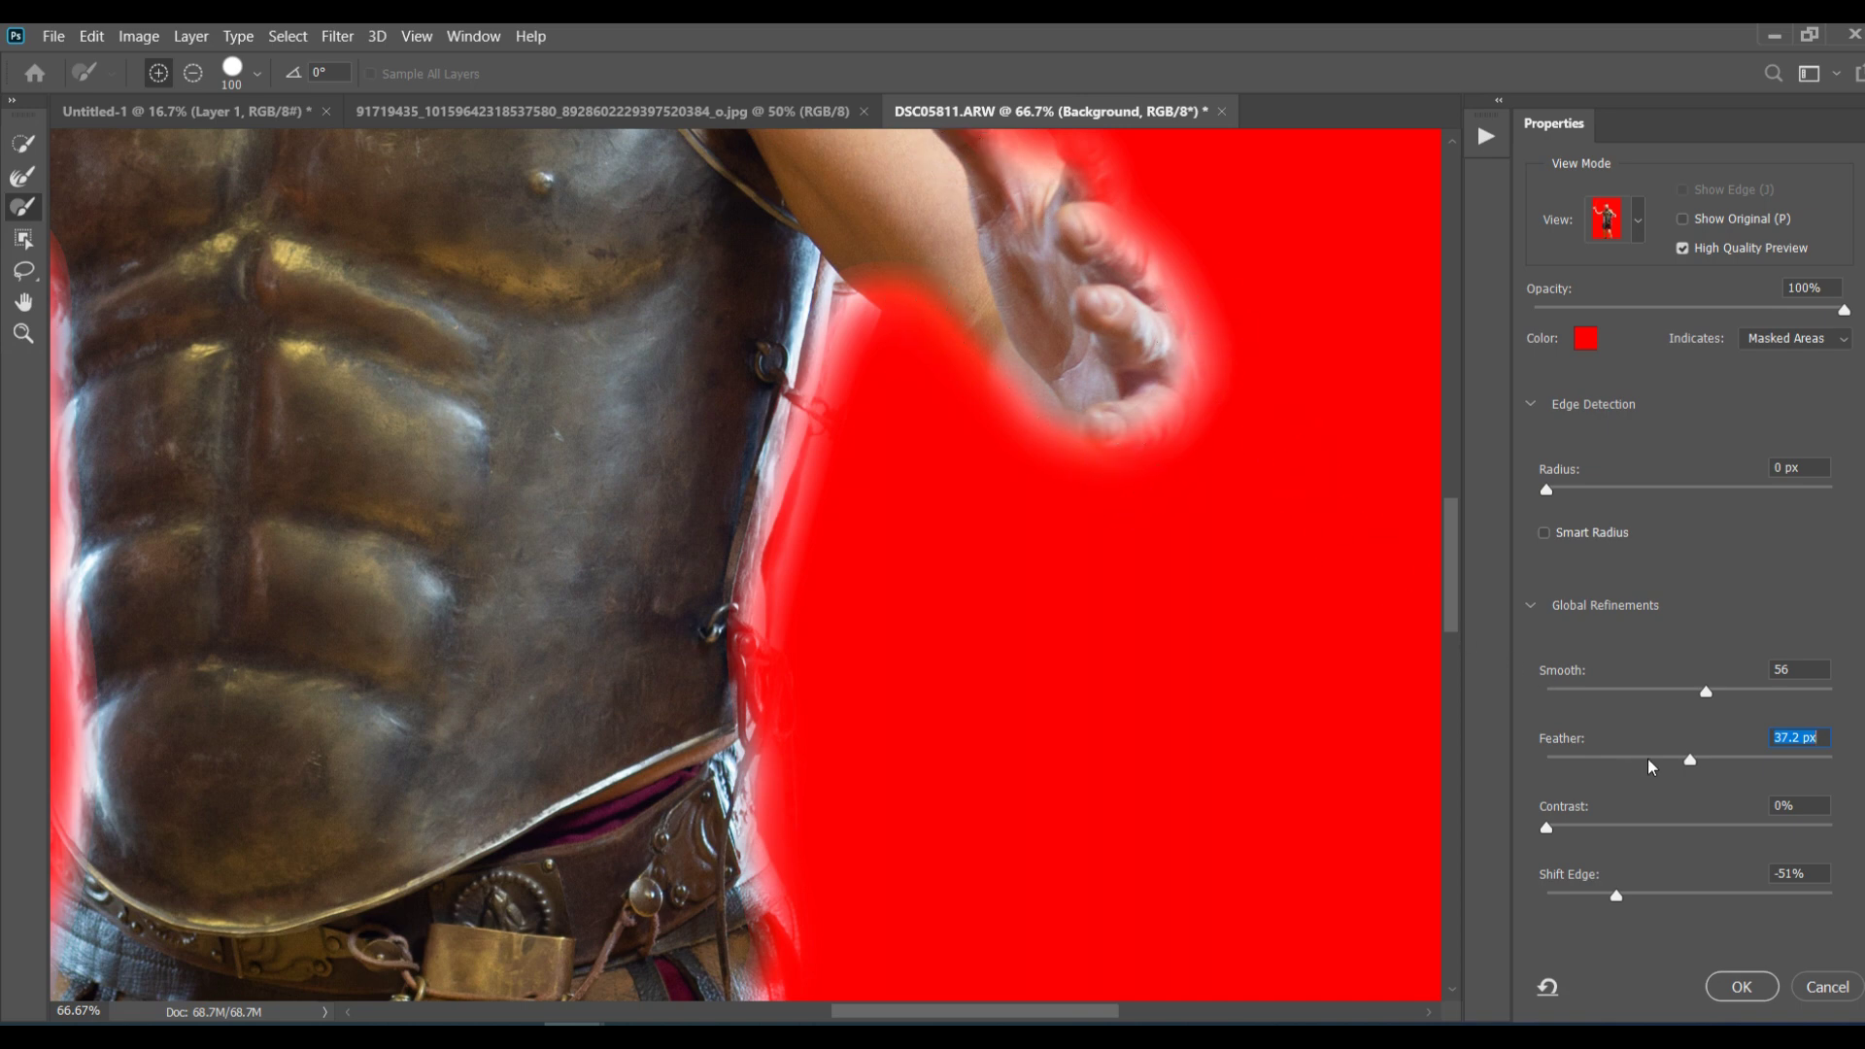
text(1)
key(Return)
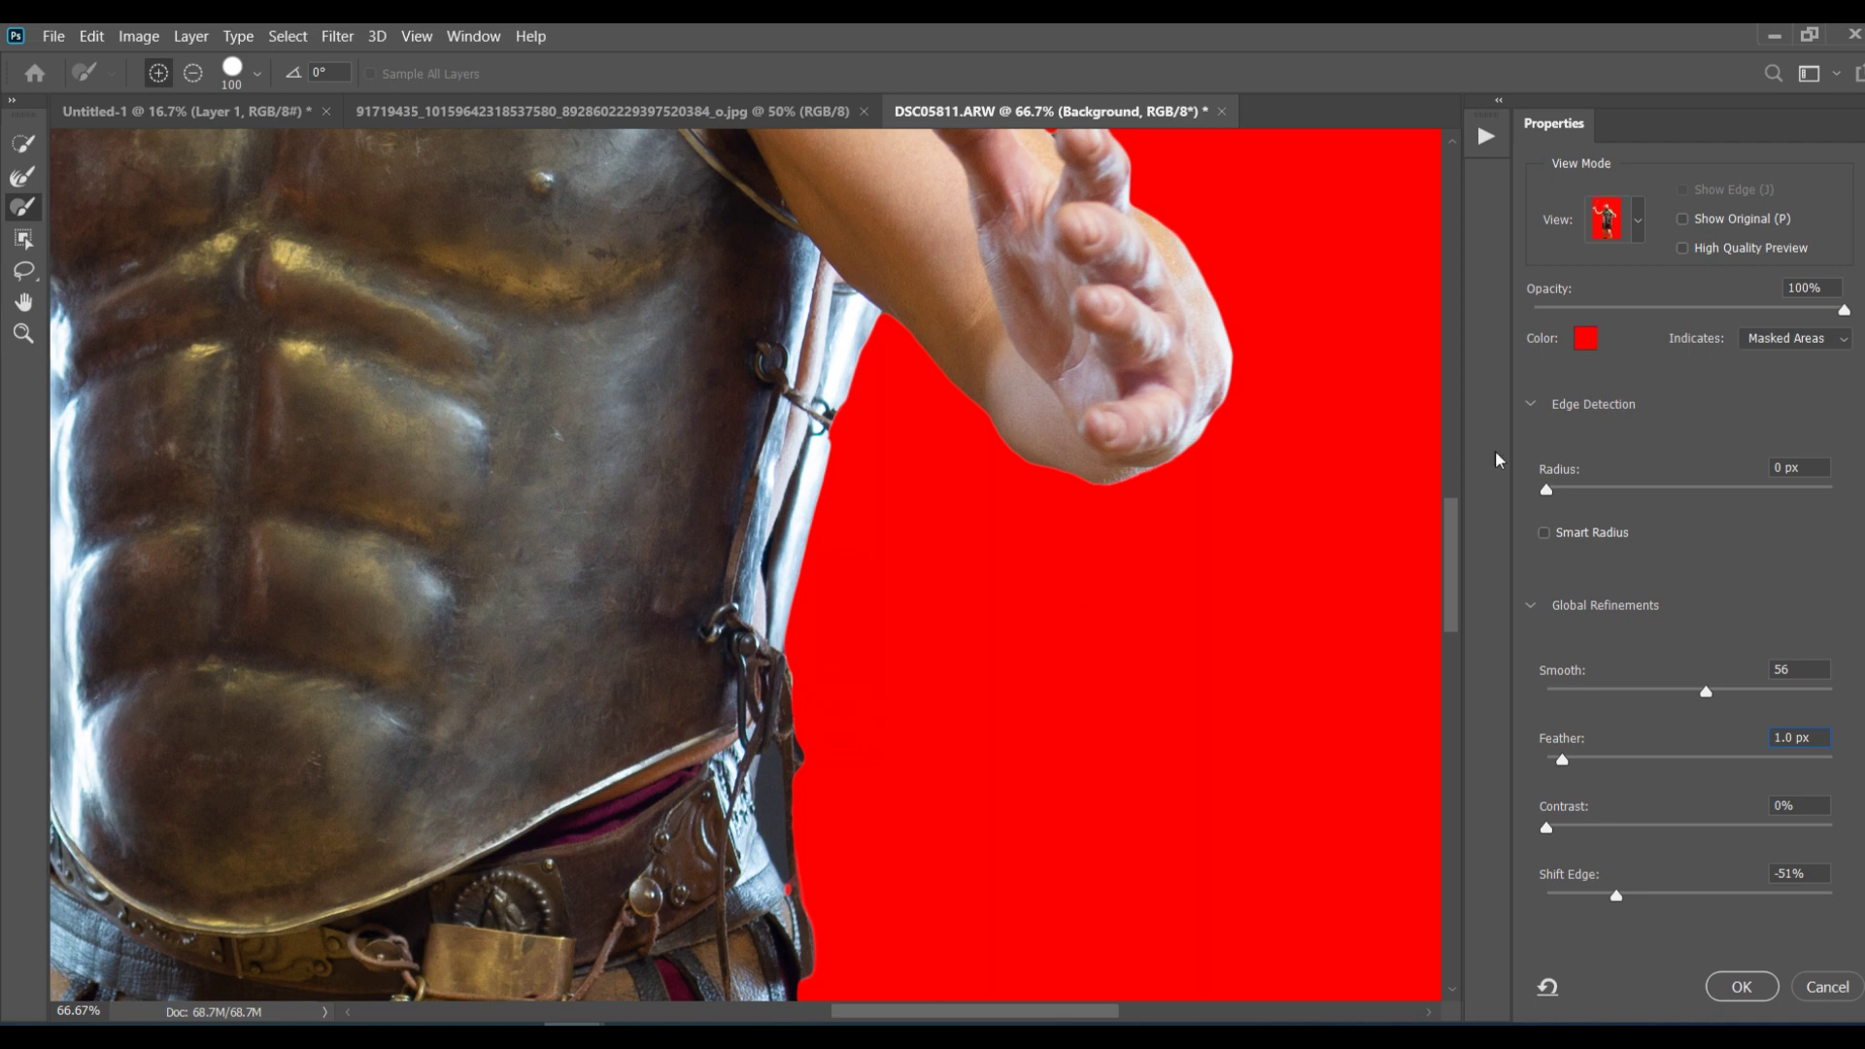
drag(1460, 599, 1417, 646)
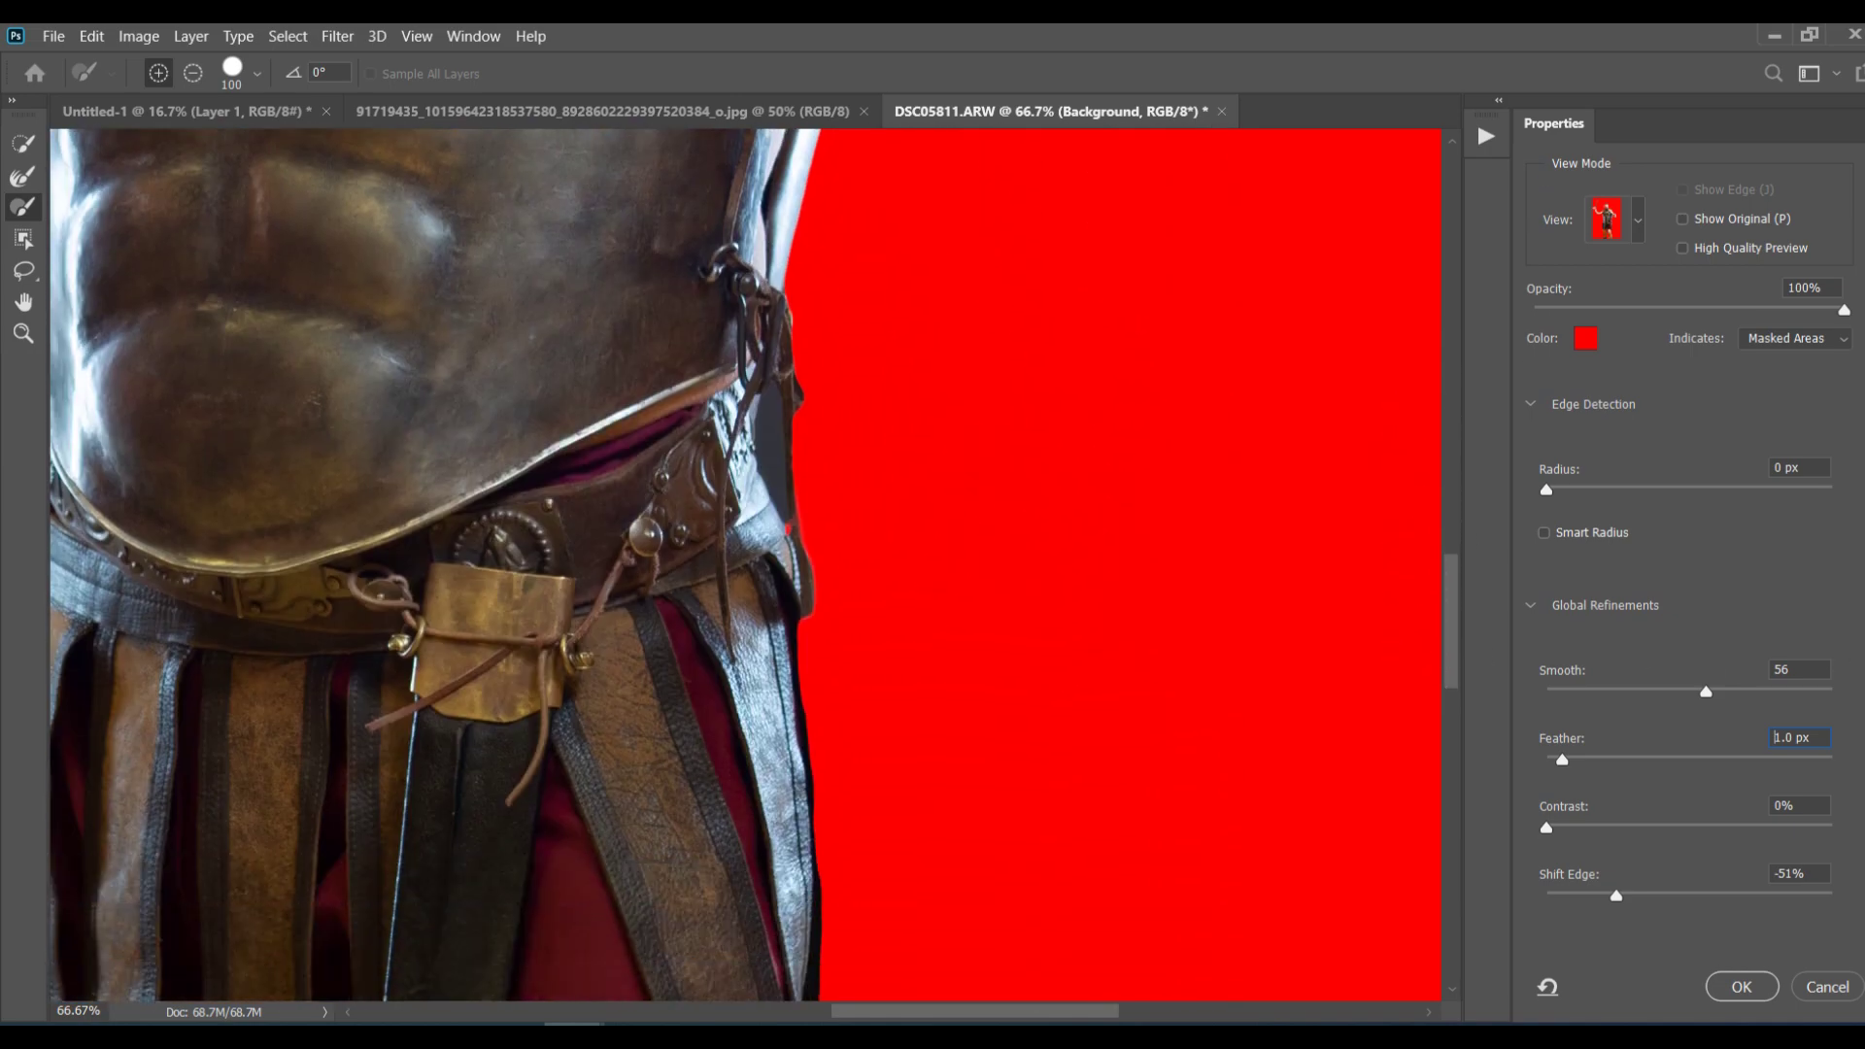
Step: Output the refined selection as a New Layer with Layer Mask, with Remember Settings checked
scroll(1688, 583, down, 5)
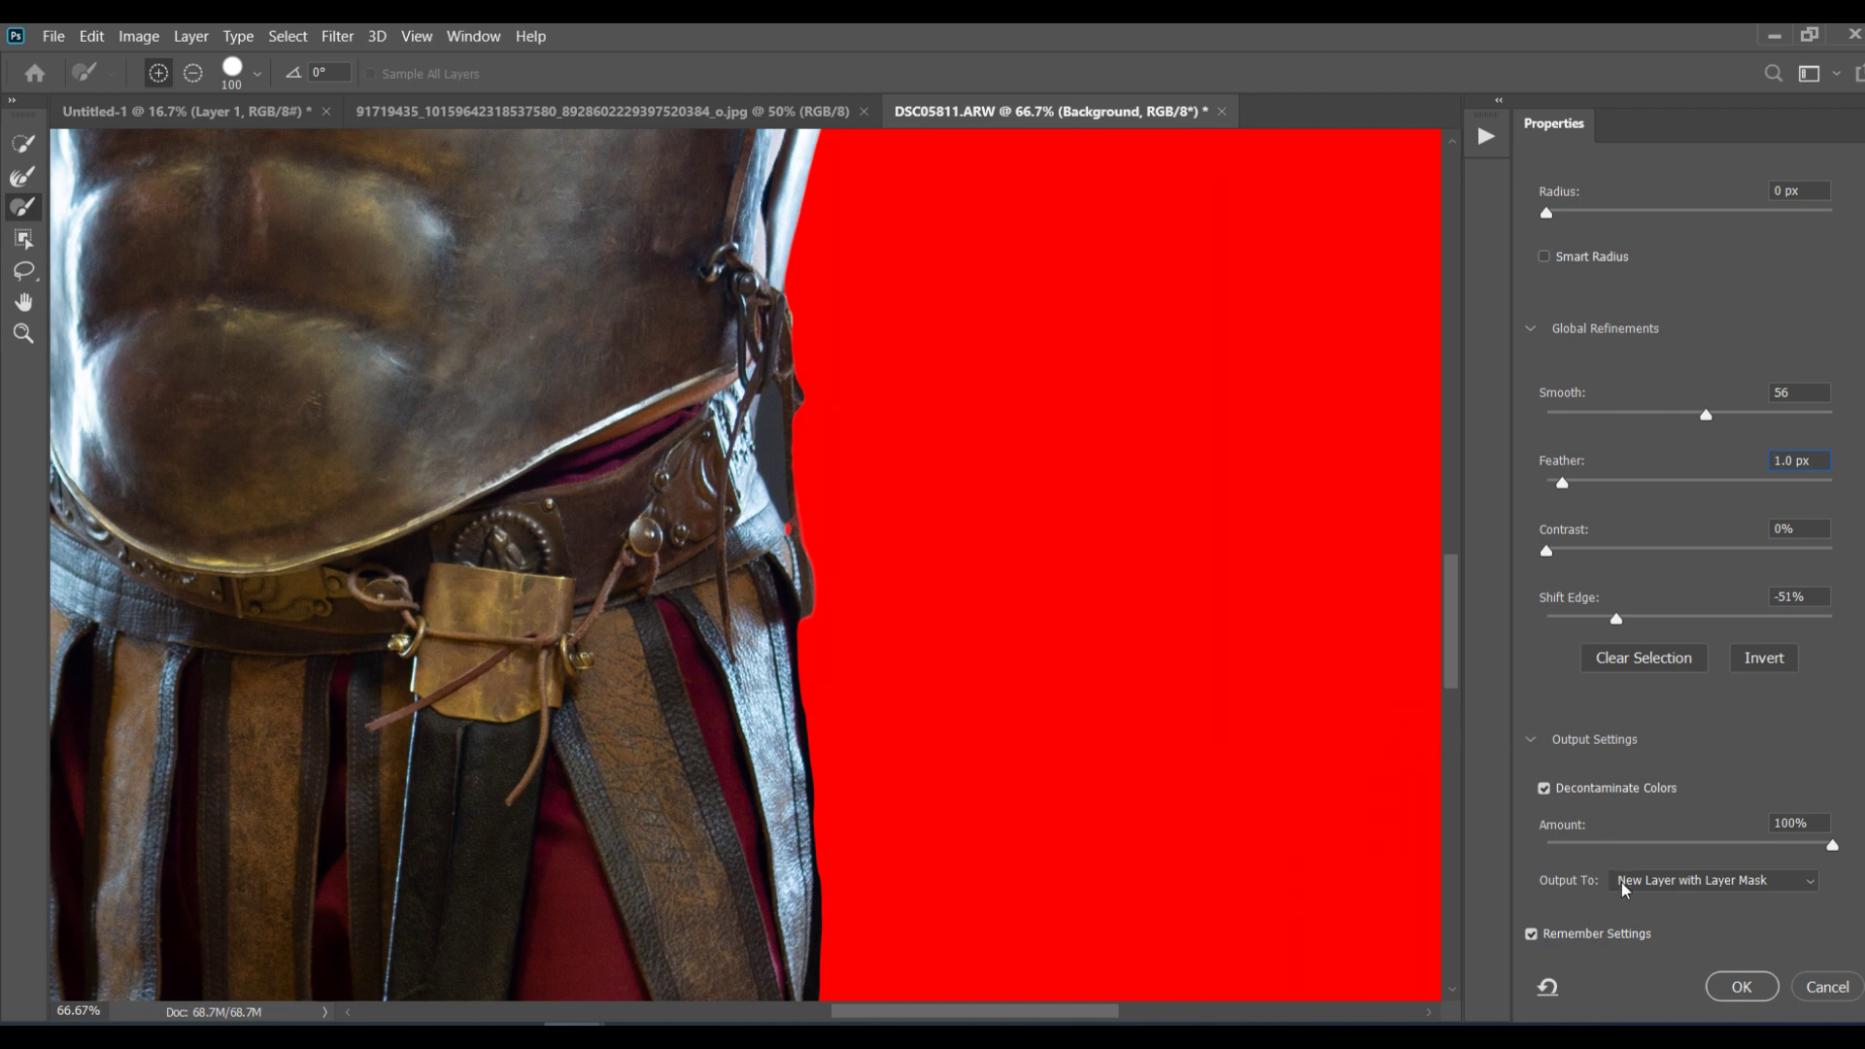
click(1689, 886)
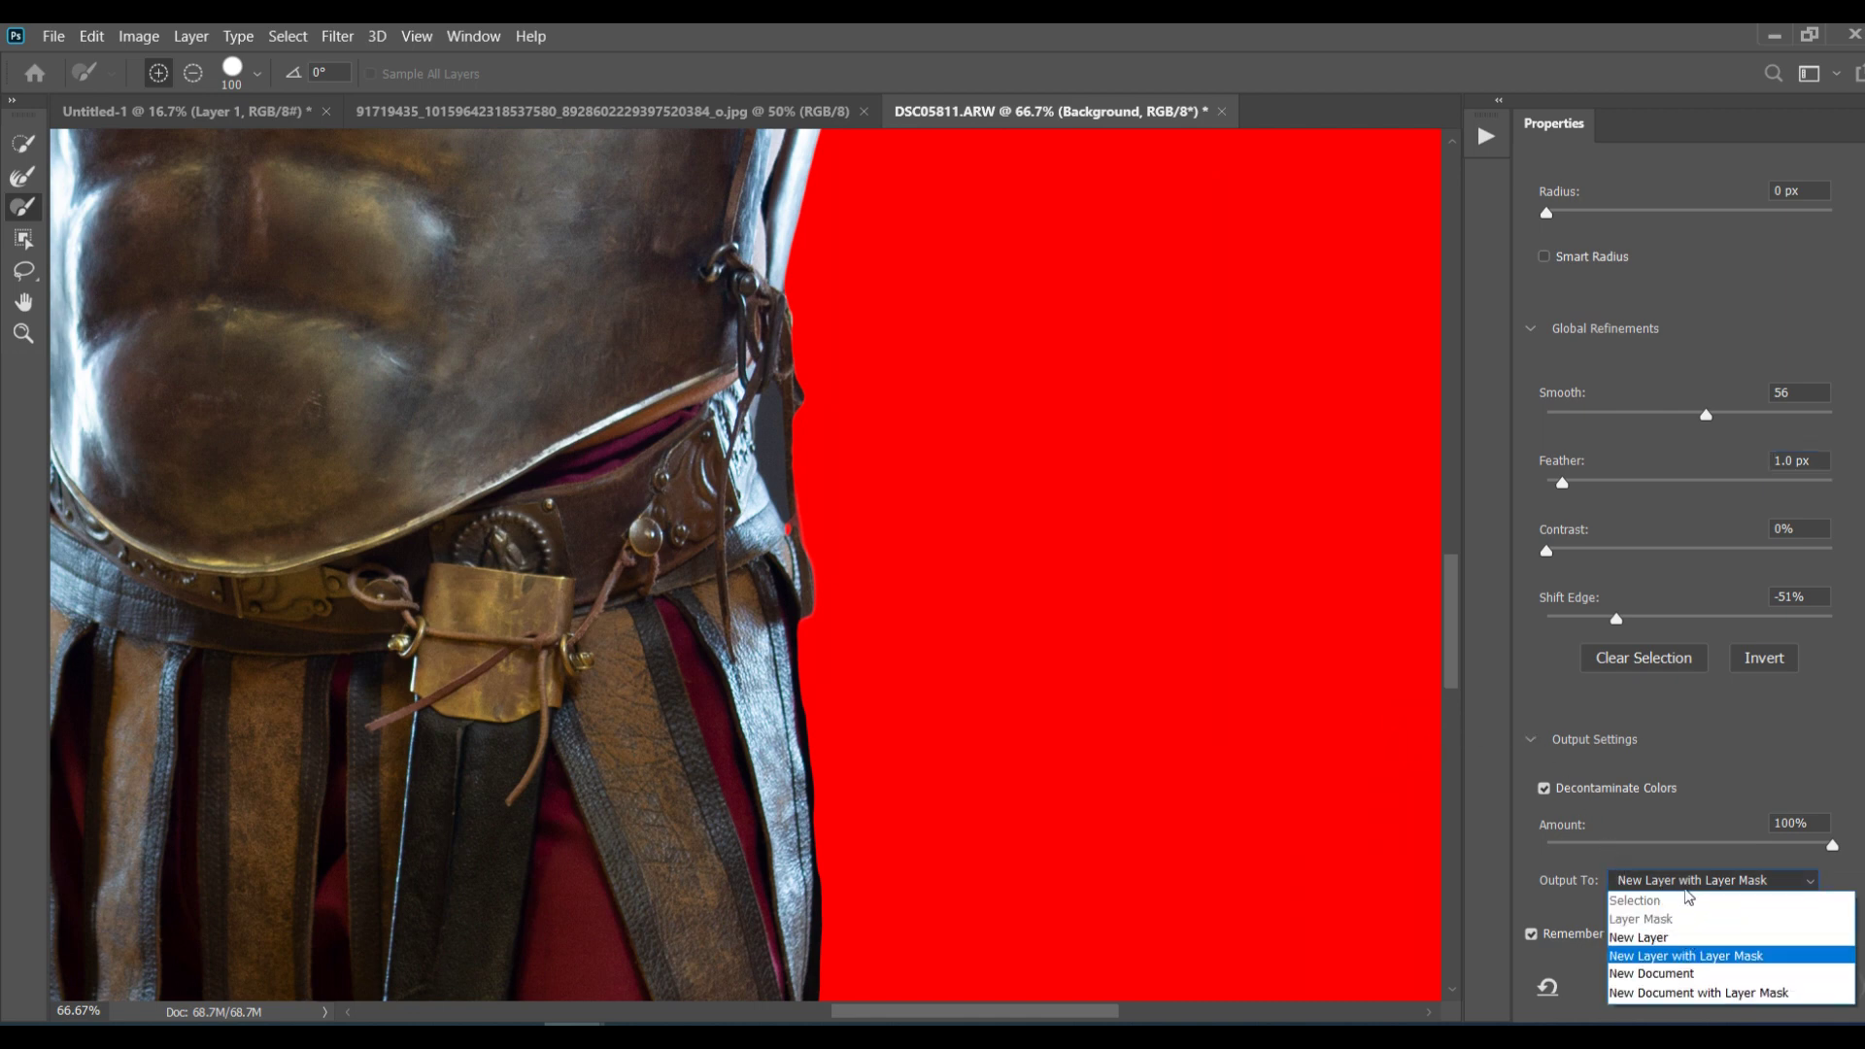
click(1669, 960)
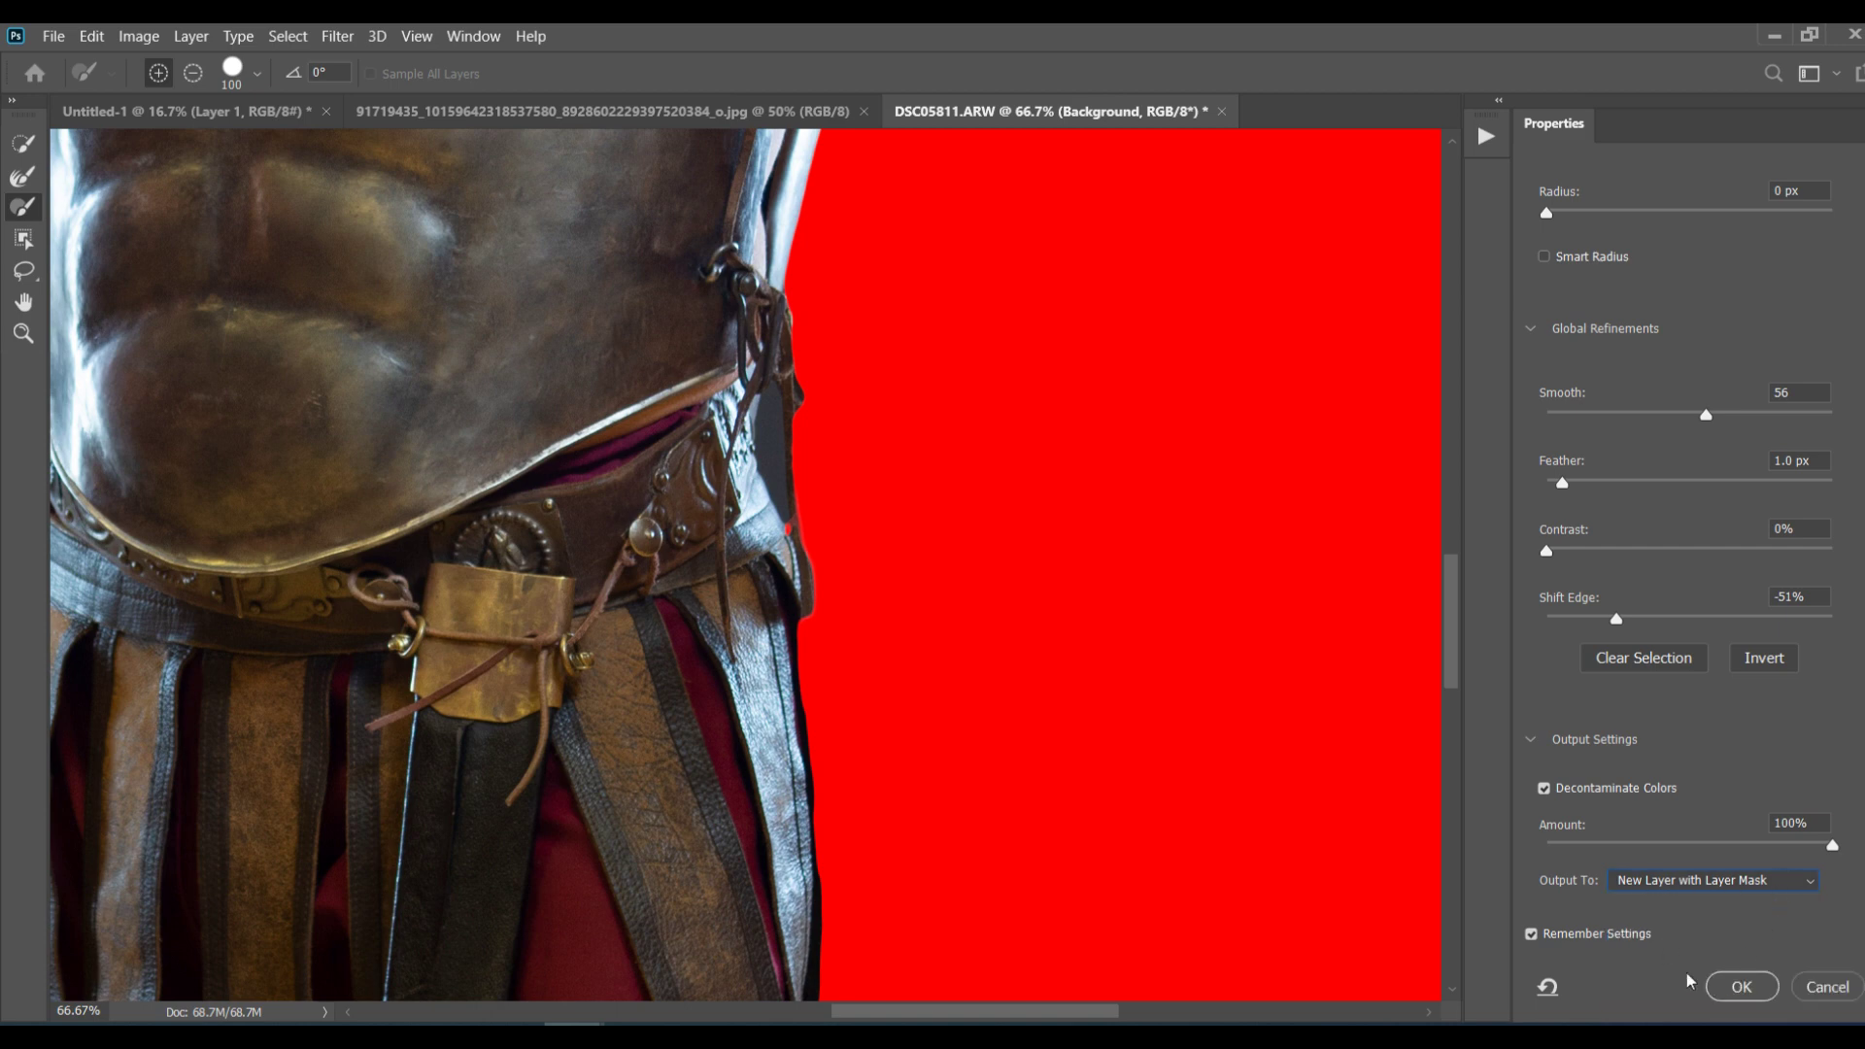
click(1531, 934)
click(1760, 988)
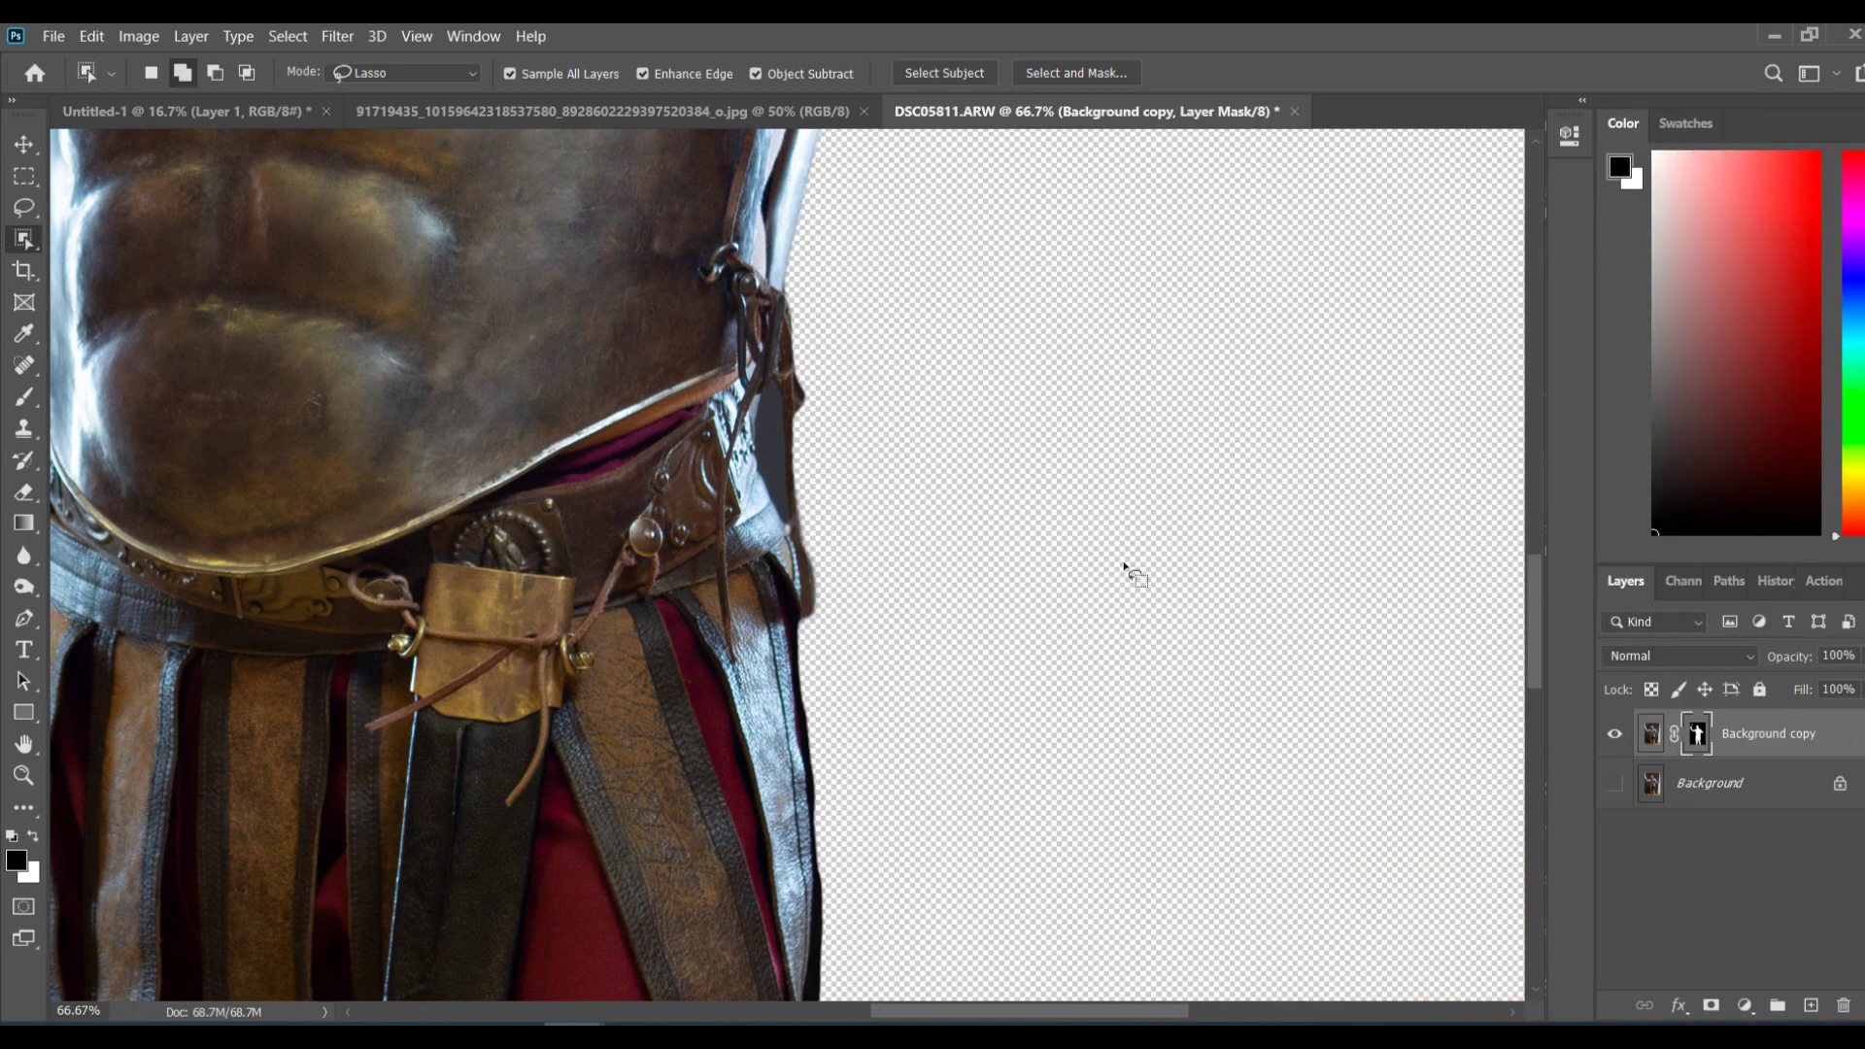
Step: Zoom to 100% on the shoulder, trace the dark leftover patch, and switch to the Brush
key(ctrl+minus)
key(ctrl+minus)
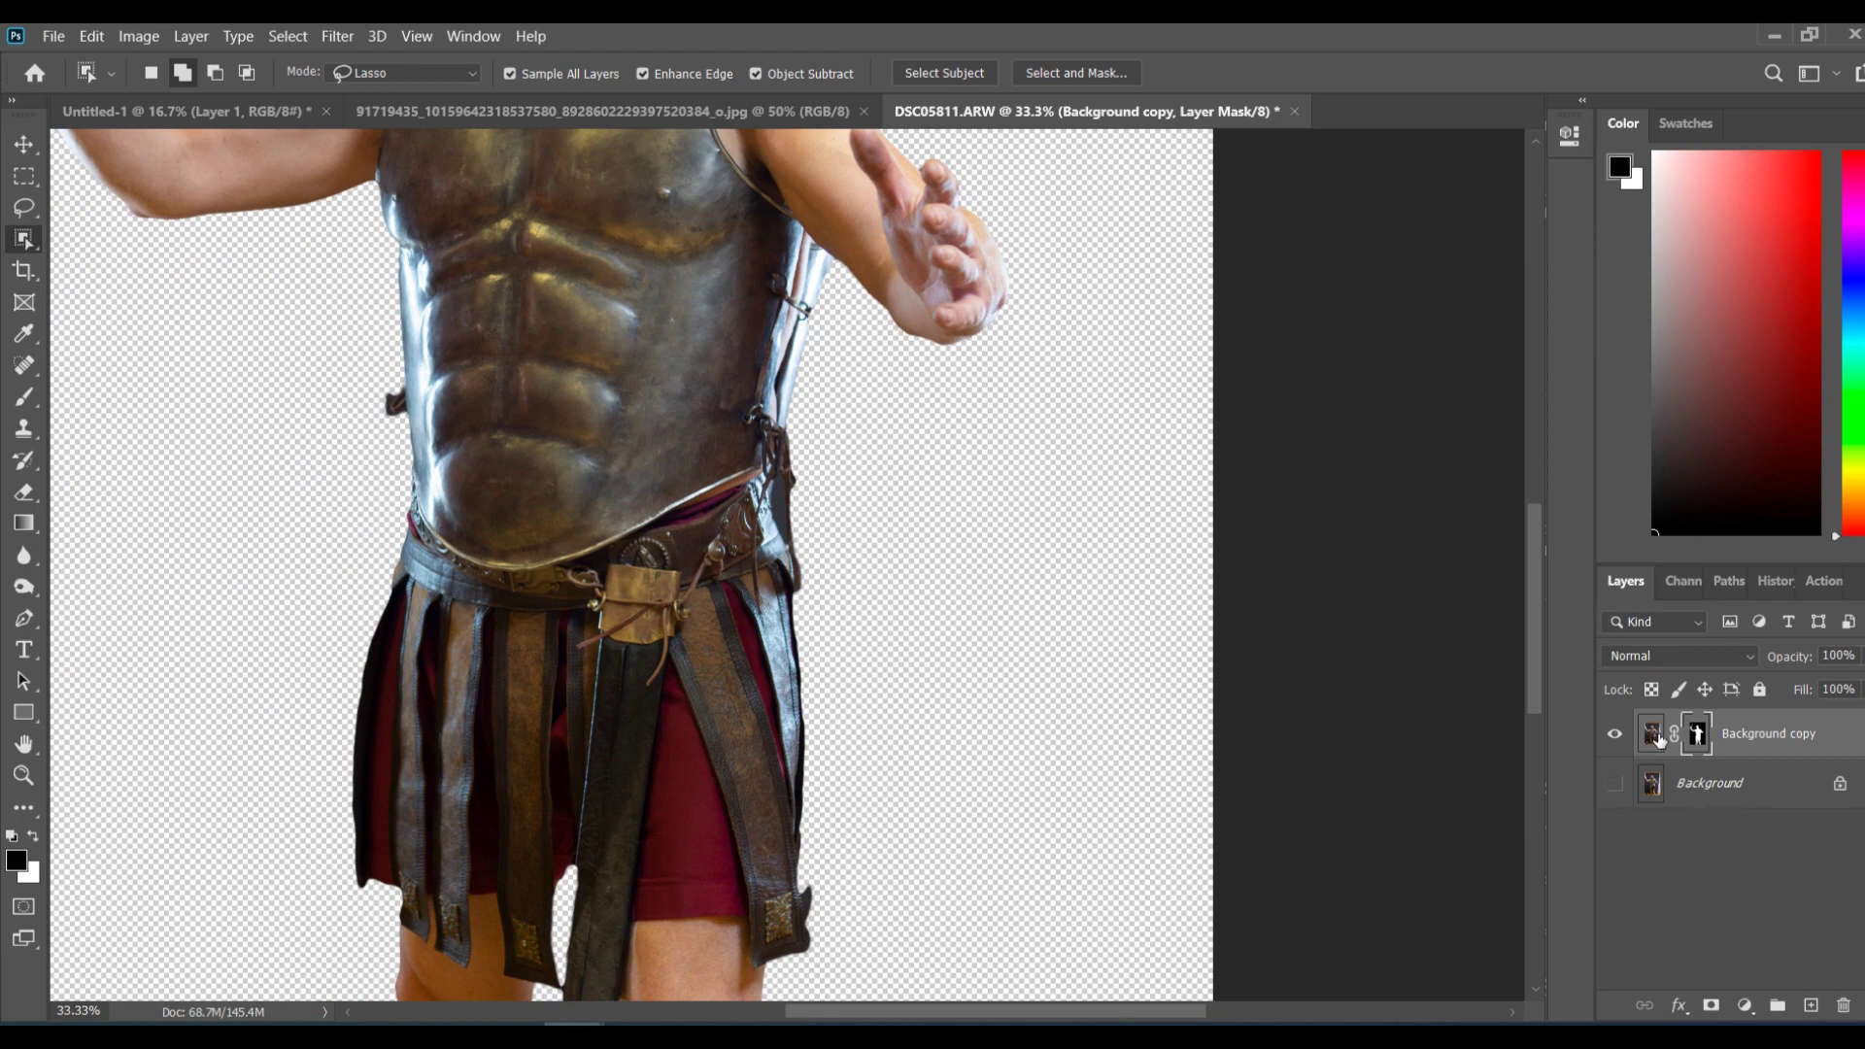
mouse_move(1702, 726)
mouse_down()
mouse_move(1690, 762)
mouse_move(1248, 634)
mouse_move(1253, 470)
mouse_move(1531, 614)
mouse_move(1507, 475)
mouse_move(1521, 592)
mouse_move(1700, 743)
mouse_up()
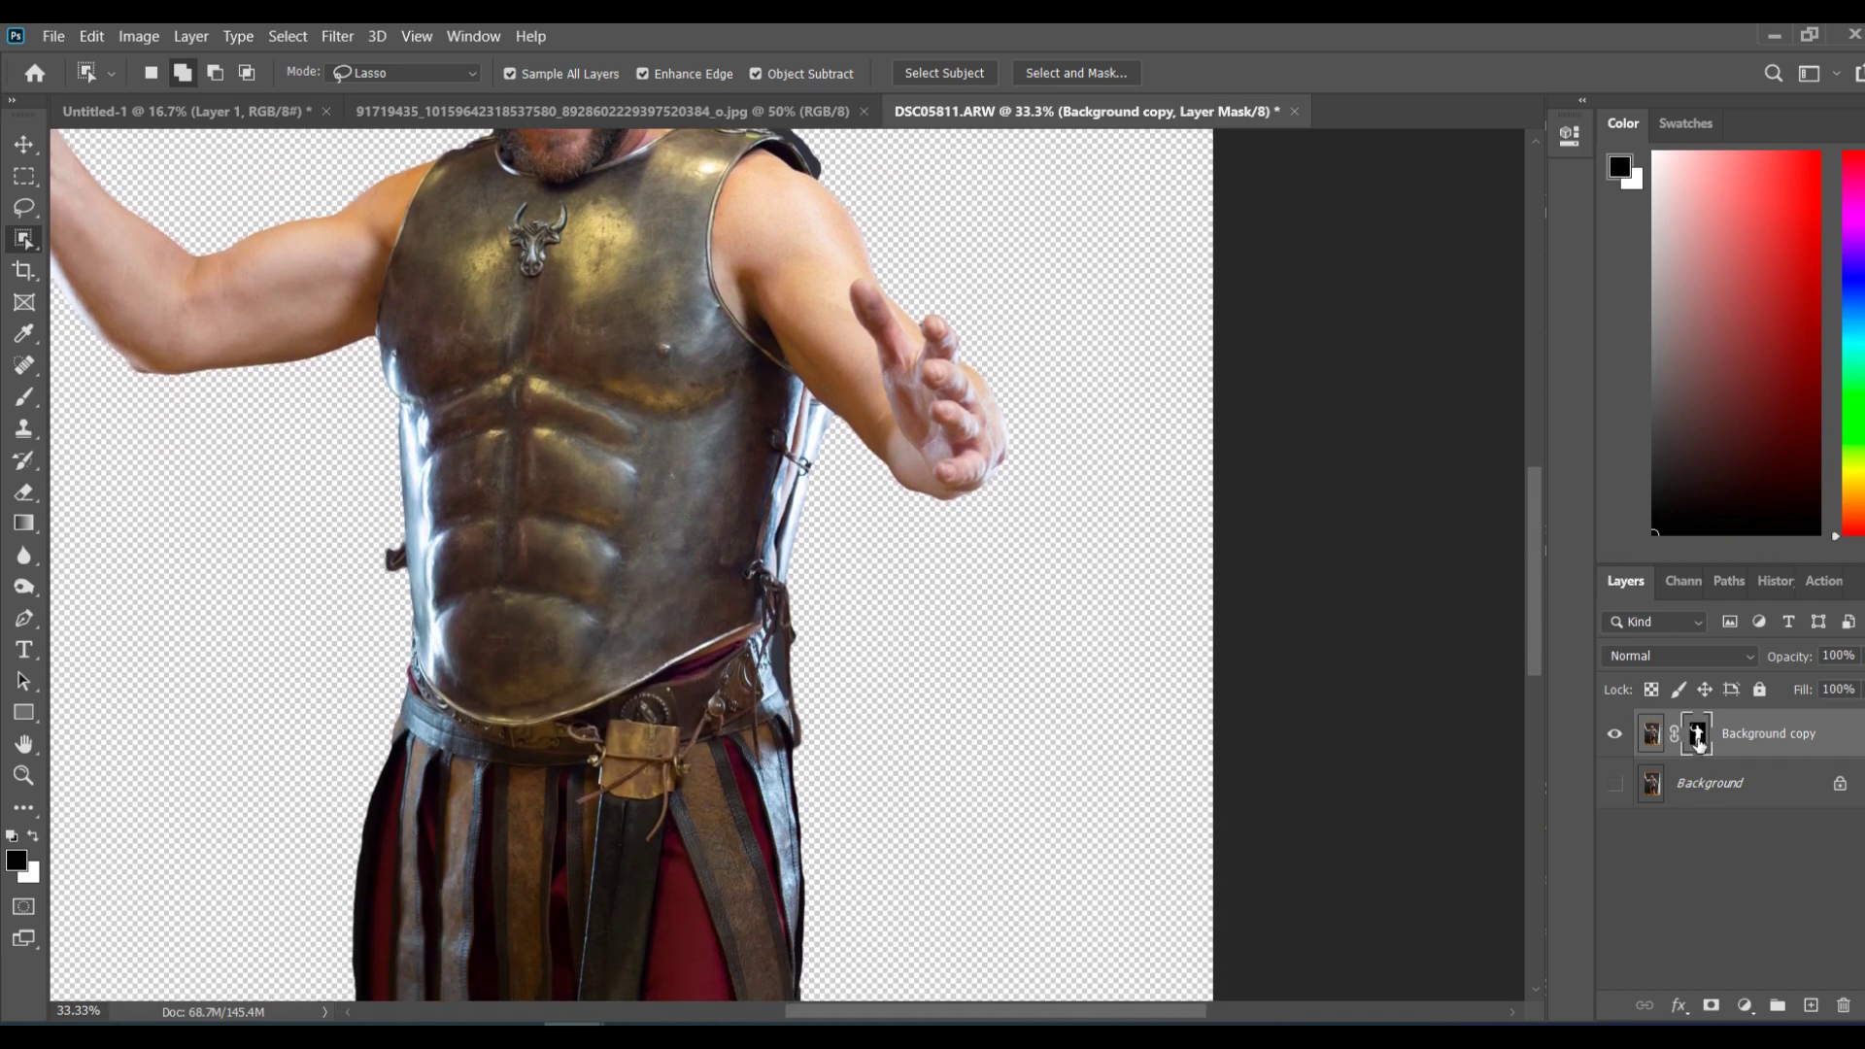
drag(1698, 743, 293, 512)
key(ctrl+plus)
key(ctrl+plus)
key(ctrl+plus)
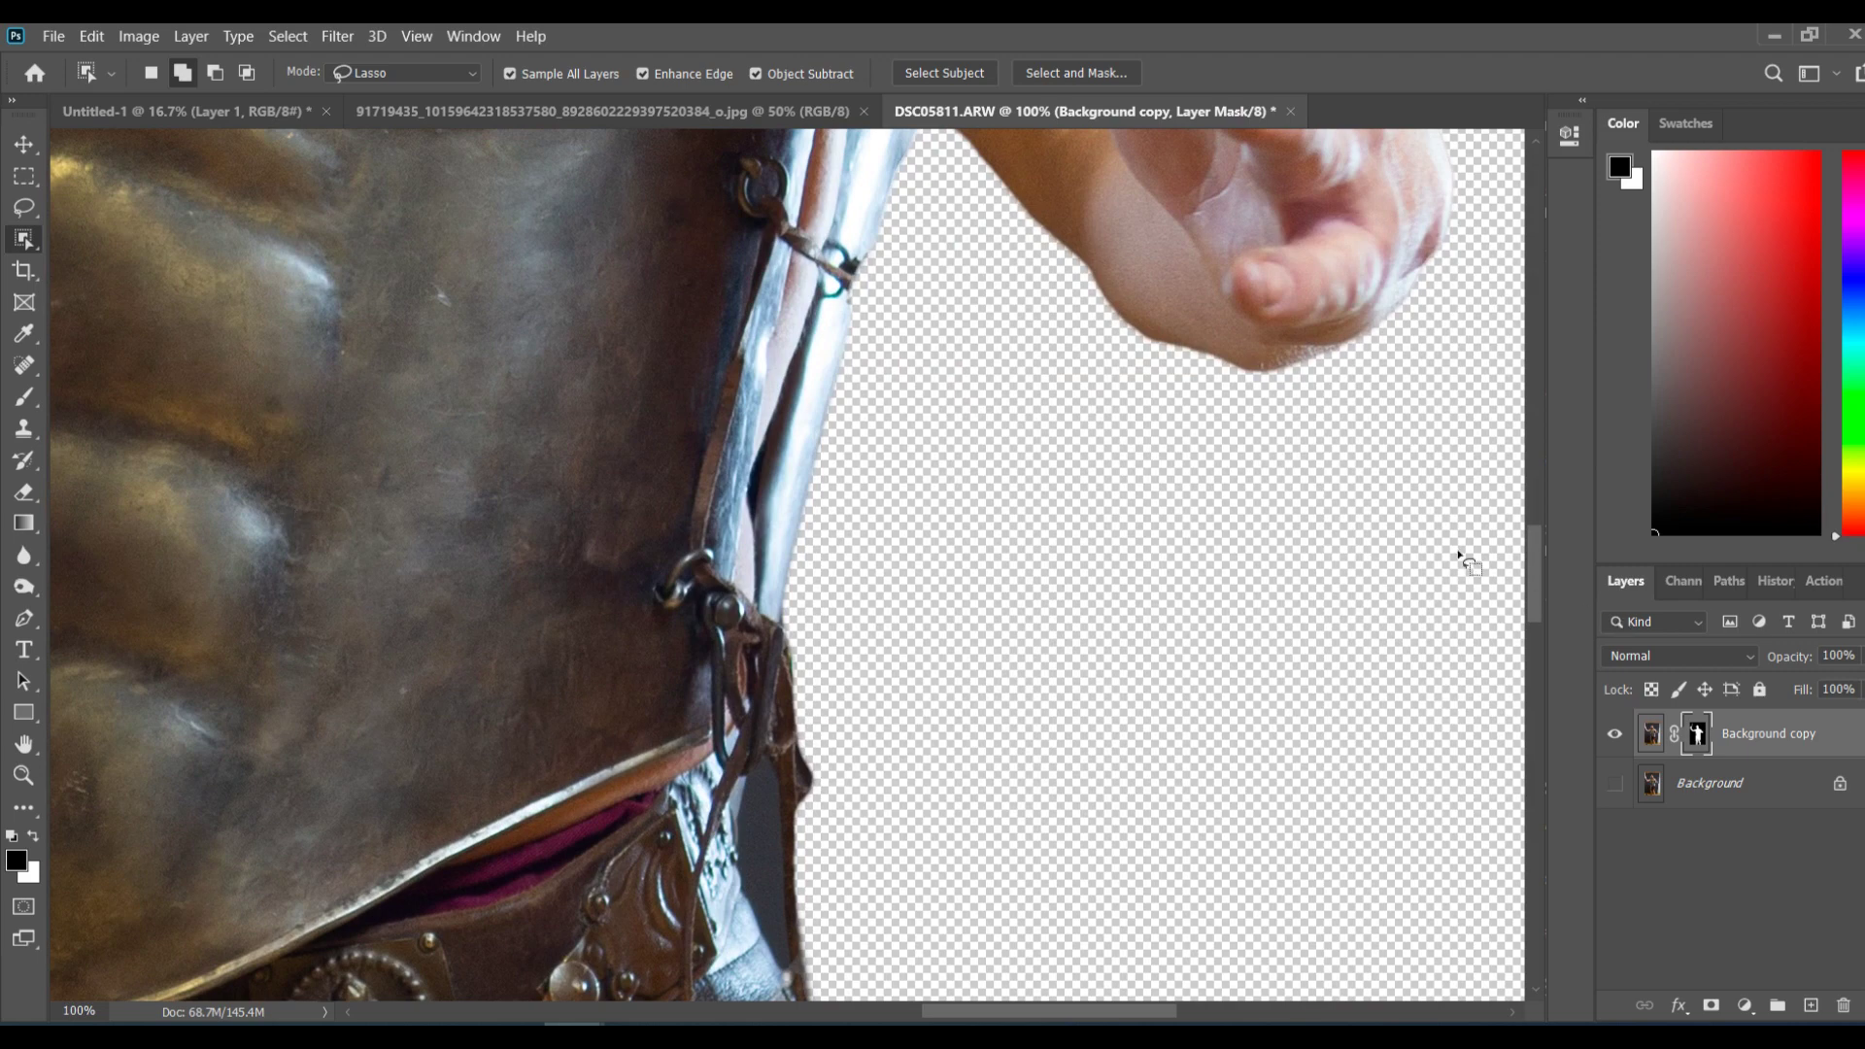
drag(1533, 598, 1532, 462)
mouse_move(736, 450)
mouse_down()
mouse_move(752, 428)
mouse_move(833, 472)
mouse_move(882, 582)
mouse_up()
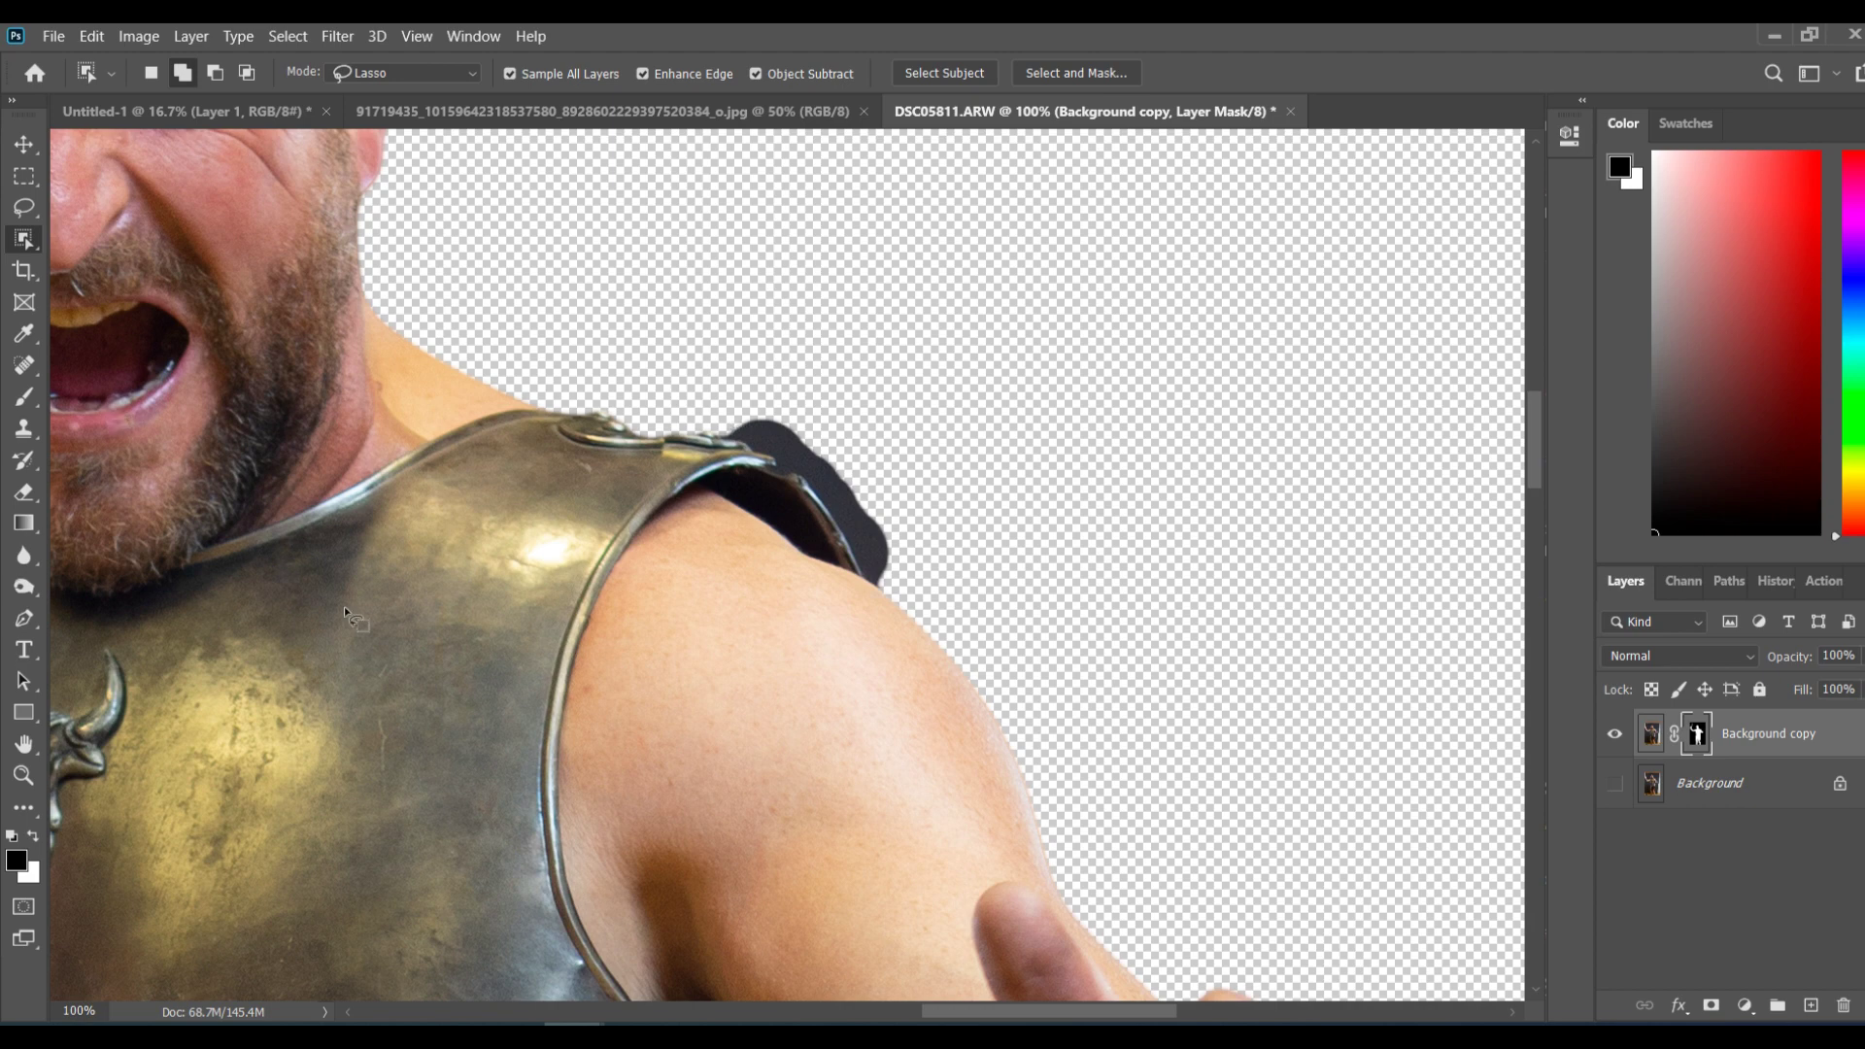
key(b)
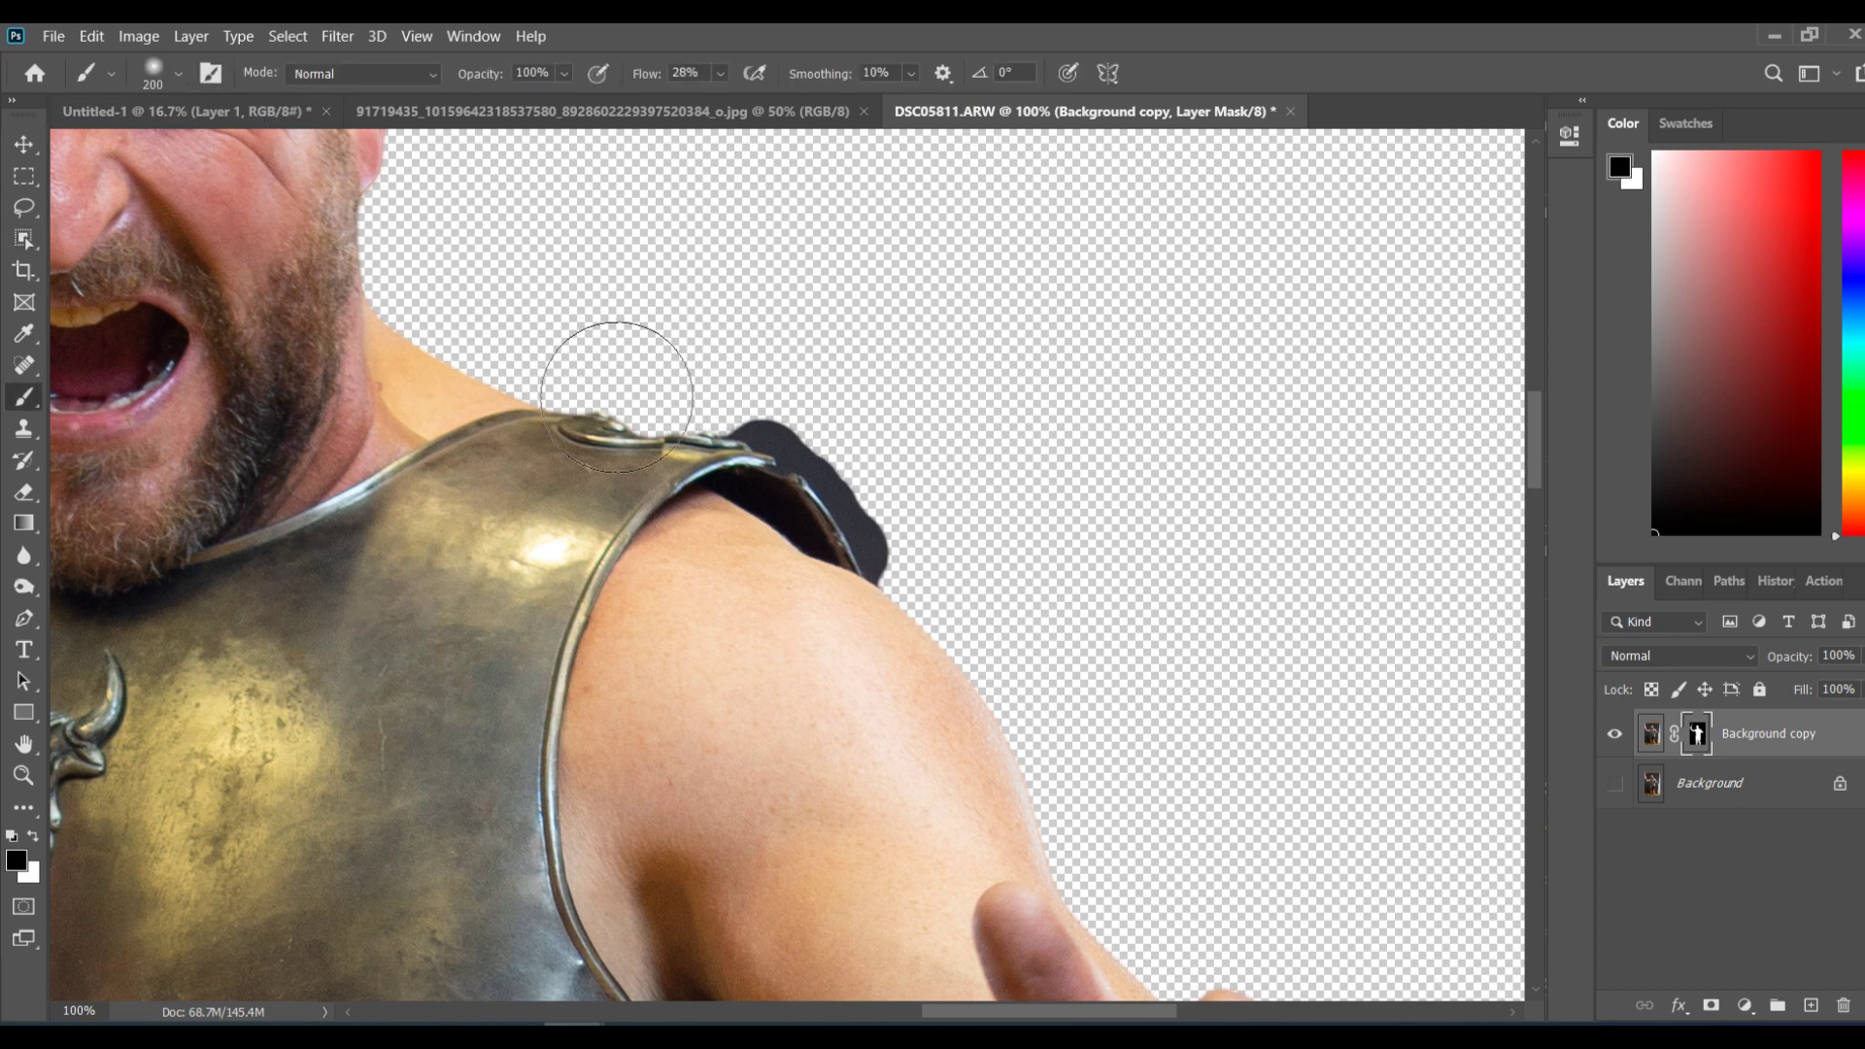
Step: Set the mask brush size to 50 px and bring up the Flow setting
key(bracketleft)
key(bracketleft)
key(bracketleft)
key(bracketleft)
key(bracketleft)
key(bracketleft)
key(bracketleft)
key(bracketleft)
key(bracketleft)
key(bracketleft)
key(bracketright)
click(720, 72)
Step: Raise the brush Flow to 100%
drag(731, 102, 829, 105)
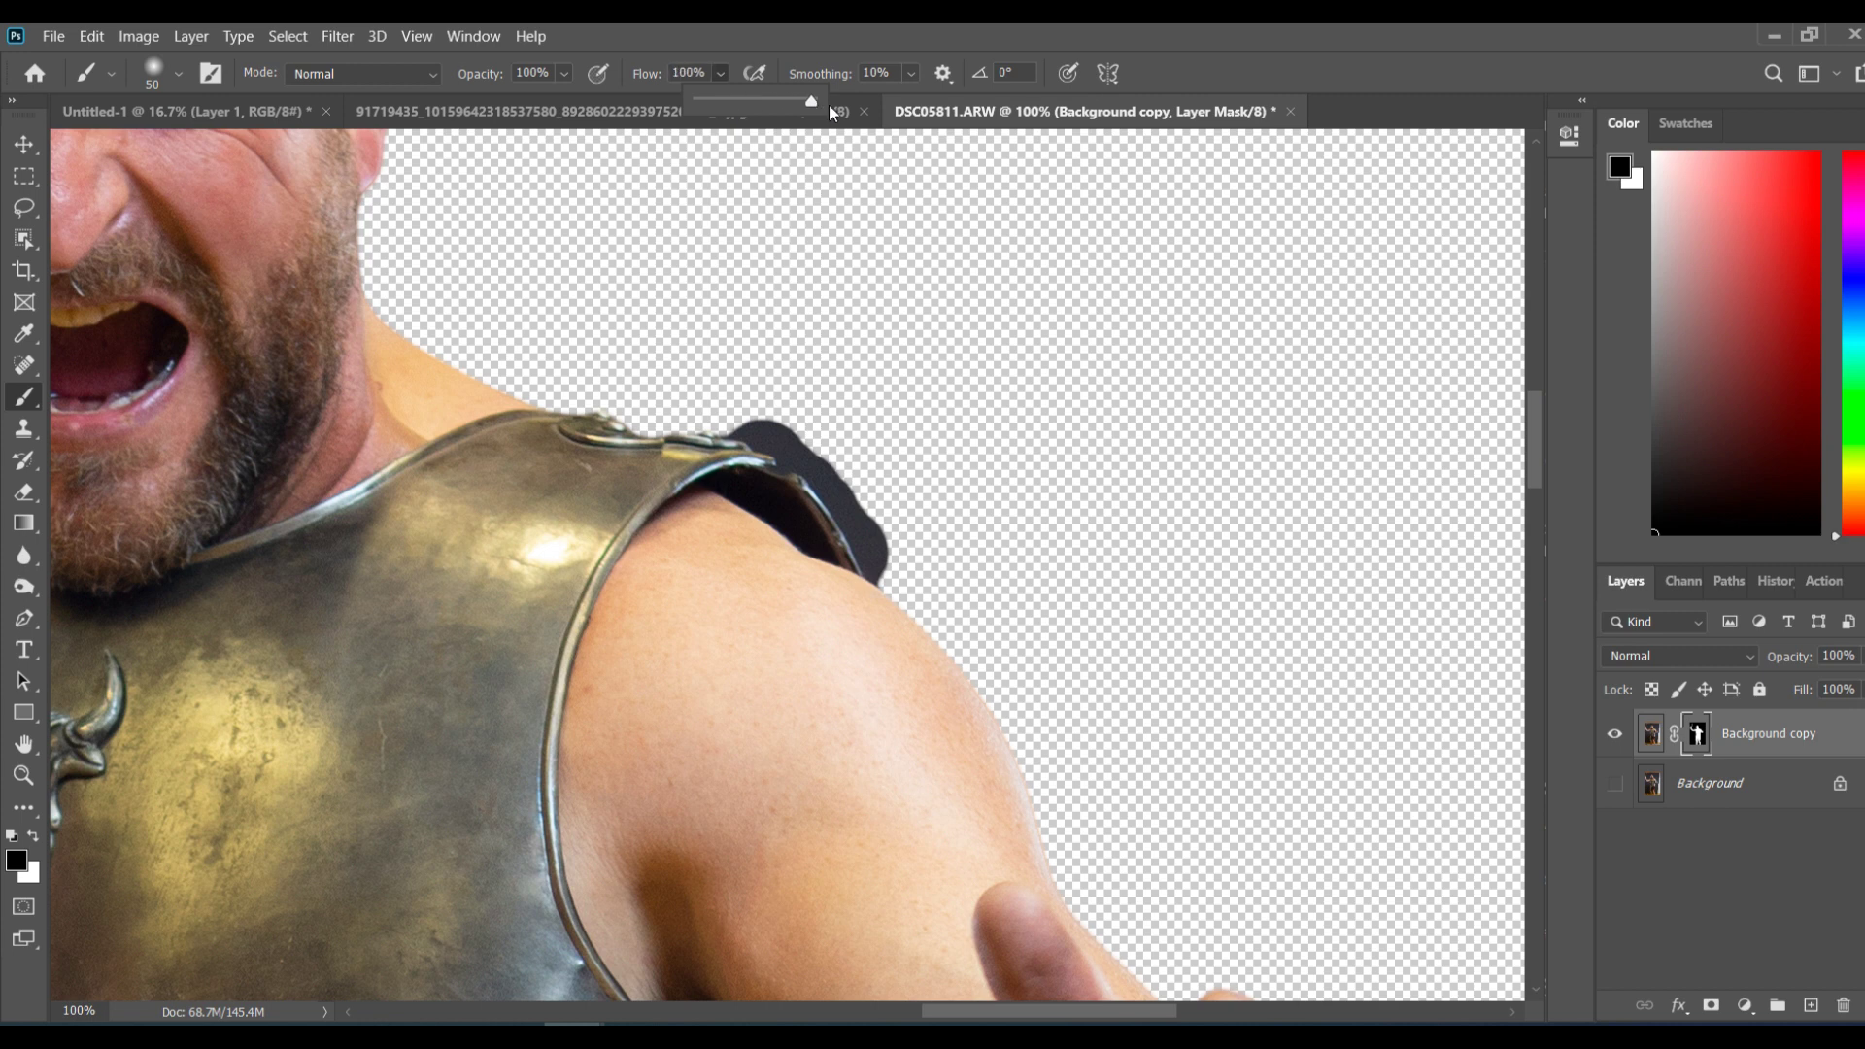
click(864, 34)
click(720, 73)
drag(727, 103, 789, 101)
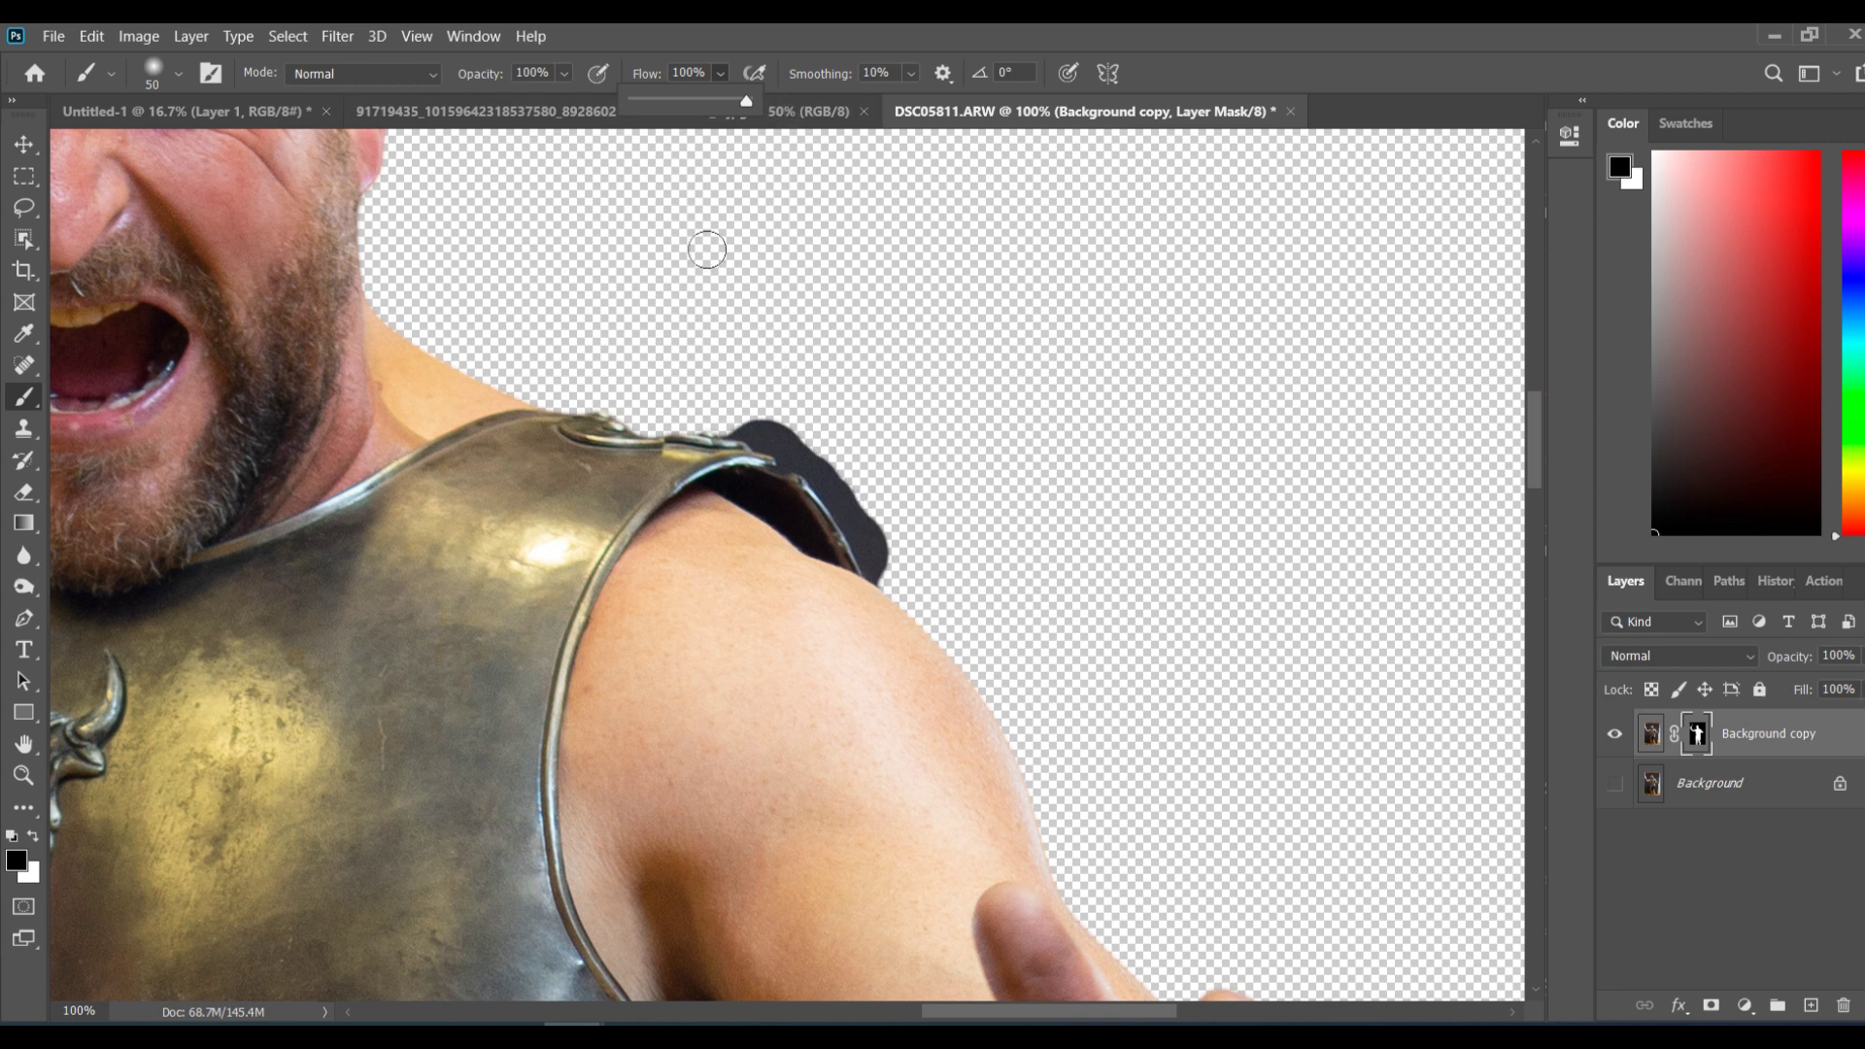
click(853, 316)
Step: With an 80 px brush, undo a black stroke and paint a soft white stroke above the shoulder
key(bracketright)
key(bracketright)
key(bracketright)
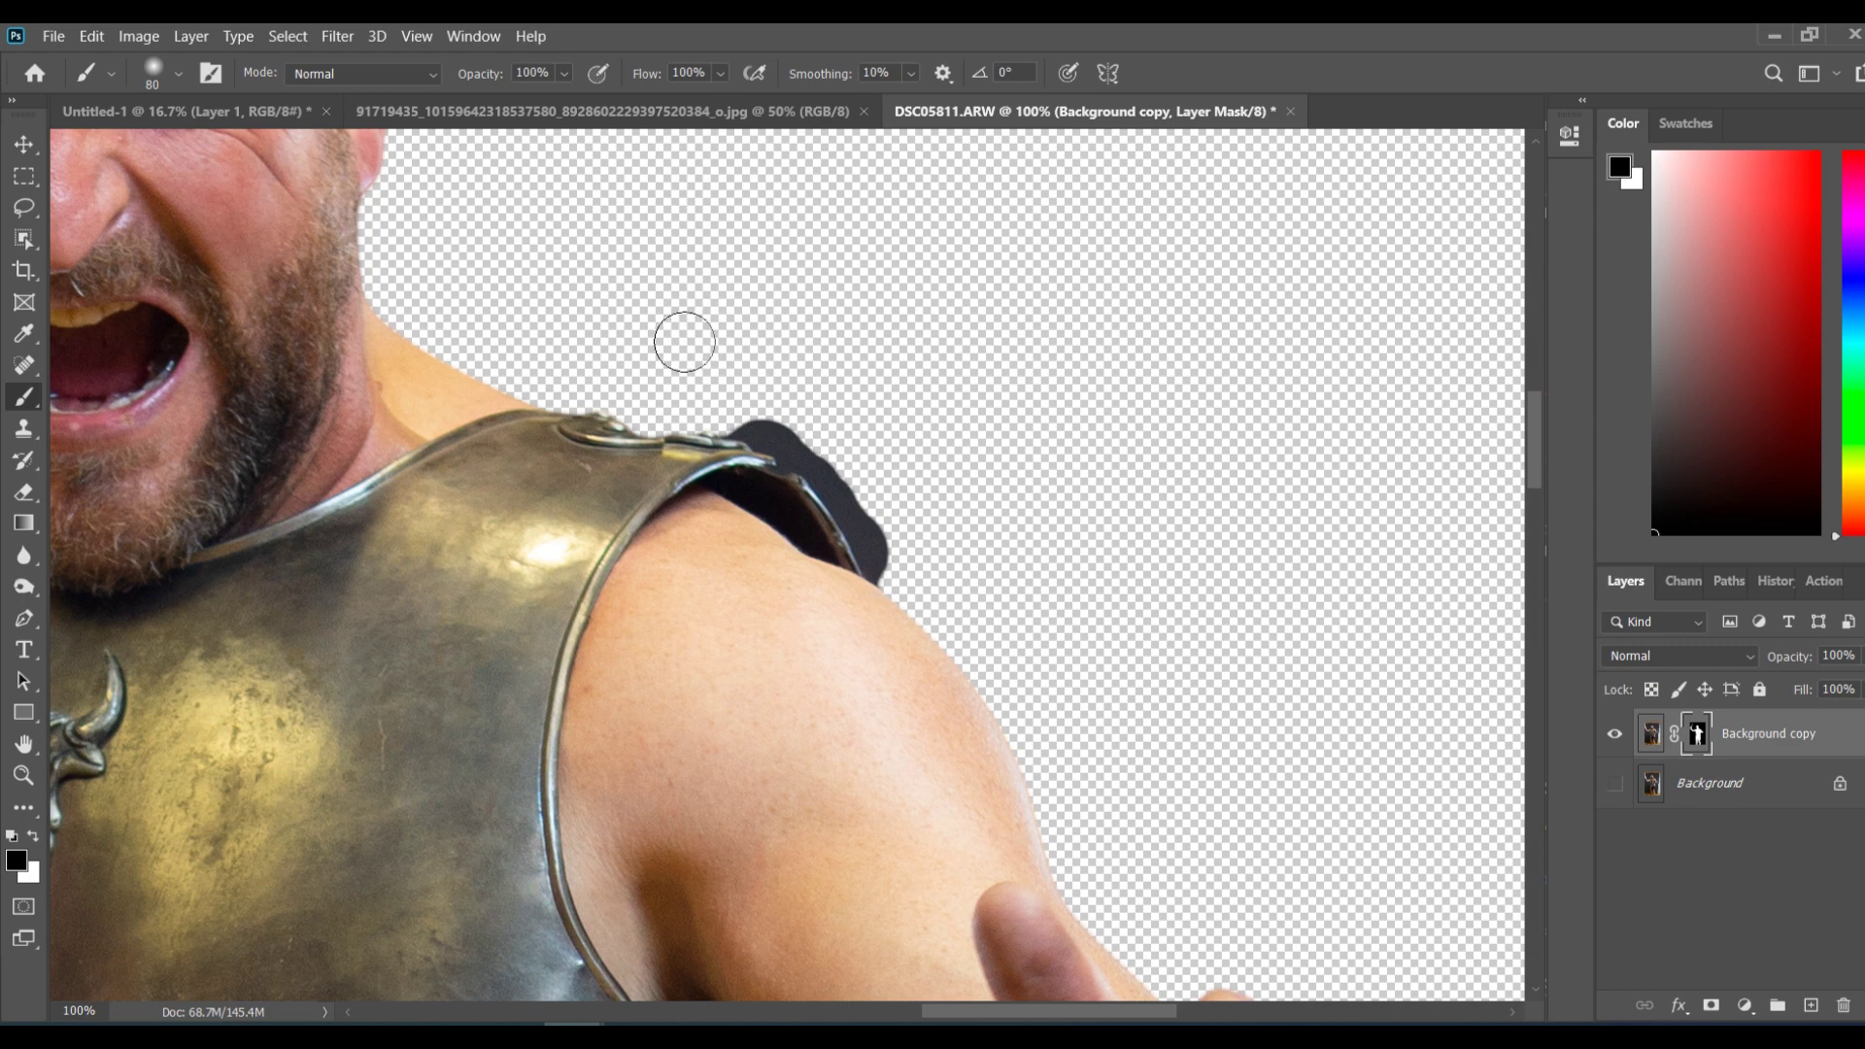
drag(678, 389, 866, 498)
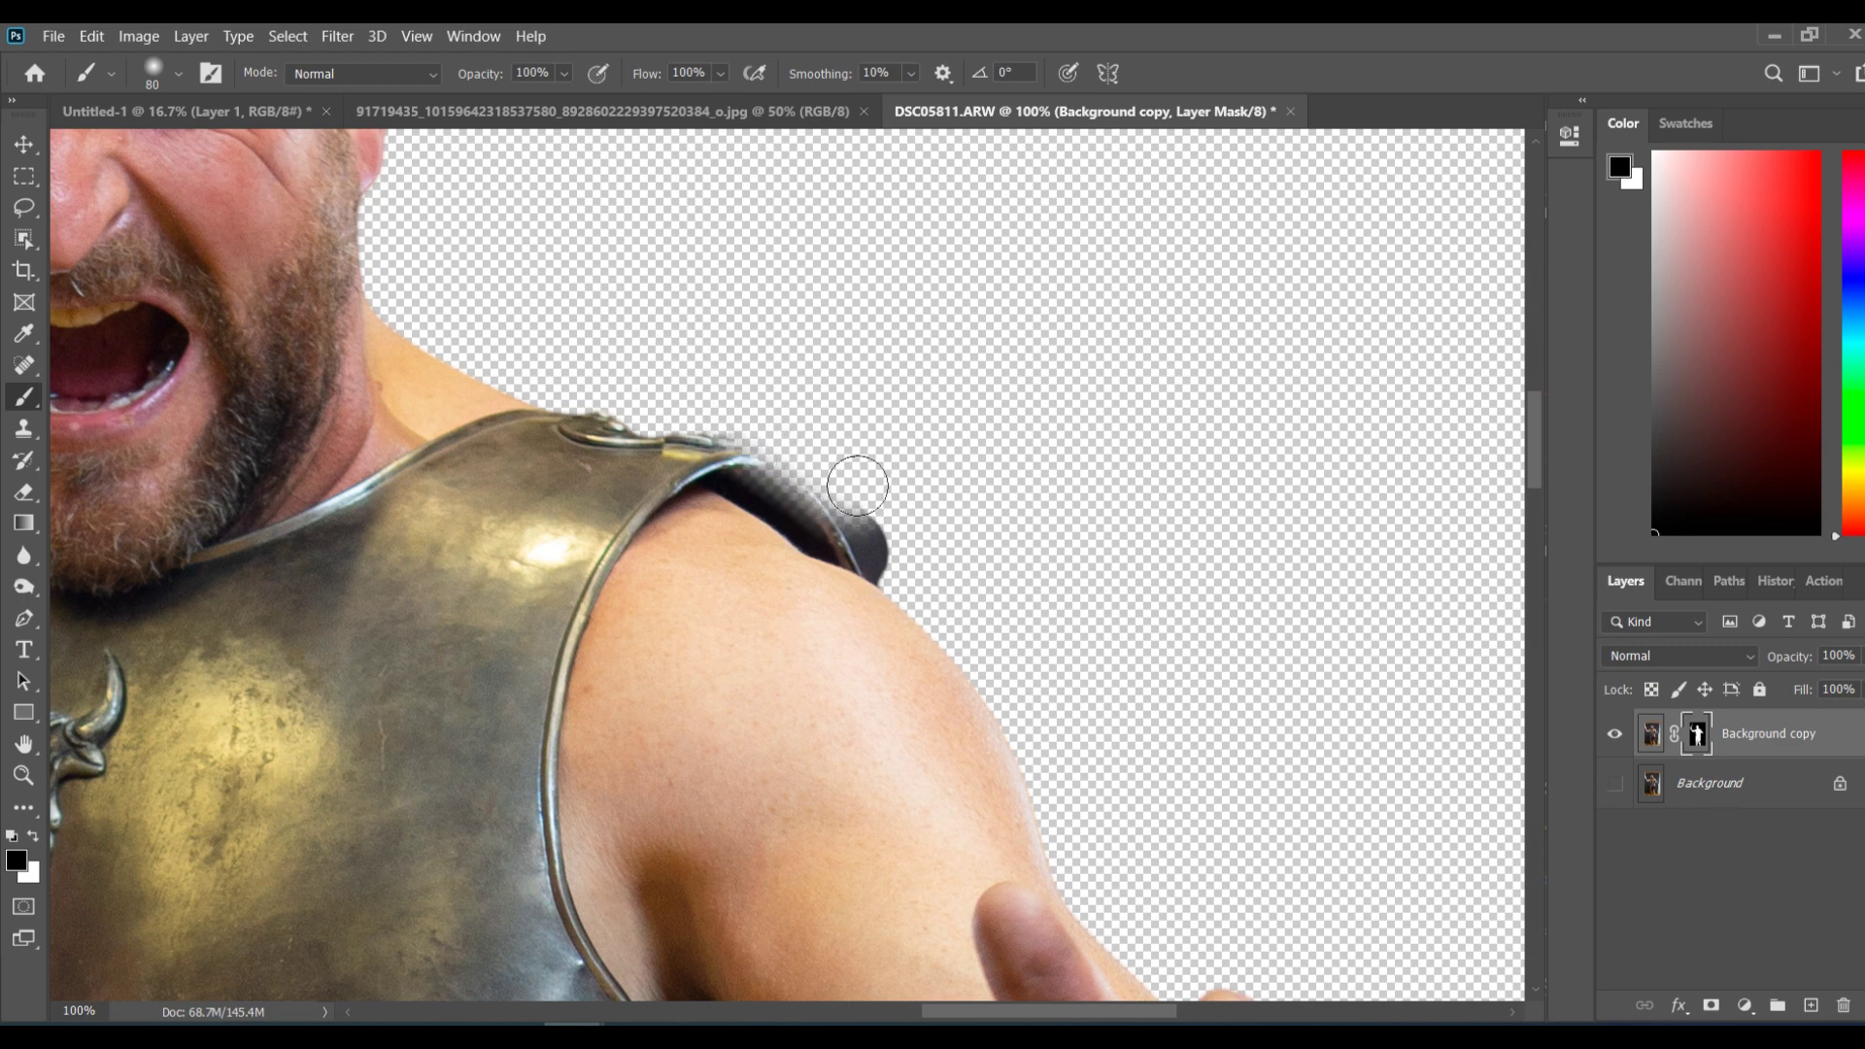
key(ctrl+z)
key(x)
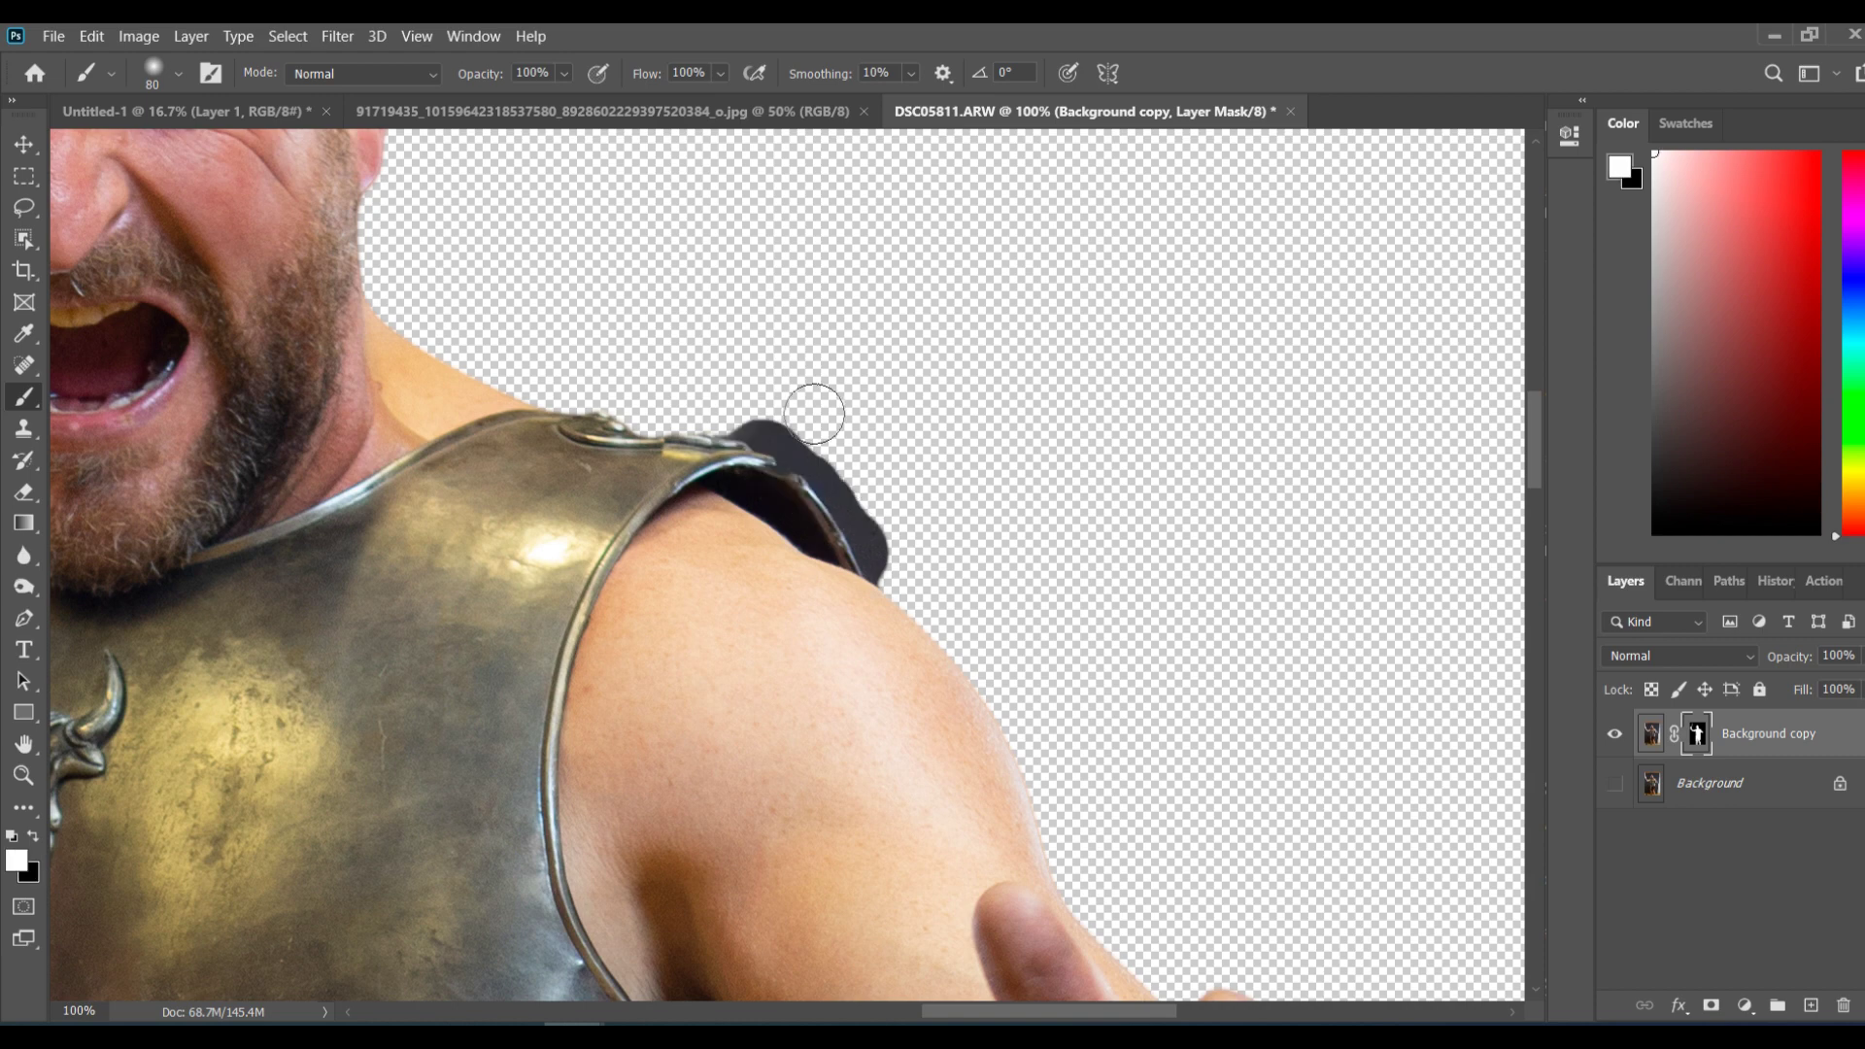
click(678, 369)
drag(678, 369, 719, 389)
key(bracketleft)
key(bracketleft)
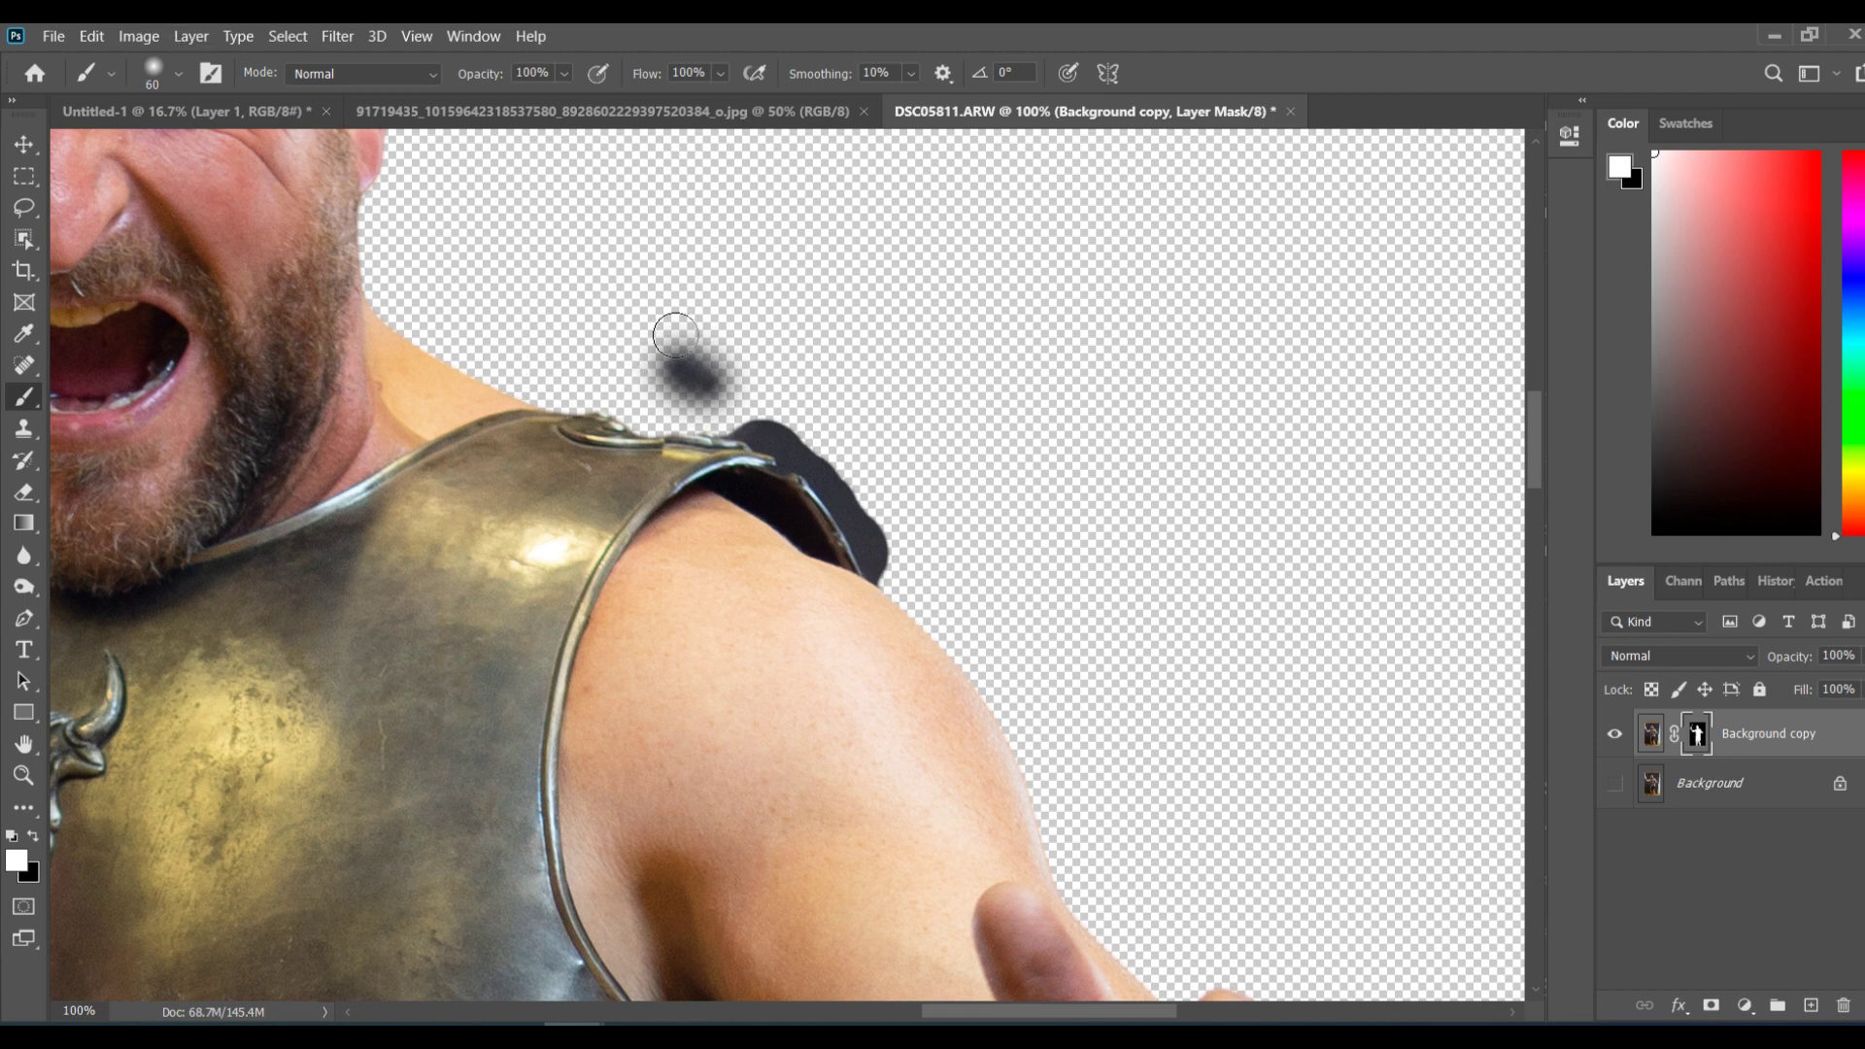
Step: Set the brush Hardness to 71%
click(180, 75)
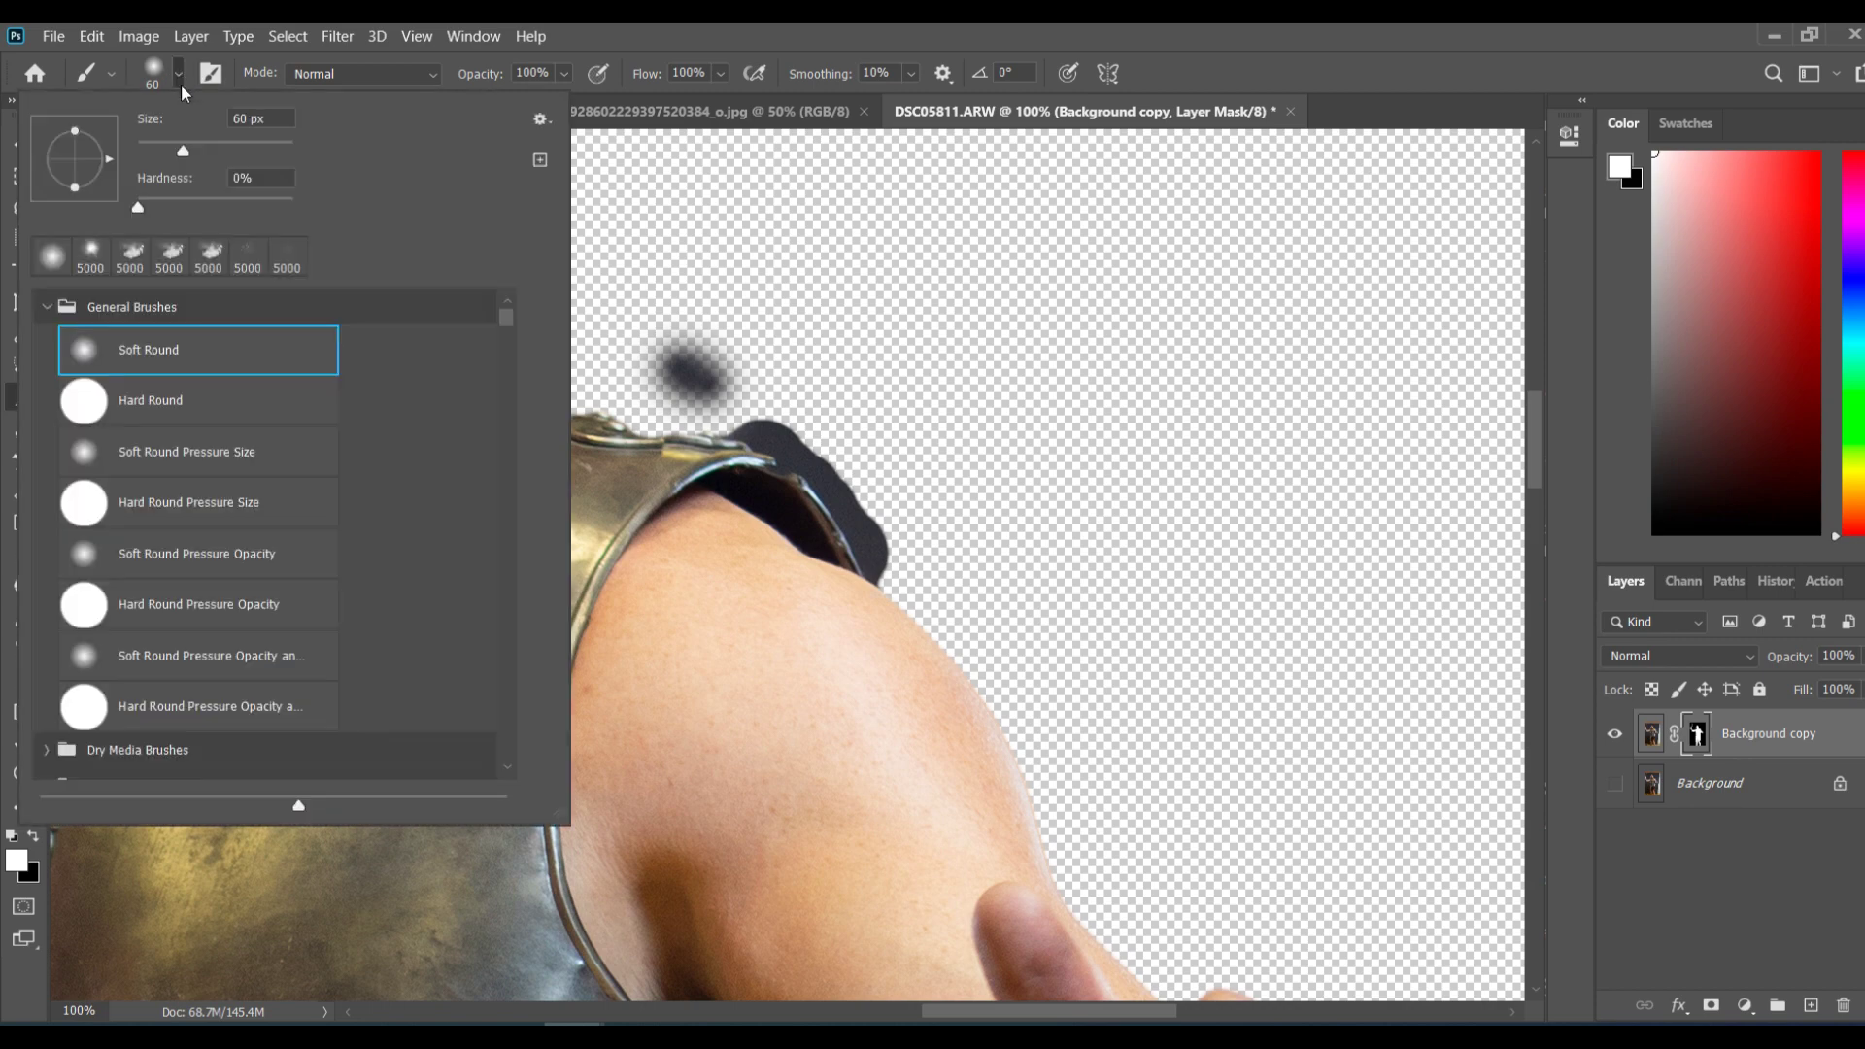
drag(134, 207, 249, 208)
click(695, 28)
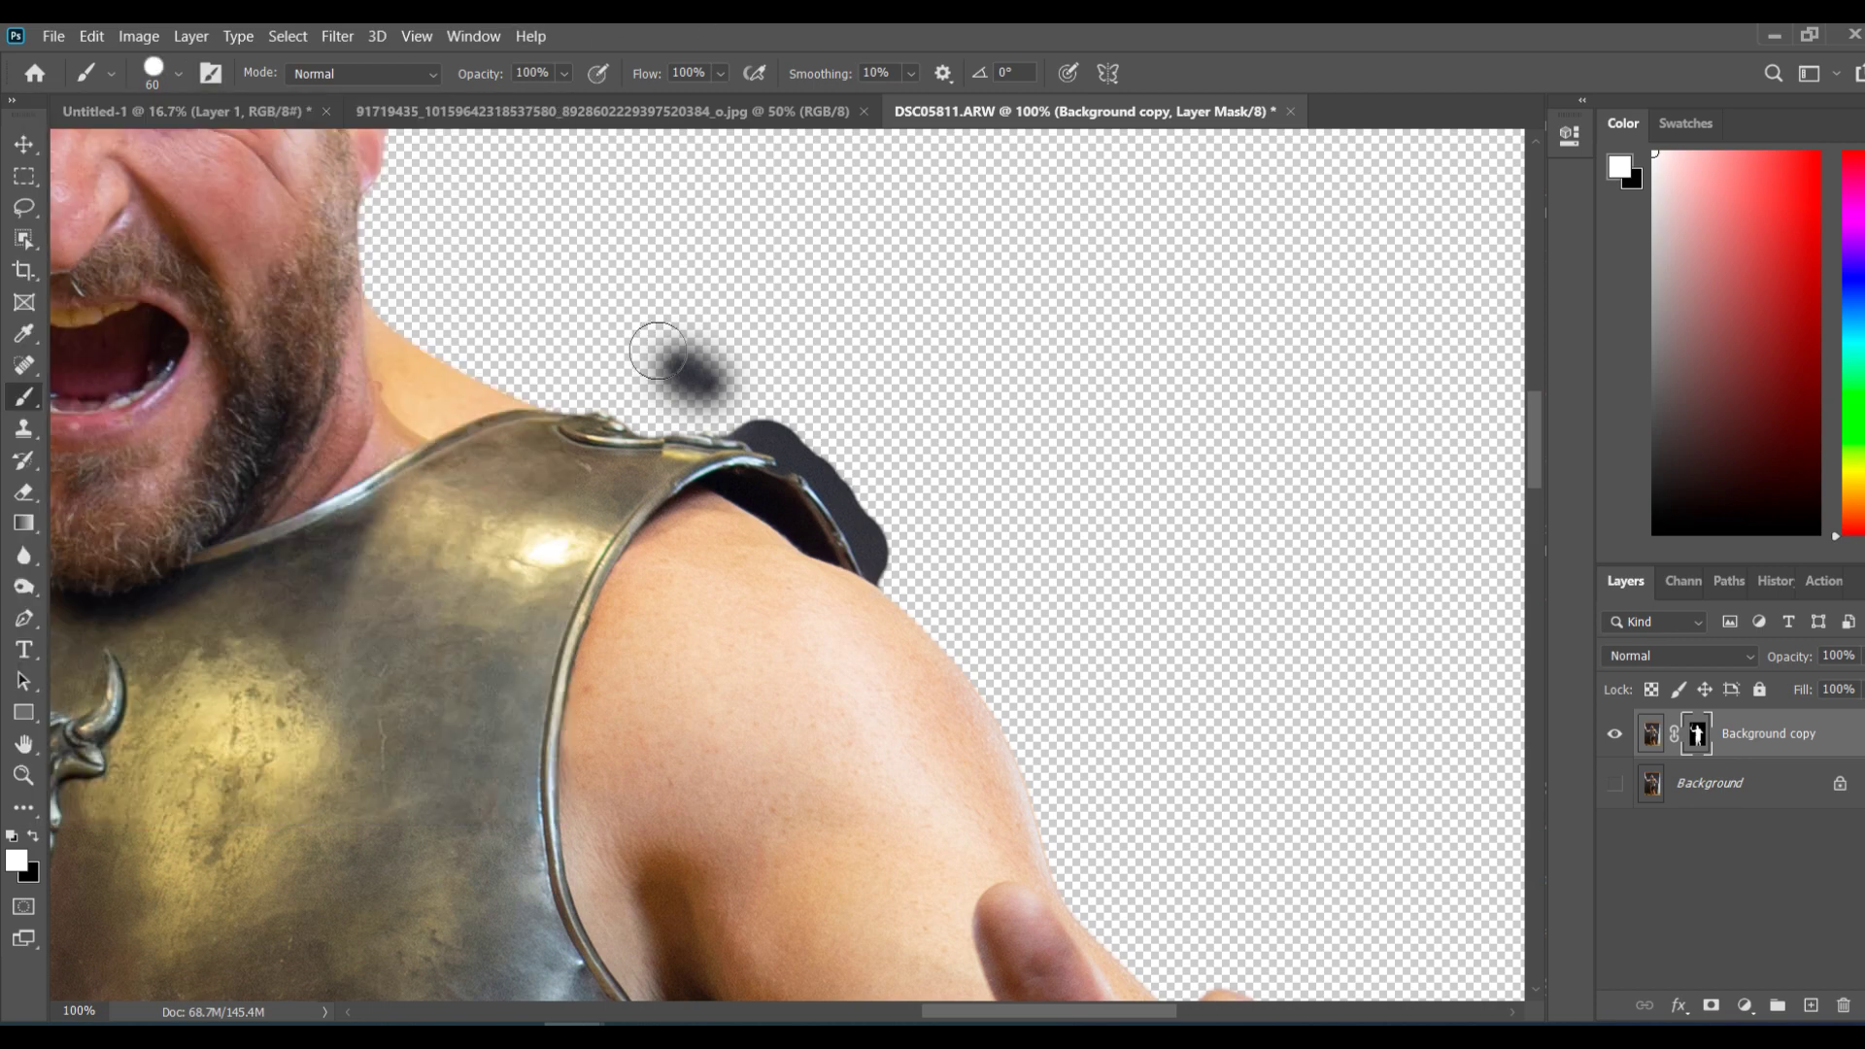
Step: Paint white on the mask around the shoulder and head at up to 1300 px, then undo
mouse_move(655, 320)
mouse_down()
mouse_move(709, 374)
mouse_move(634, 368)
mouse_move(598, 311)
mouse_move(629, 456)
mouse_move(792, 442)
mouse_move(986, 699)
mouse_up()
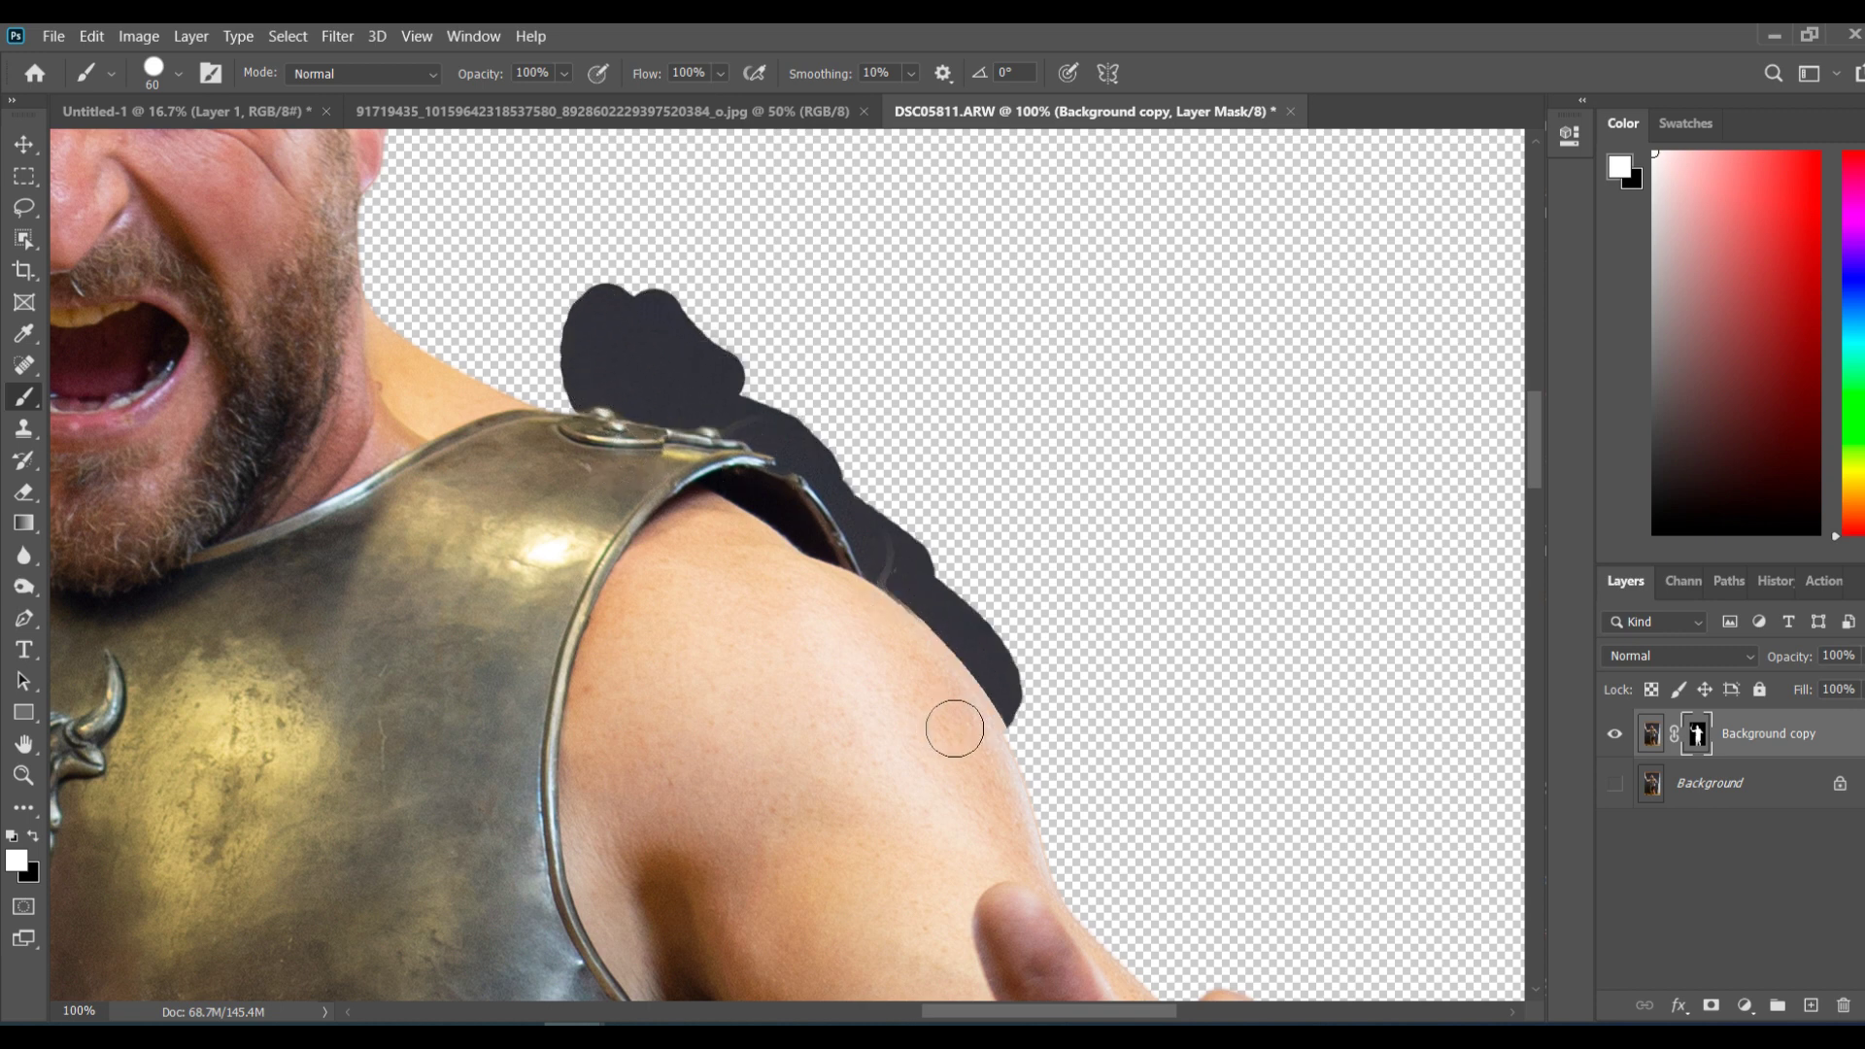
mouse_move(863, 420)
mouse_down()
mouse_move(830, 449)
mouse_move(524, 260)
mouse_move(321, 245)
mouse_move(358, 244)
mouse_move(460, 428)
mouse_move(719, 416)
mouse_up()
scroll(850, 482, down, 4)
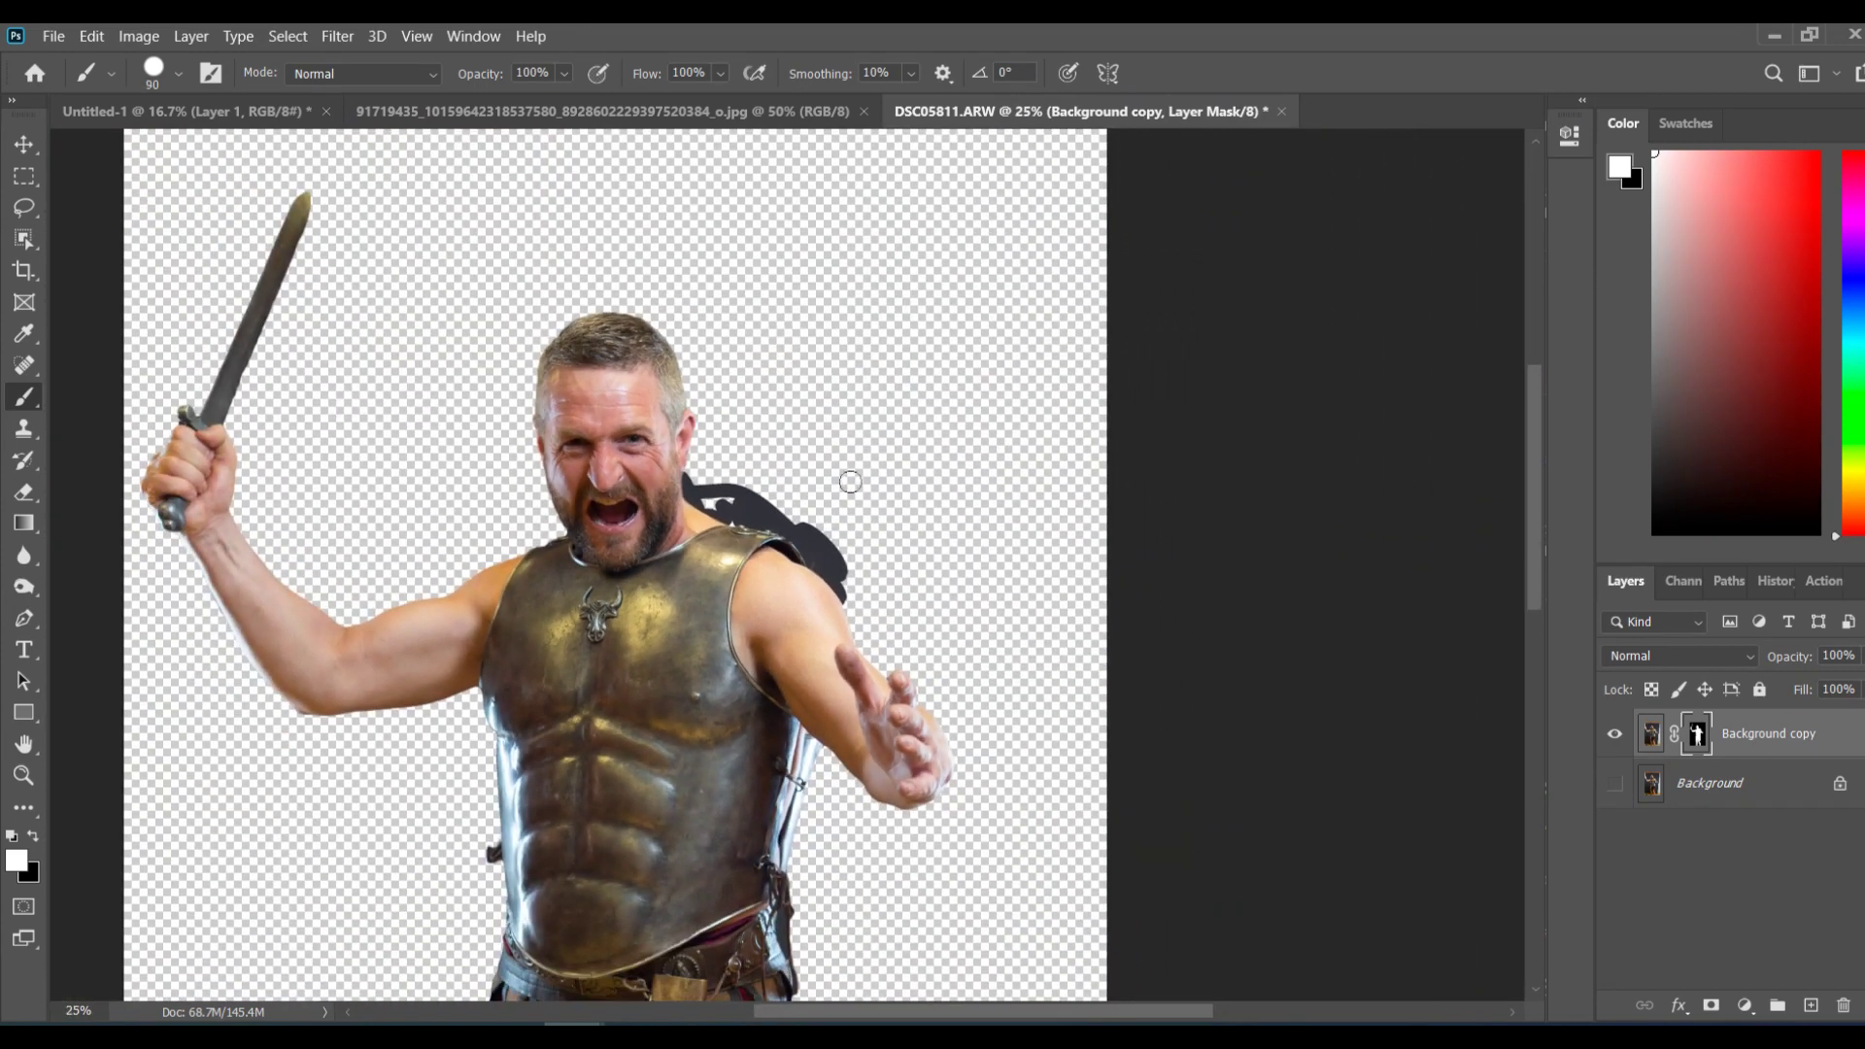
key(bracketright)
key(bracketright)
key(bracketright)
mouse_move(1107, 427)
mouse_down()
mouse_move(1116, 603)
mouse_move(956, 515)
mouse_up()
mouse_move(851, 460)
mouse_down()
mouse_move(907, 625)
mouse_move(612, 417)
mouse_move(470, 508)
mouse_move(861, 657)
mouse_move(916, 616)
mouse_move(1000, 645)
mouse_up()
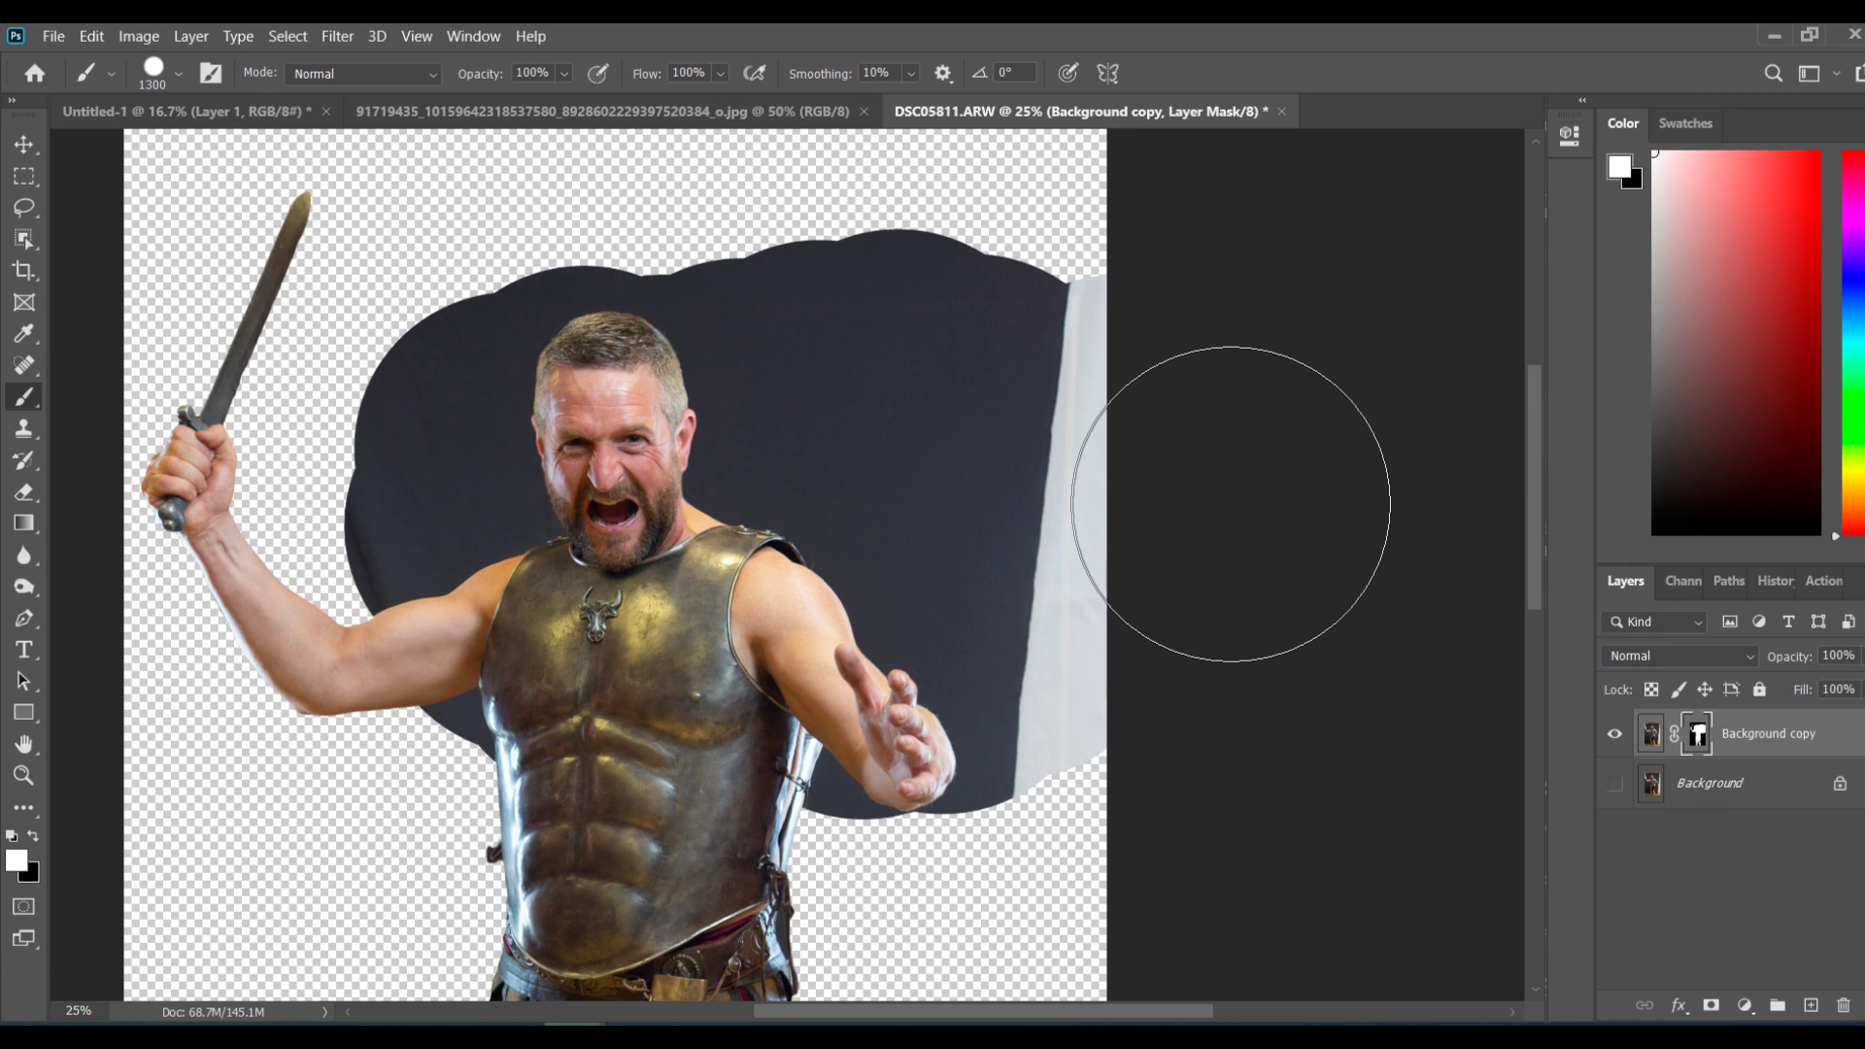
key(ctrl+z)
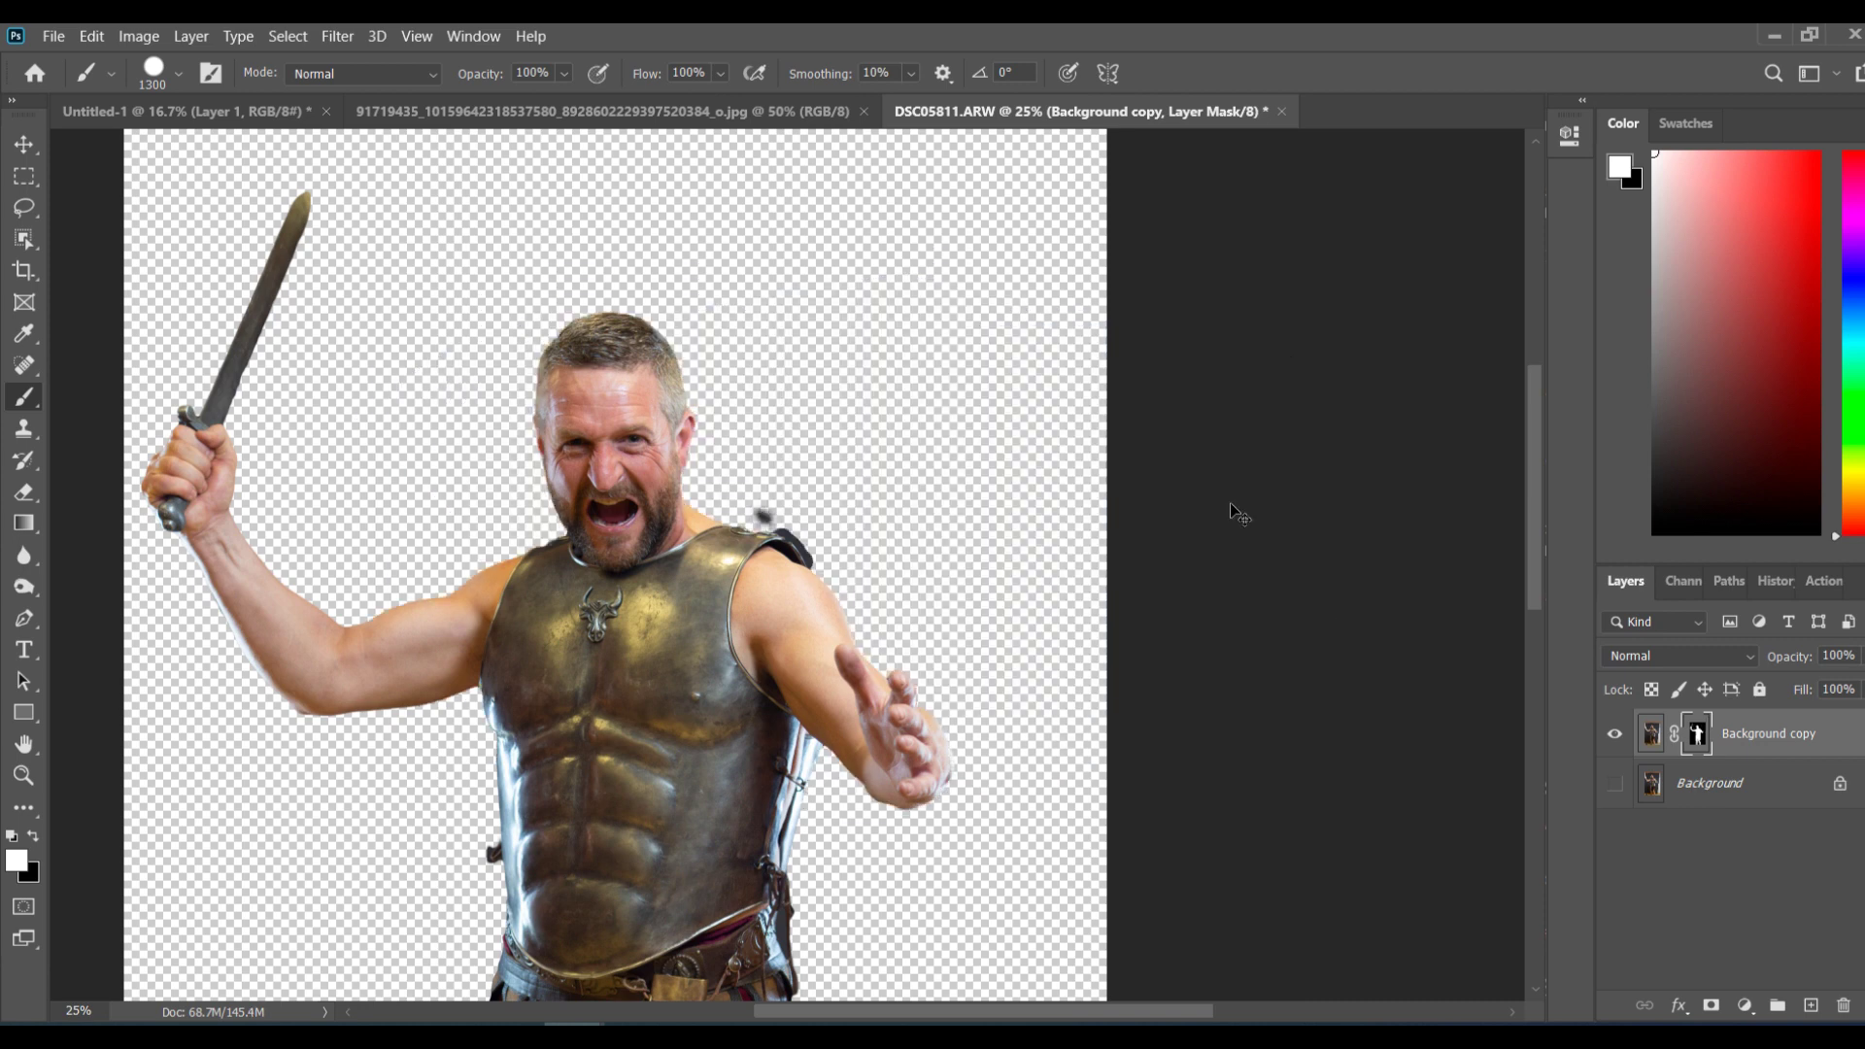
Step: Zoom in on the shoulder and shrink the brush to 60 px
key(ctrl+plus)
key(ctrl+plus)
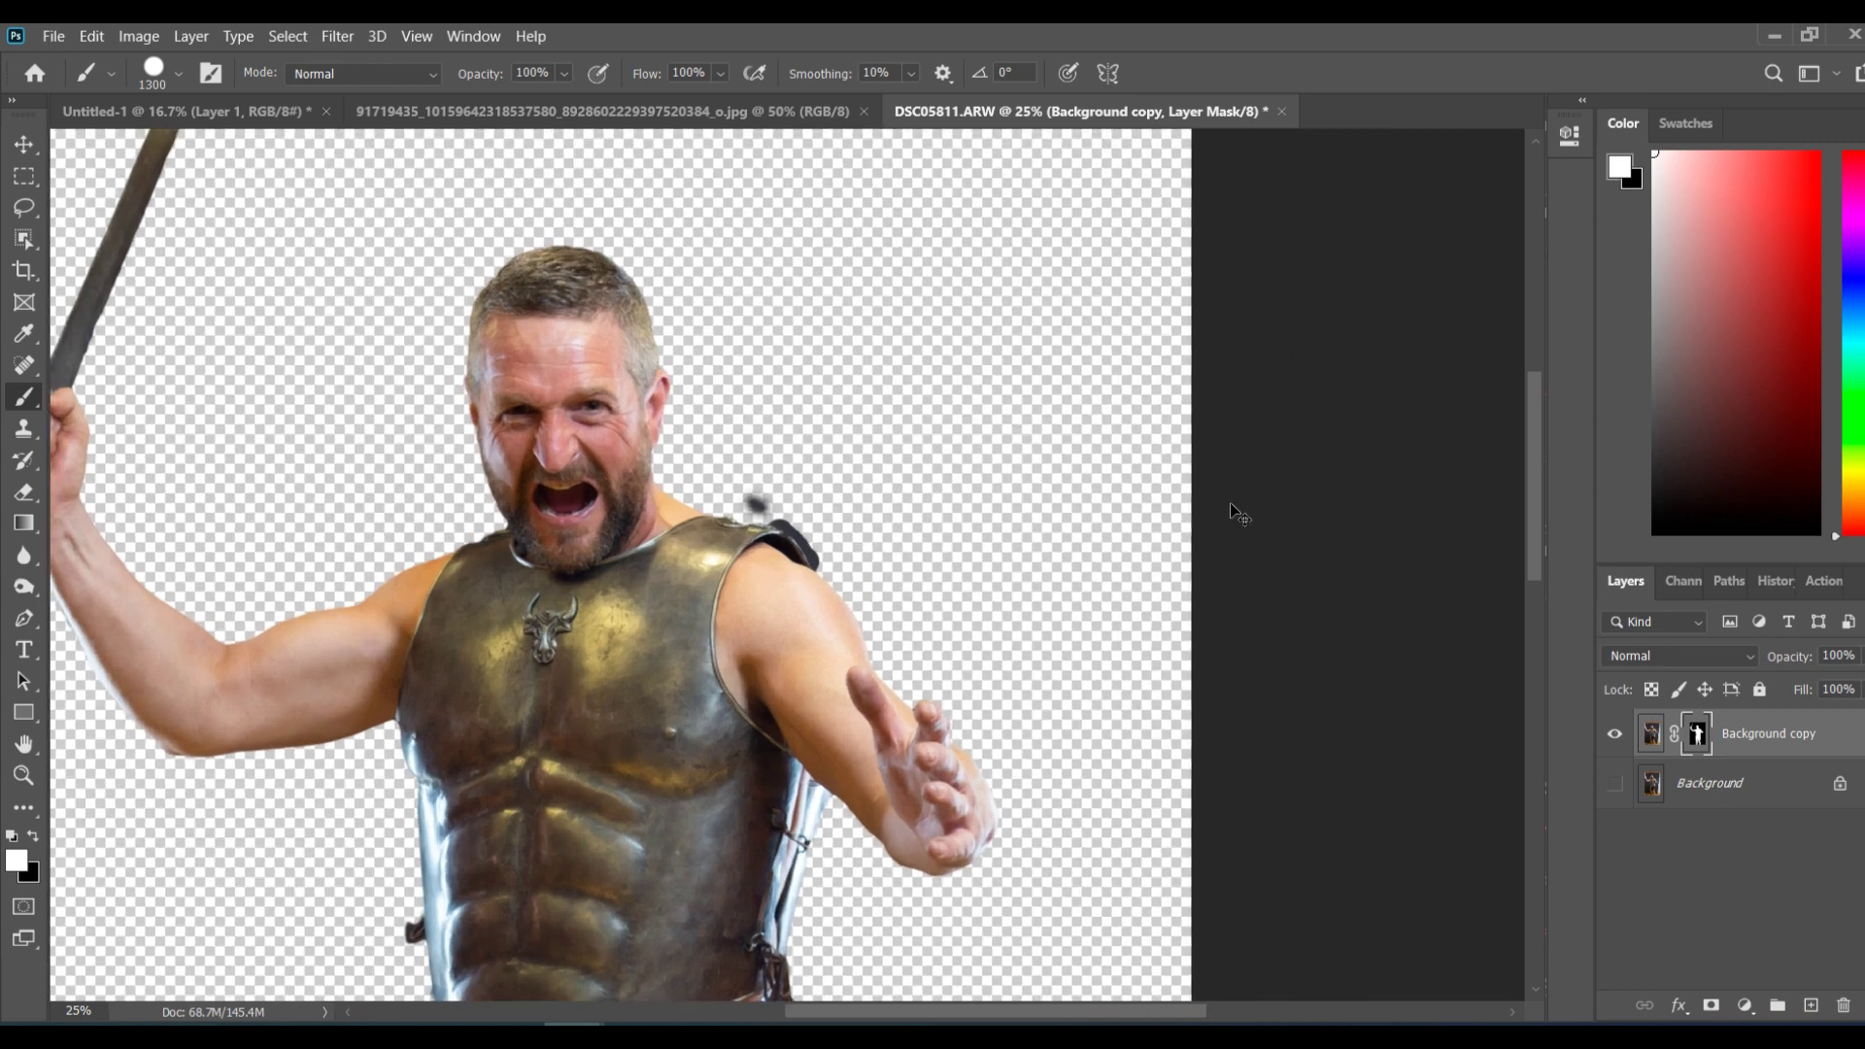
key(ctrl+plus)
key(bracketleft)
key(bracketleft)
key(bracketleft)
key(bracketleft)
key(bracketleft)
key(bracketleft)
key(bracketleft)
key(bracketleft)
key(bracketleft)
key(bracketleft)
key(bracketleft)
key(bracketleft)
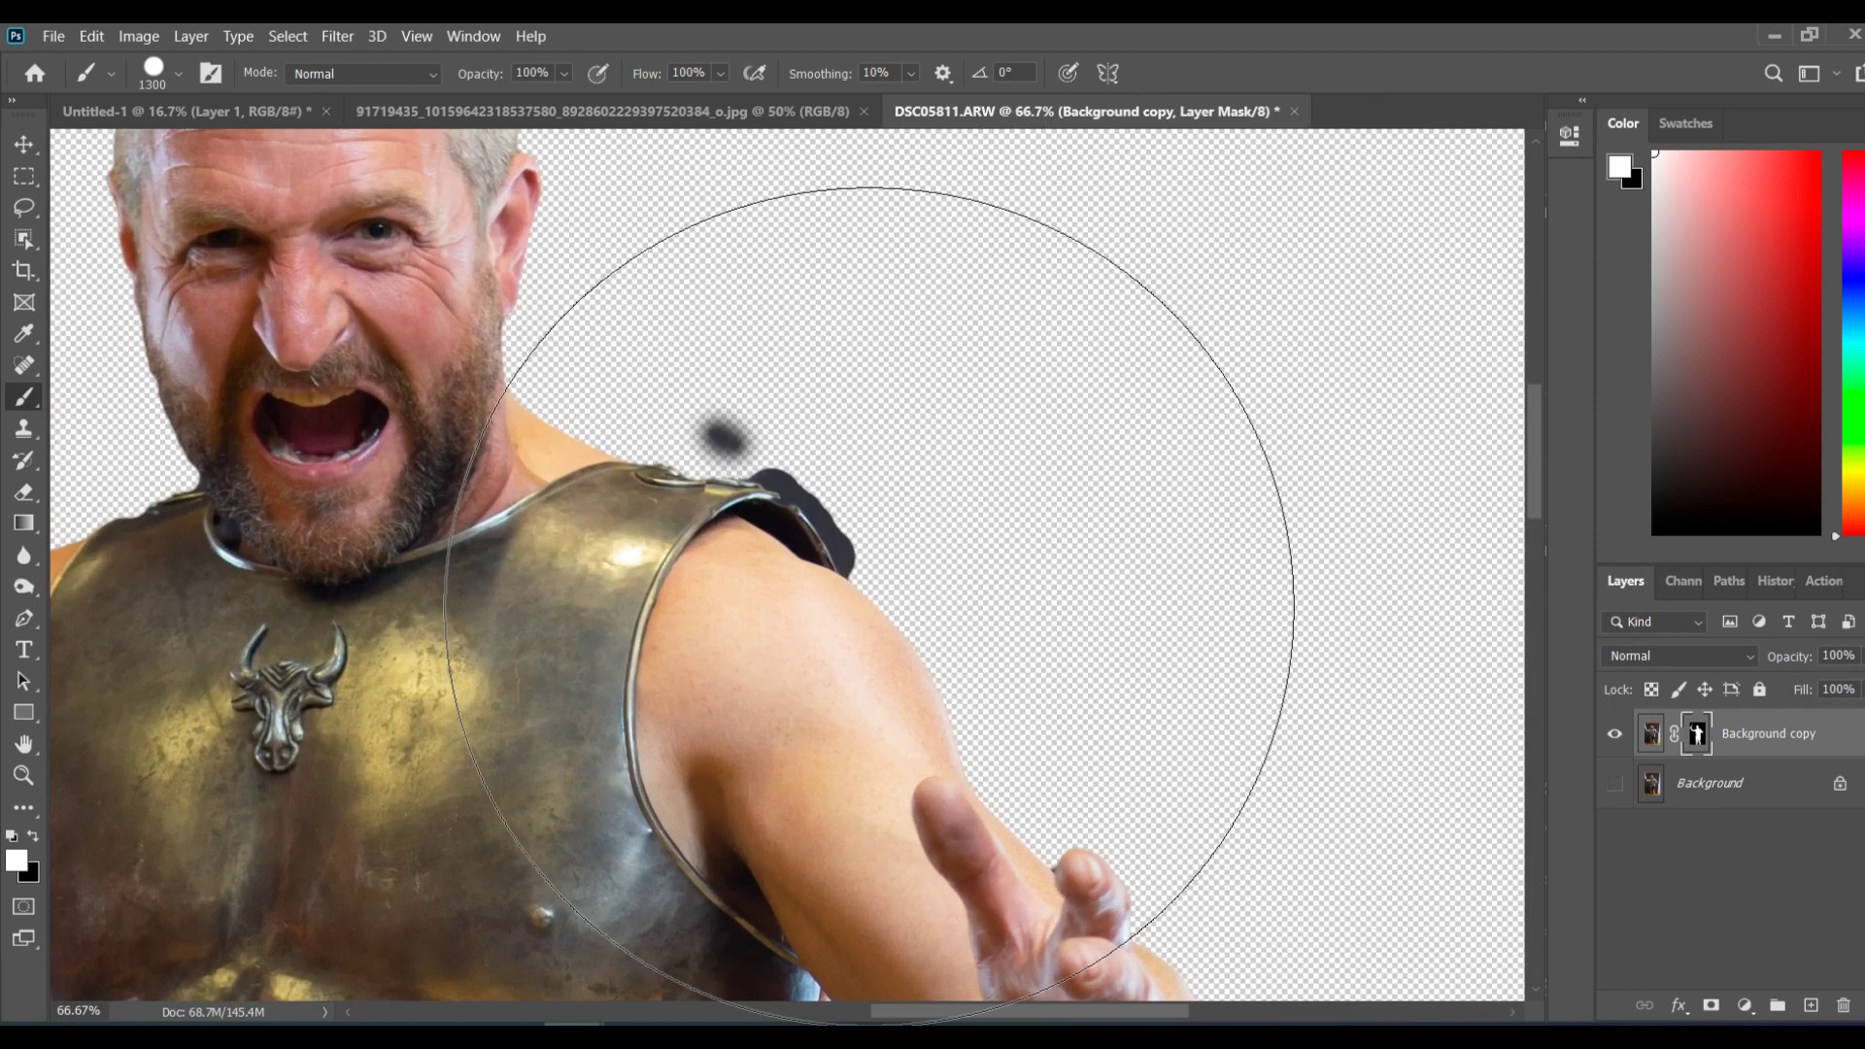
key(bracketleft)
key(bracketleft)
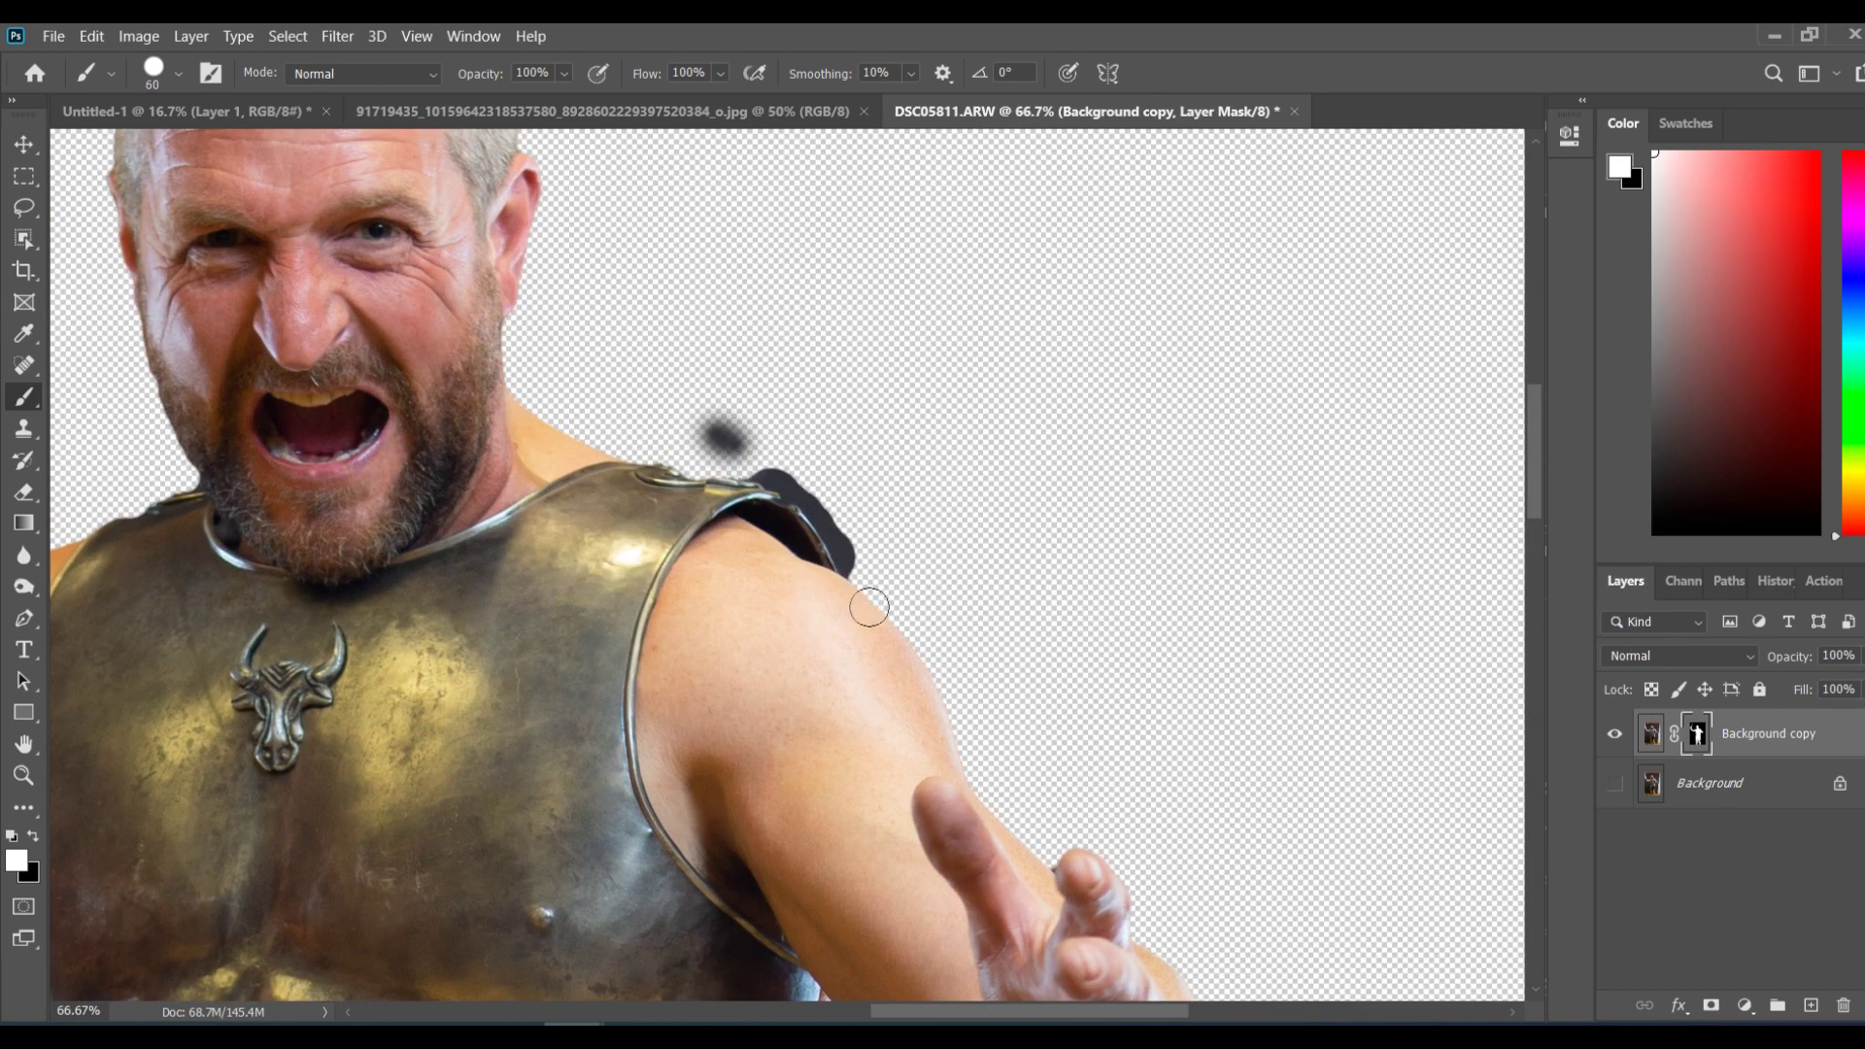
Step: Set the foreground colour to black, then pick pure red ff0000 in the Color Picker
click(33, 836)
key(x)
key(x)
key(x)
key(x)
click(19, 865)
click(1040, 641)
drag(1041, 641, 1418, 597)
click(1453, 597)
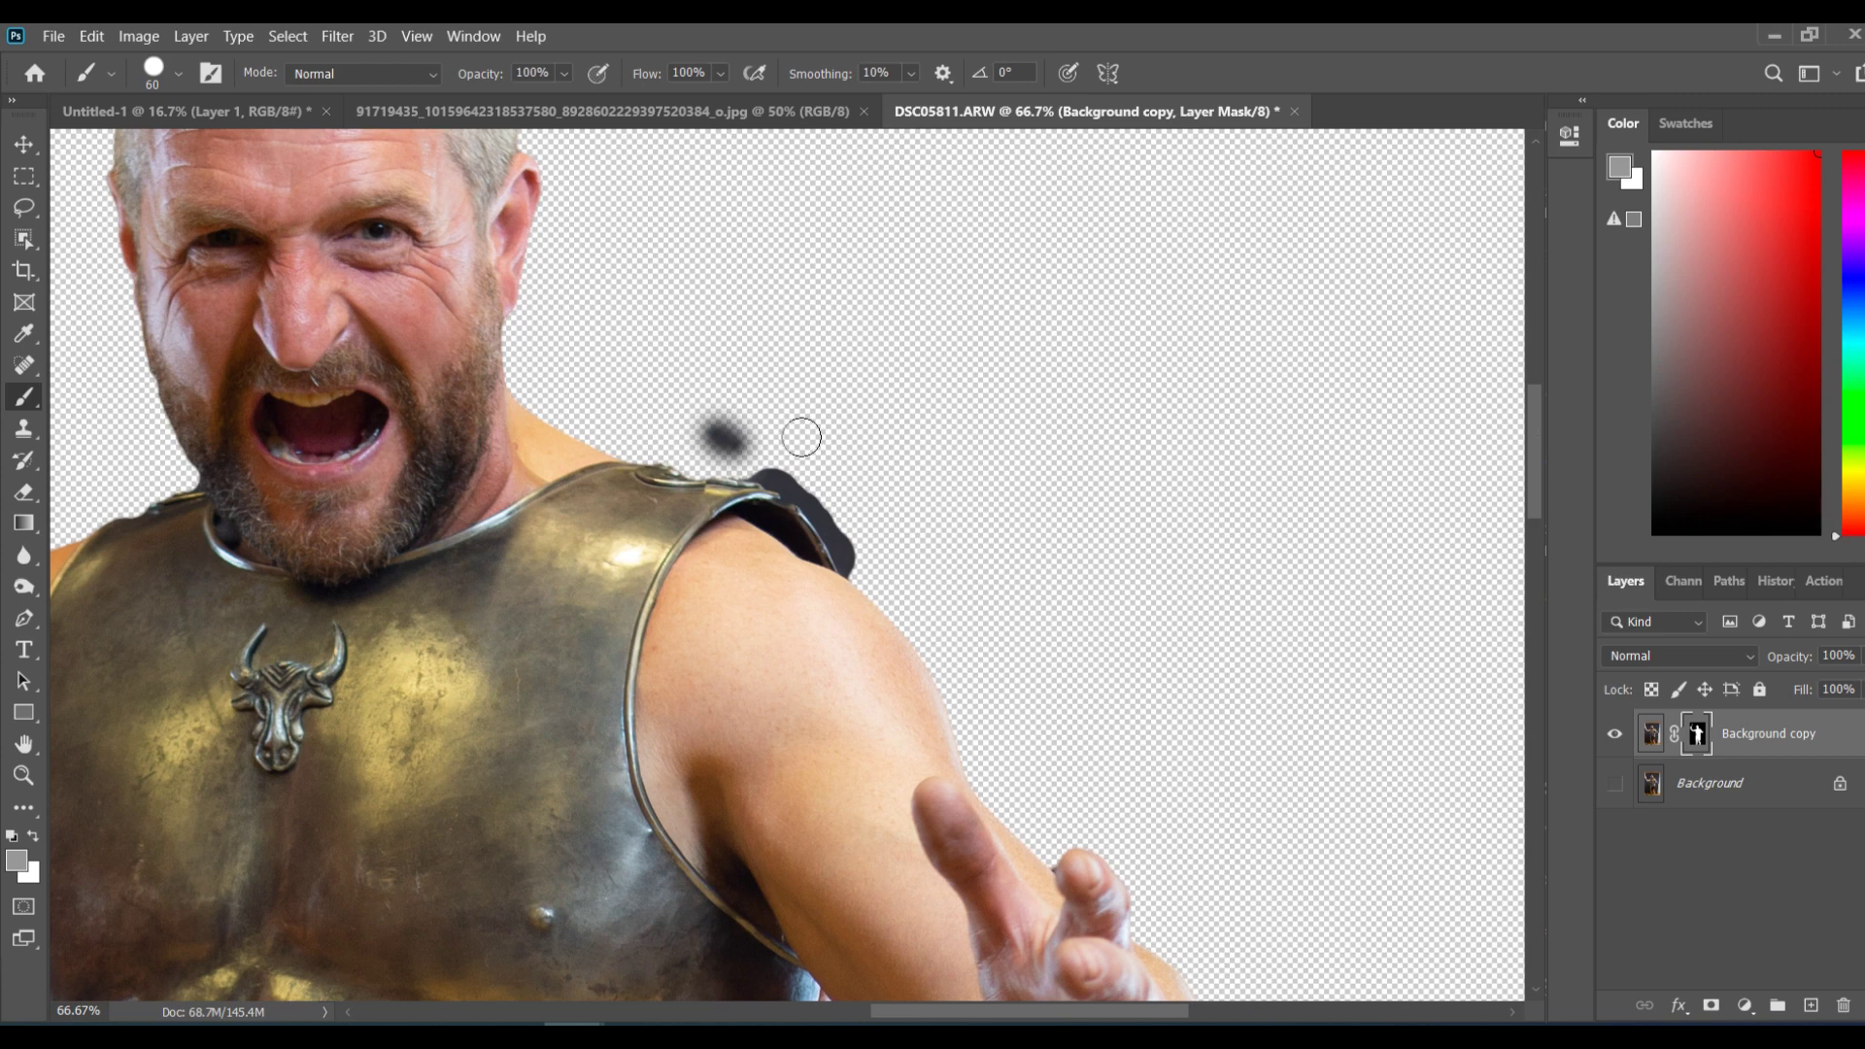
Step: Reset the colour to black and paint out the dark smudge above the shoulder
key(d)
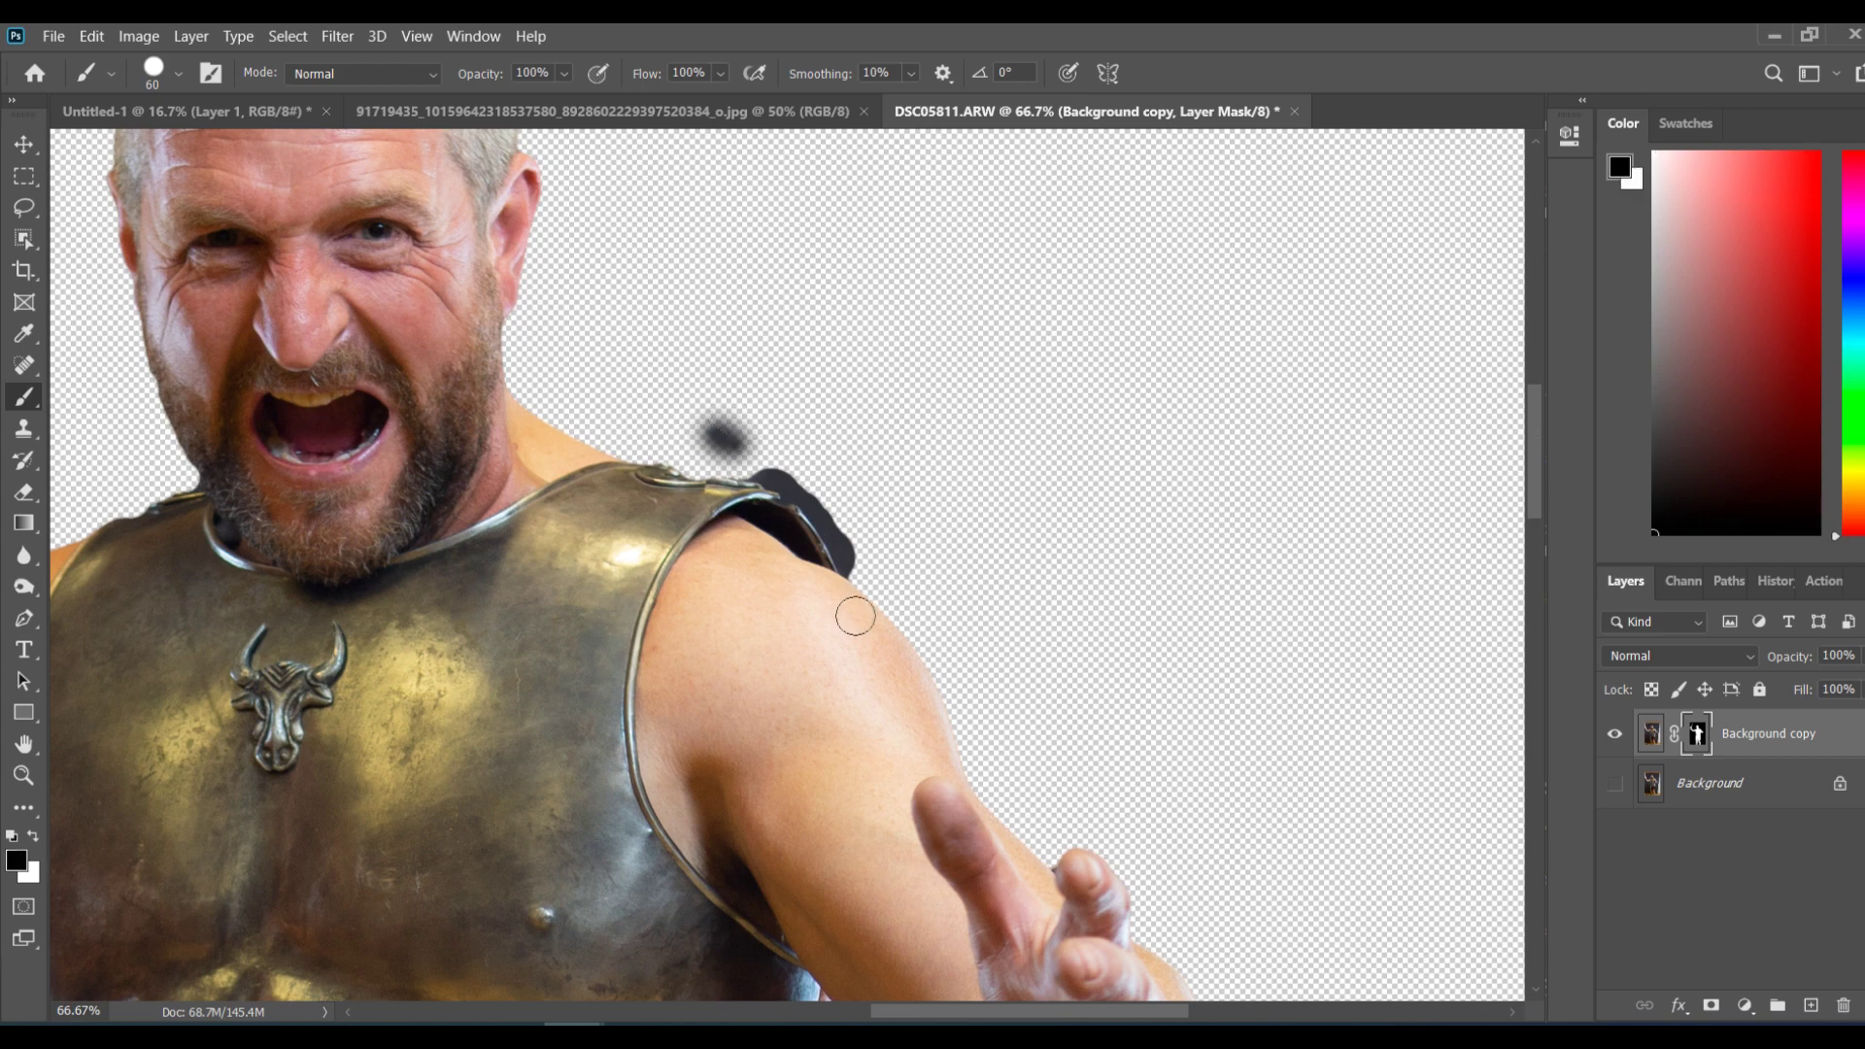
mouse_move(695, 445)
mouse_down()
mouse_move(755, 452)
mouse_move(660, 431)
mouse_move(716, 445)
mouse_up()
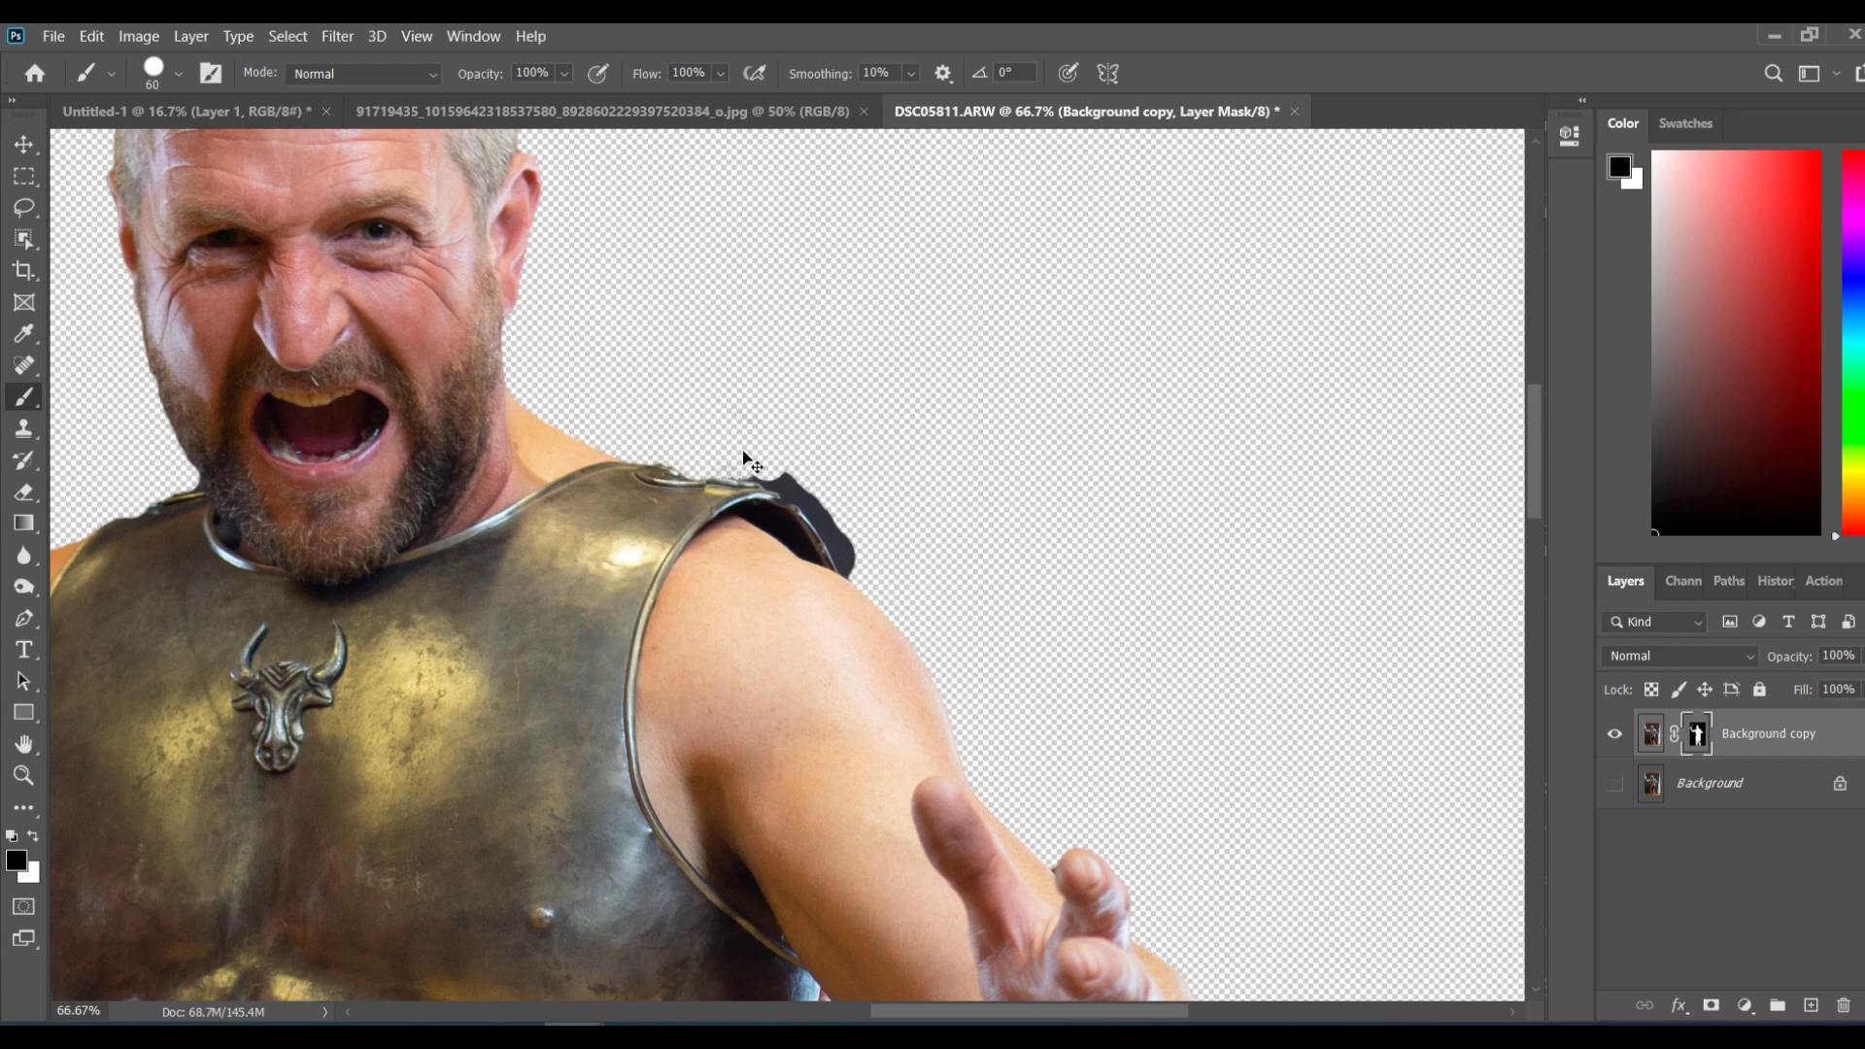
scroll(743, 452, up, 4)
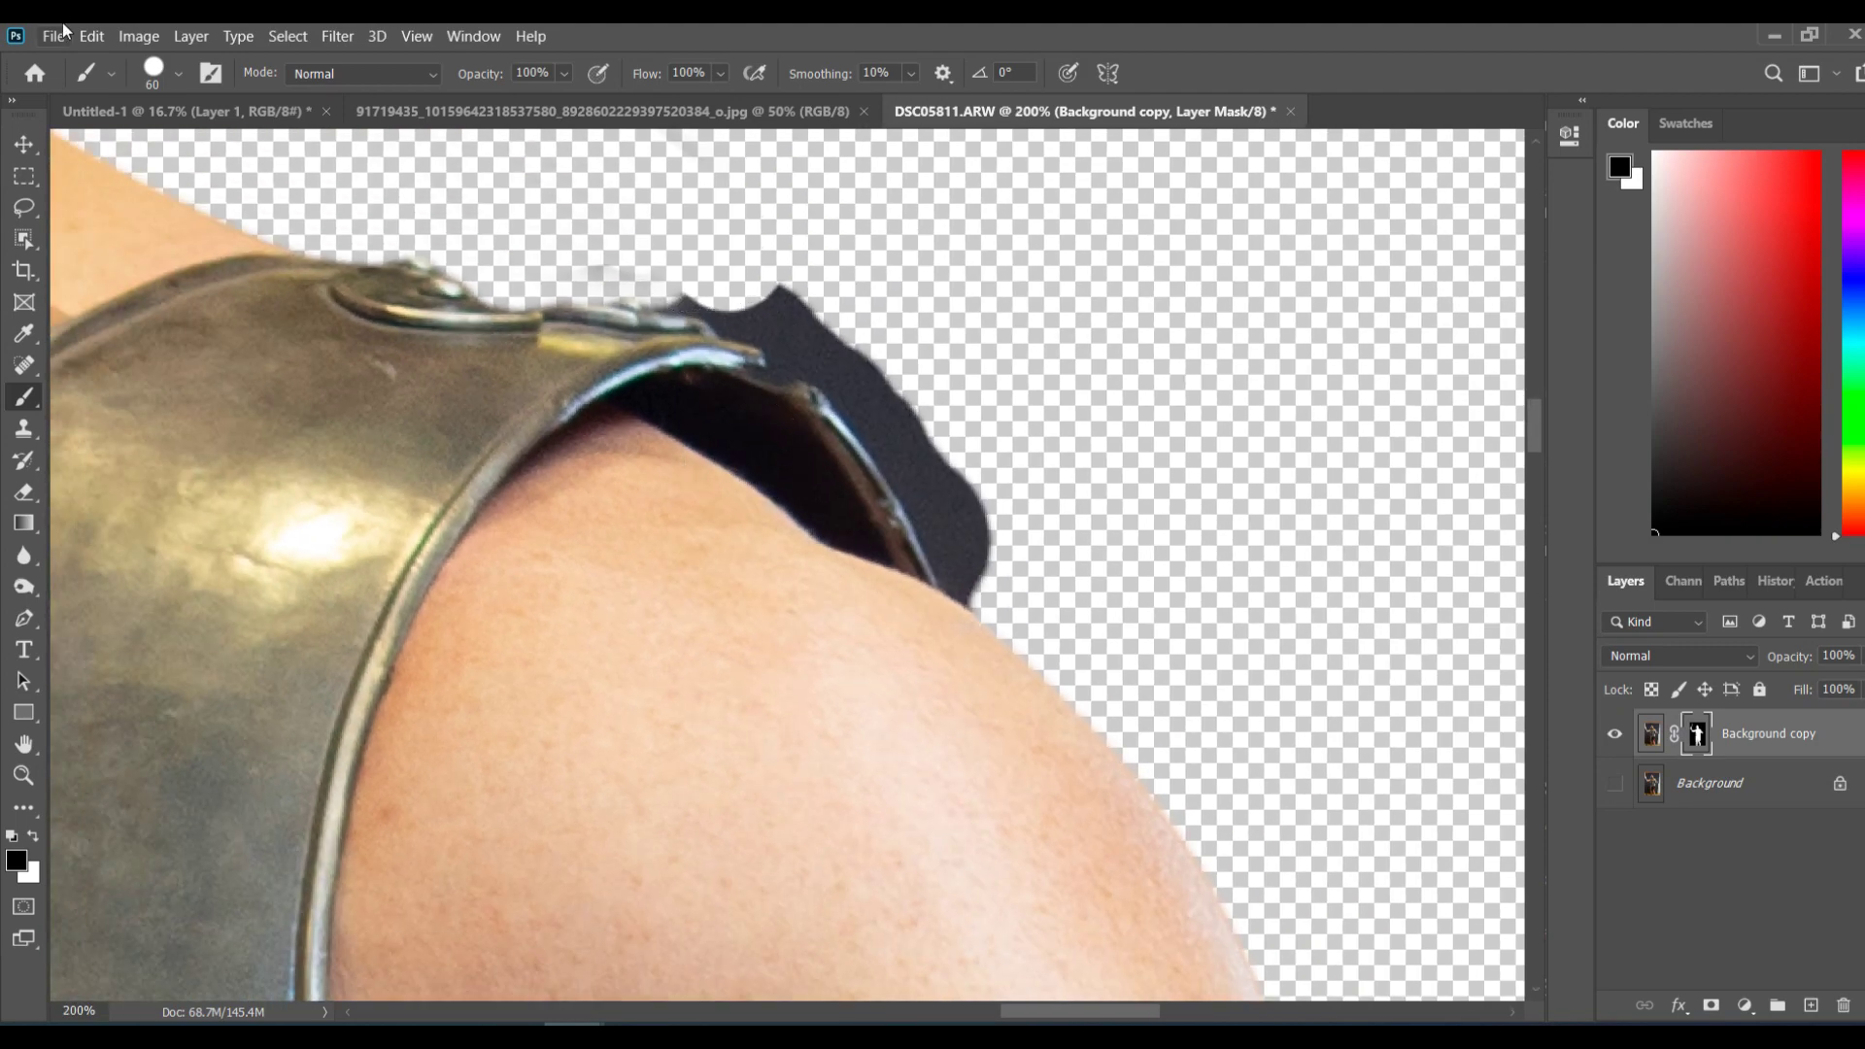
Step: Set the brush Hardness to 91%
click(178, 74)
drag(279, 203, 273, 212)
key(Return)
Step: Paint black over the shoulder patch, refine the armour edge at 25 px, and zoom out to 16.67%
mouse_move(711, 259)
mouse_down()
mouse_move(788, 274)
mouse_move(860, 321)
mouse_move(924, 388)
mouse_move(1025, 568)
mouse_up()
key(bracketleft)
key(bracketleft)
key(bracketleft)
key(bracketleft)
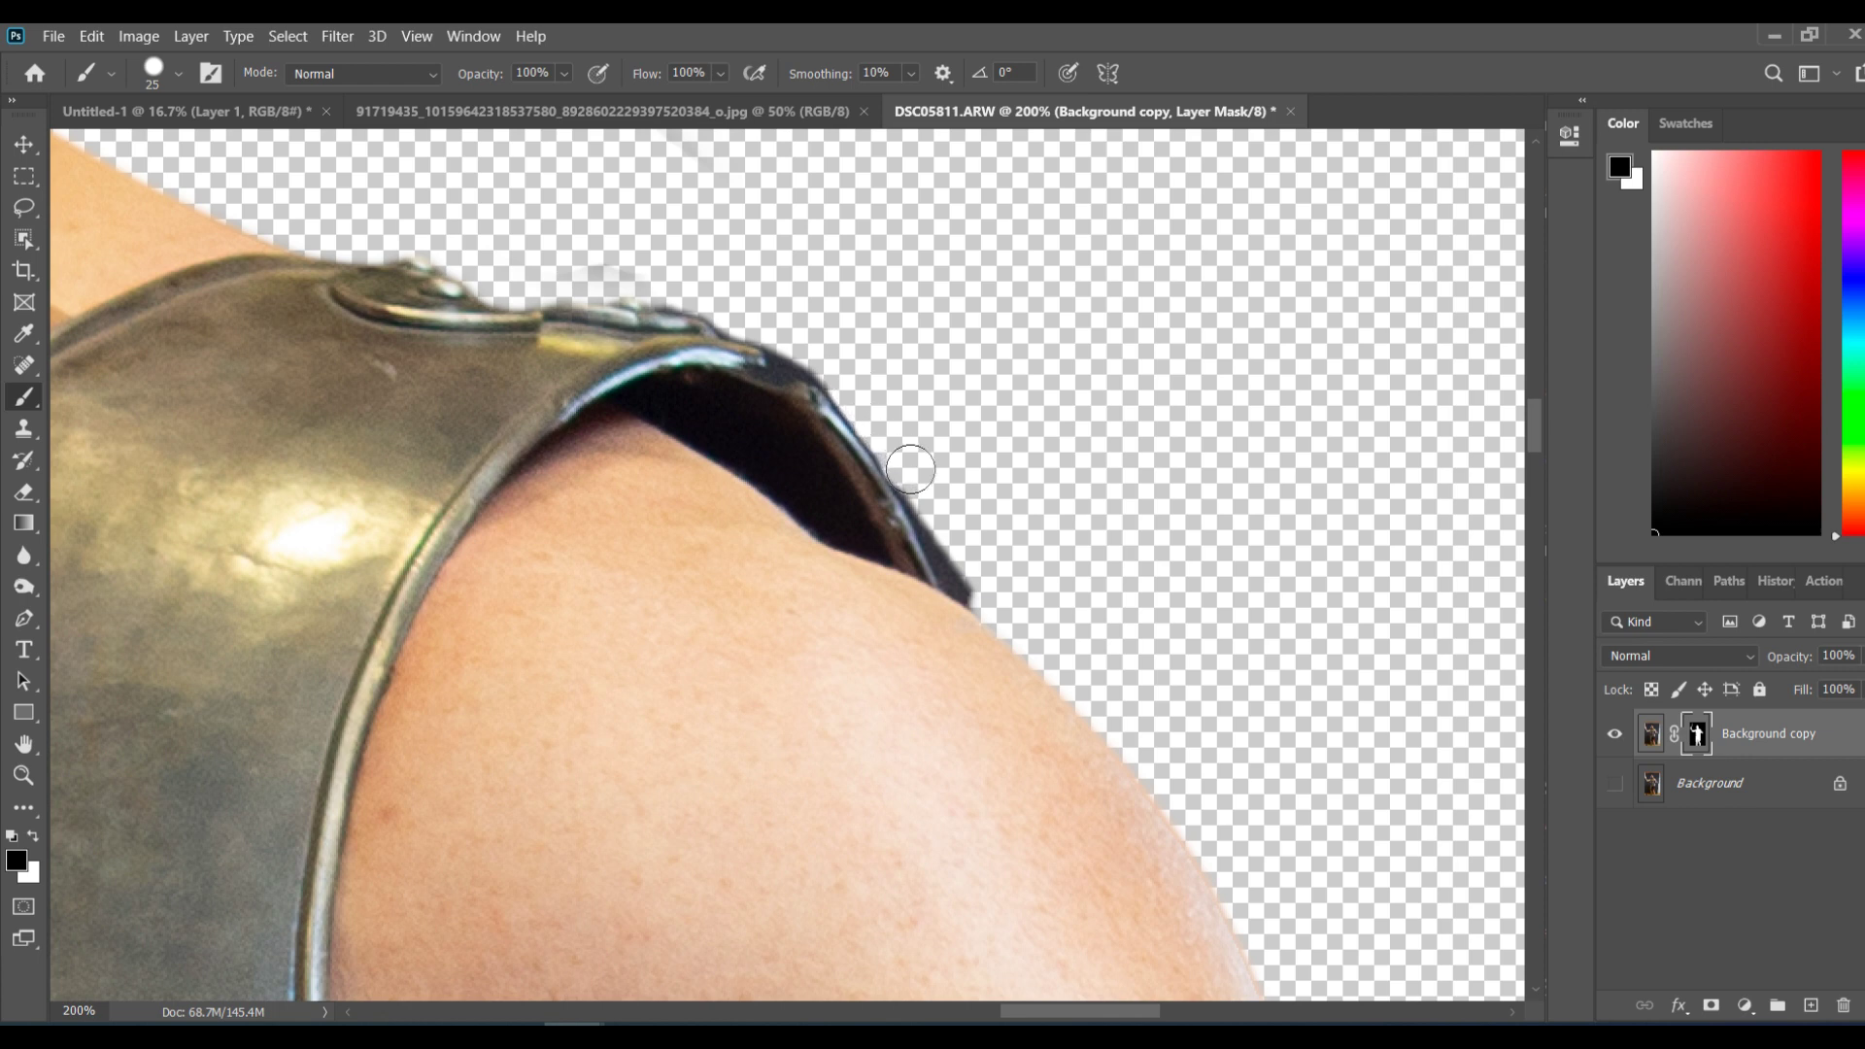
drag(948, 533, 985, 591)
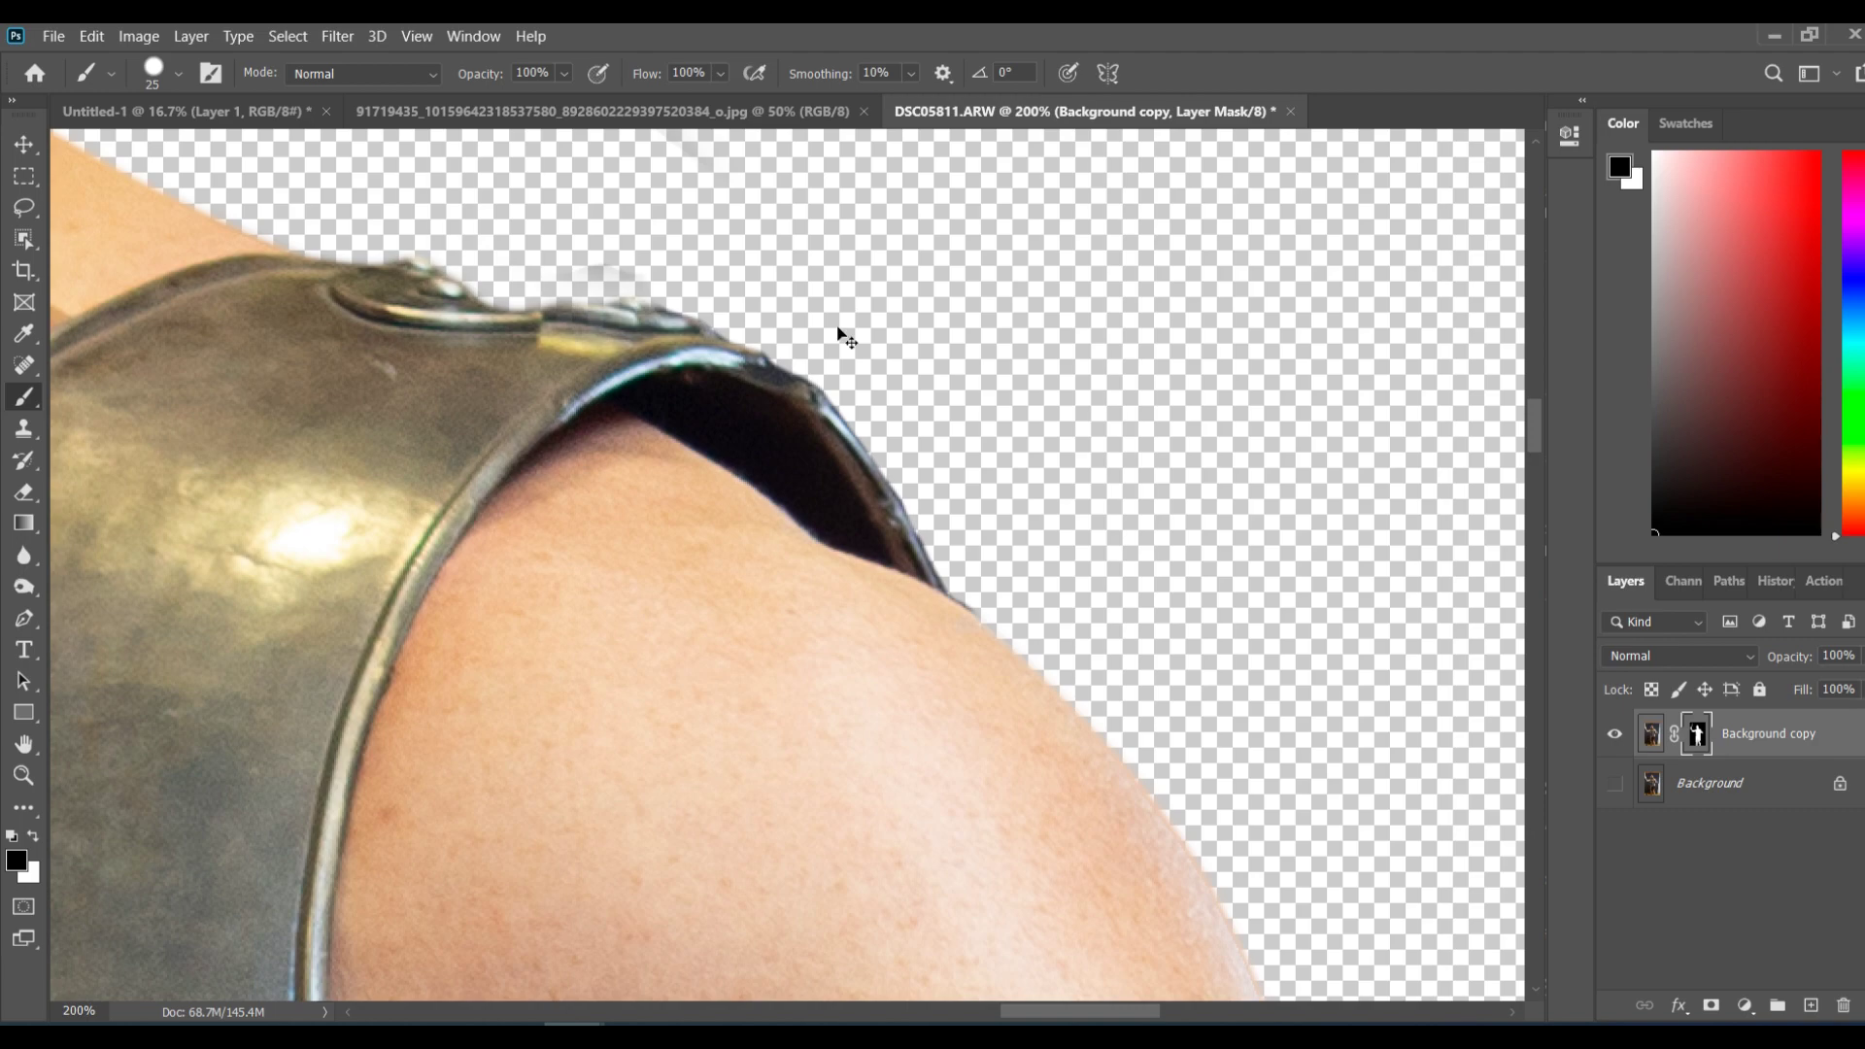
key(ctrl+minus)
key(ctrl+minus)
key(ctrl+minus)
key(ctrl+minus)
key(ctrl+minus)
key(ctrl+minus)
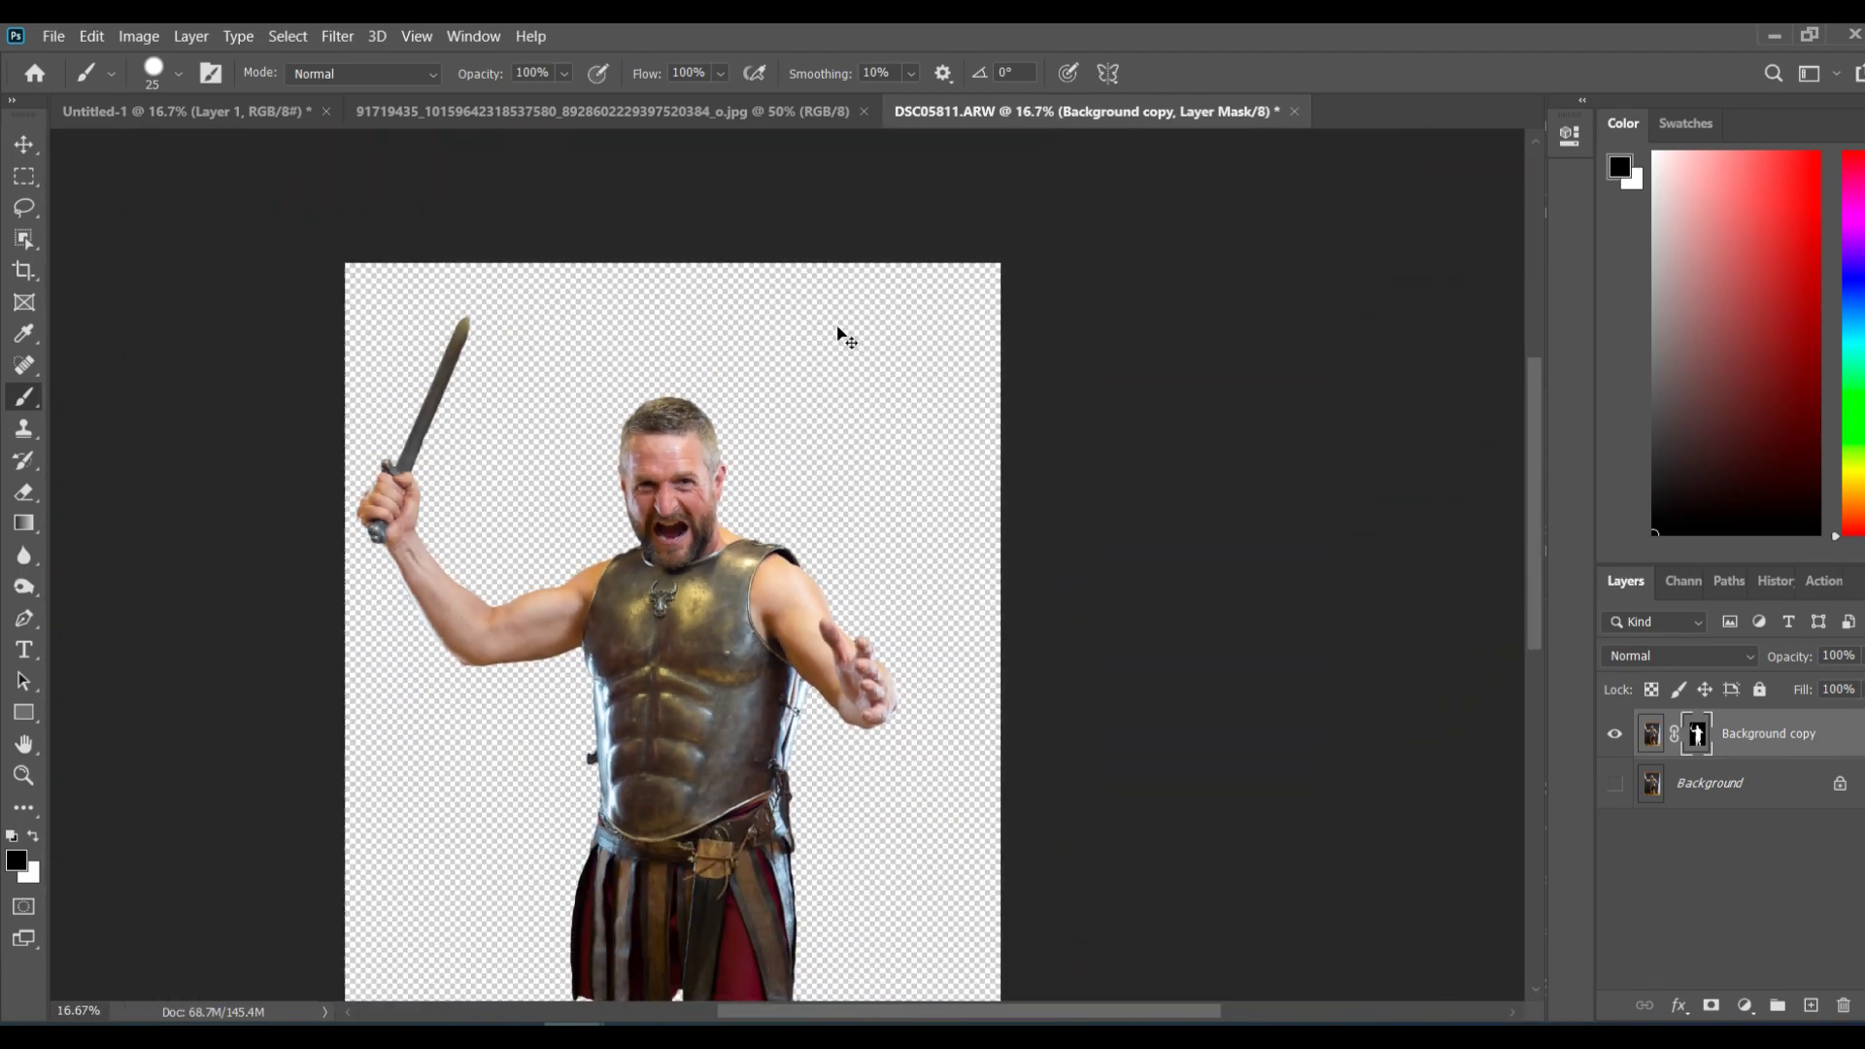
key(ctrl+minus)
key(ctrl+plus)
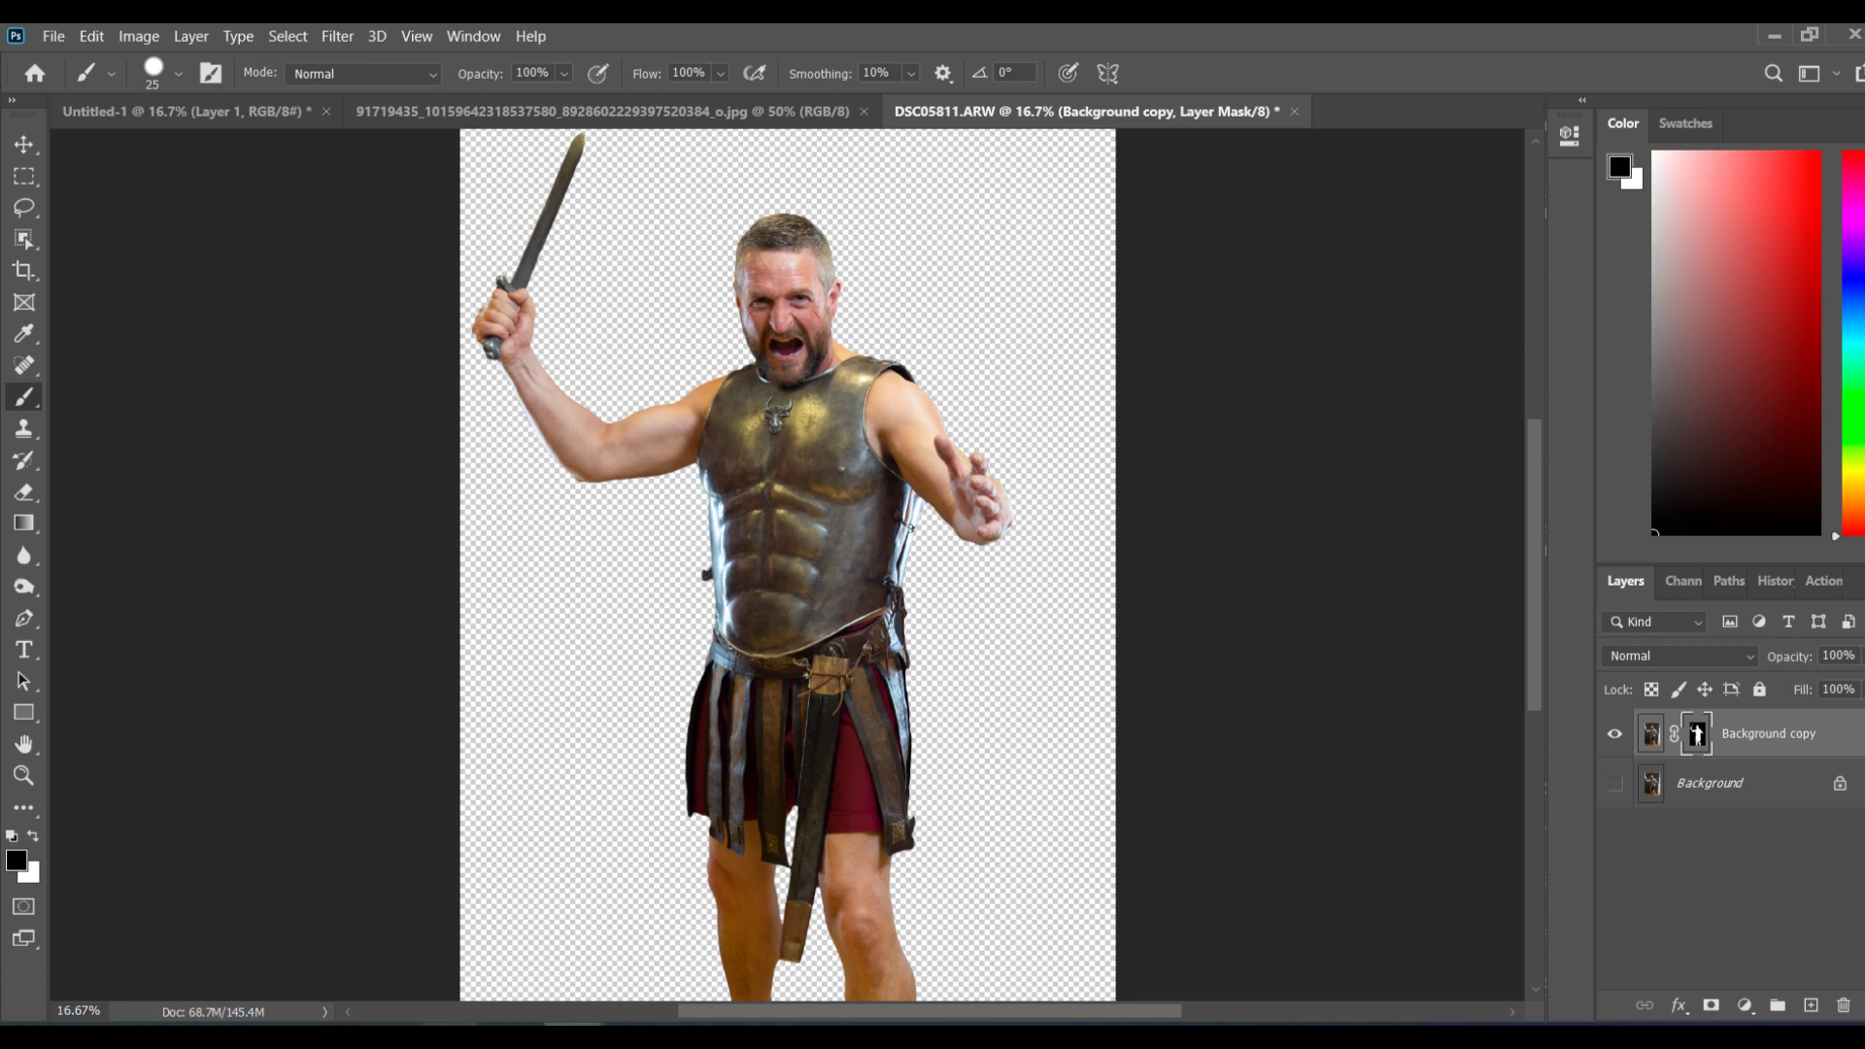
Step: Bring the browser showing Brusheezy's free Photoshop brush results in front of Photoshop
mouse_move(452, 1024)
click(662, 935)
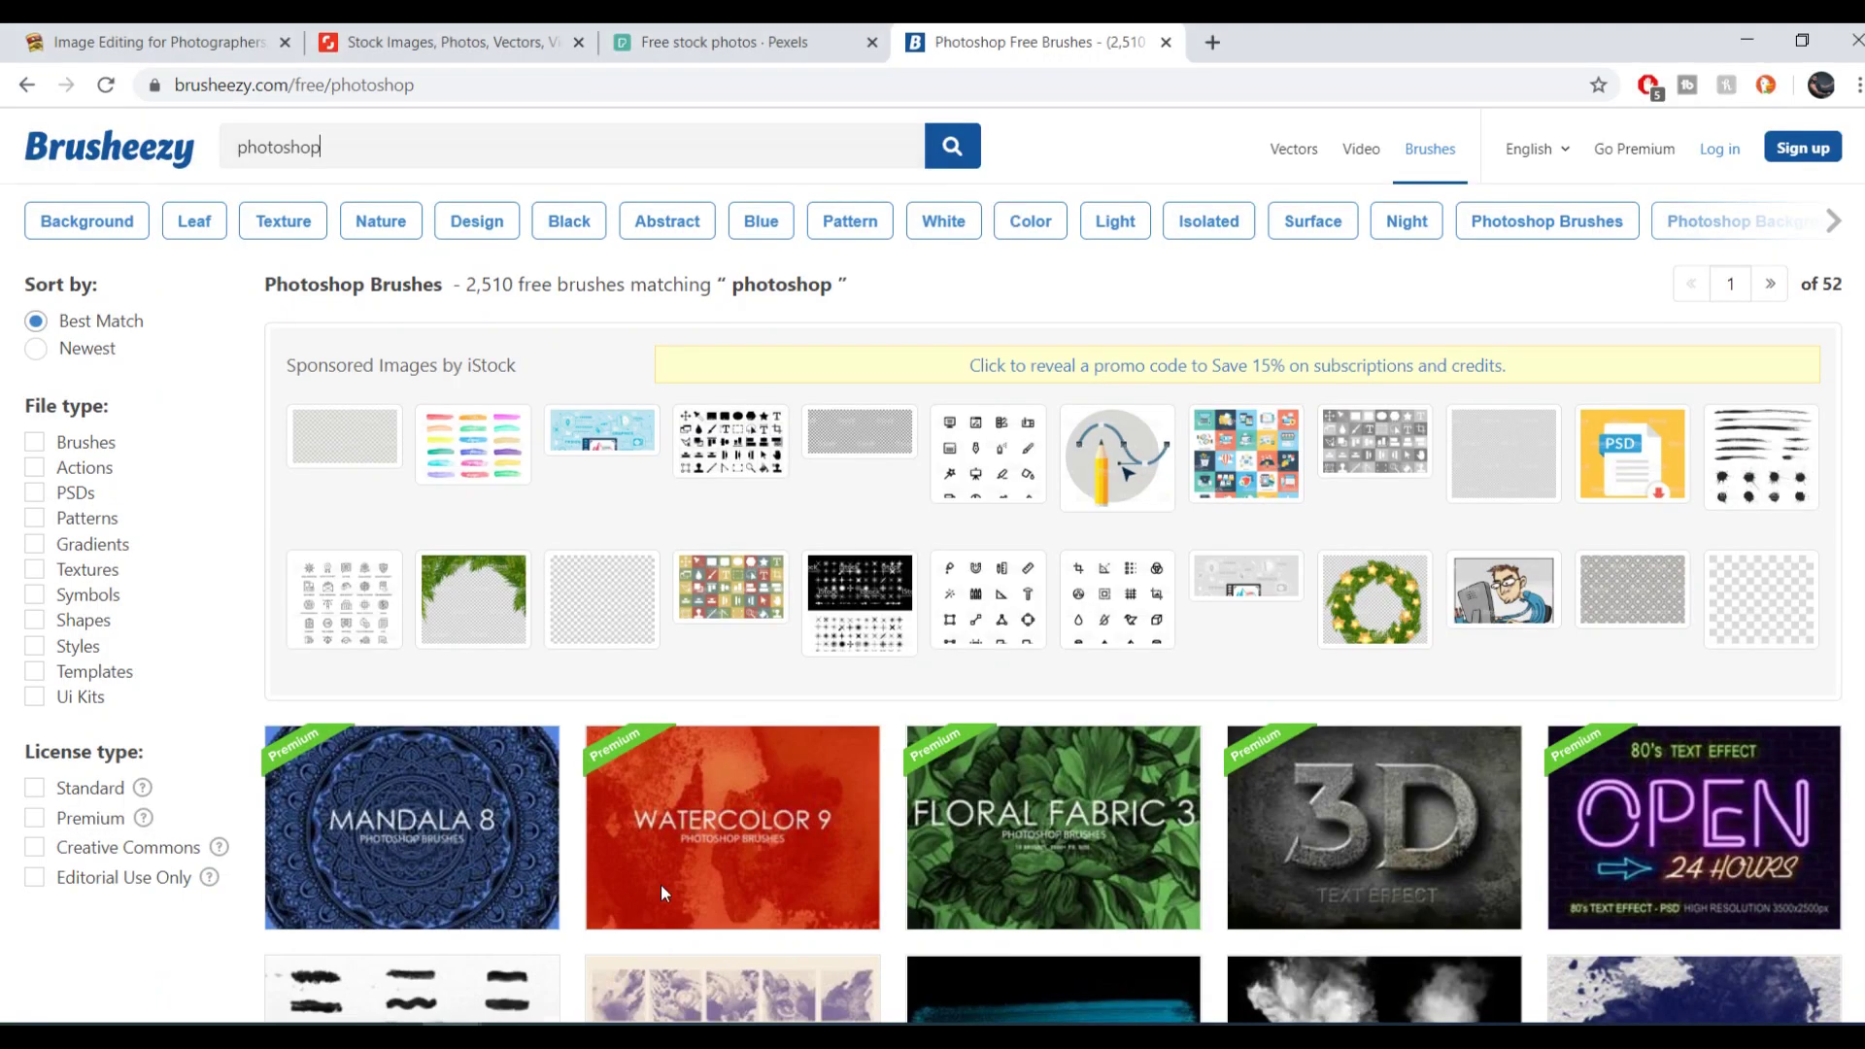
Step: Switch to the 'Image Editing for Photographers' tab showing deepetch.com
click(110, 32)
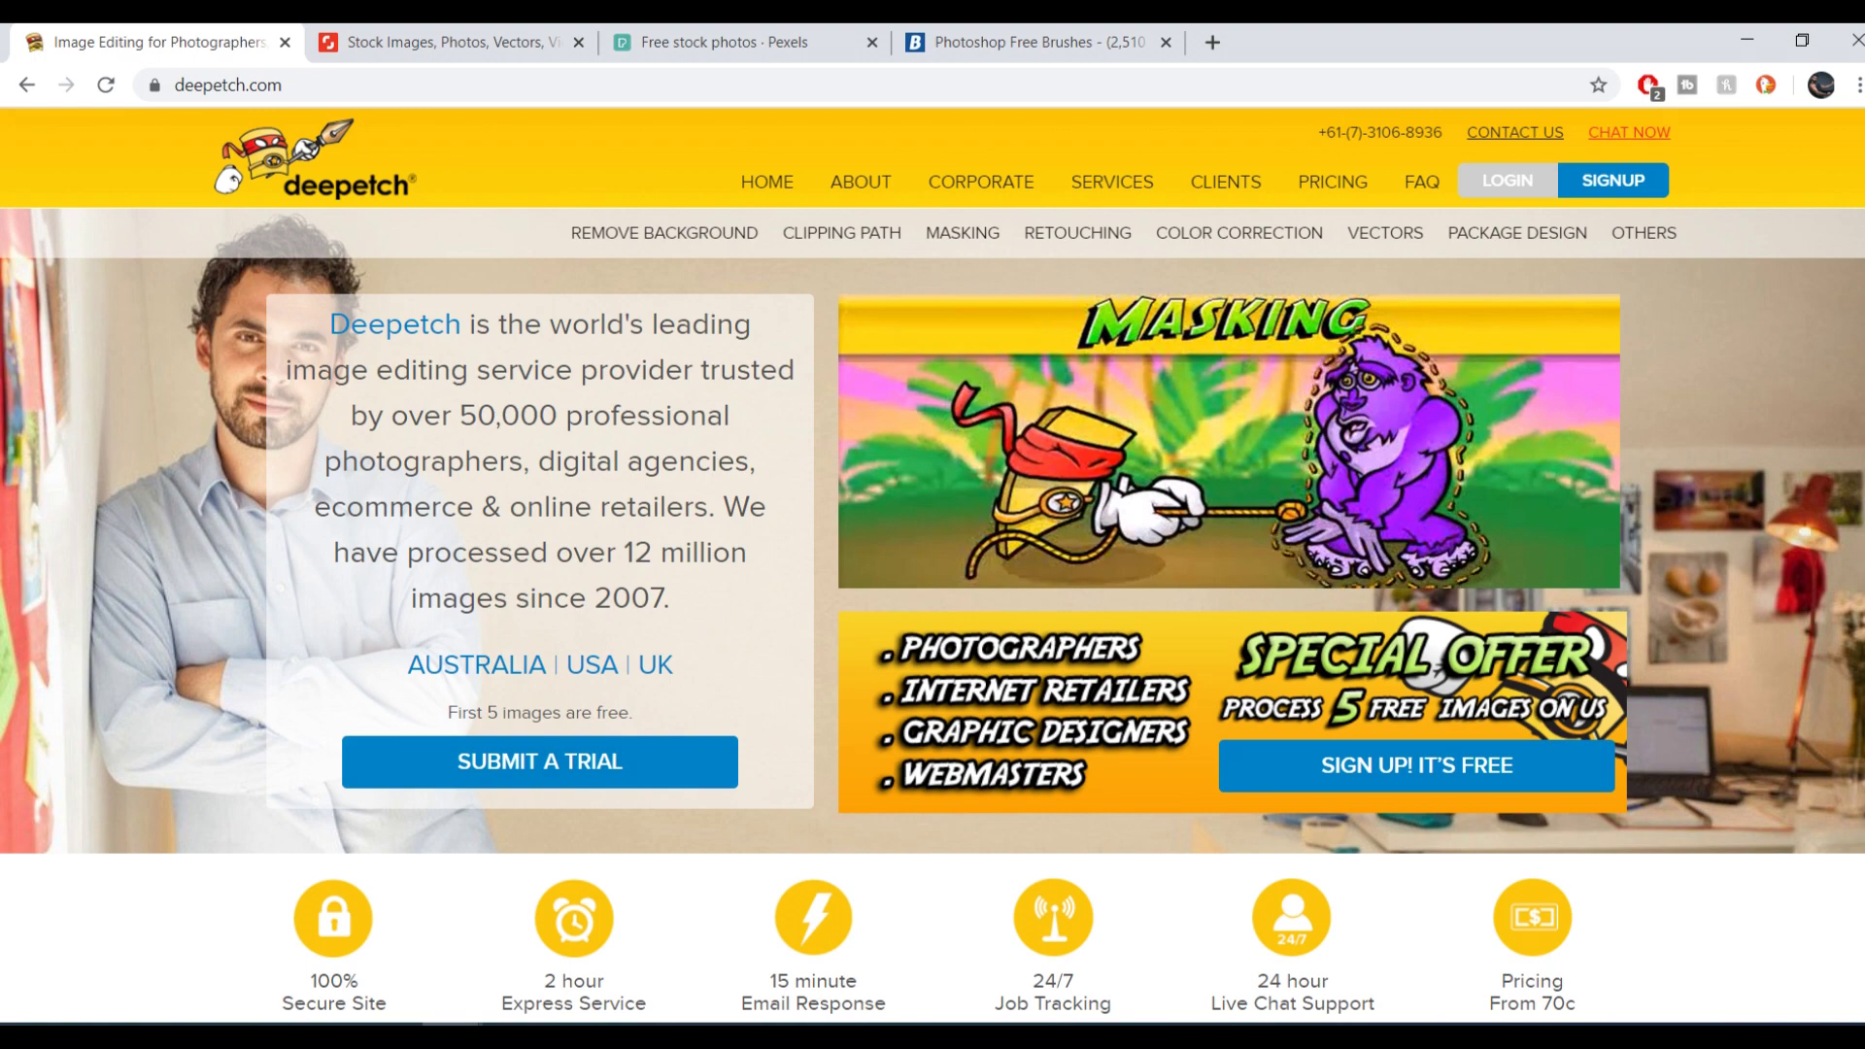
scroll(932, 615, down, 6)
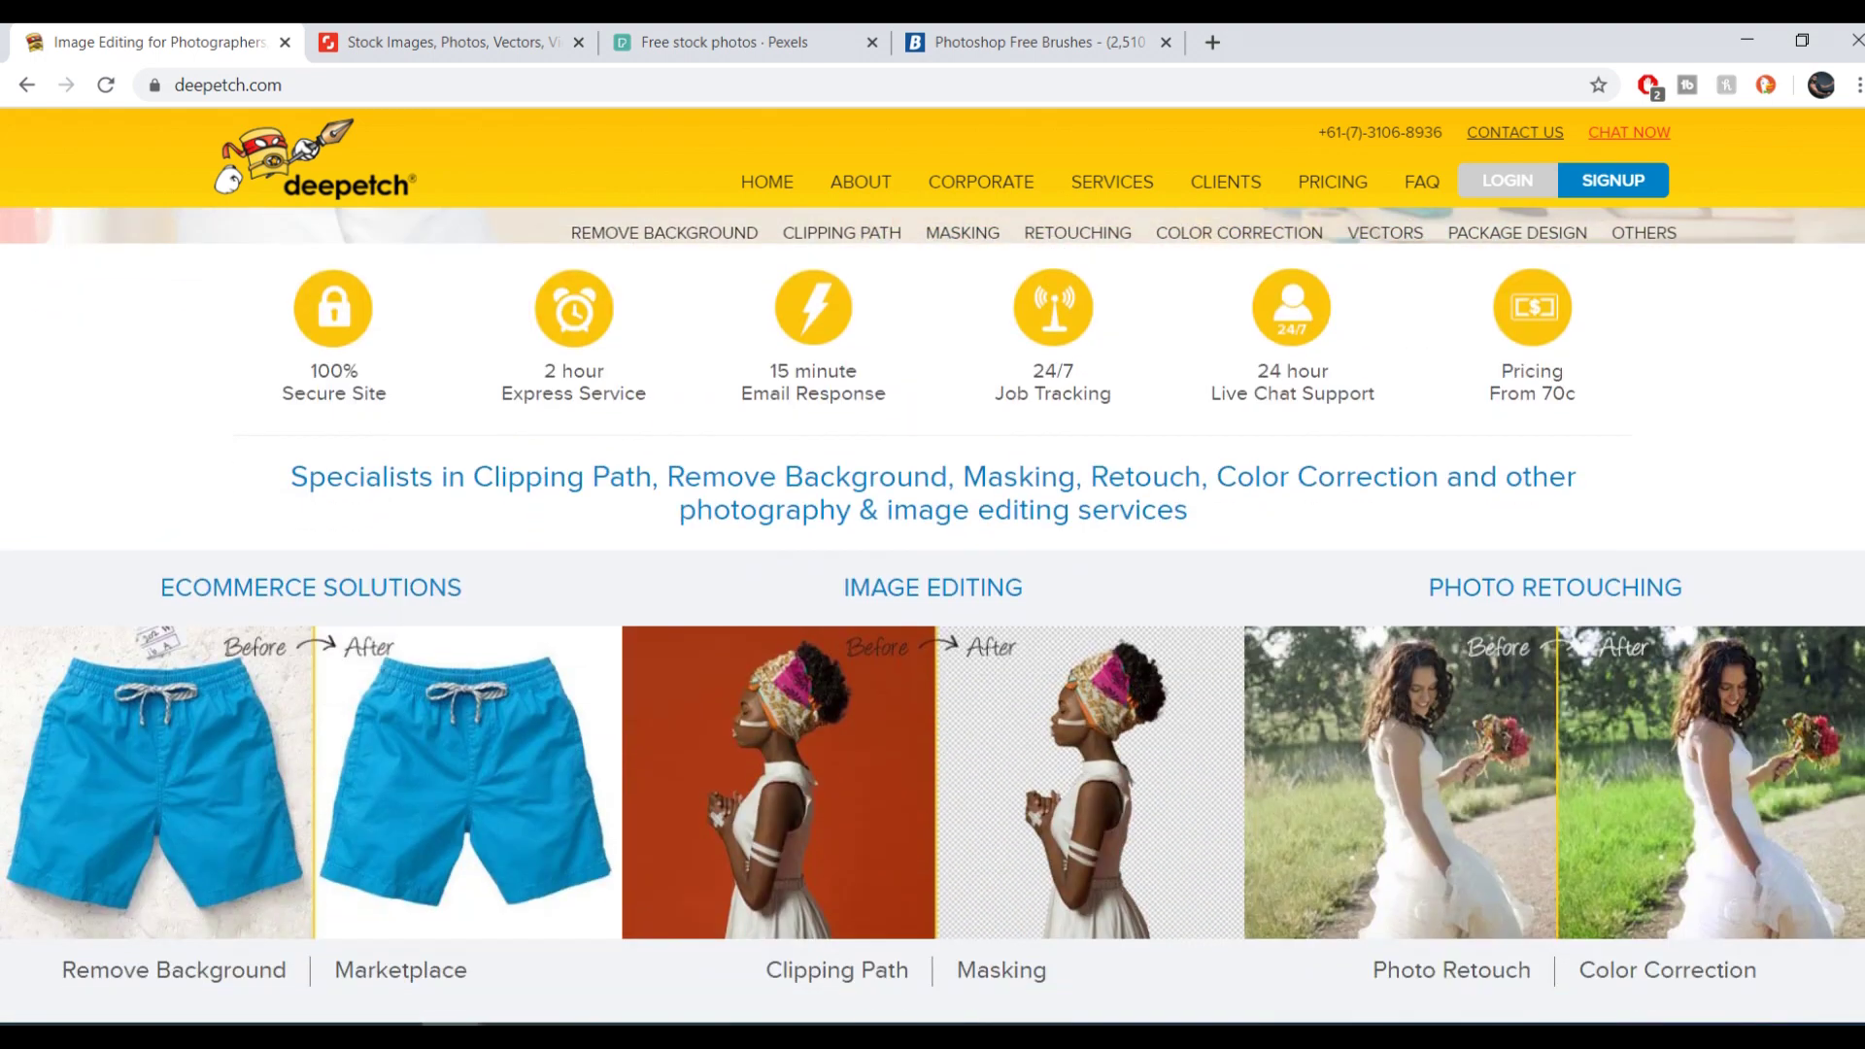
scroll(932, 615, up, 7)
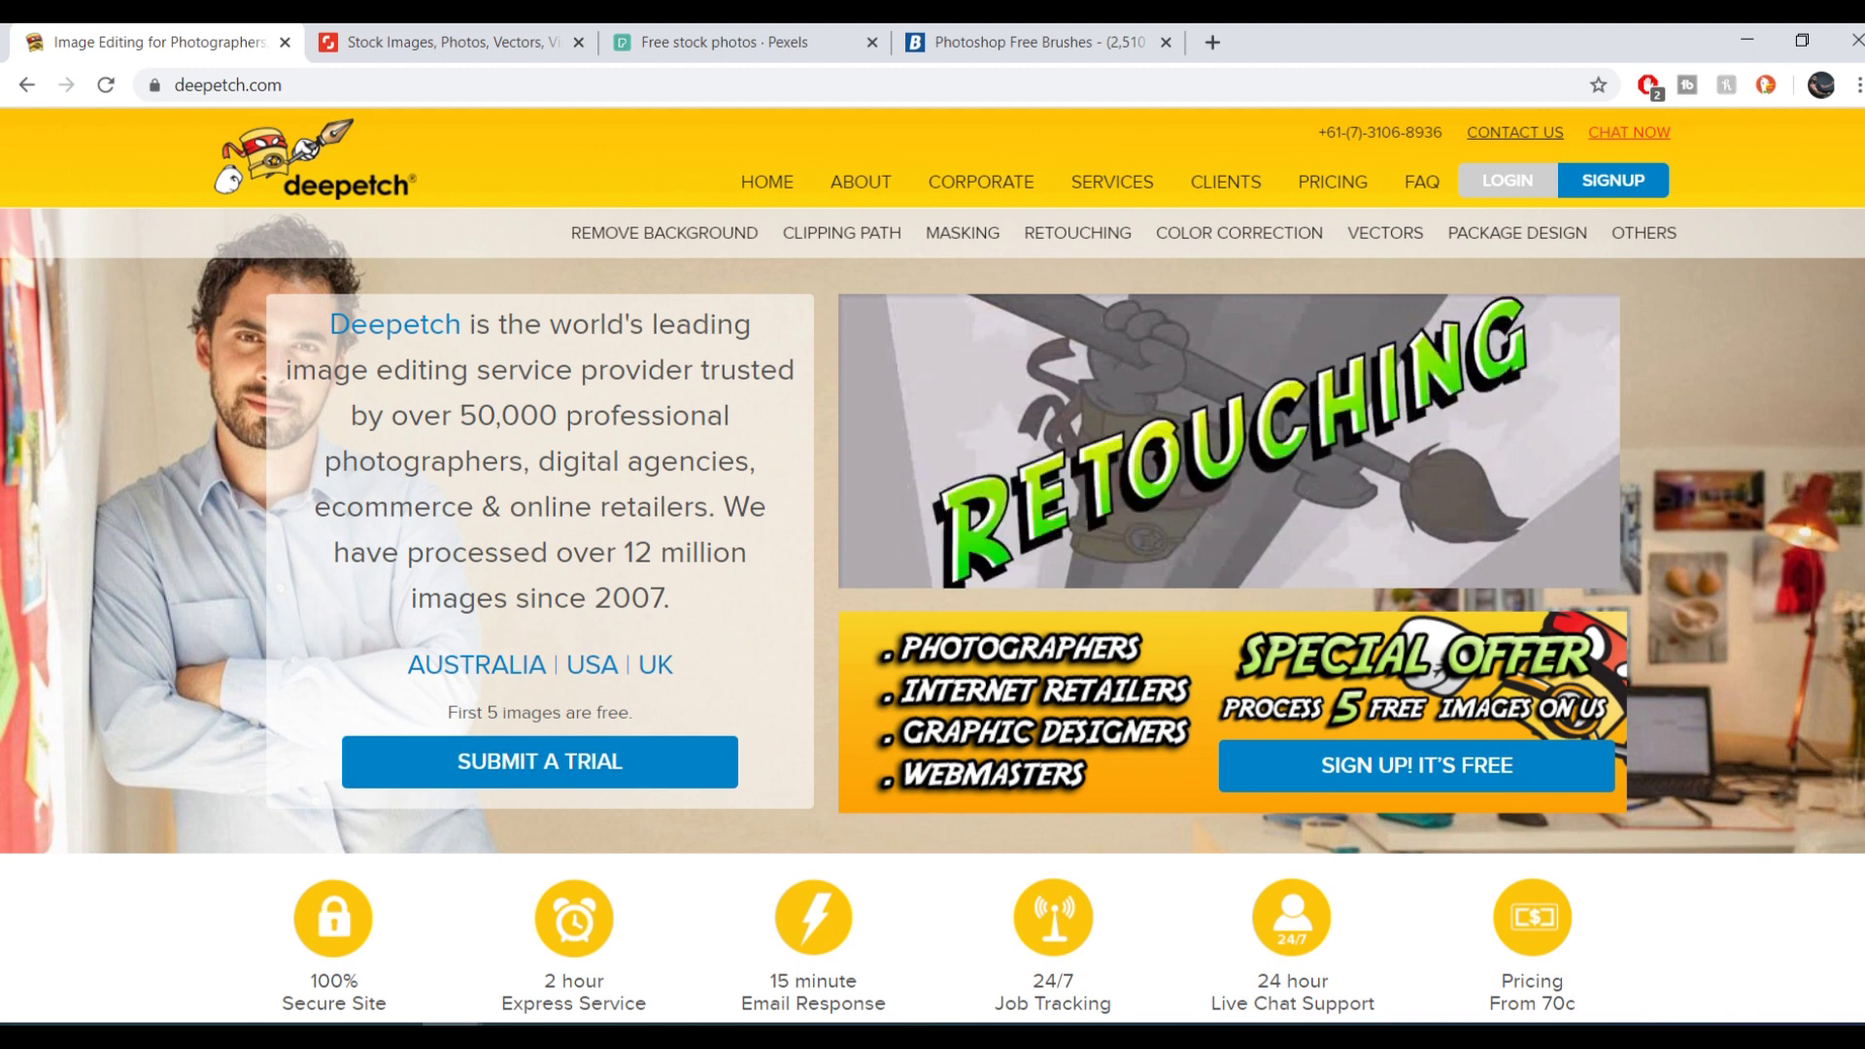
scroll(932, 610, down, 1)
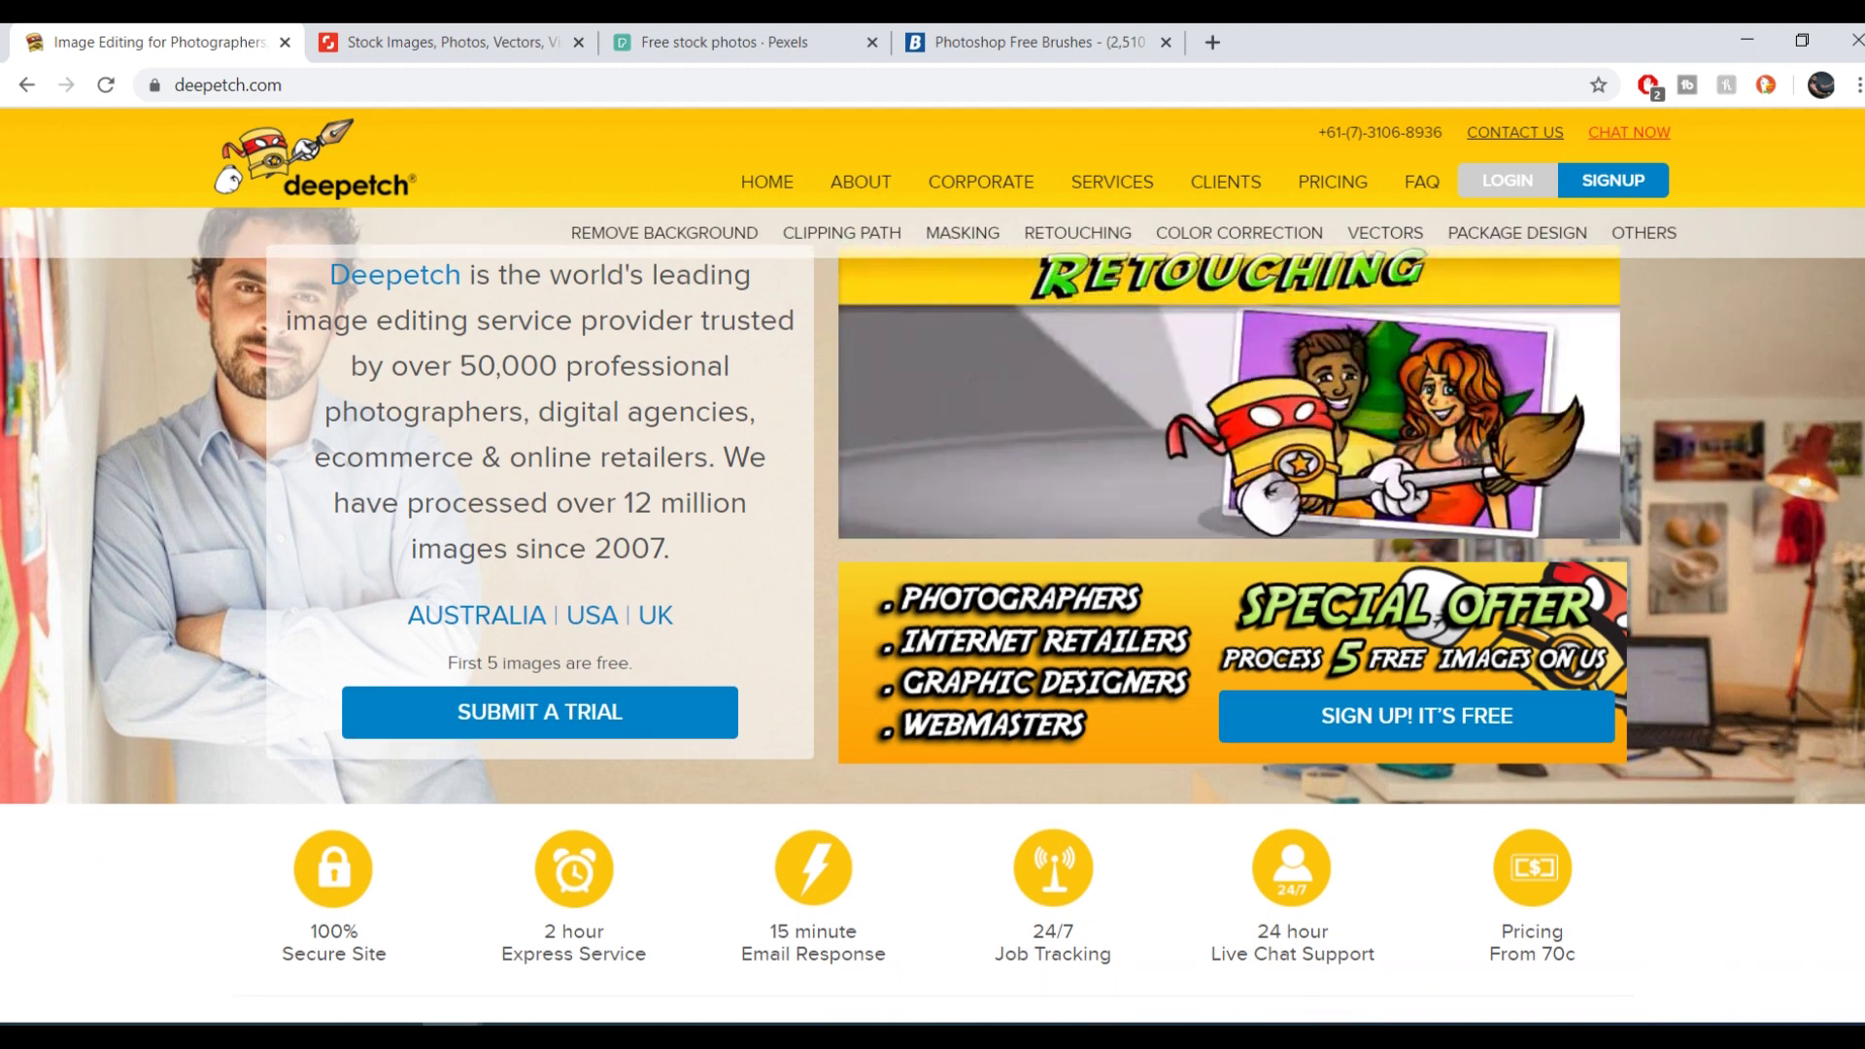
scroll(1860, 299, down, 5)
scroll(1860, 299, up, 3)
scroll(1860, 299, up, 3)
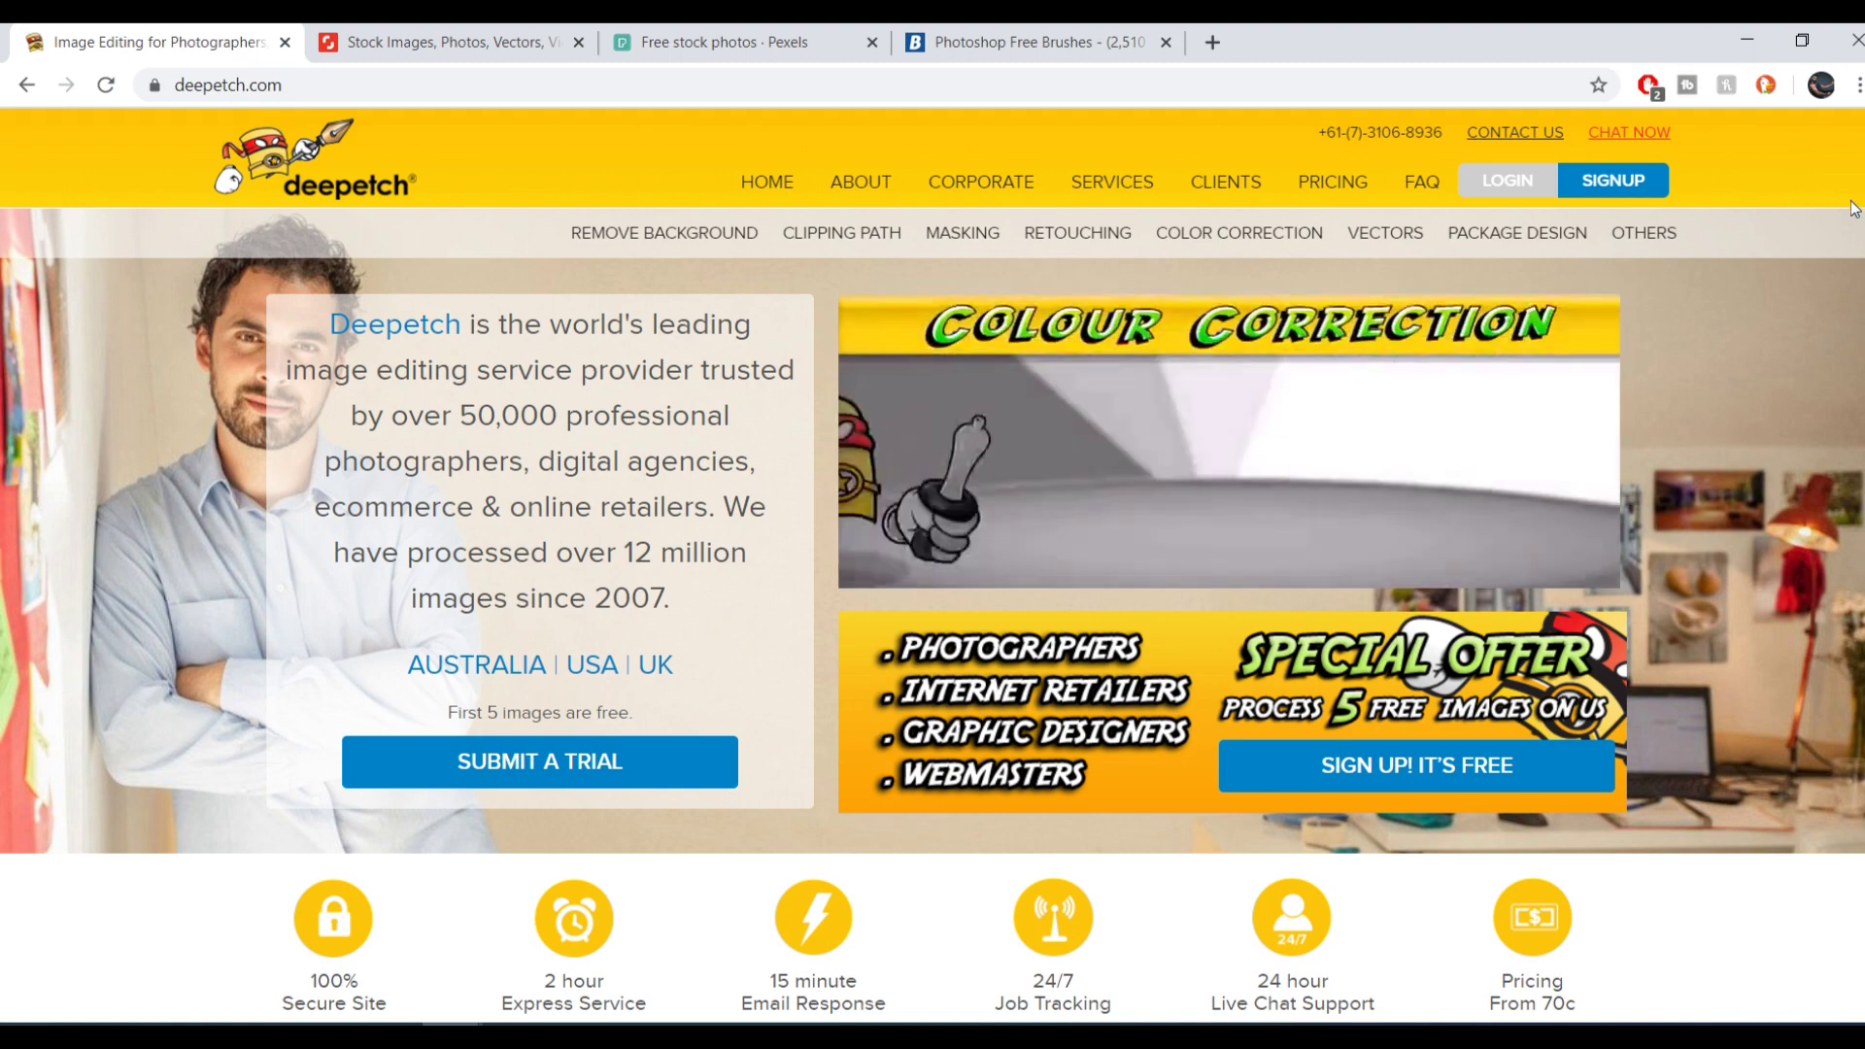
scroll(1856, 192, down, 5)
scroll(932, 612, down, 1)
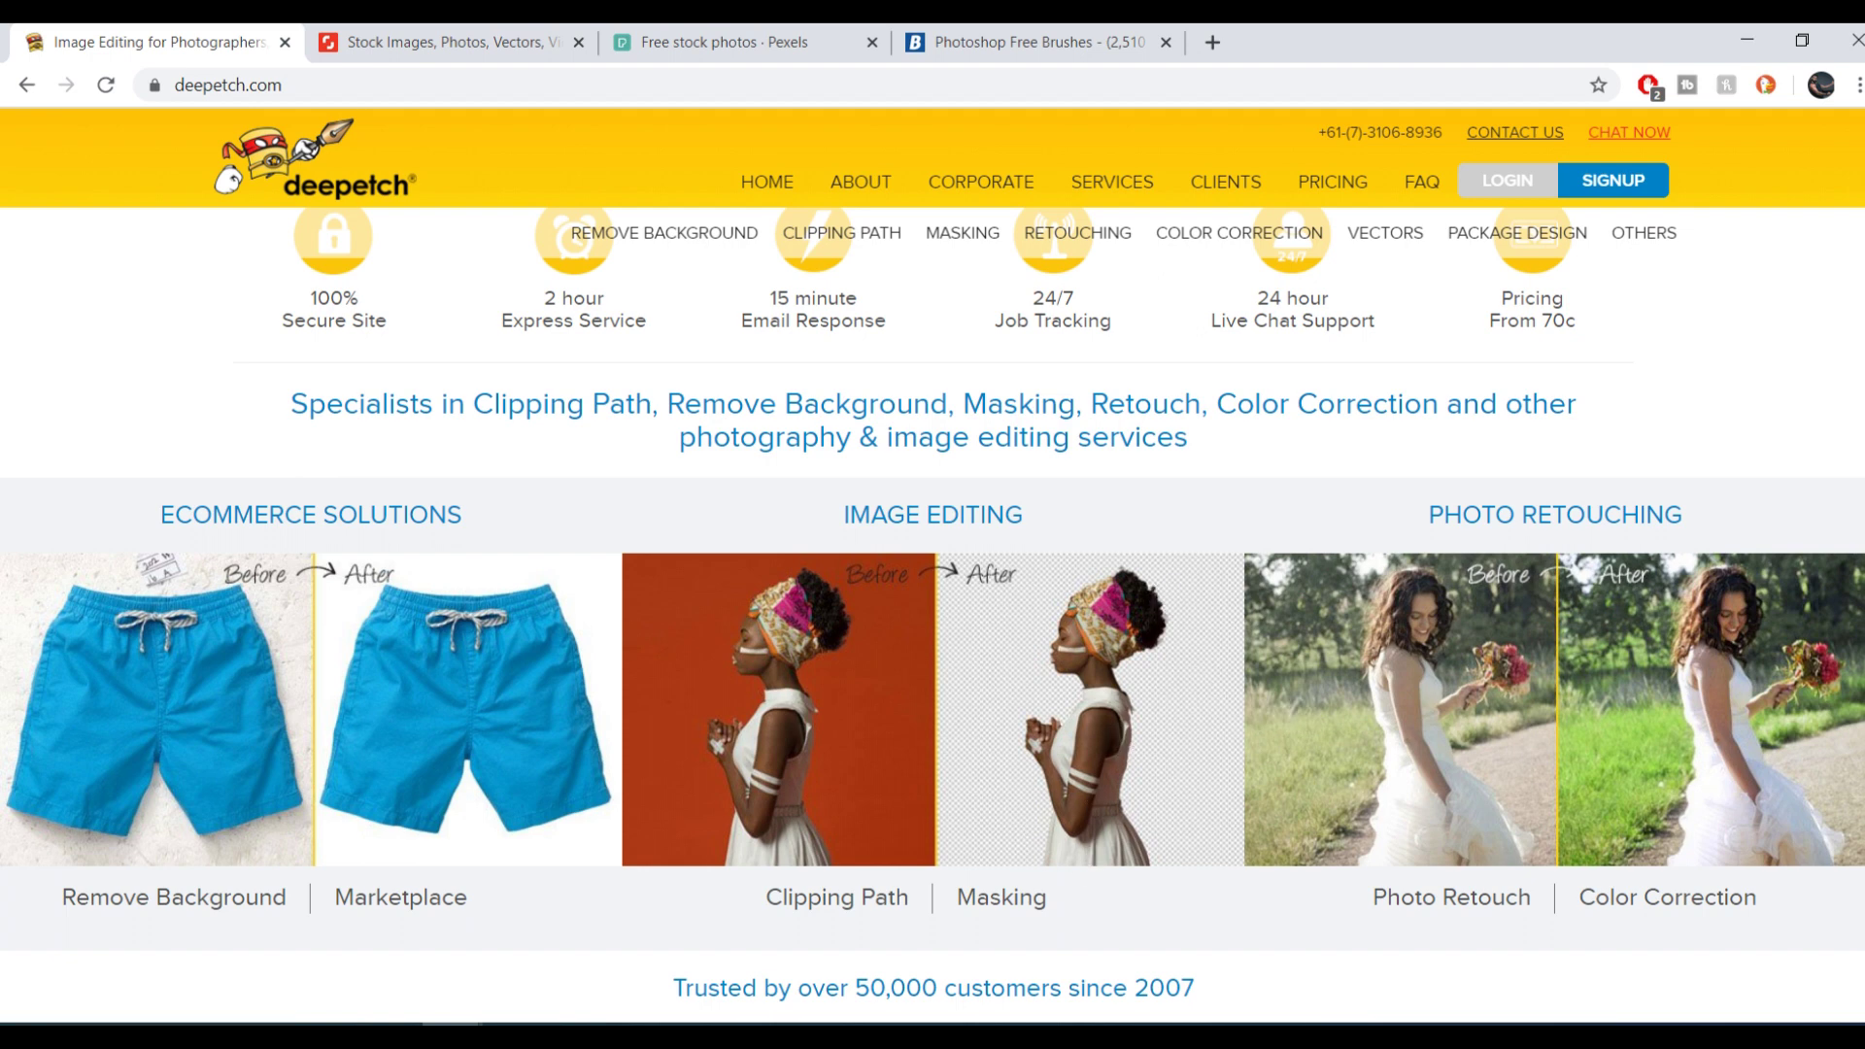
scroll(1860, 316, up, 5)
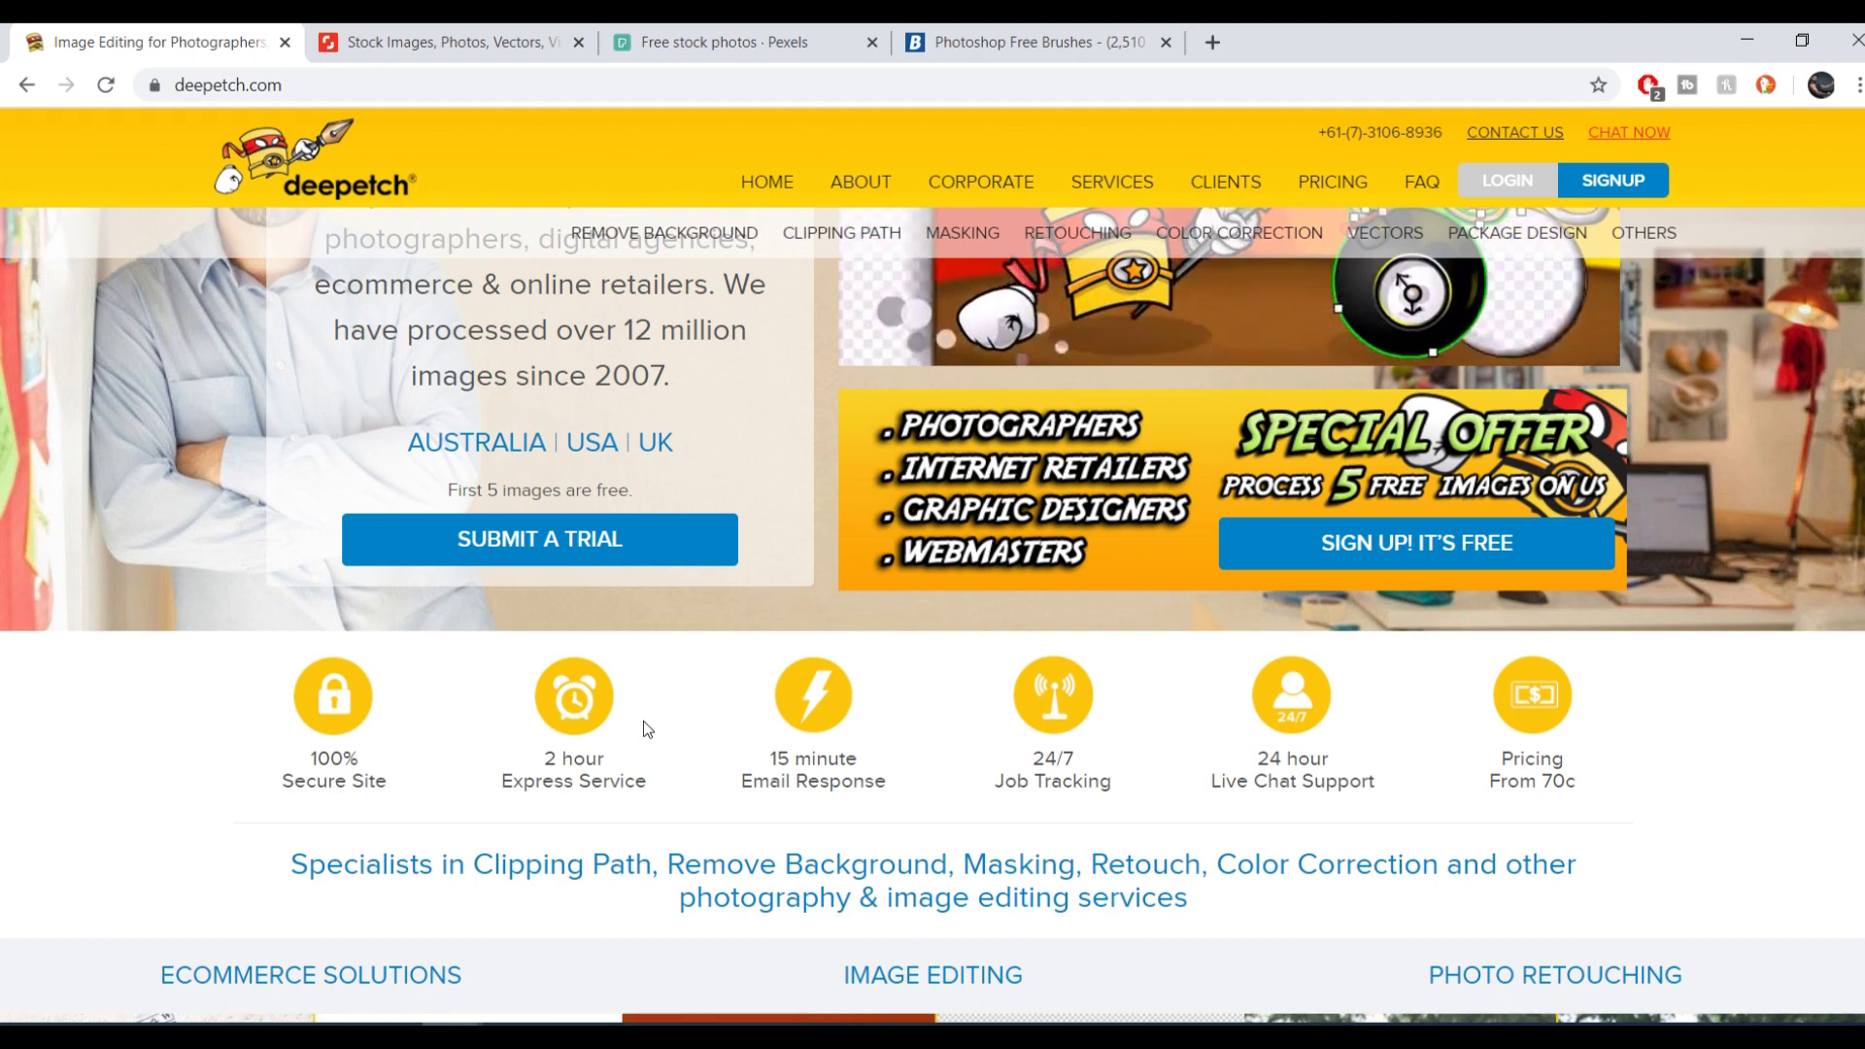
scroll(932, 583, up, 3)
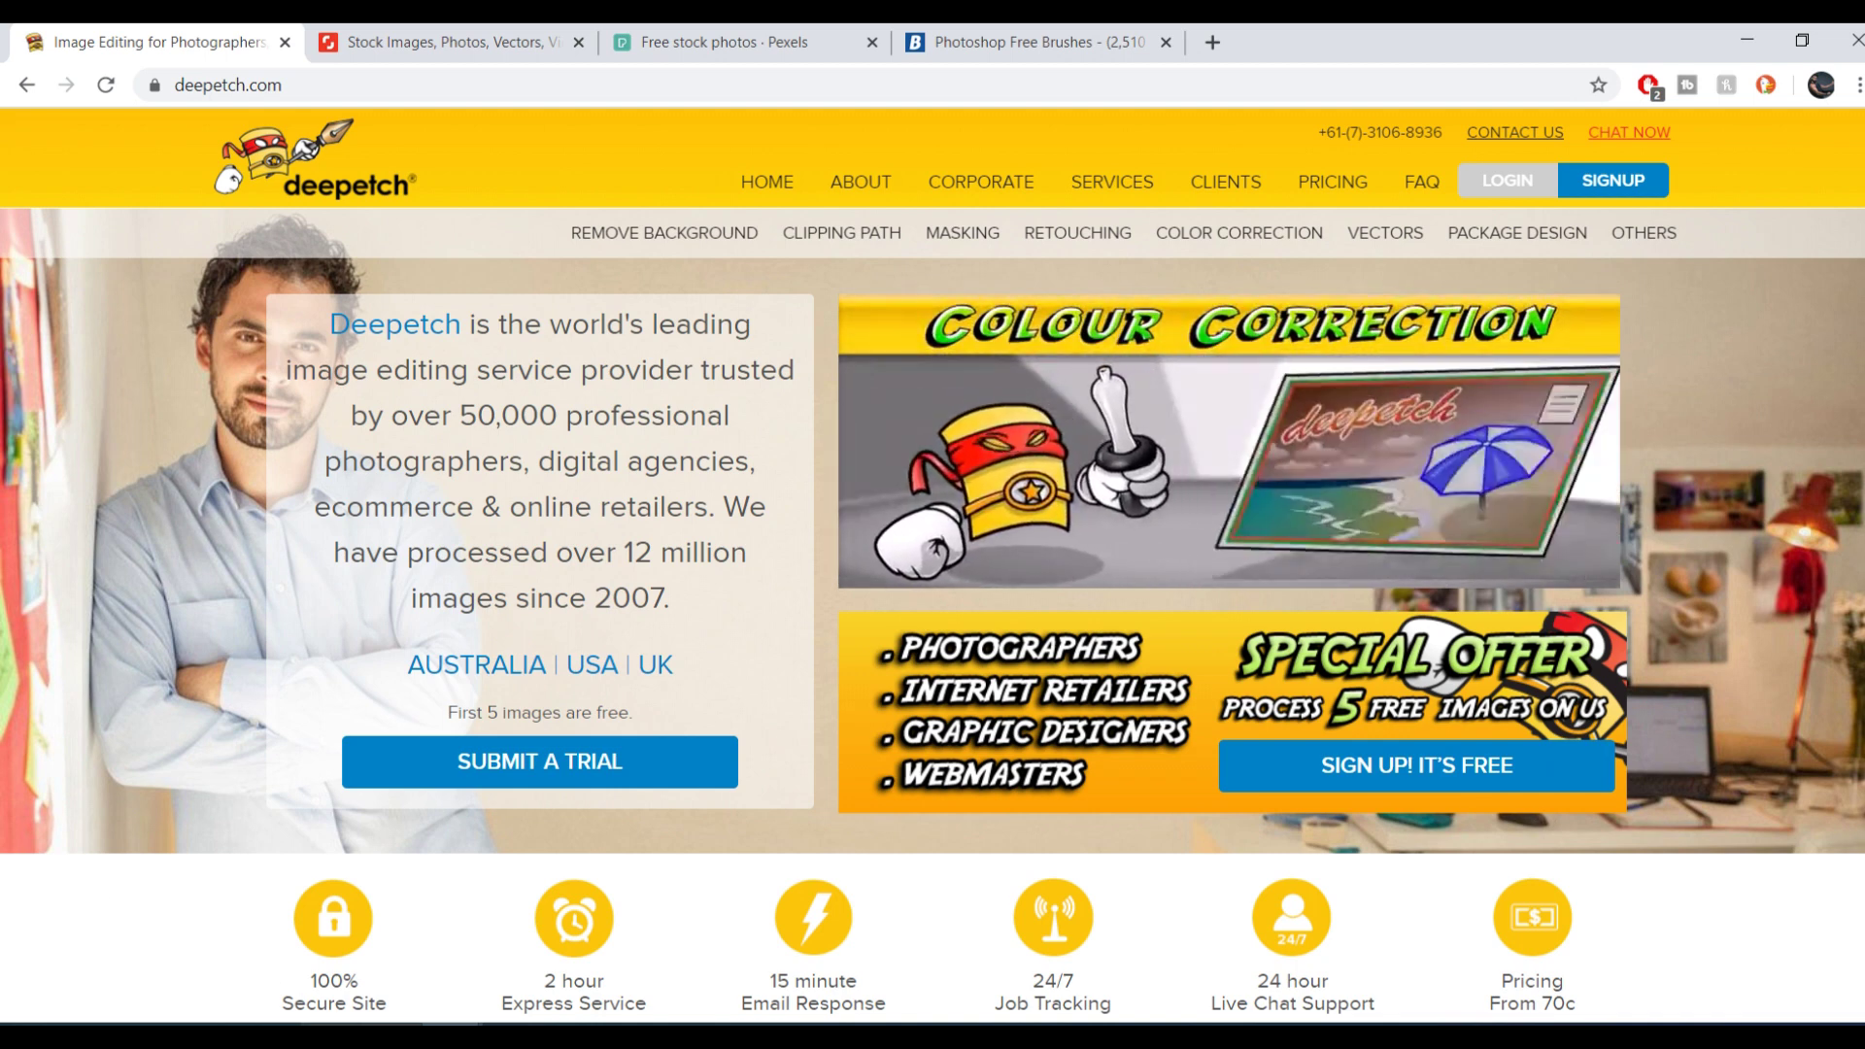
mouse_move(574, 1037)
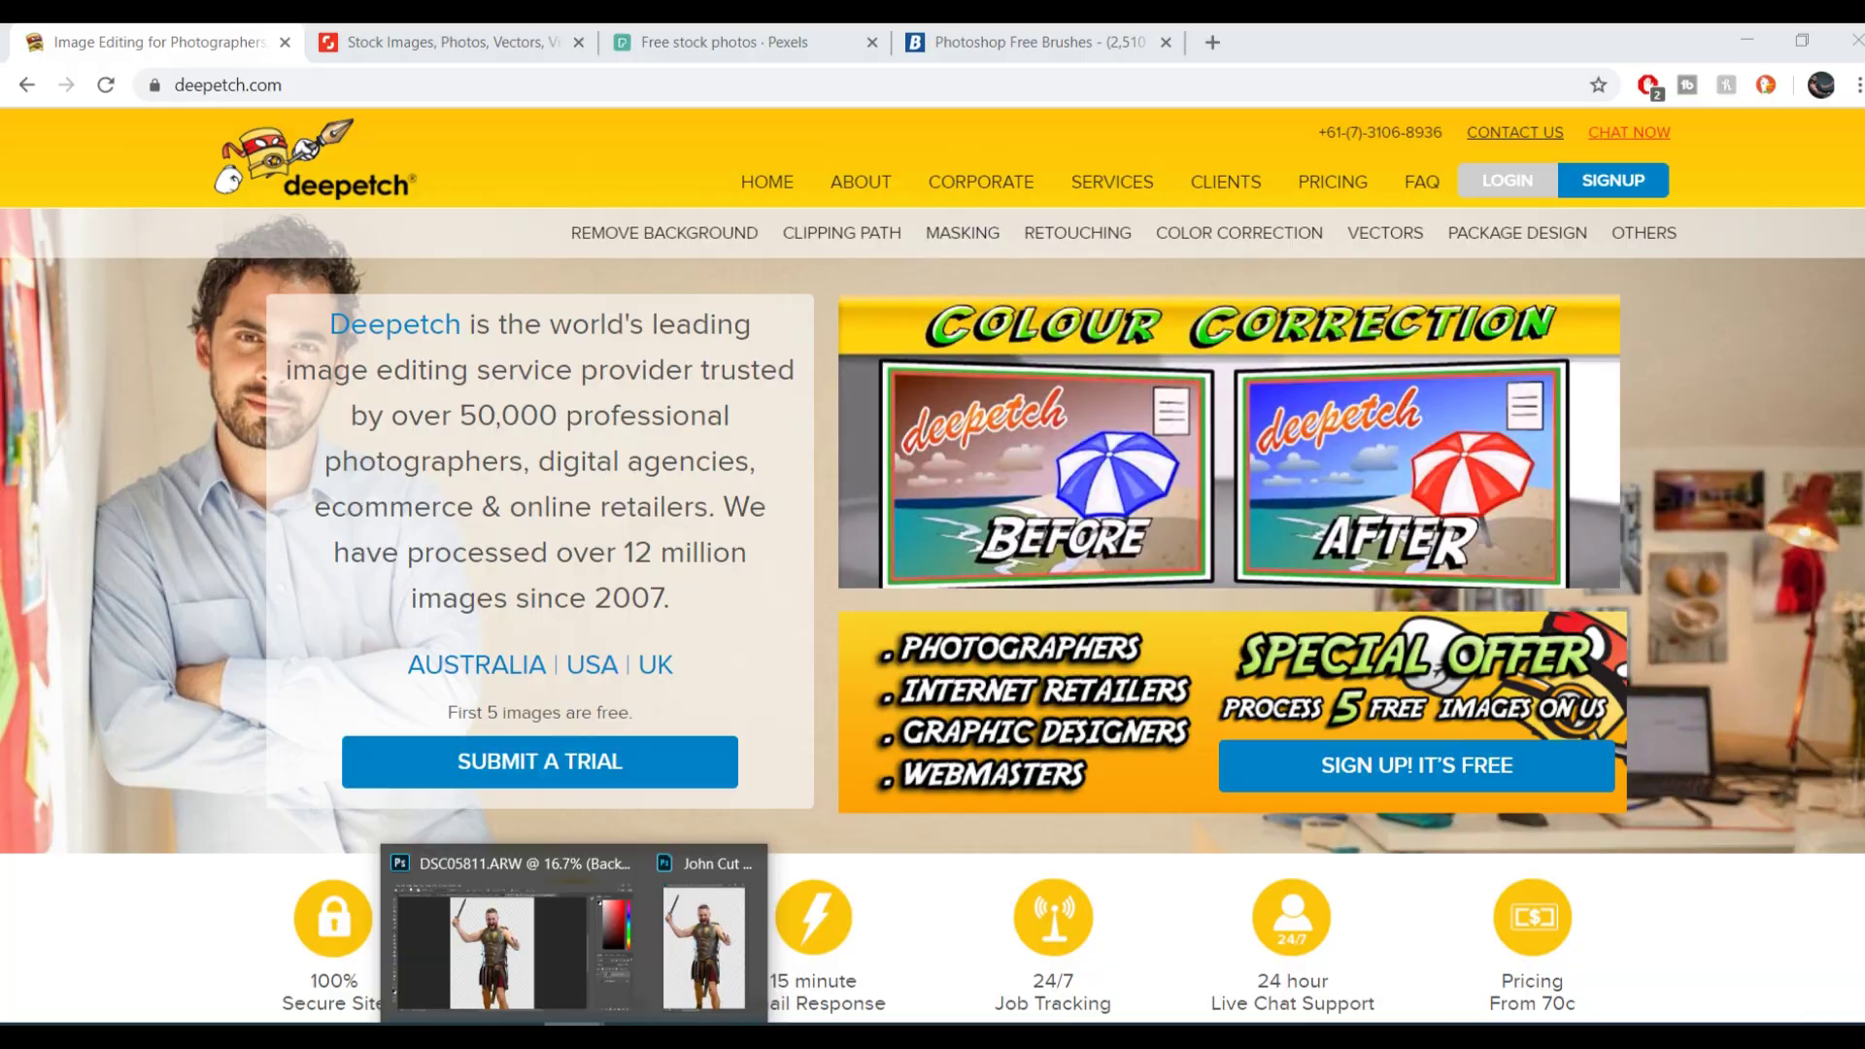
Step: Return to Photoshop, zoom out, and bring the John Cut out.psd gladiator document forward
click(497, 936)
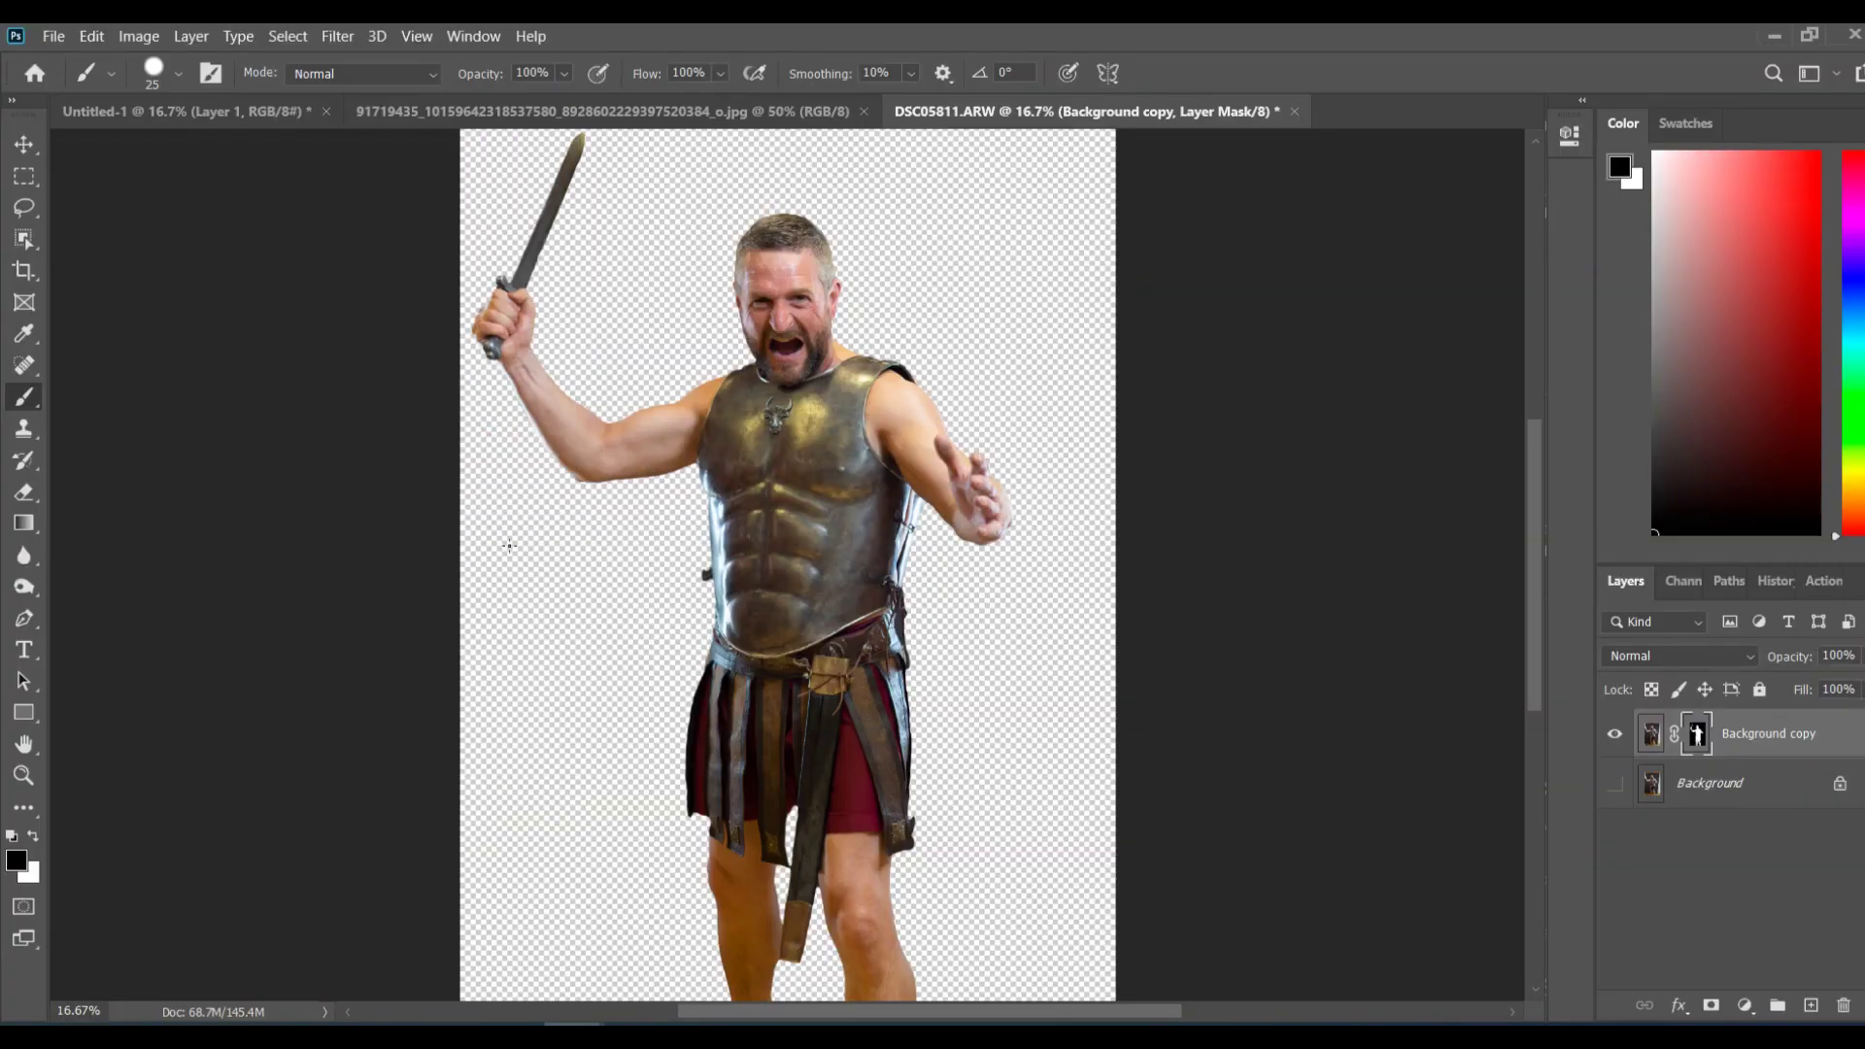
key(ctrl+minus)
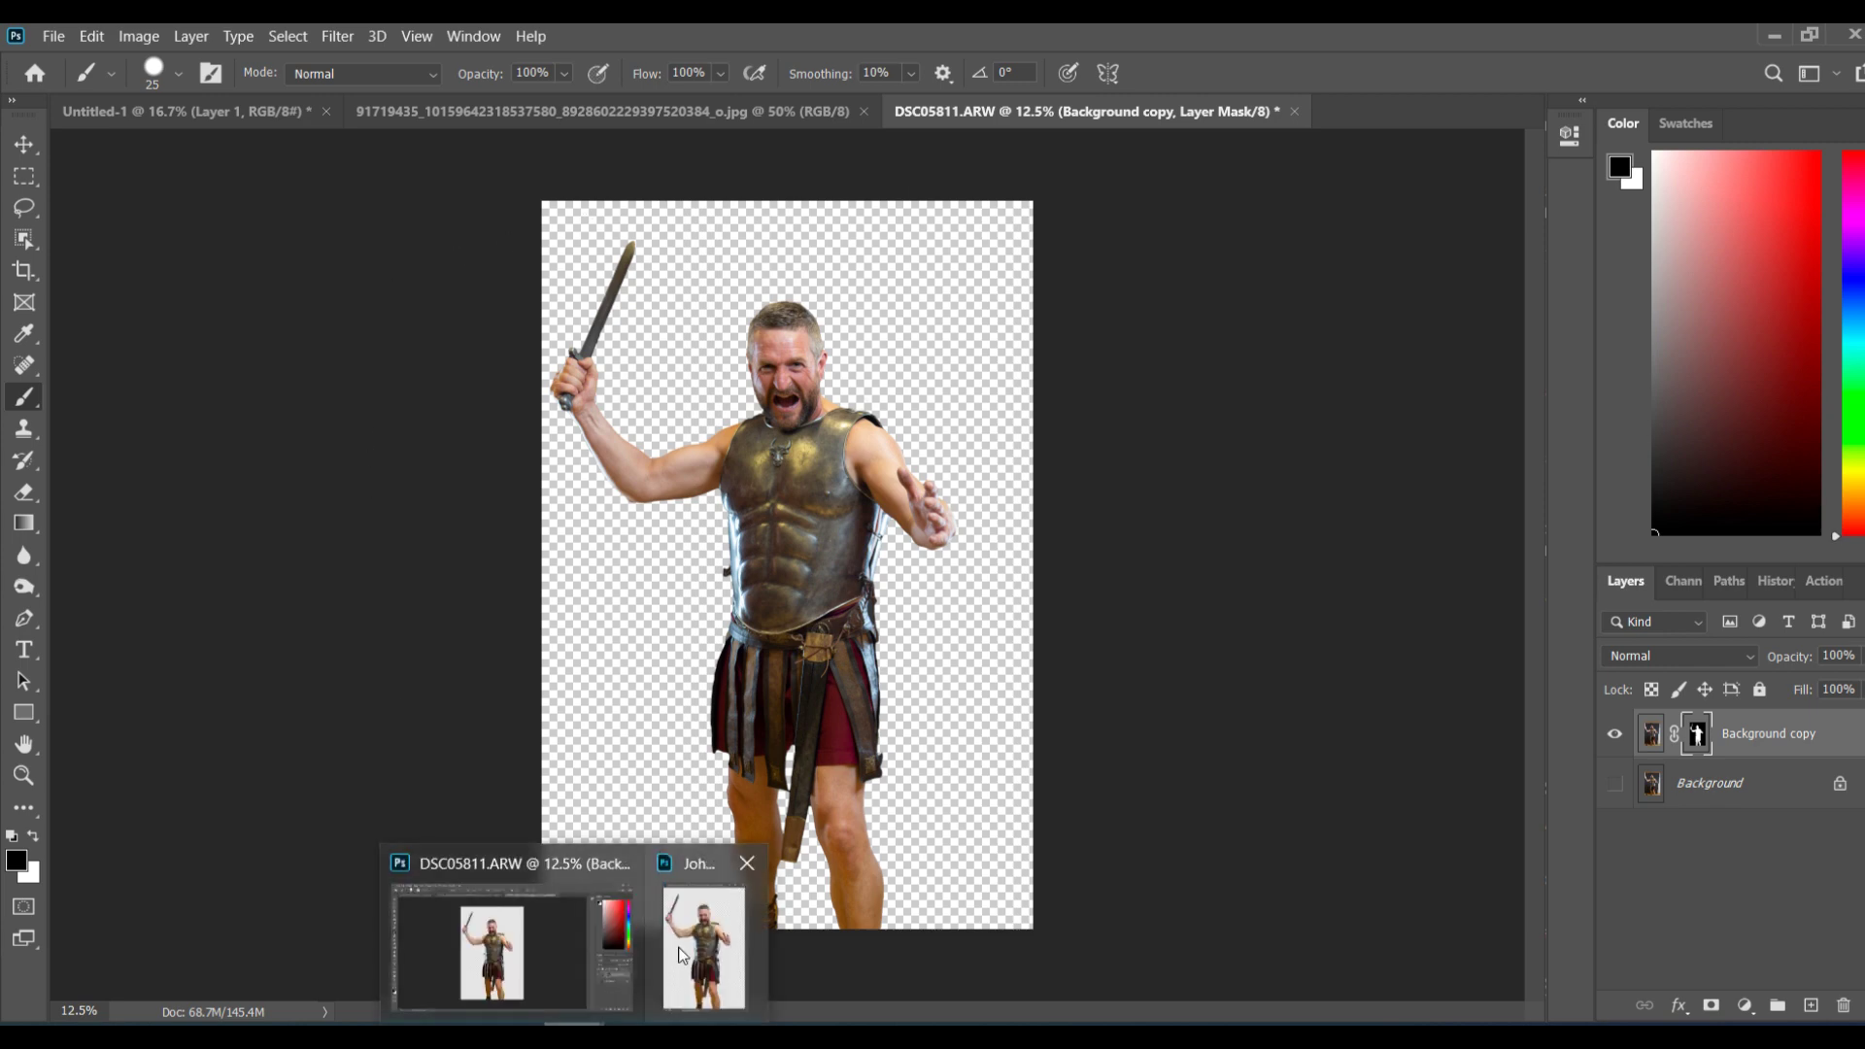
click(679, 942)
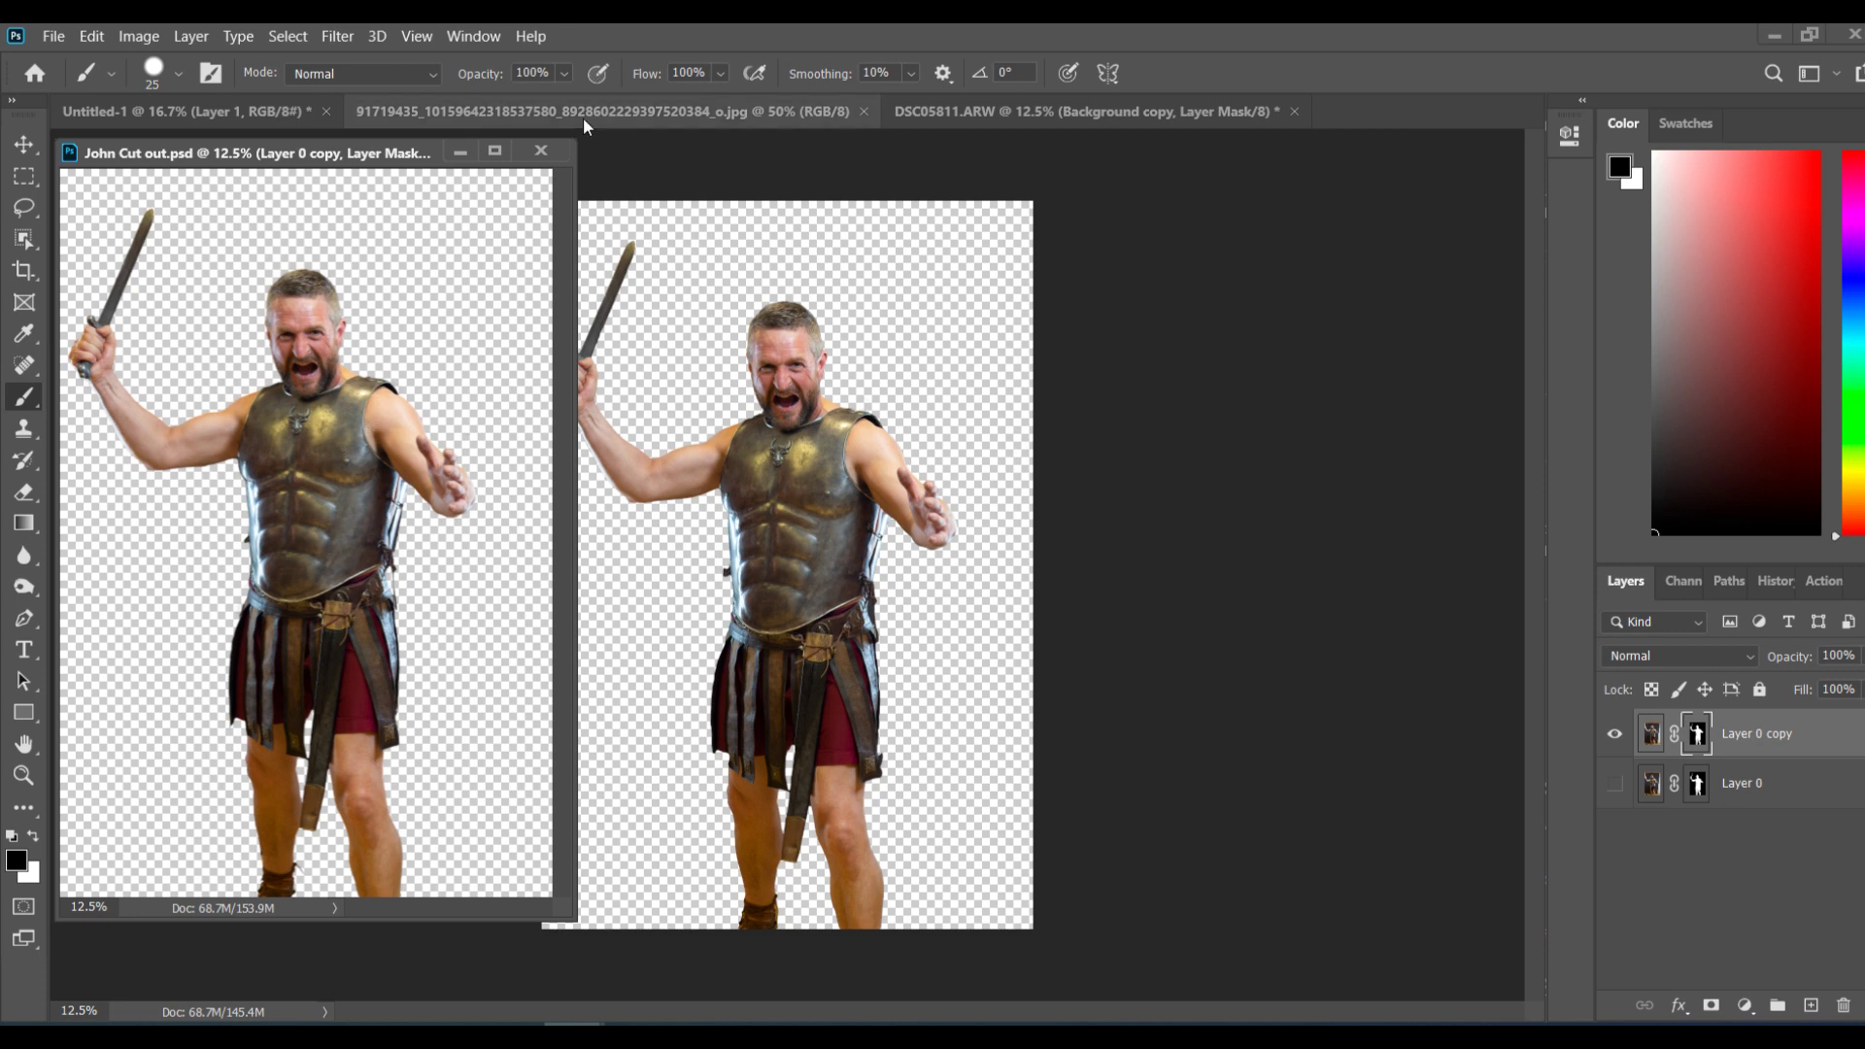
Step: Float DSC05811.ARW out and set it aside, and dock John Cut out.psd among the document tabs
click(1092, 109)
drag(1092, 112, 1070, 231)
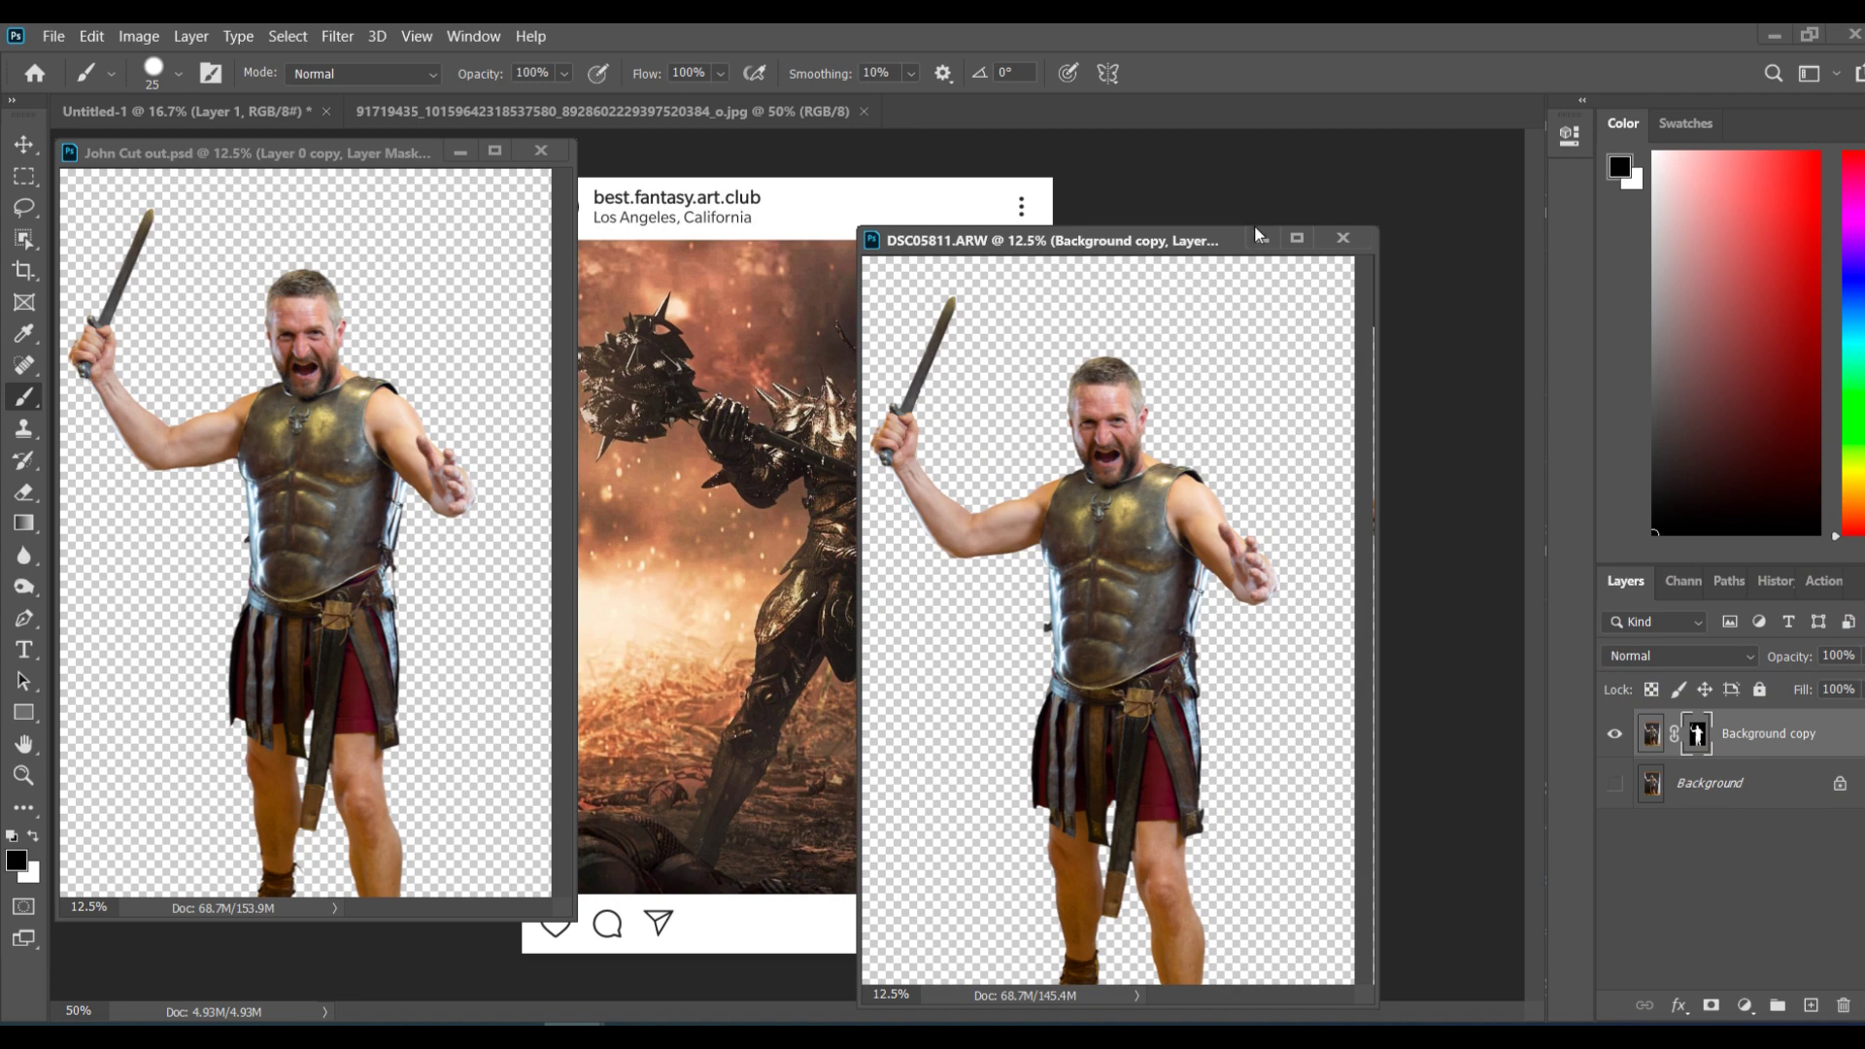
click(1259, 237)
drag(210, 157, 842, 109)
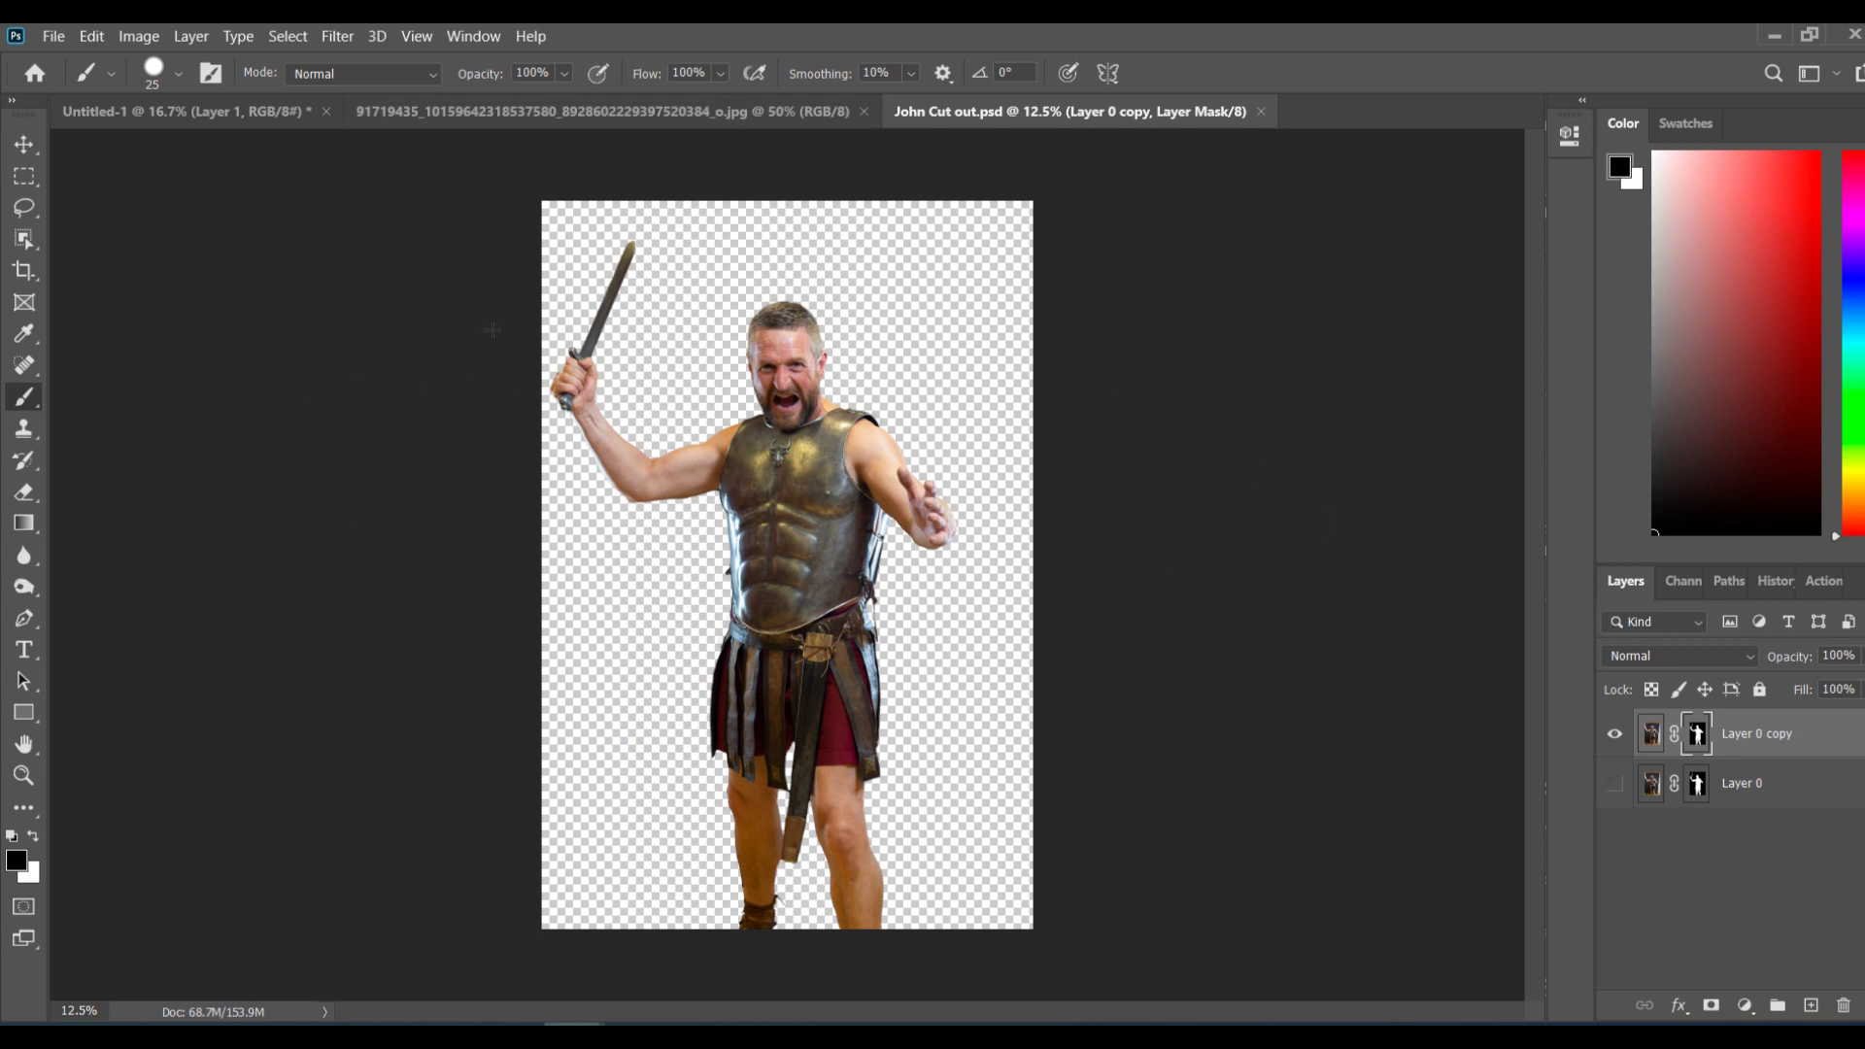
Step: With the Move tool, compare Layer 0 against Layer 0 copy, select Layer 0, then view the knight reference
click(23, 146)
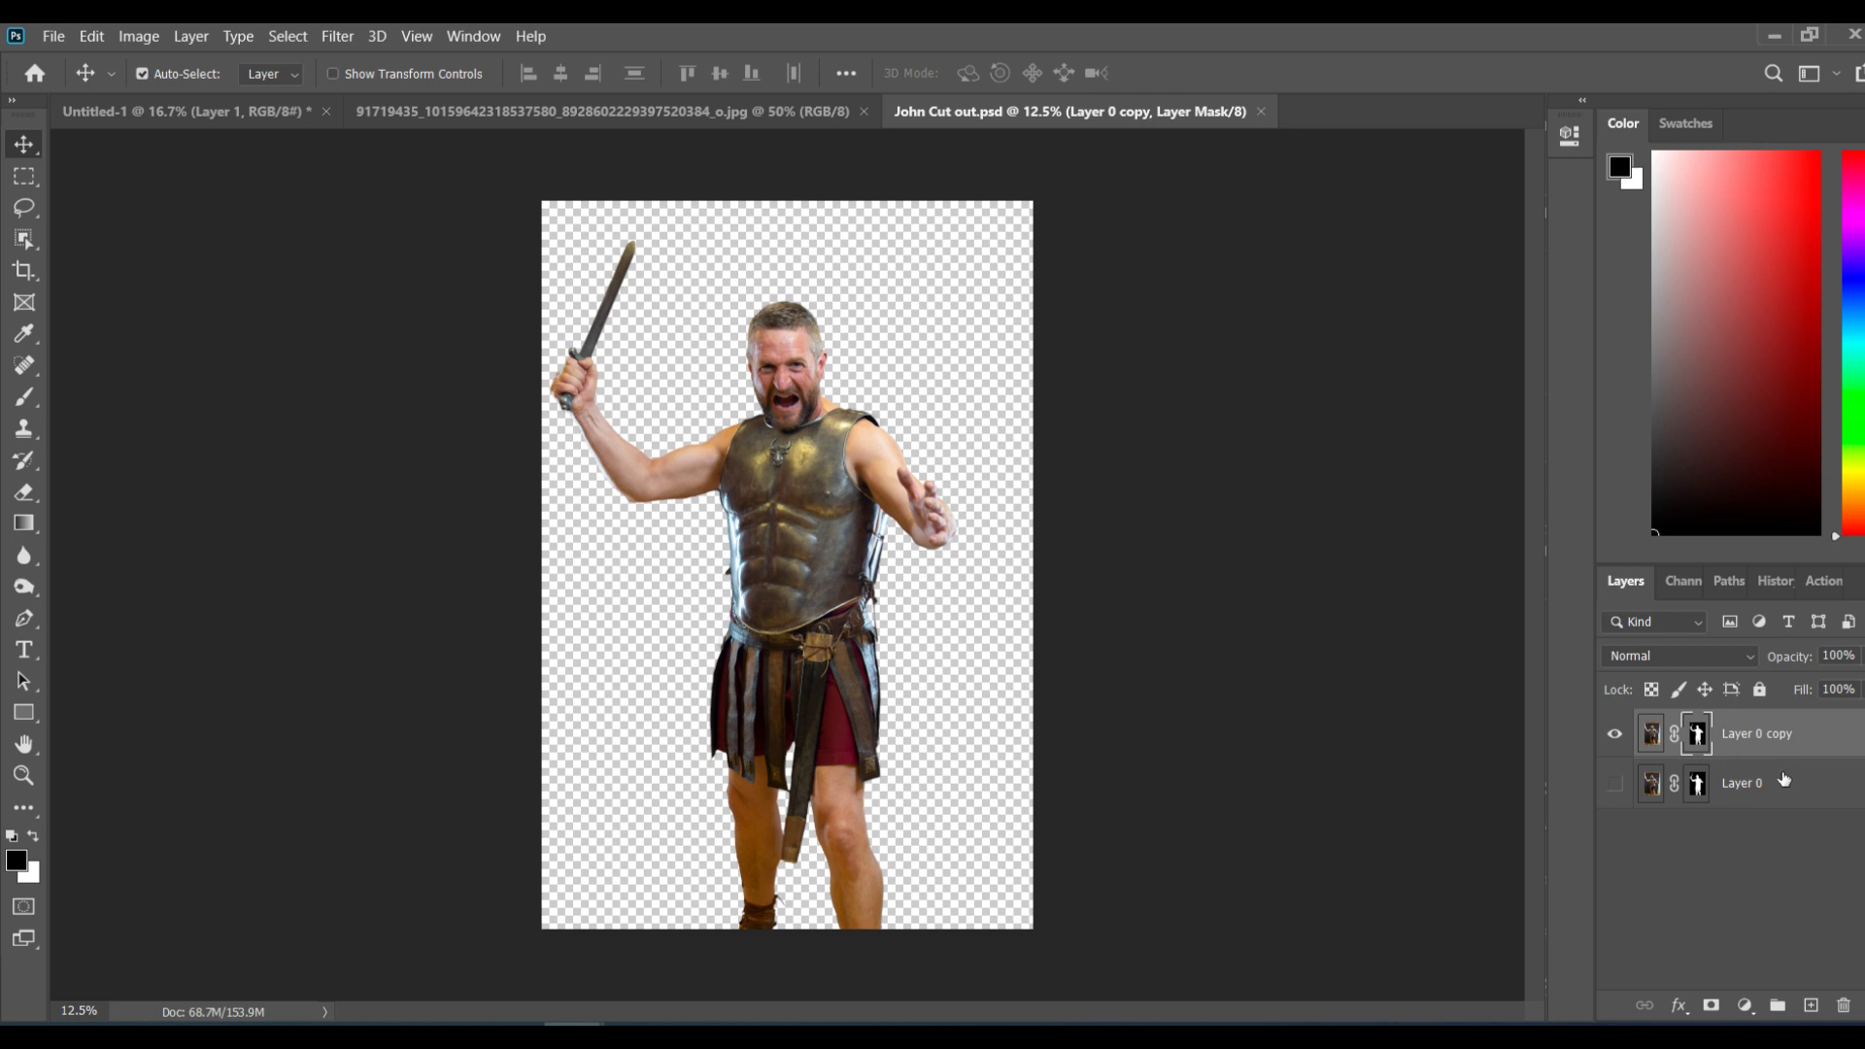
click(1617, 785)
click(1614, 734)
click(1617, 785)
click(1616, 785)
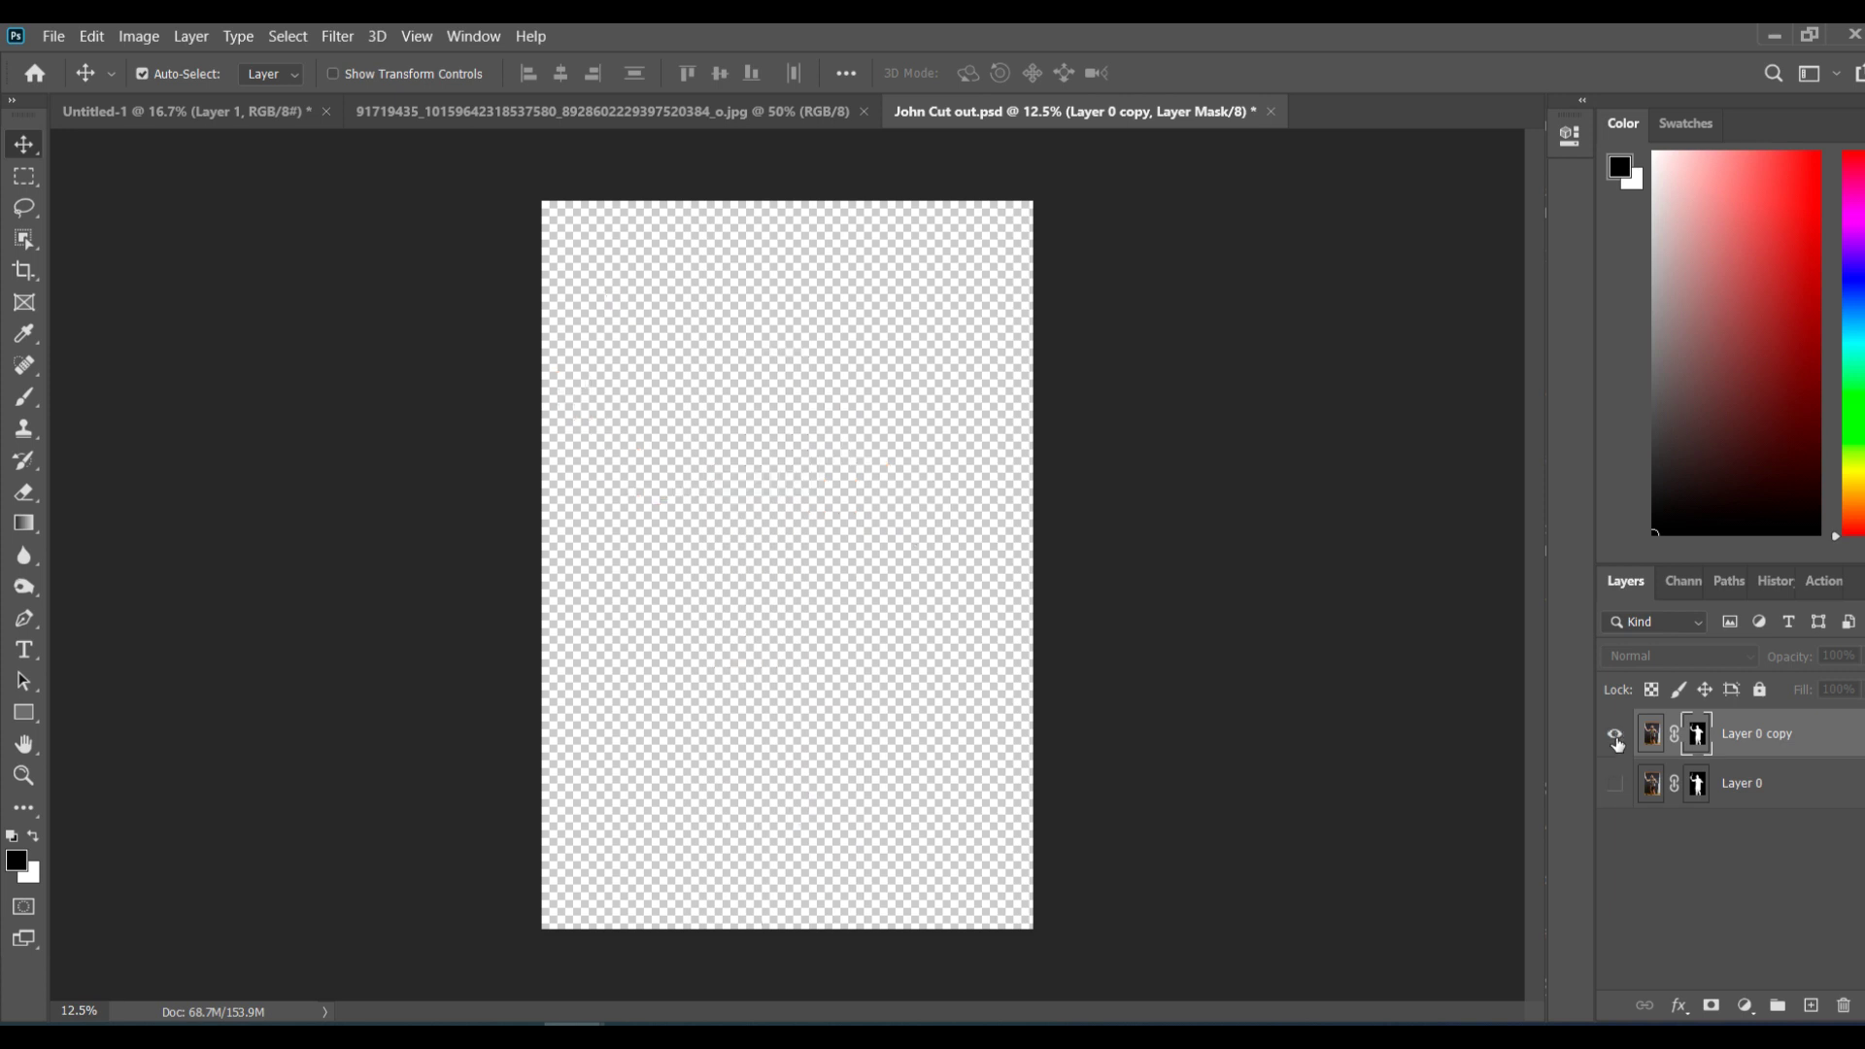
click(1614, 733)
click(1778, 793)
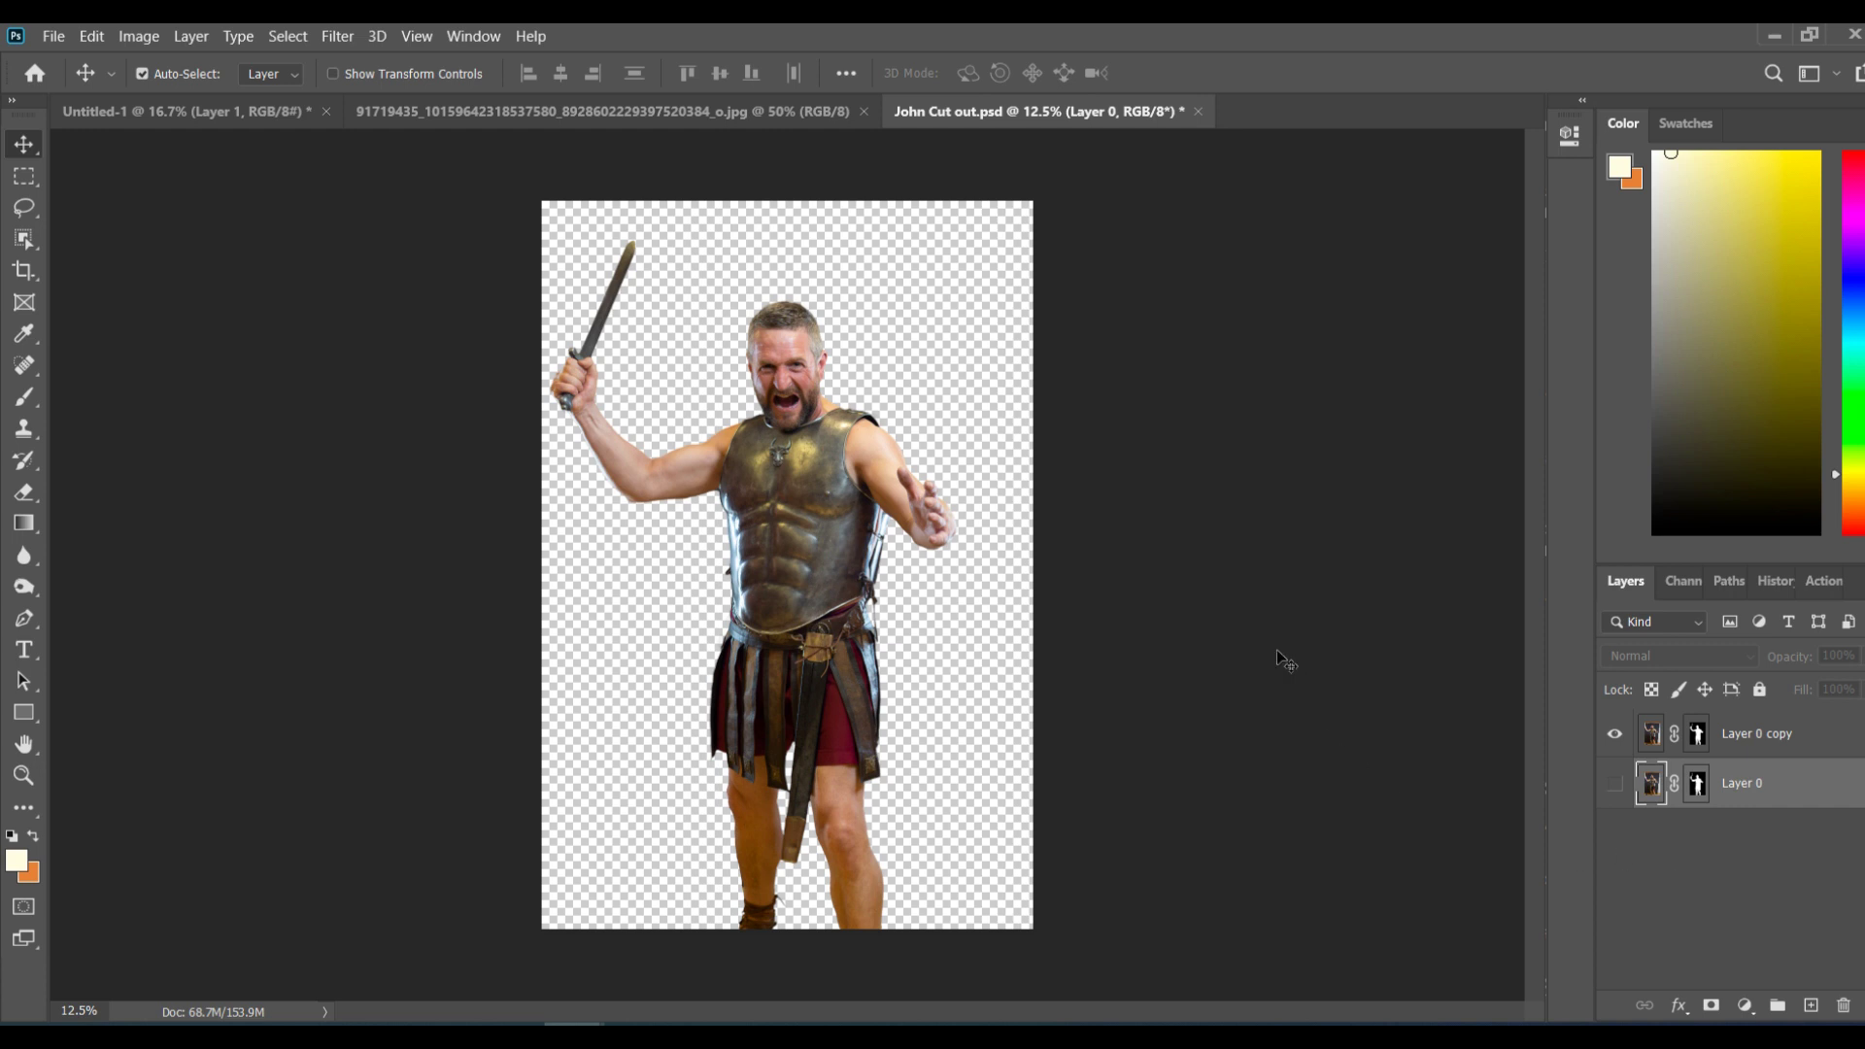
click(570, 135)
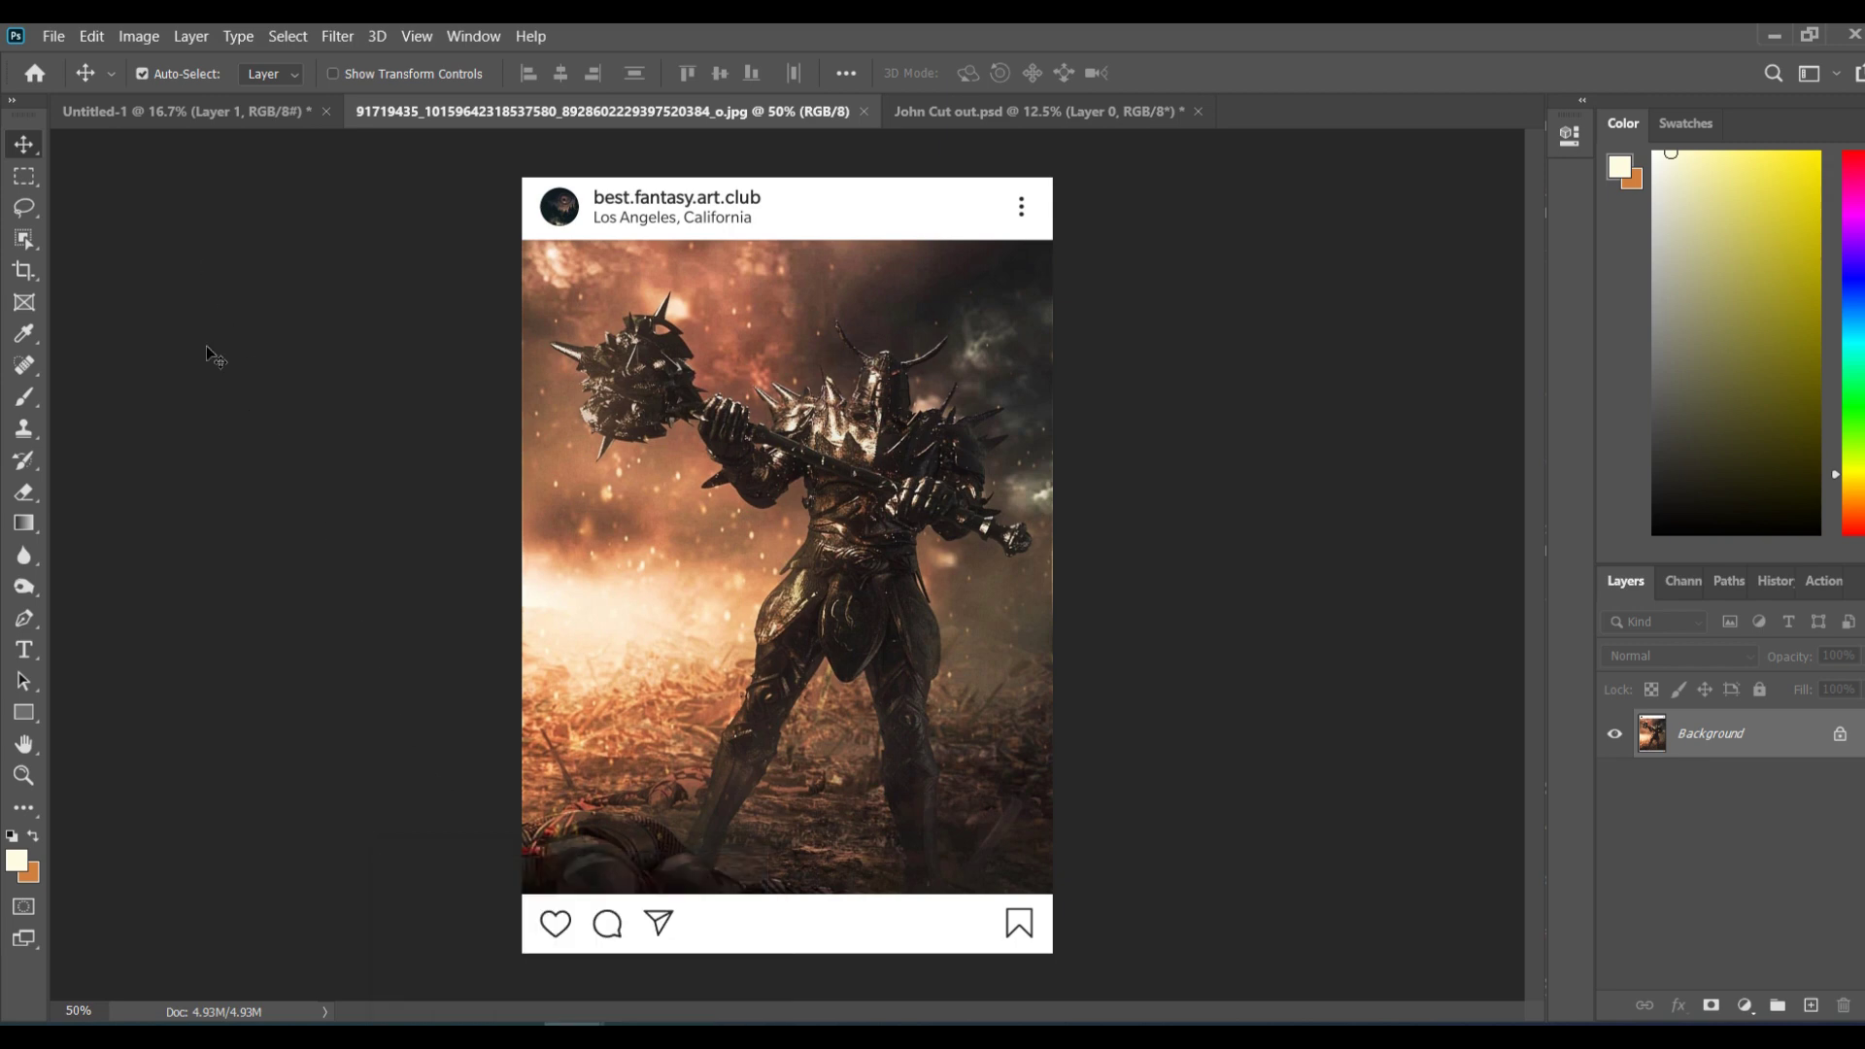
Step: Review the Untitled-1 landscape, fantasy reference and John Cut out.psd, then return to the Deepetch browser
click(127, 102)
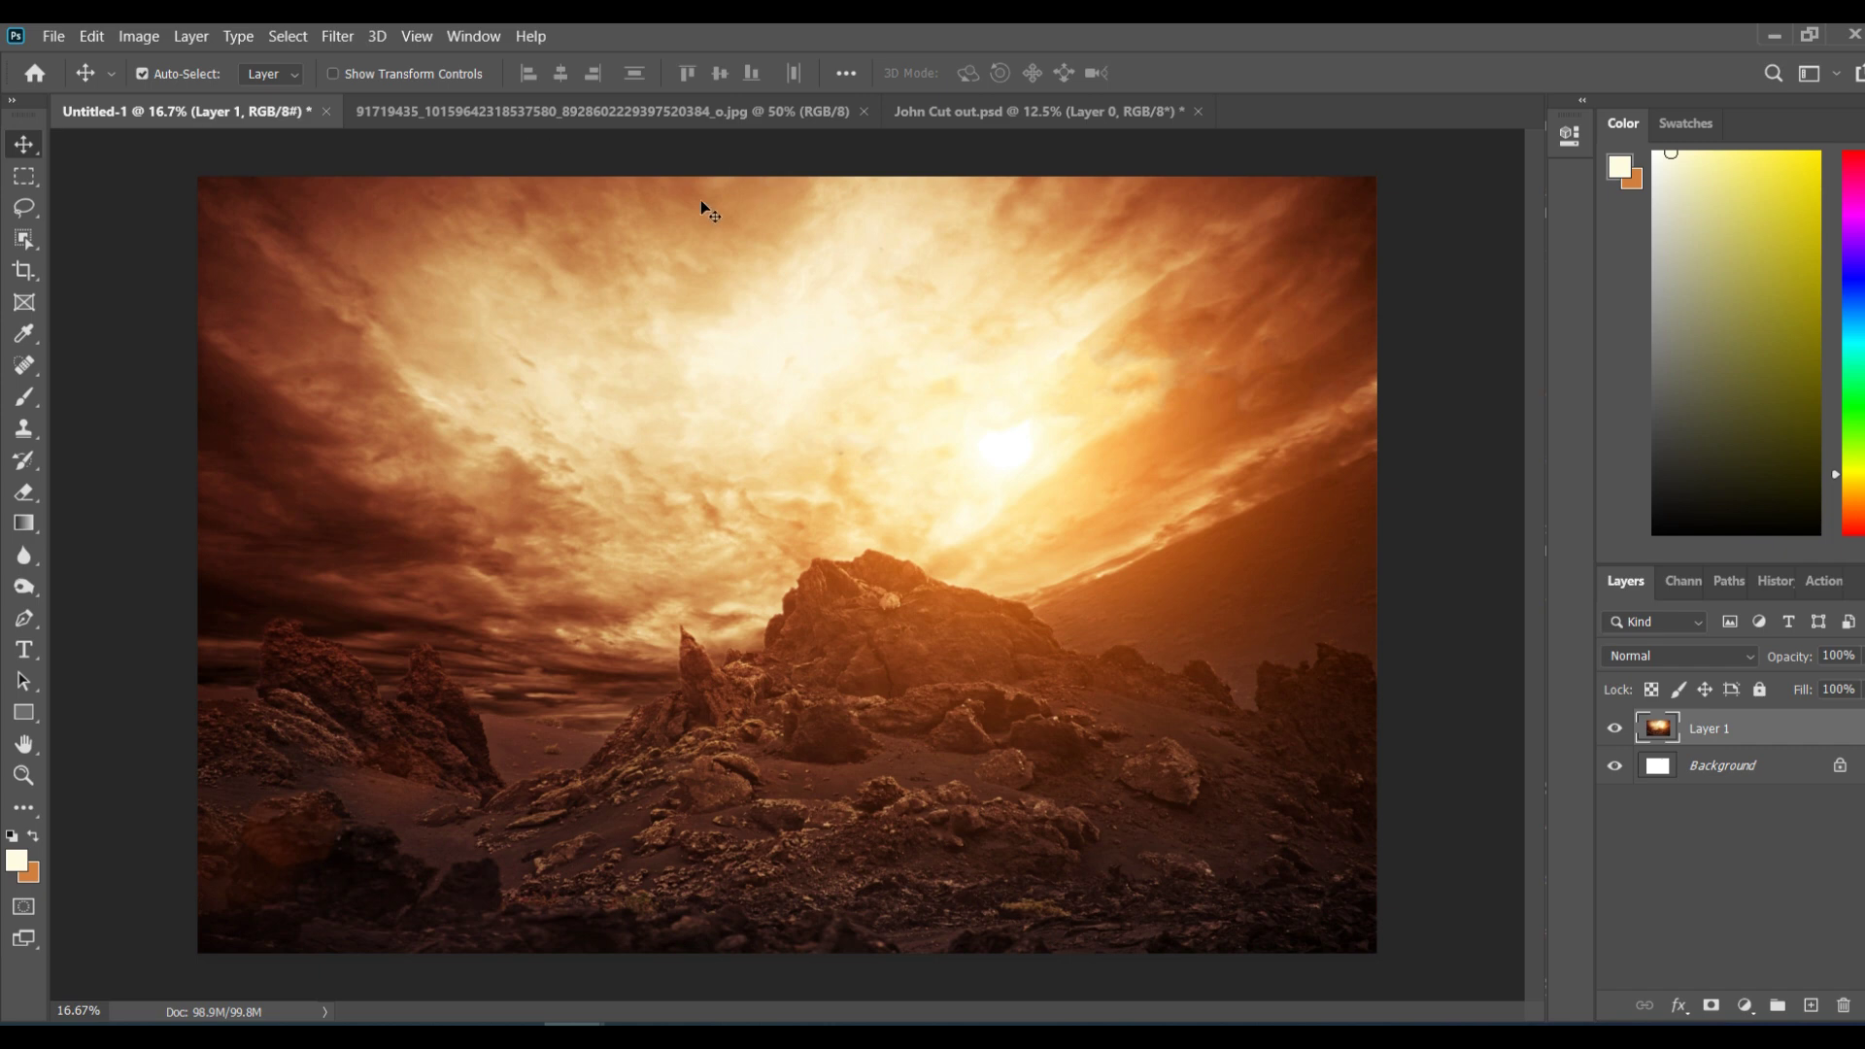
click(638, 111)
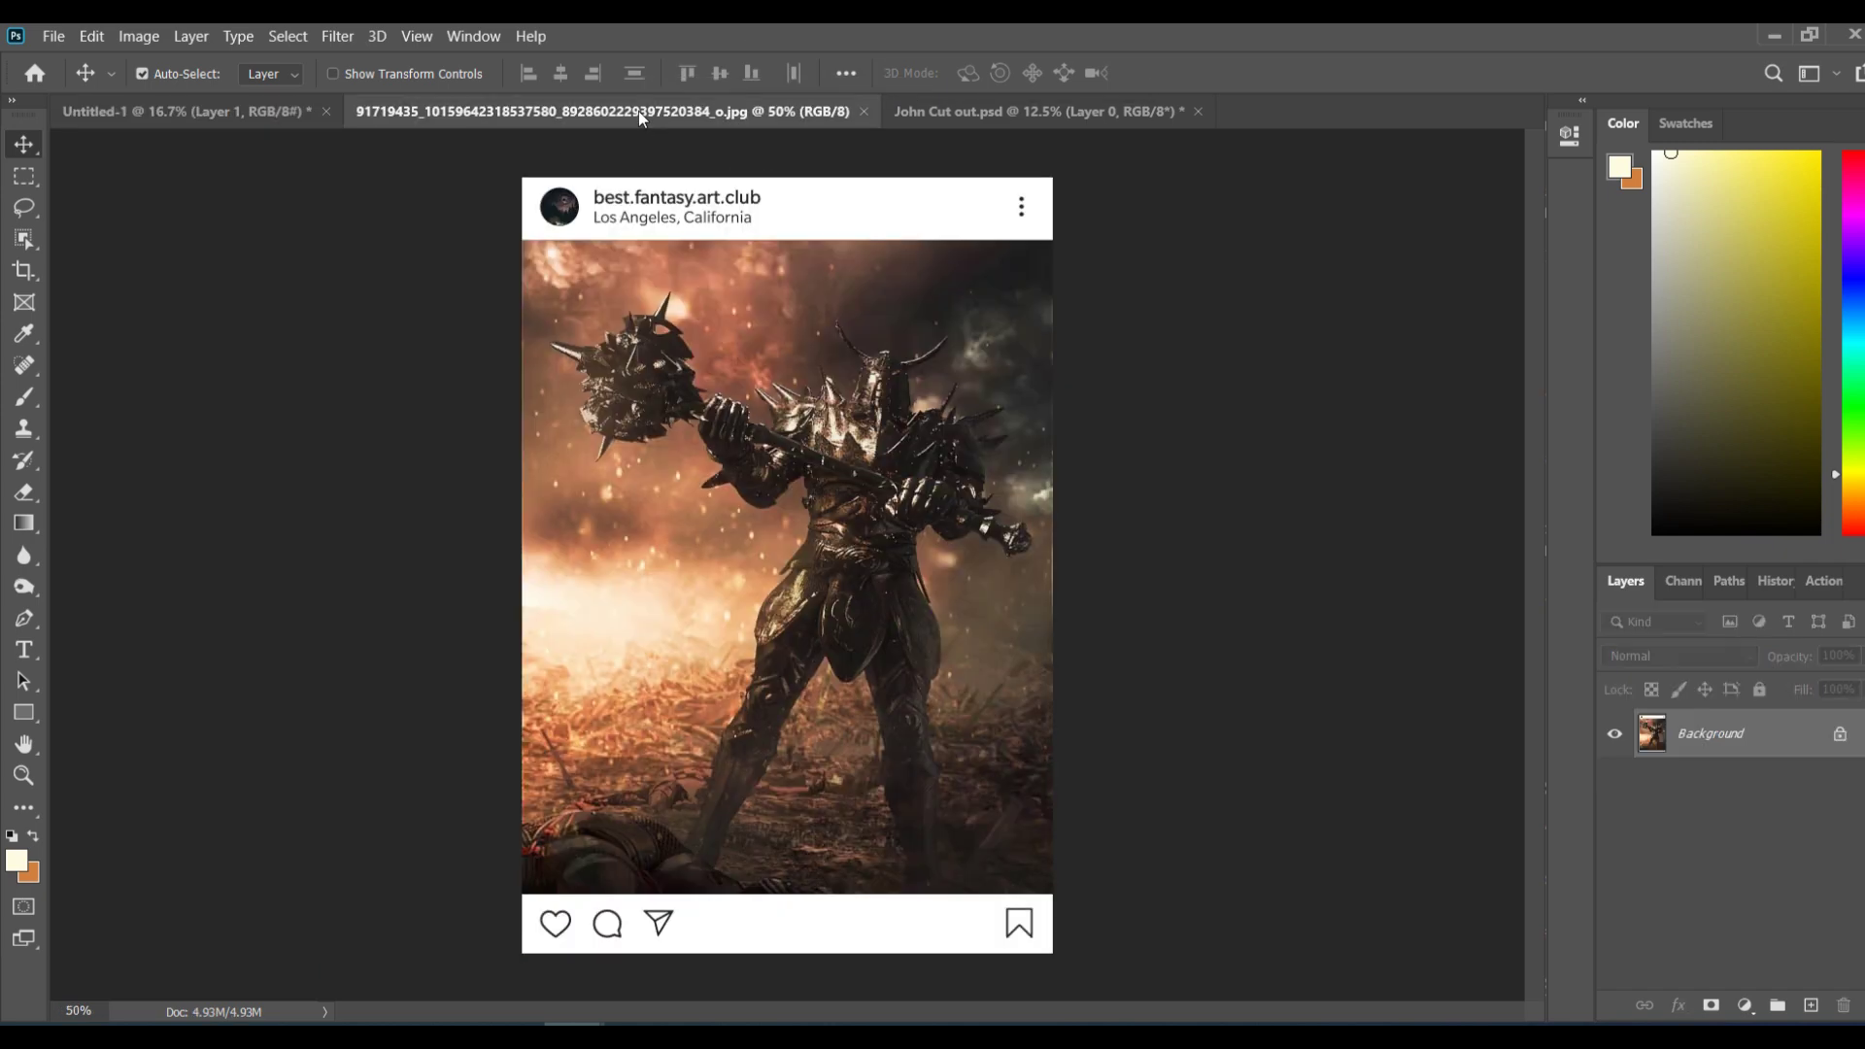
click(166, 114)
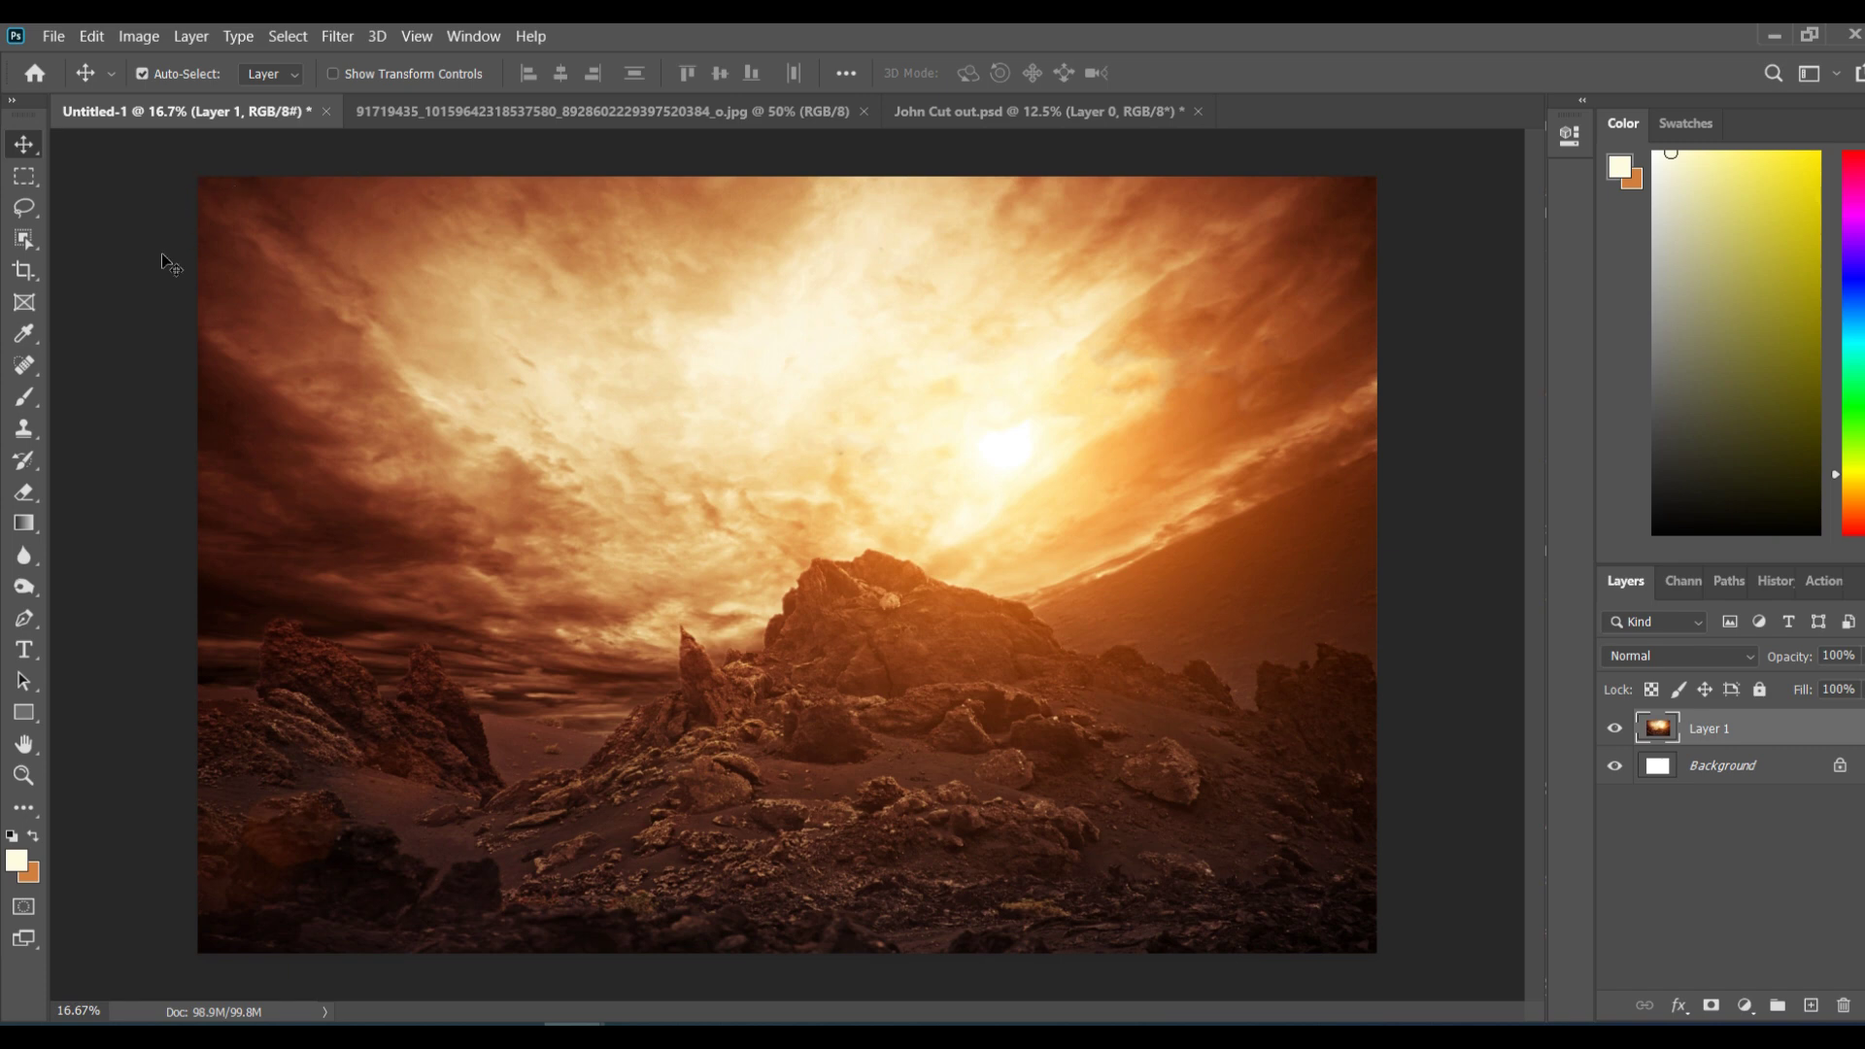
click(971, 111)
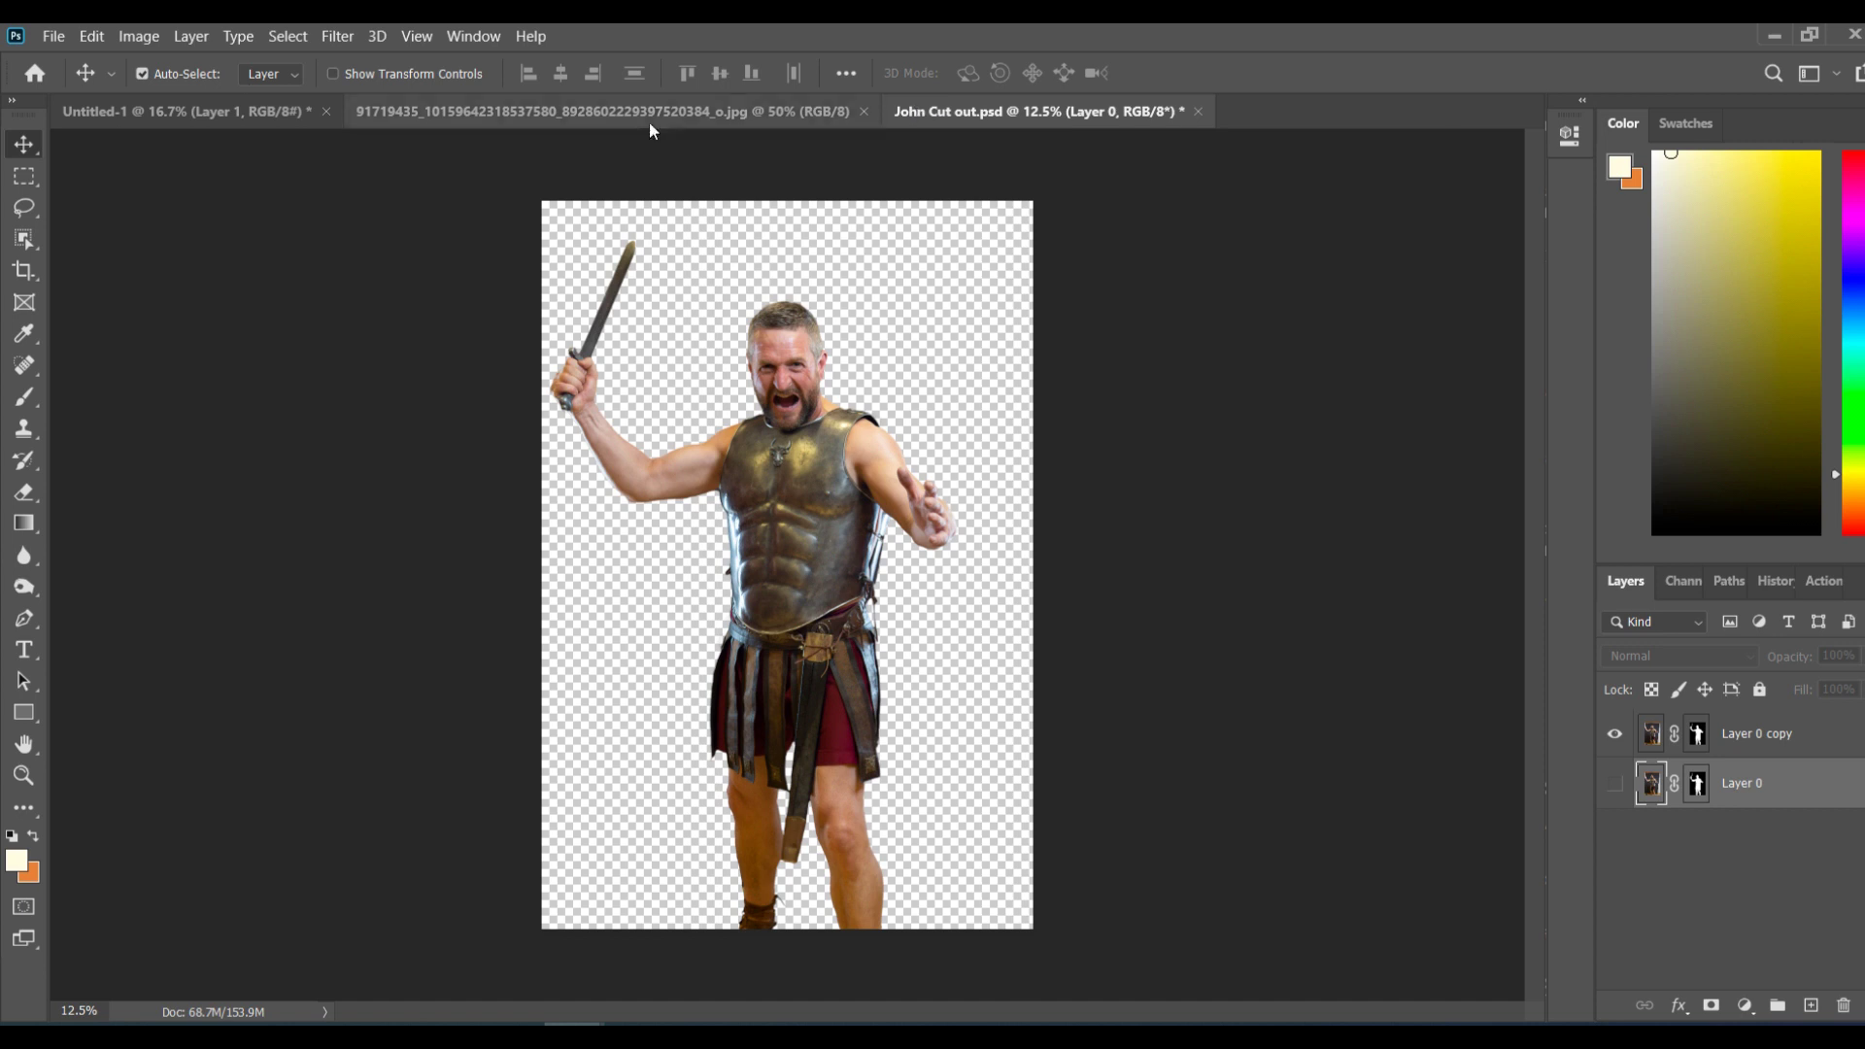
click(171, 110)
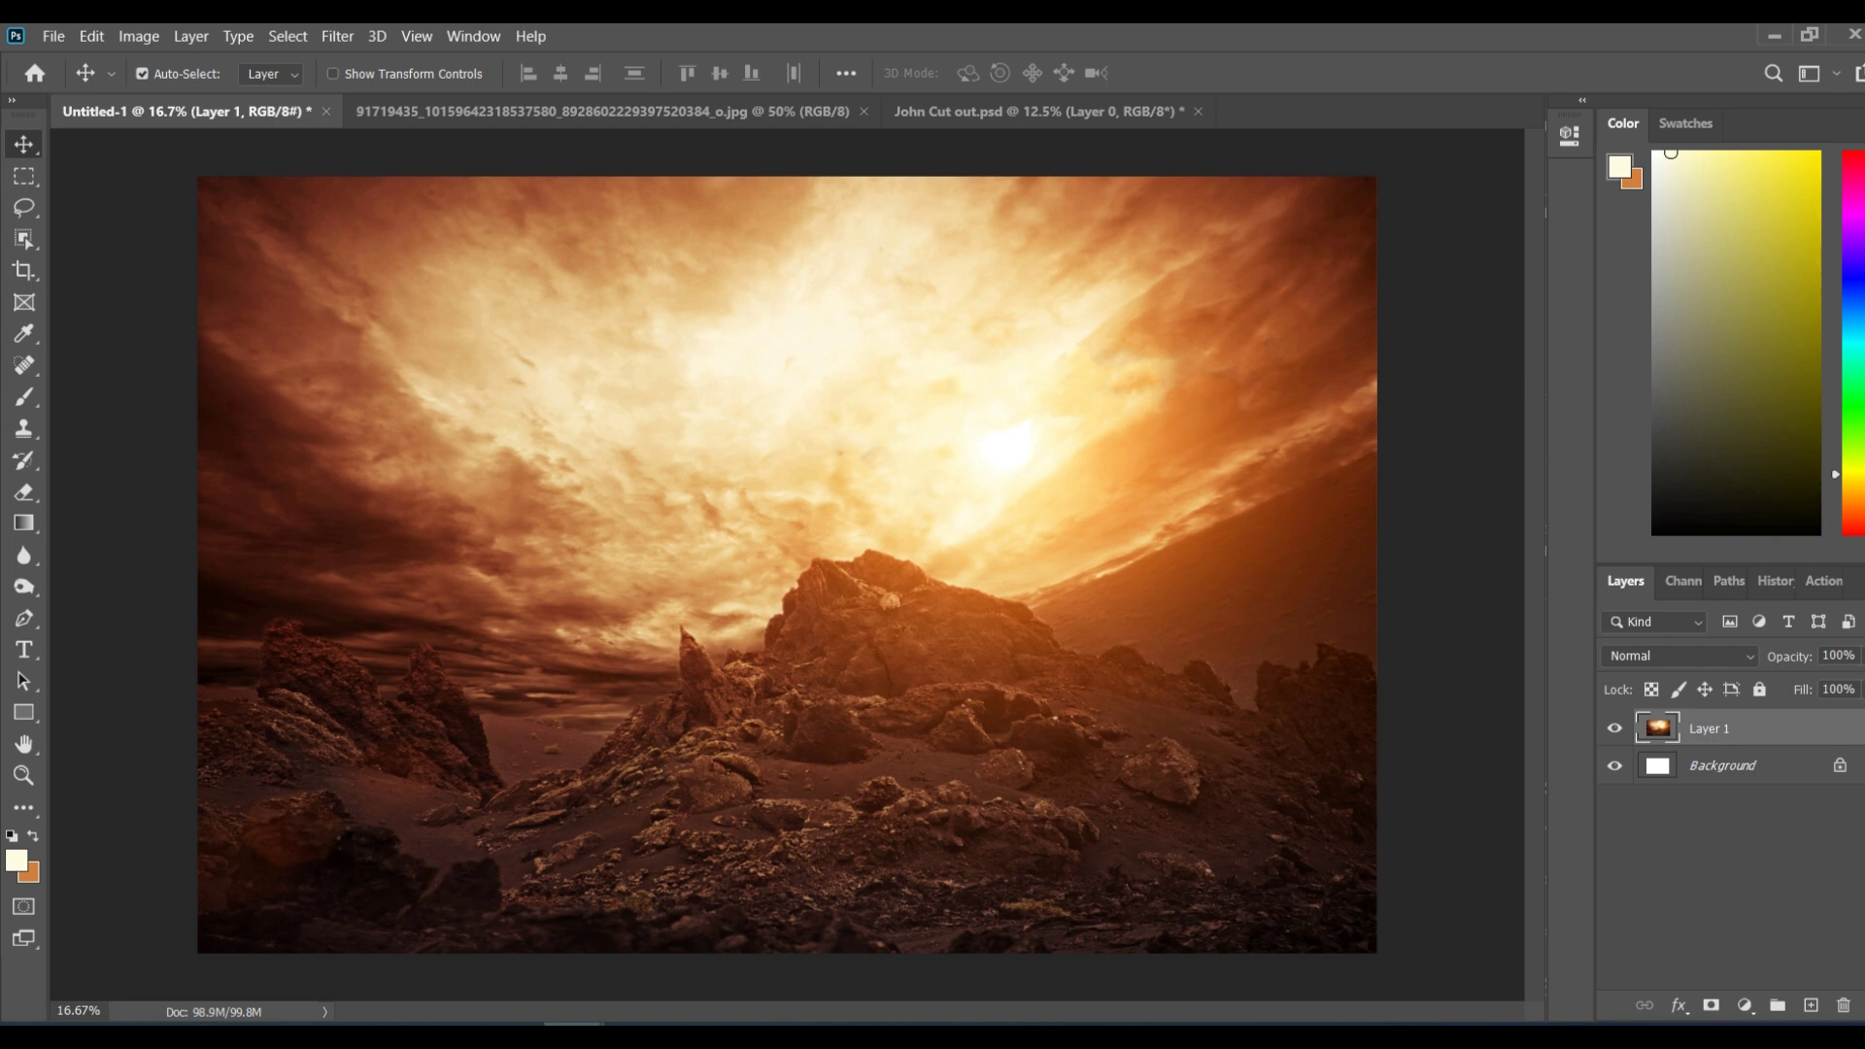
mouse_move(573, 1037)
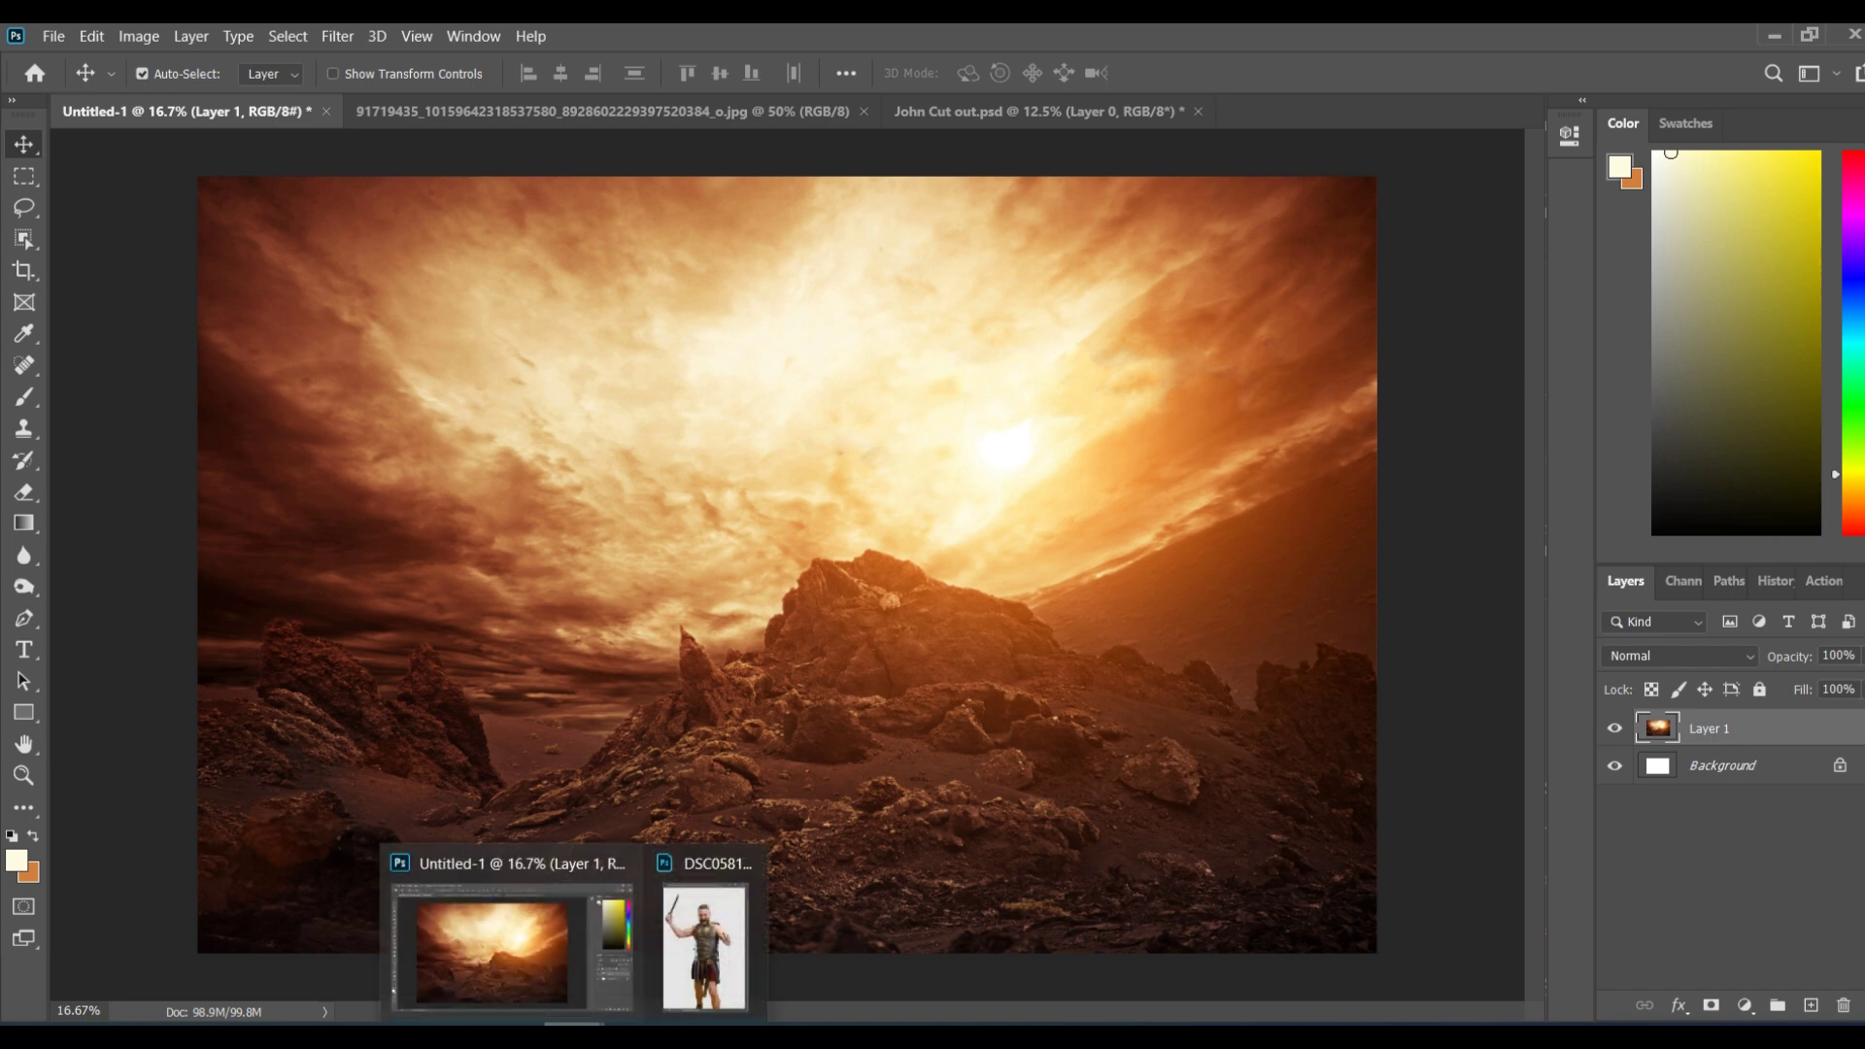
click(632, 960)
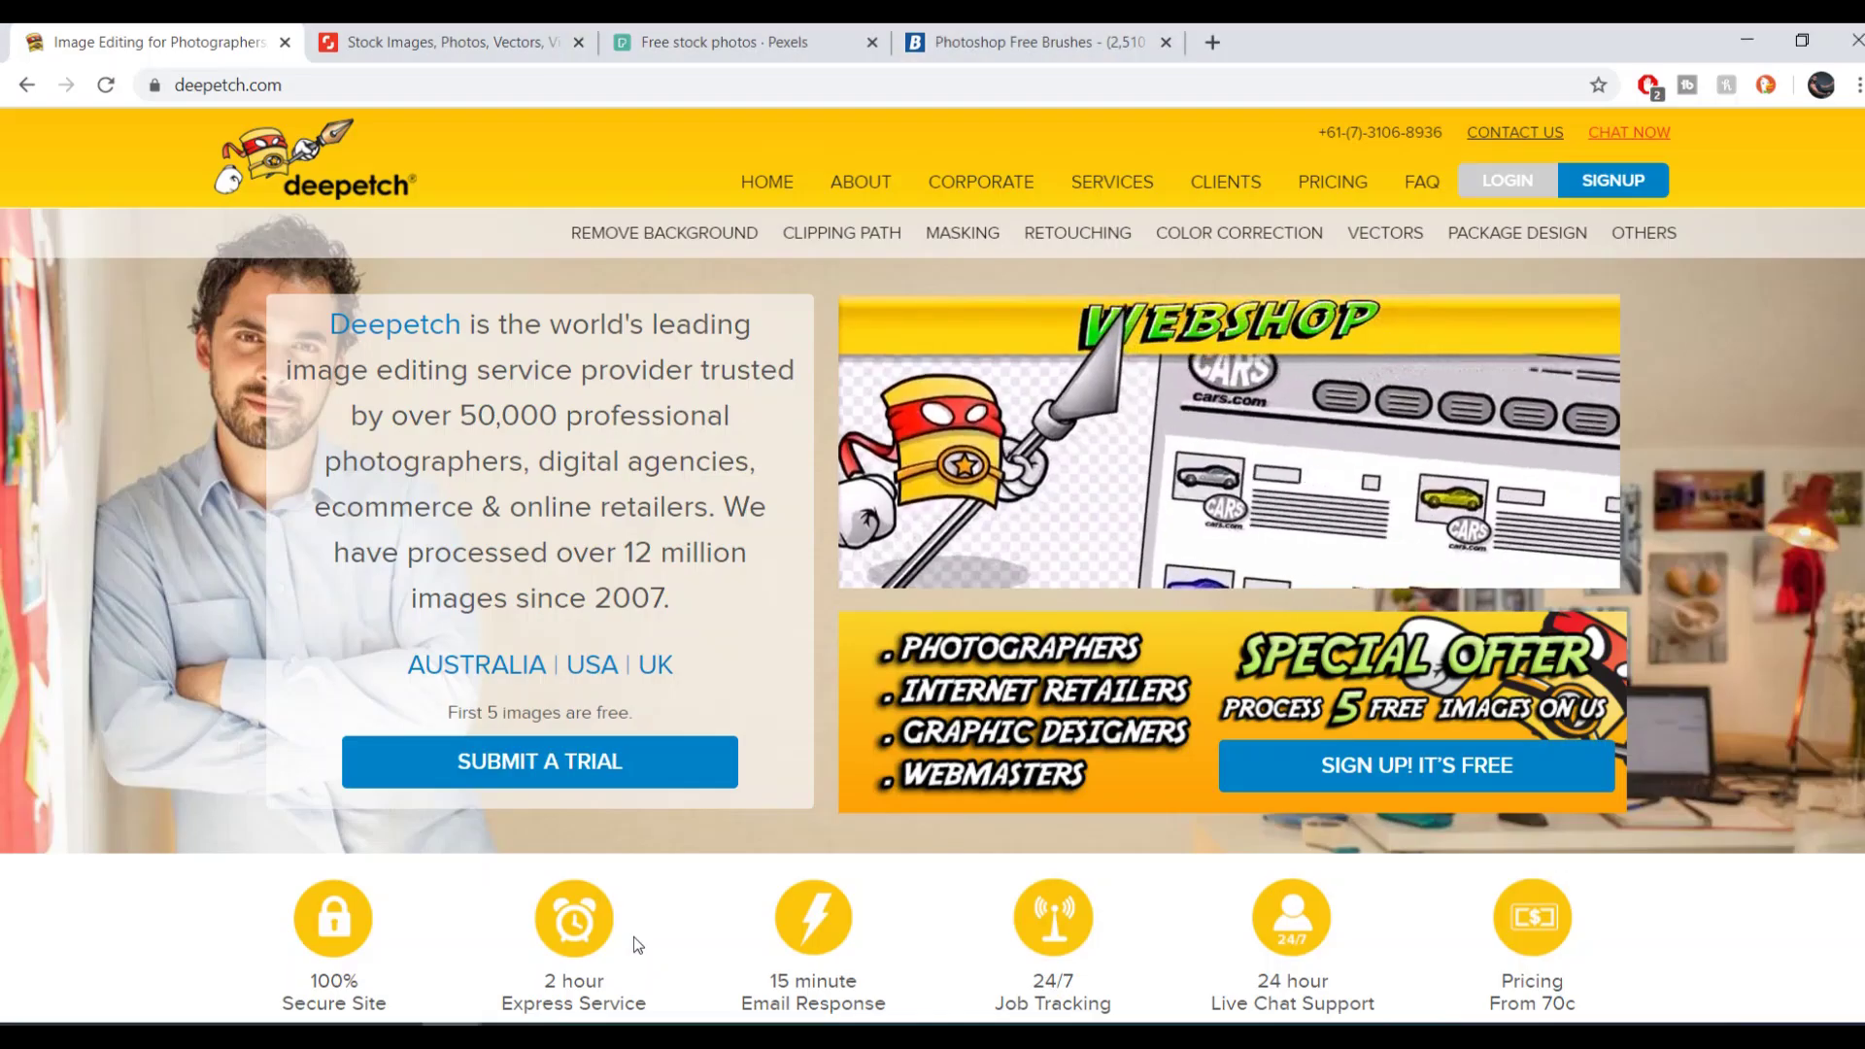
Step: Switch to the Shutterstock tab and scroll through its homepage with the free-trial offer
click(409, 31)
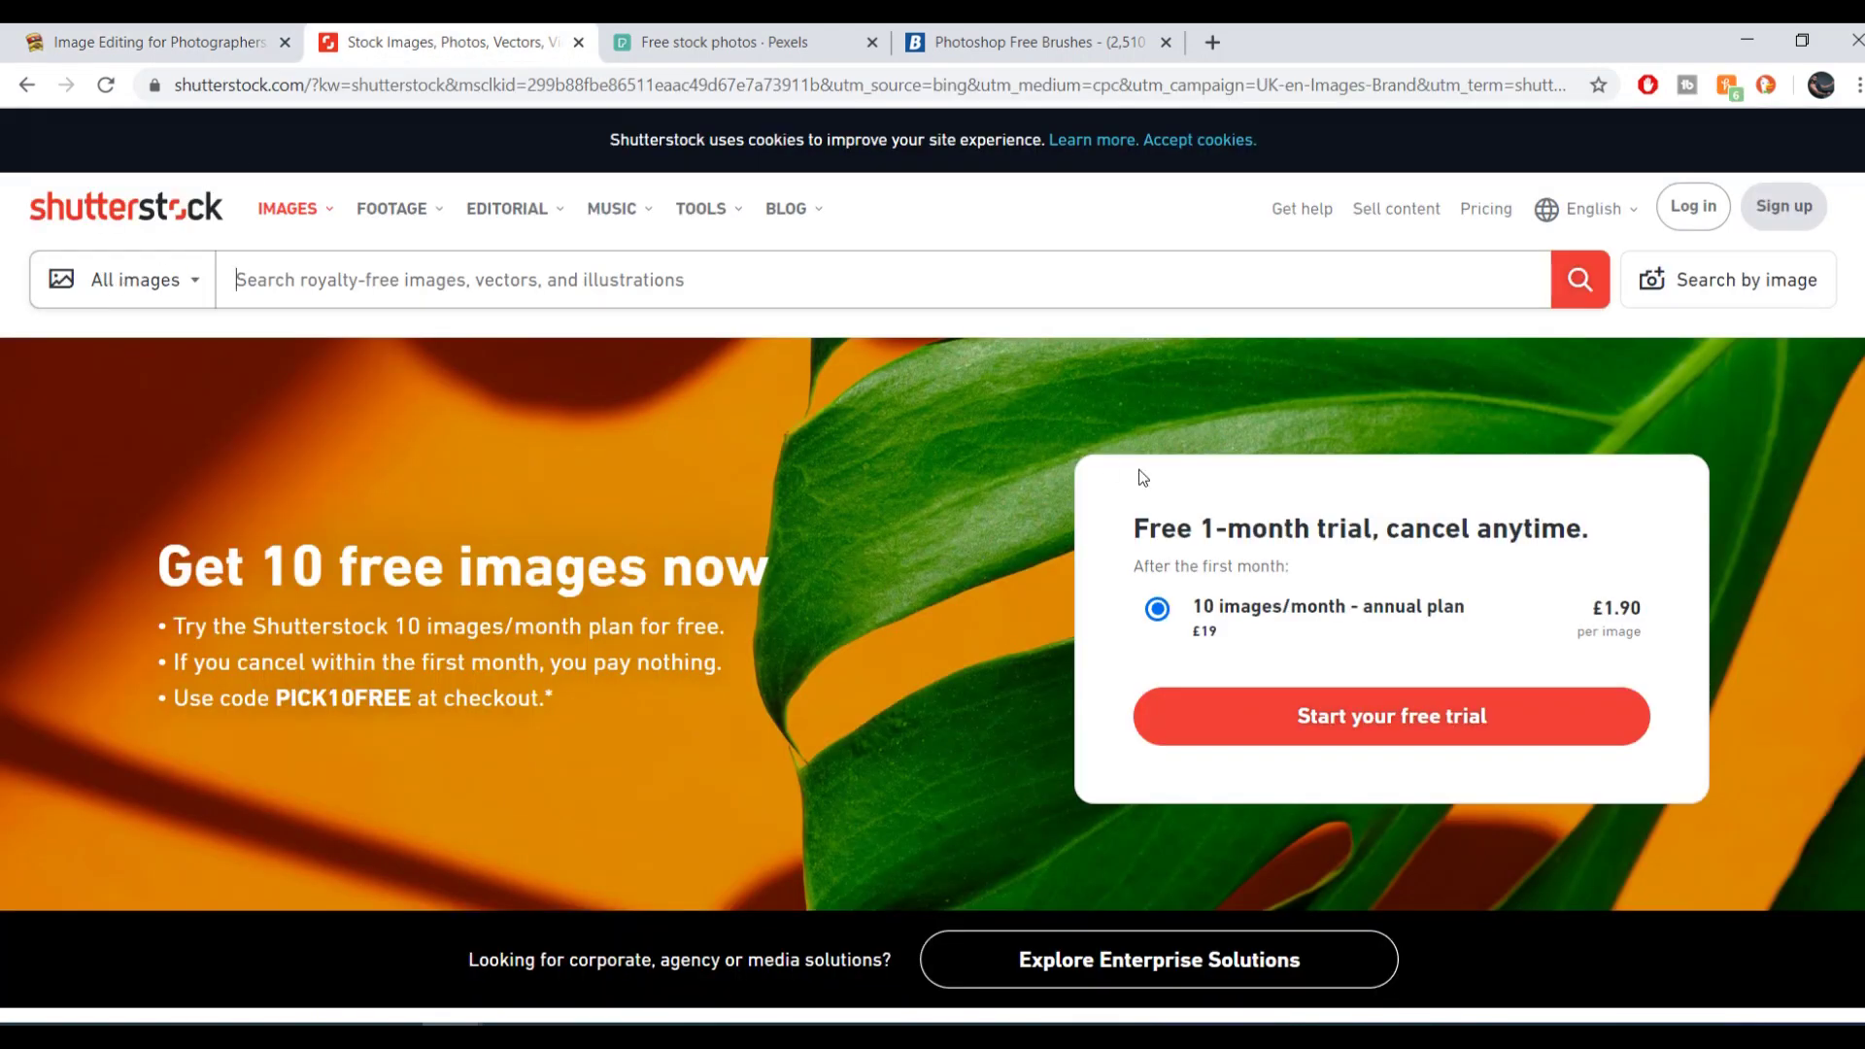
scroll(1143, 477, down, 2)
scroll(1309, 468, down, 1)
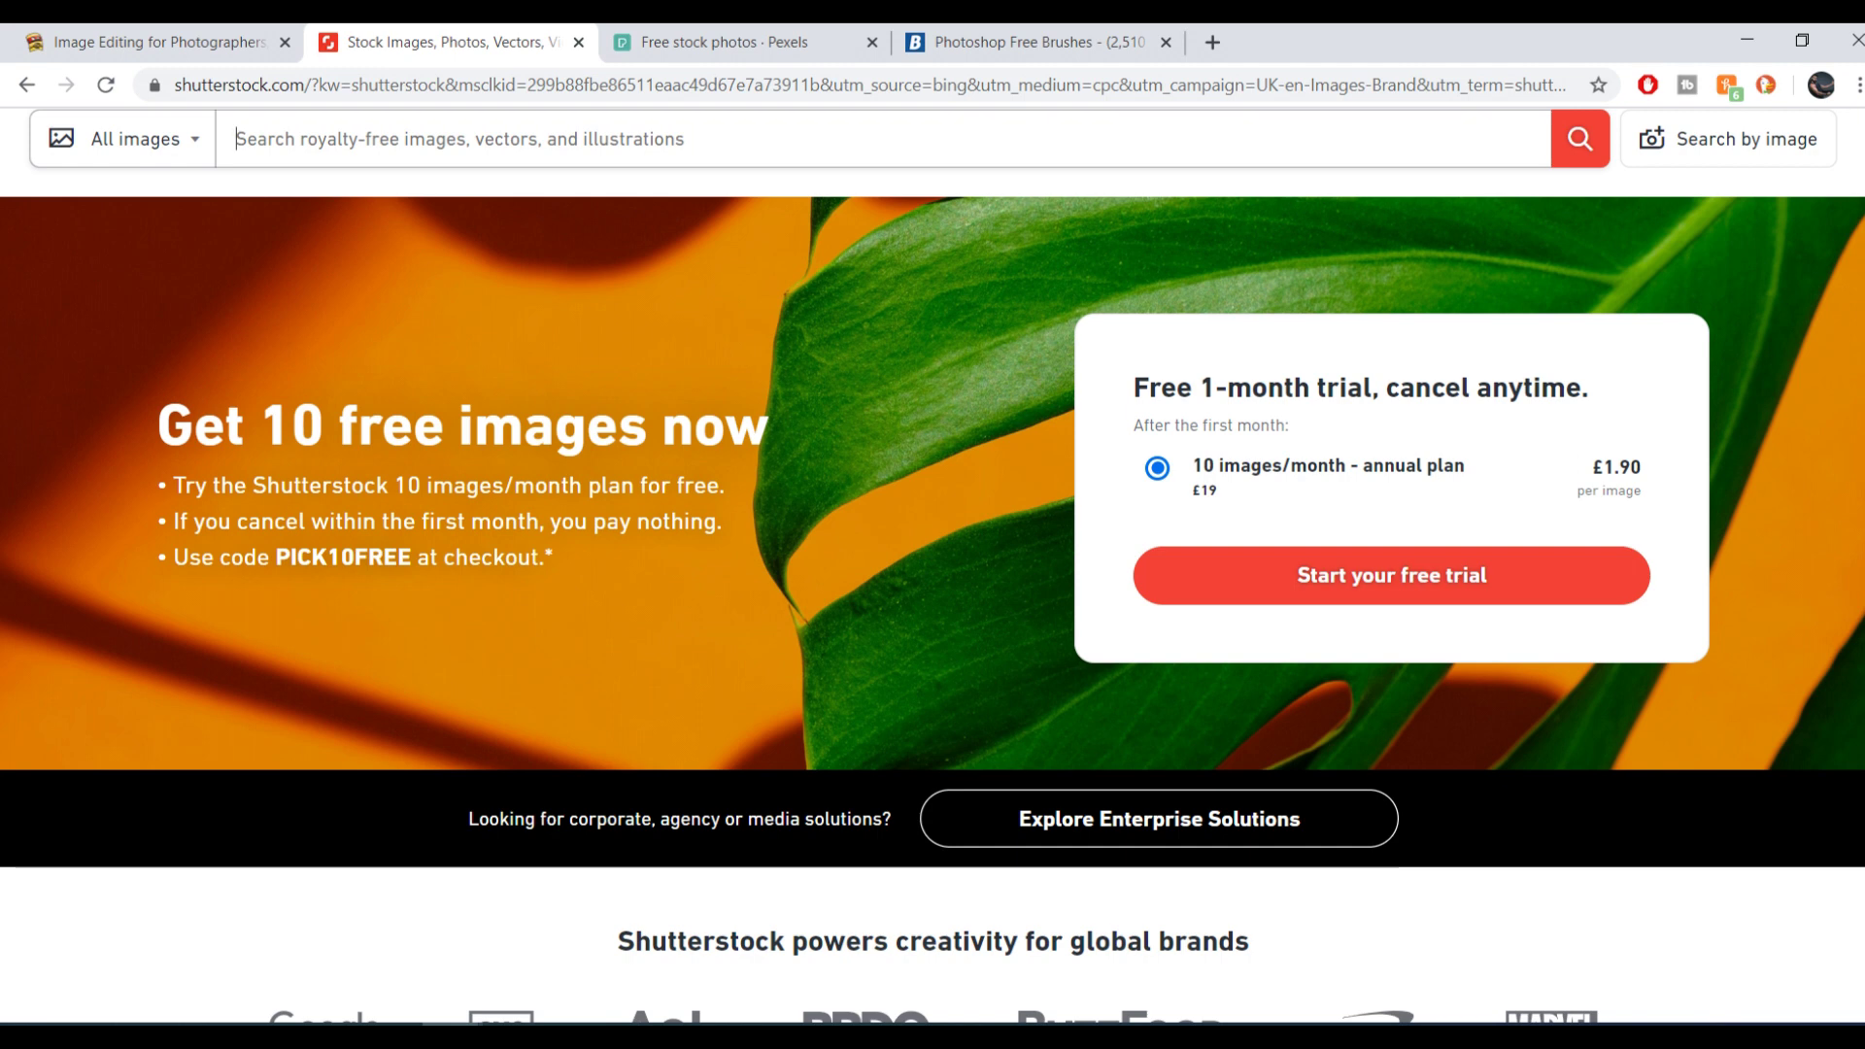
scroll(933, 563, down, 2)
scroll(932, 563, up, 4)
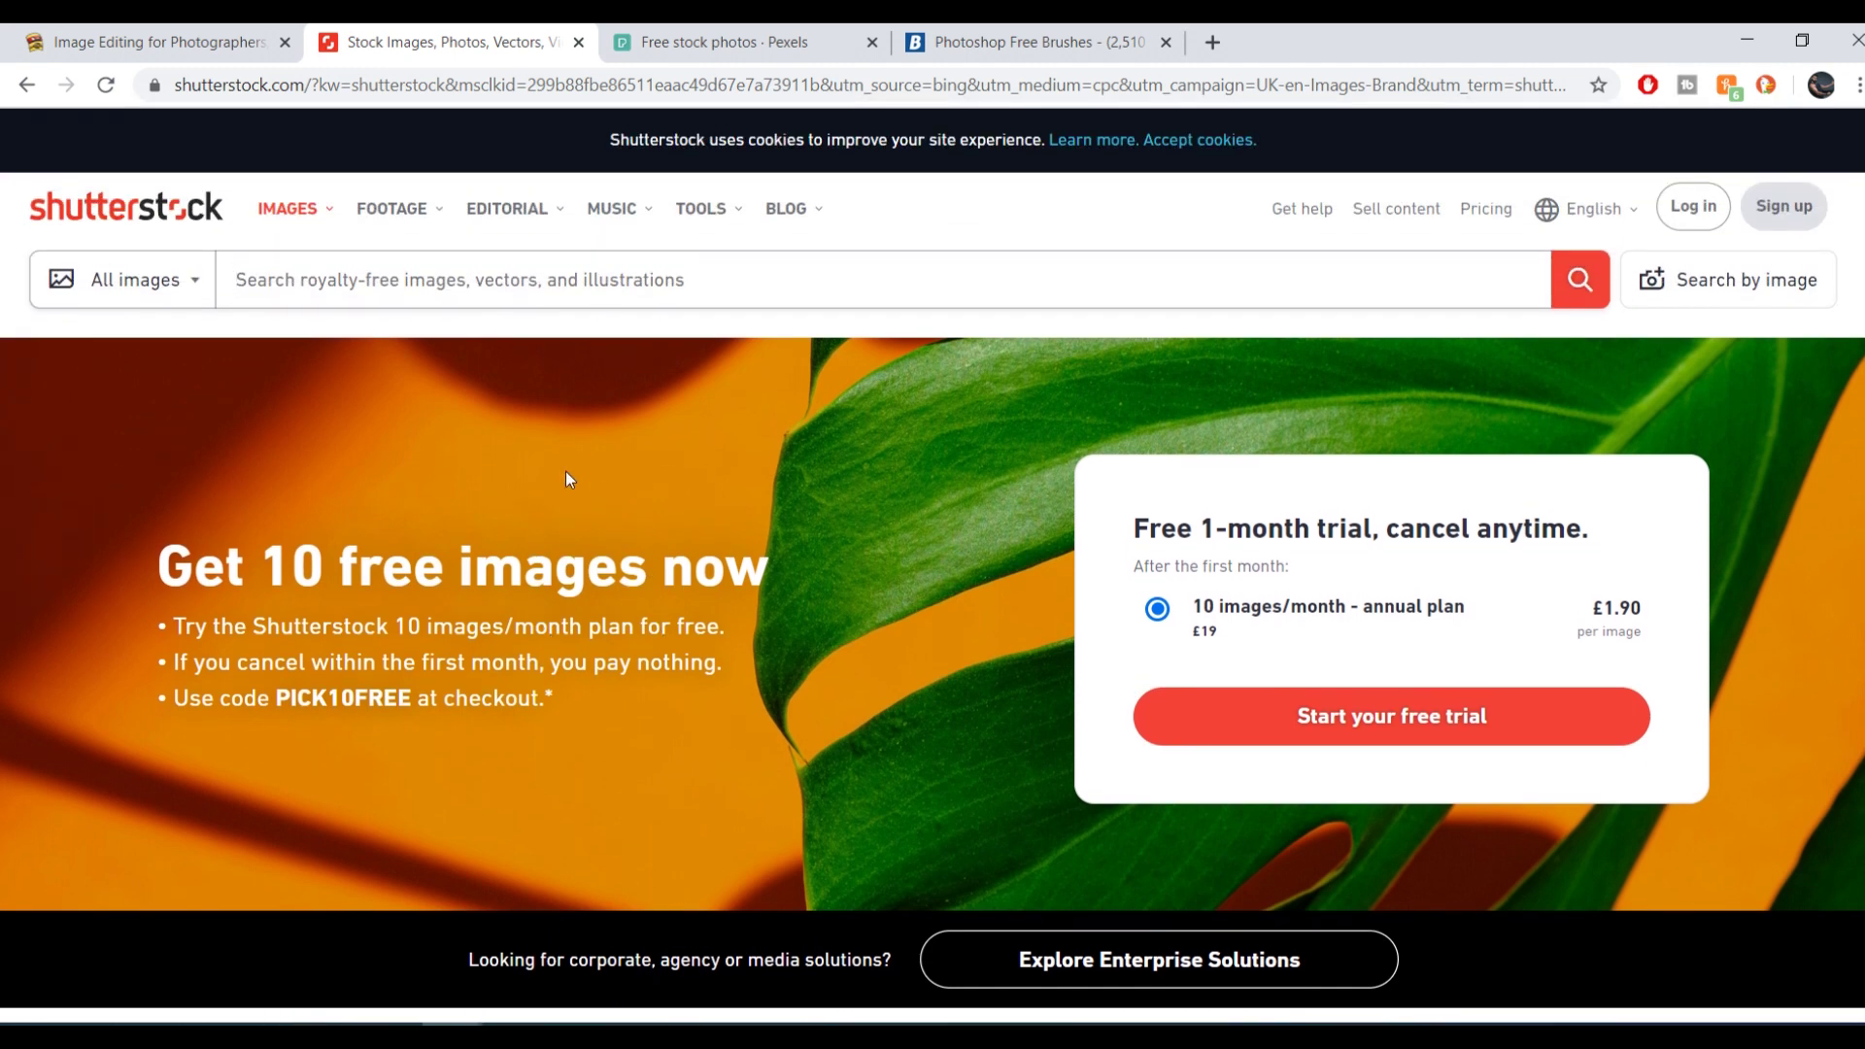
mouse_move(281, 218)
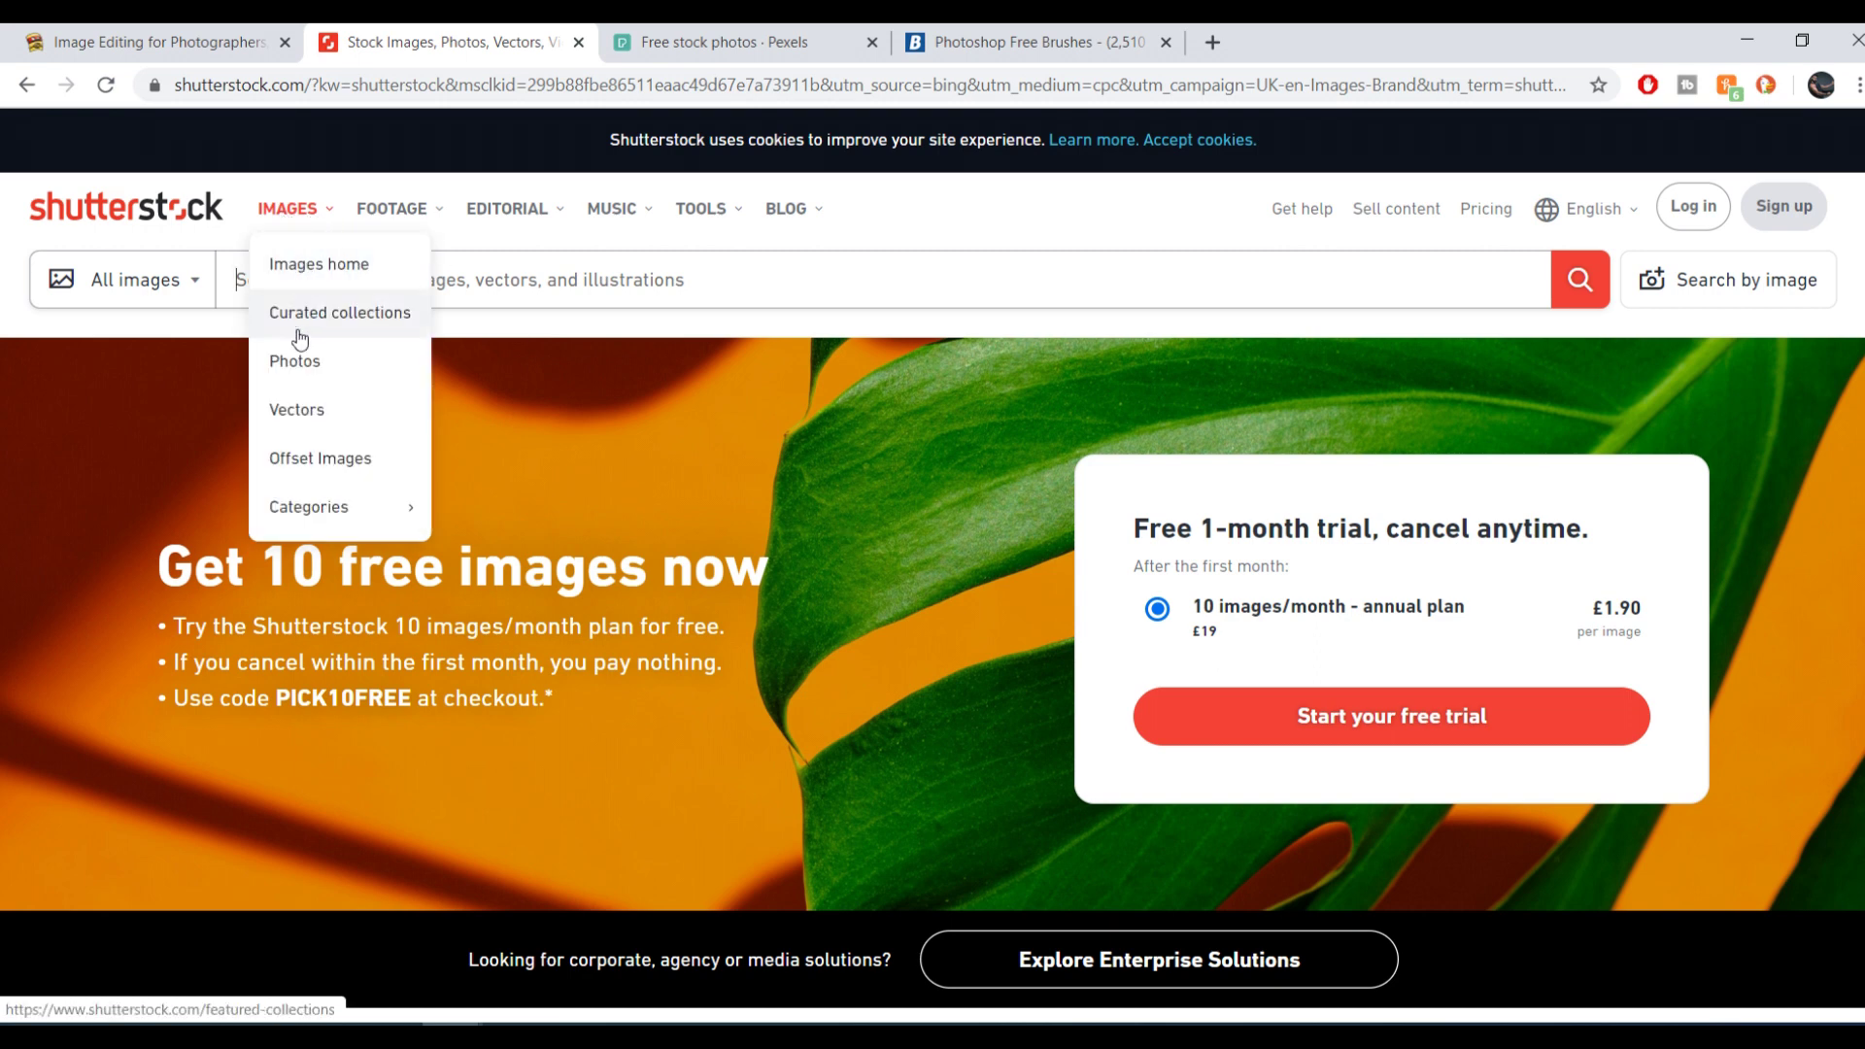
Step: Open Shutterstock's stock photos section and scroll through it
click(301, 364)
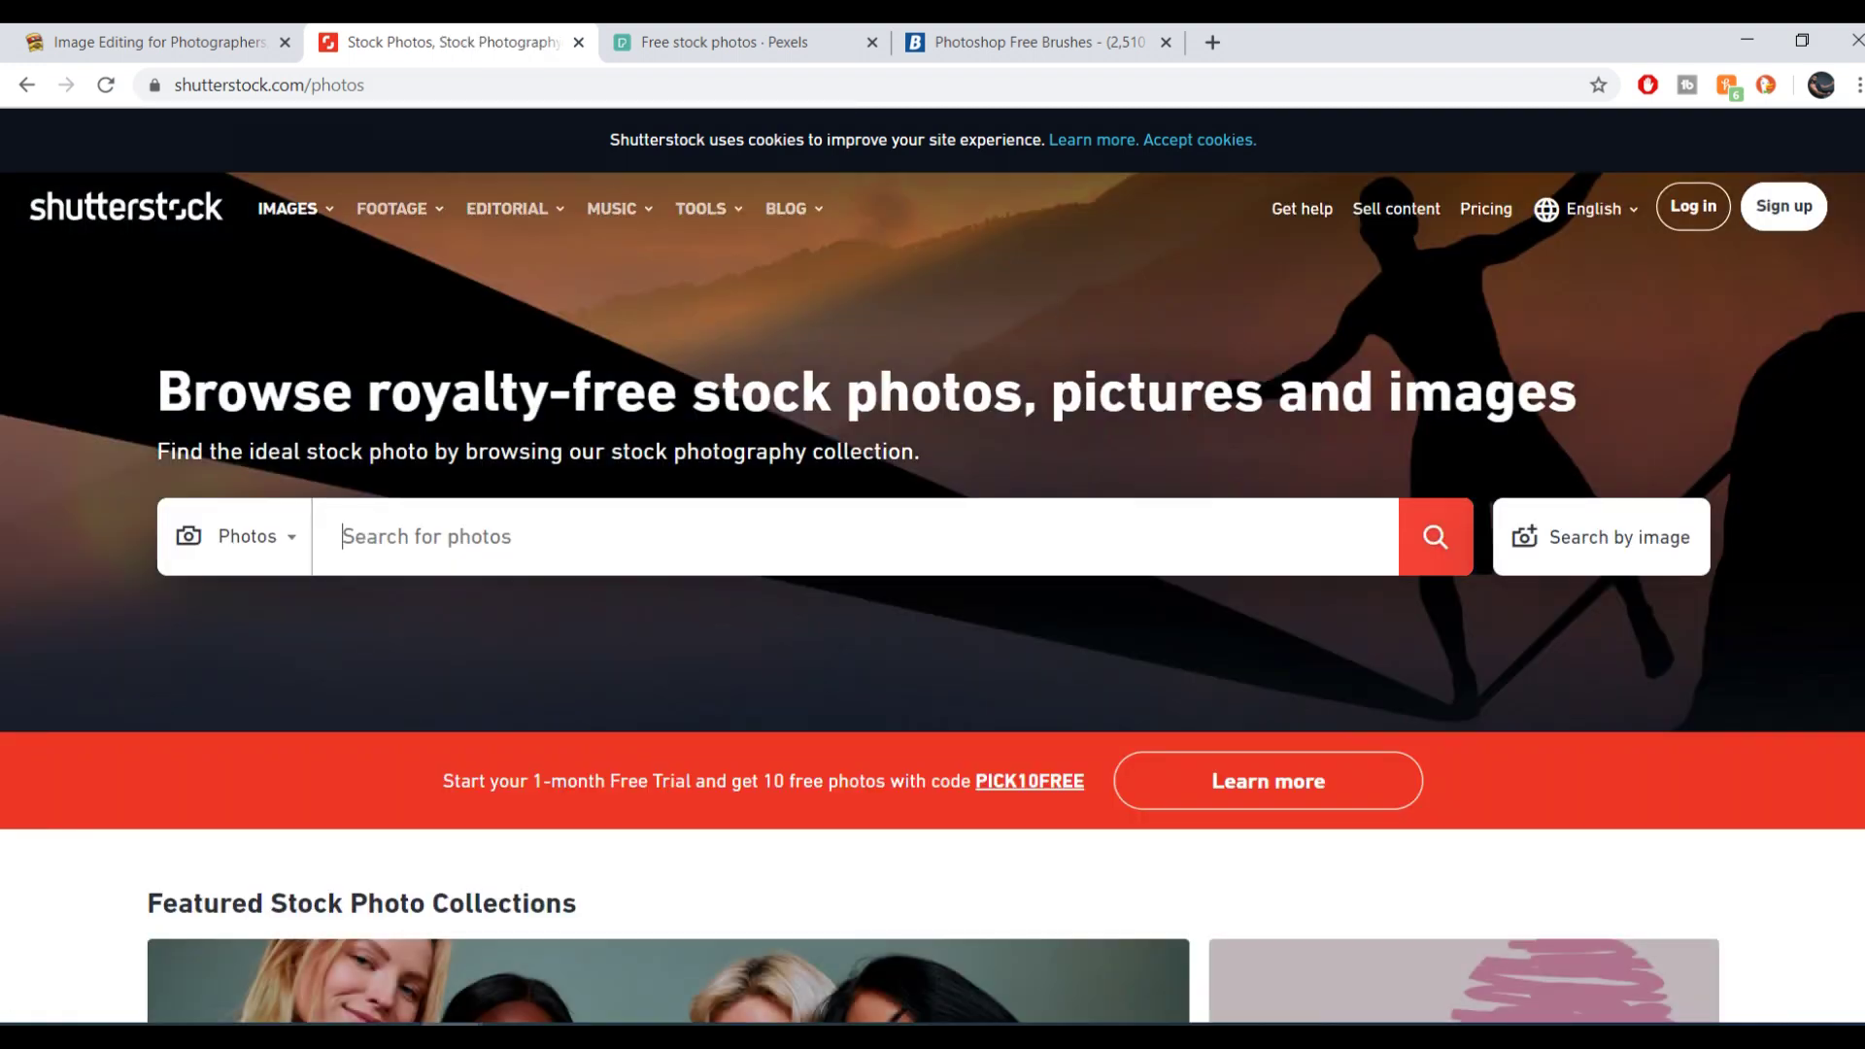
scroll(932, 563, down, 8)
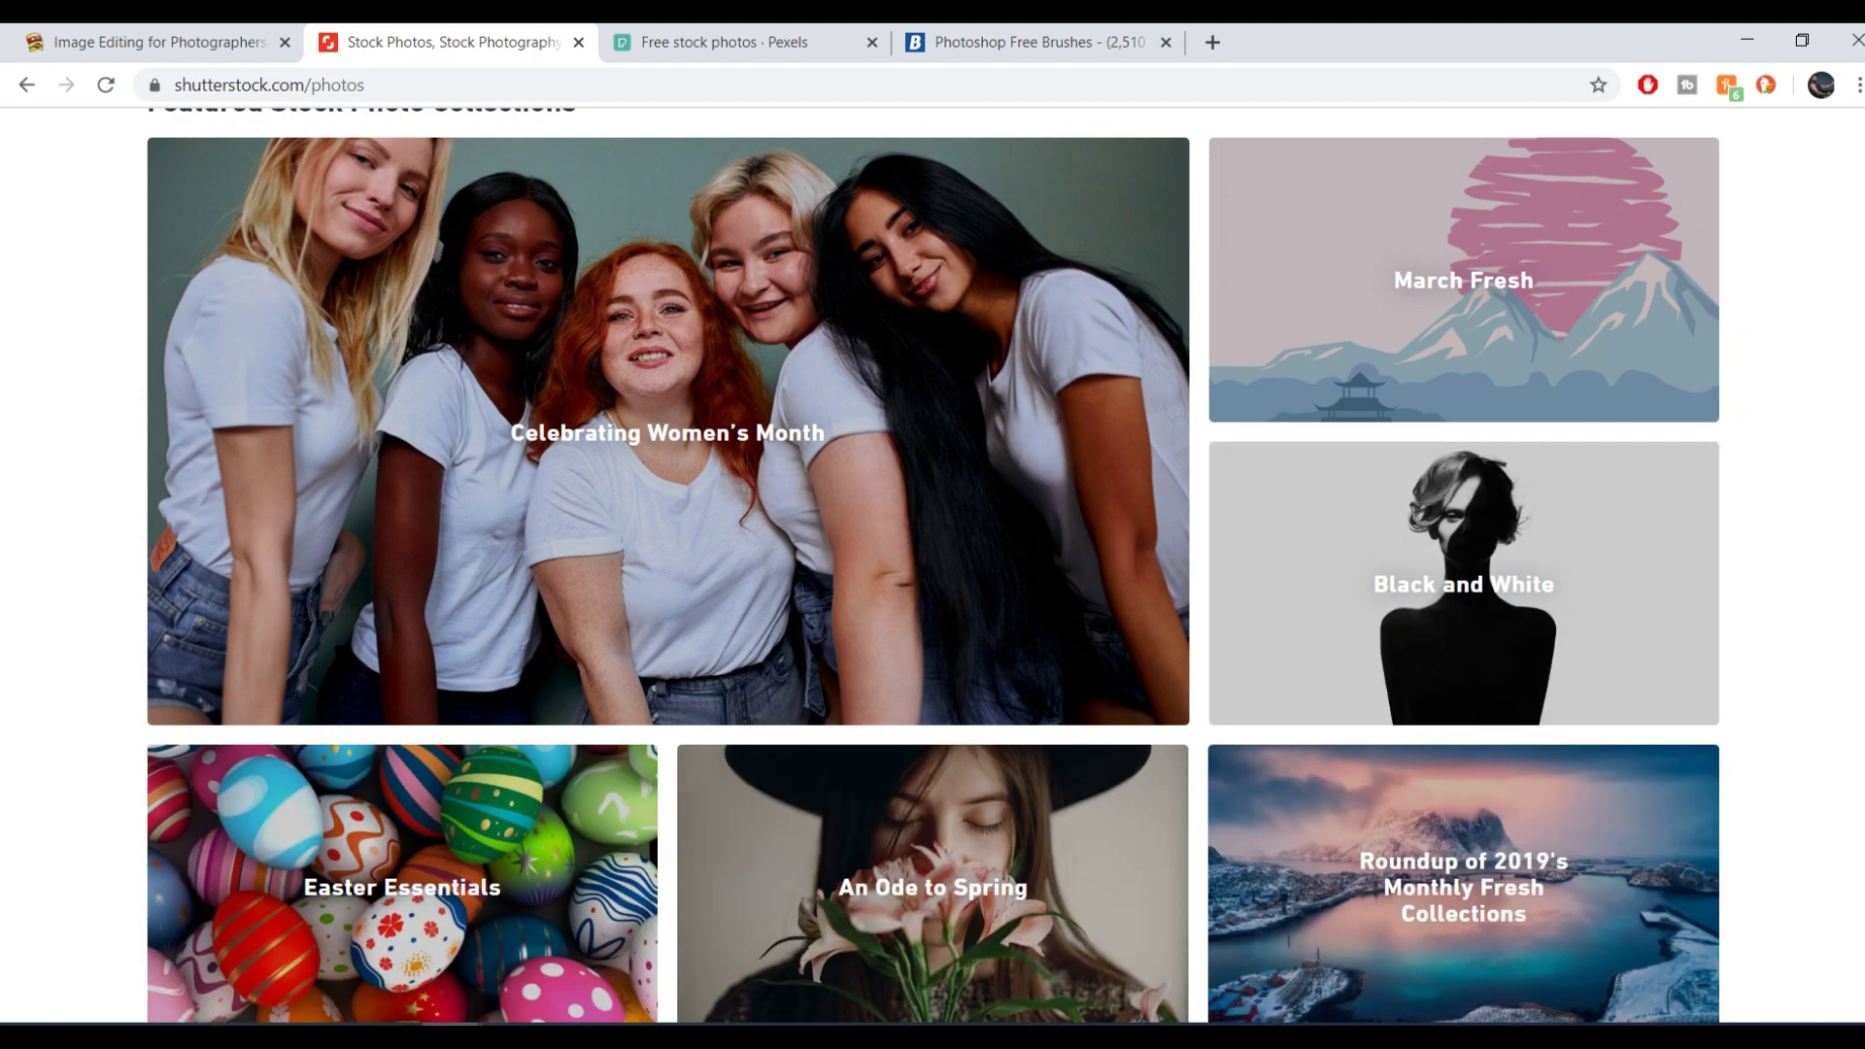
scroll(1860, 296, down, 3)
scroll(1860, 297, up, 8)
scroll(1860, 296, up, 1)
scroll(932, 566, up, 1)
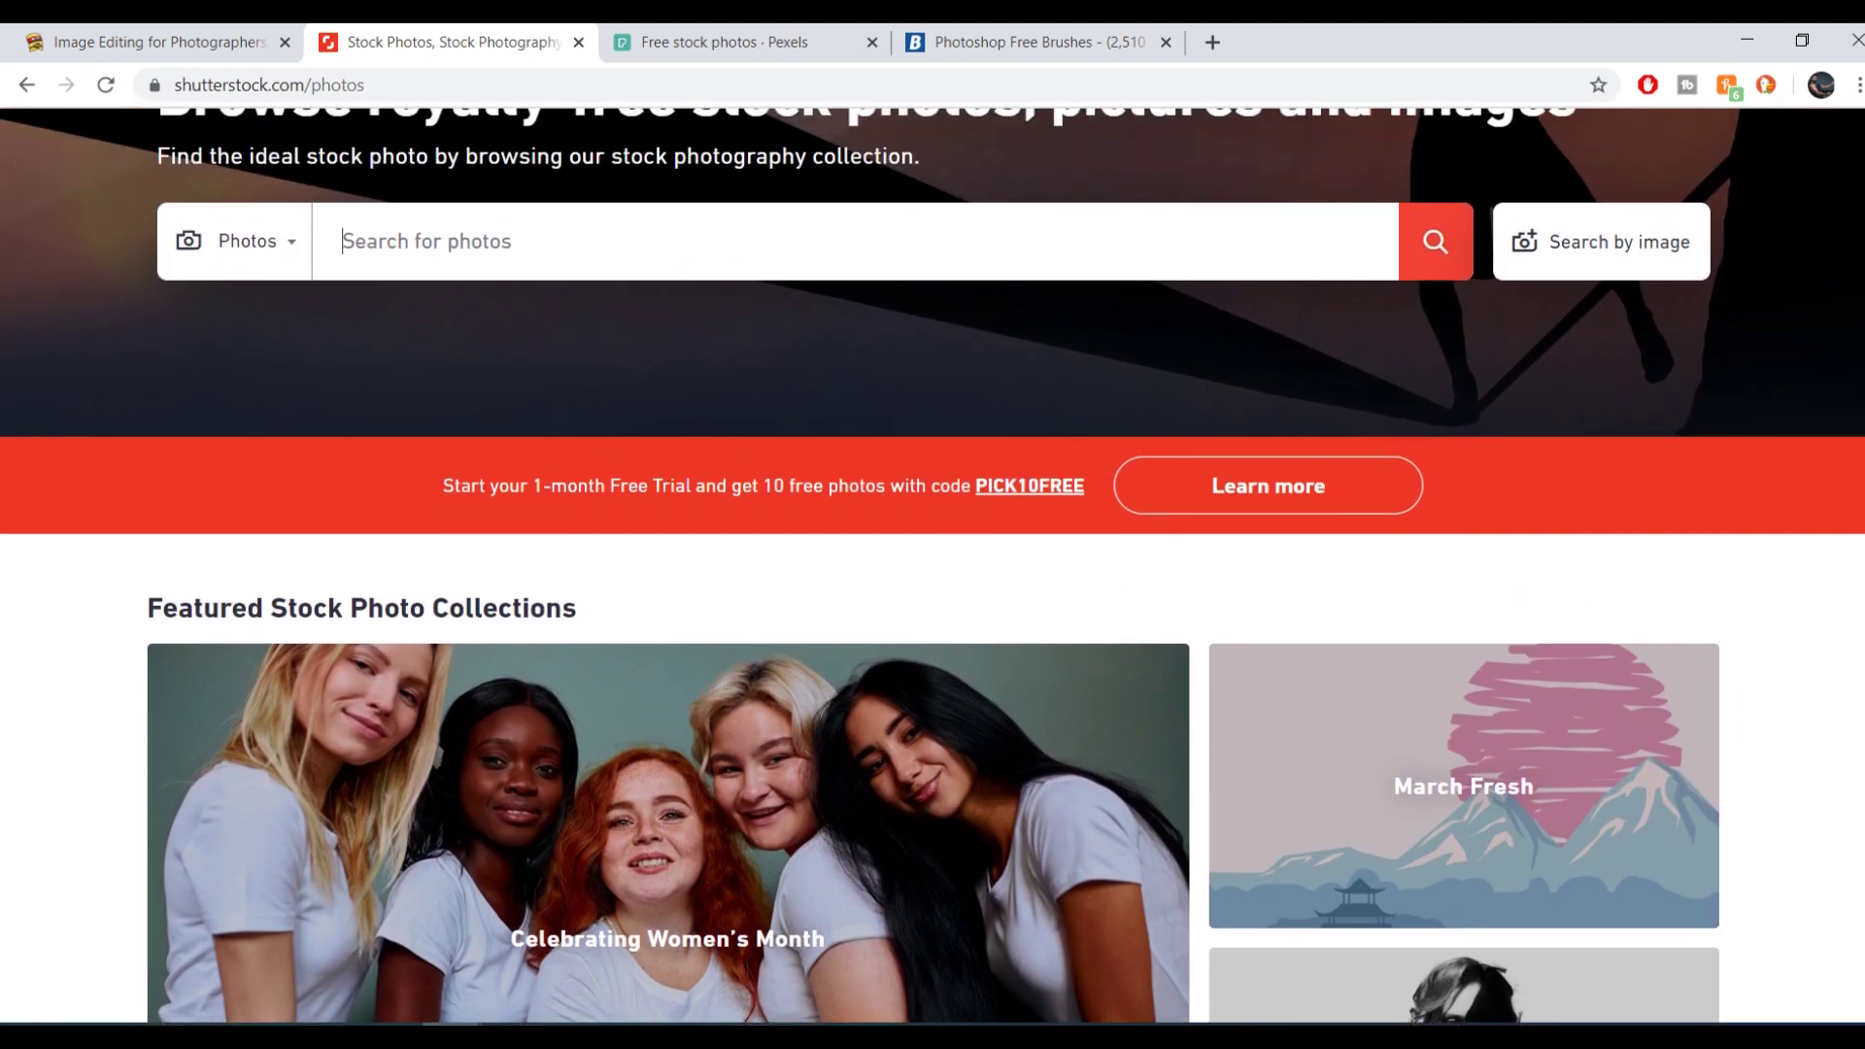
Step: Search Shutterstock photos for 'beach' and browse the results
click(689, 245)
text(beach)
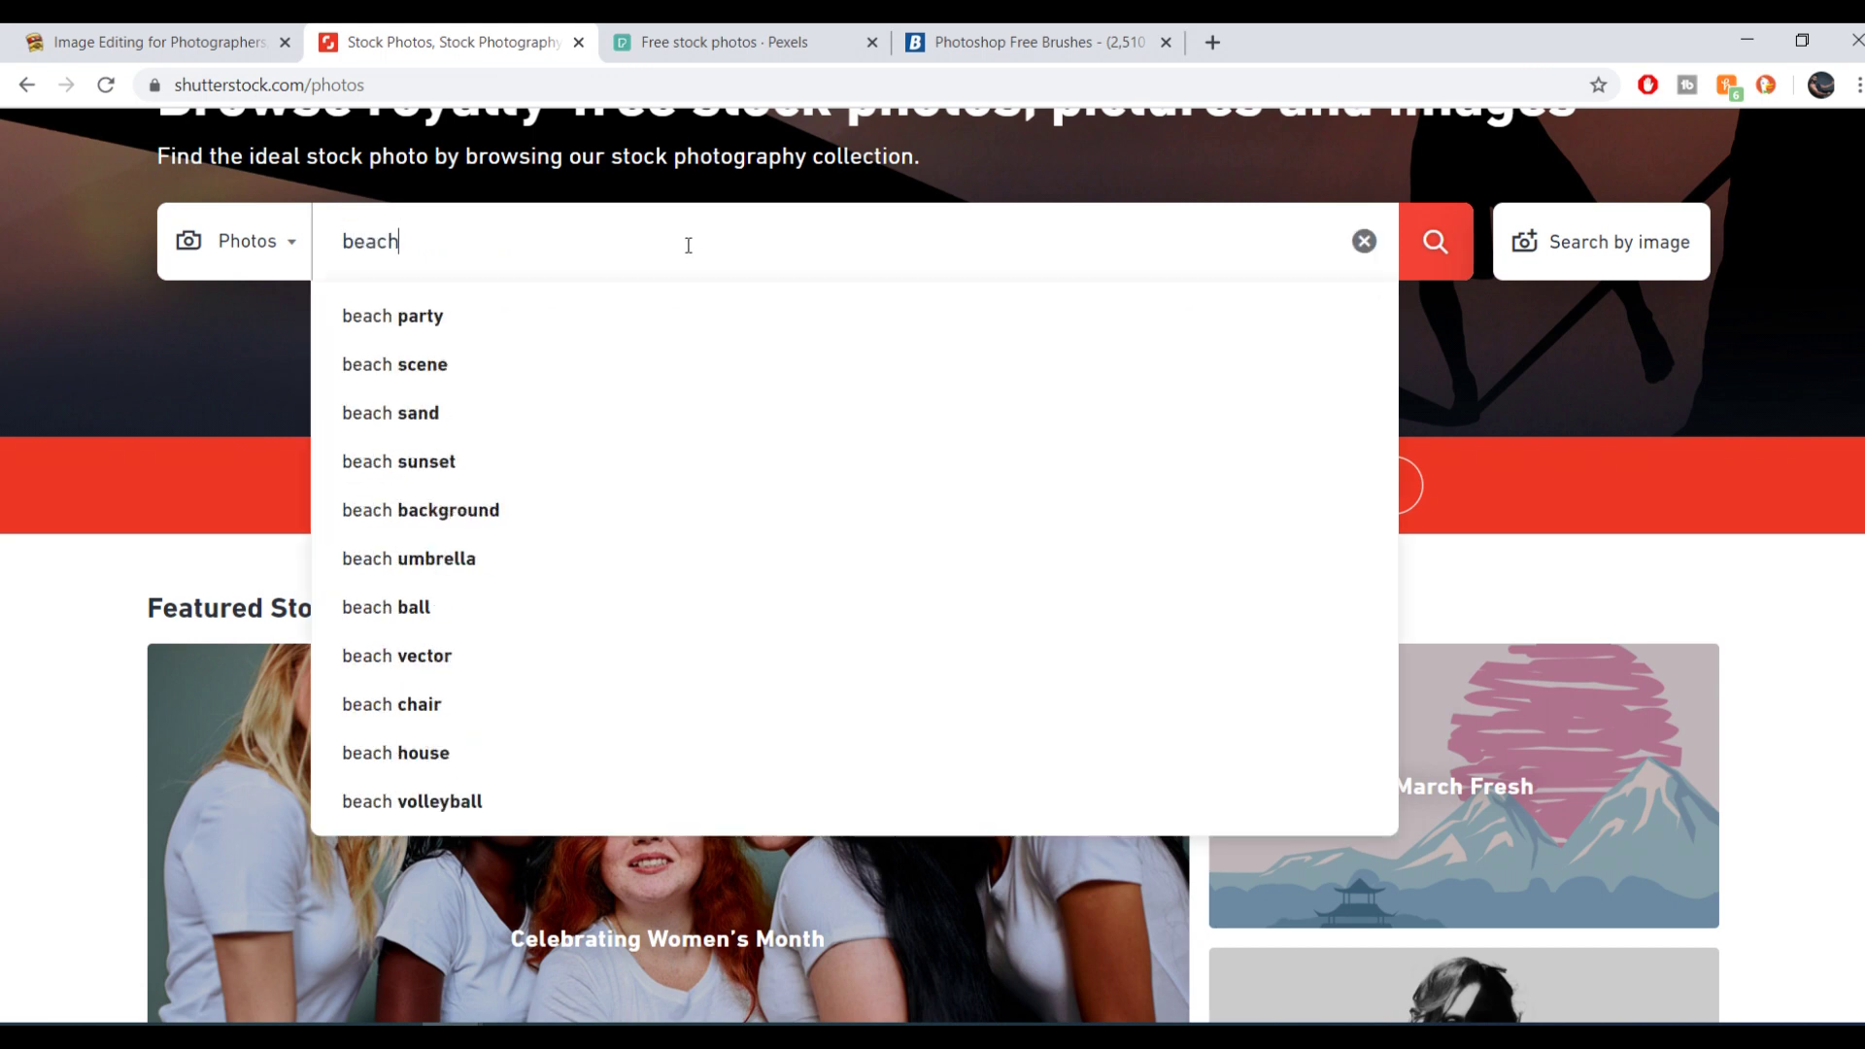
key(Return)
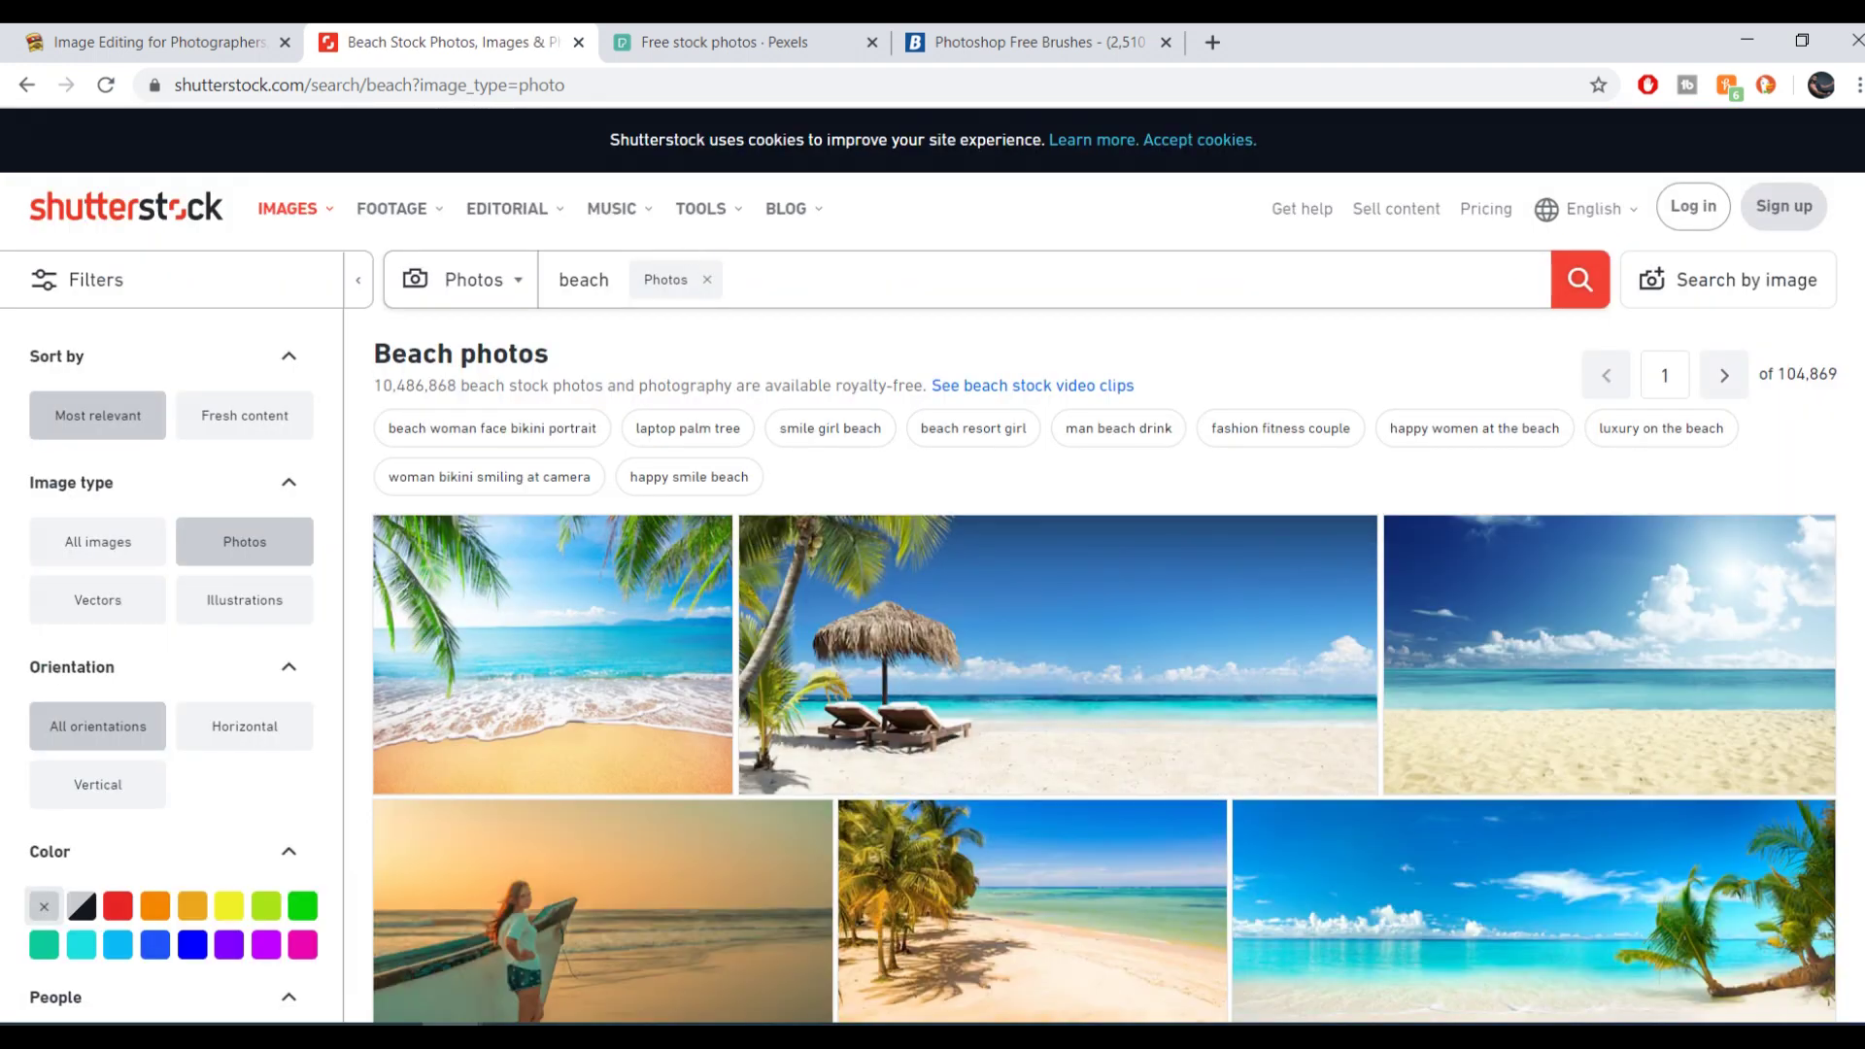
scroll(1295, 634, down, 6)
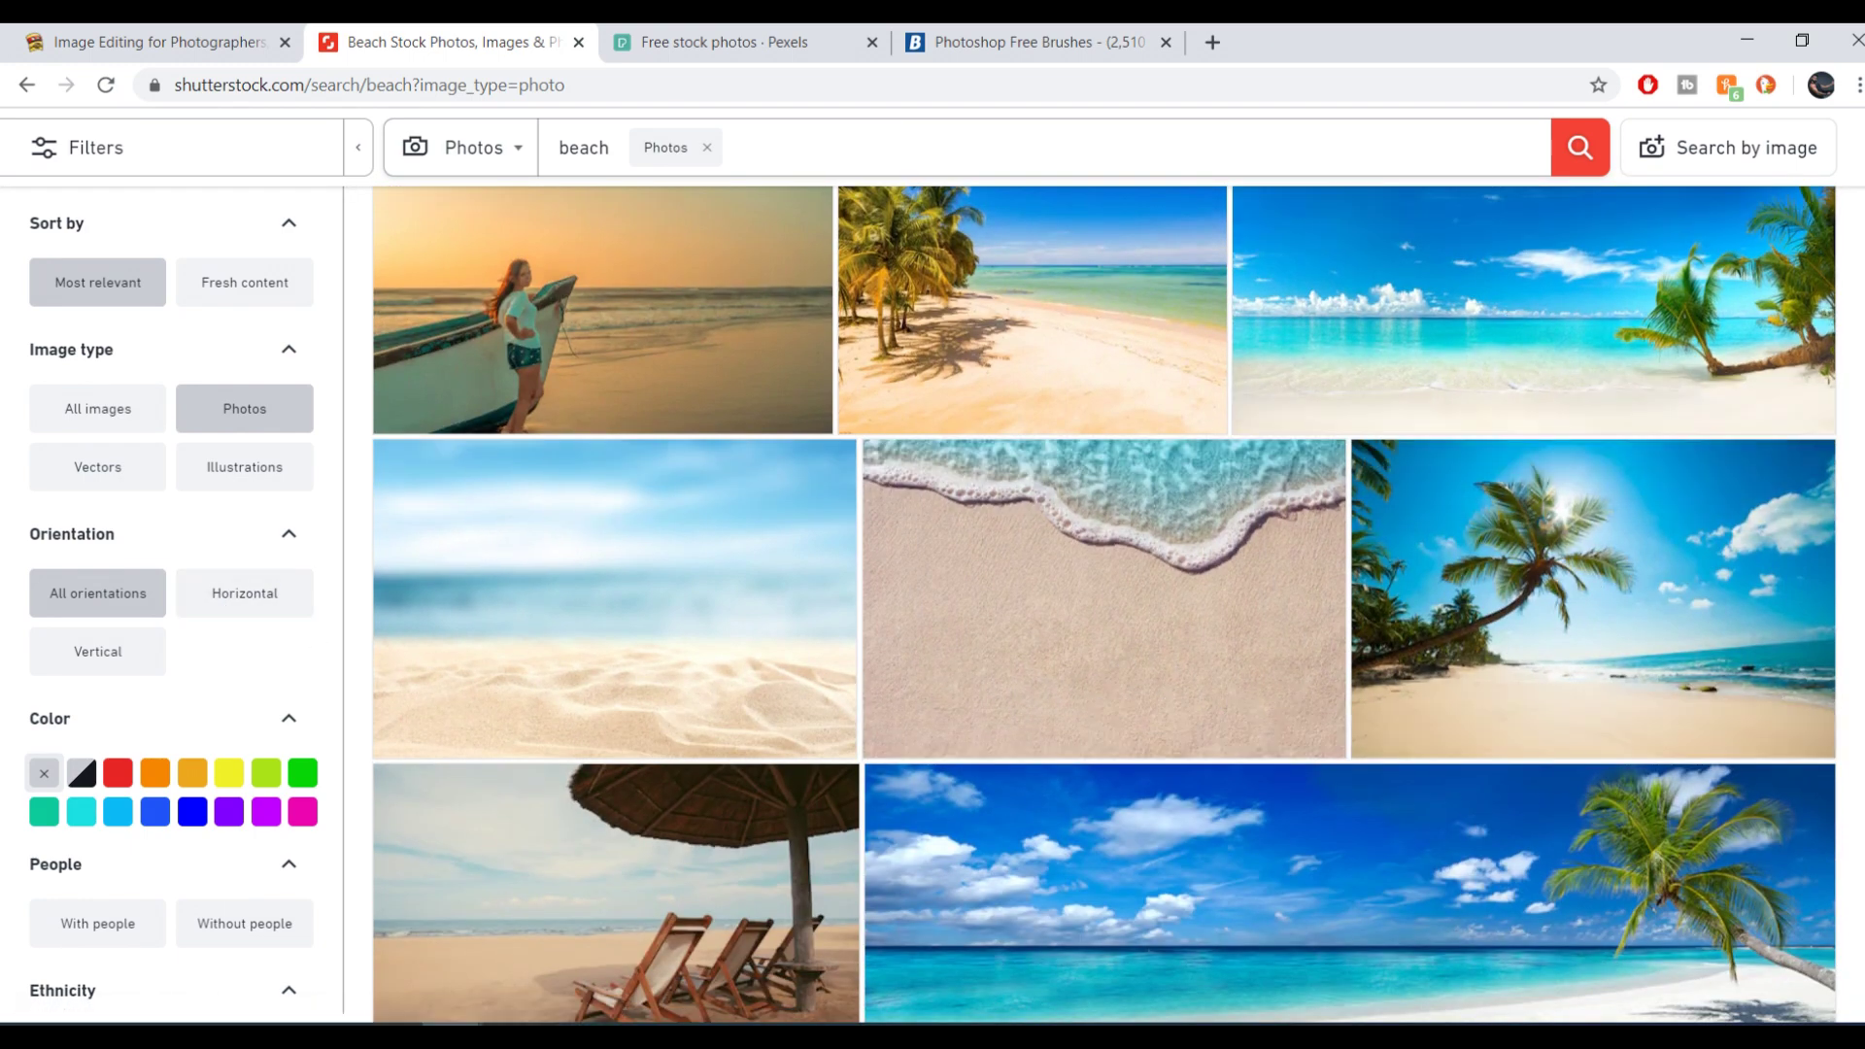
scroll(1105, 602, up, 3)
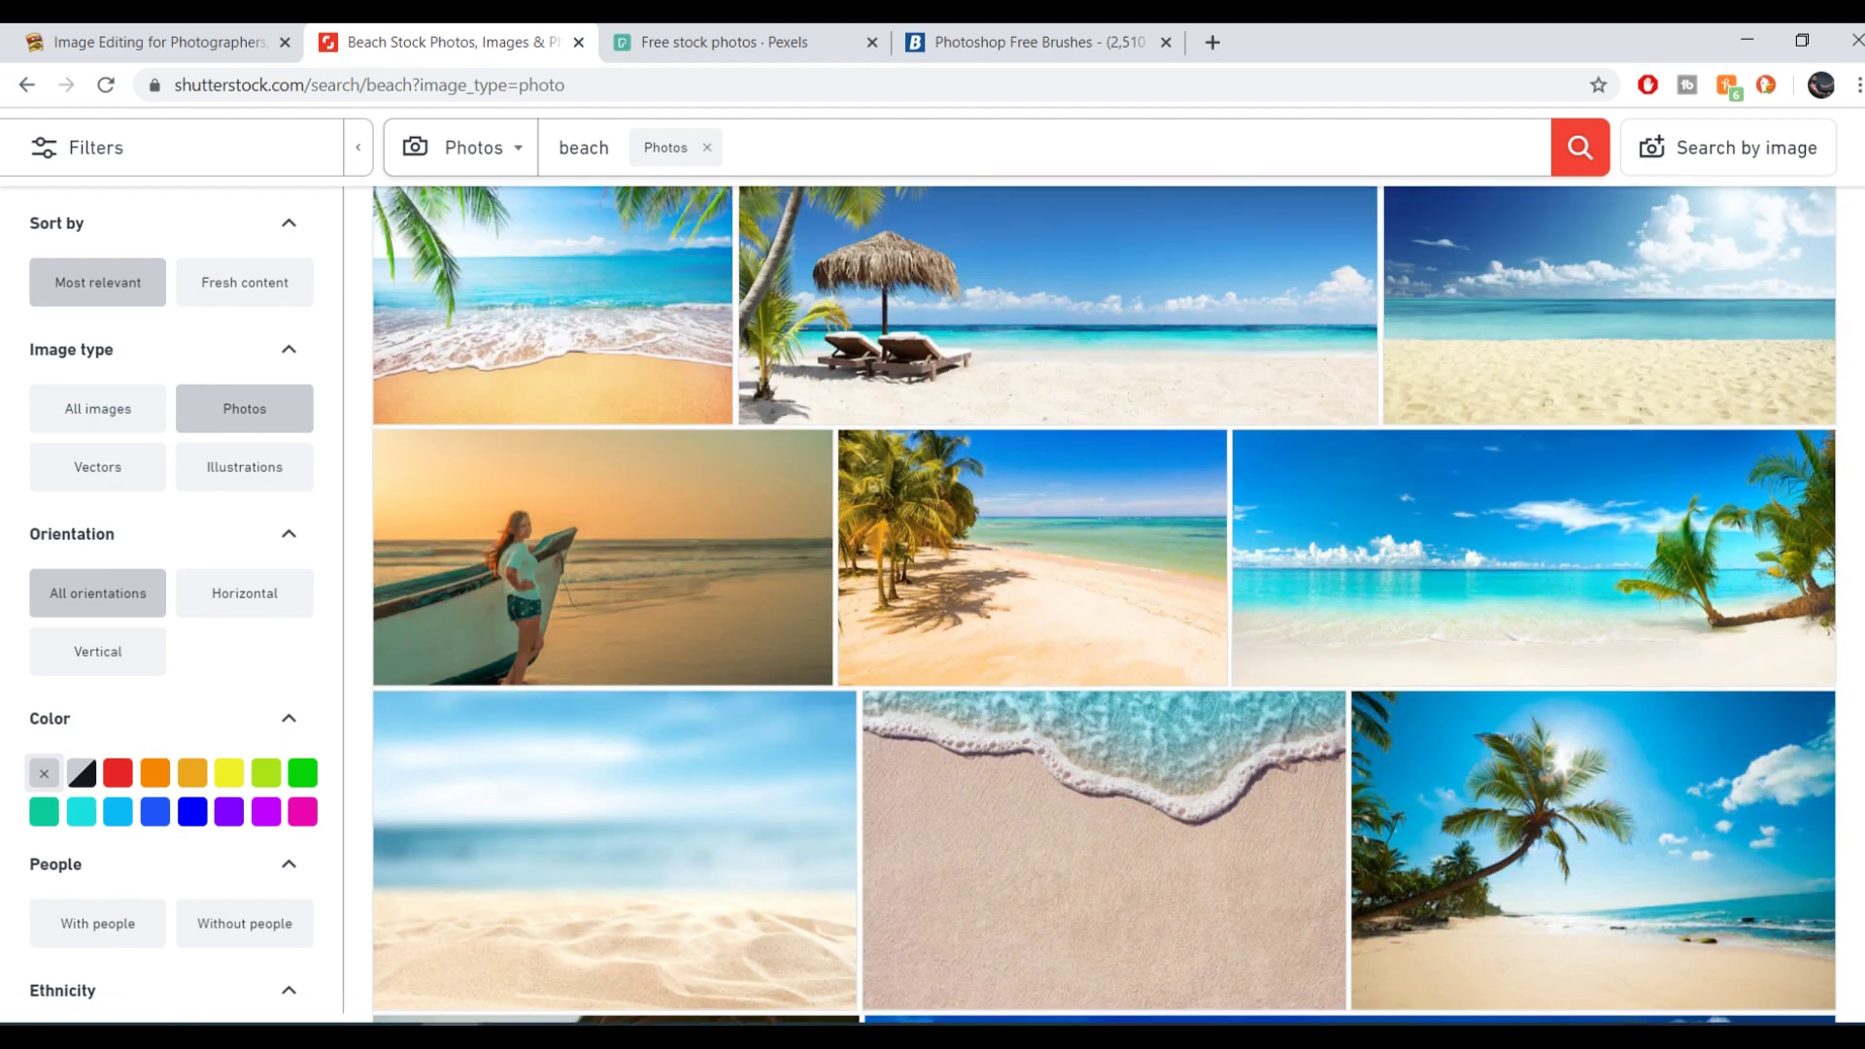
scroll(1104, 602, up, 2)
scroll(1105, 602, down, 1)
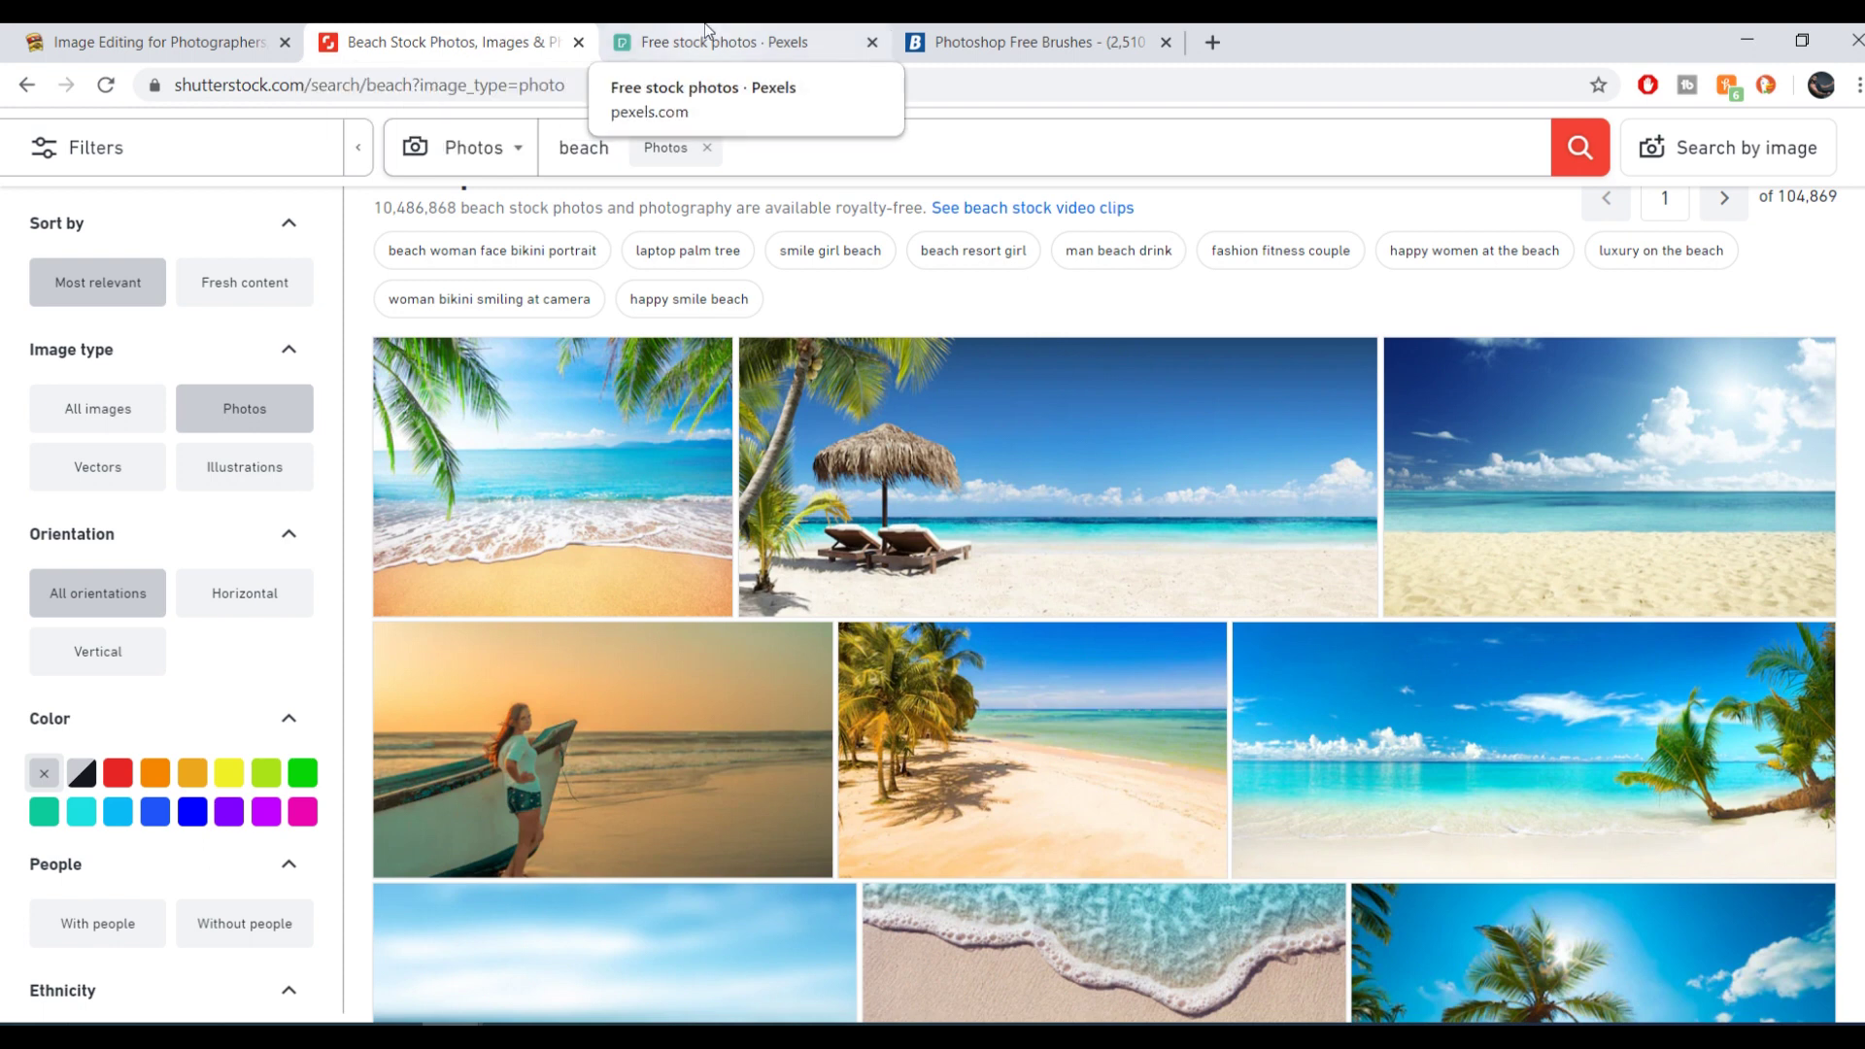
mouse_move(622, 500)
mouse_move(1023, 482)
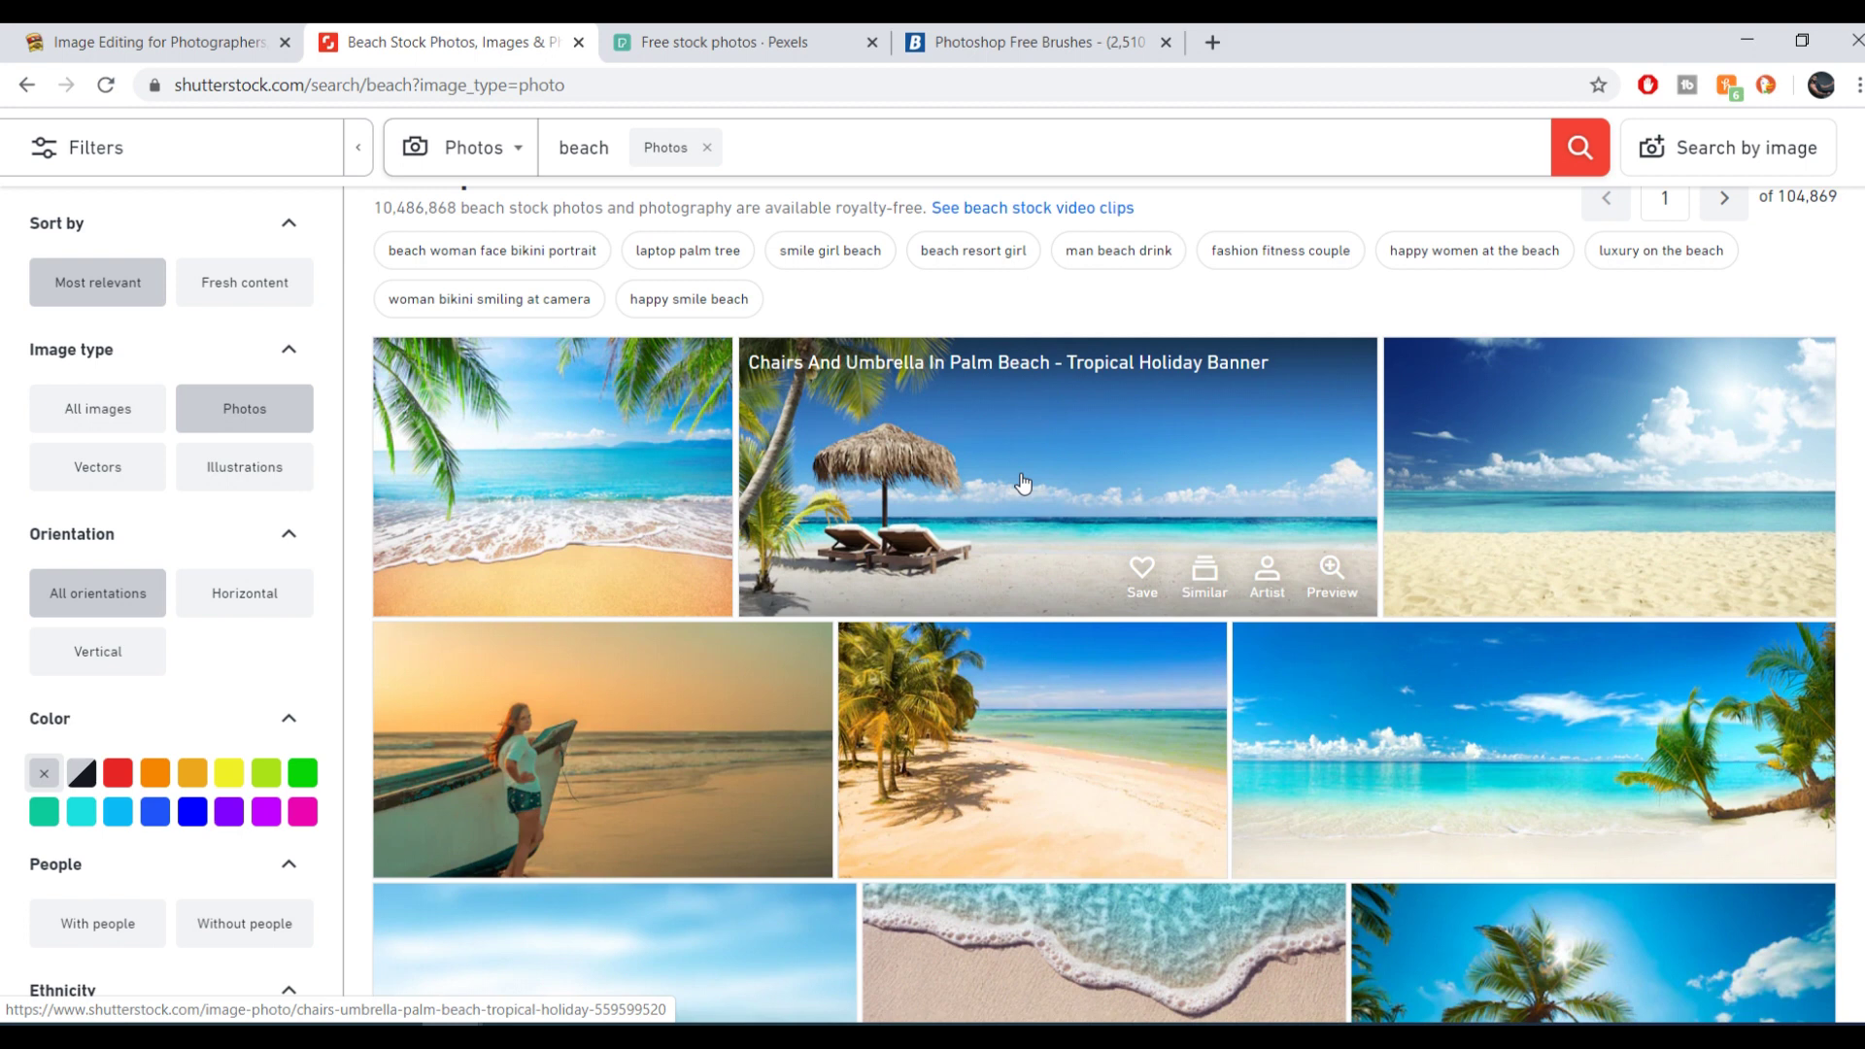
Step: Switch to Pexels and scroll through its trending free stock photo grid
click(671, 31)
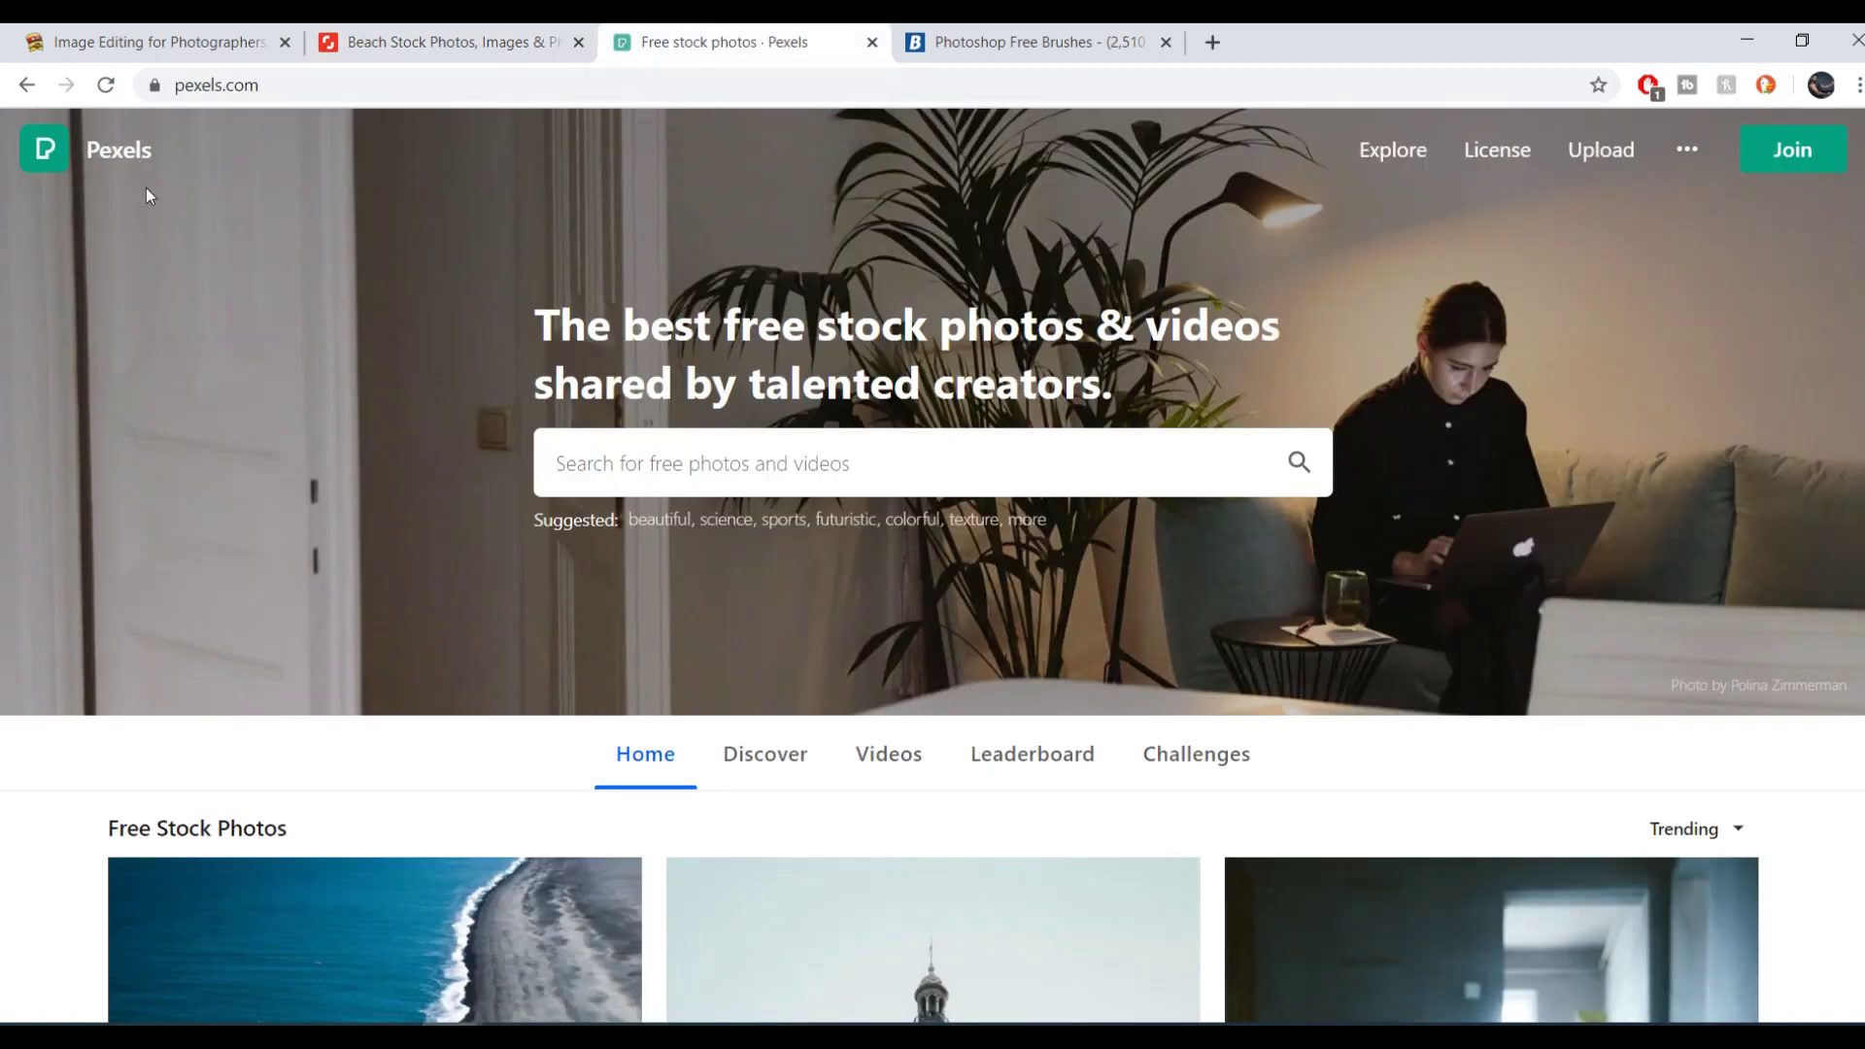
scroll(933, 583, down, 10)
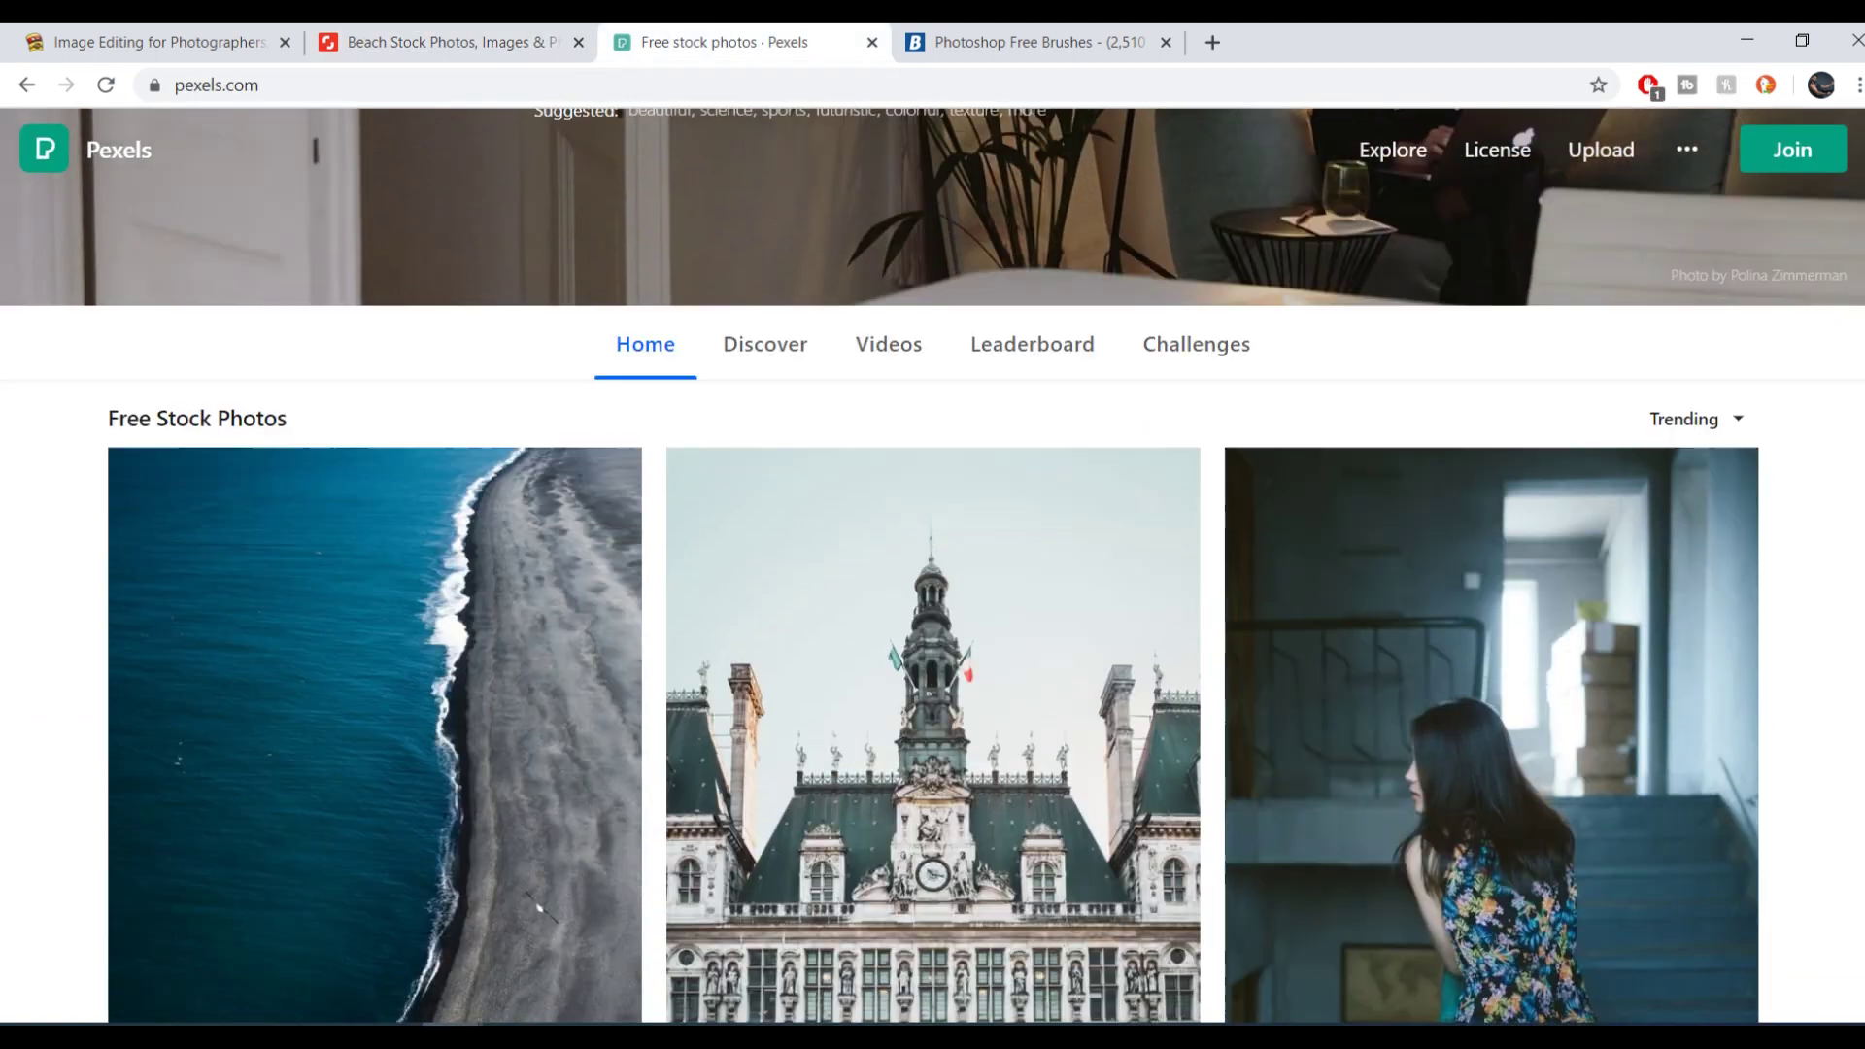
scroll(932, 602, down, 6)
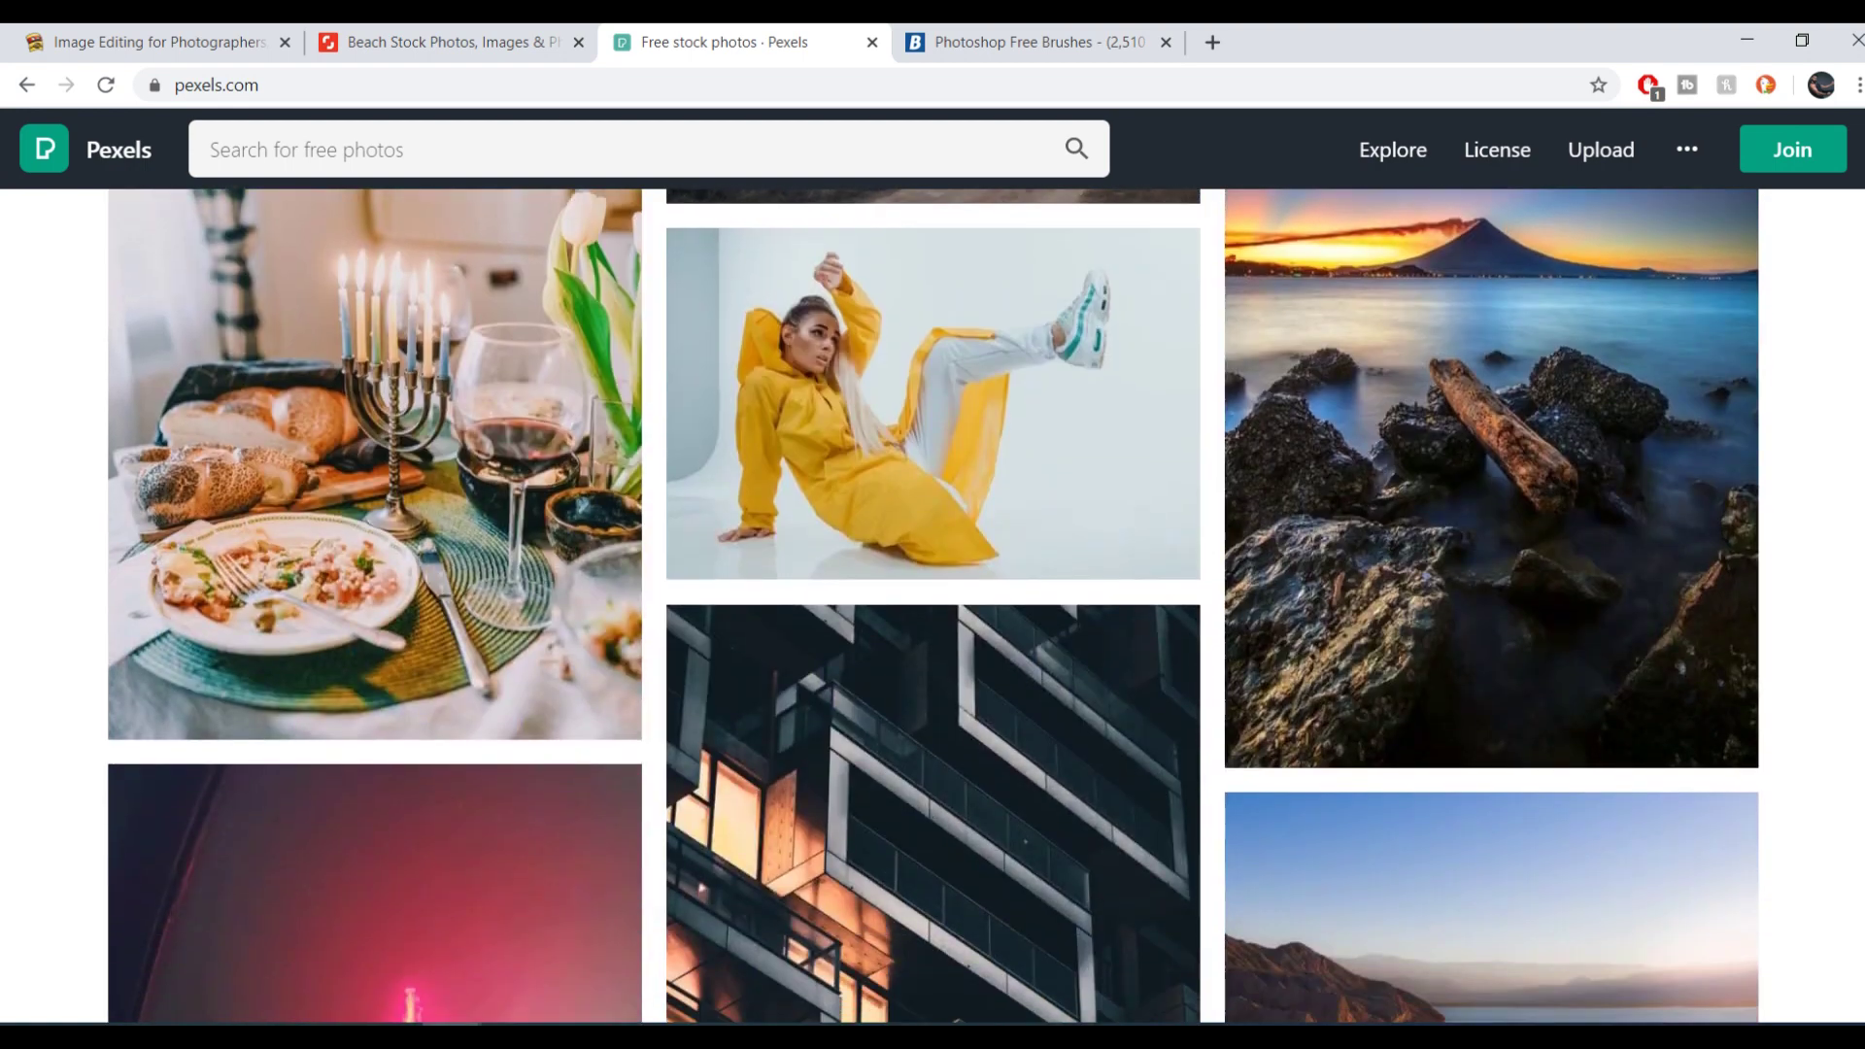
scroll(932, 602, down, 15)
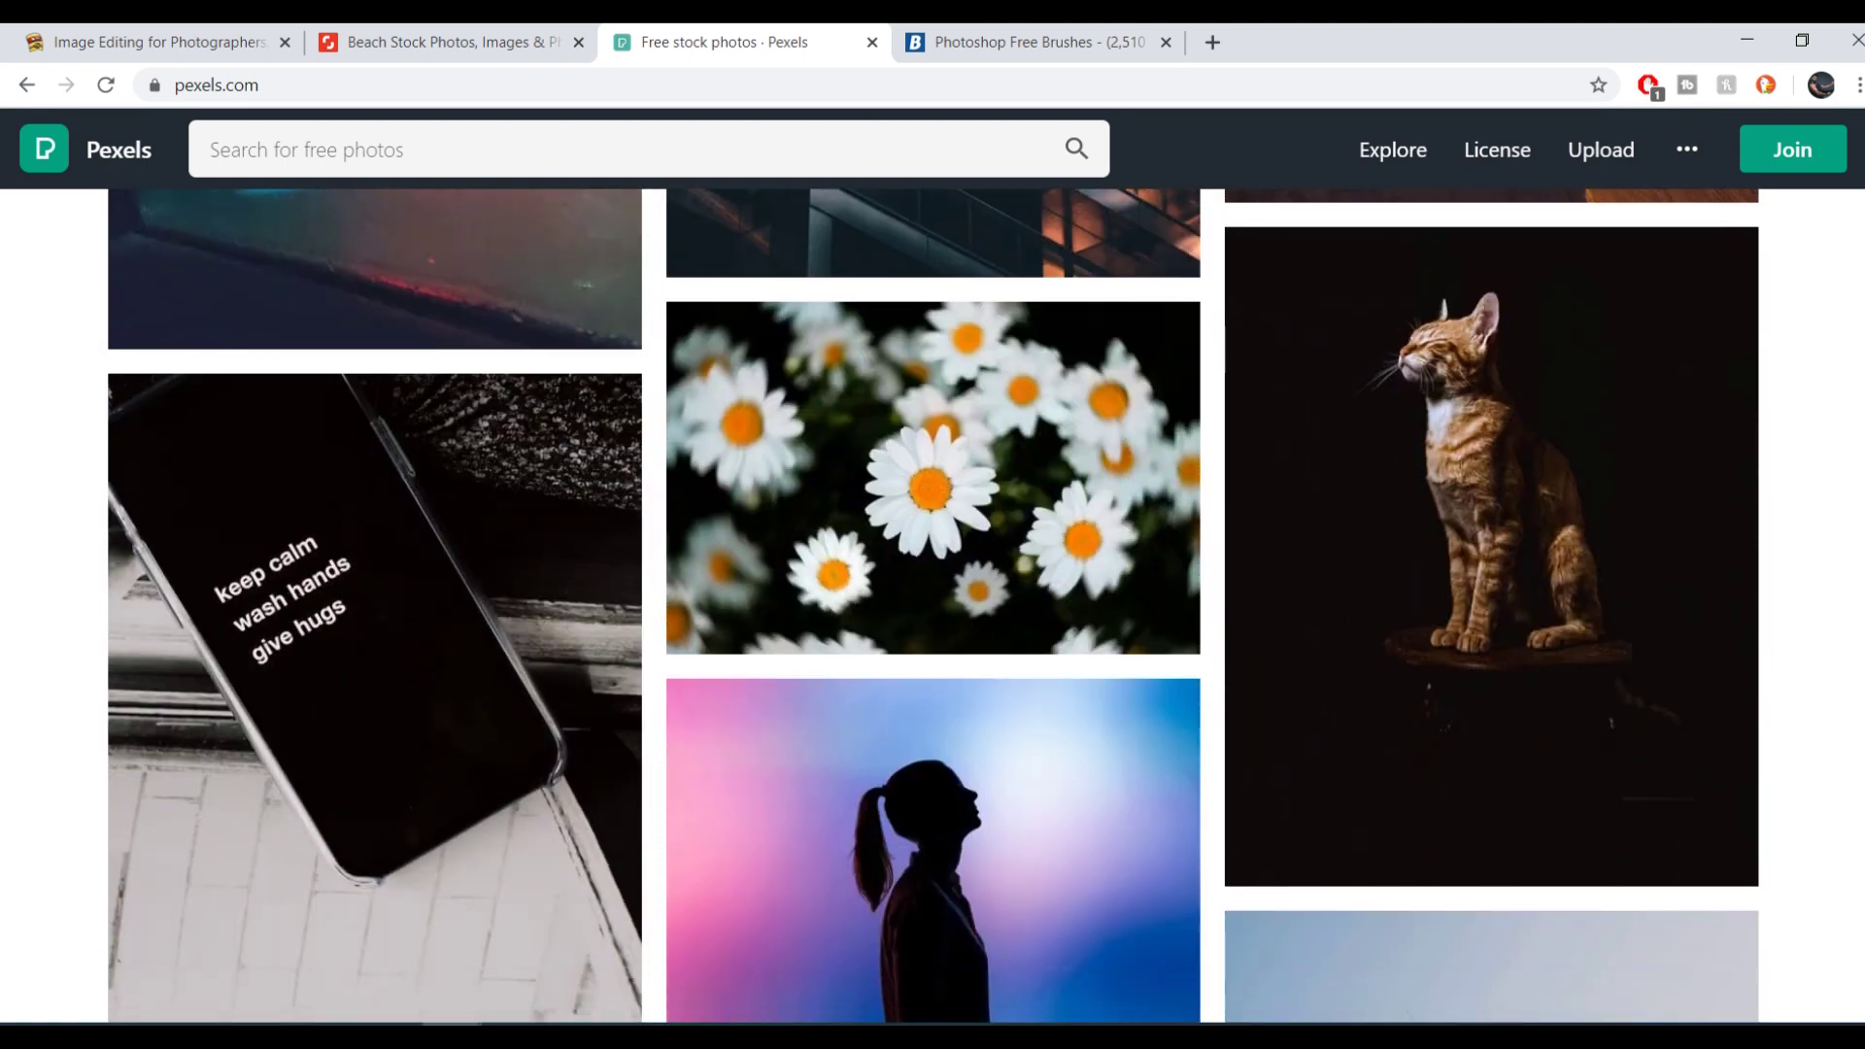
scroll(932, 602, down, 6)
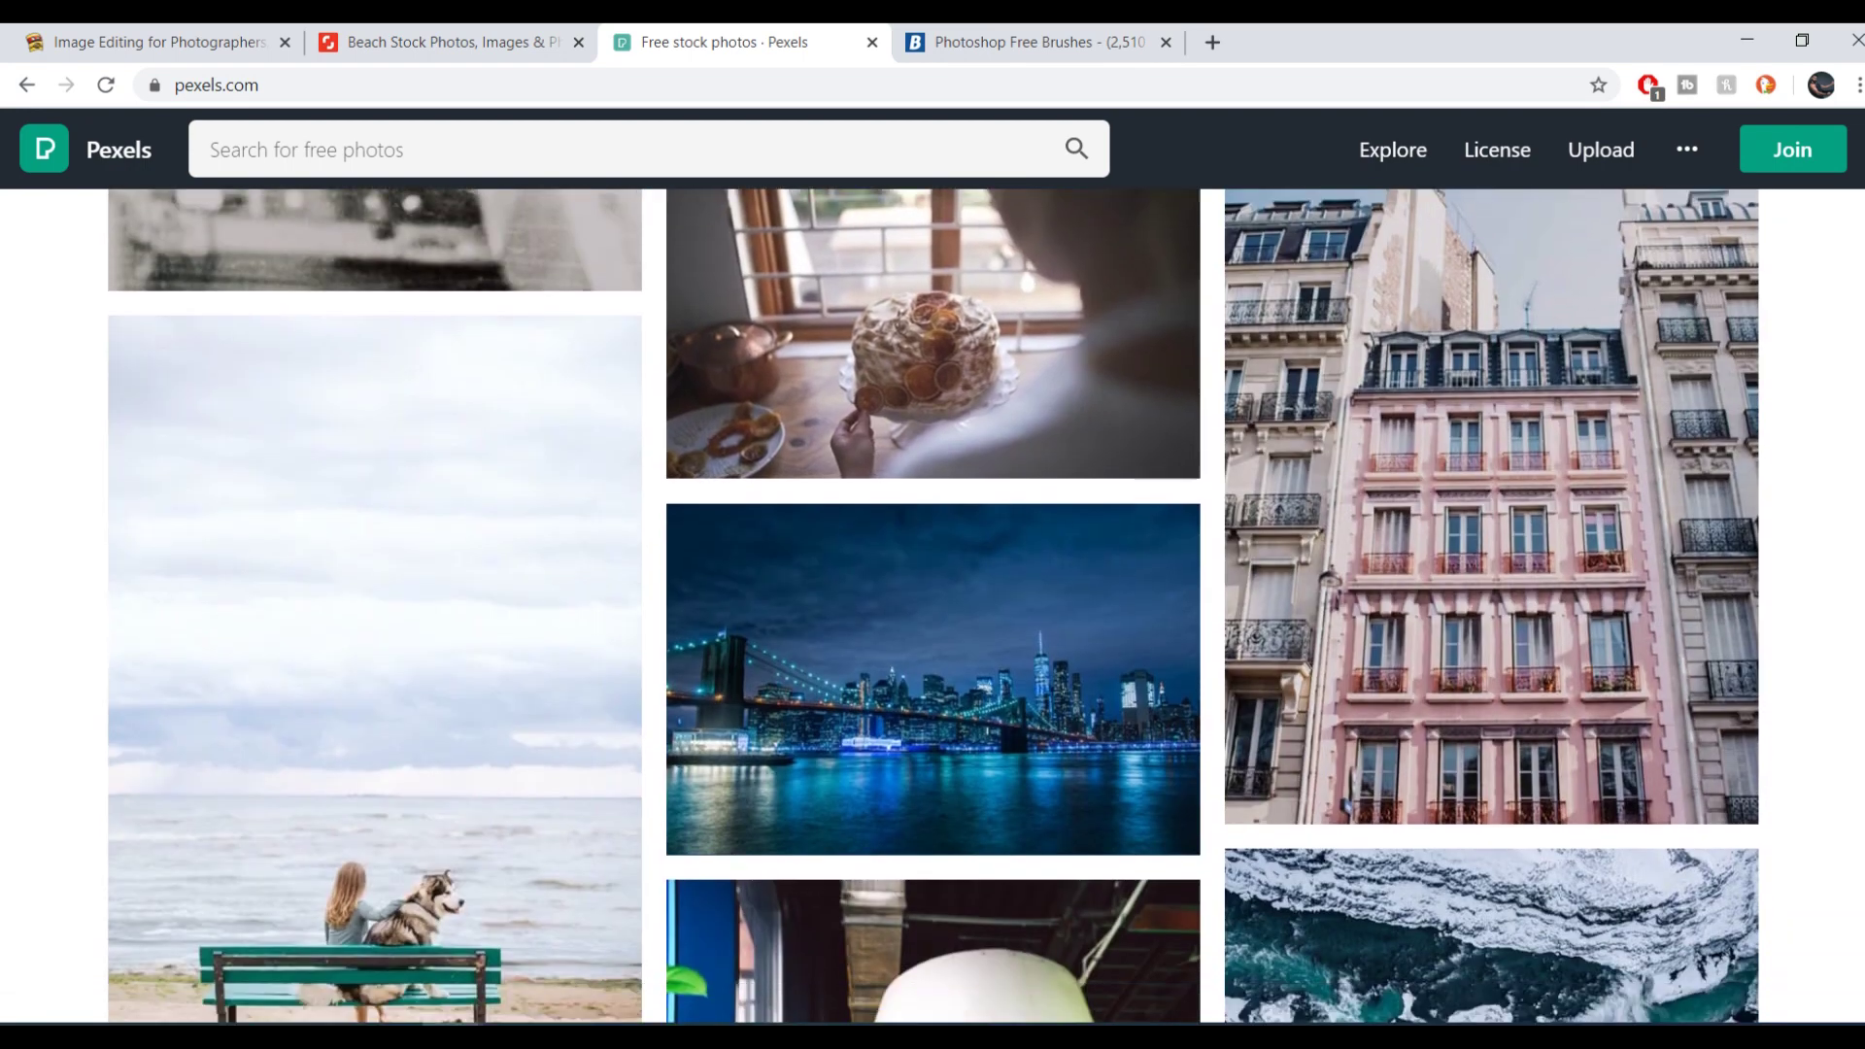
scroll(932, 602, down, 3)
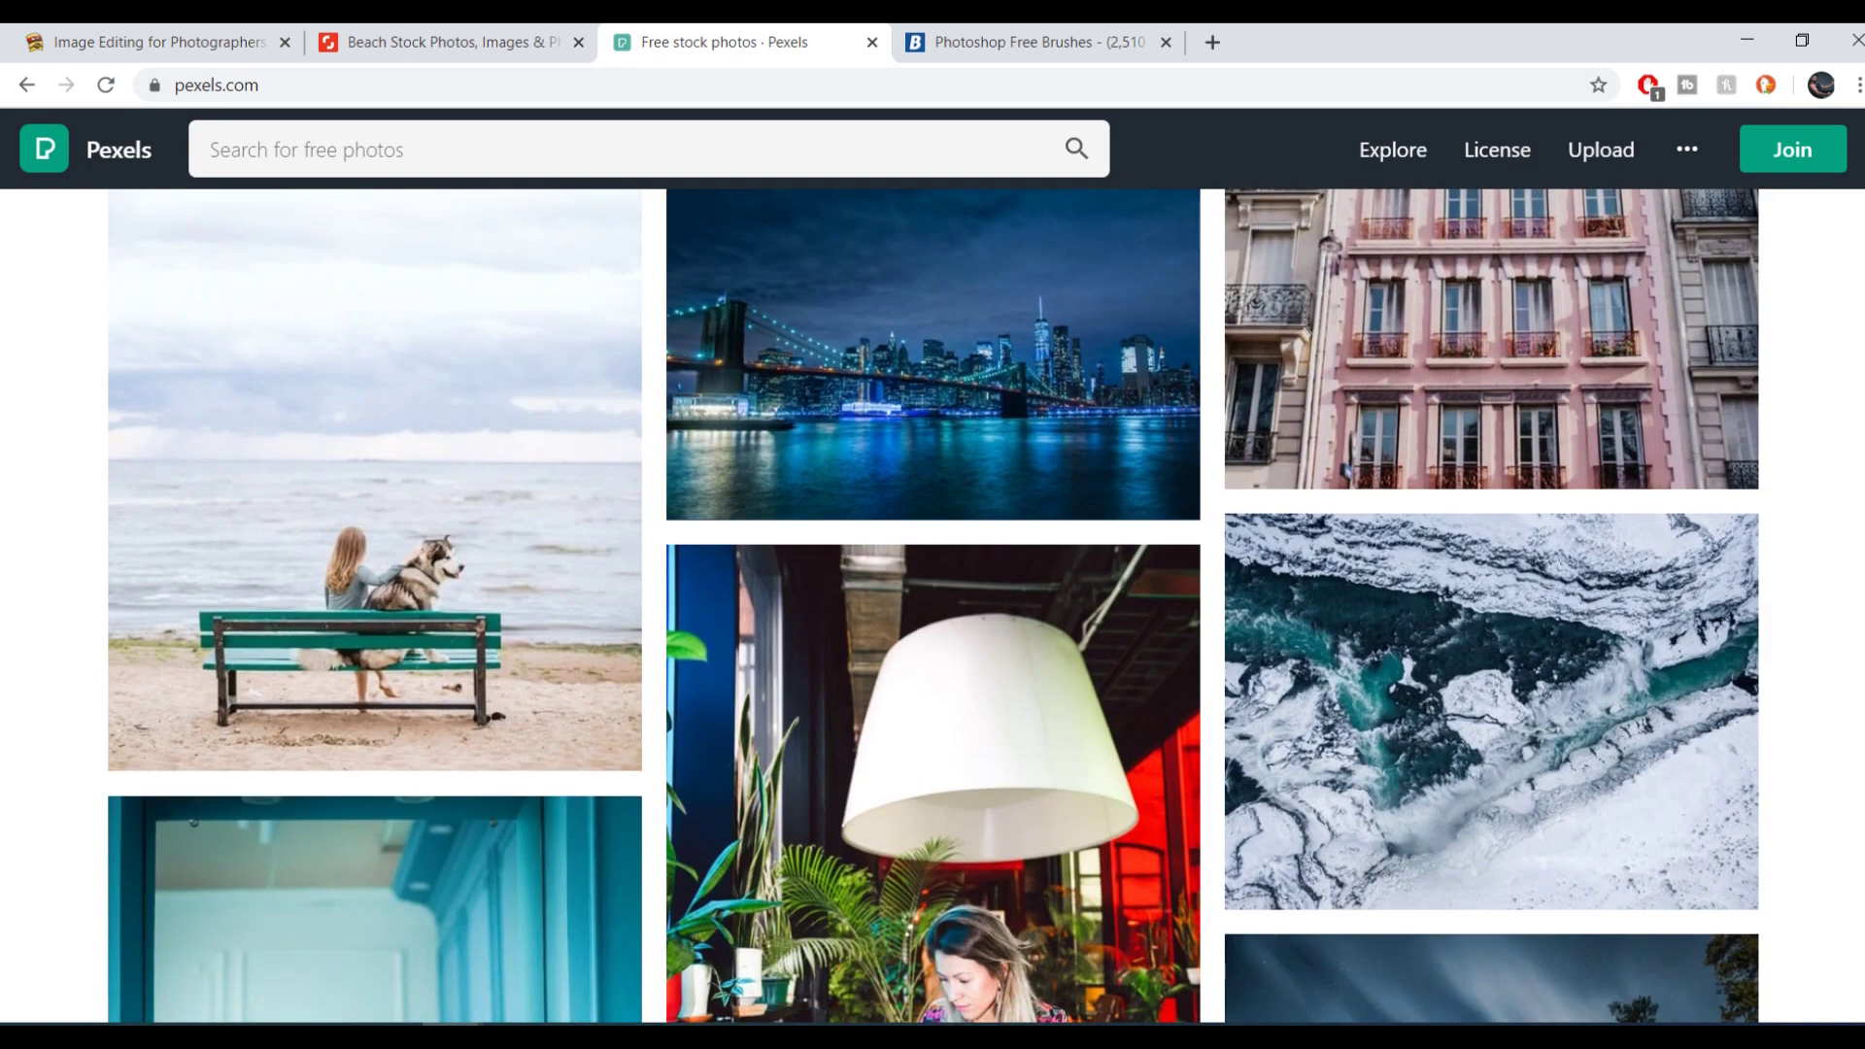
scroll(933, 602, down, 5)
scroll(933, 602, up, 17)
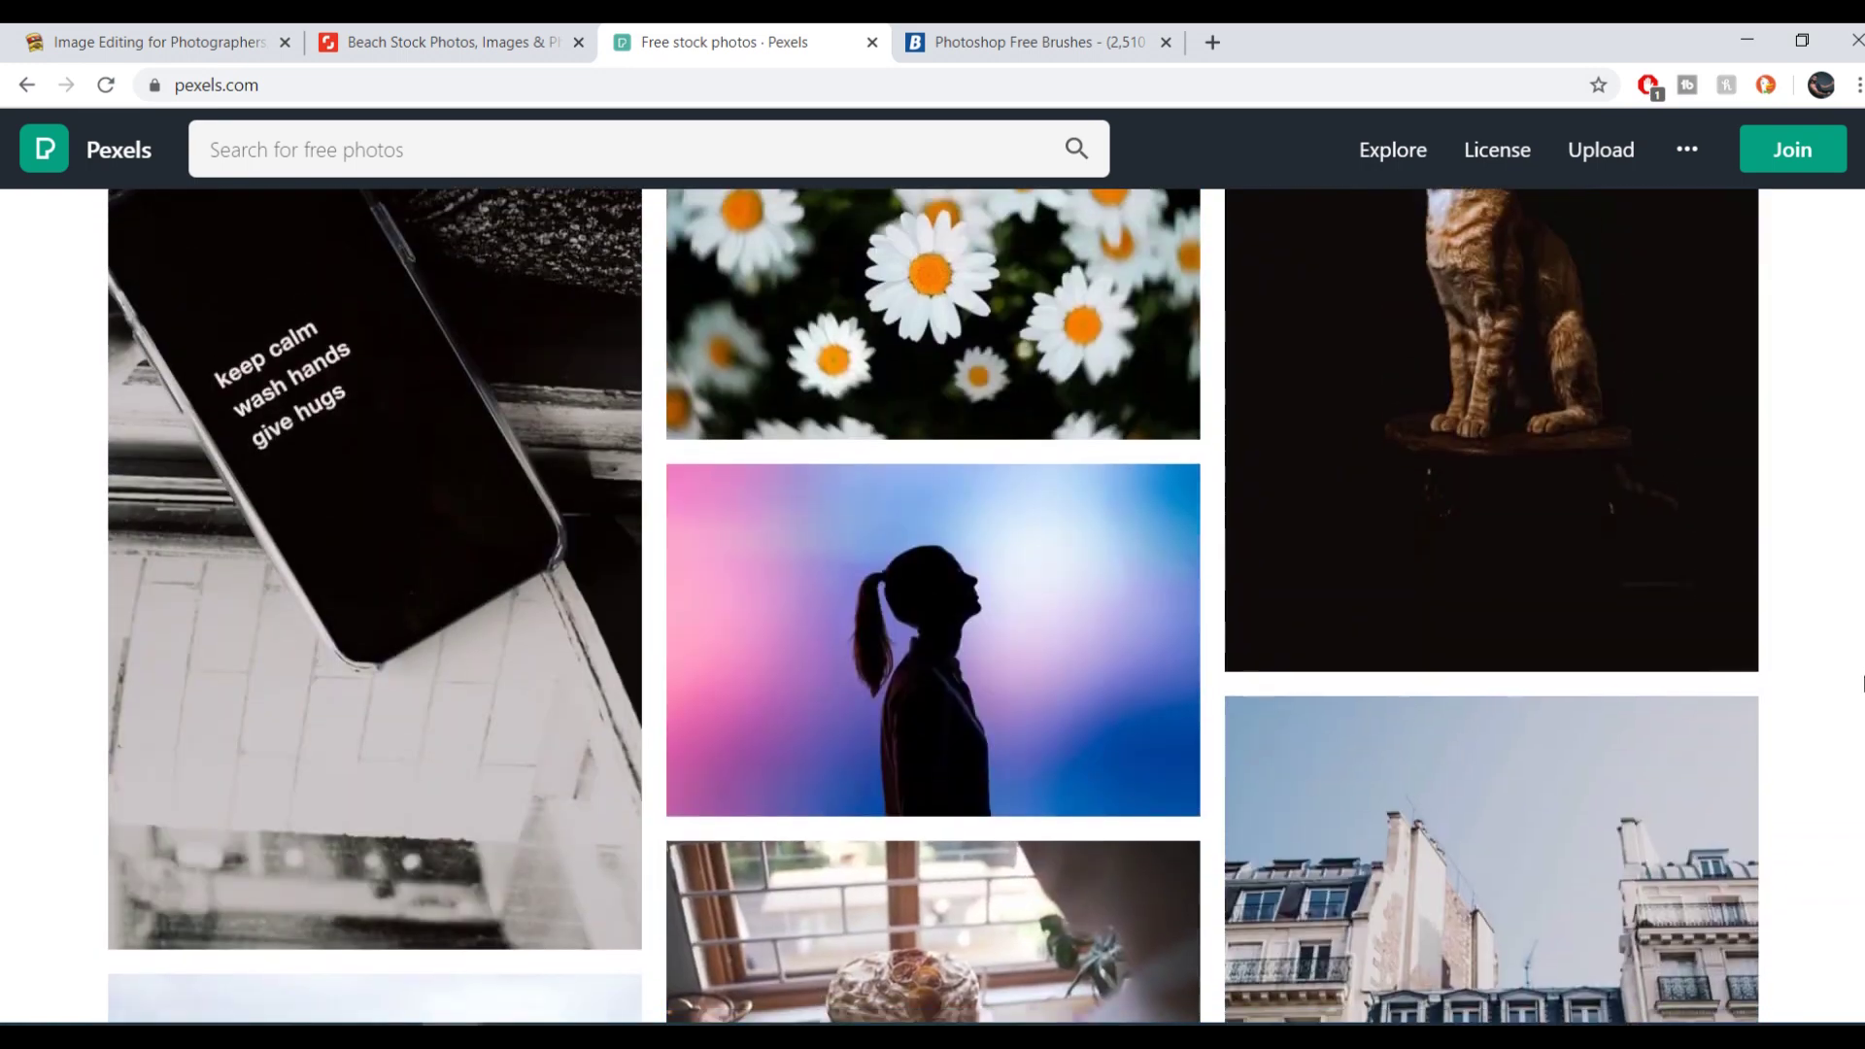
scroll(1862, 678, down, 5)
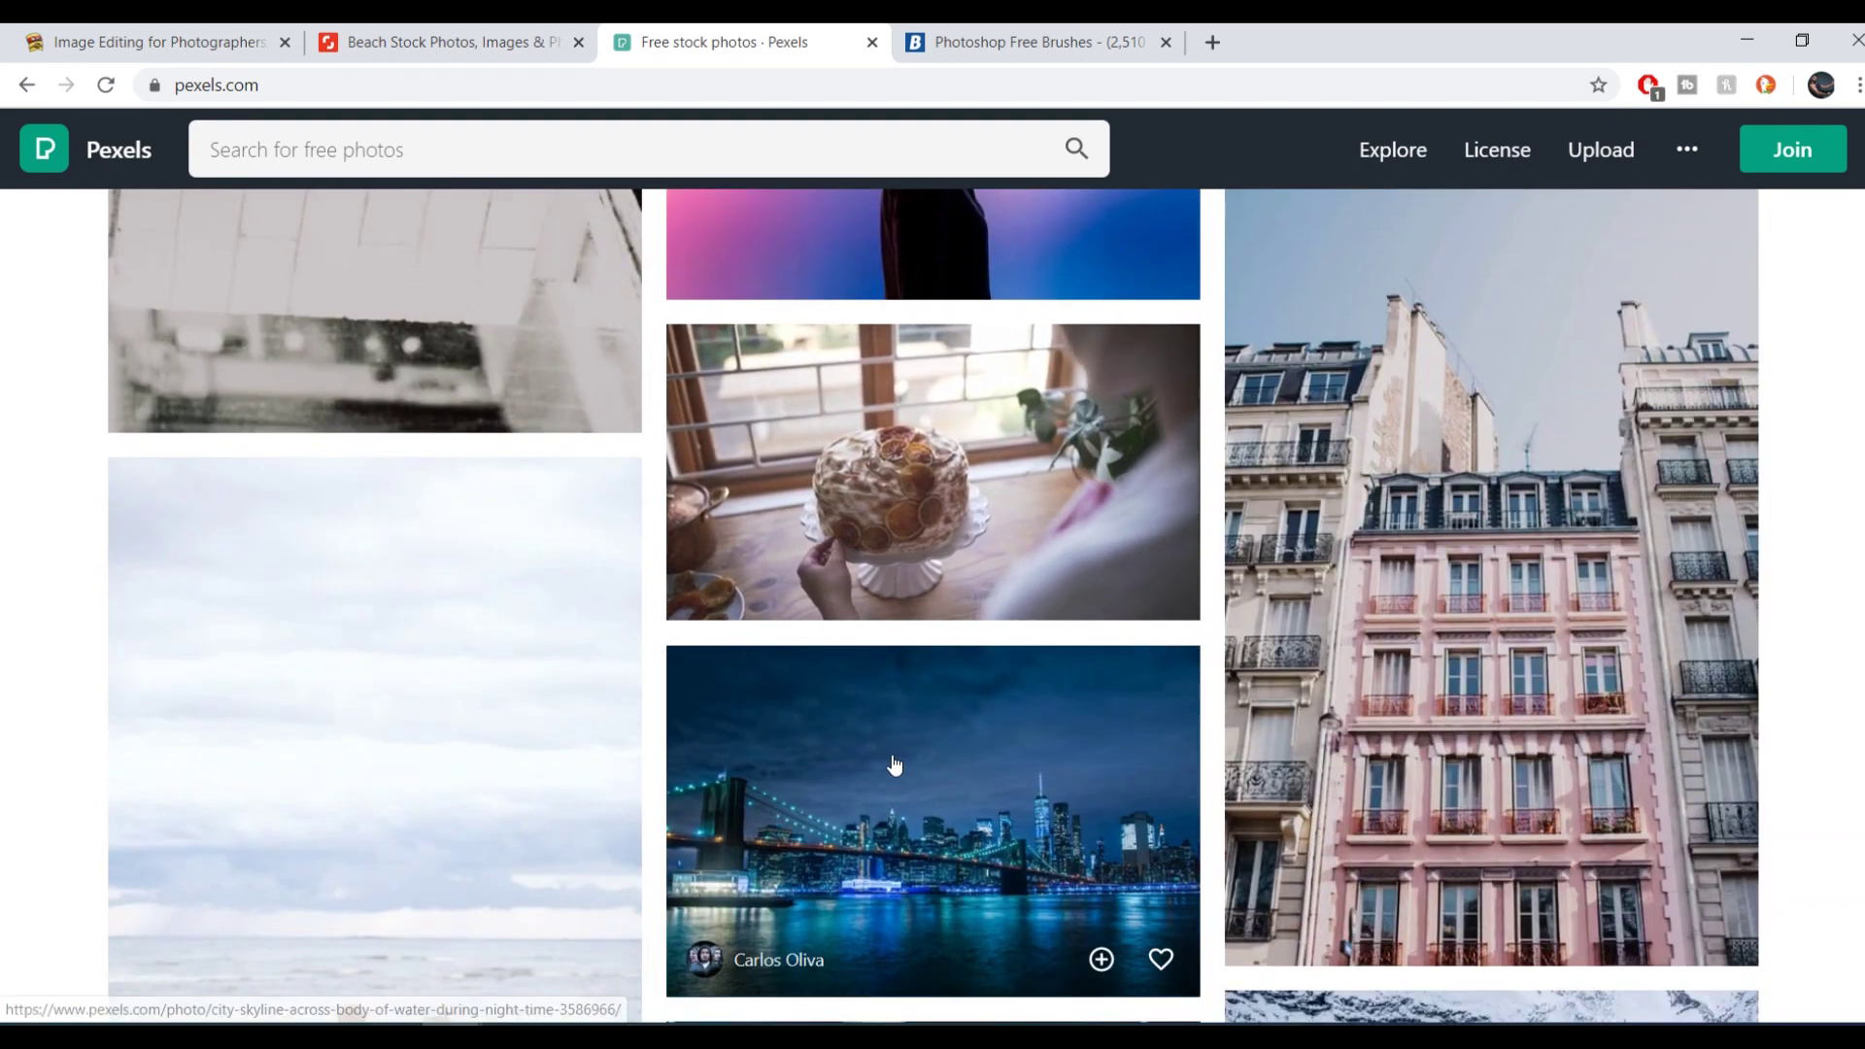
scroll(890, 767, down, 10)
scroll(373, 777, up, 10)
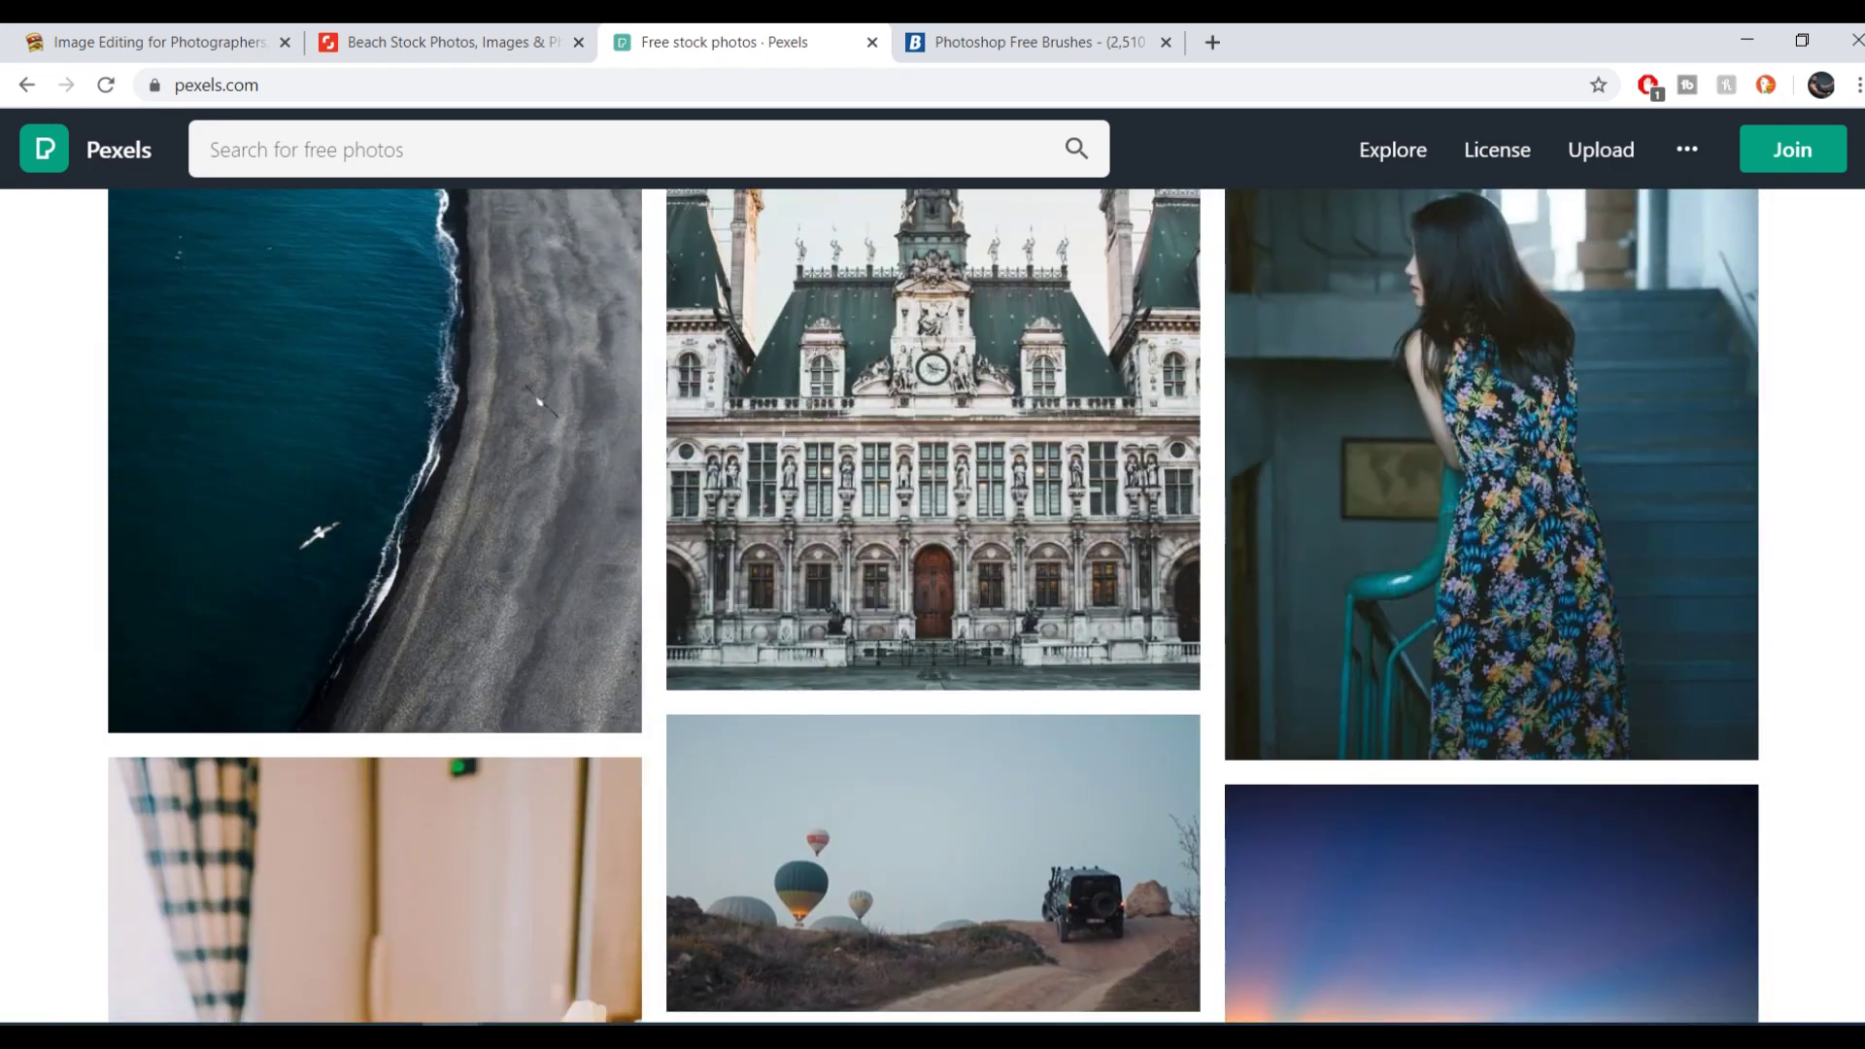
click(525, 162)
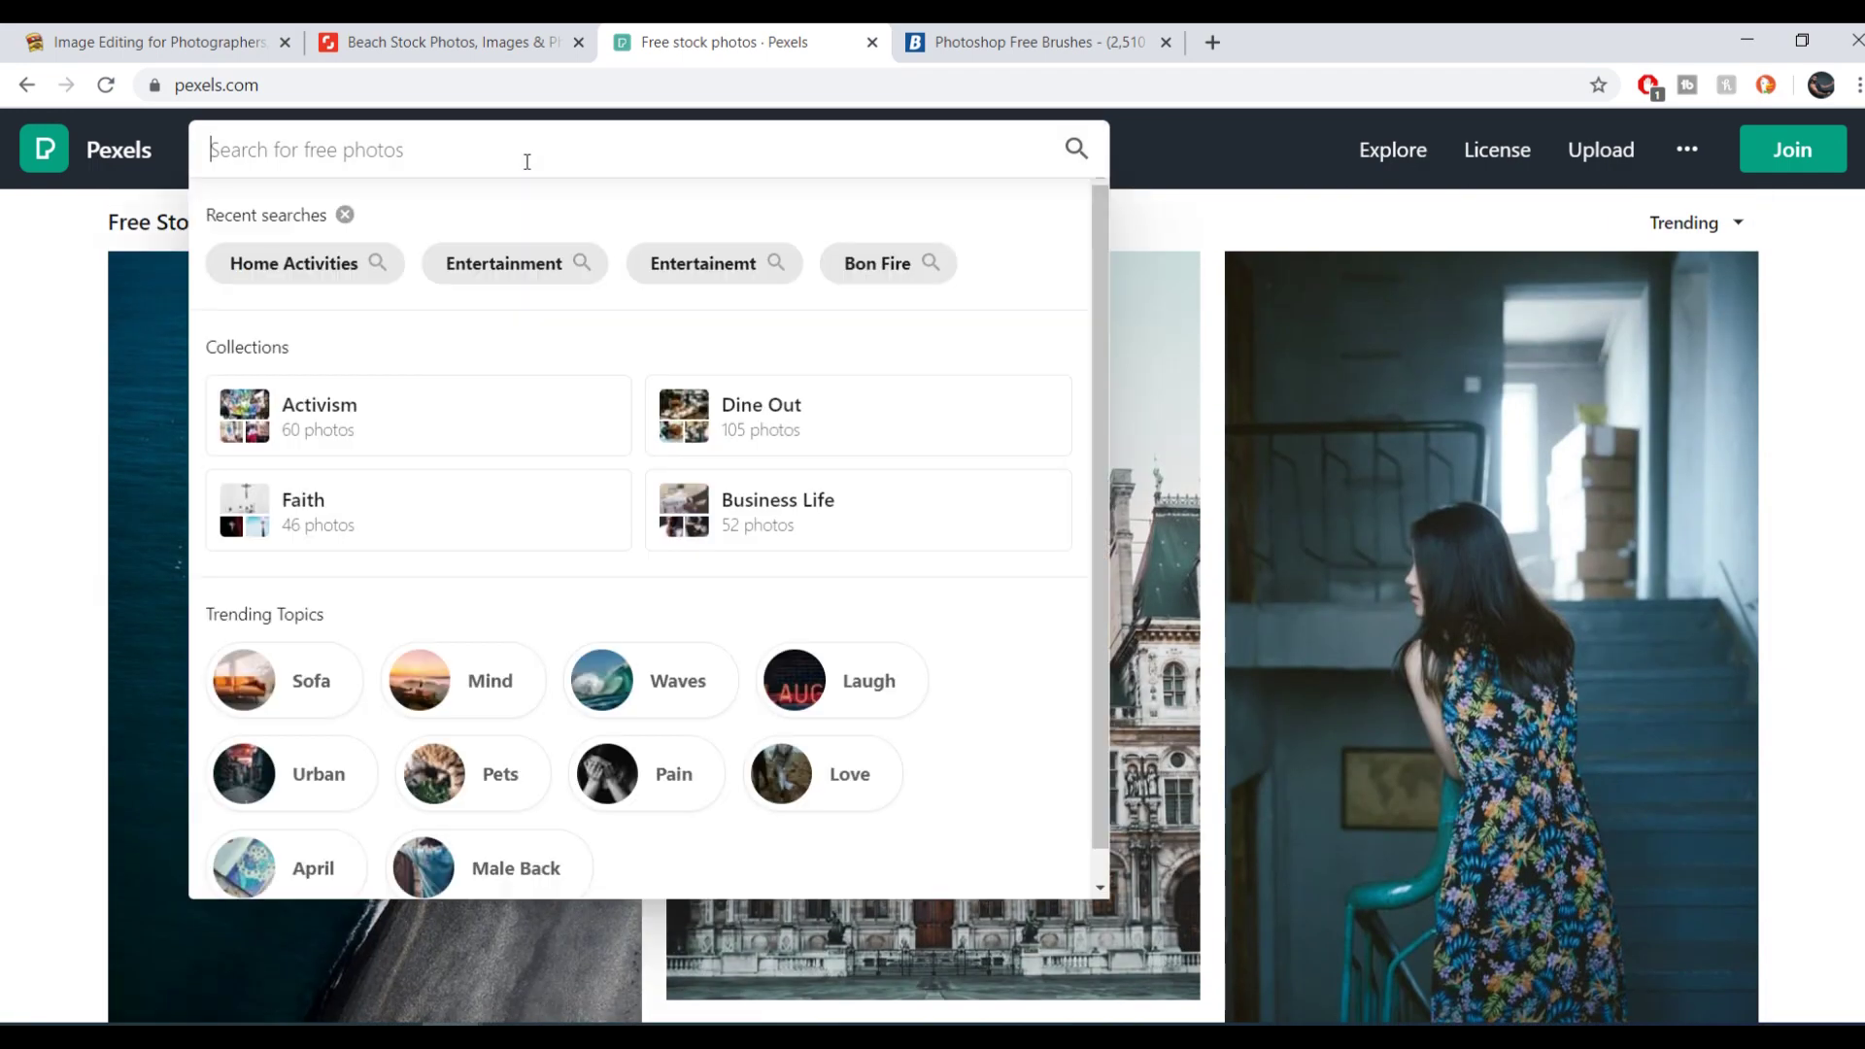
Step: Search Pexels for 'beach', browse the results, then go back to the Shutterstock beach results
text(beach)
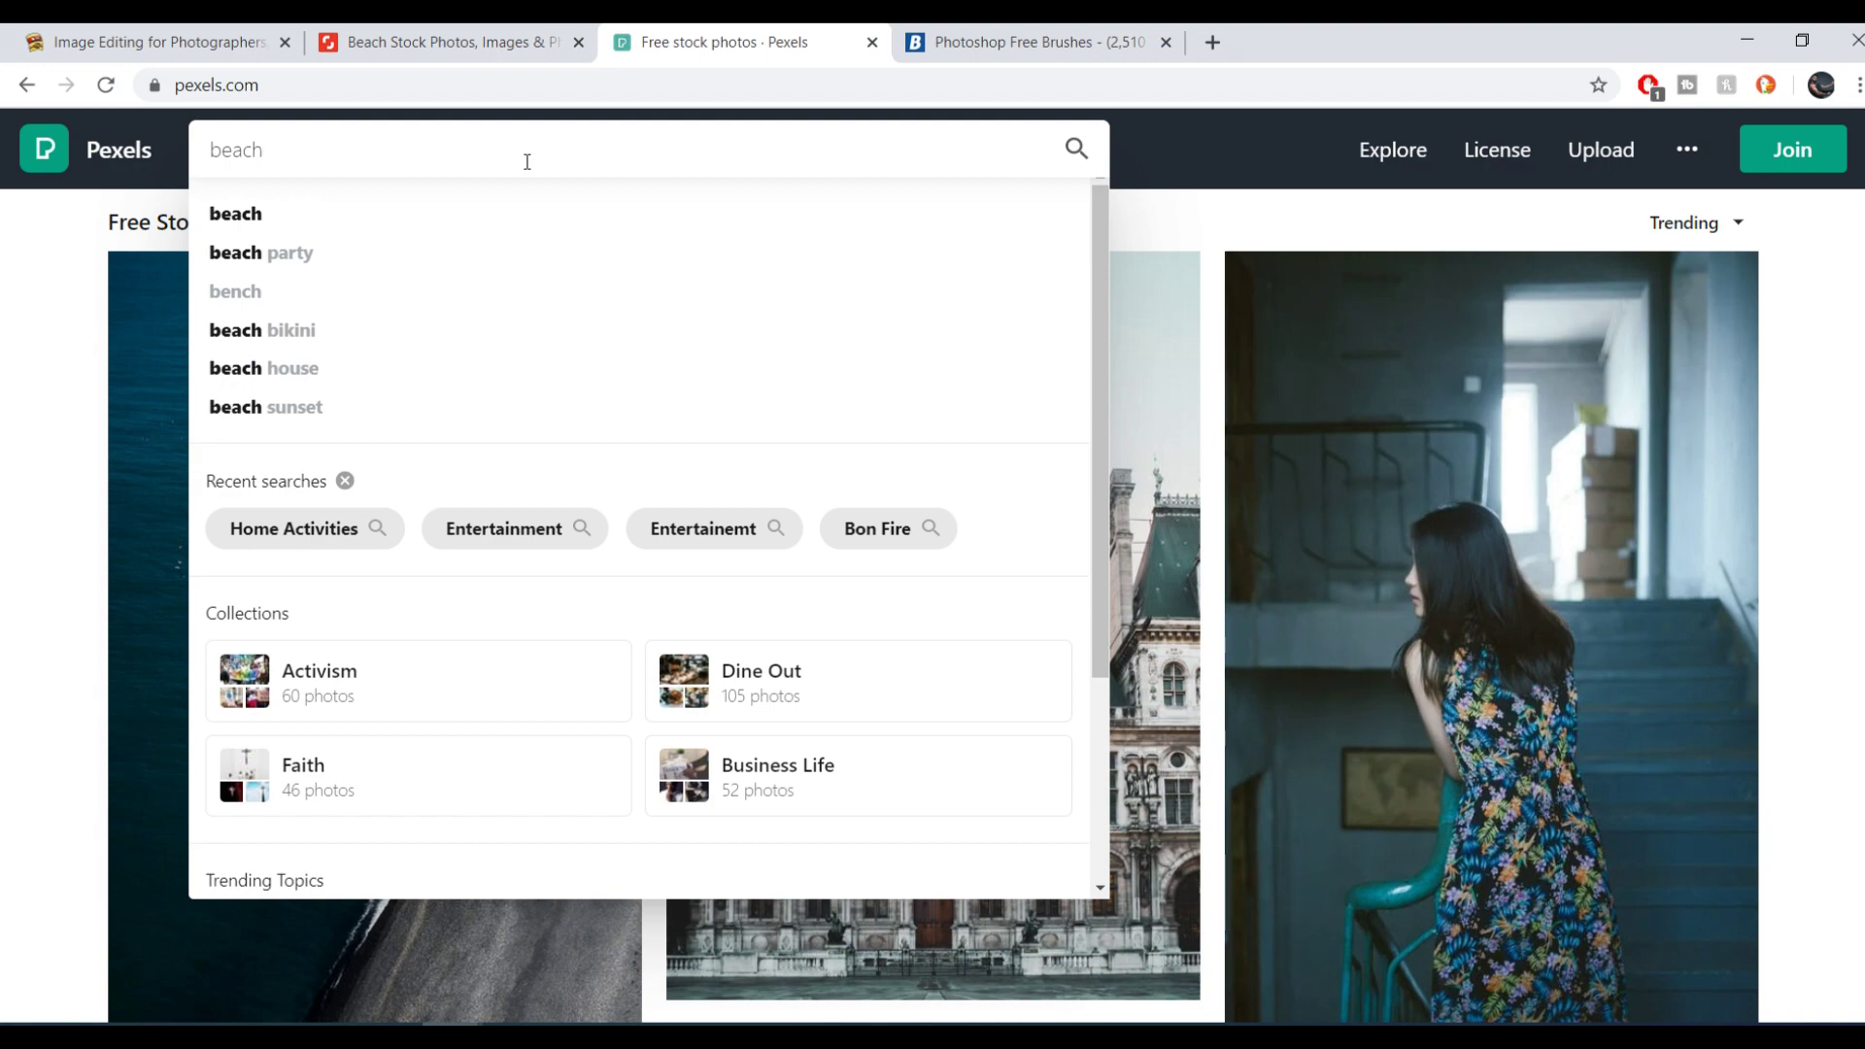
key(Return)
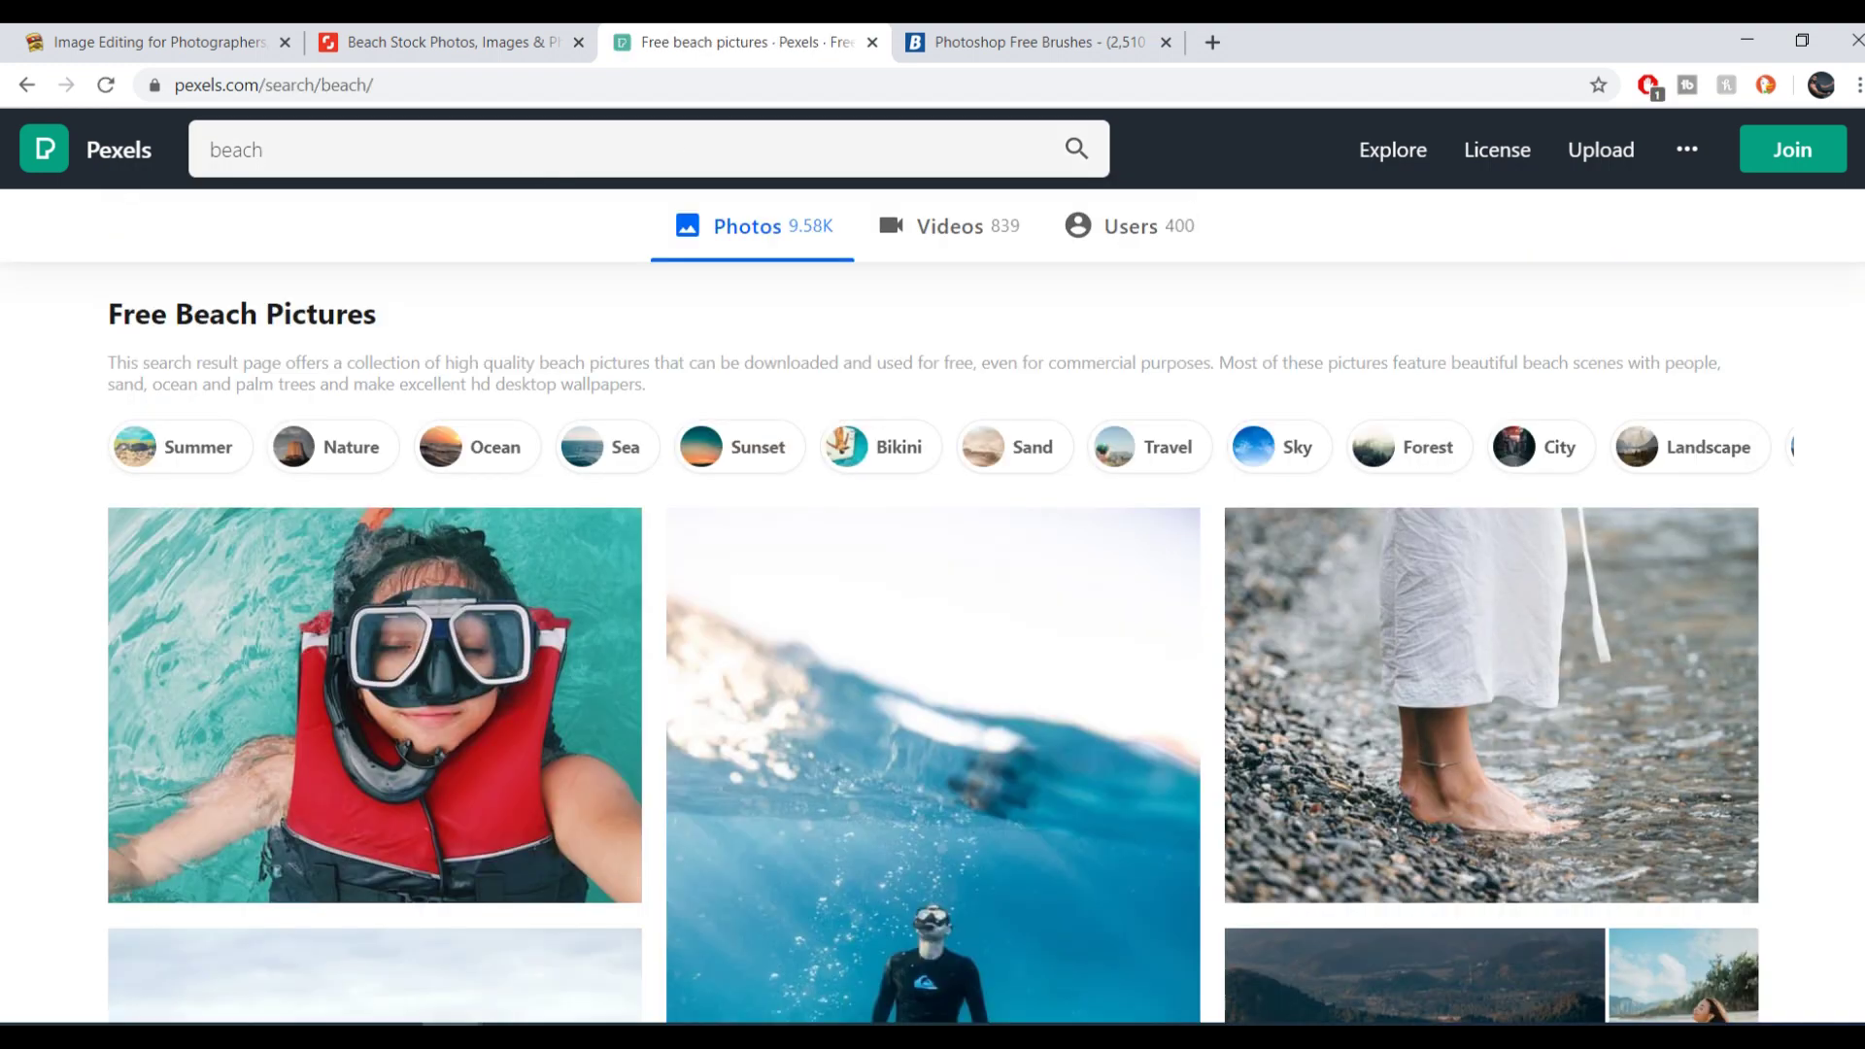
scroll(933, 602, down, 12)
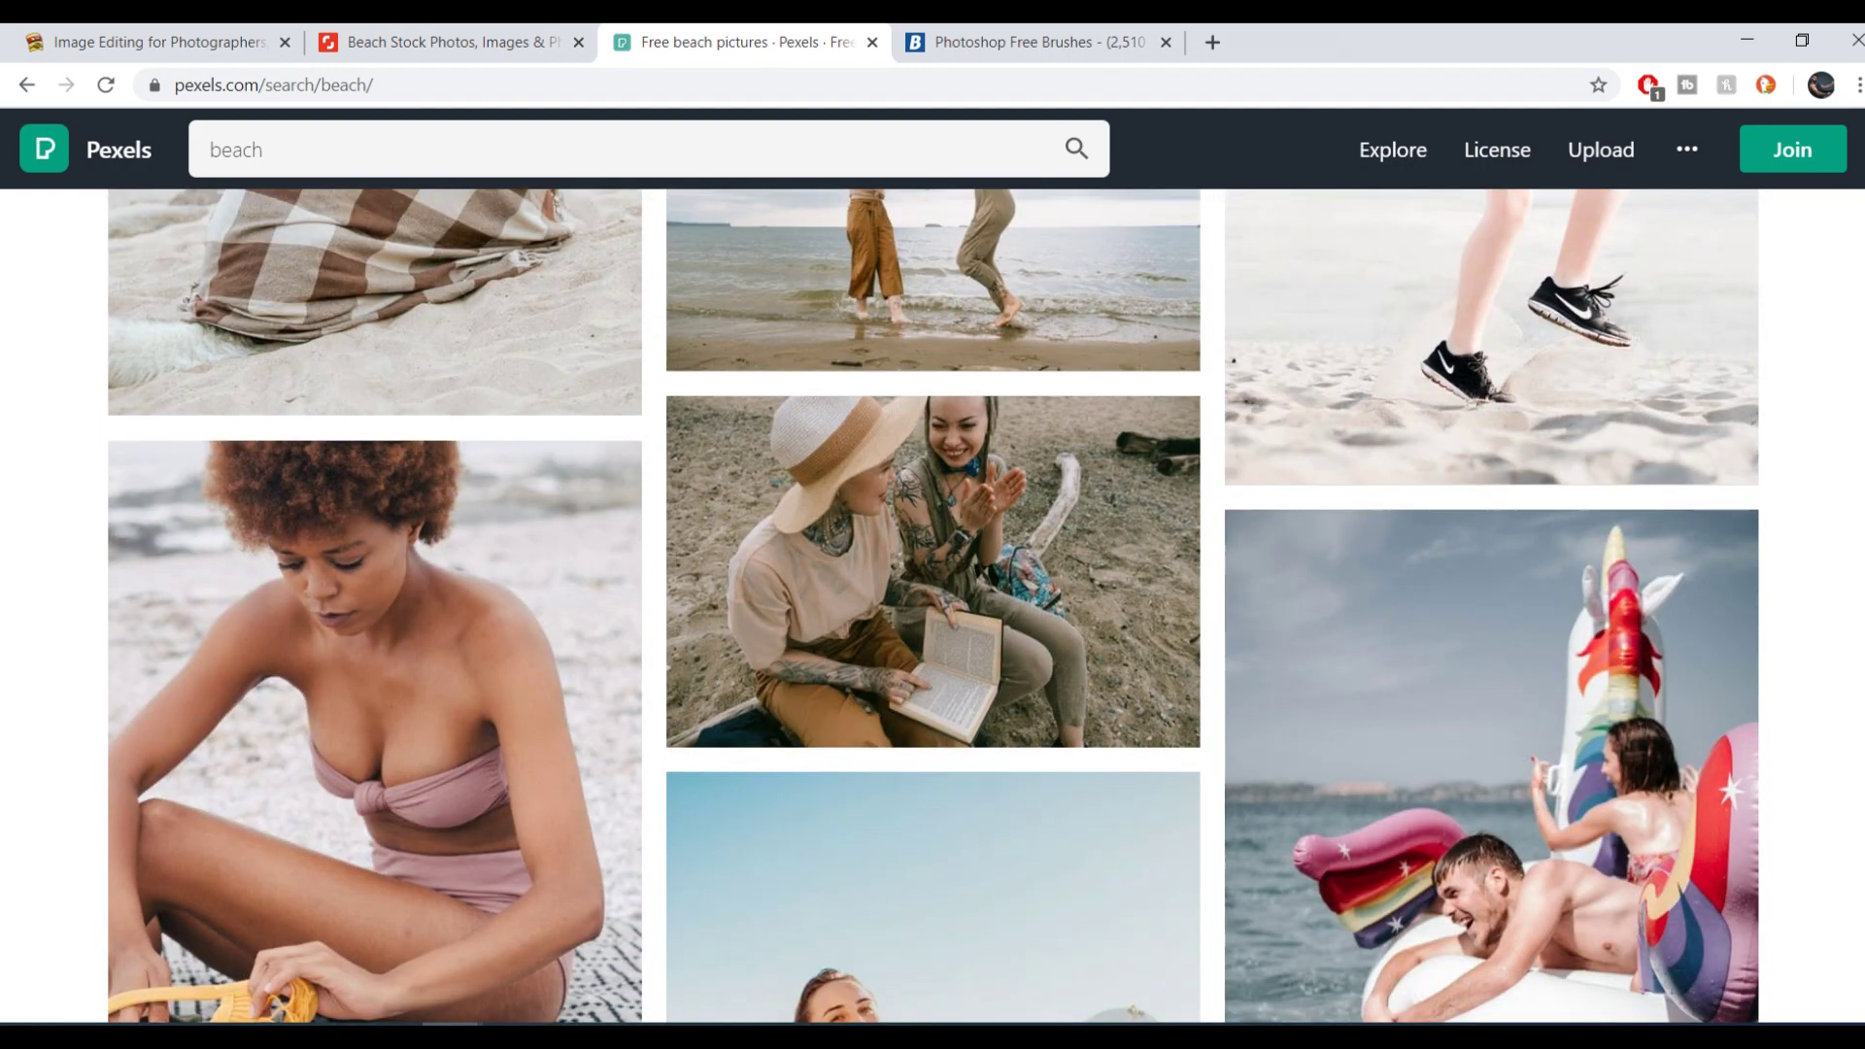
scroll(932, 602, down, 14)
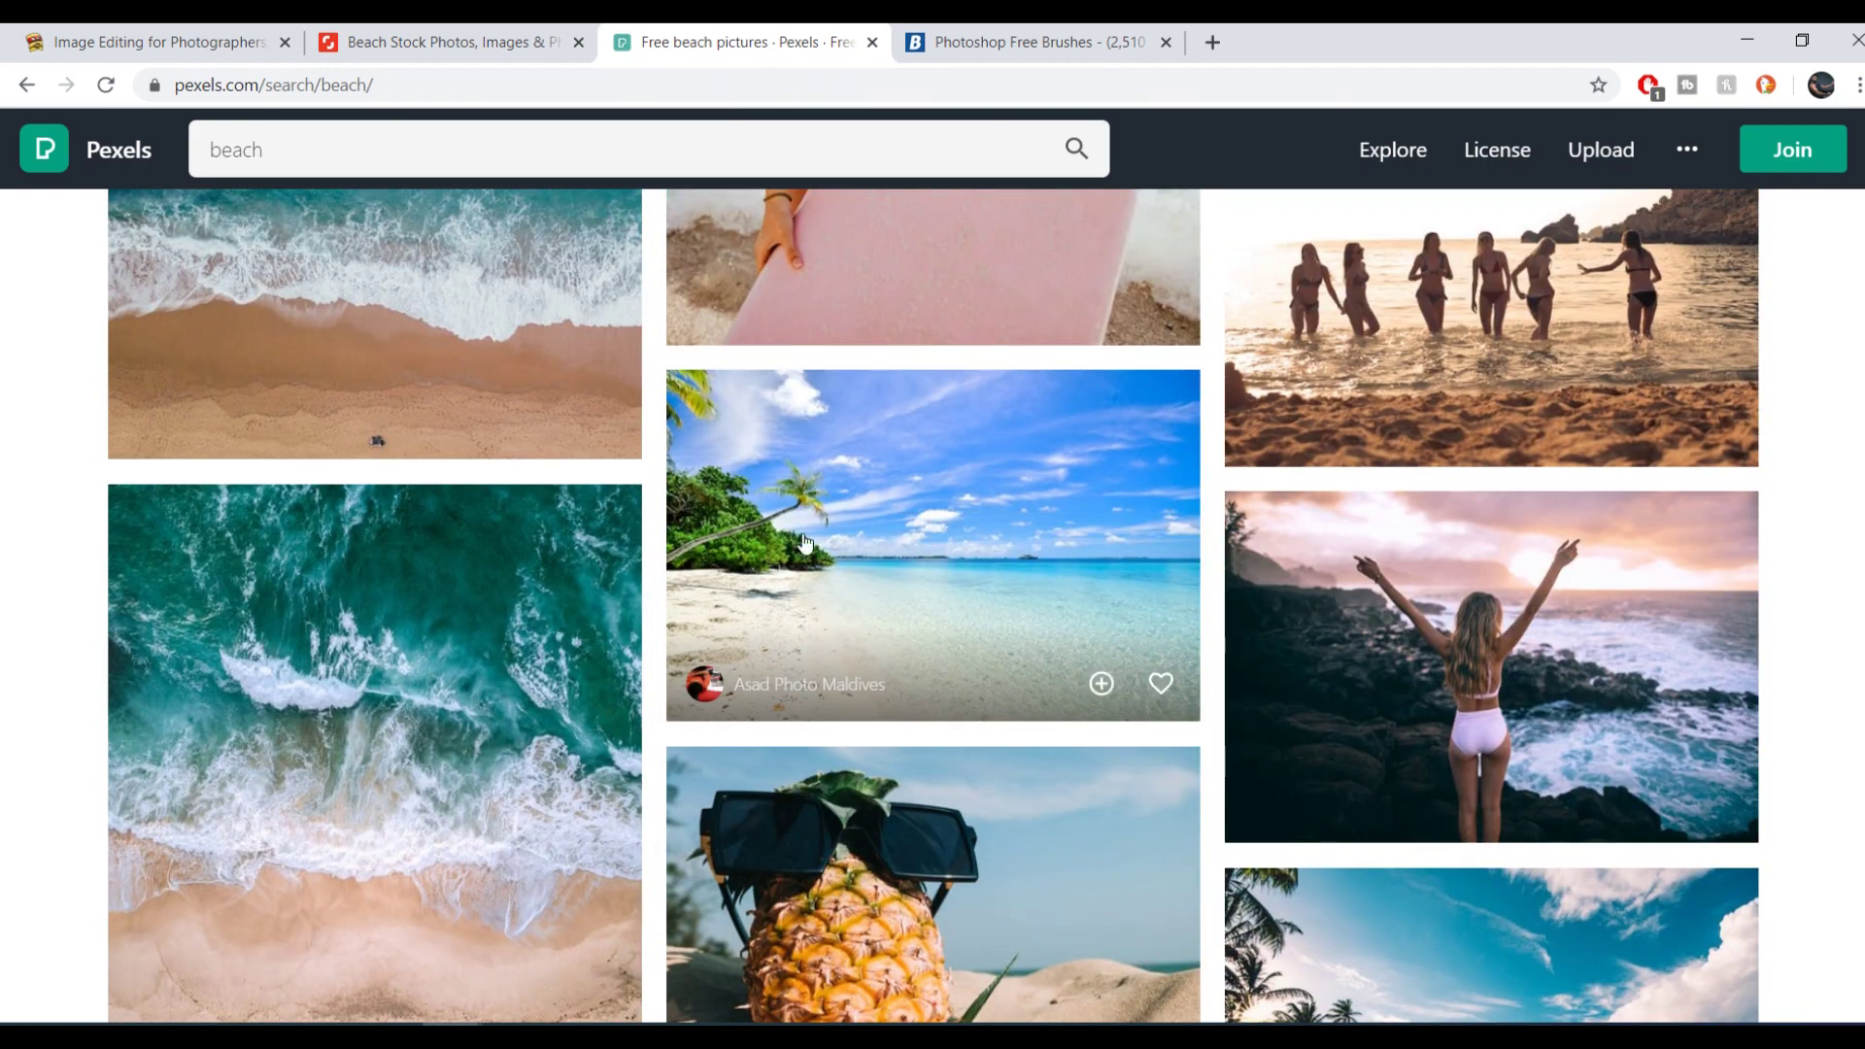
scroll(933, 603, down, 2)
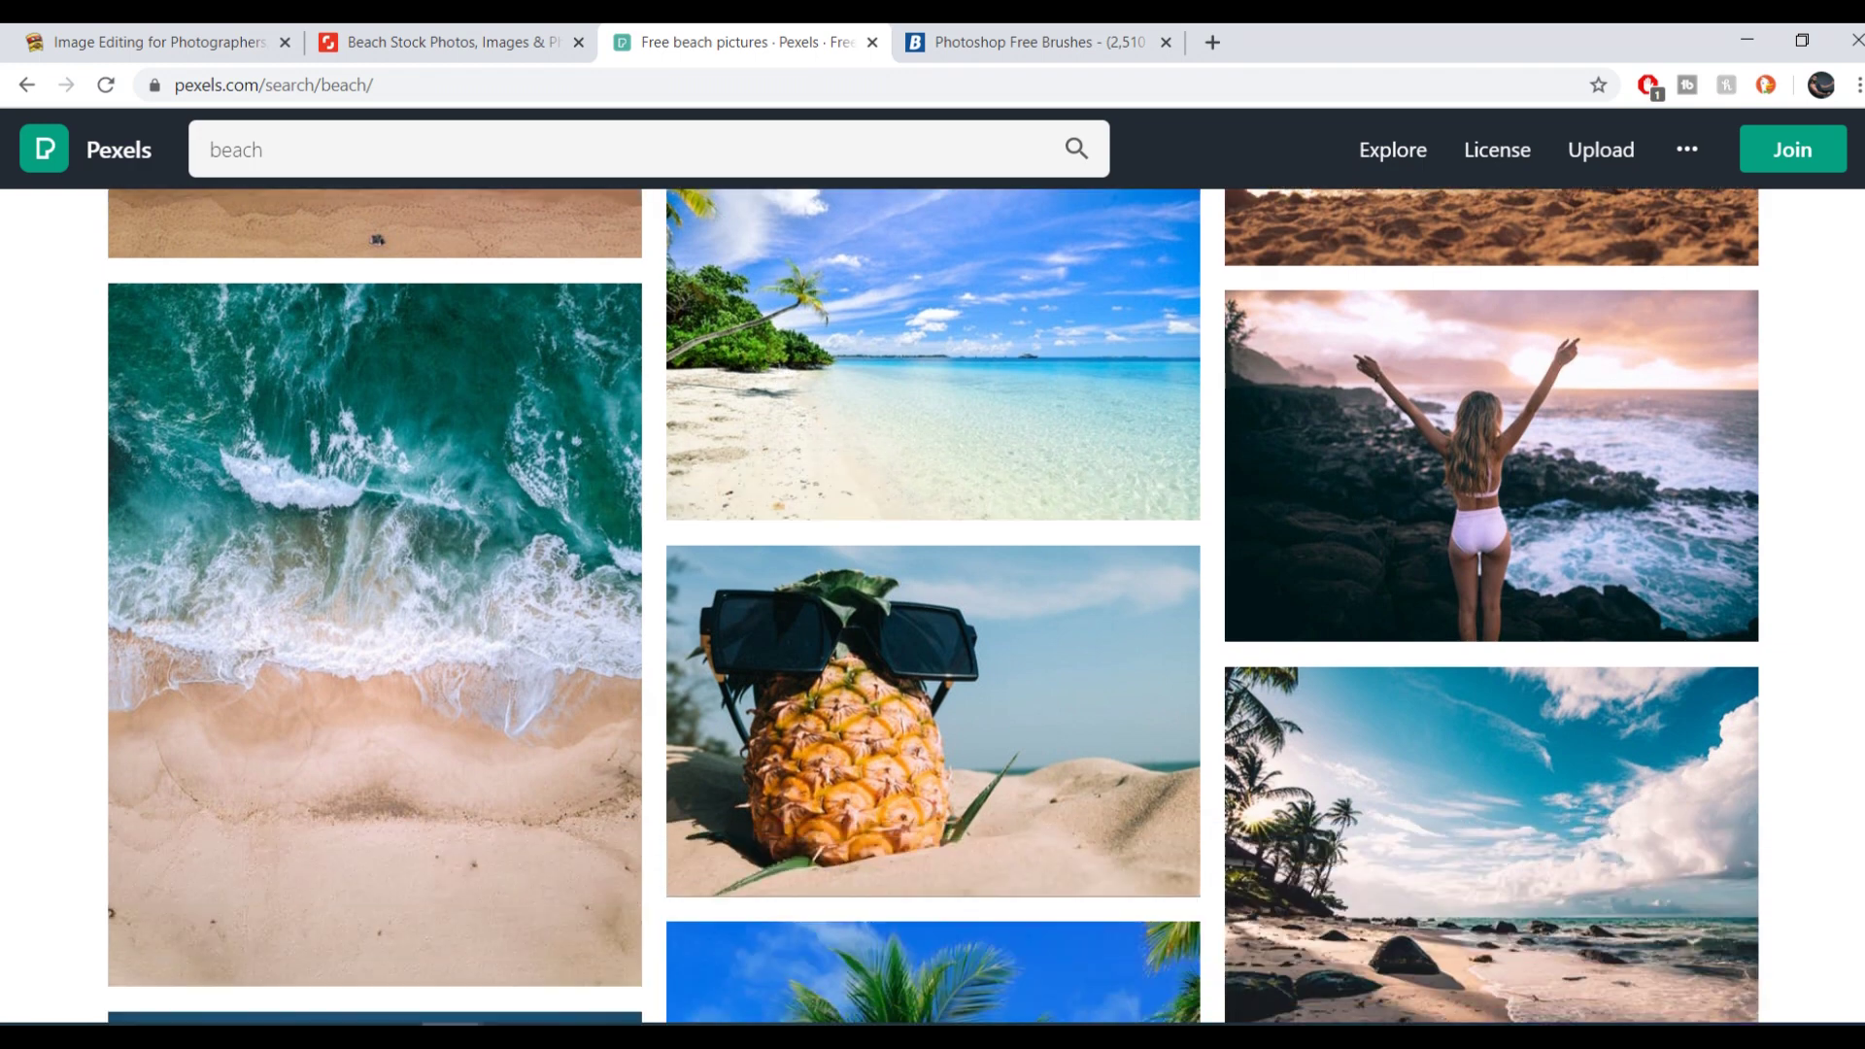
scroll(285, 604, up, 5)
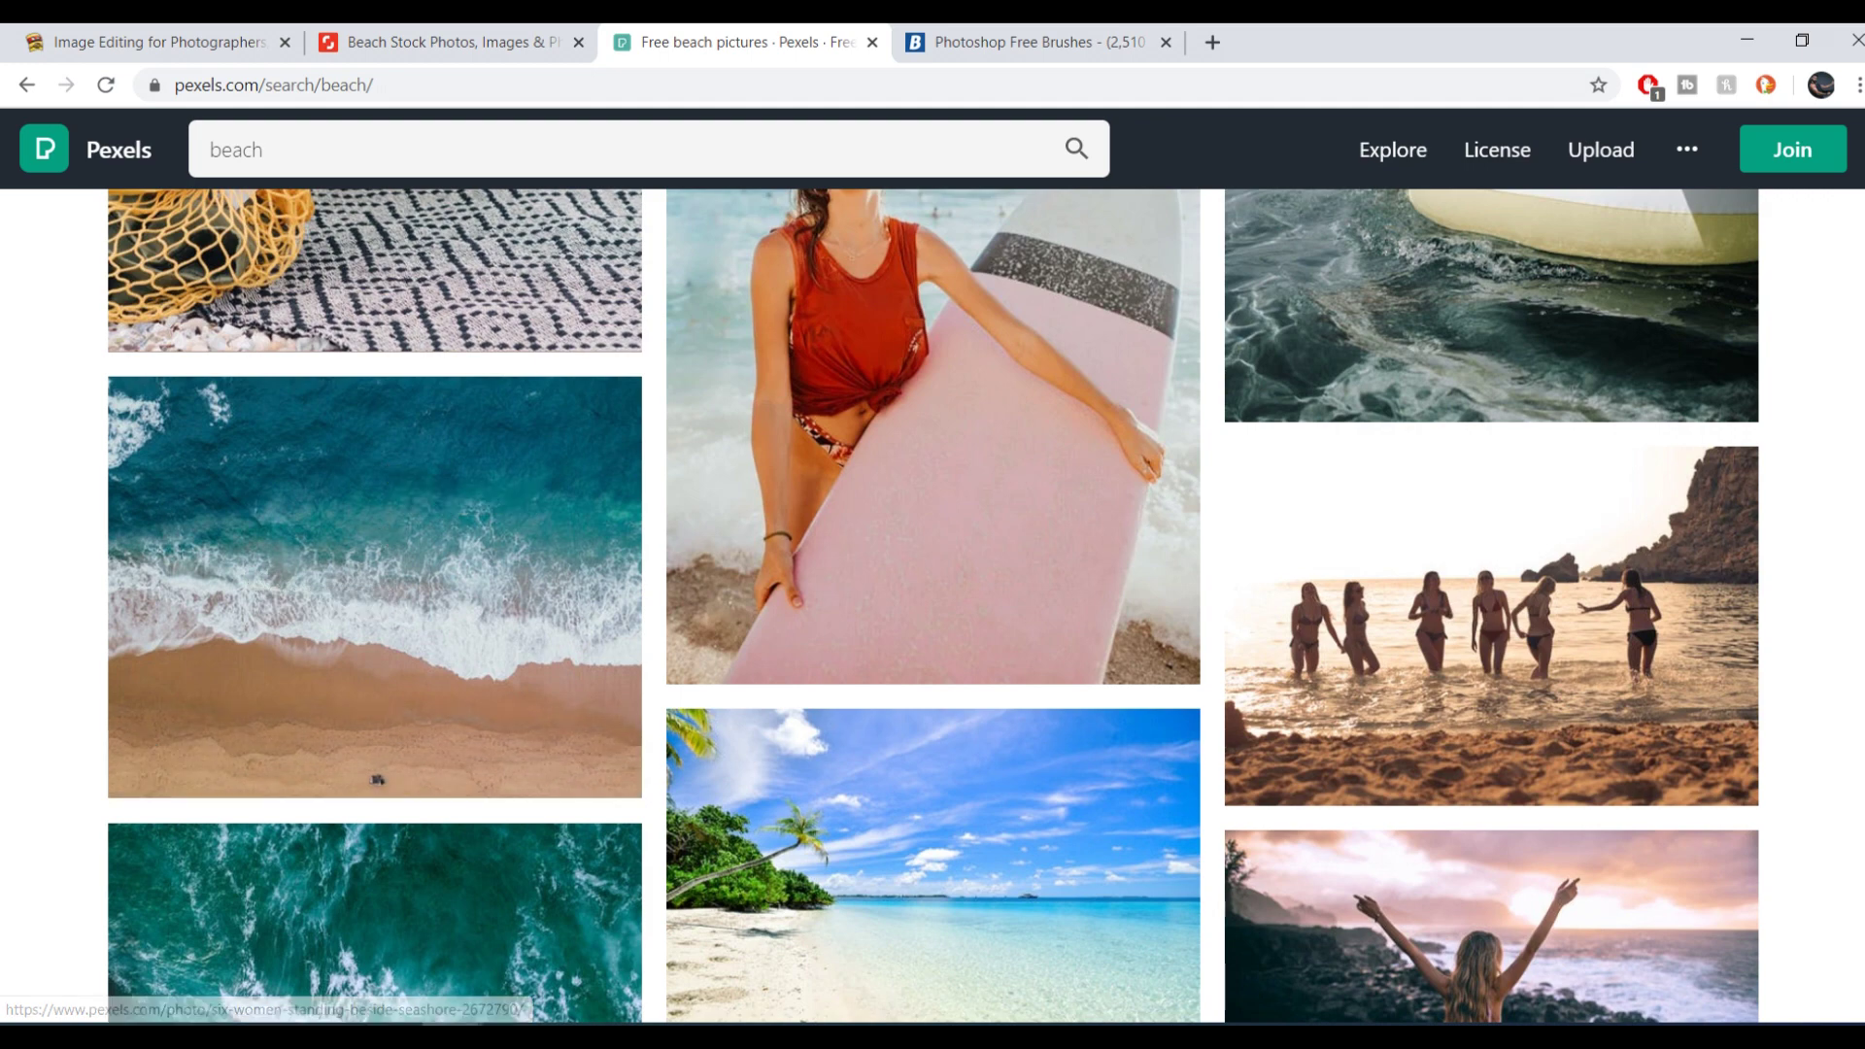
scroll(952, 606, up, 4)
scroll(932, 602, down, 2)
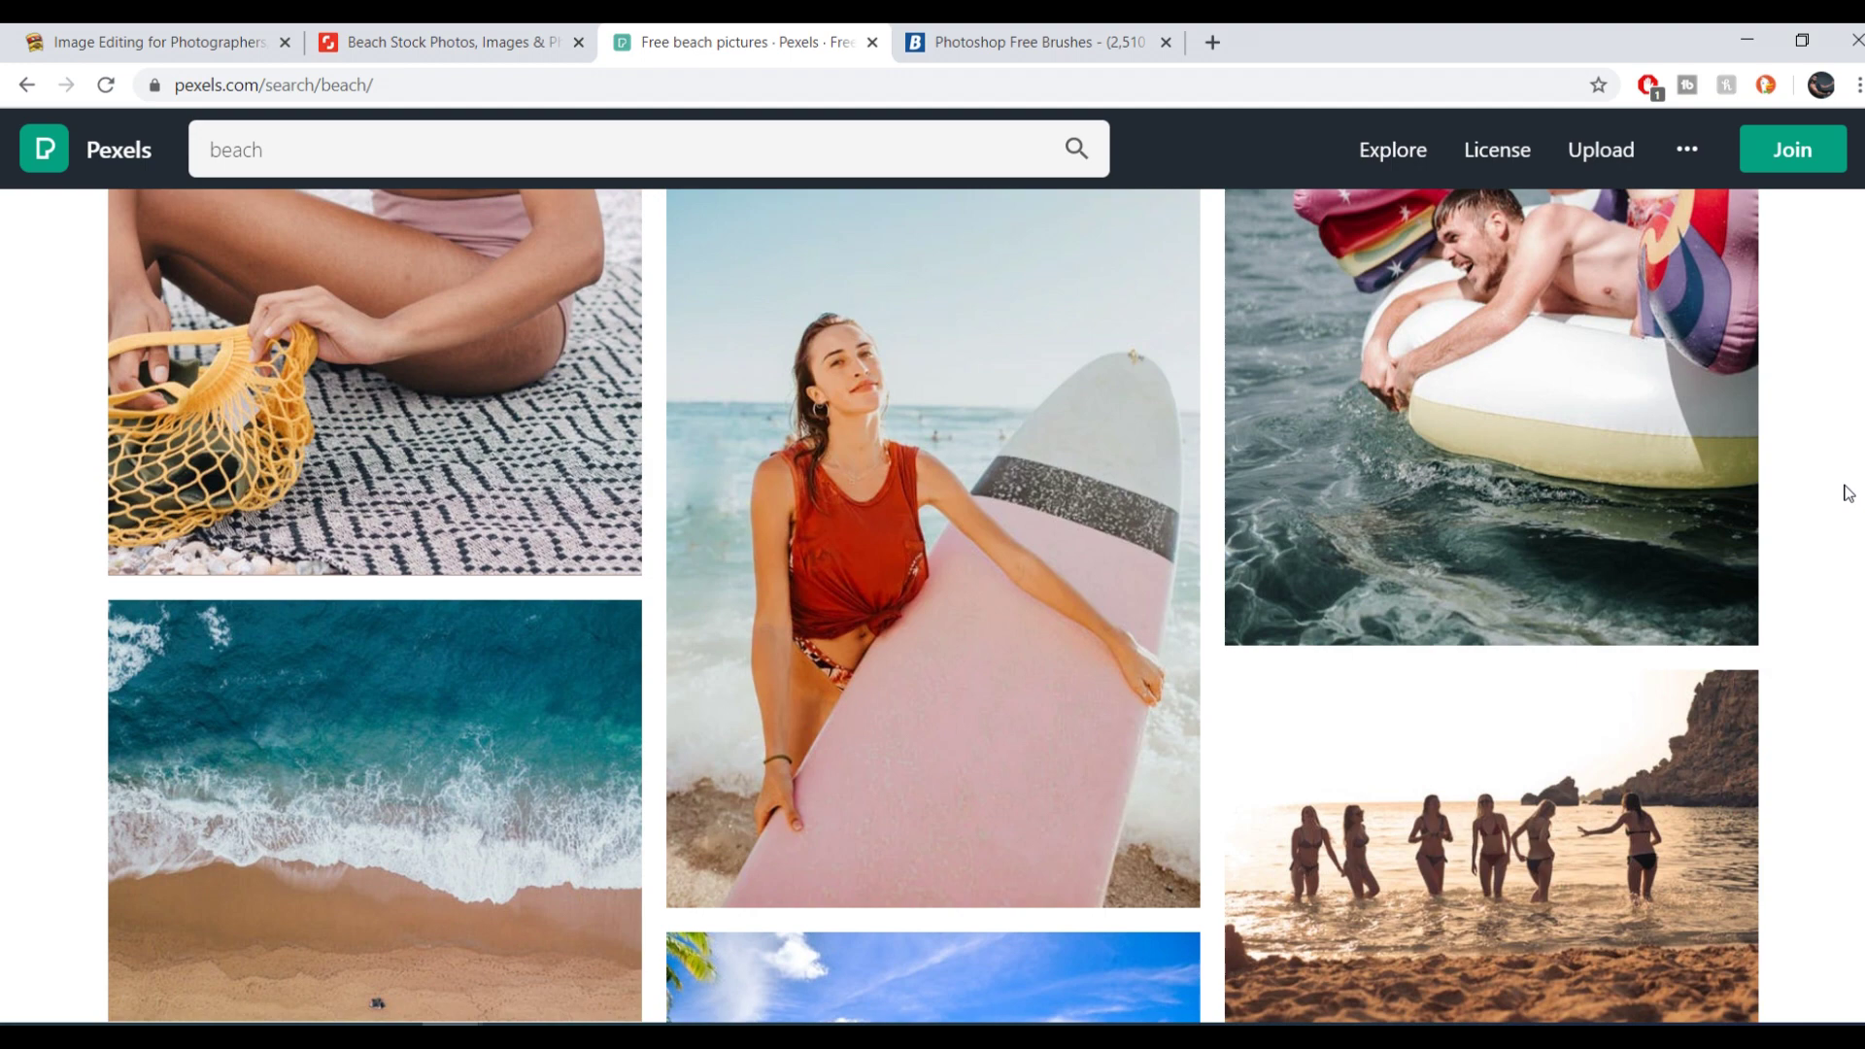
click(476, 31)
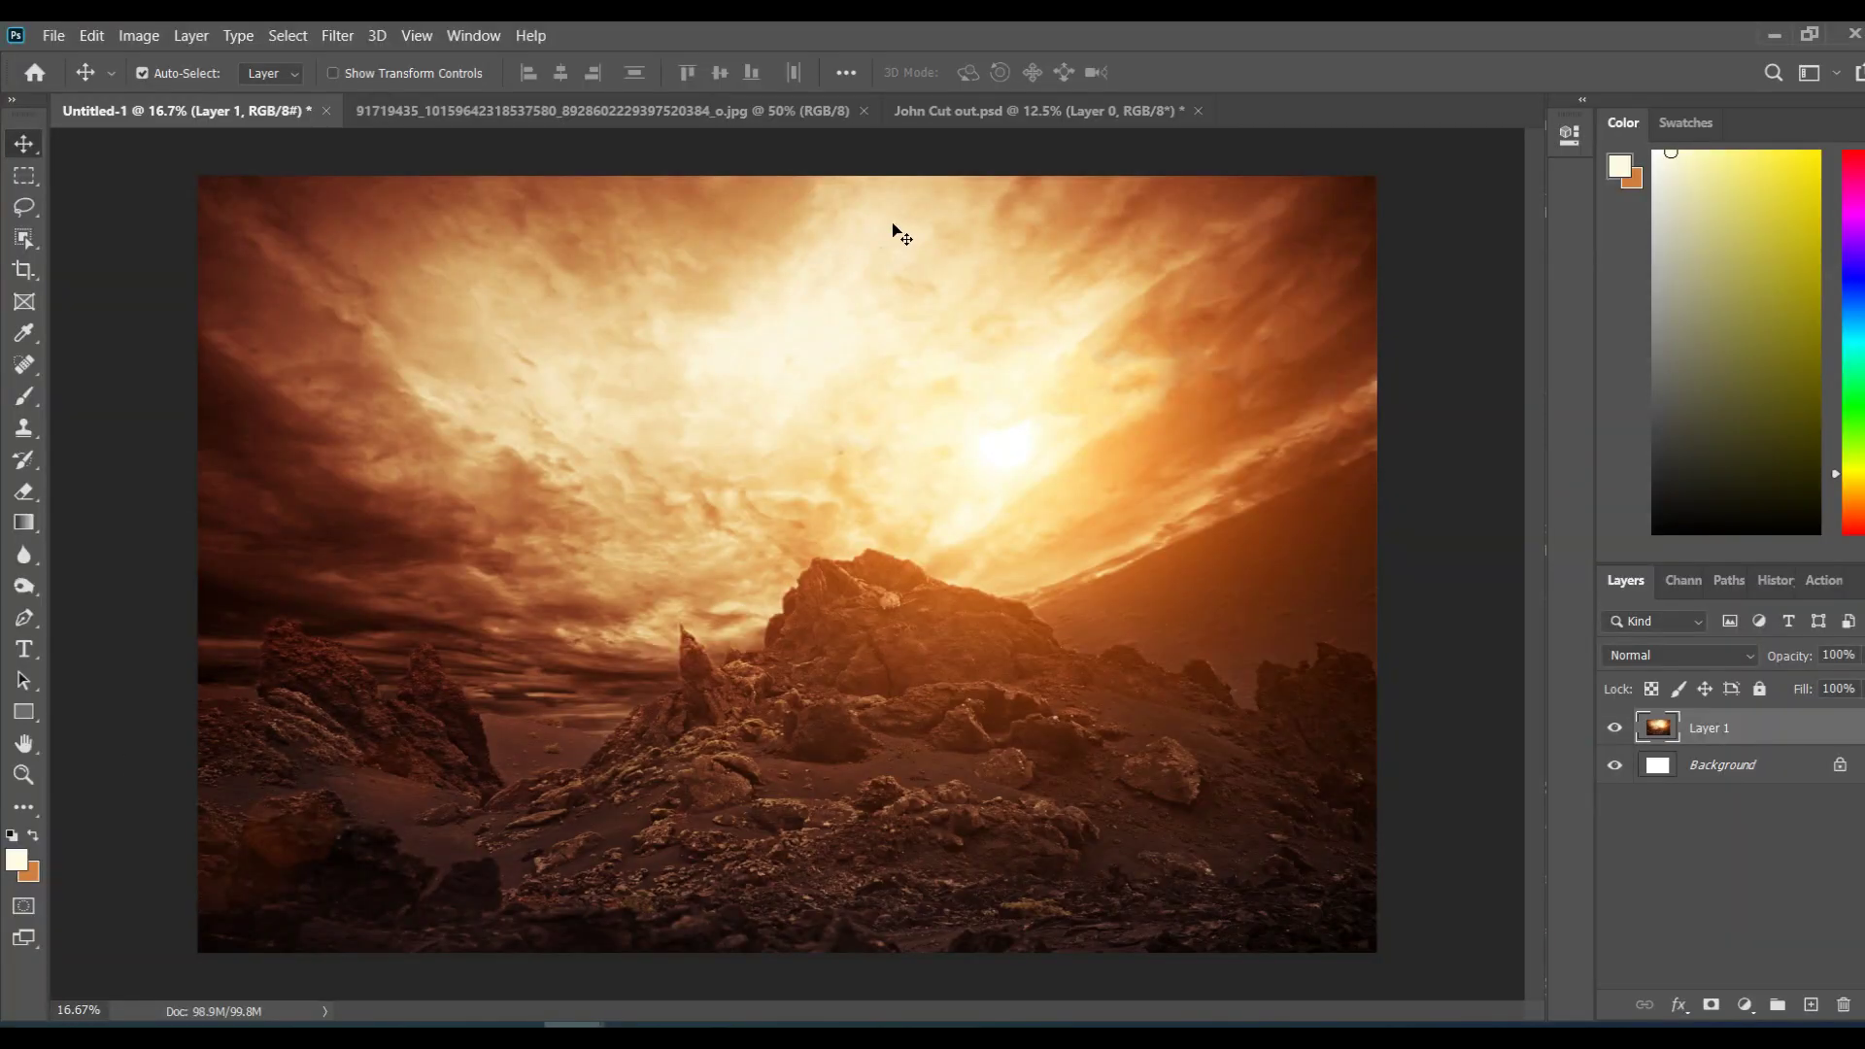
Step: Drag Layer 0 copy from John Cut out.psd into Untitled-1 above the landscape layer
click(1049, 112)
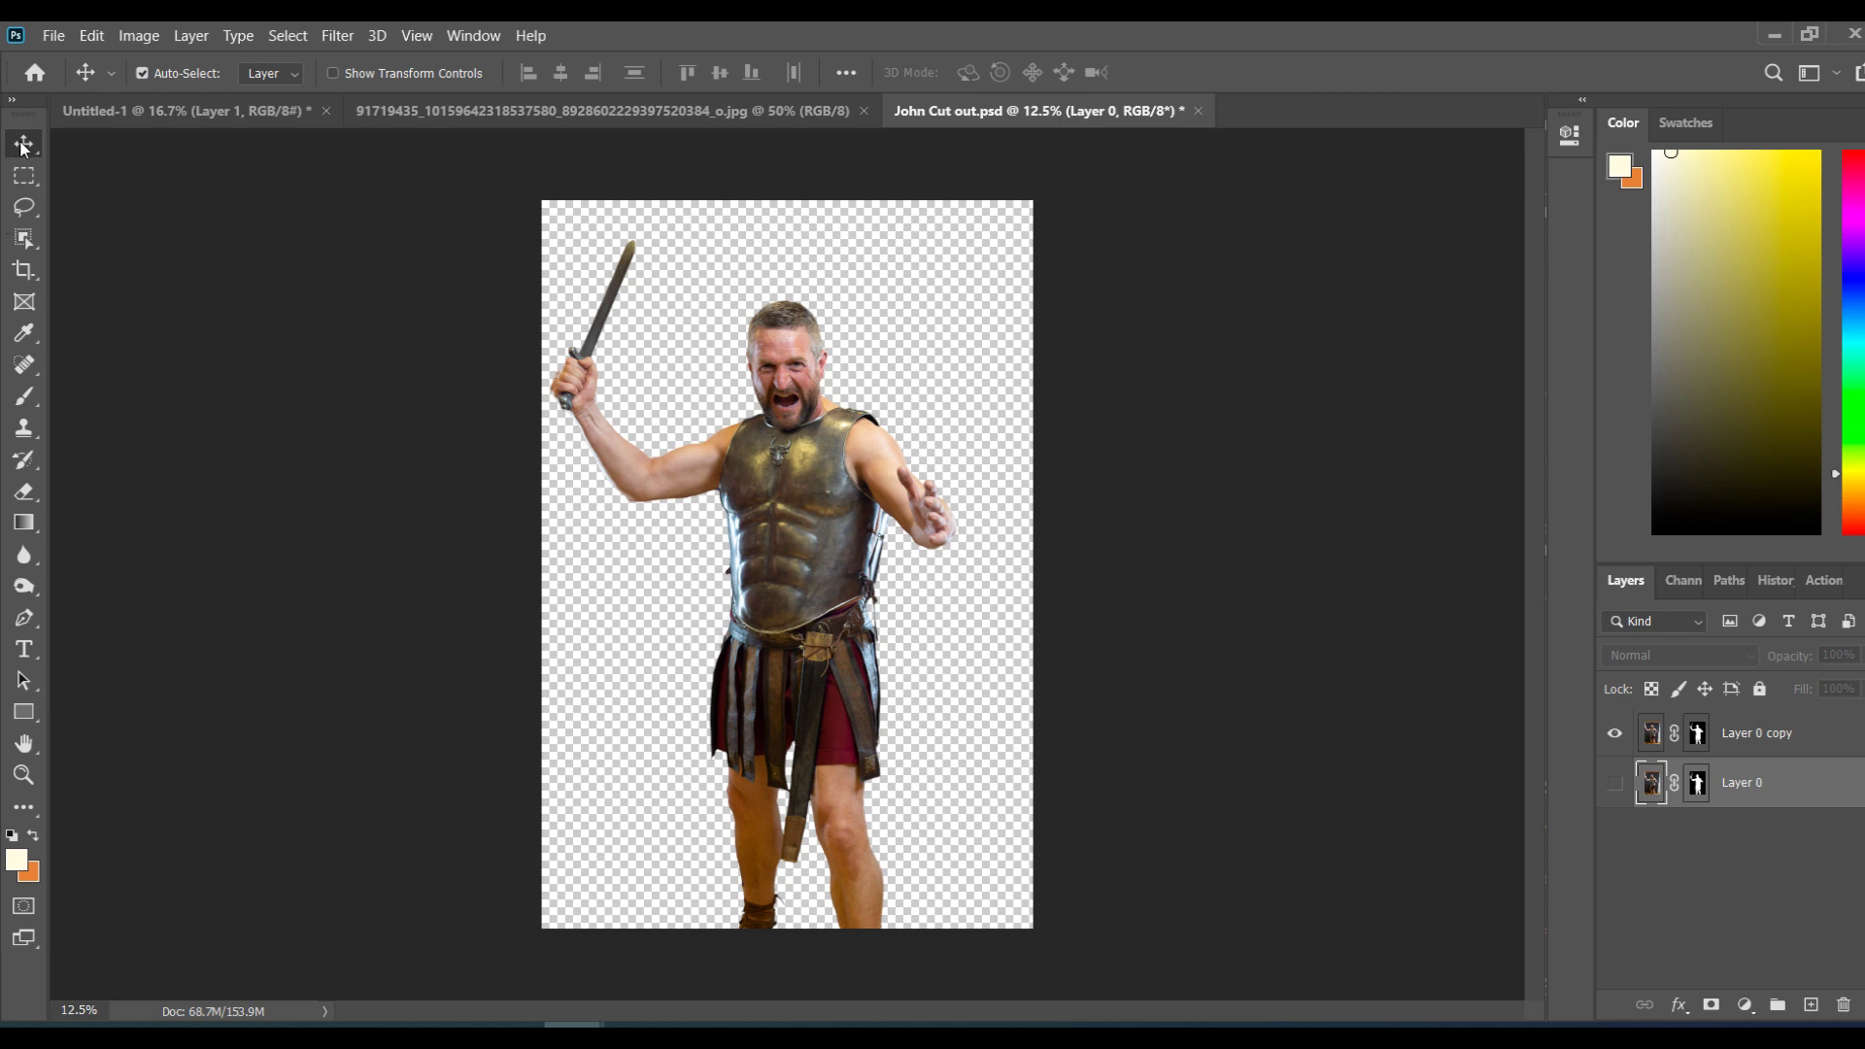
click(802, 555)
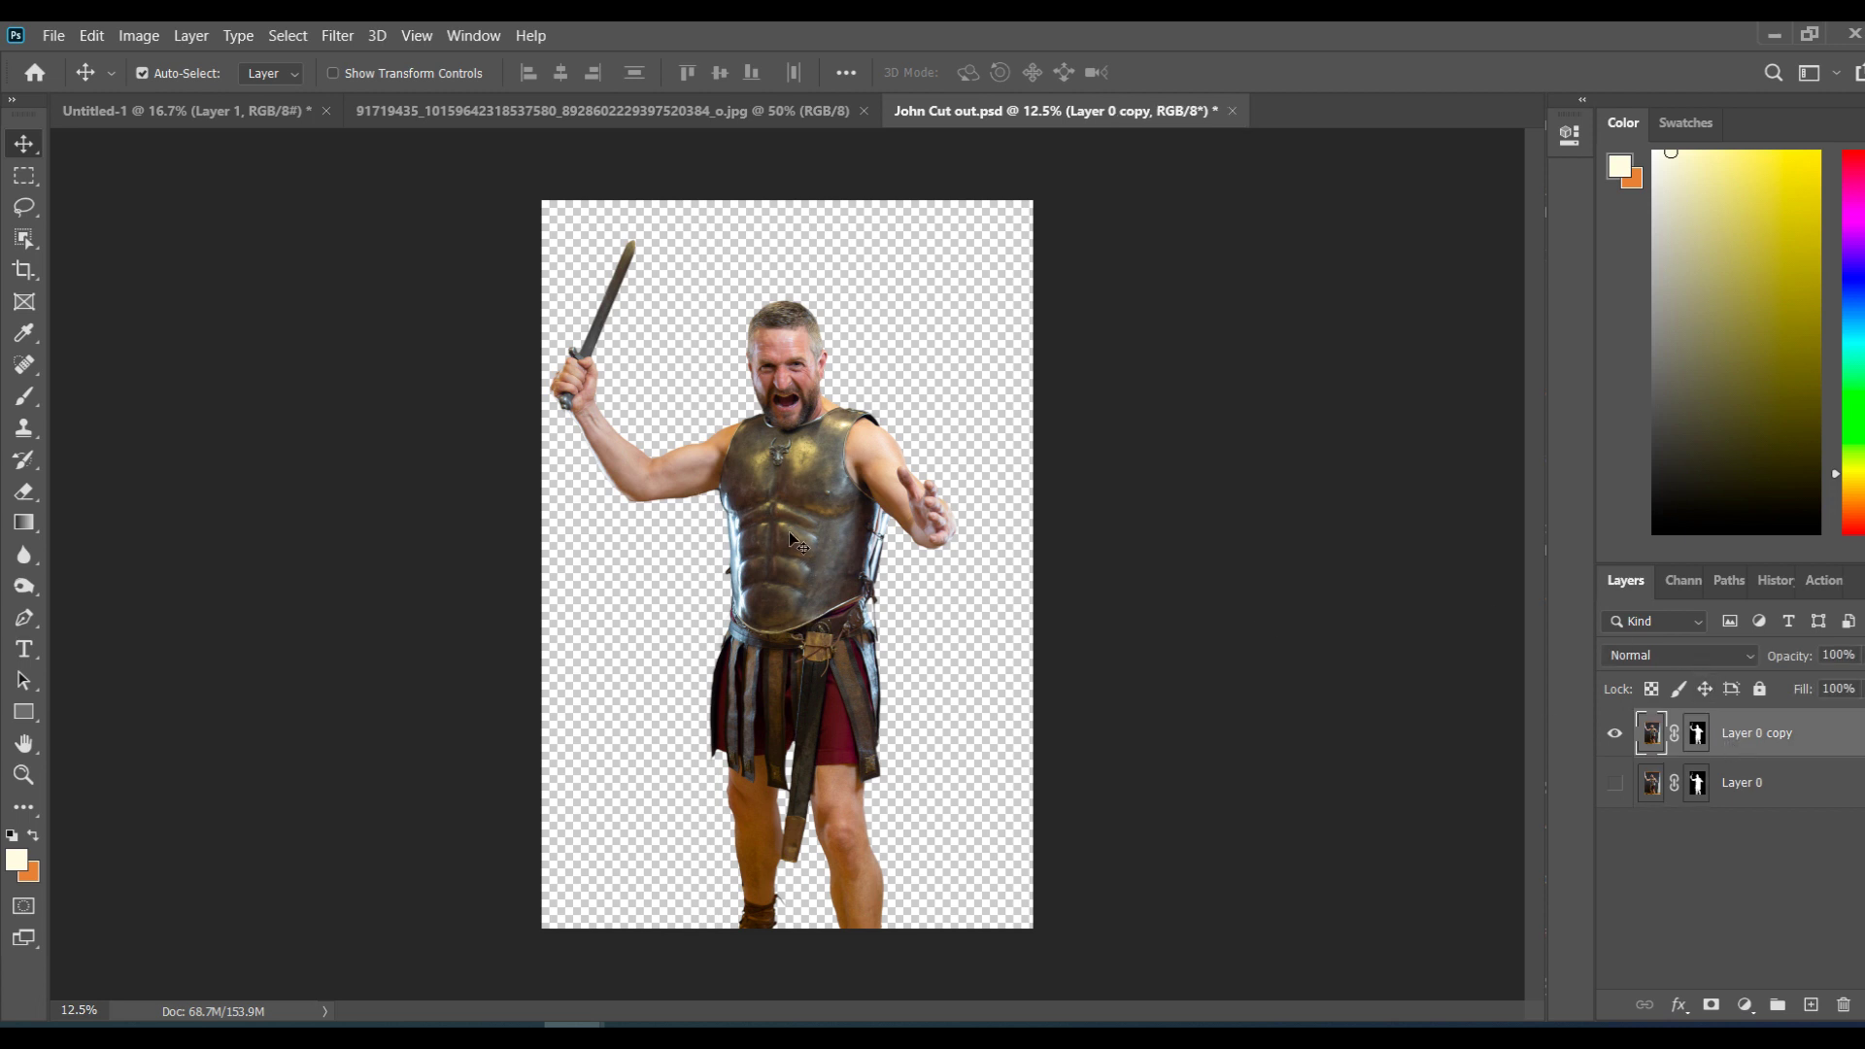
drag(788, 532, 754, 509)
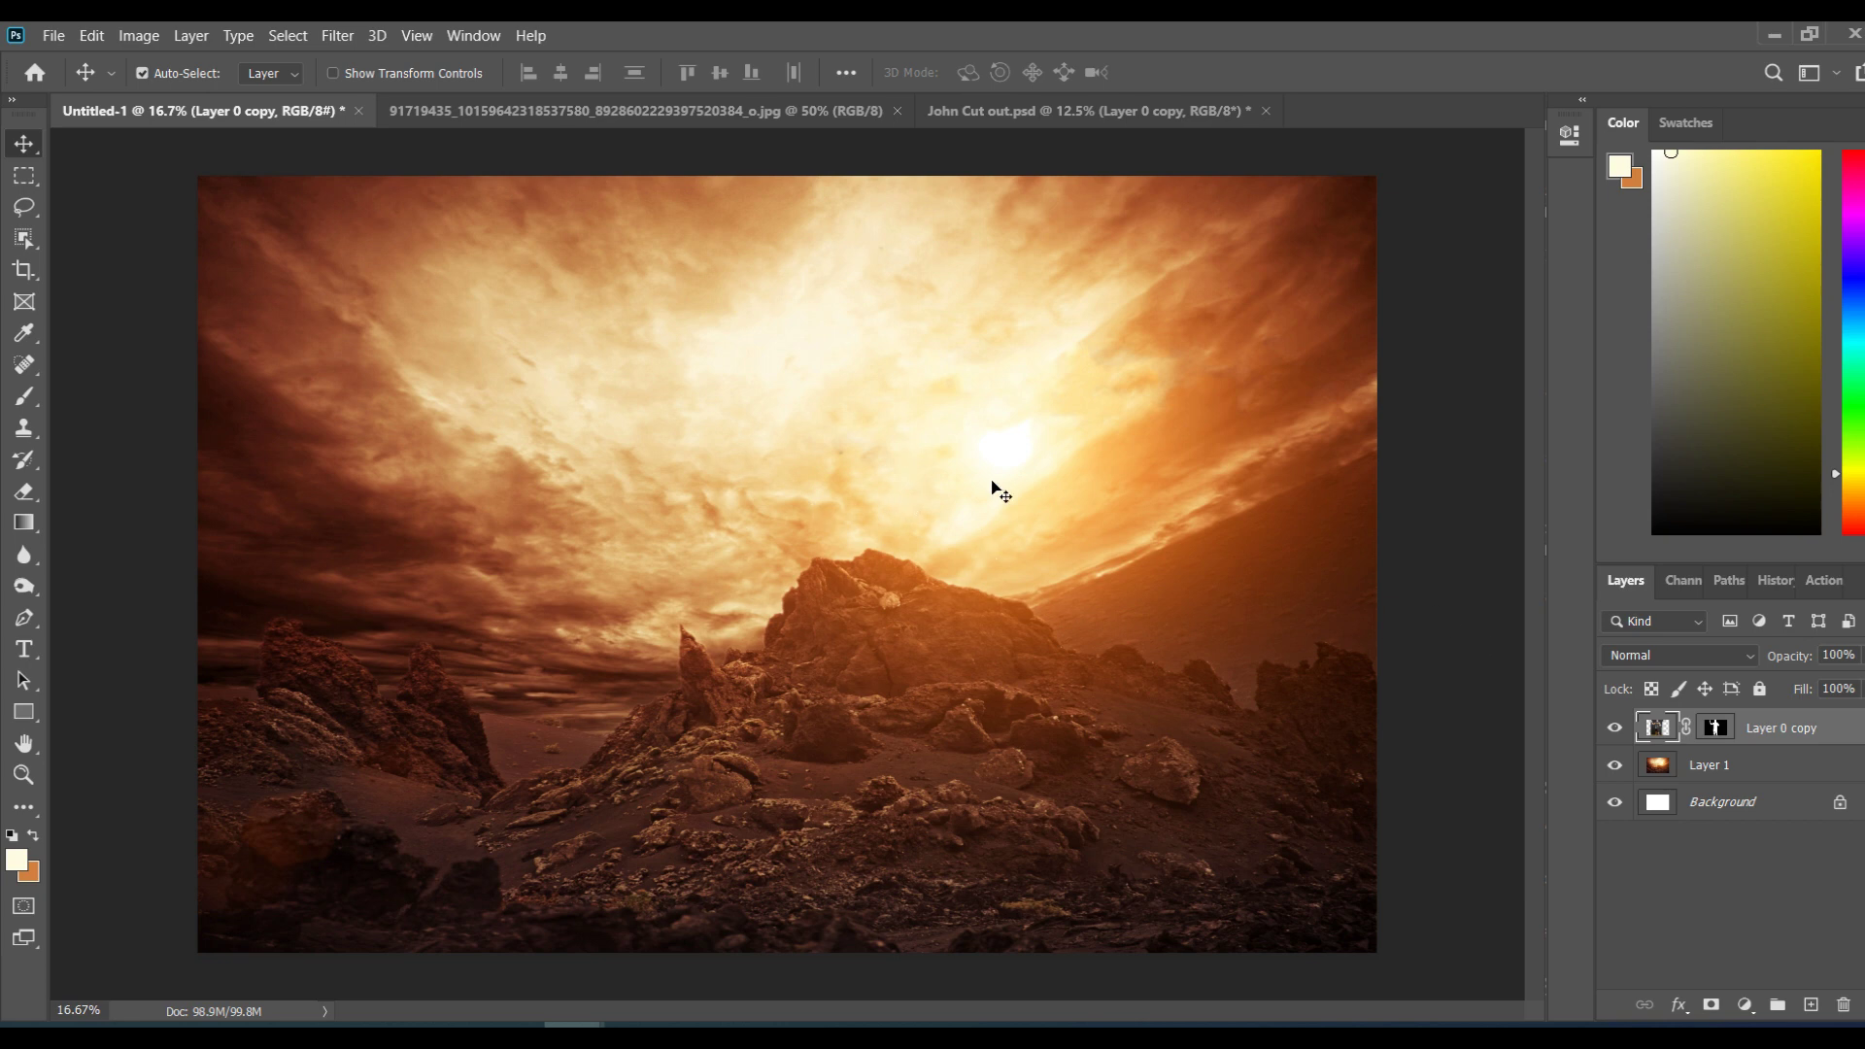
Step: Reposition the gladiator cutout in the scene, finally lowering him about 100 px
key(ctrl+minus)
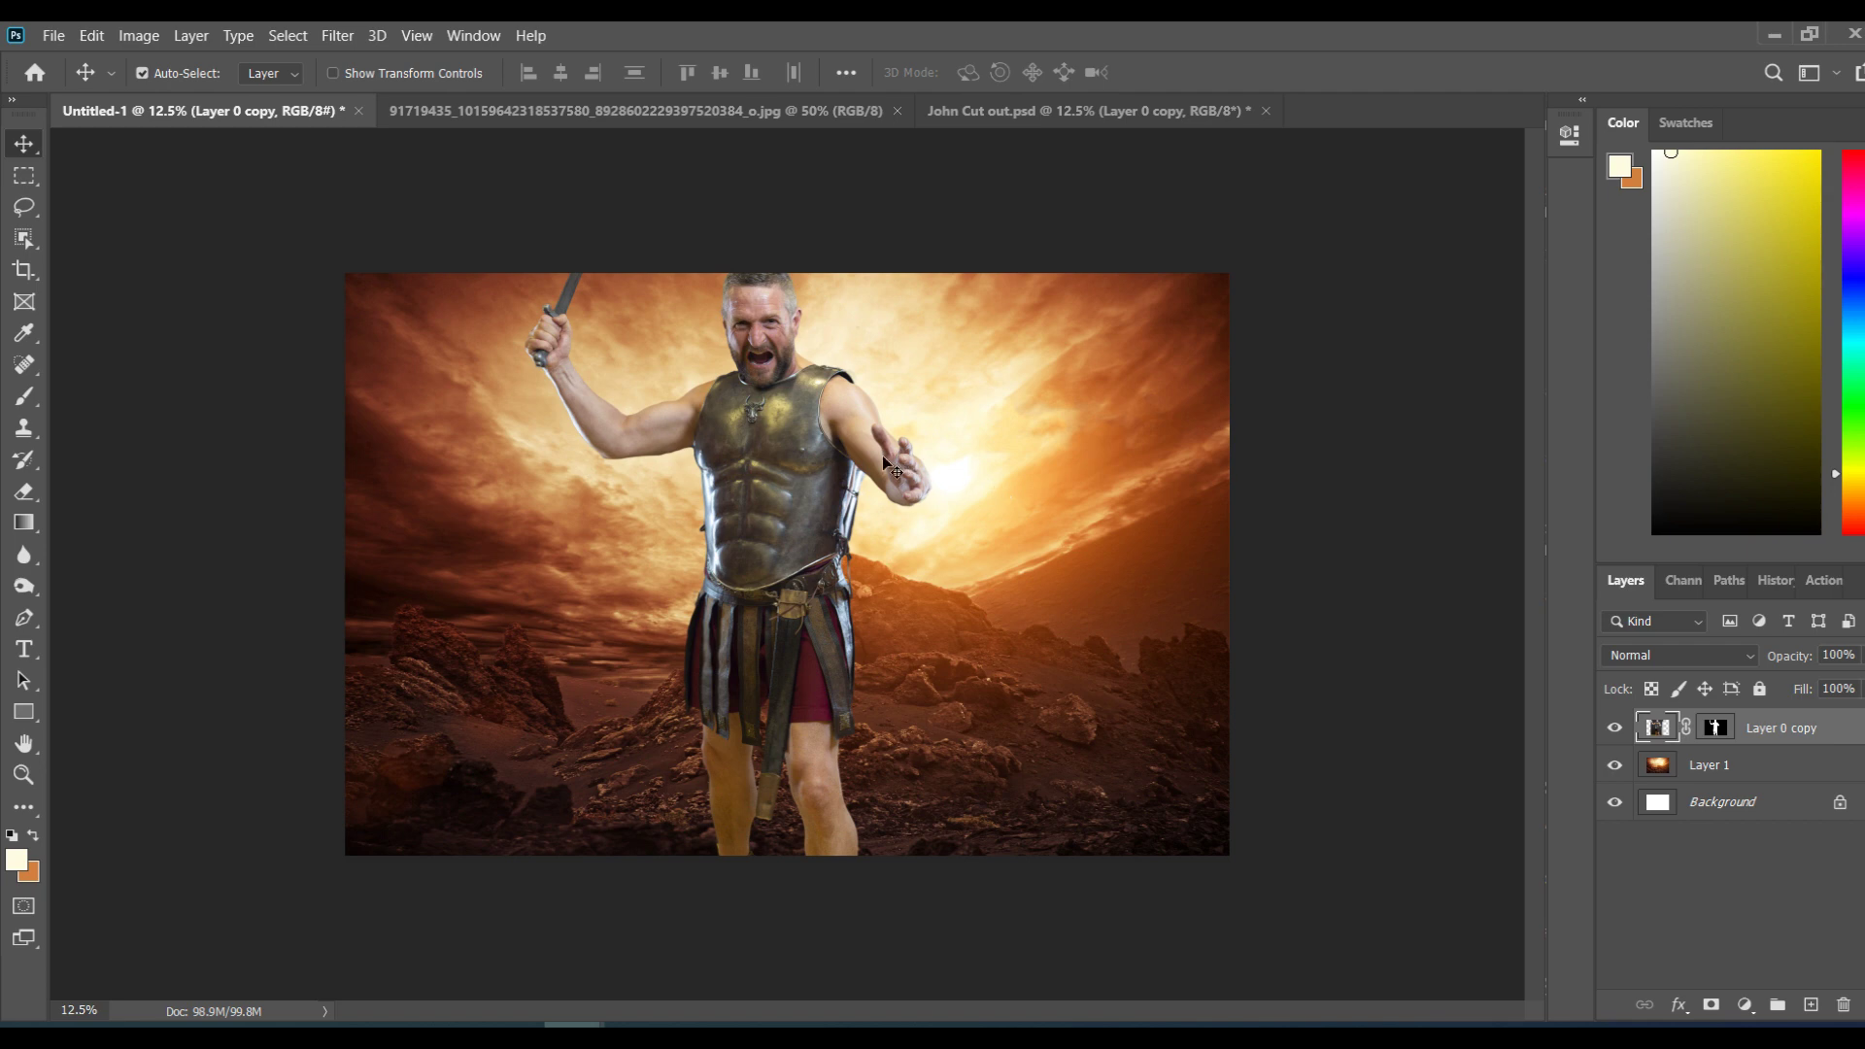
key(ctrl+plus)
key(ctrl+minus)
drag(781, 460, 765, 503)
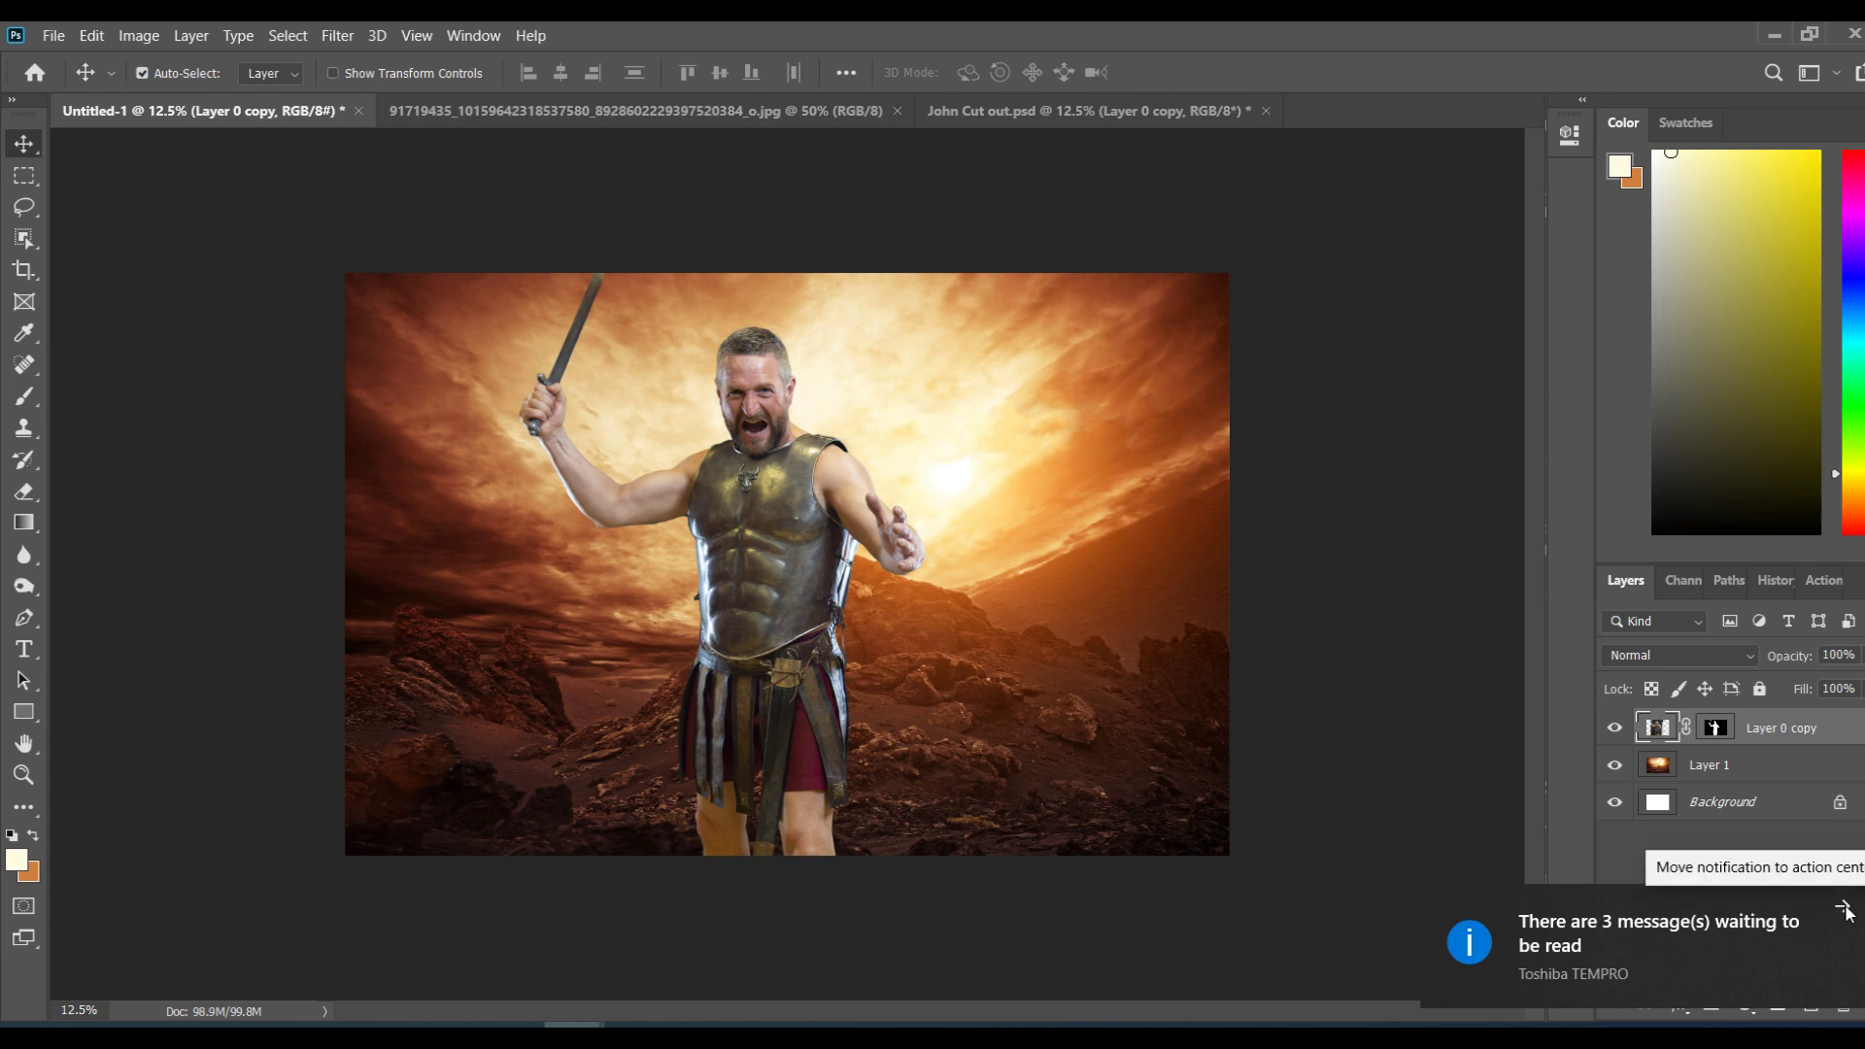
click(1843, 909)
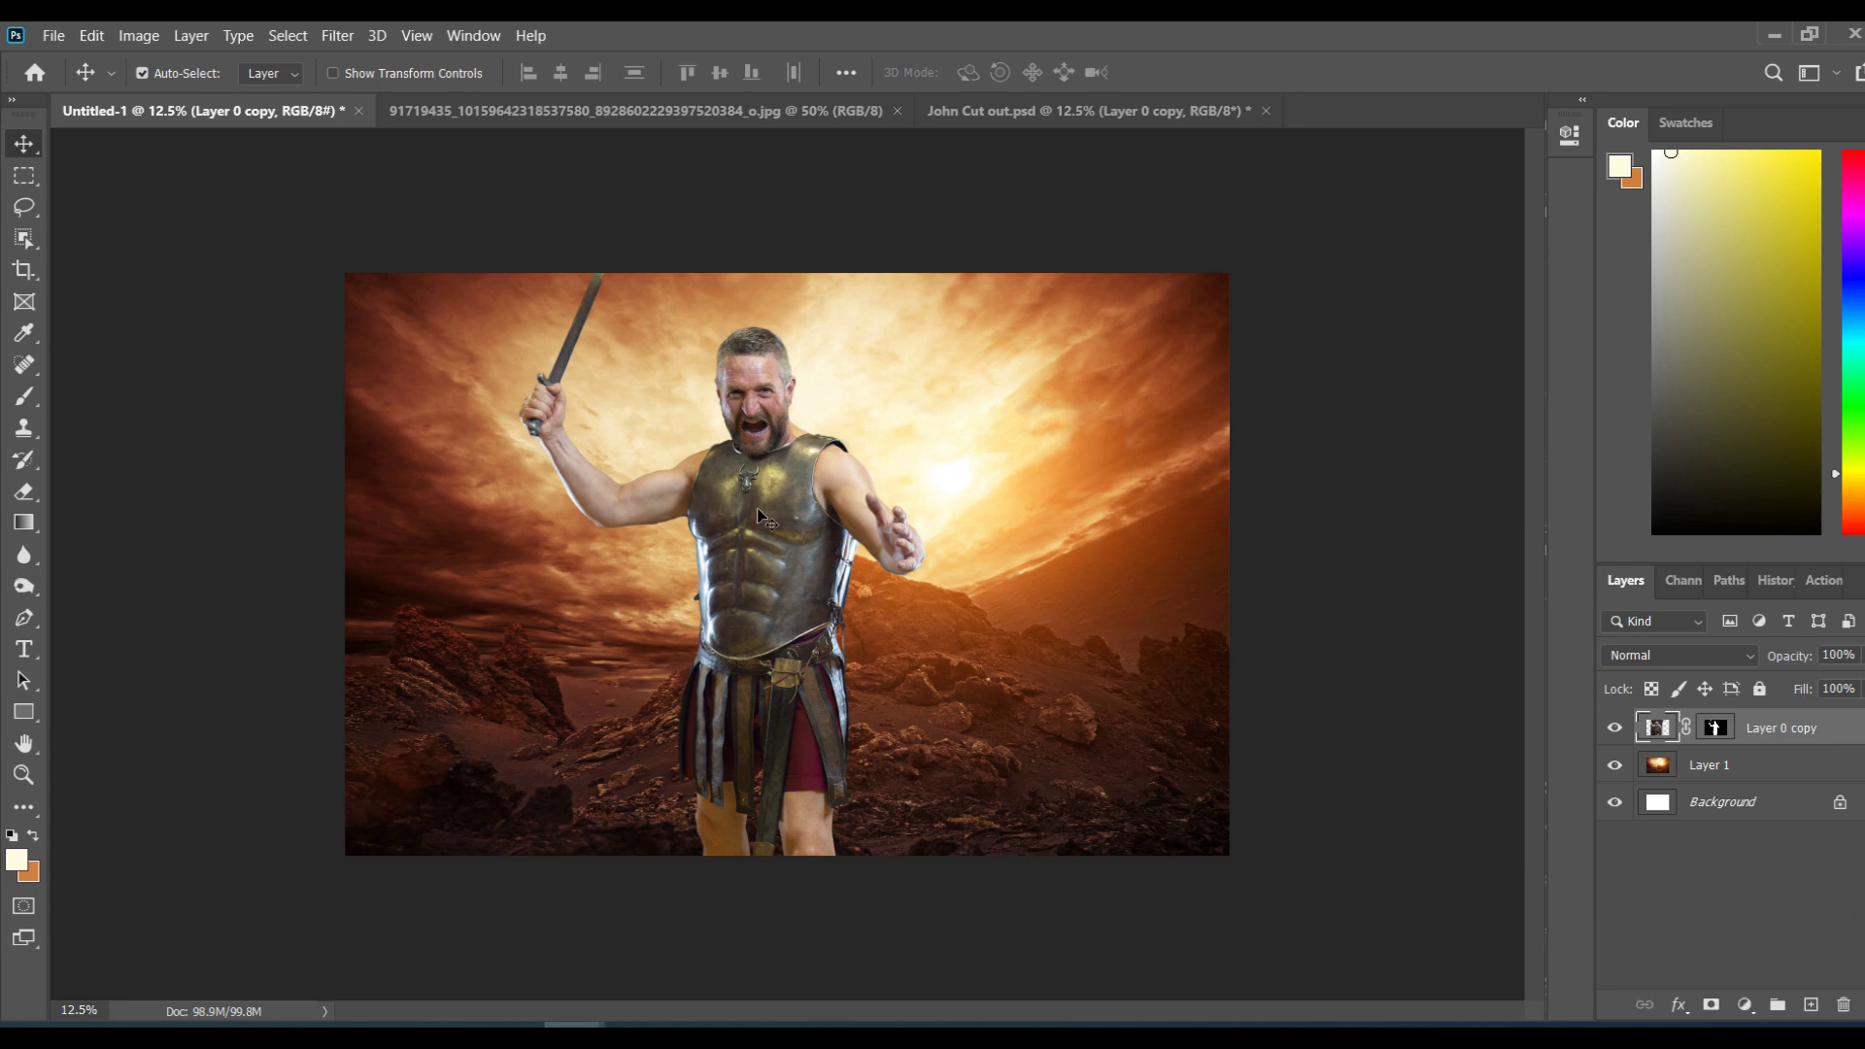
drag(757, 509, 742, 408)
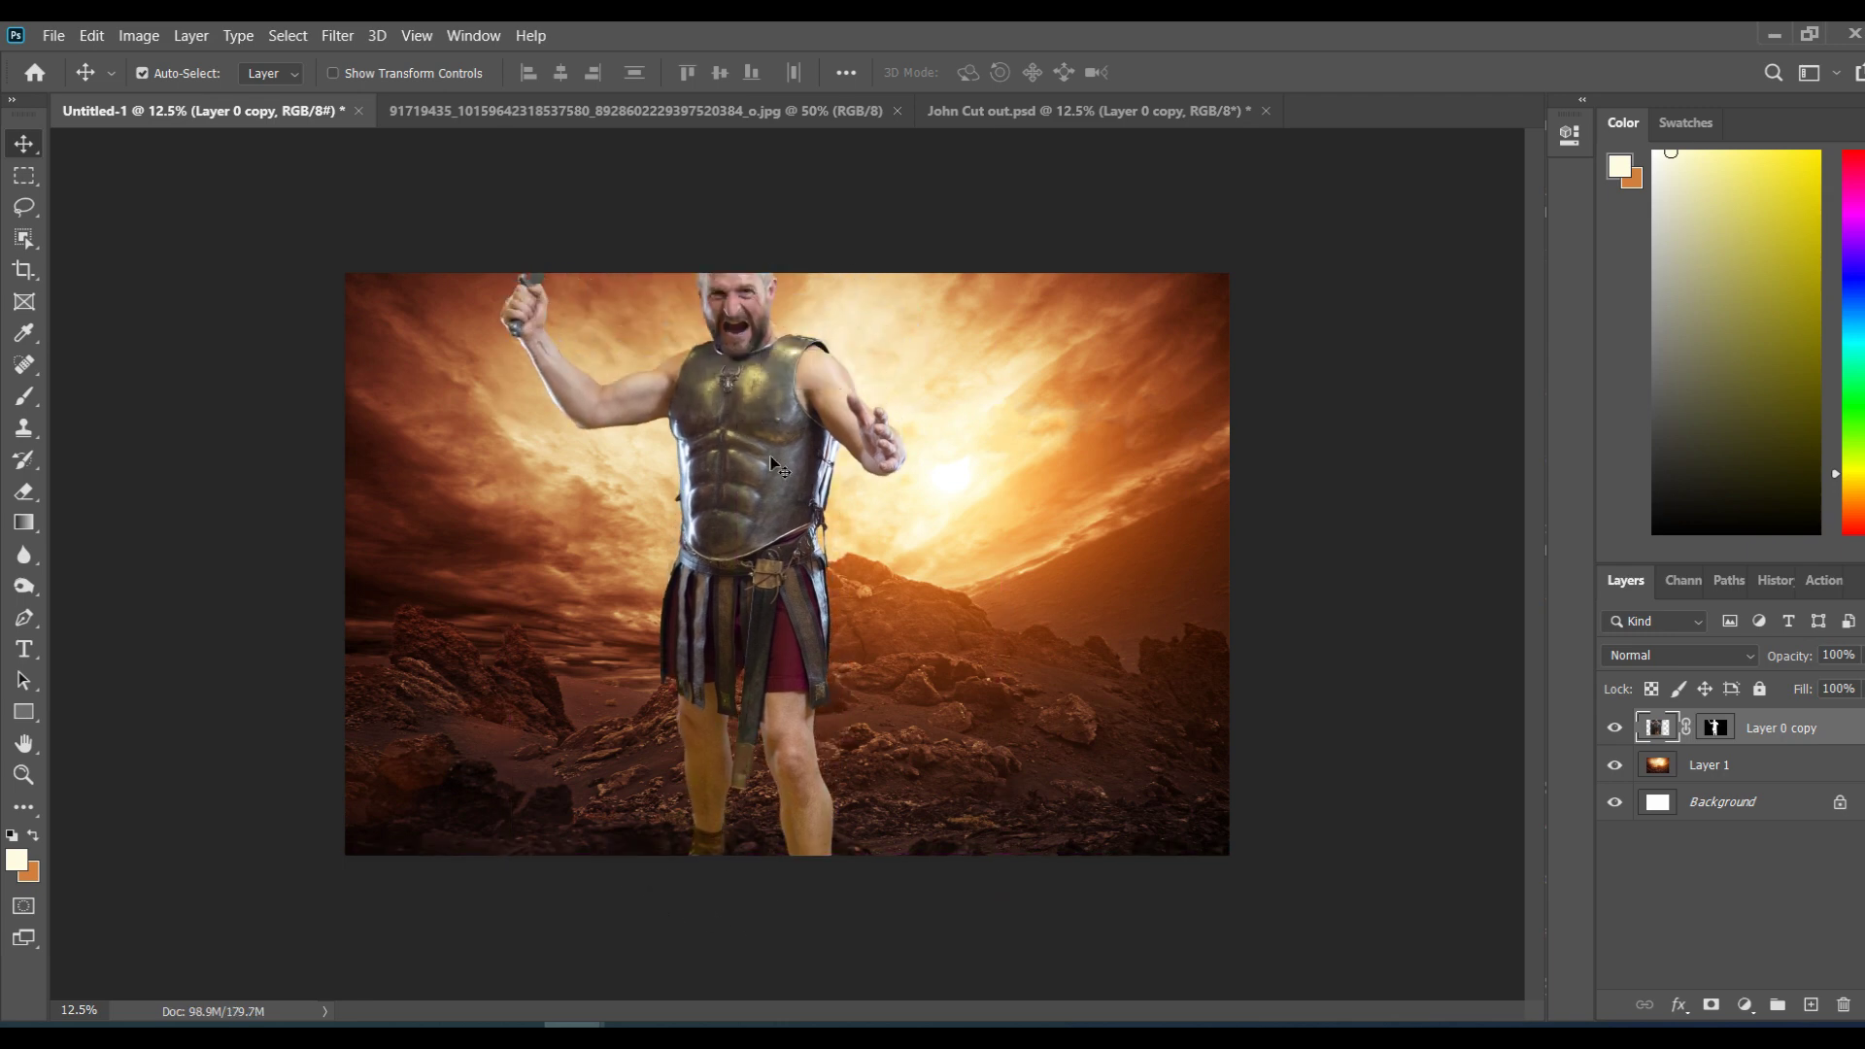
drag(772, 464, 769, 470)
drag(724, 420, 720, 503)
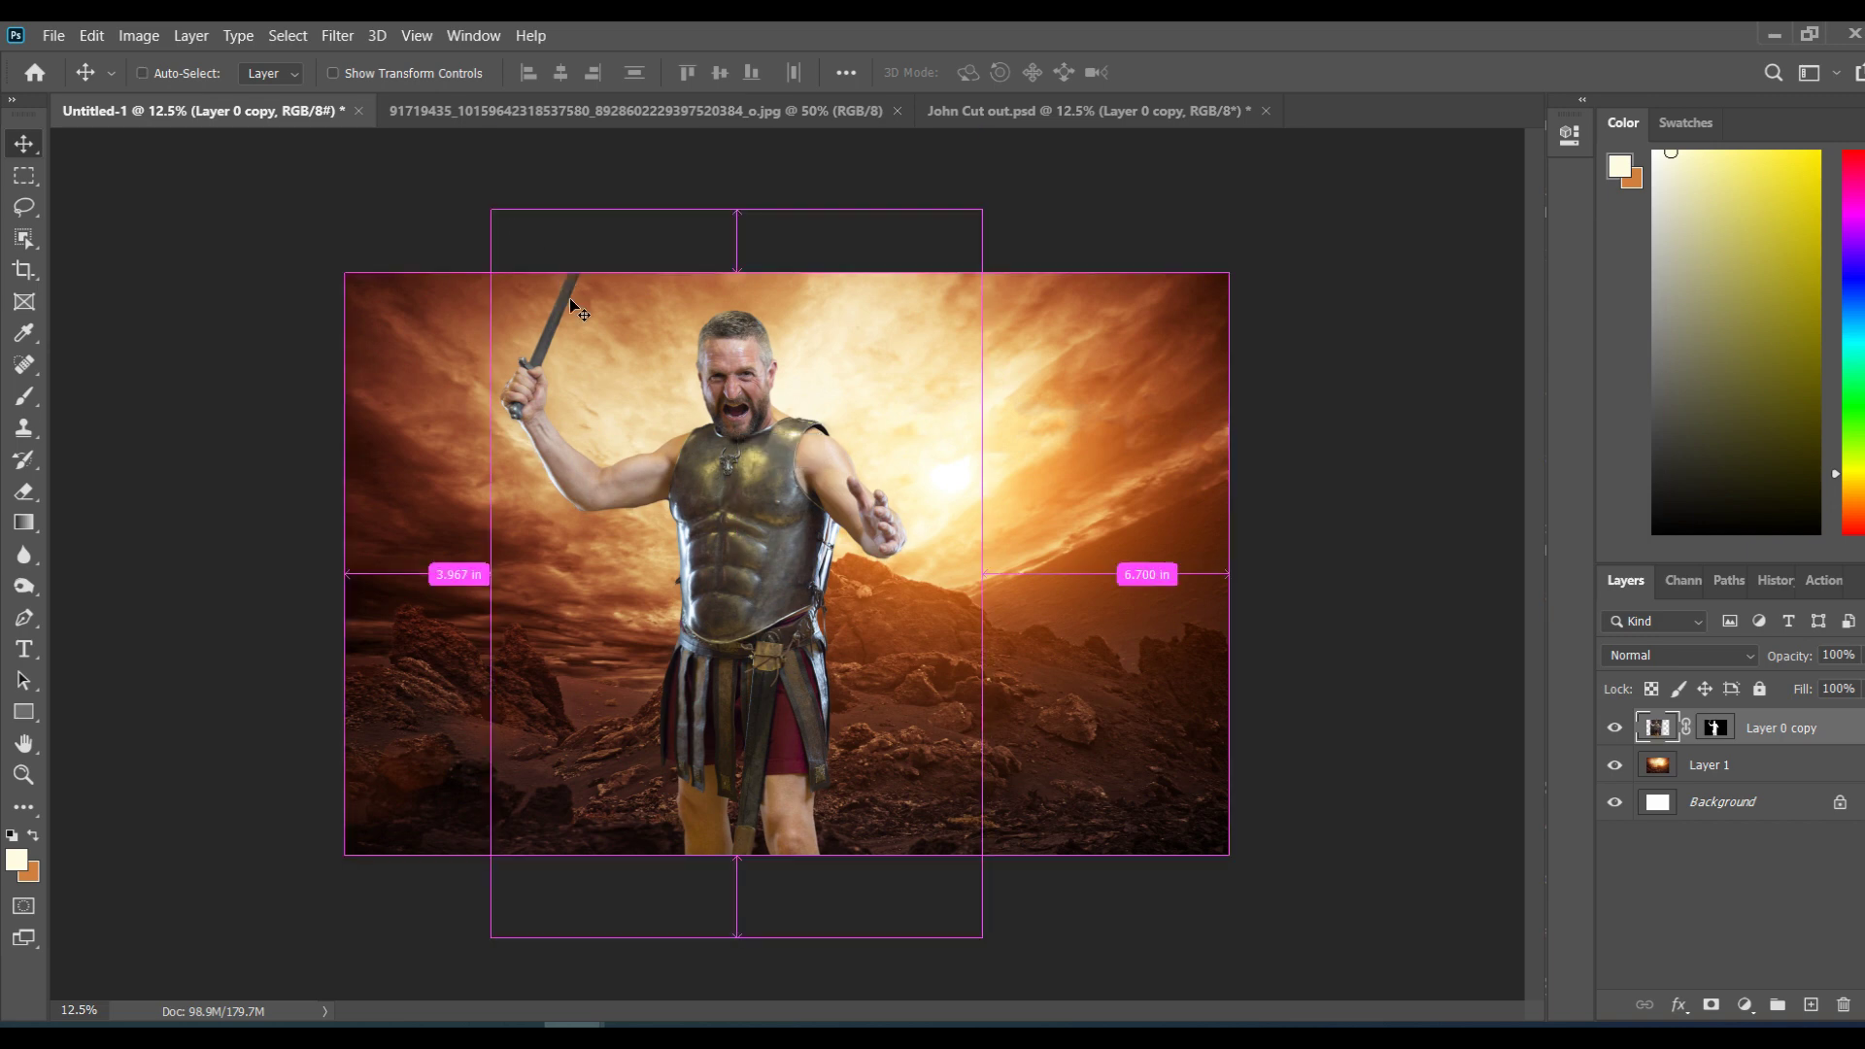
Step: Scale the gladiator down to about 93% with Free Transform and commit it
key(ctrl+t)
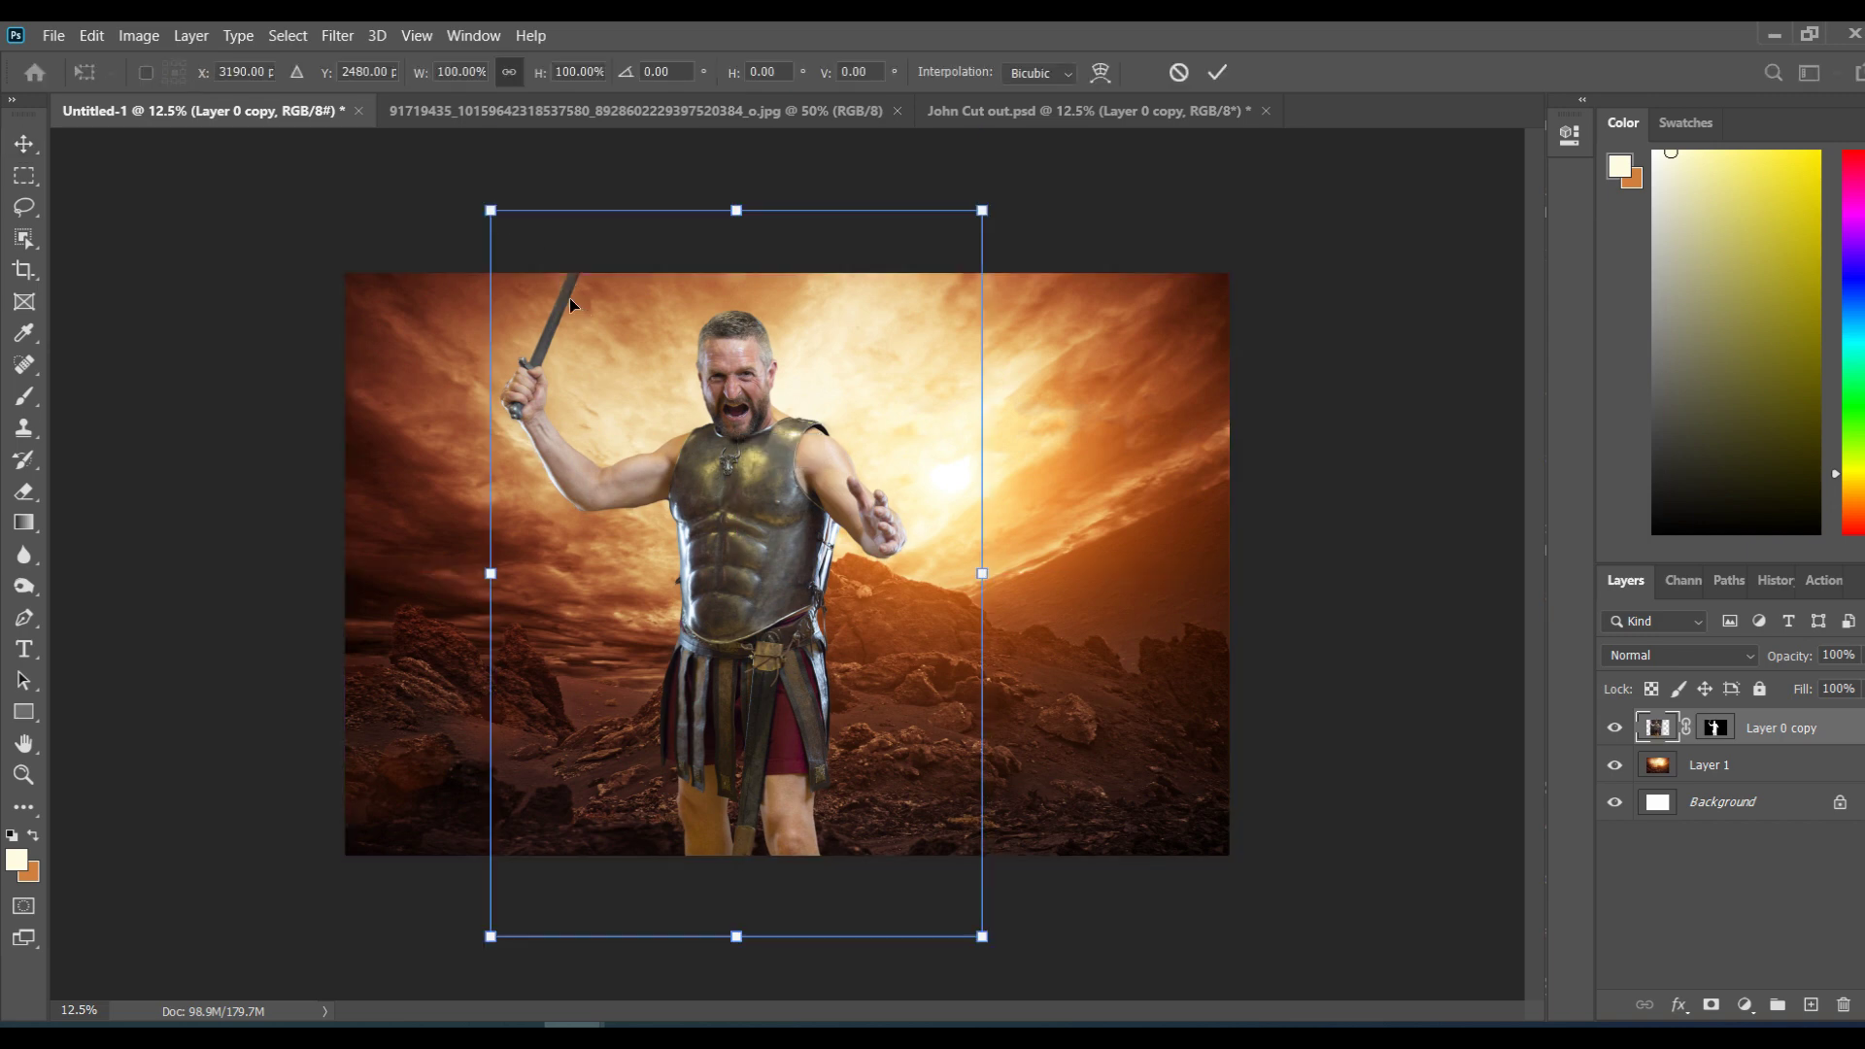
drag(485, 208, 529, 314)
key(Return)
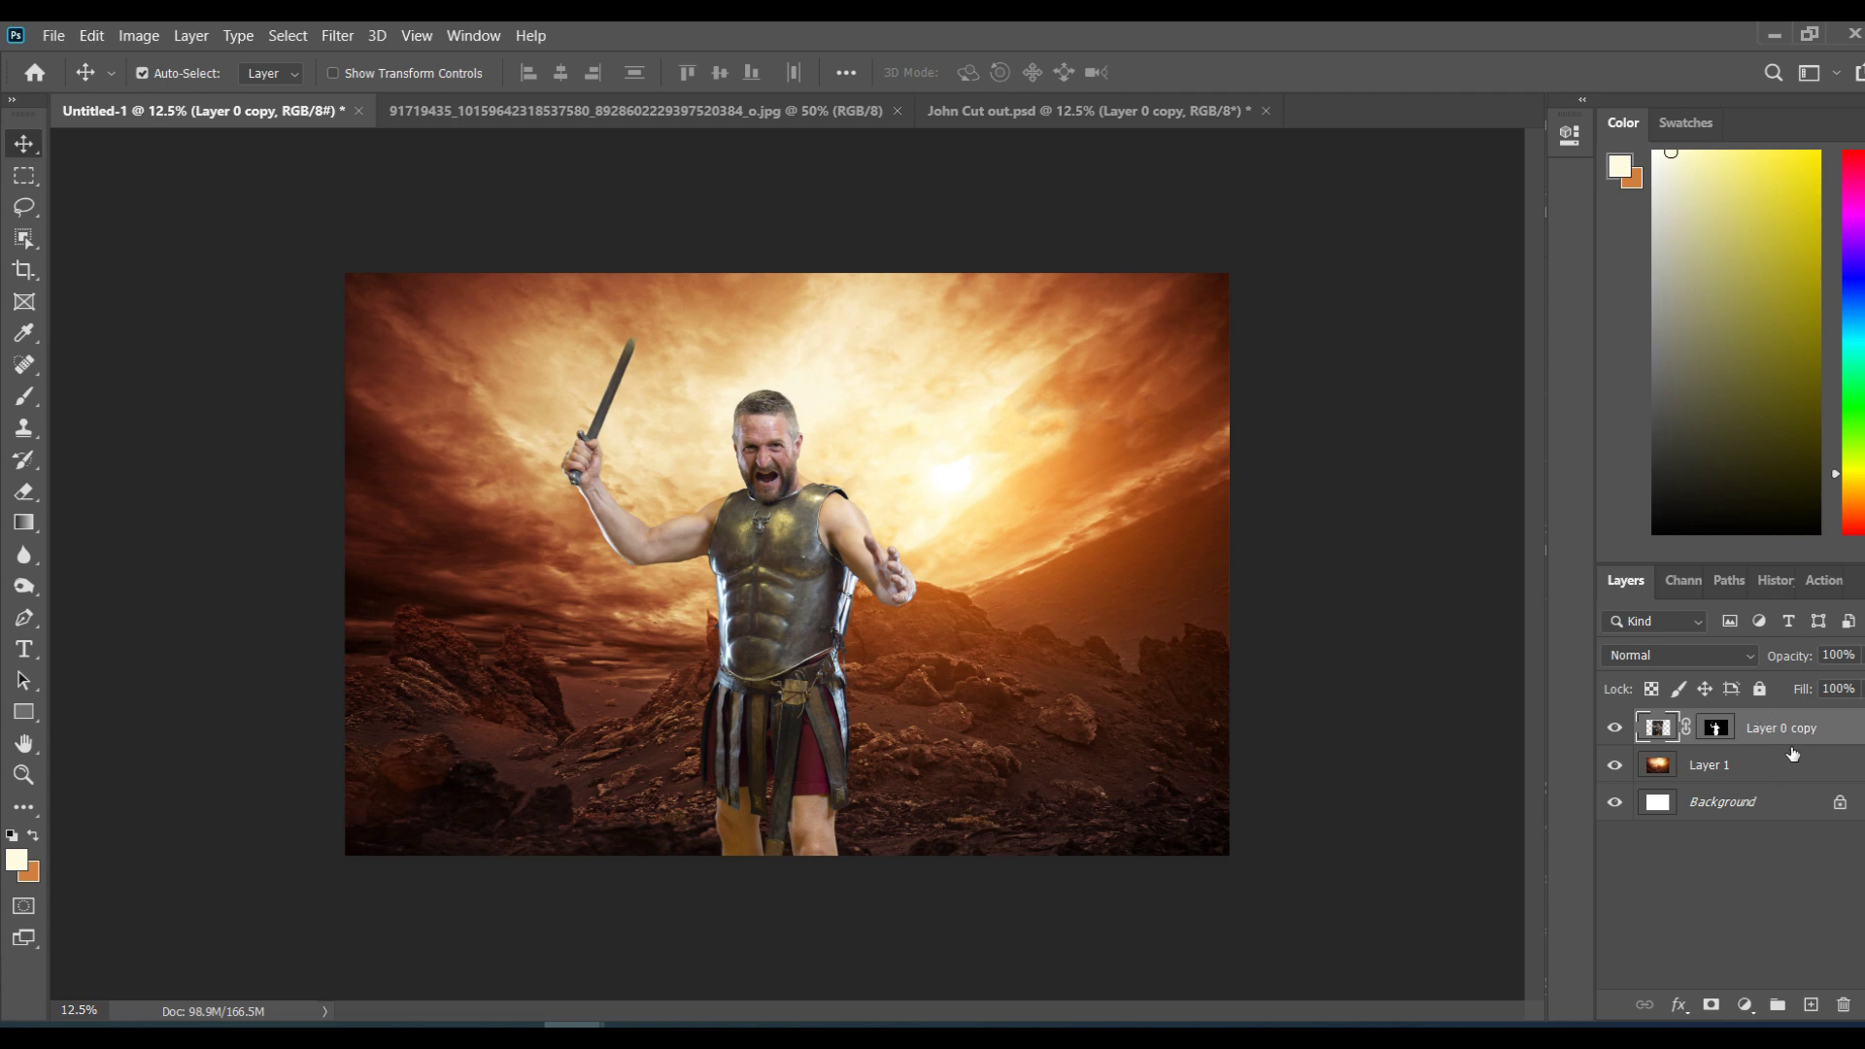
key(ctrl+plus)
key(ctrl+plus)
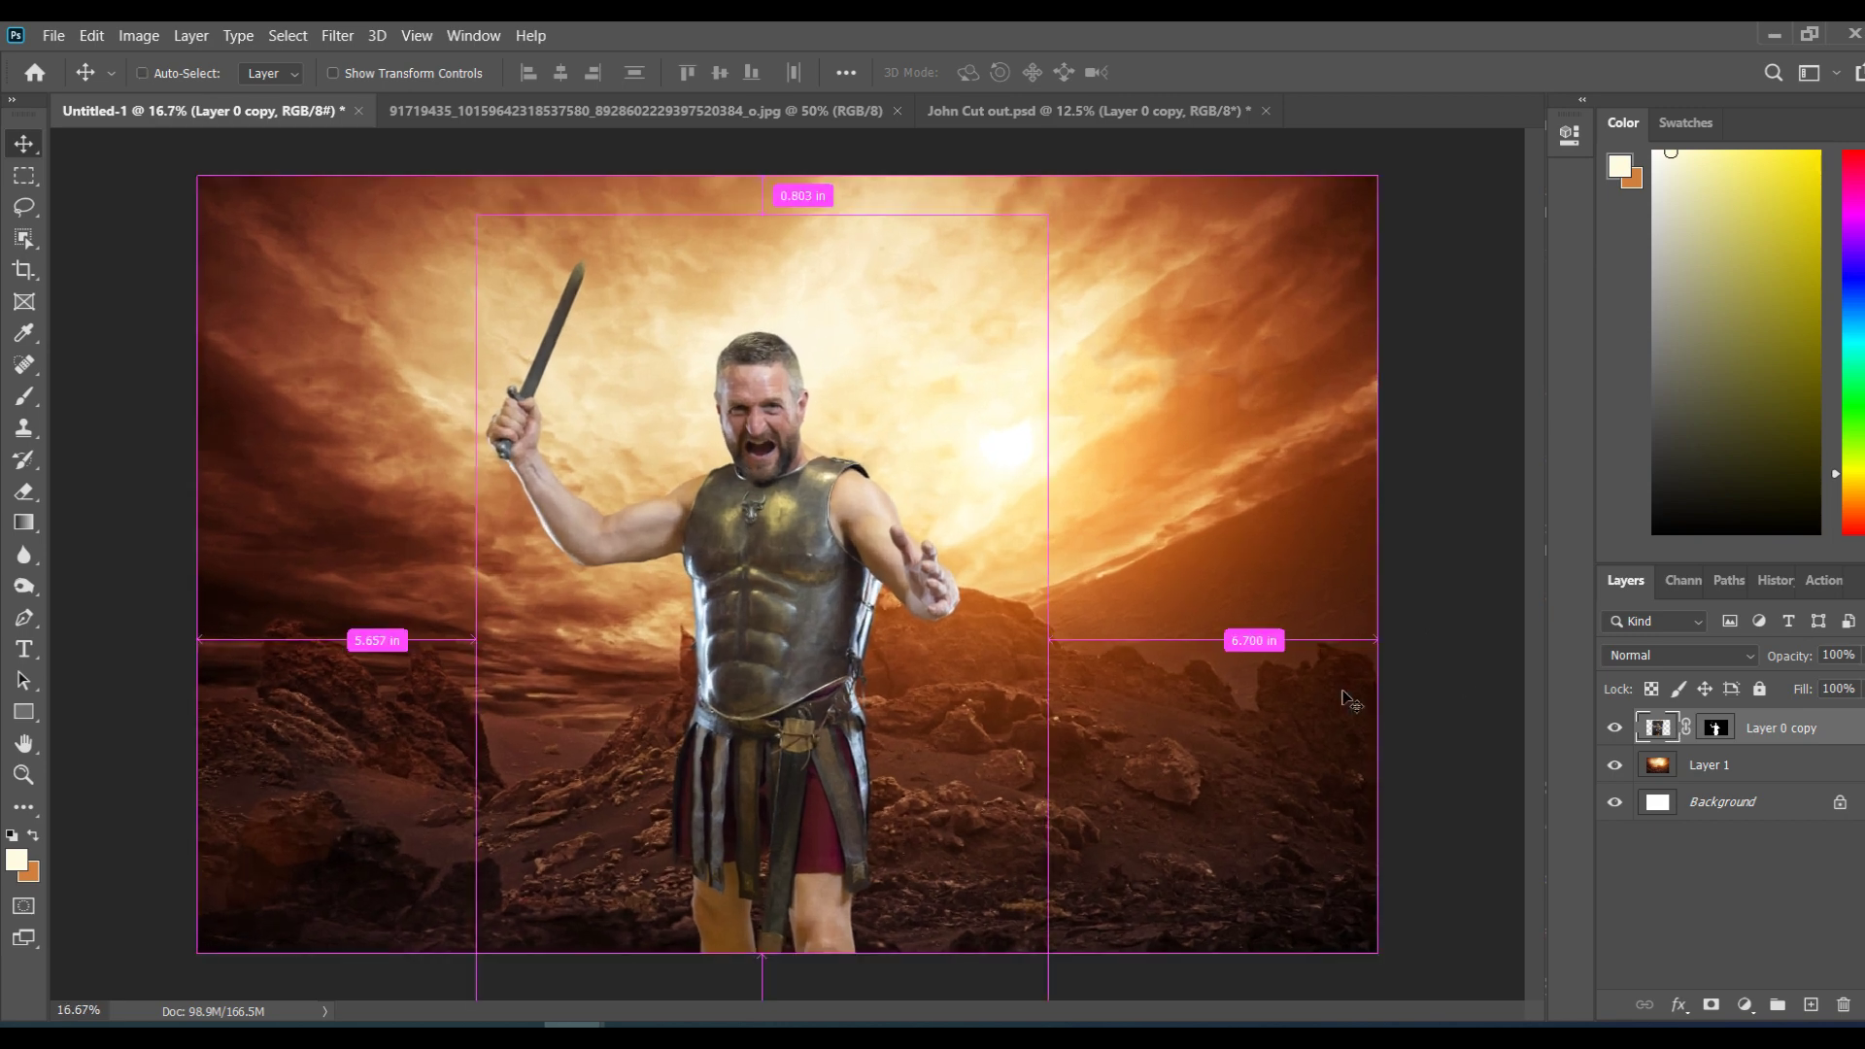
key(ctrl+minus)
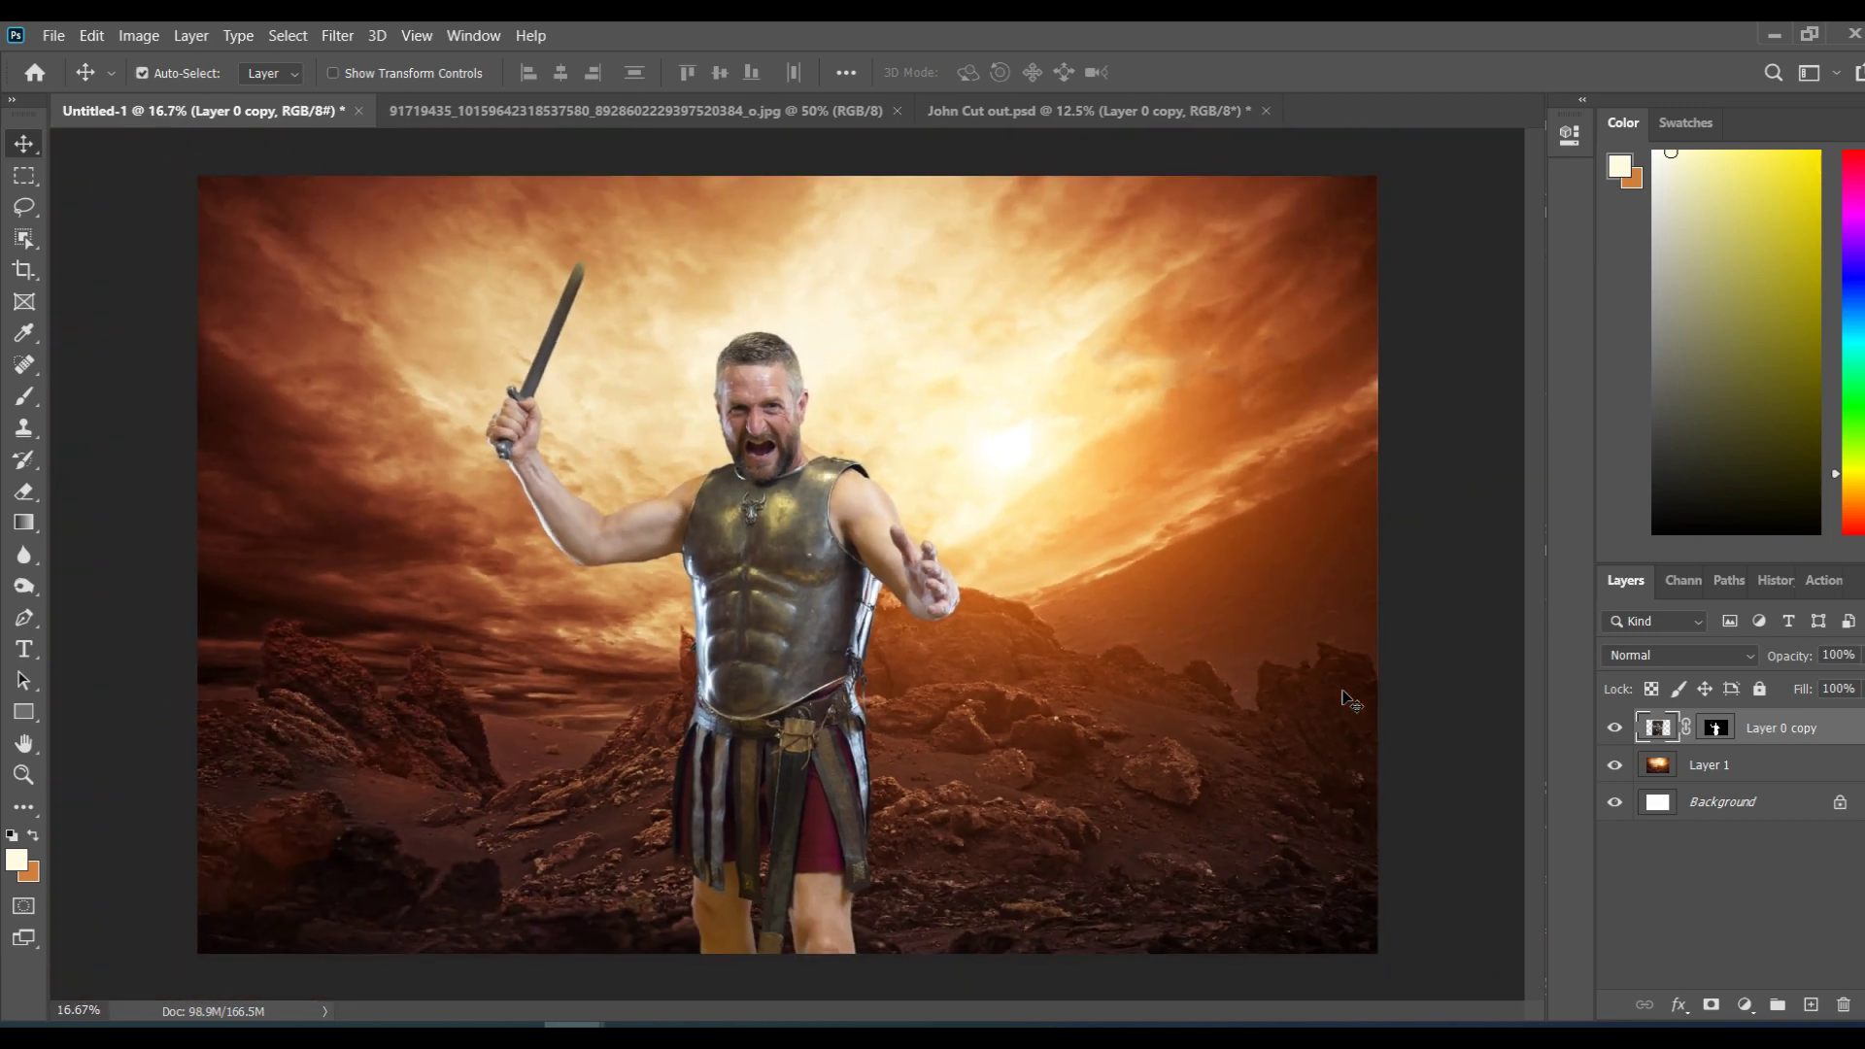
Step: Drag the gladiator to the centre with legs off the bottom, fine-nudging with Shift+arrow keys
mouse_move(763, 555)
mouse_down()
mouse_move(748, 530)
mouse_move(767, 565)
mouse_up()
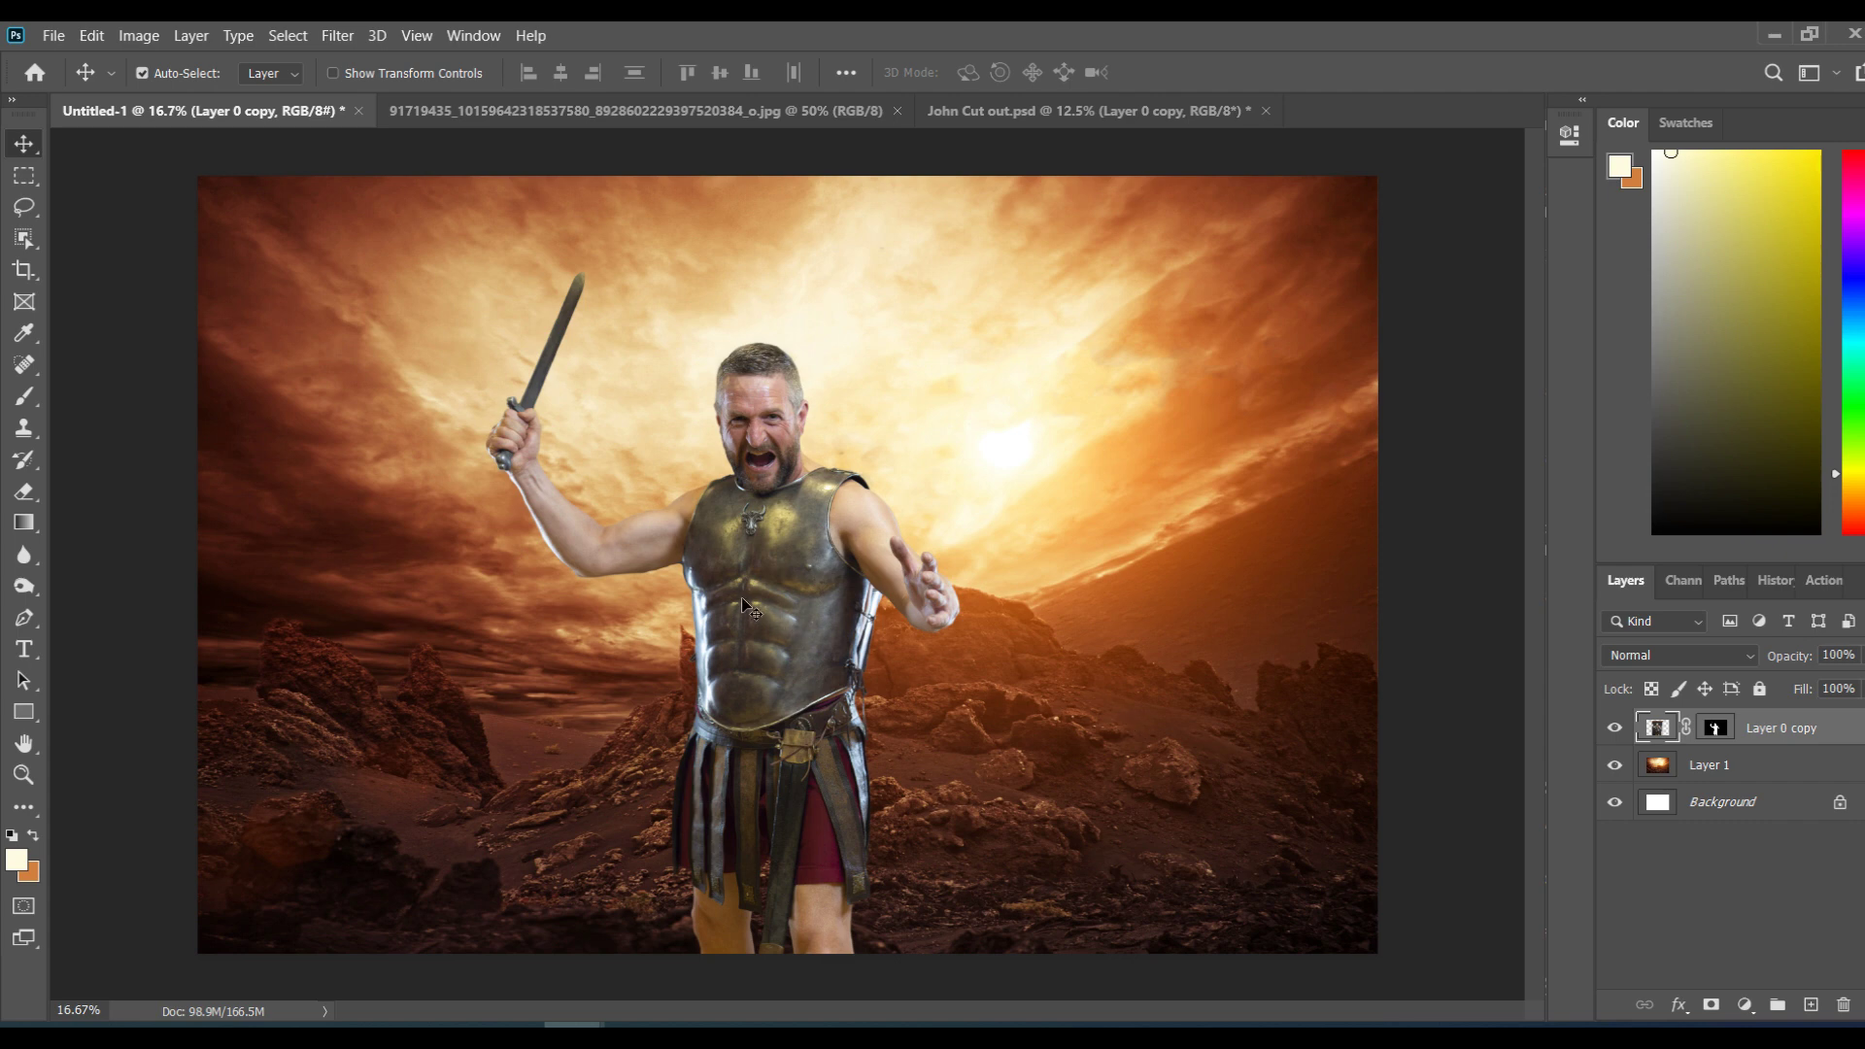
drag(743, 598, 733, 610)
key(shift+Left)
key(shift+Left)
key(shift+Left)
key(shift+Left)
key(shift+Left)
key(shift+Left)
key(shift+Left)
key(shift+Left)
key(shift+Left)
key(shift+Left)
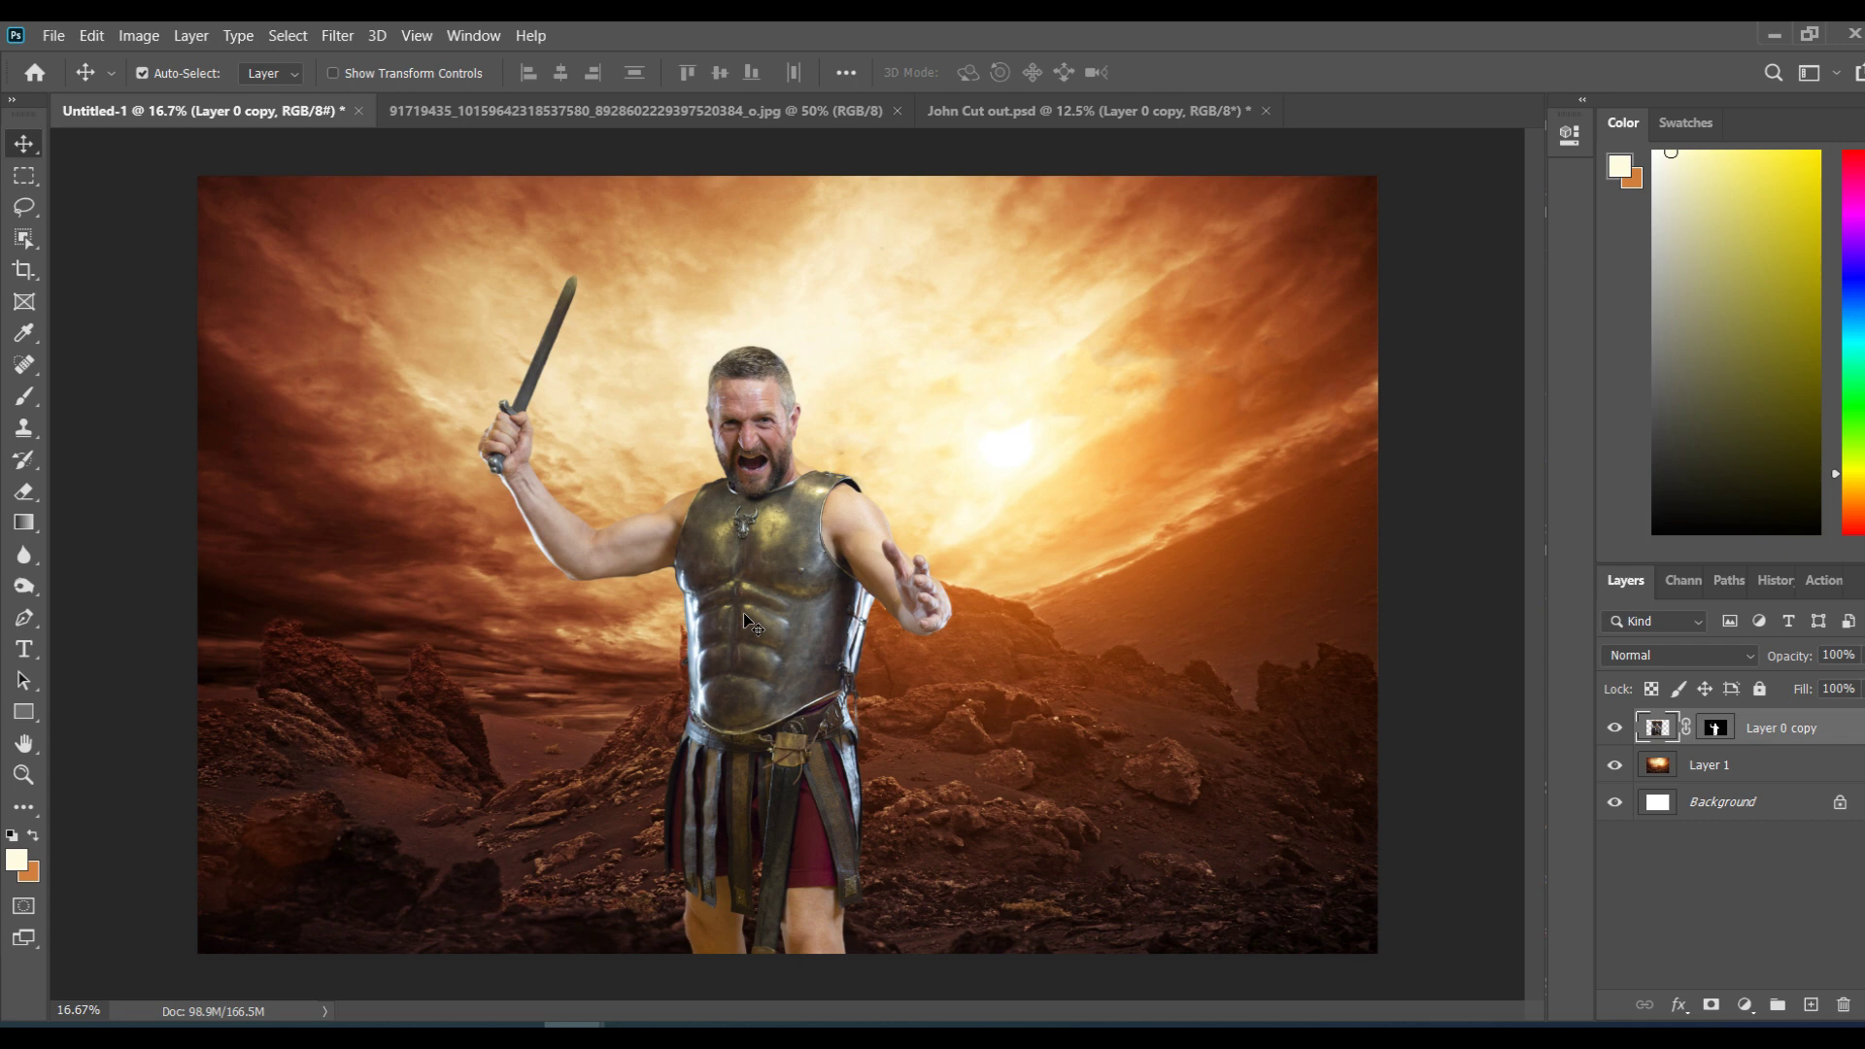
key(shift+Right)
key(shift+Right)
key(shift+Right)
key(shift+Right)
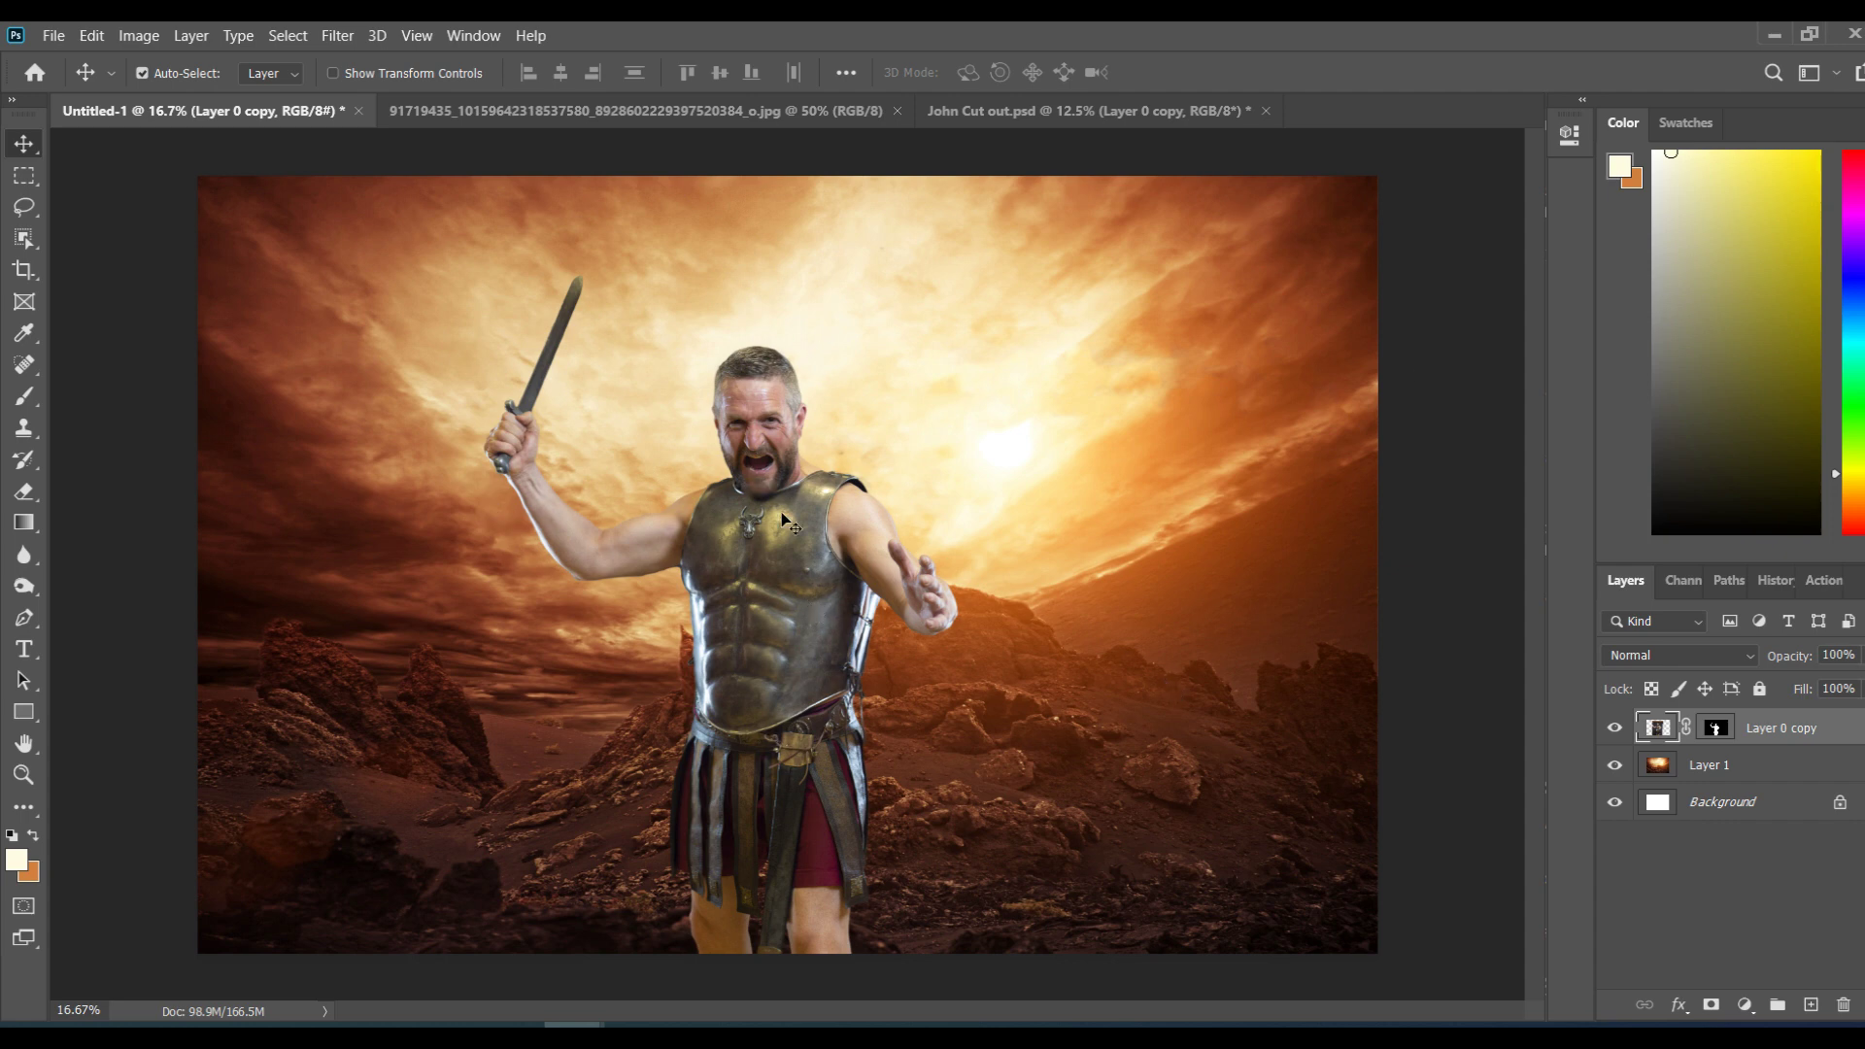
click(1813, 765)
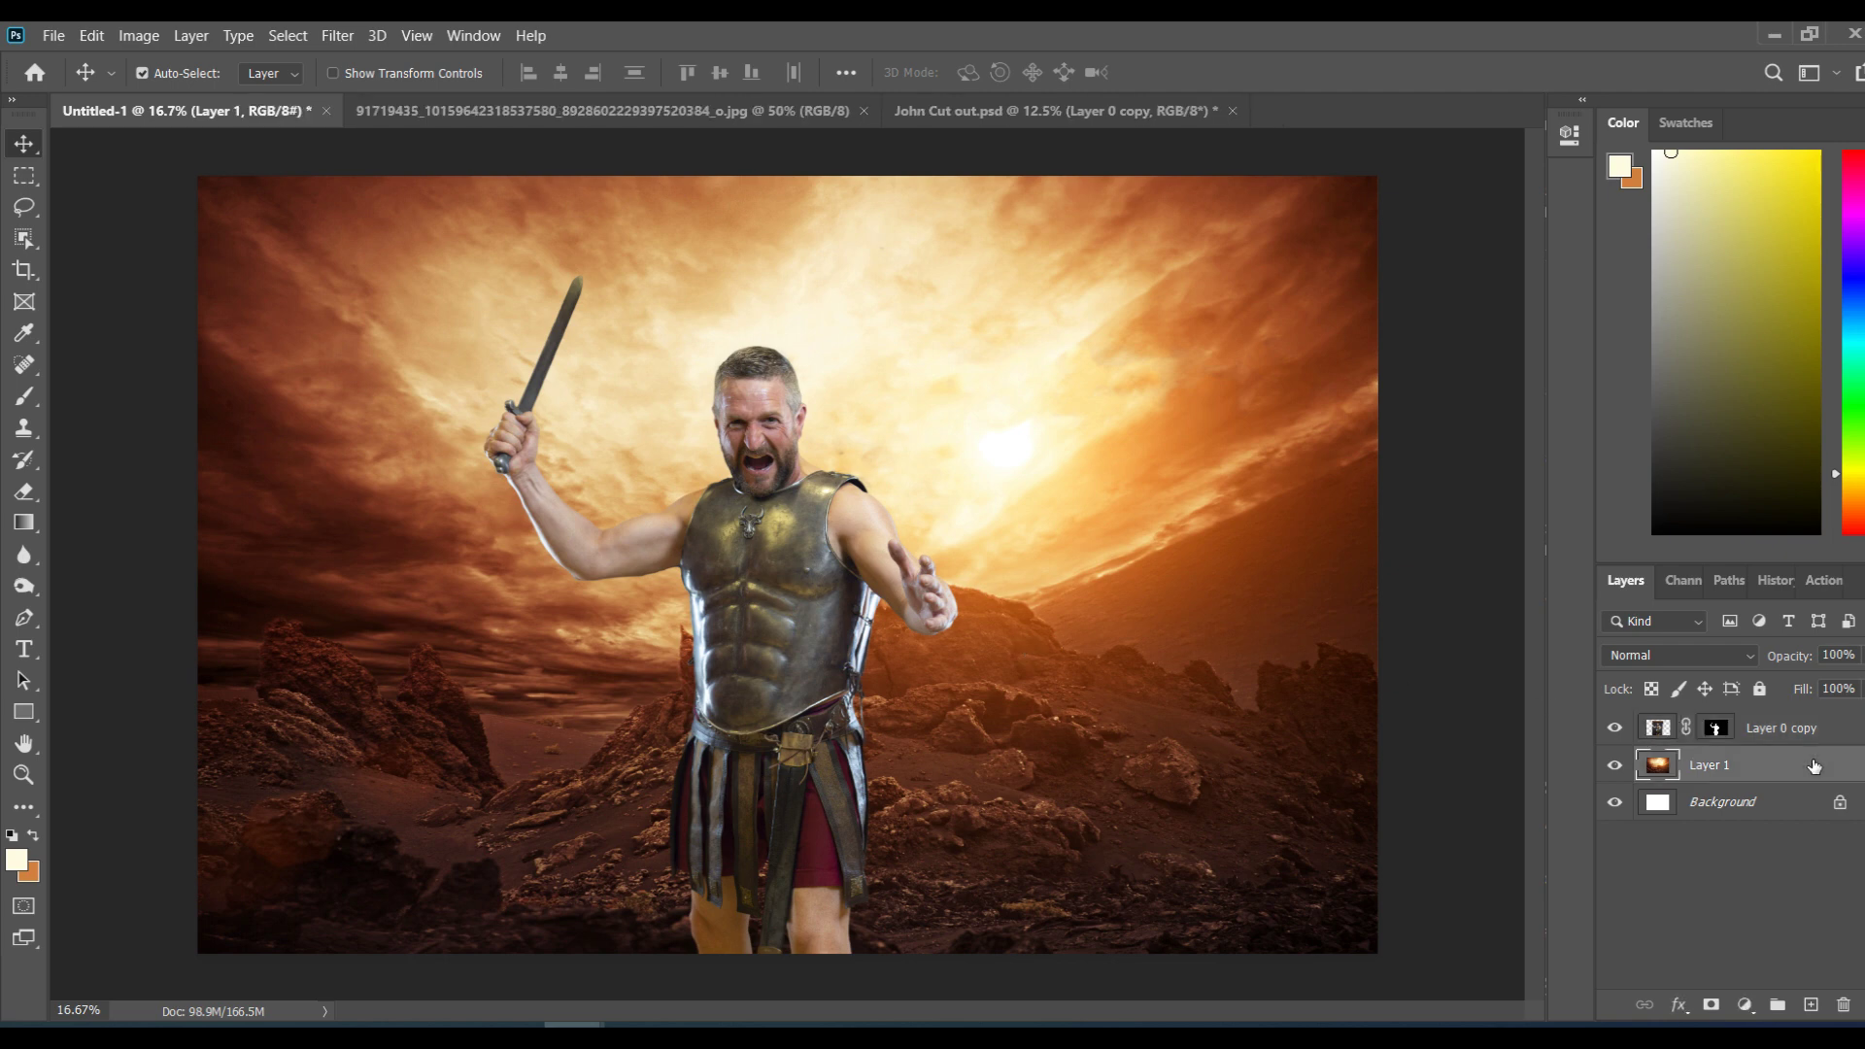
Step: Duplicate Layer 1 with Ctrl+J, undo the extra copy, and select Layer 1 copy
key(ctrl)
key(ctrl+j)
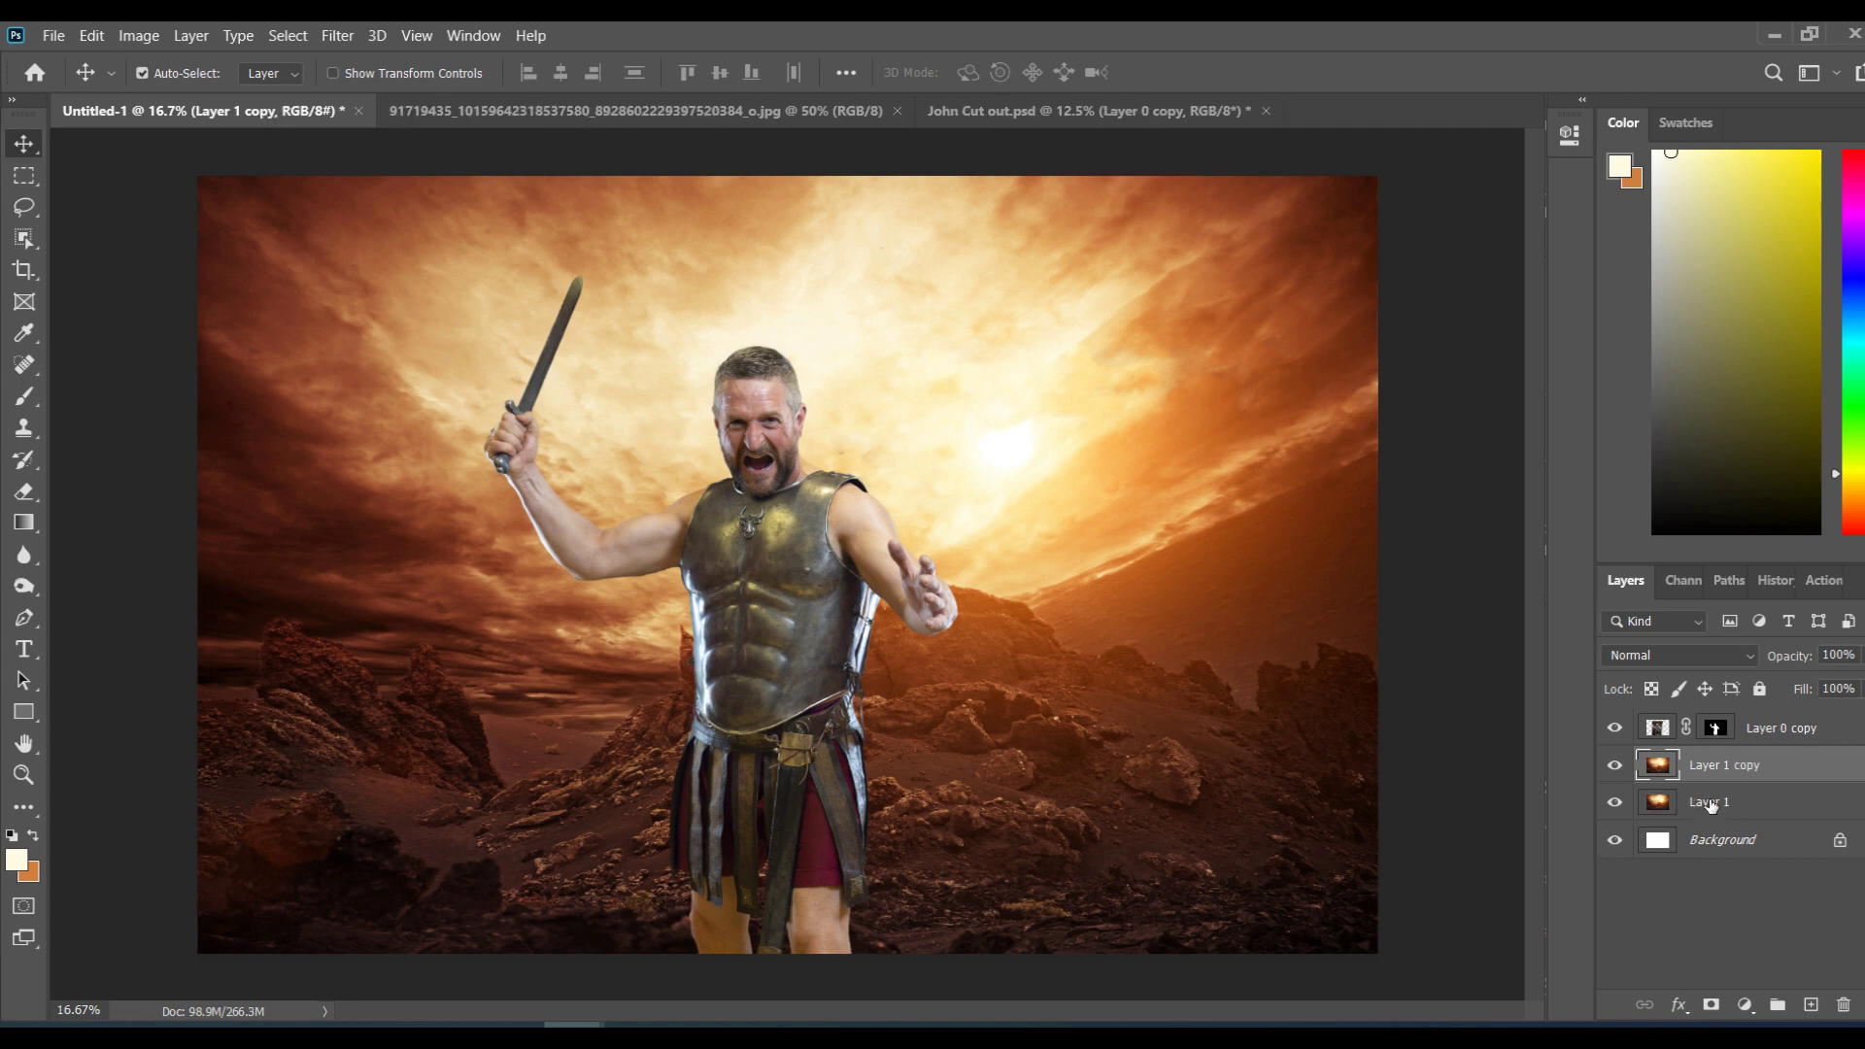
click(1753, 809)
drag(1753, 809, 1812, 996)
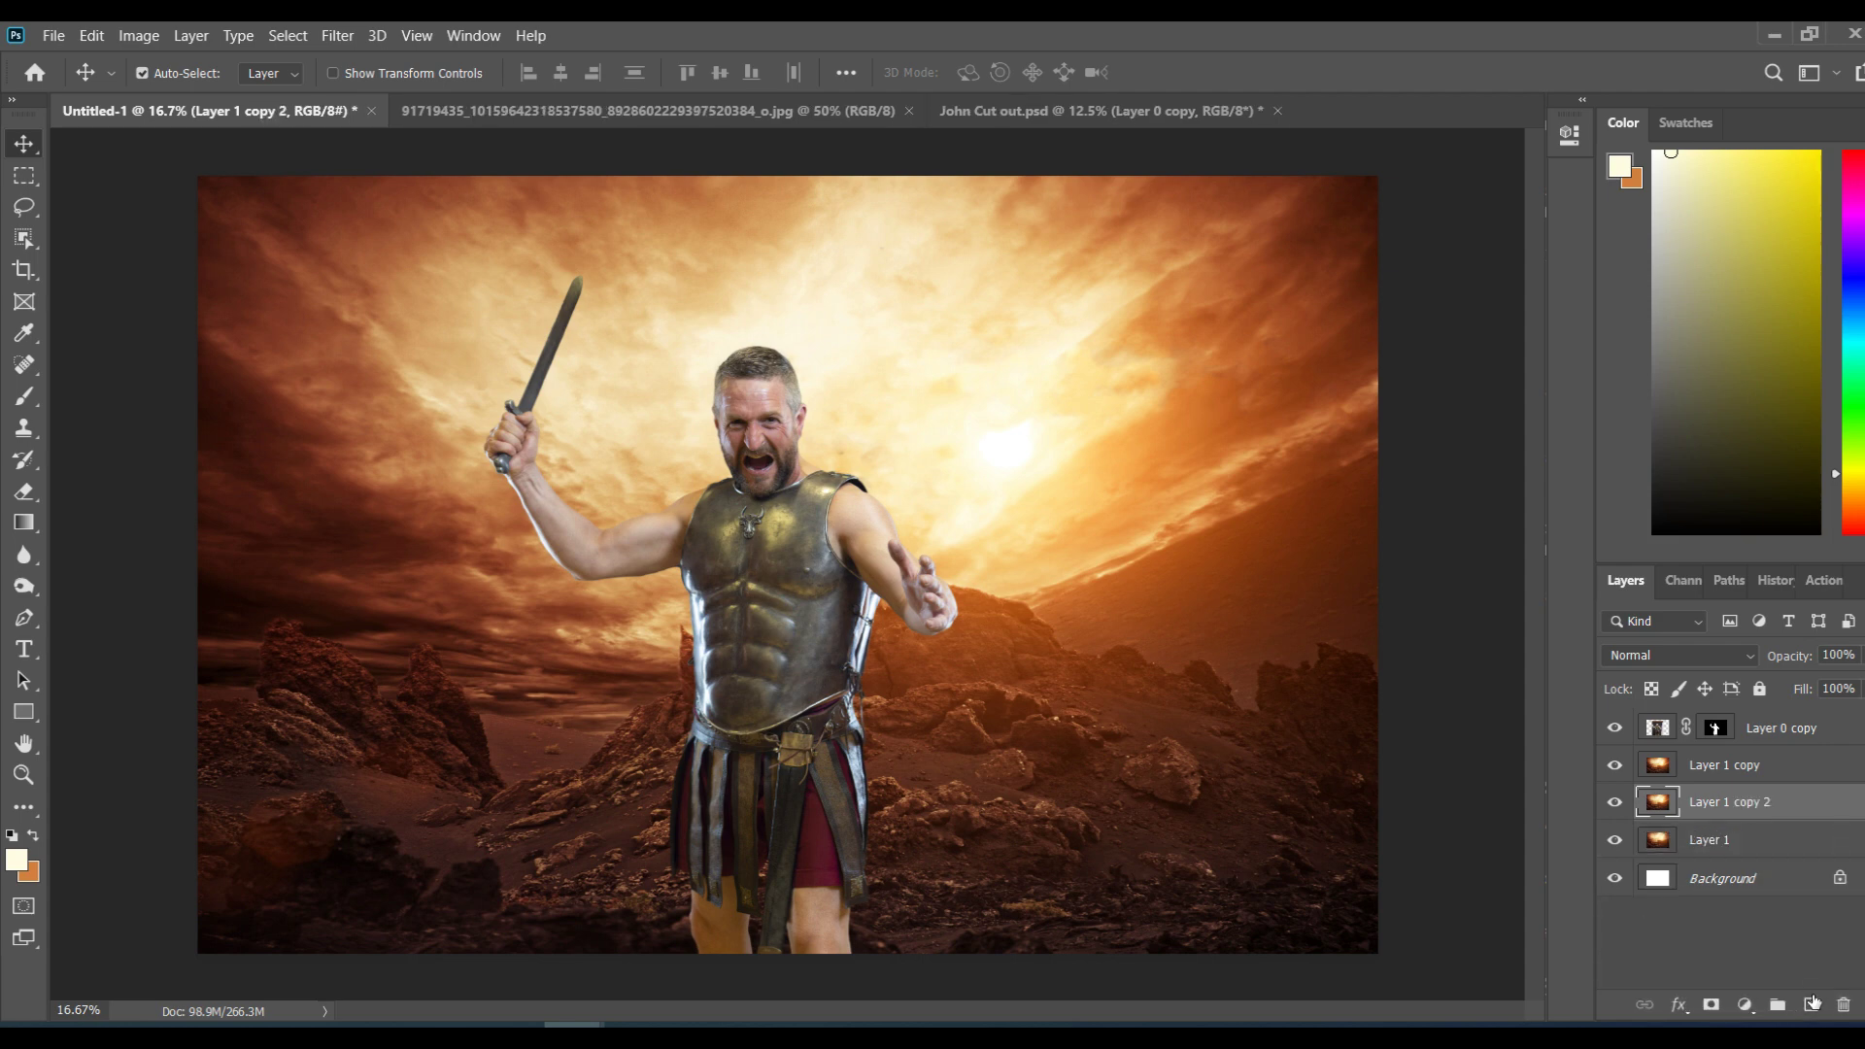
key(ctrl+z)
click(1718, 777)
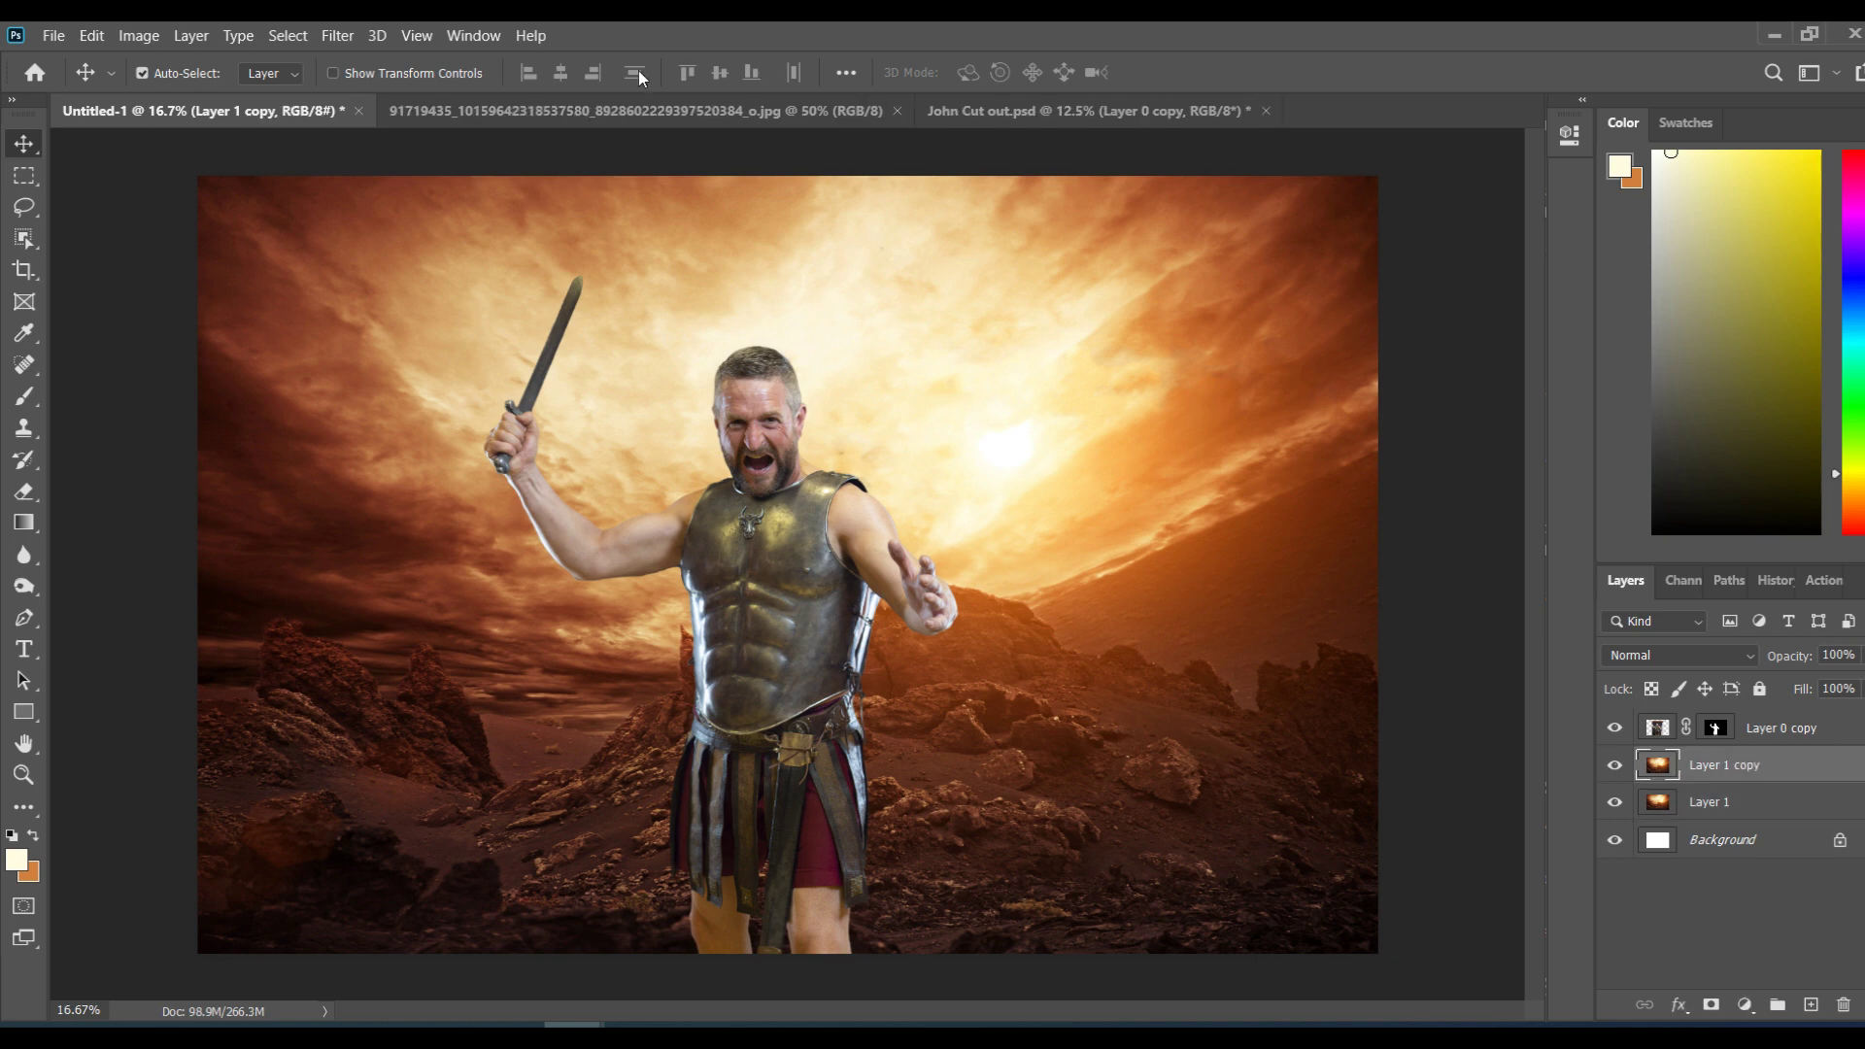
click(338, 36)
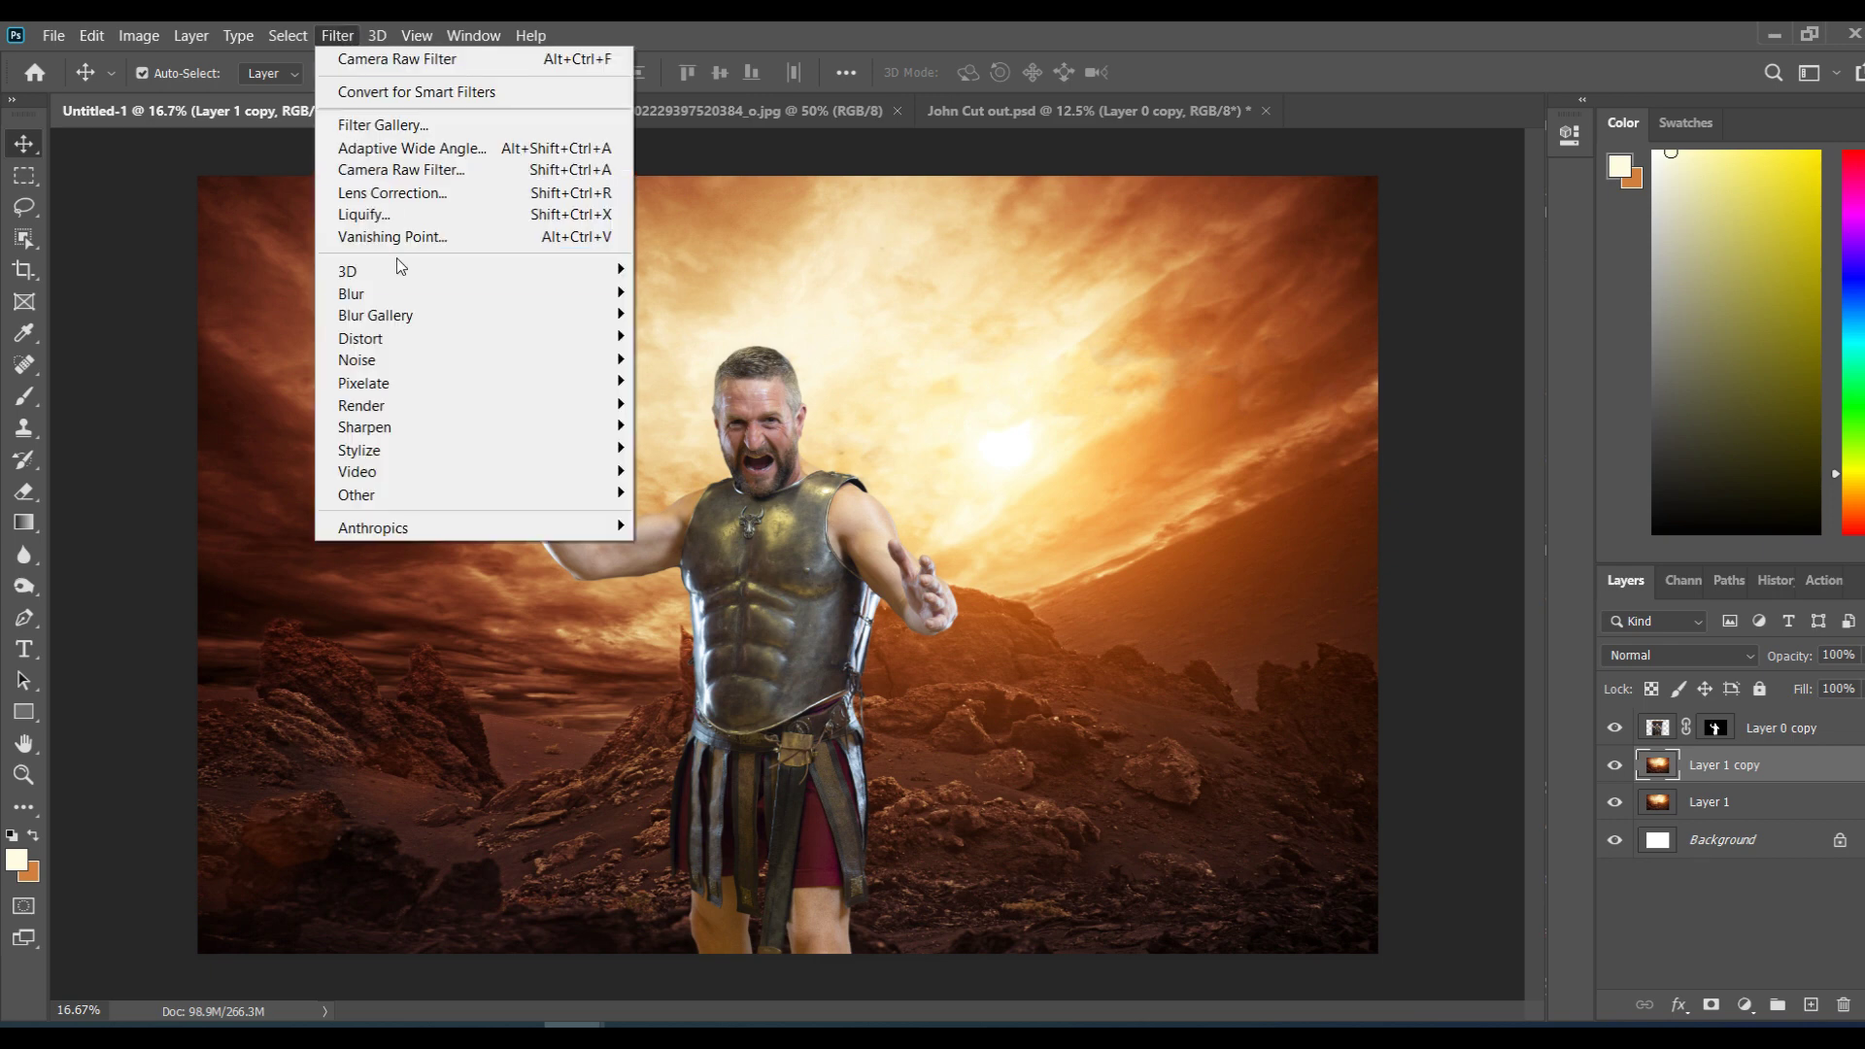
Step: Apply Blur > Average to Layer 1 copy and place the brown fill above the gladiator
mouse_move(403, 295)
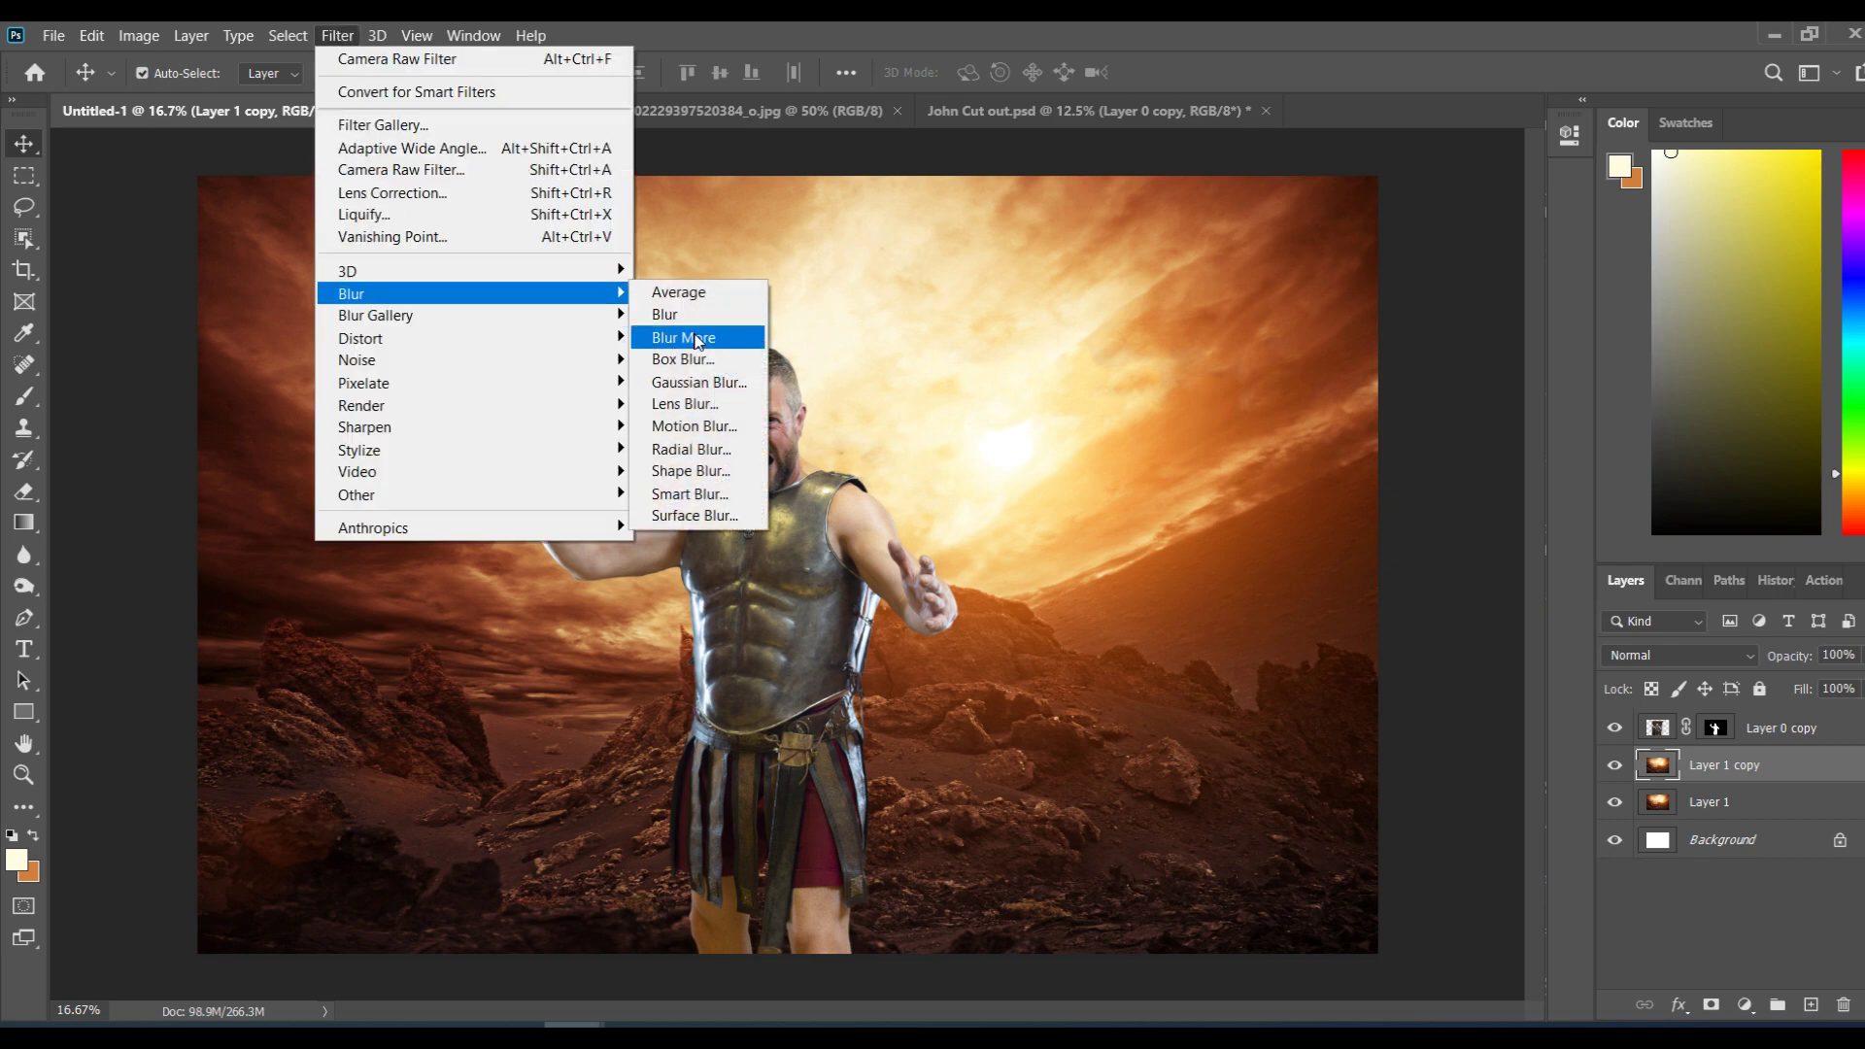
click(706, 305)
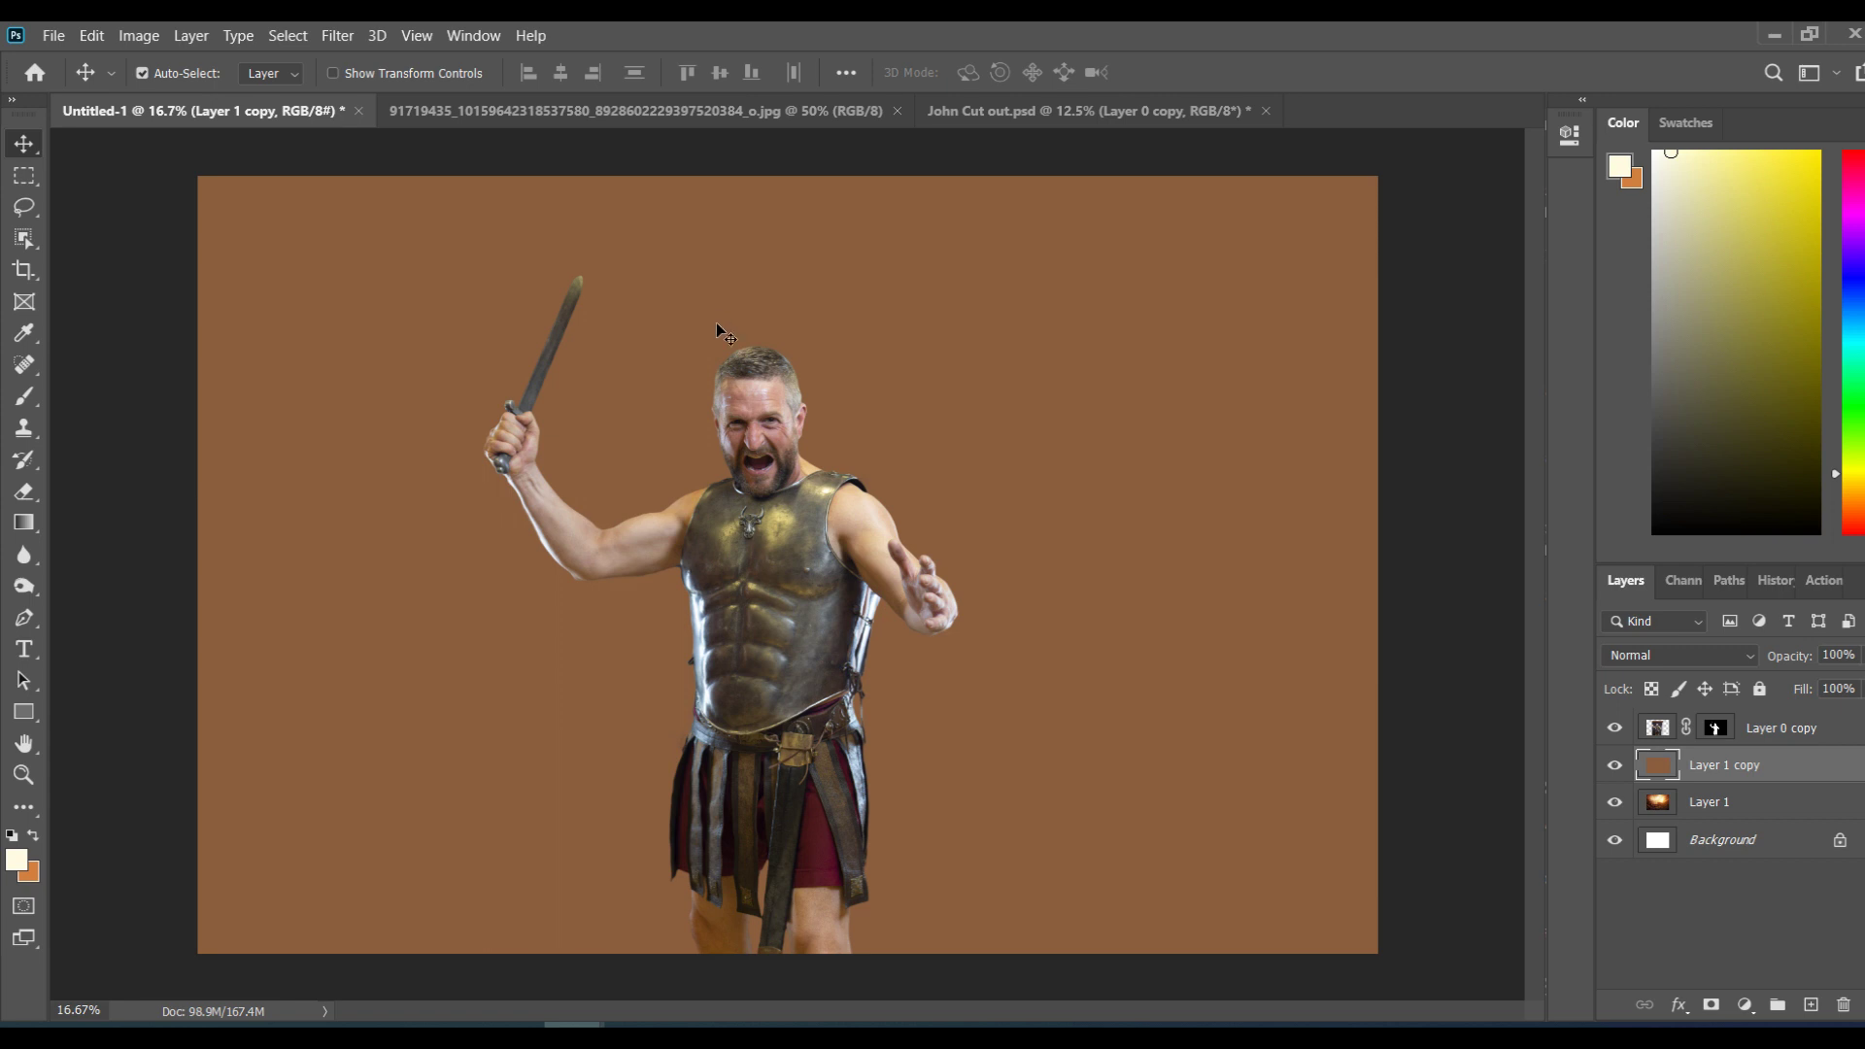
drag(1736, 768, 1735, 719)
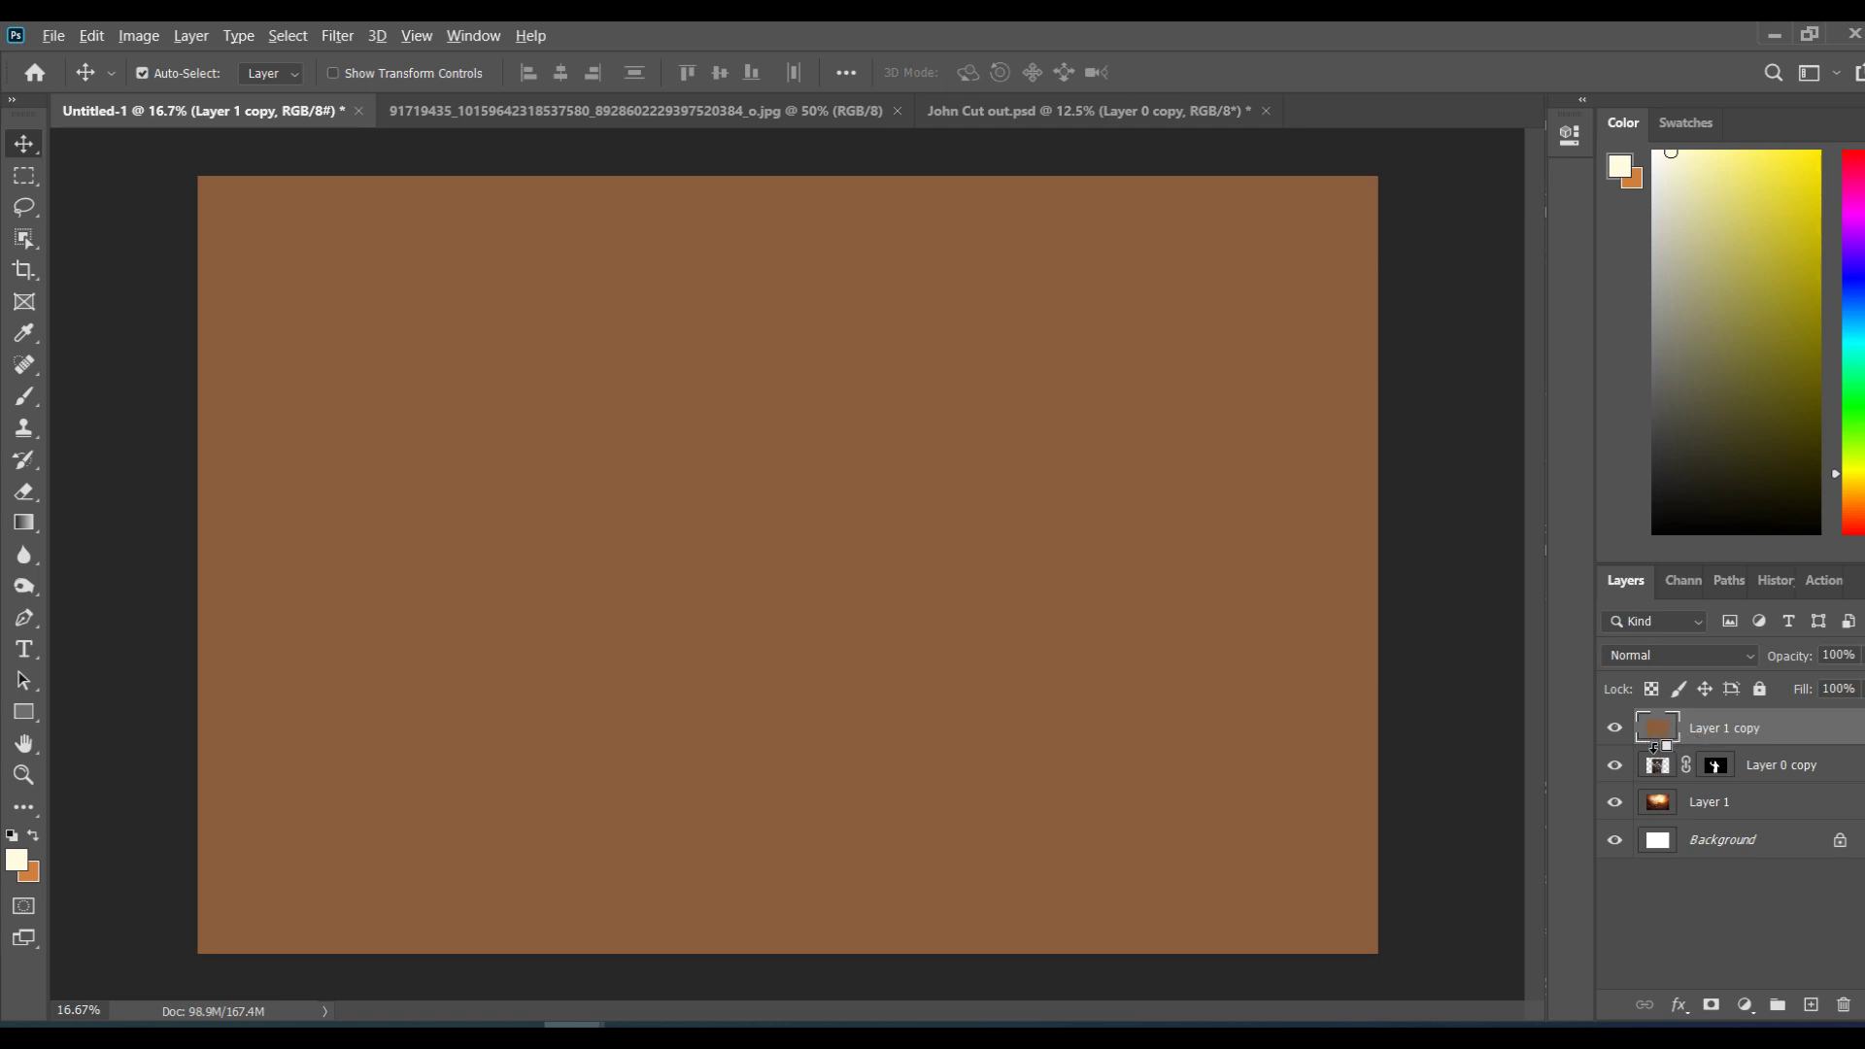
alt+click(1654, 746)
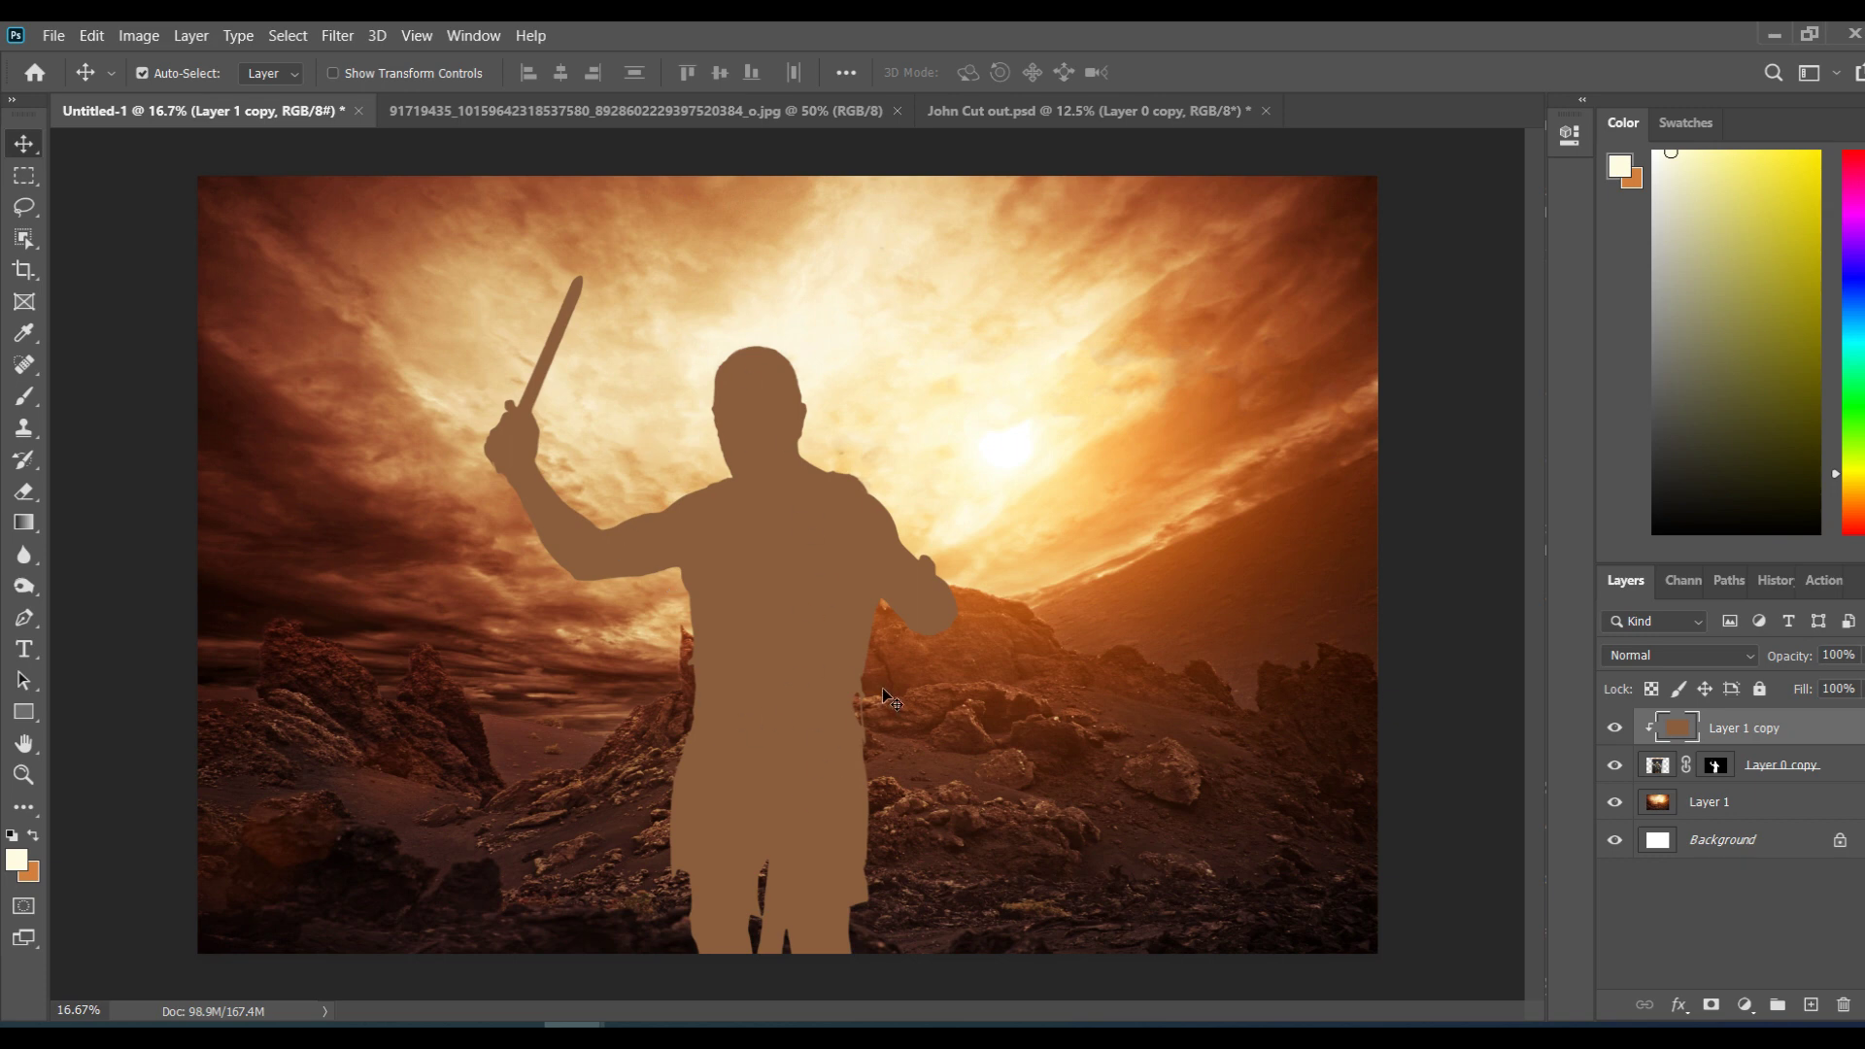
Step: Cycle the brown layer's blend mode through Dissolve, Multiply and lighter modes to Overlay
click(1648, 659)
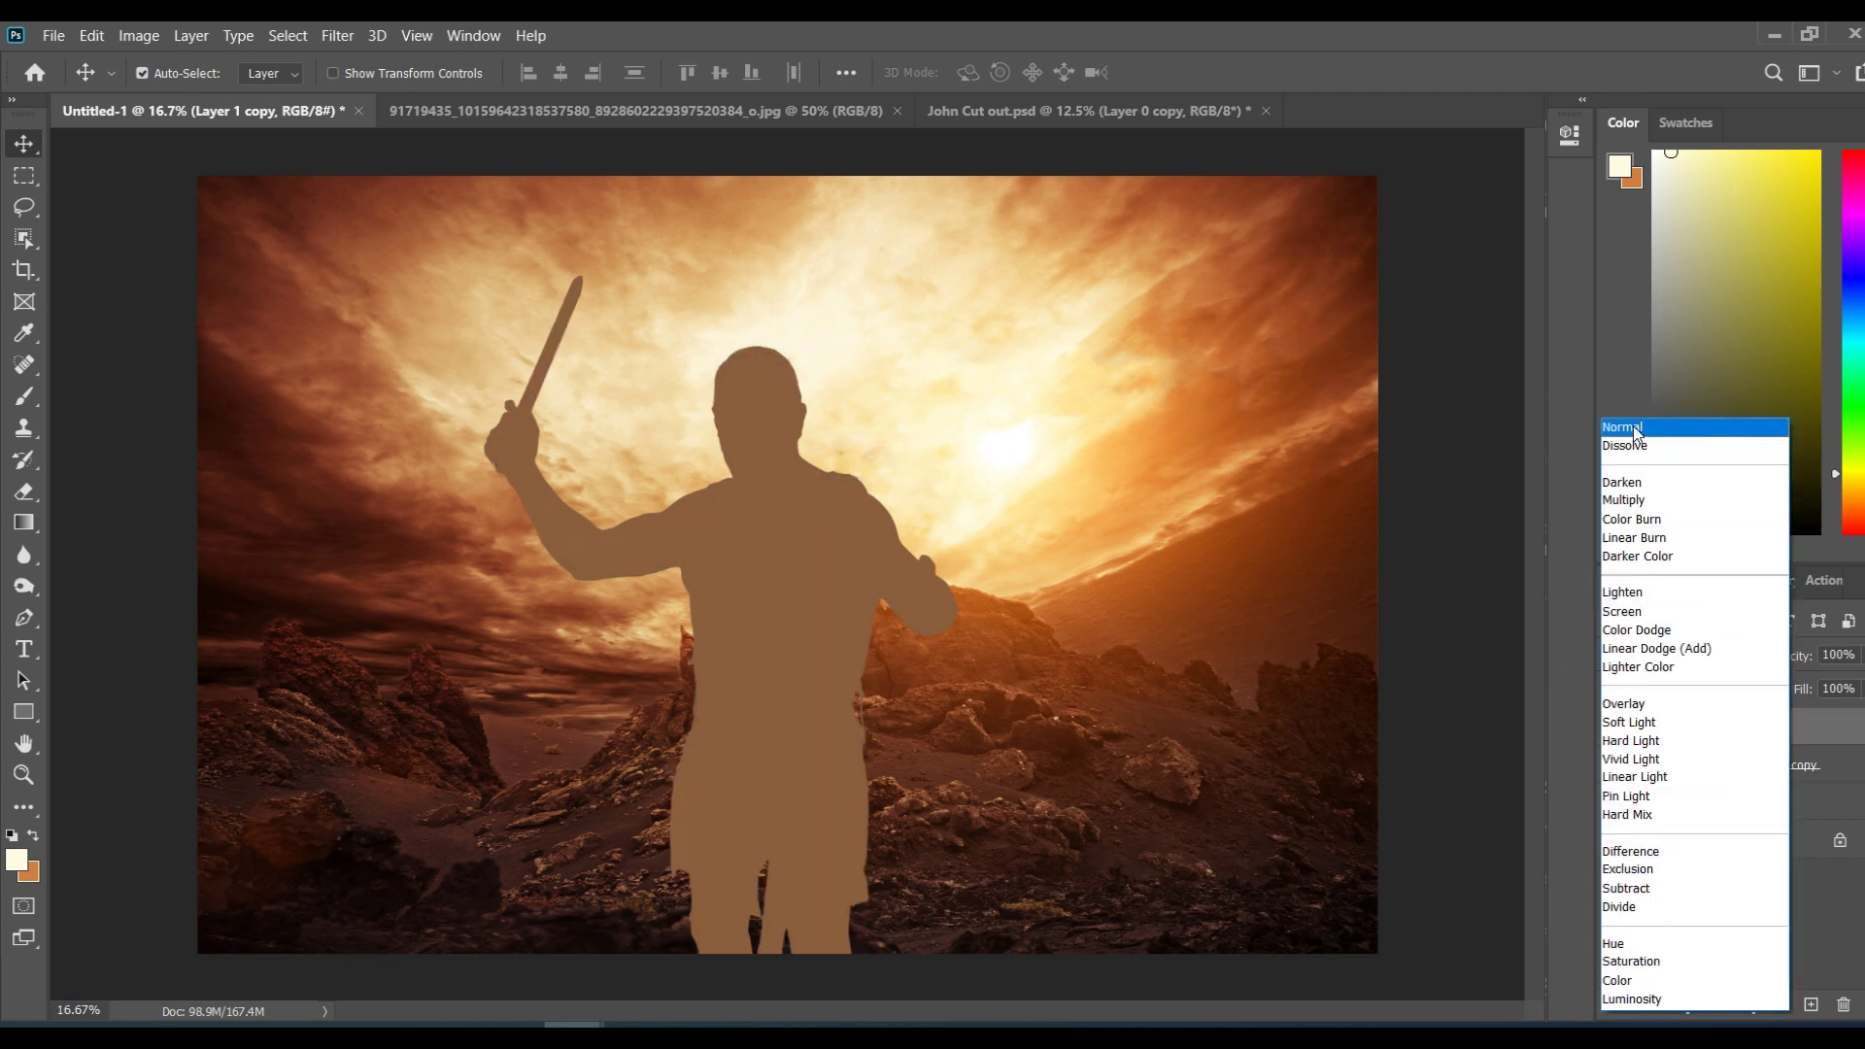
click(1634, 429)
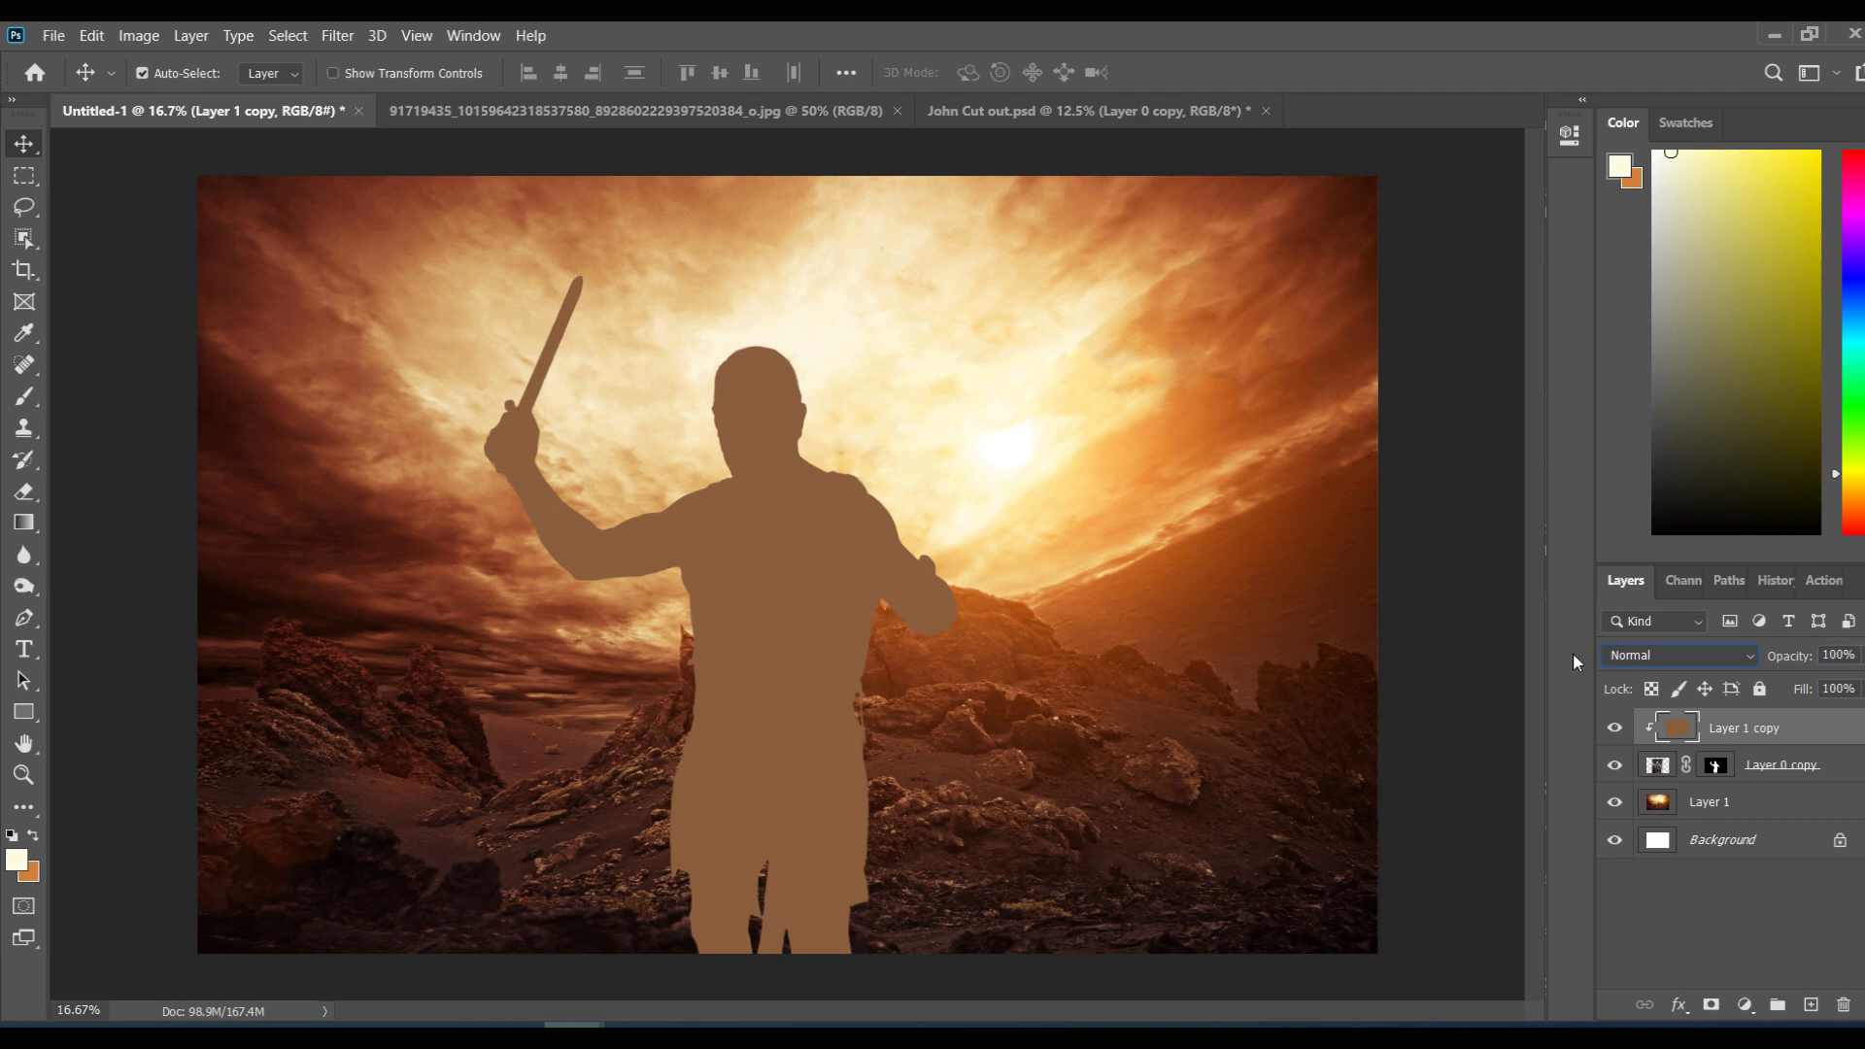
key(Down)
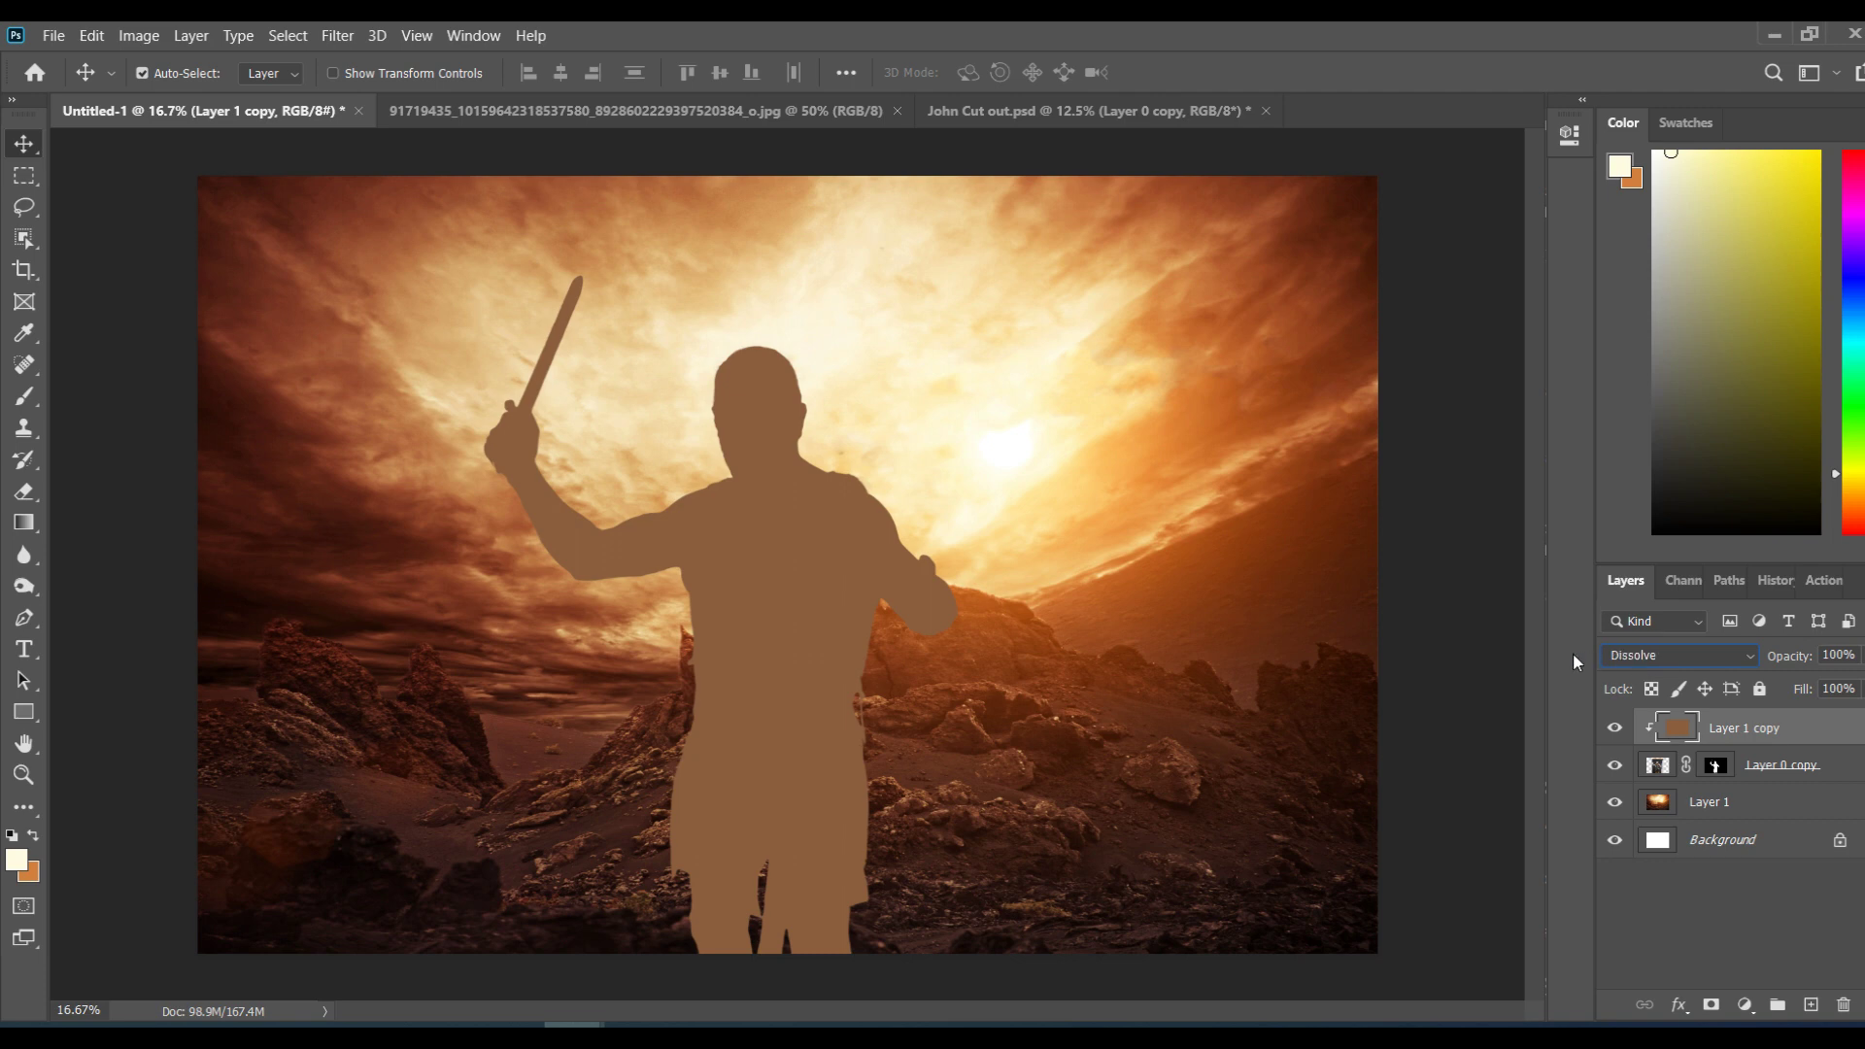
key(Down)
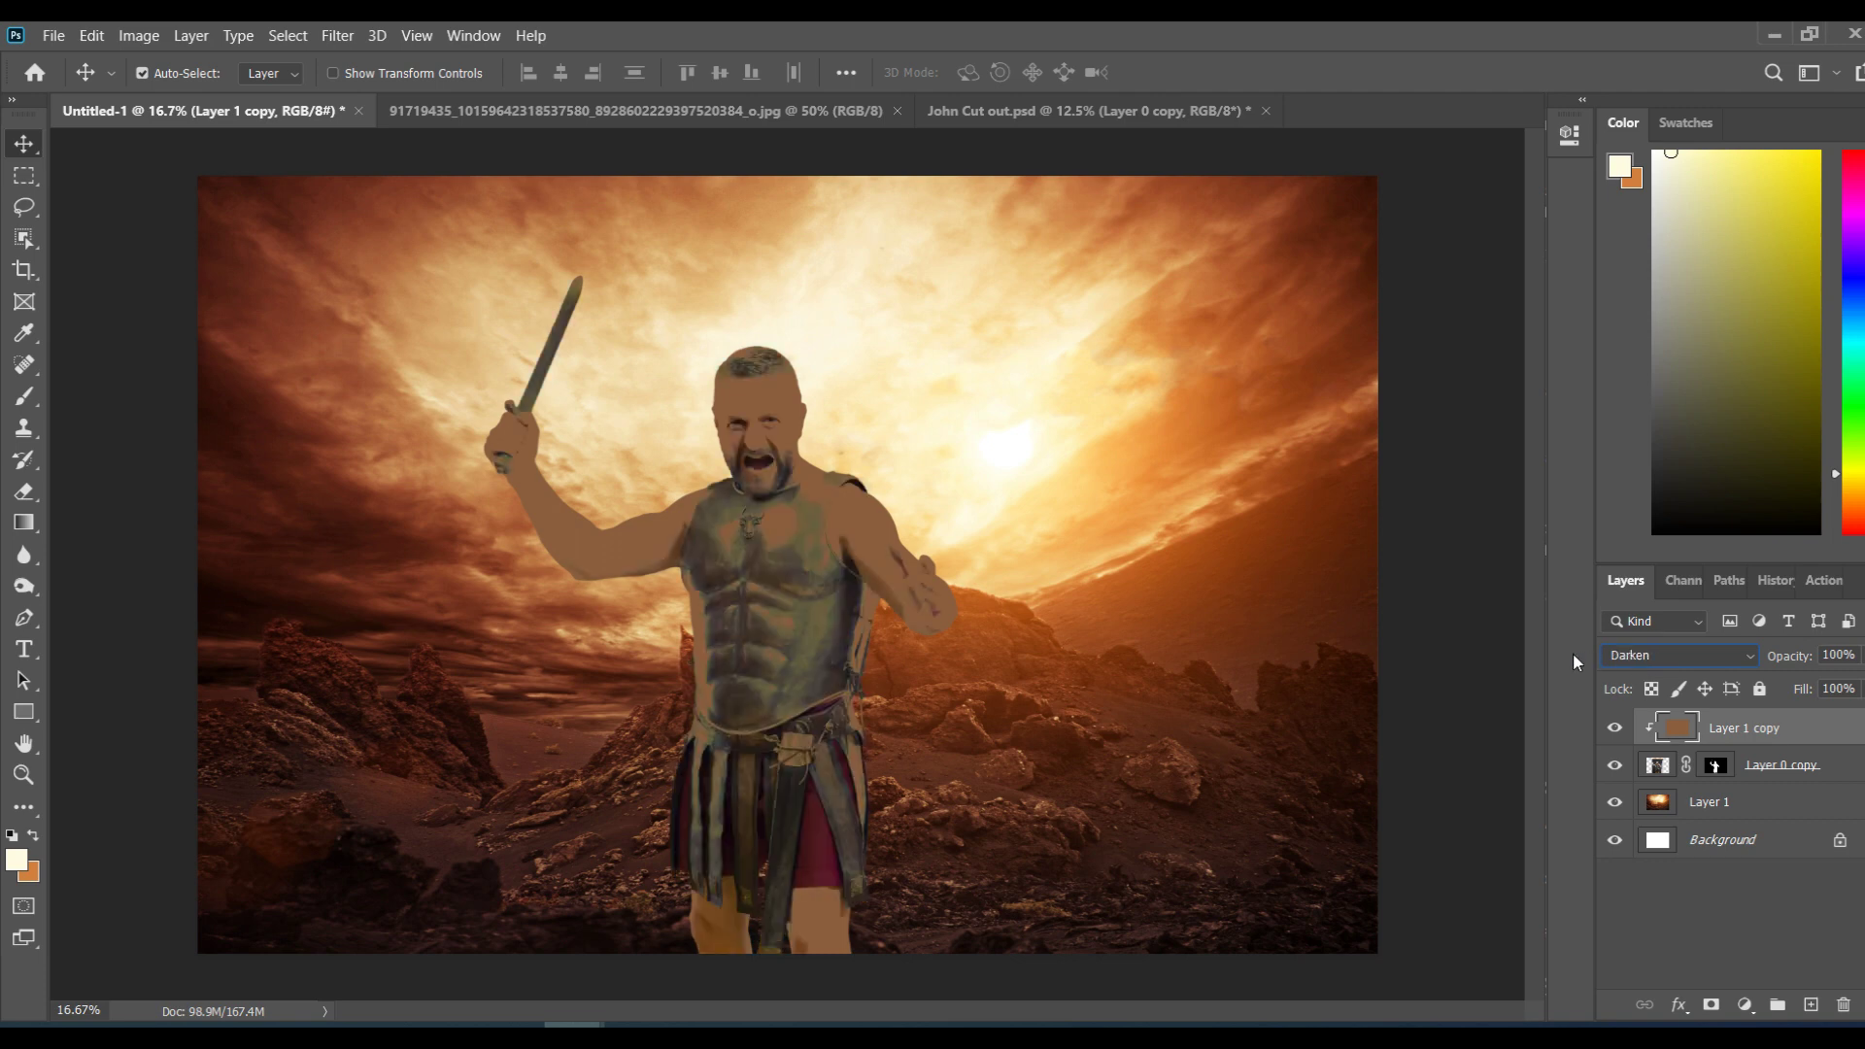
key(Down)
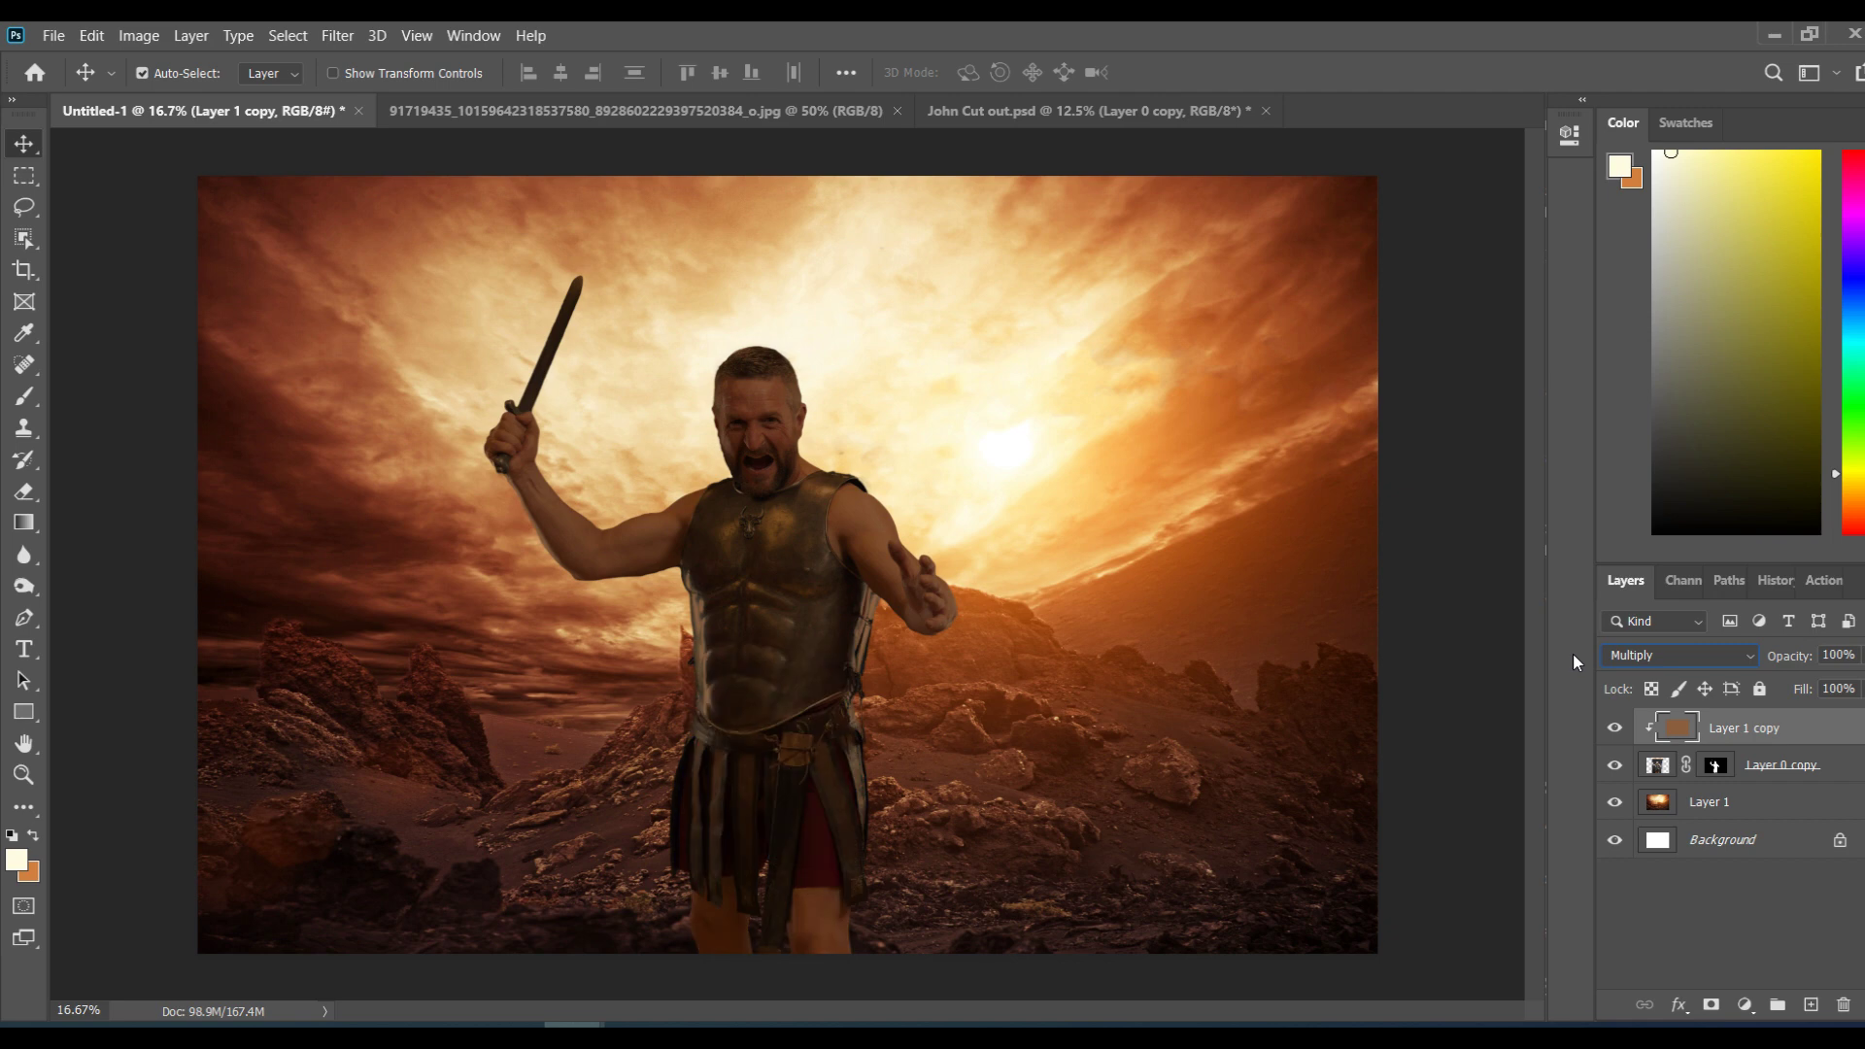
key(Down)
key(Down)
key(Down)
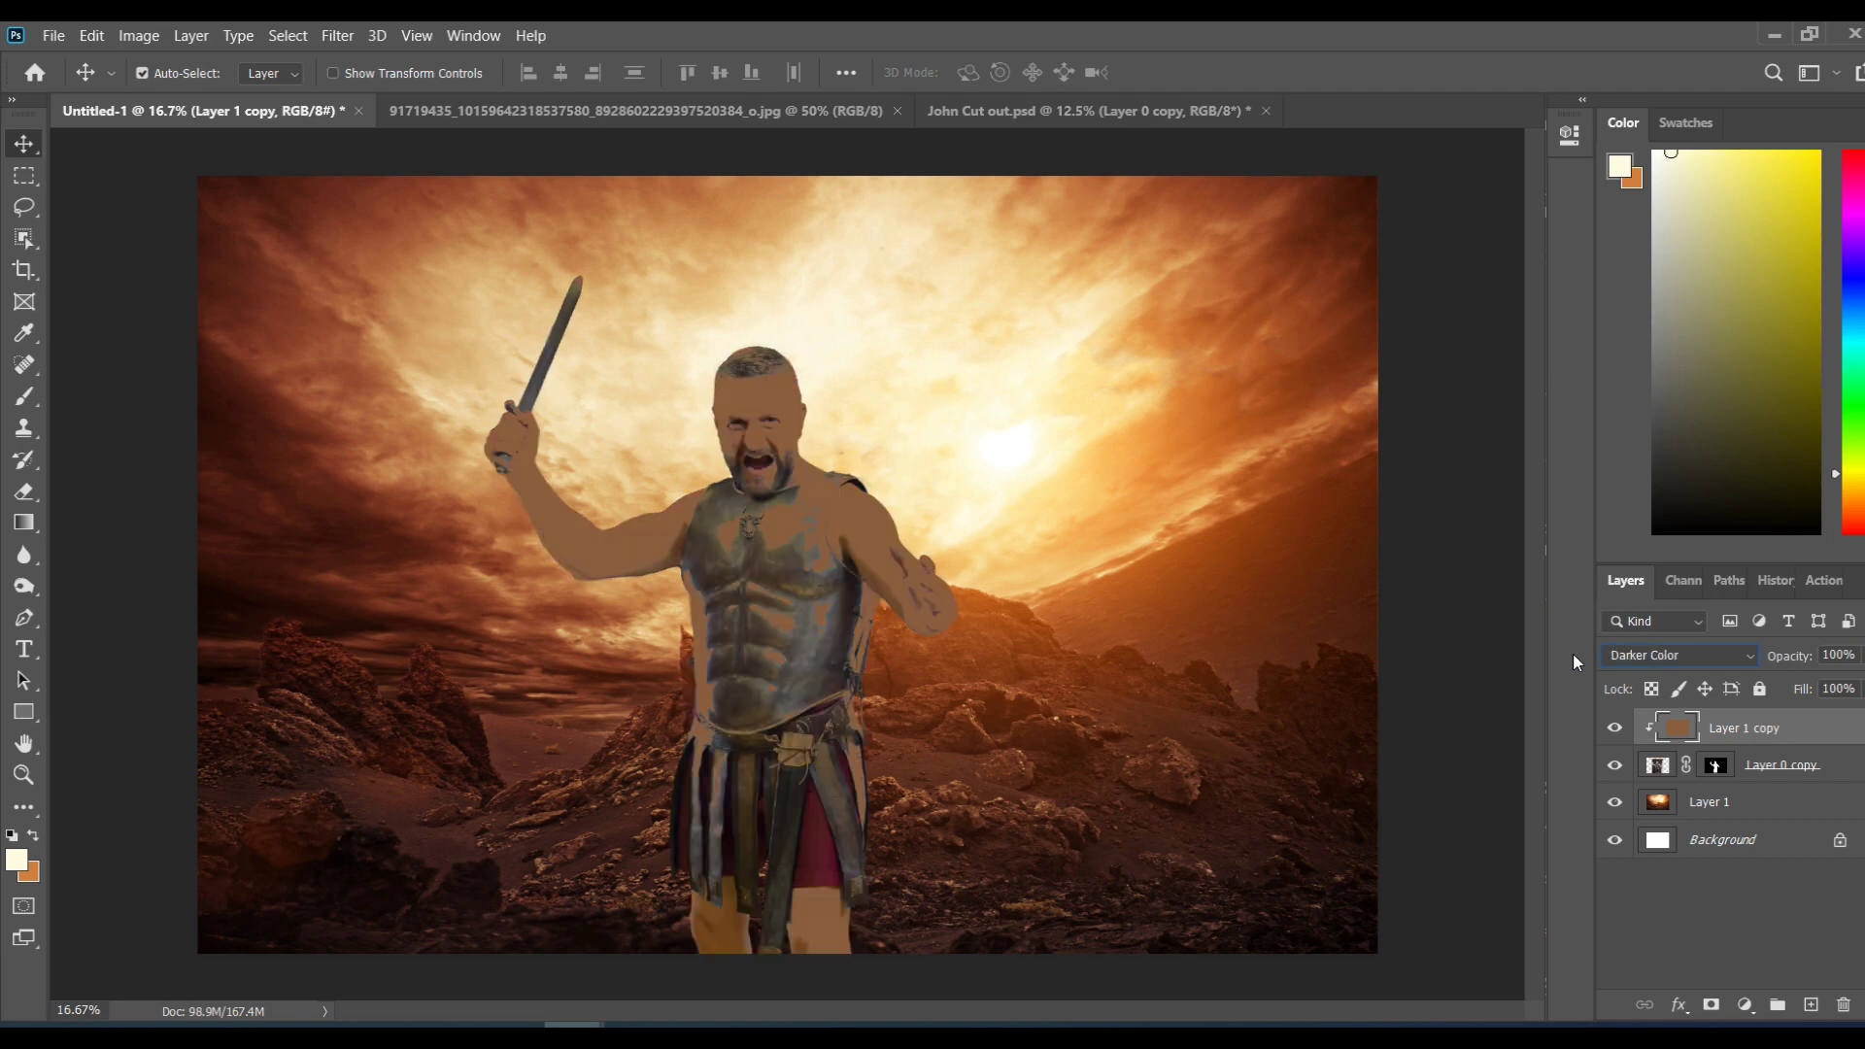
key(Down)
key(Down)
key(Down)
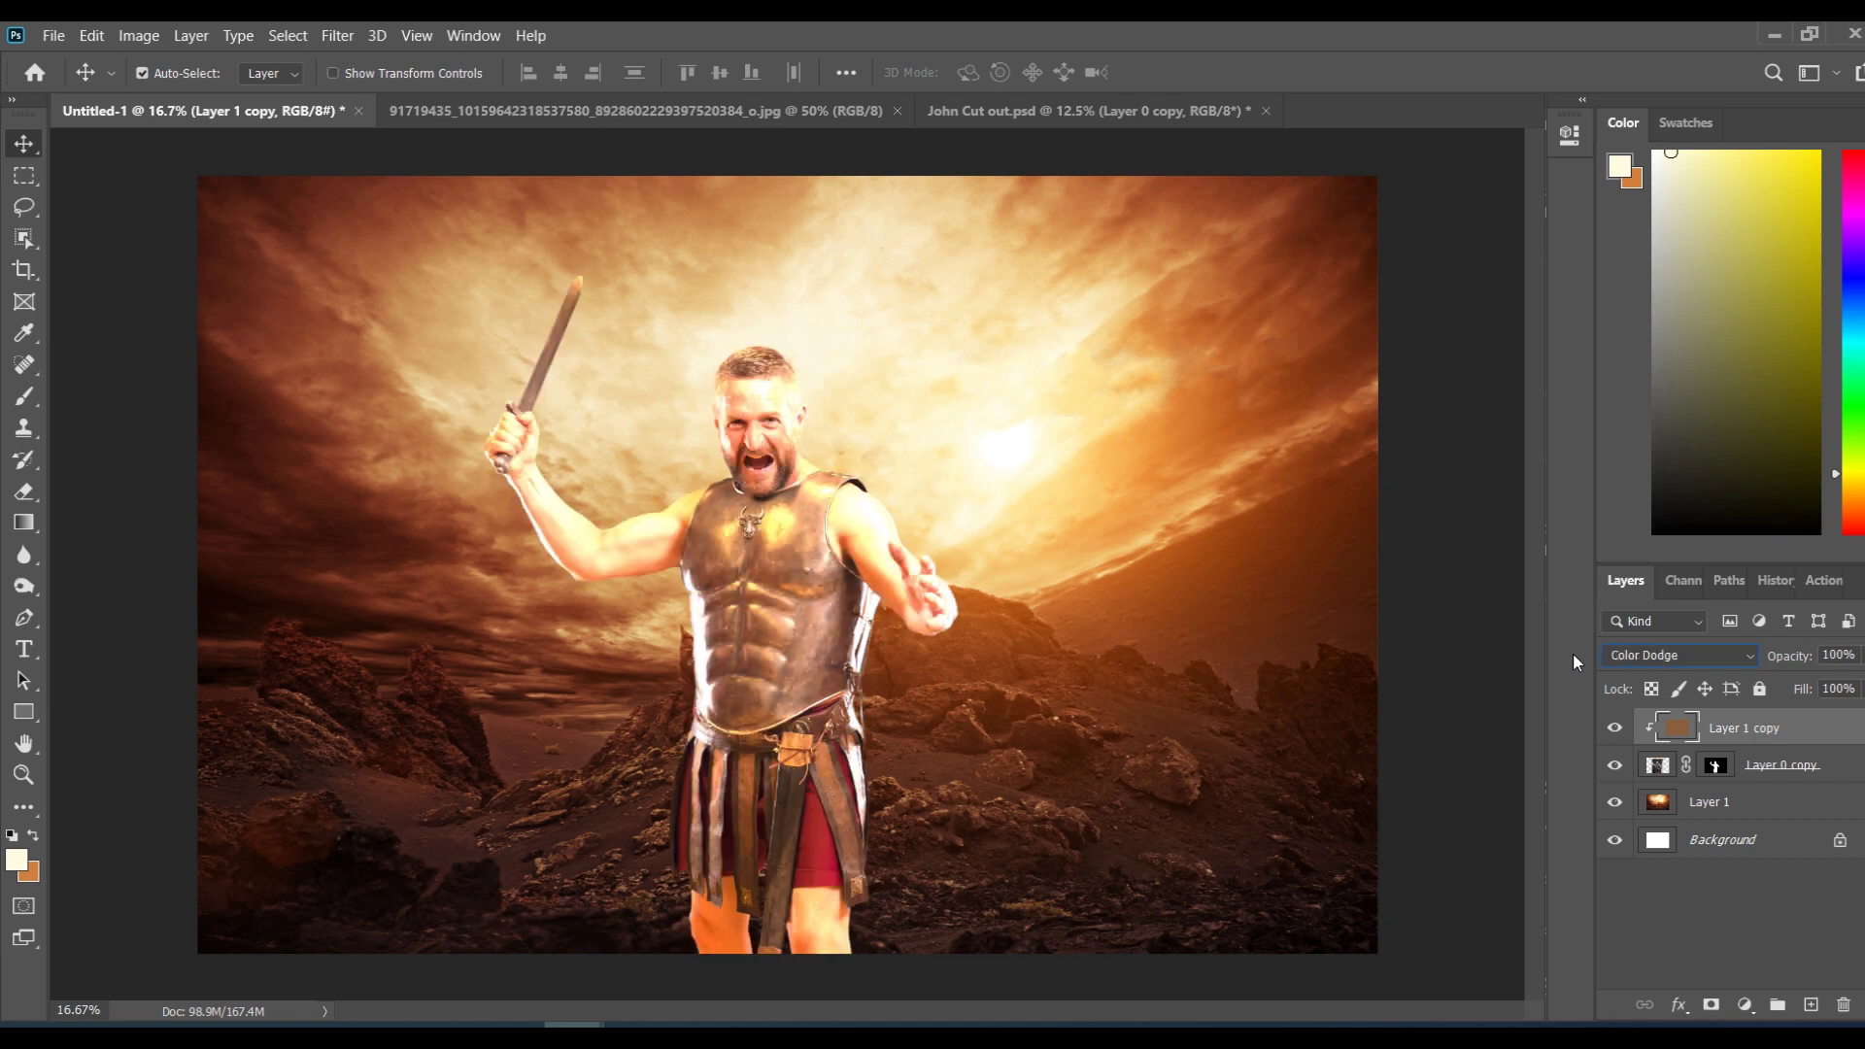
key(Down)
key(Down)
key(Down)
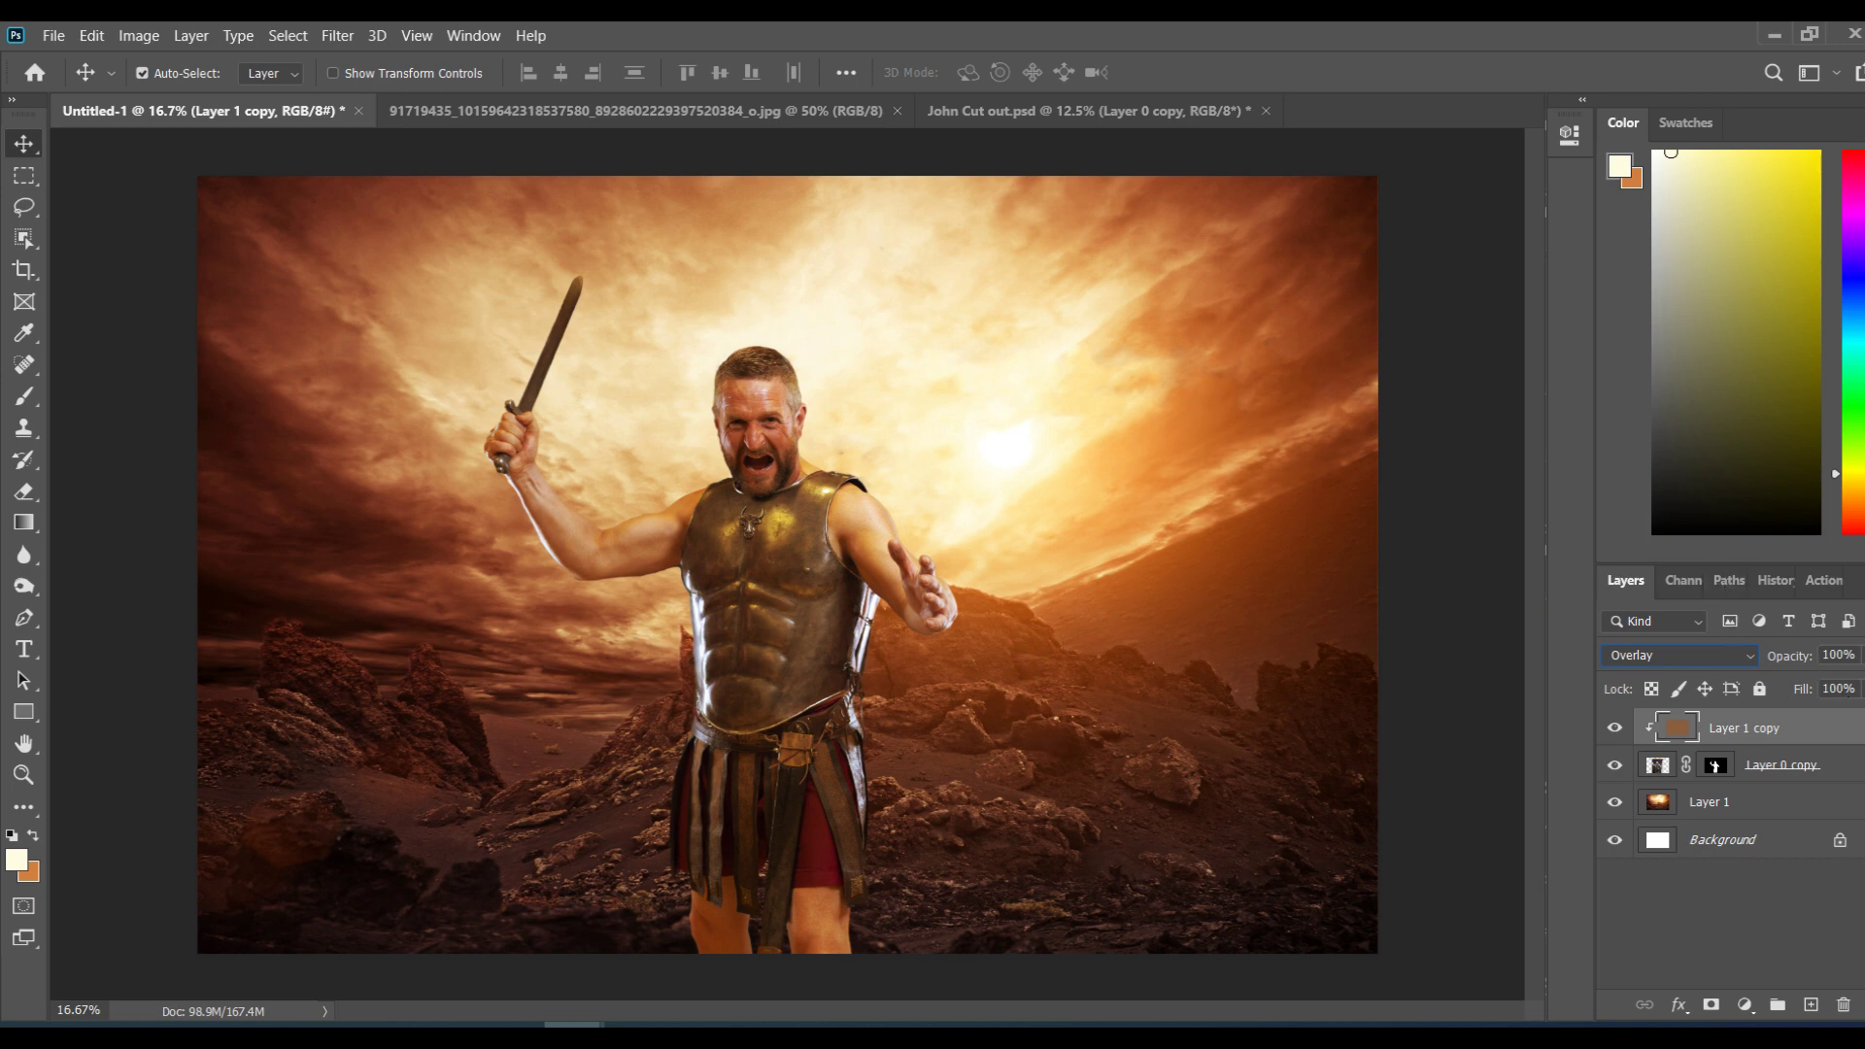
Step: Lower the brown layer's Fill to about 21%, then select Layer 0 copy
click(1860, 688)
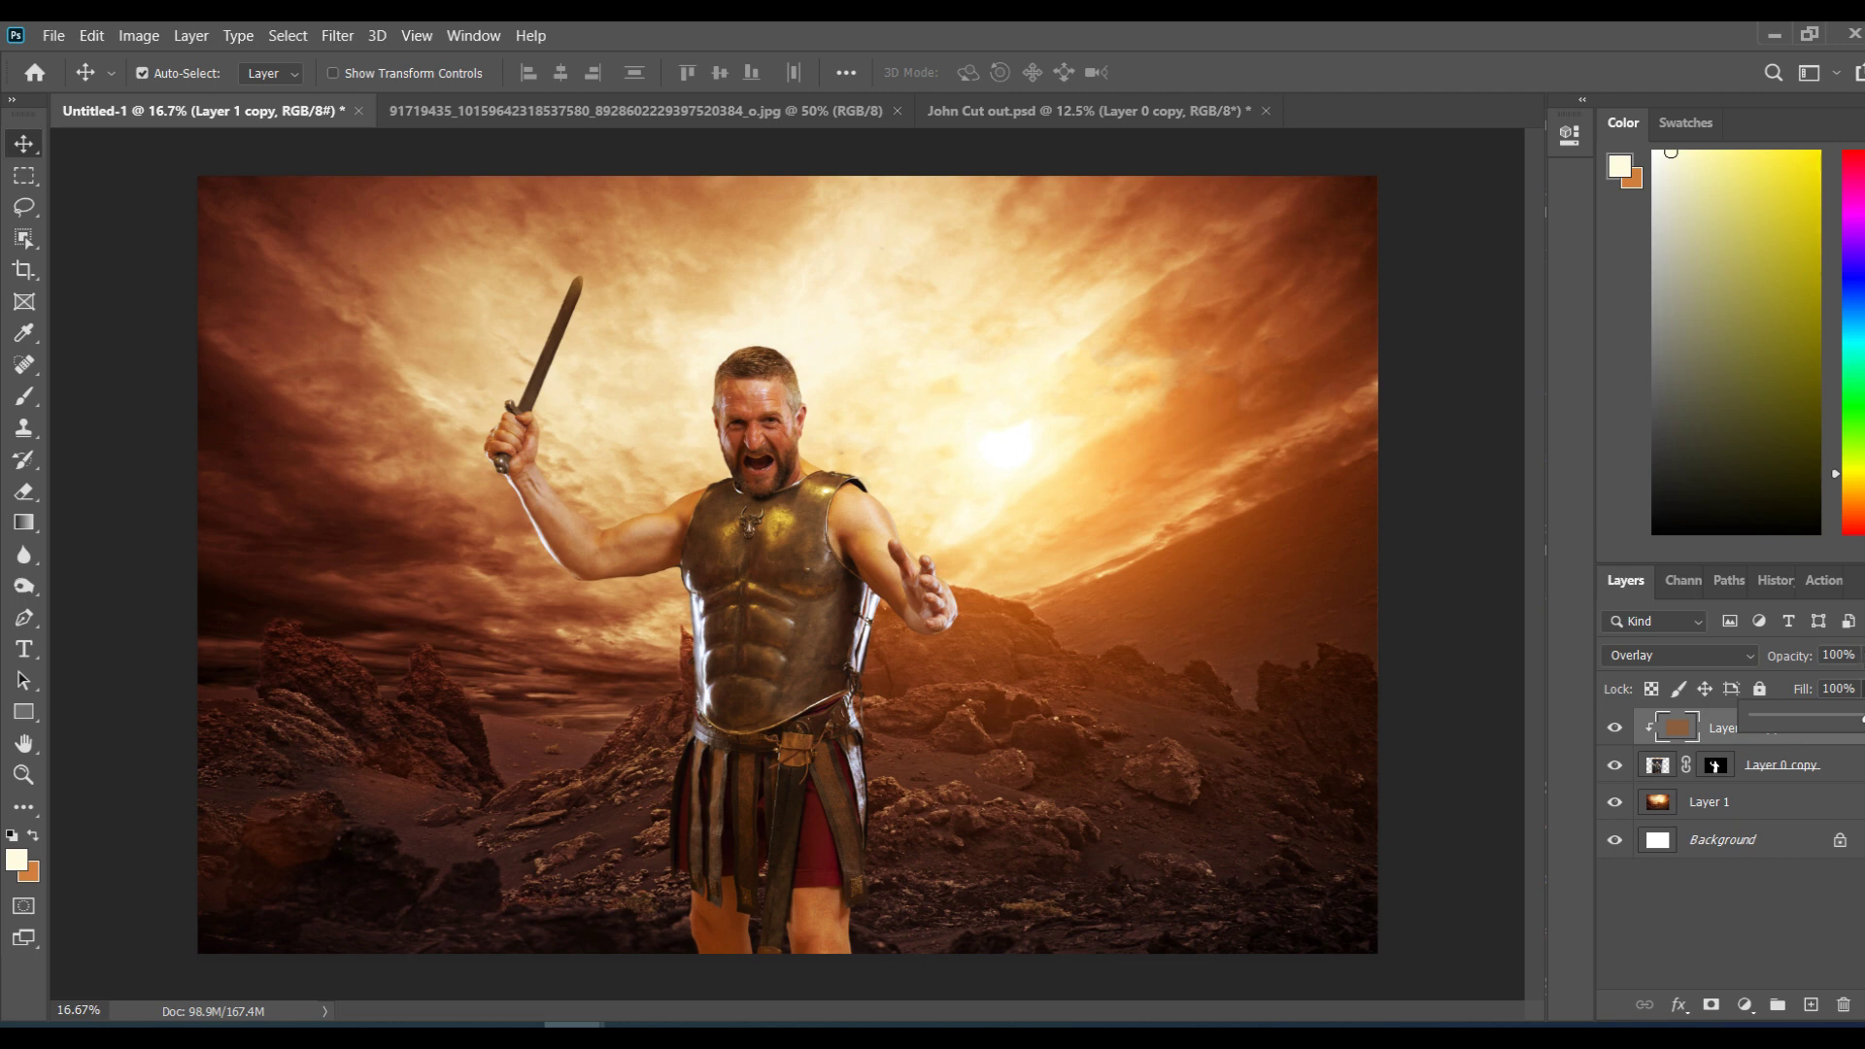
click(1844, 721)
mouse_move(1845, 721)
mouse_down()
mouse_move(1713, 729)
mouse_move(1860, 721)
mouse_move(1848, 703)
mouse_move(1814, 715)
mouse_up()
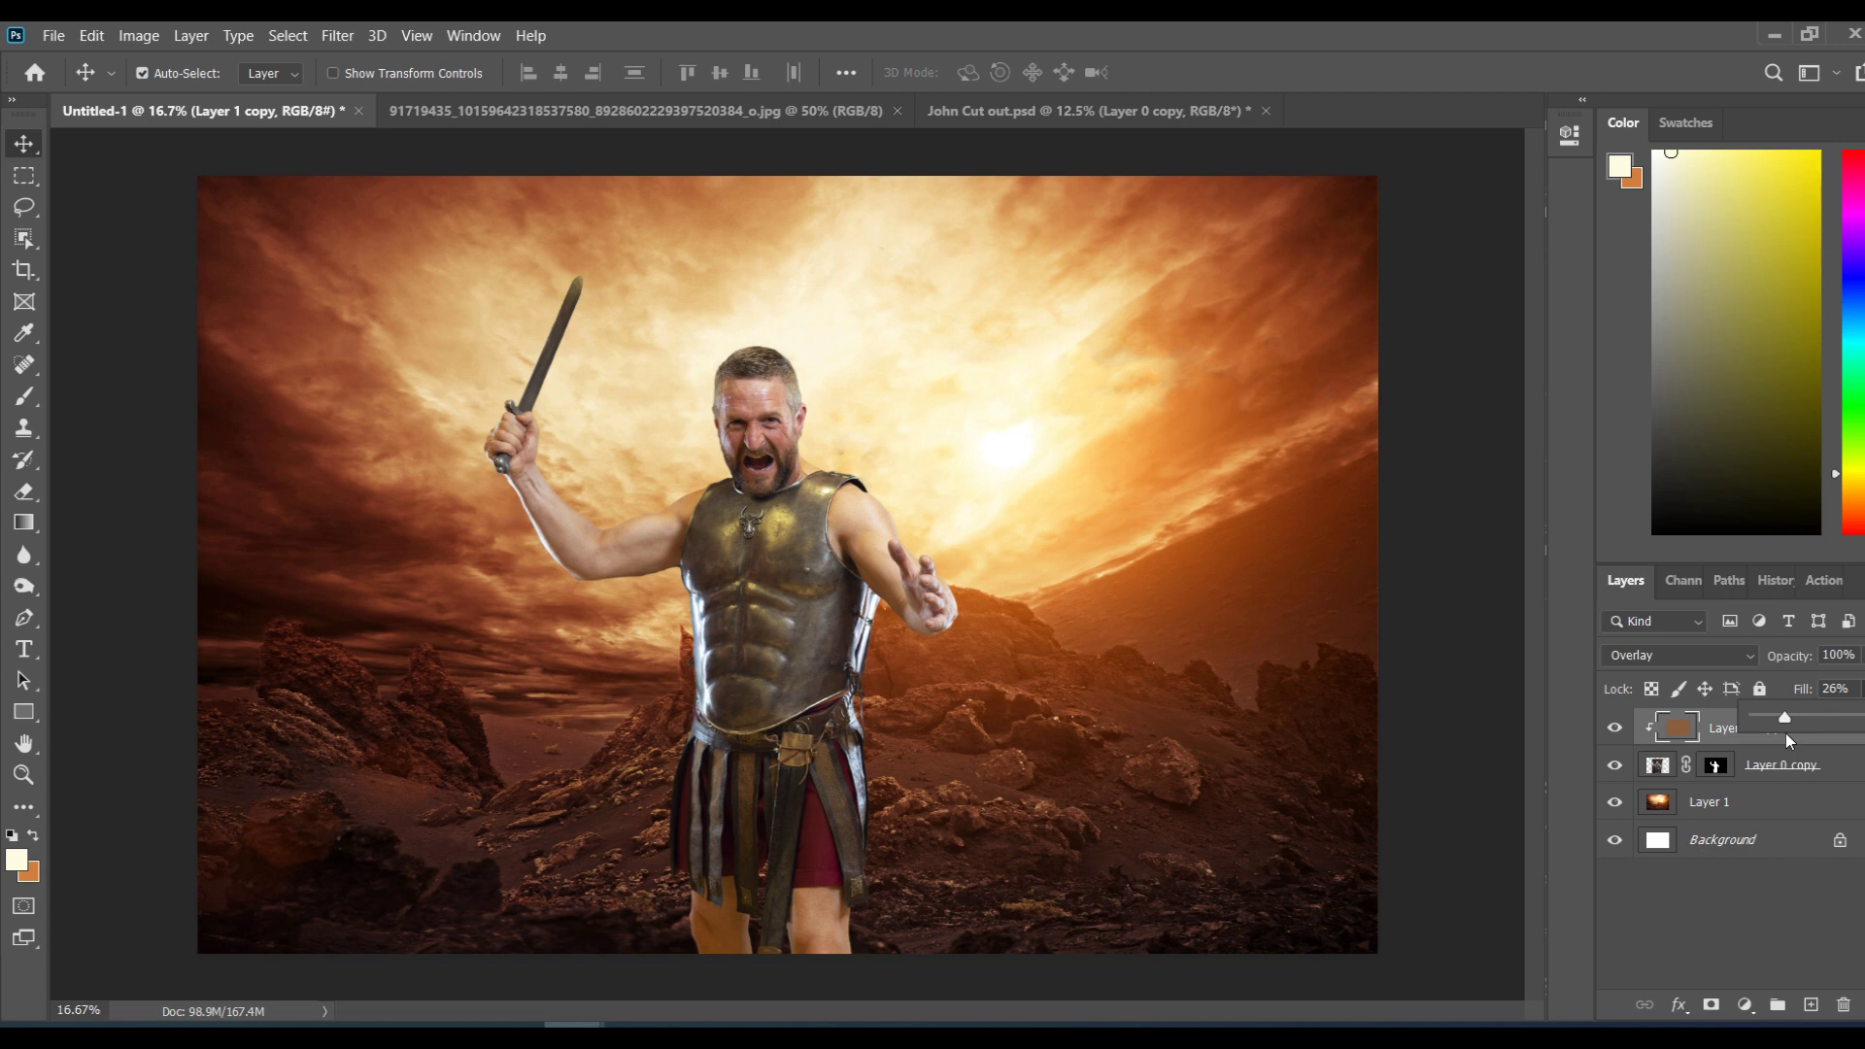
mouse_move(1776, 734)
mouse_down()
mouse_move(1758, 730)
mouse_move(1780, 736)
mouse_up()
click(1780, 905)
click(1780, 905)
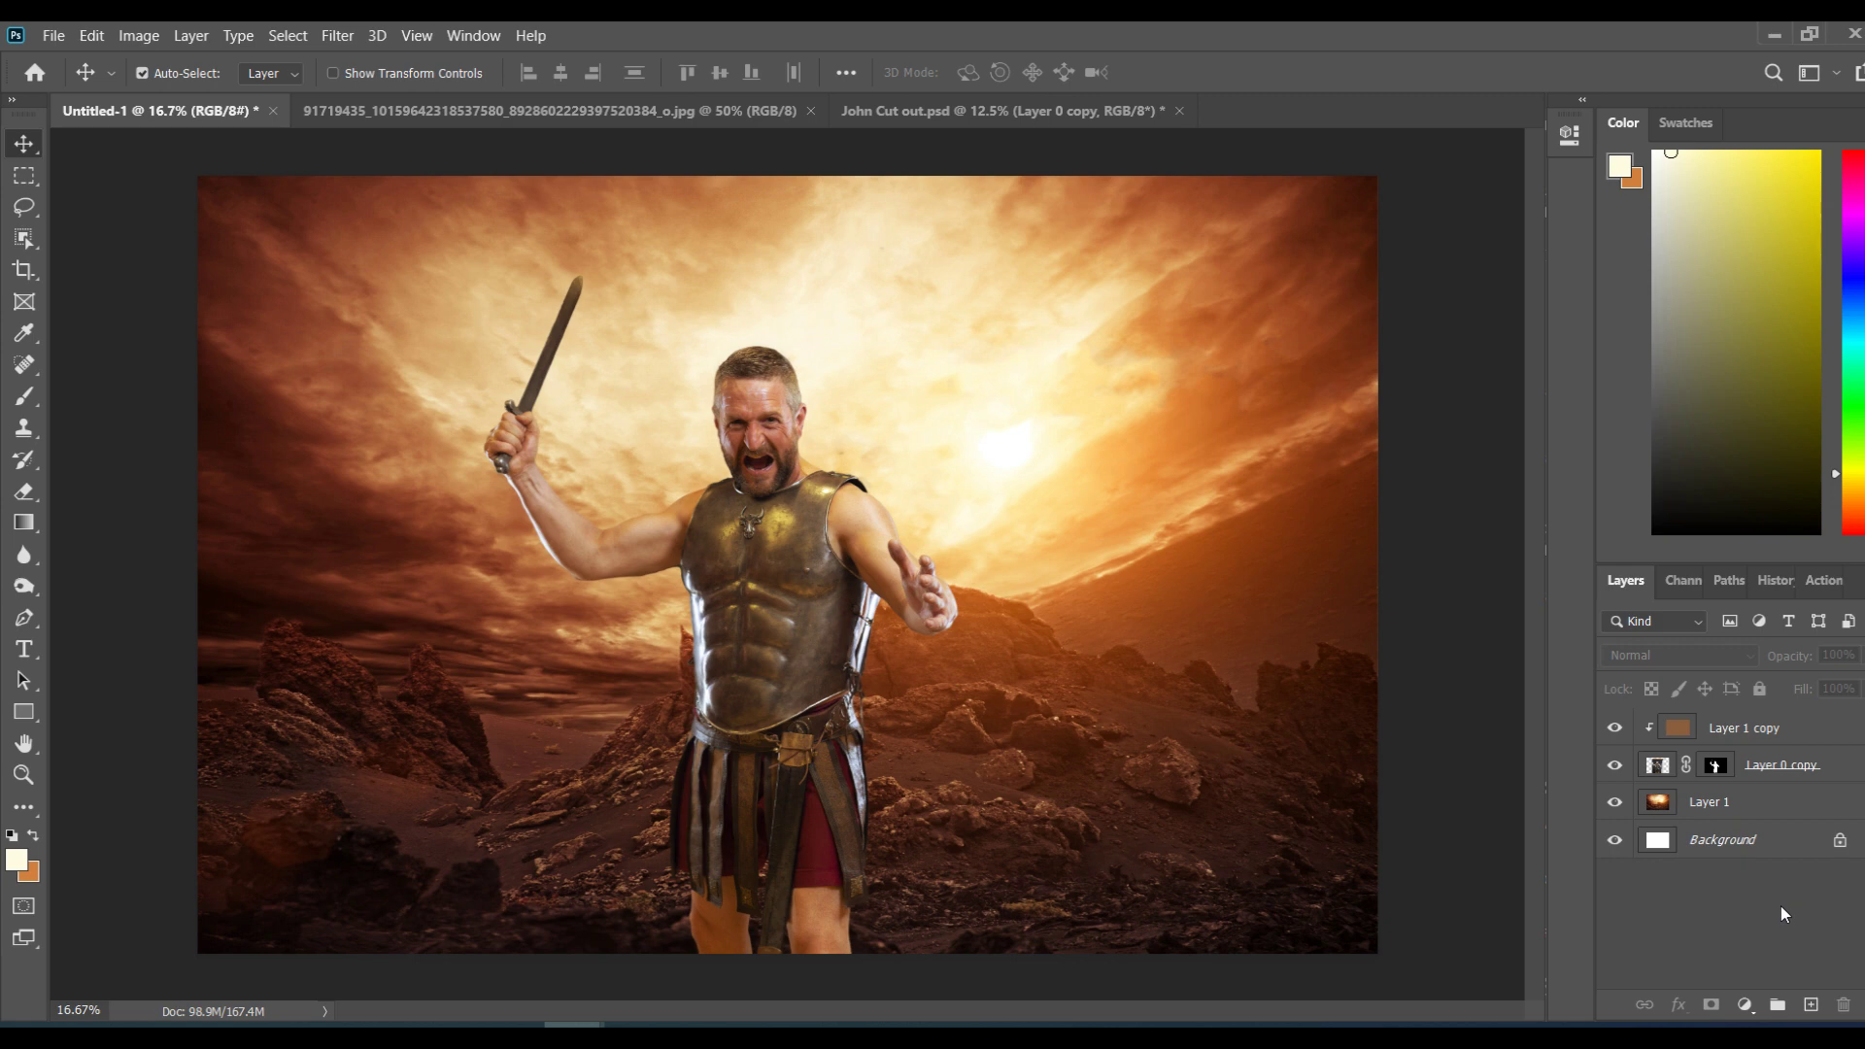
click(1661, 768)
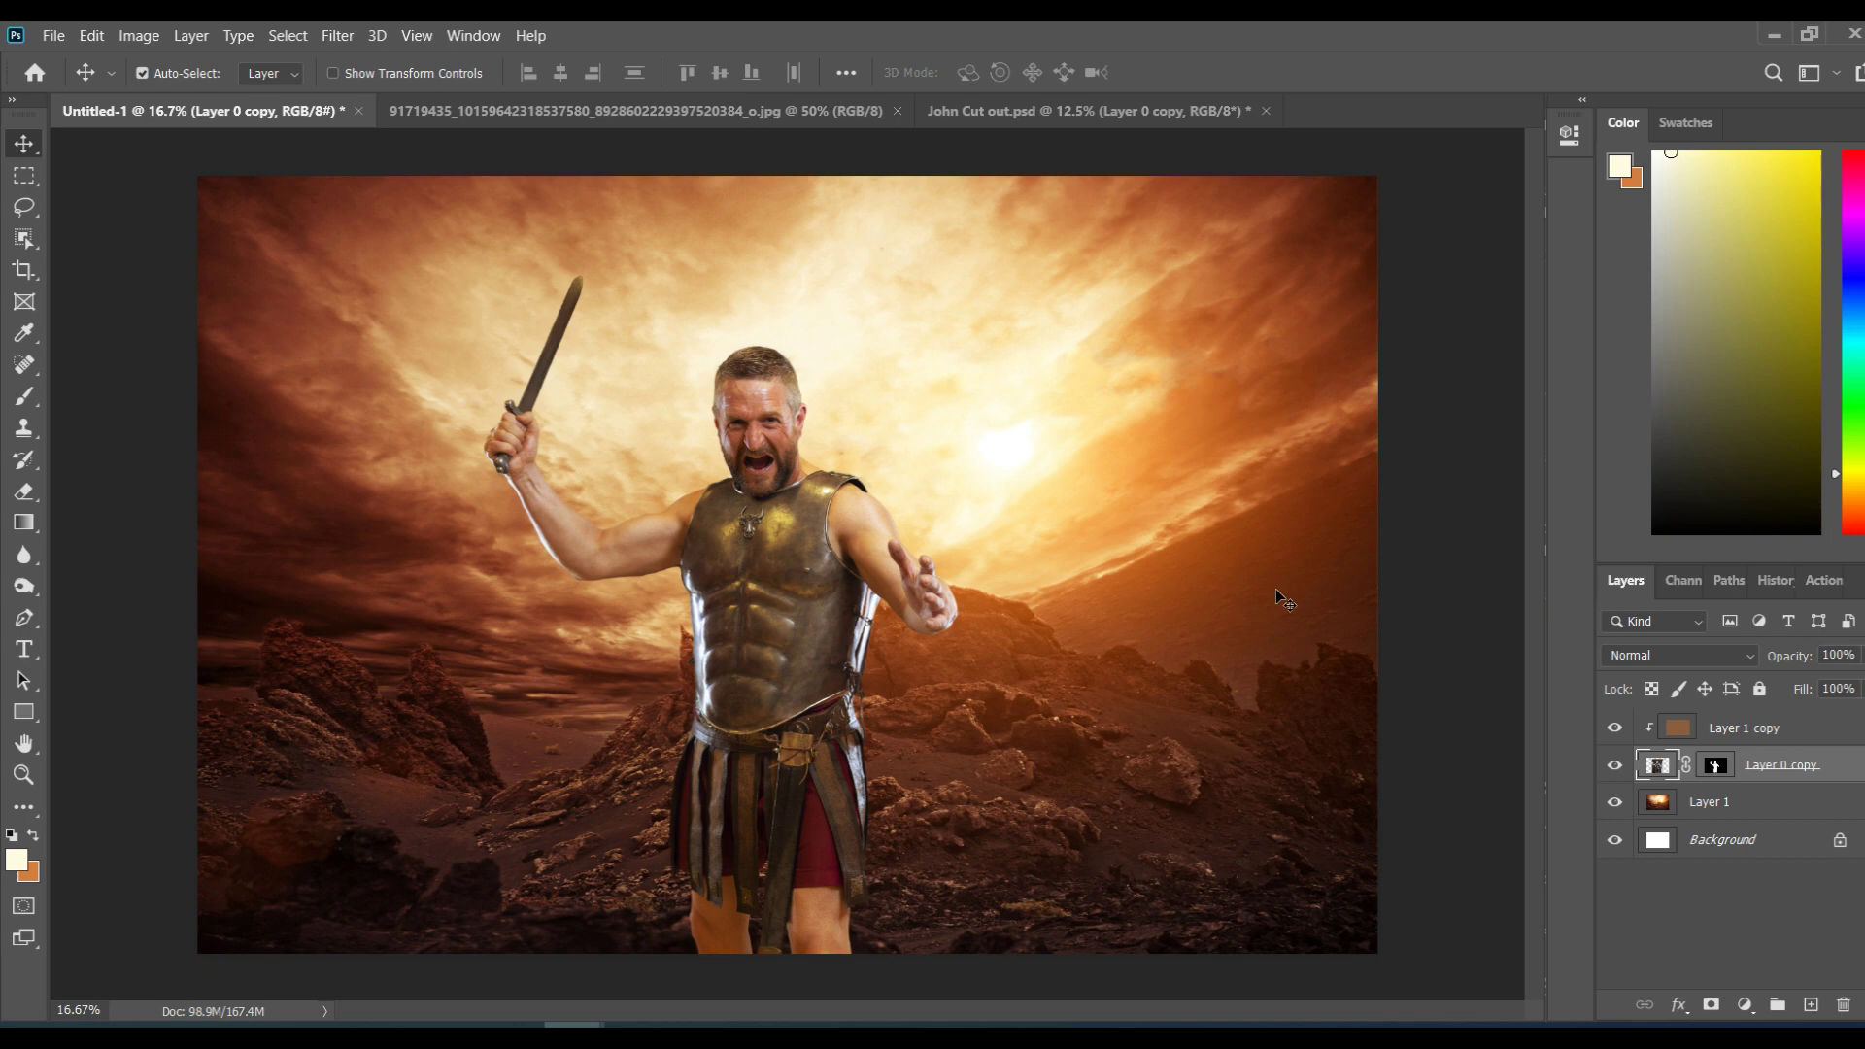
key(ctrl)
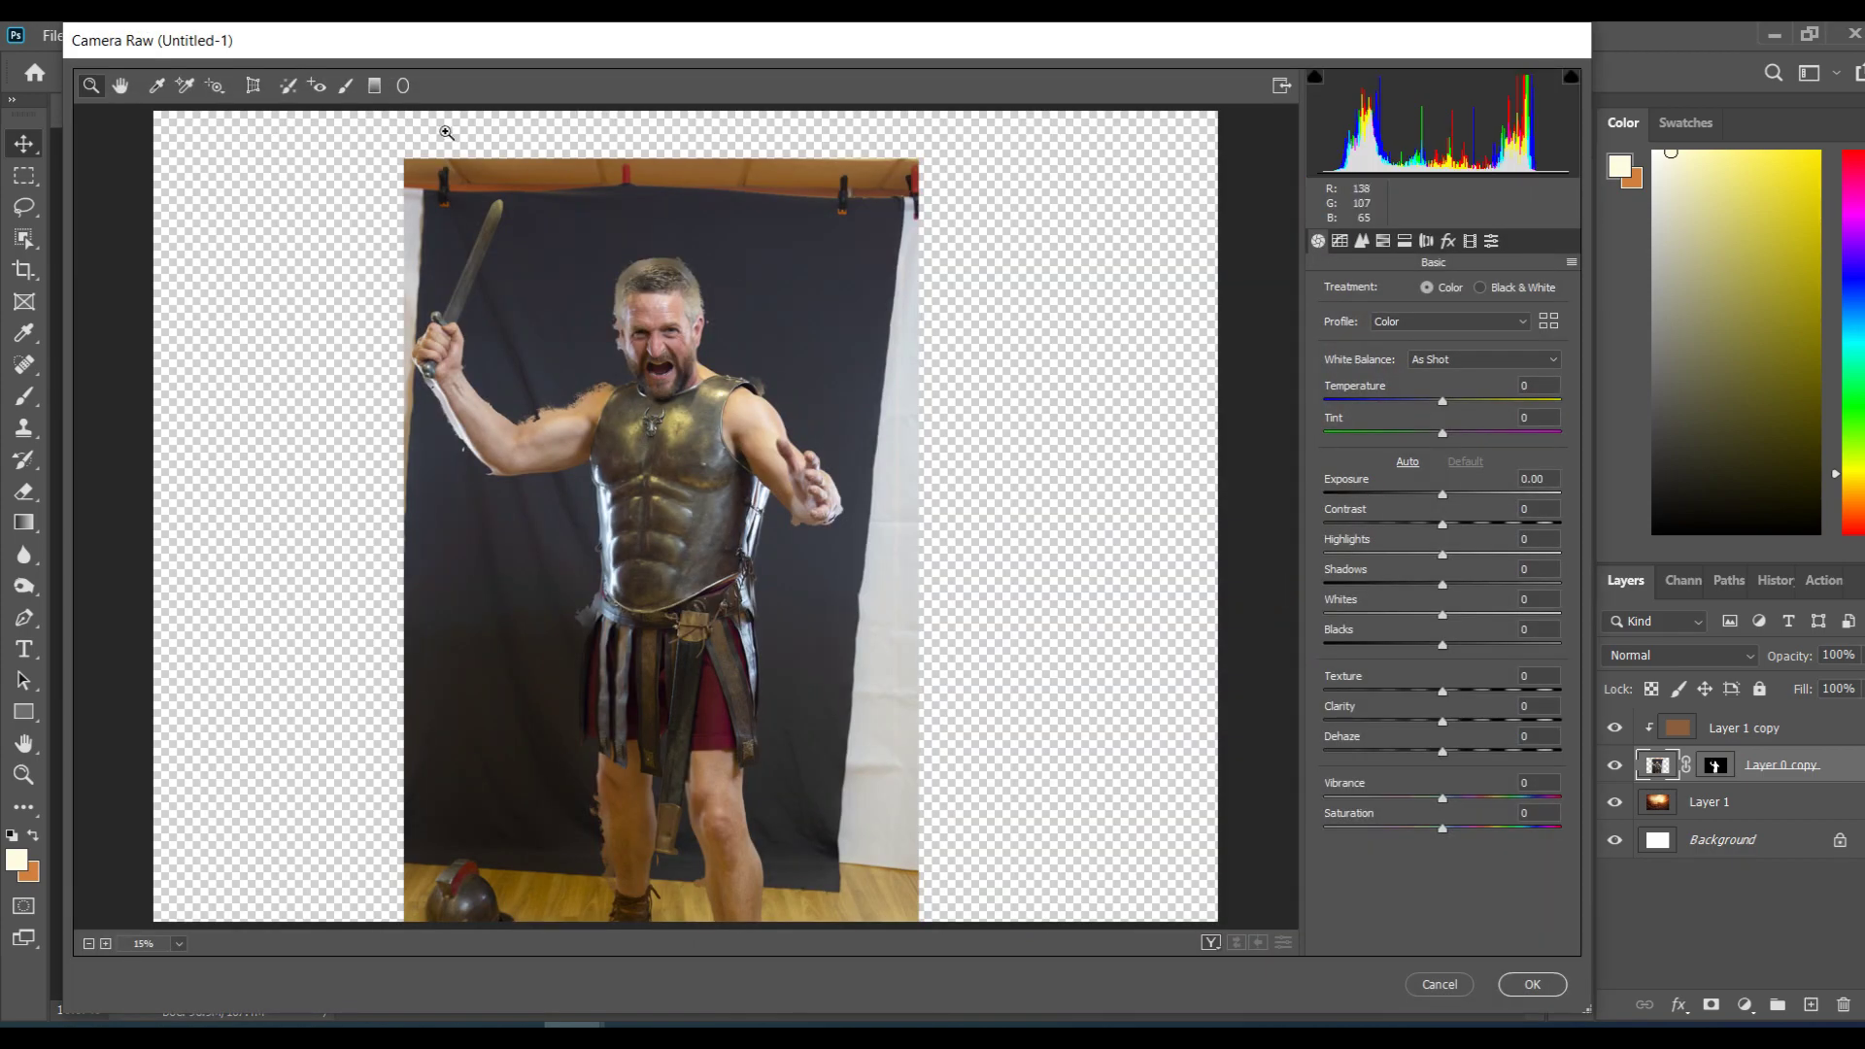
Step: Paint a Camera Raw Adjustment Brush at Exposure +0.30, smaller size, over the gladiator's face
click(345, 90)
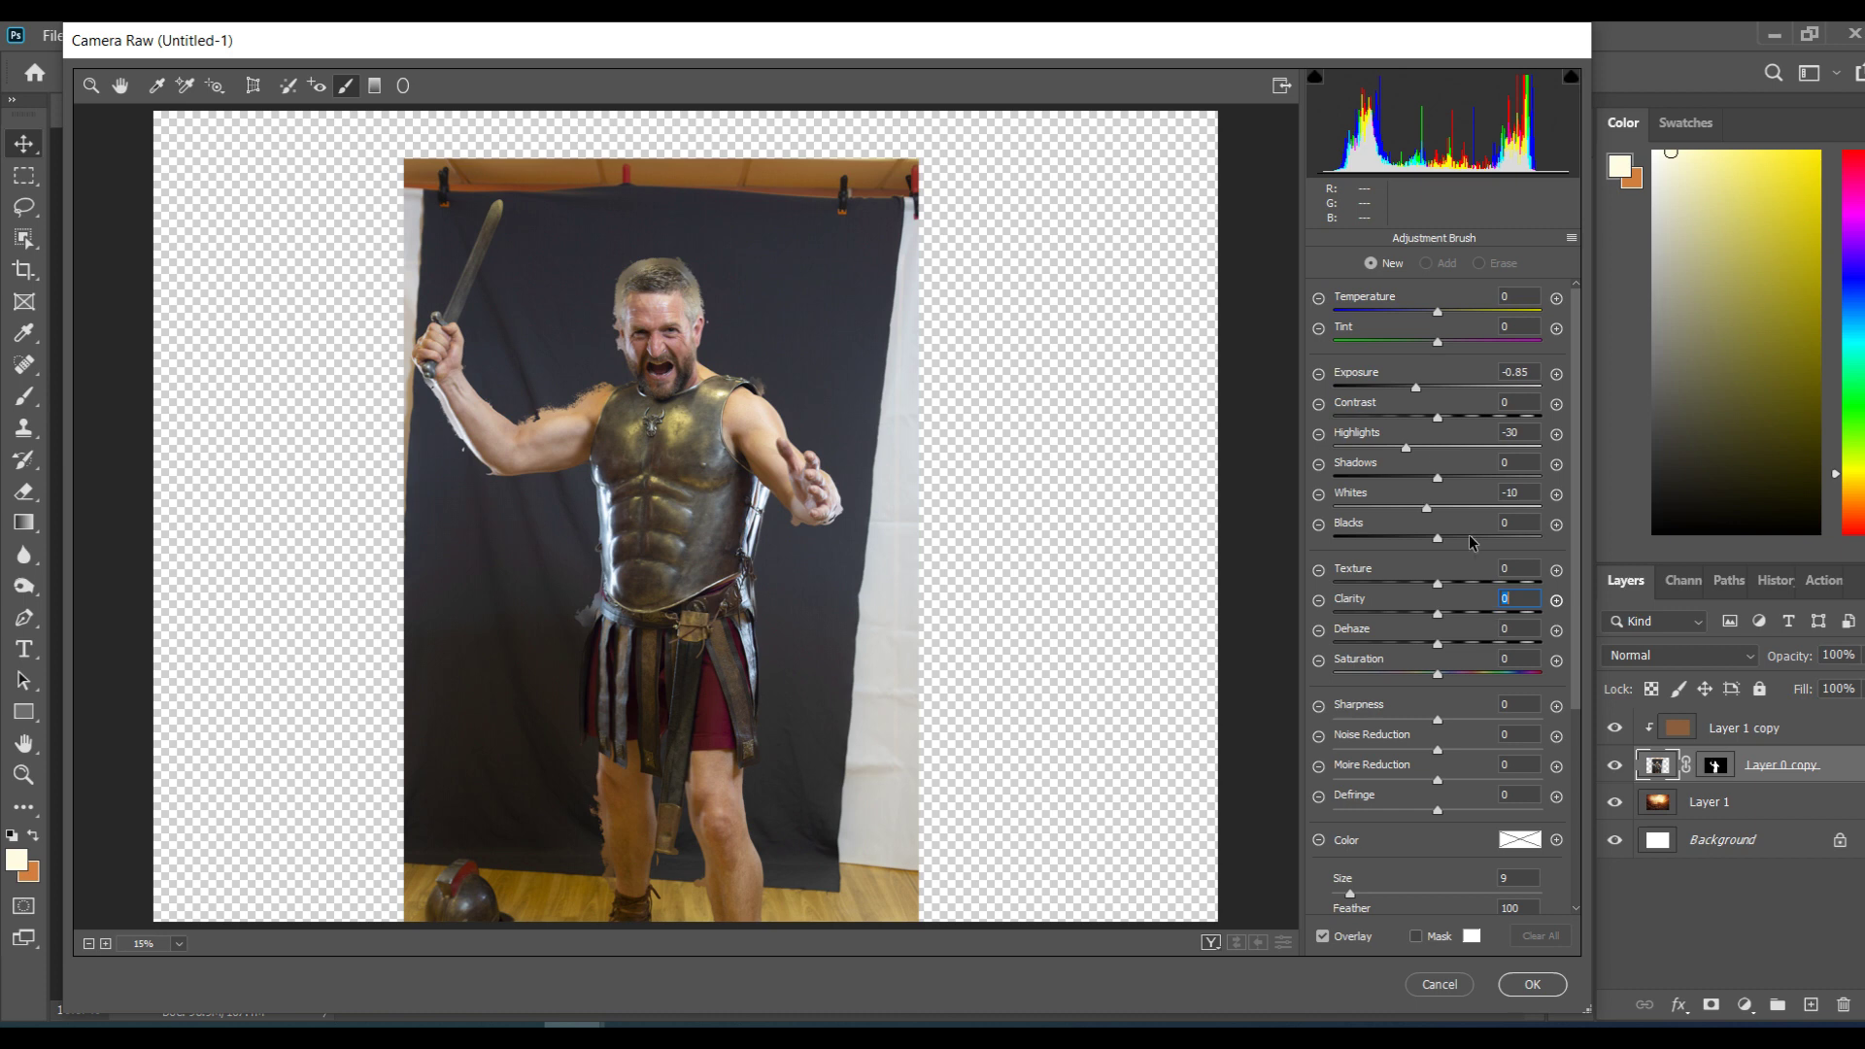
click(1417, 387)
double_click(1406, 446)
drag(1440, 387, 1444, 386)
key(bracketleft)
key(bracketleft)
key(ctrl+plus)
mouse_move(661, 190)
mouse_down()
mouse_move(597, 170)
mouse_move(639, 202)
mouse_move(641, 243)
mouse_move(662, 176)
mouse_move(636, 282)
mouse_move(665, 277)
mouse_move(651, 146)
mouse_up()
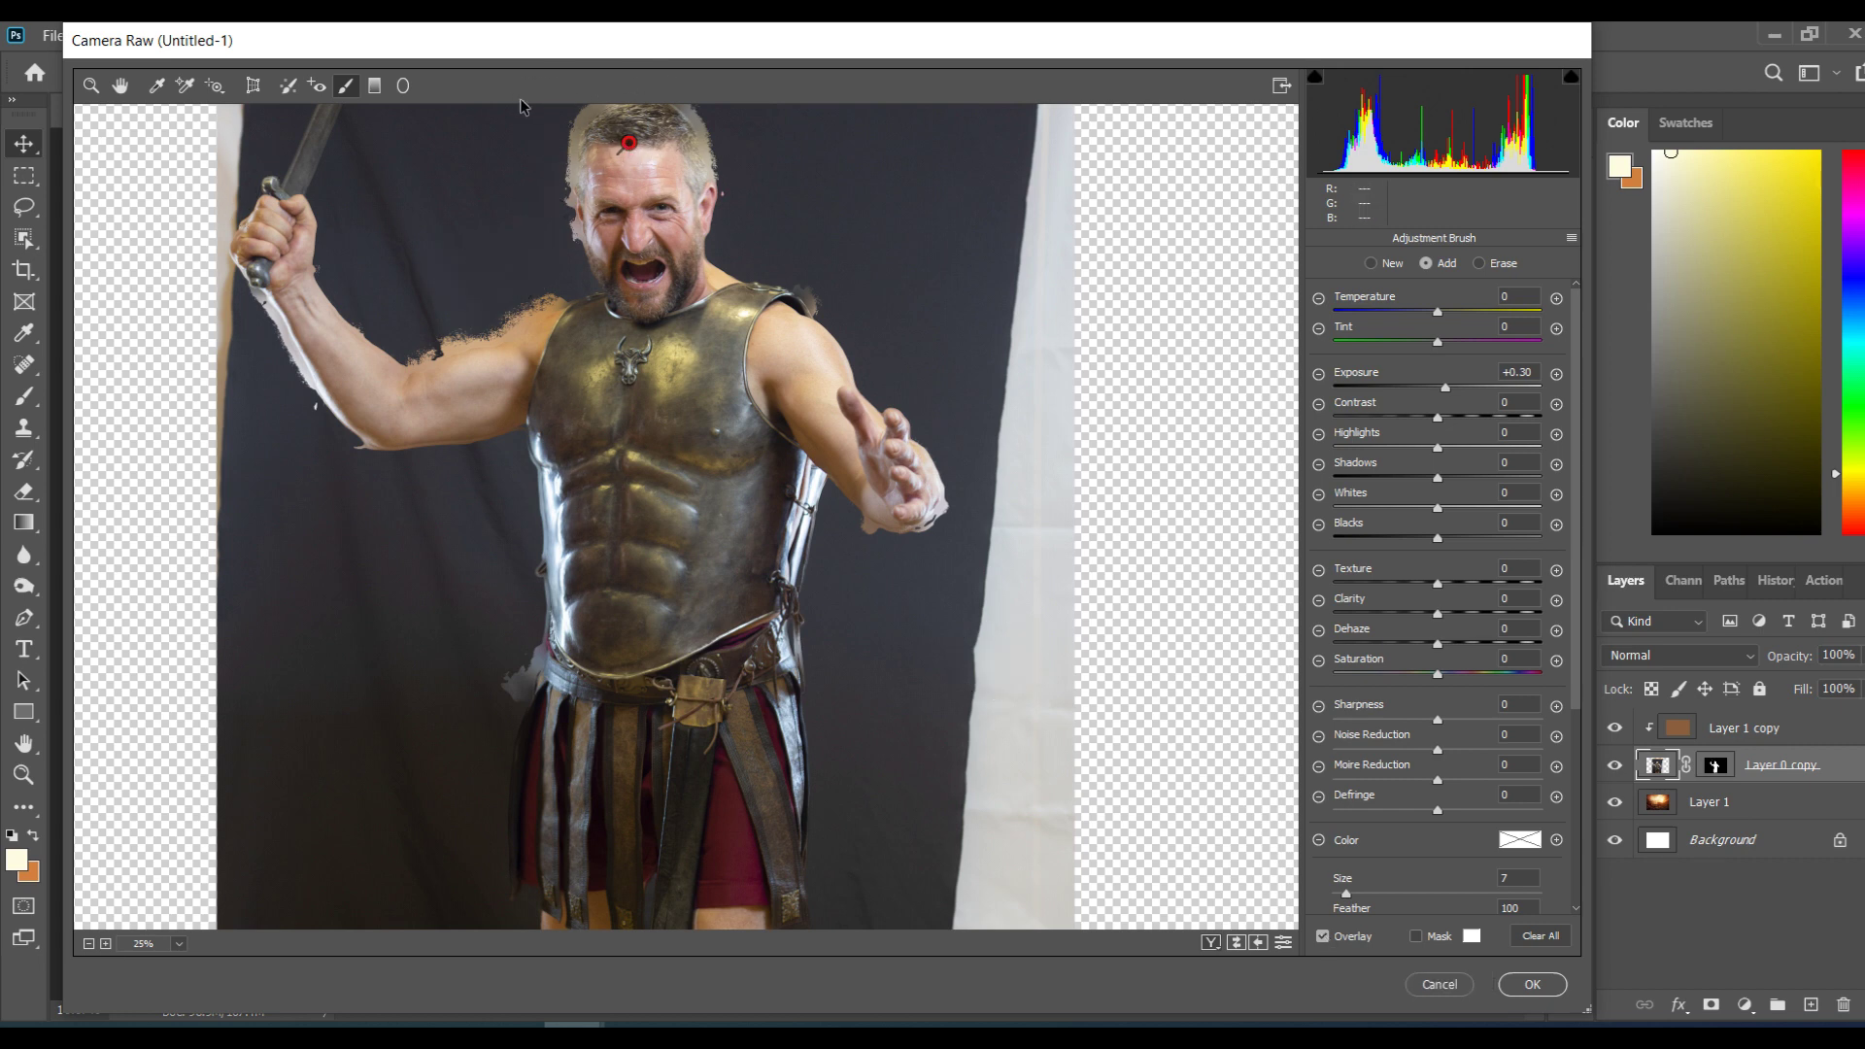
Step: Raise the face brush's exposure to +0.45 after previewing an exaggerated value
click(1322, 936)
drag(1446, 386, 1541, 383)
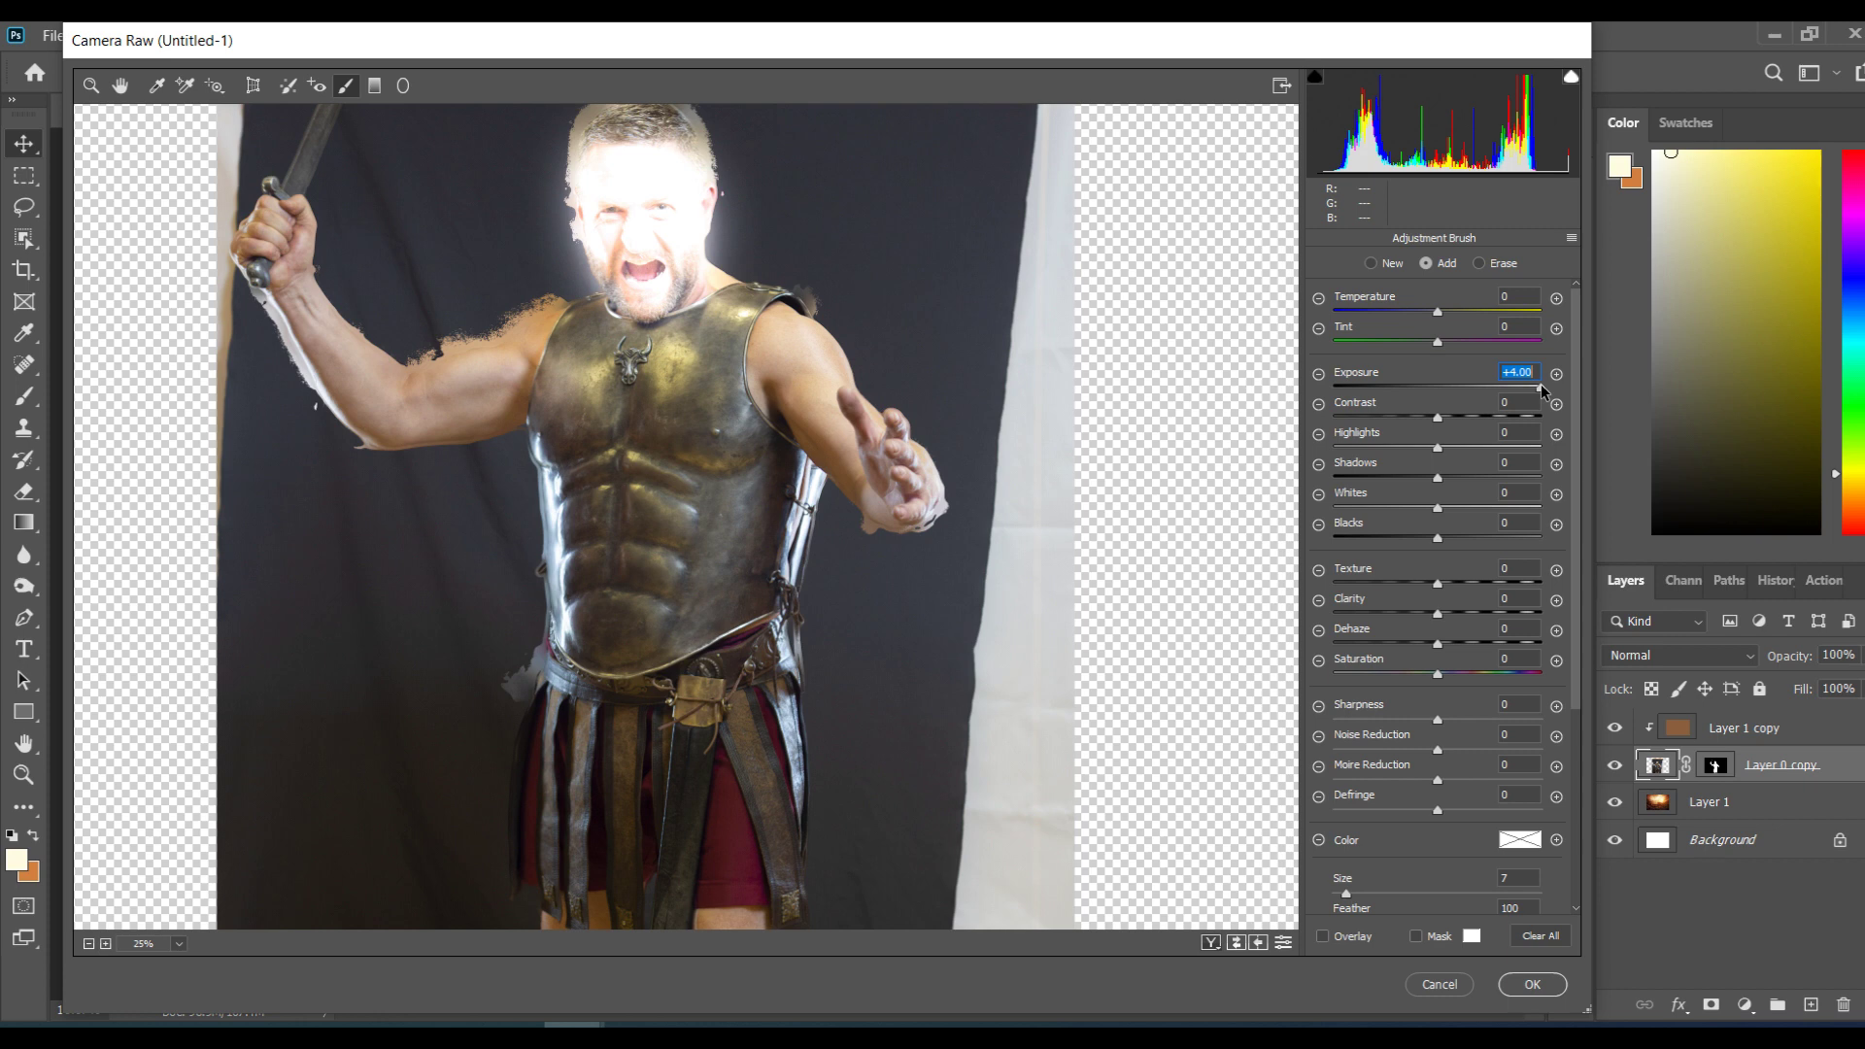
key(ctrl+z)
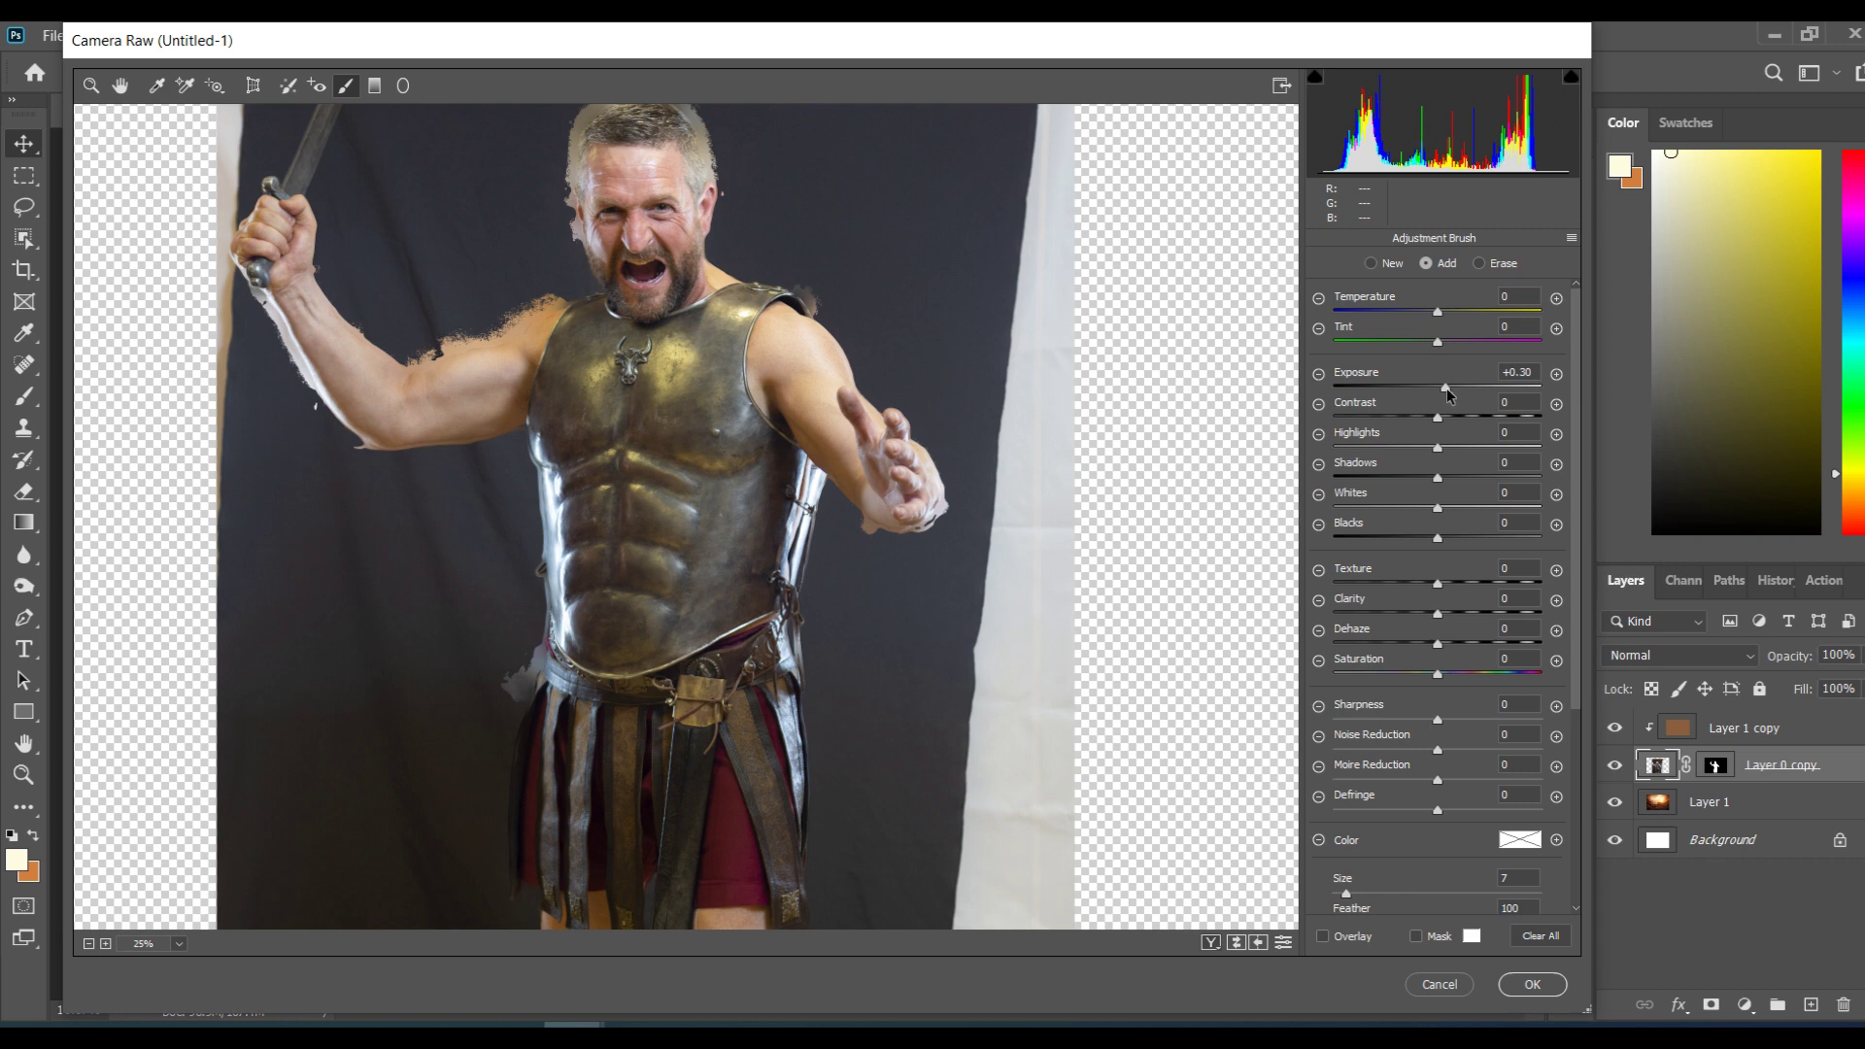
drag(1447, 388, 1448, 388)
Step: Paint a new brush on the thigh with Saturation -15 and Temperature -4, then apply Camera Raw
click(121, 85)
drag(684, 787, 685, 385)
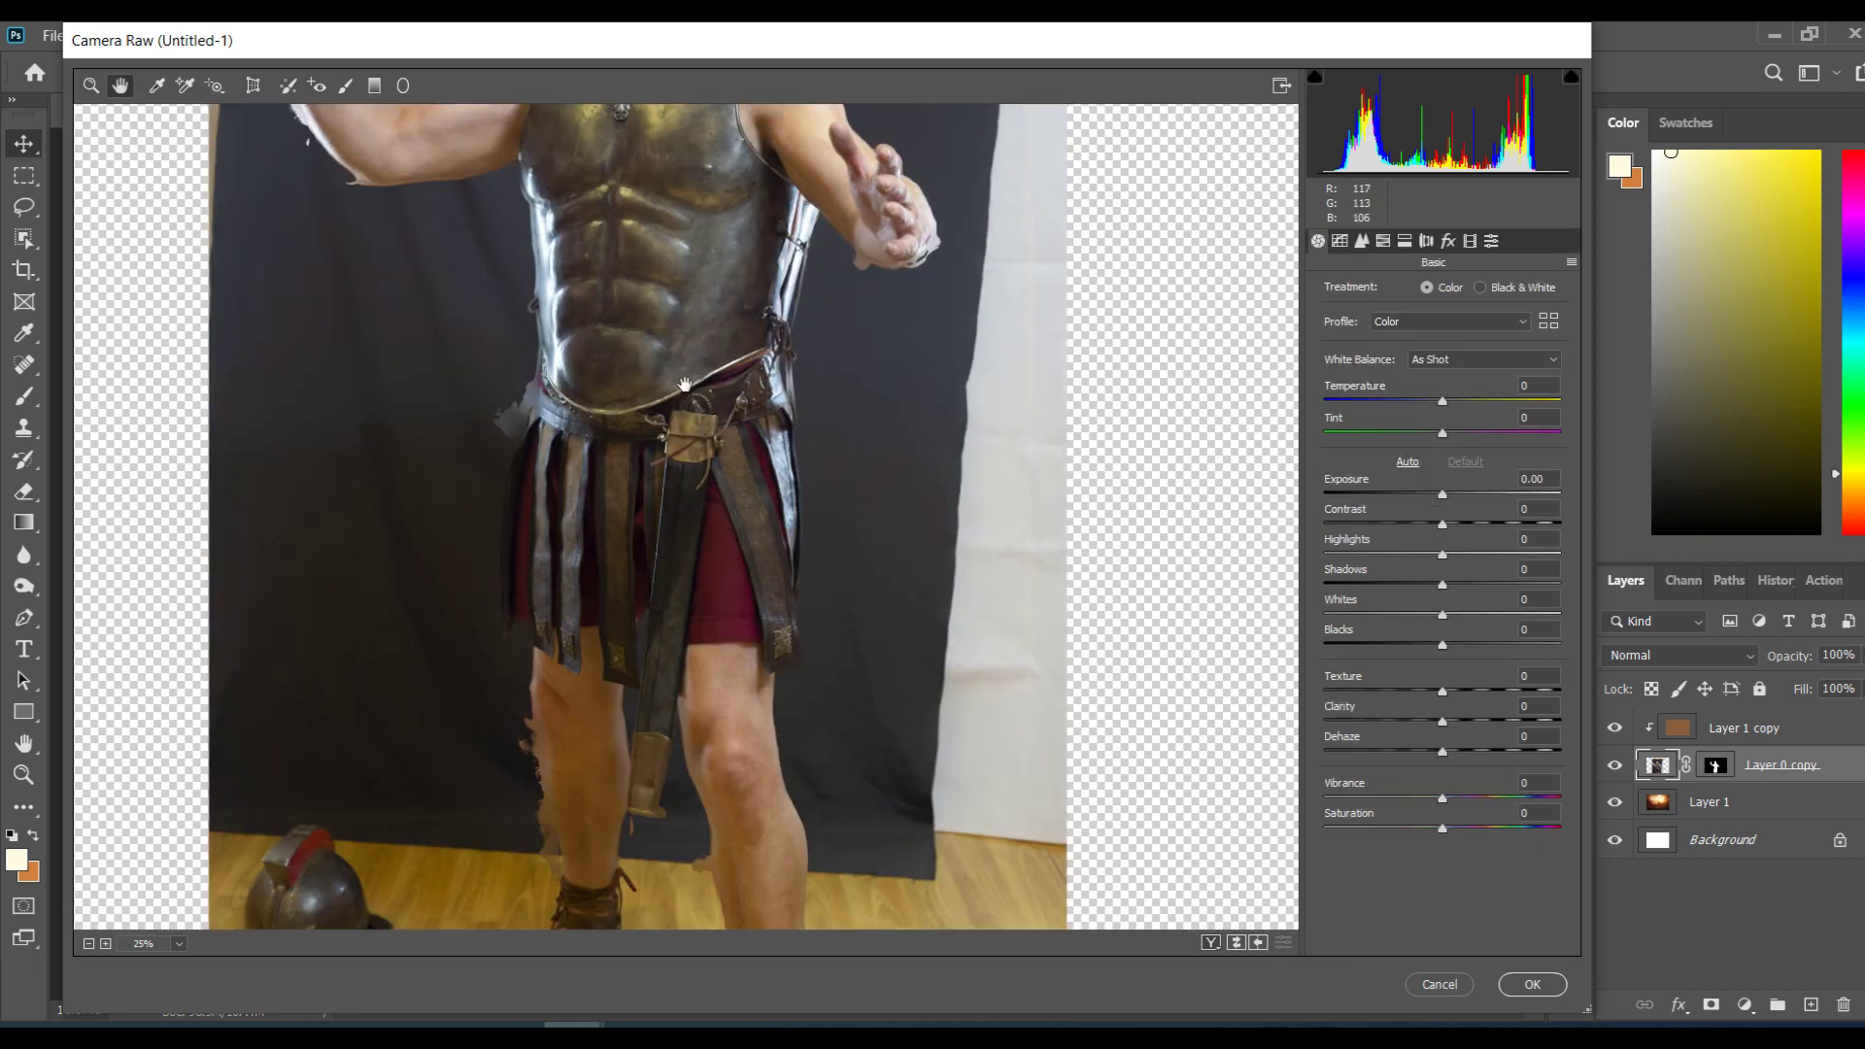
click(345, 86)
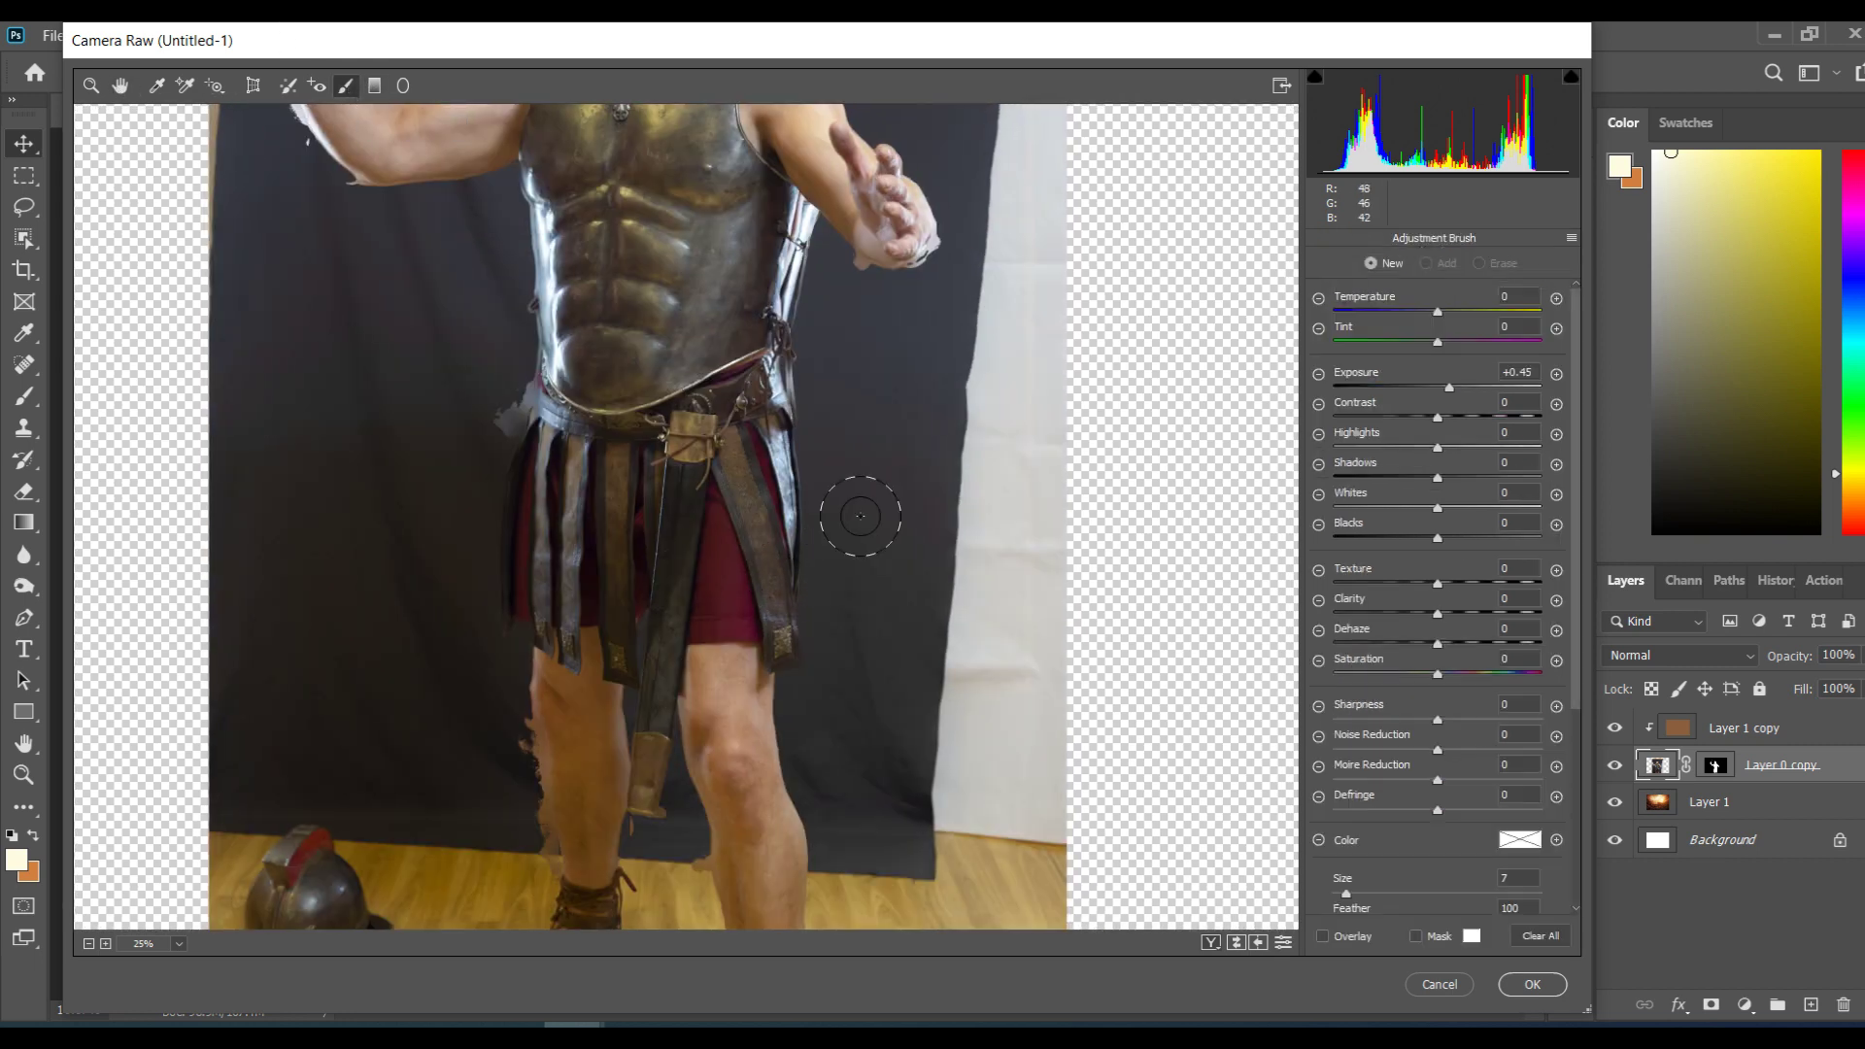
double_click(1451, 392)
drag(1426, 677, 1422, 677)
mouse_move(750, 695)
mouse_down()
mouse_move(718, 671)
mouse_move(755, 906)
mouse_move(748, 670)
mouse_up()
drag(1437, 309, 1434, 311)
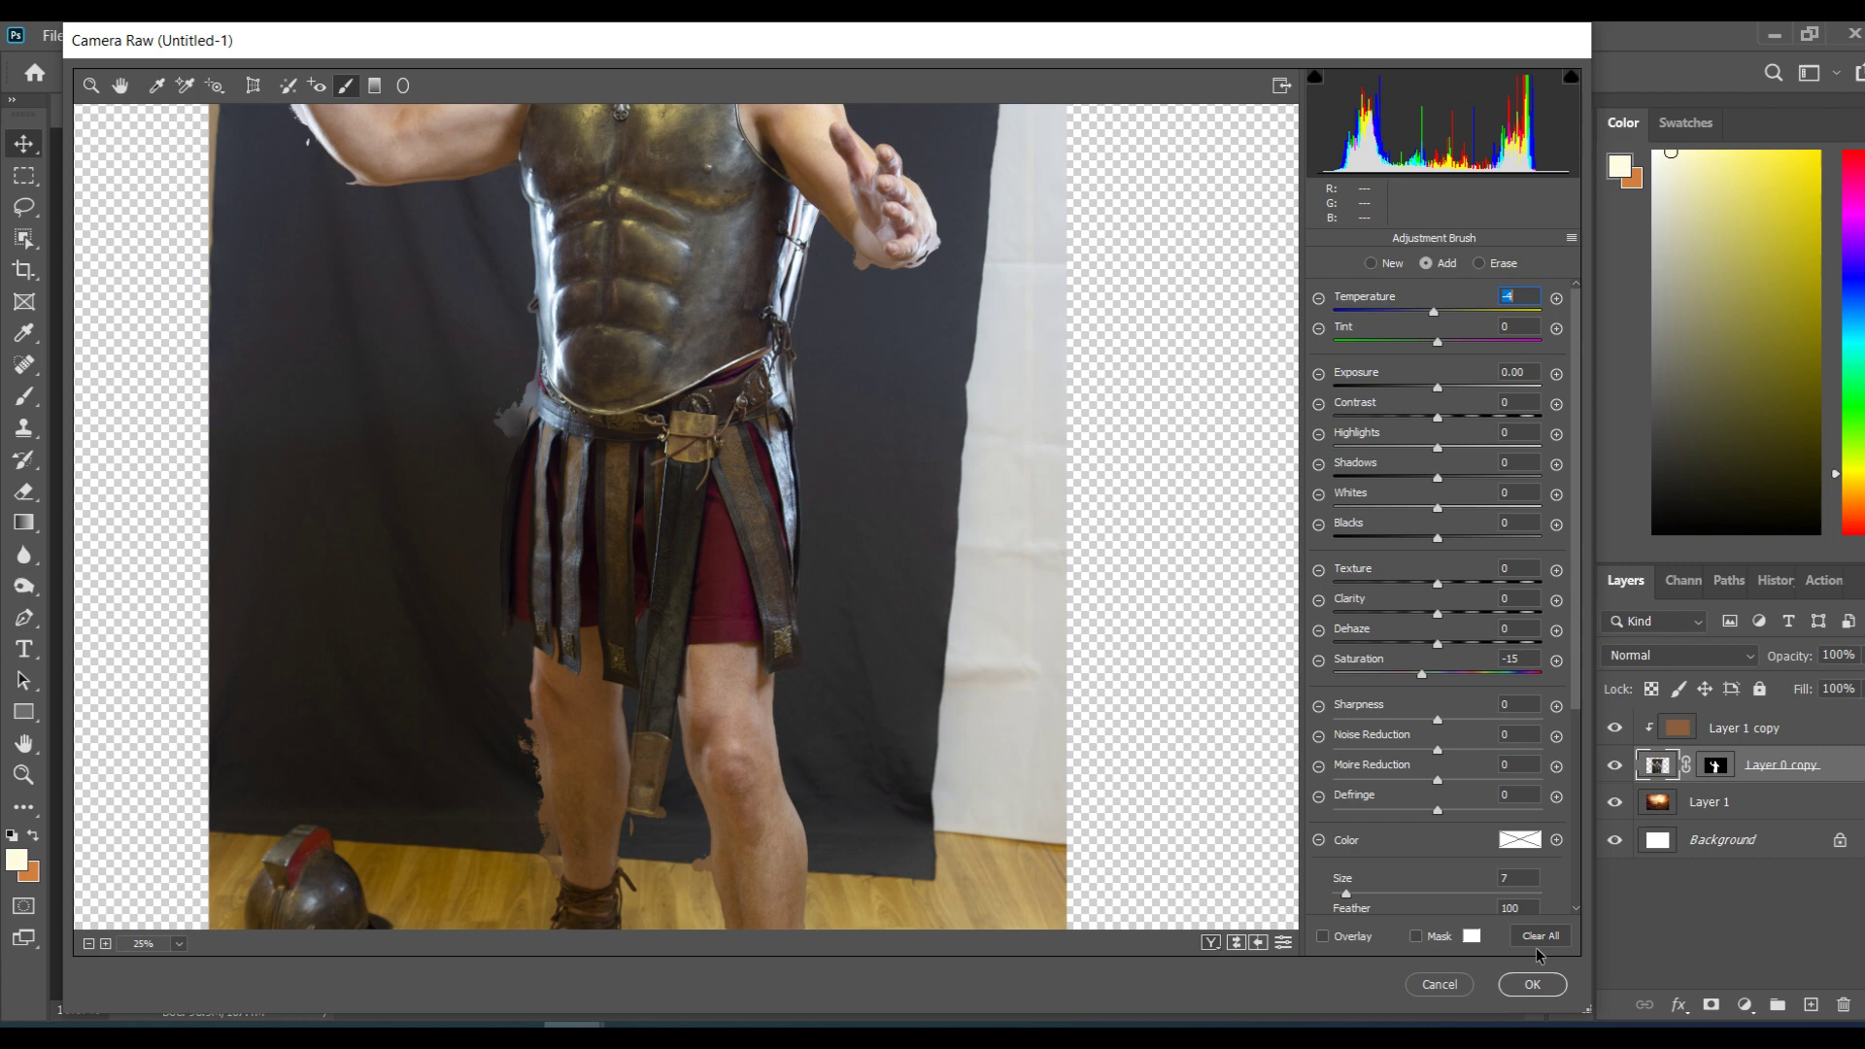
click(1532, 984)
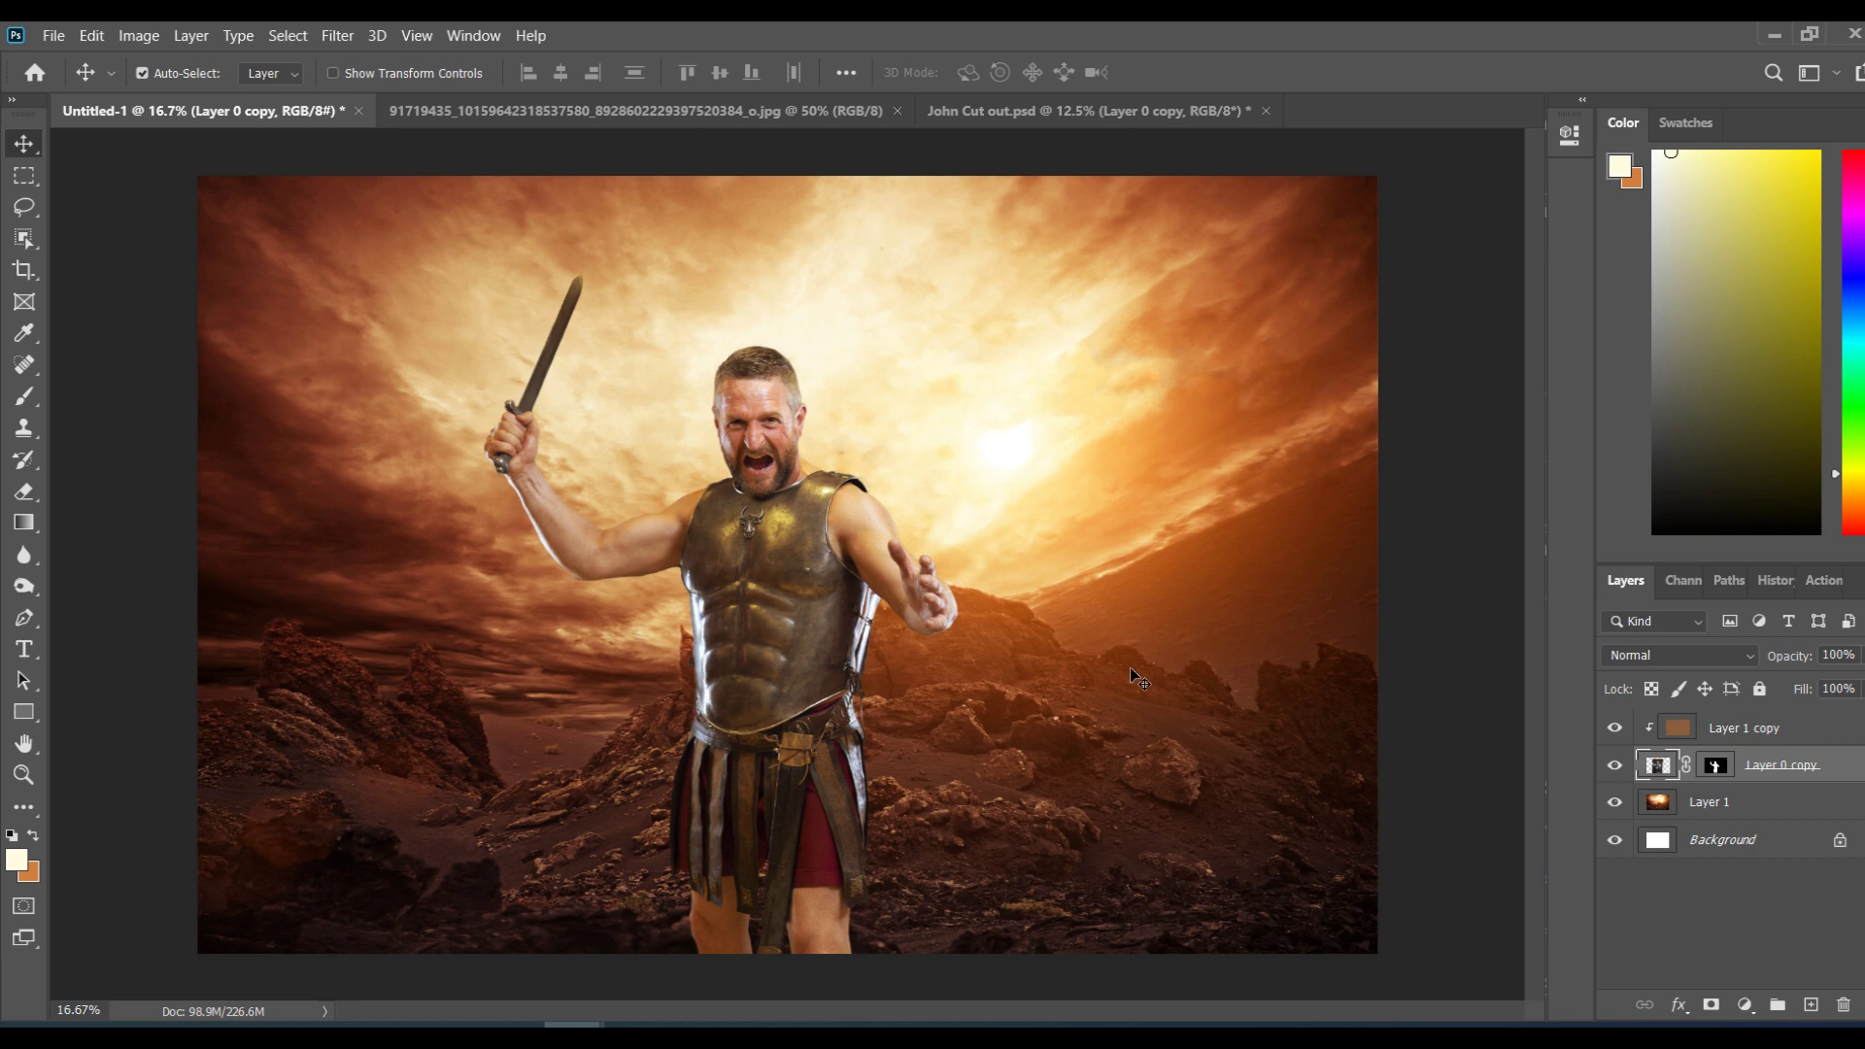
click(497, 108)
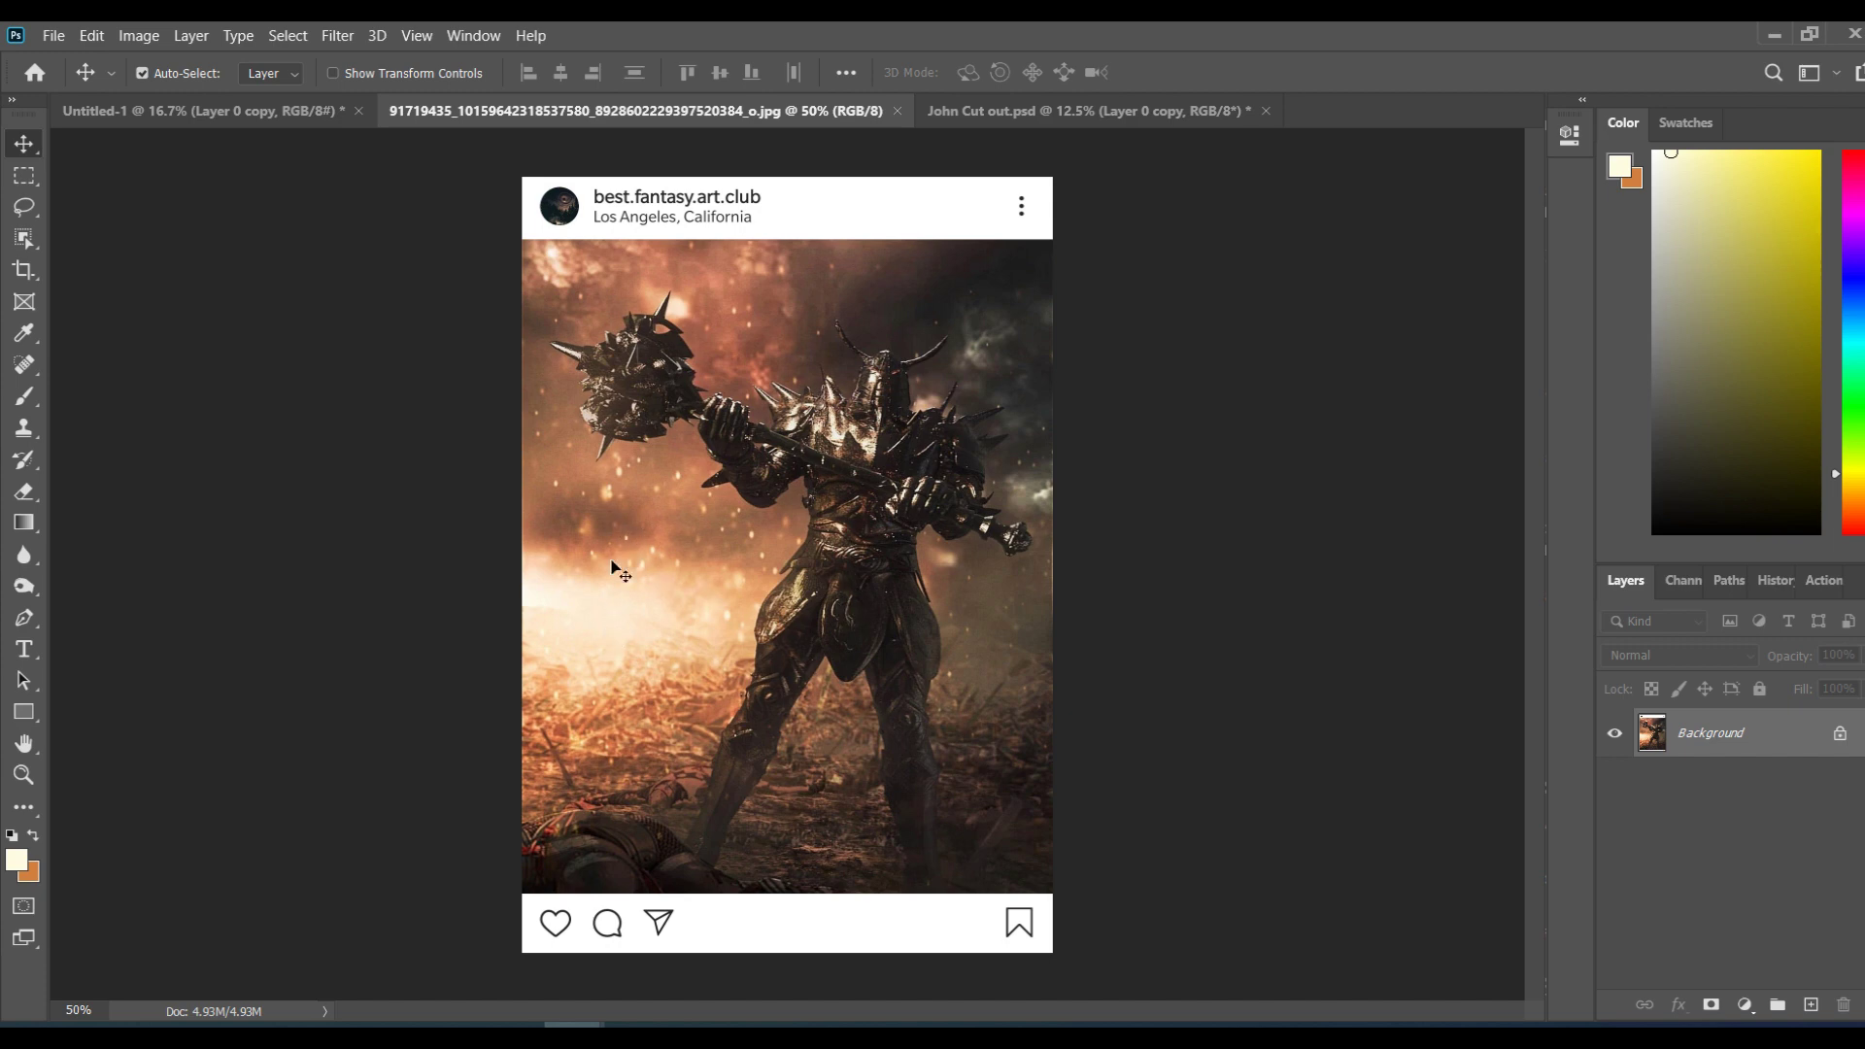
click(259, 111)
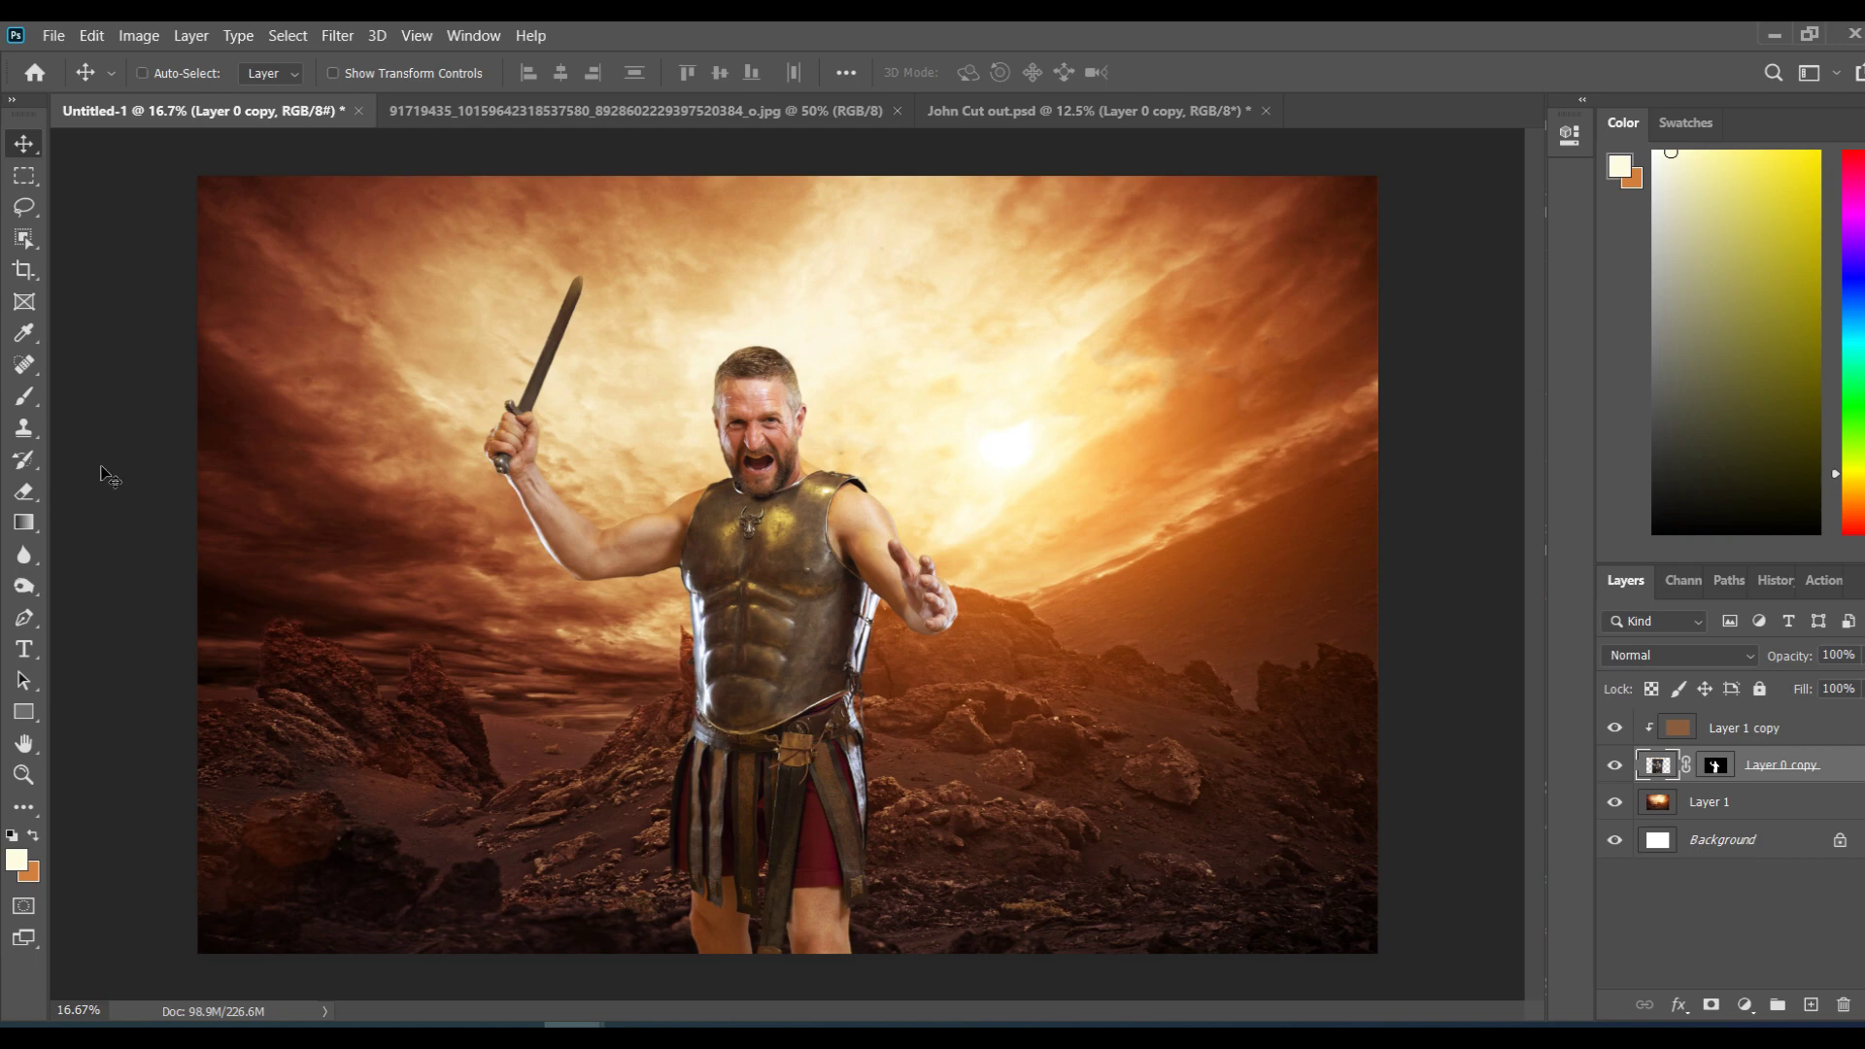
Step: Open shutterstock_242347909 and shutterstock_314984126 together from SHUTTER STOCK > Elements Various
key(ctrl+o)
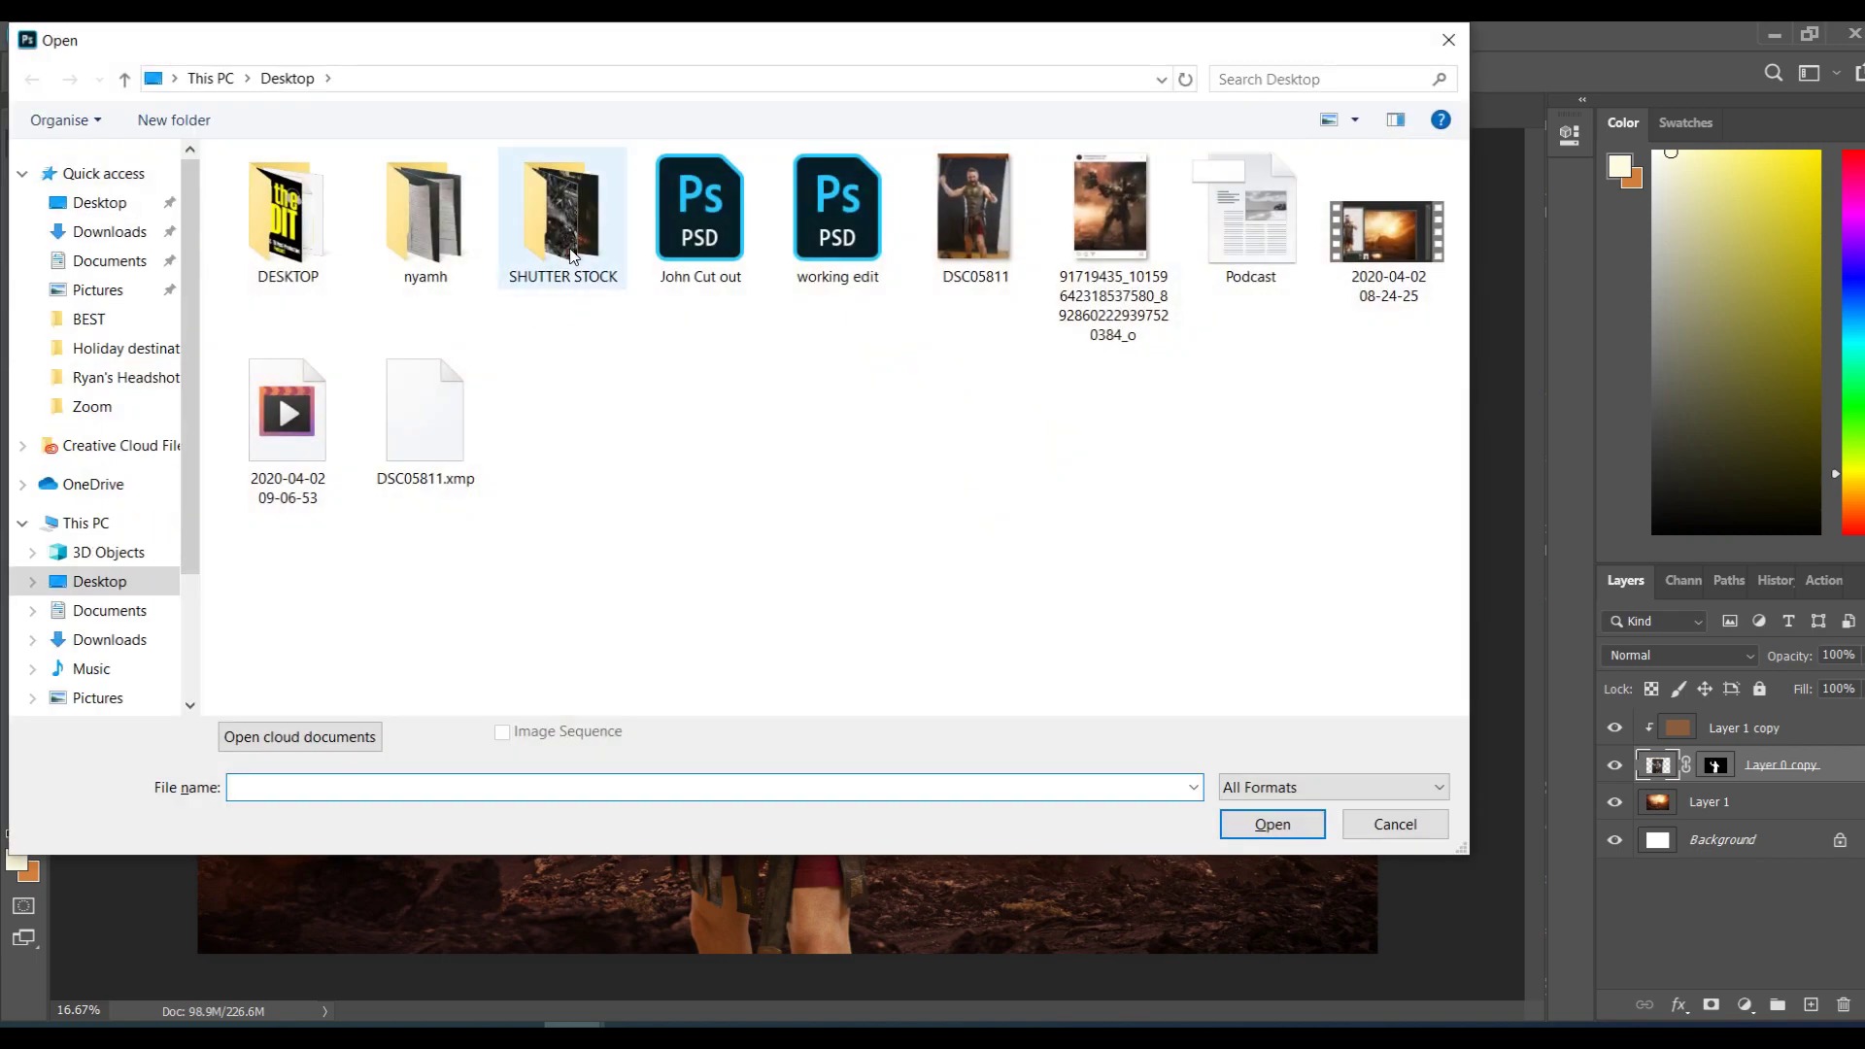
double_click(571, 187)
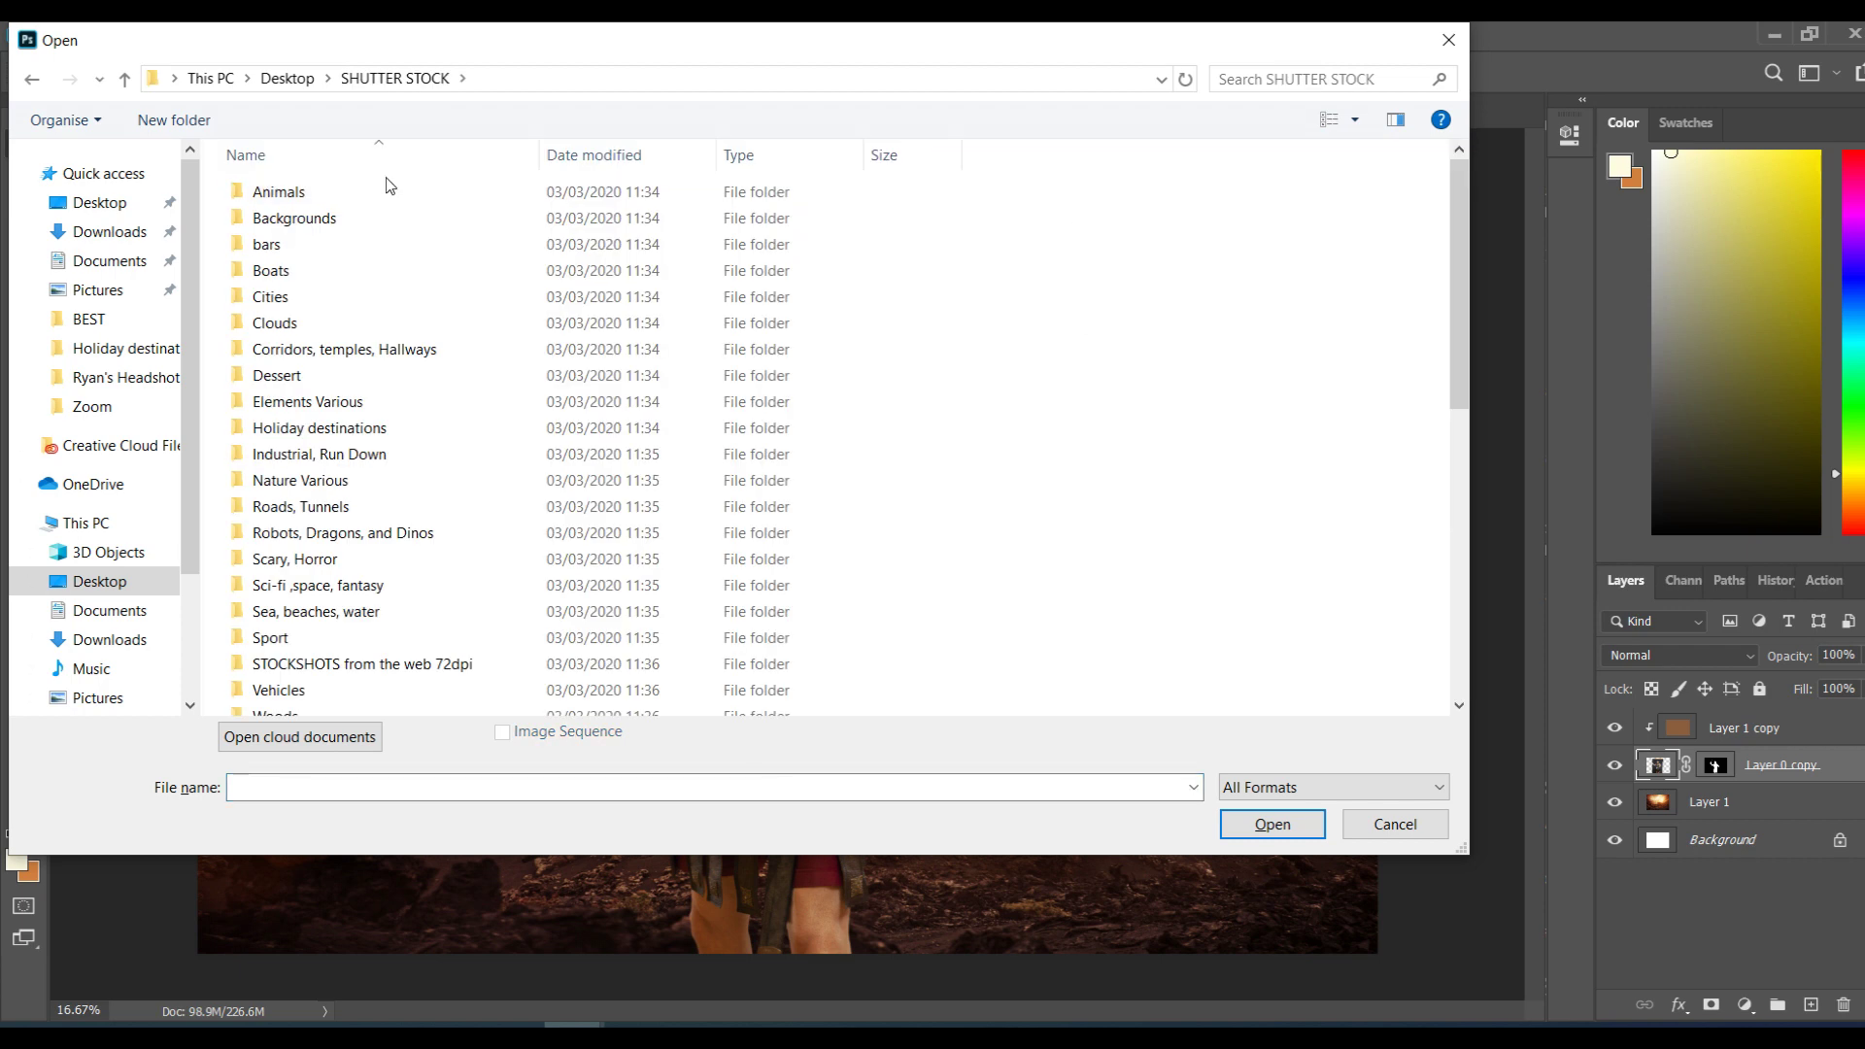
mouse_move(1461, 280)
mouse_down()
mouse_move(1476, 536)
mouse_move(1484, 364)
mouse_move(1465, 258)
mouse_up()
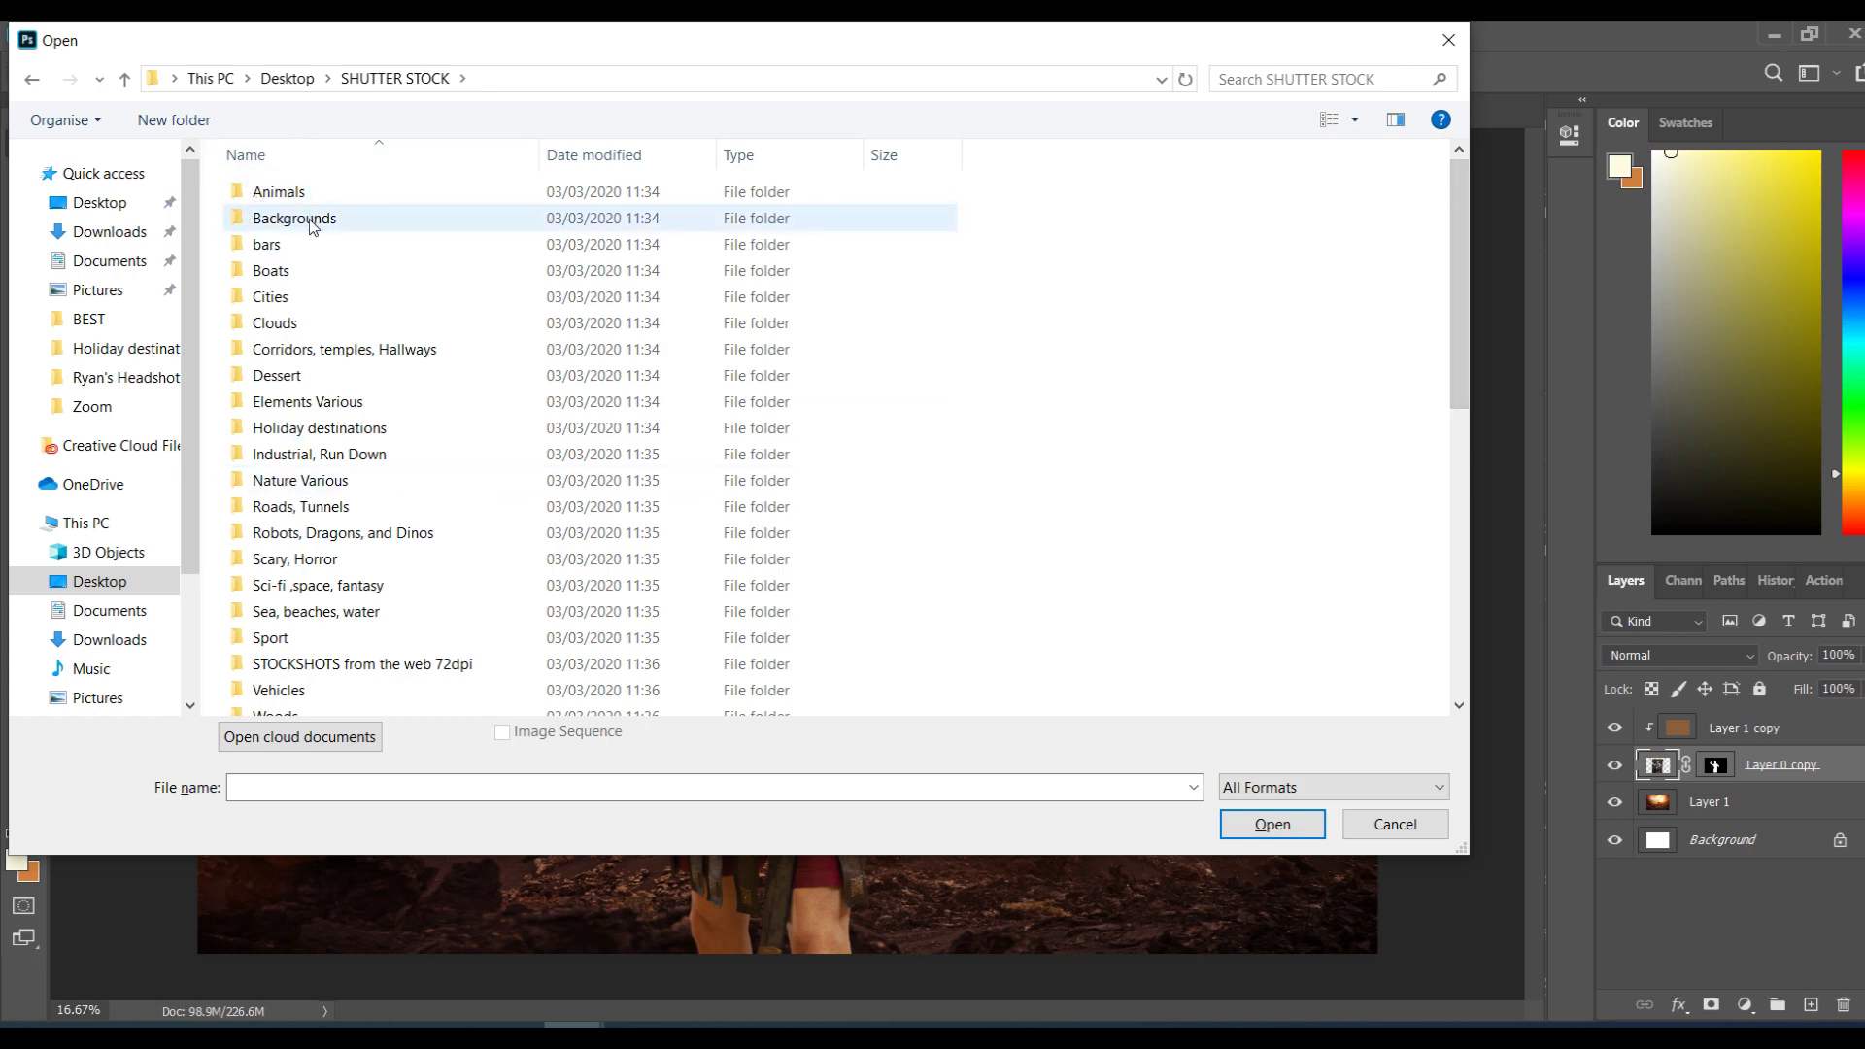
double_click(302, 408)
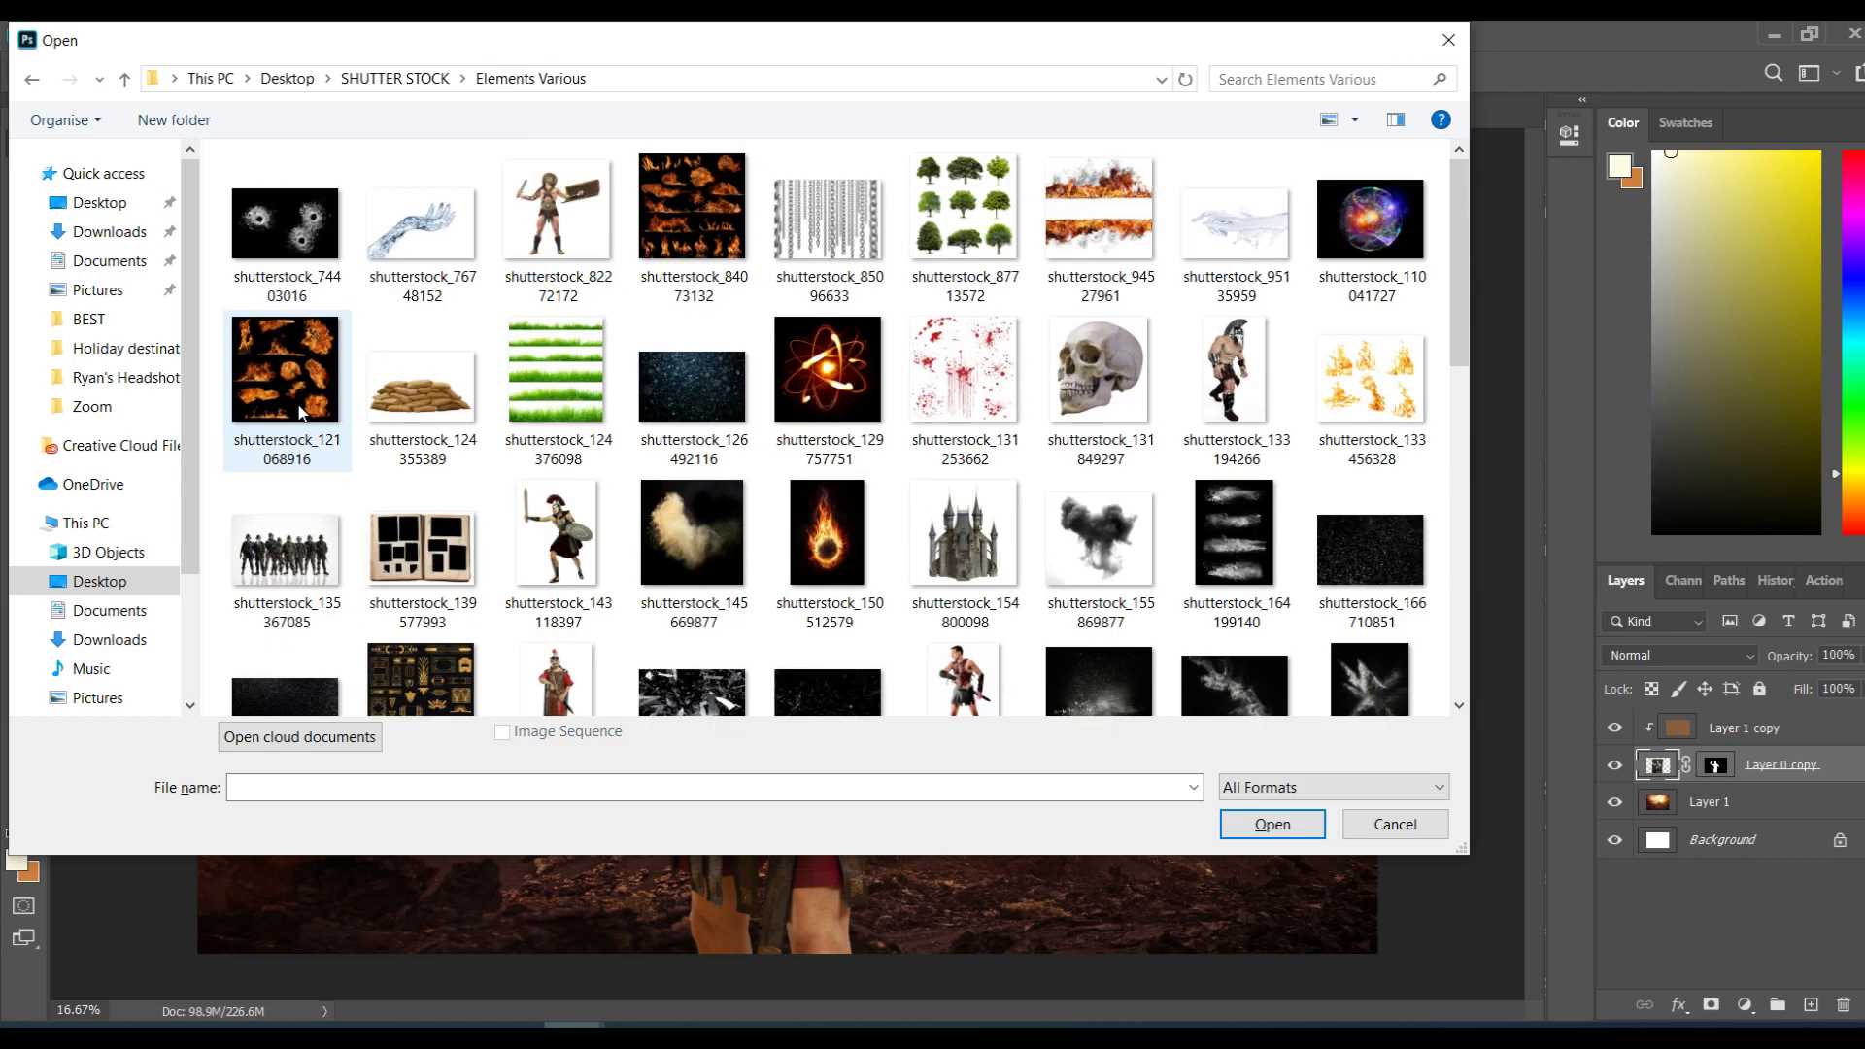
drag(1459, 272, 1453, 532)
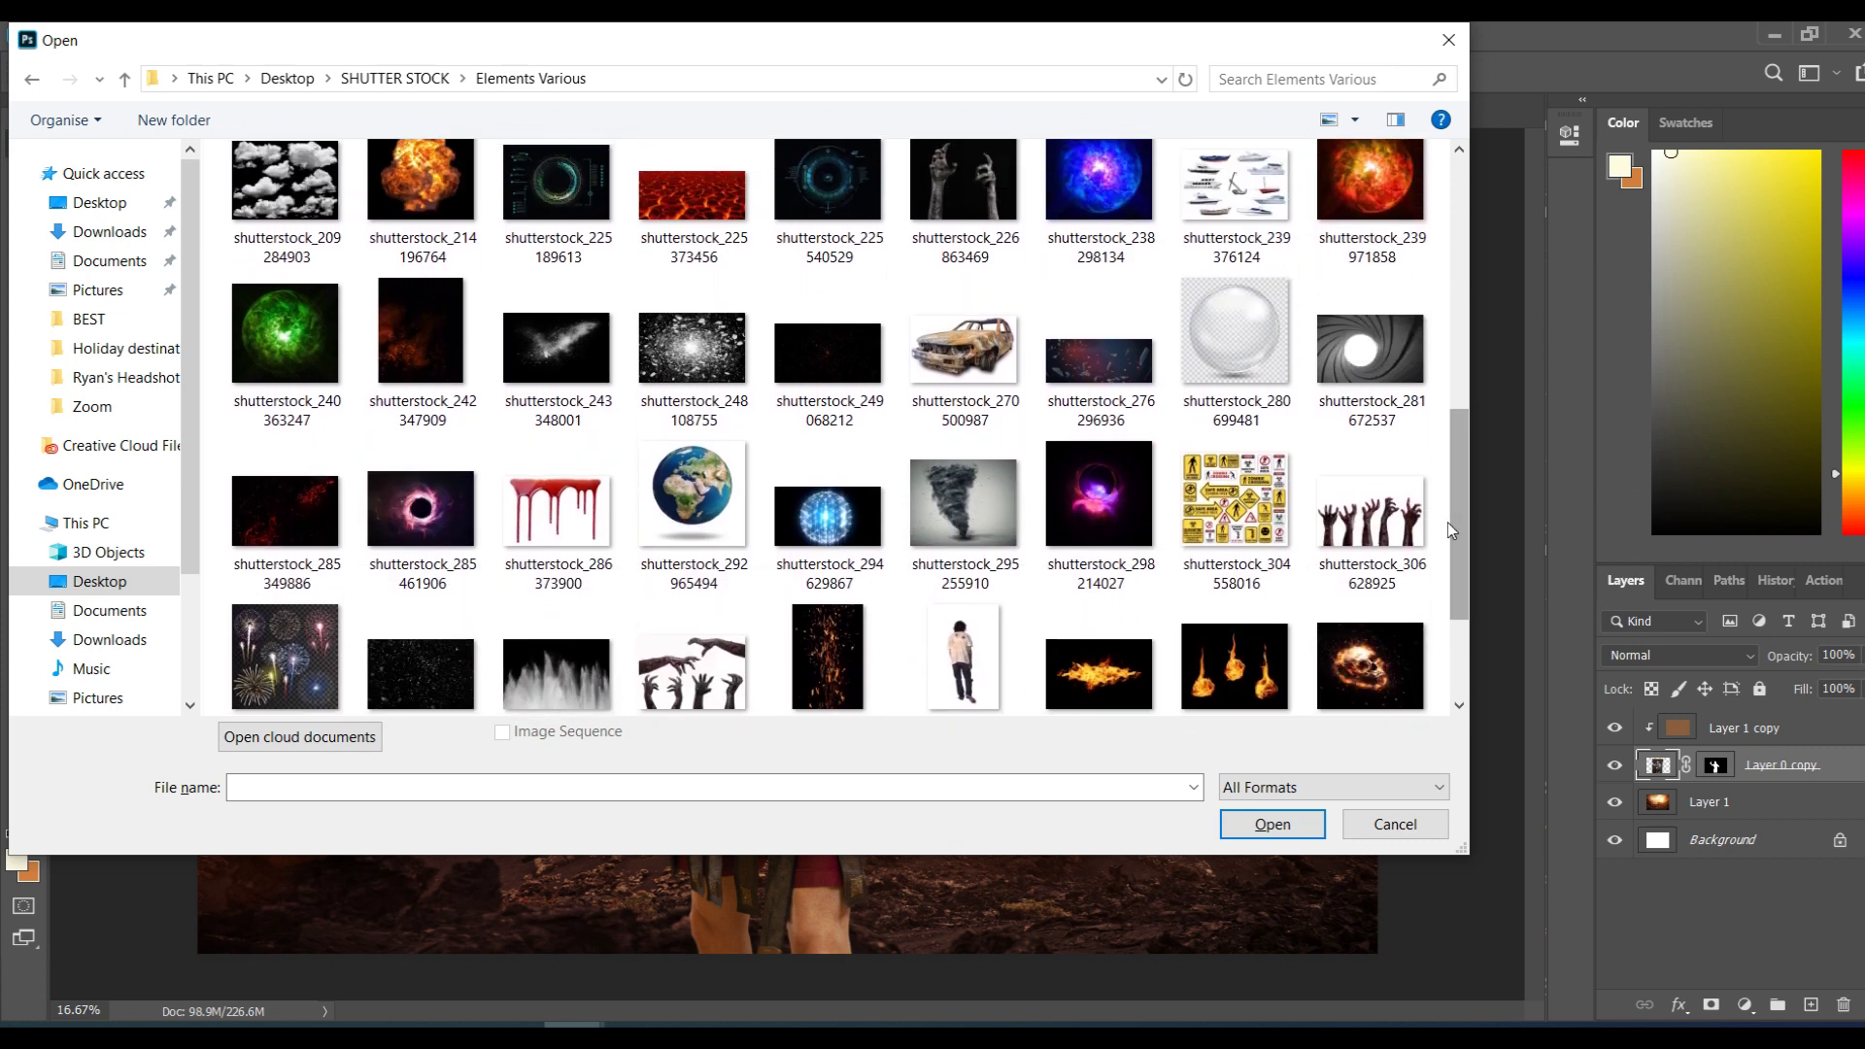
click(395, 364)
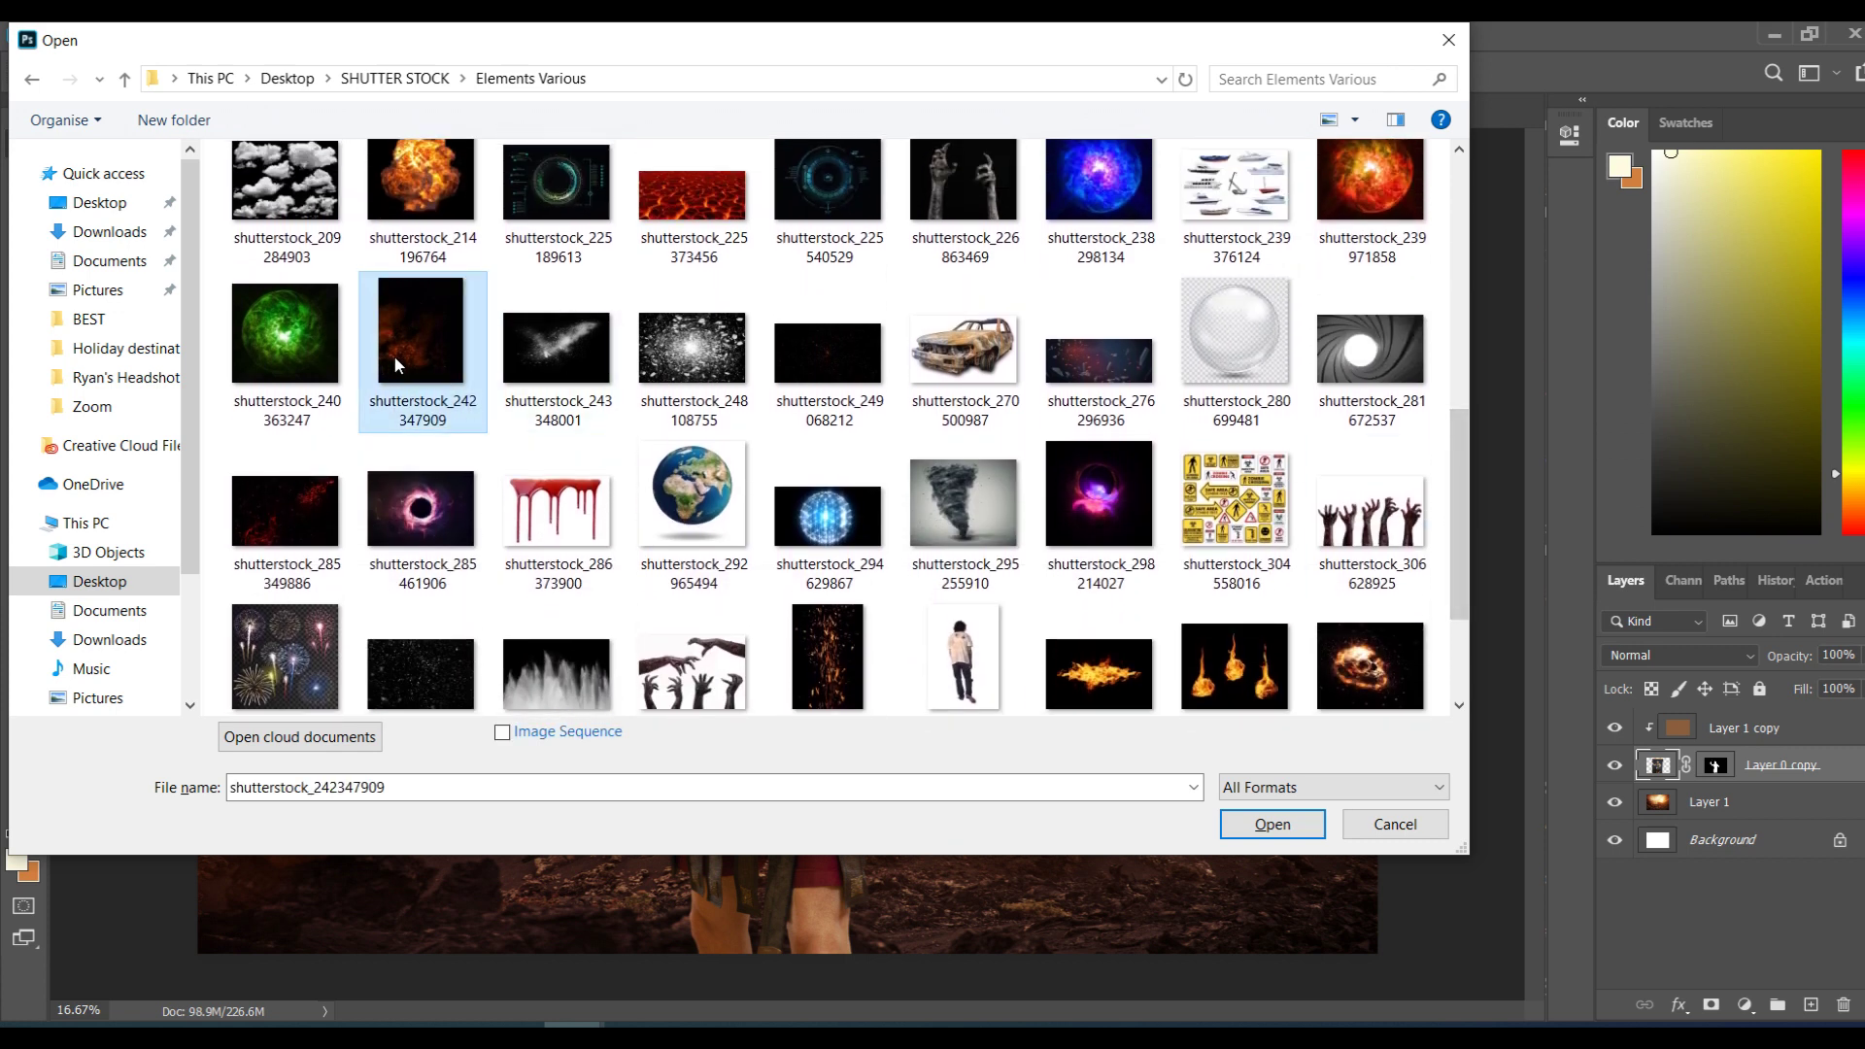
drag(1461, 497, 1465, 482)
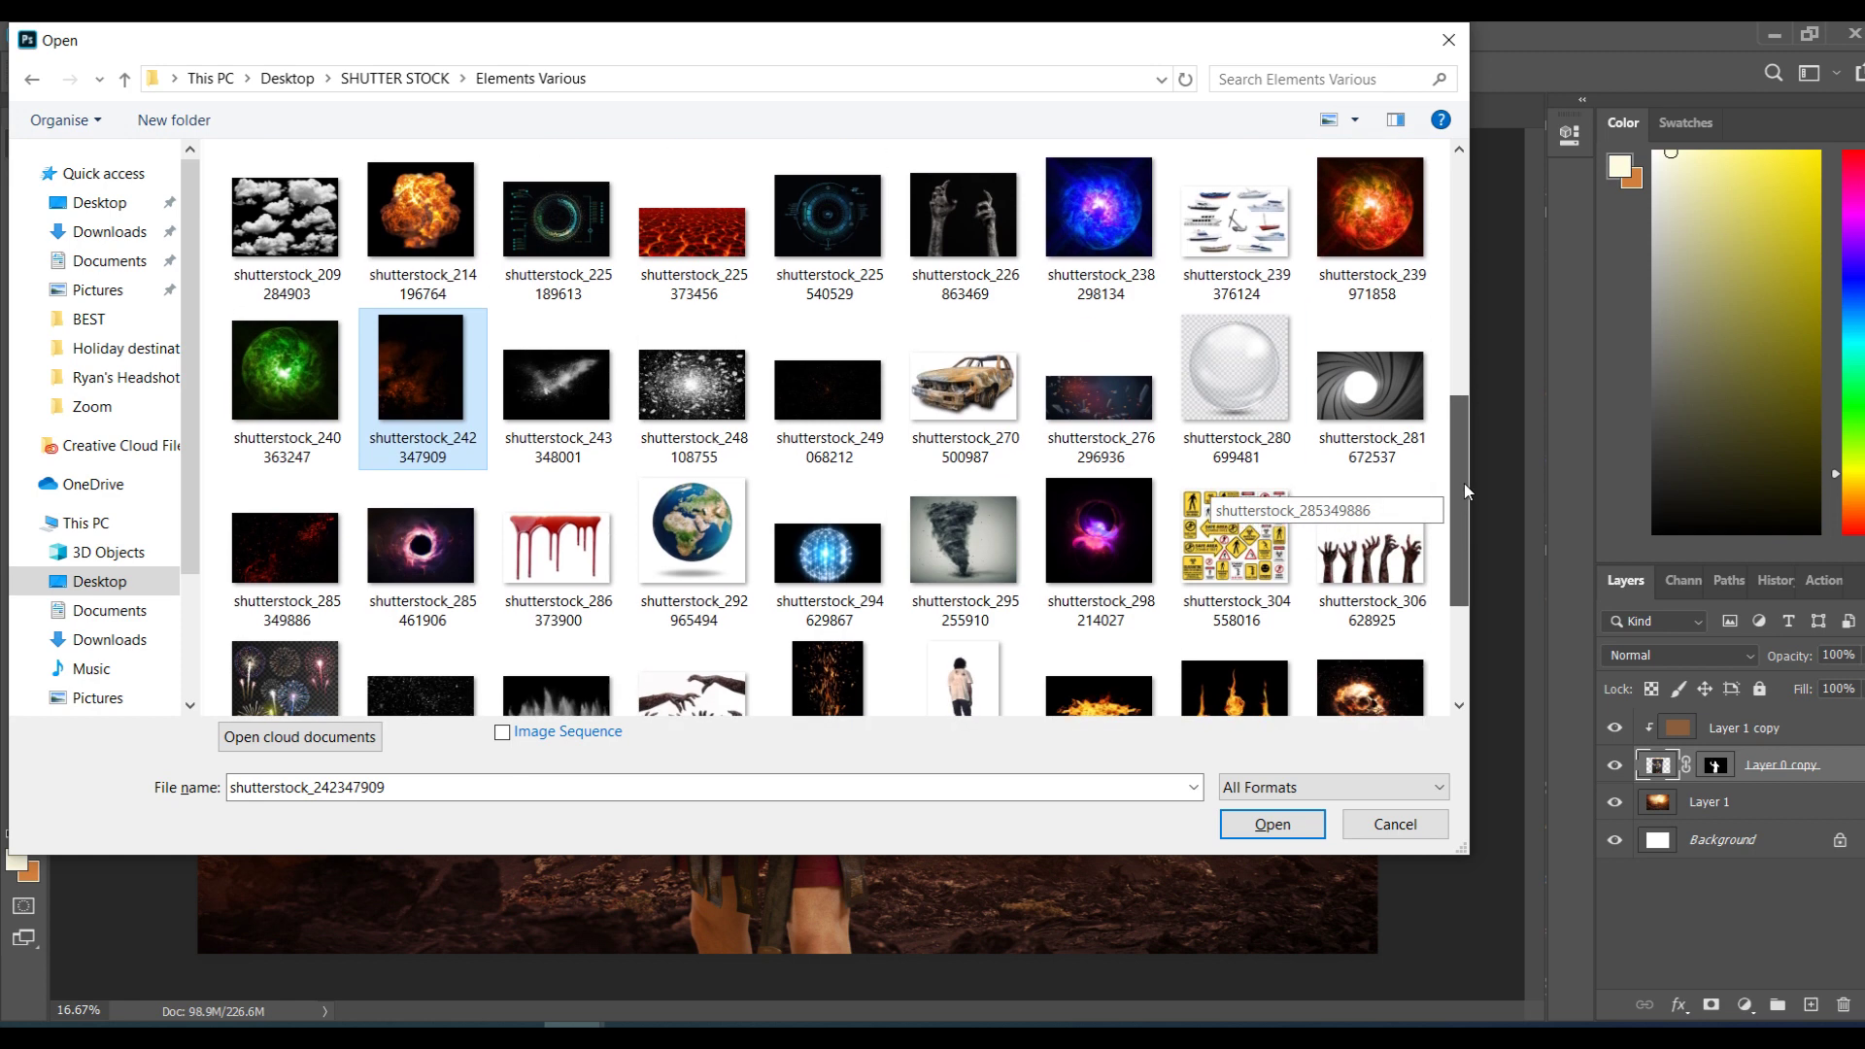
ctrl+click(874, 686)
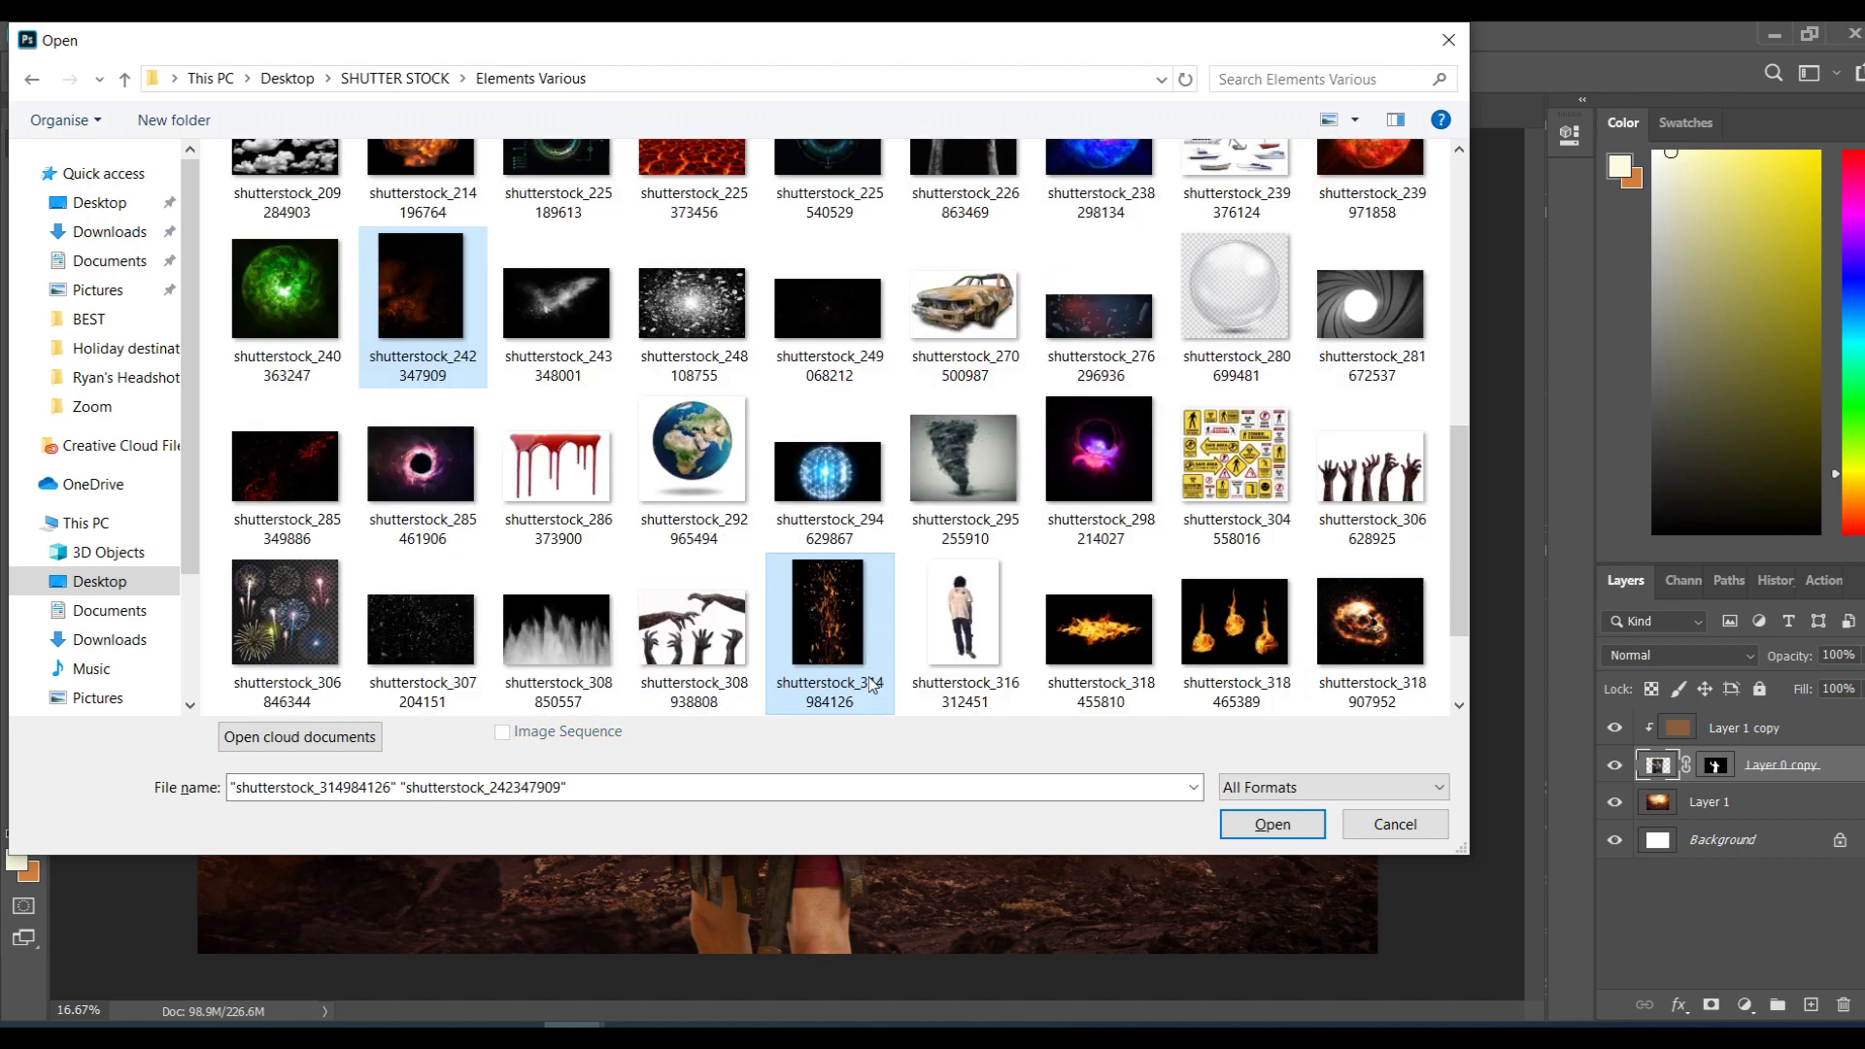
key(Return)
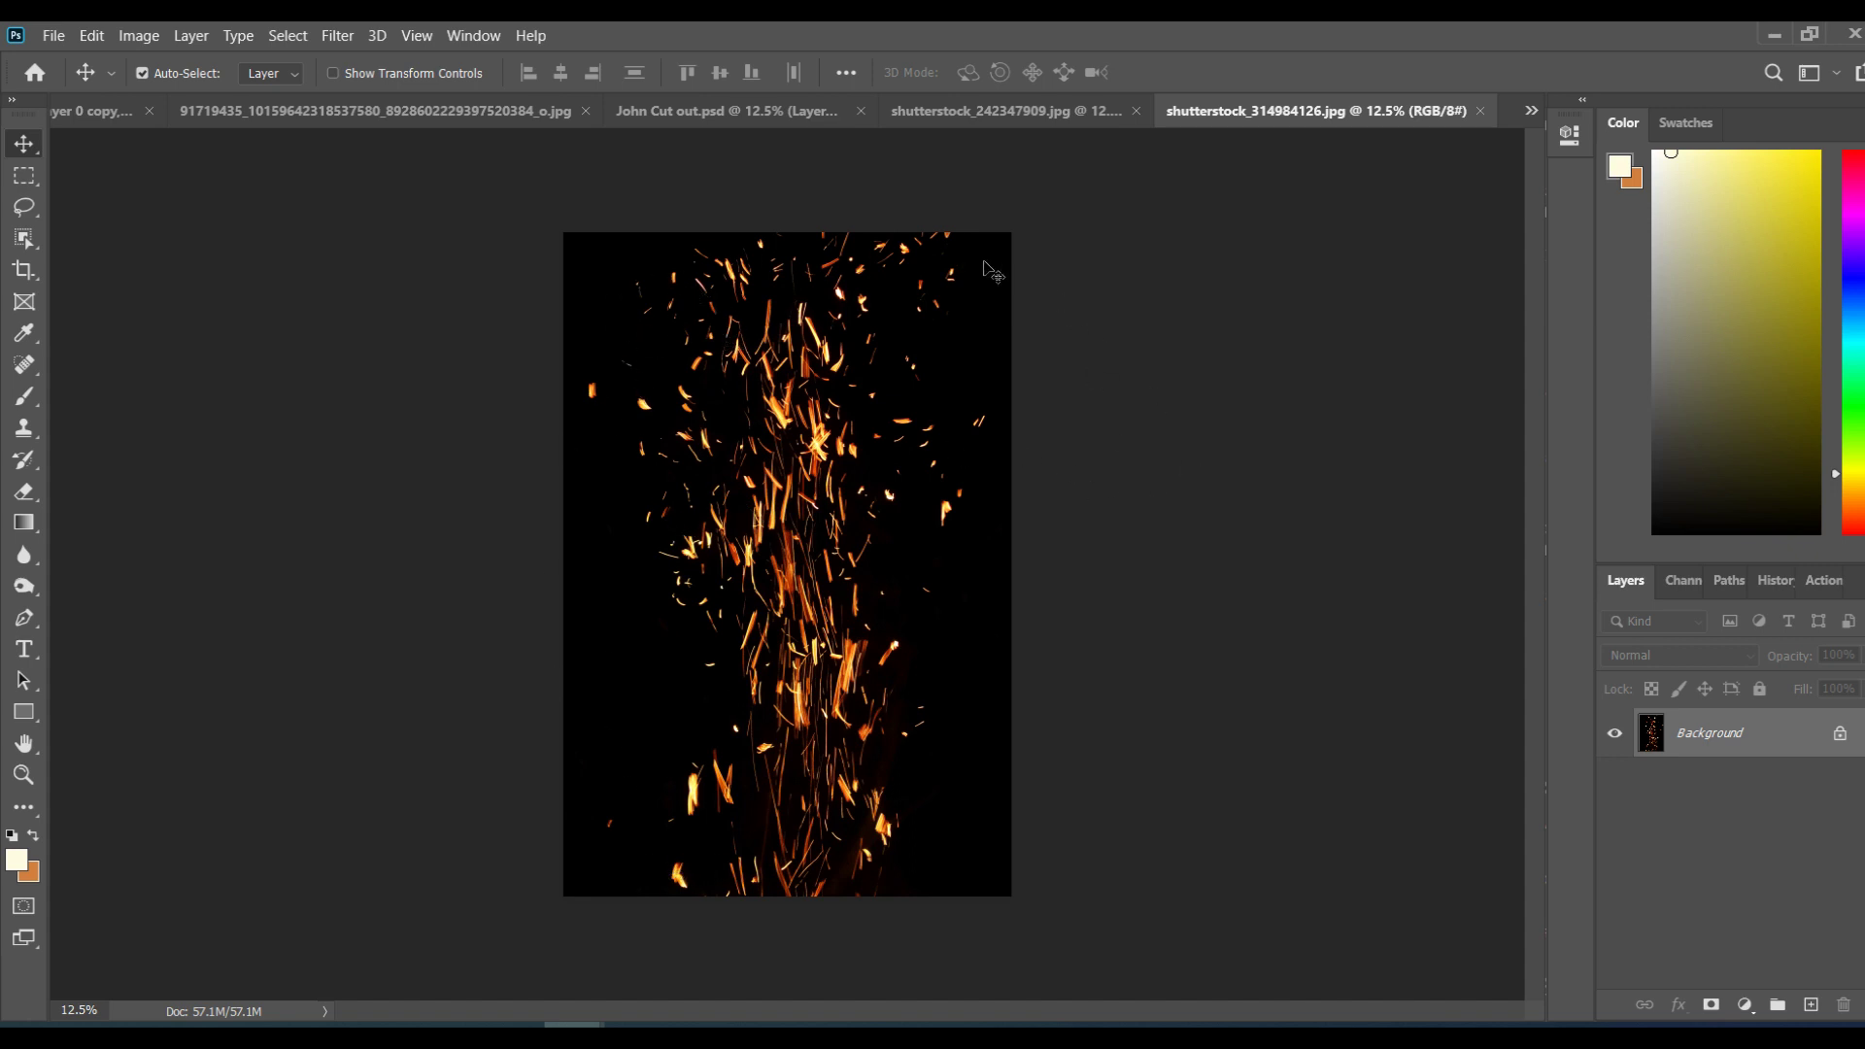
Step: Drag the smoky ember image into the Untitled-1 composite as Layer 2
click(1043, 113)
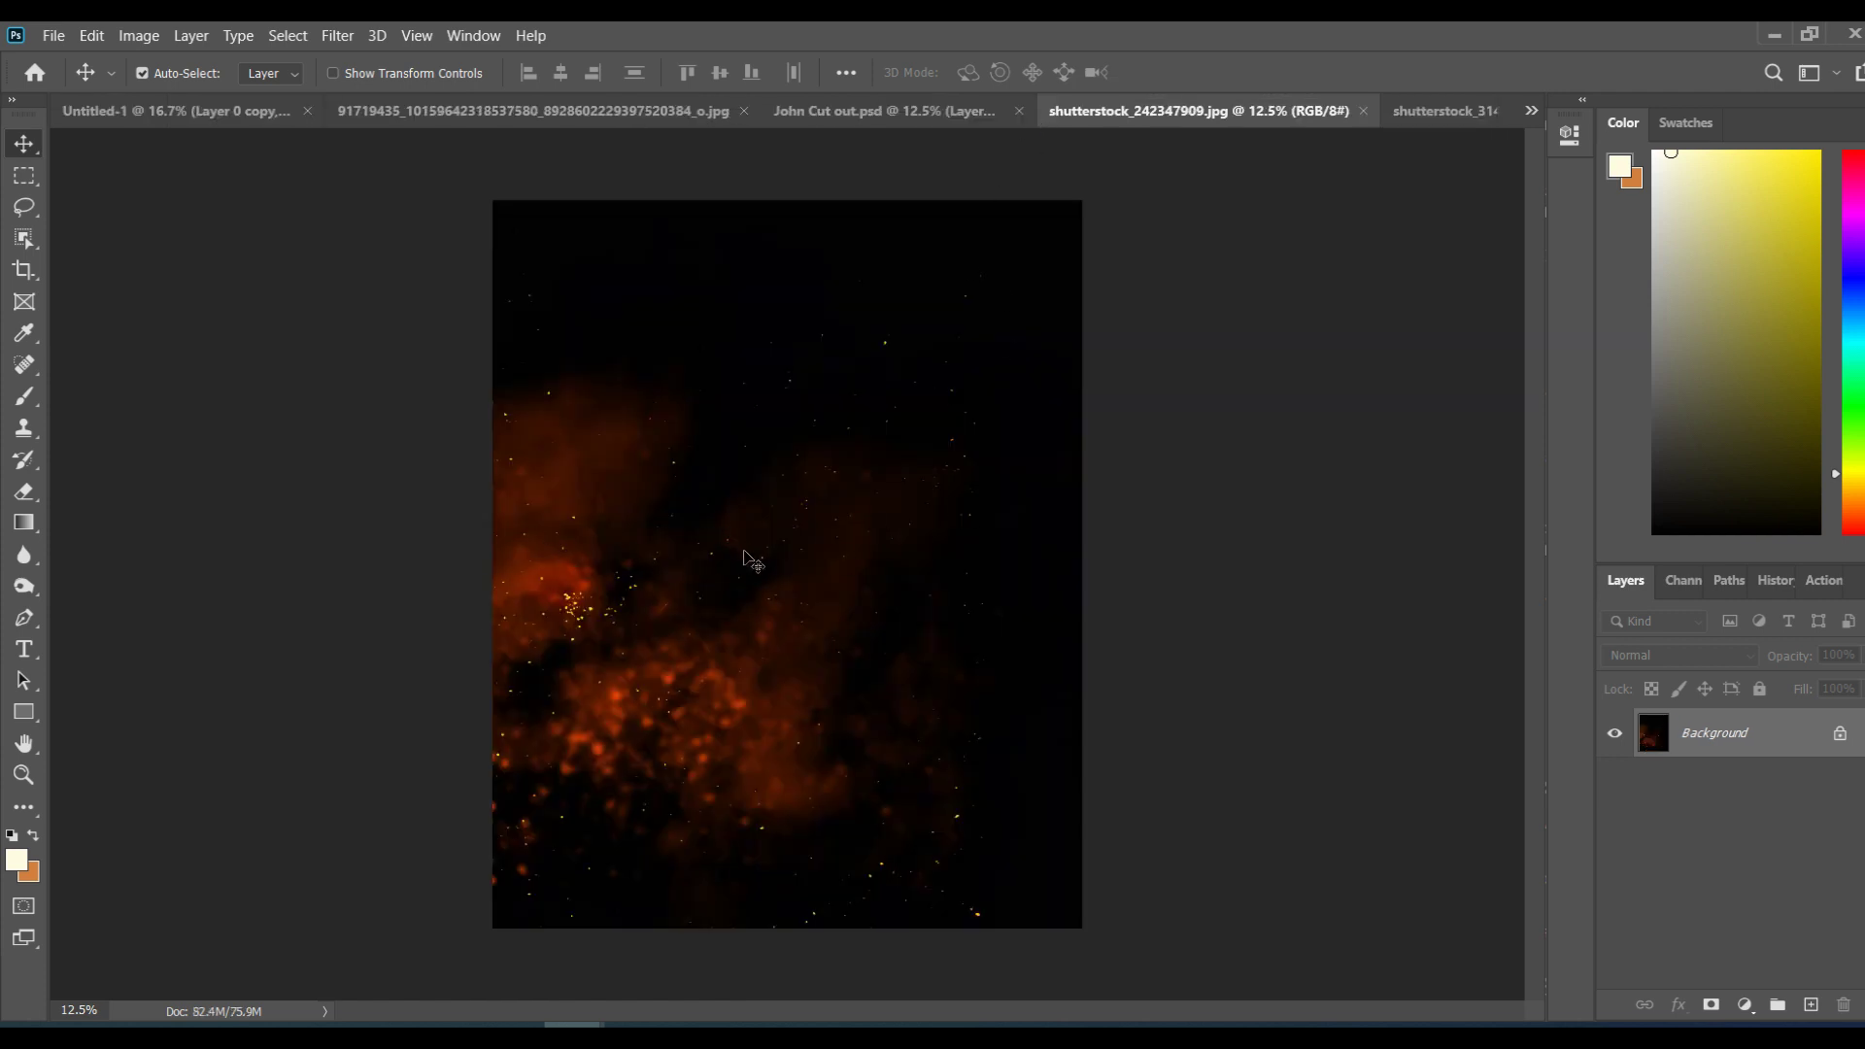
drag(748, 559, 774, 309)
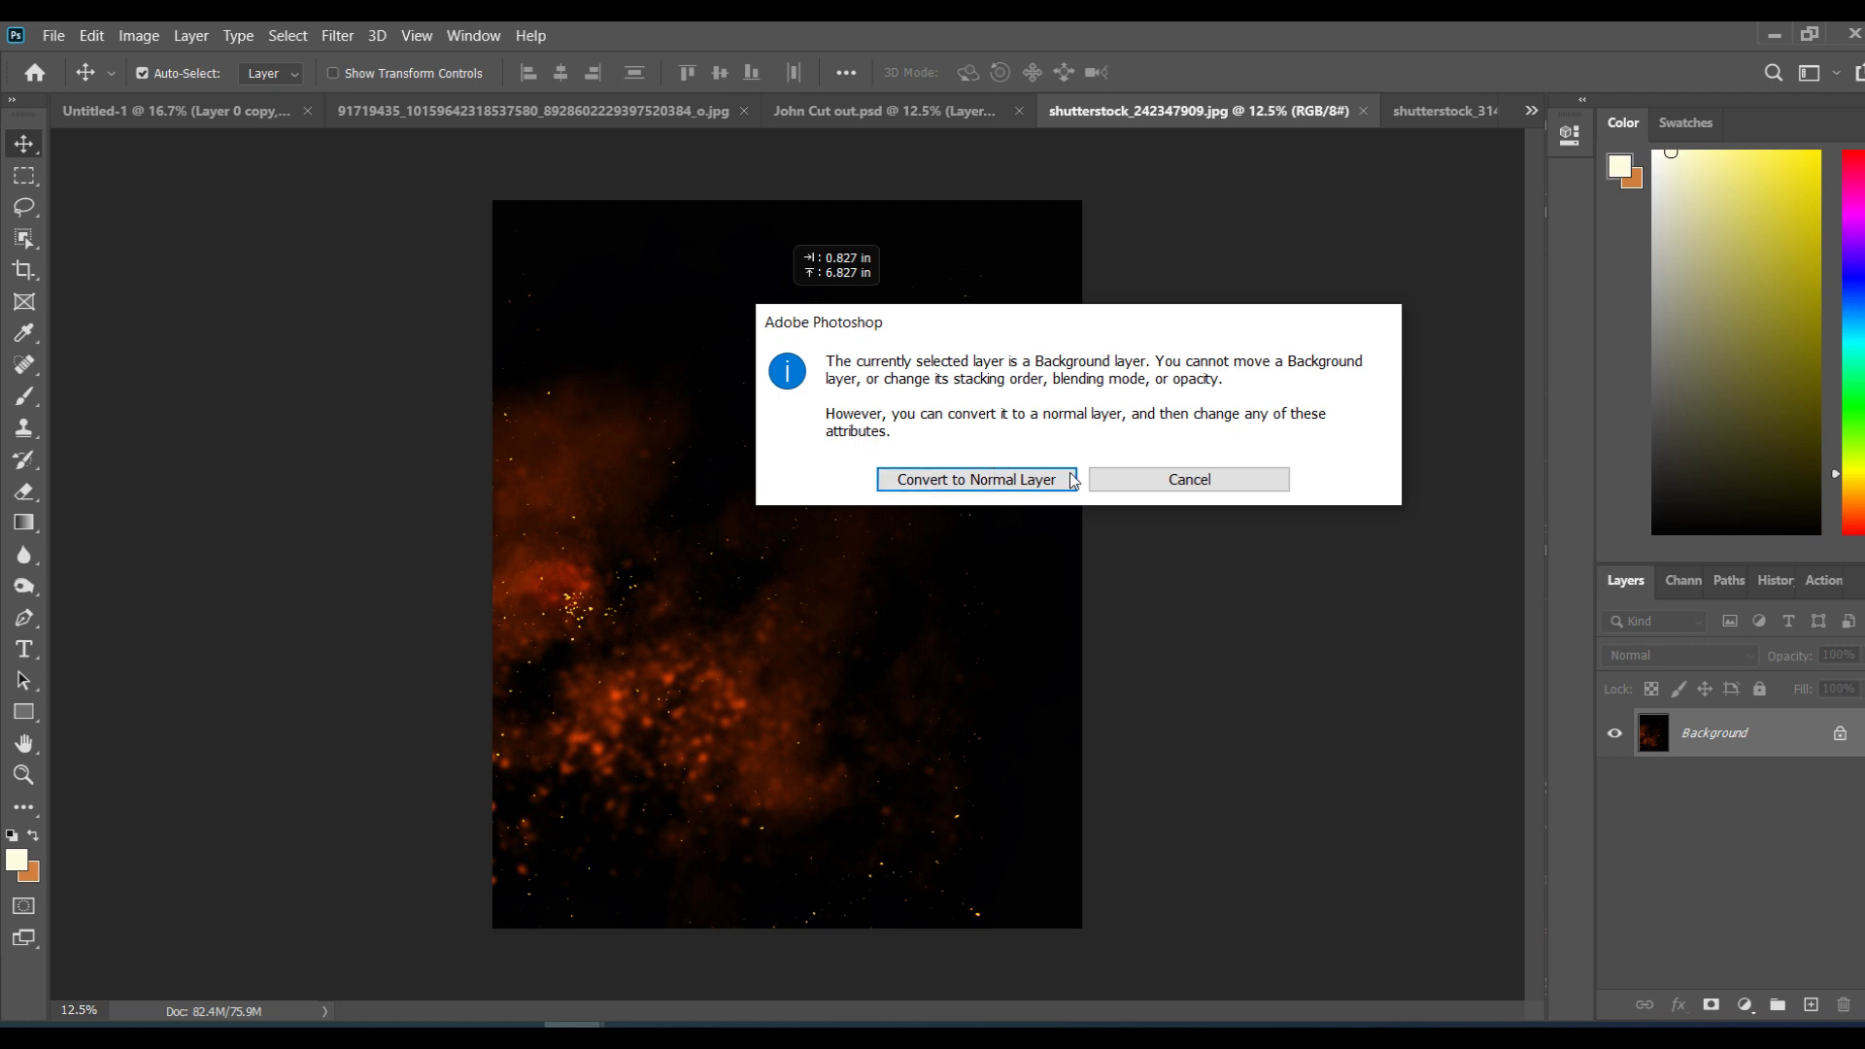
click(1187, 482)
drag(678, 573, 408, 476)
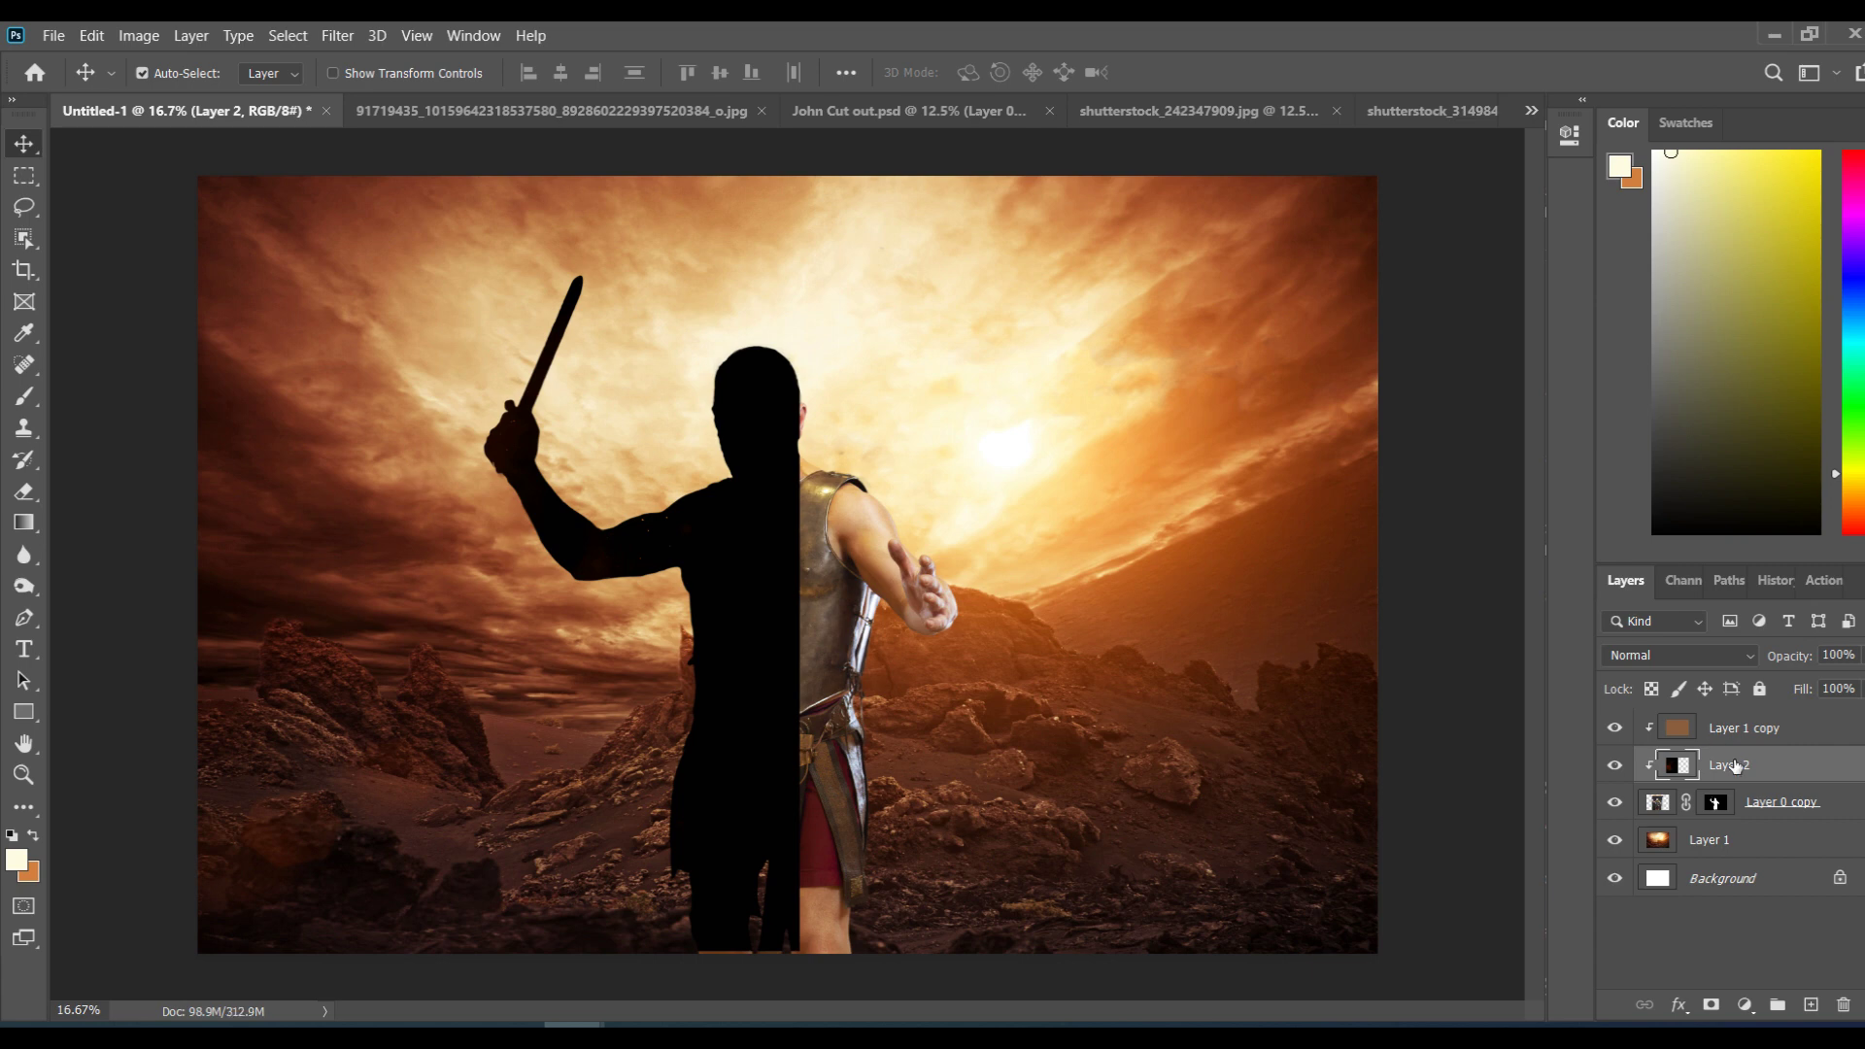
Step: Move Layer 2 to the top of the stack, release its clipping mask, and position it lower-left
drag(1784, 772, 1787, 719)
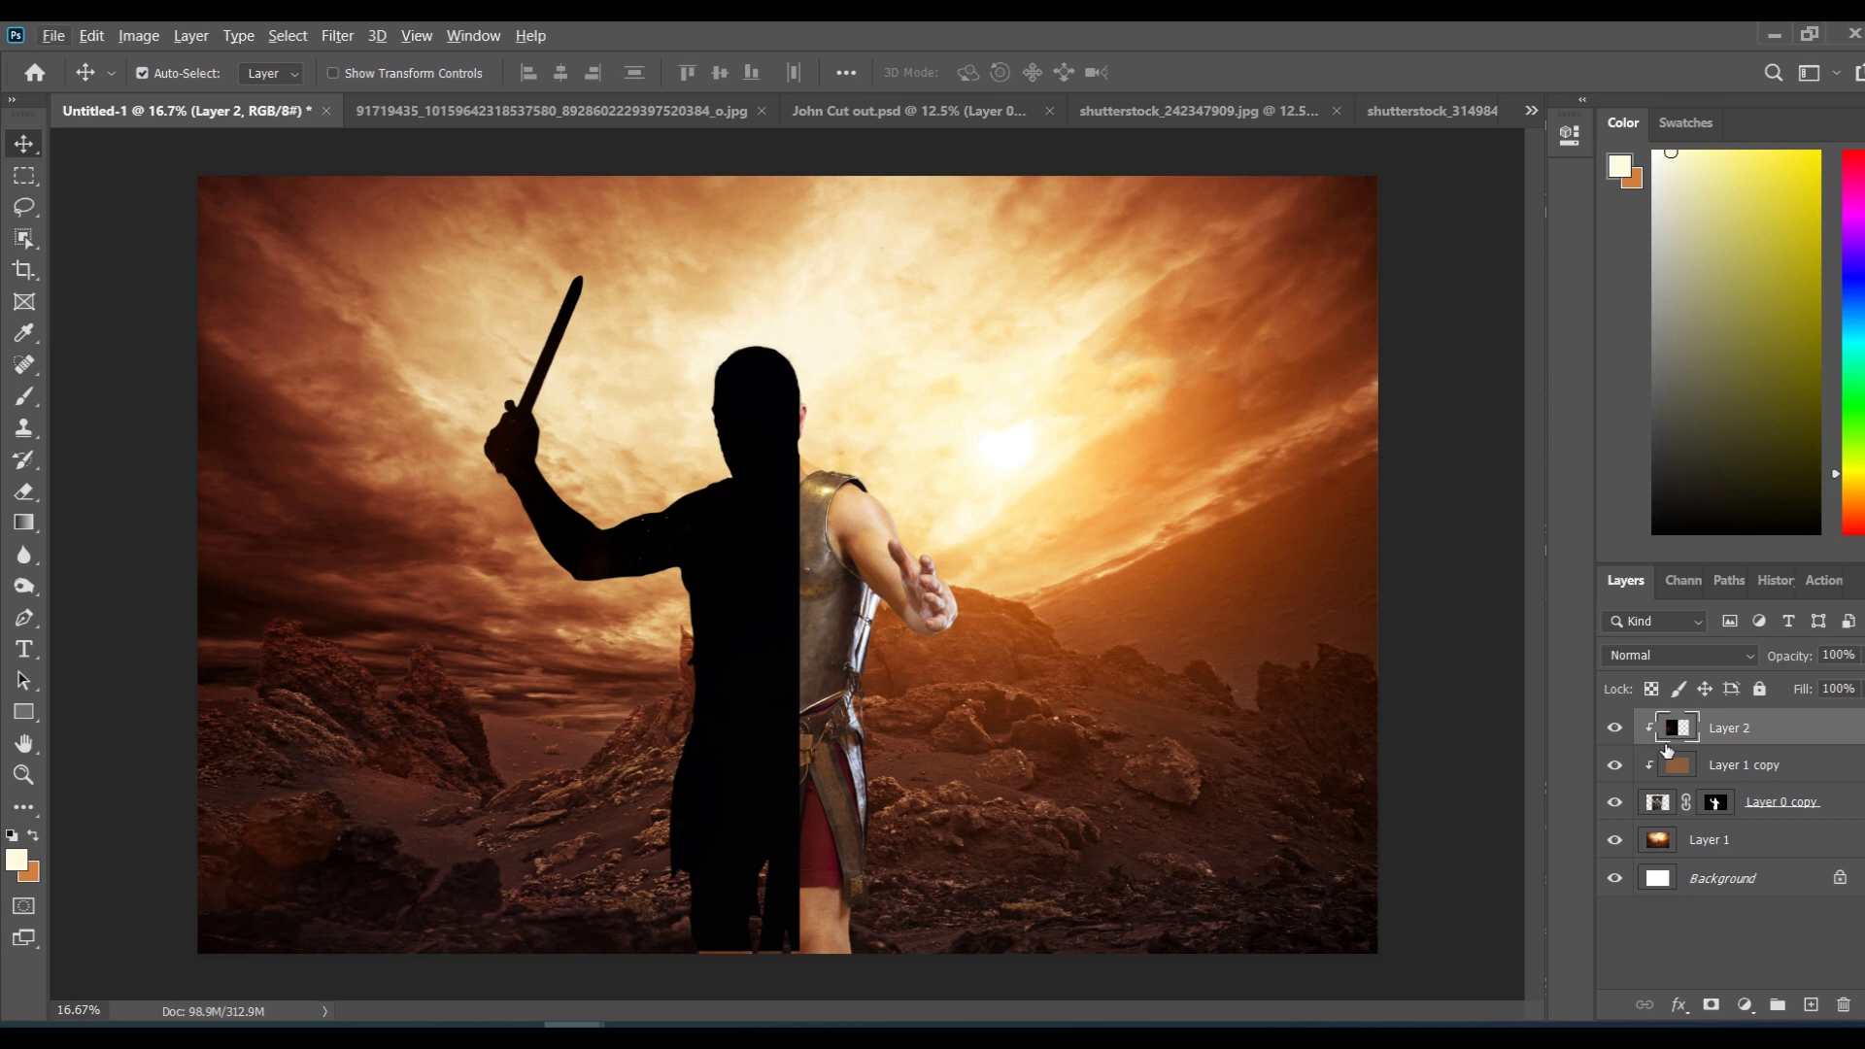
drag(1667, 750, 1663, 736)
drag(1663, 735, 1667, 746)
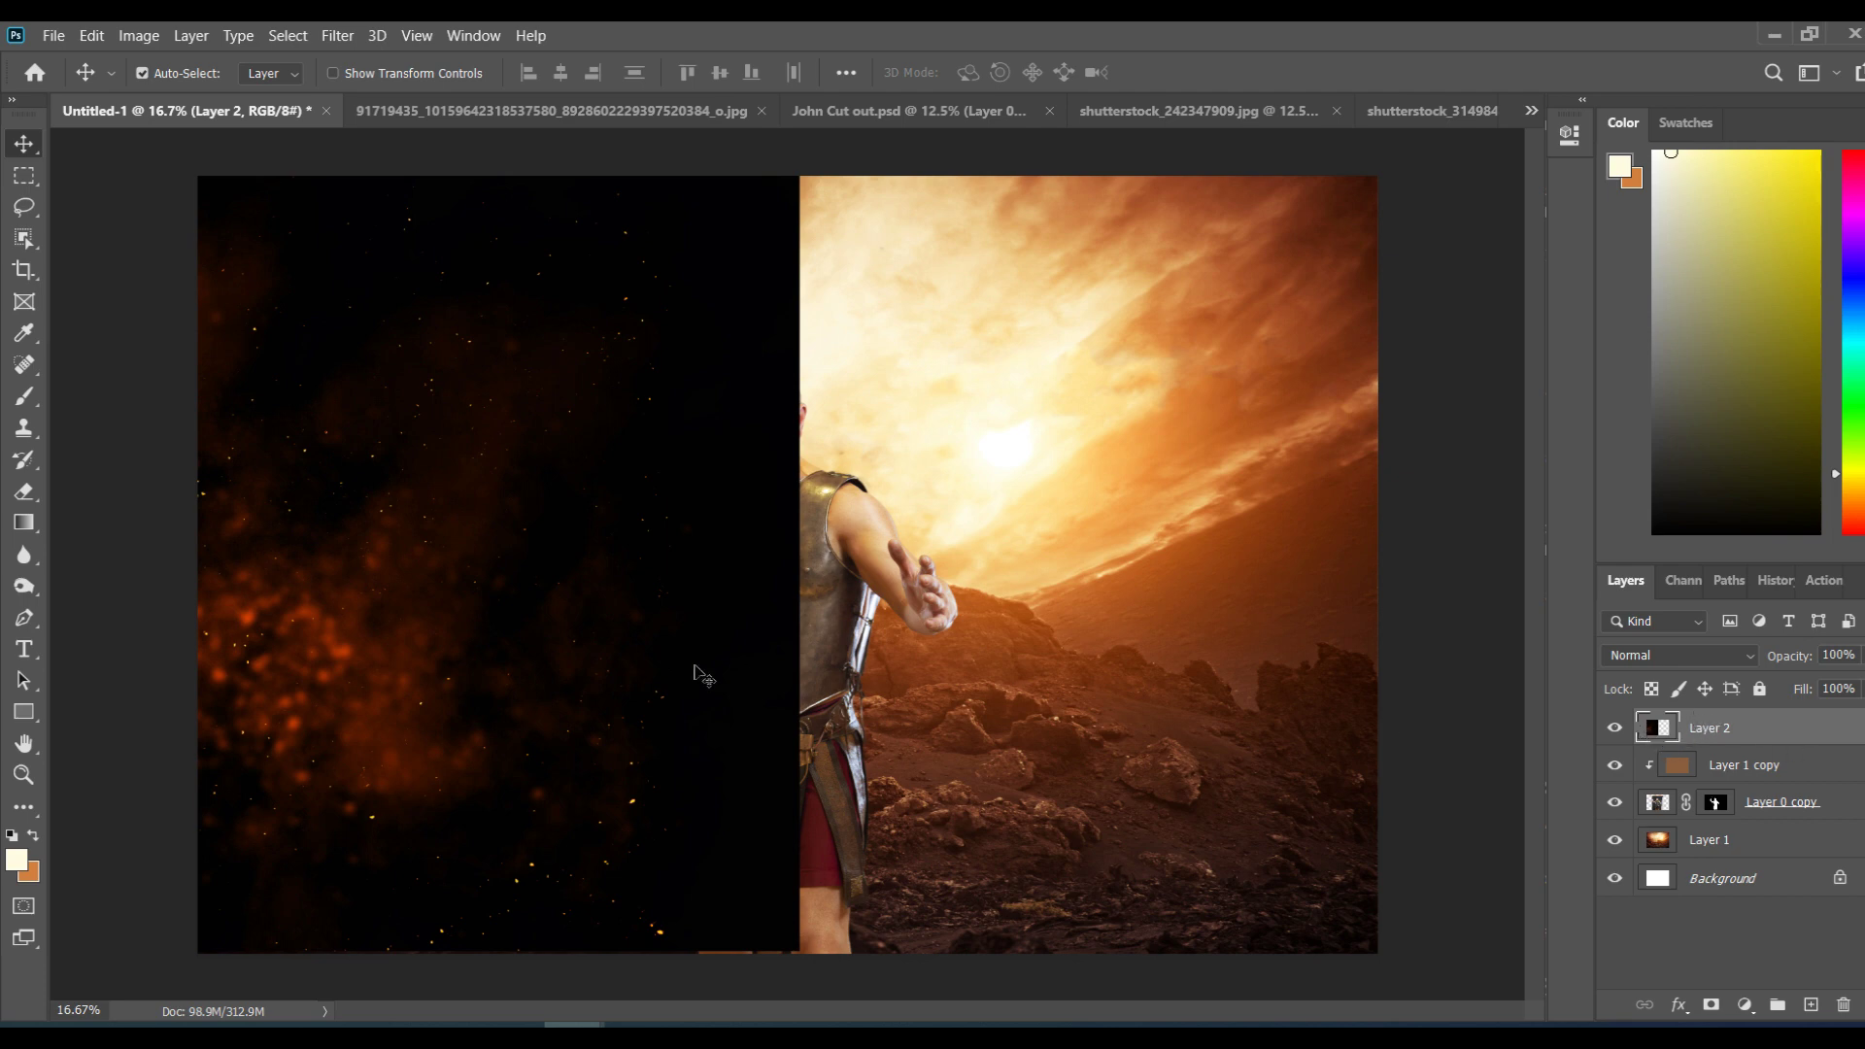
drag(350, 333, 485, 602)
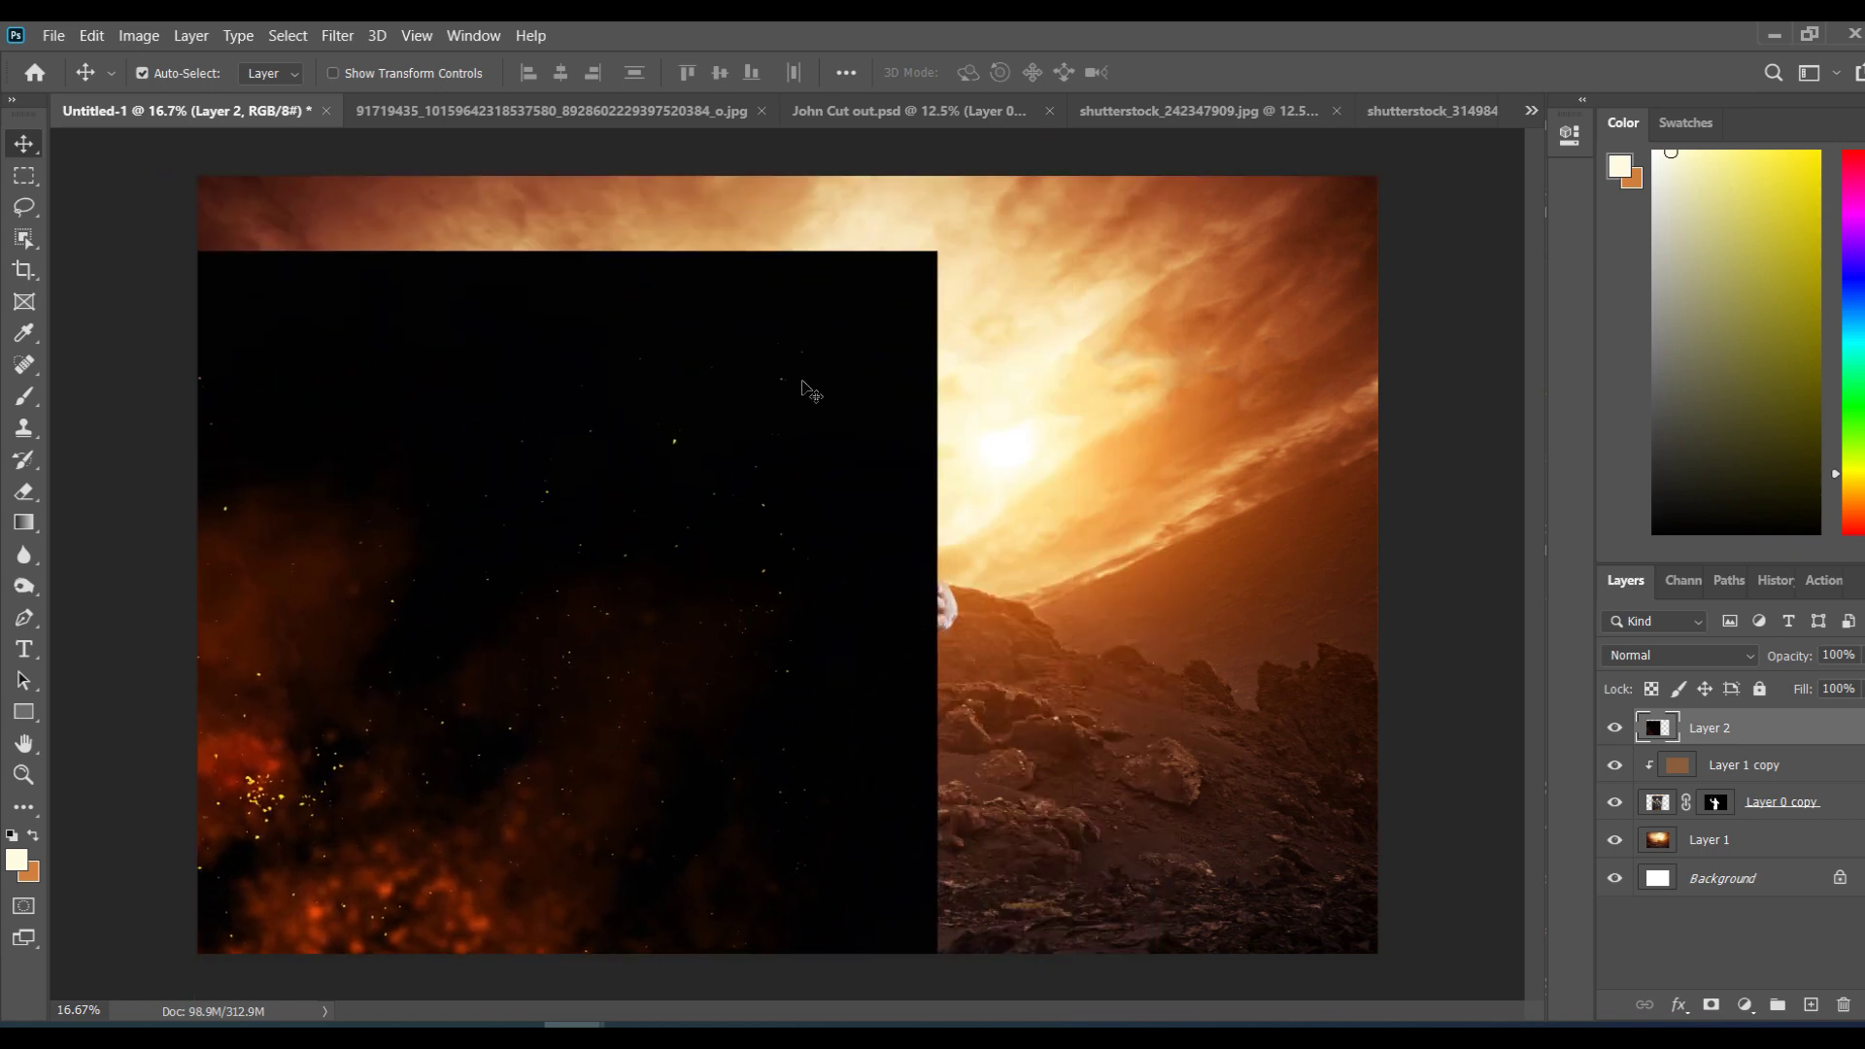
drag(587, 513, 546, 633)
key(ctrl+z)
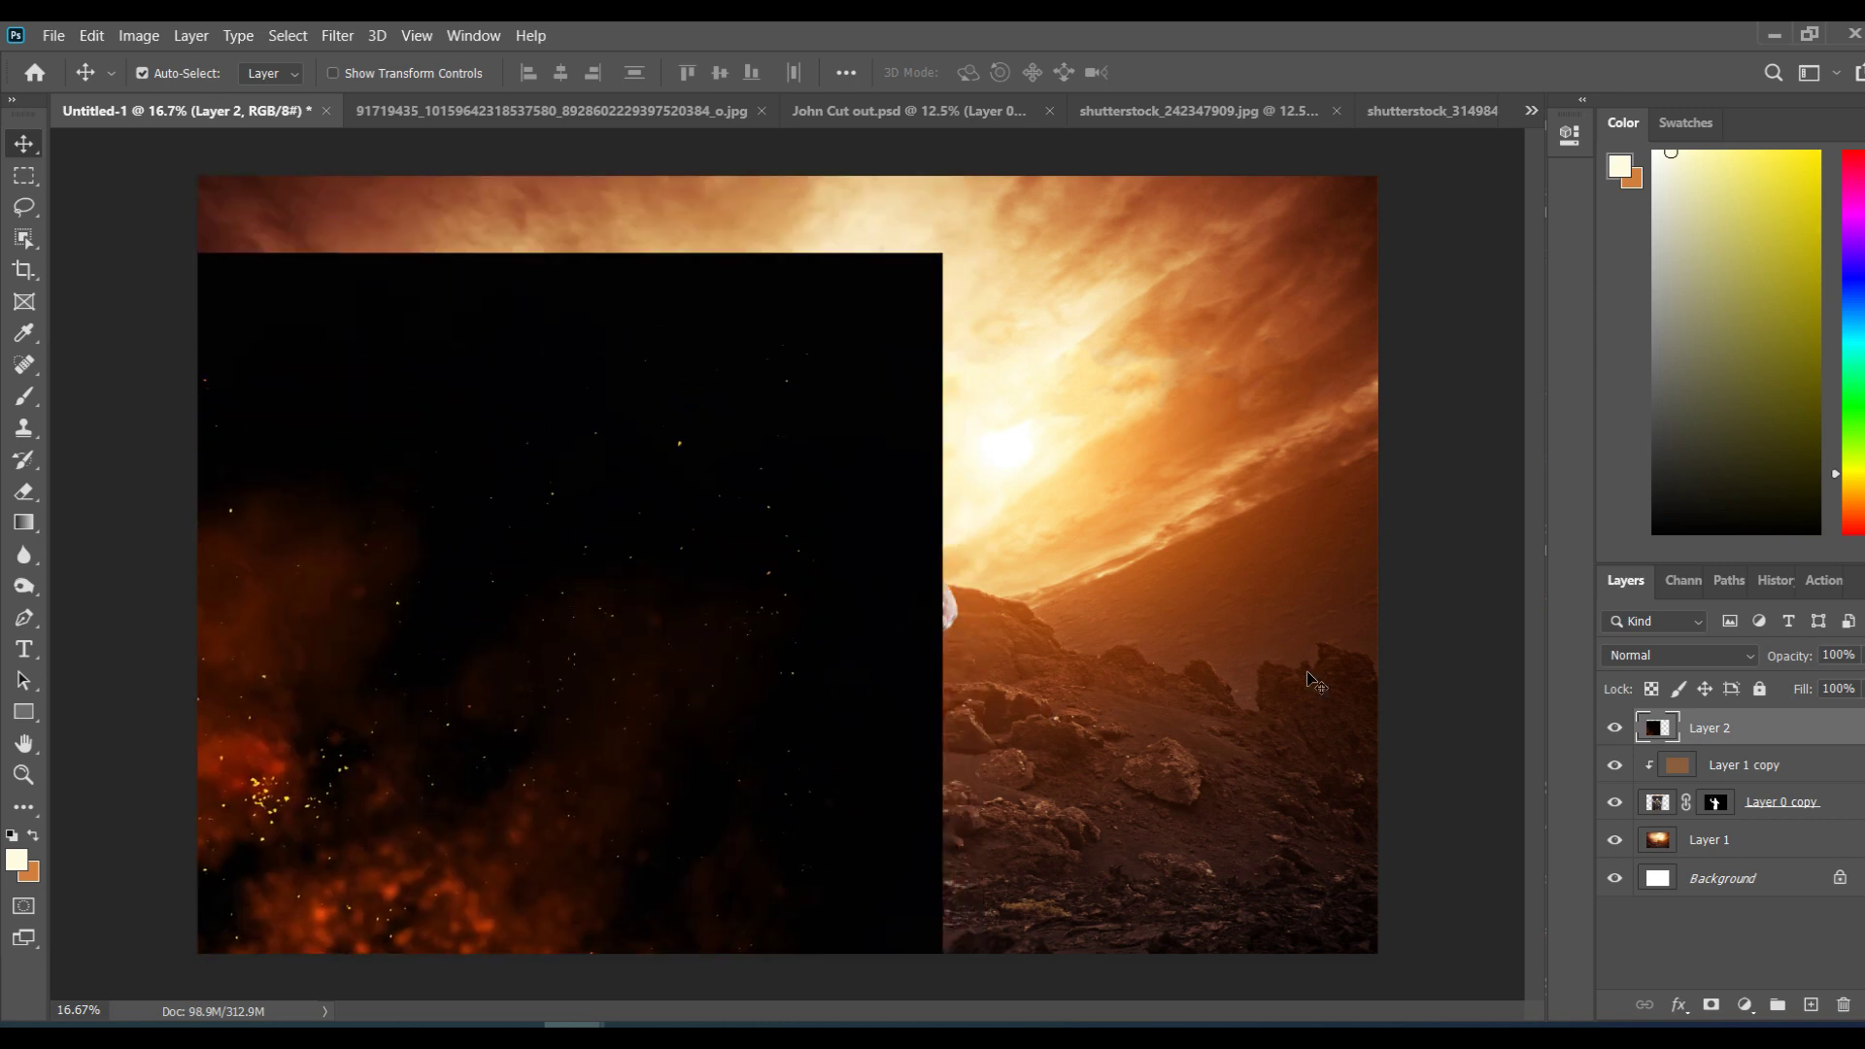
click(1635, 658)
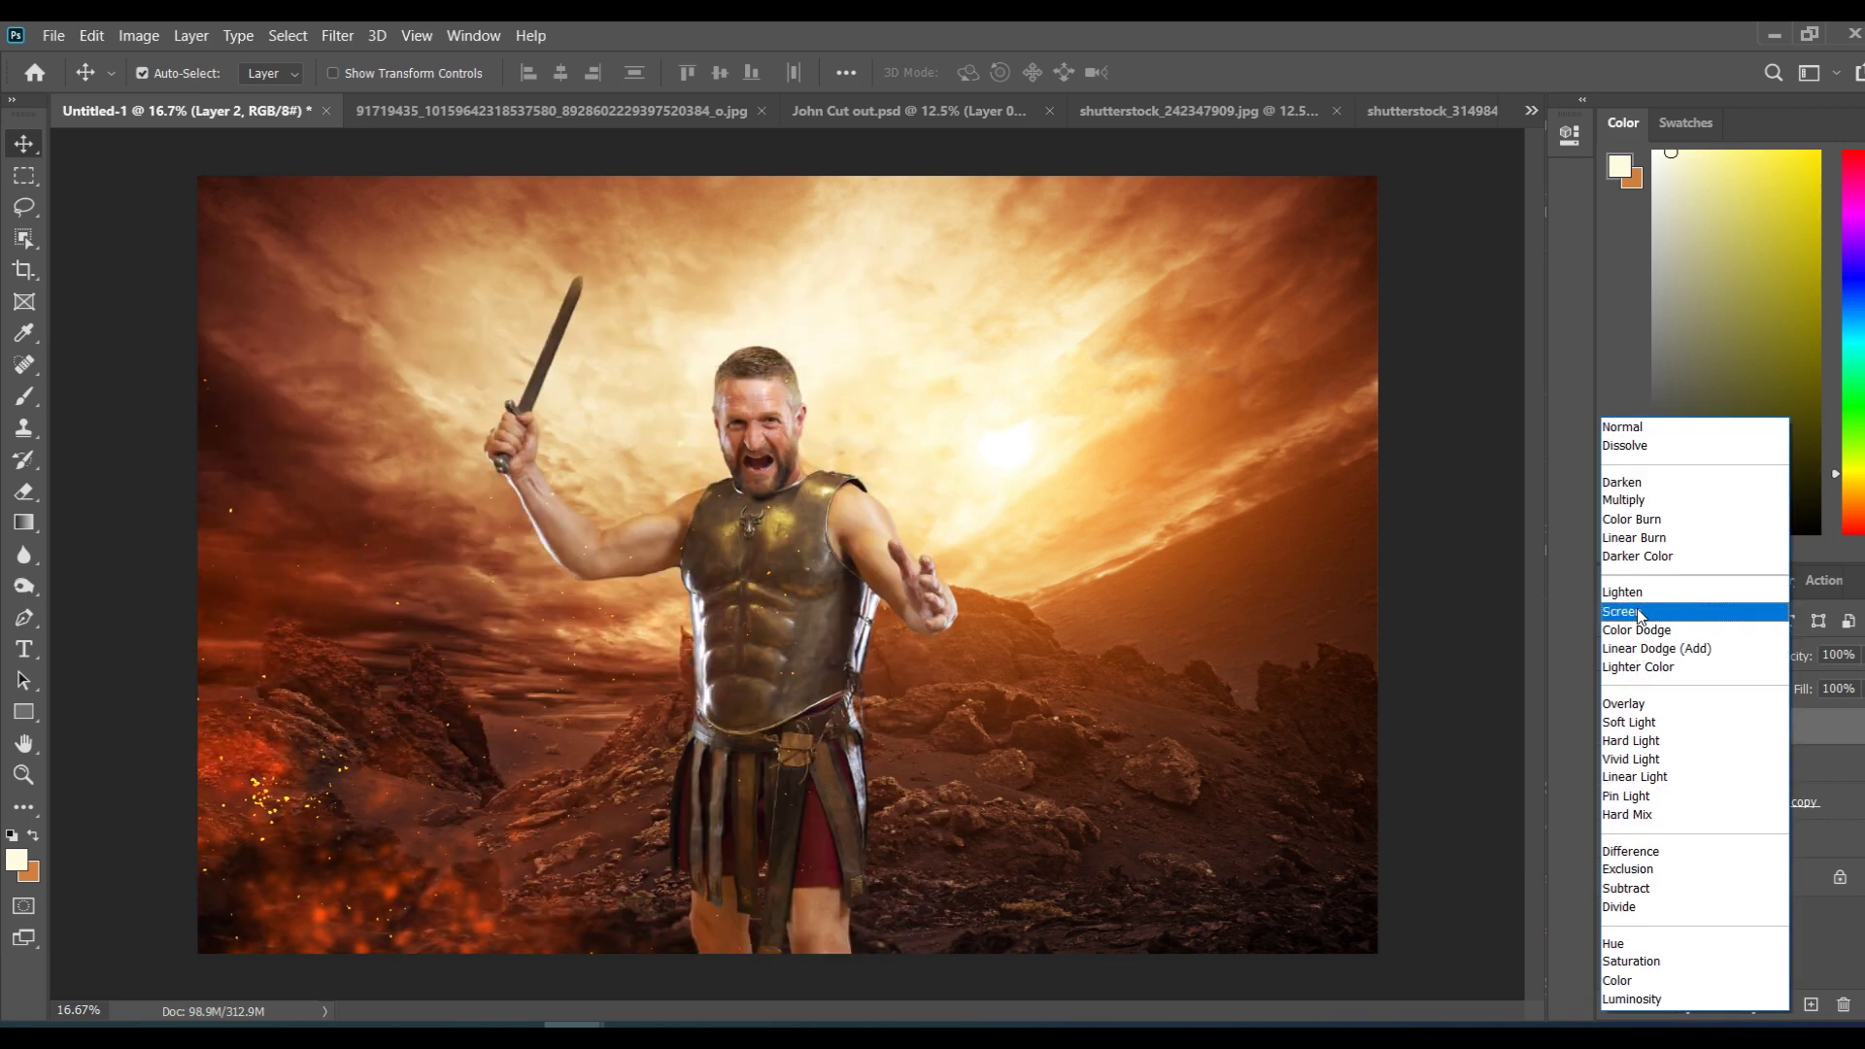
Step: Set Layer 2 to Screen, compare with its visibility toggled, and shift the glow lower-left
click(1640, 614)
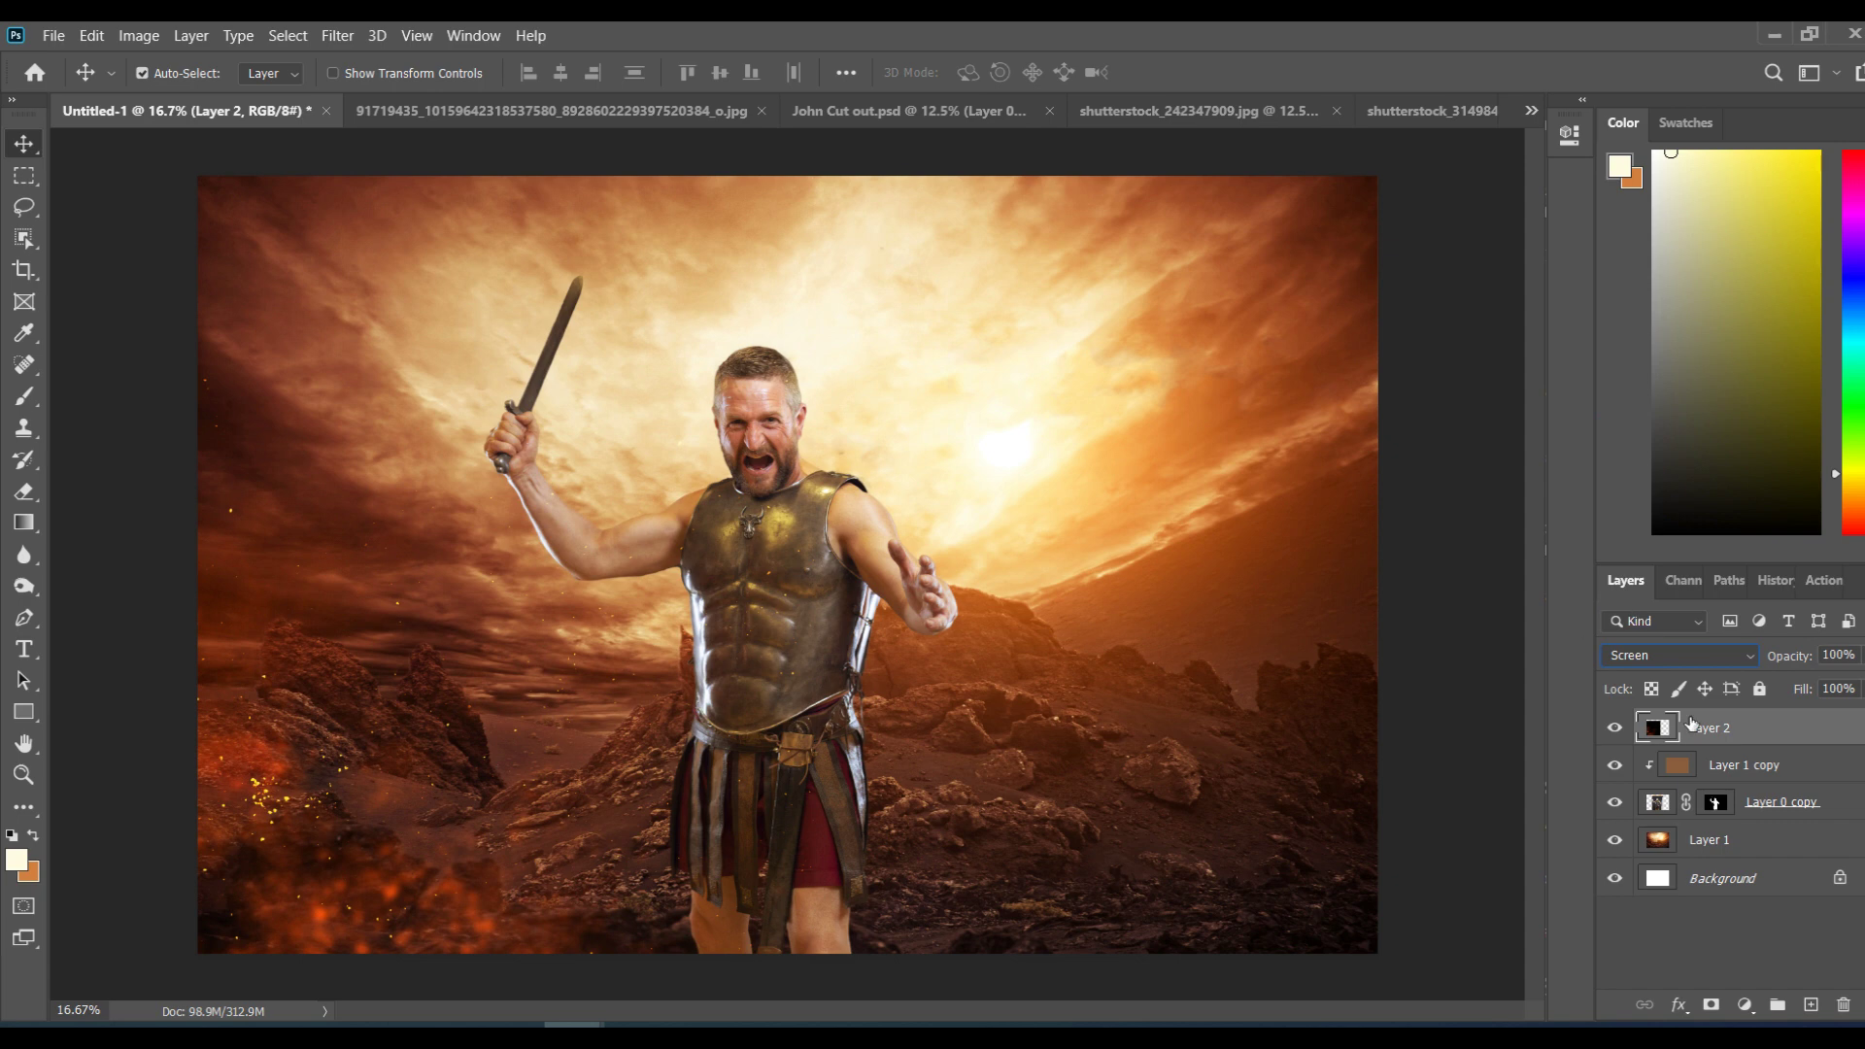
click(1616, 728)
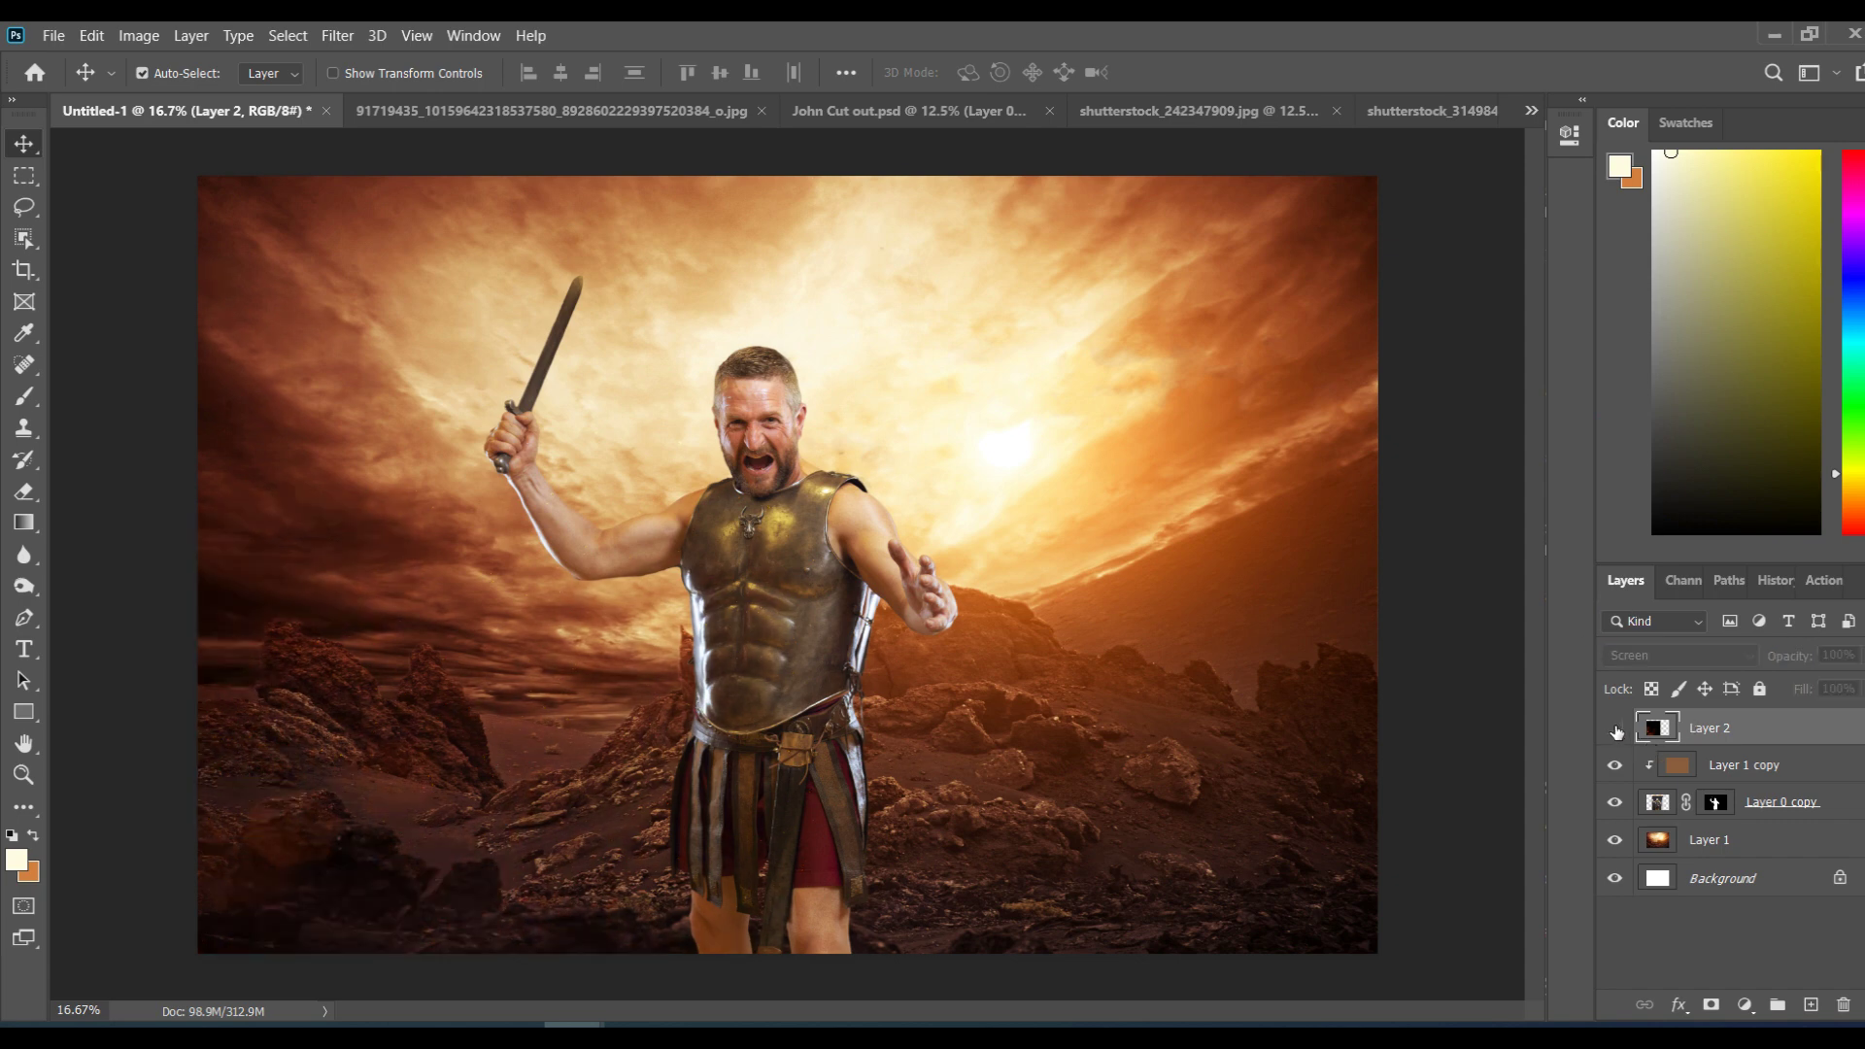
click(1616, 728)
click(1616, 729)
click(1616, 728)
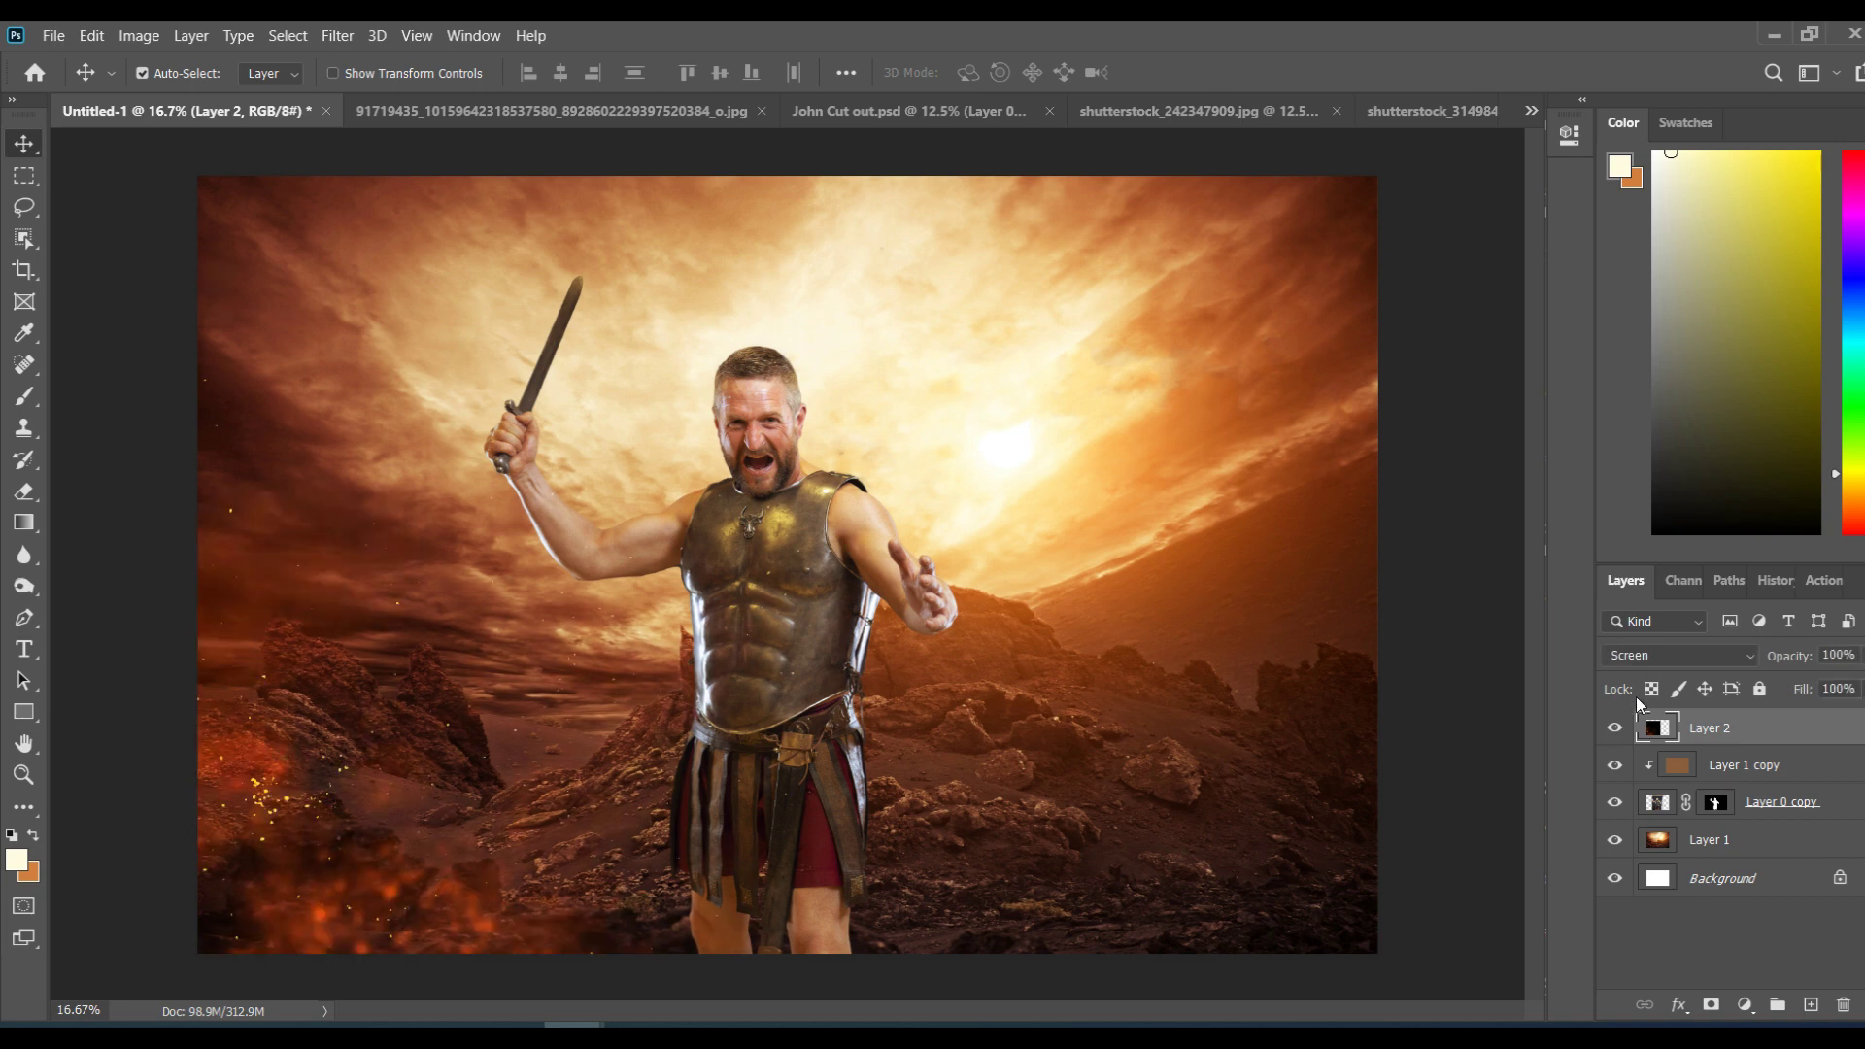
click(1614, 736)
click(1614, 735)
drag(270, 803, 293, 884)
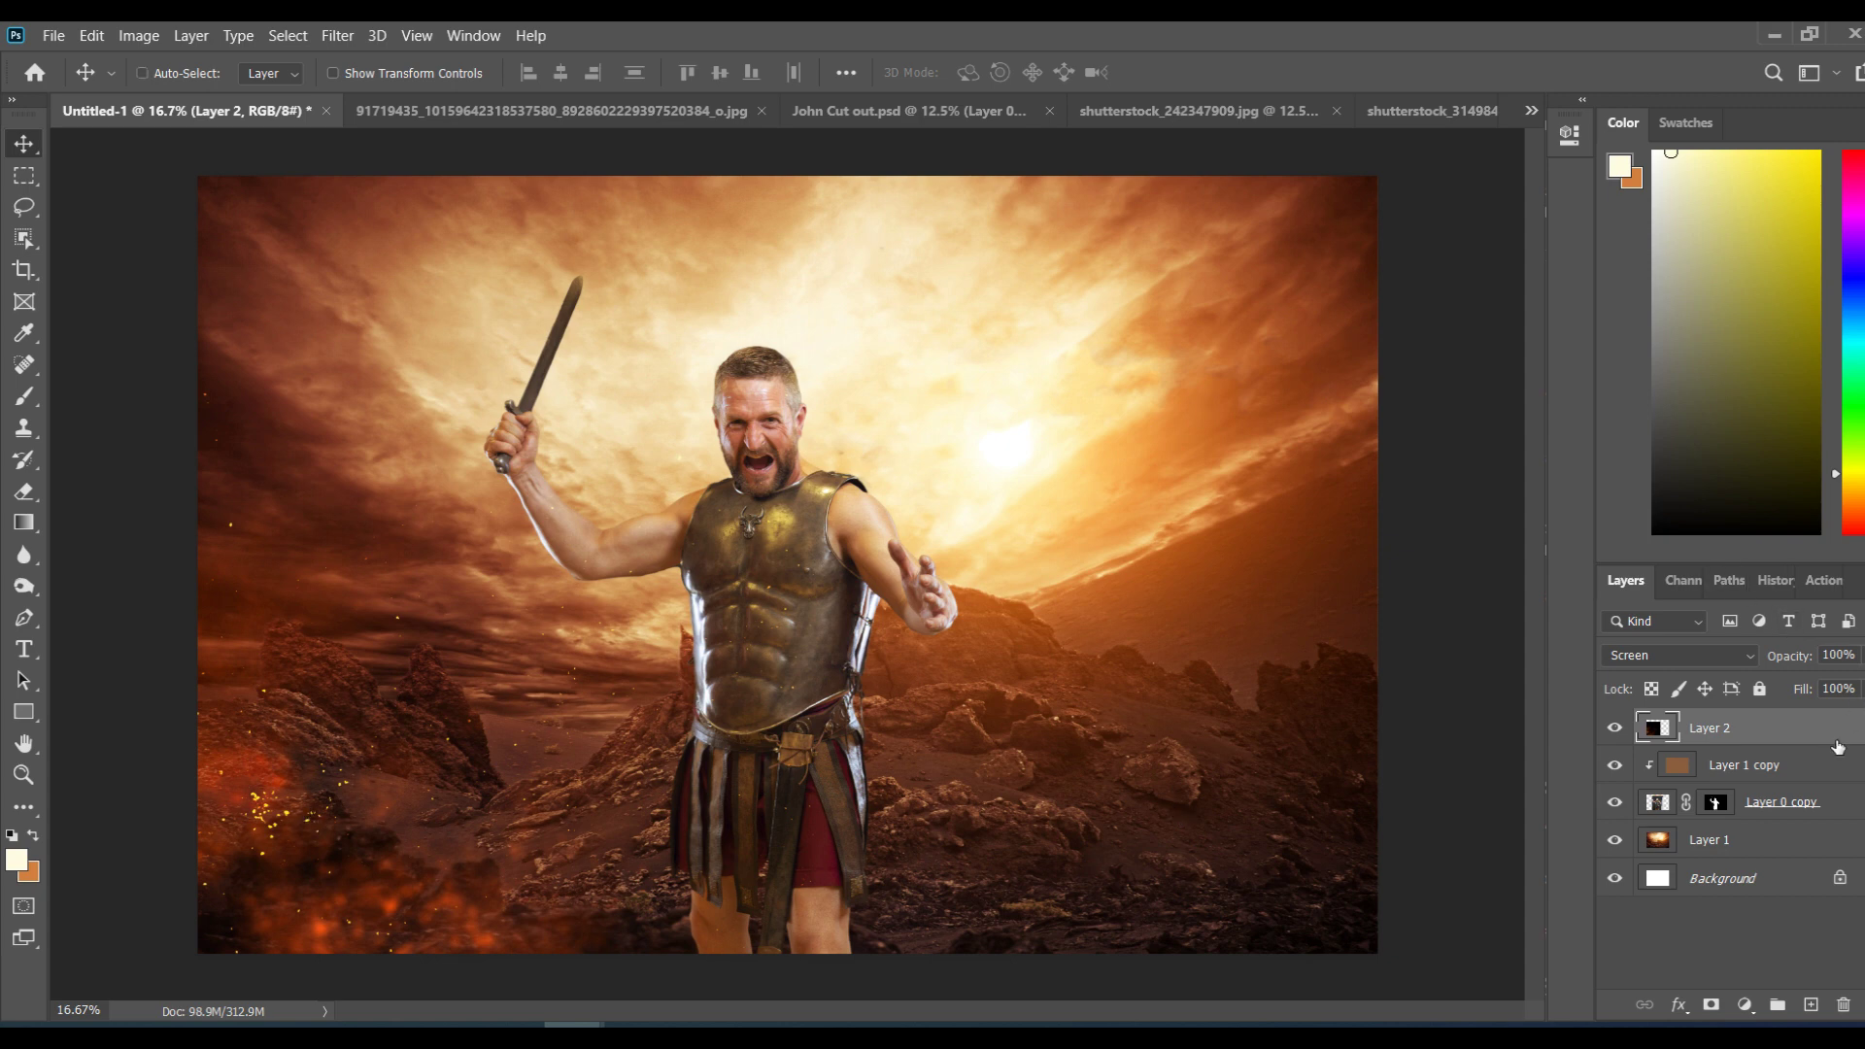
Step: Duplicate the ember layer as Layer 2 copy, then flip, shrink and move it into the rocks
key(ctrl+j)
drag(1049, 791, 1043, 782)
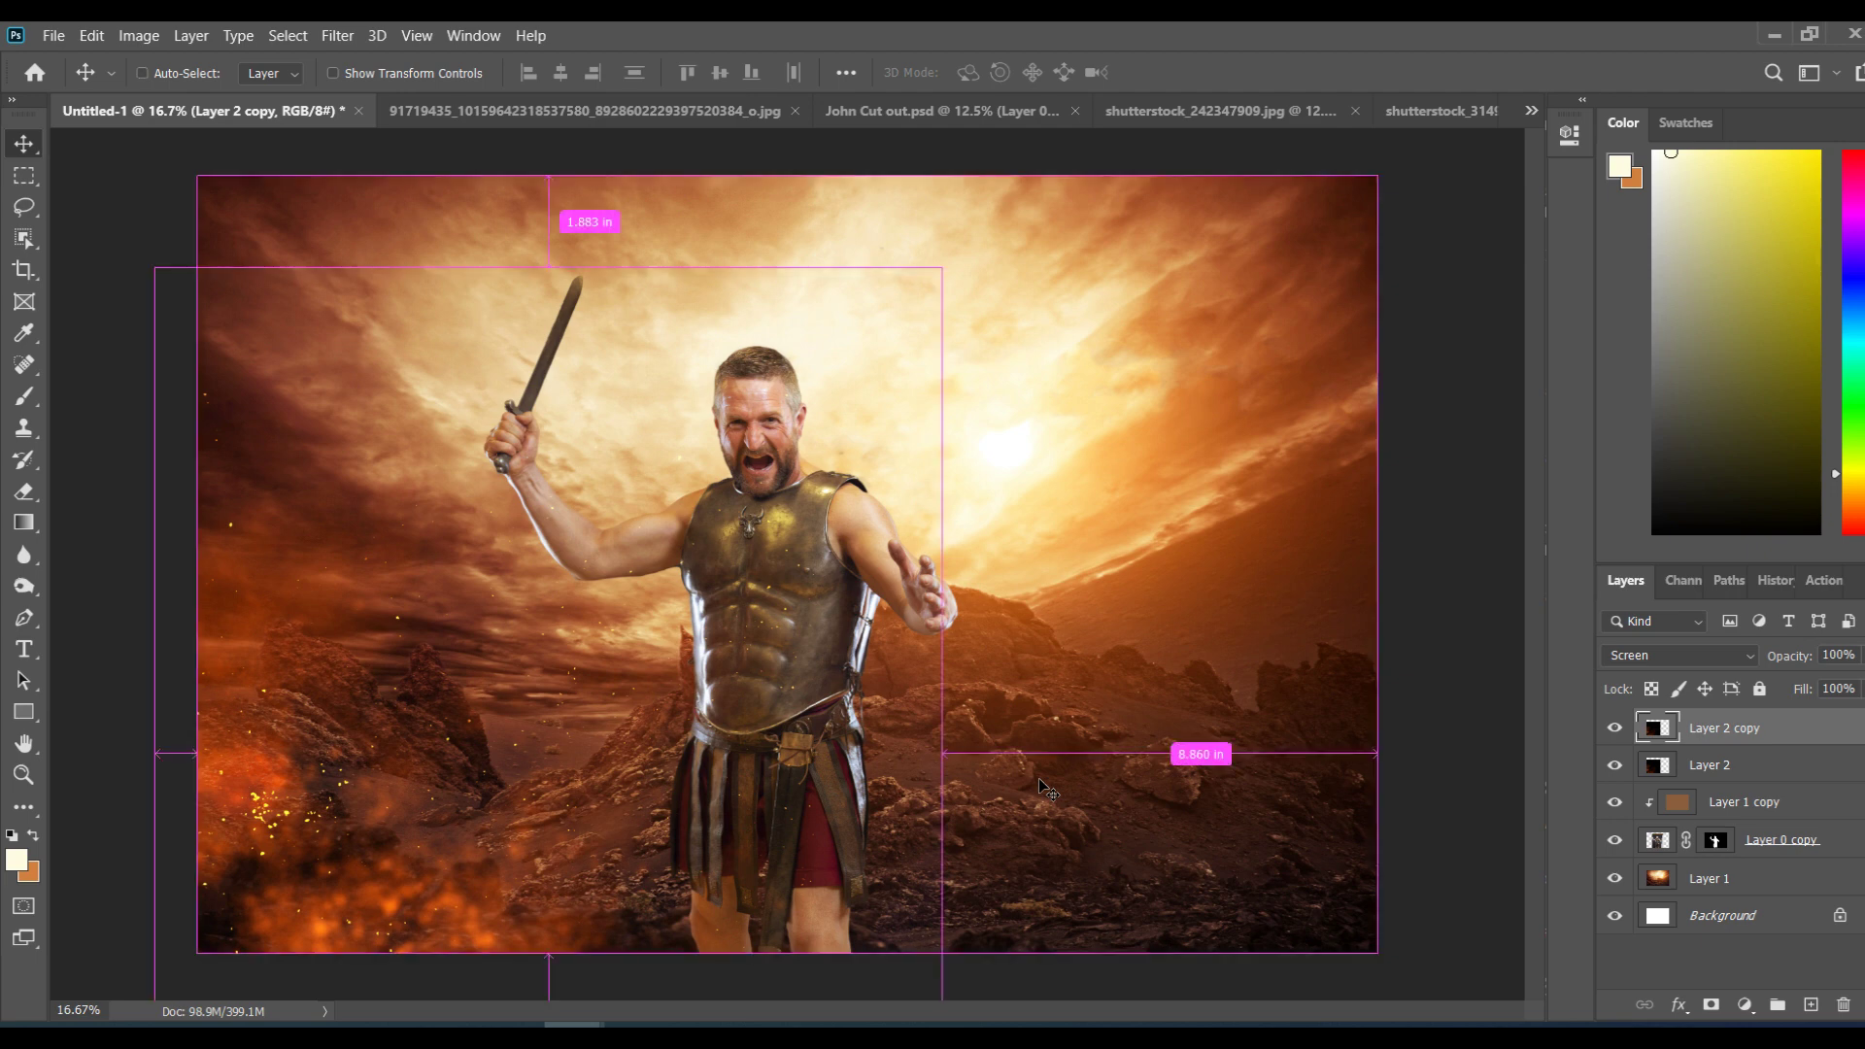
key(ctrl+t)
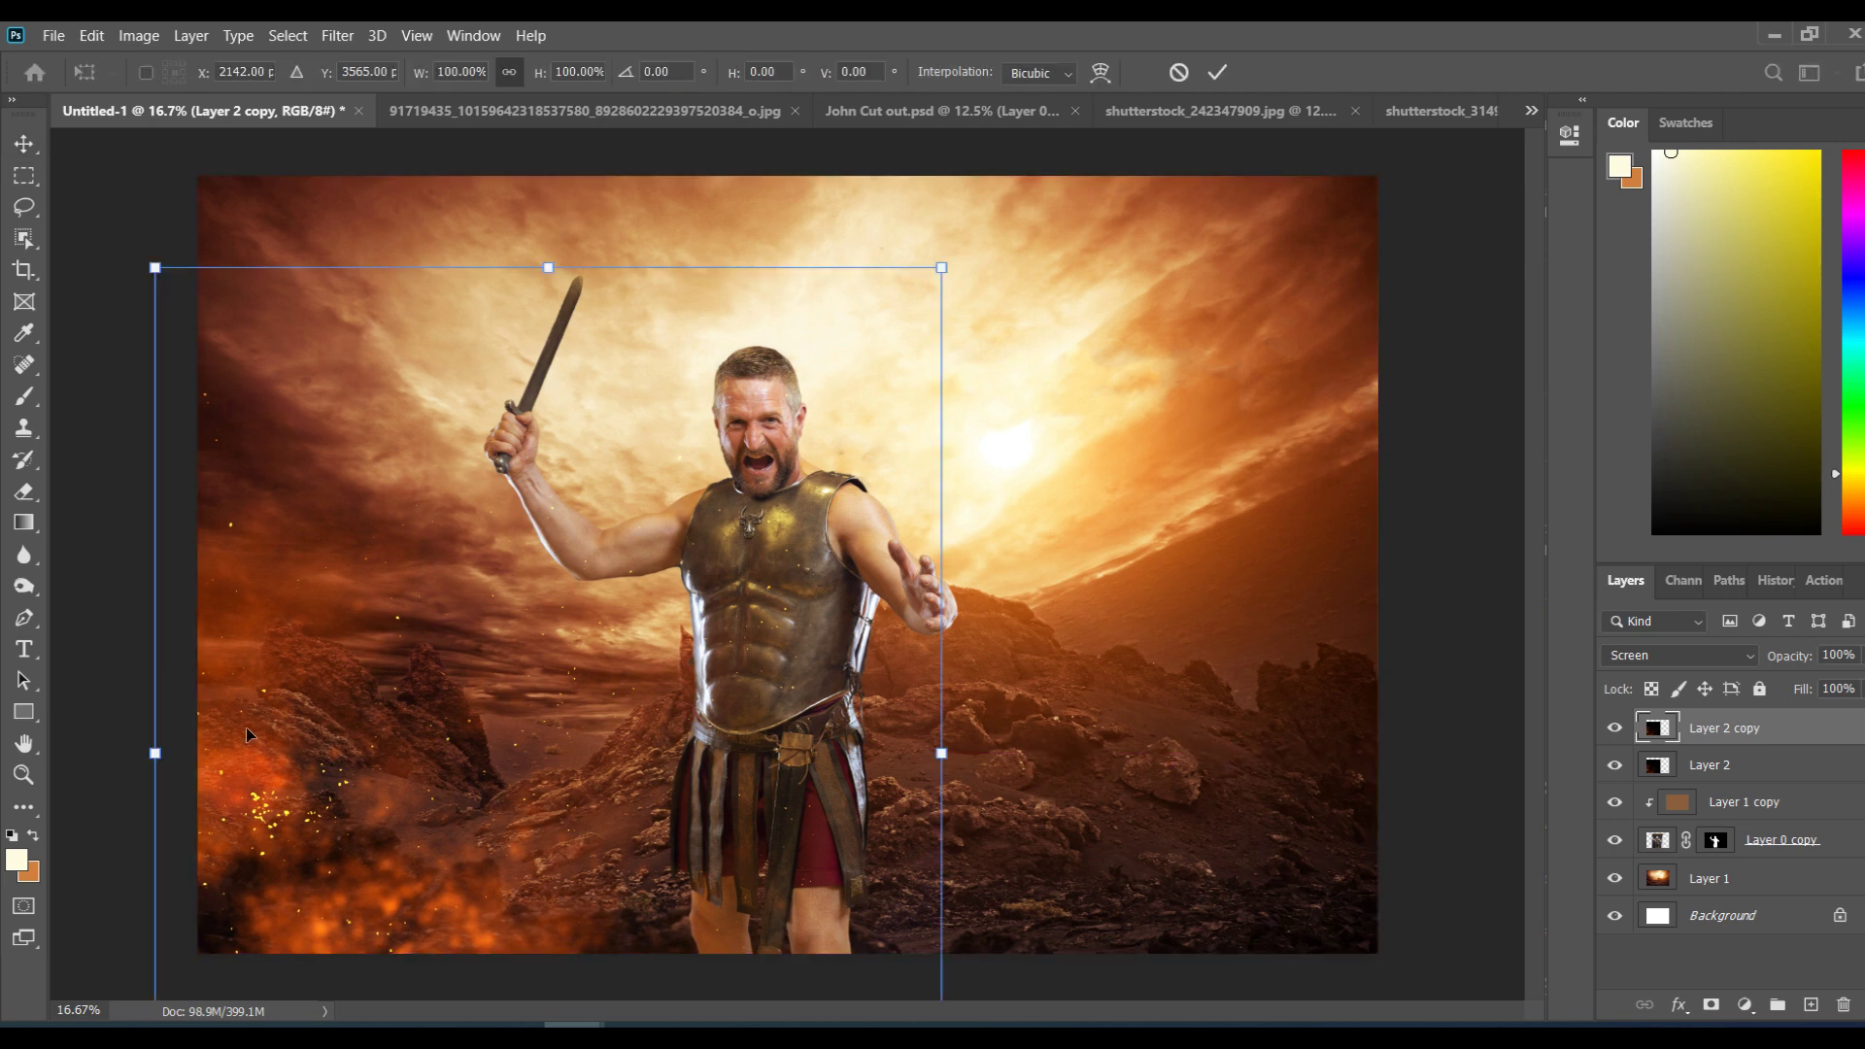
drag(313, 190, 324, 88)
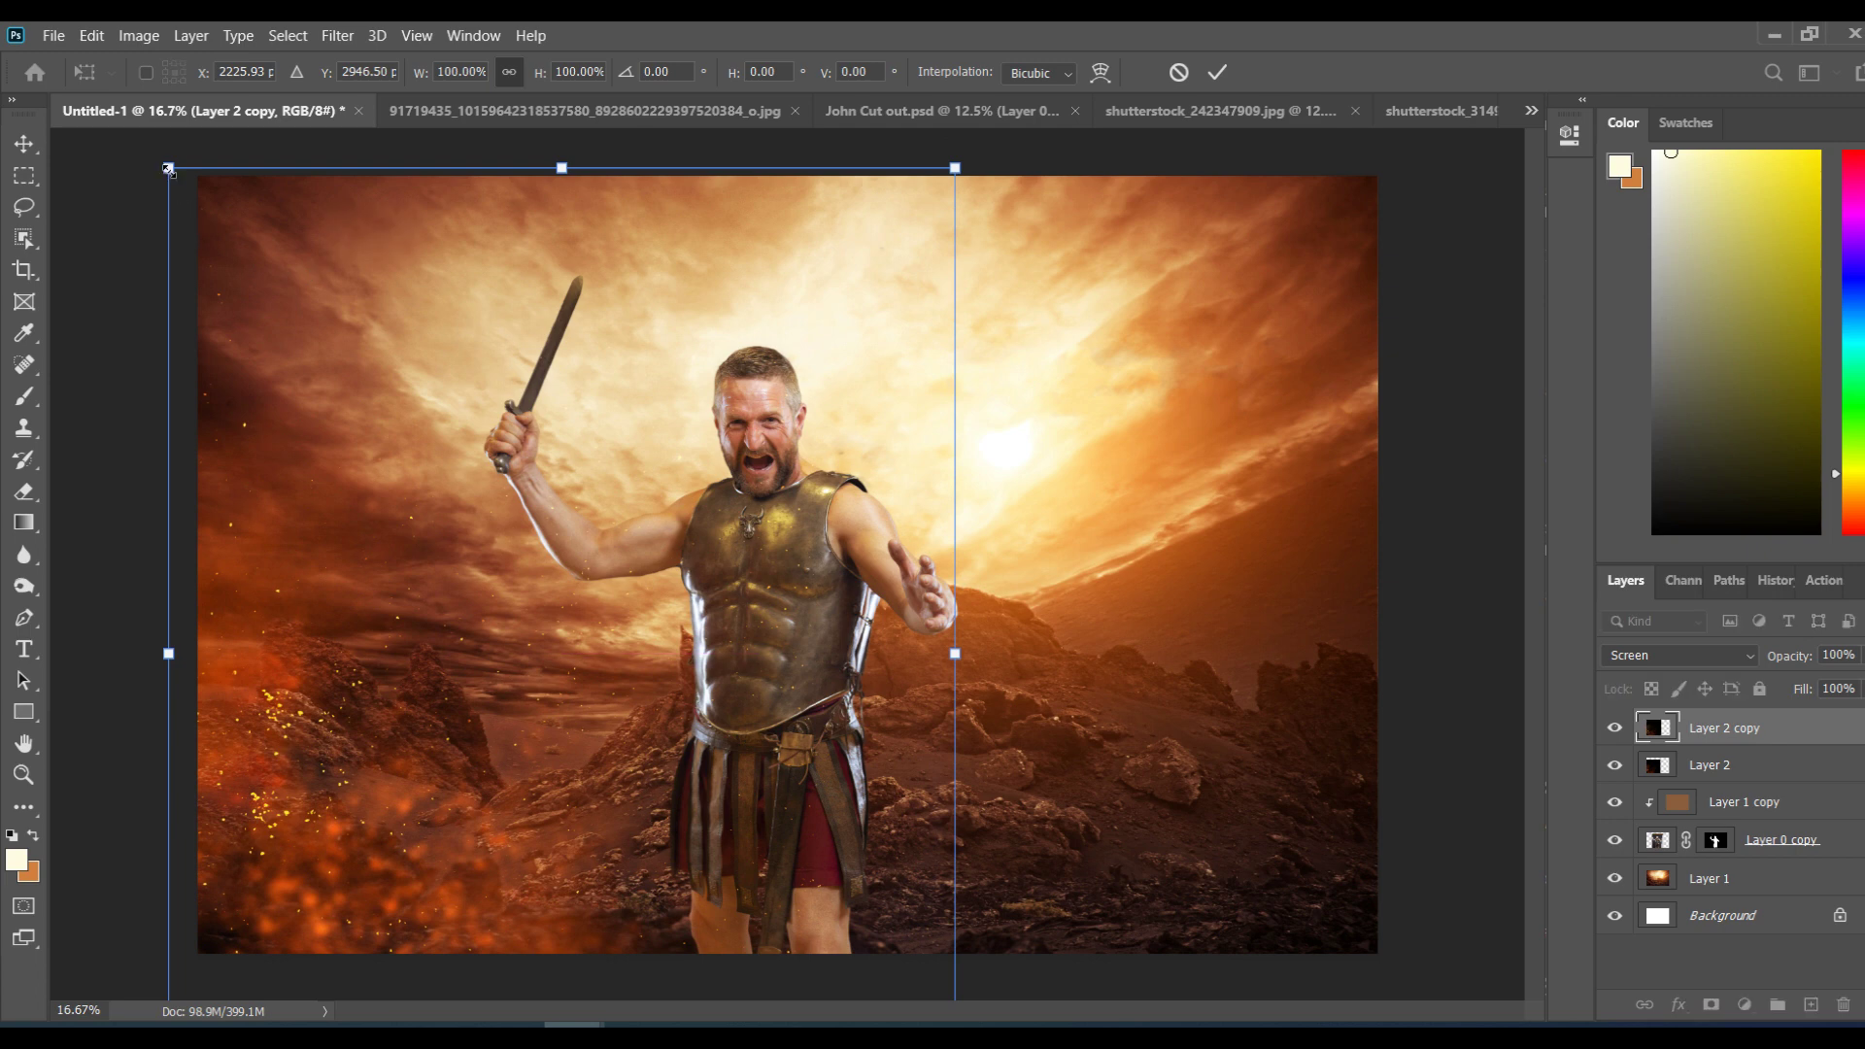
drag(168, 169, 1296, 899)
drag(1221, 999, 1313, 814)
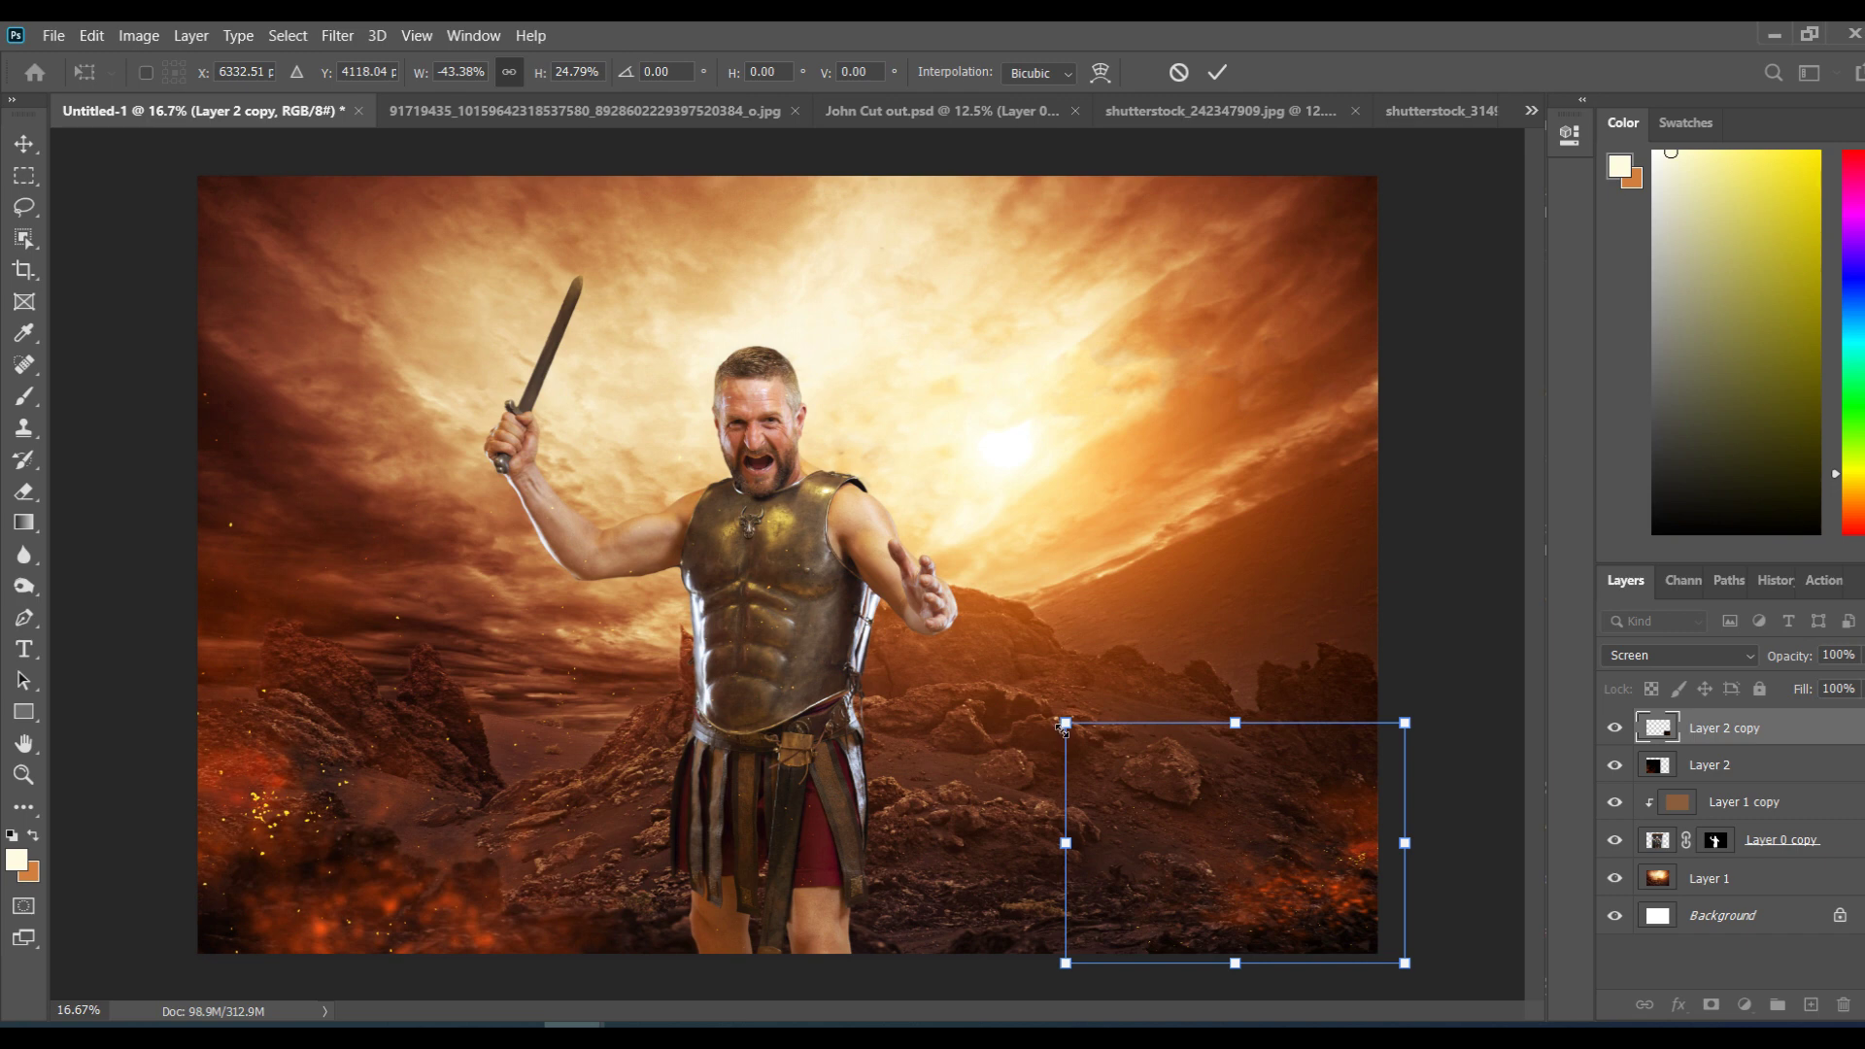
Step: Enlarge the copied fire-and-ember glow and position it over the lower-right rocky ground
drag(1065, 723, 871, 346)
drag(1145, 635, 1141, 675)
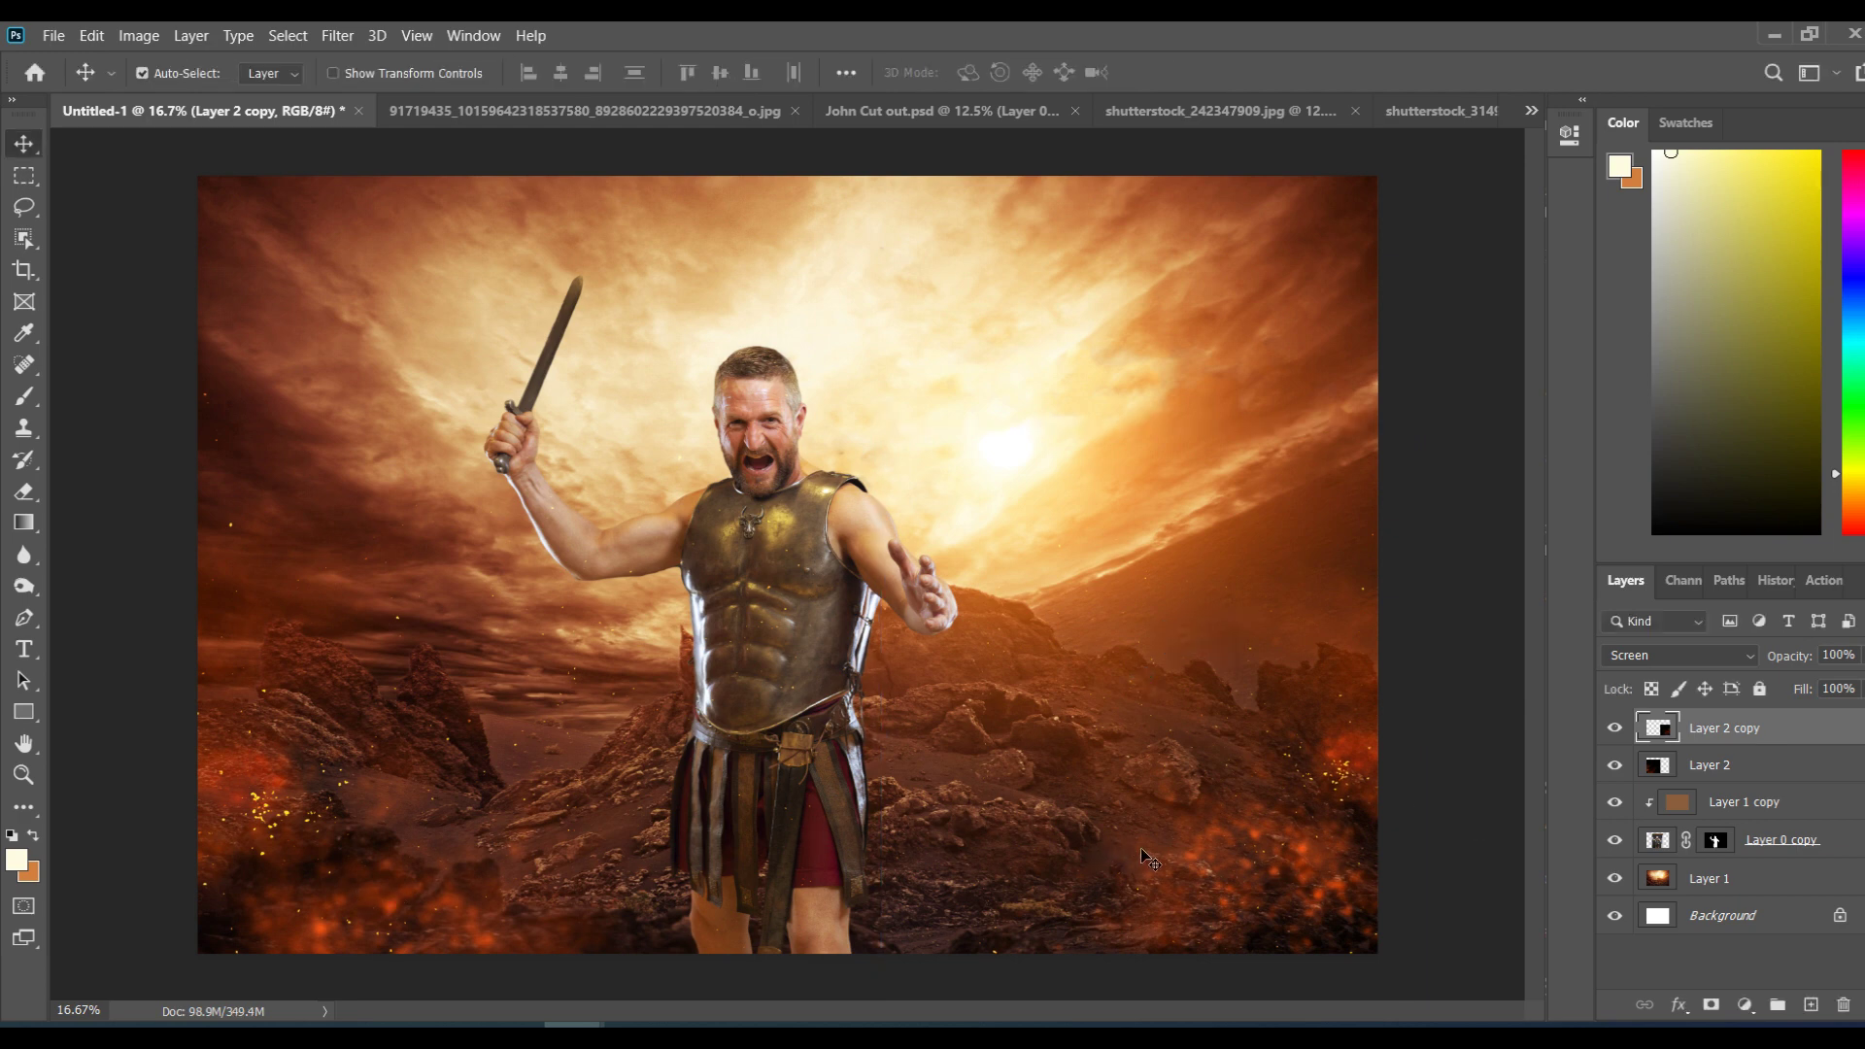
mouse_move(1239, 878)
mouse_down()
mouse_move(1121, 850)
mouse_move(1214, 869)
mouse_up()
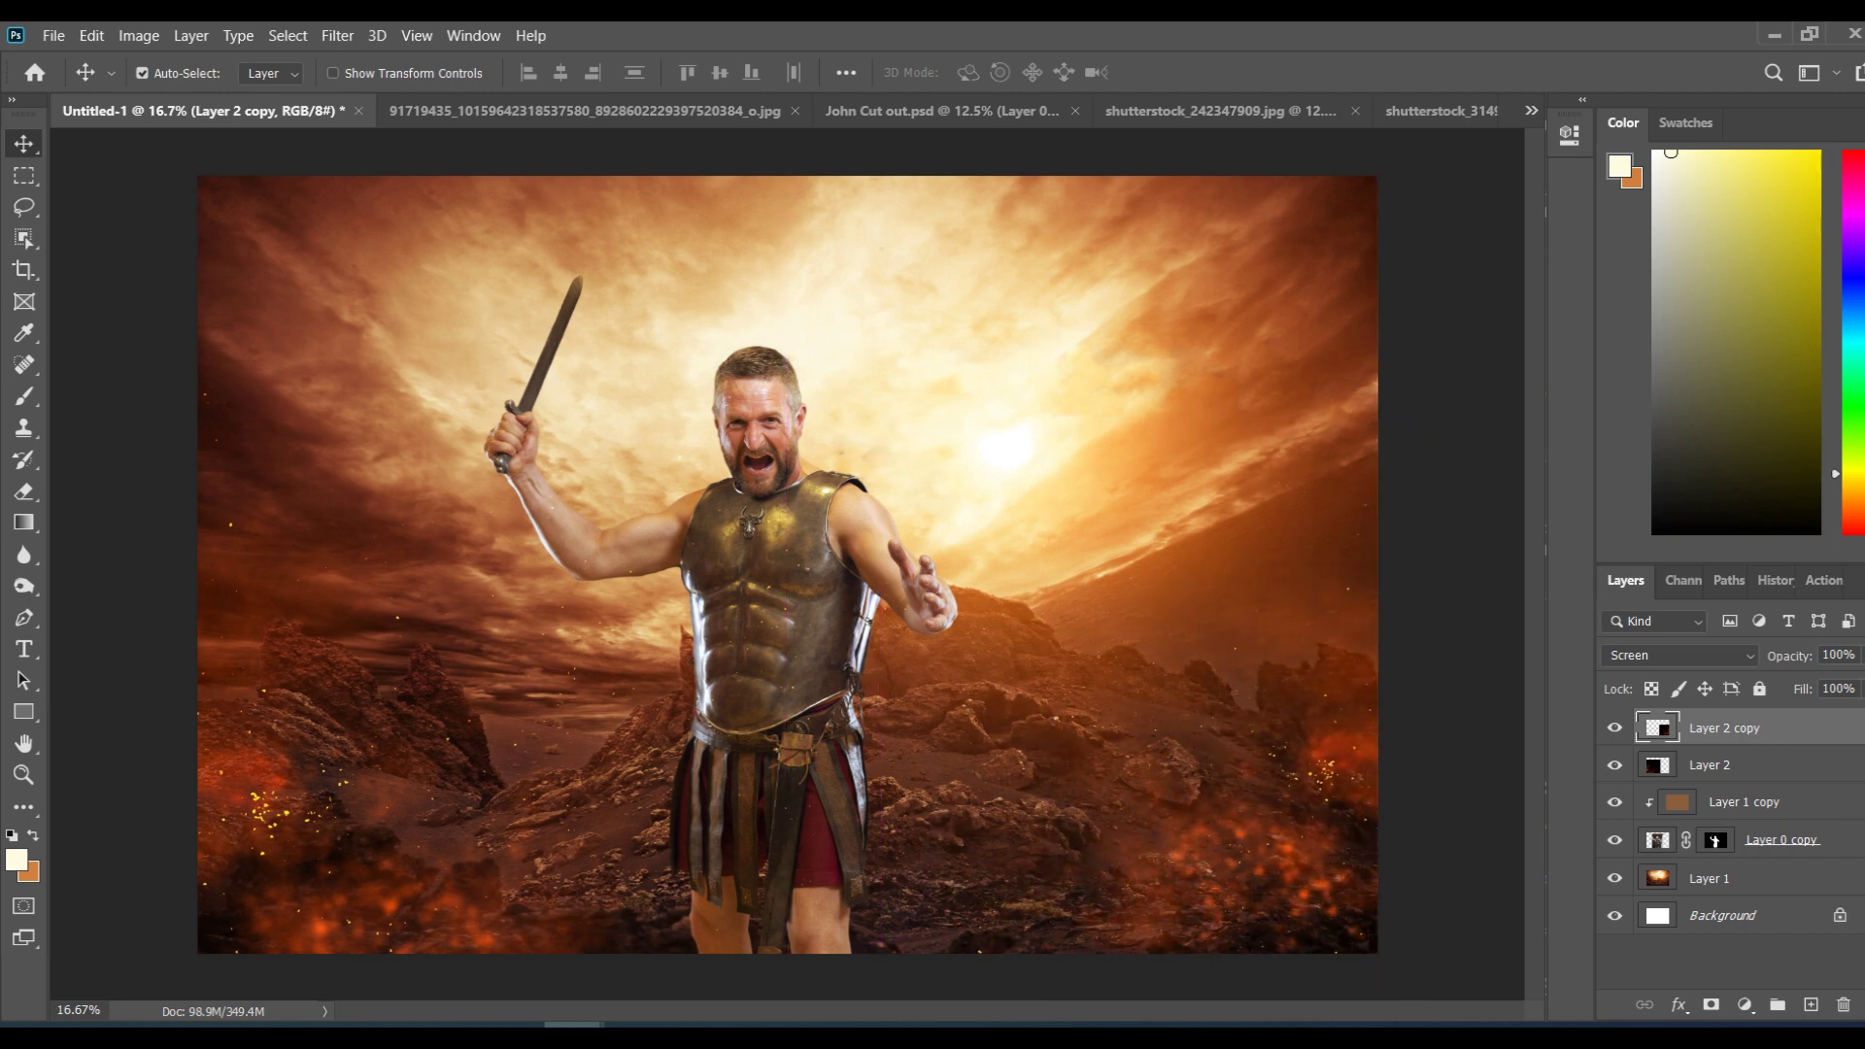
key(ctrl+plus)
key(ctrl+plus)
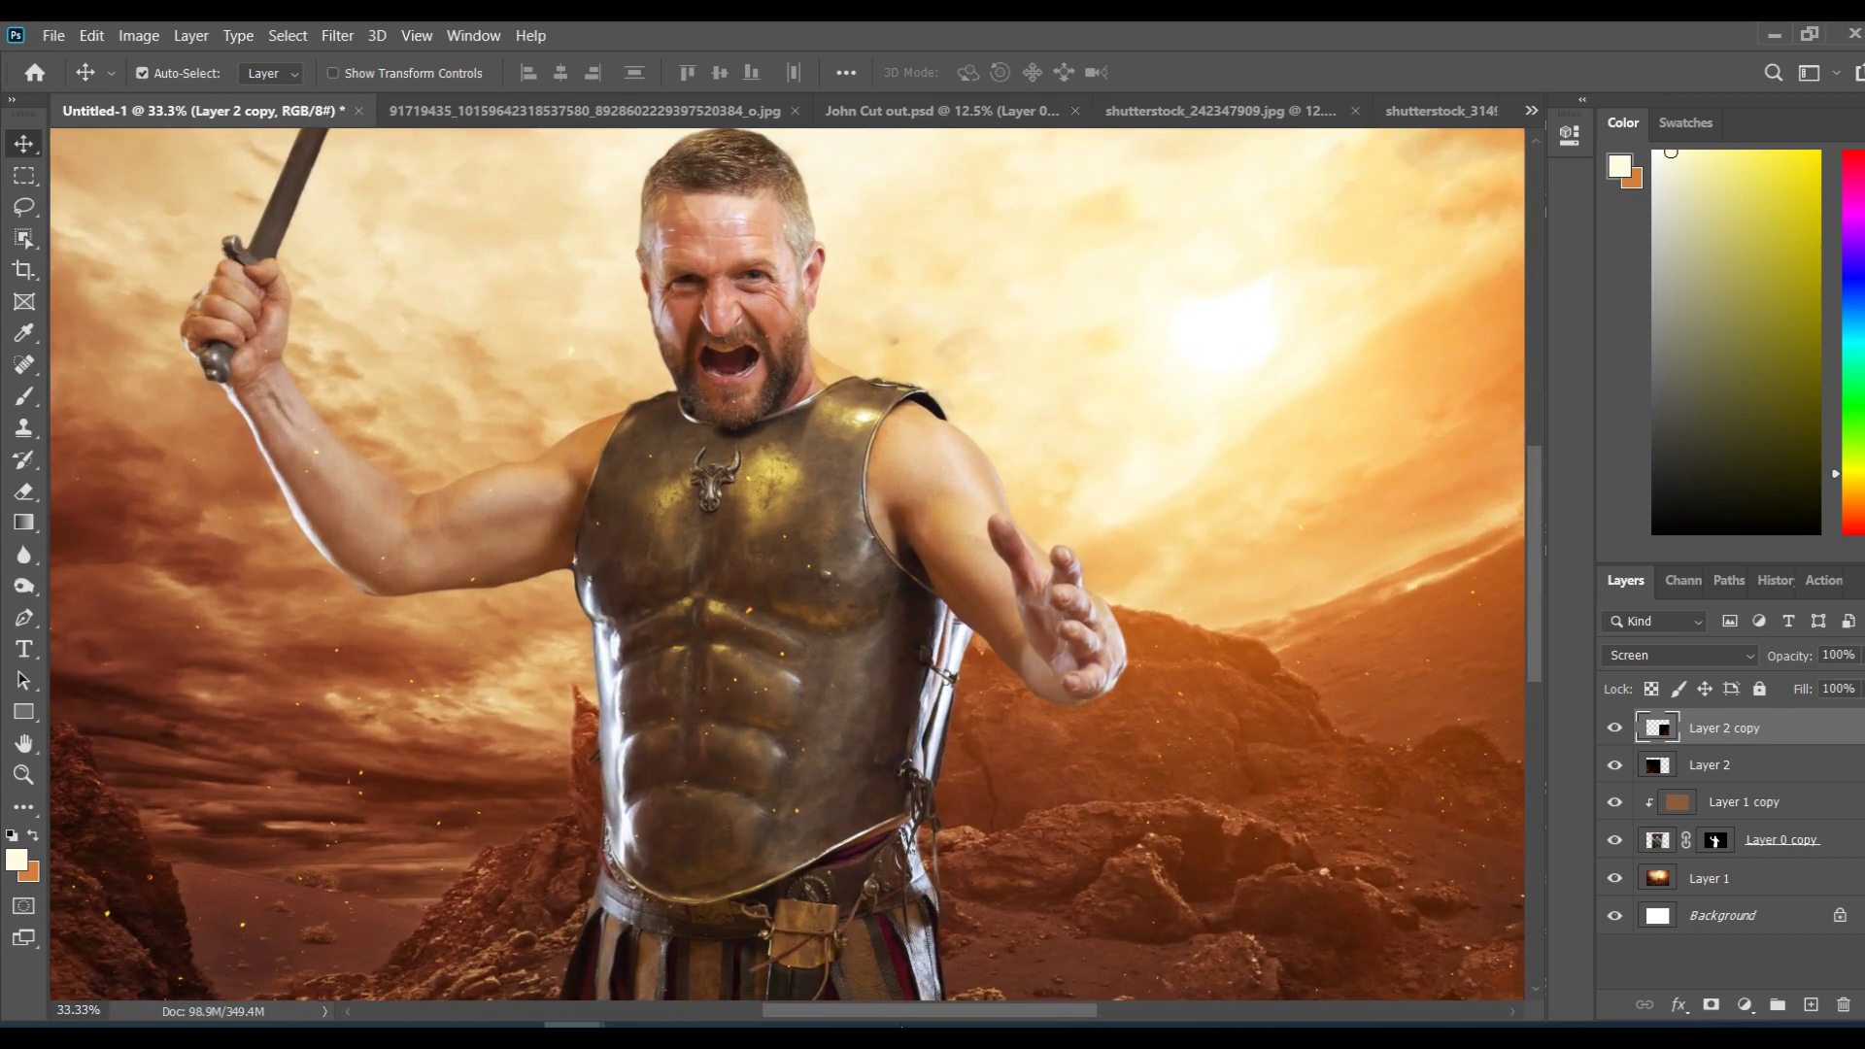
drag(912, 1008, 742, 1008)
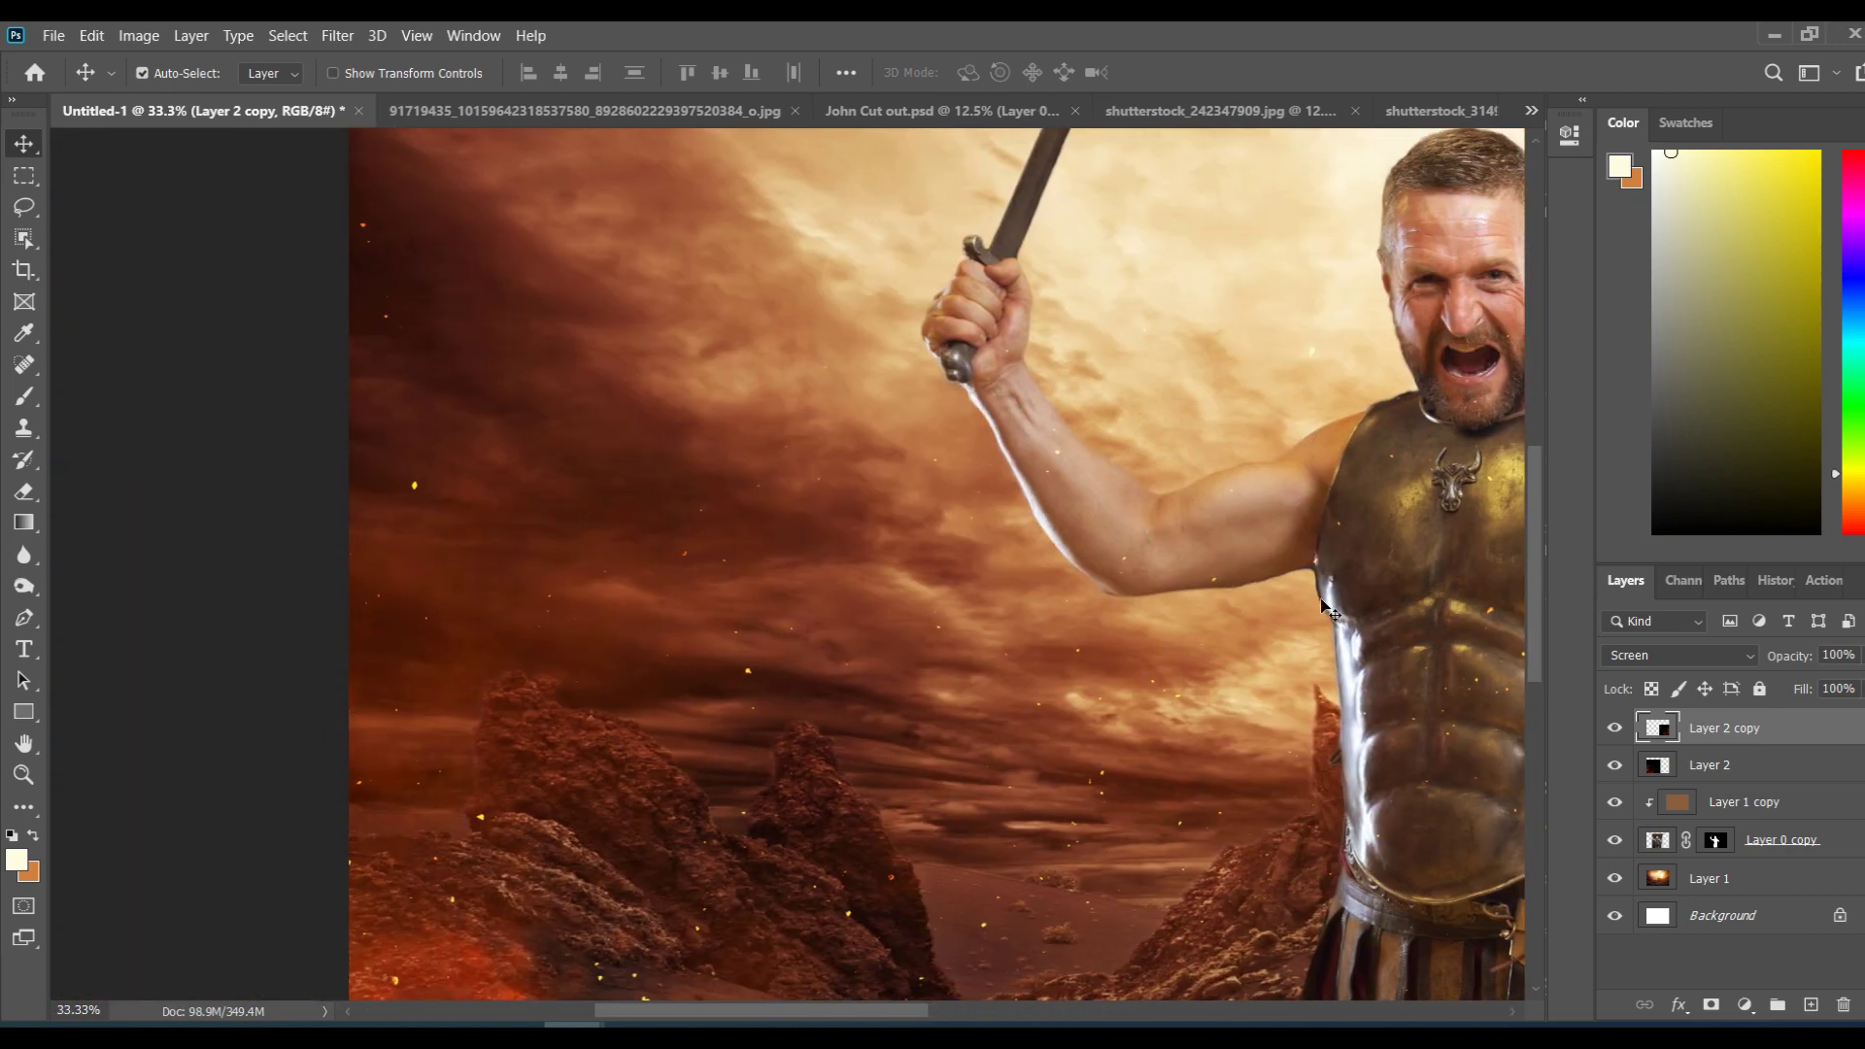
drag(1535, 585, 1523, 684)
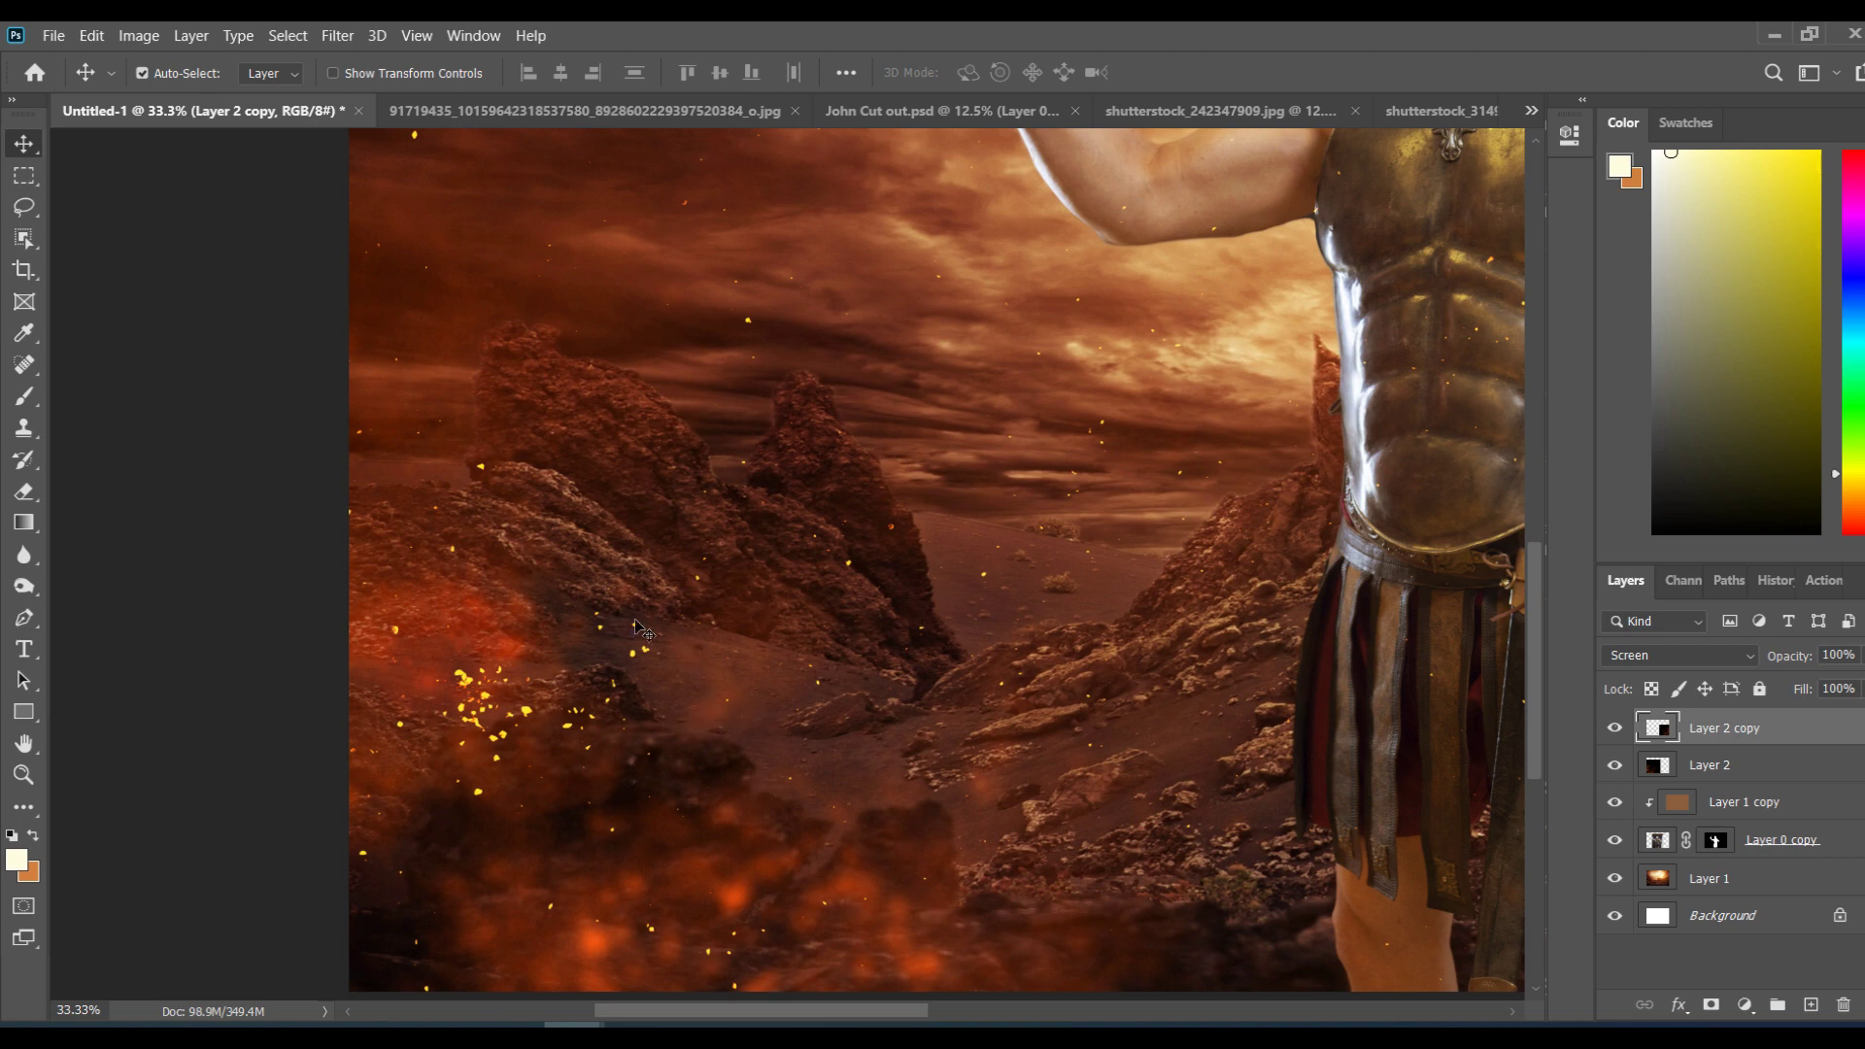
click(1722, 767)
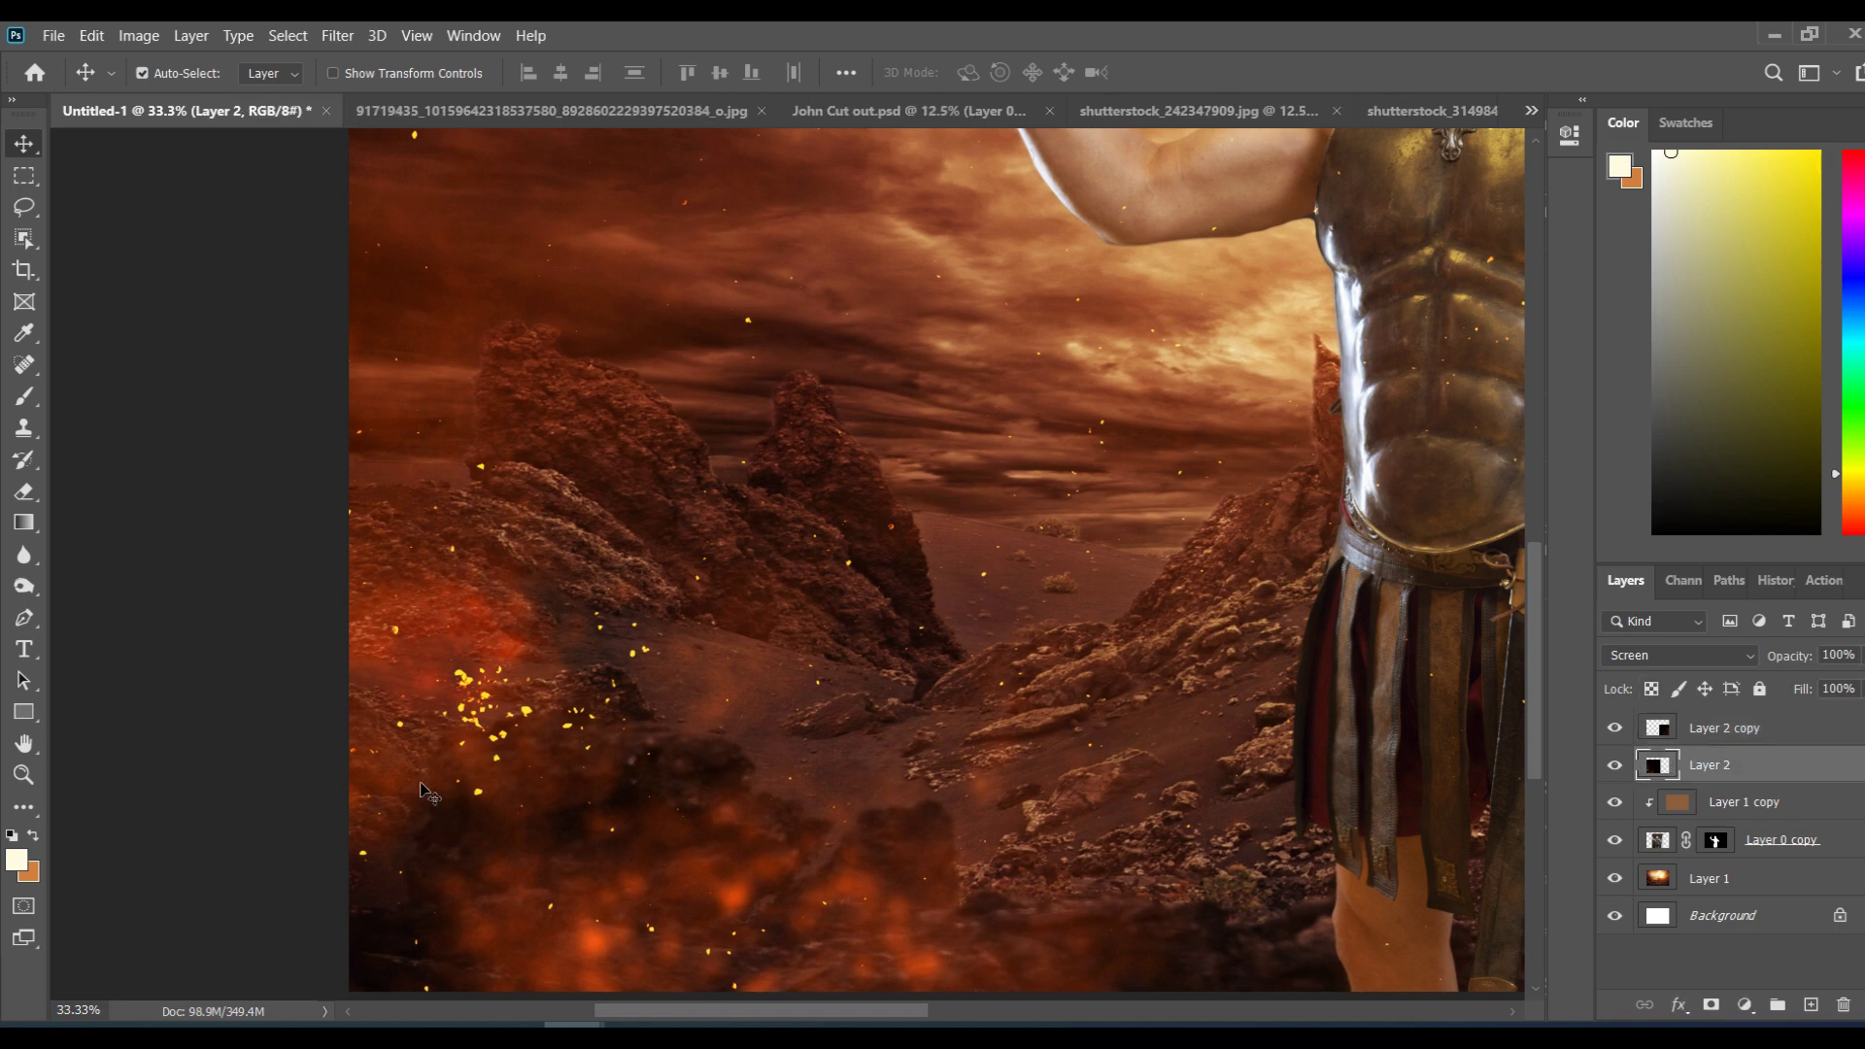
Step: Rename Layer 2 to 'Embers Left'
double_click(1709, 766)
text(Embers Left)
click(1760, 730)
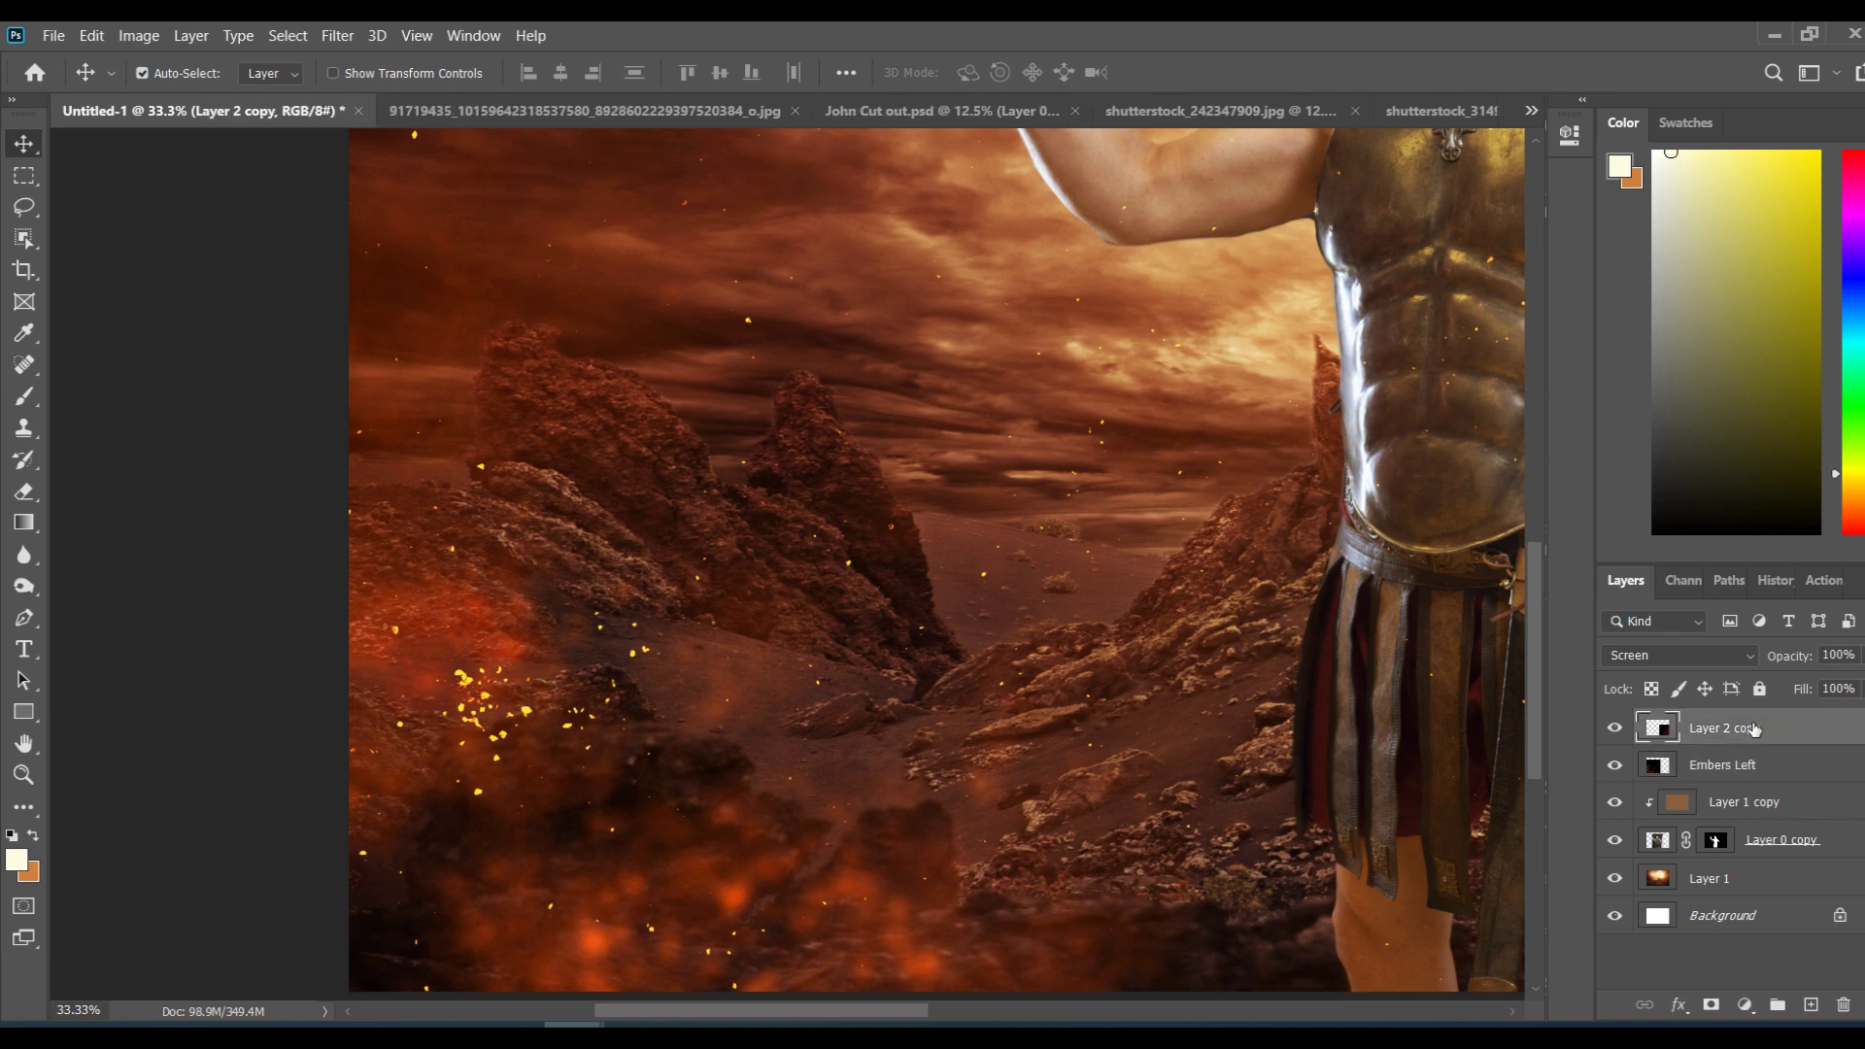
Step: Rename Layer 2 copy to 'Ember right'
double_click(1734, 725)
text(Ember right)
click(1698, 962)
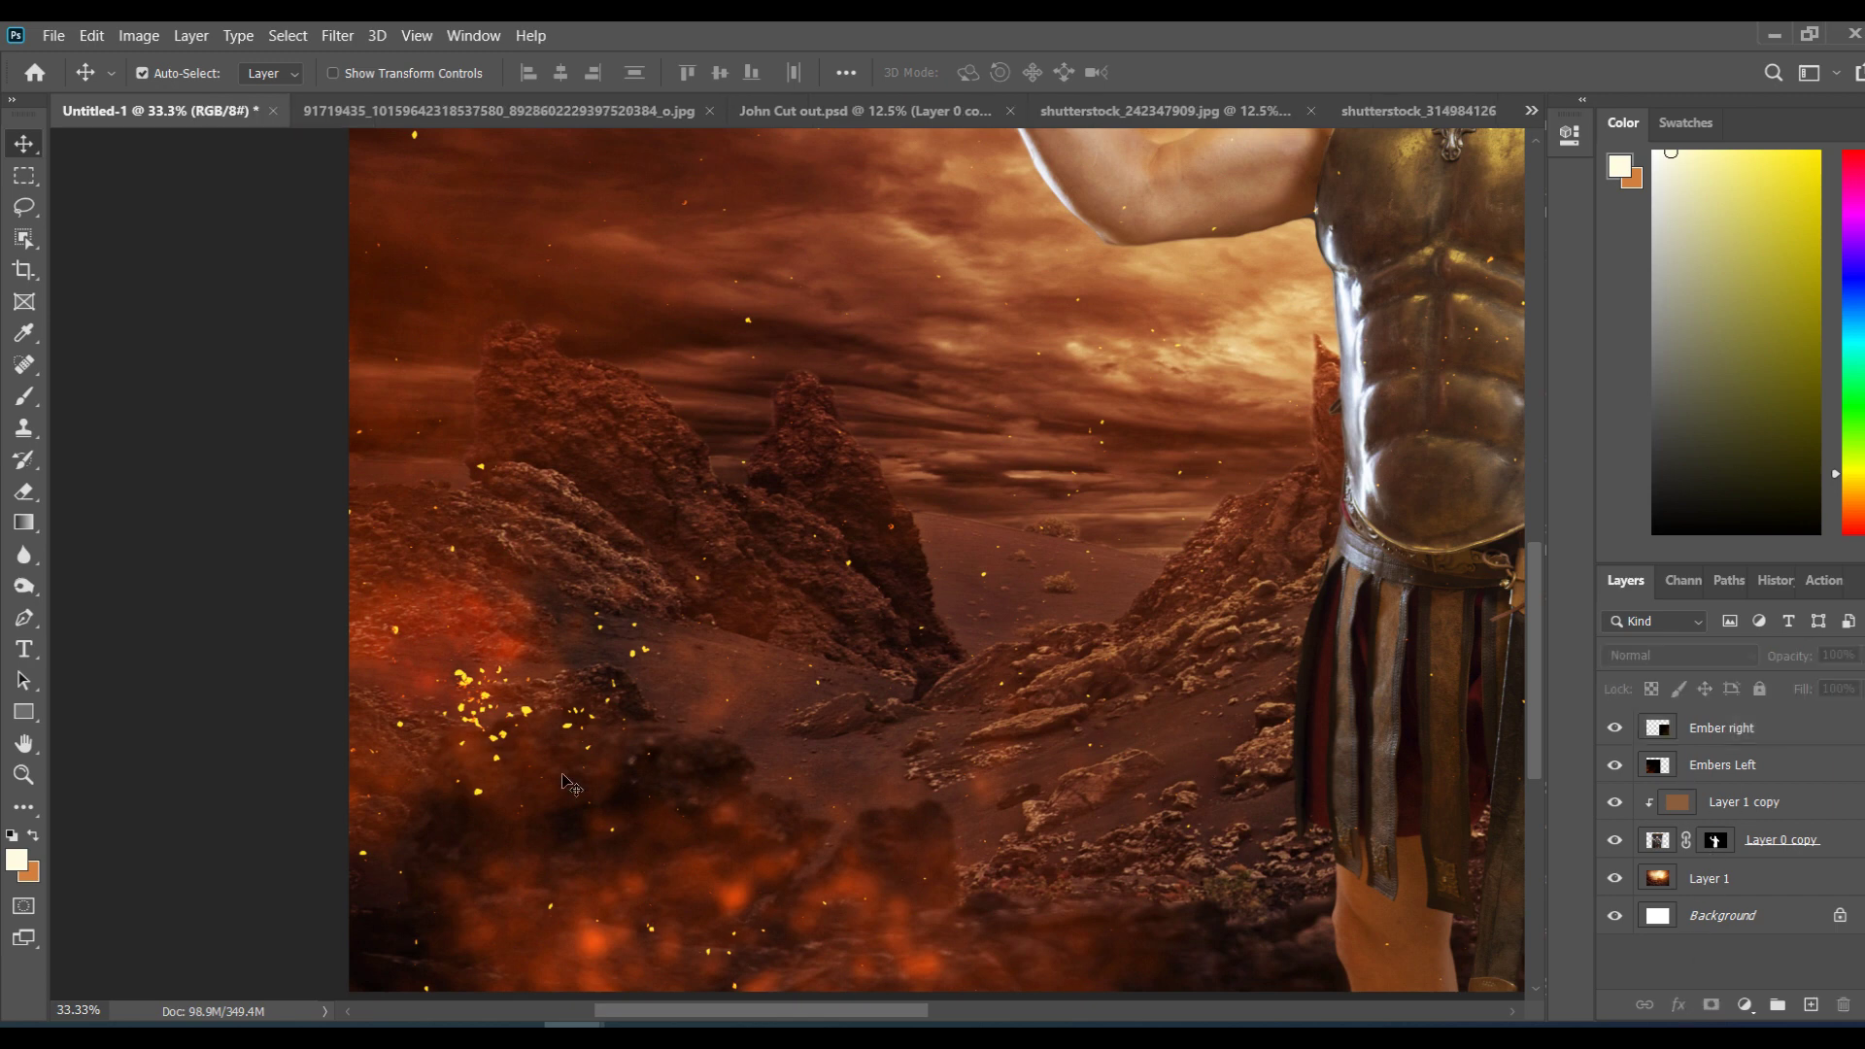
click(544, 731)
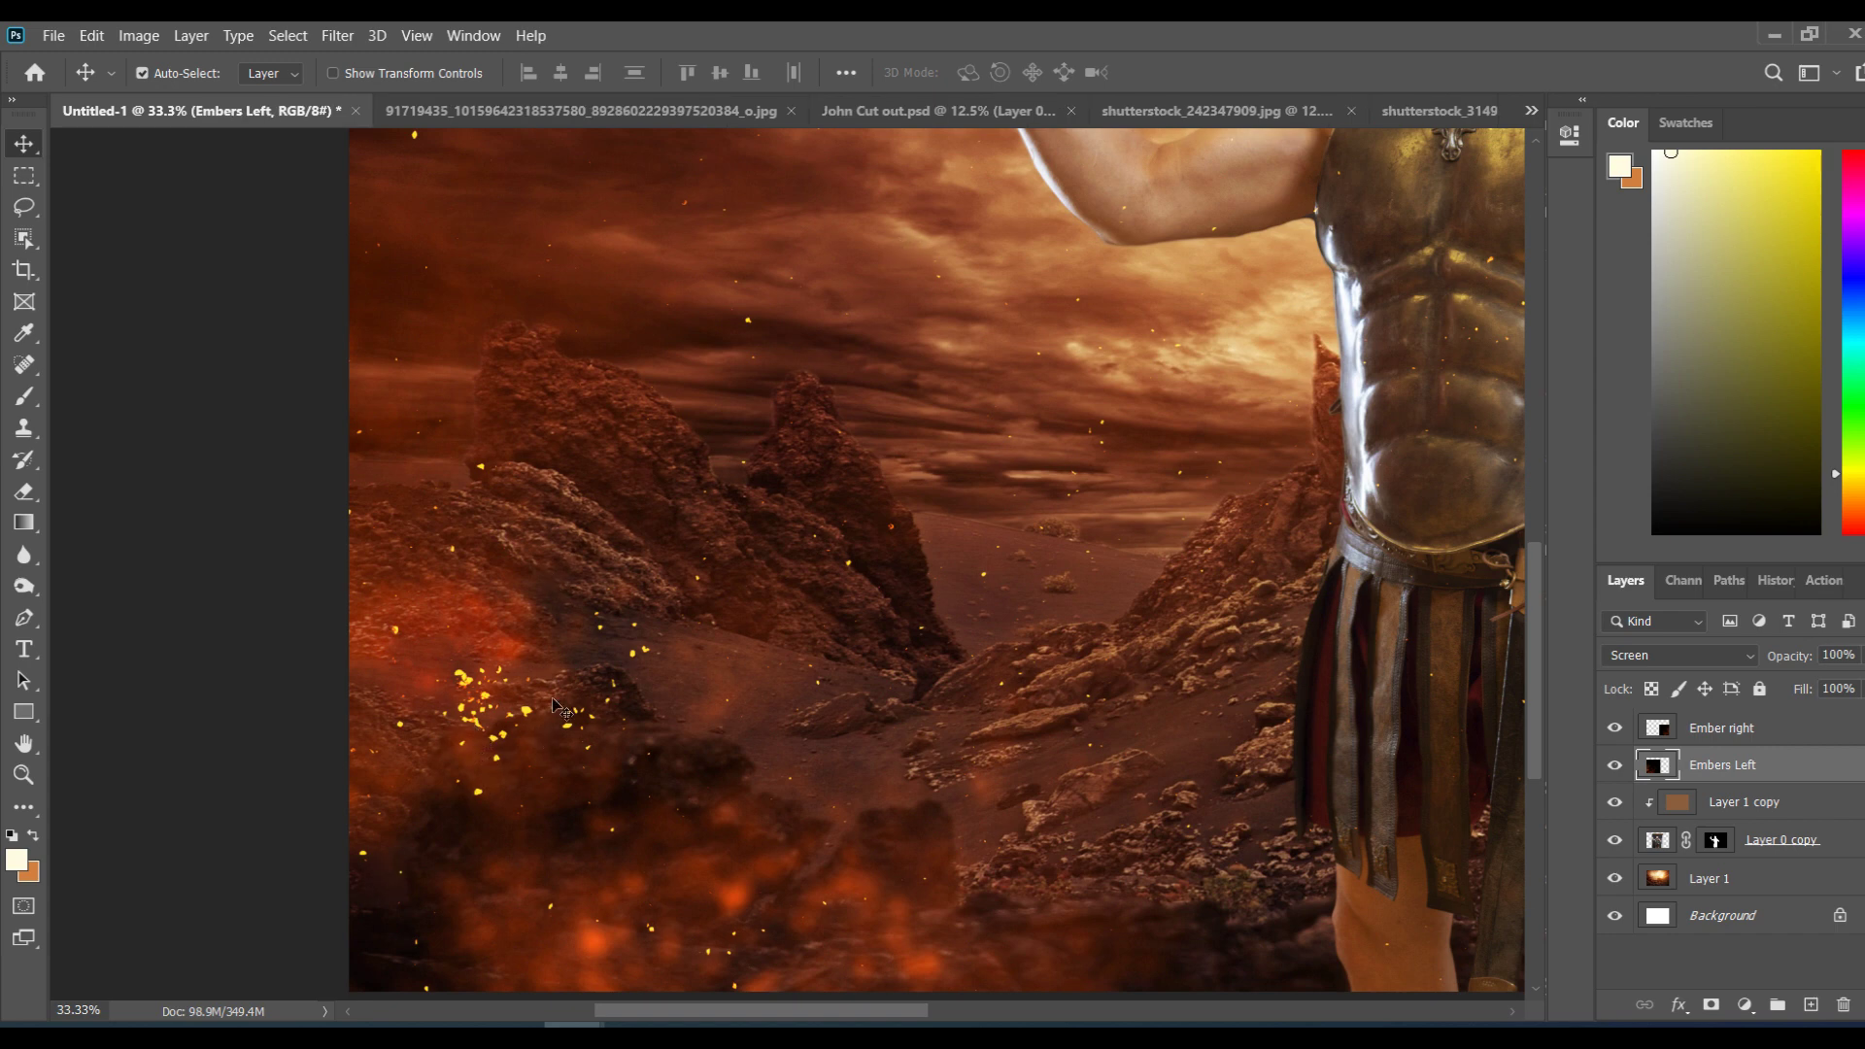
Step: Set up a Motion Blur with angle 62° and distance 47 px
click(327, 43)
mouse_move(454, 291)
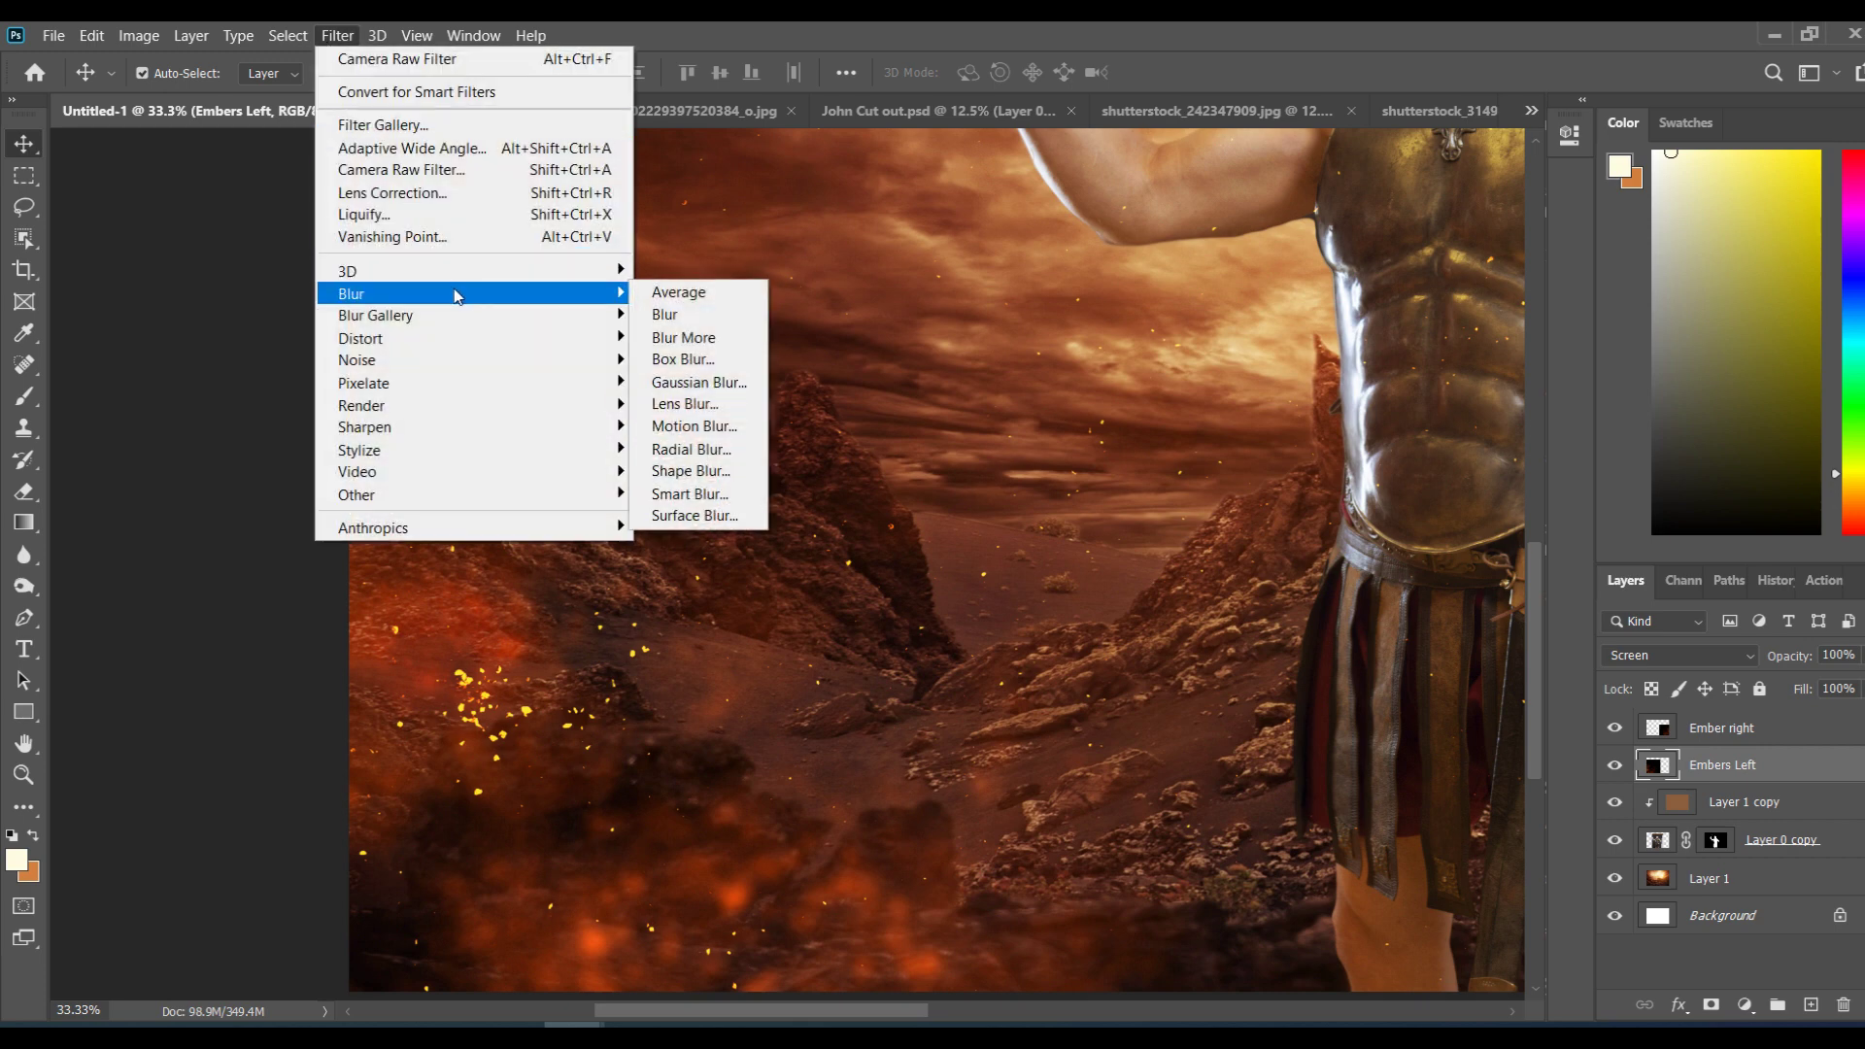
click(696, 427)
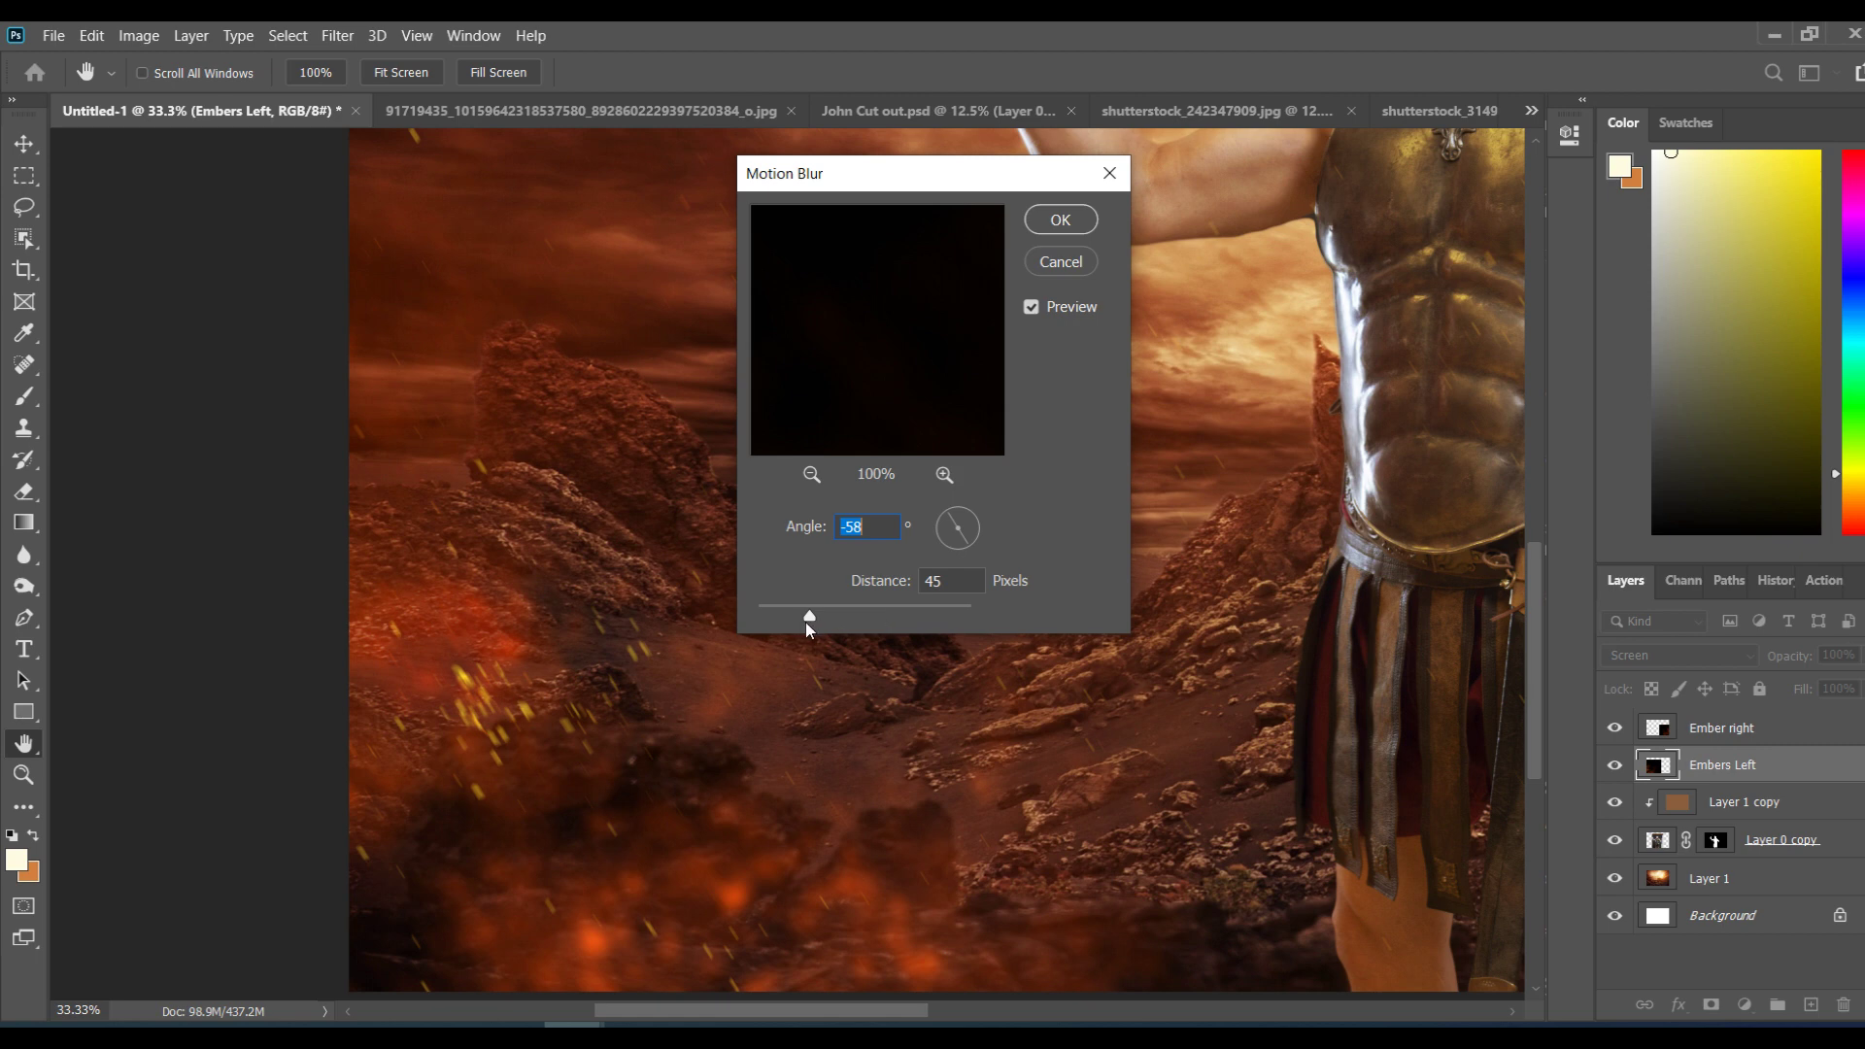
mouse_move(807, 614)
mouse_down()
mouse_move(783, 615)
mouse_move(918, 622)
mouse_up()
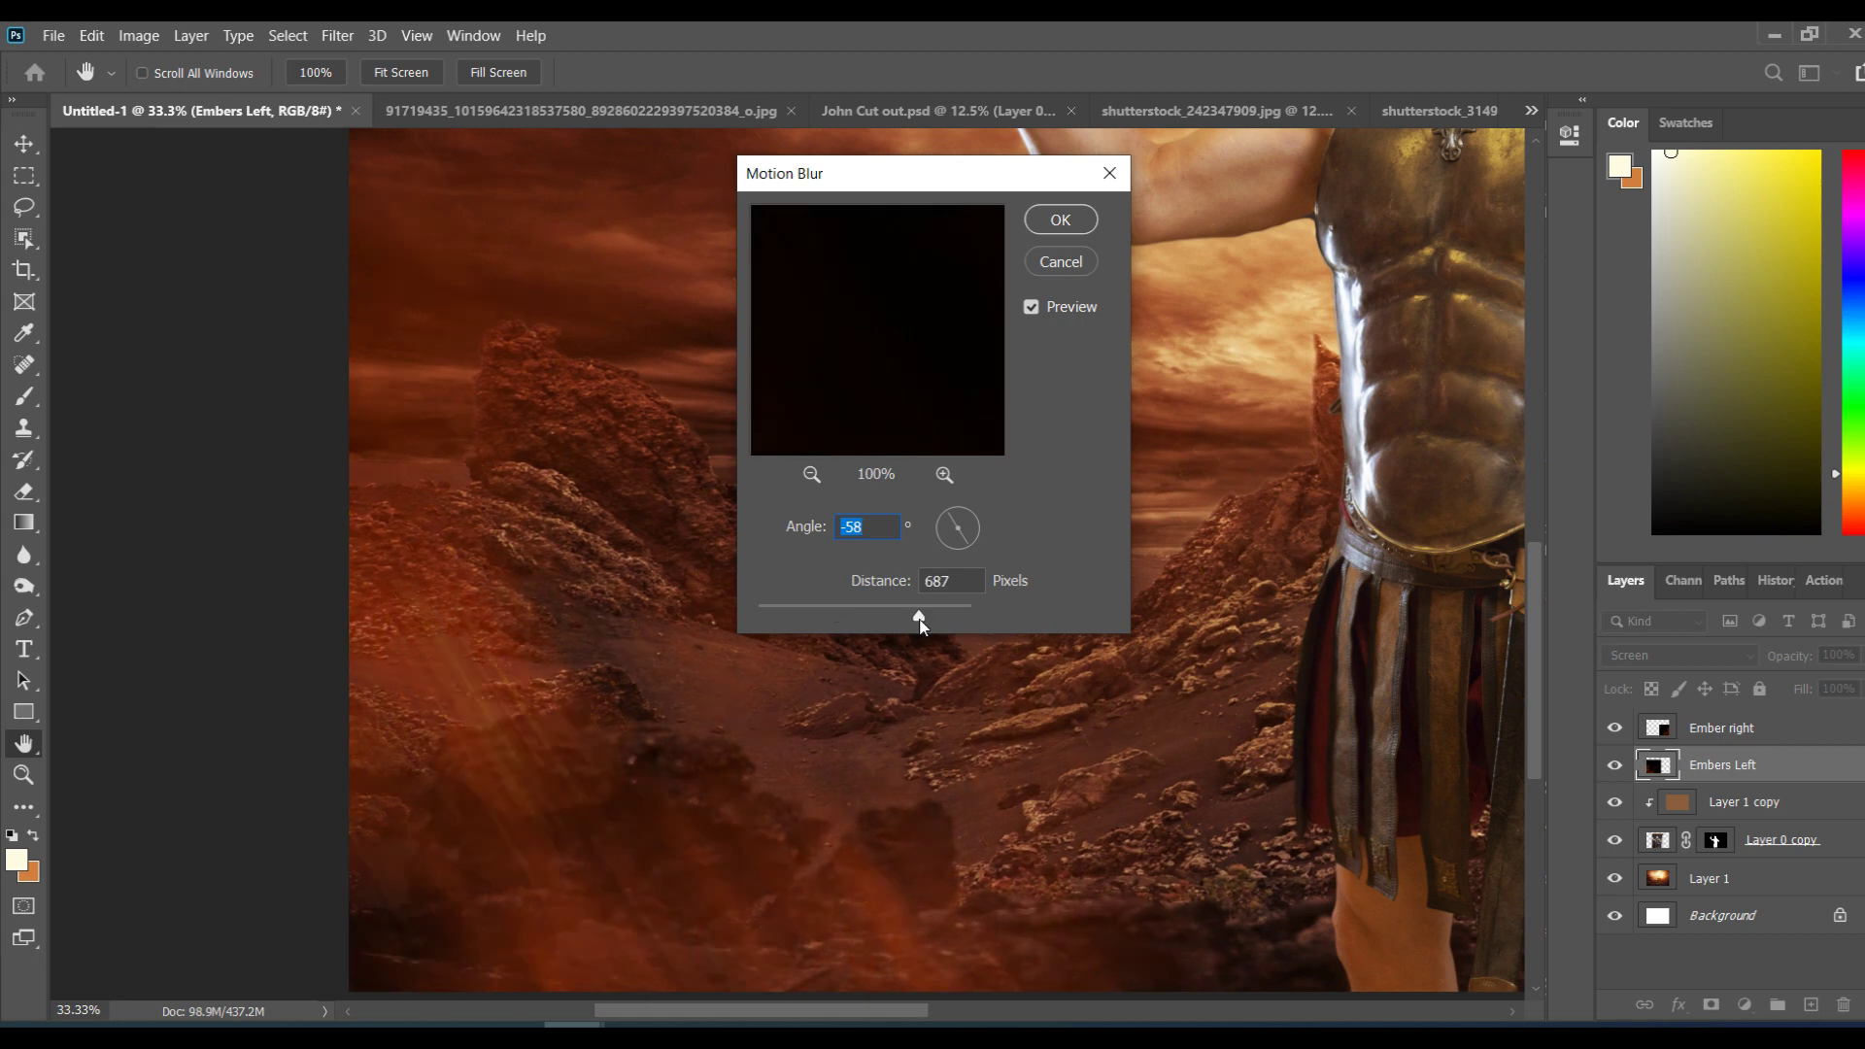
drag(920, 621, 791, 620)
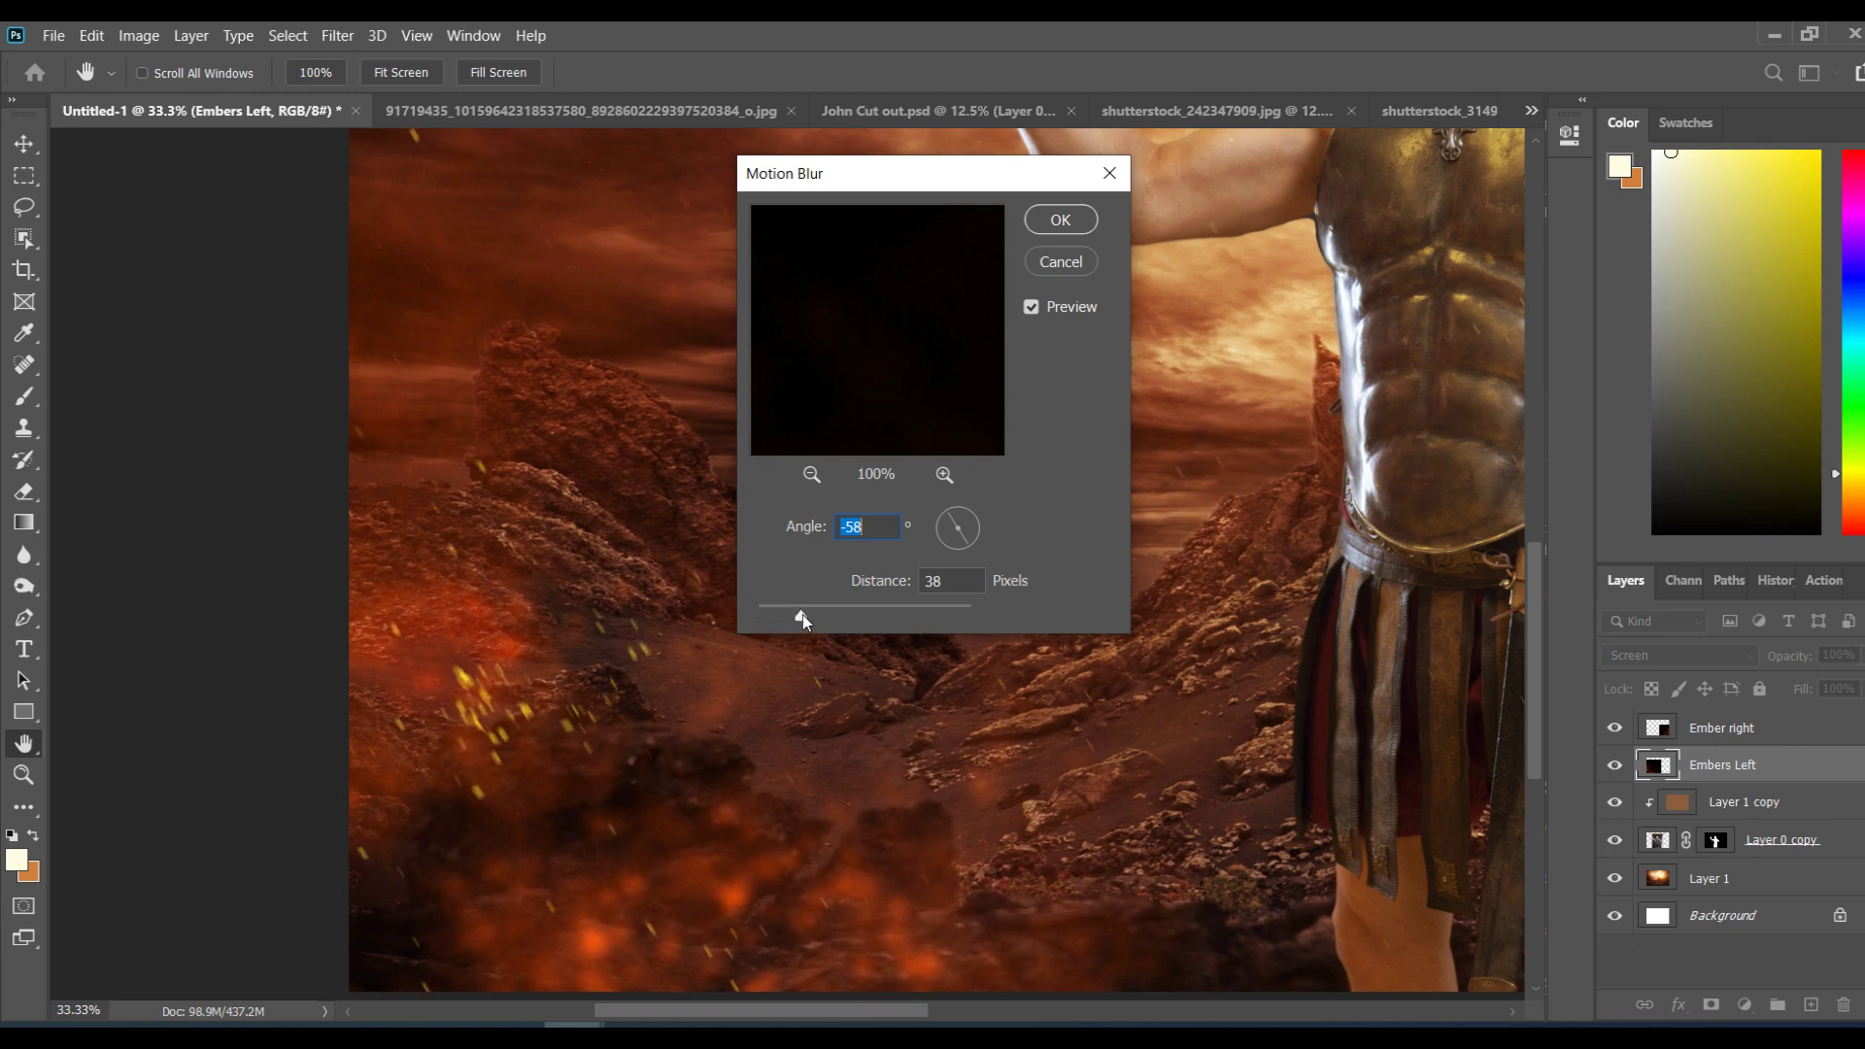
drag(803, 614, 817, 617)
click(823, 616)
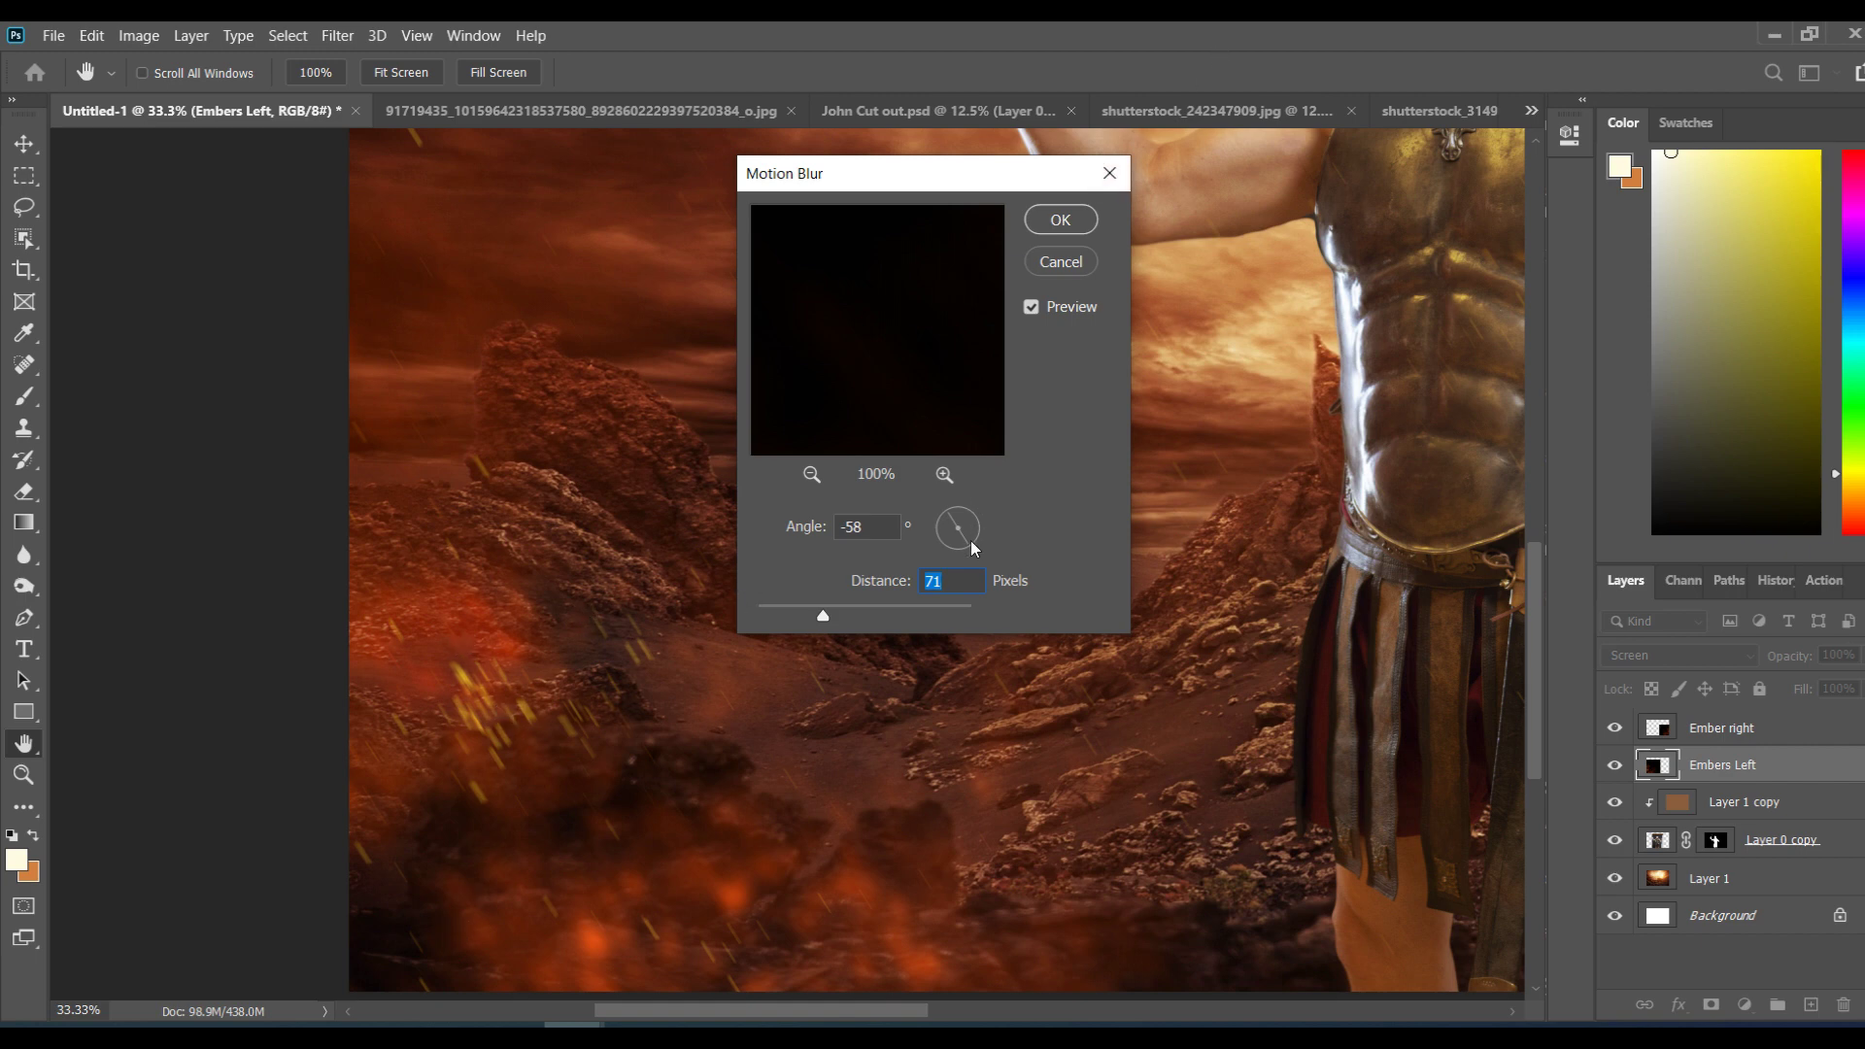
drag(970, 545, 939, 552)
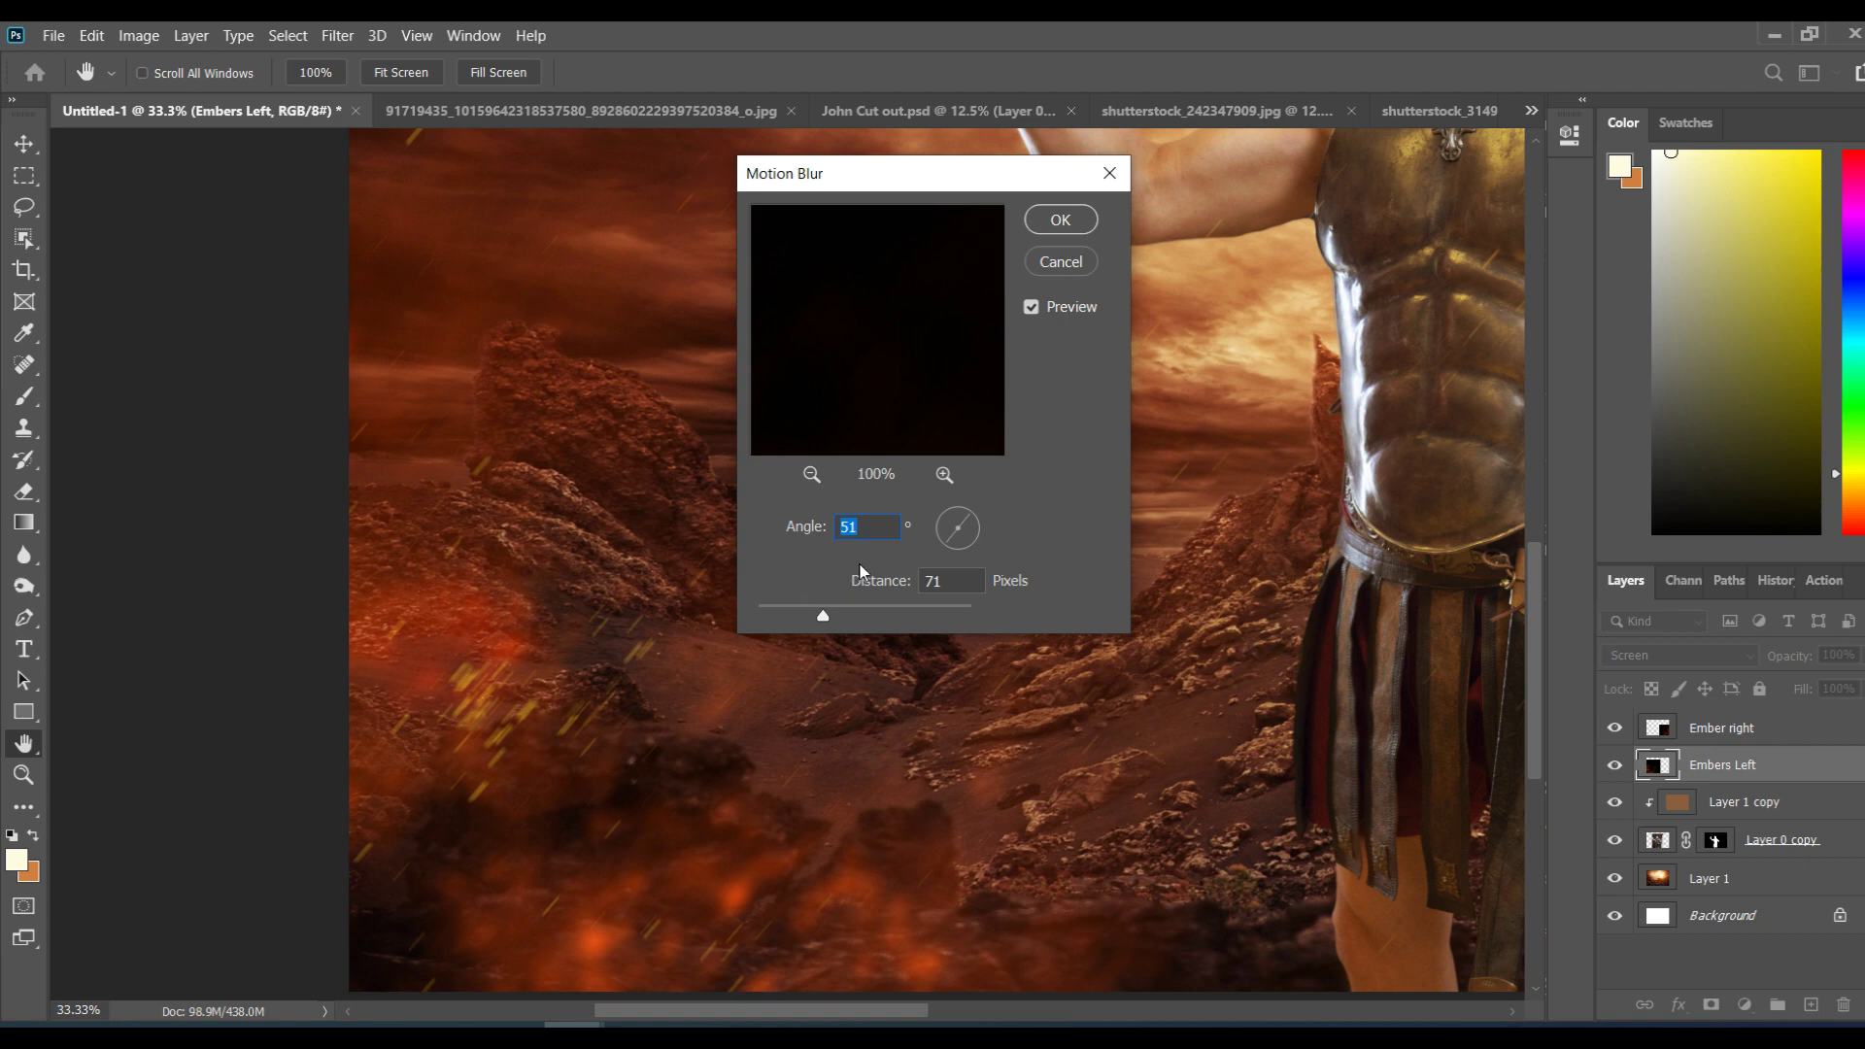
drag(945, 545, 951, 544)
drag(828, 609, 812, 614)
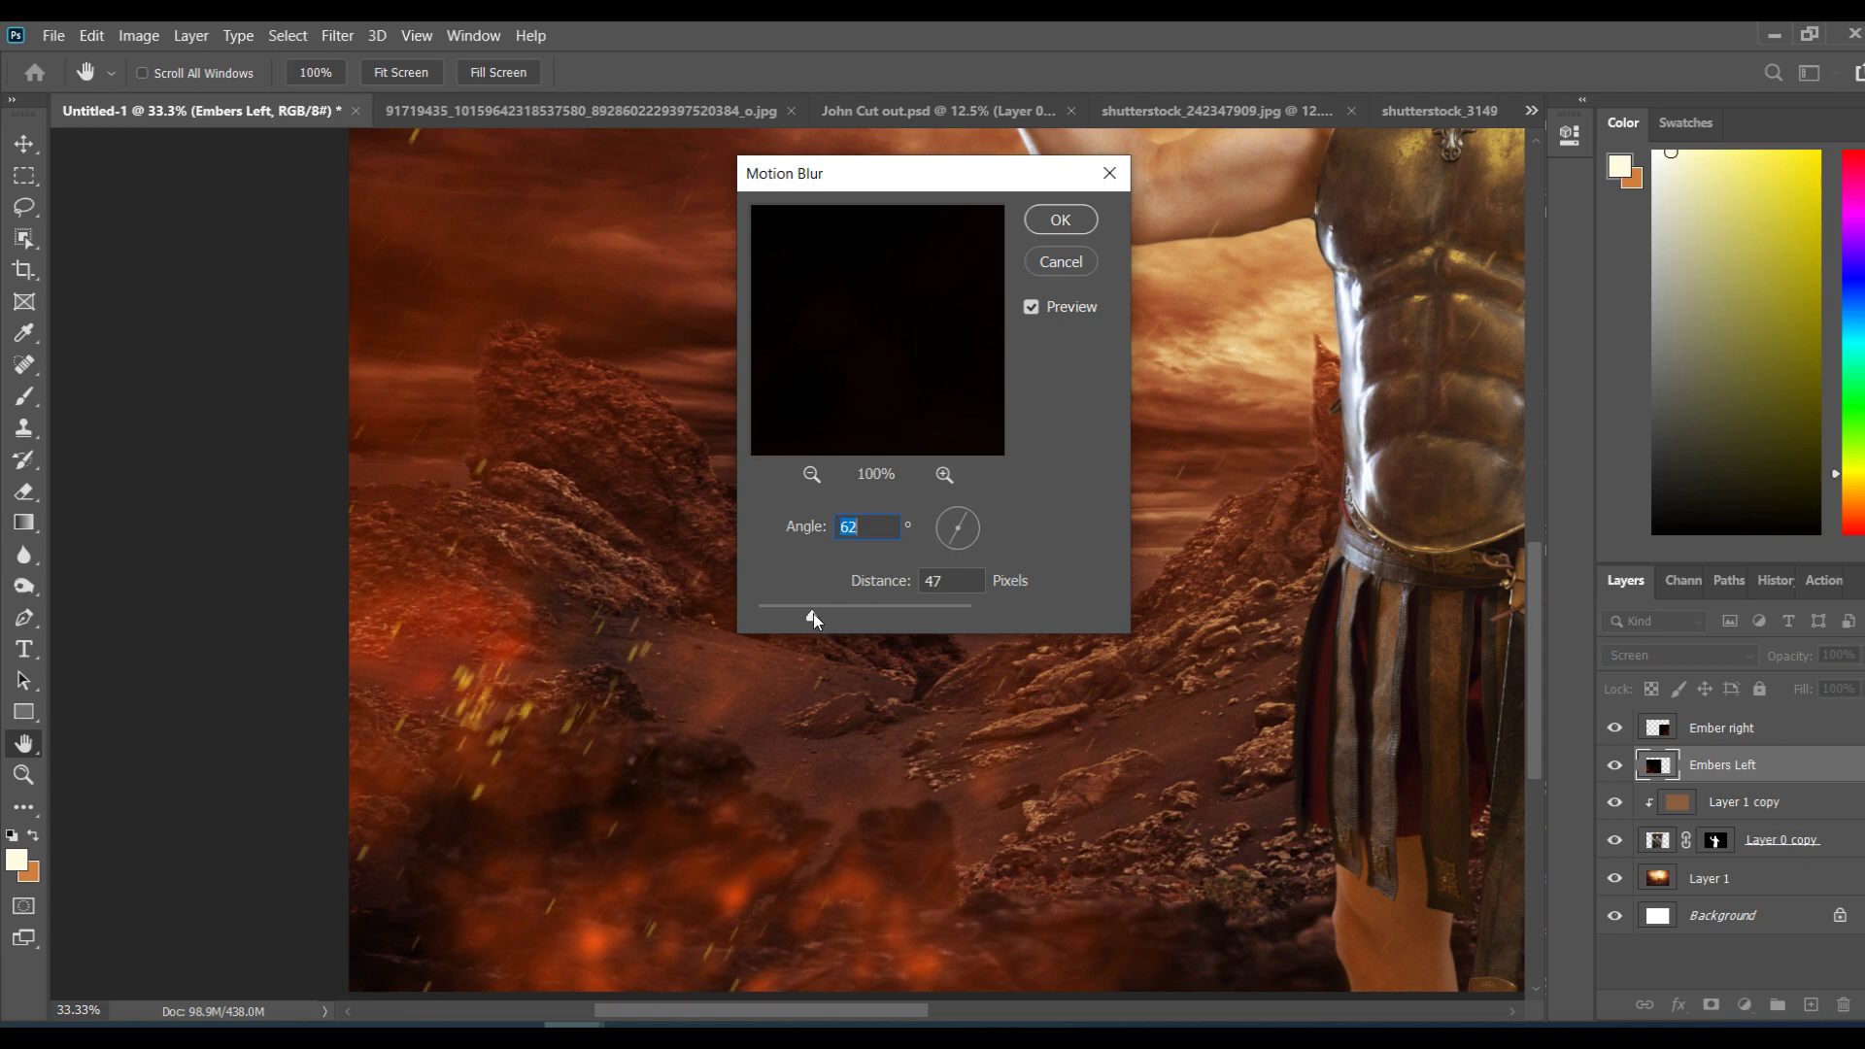
key(Tab)
Step: Check the filter preview at several zoom levels, then apply the blur to Embers Left
click(811, 475)
click(811, 475)
click(811, 475)
click(811, 475)
click(811, 475)
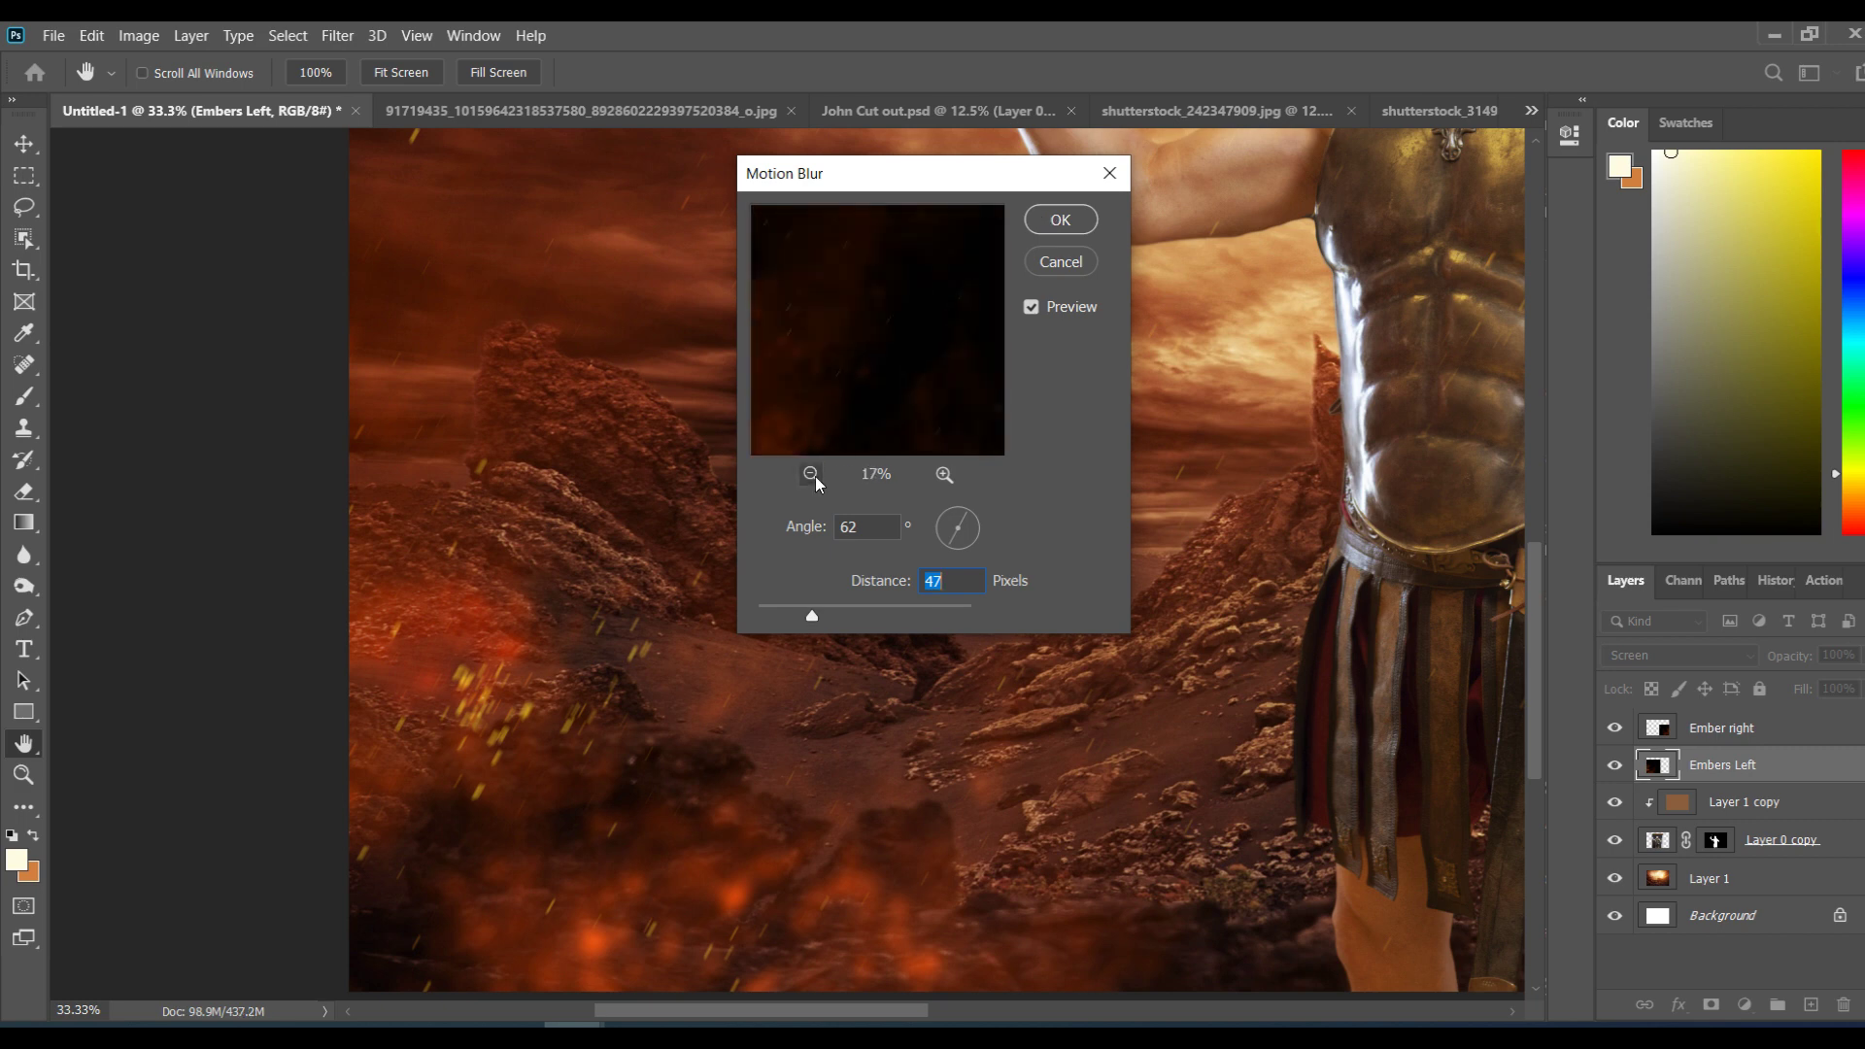
click(811, 475)
click(811, 475)
click(811, 475)
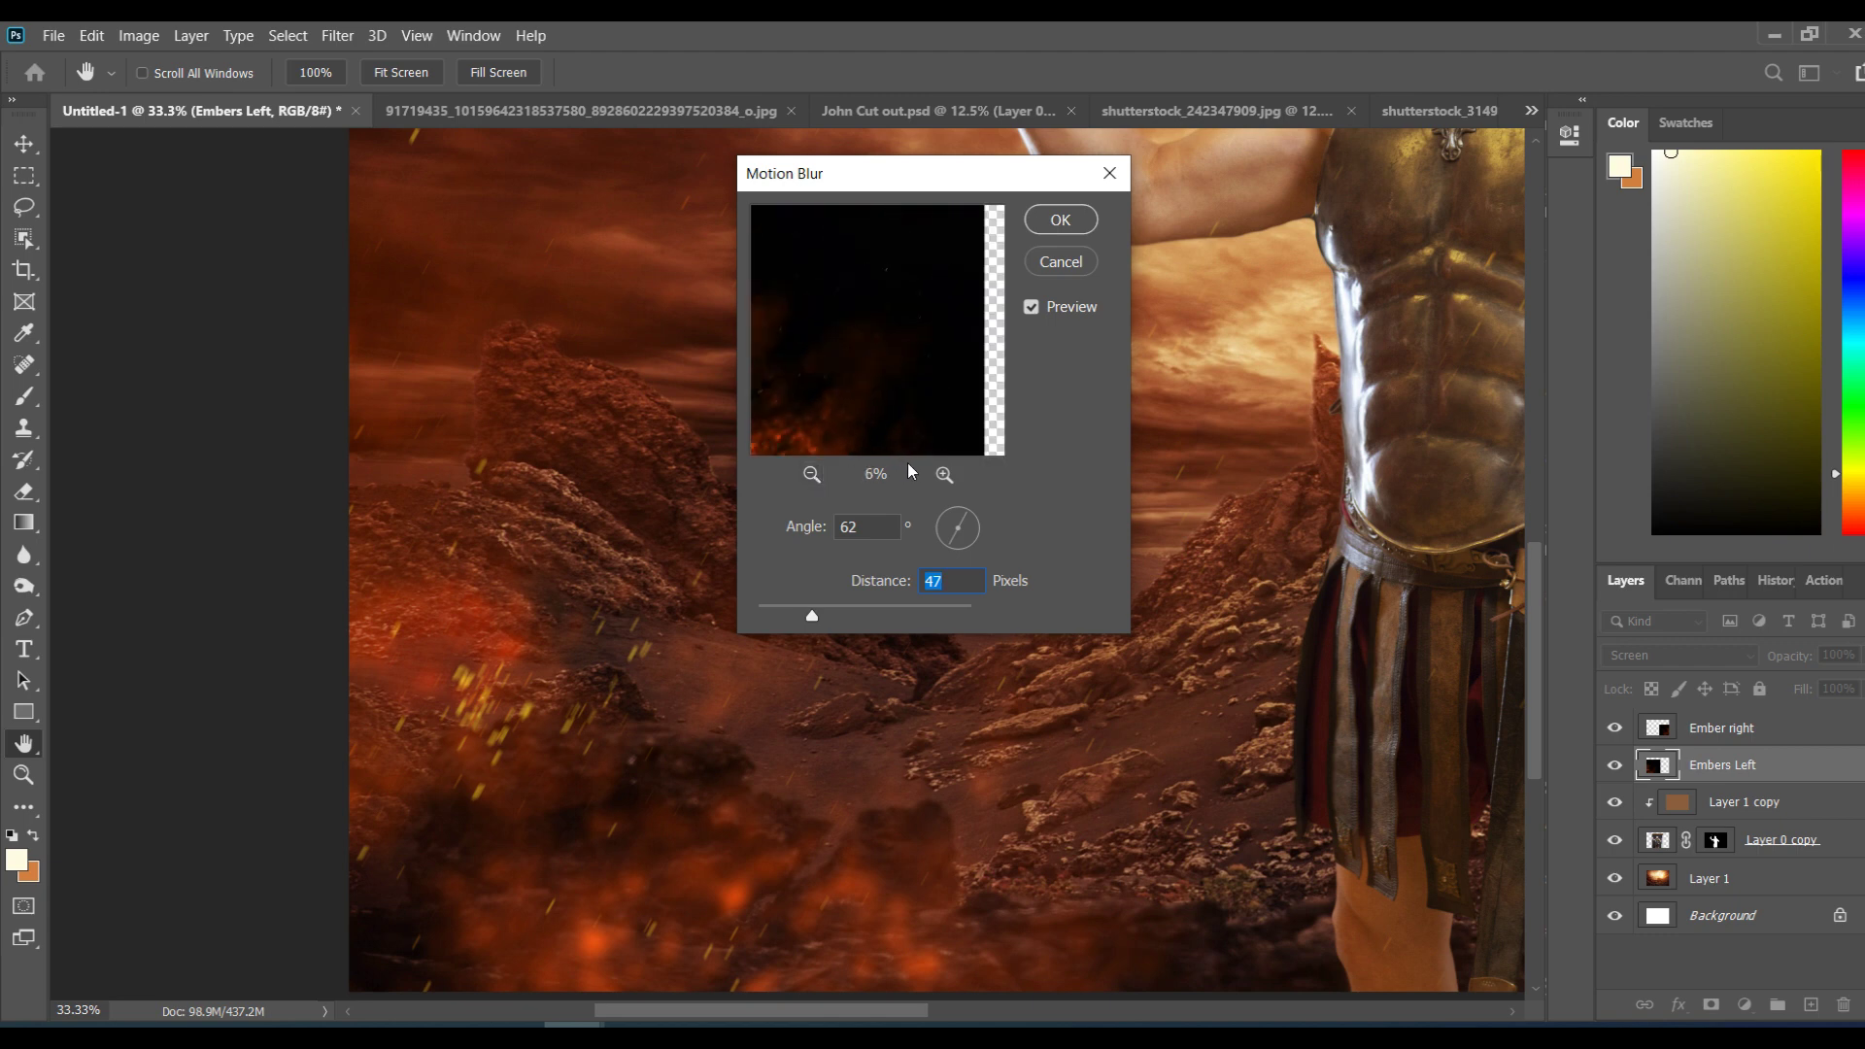
click(943, 475)
click(943, 475)
click(943, 475)
click(943, 475)
click(943, 475)
click(943, 475)
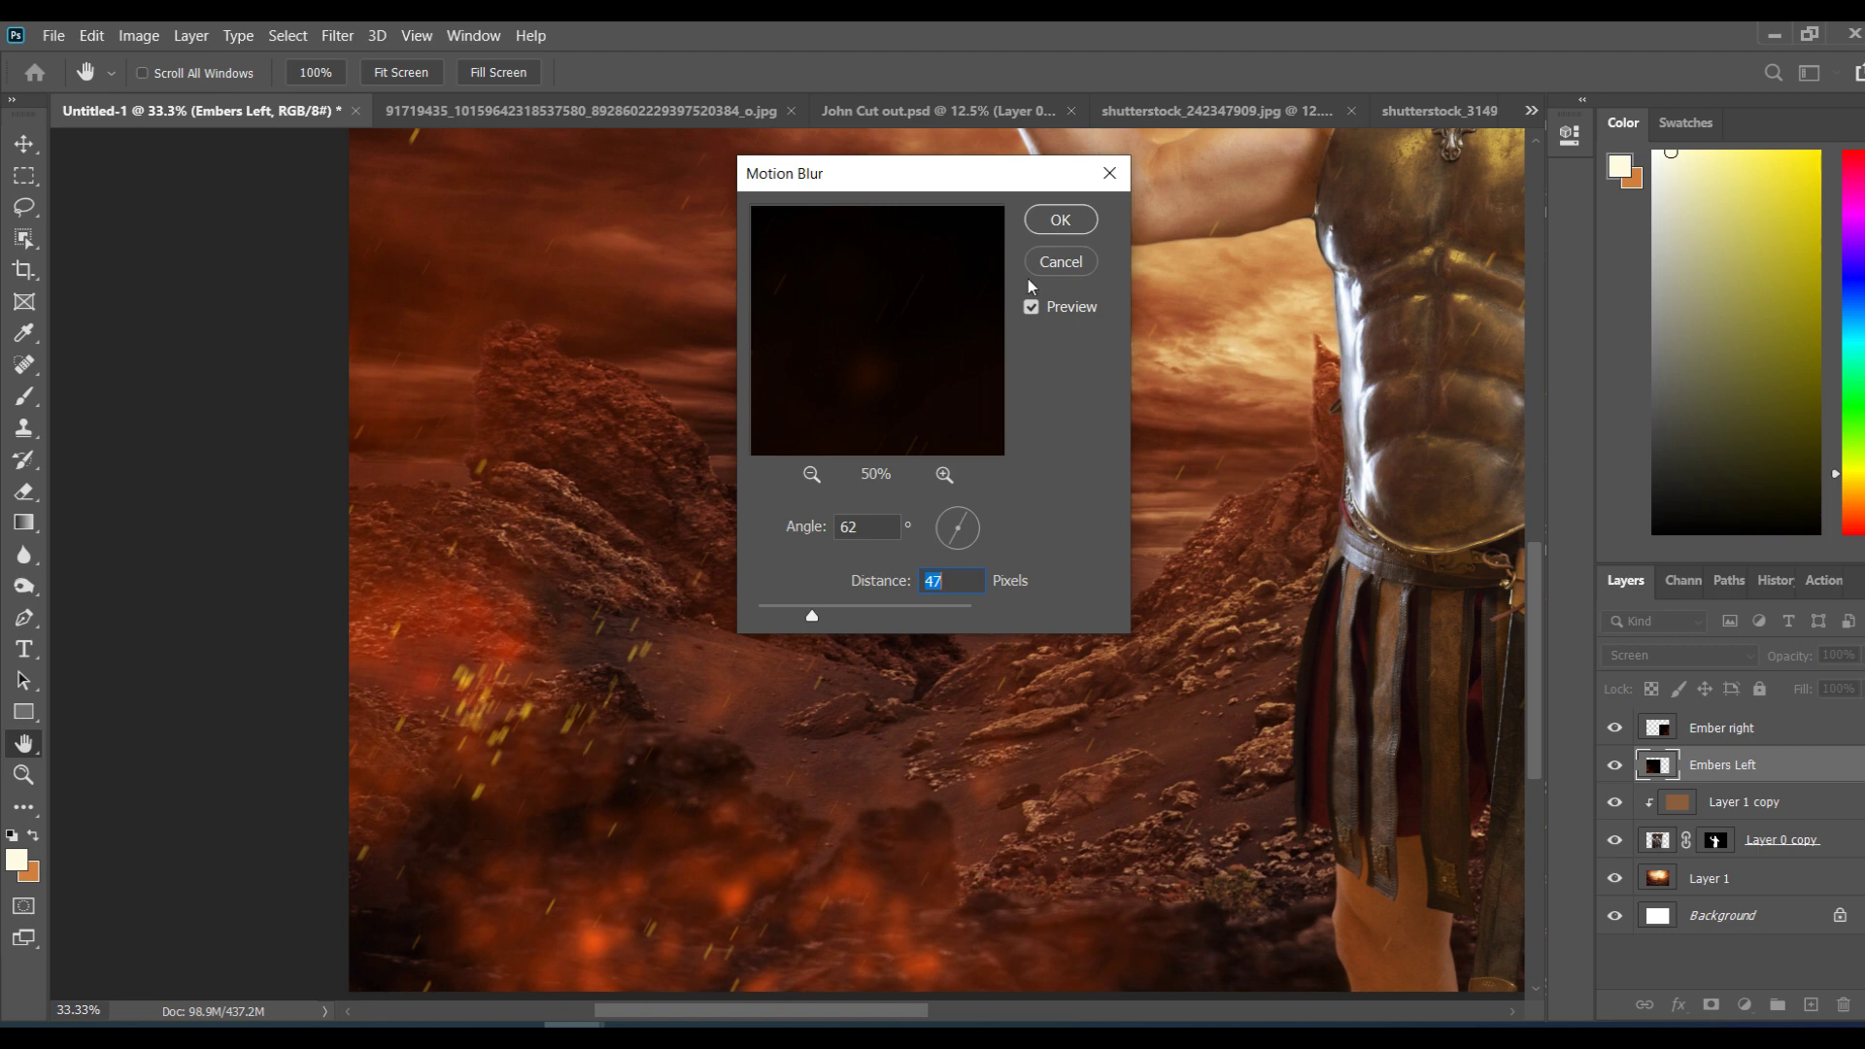
click(1060, 219)
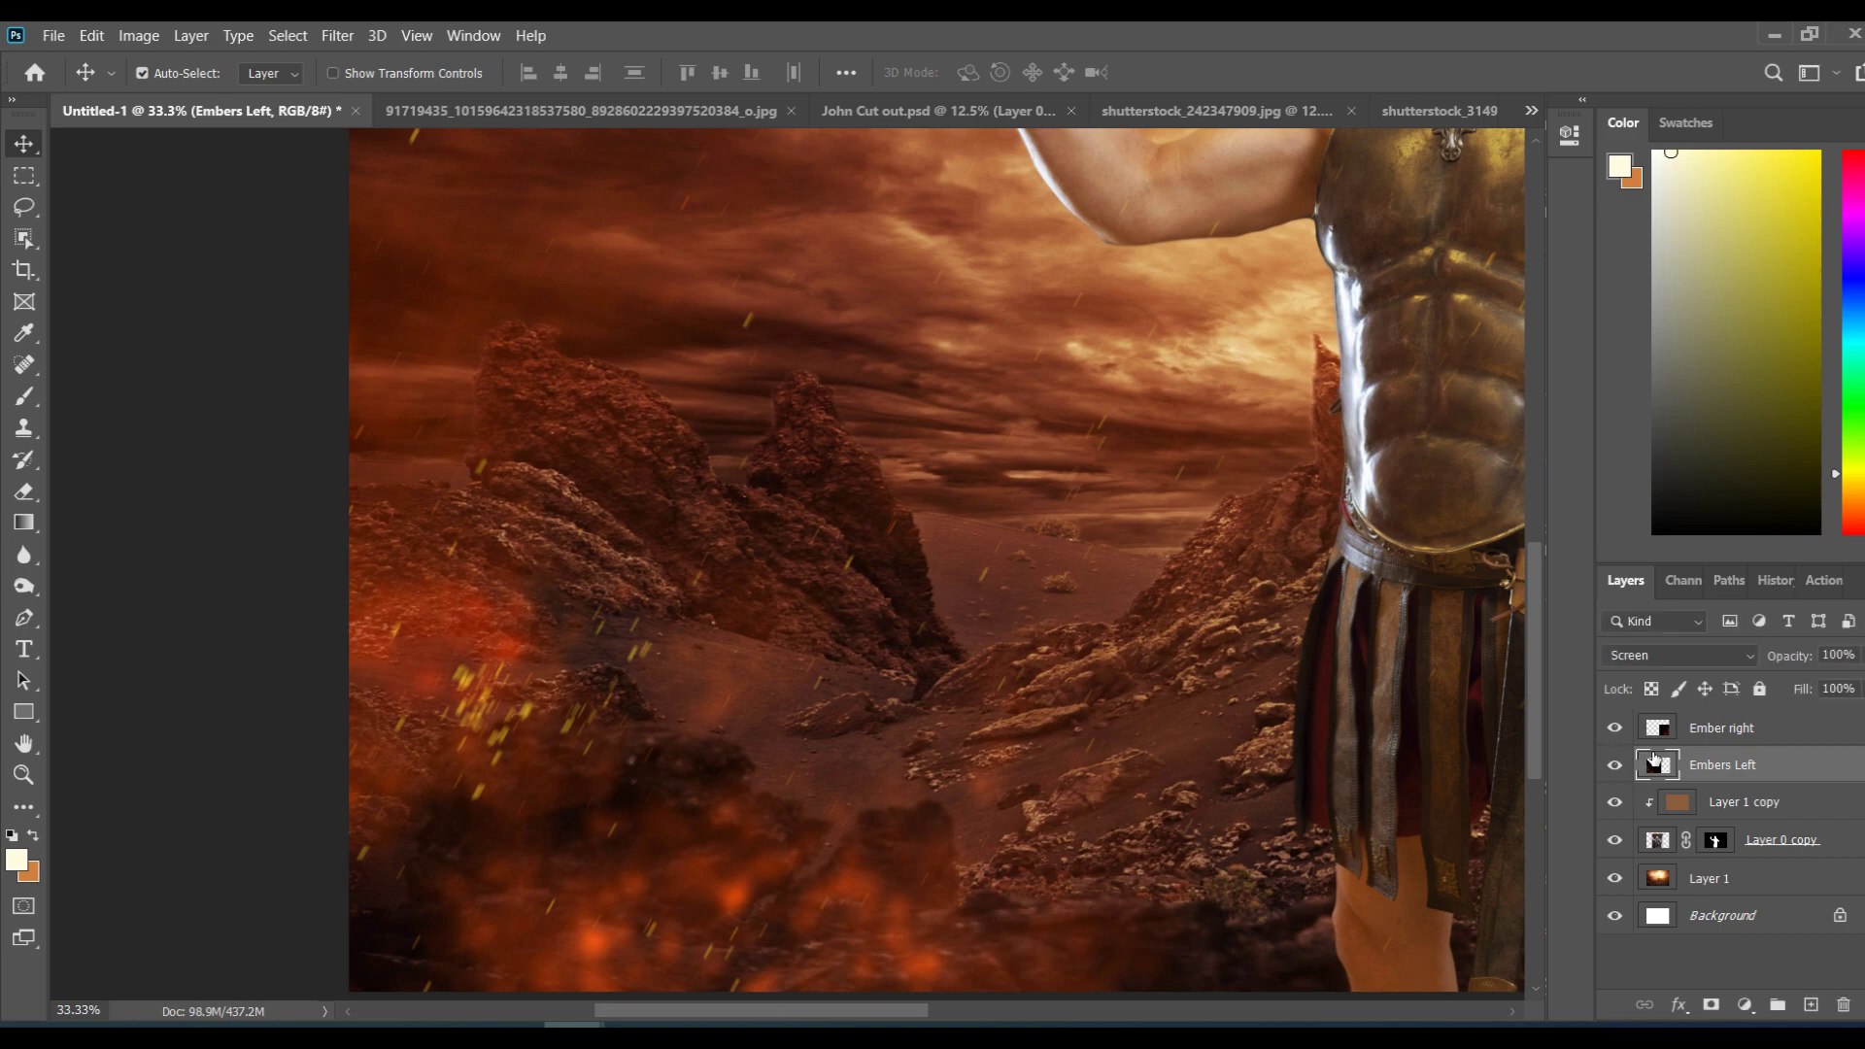
drag(886, 1010, 1182, 1010)
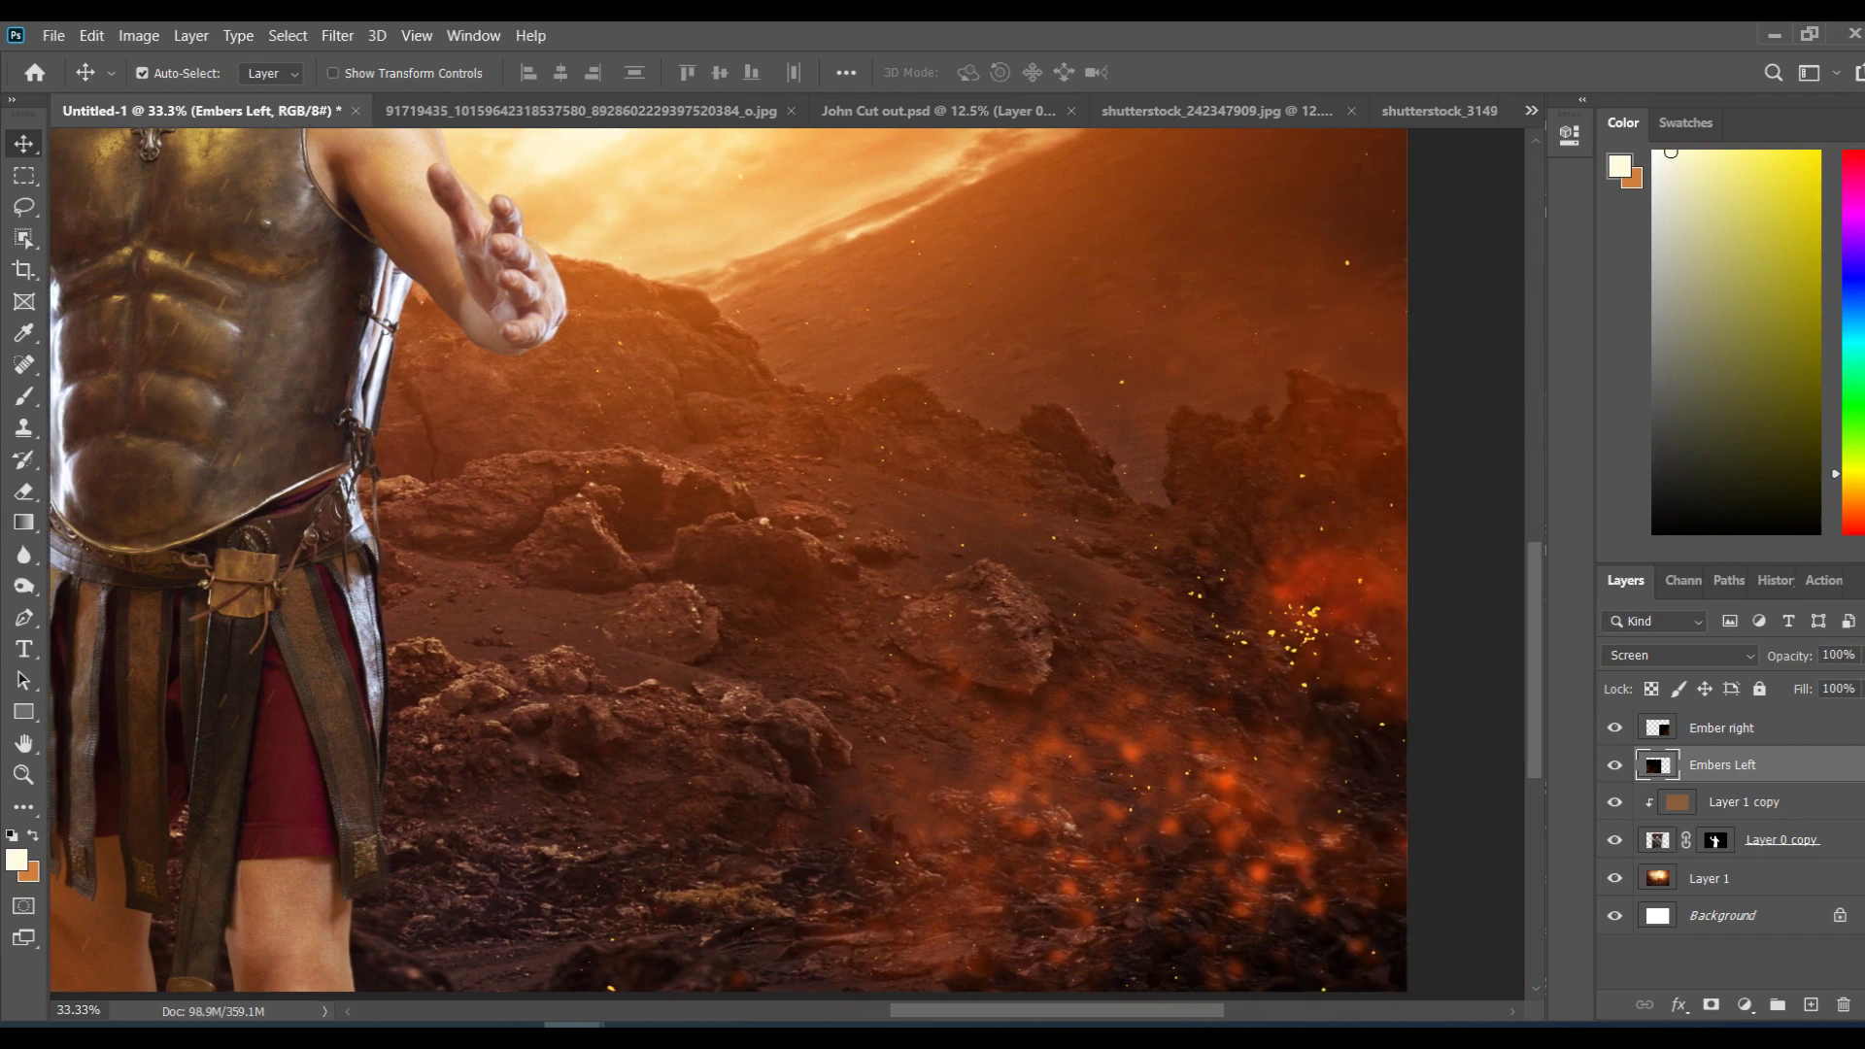
Step: Reapply the last Motion Blur (62°, 47 px) to the Ember right layer
click(1797, 731)
key(ctrl+minus)
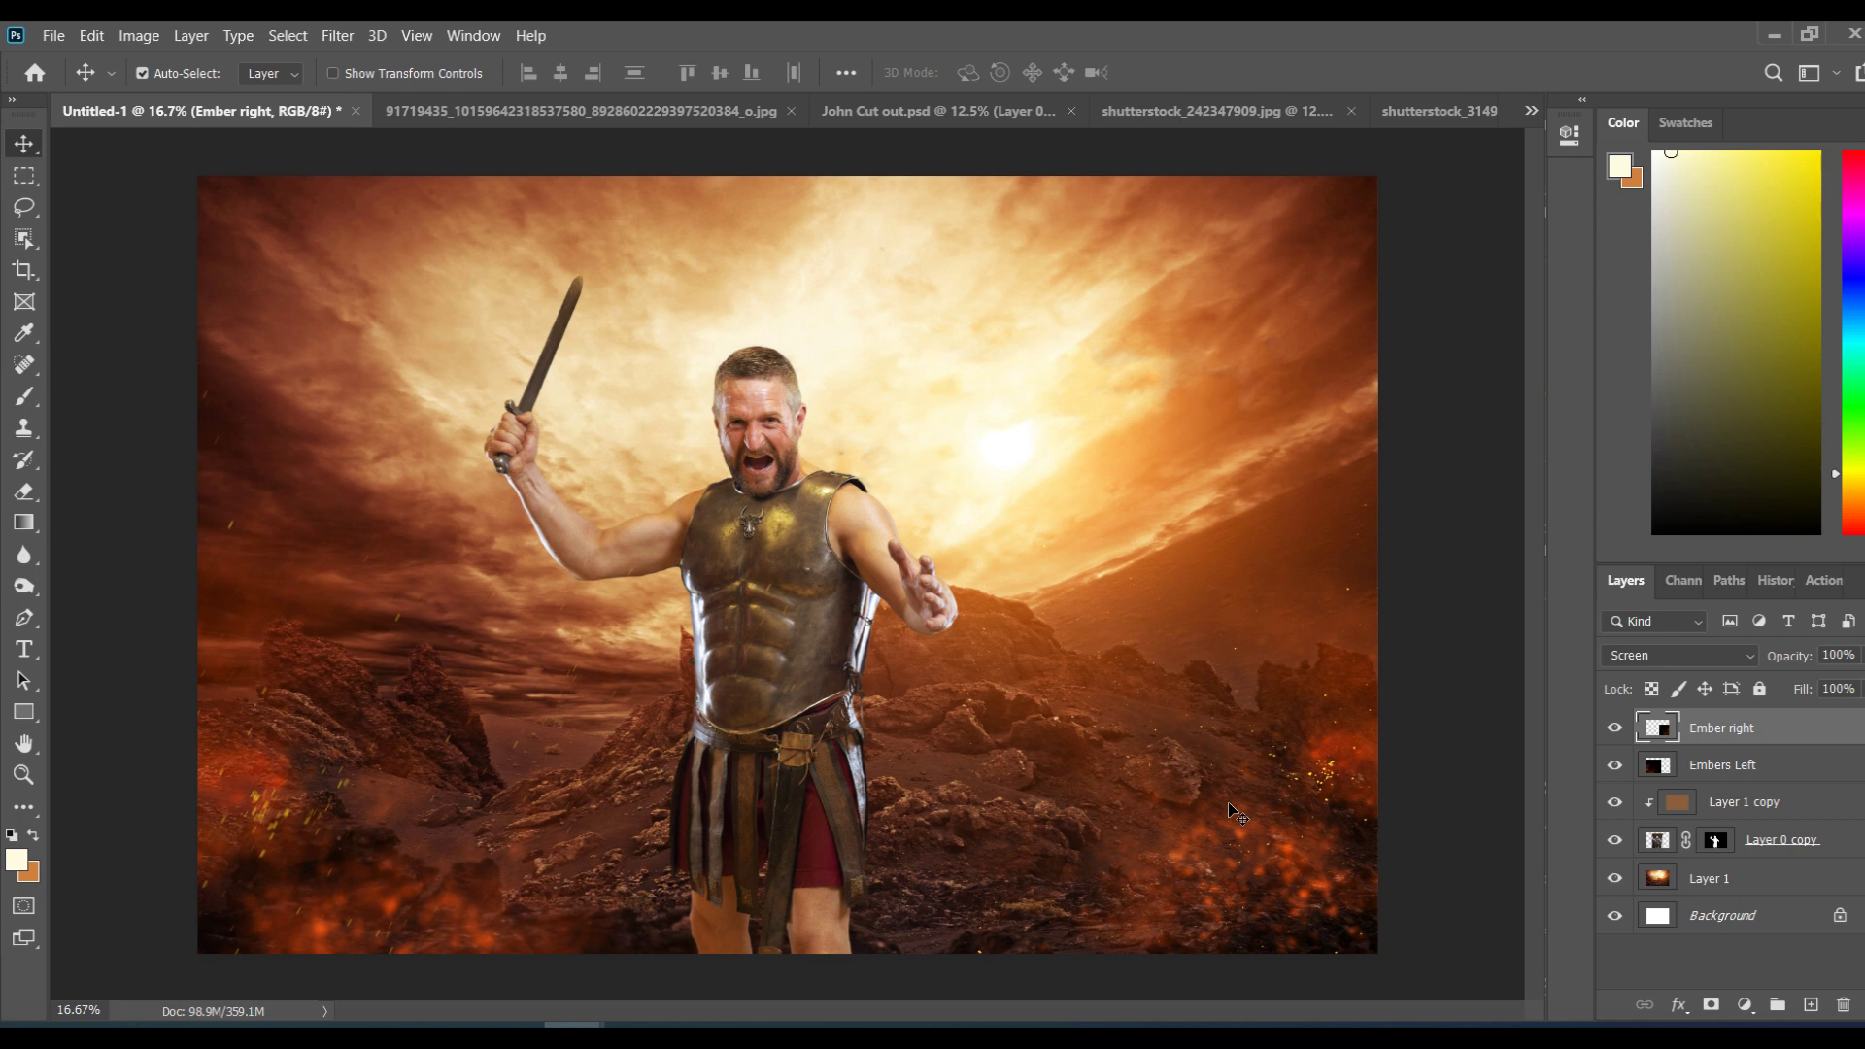
click(338, 37)
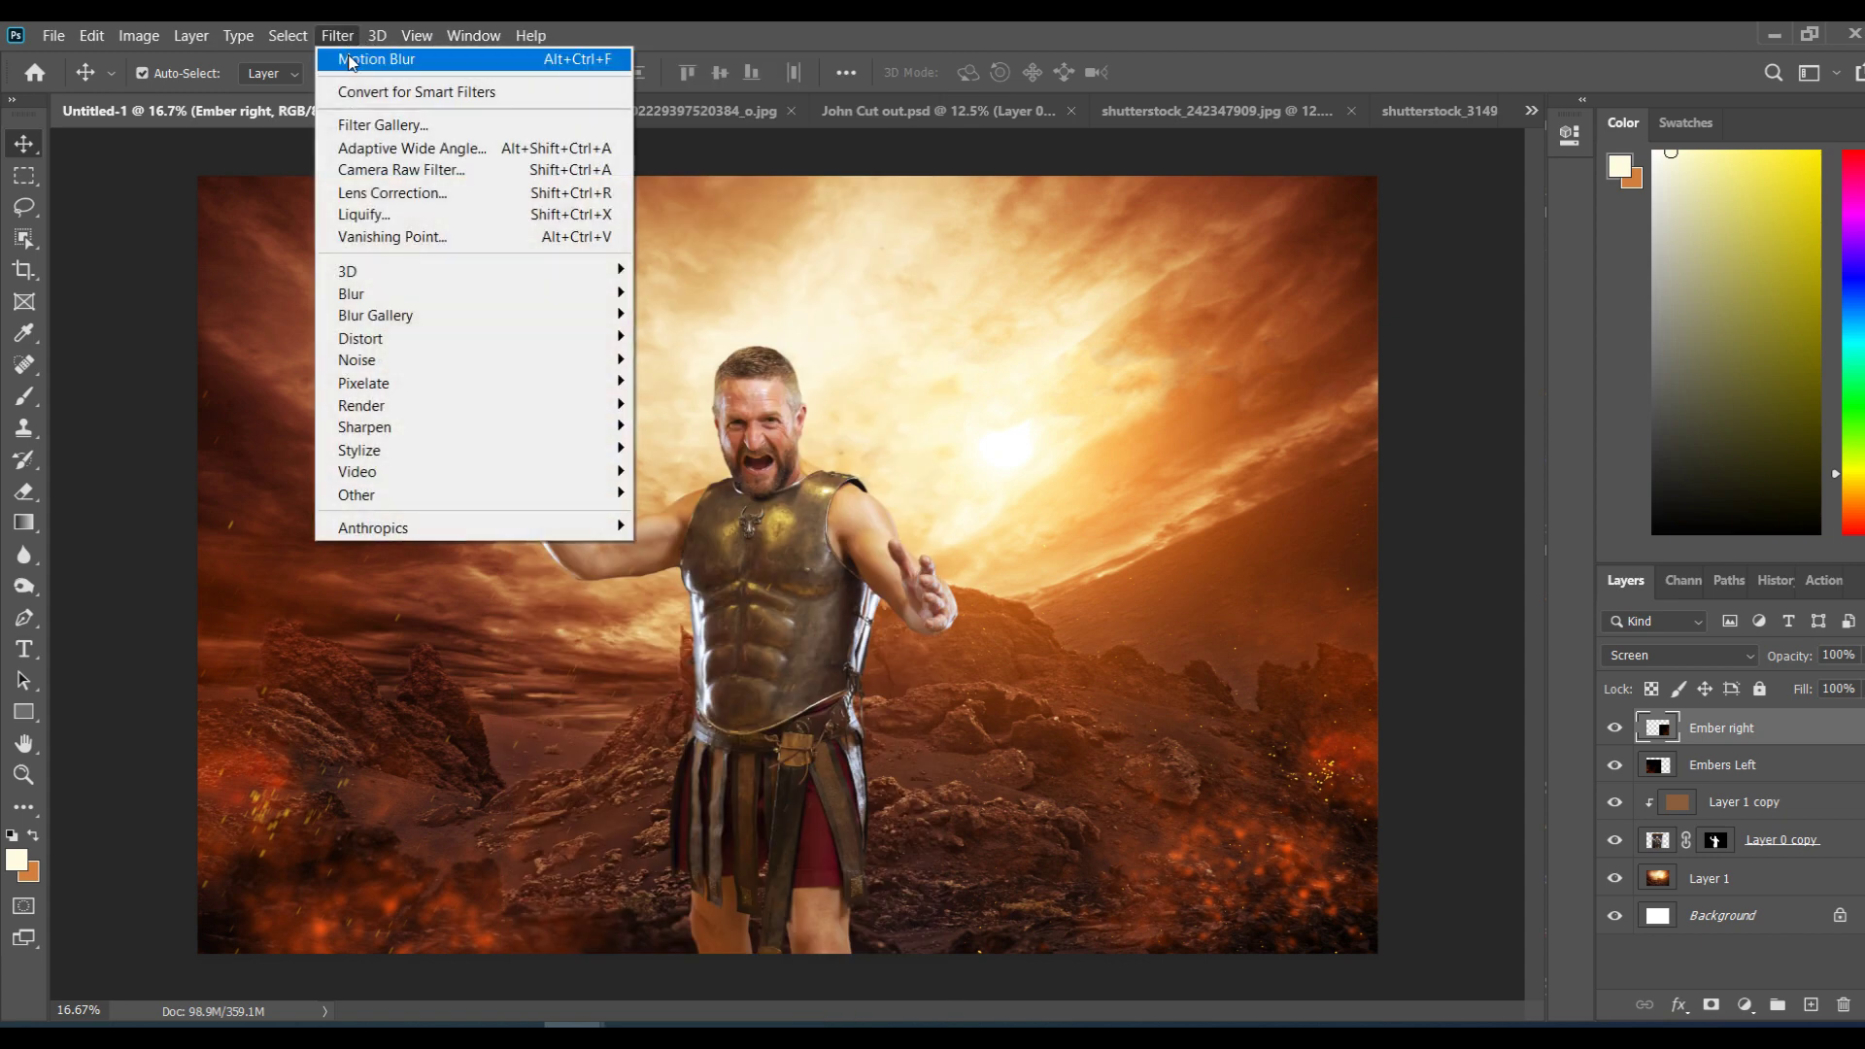
click(351, 61)
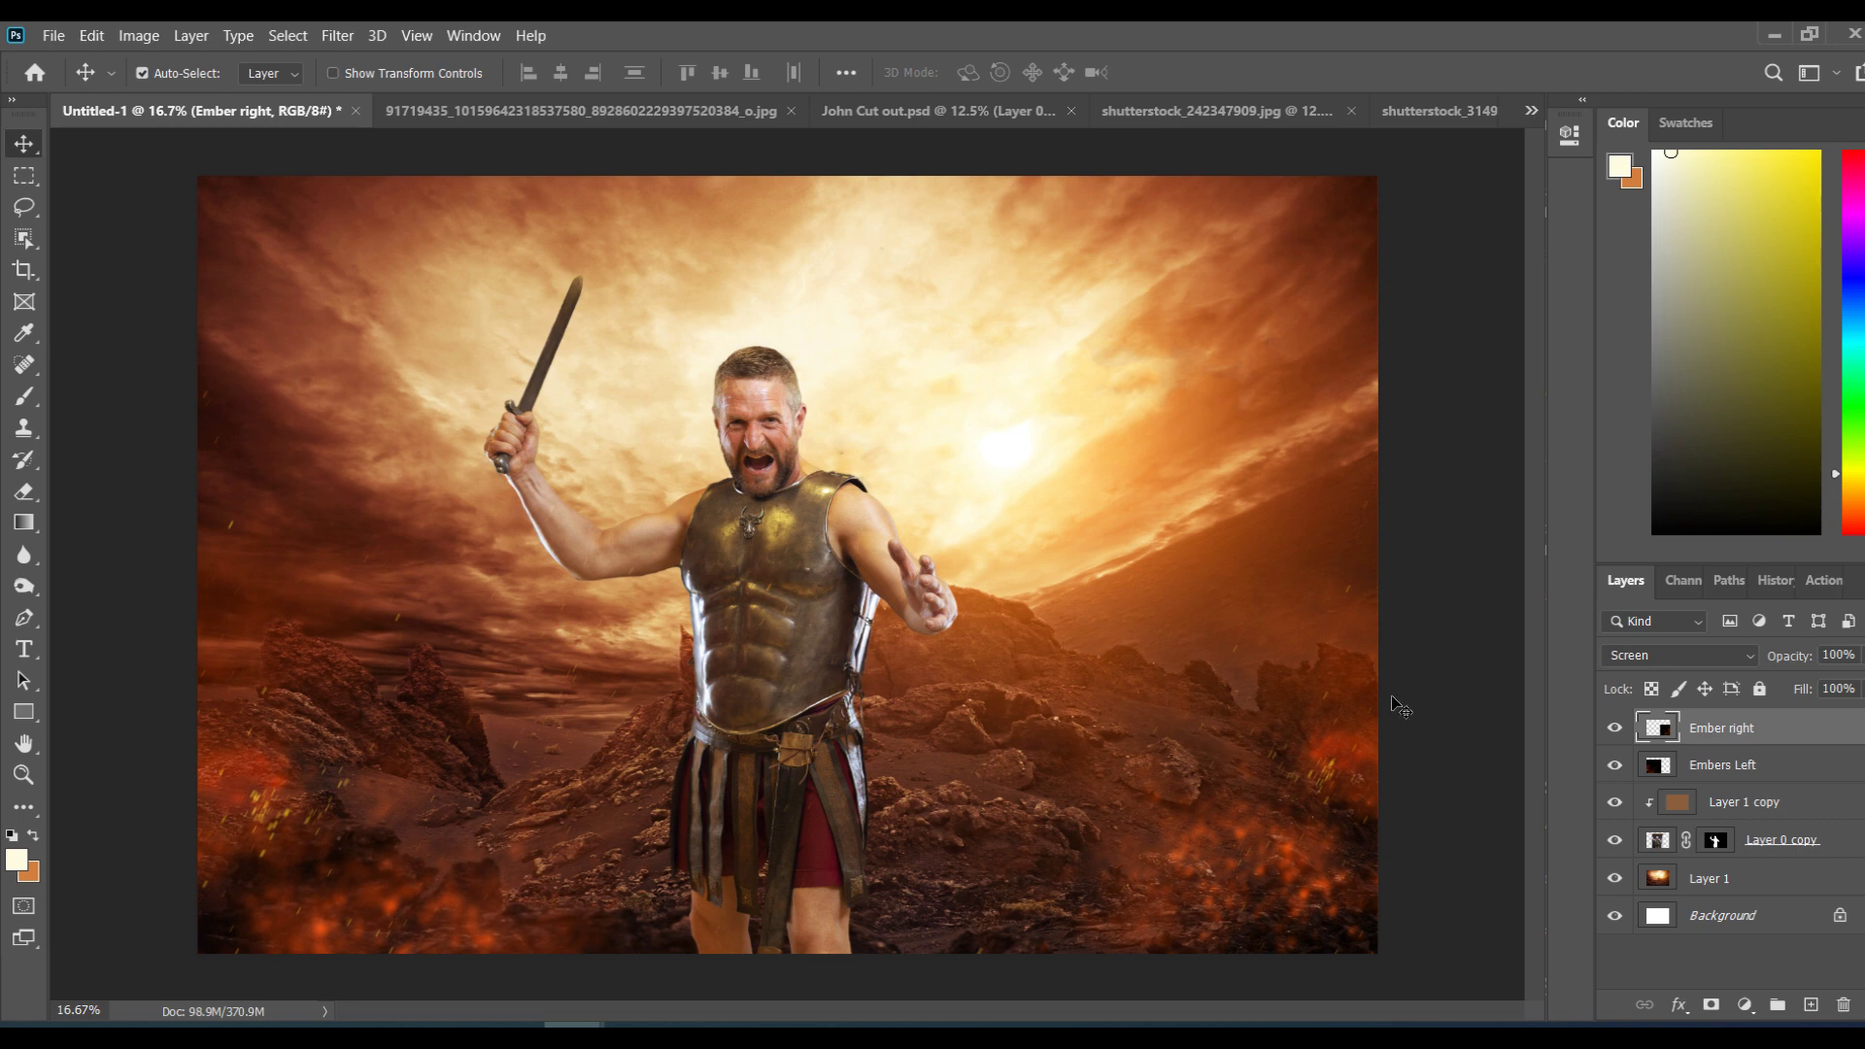
click(1752, 879)
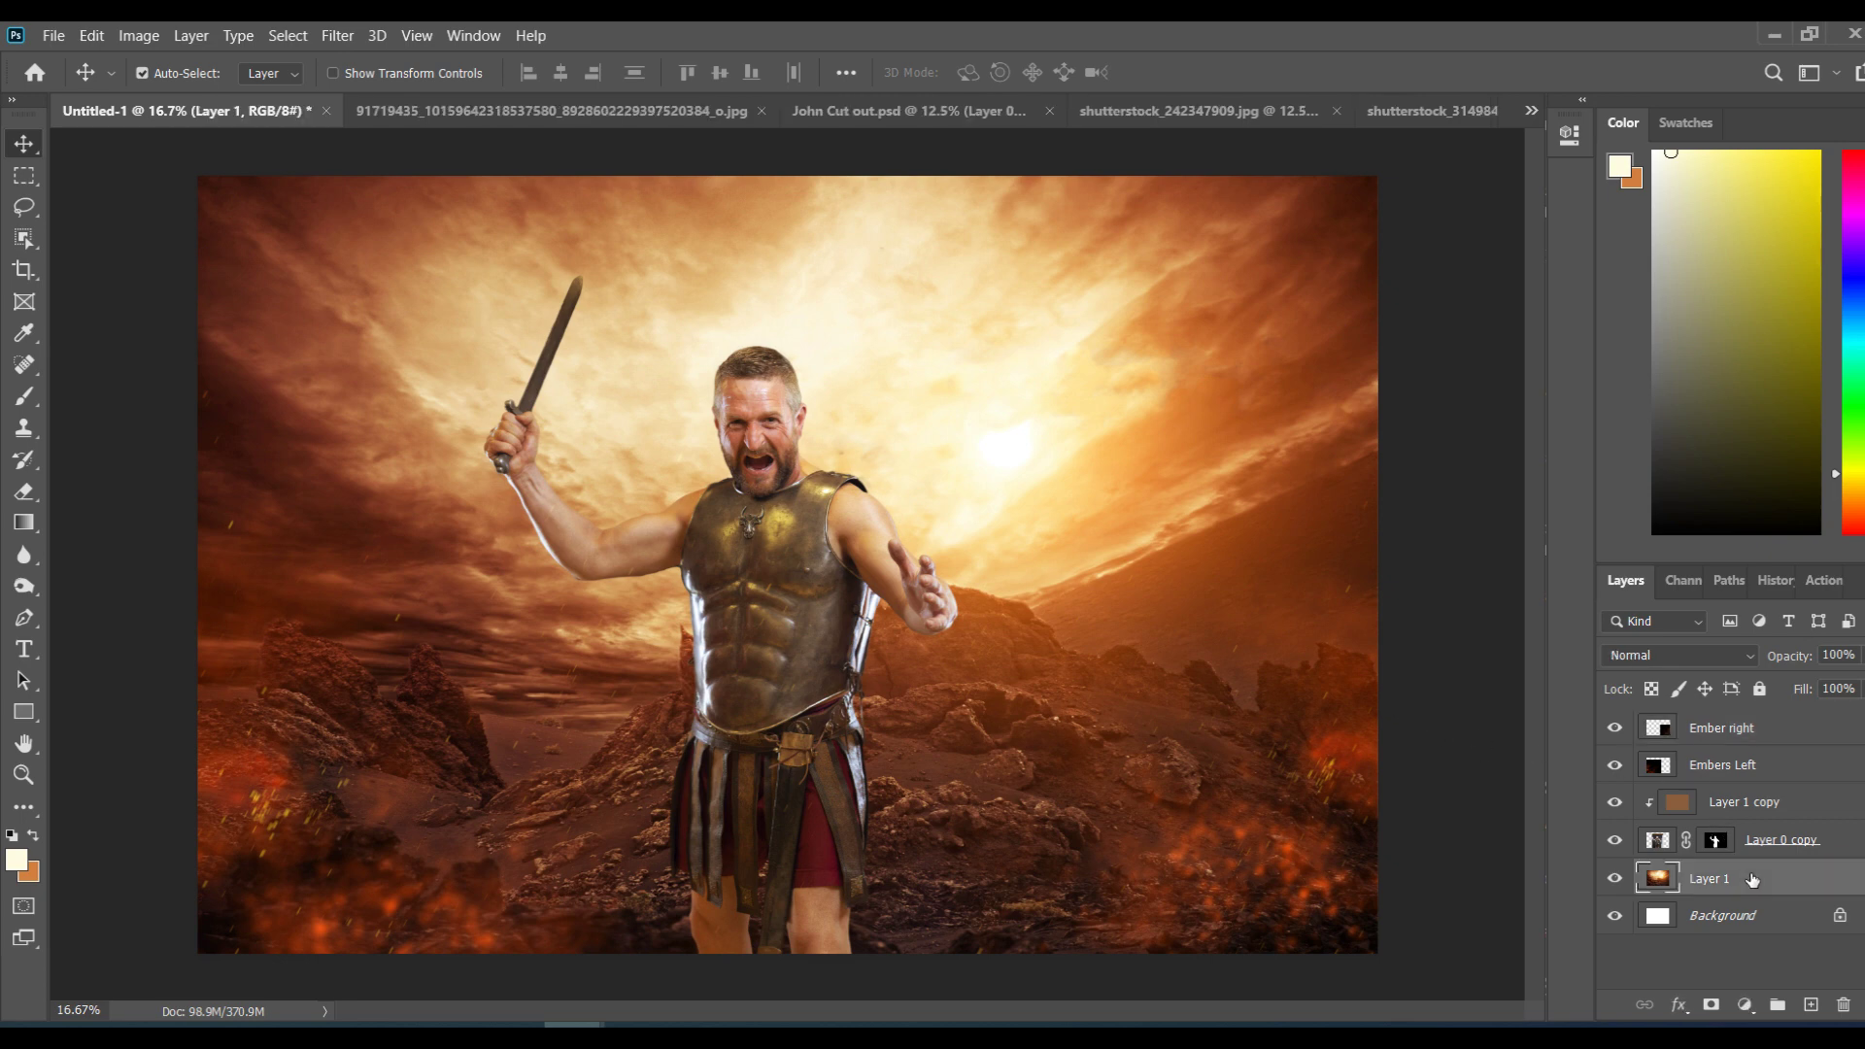
Step: Duplicate the landscape into Layer 1 copy 2, hide the original Layer 1, and select the copy
key(ctrl+j)
click(1614, 915)
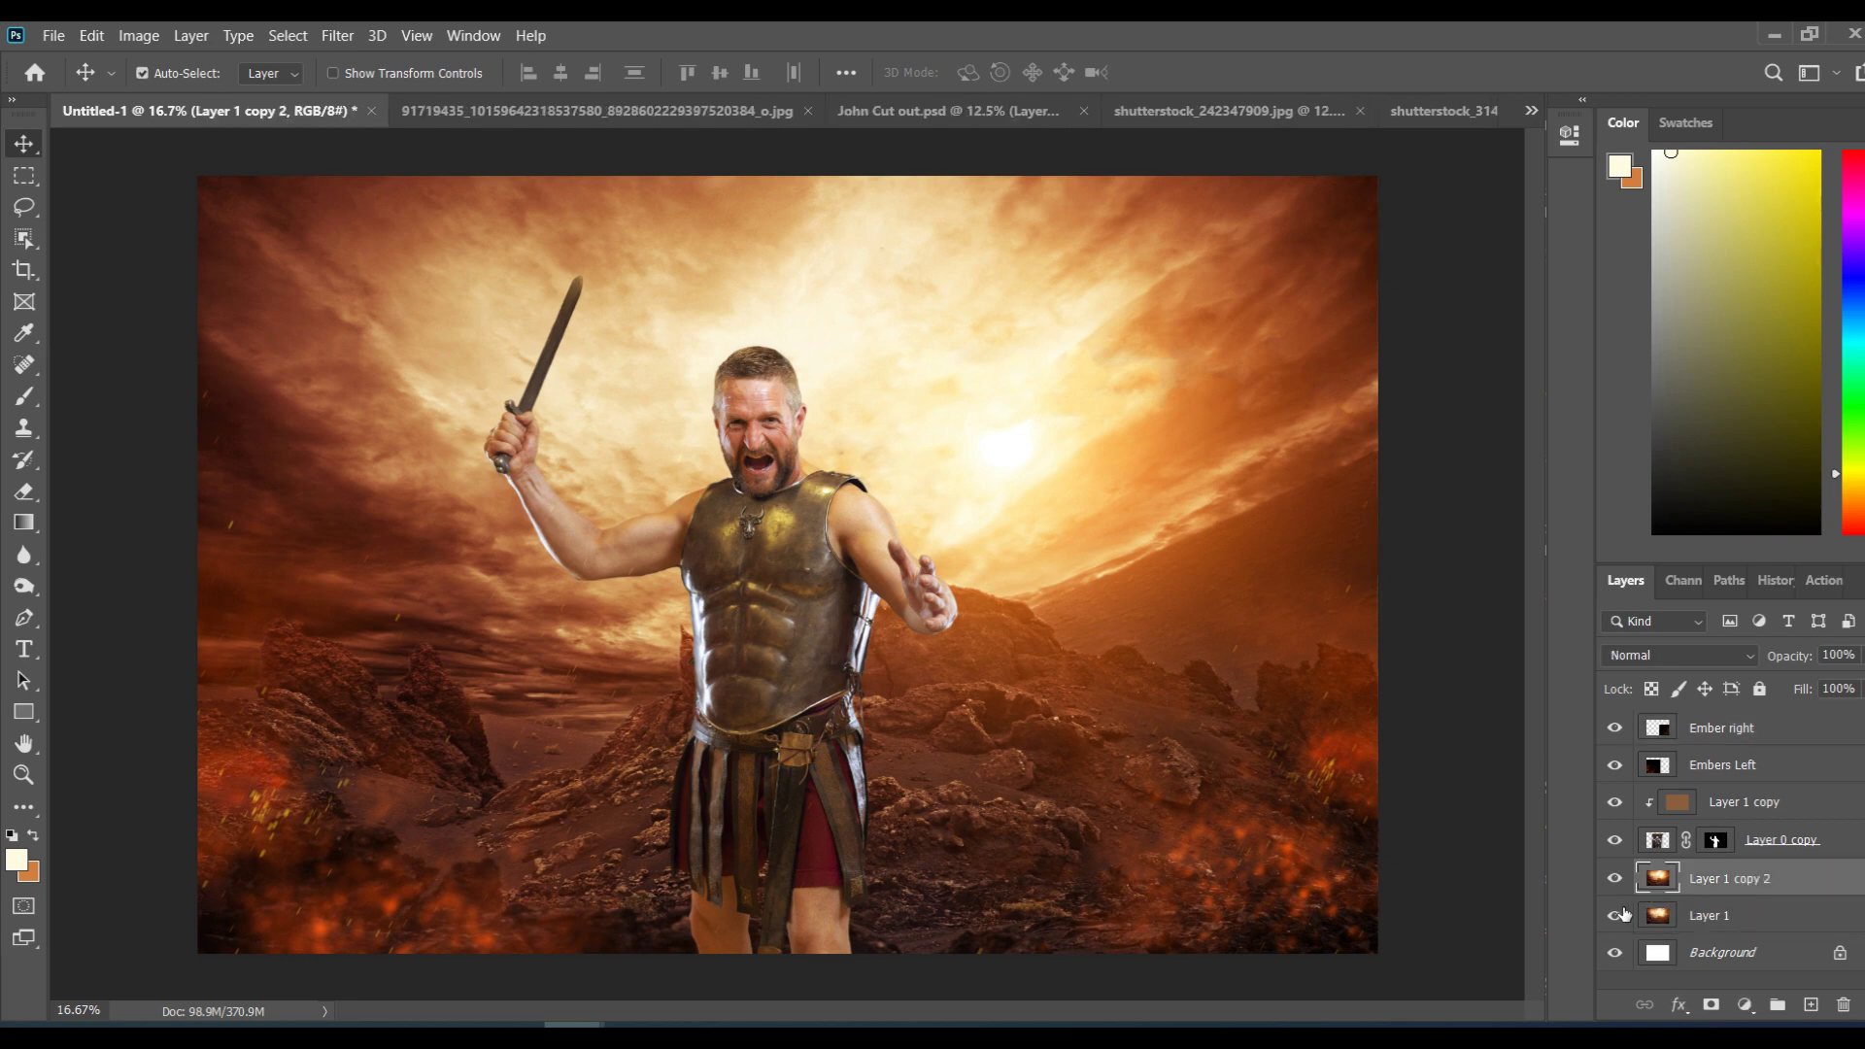
key(alt+bracketright)
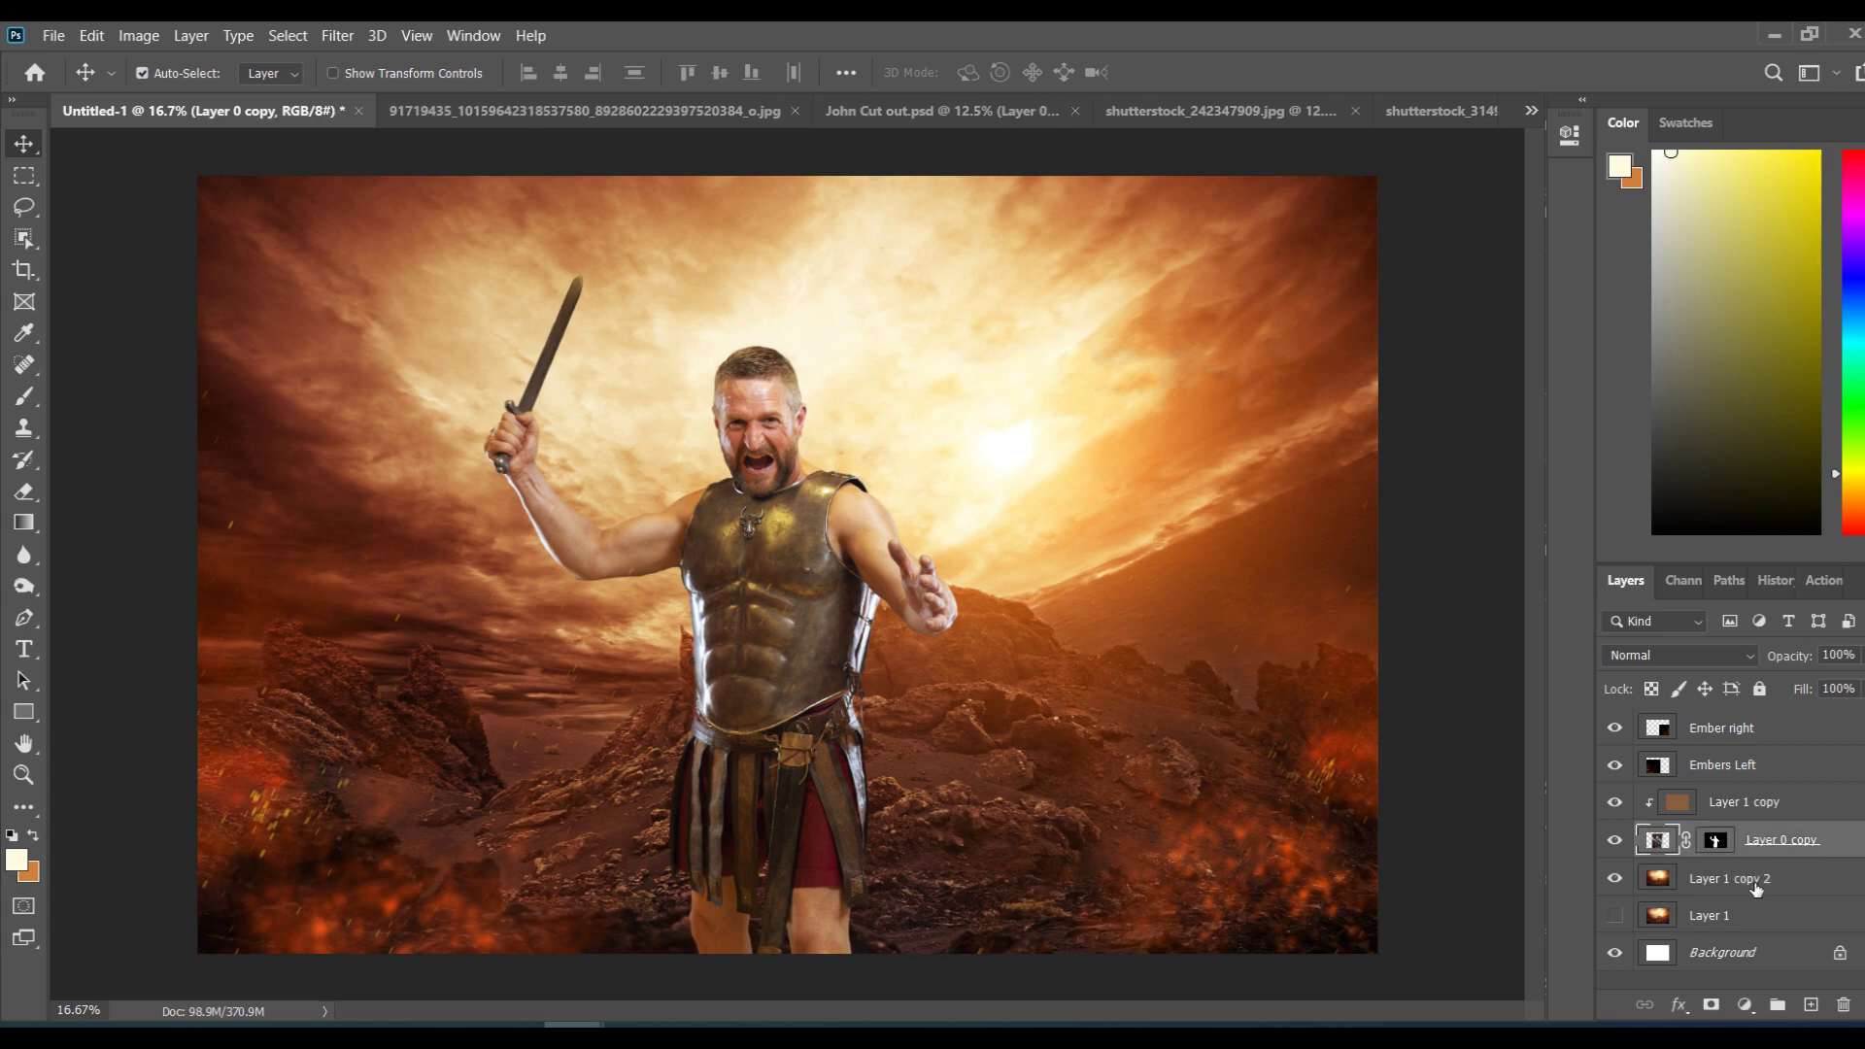
click(1755, 884)
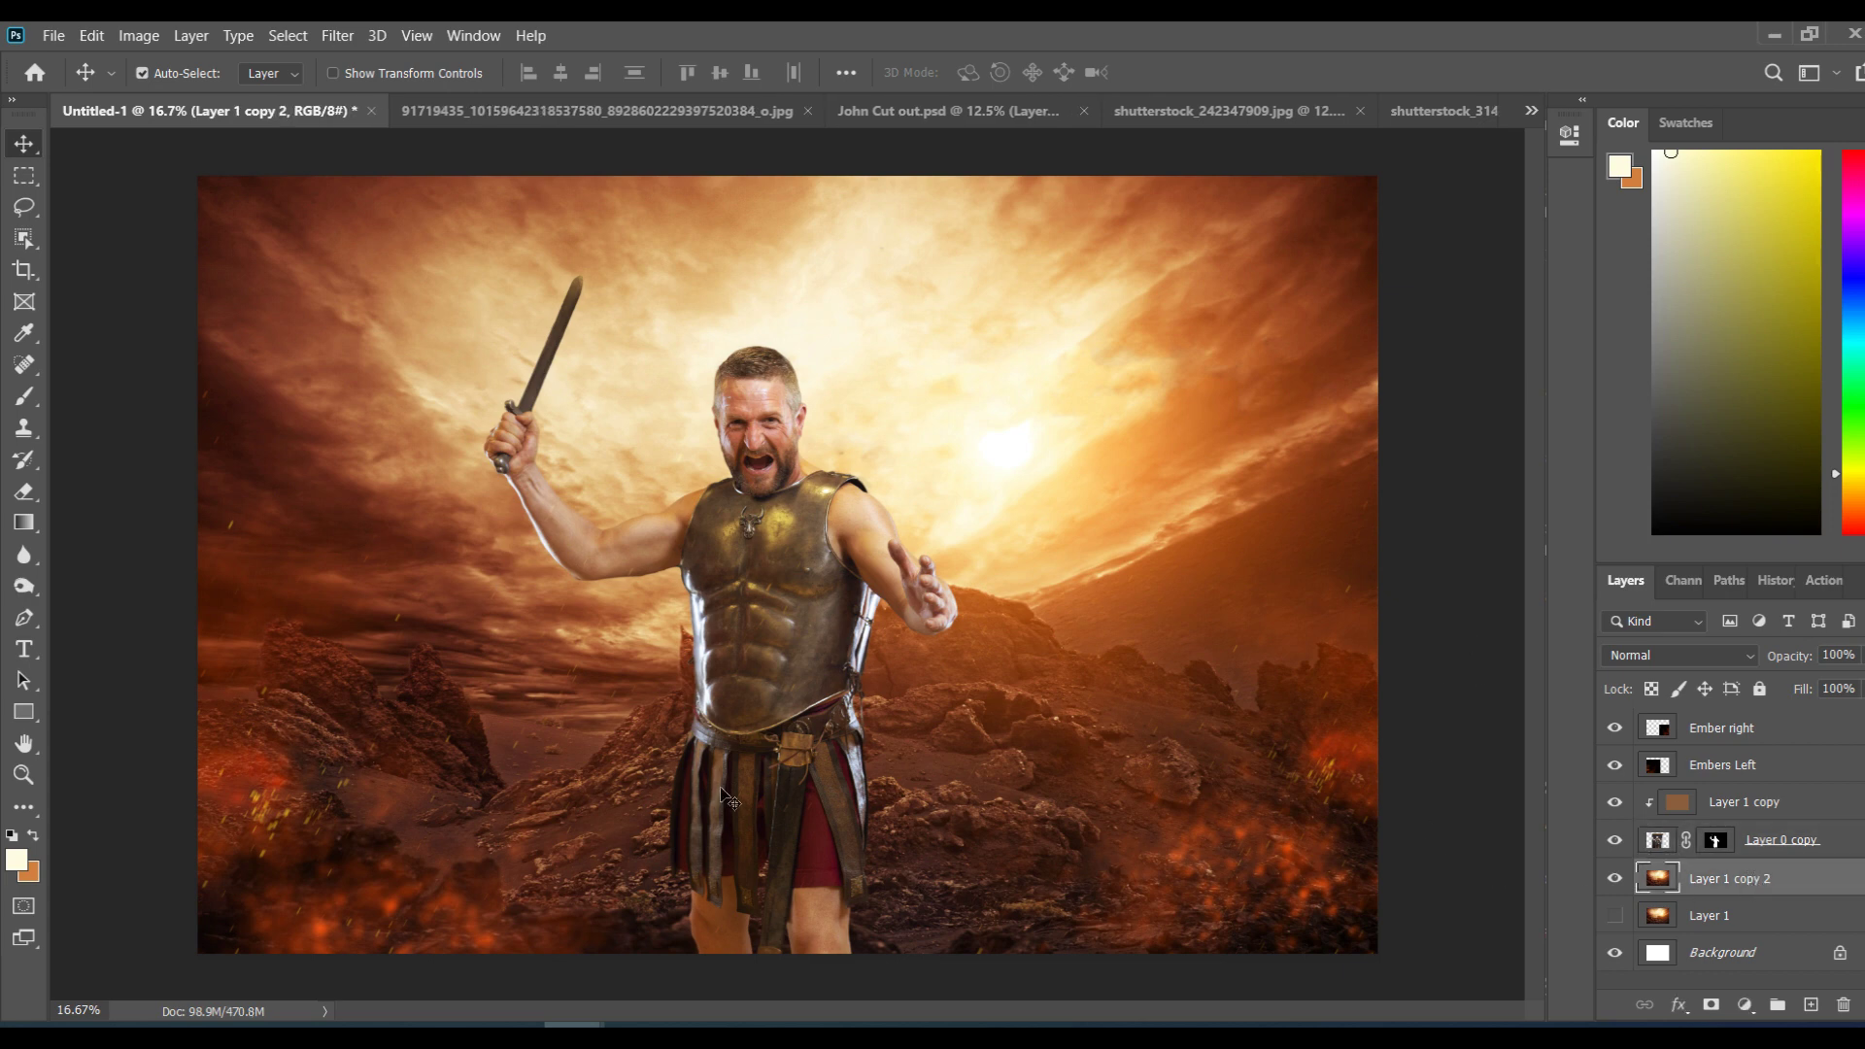
key(ctrl)
key(ctrl+plus)
key(ctrl+plus)
key(ctrl+plus)
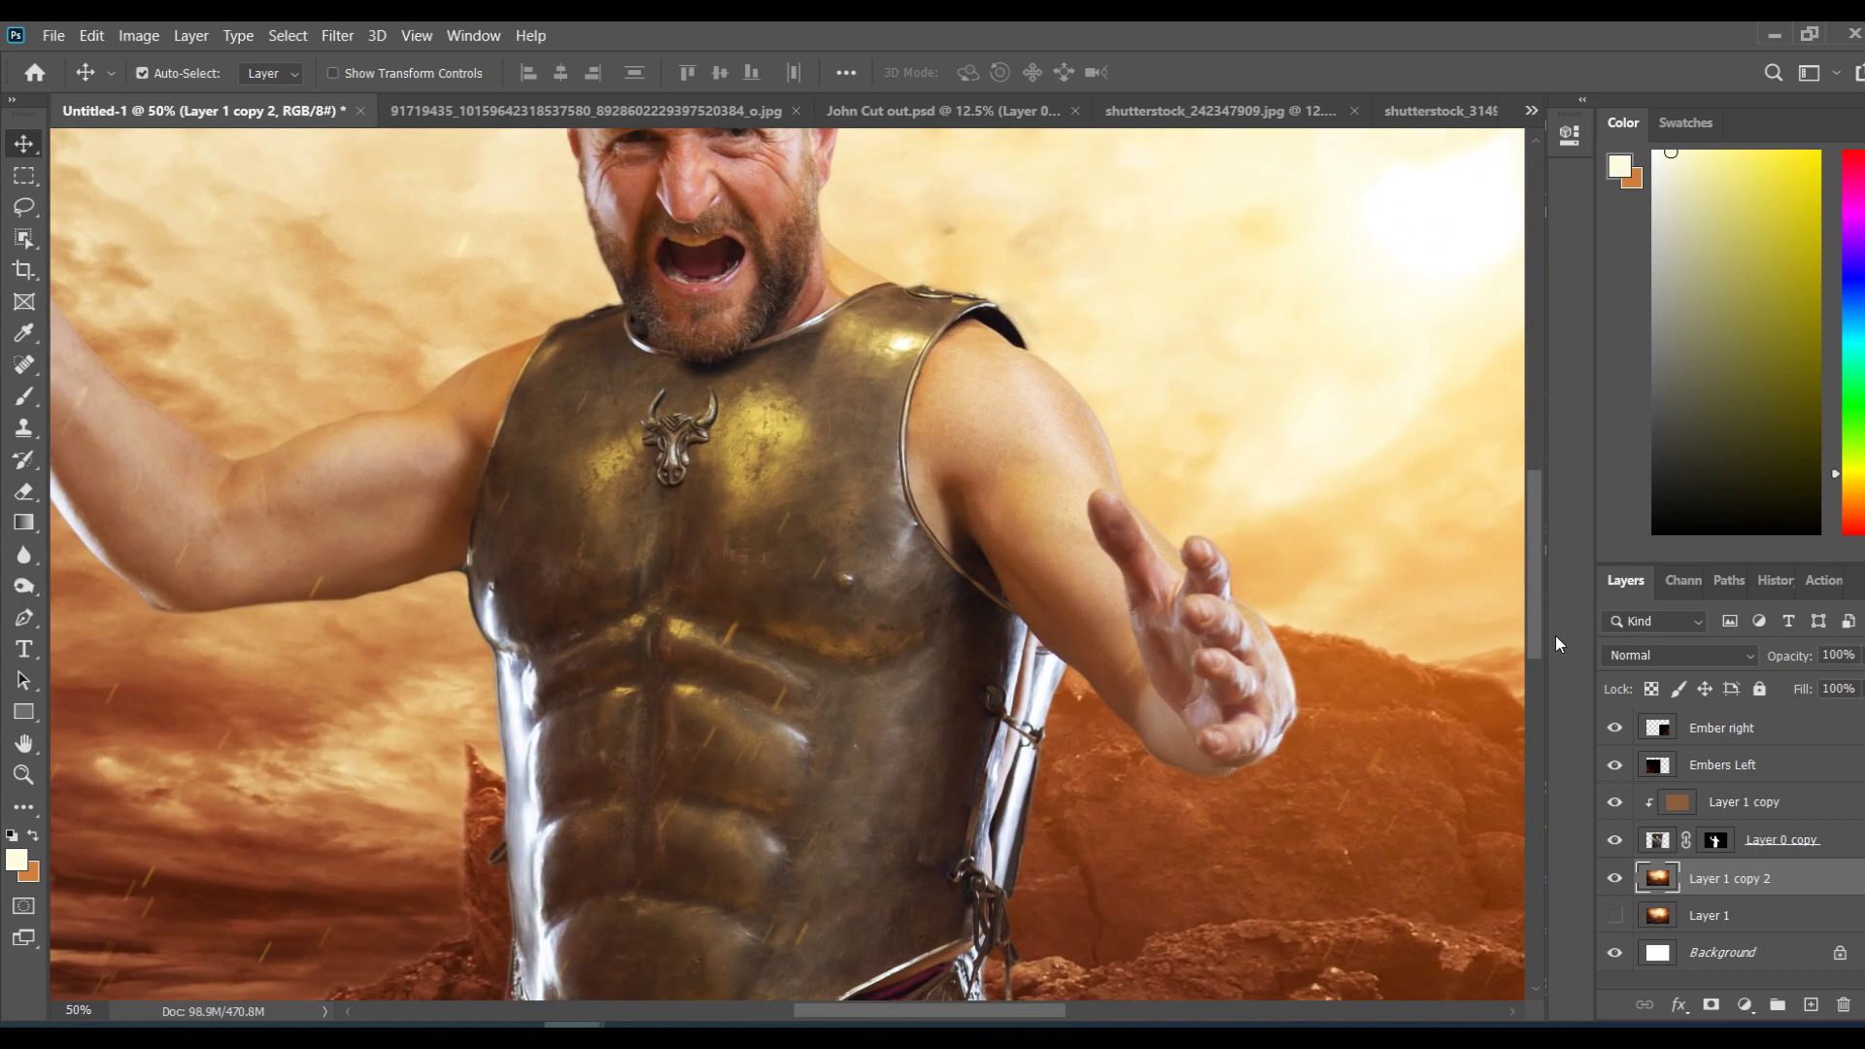
drag(1531, 636, 1541, 750)
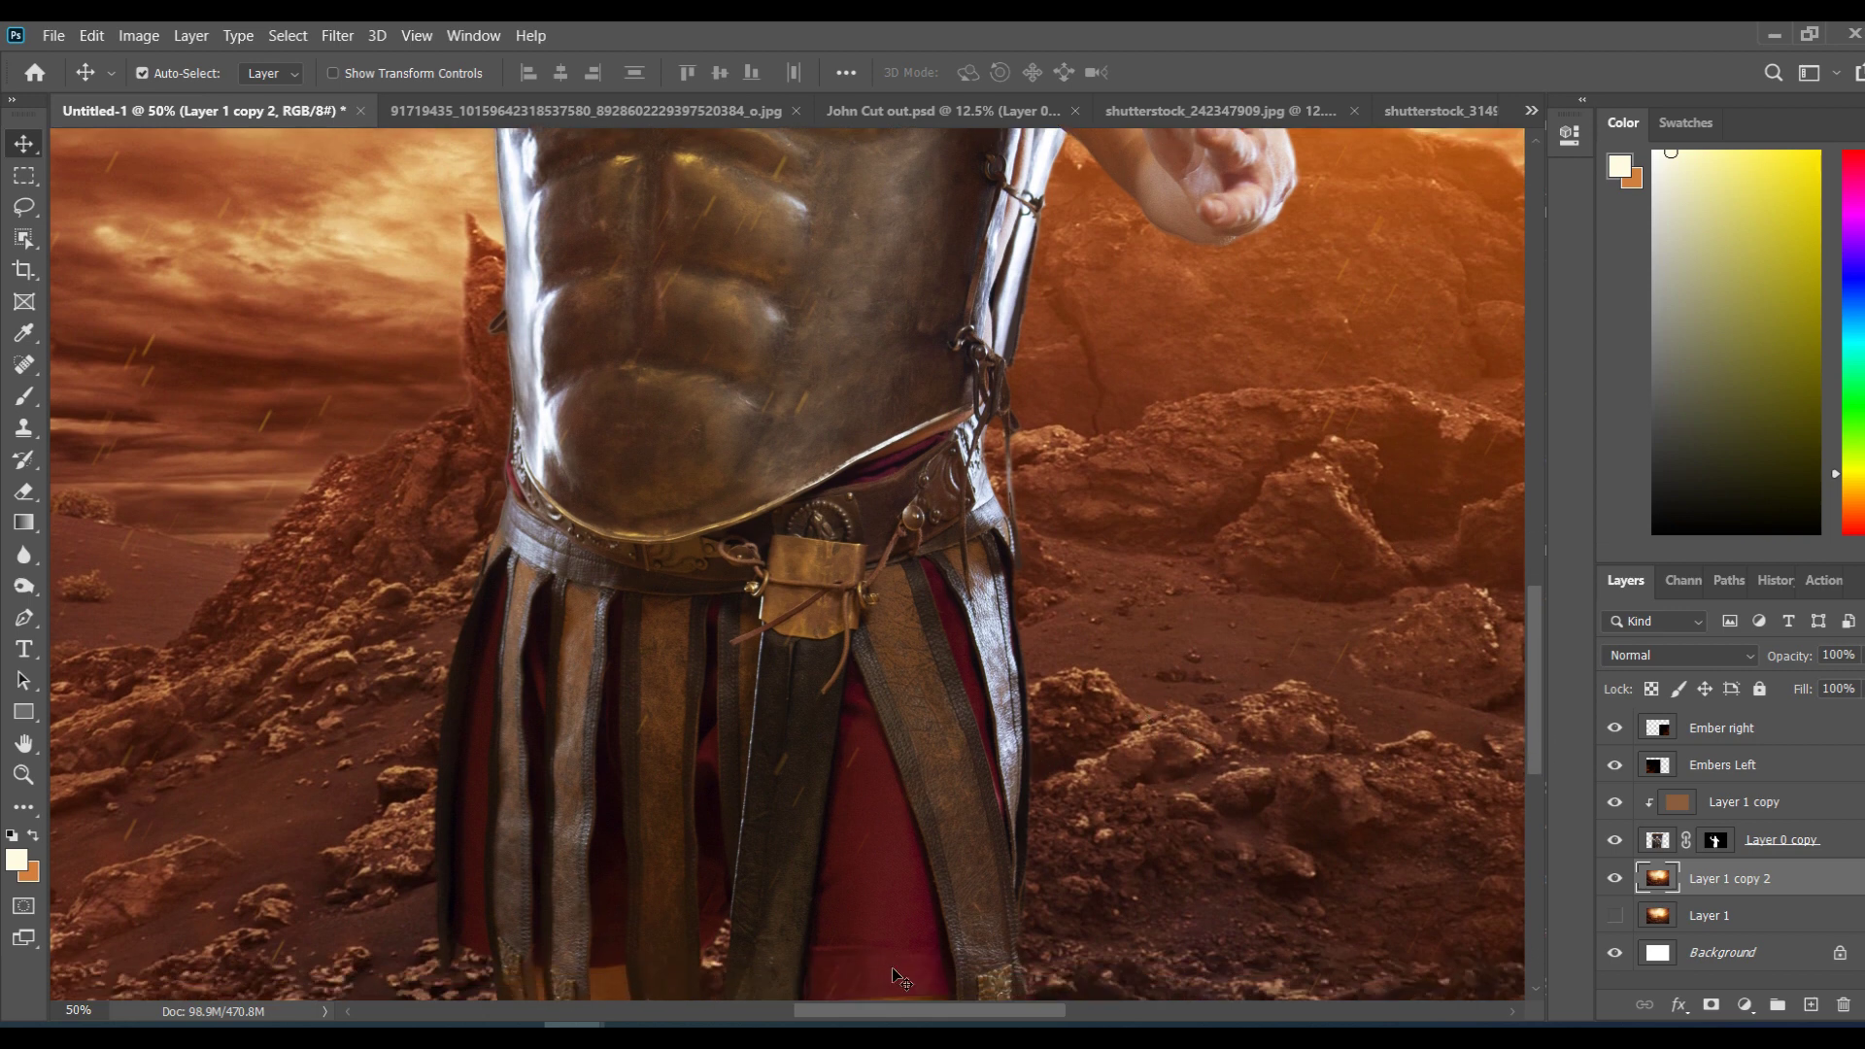
drag(927, 1004, 1012, 1005)
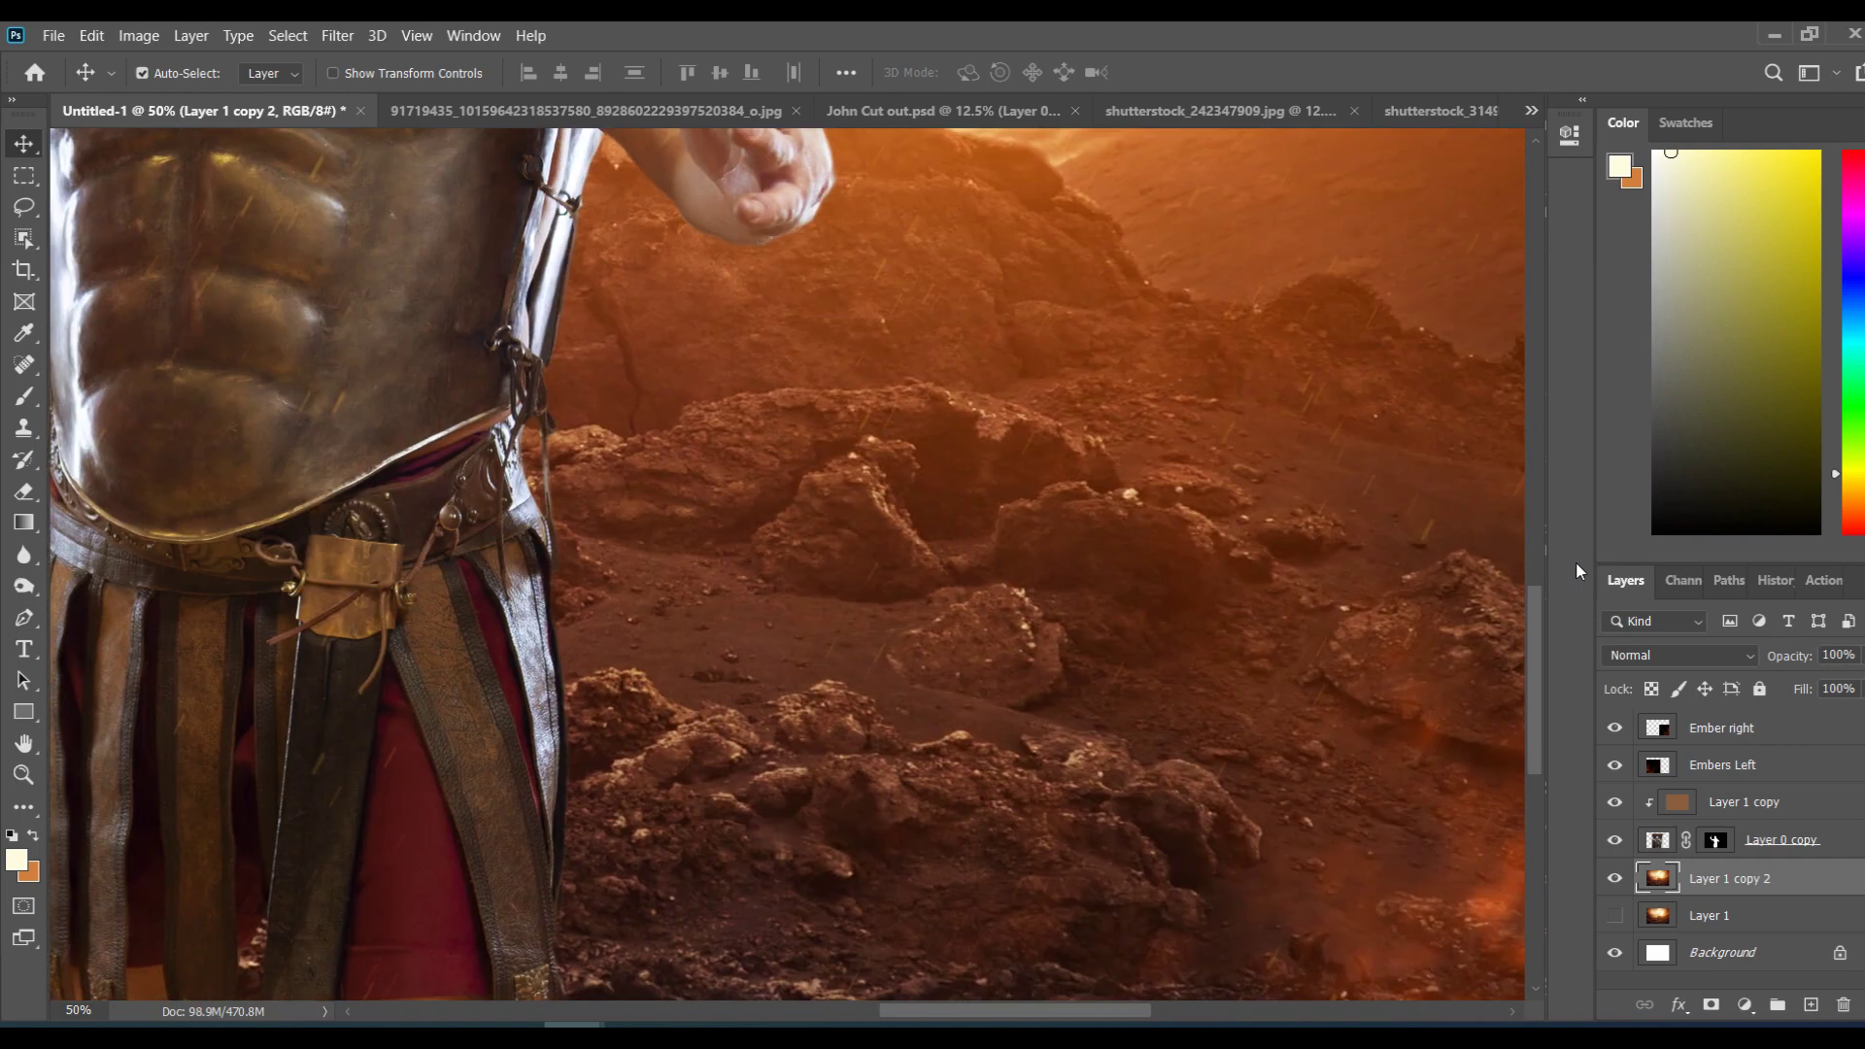
Step: Open the Gaussian Blur filter for the landscape copy
click(337, 36)
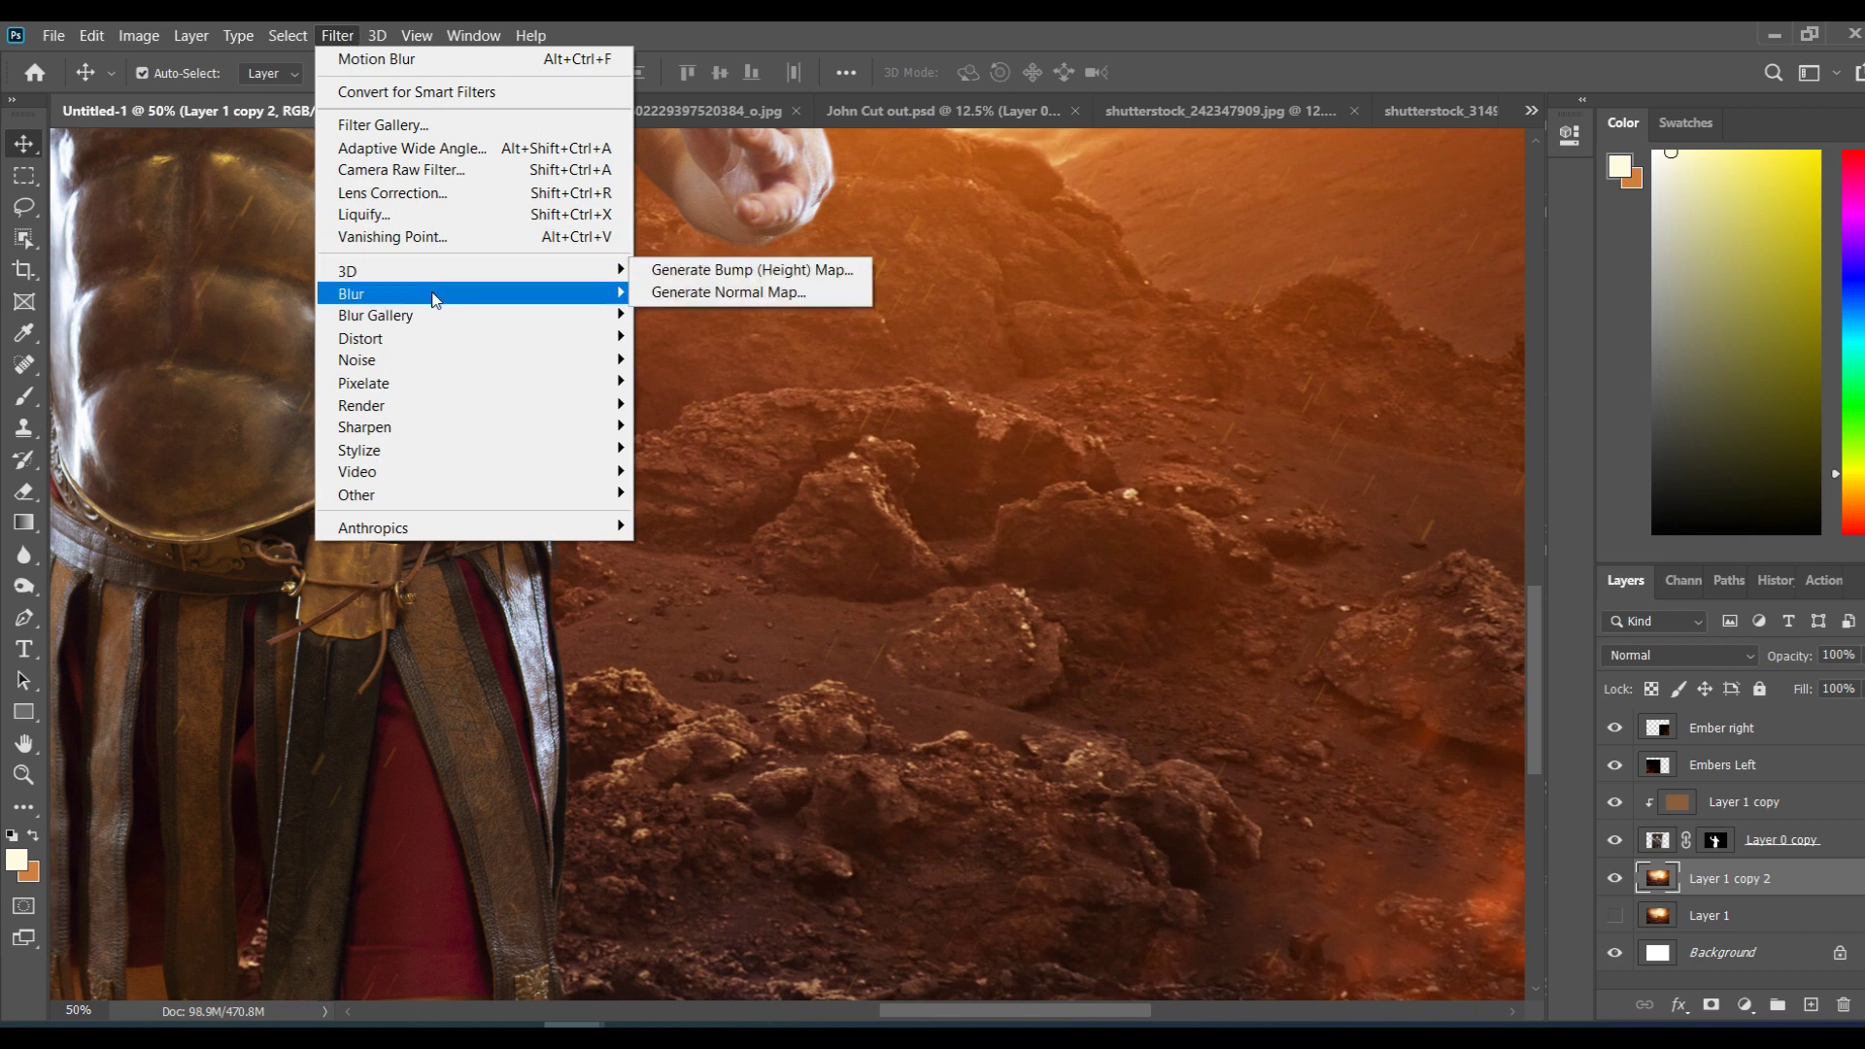
mouse_move(434, 296)
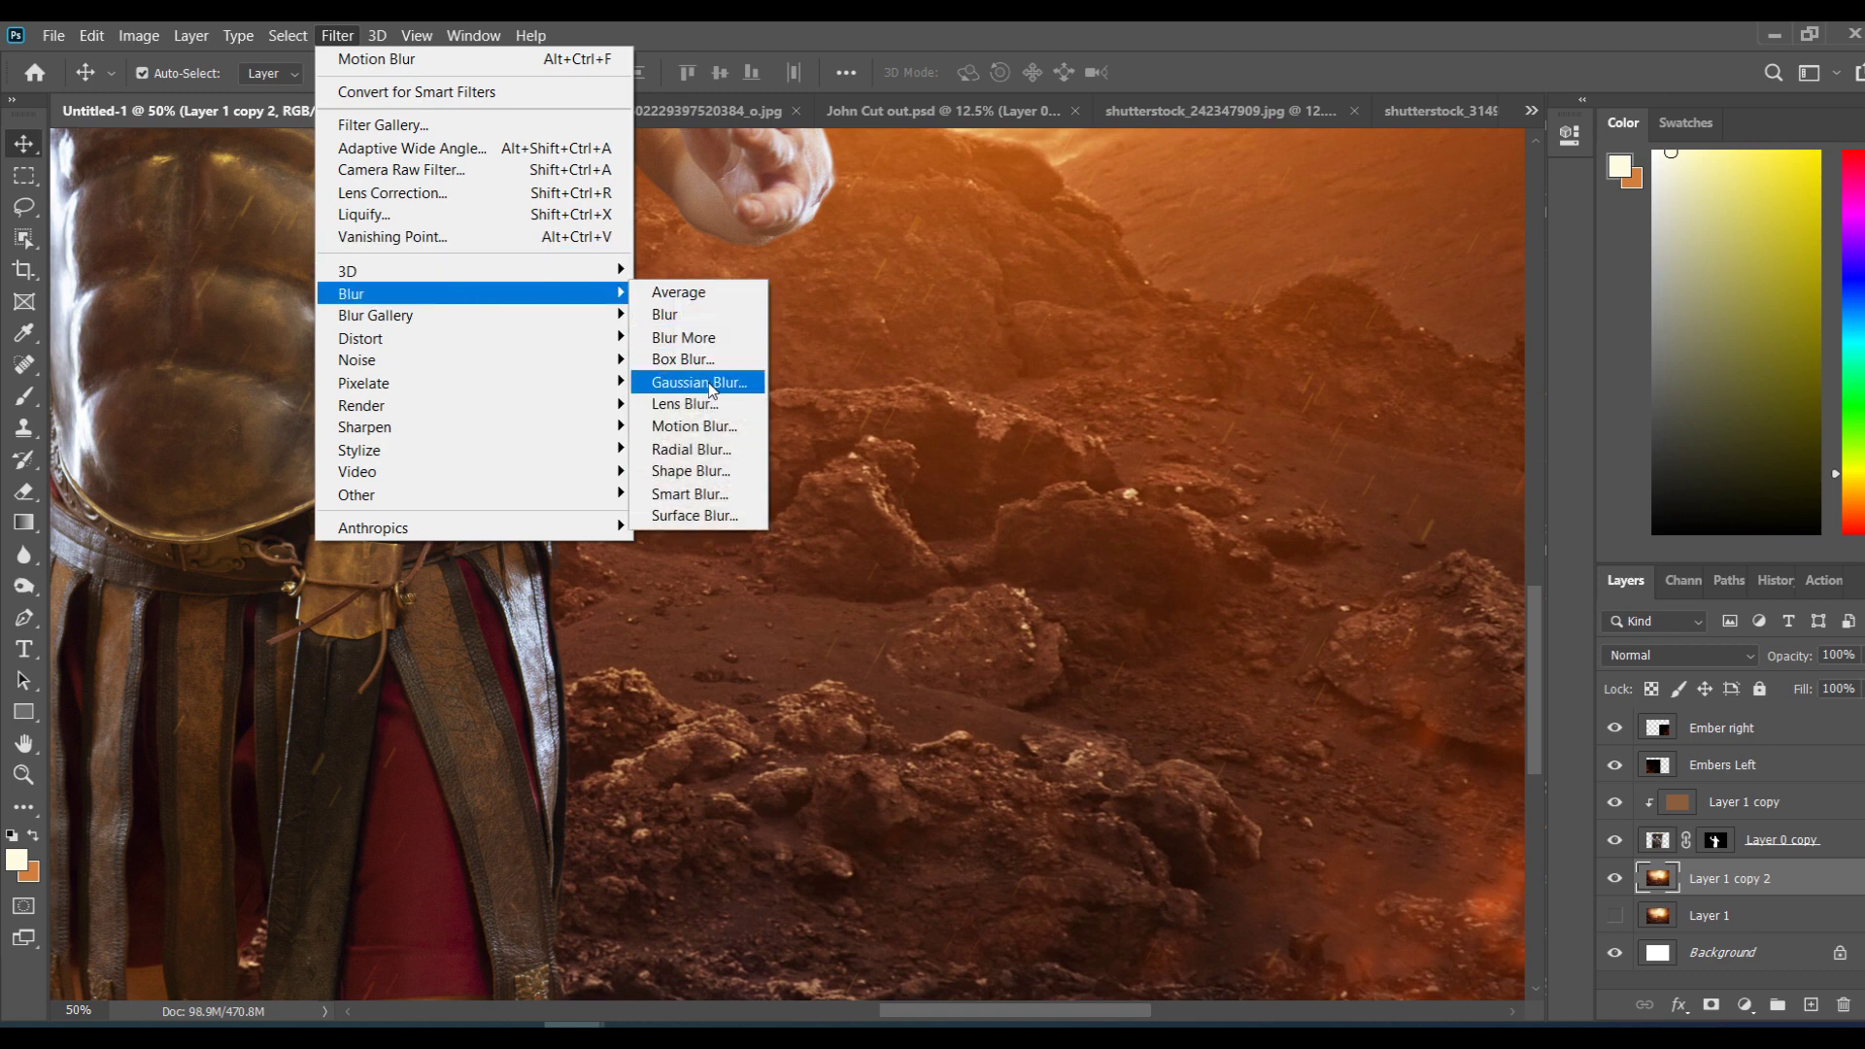
click(710, 383)
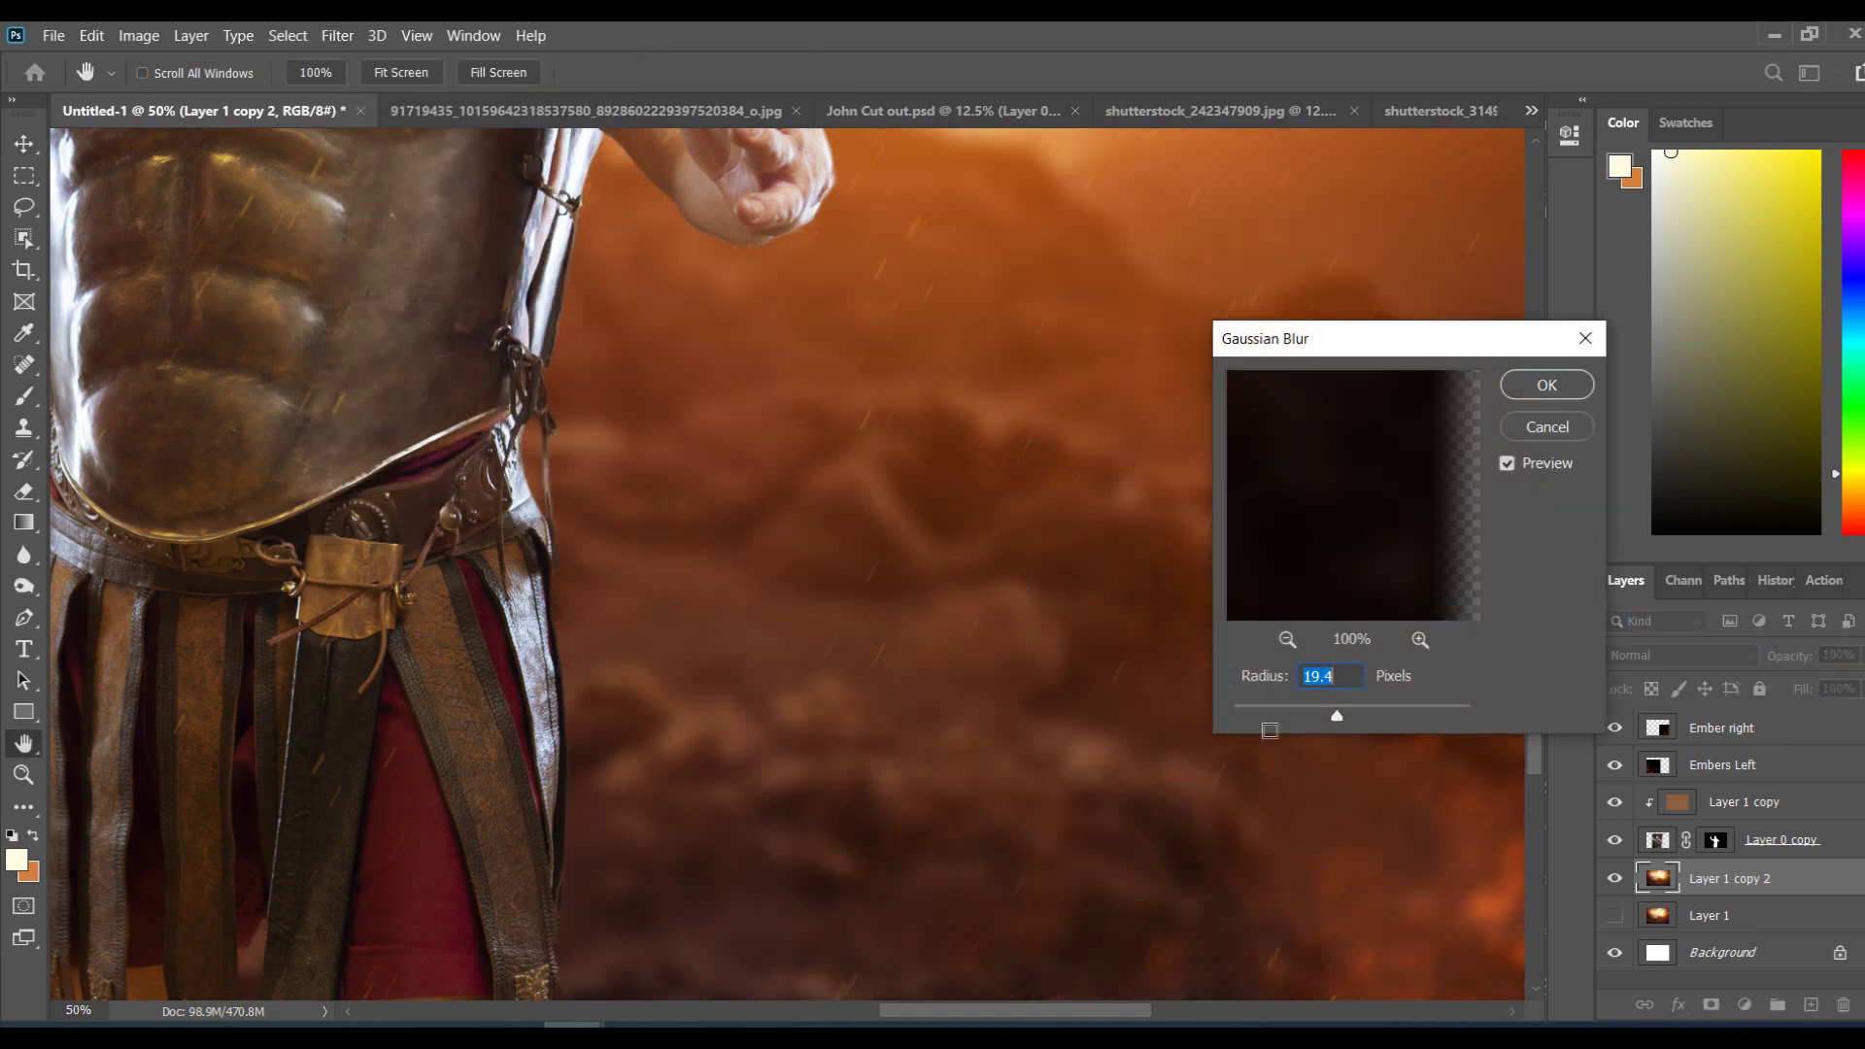
Step: Apply a Gaussian Blur with a 2.0 px radius to the landscape copy
click(1254, 709)
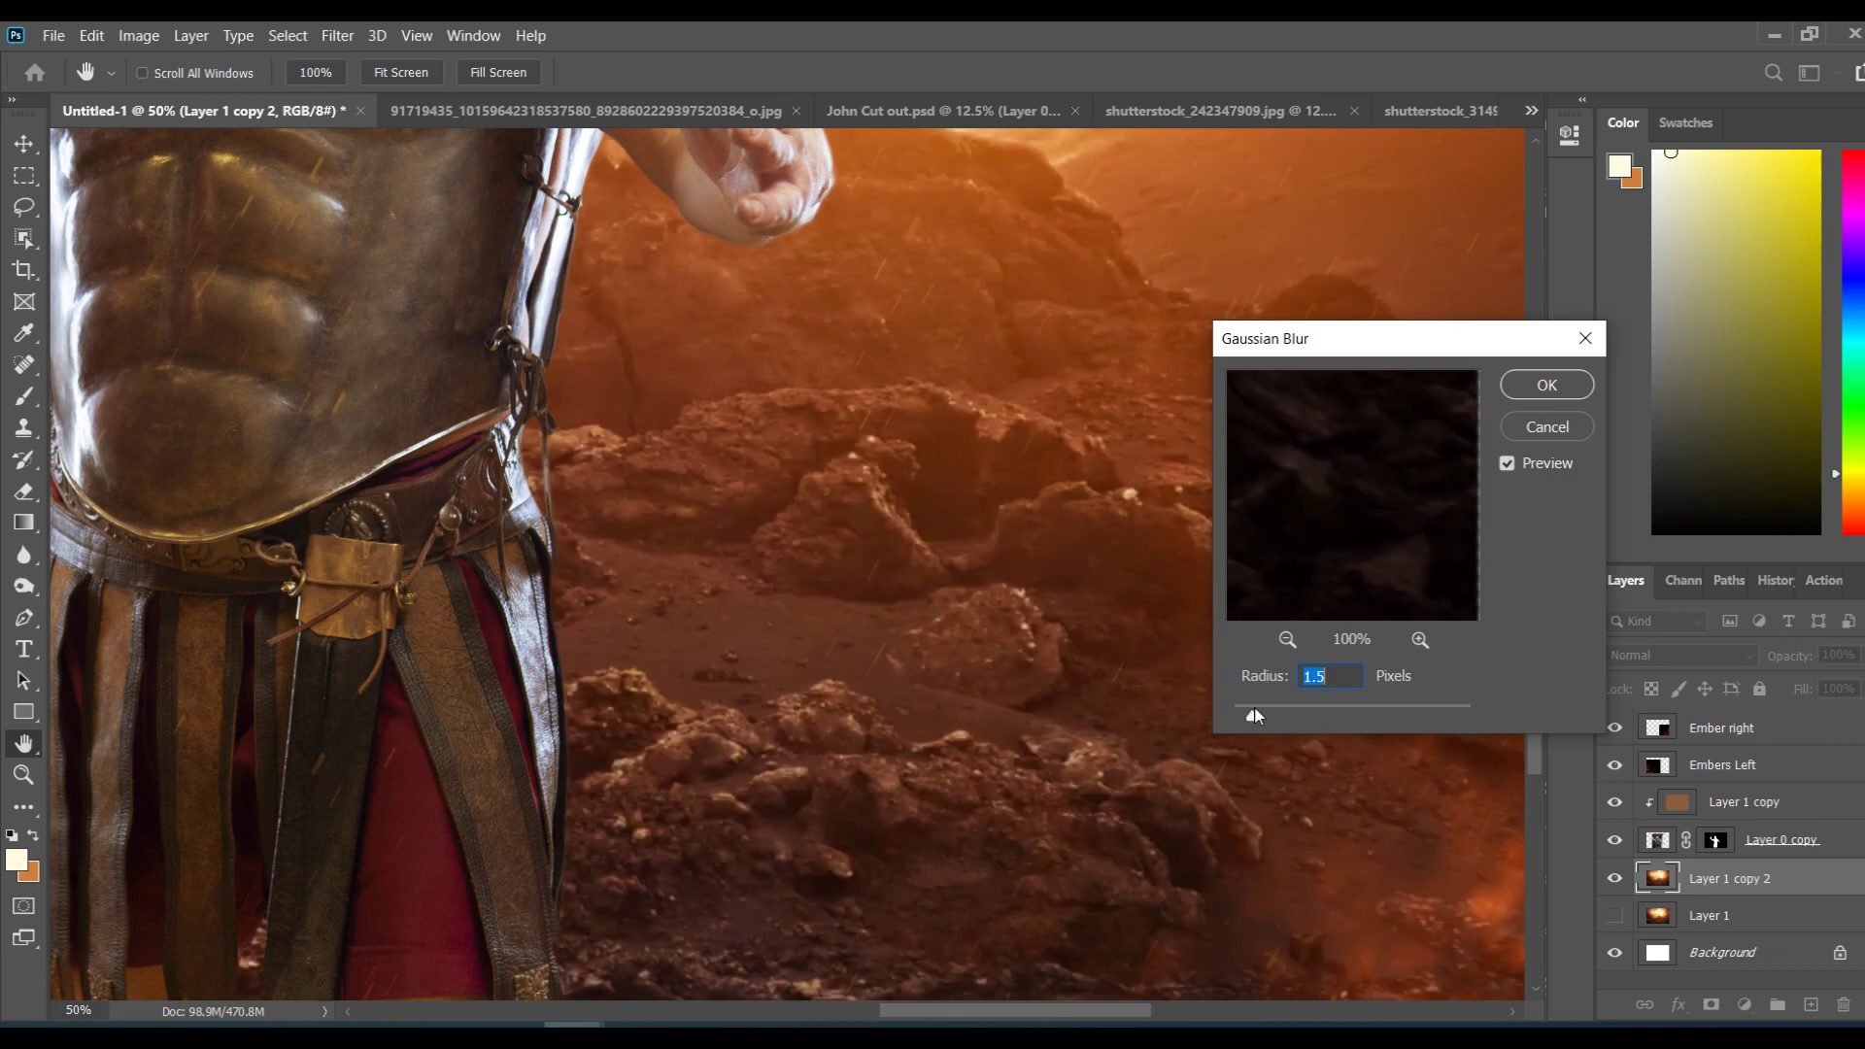
drag(1253, 714, 1227, 714)
drag(1234, 717, 1251, 718)
drag(1263, 714, 1262, 722)
click(1260, 719)
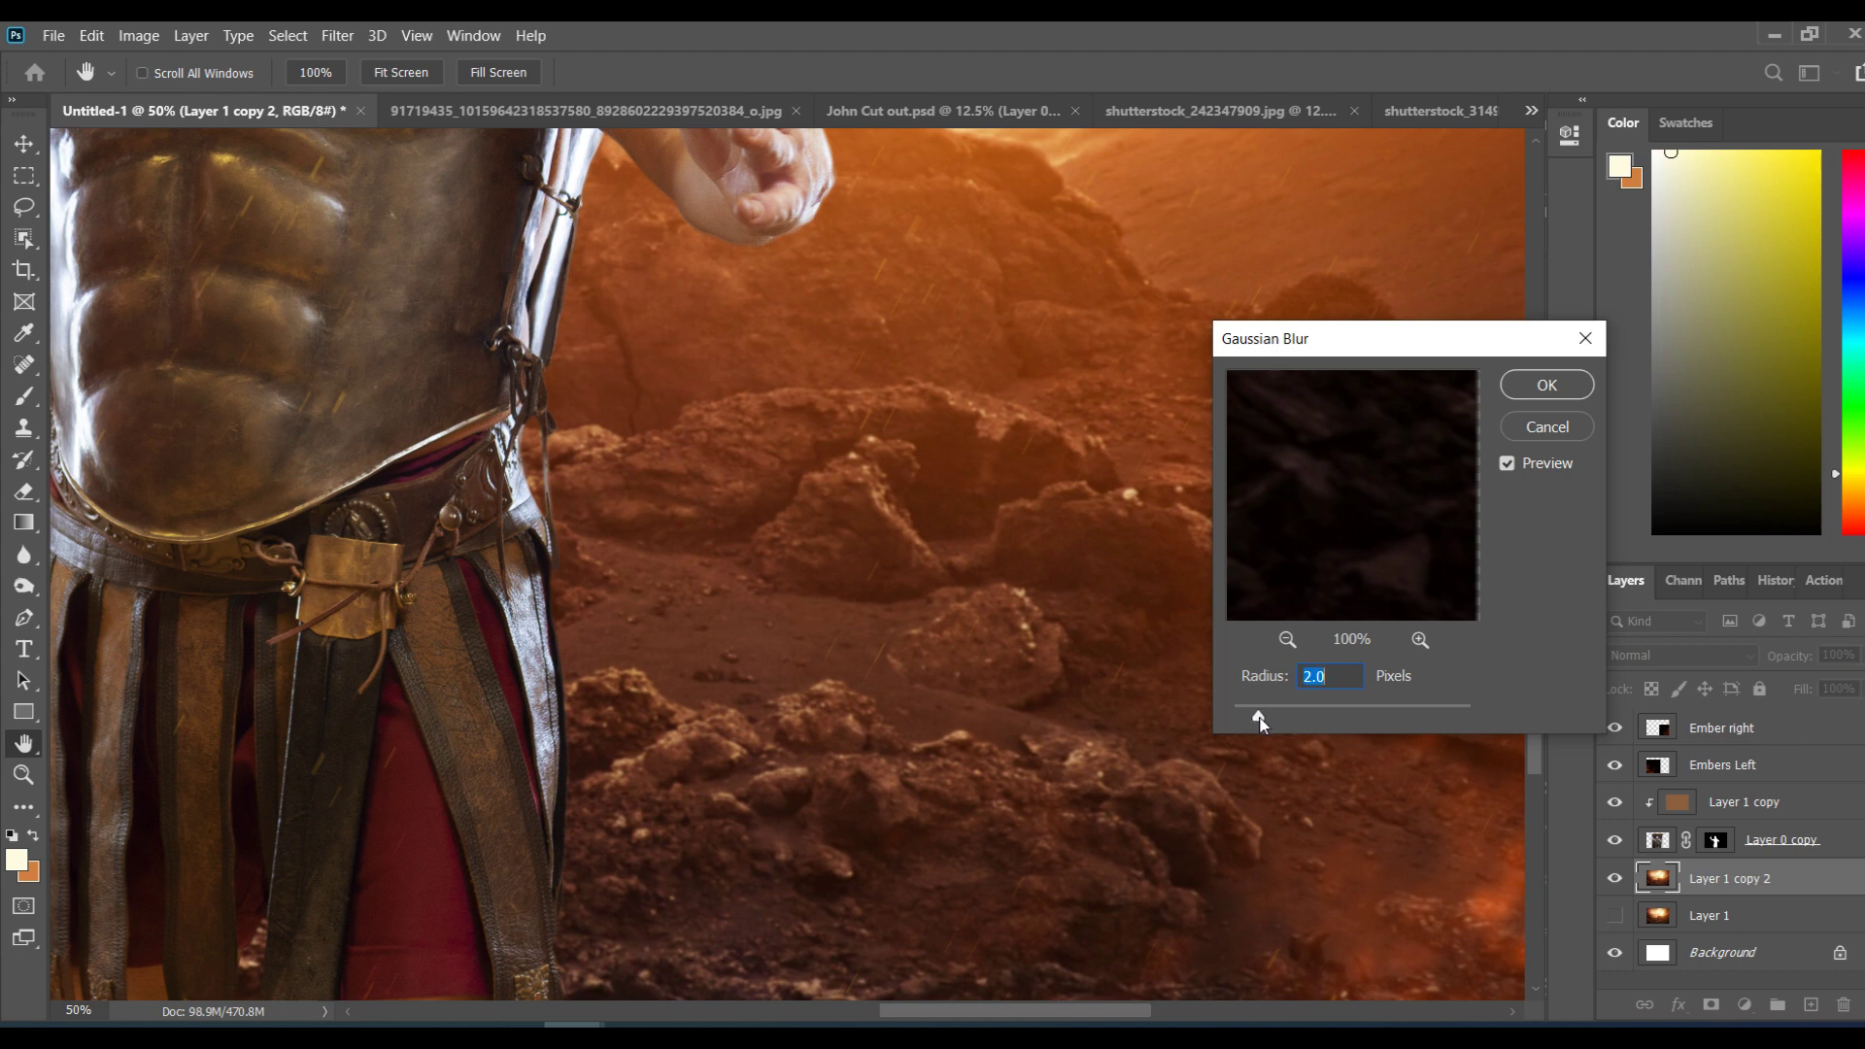
click(1515, 386)
Step: Zoom out to view the whole composite and select the Ember right layer
drag(1541, 732, 1483, 833)
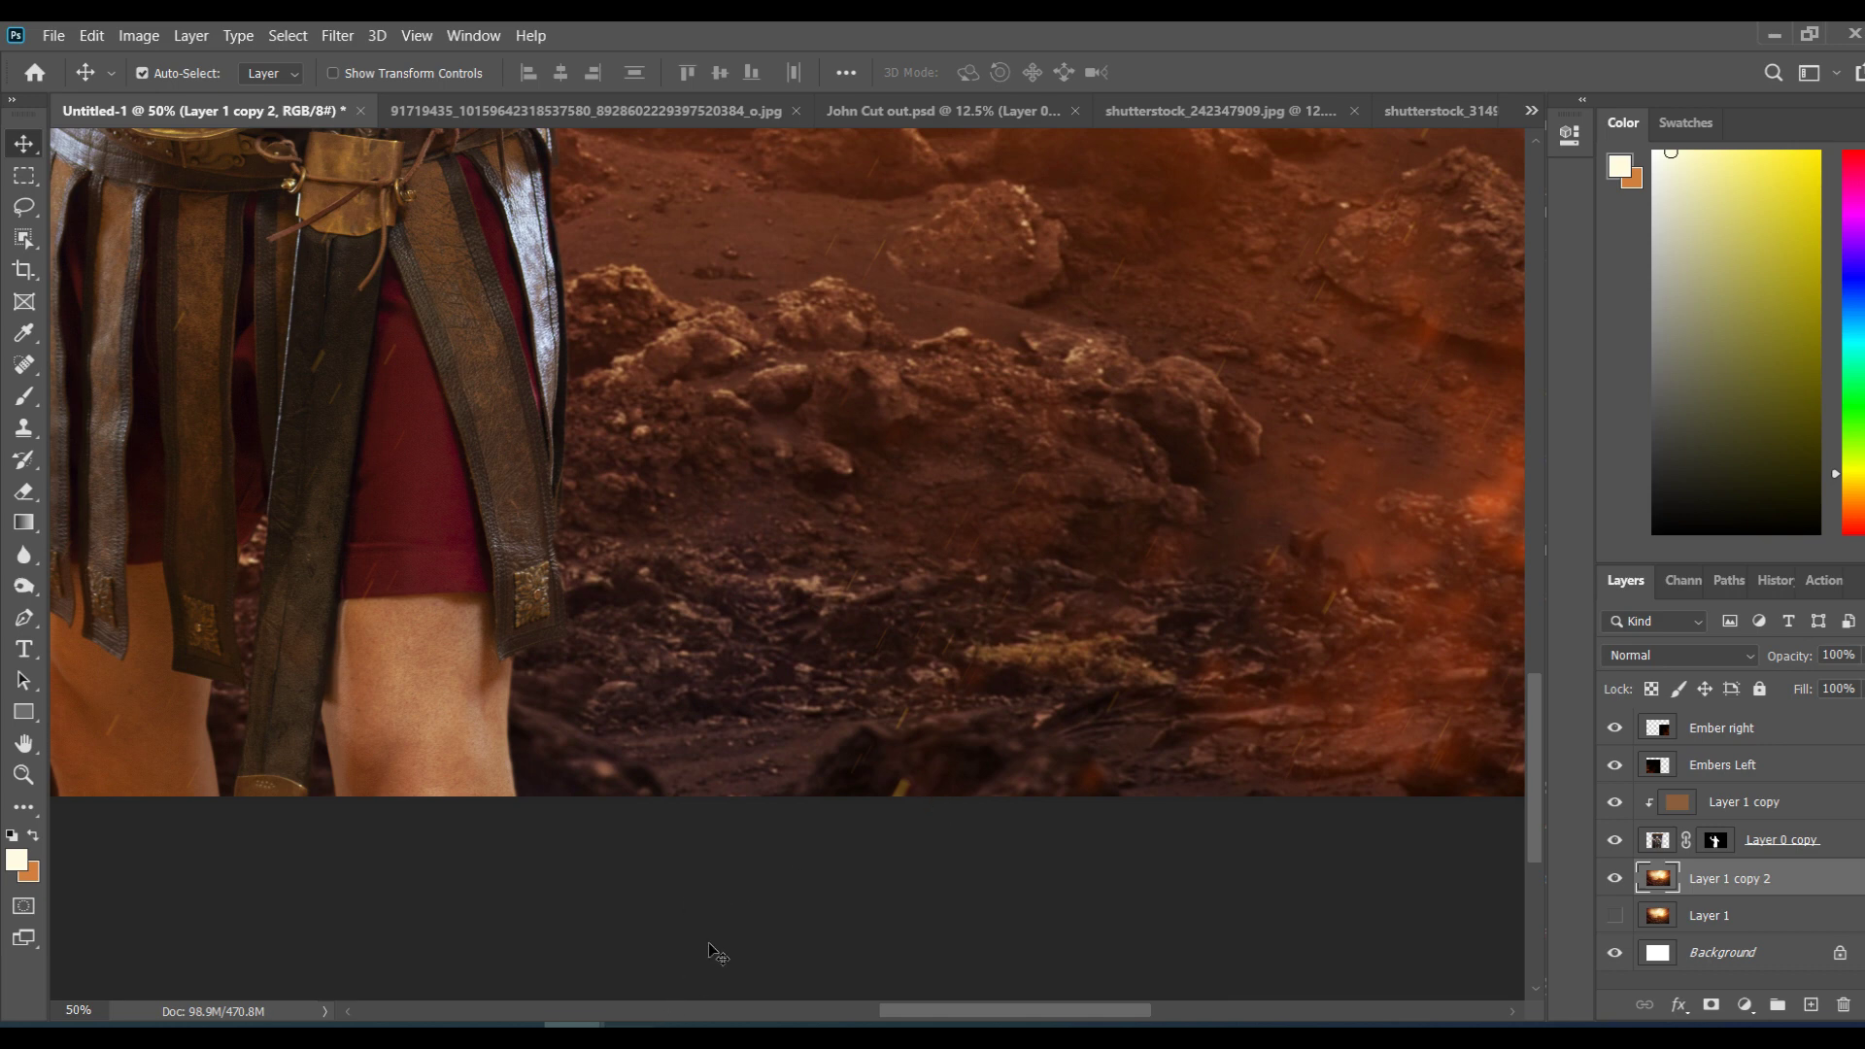
key(ctrl+semicolon)
key(ctrl+minus)
key(ctrl+minus)
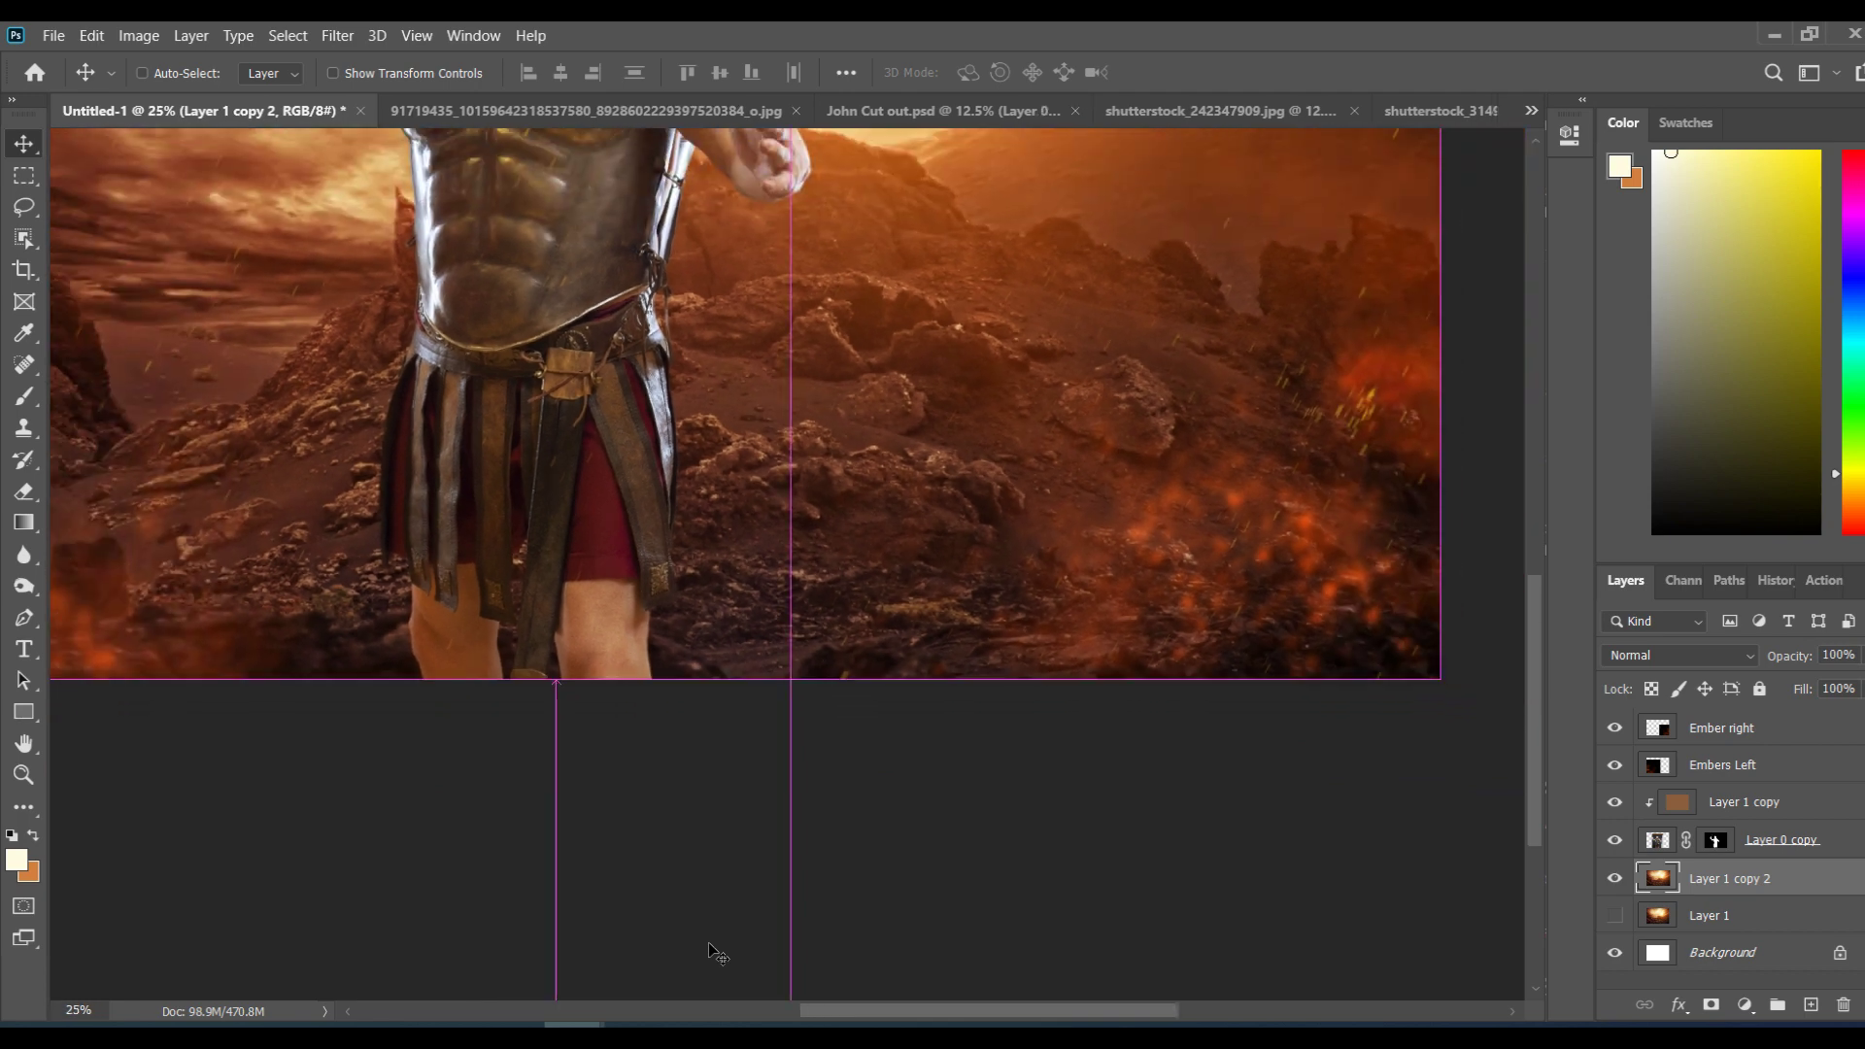
key(ctrl+minus)
key(ctrl+minus)
key(ctrl+plus)
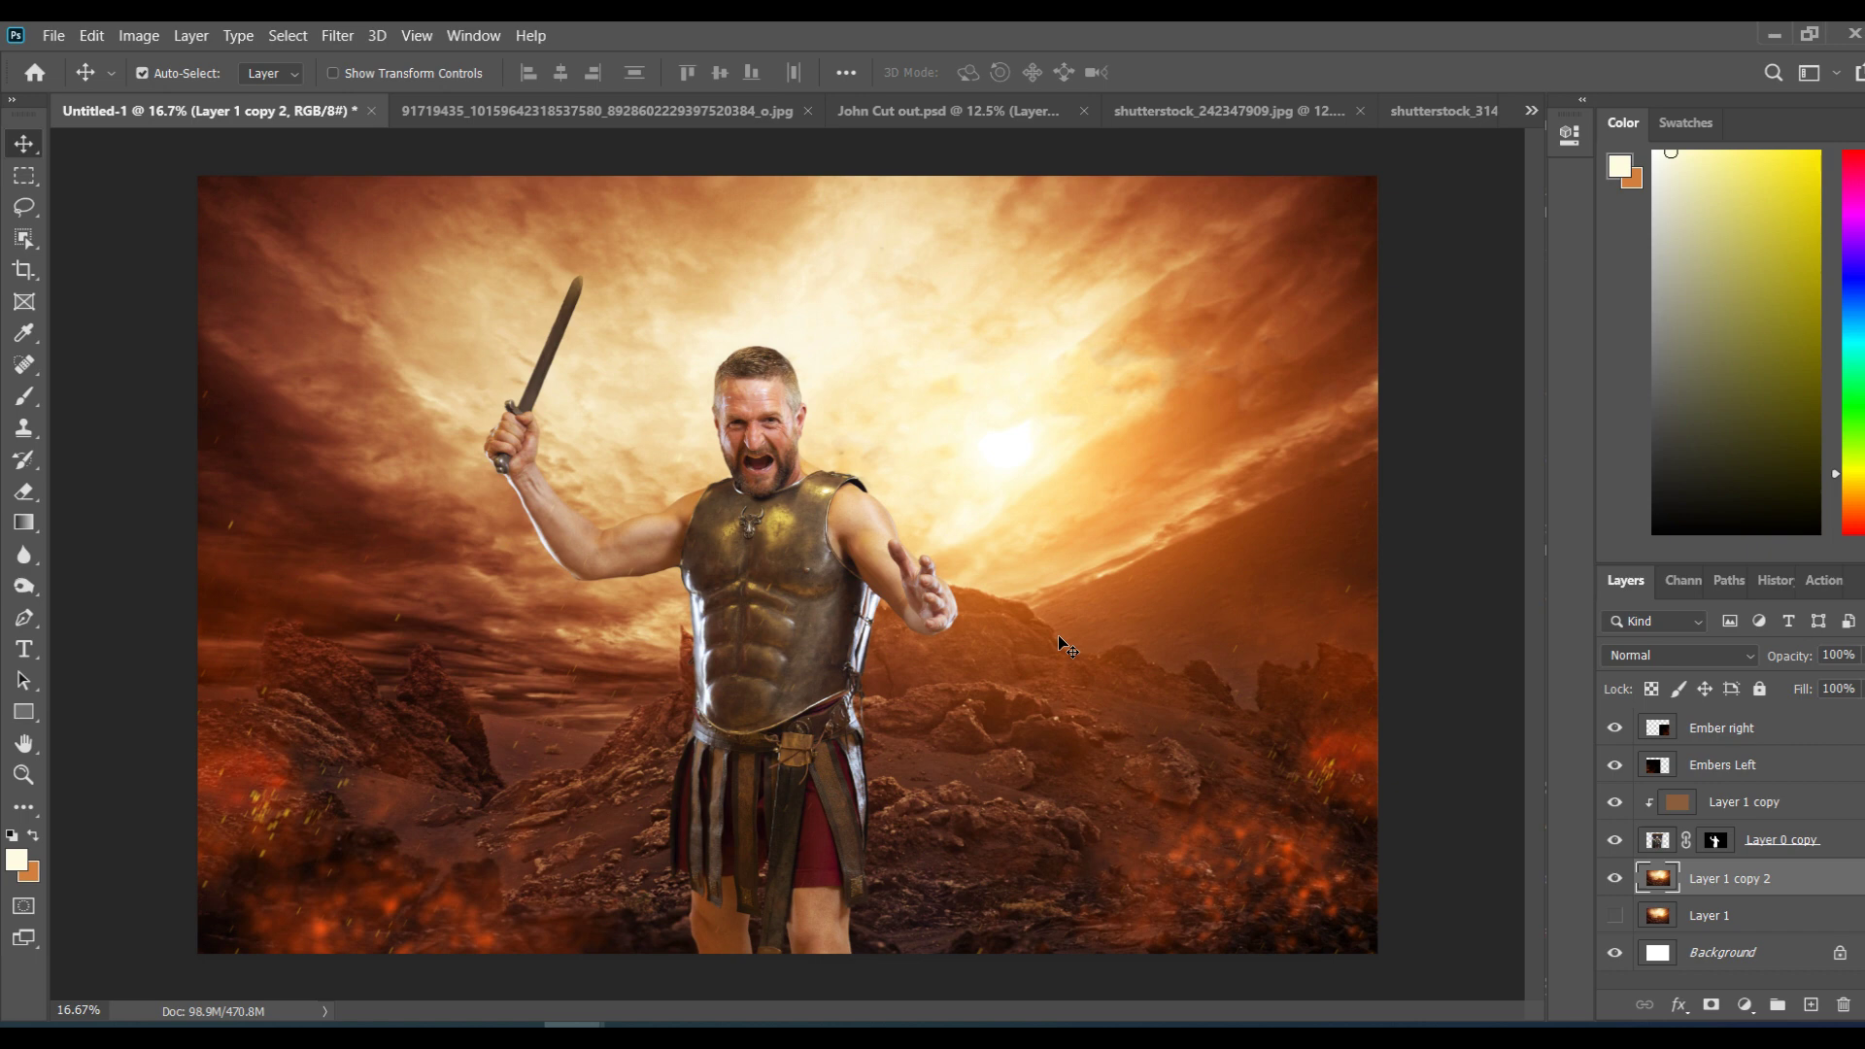
key(ctrl)
key(shift+alt+s)
click(1753, 730)
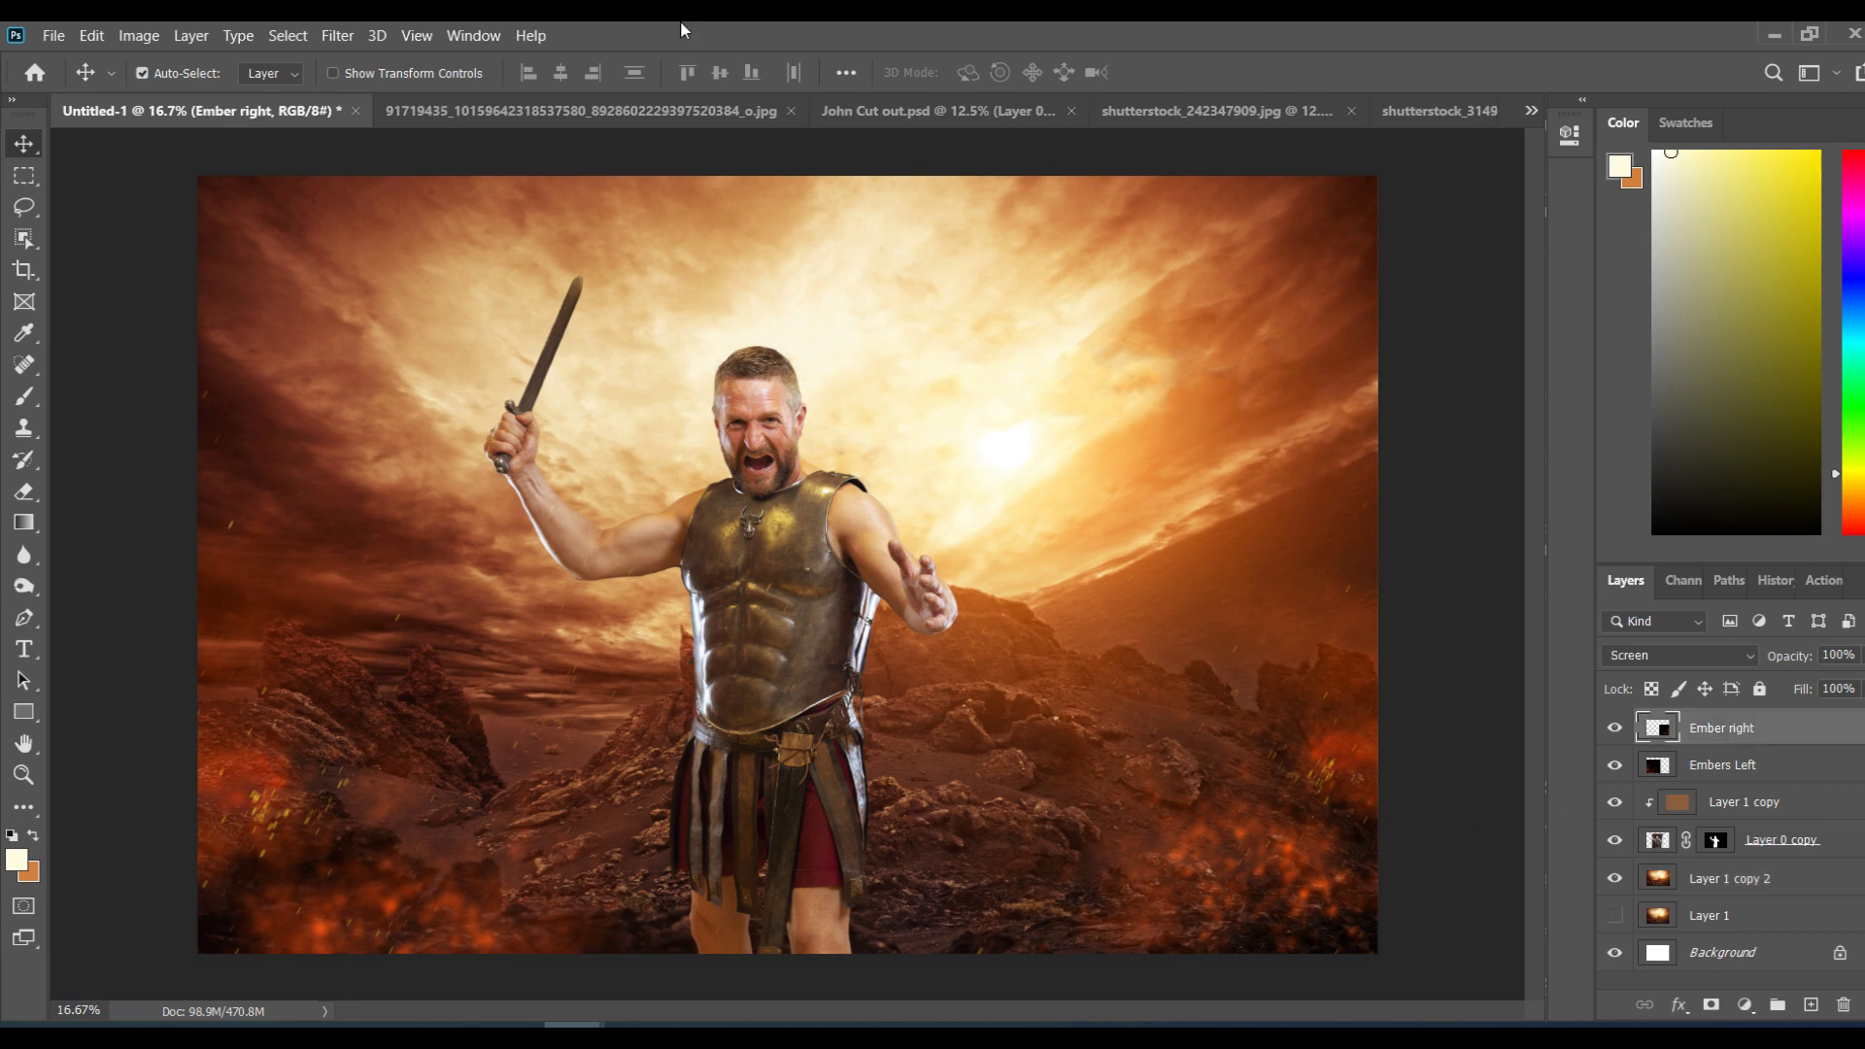
click(607, 115)
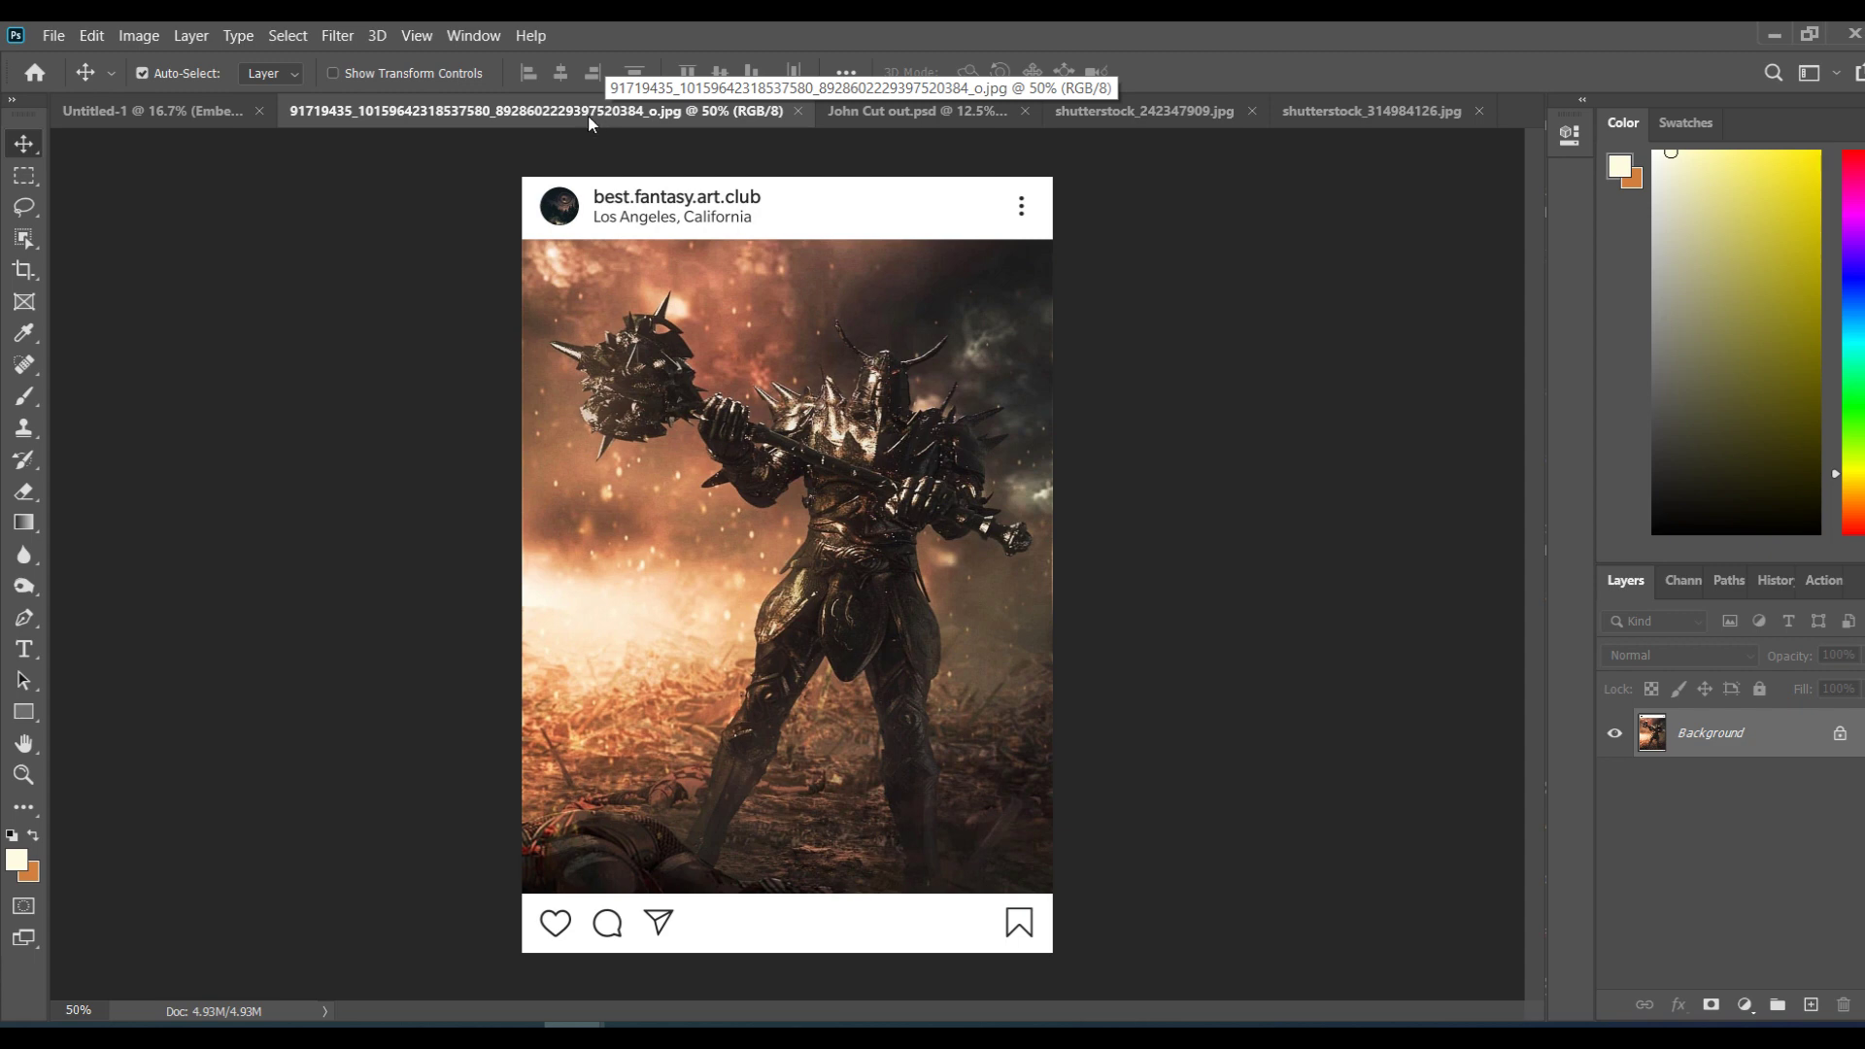
click(193, 110)
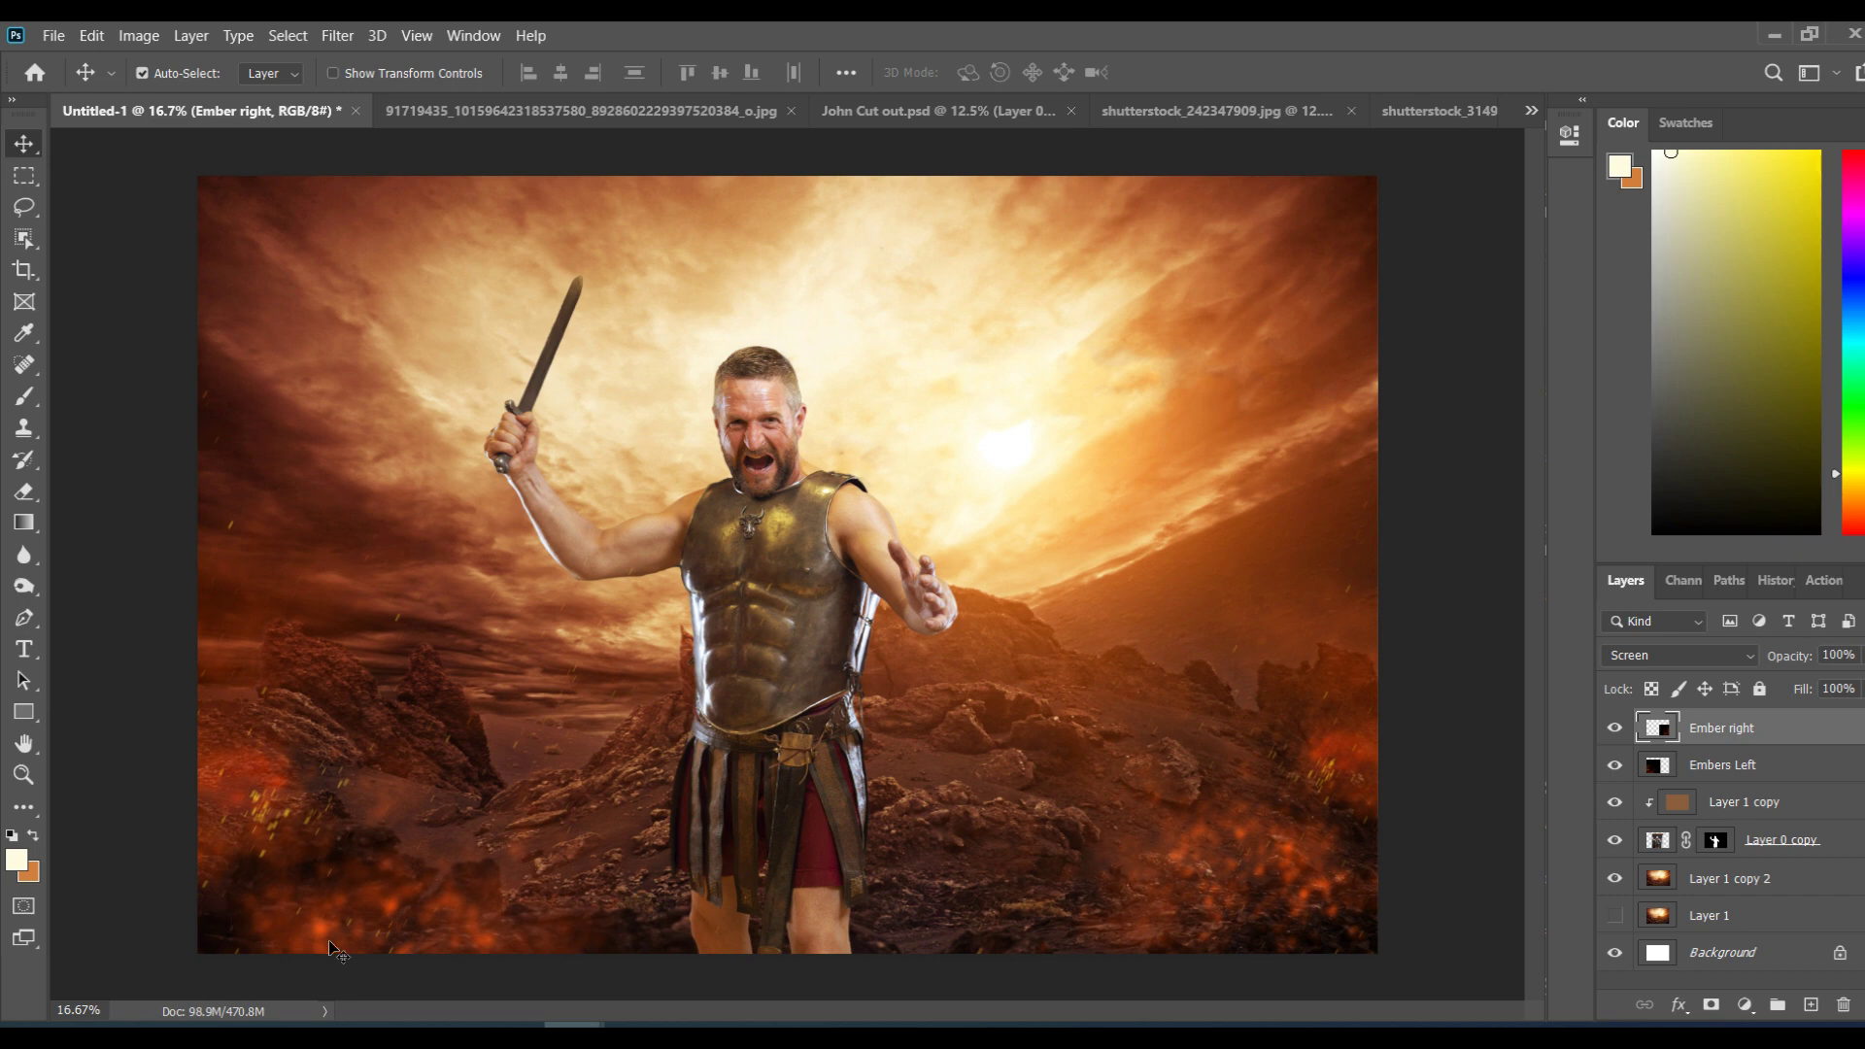
Step: Add a new empty layer above Ember right and load the 5000 px brush preset
key(b)
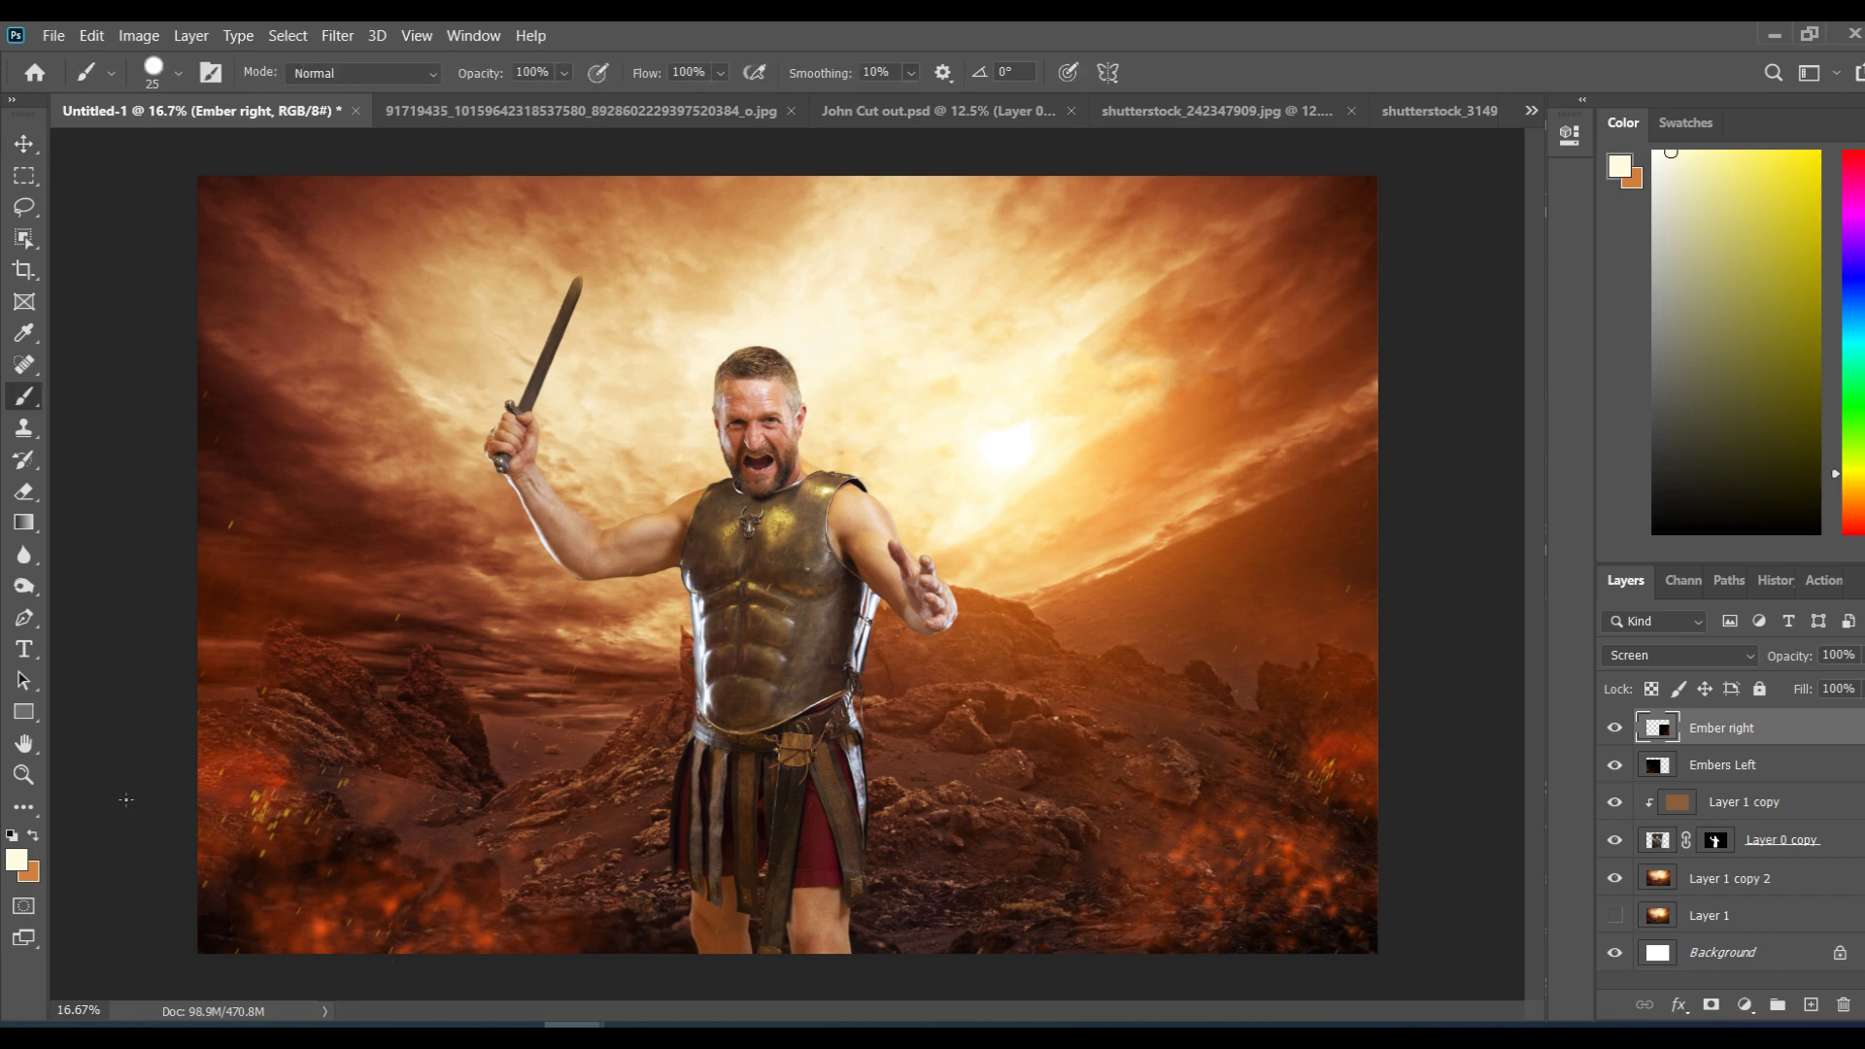
click(1810, 1006)
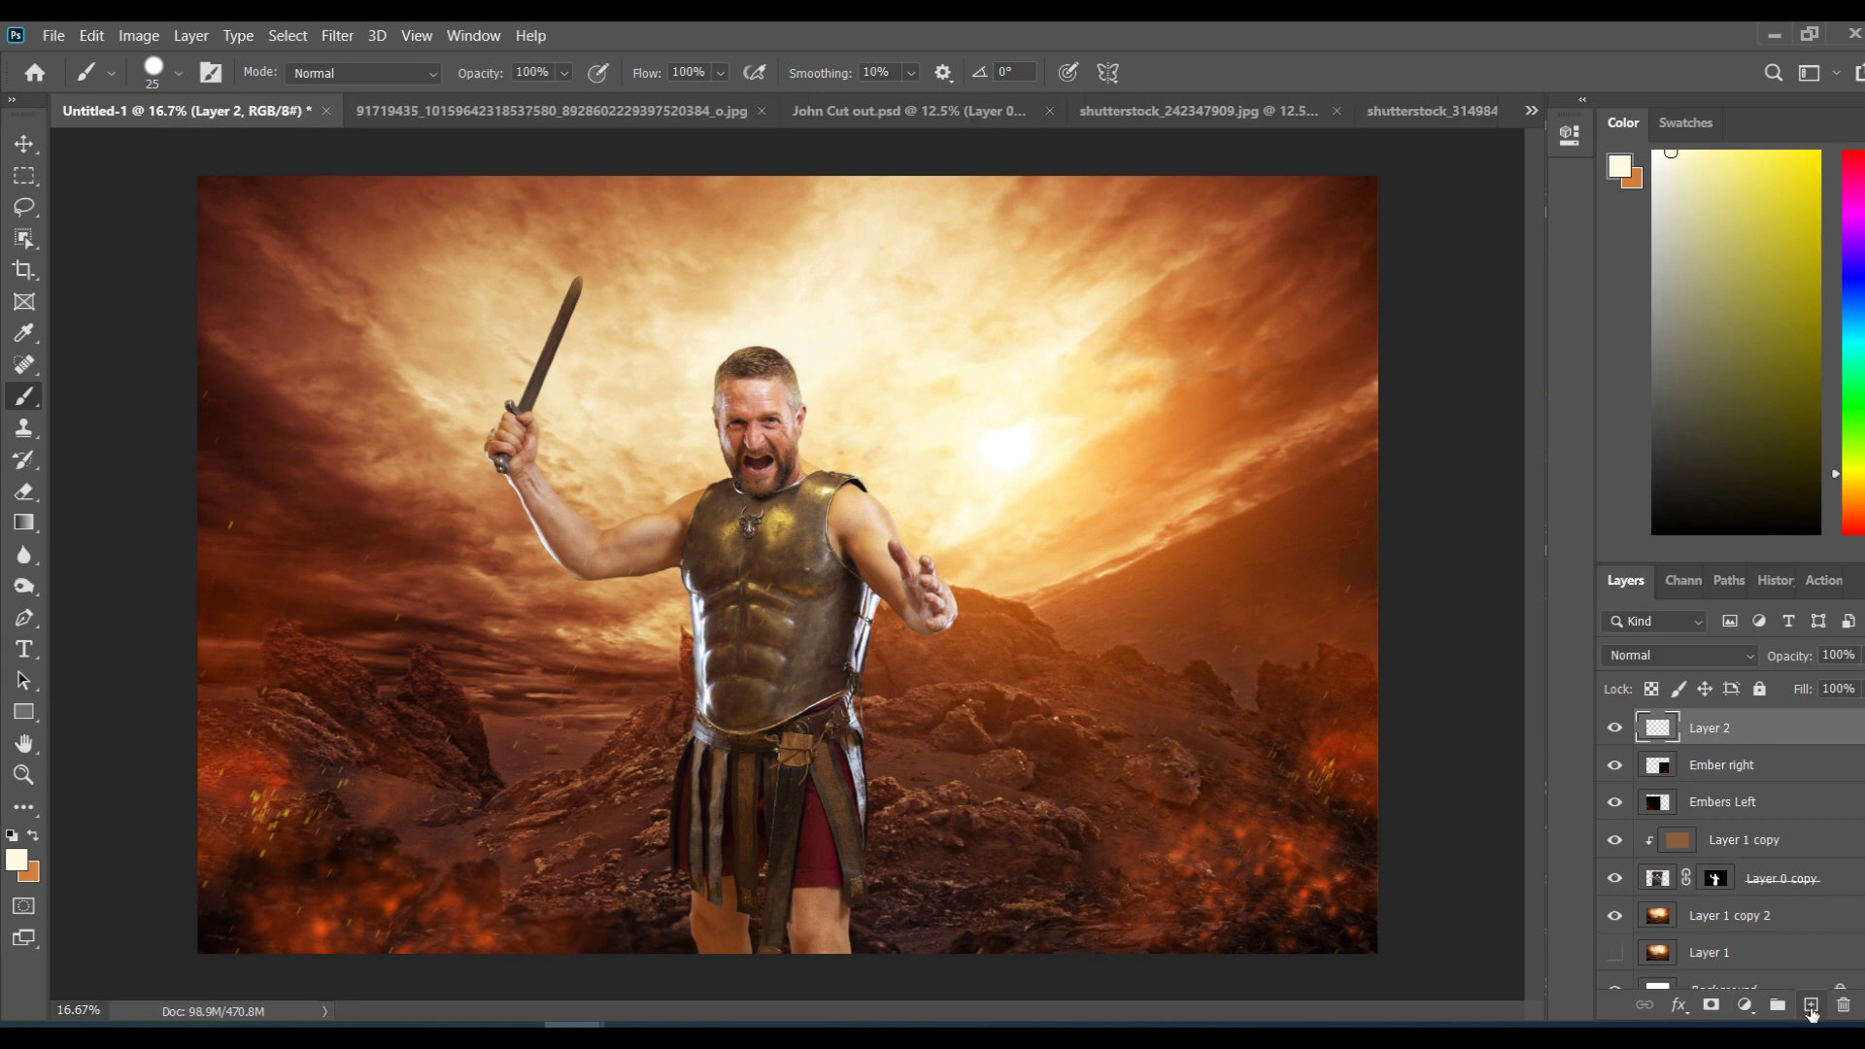
click(112, 70)
click(181, 73)
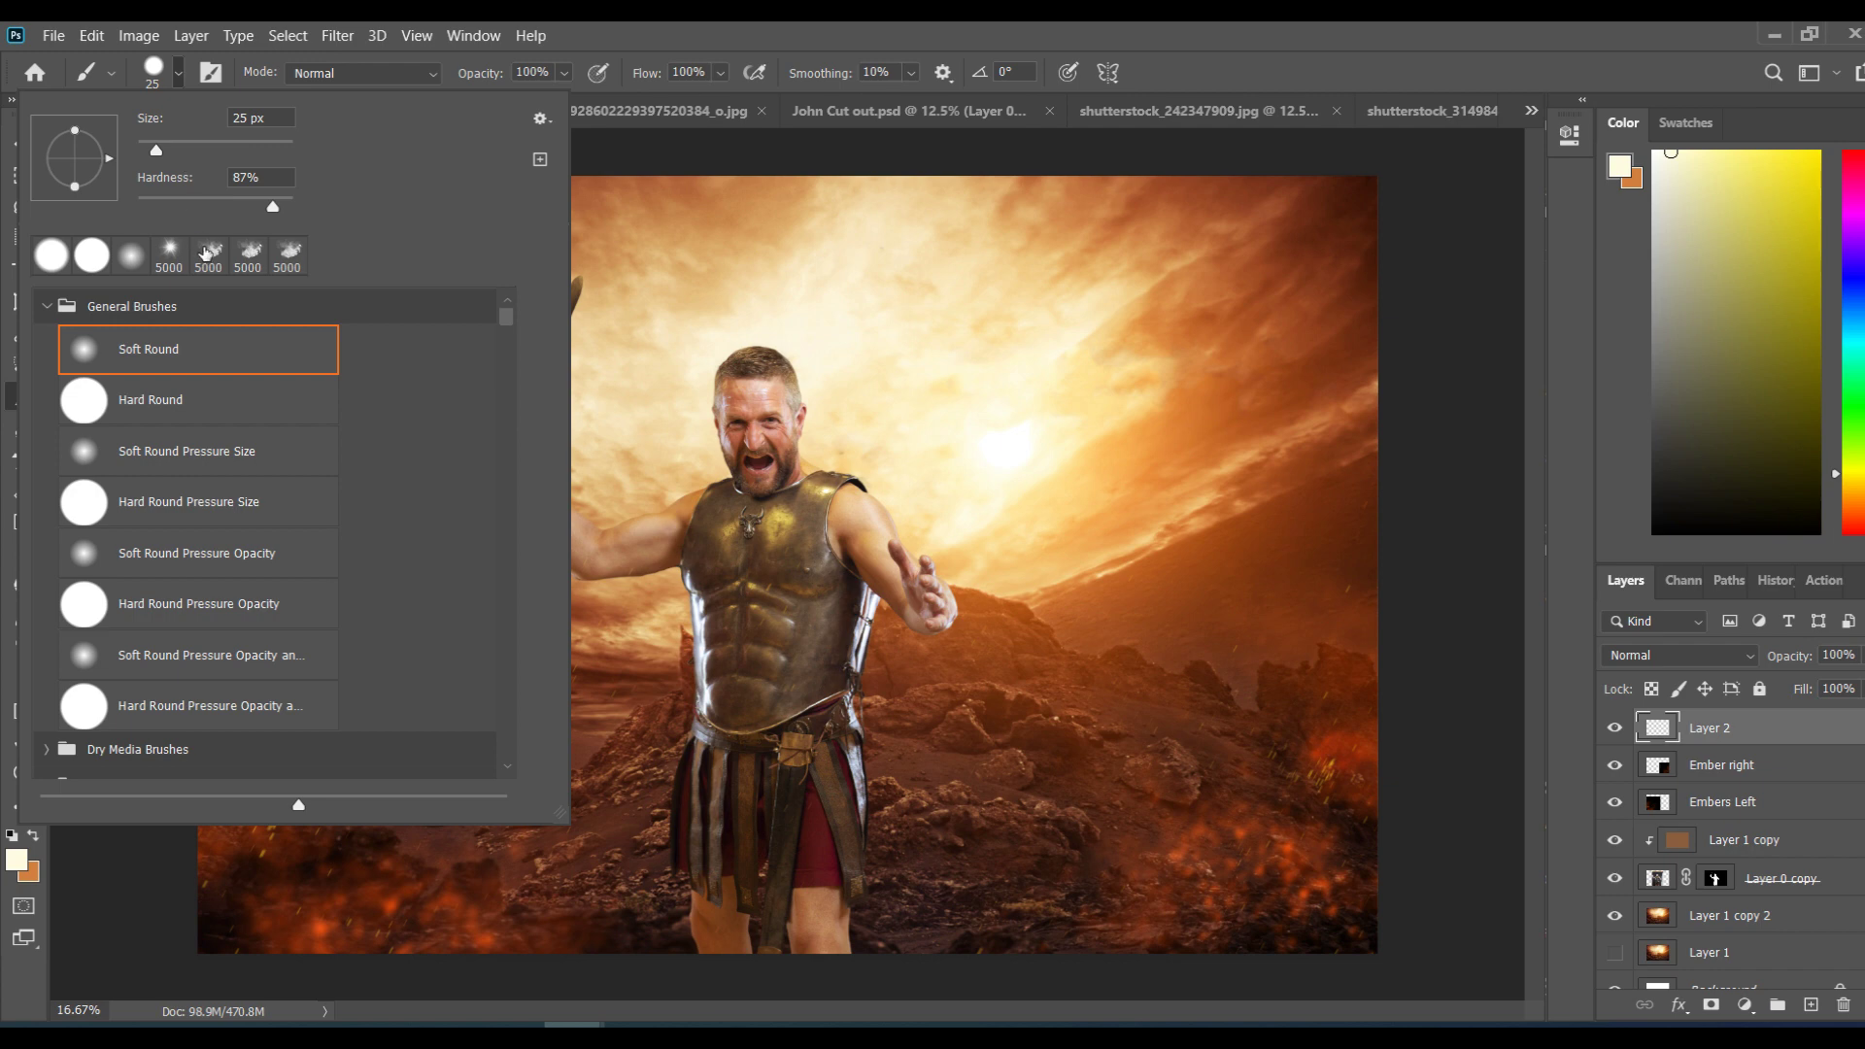
click(208, 254)
click(50, 258)
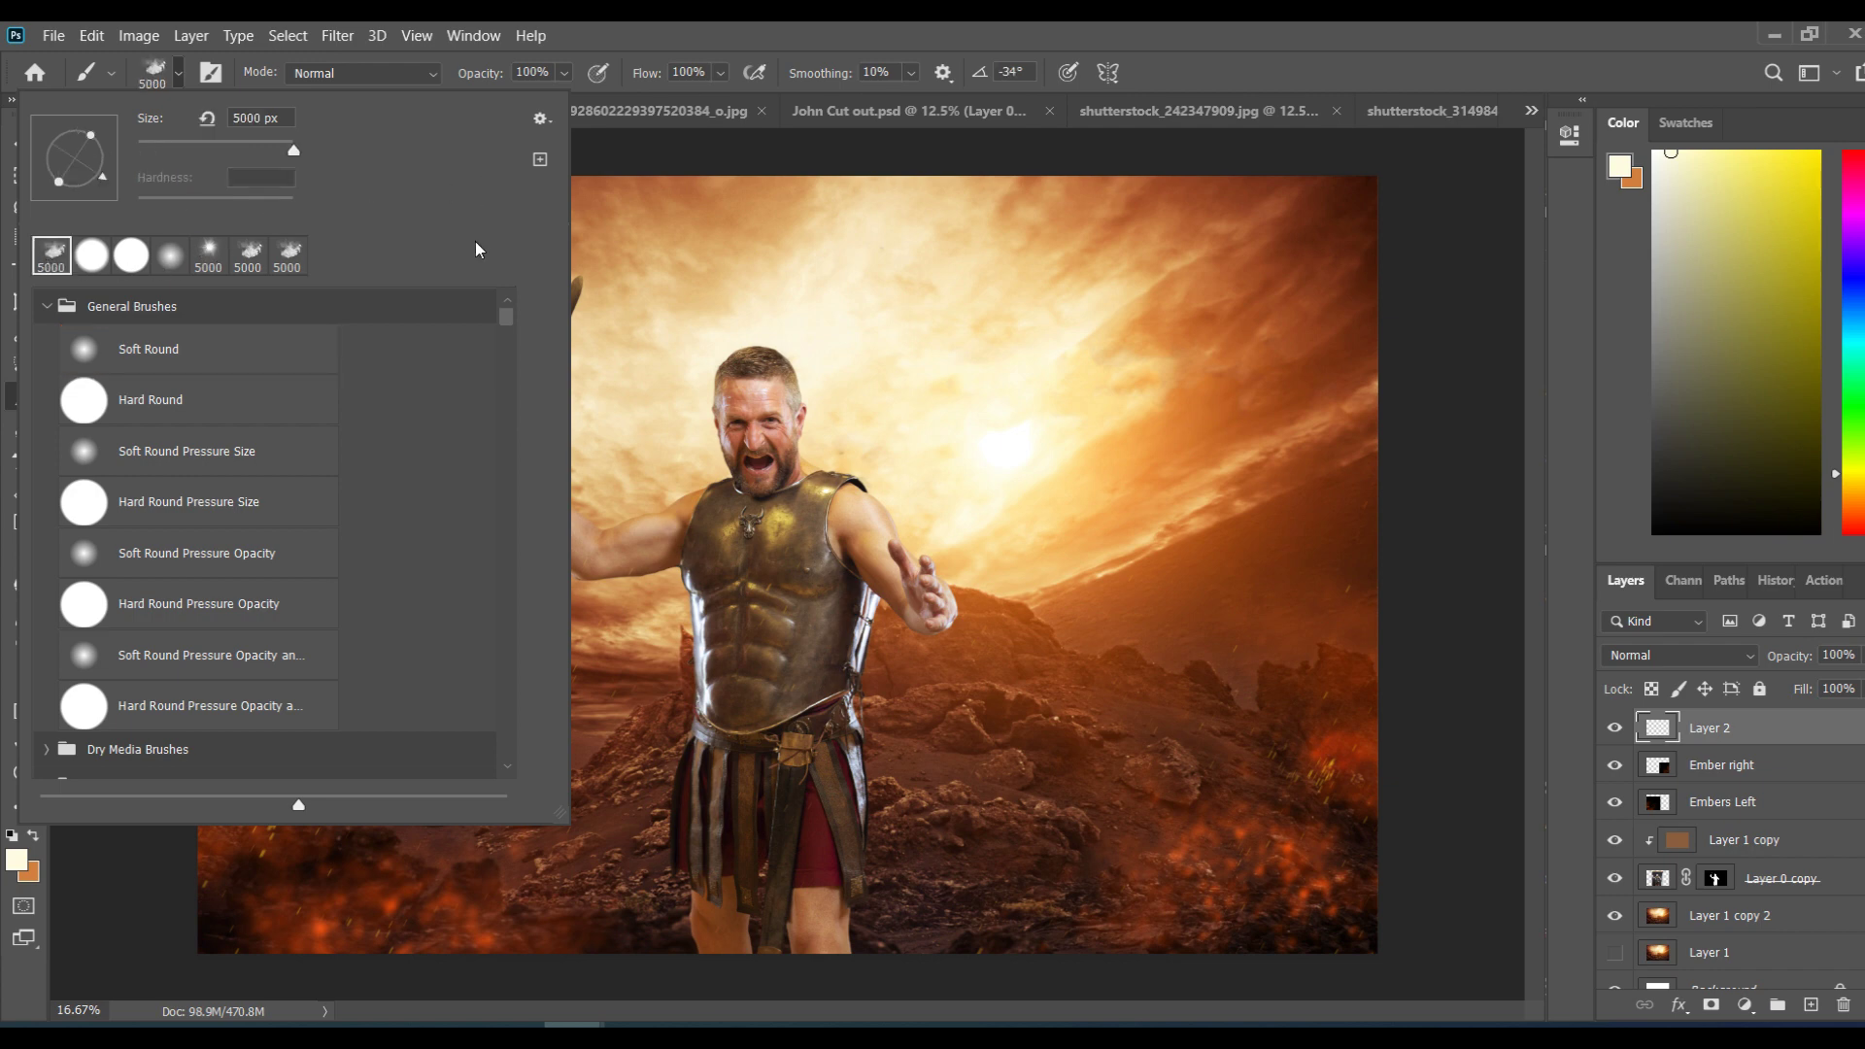
click(987, 29)
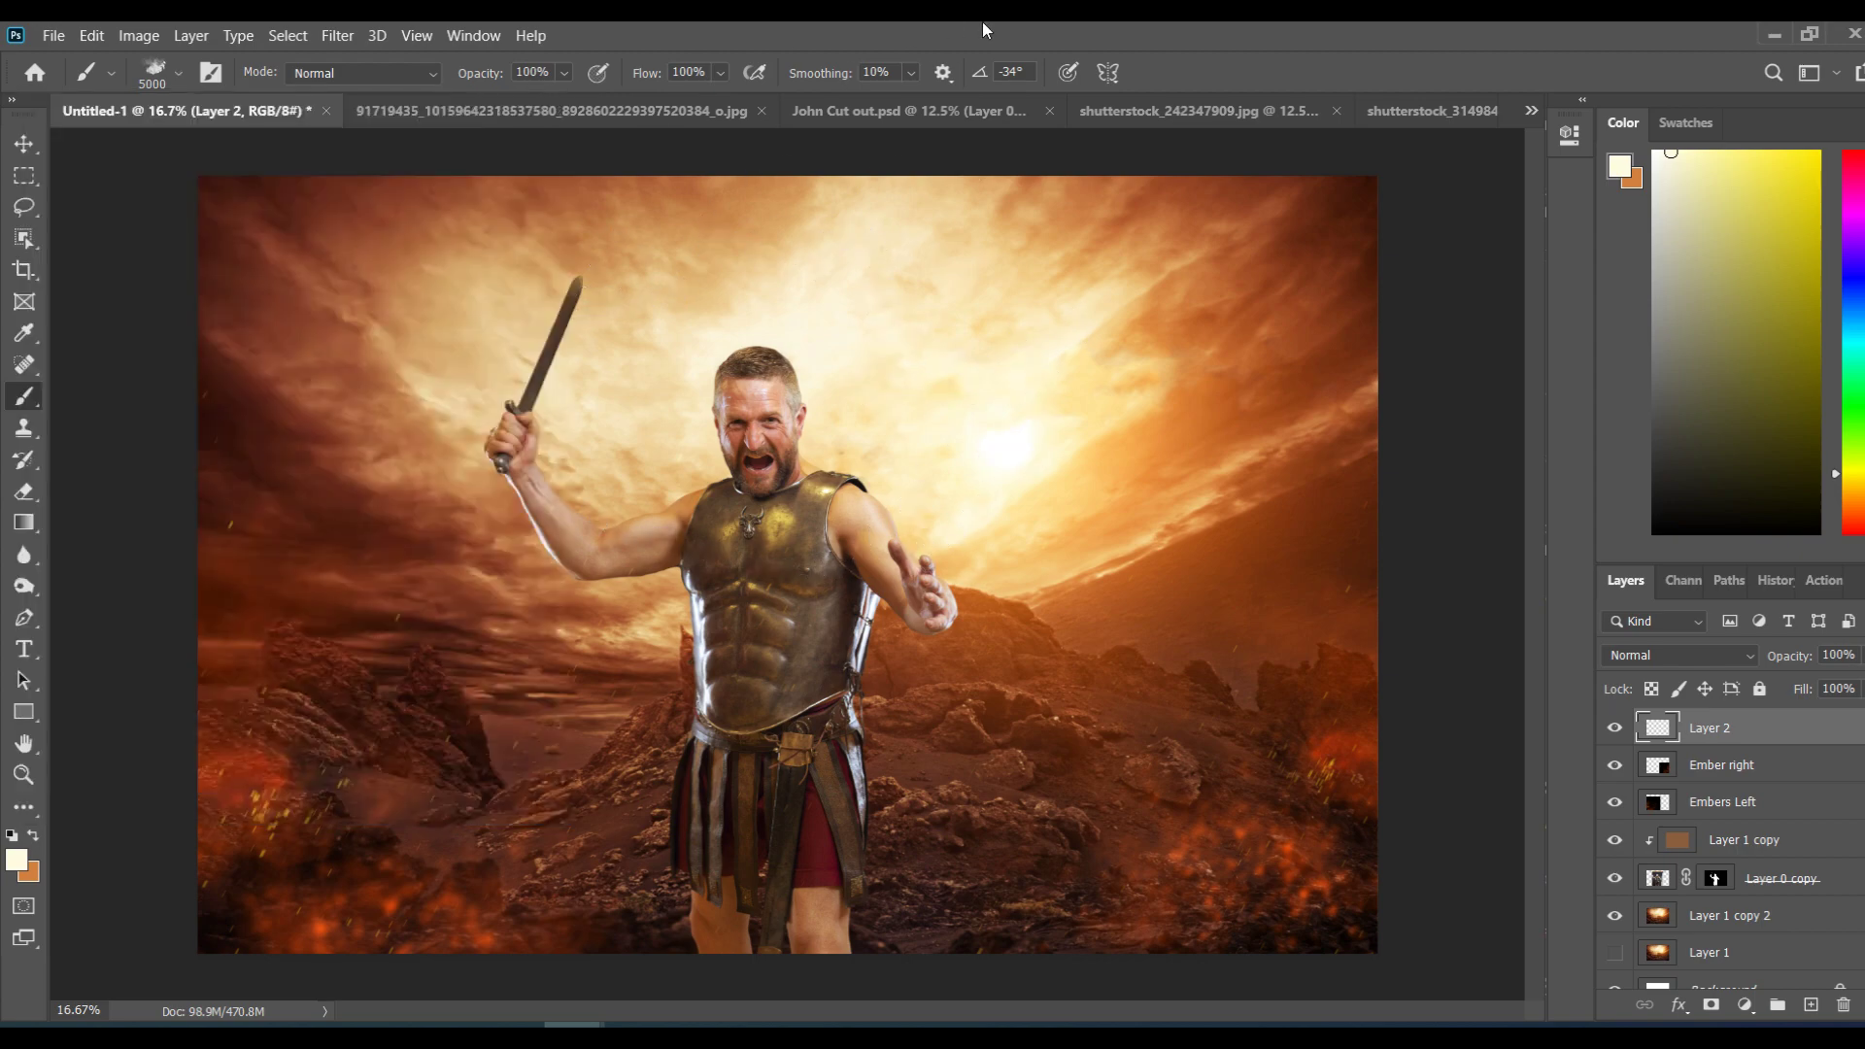
mouse_move(453, 1024)
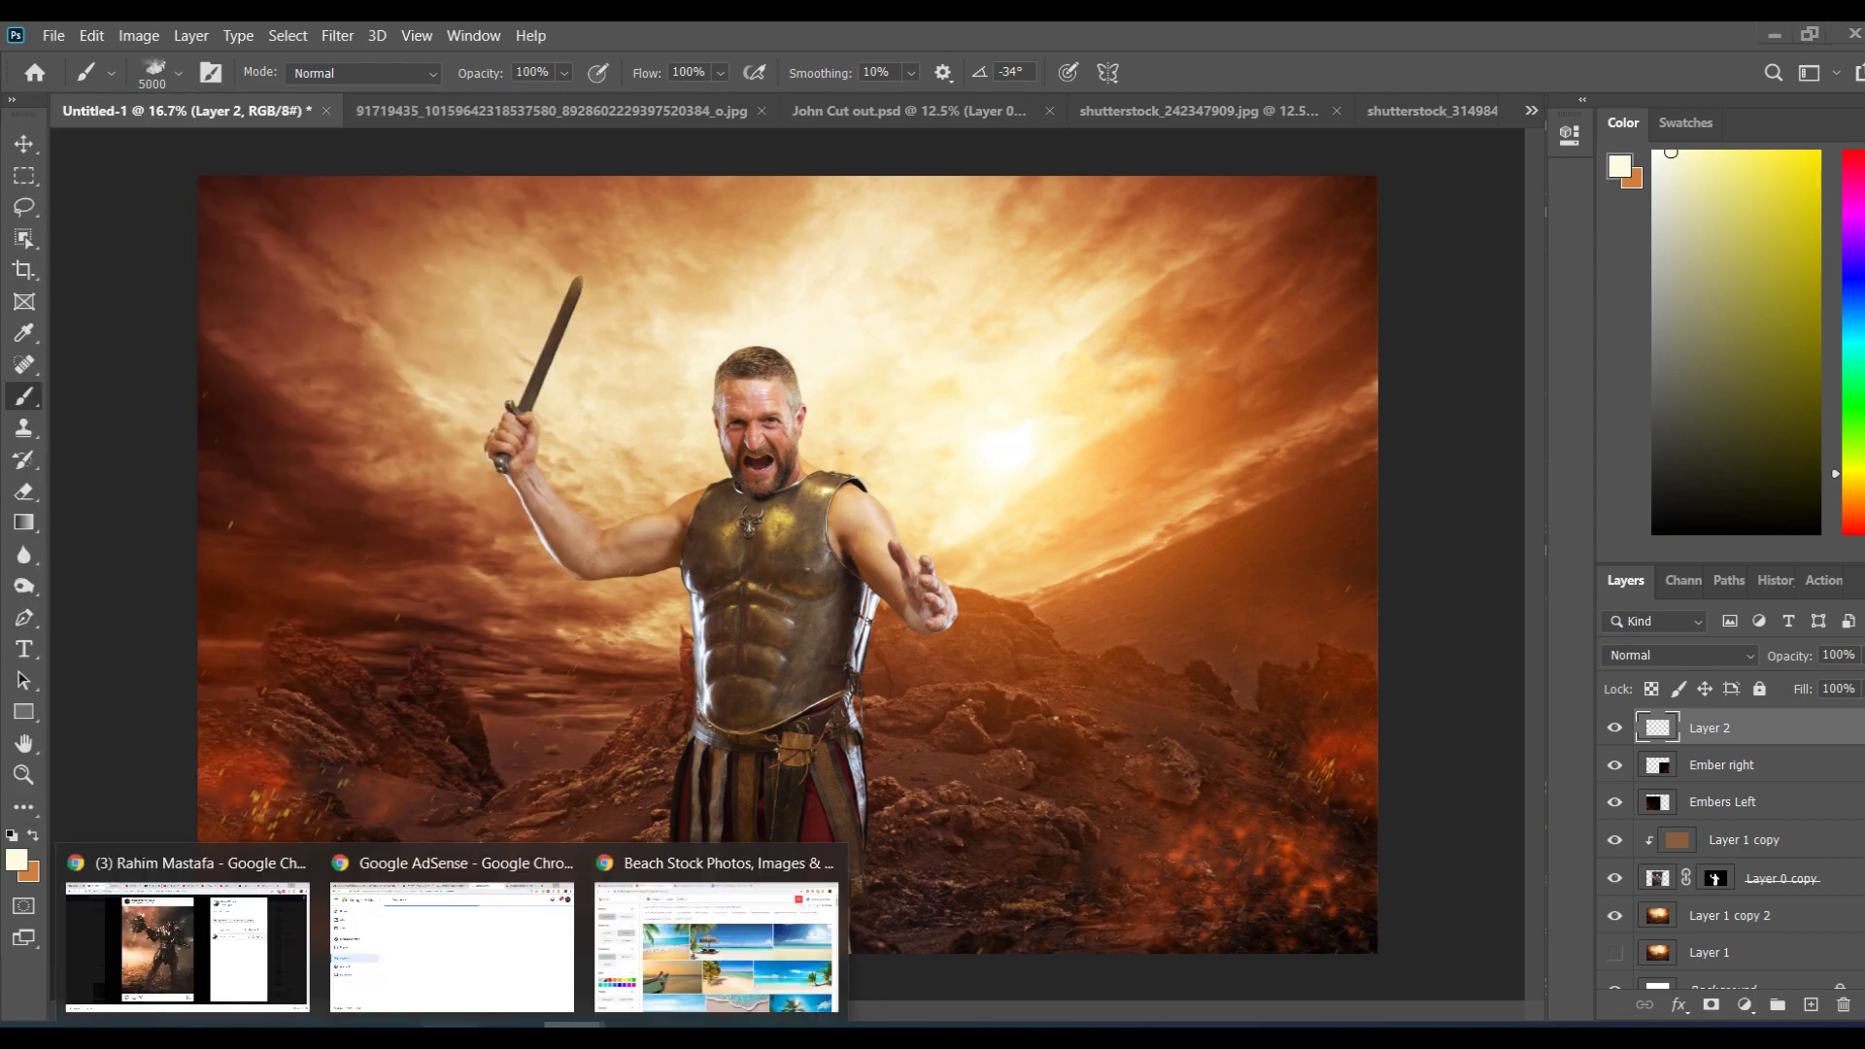
click(694, 928)
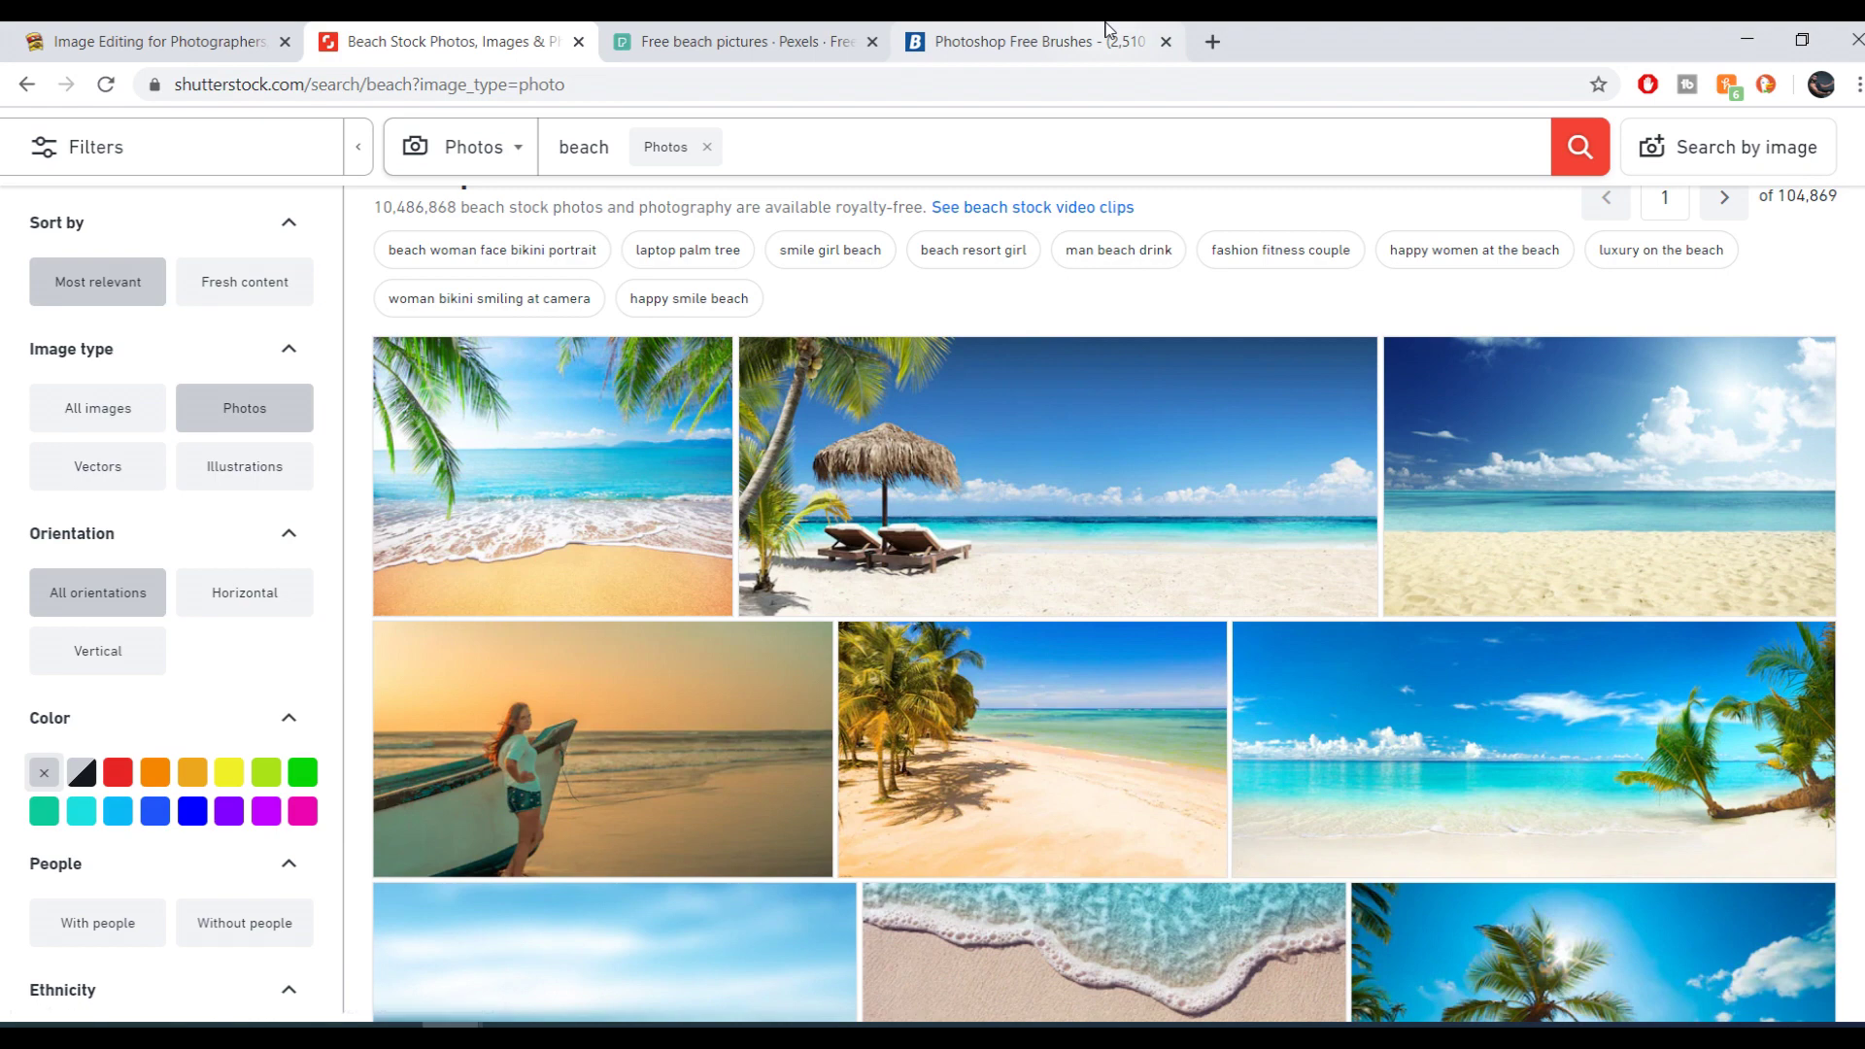
click(1054, 31)
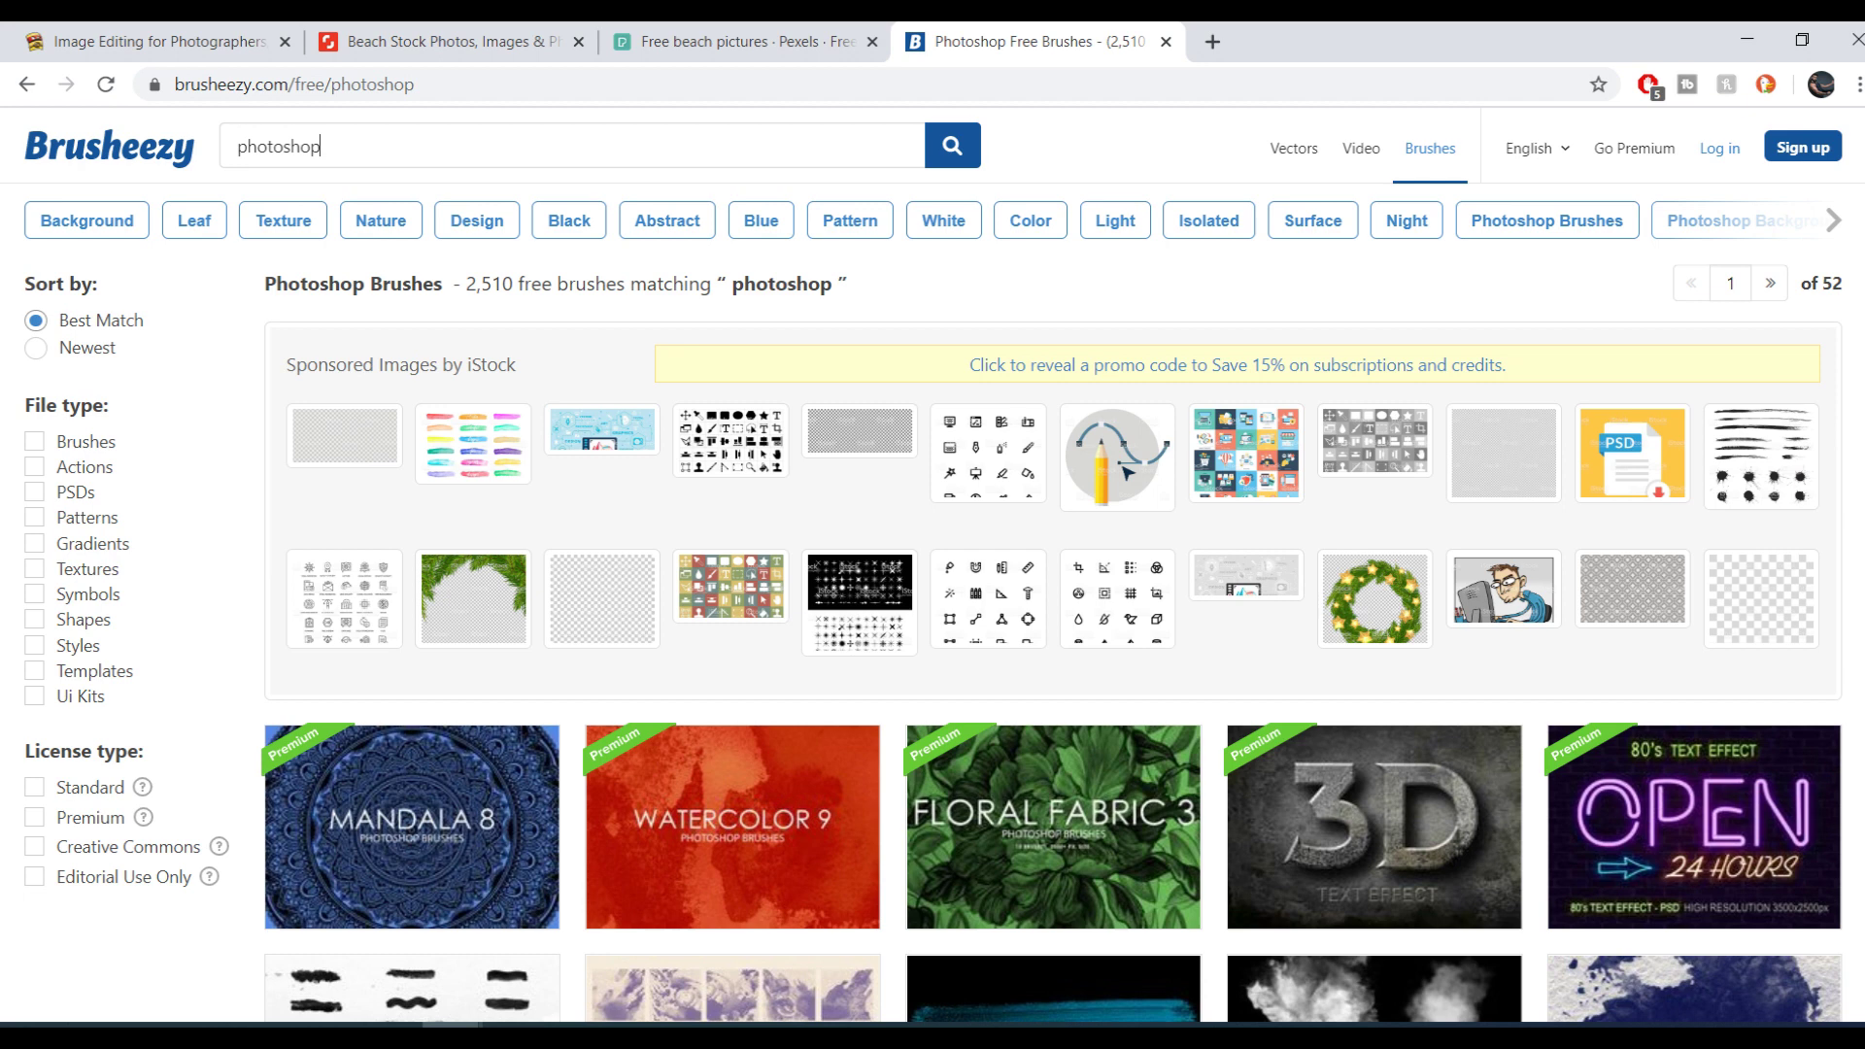
scroll(933, 609, down, 1)
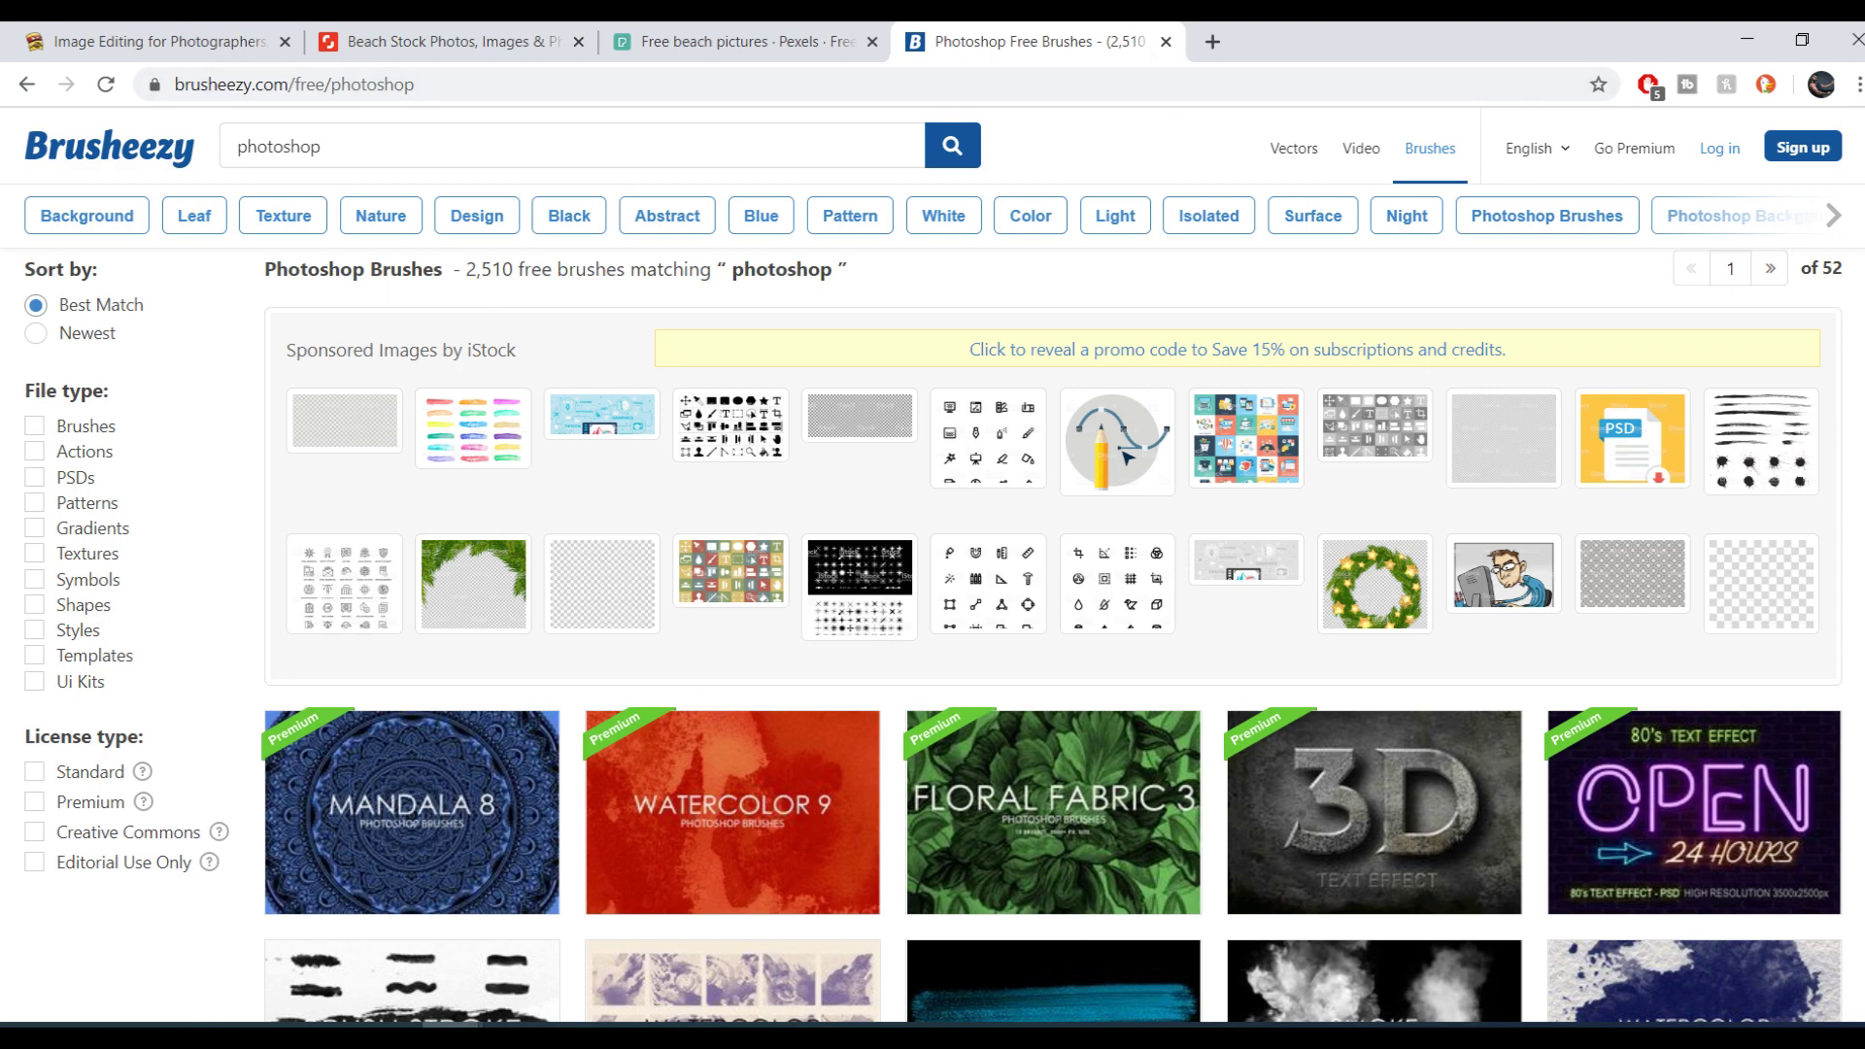
scroll(1052, 636, down, 15)
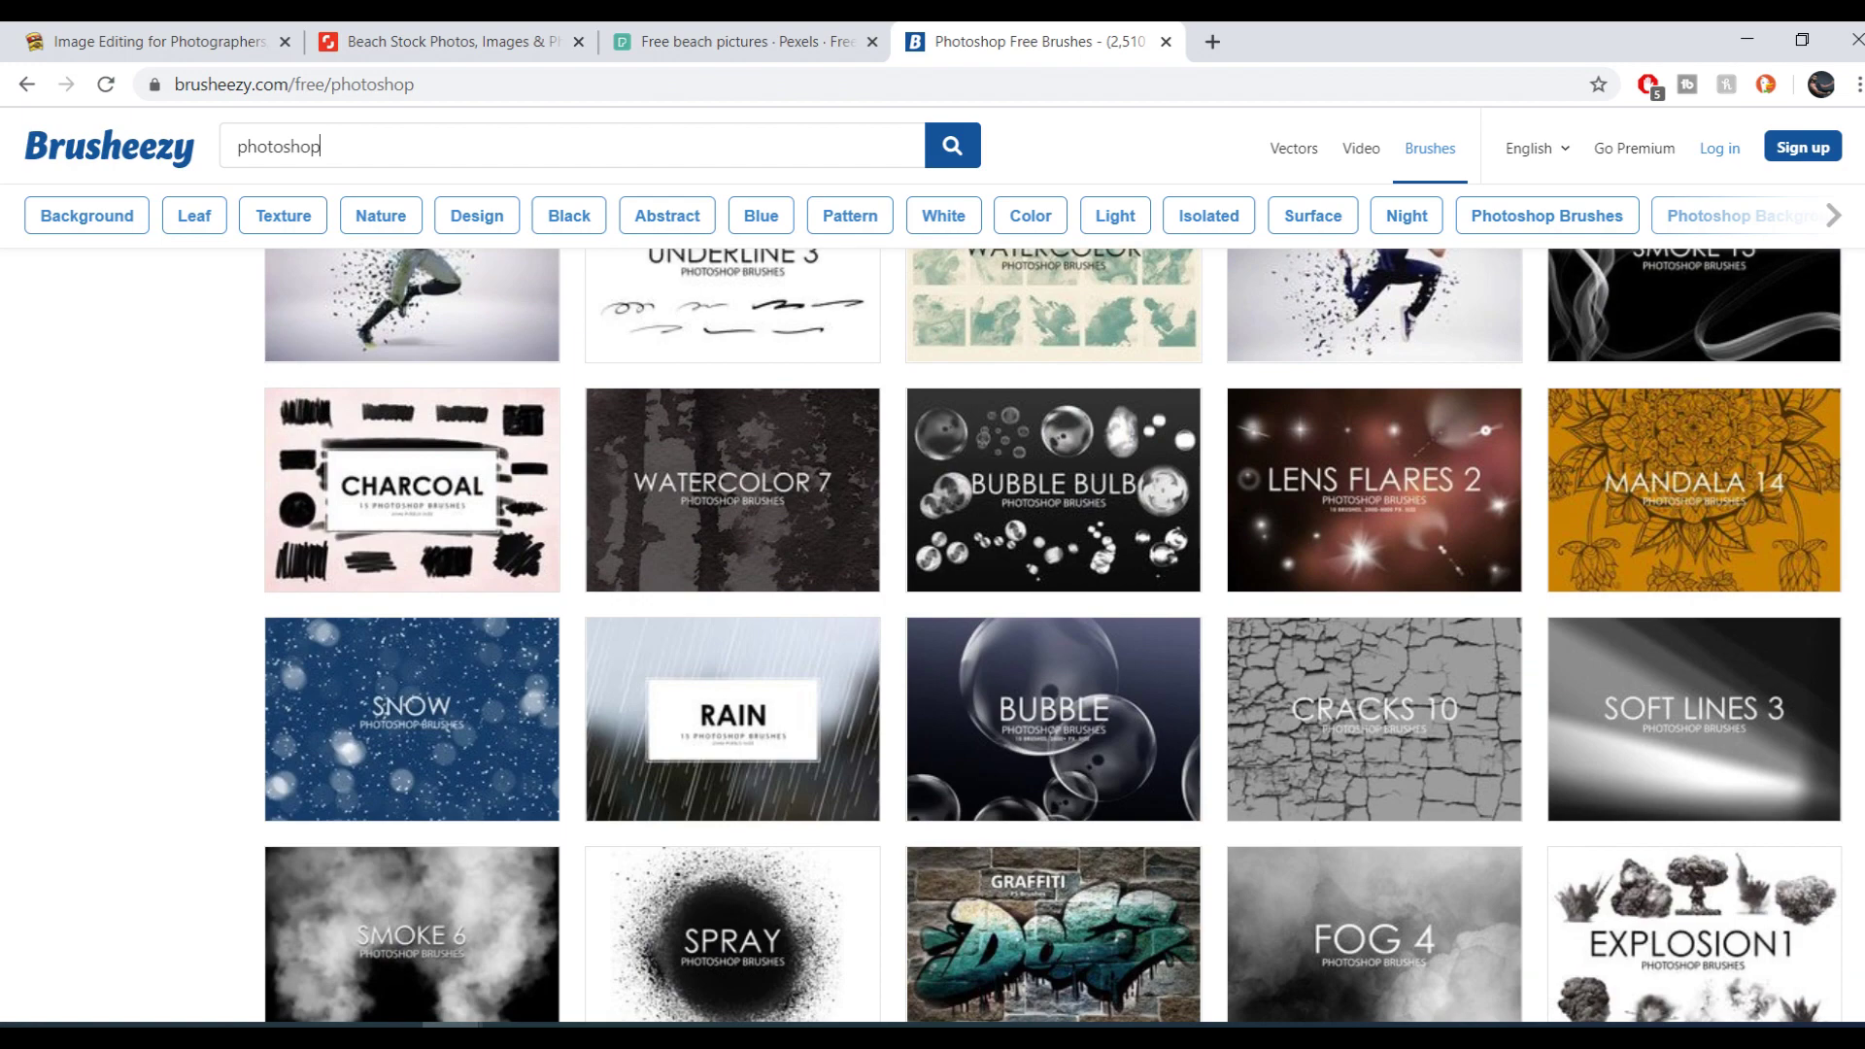
scroll(1052, 636, up, 15)
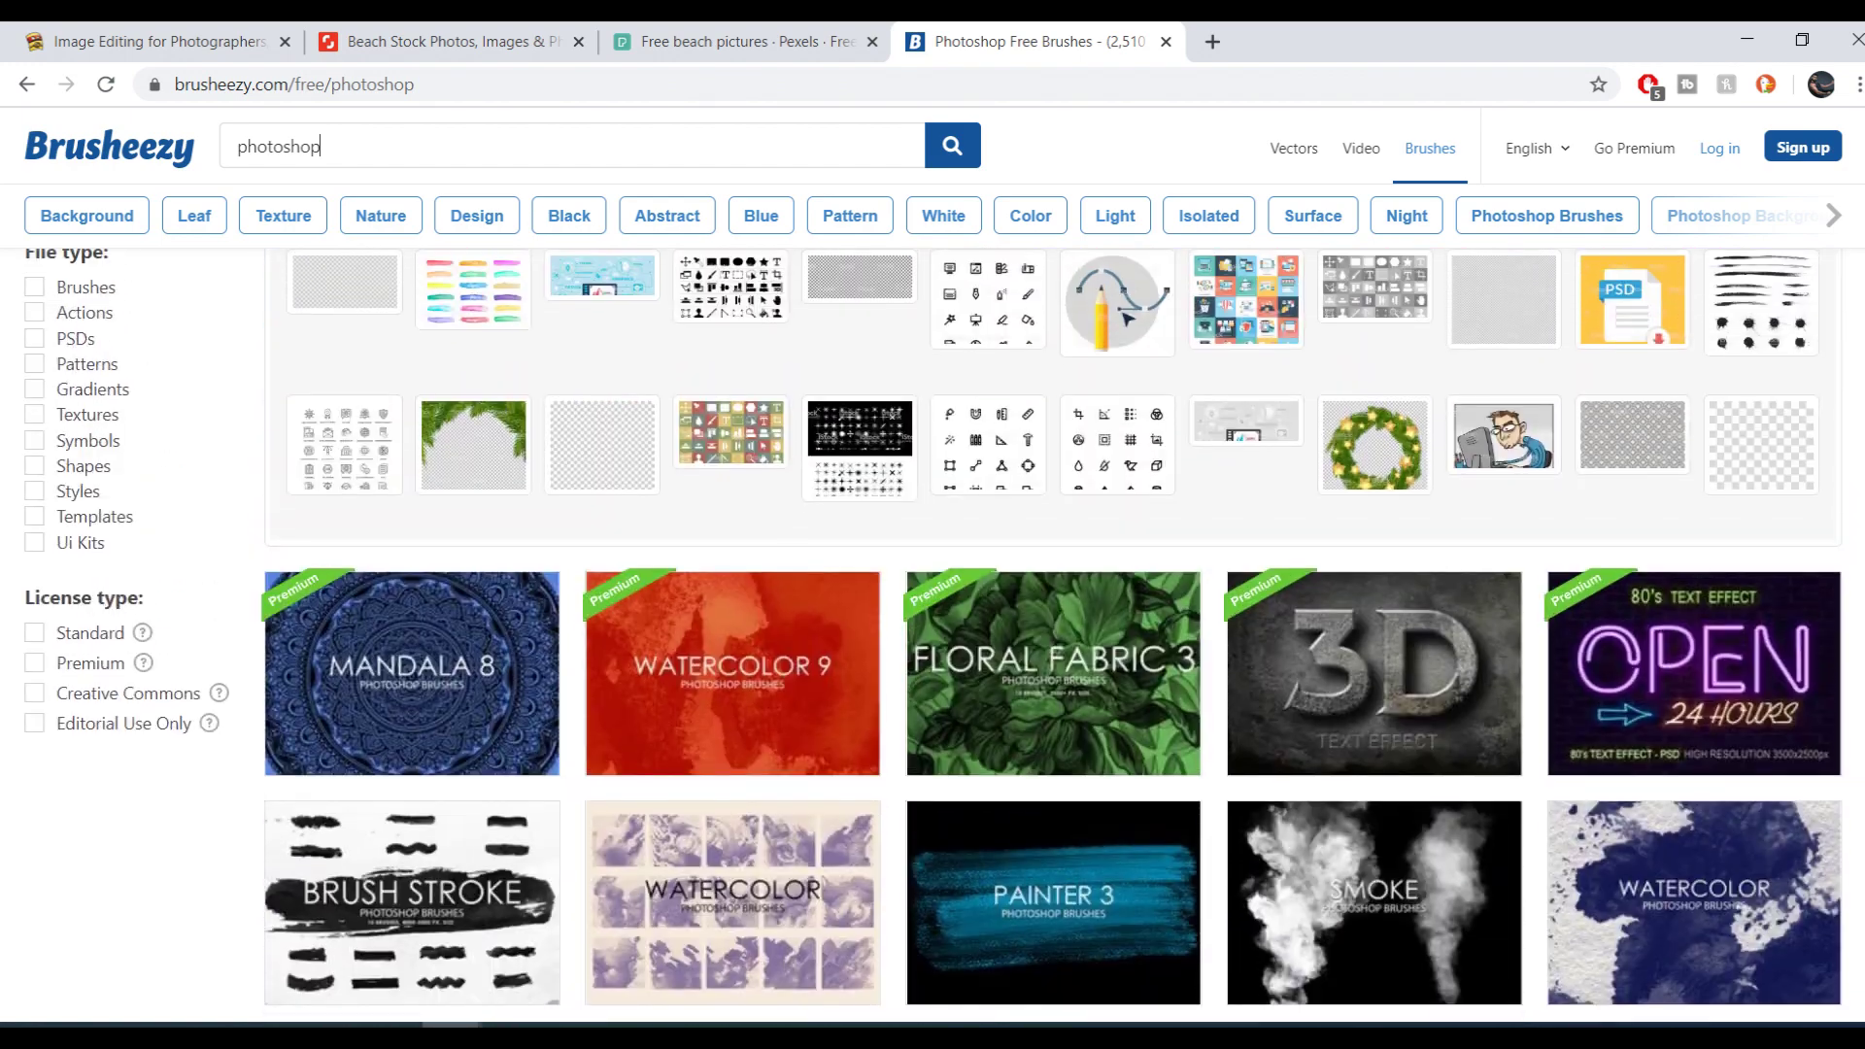
scroll(1287, 867, down, 3)
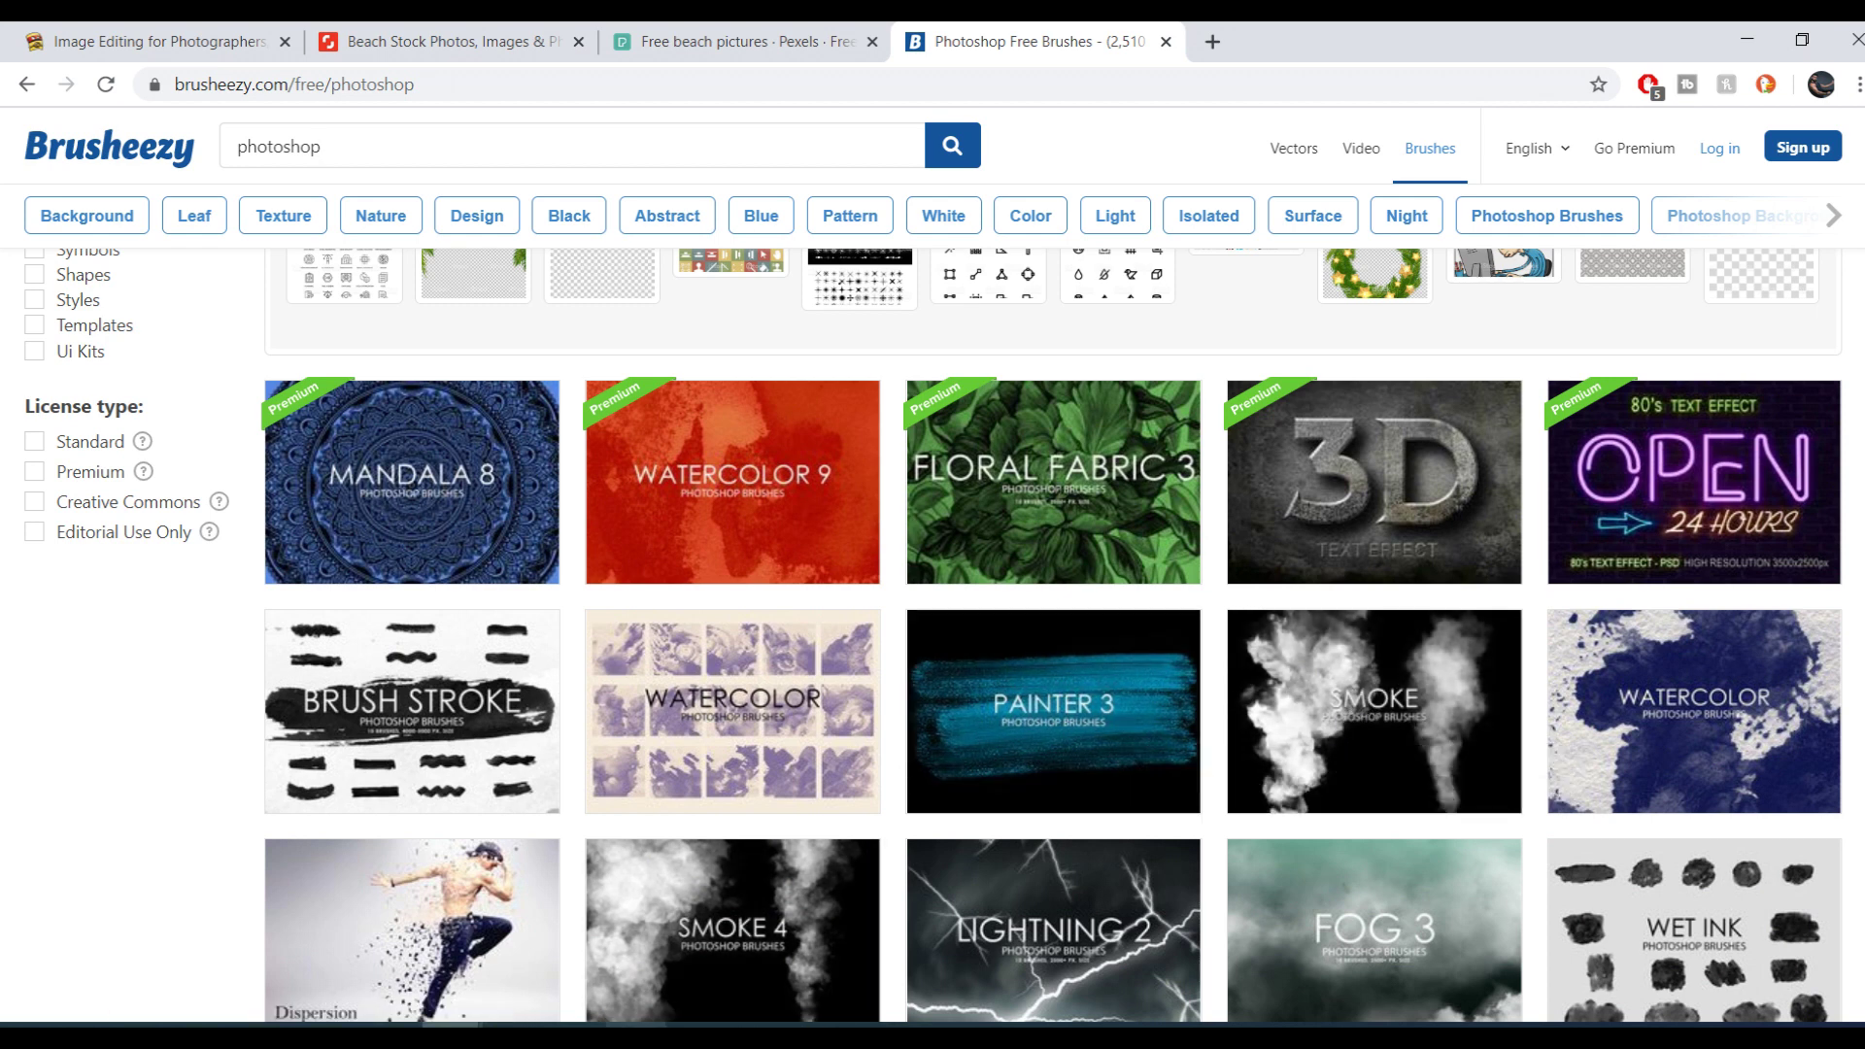
click(474, 962)
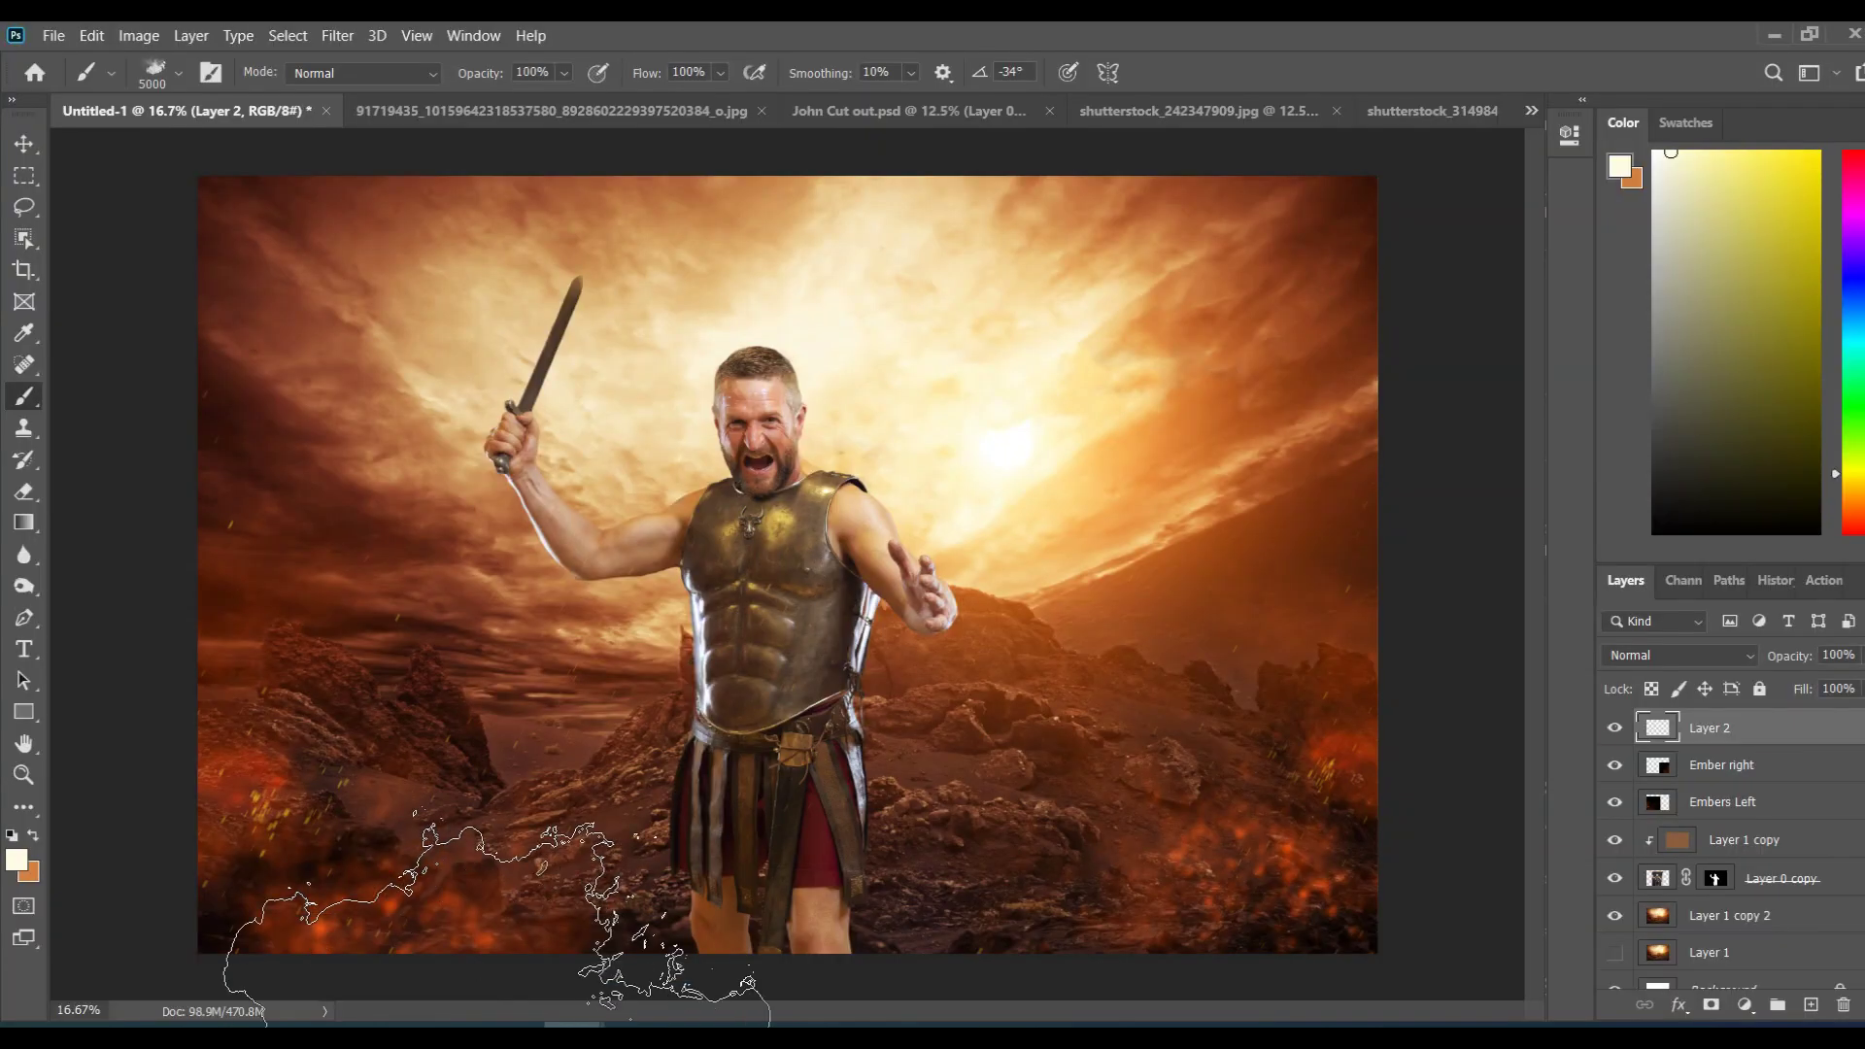
click(178, 75)
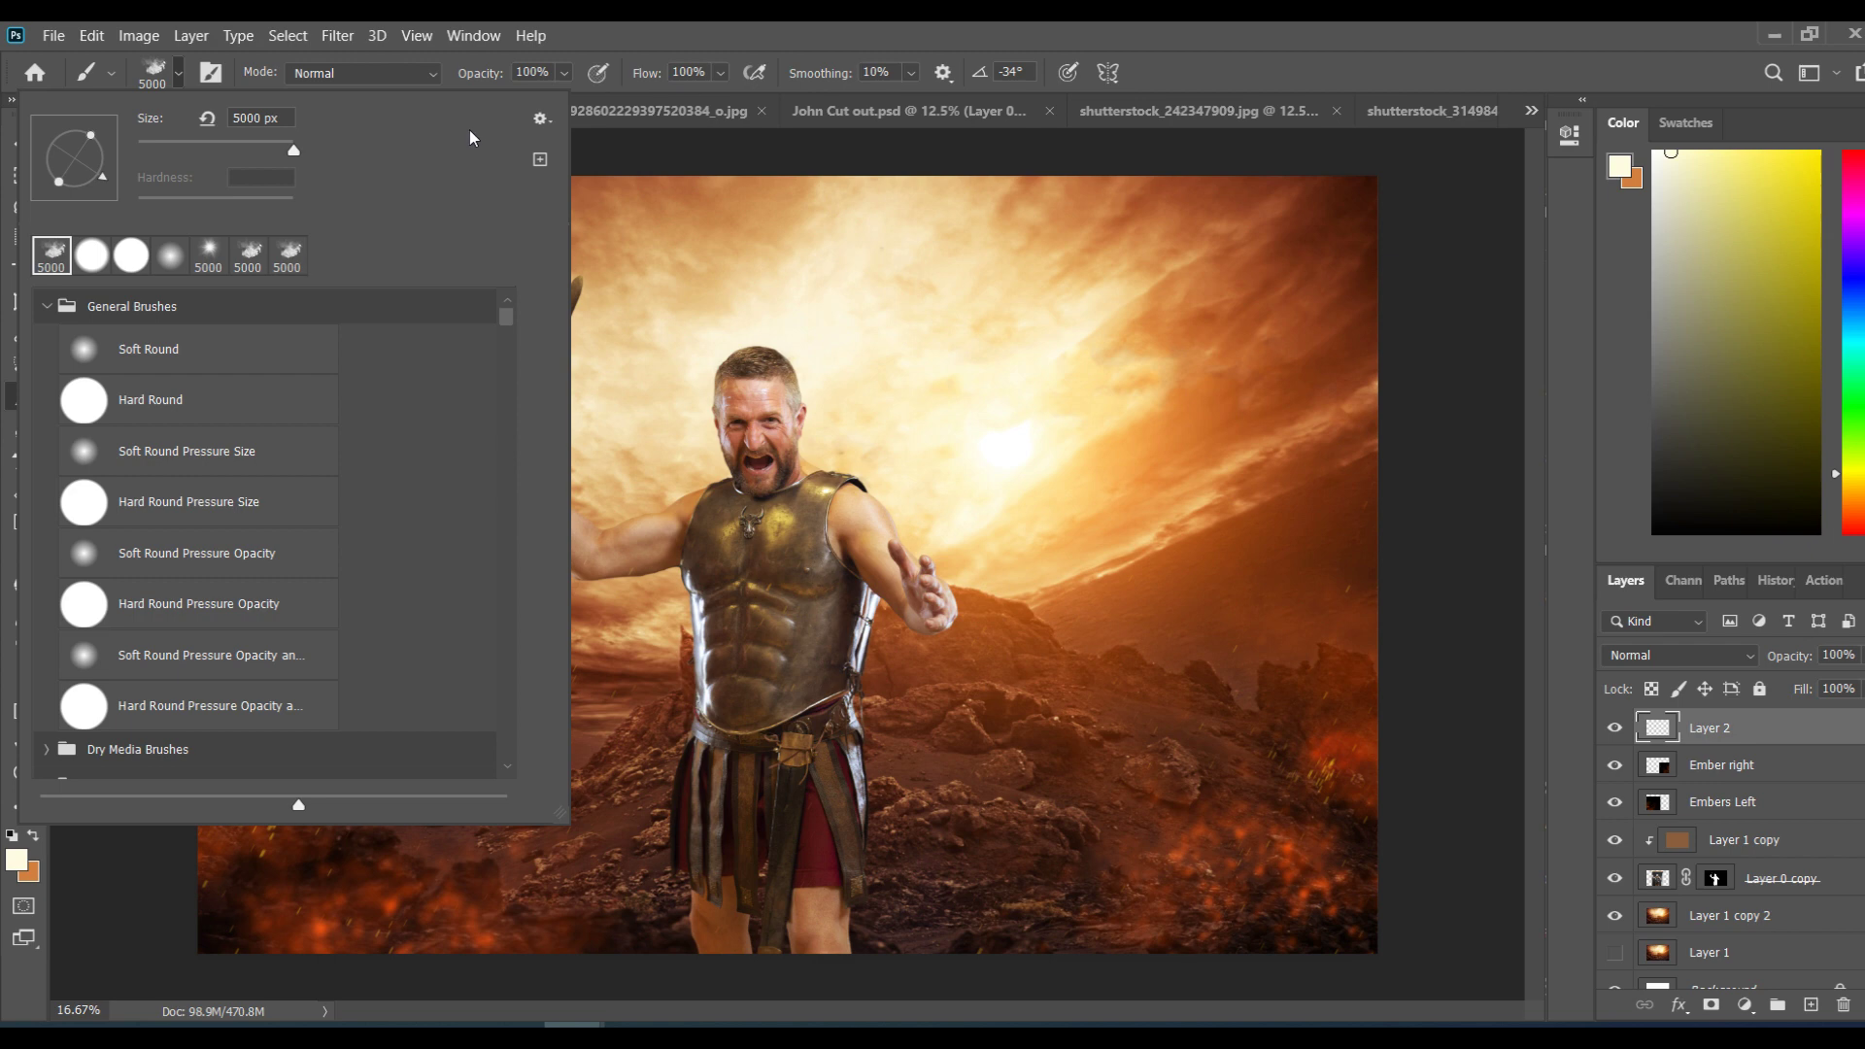
click(541, 122)
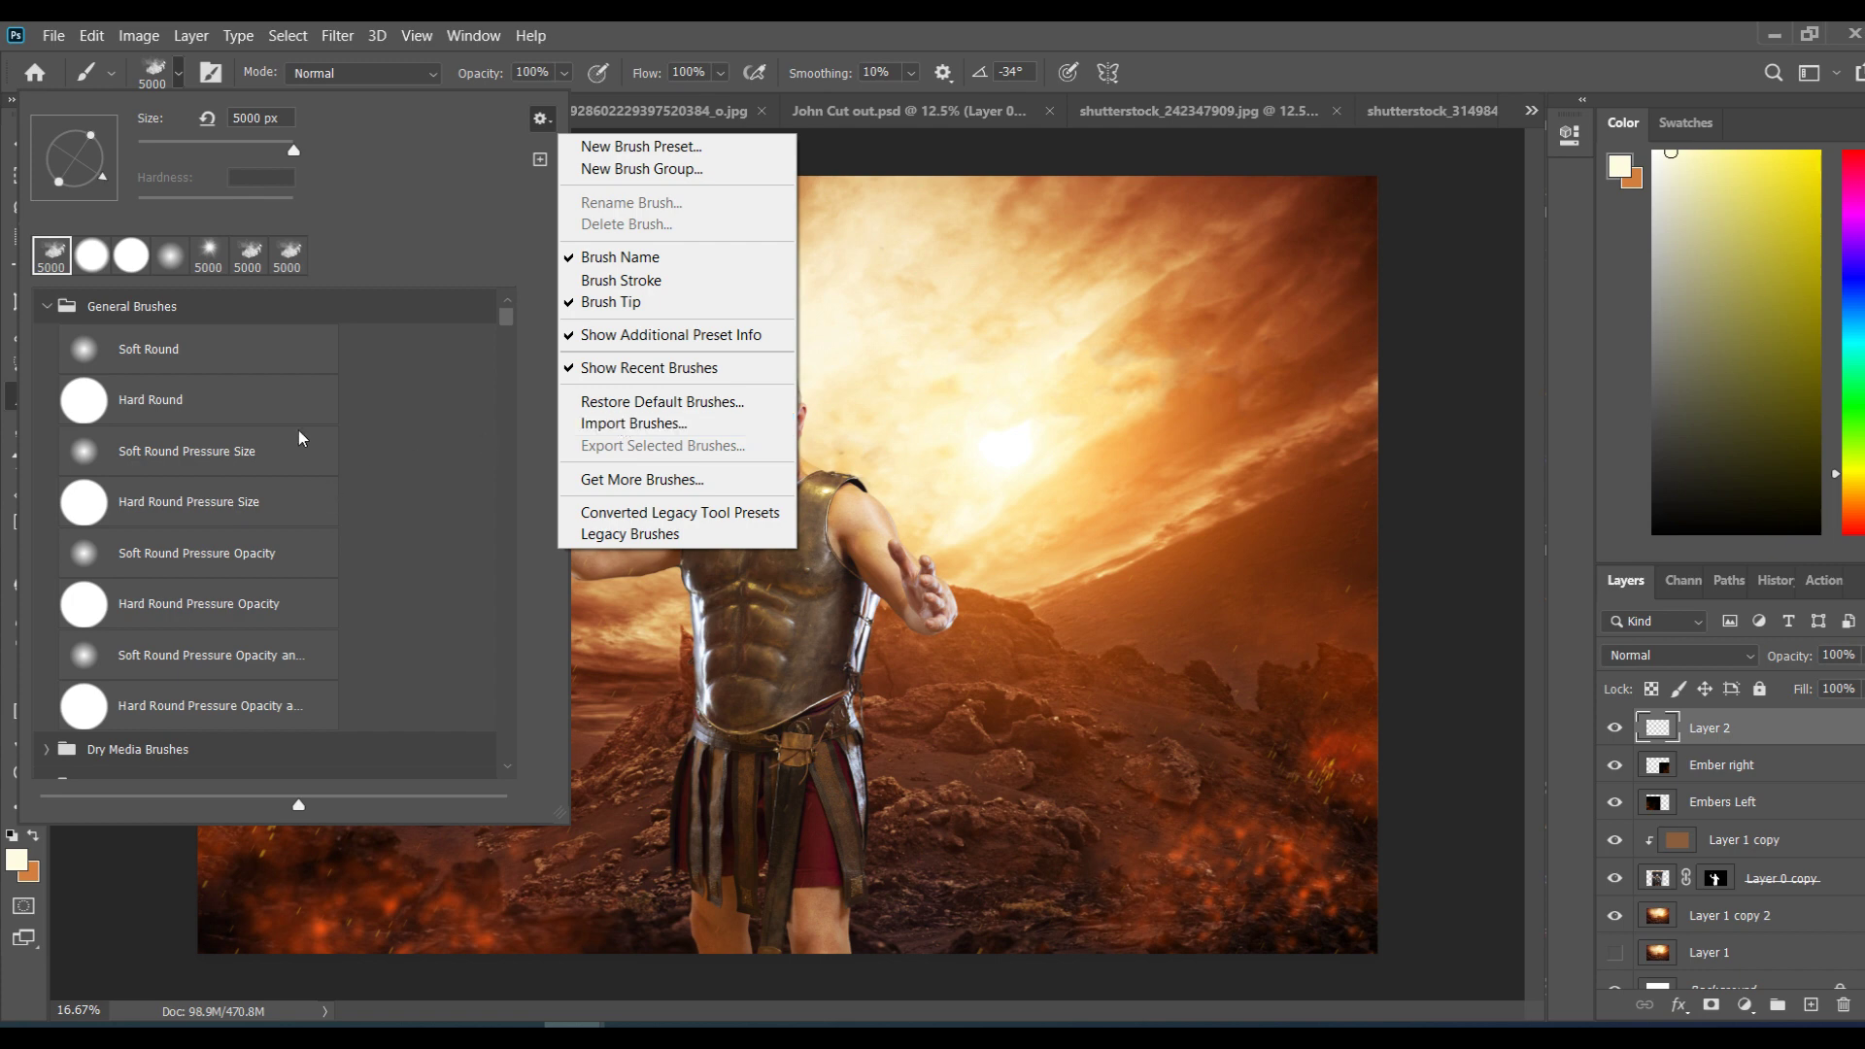
click(46, 309)
click(46, 308)
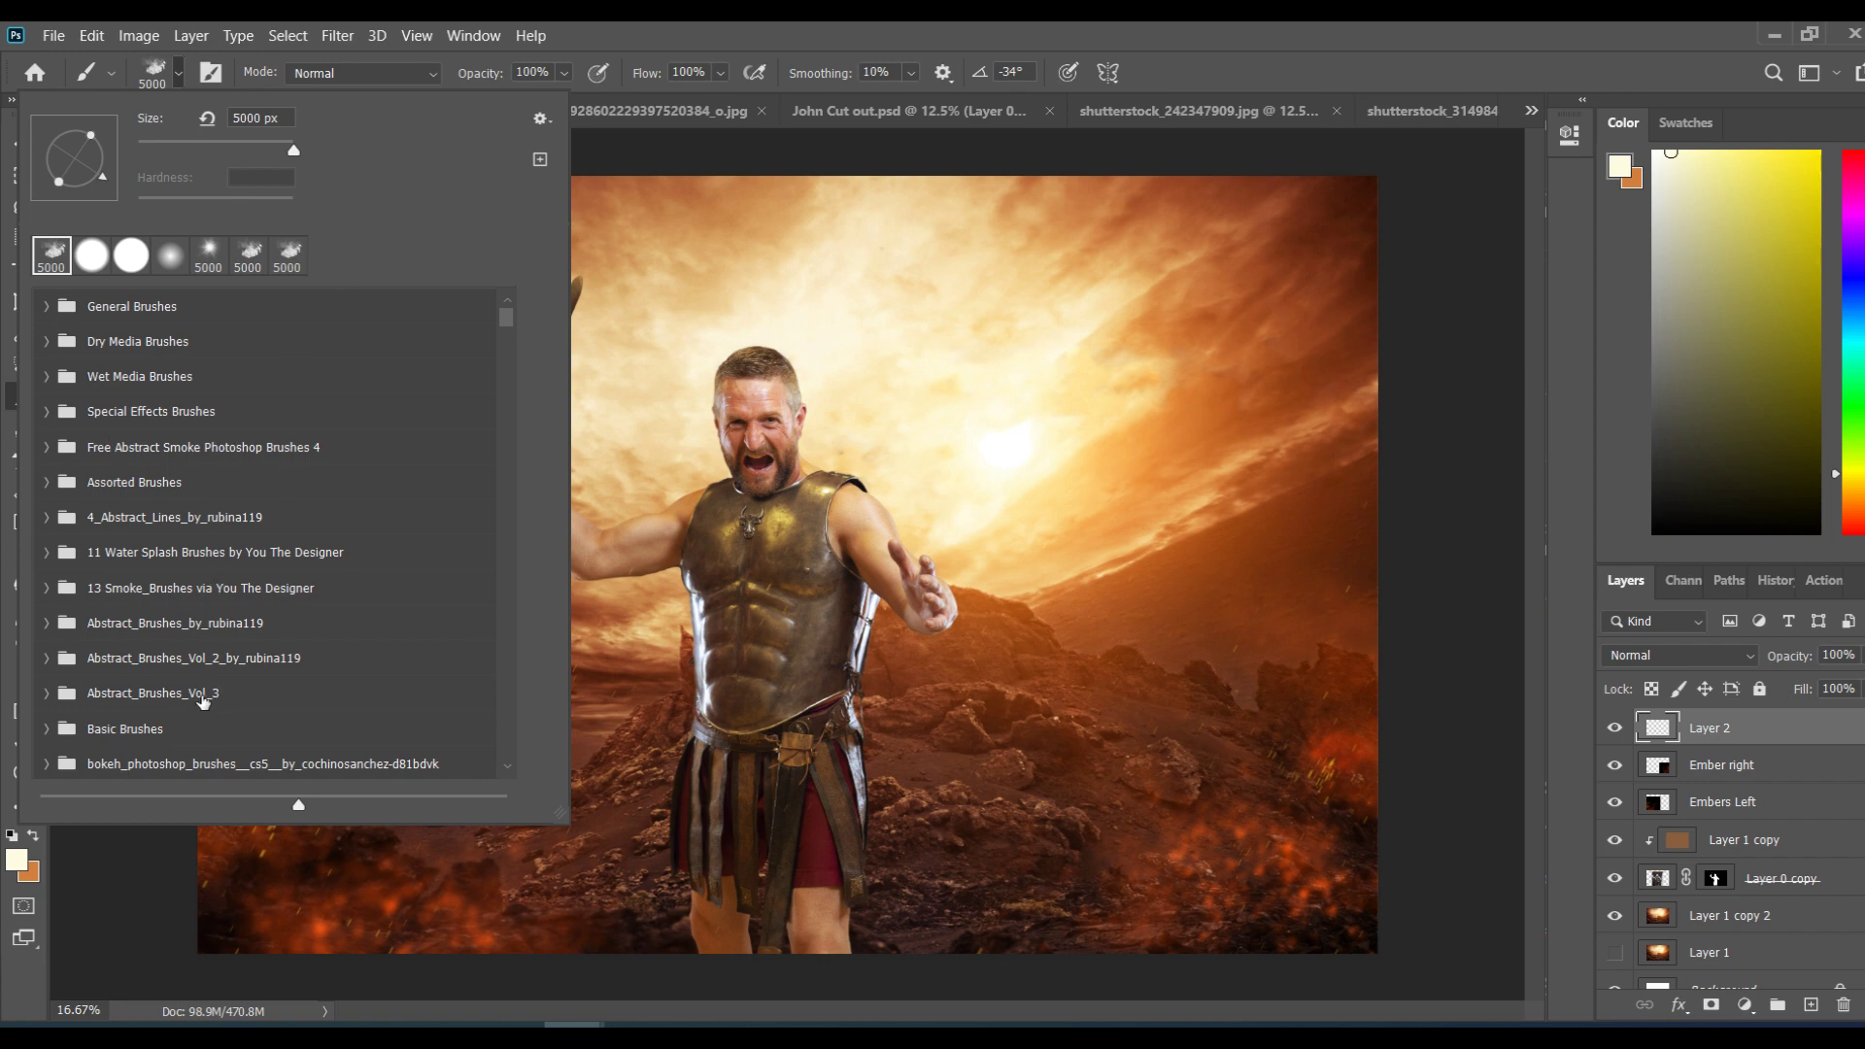
click(879, 25)
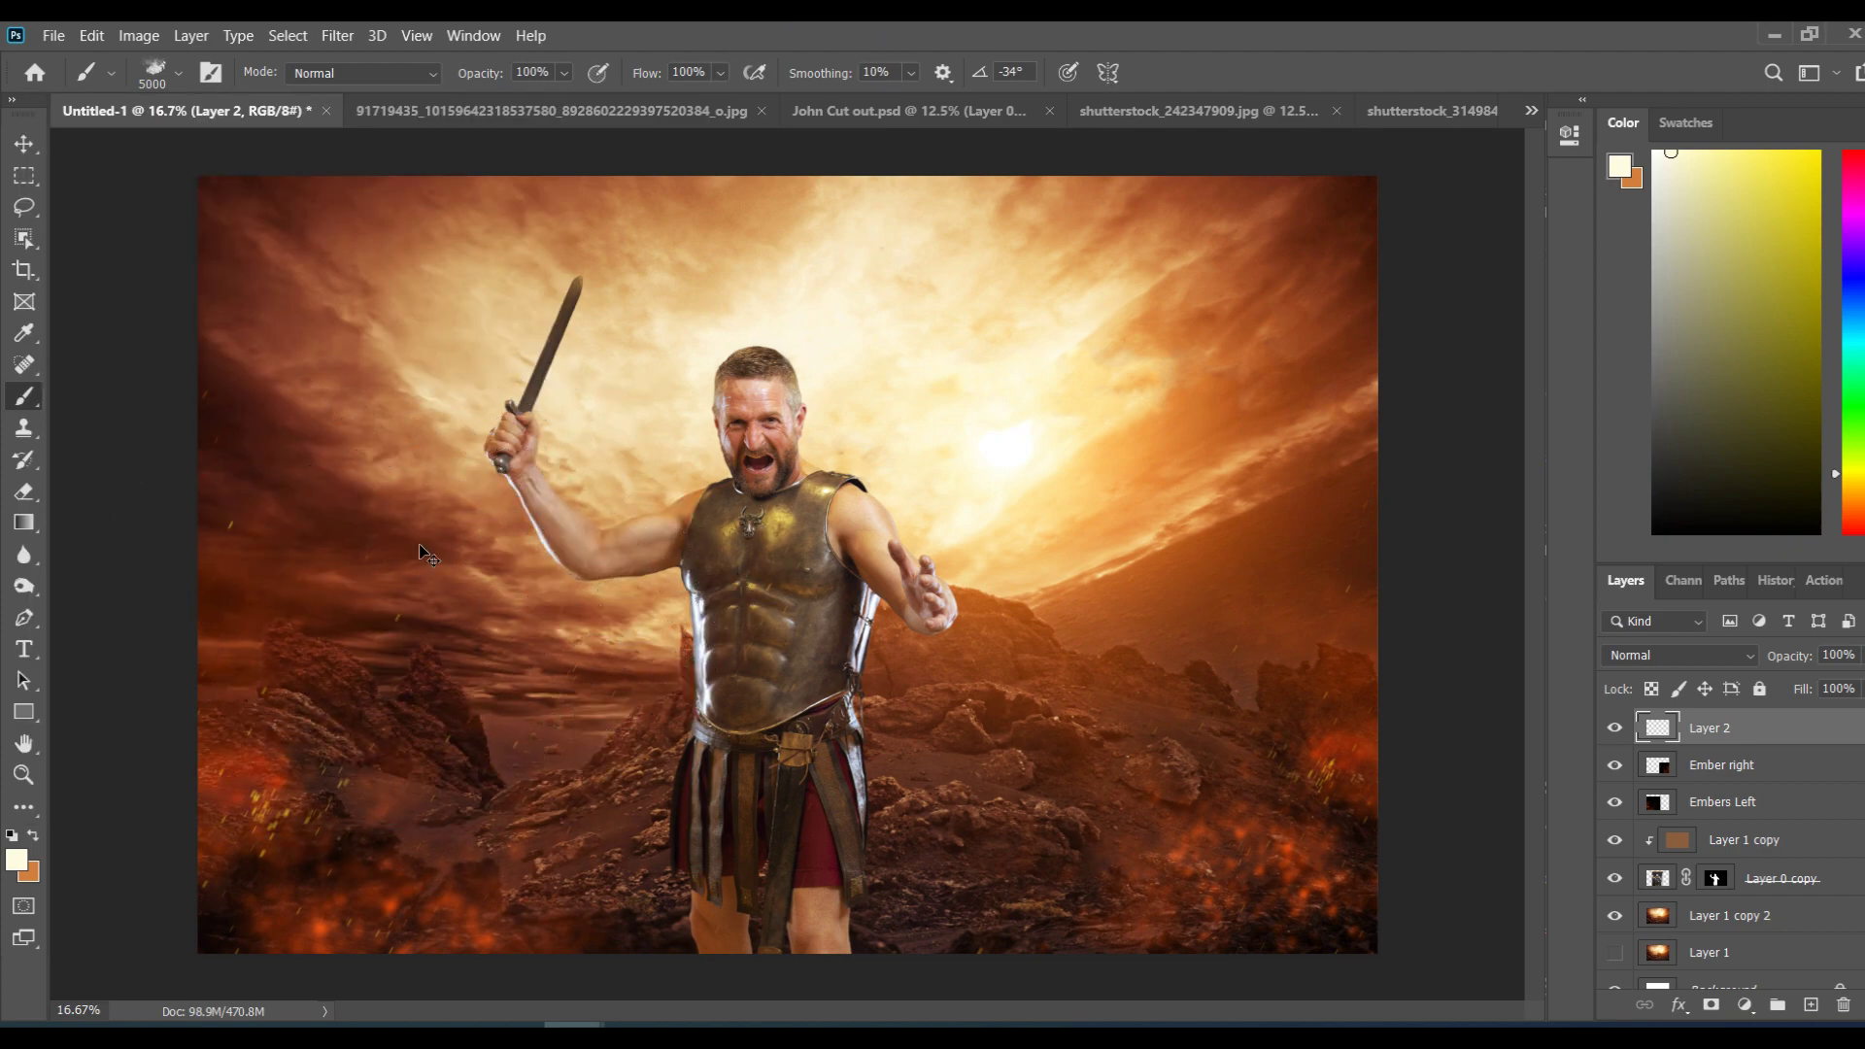
Step: Rename Layer 2 to 'smoke layer' and make white the painting colour
key(ctrl+minus)
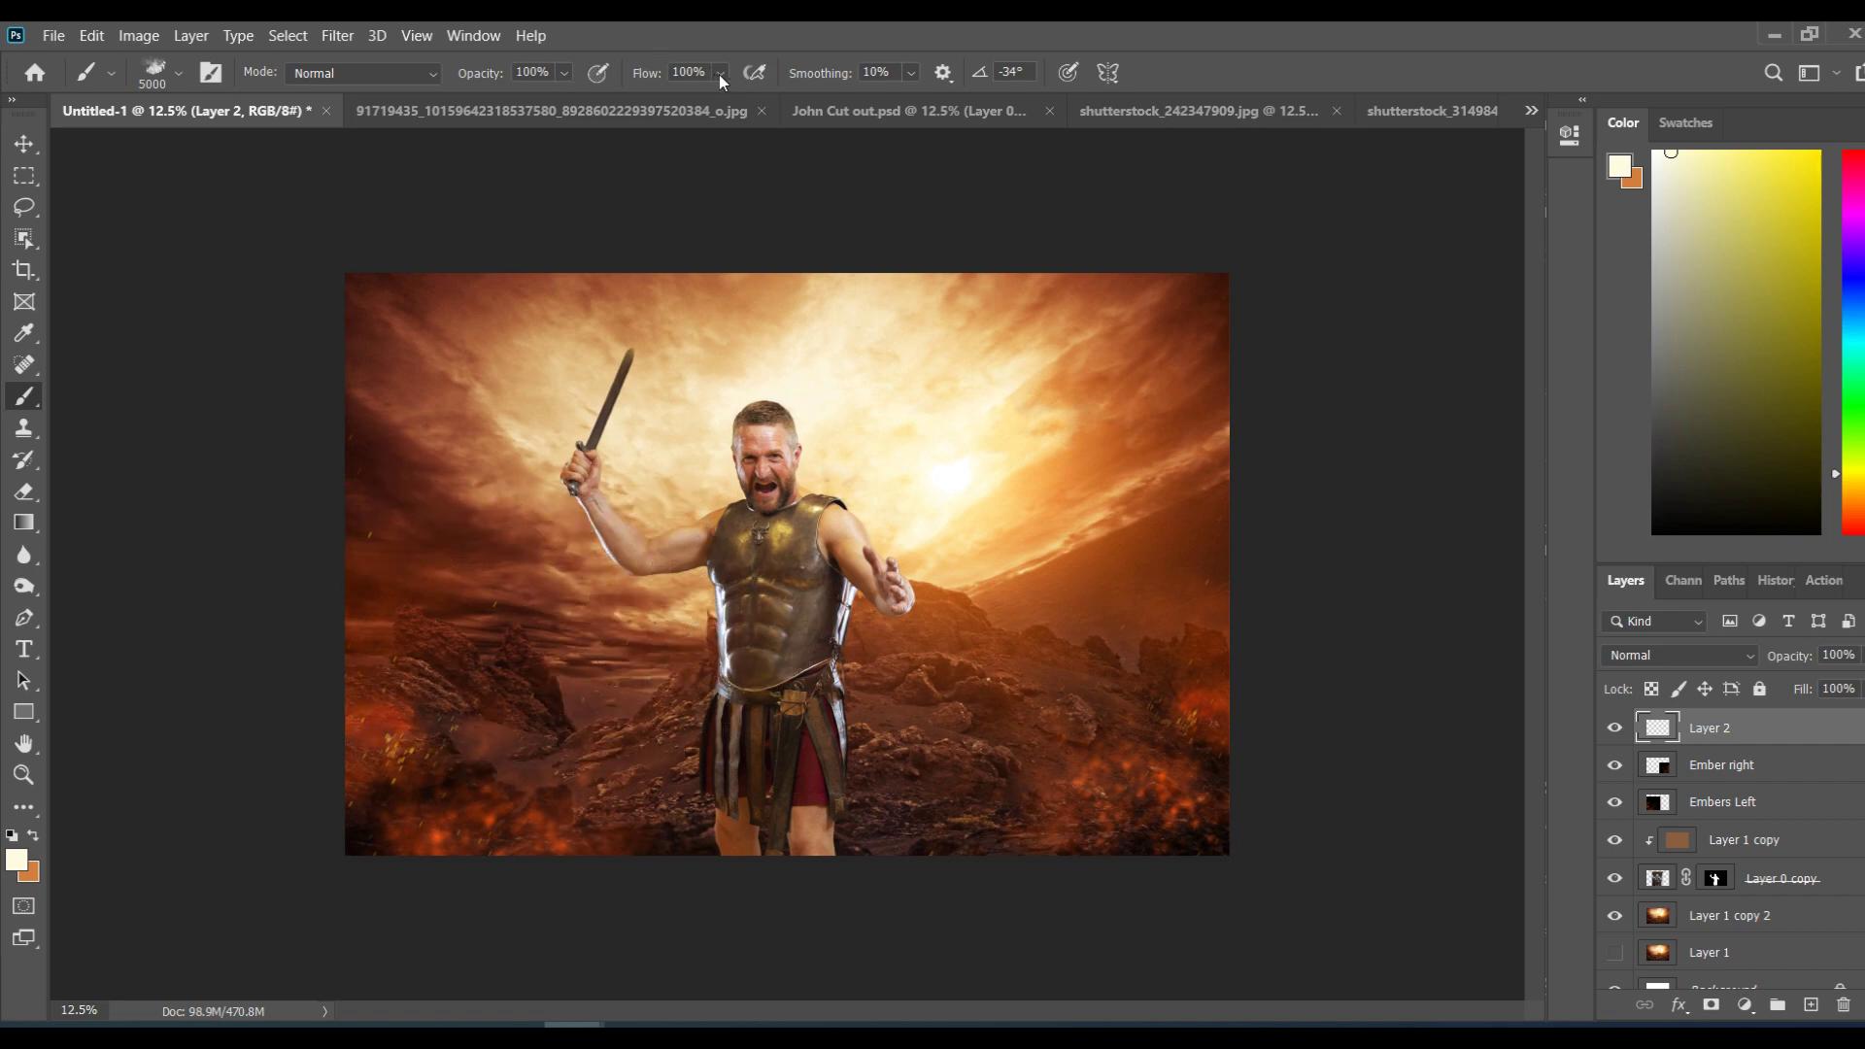
double_click(1708, 730)
text(smoke l)
key(Return)
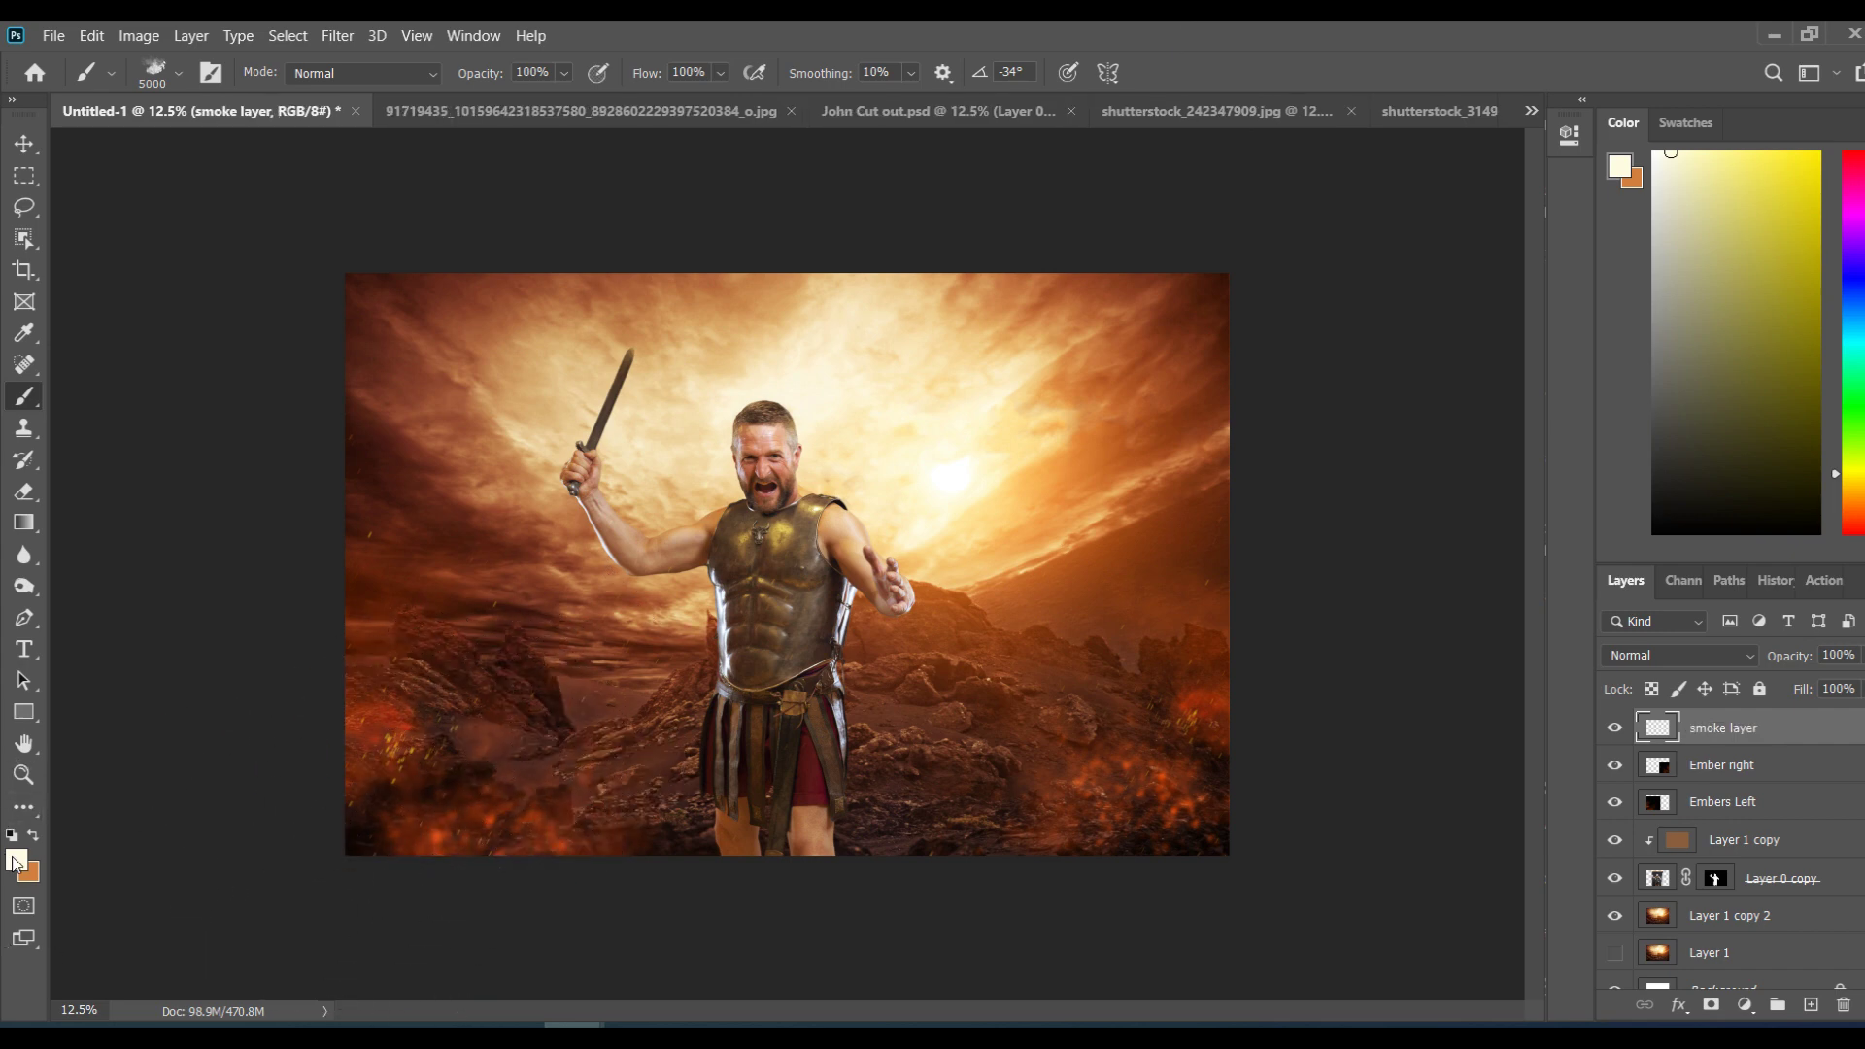
key(d)
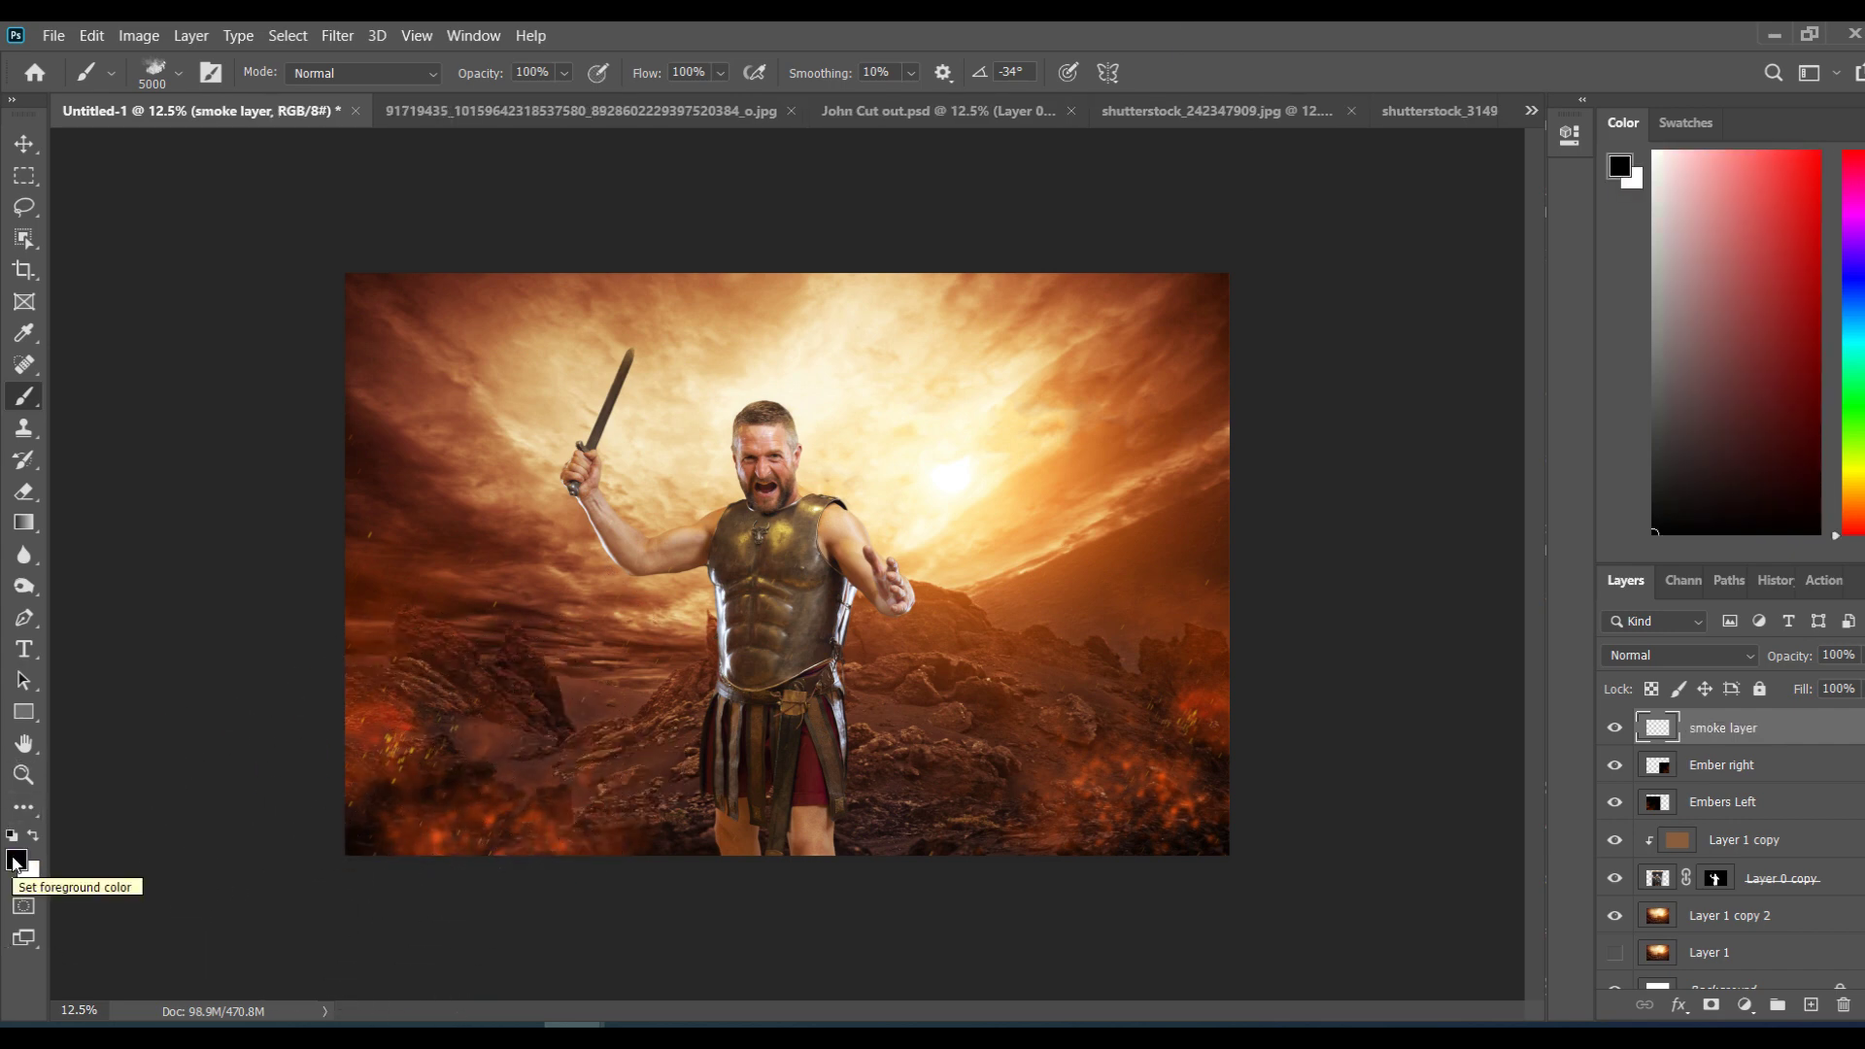
key(x)
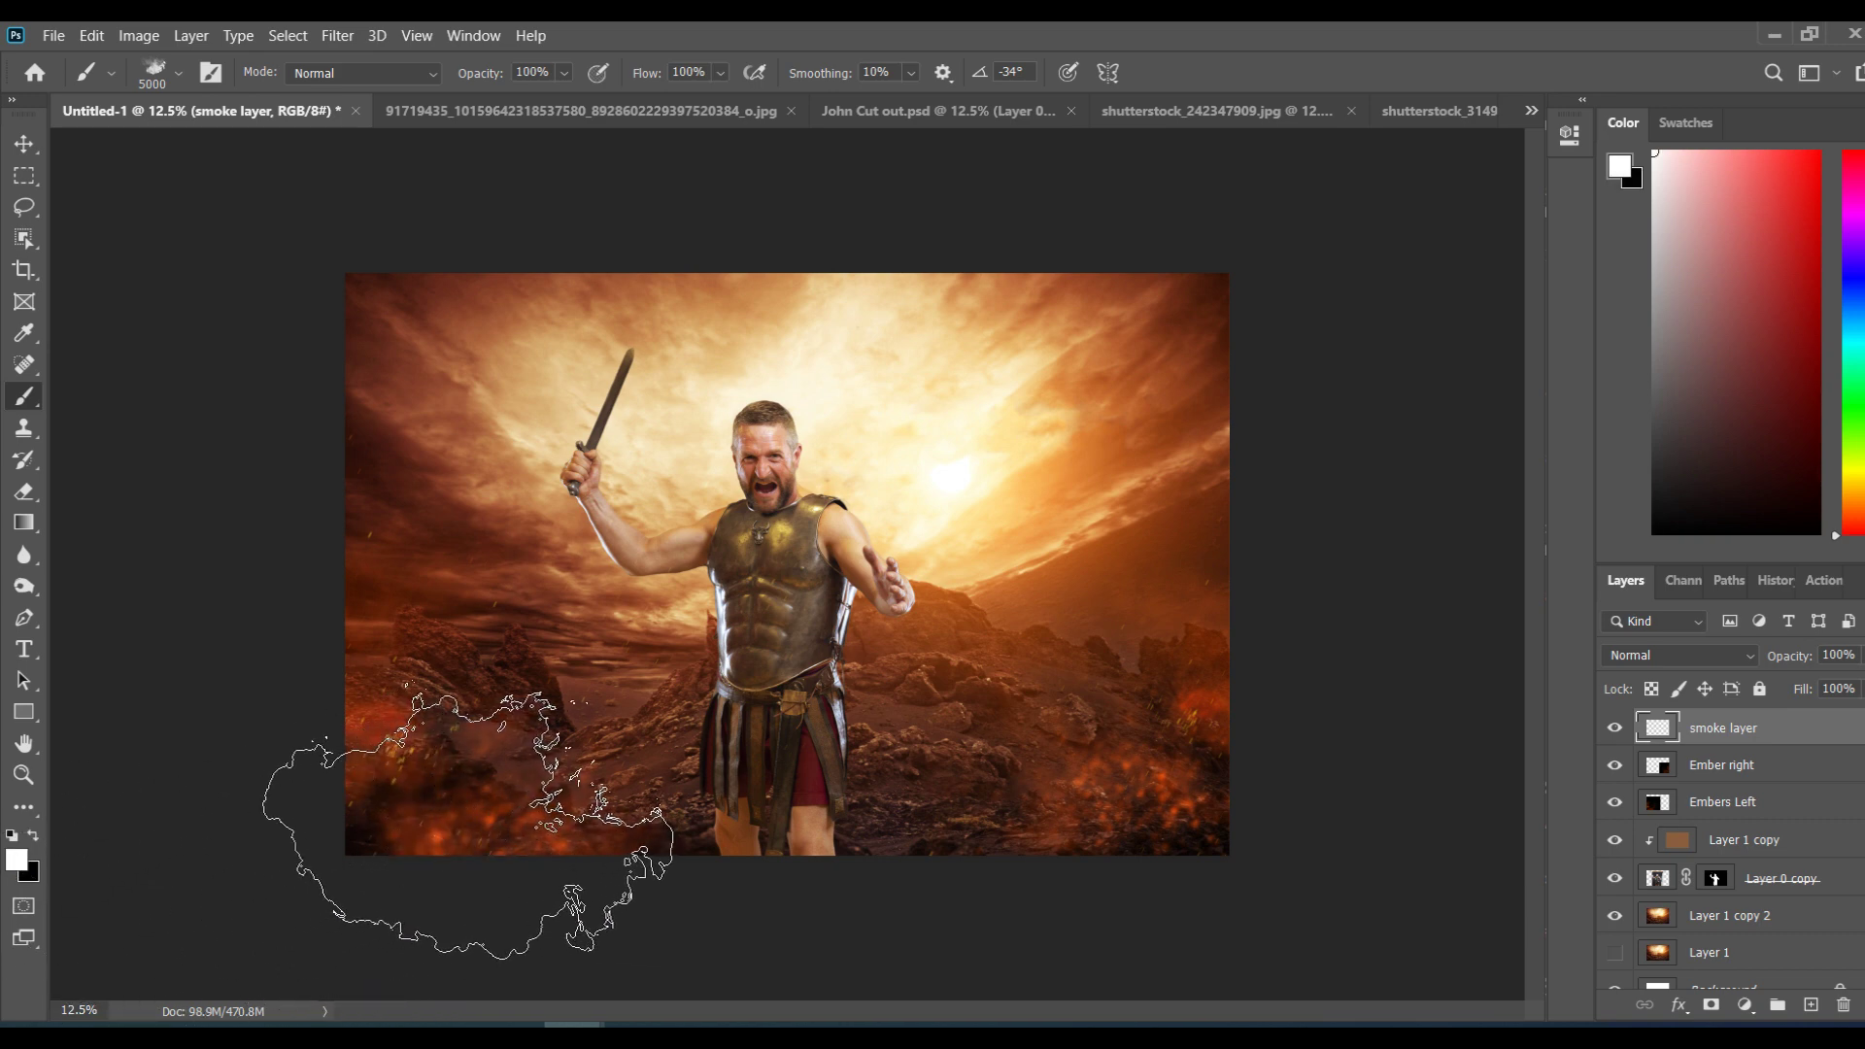
Step: Stamp white smoke clouds across both lower corners and around the gladiator's legs
click(467, 826)
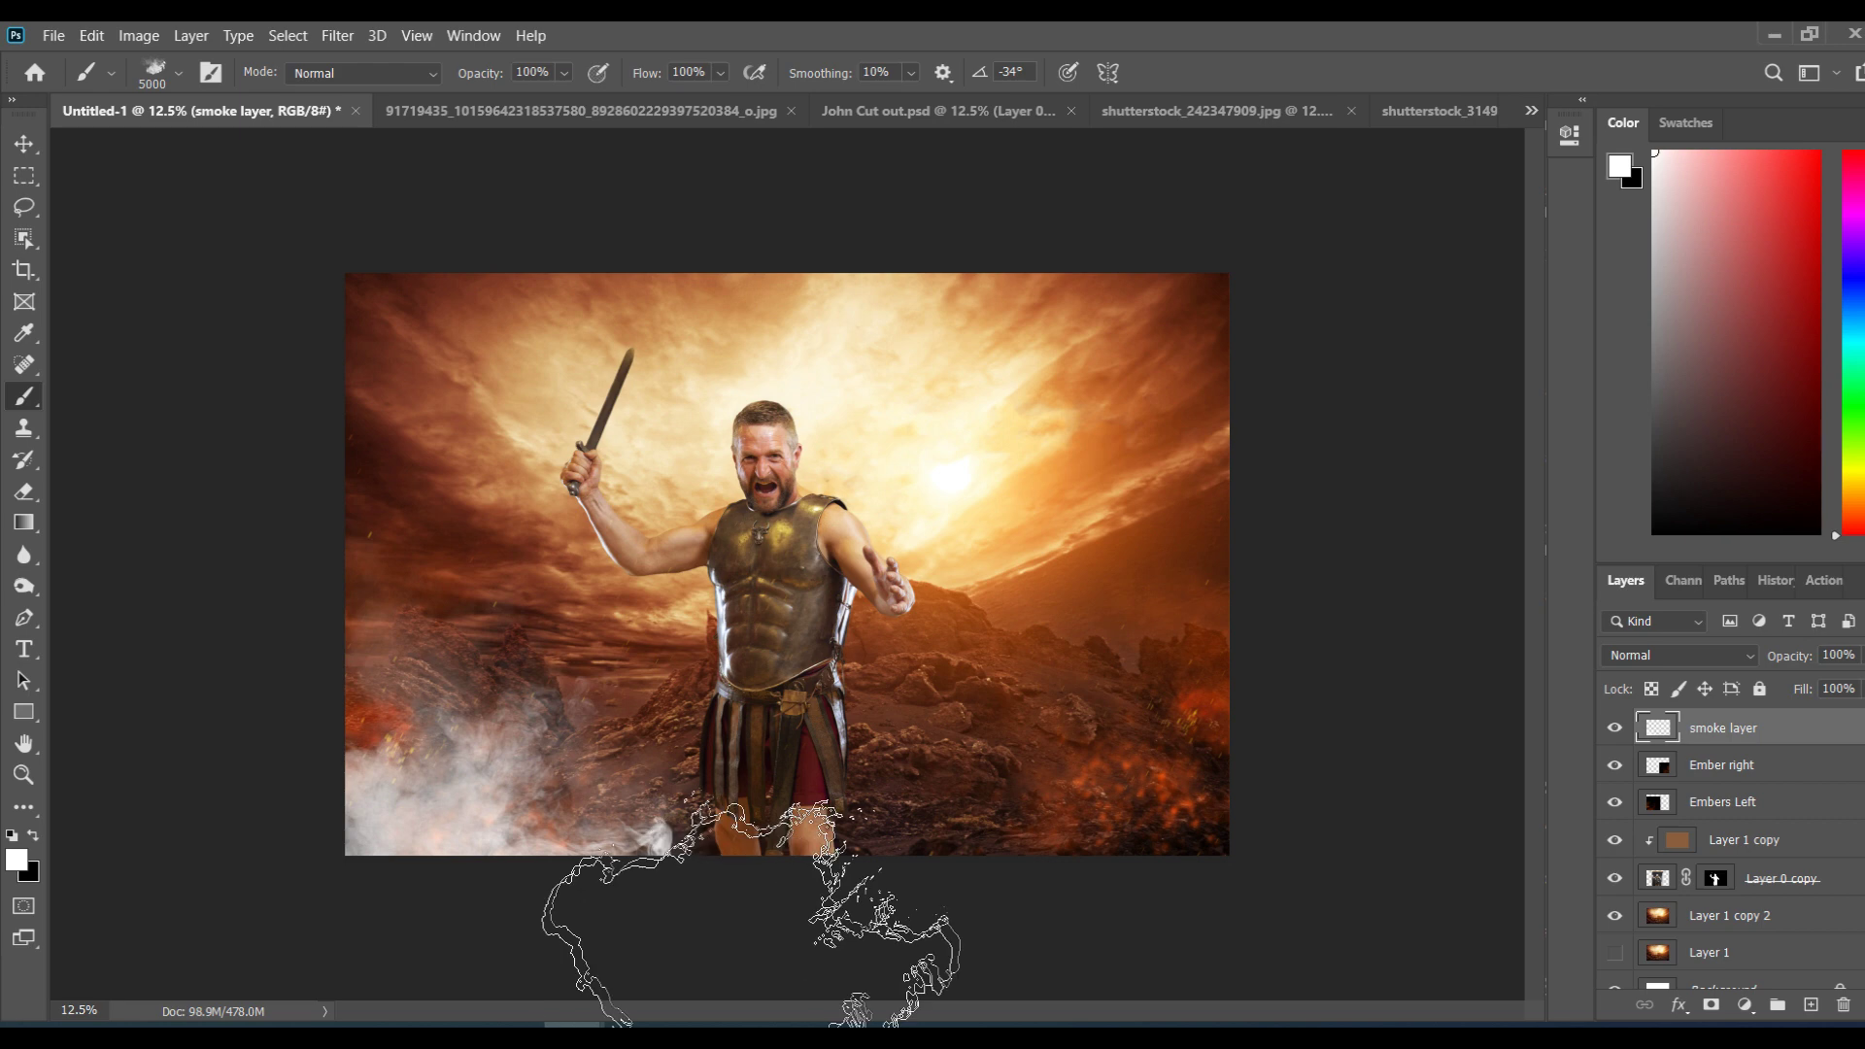
click(971, 825)
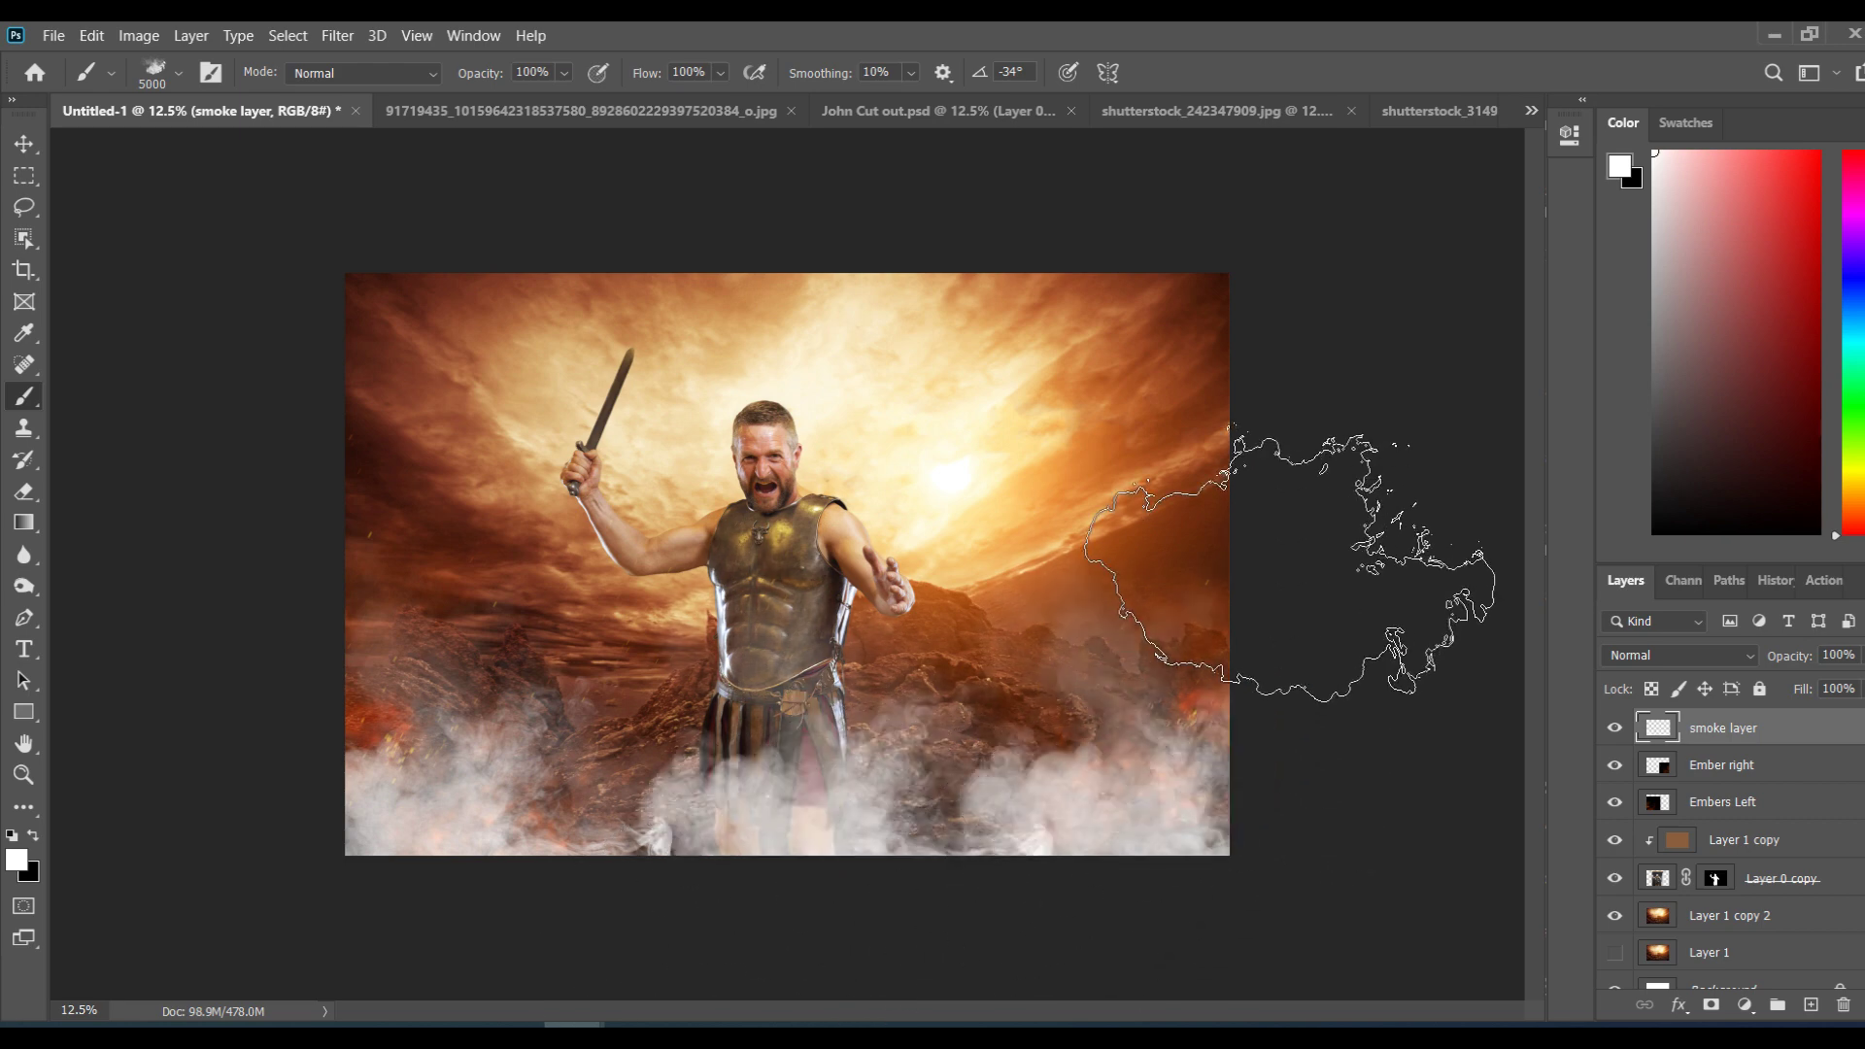
click(1132, 740)
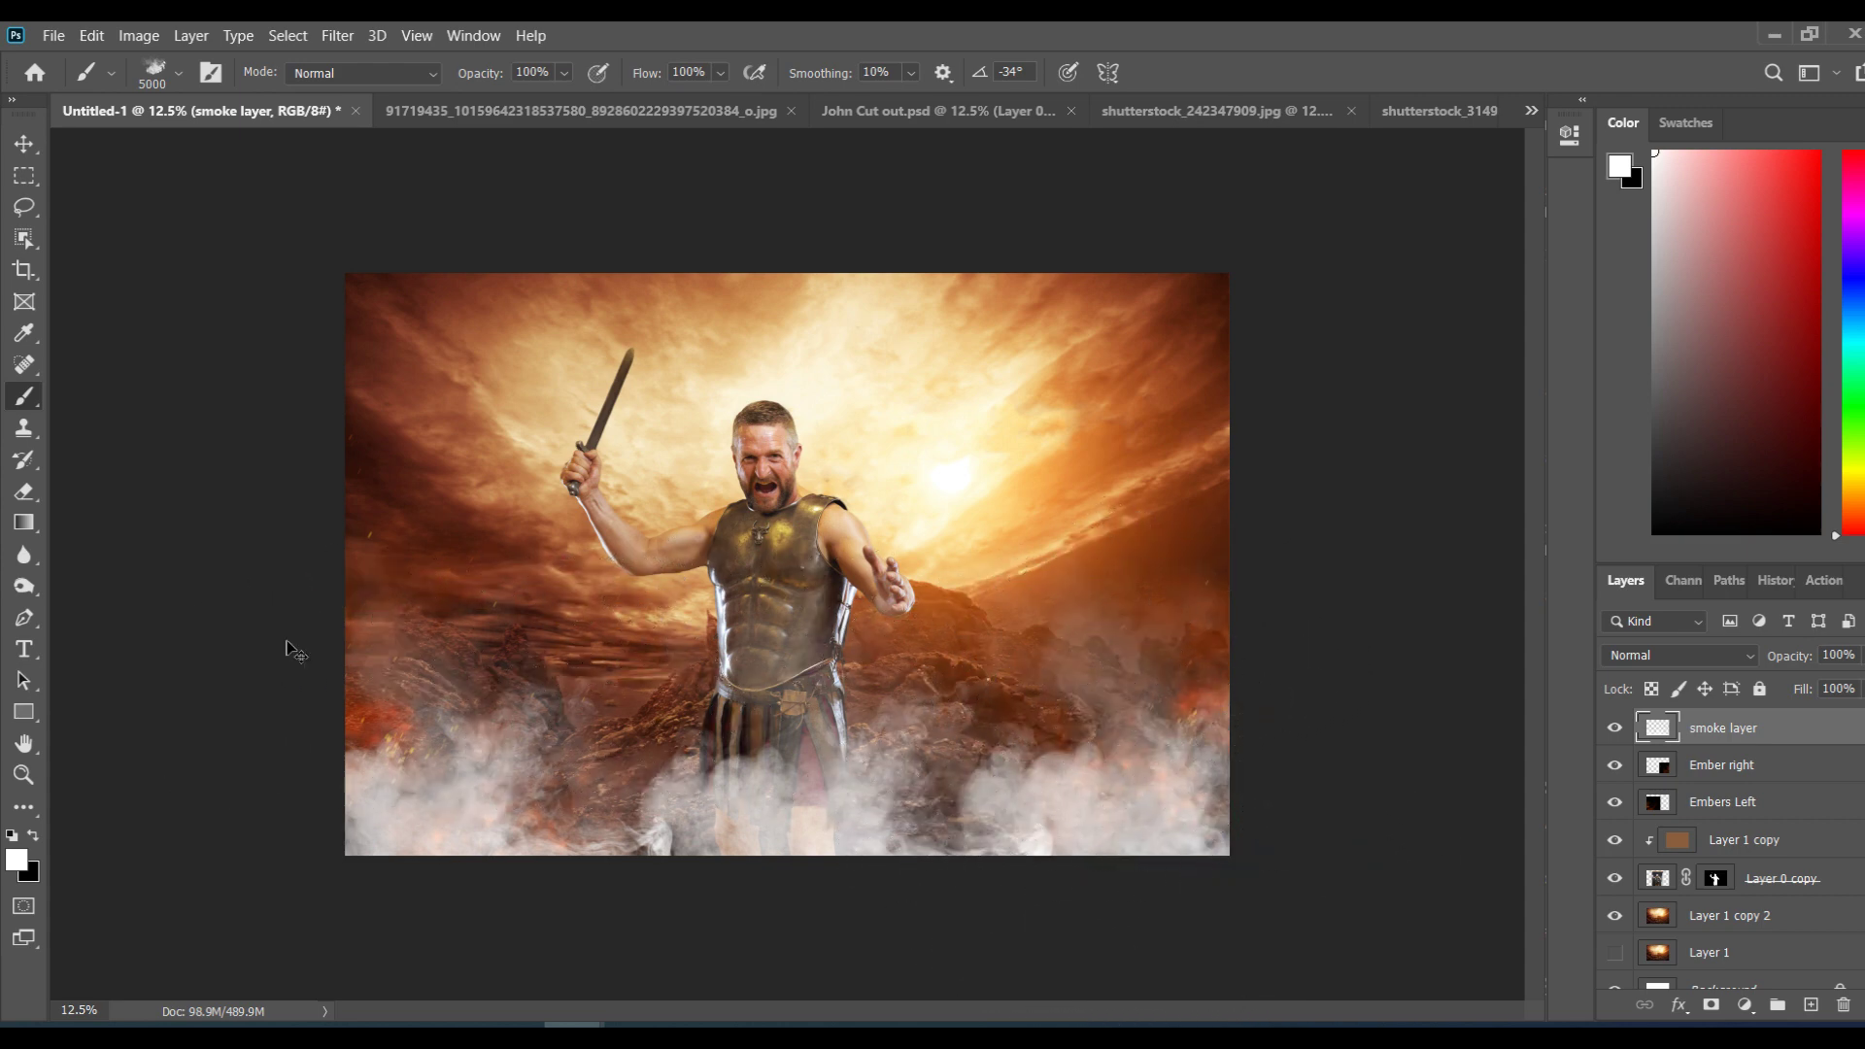
key(ctrl+z)
key(ctrl+z)
key(ctrl+z)
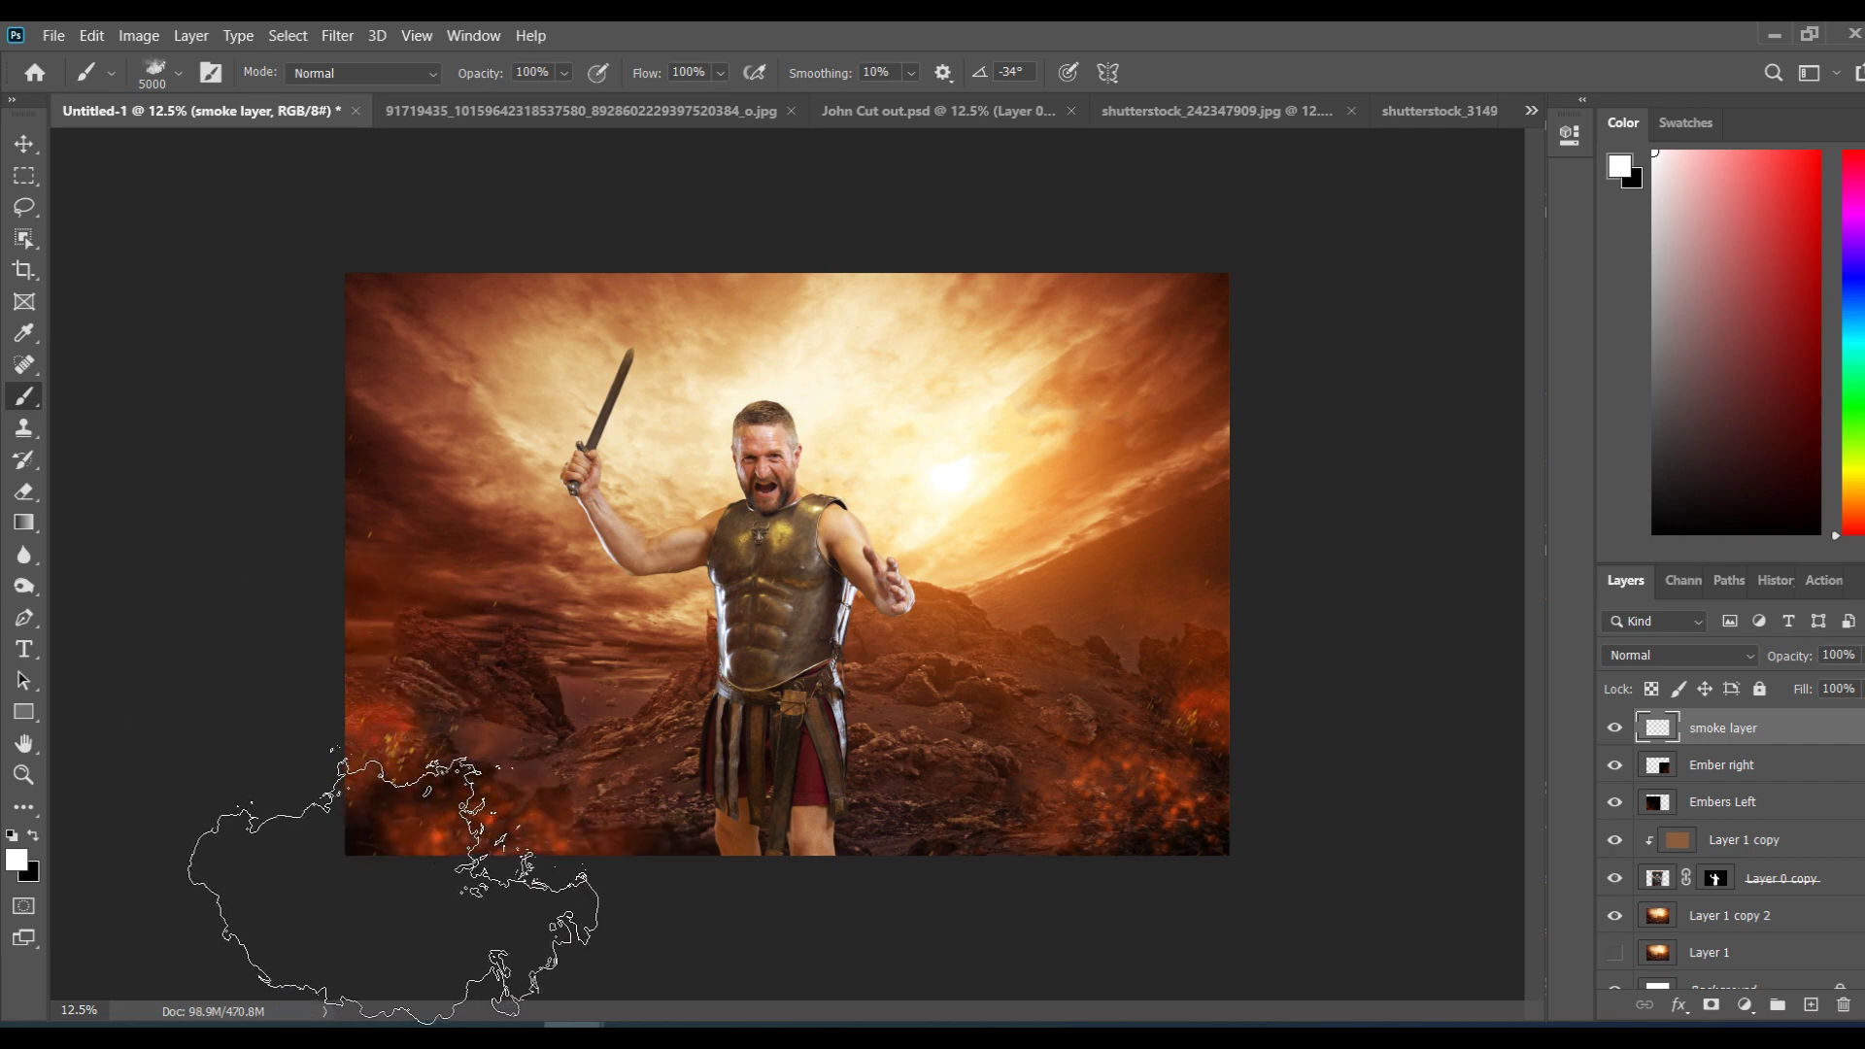
click(393, 884)
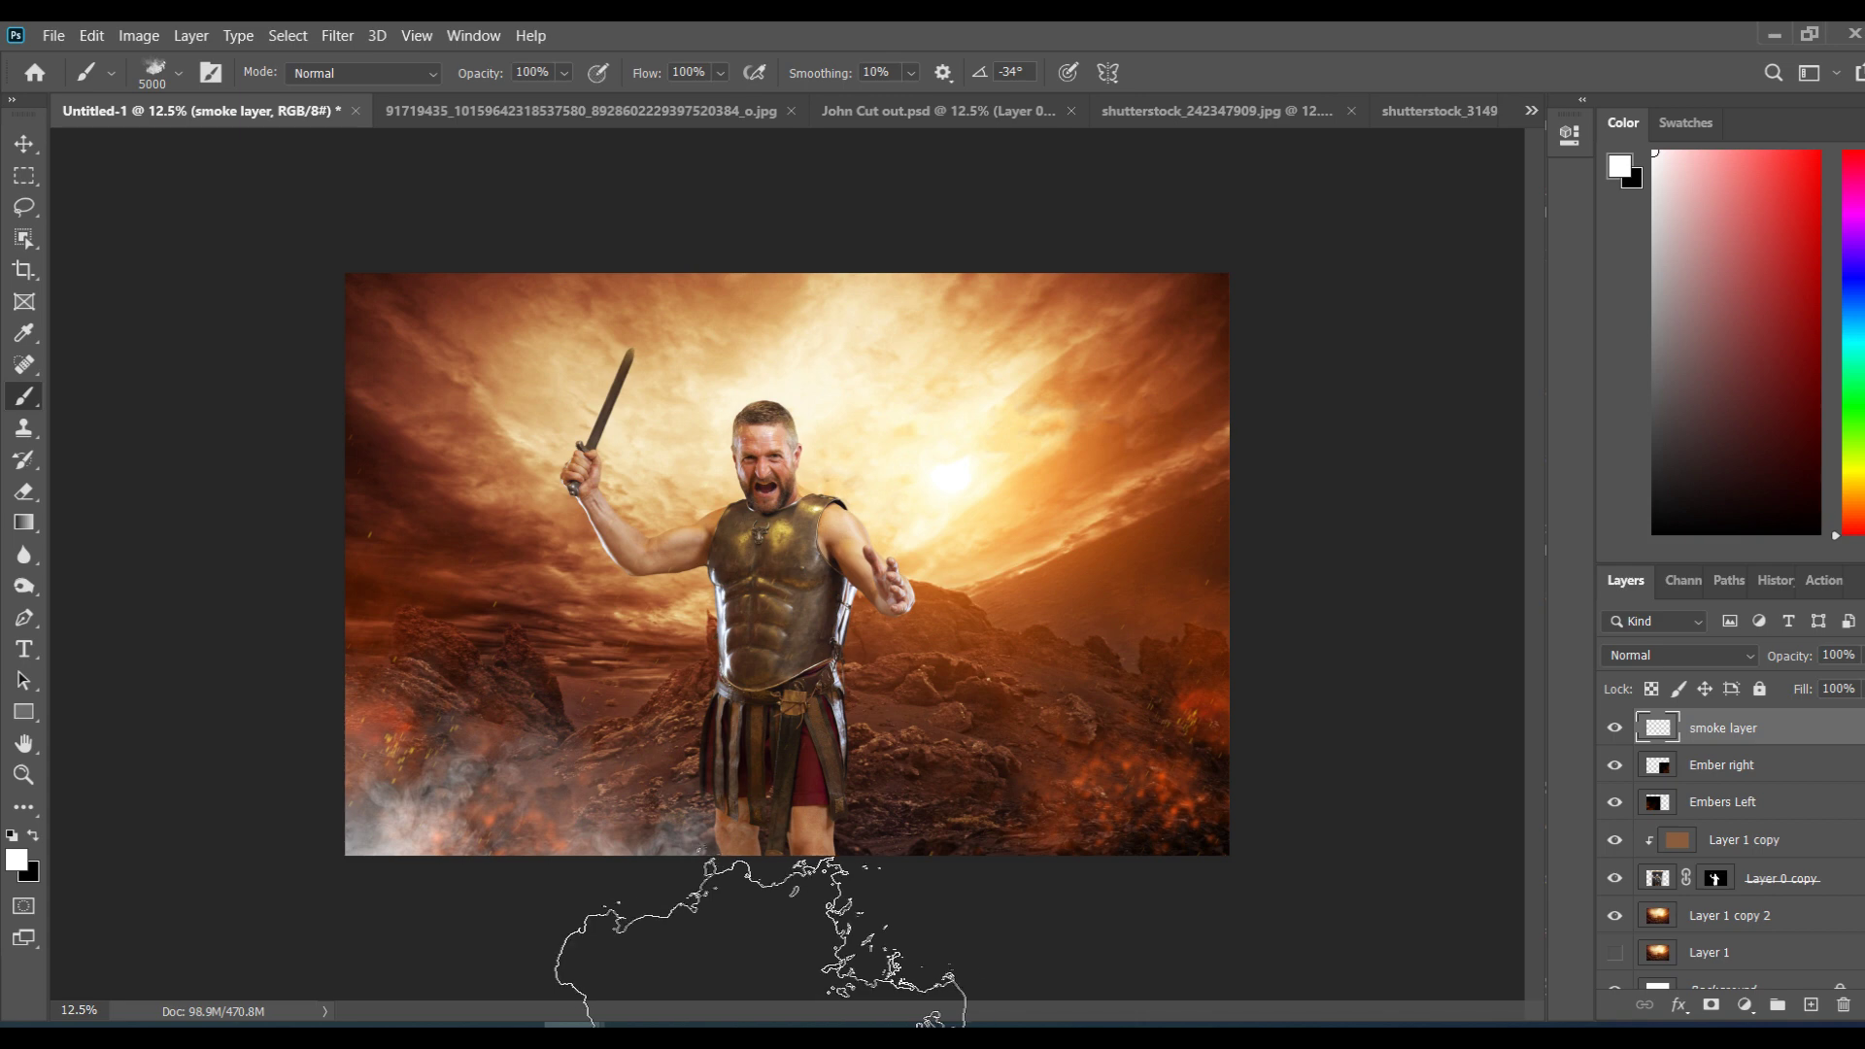
click(1077, 928)
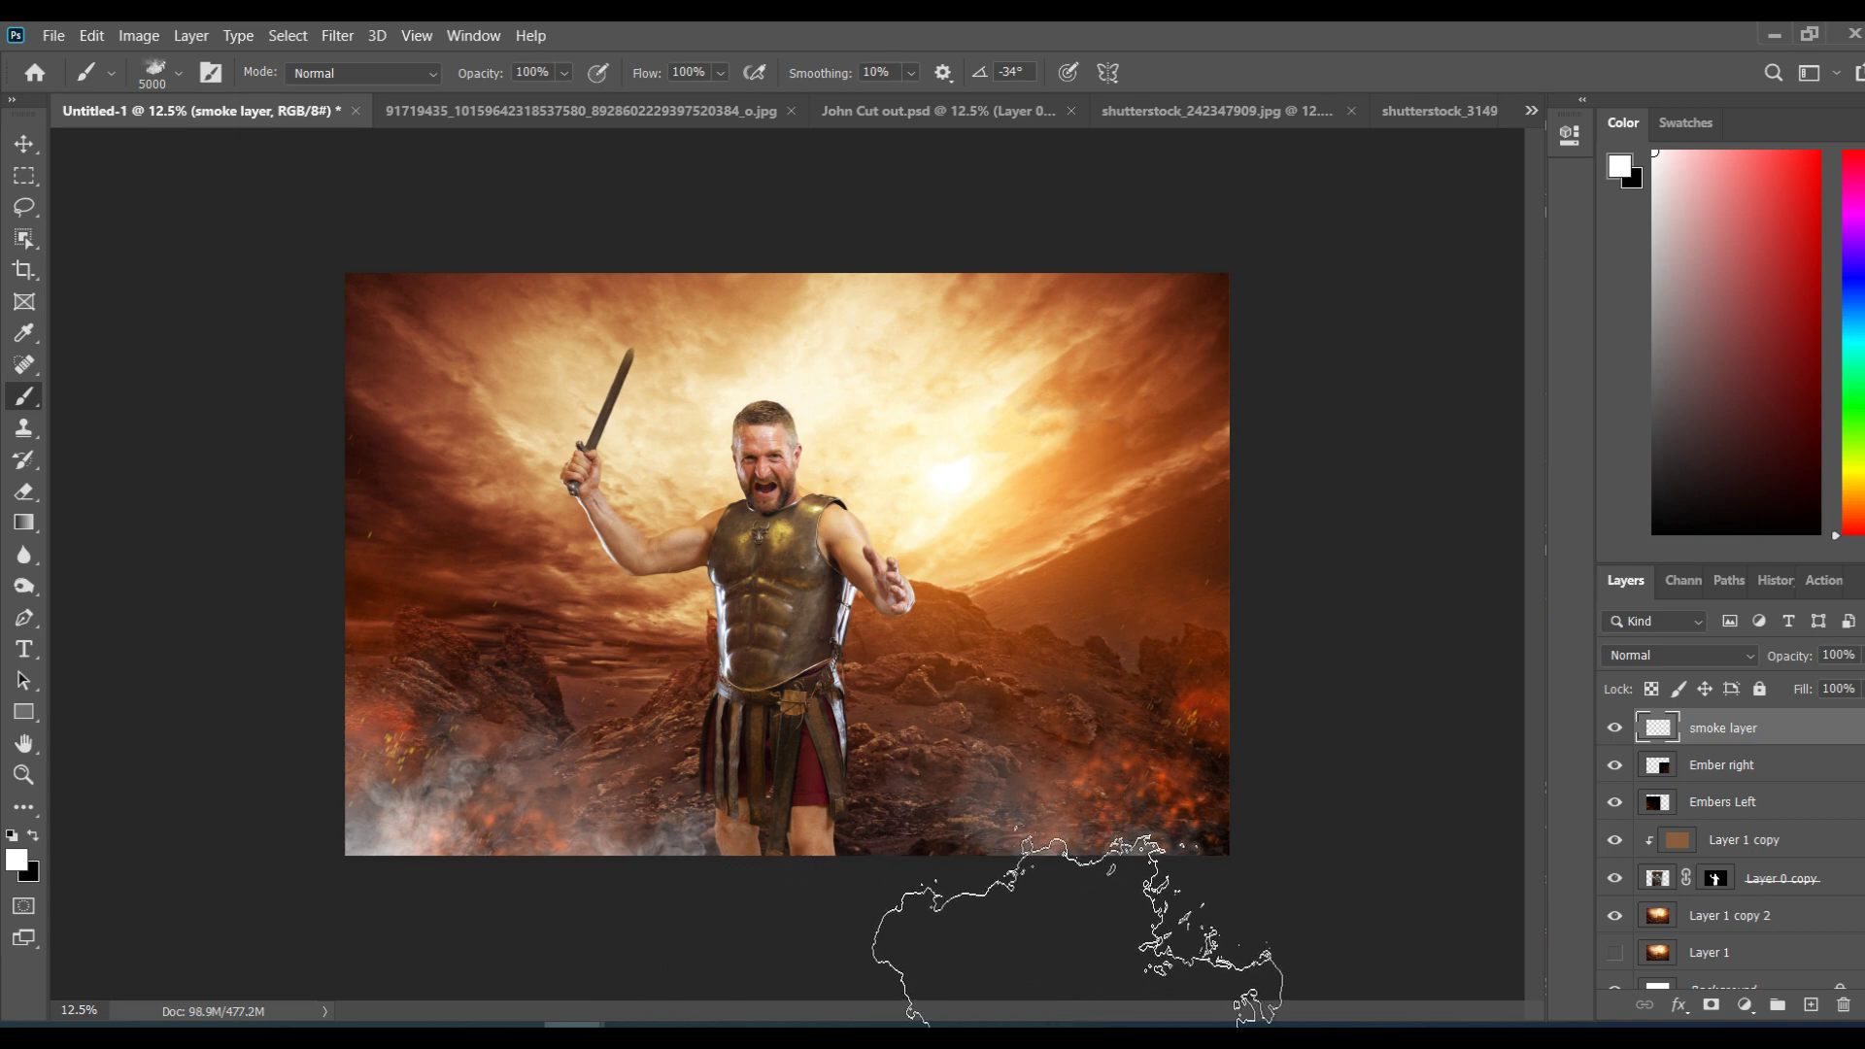
click(1219, 928)
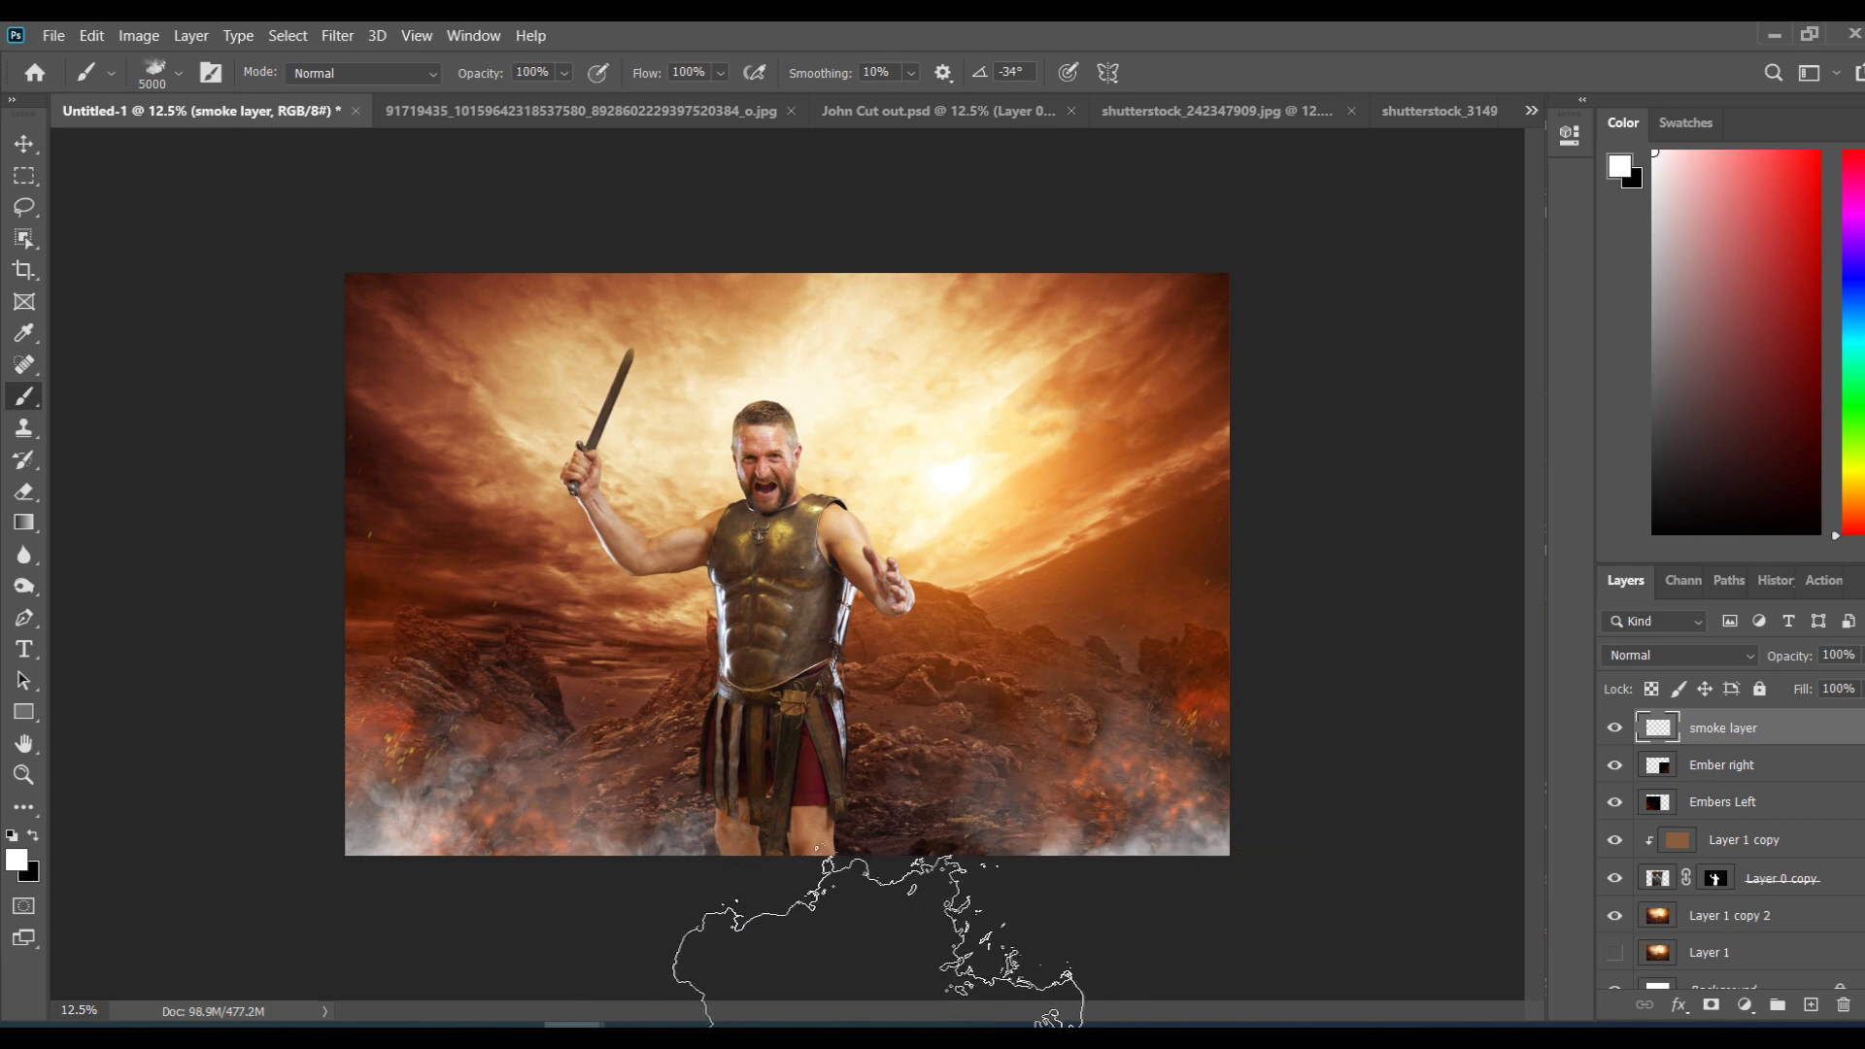
click(888, 957)
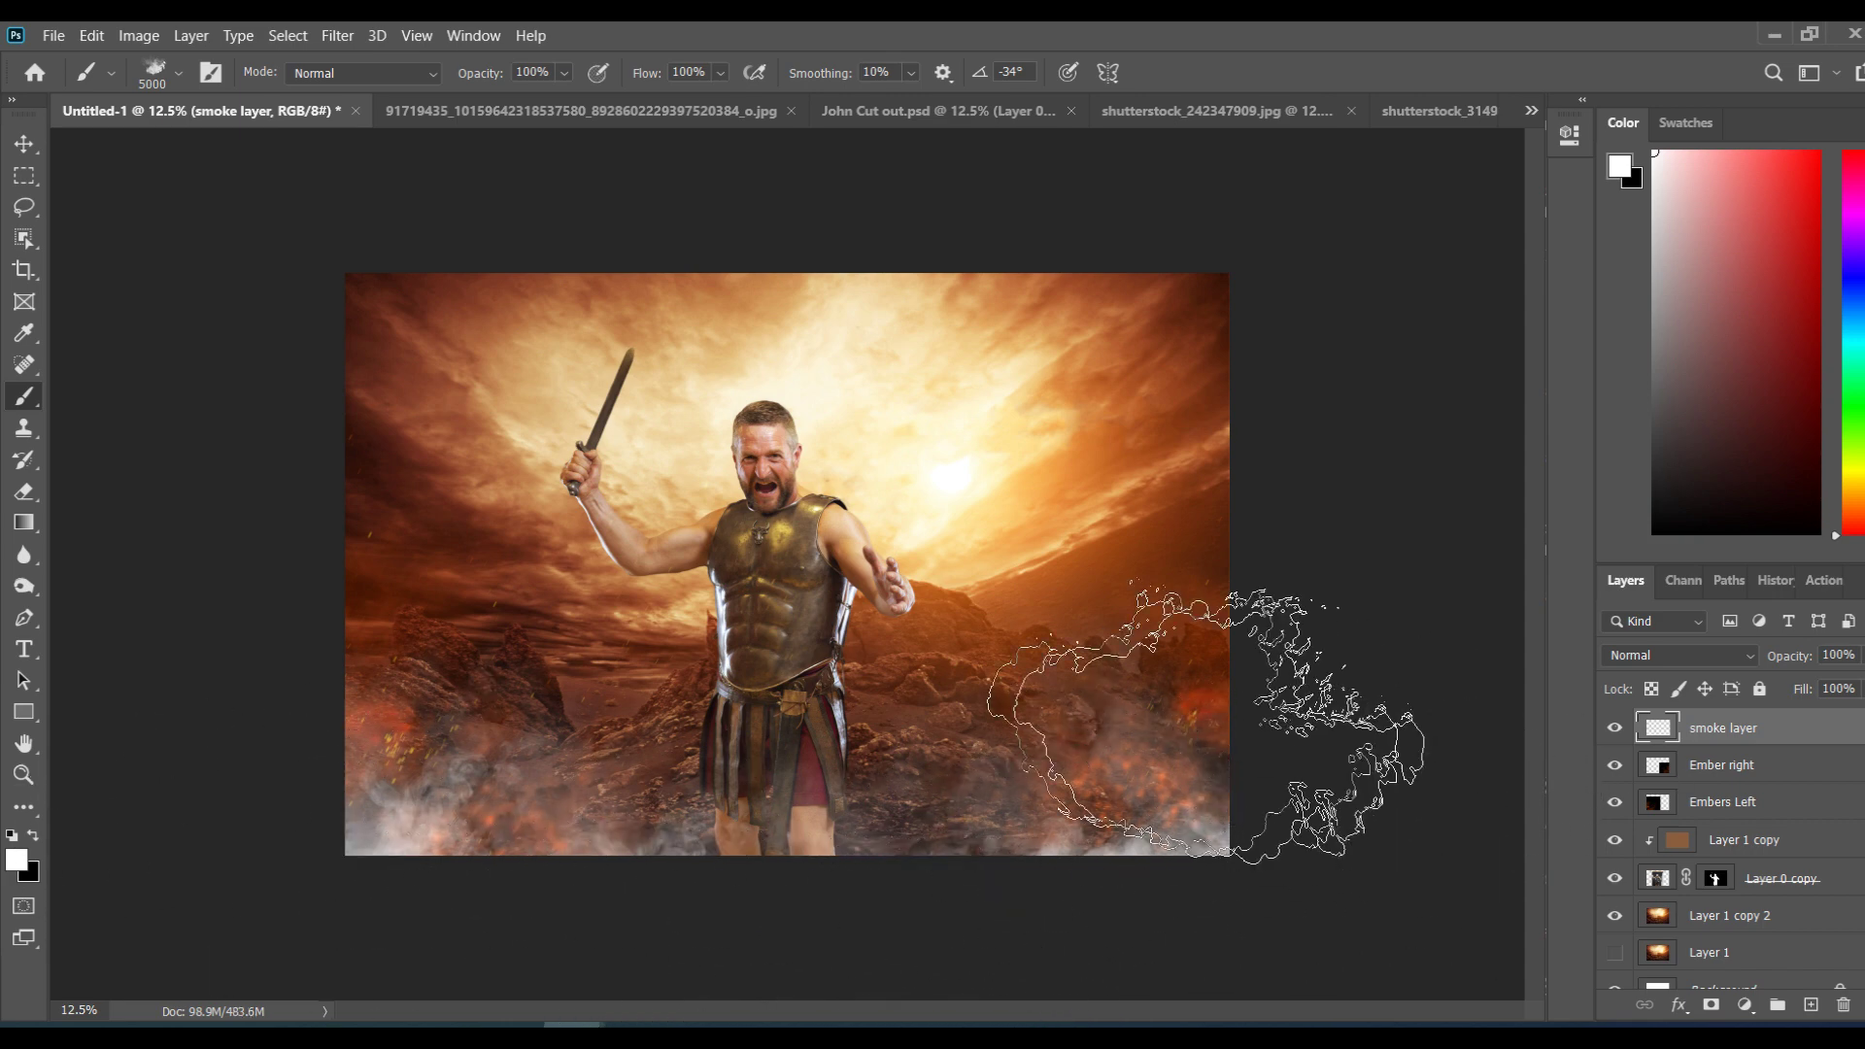
click(1653, 655)
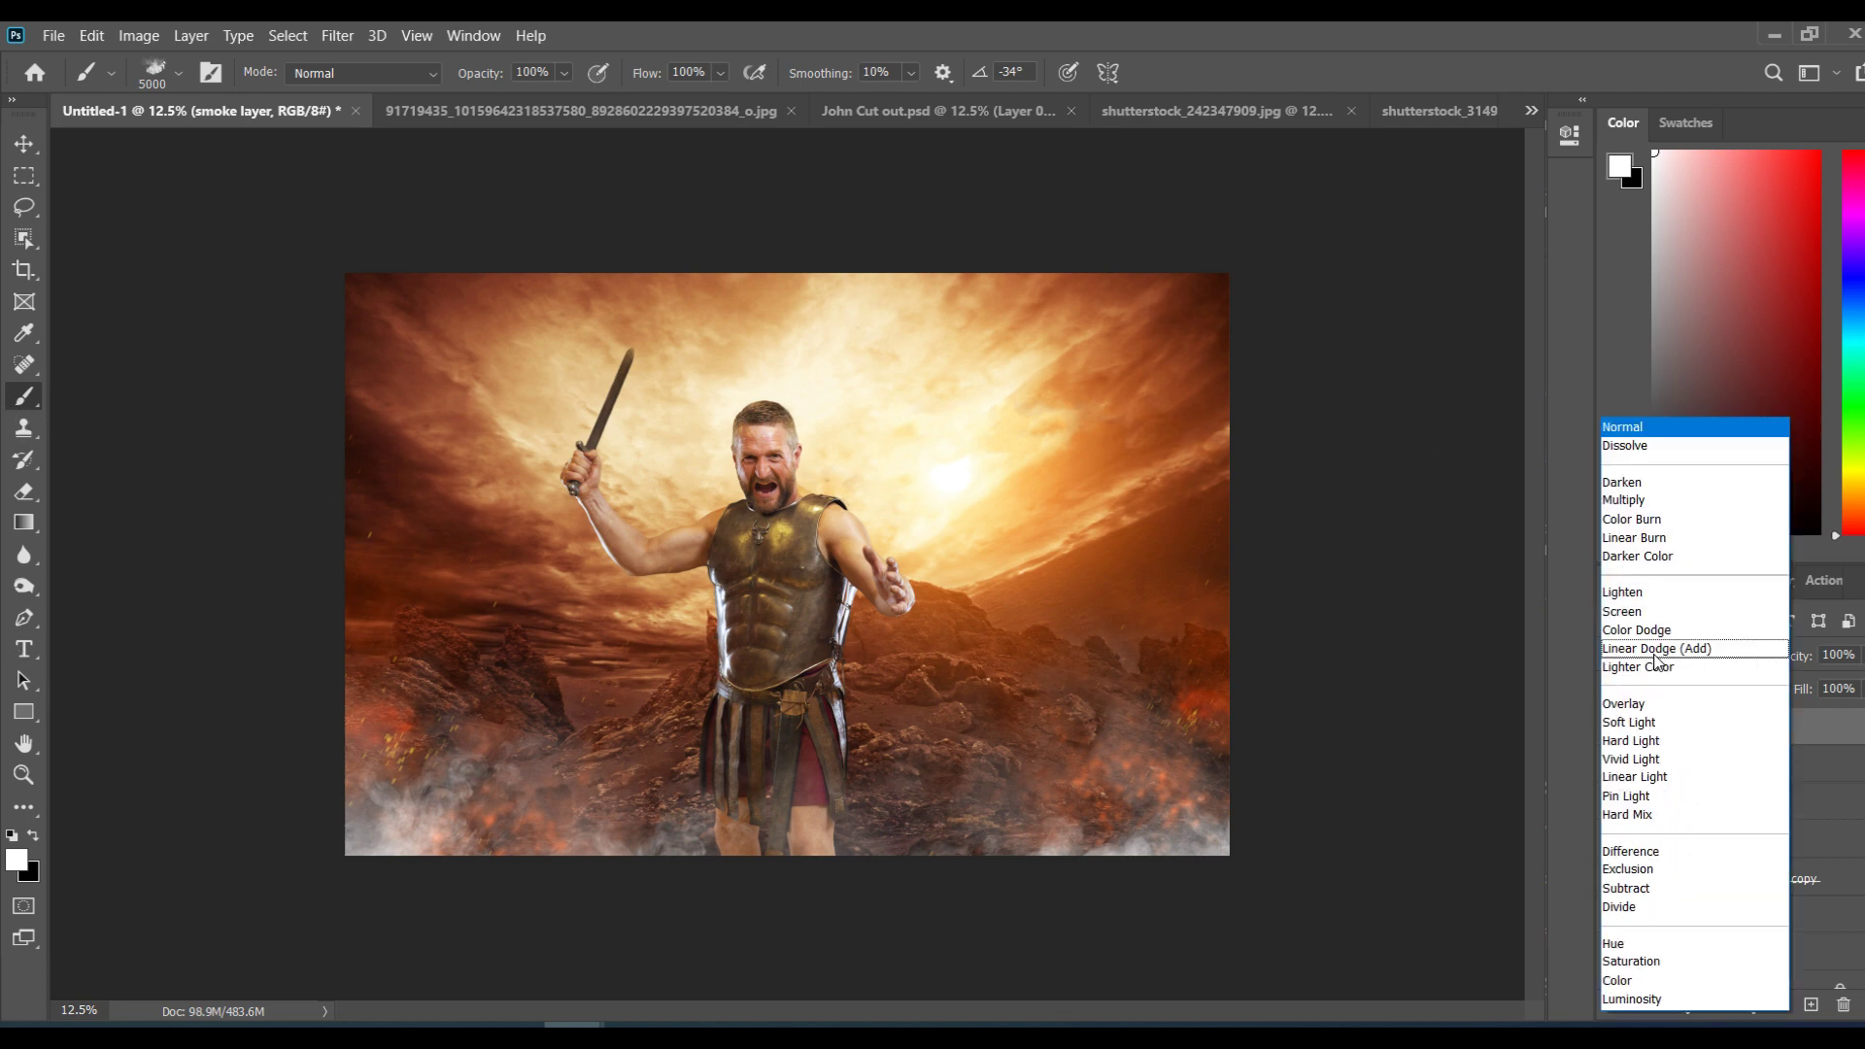
Step: Preview Dissolve, Multiply, Subtract and other blend modes on the smoke, settling on Screen
click(1641, 443)
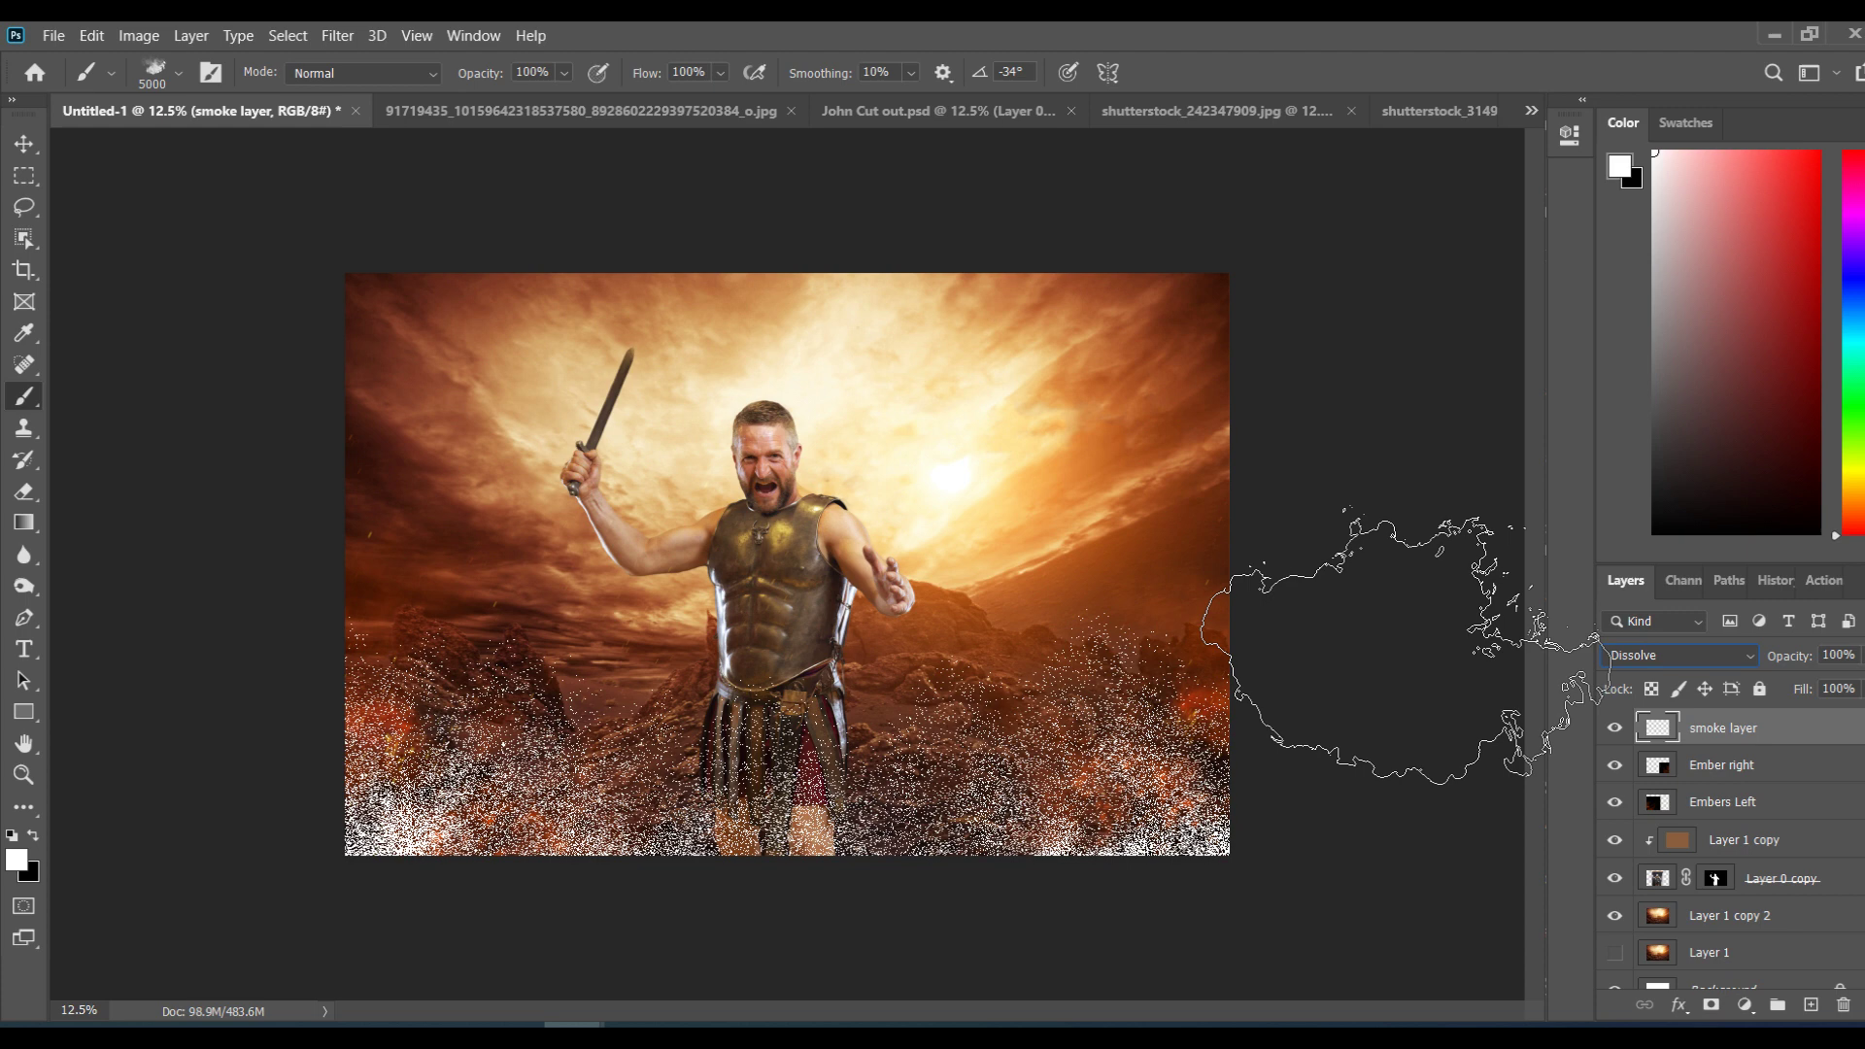
key(Down)
key(Down)
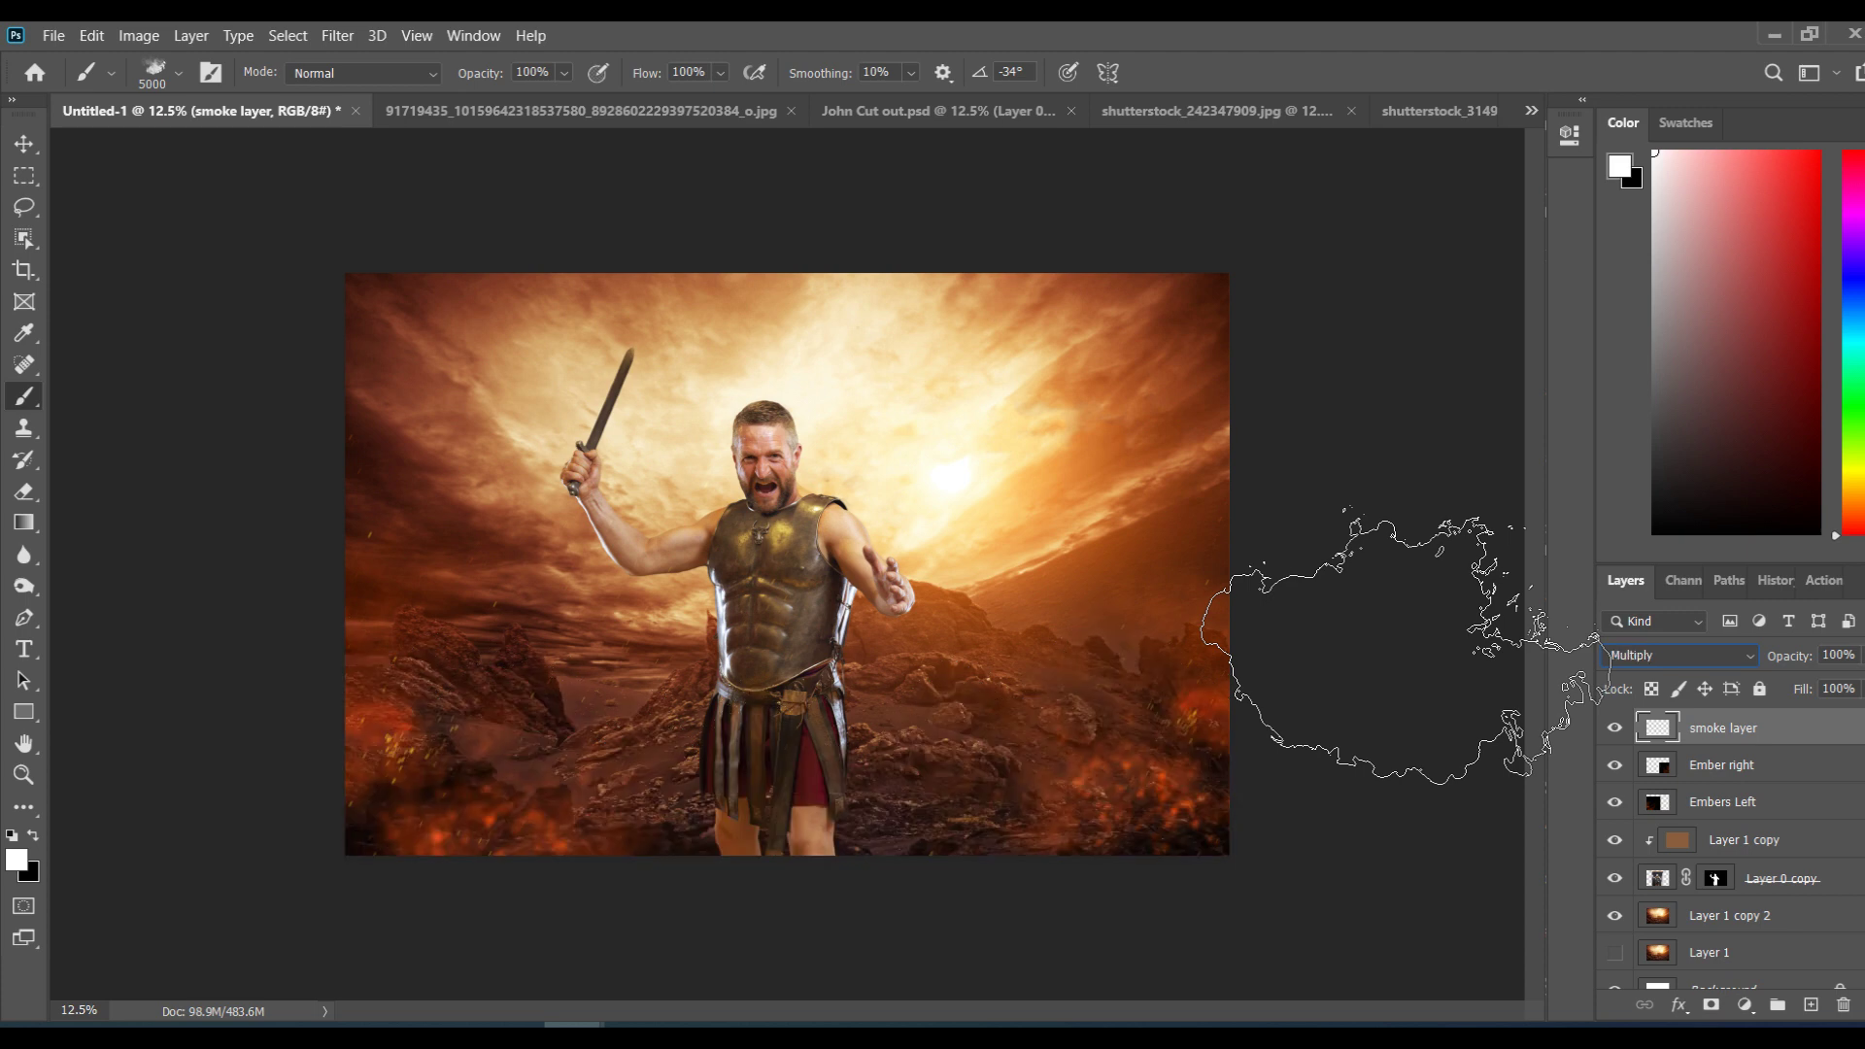
key(Down)
key(Down)
key(Down)
key(Down)
key(Down)
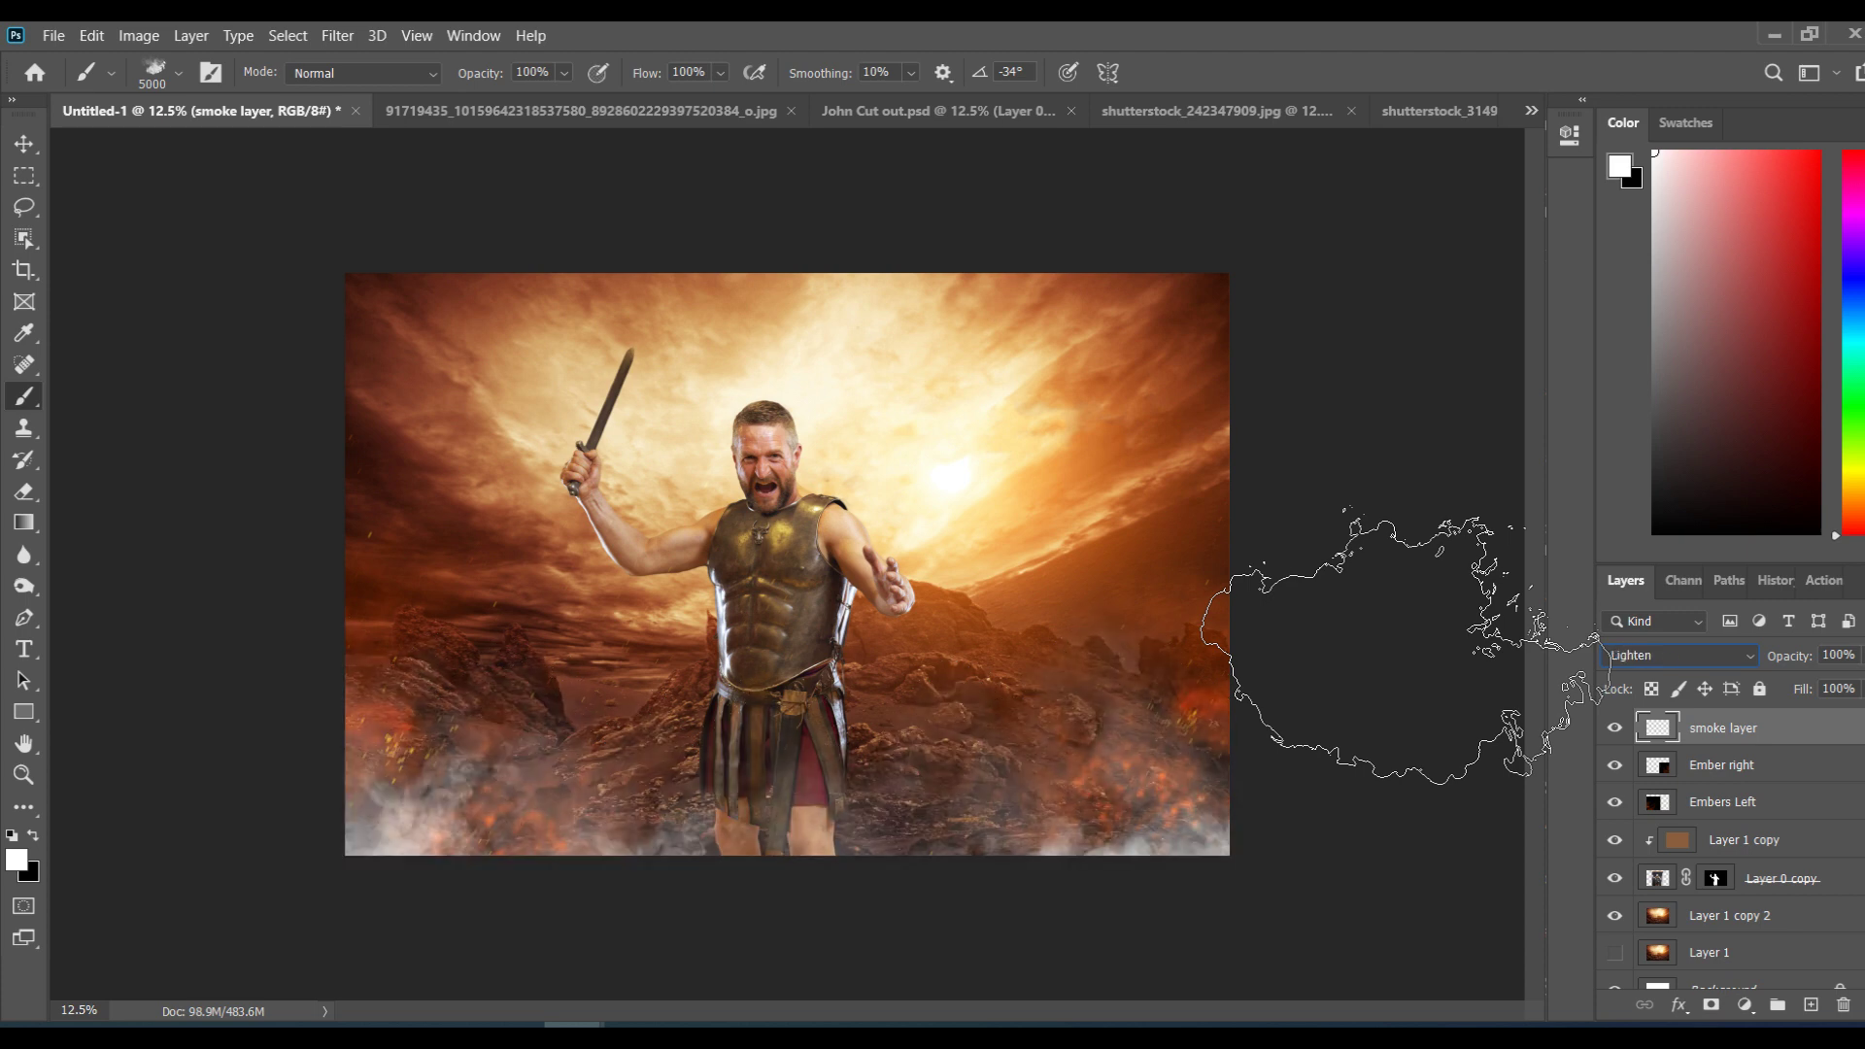
key(Down)
key(Down)
key(Down)
key(Down)
key(Down)
key(Down)
key(Down)
key(Down)
key(Down)
key(Down)
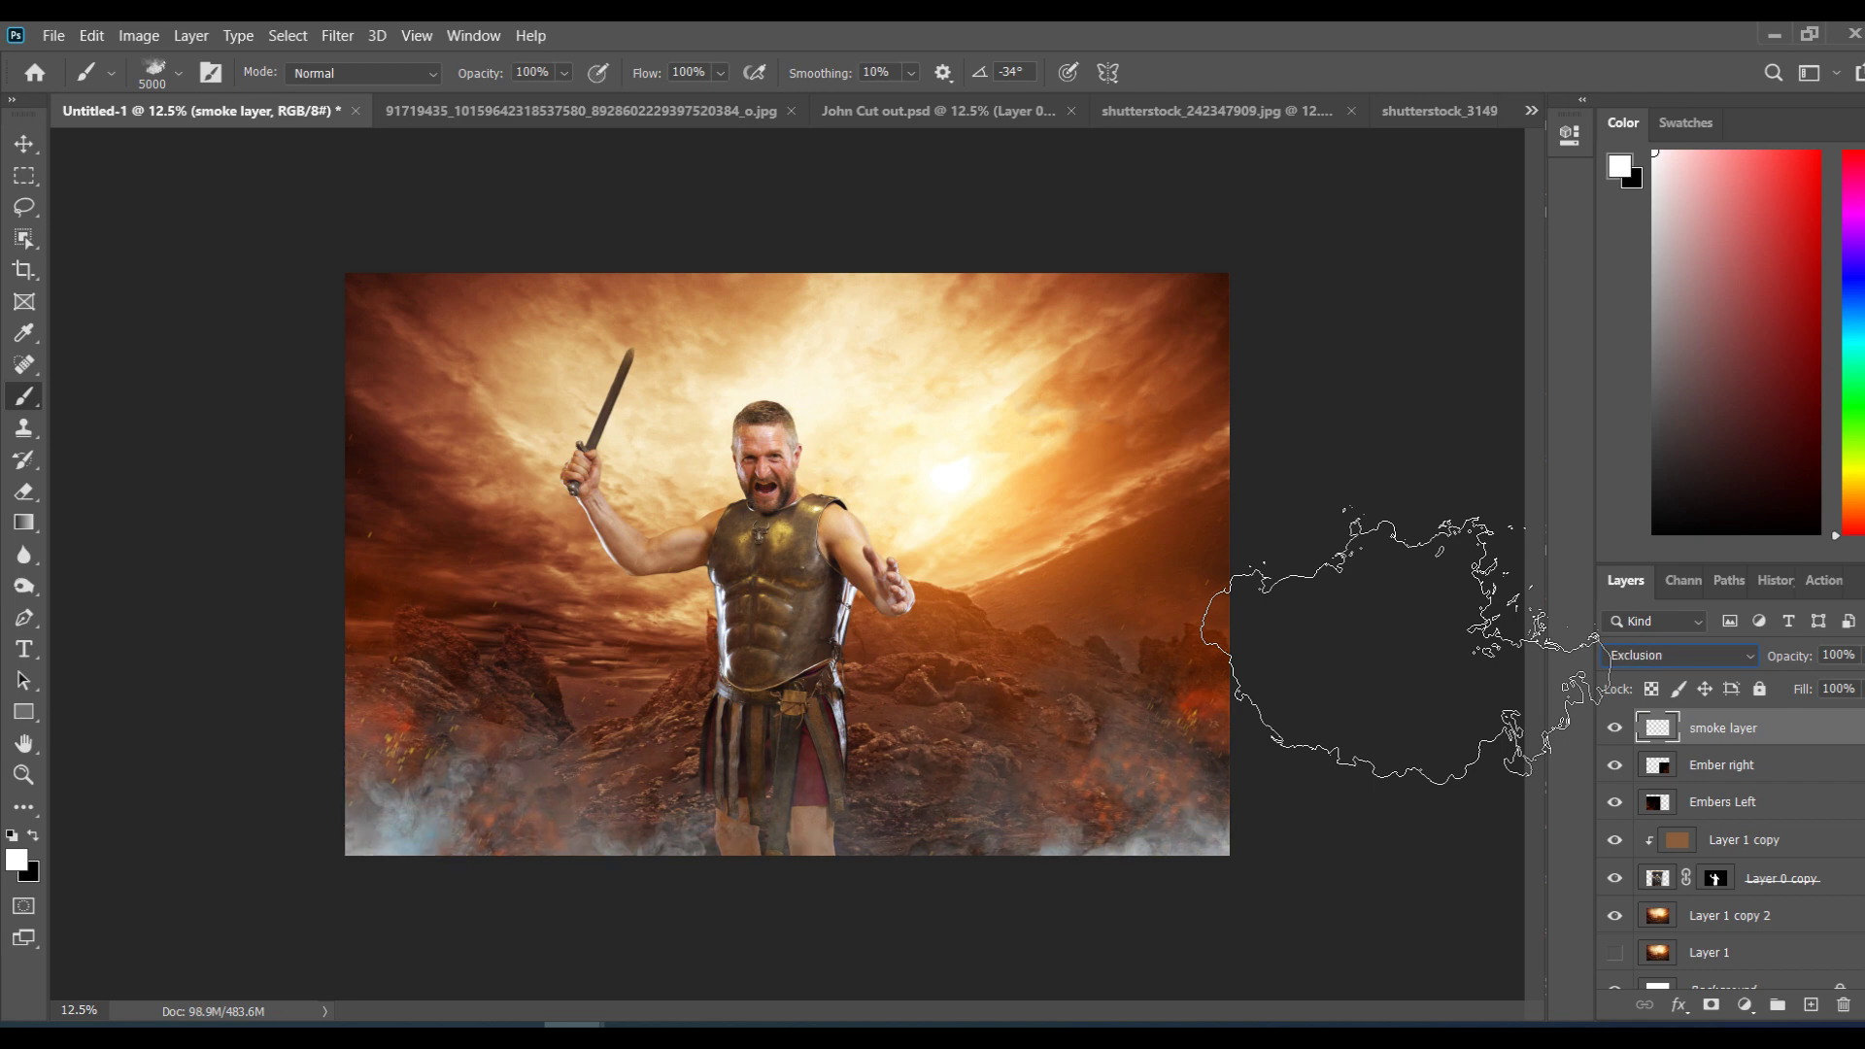
key(Down)
key(Down)
key(Down)
key(Down)
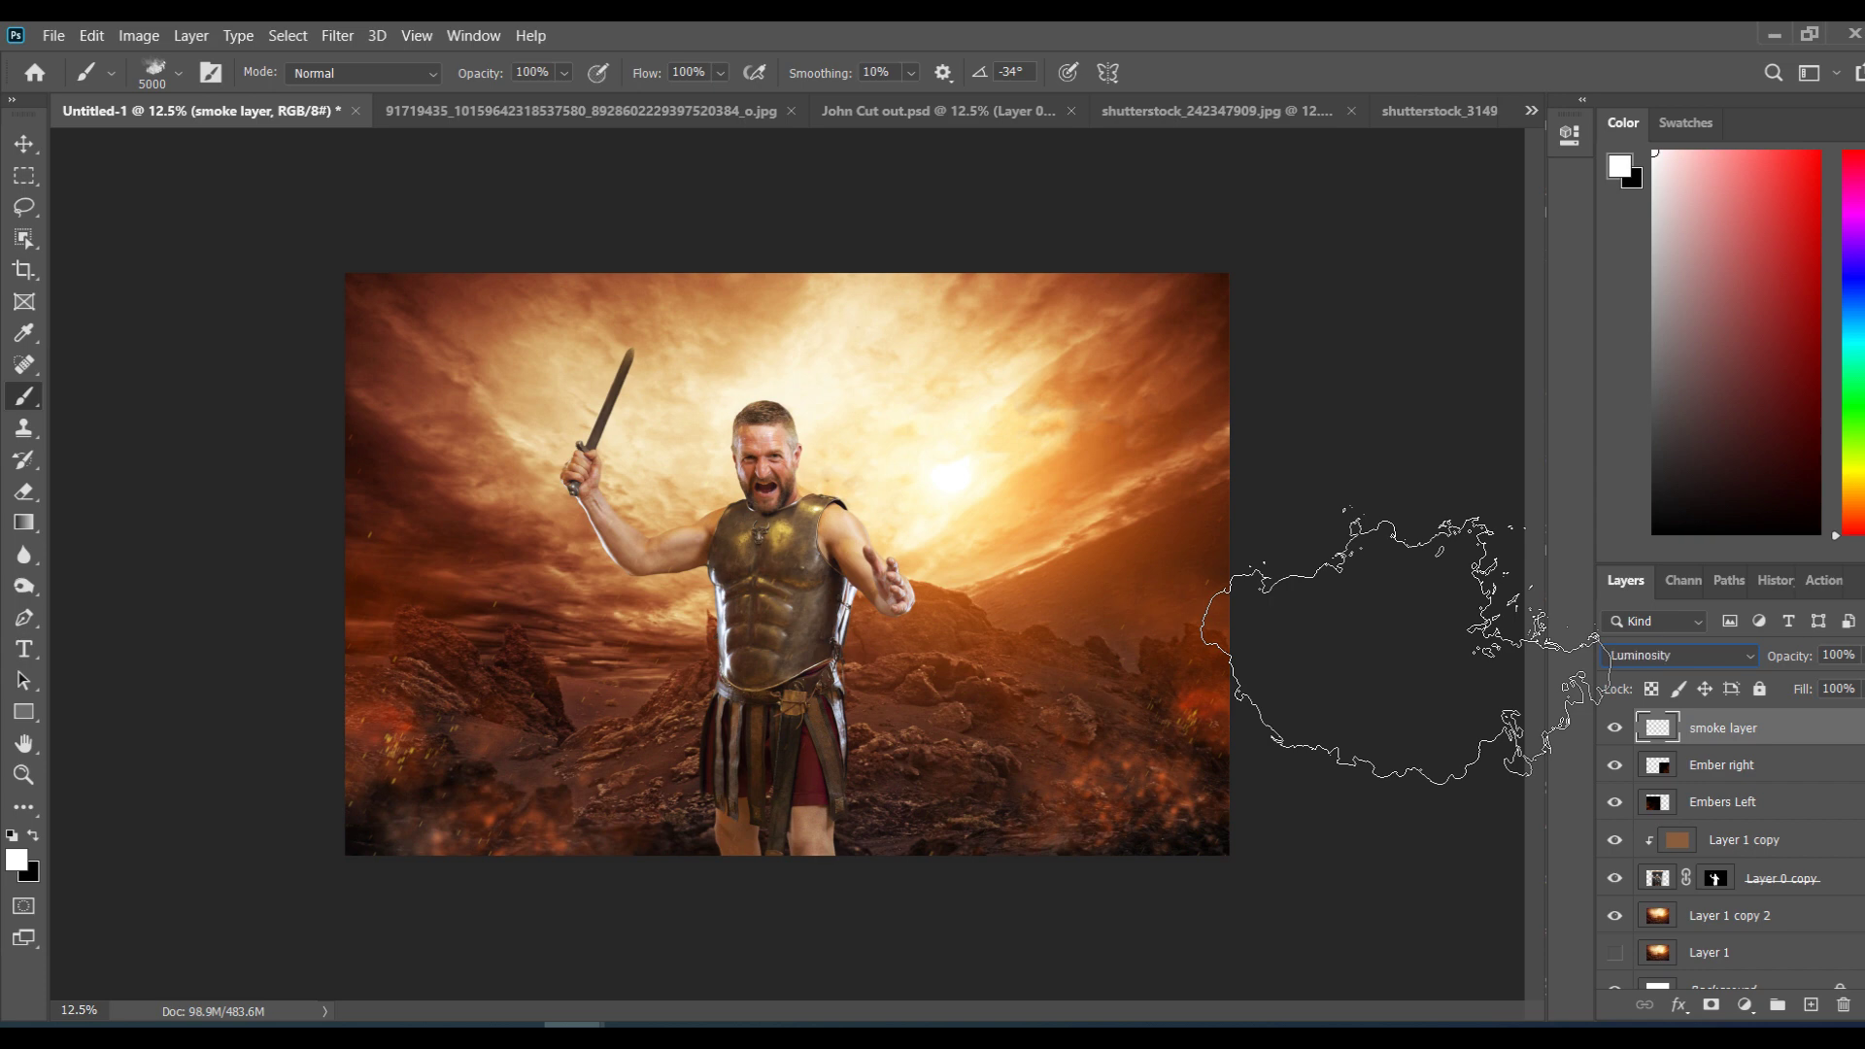
key(Down)
key(s)
key(d)
key(d)
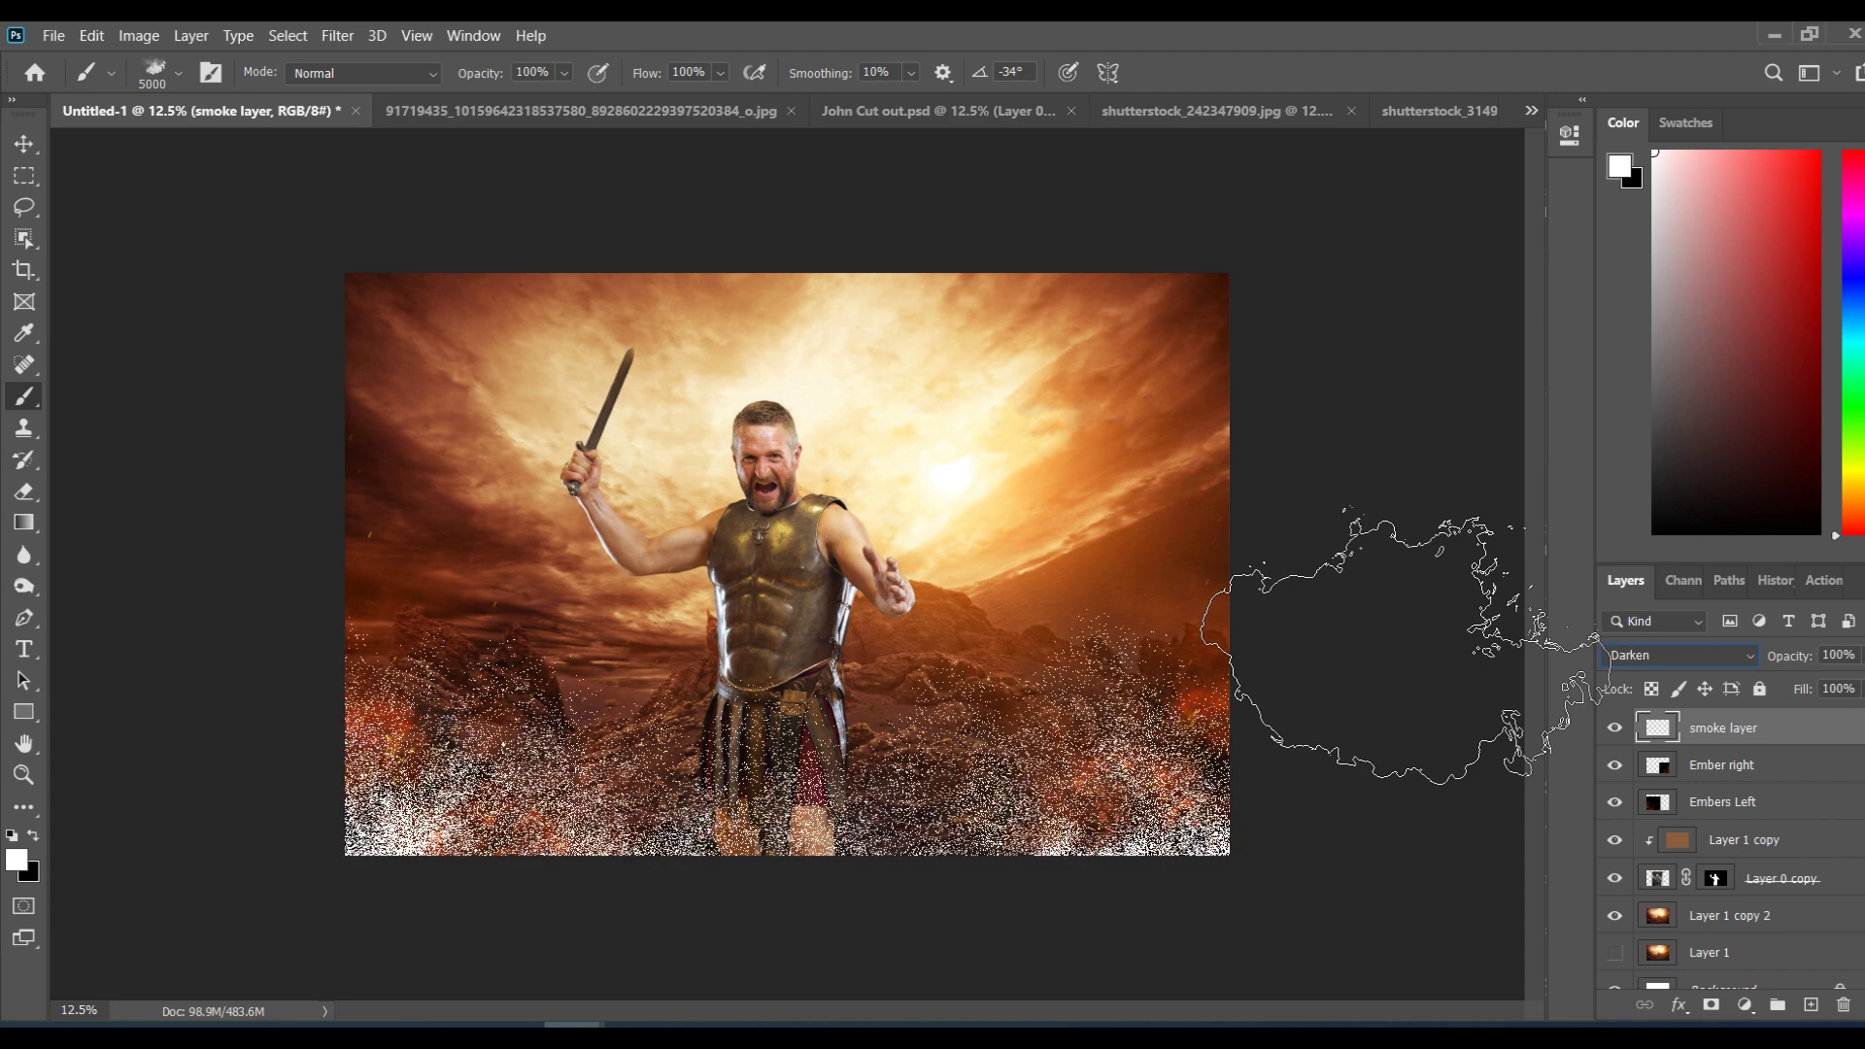
key(Down)
key(Down)
key(Down)
key(Down)
key(Down)
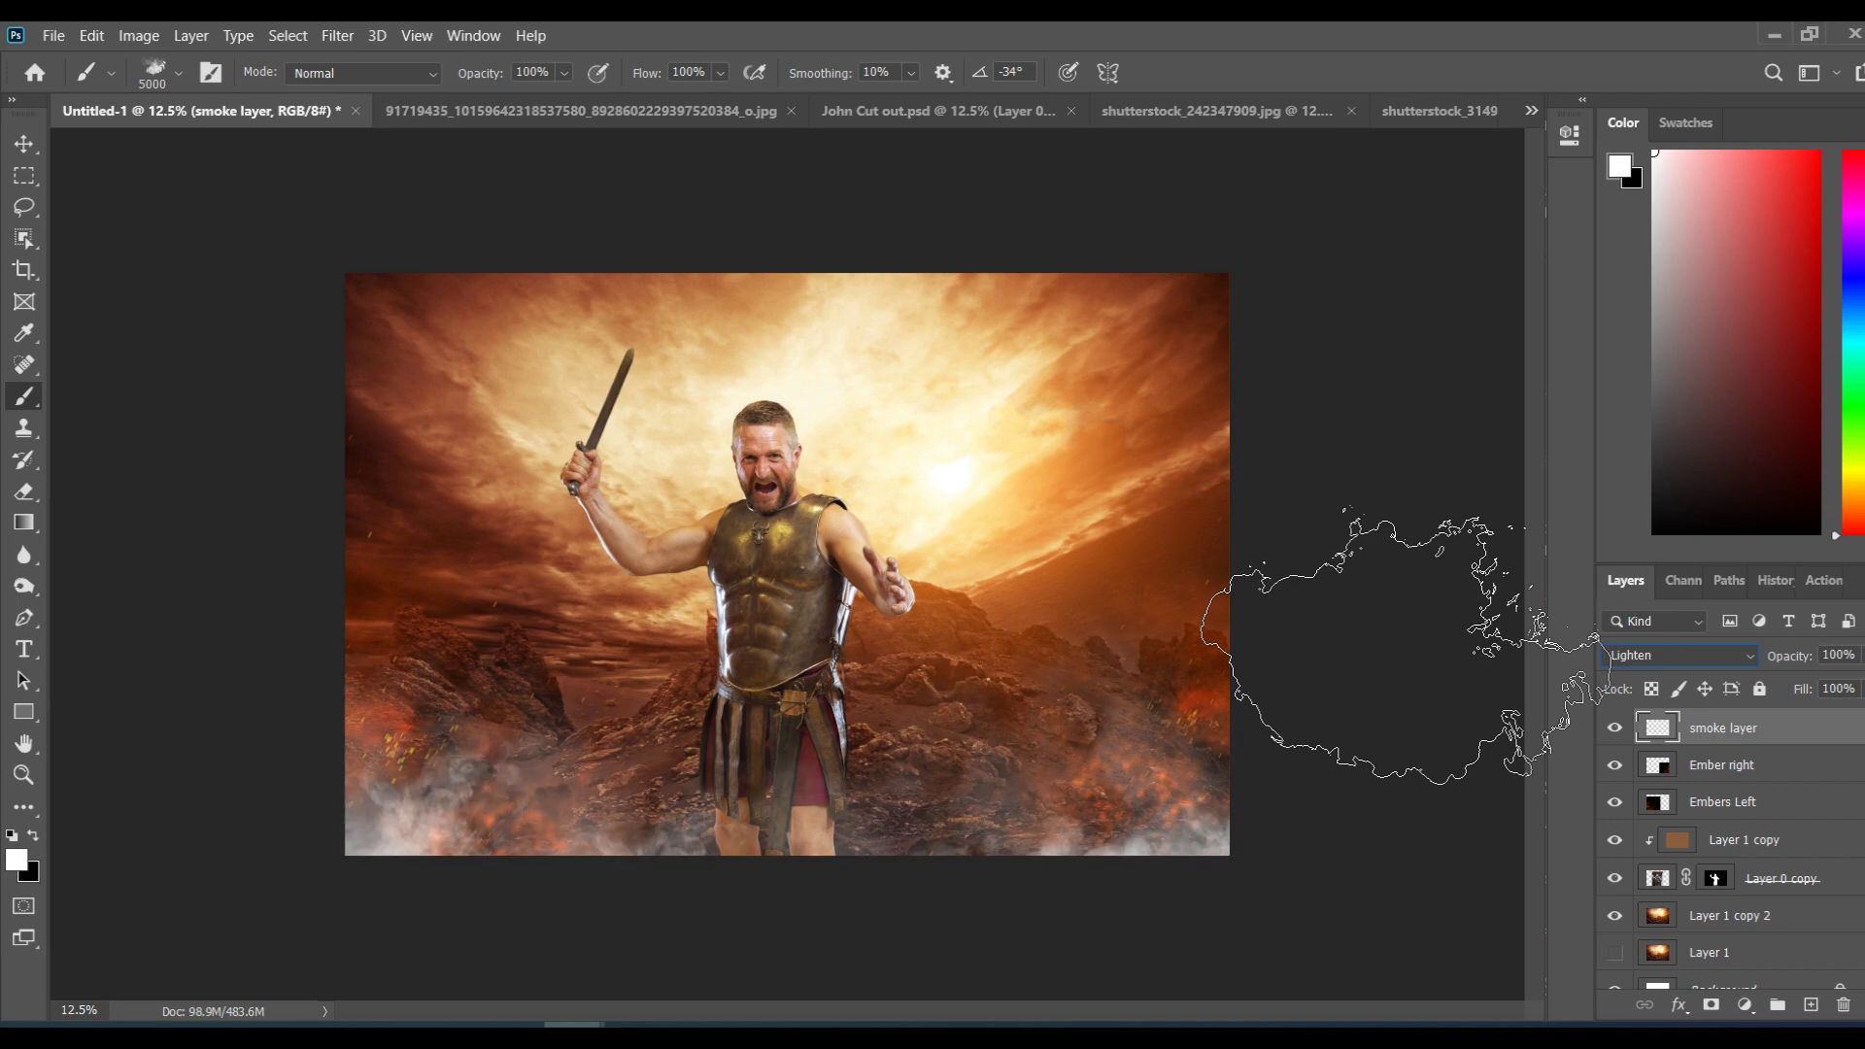
key(Down)
key(Down)
key(Down)
key(Up)
key(Up)
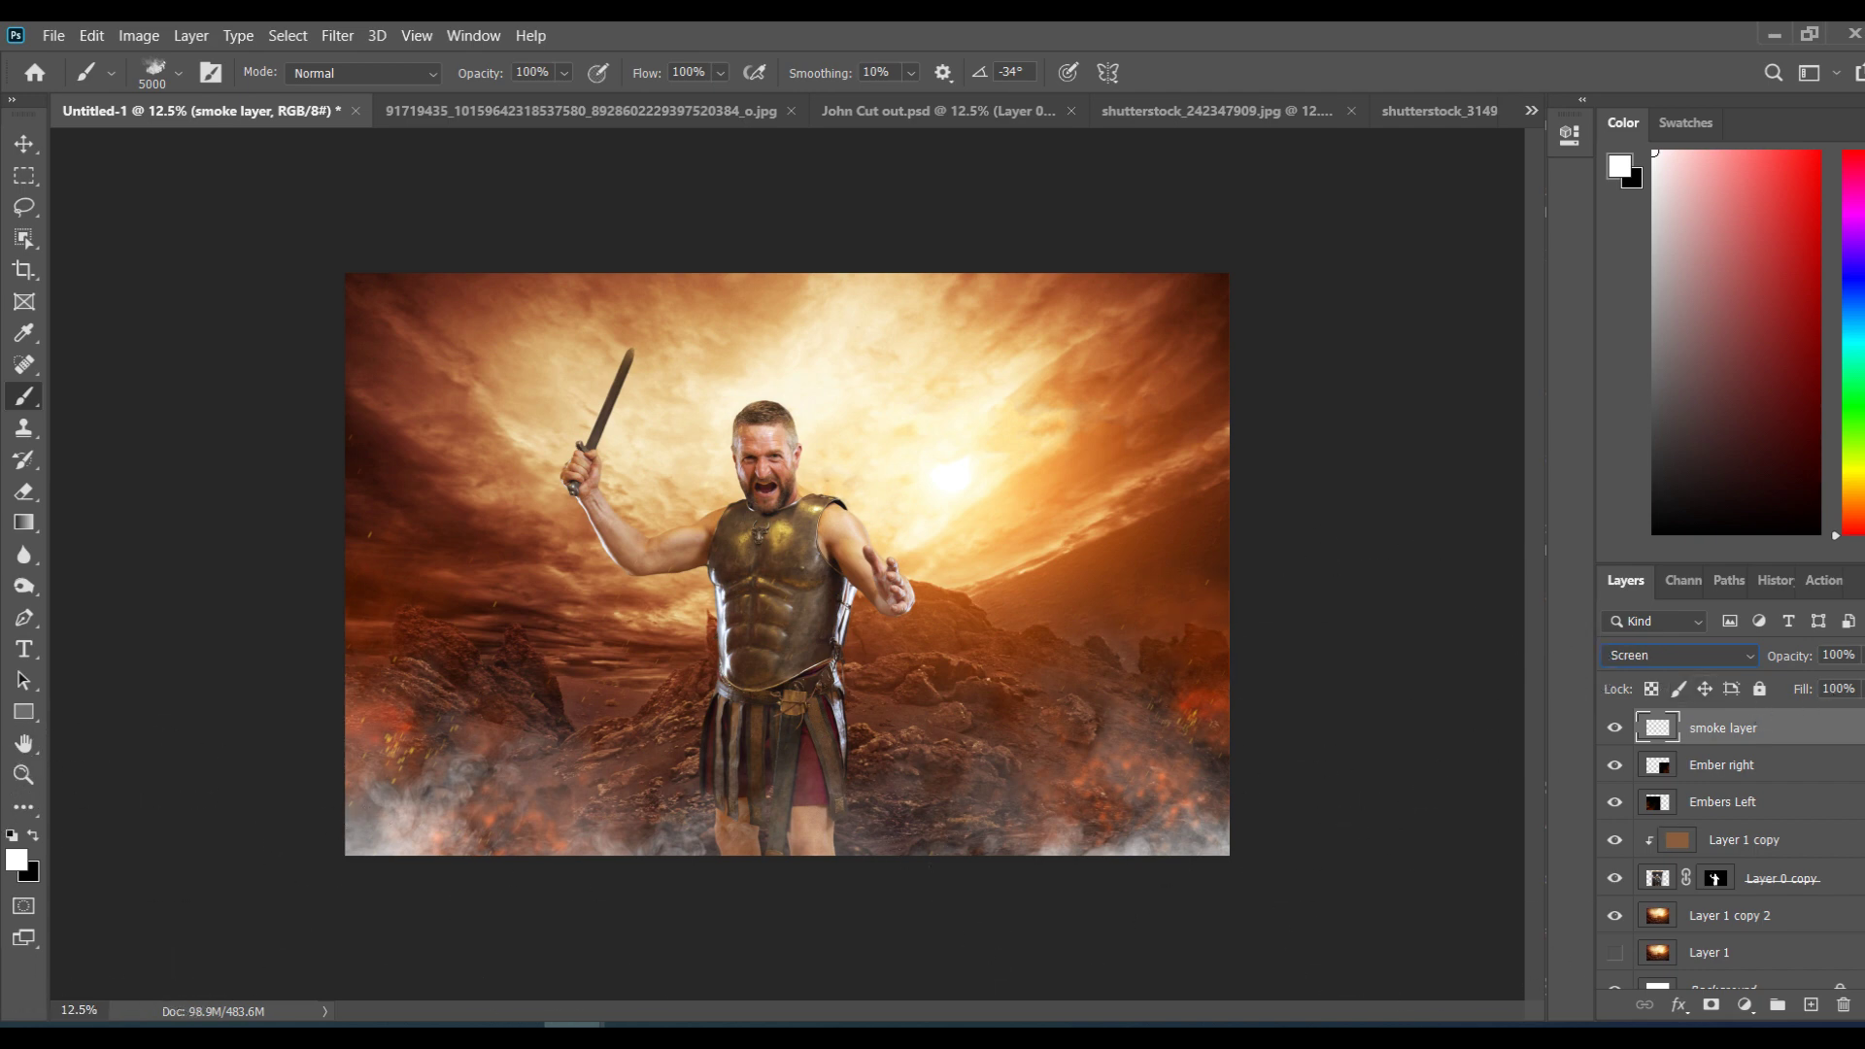
click(1670, 664)
Step: Lower the smoke opacity to 75%, merge it down into Ember right, and add a new layer
click(1860, 657)
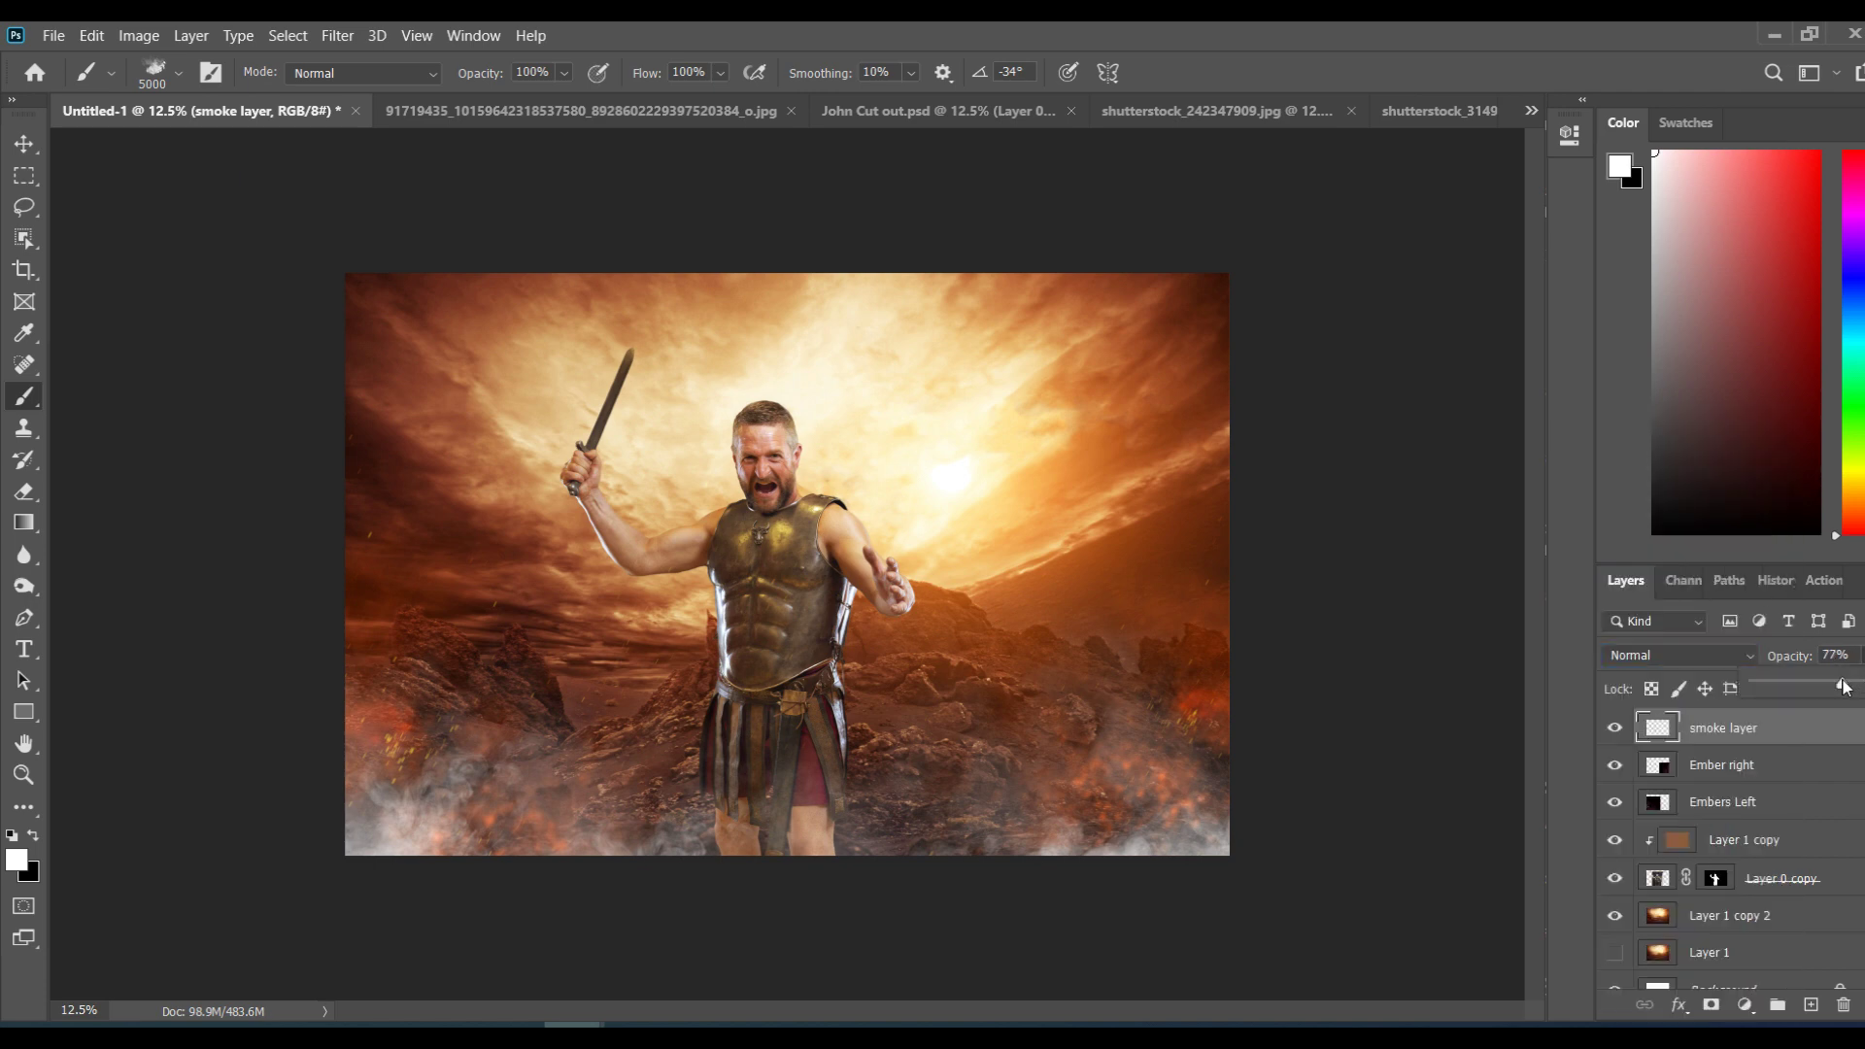
drag(1844, 688, 1863, 688)
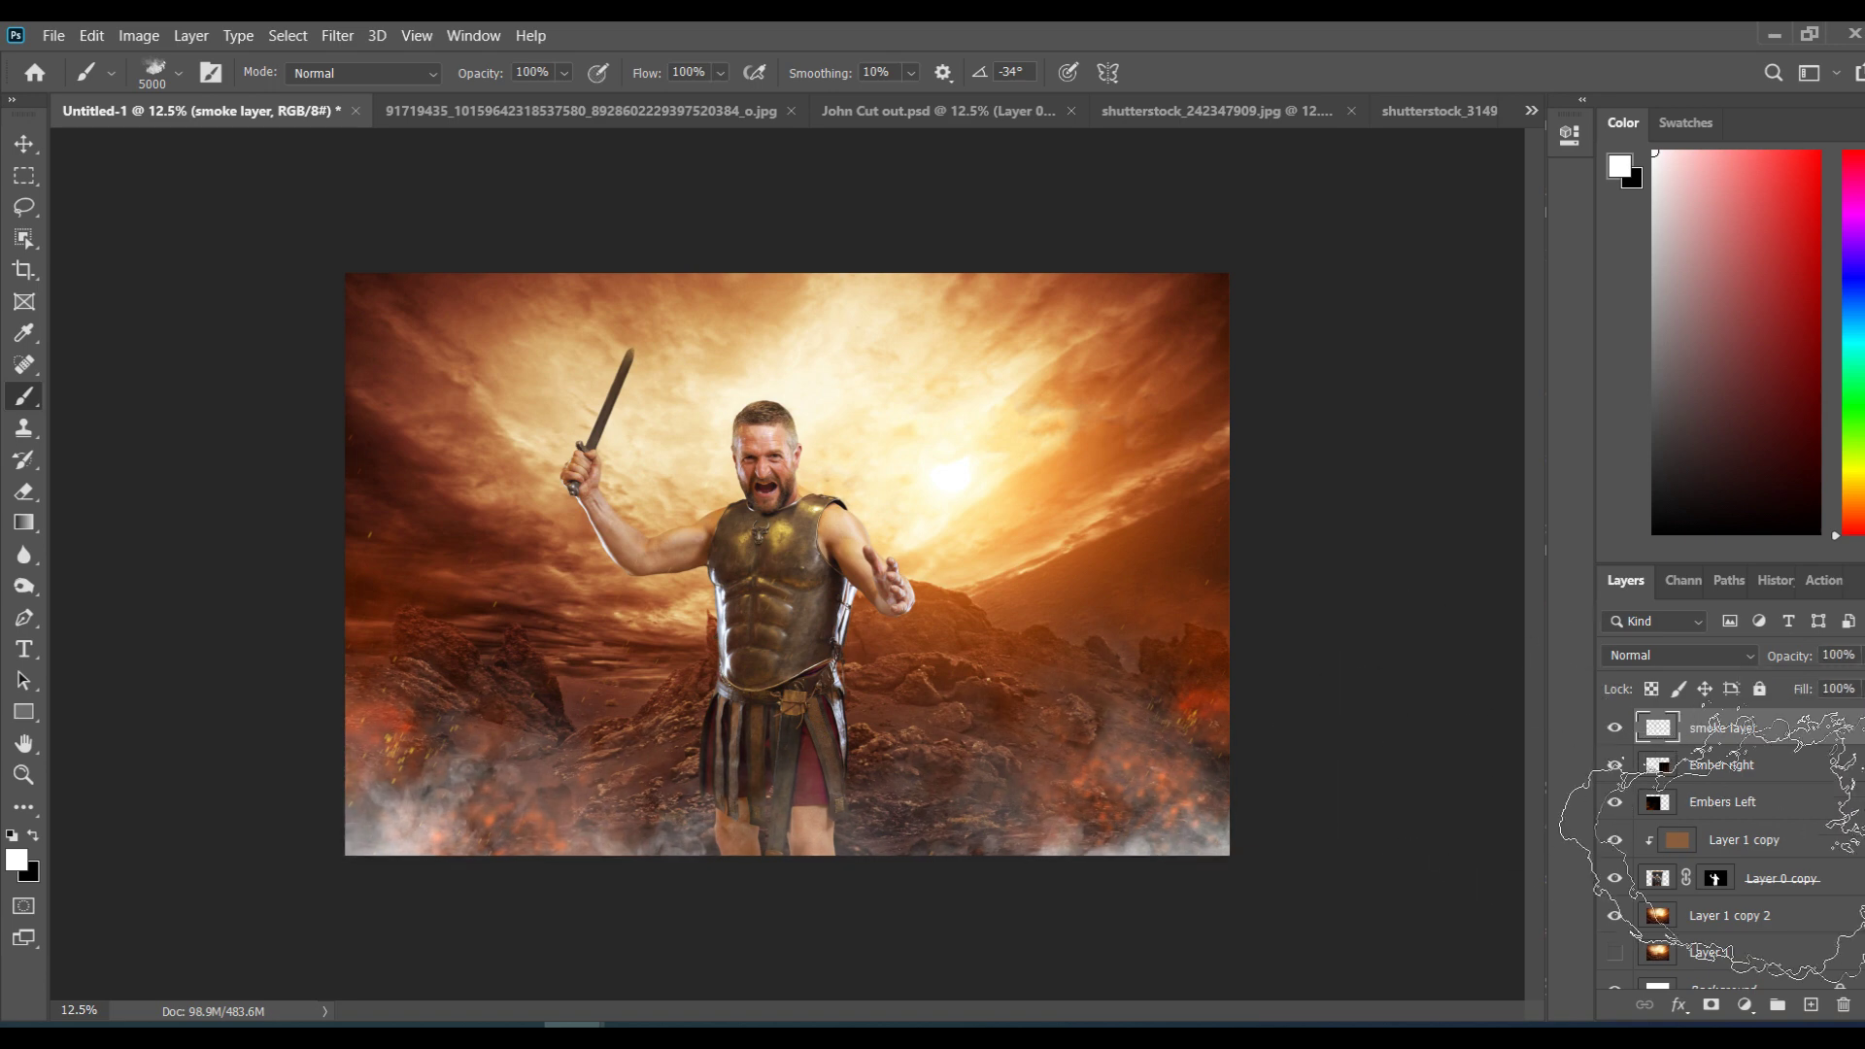
click(1739, 699)
key(ctrl+e)
click(1810, 1005)
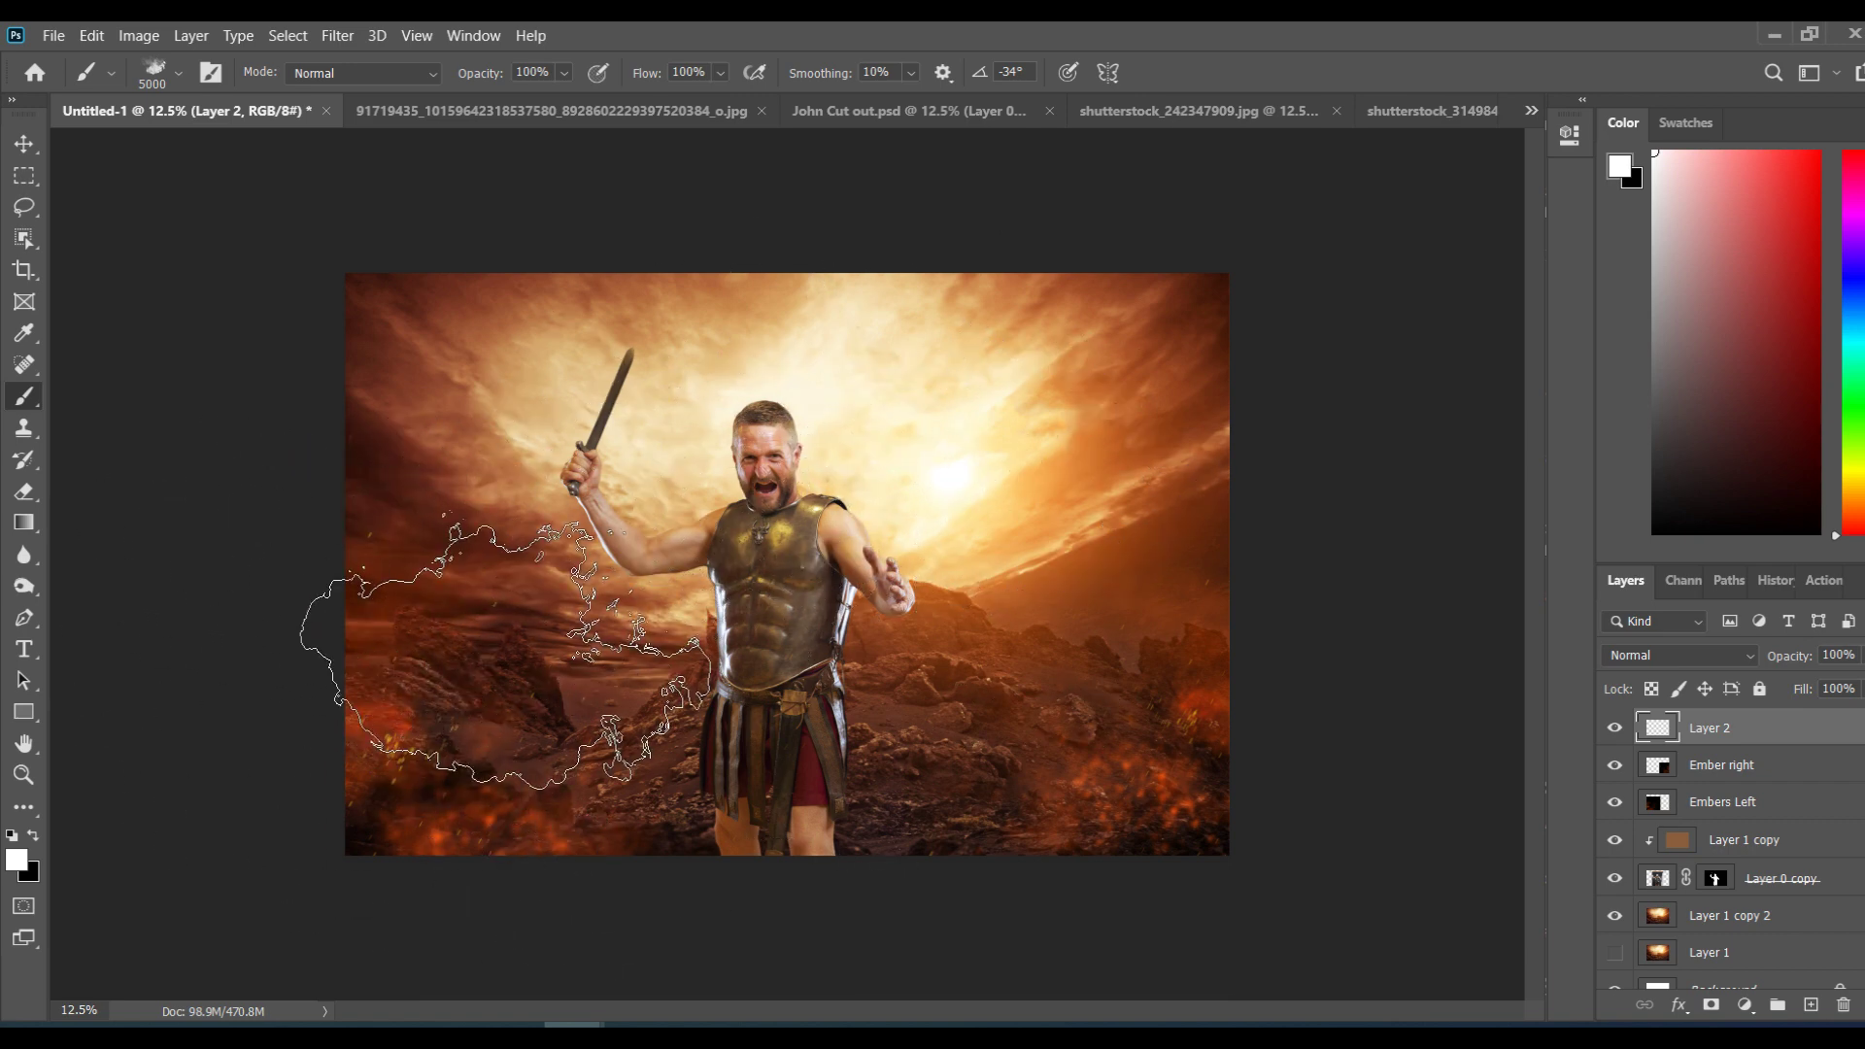
Step: Sample a light cream colour from the sky glow and paint smoke along the canvas bottom
key(i)
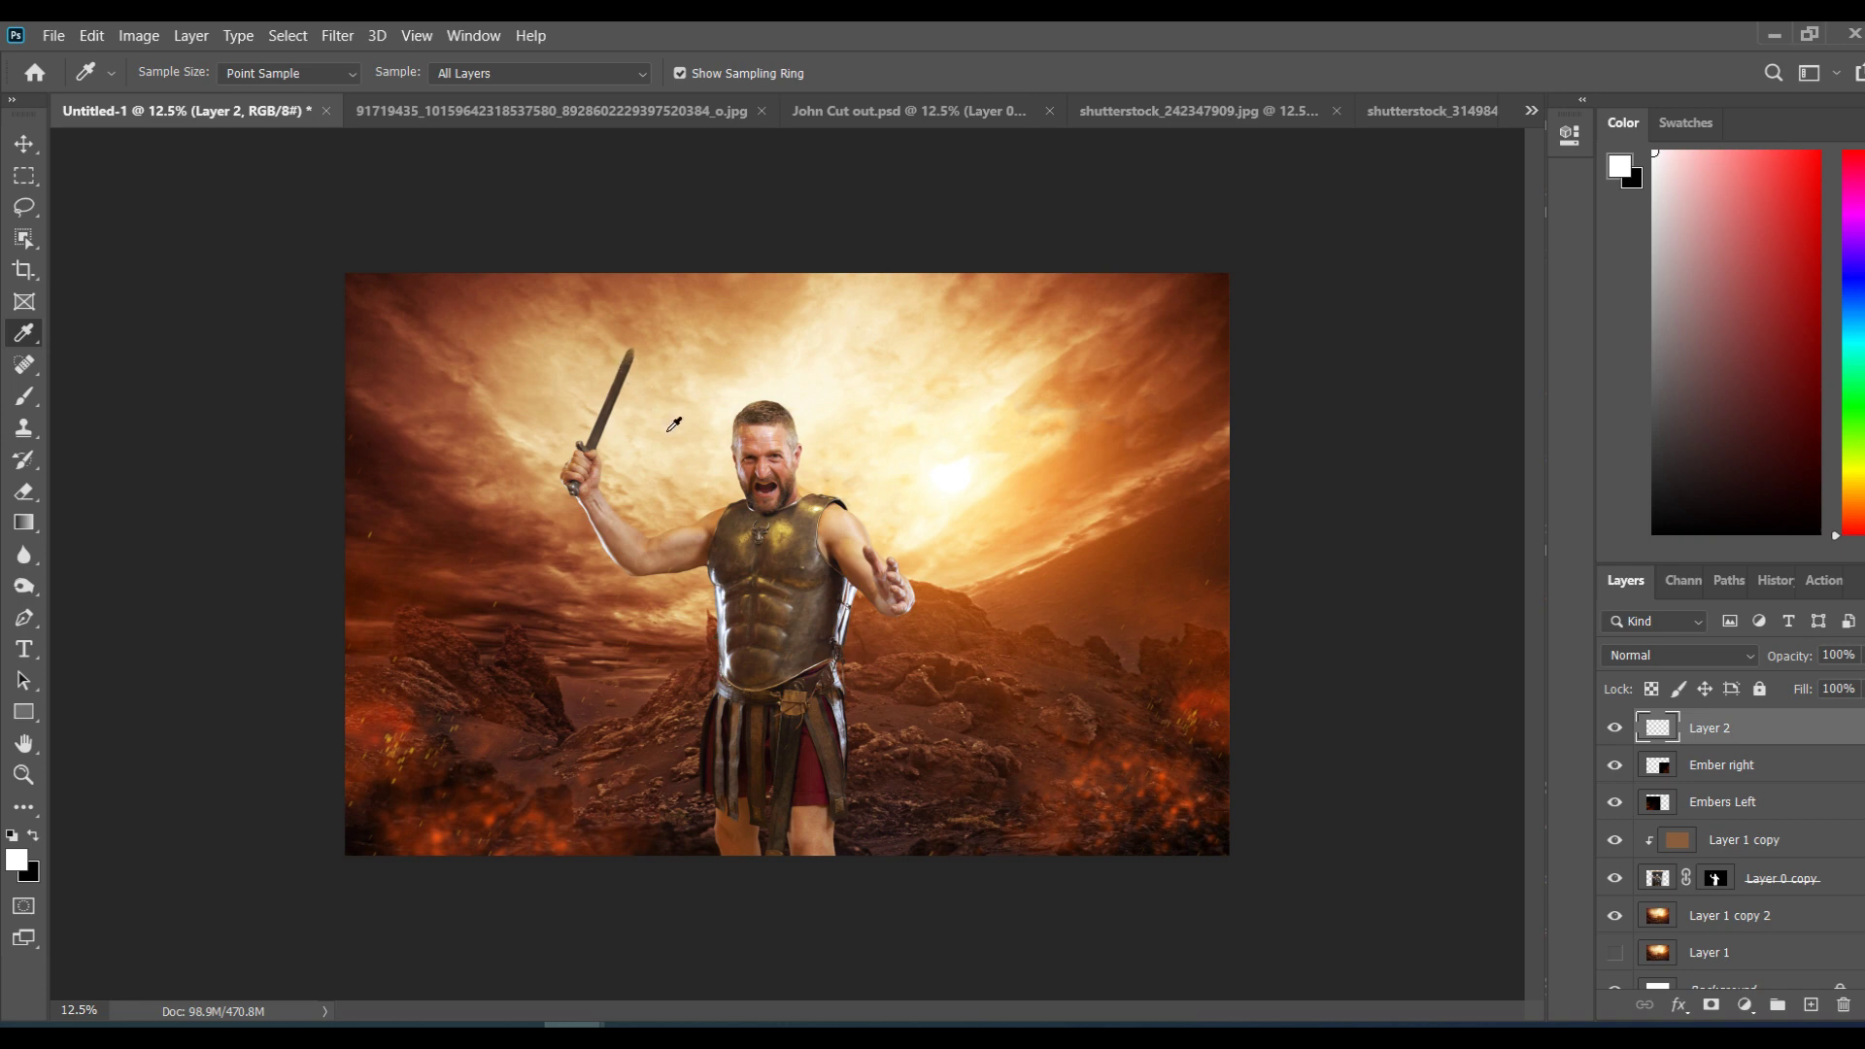
drag(913, 525, 921, 450)
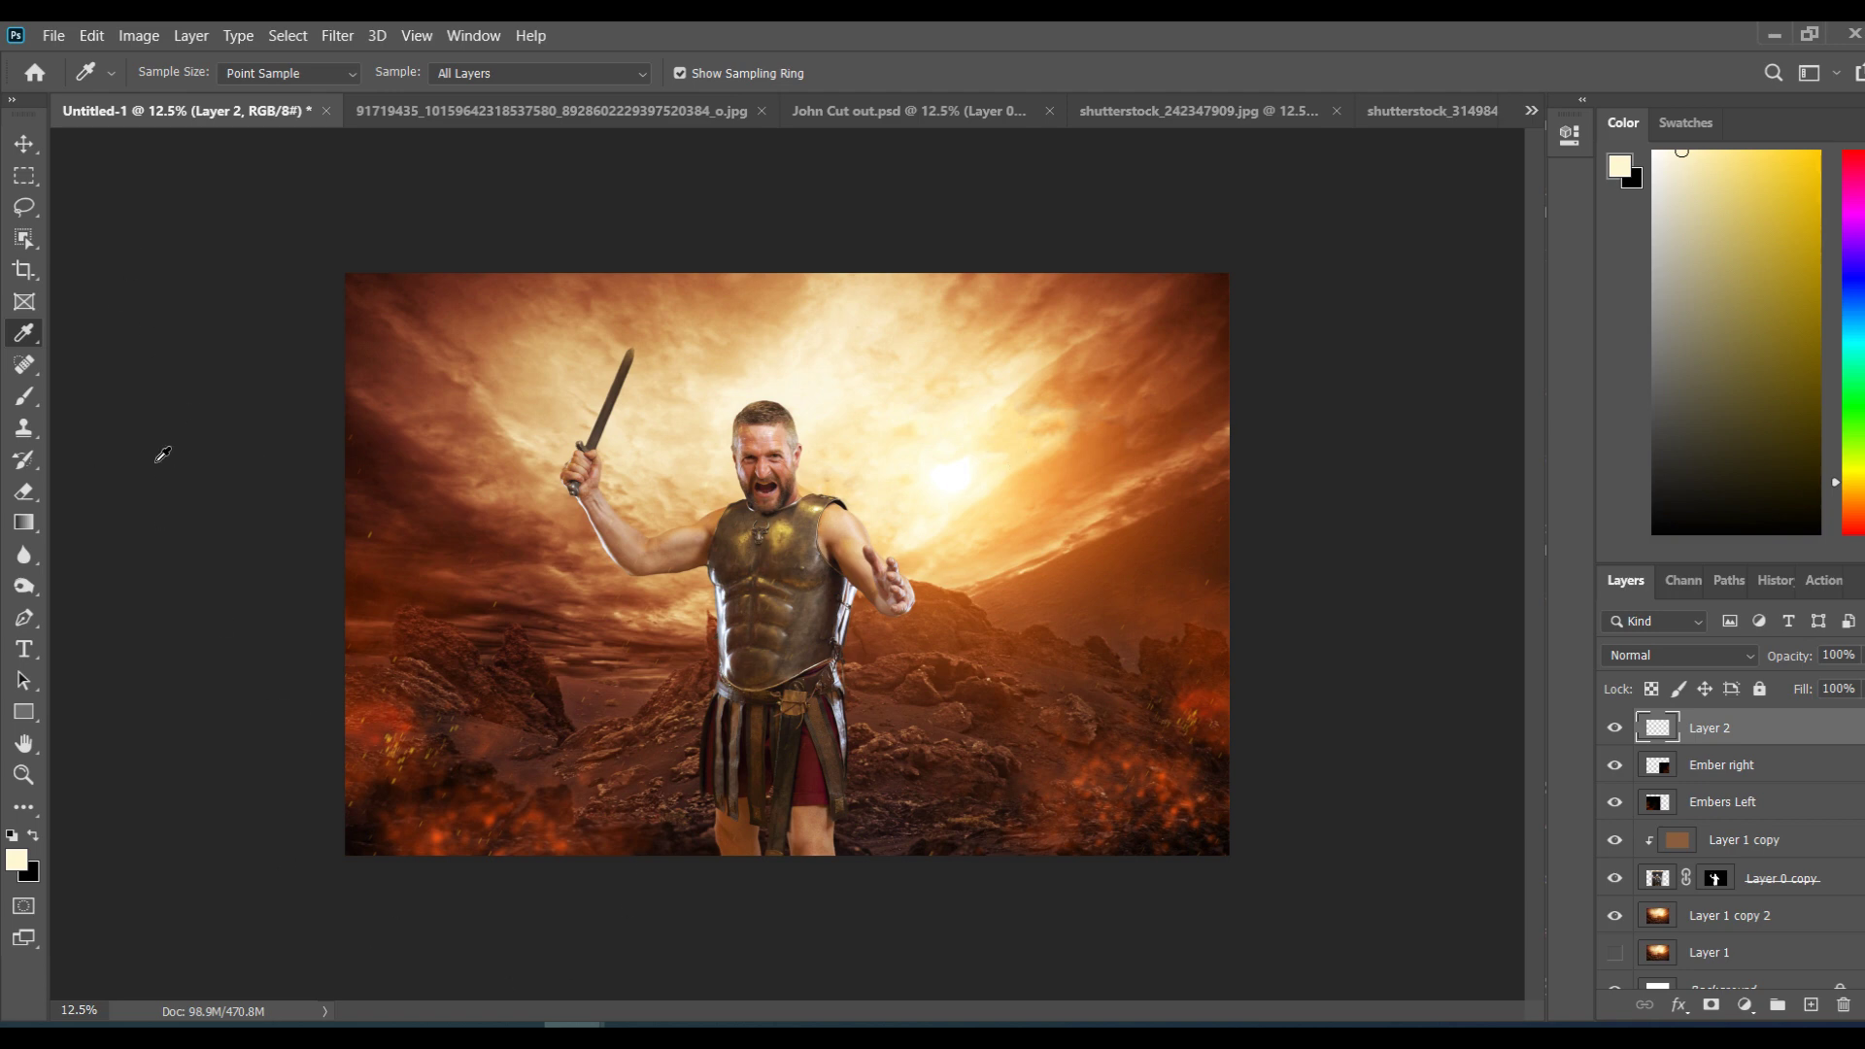
key(b)
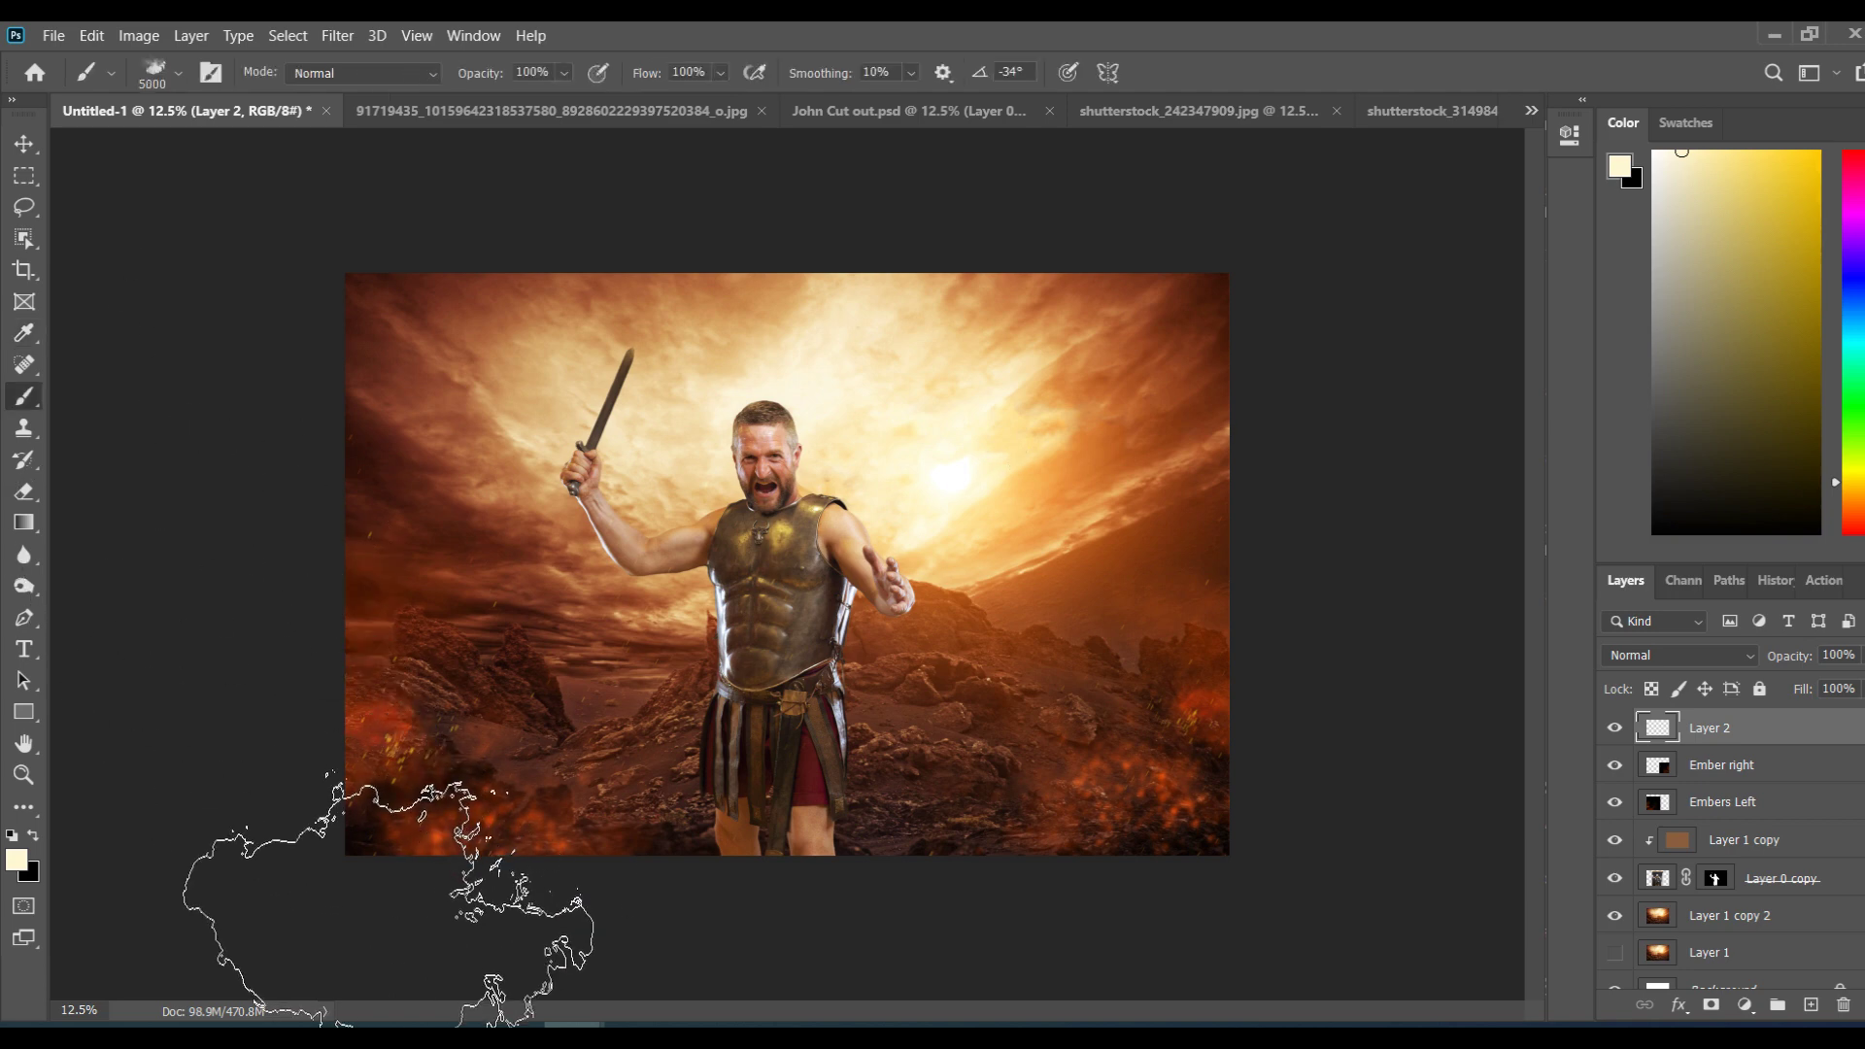
mouse_move(389, 923)
mouse_down()
mouse_move(1234, 922)
mouse_move(966, 923)
mouse_up()
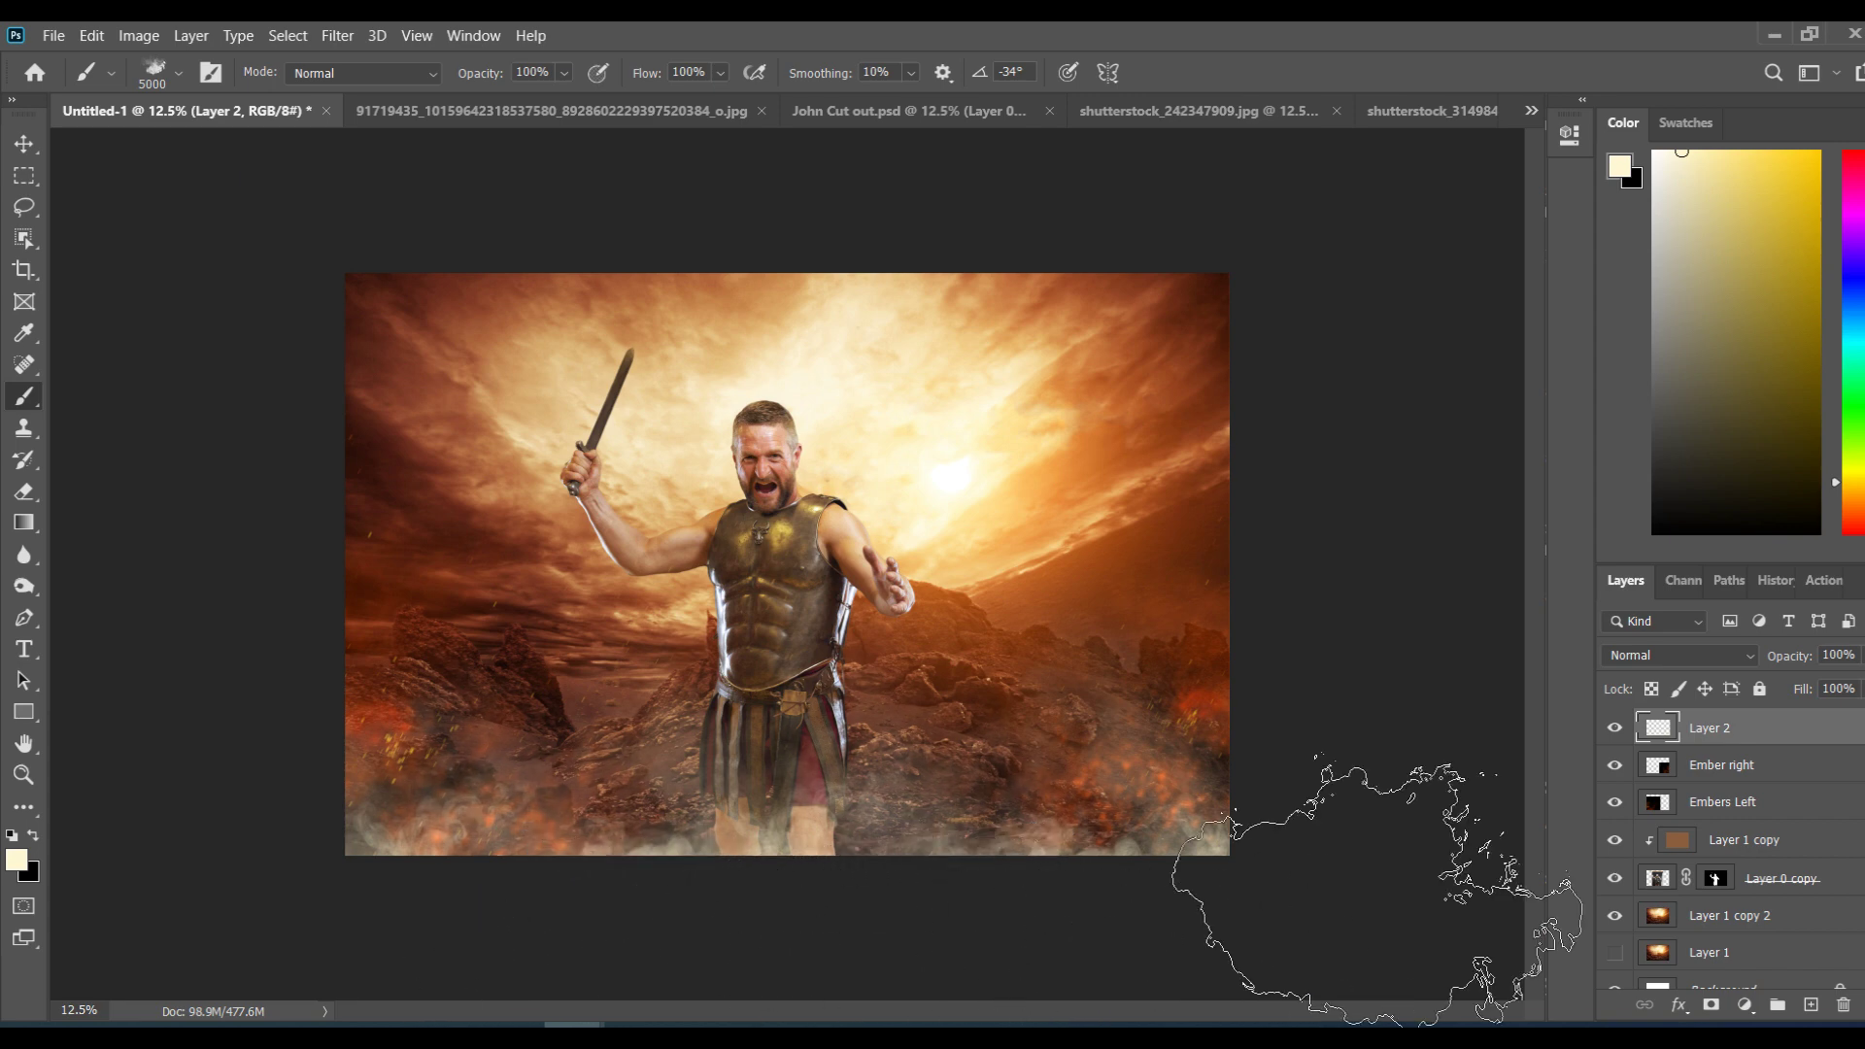
click(1652, 649)
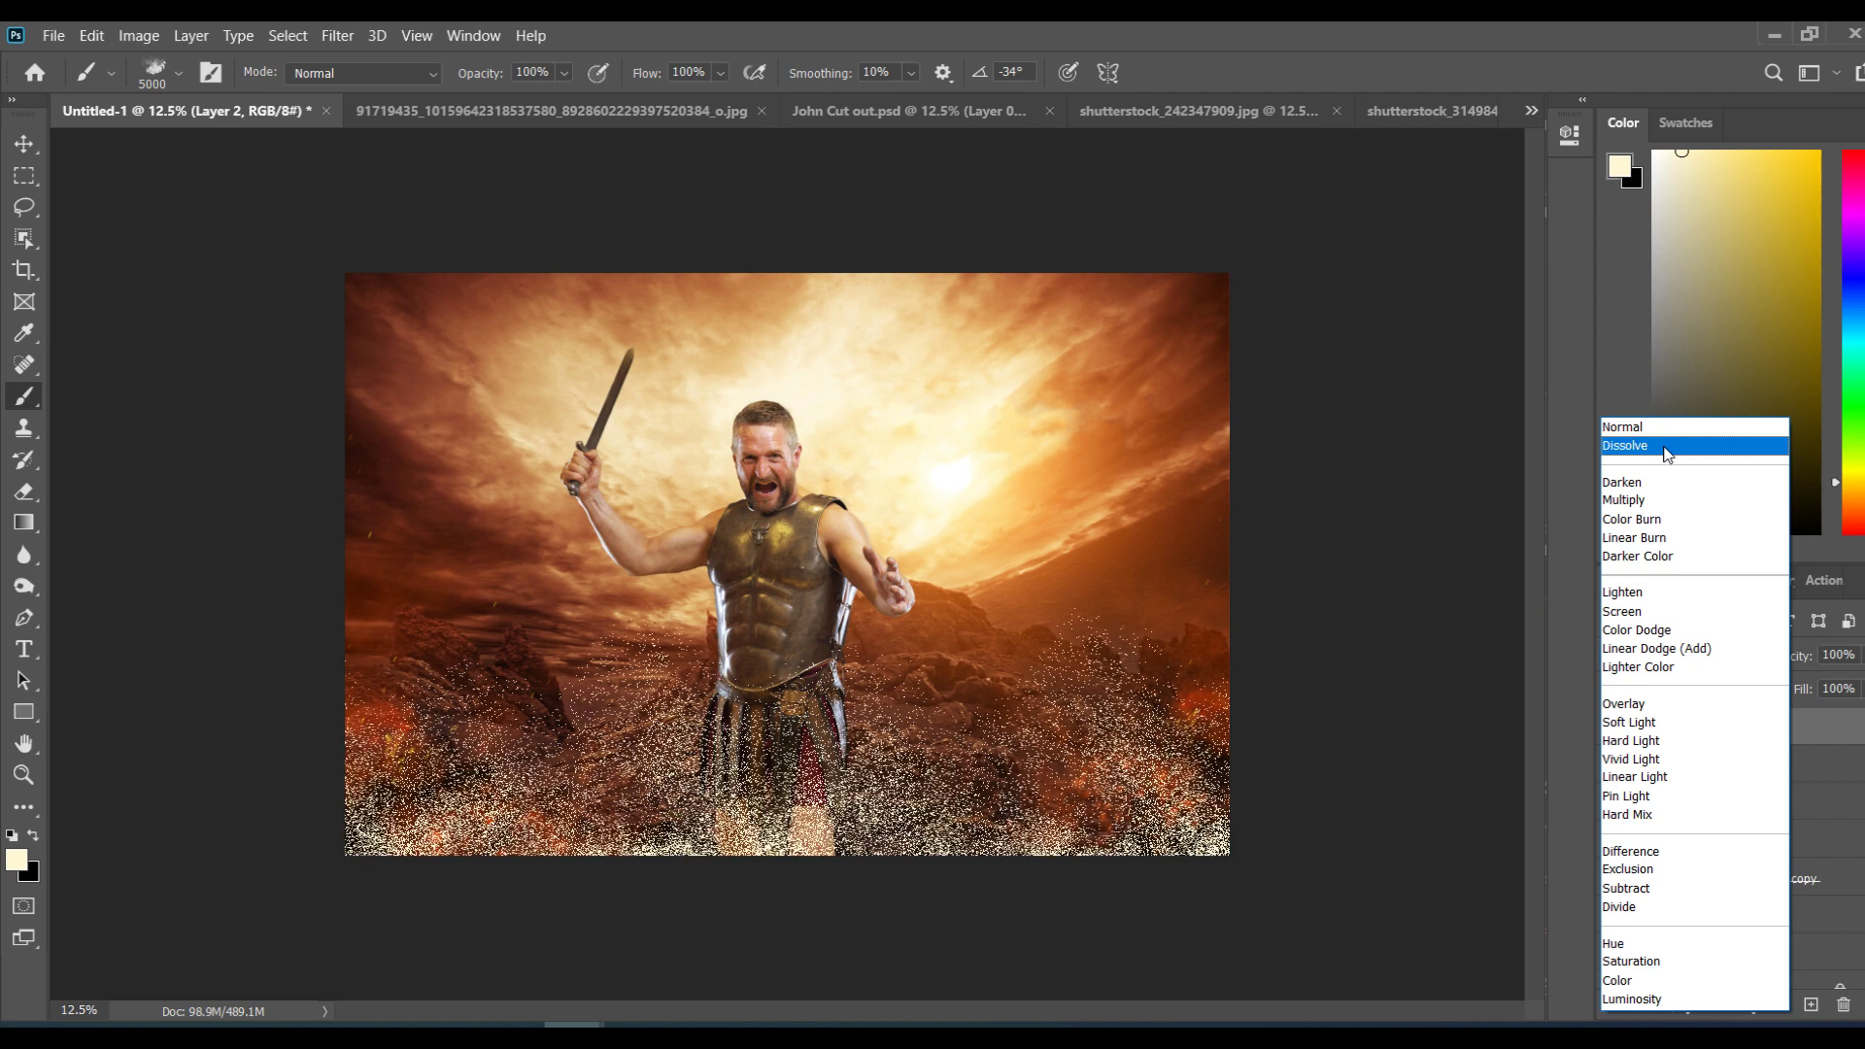
Step: Compare blend modes on Layer 2's cream smoke and settle on Vivid Light
click(1664, 481)
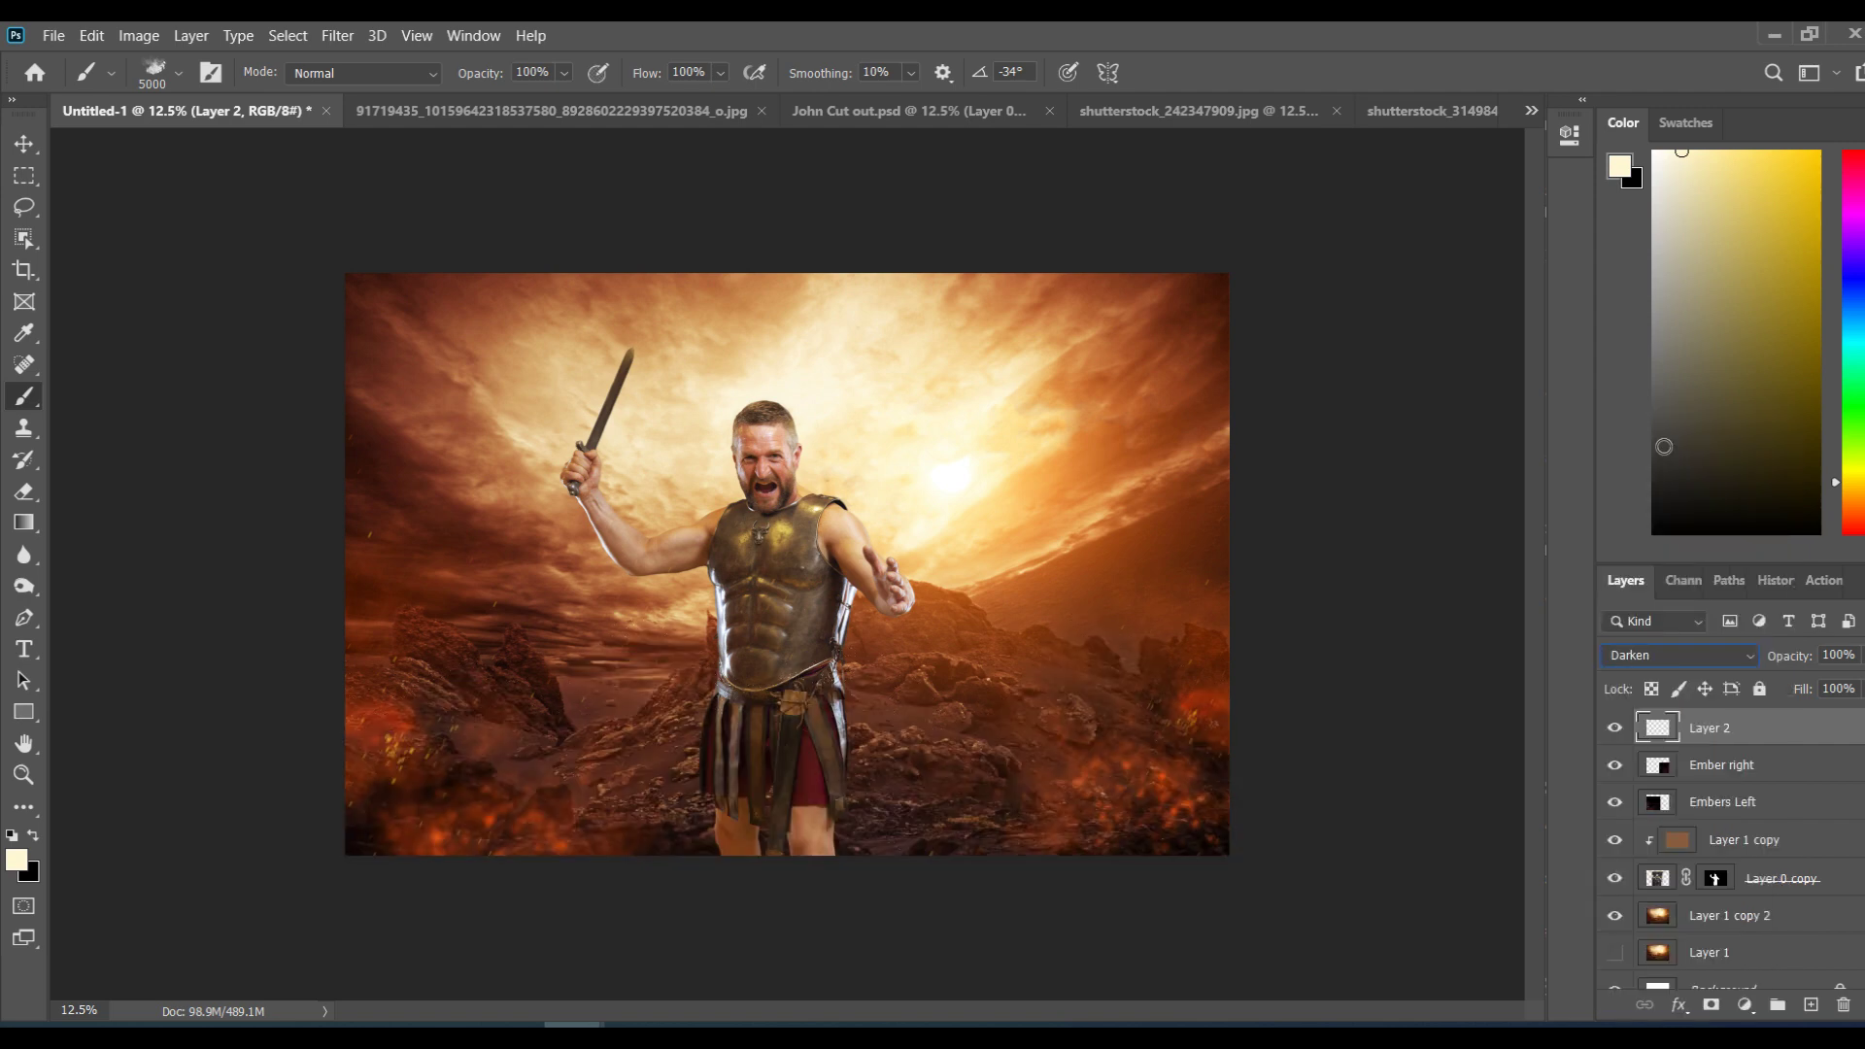
key(Down)
key(Down)
key(Down)
key(Down)
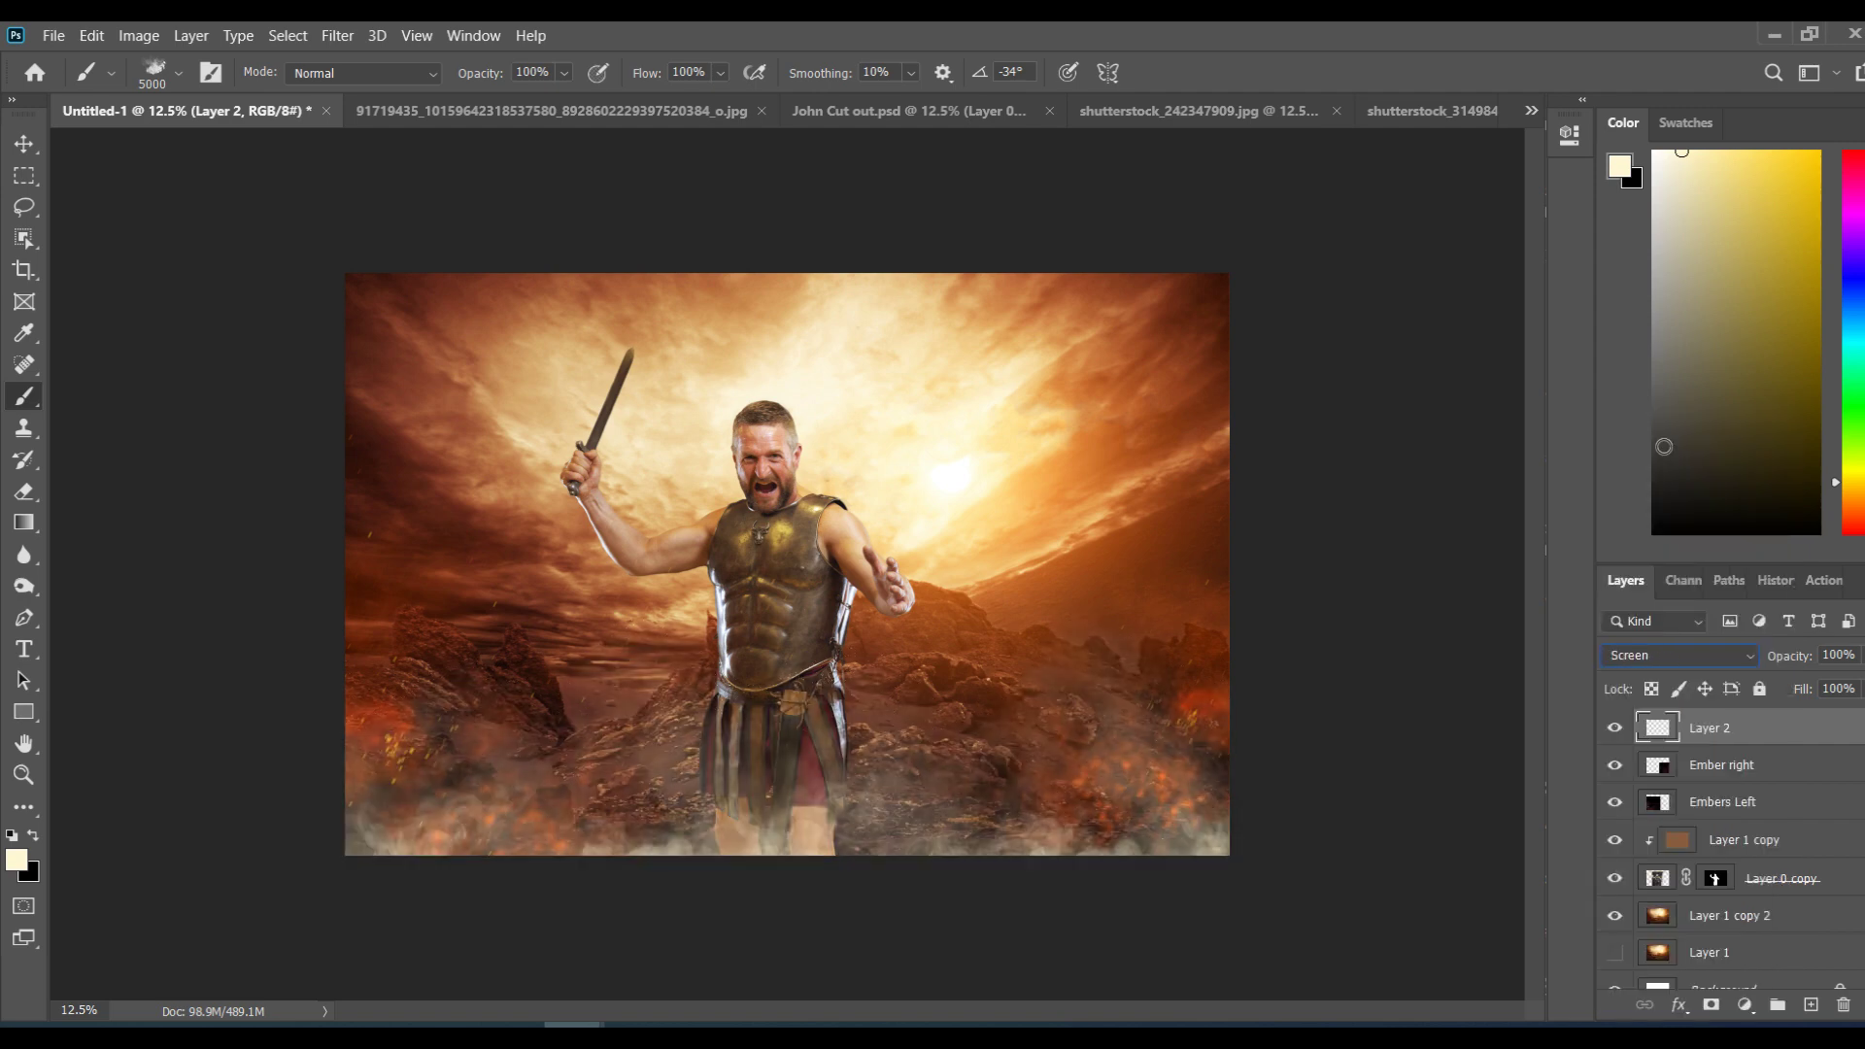
key(Down)
key(Down)
key(Up)
key(Down)
key(Down)
key(Up)
key(Down)
key(Down)
key(Down)
key(Down)
key(Down)
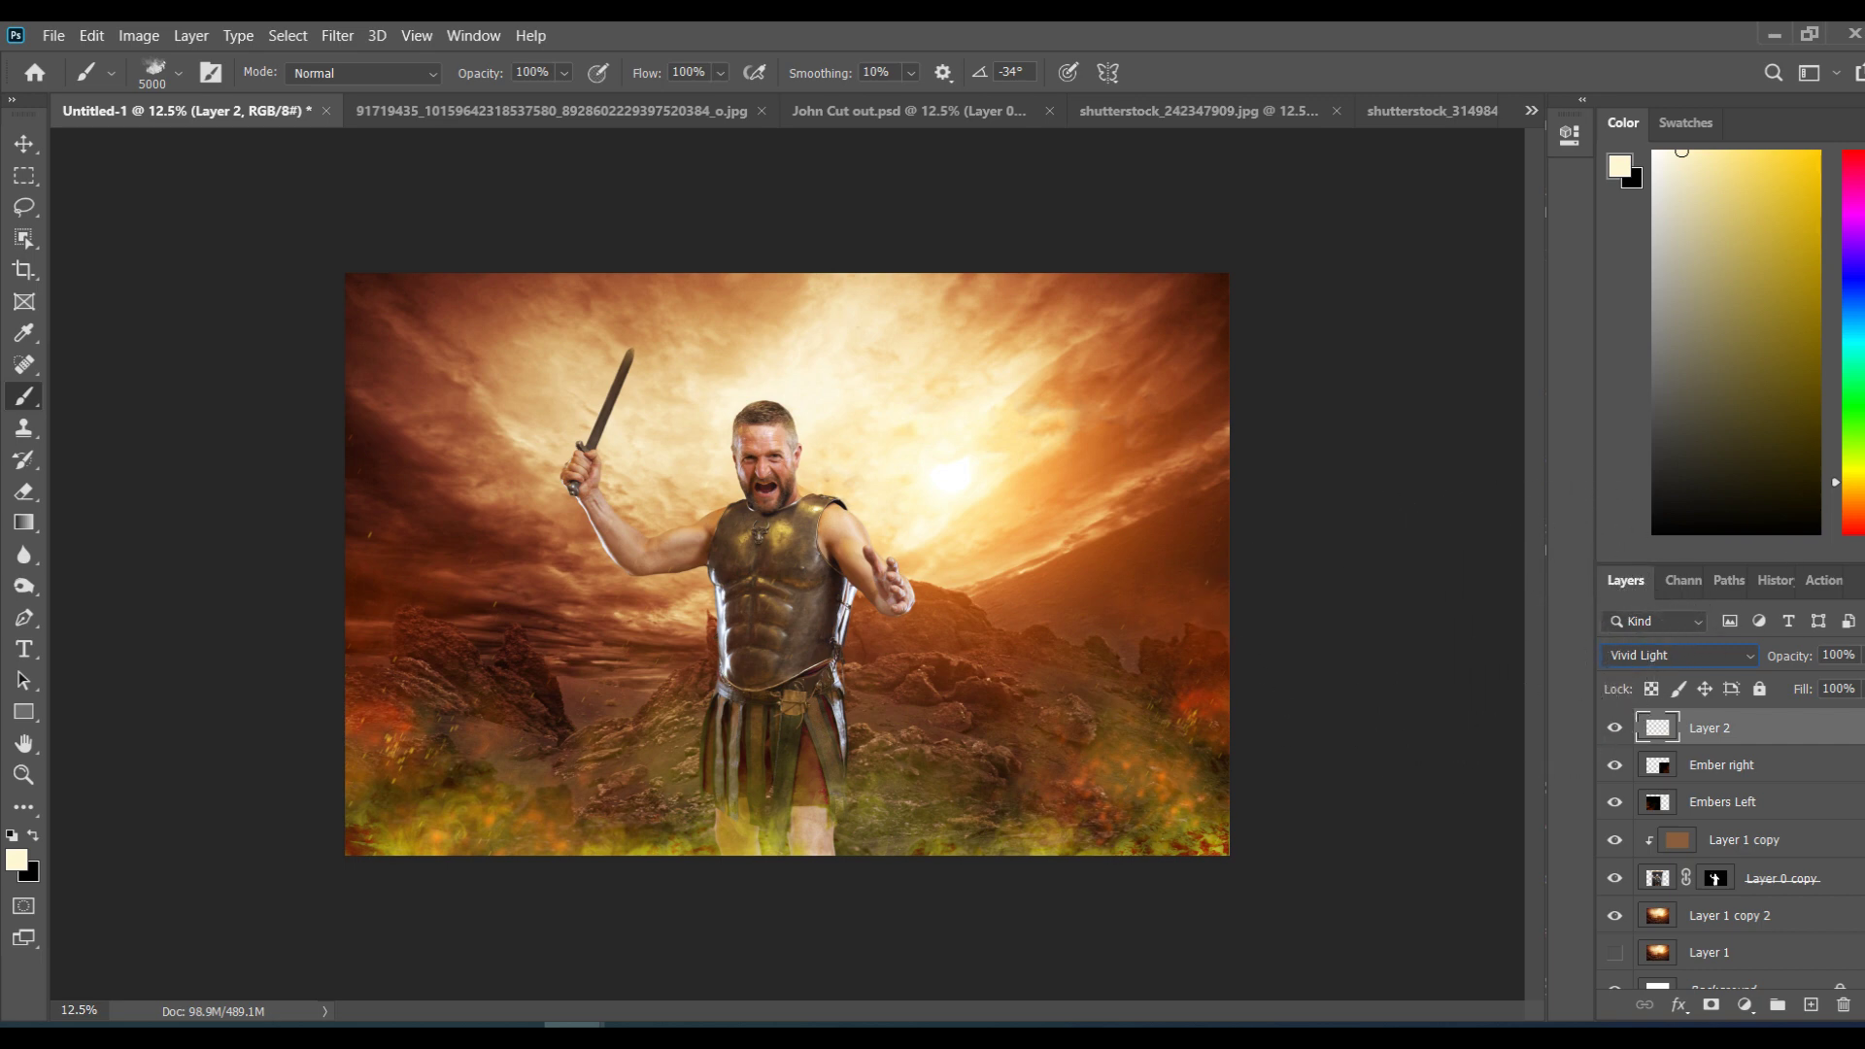
Step: Lower Layer 2's opacity to about 51% and add a new empty Layer 3 on top
key(ctrl+plus)
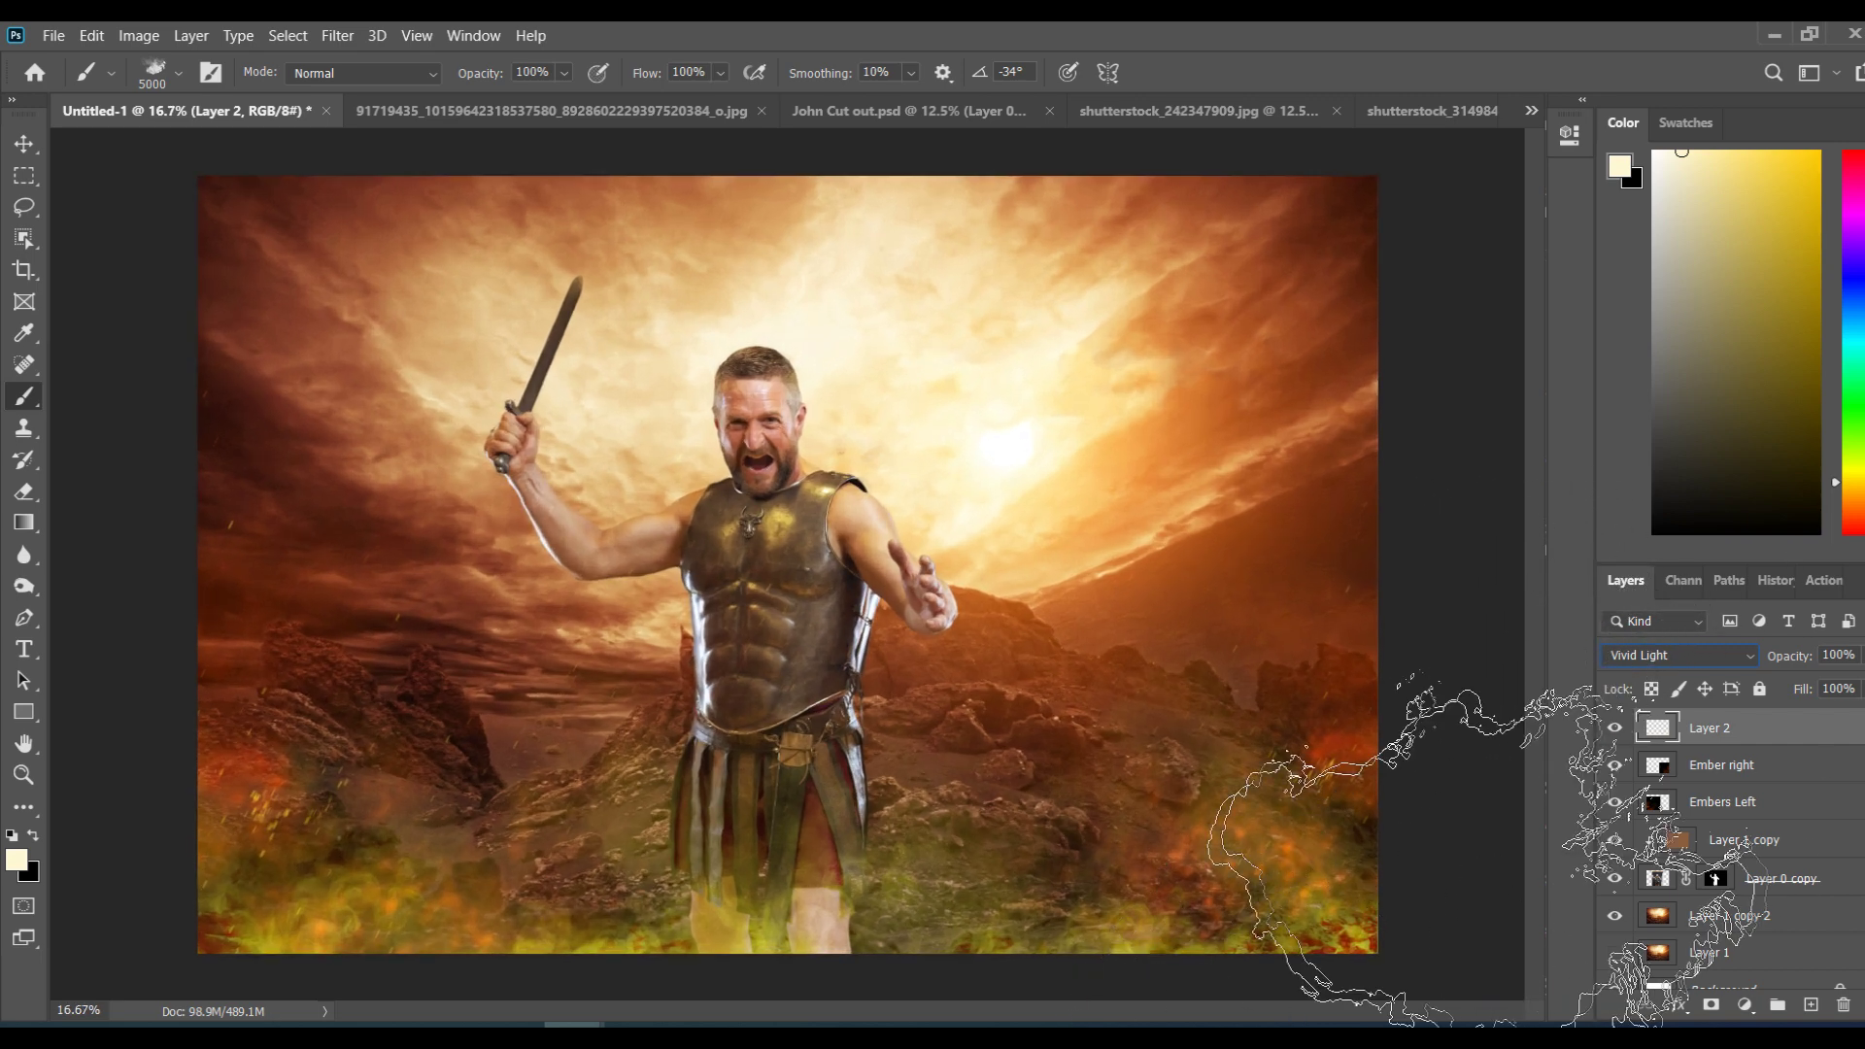
click(1860, 655)
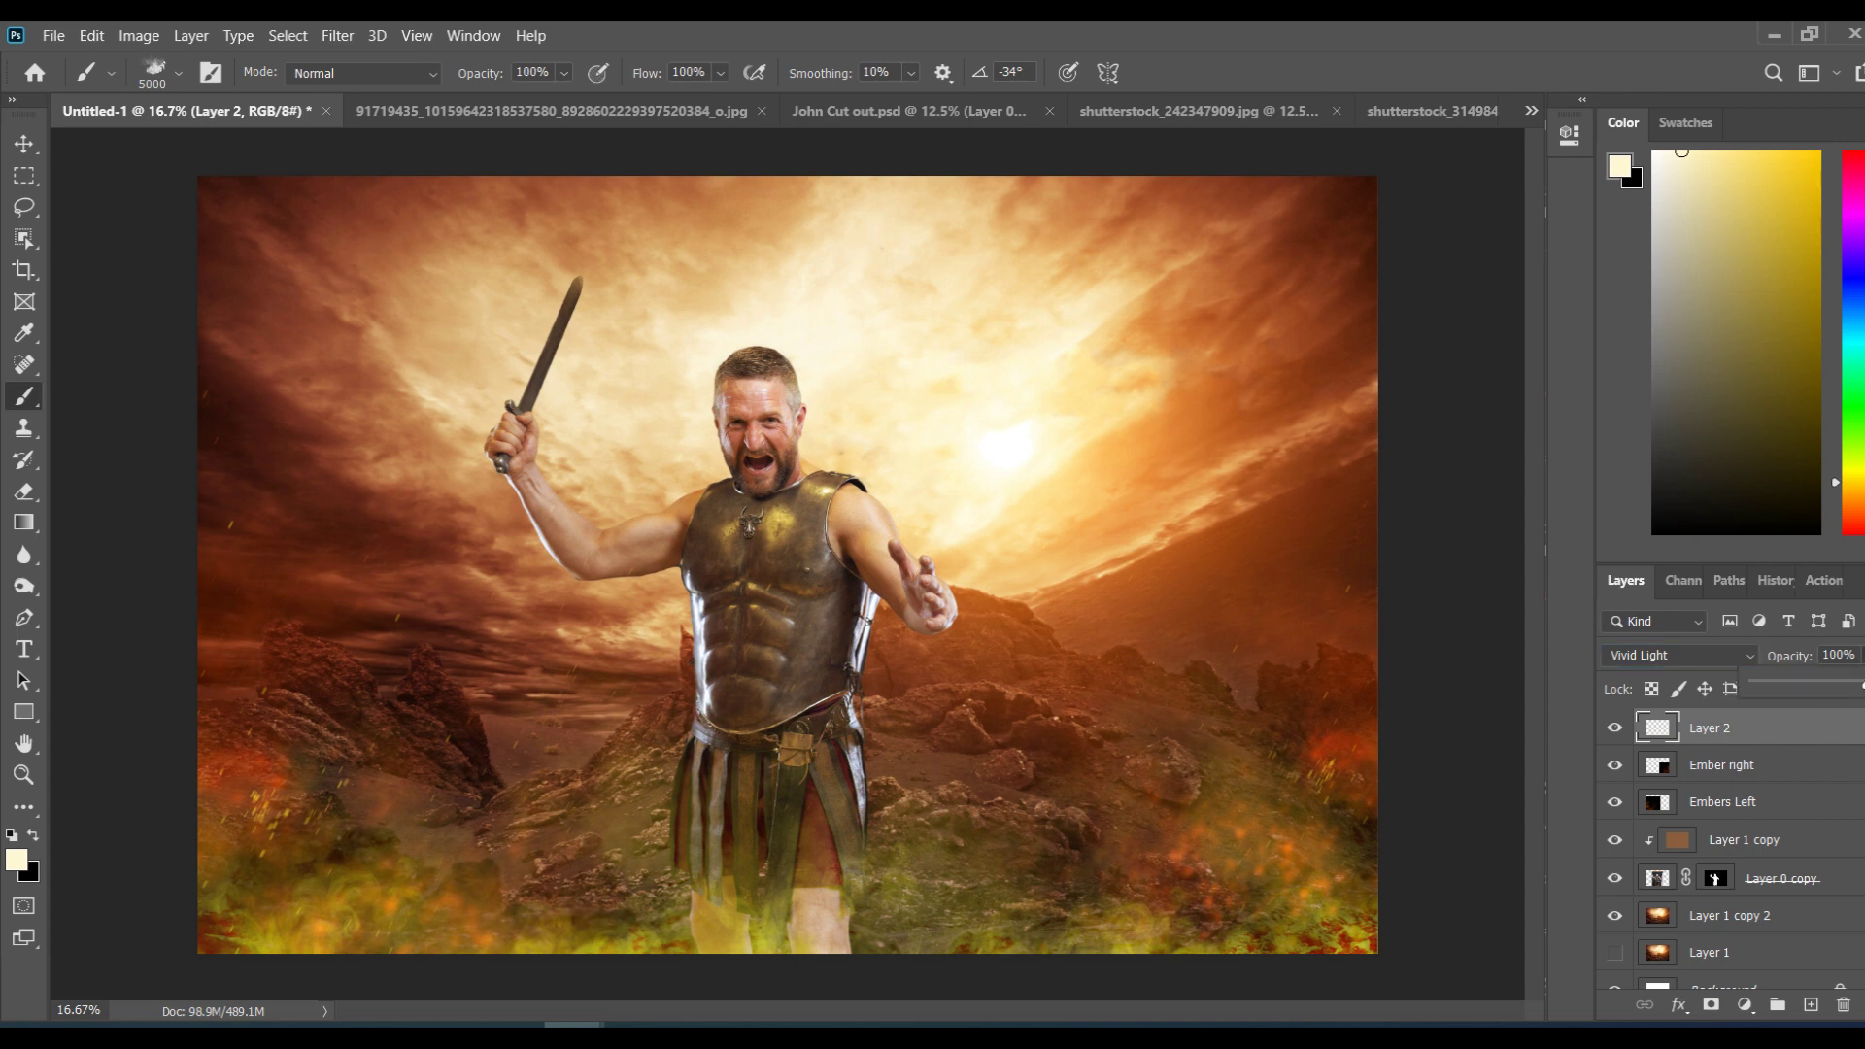
drag(1844, 683, 1836, 687)
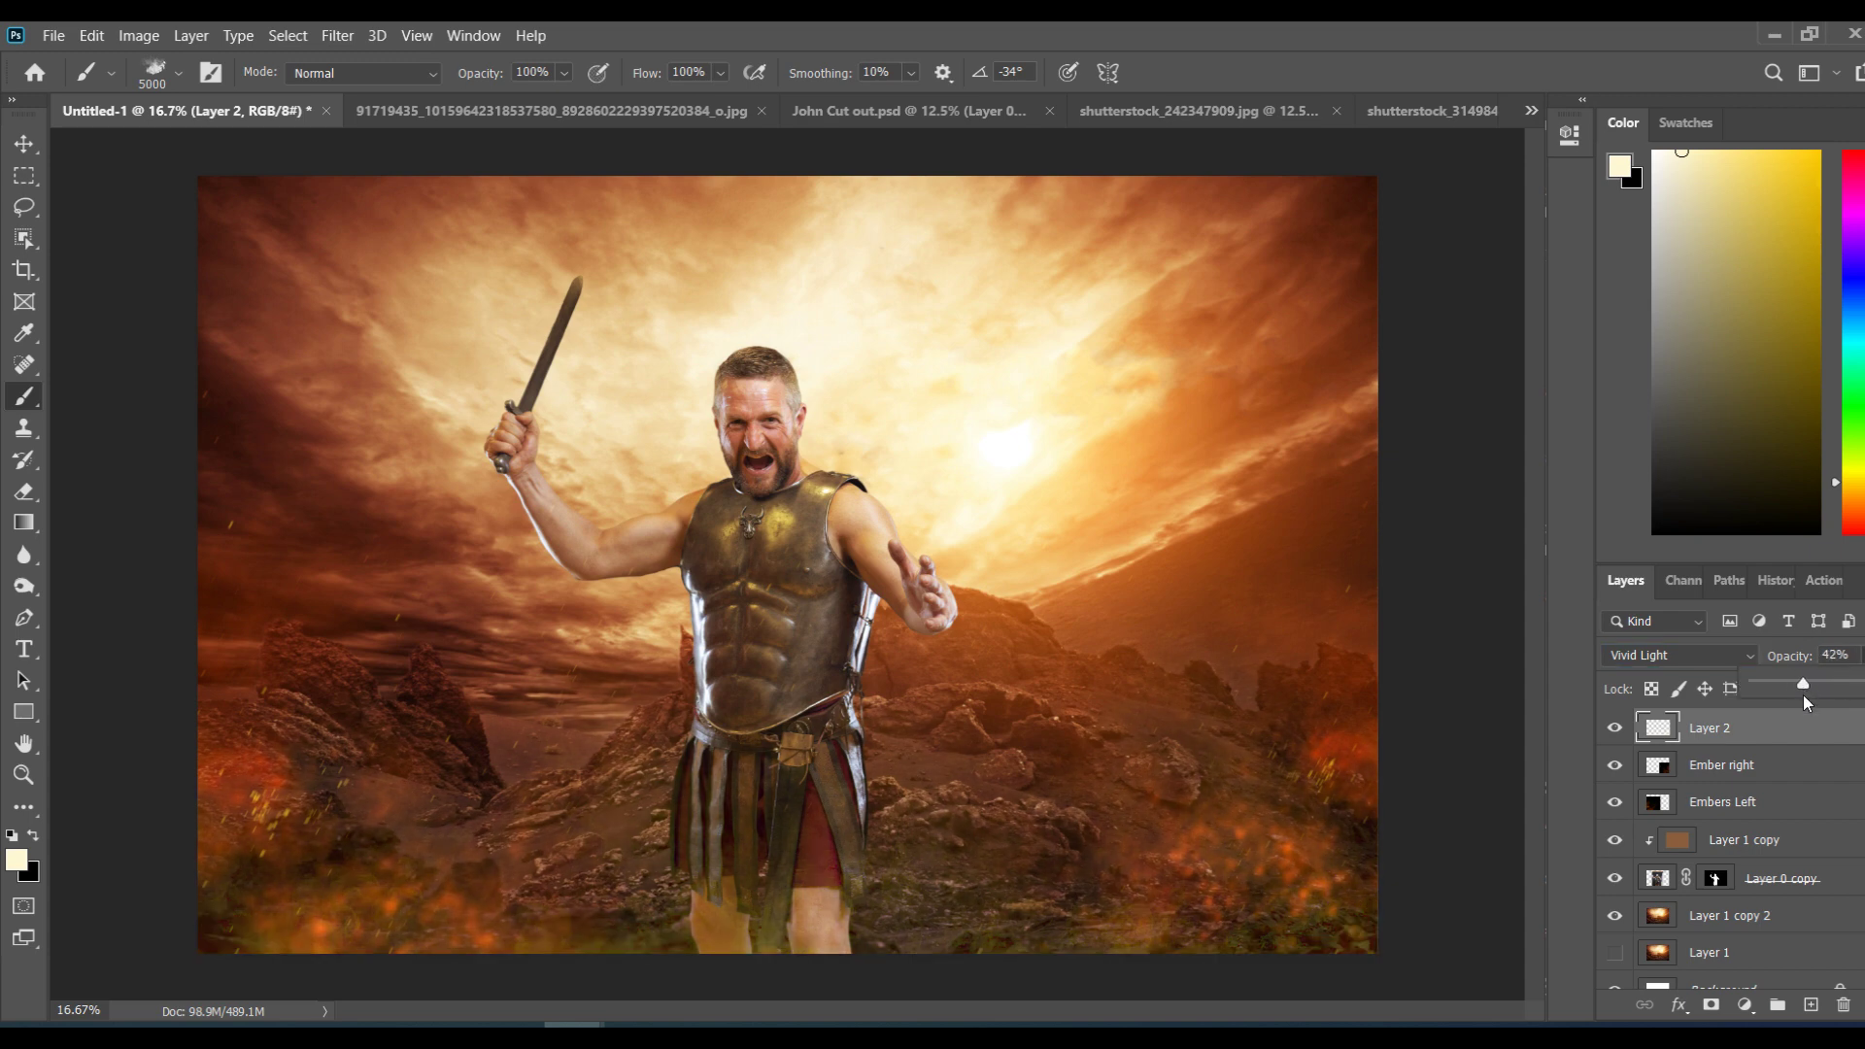
drag(1815, 684, 1817, 685)
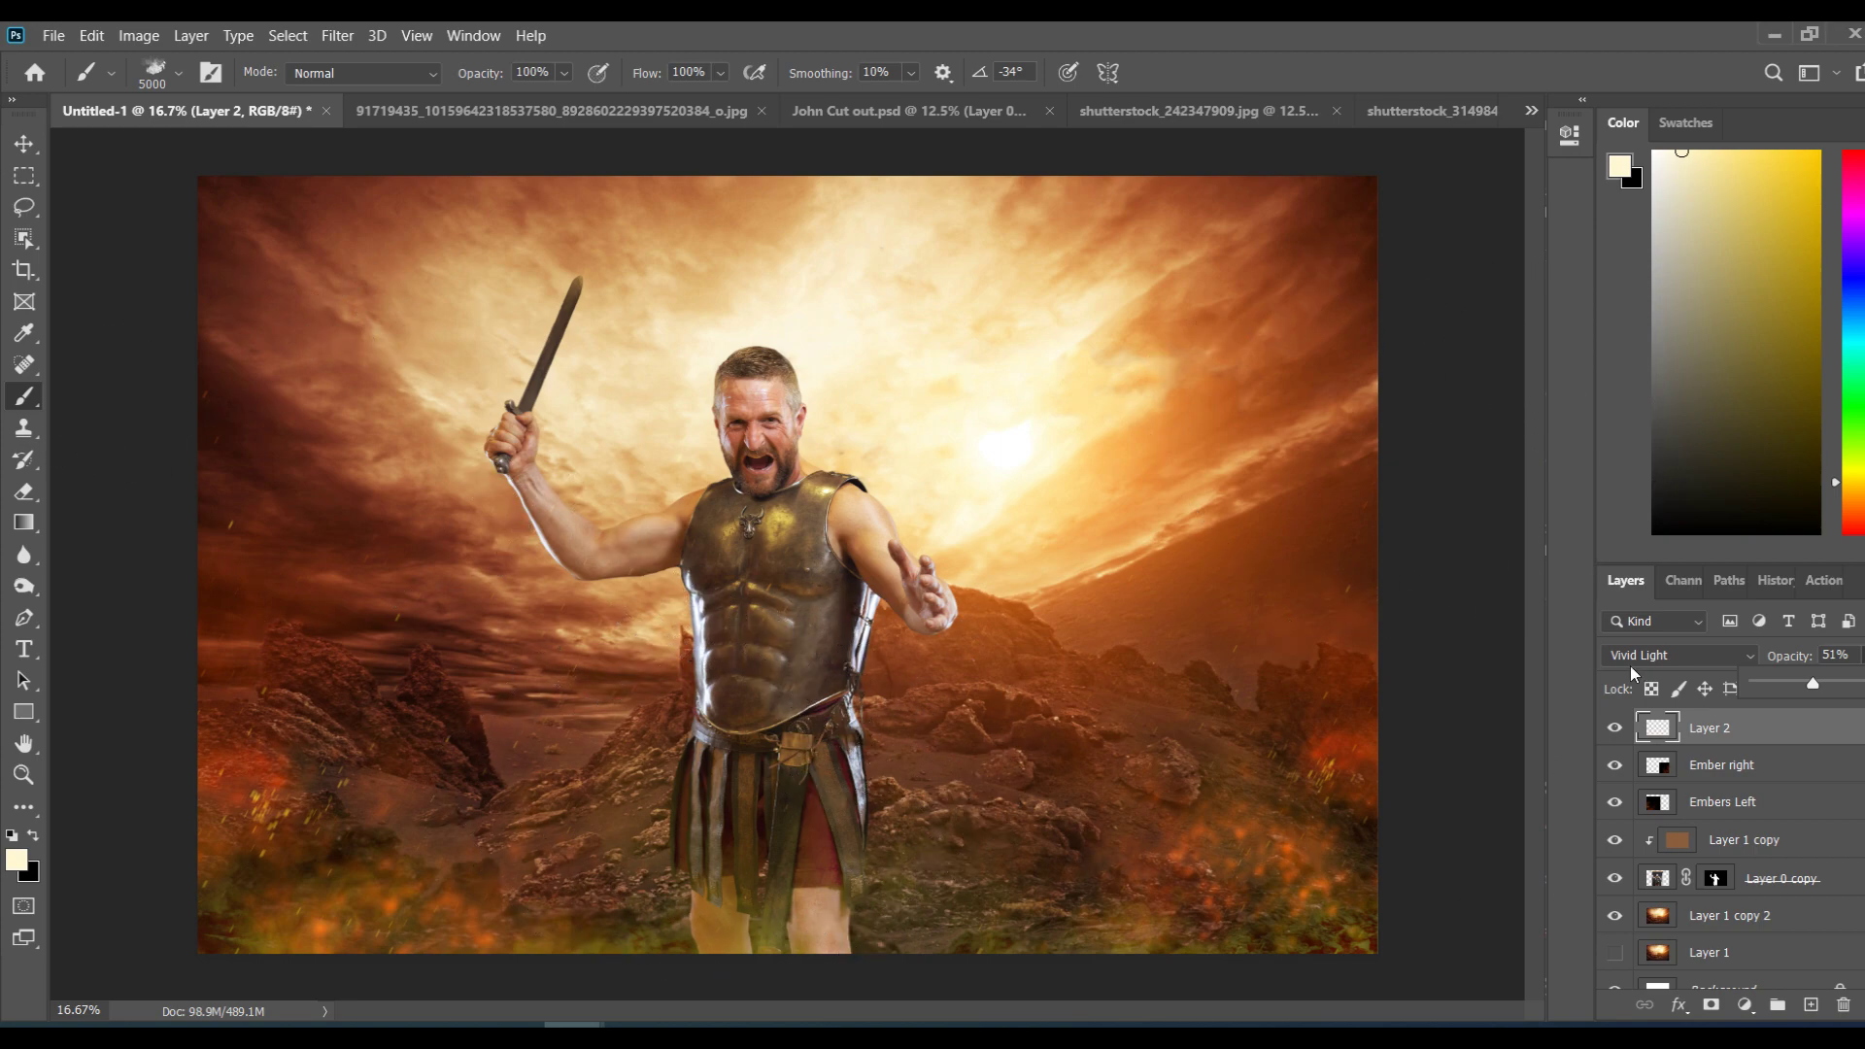
click(1810, 1006)
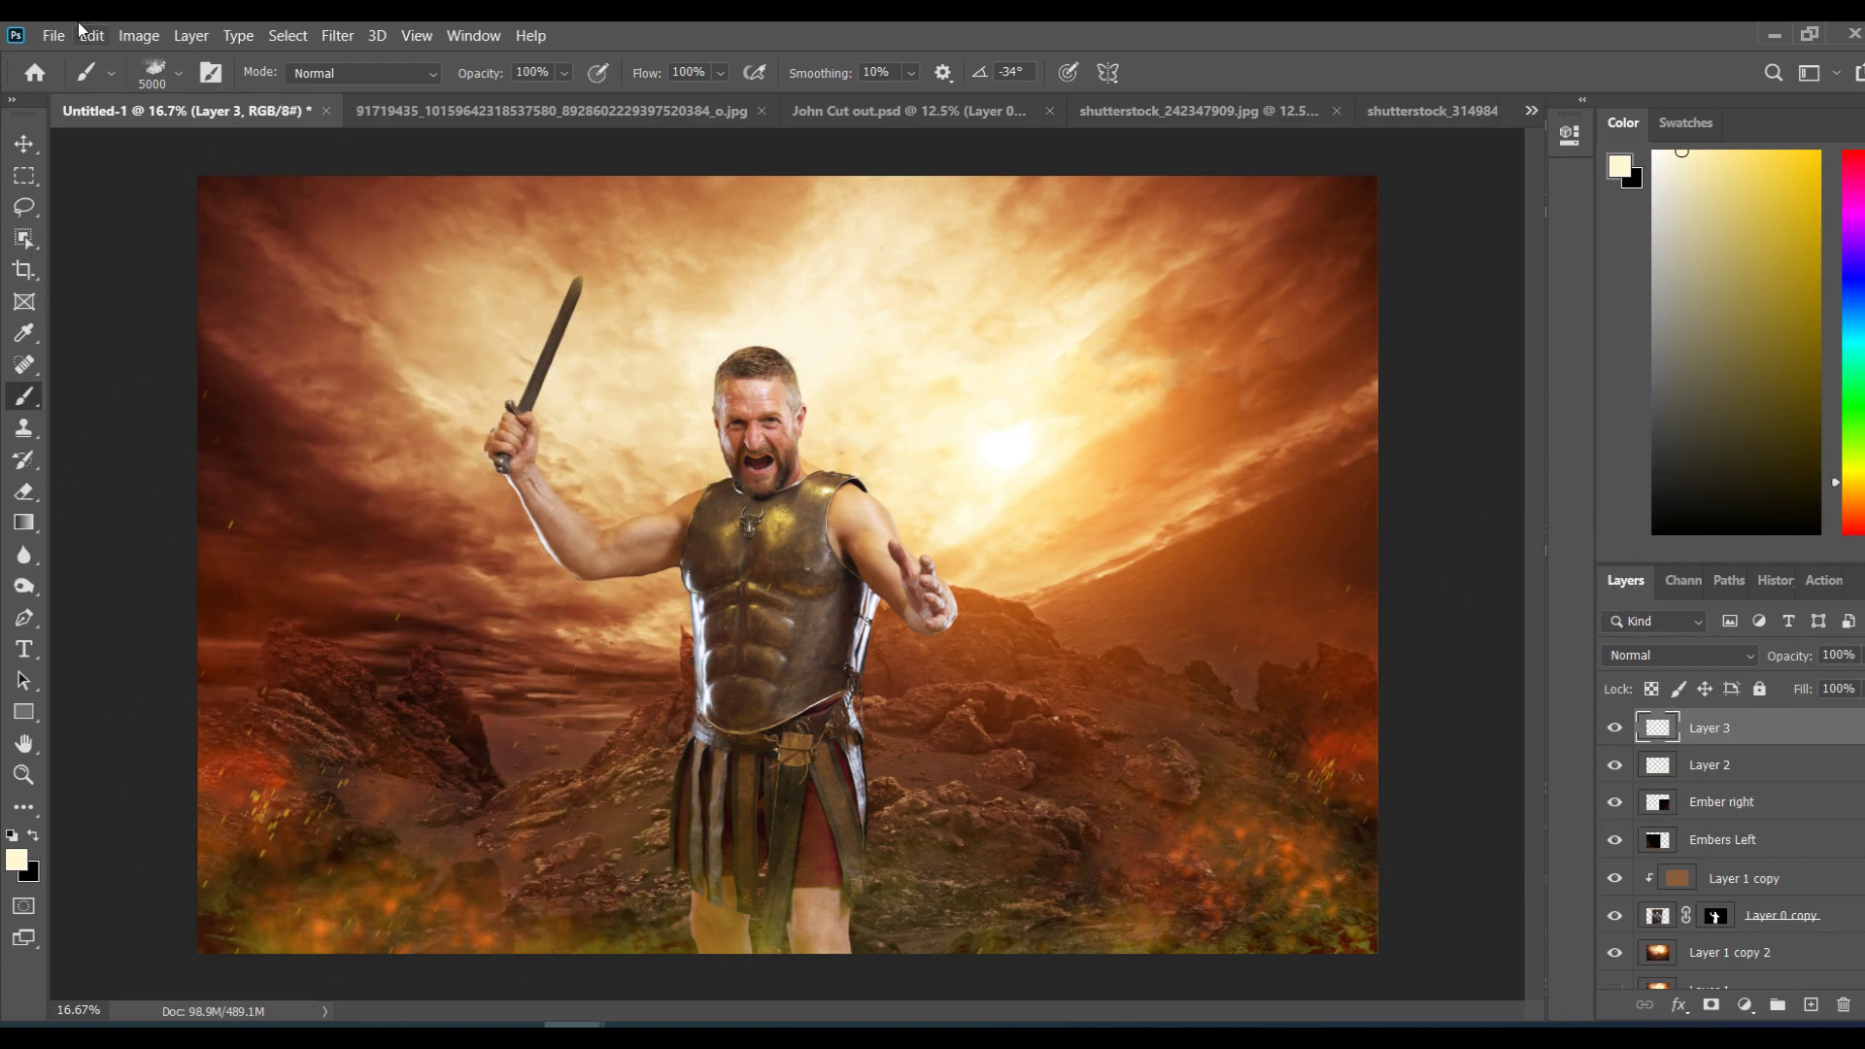
Step: Rotate the smoke brush tip to a 47° angle in the Brush Preset picker
click(179, 75)
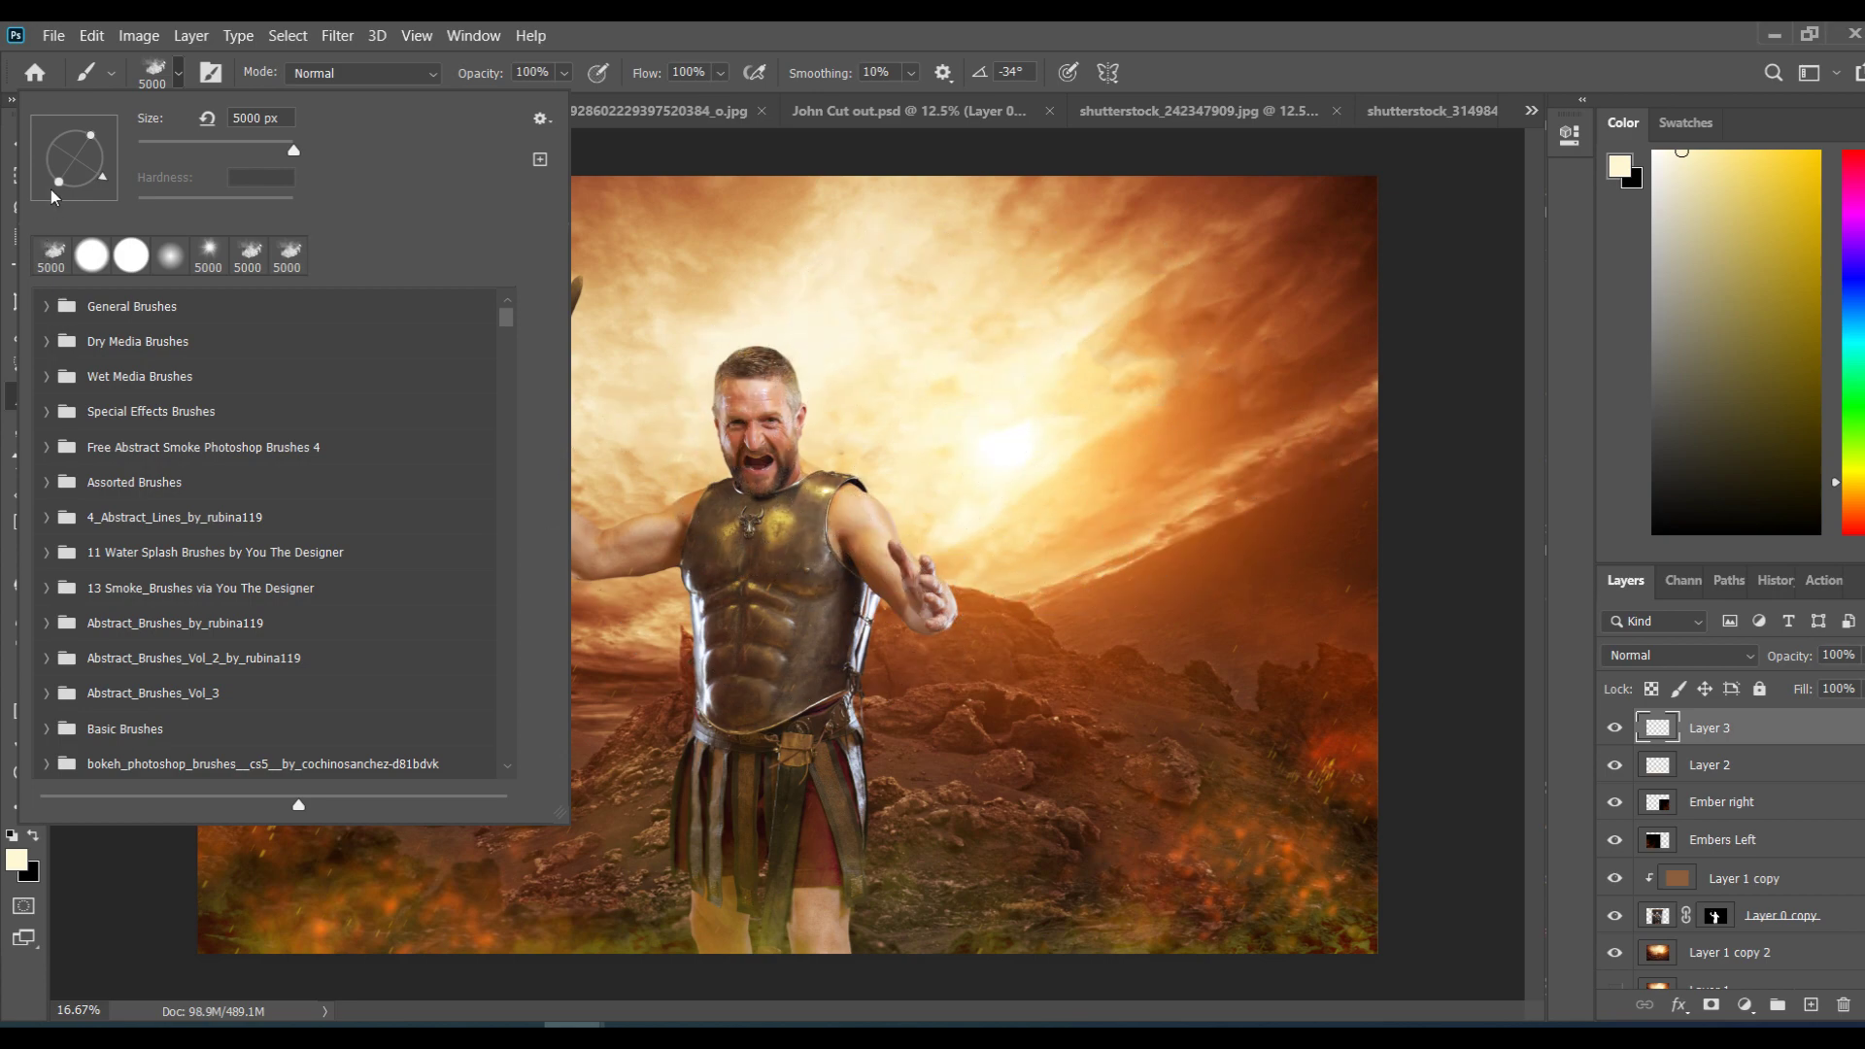
drag(104, 157, 107, 144)
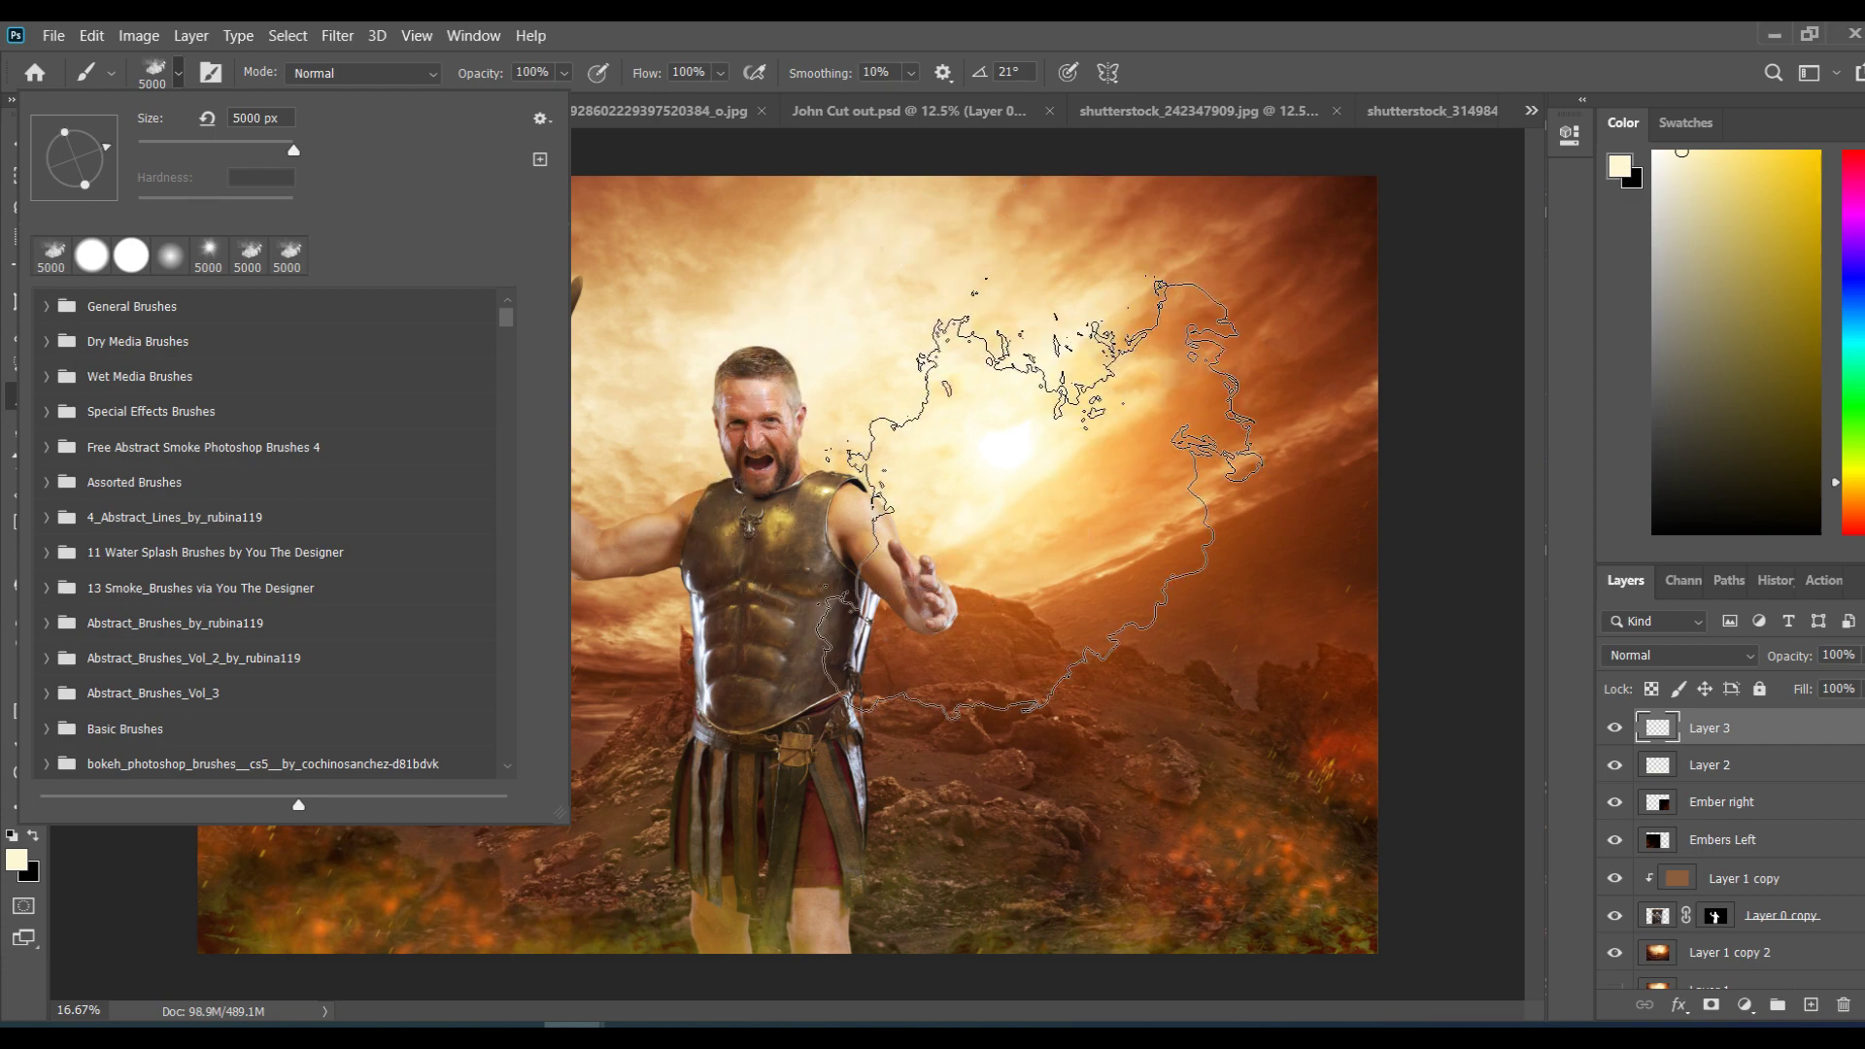
drag(107, 144, 83, 125)
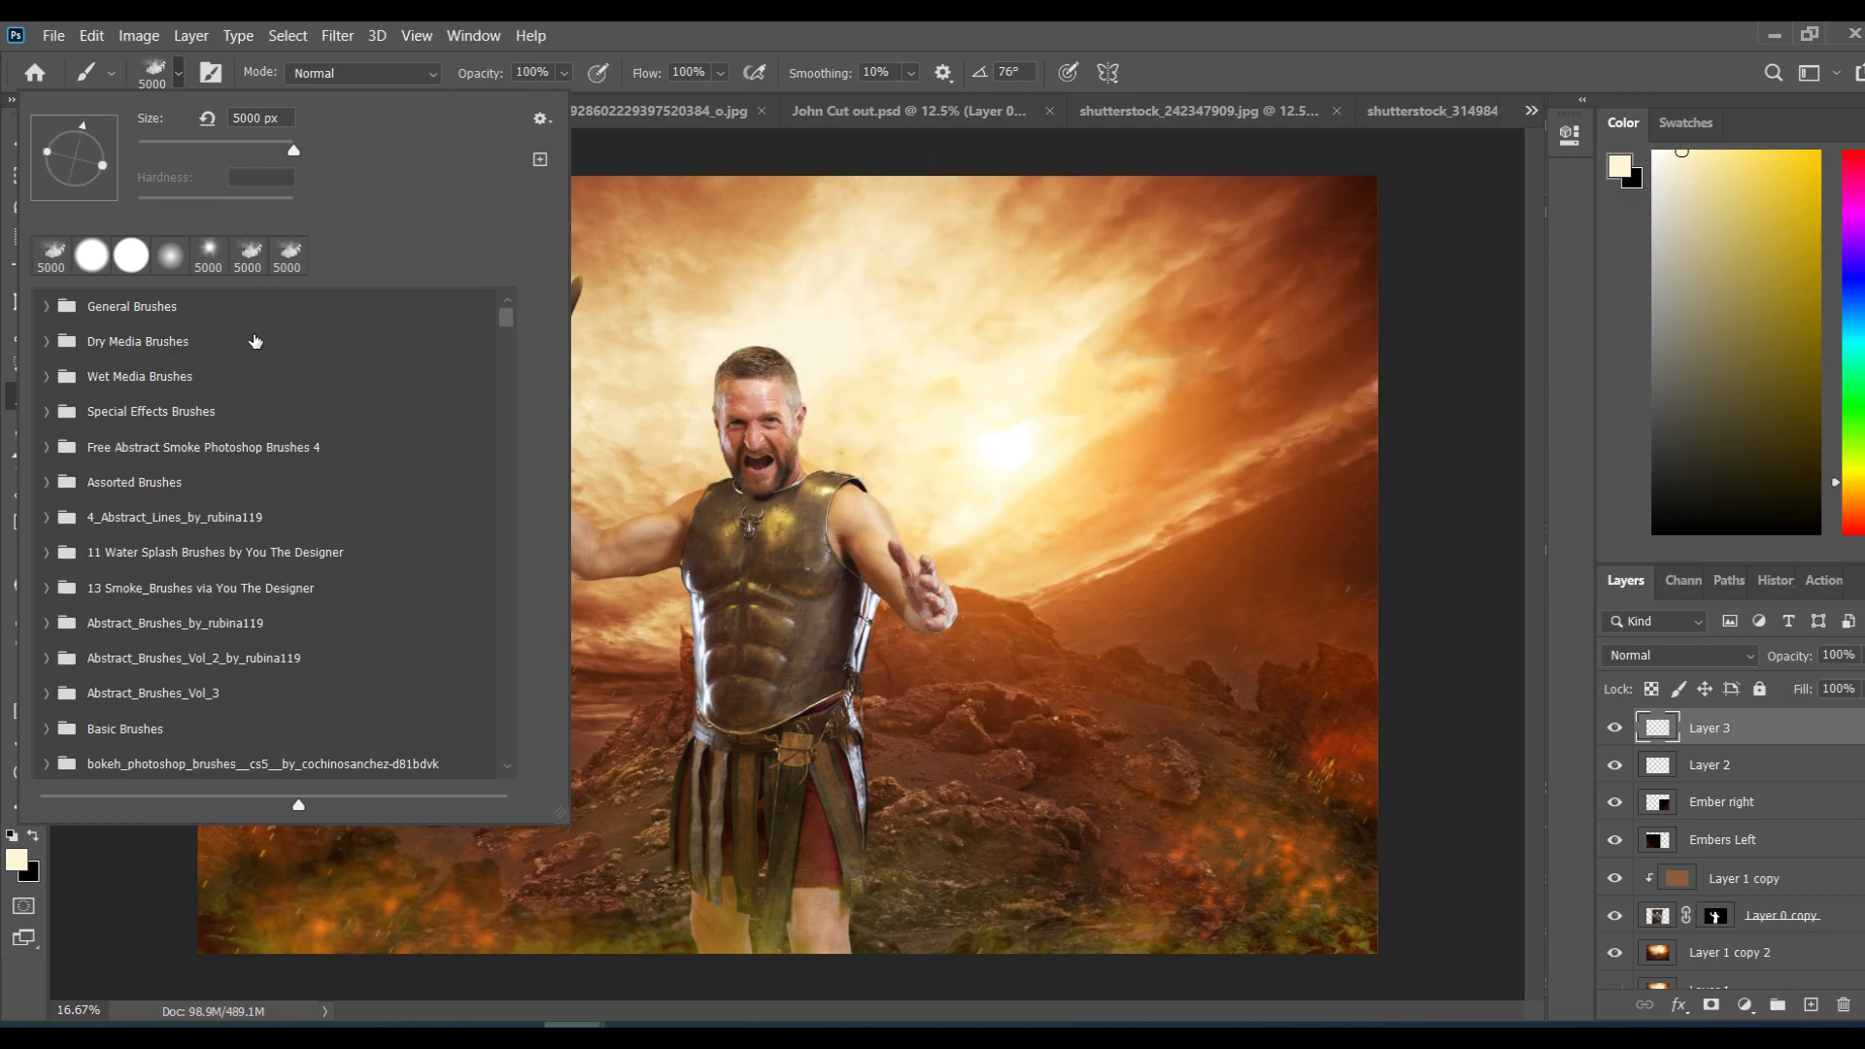
drag(43, 182, 42, 172)
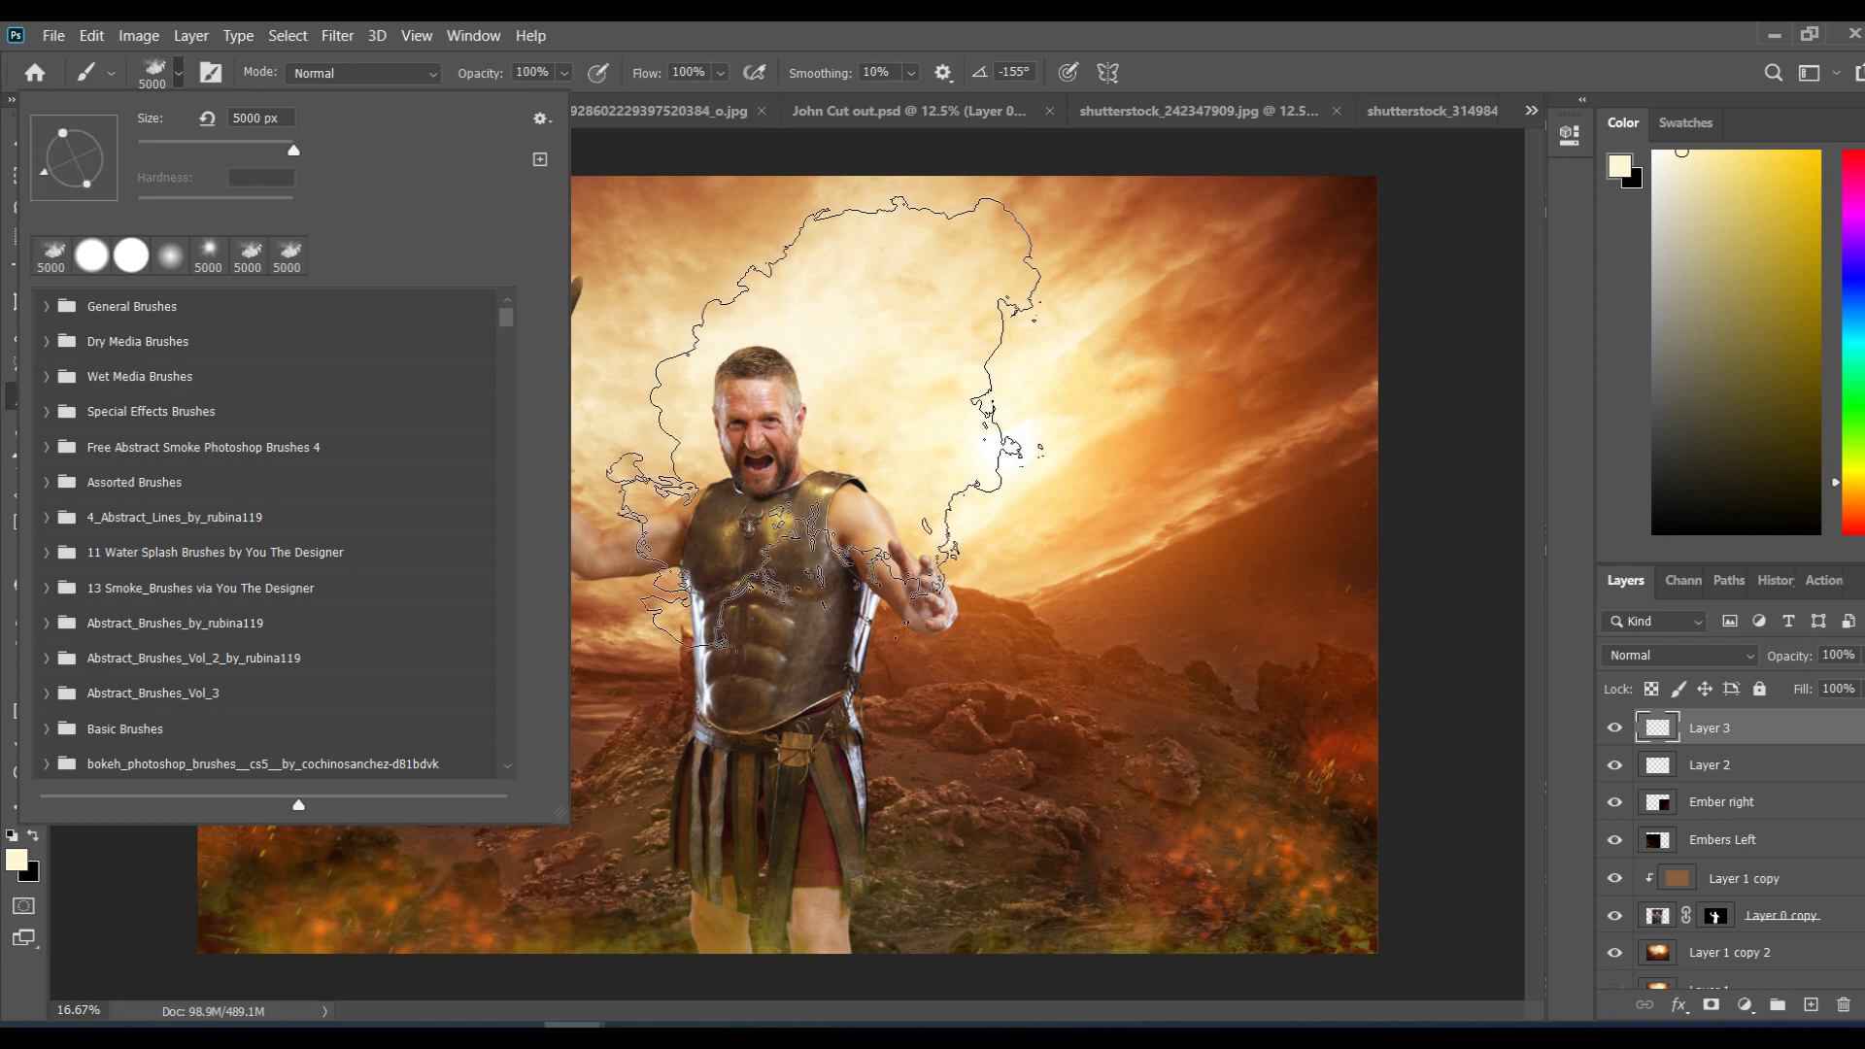
click(104, 185)
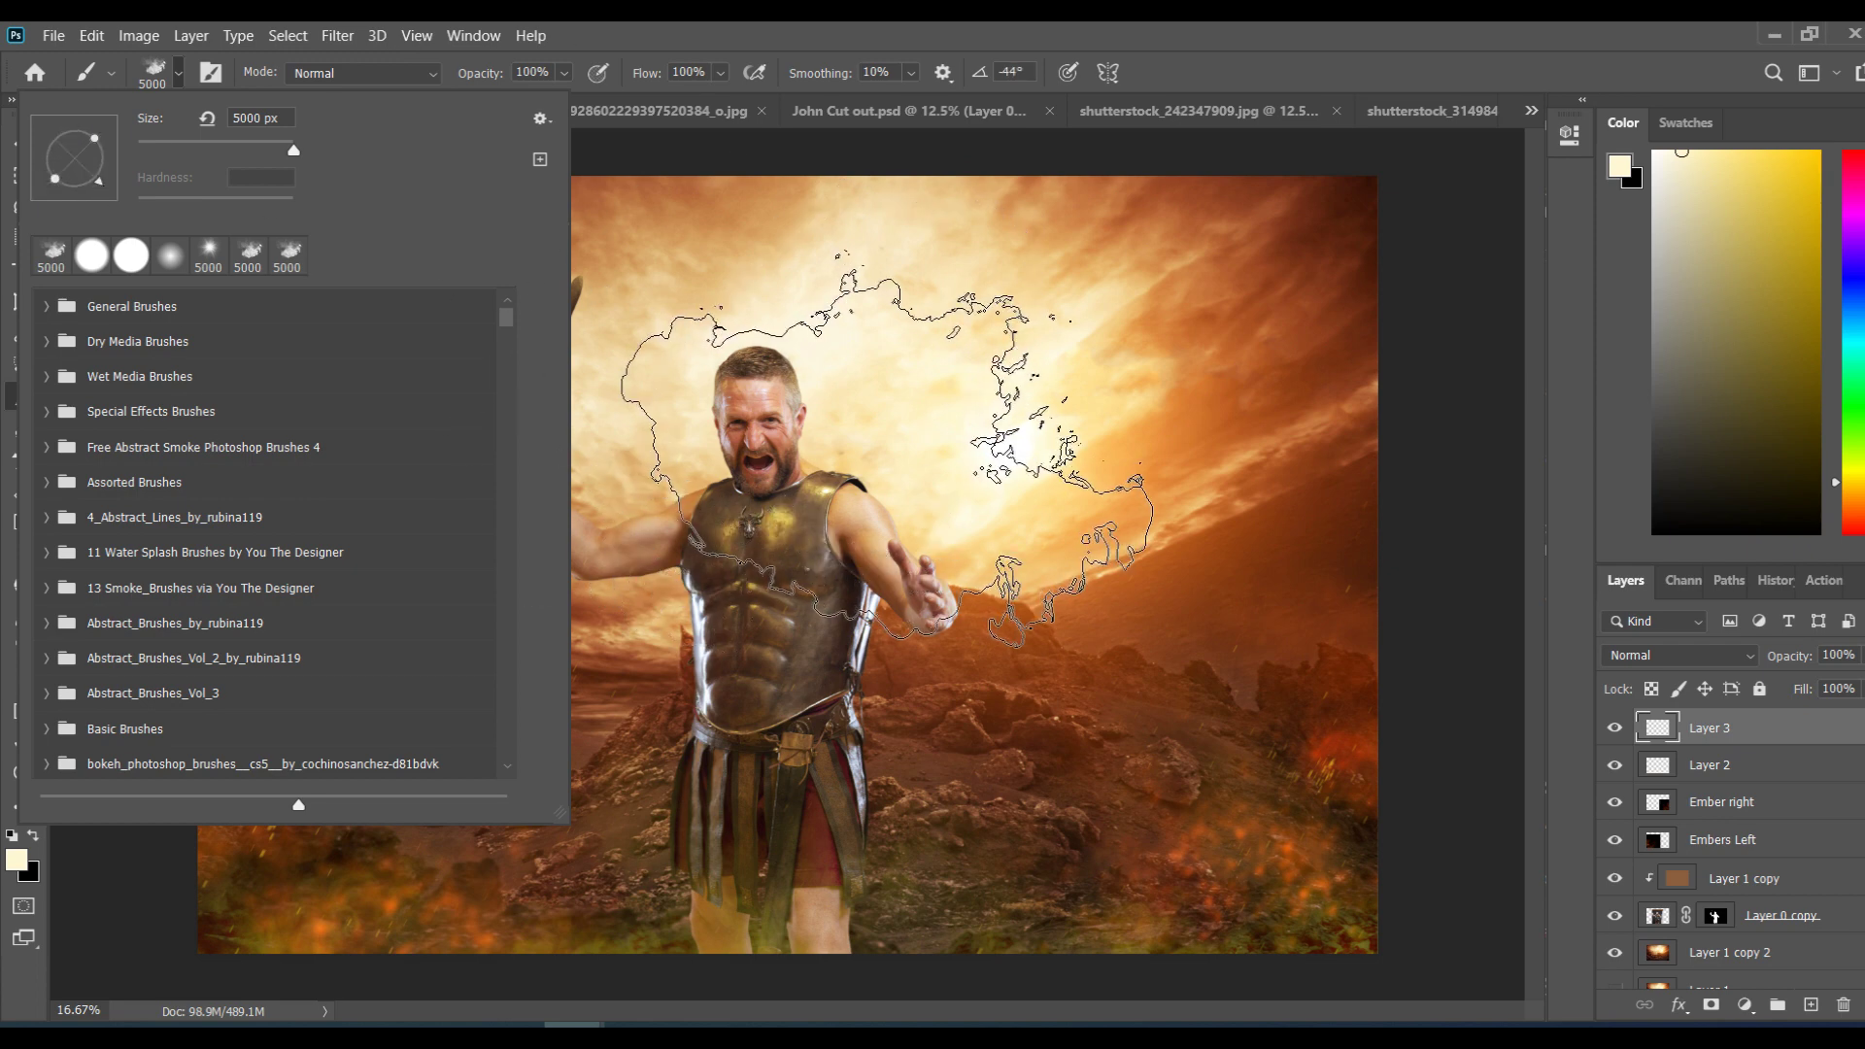
mouse_move(61, 130)
mouse_down()
mouse_move(98, 148)
mouse_move(53, 180)
mouse_move(111, 156)
mouse_up()
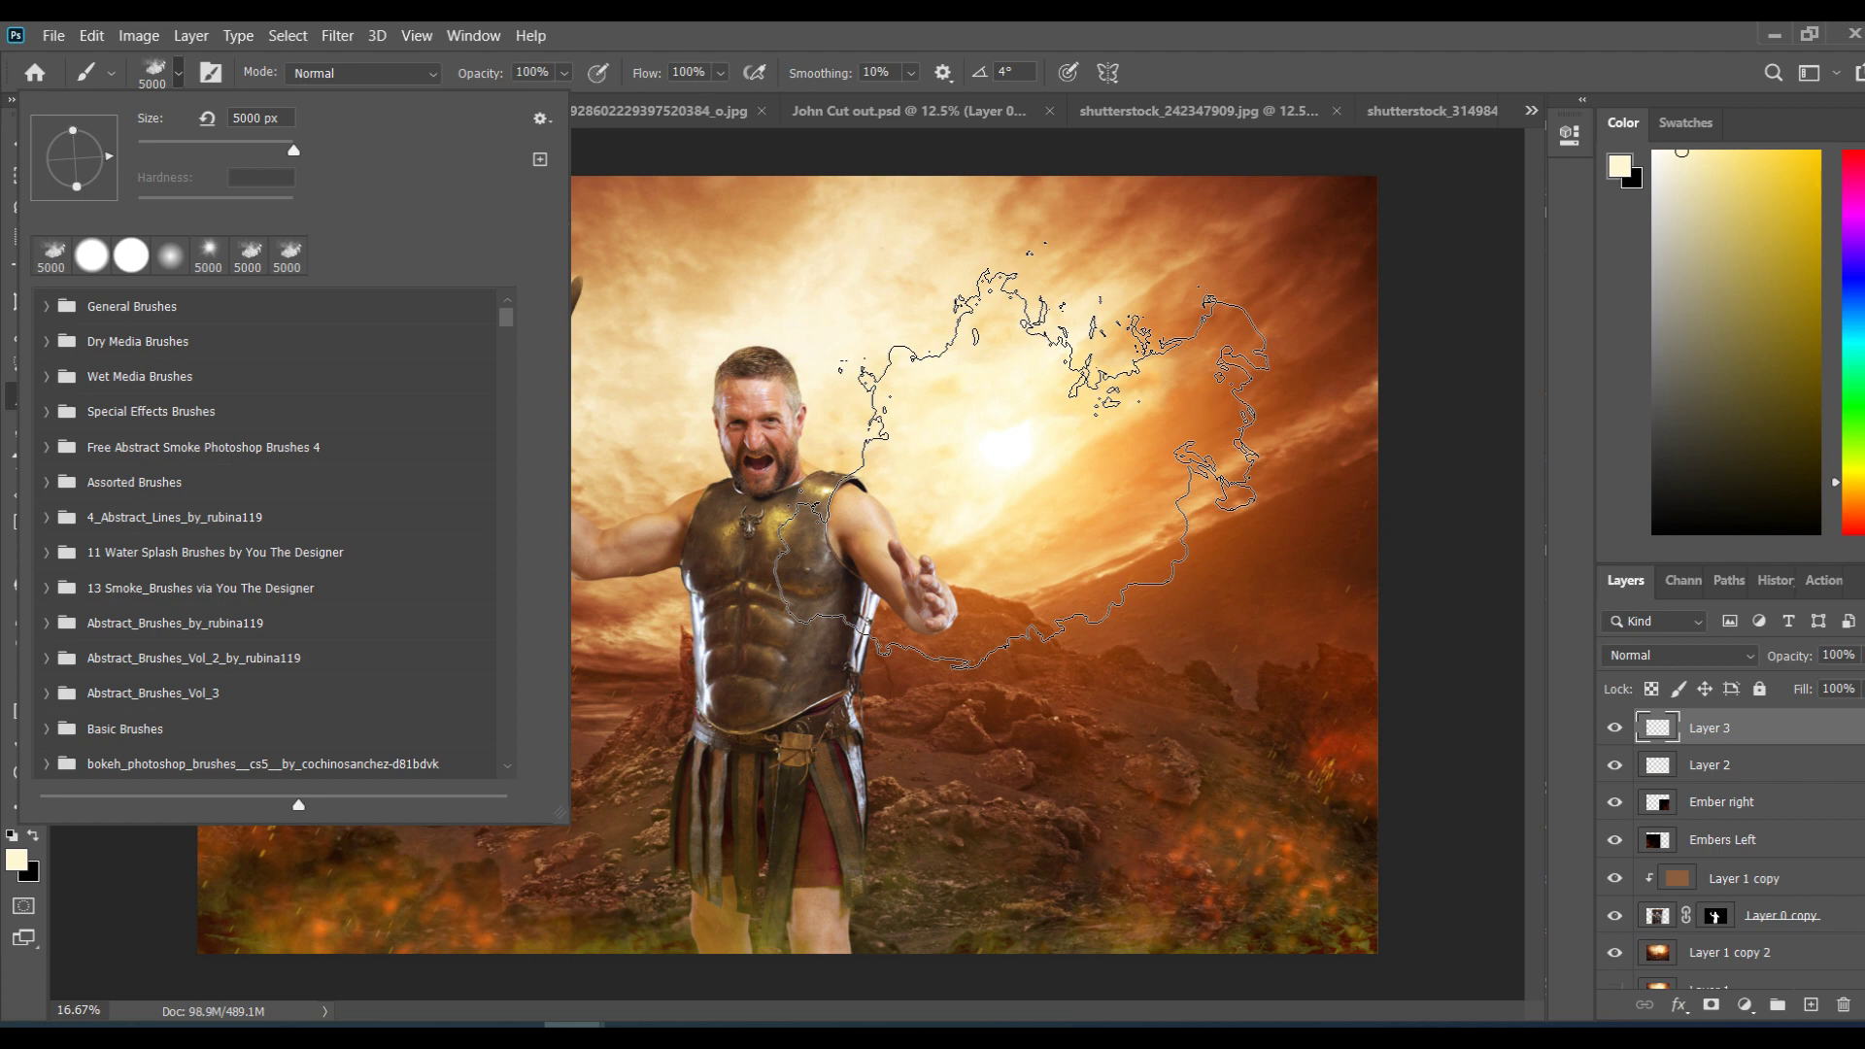
drag(42, 158, 41, 154)
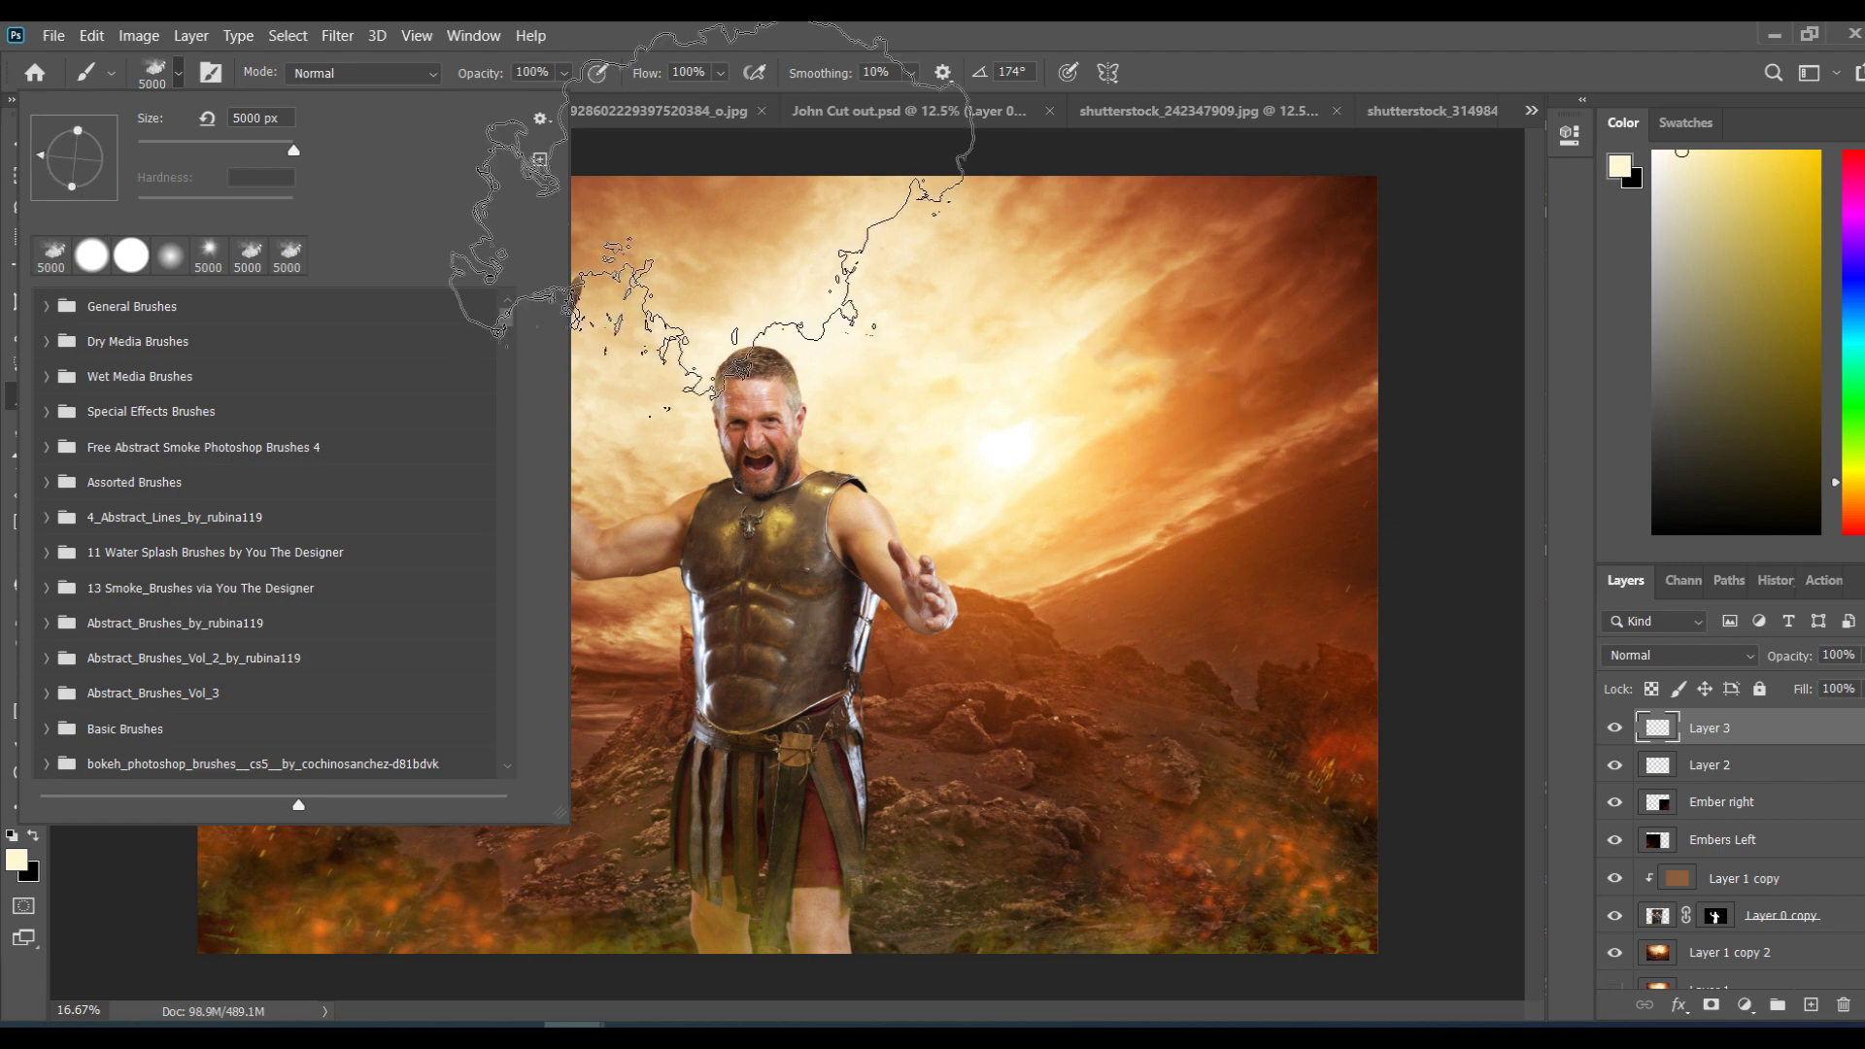
Step: Set the brush size to 5000 px and flatten its tip into an ellipse
mouse_move(241, 149)
mouse_down()
mouse_move(206, 149)
mouse_move(311, 150)
mouse_up()
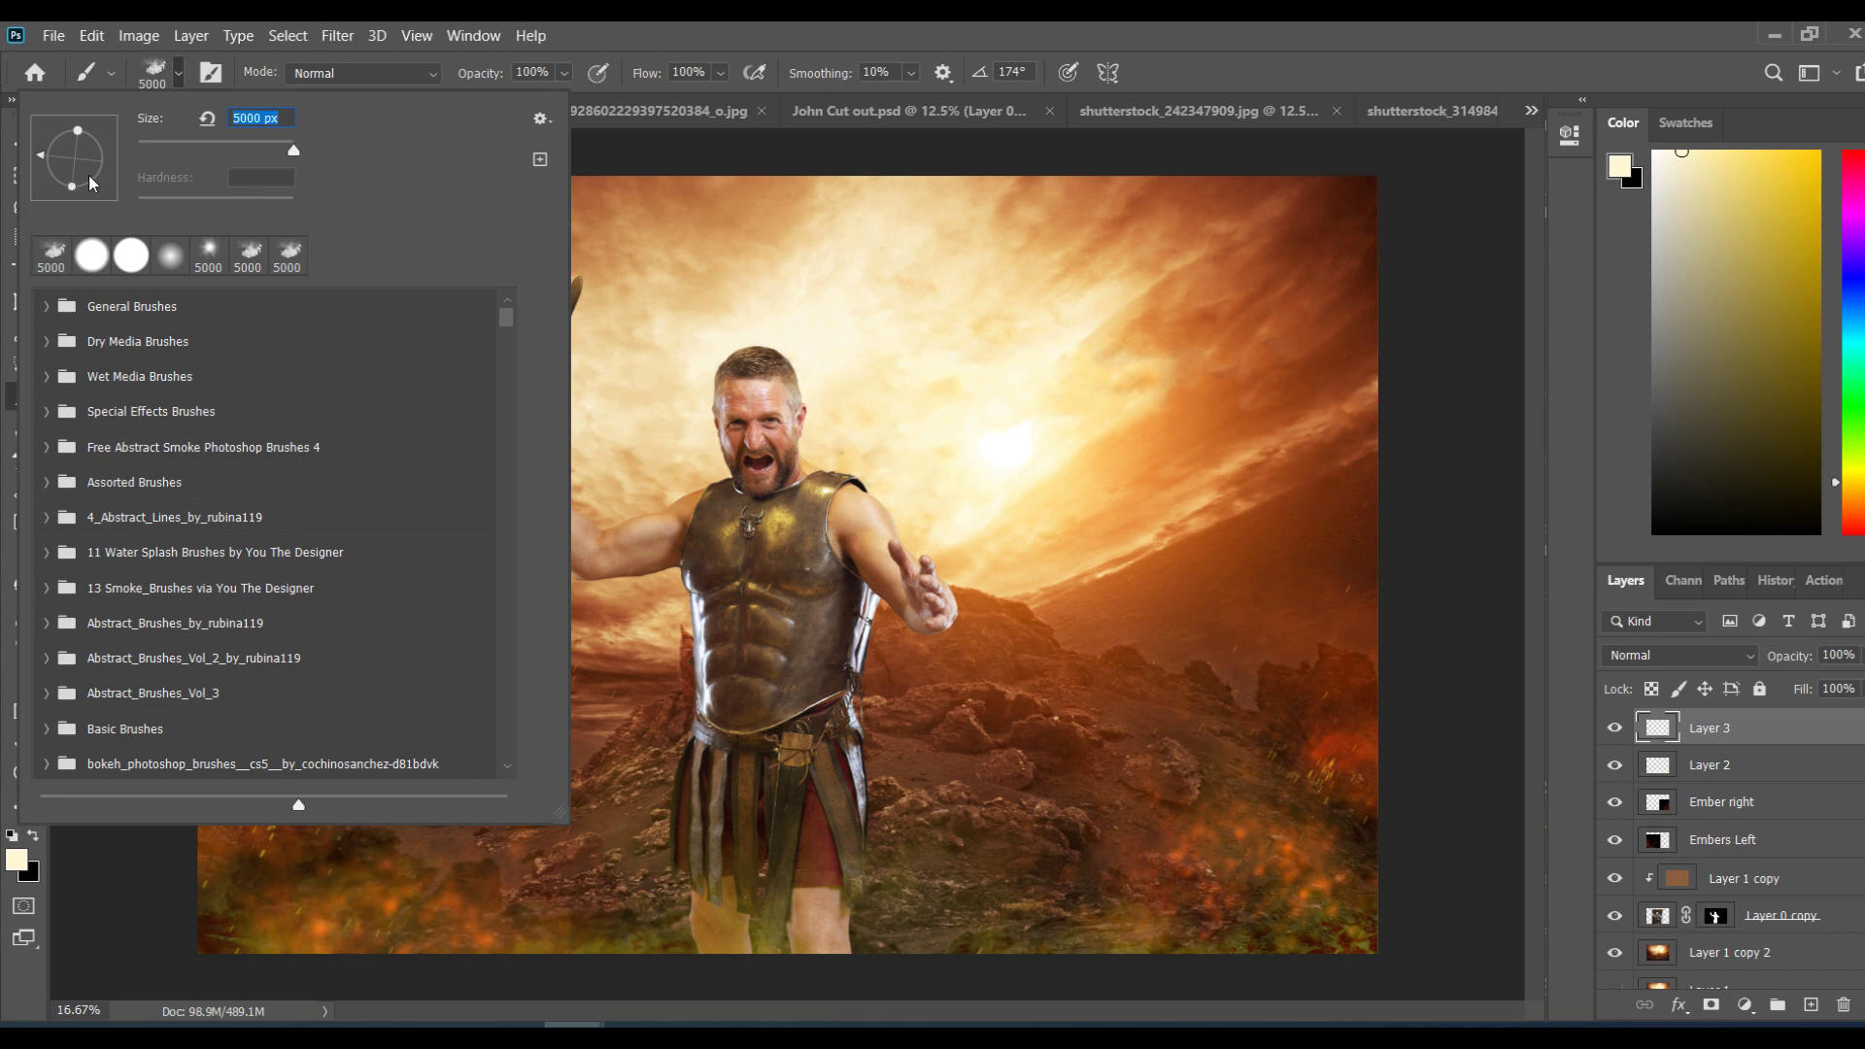
drag(78, 194, 107, 124)
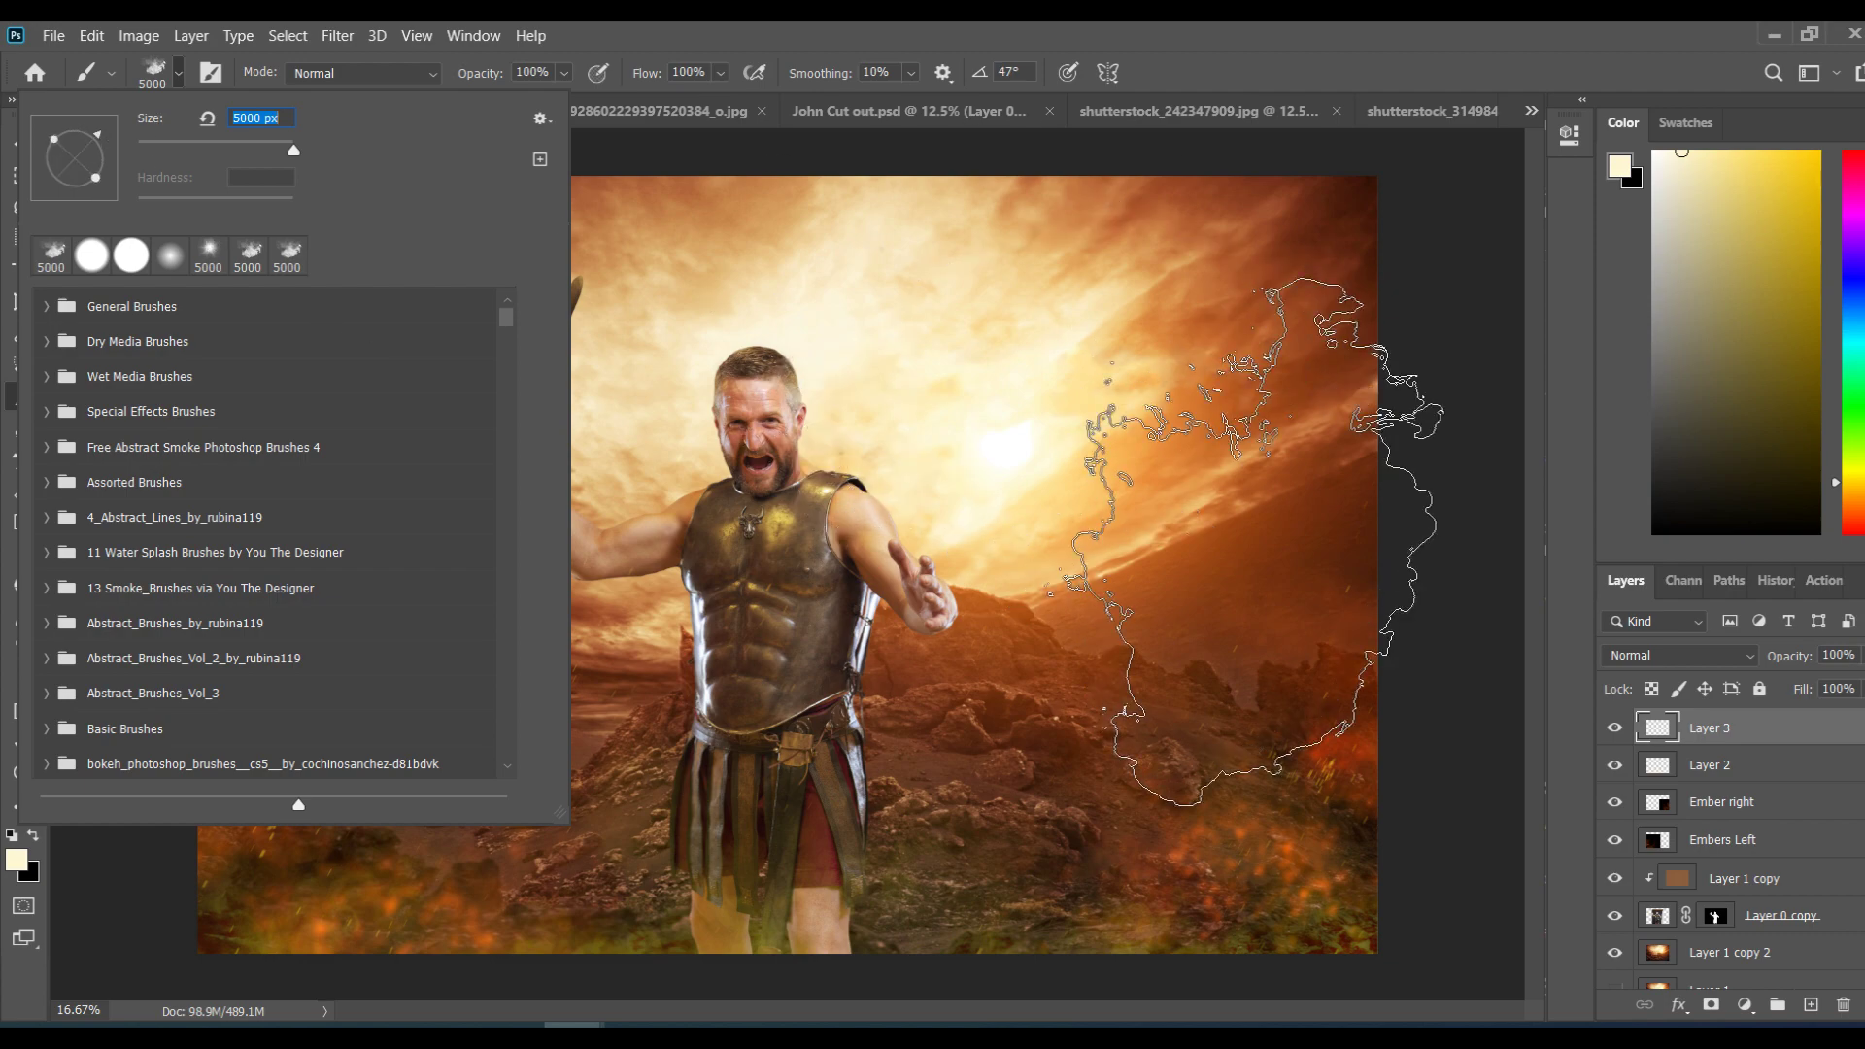
key(Return)
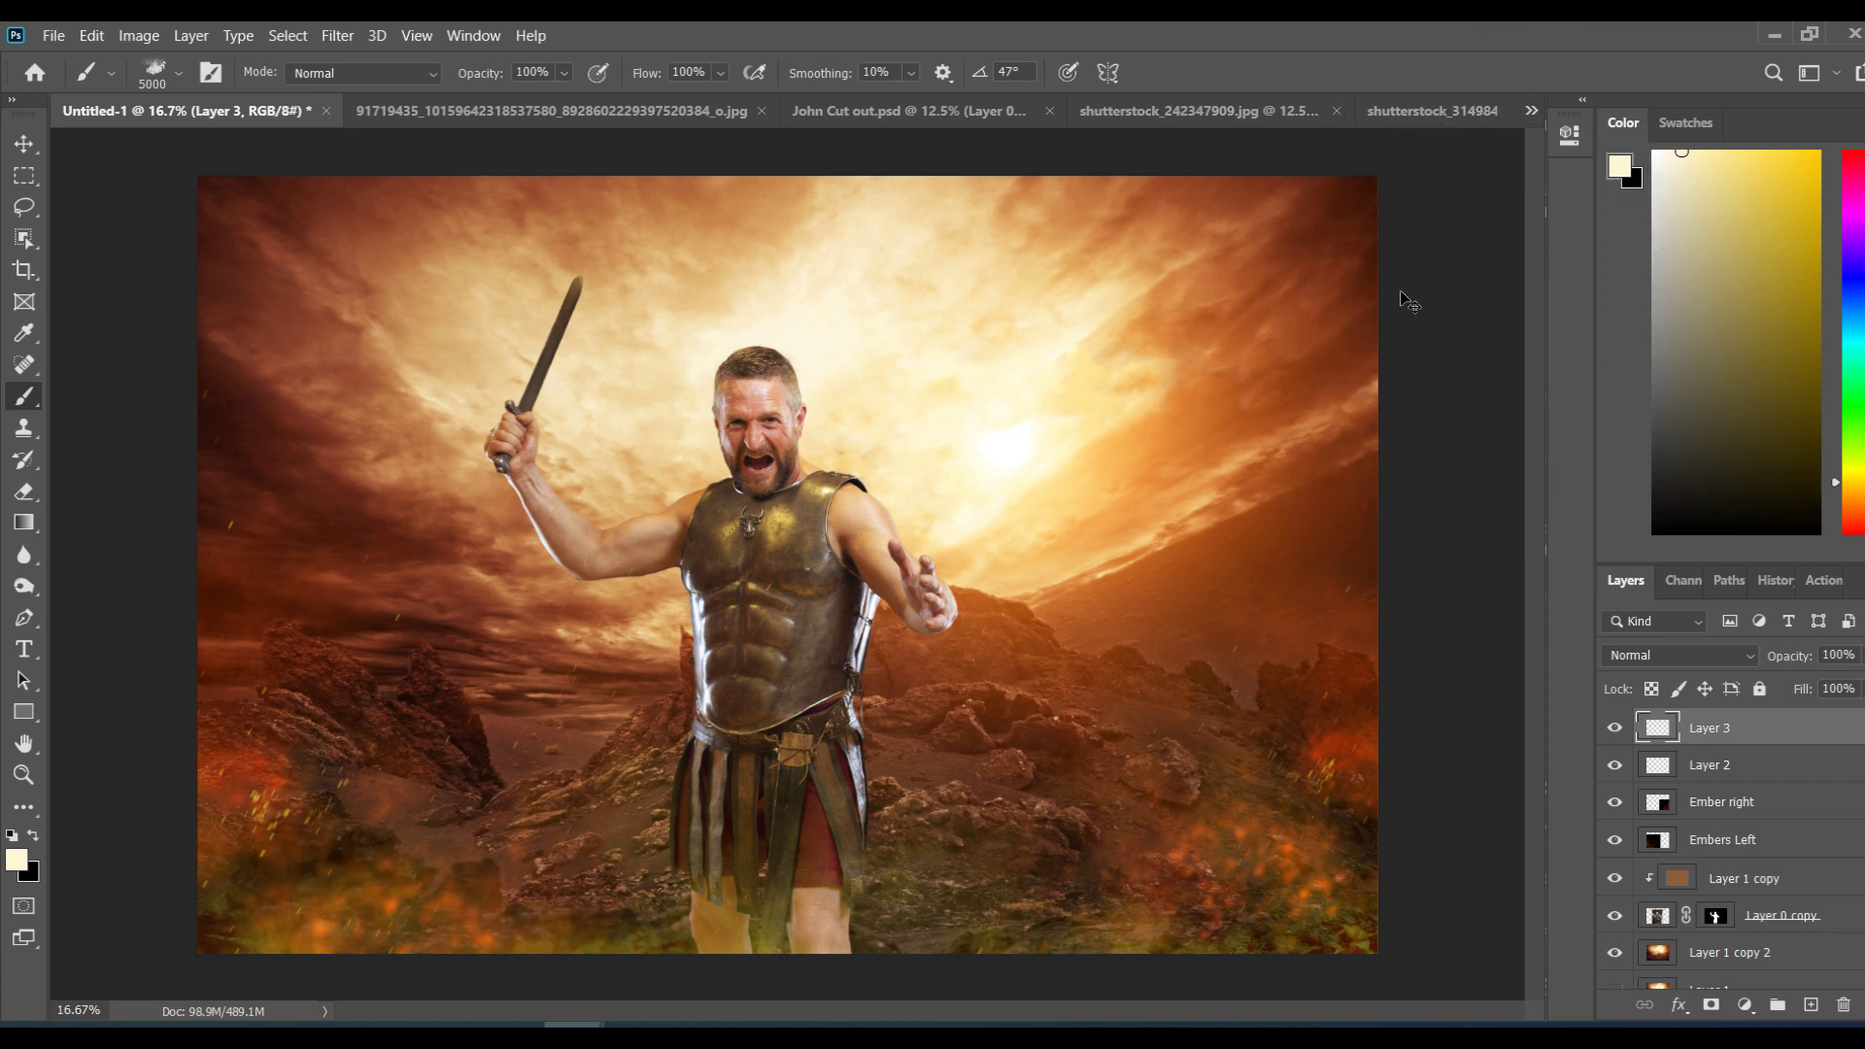
Step: Move Layer 3 below Layer 2, shrink the brush to 4200 px and select Layer 2
key(ctrl+bracketleft)
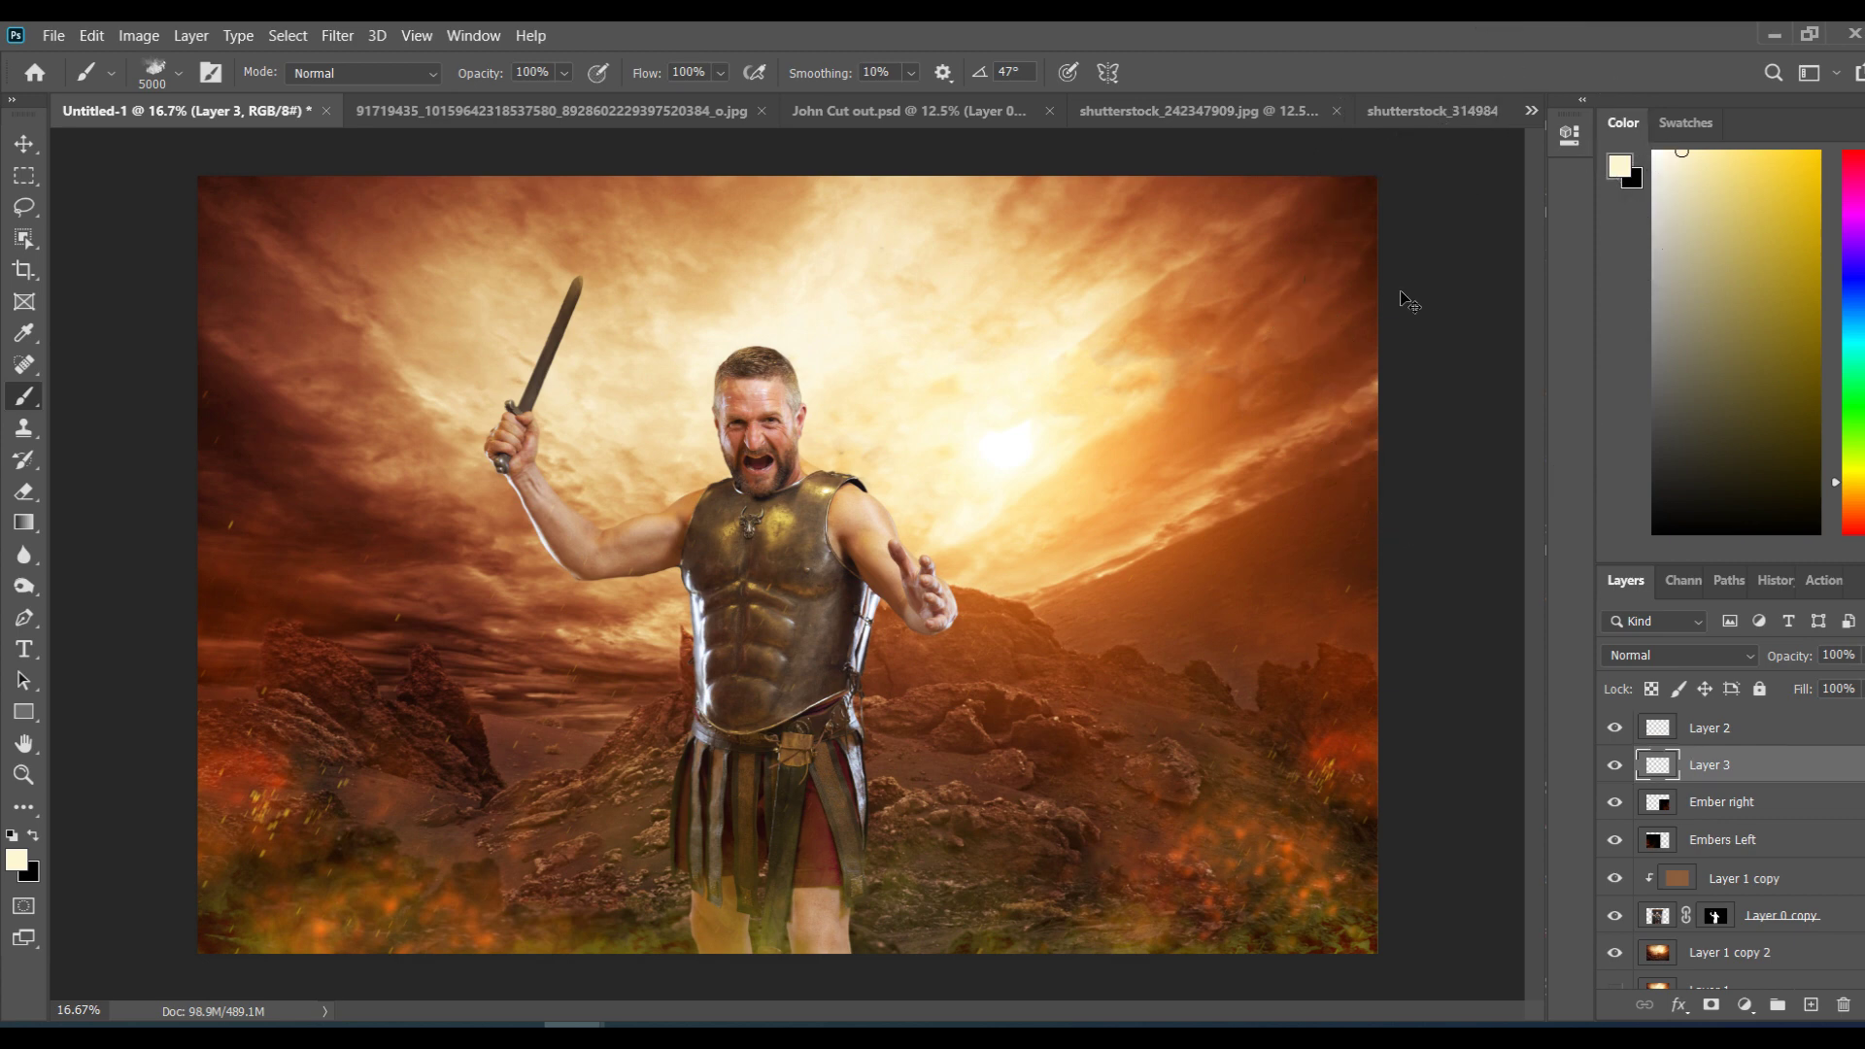
key(bracketleft)
key(bracketleft)
key(bracketleft)
key(bracketleft)
key(bracketleft)
key(bracketleft)
key(bracketleft)
key(bracketleft)
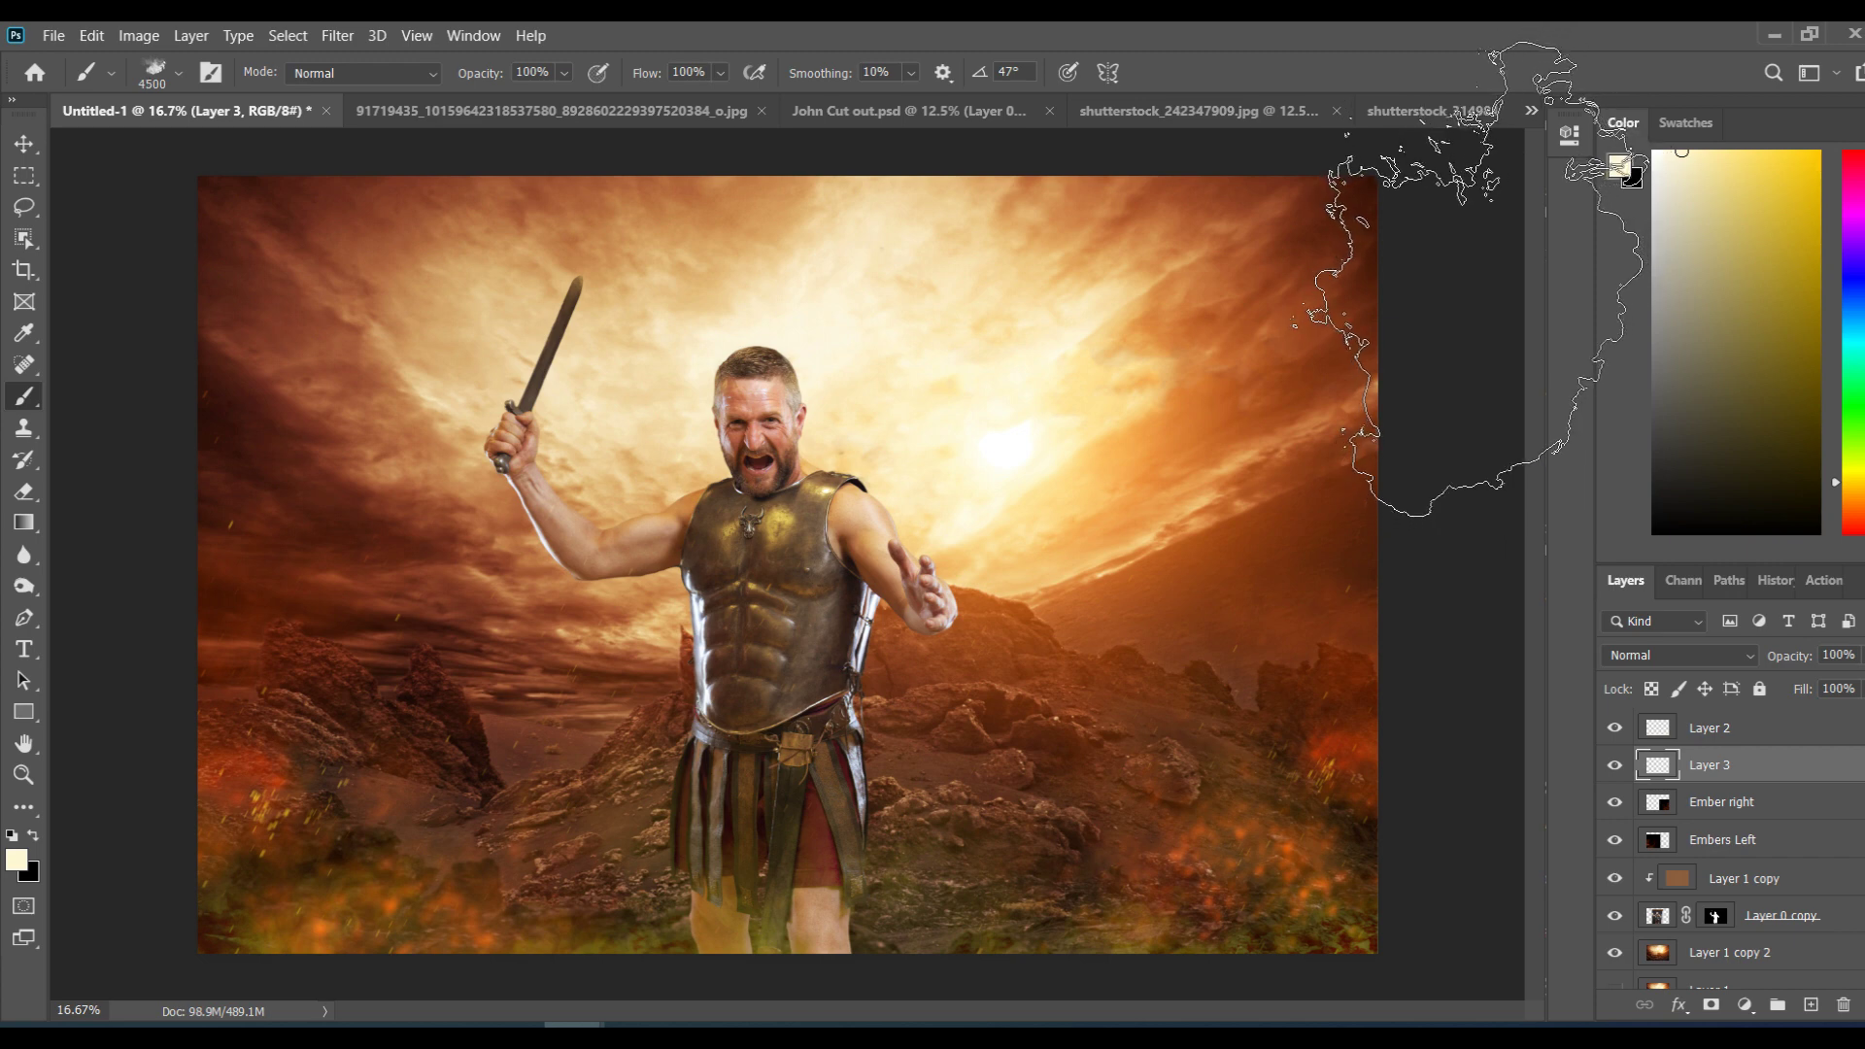
key(ctrl+minus)
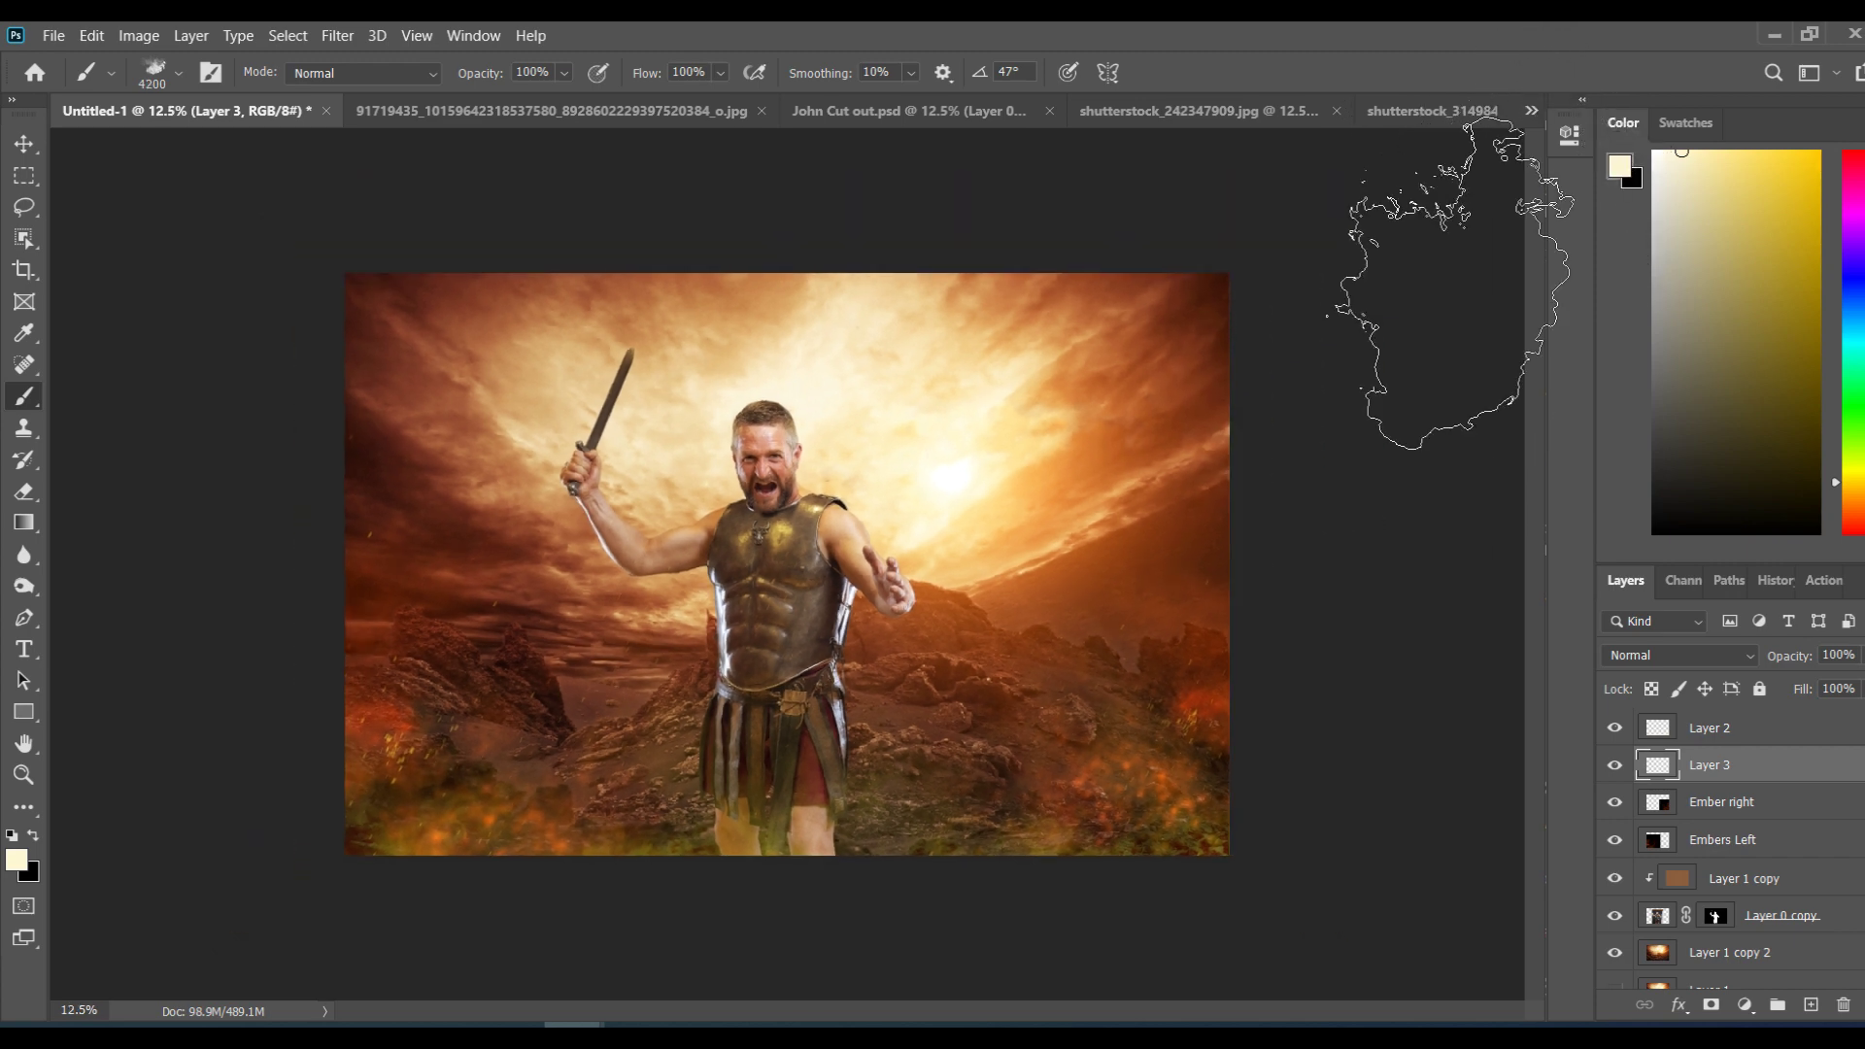
key(ctrl+equal)
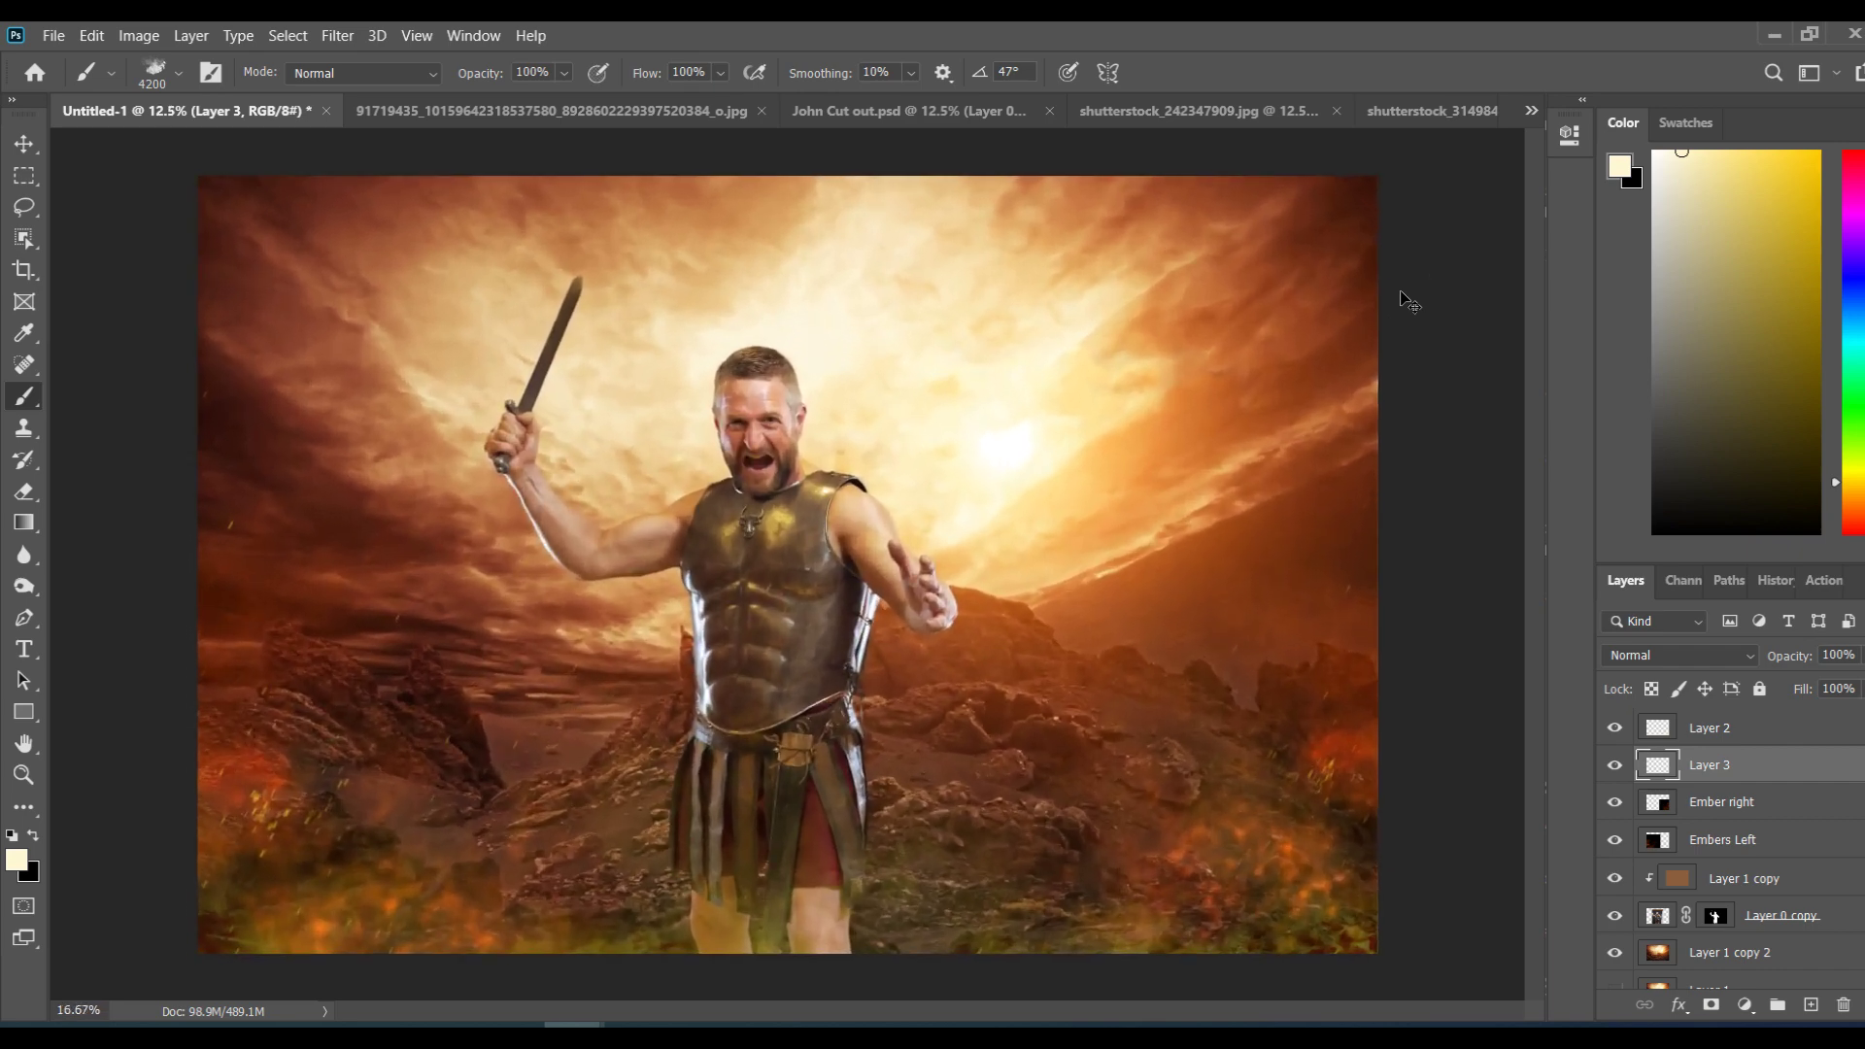
click(1715, 738)
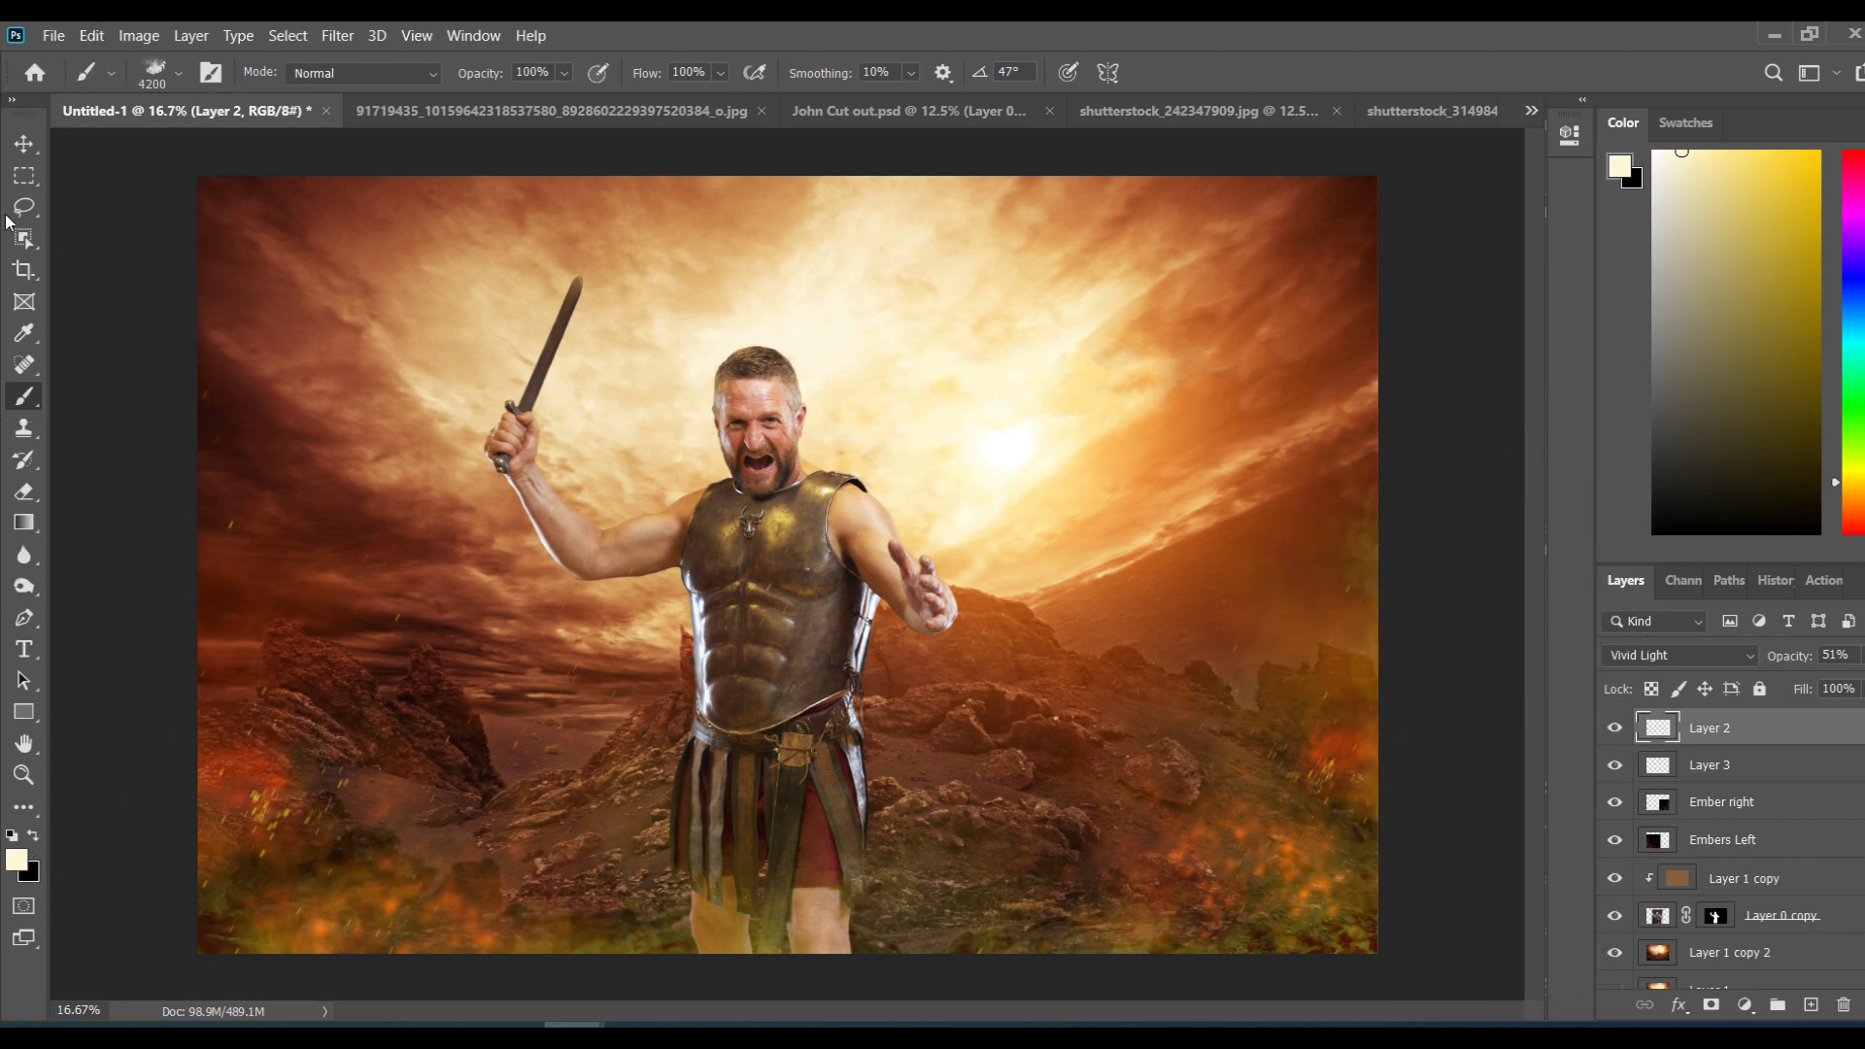
Step: Rotate the brush tip to -132° and paint a yellowish smoke glow along the left edge
click(171, 73)
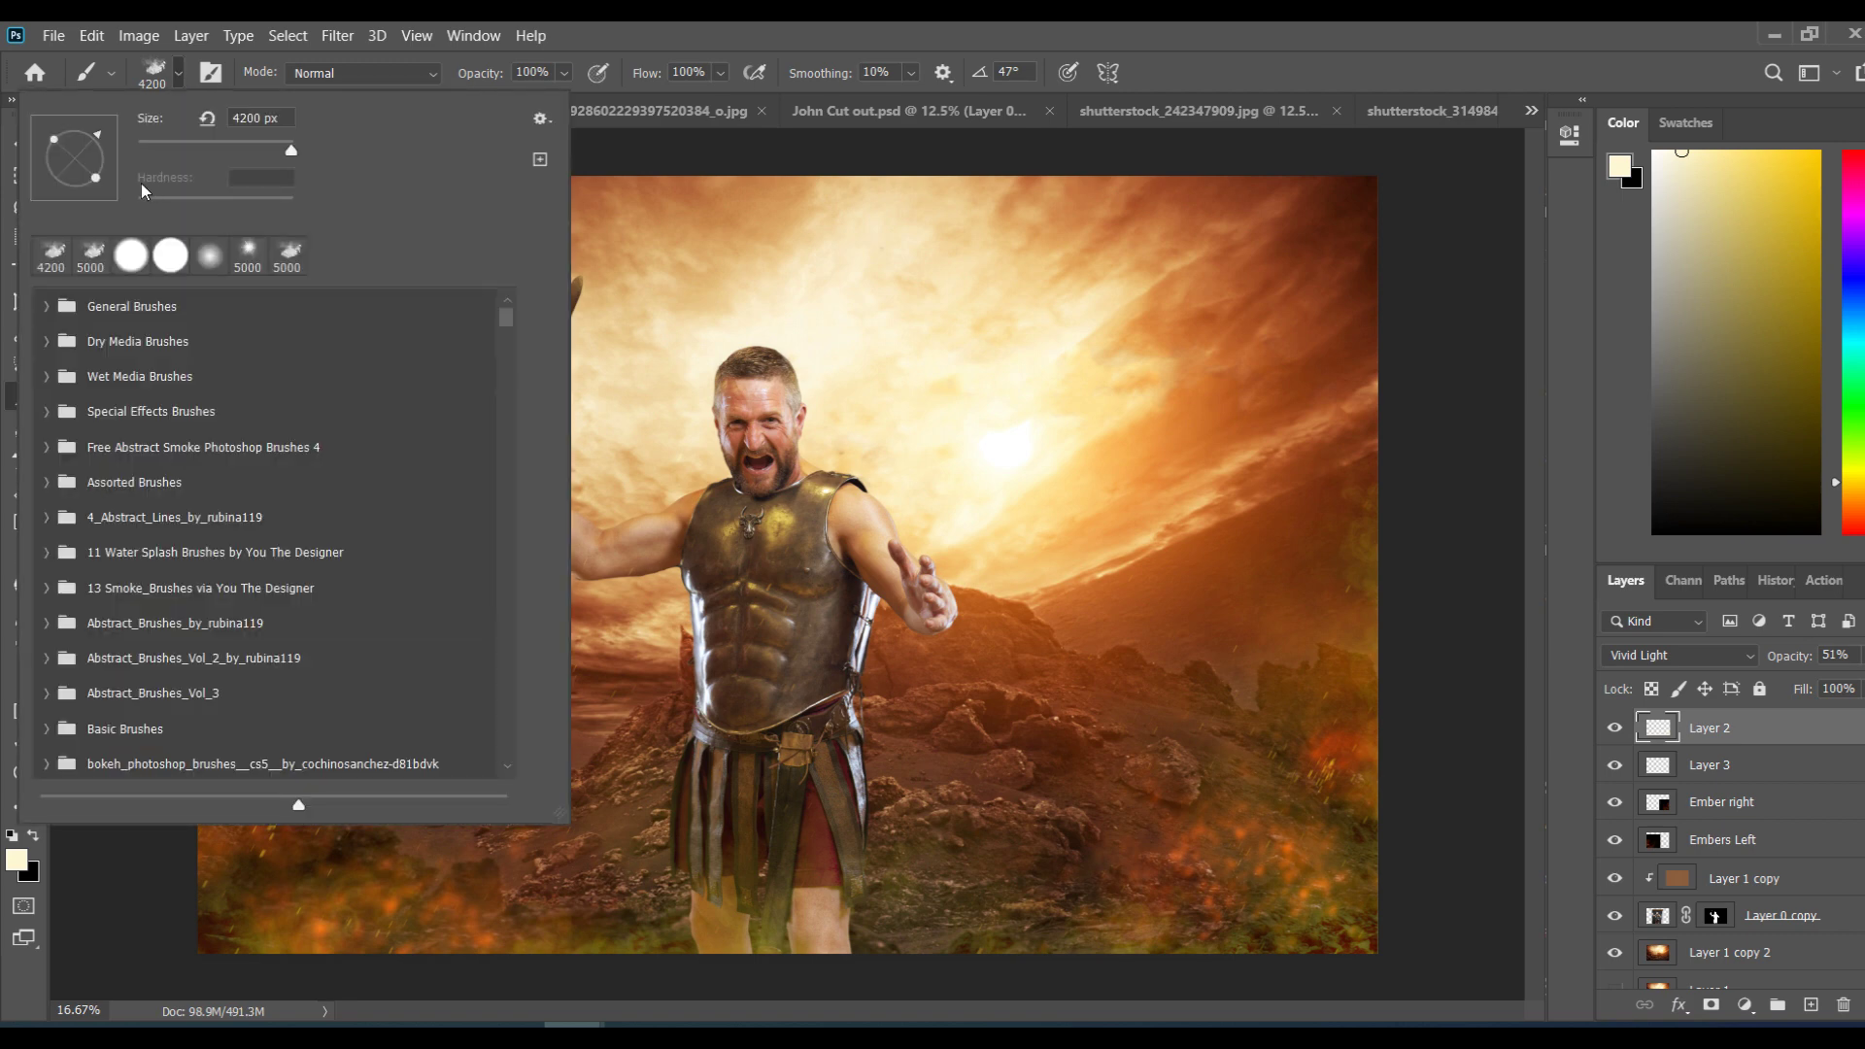
drag(53, 193, 47, 187)
key(Return)
mouse_move(124, 797)
mouse_down()
mouse_move(97, 558)
mouse_move(126, 904)
mouse_up()
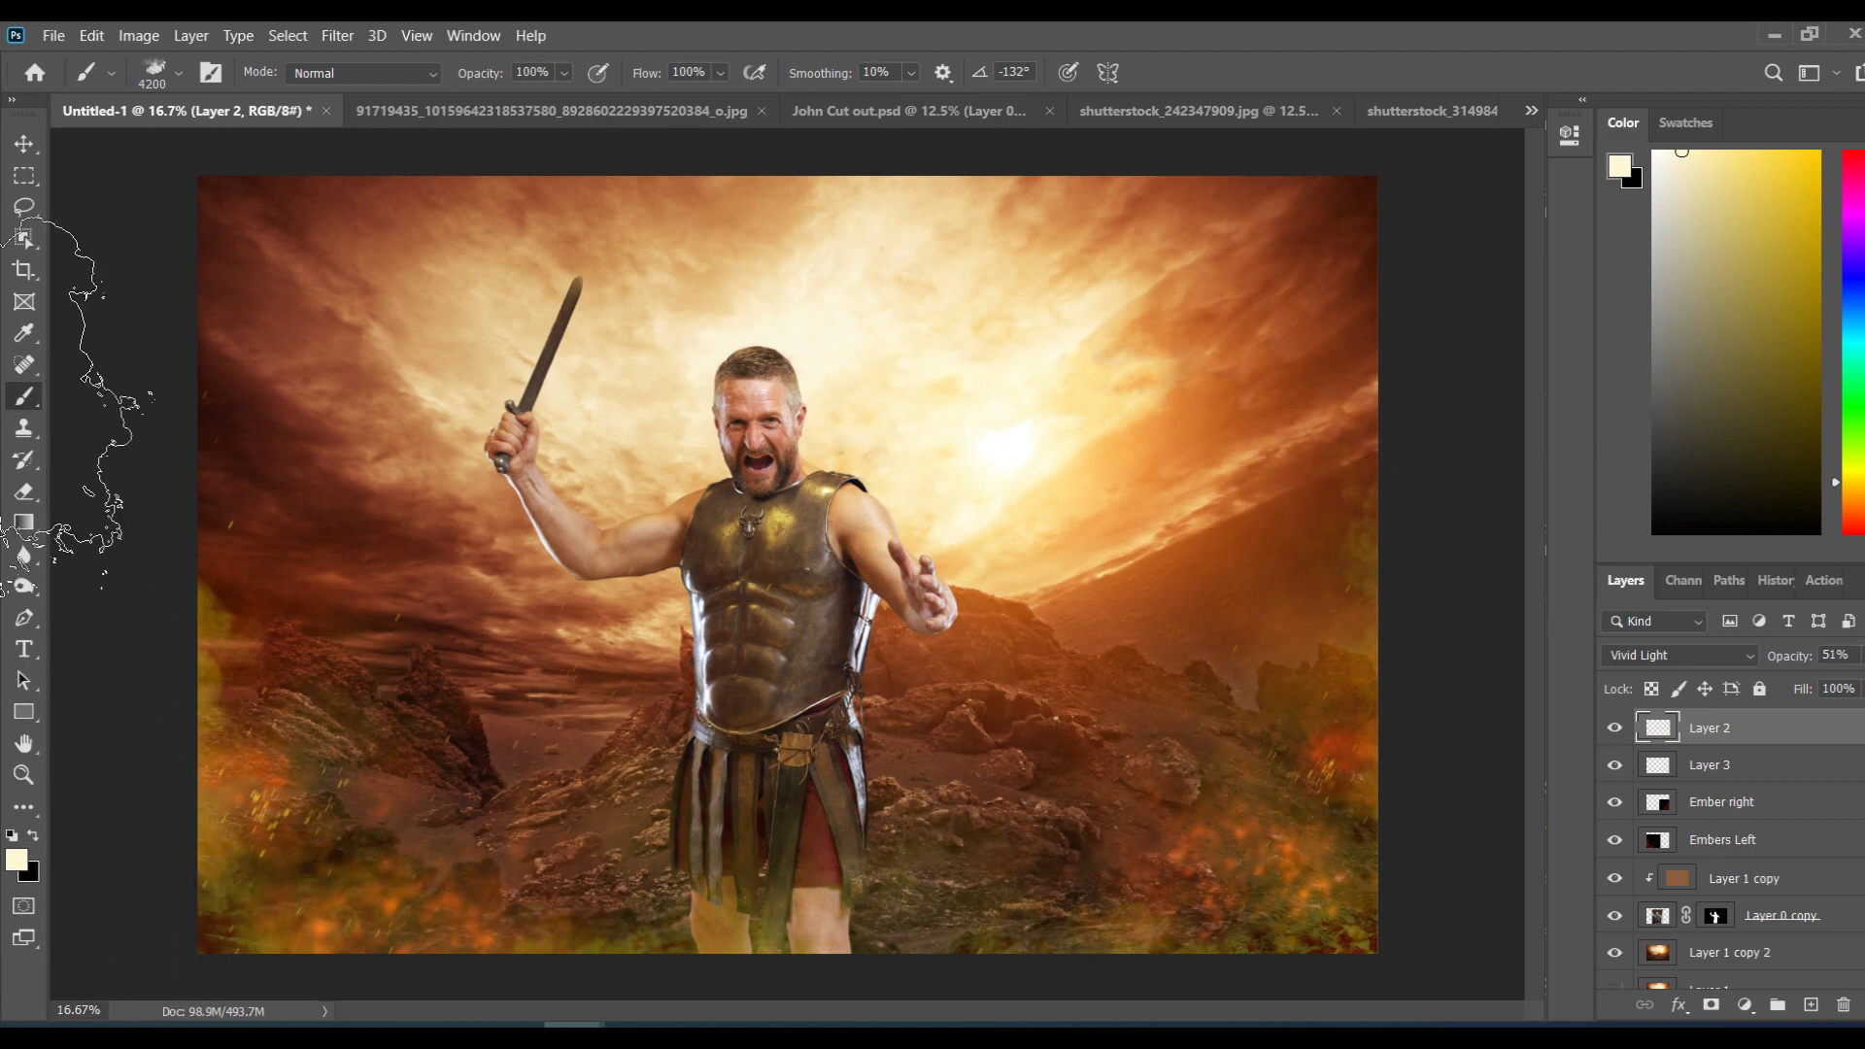
click(20, 150)
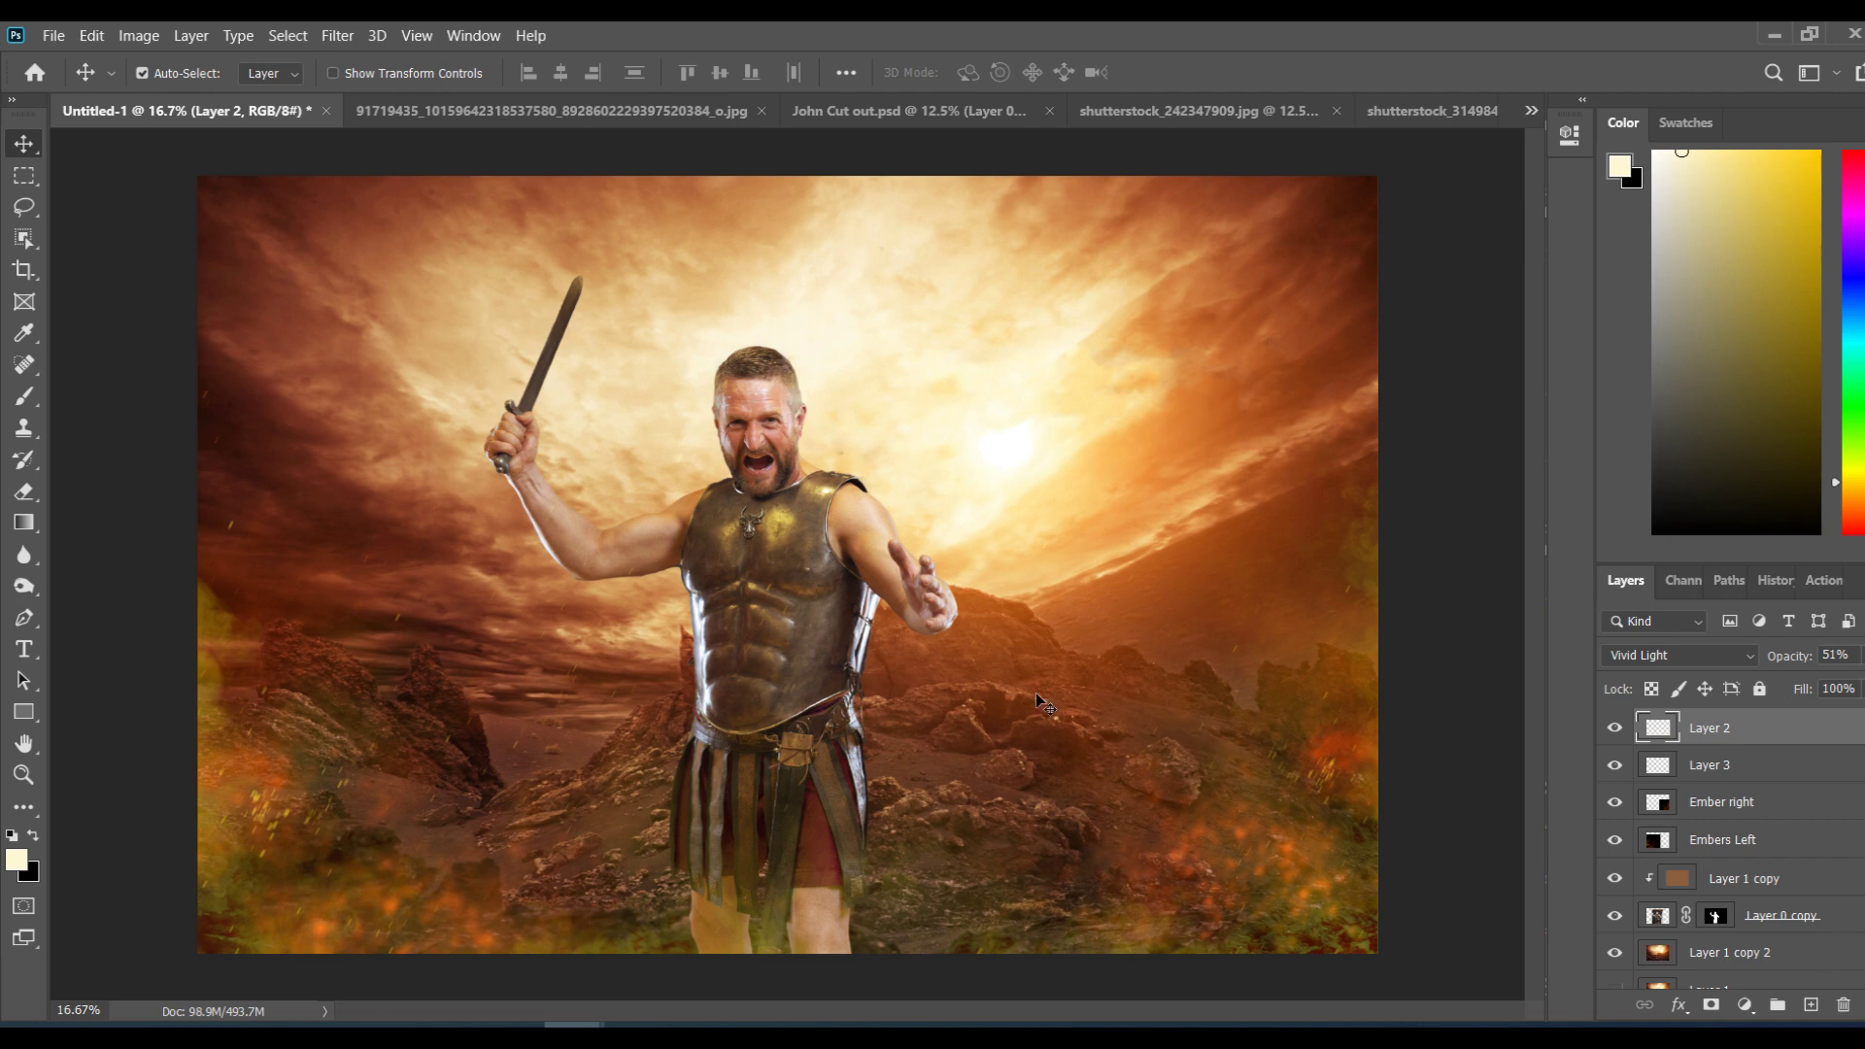
click(1807, 956)
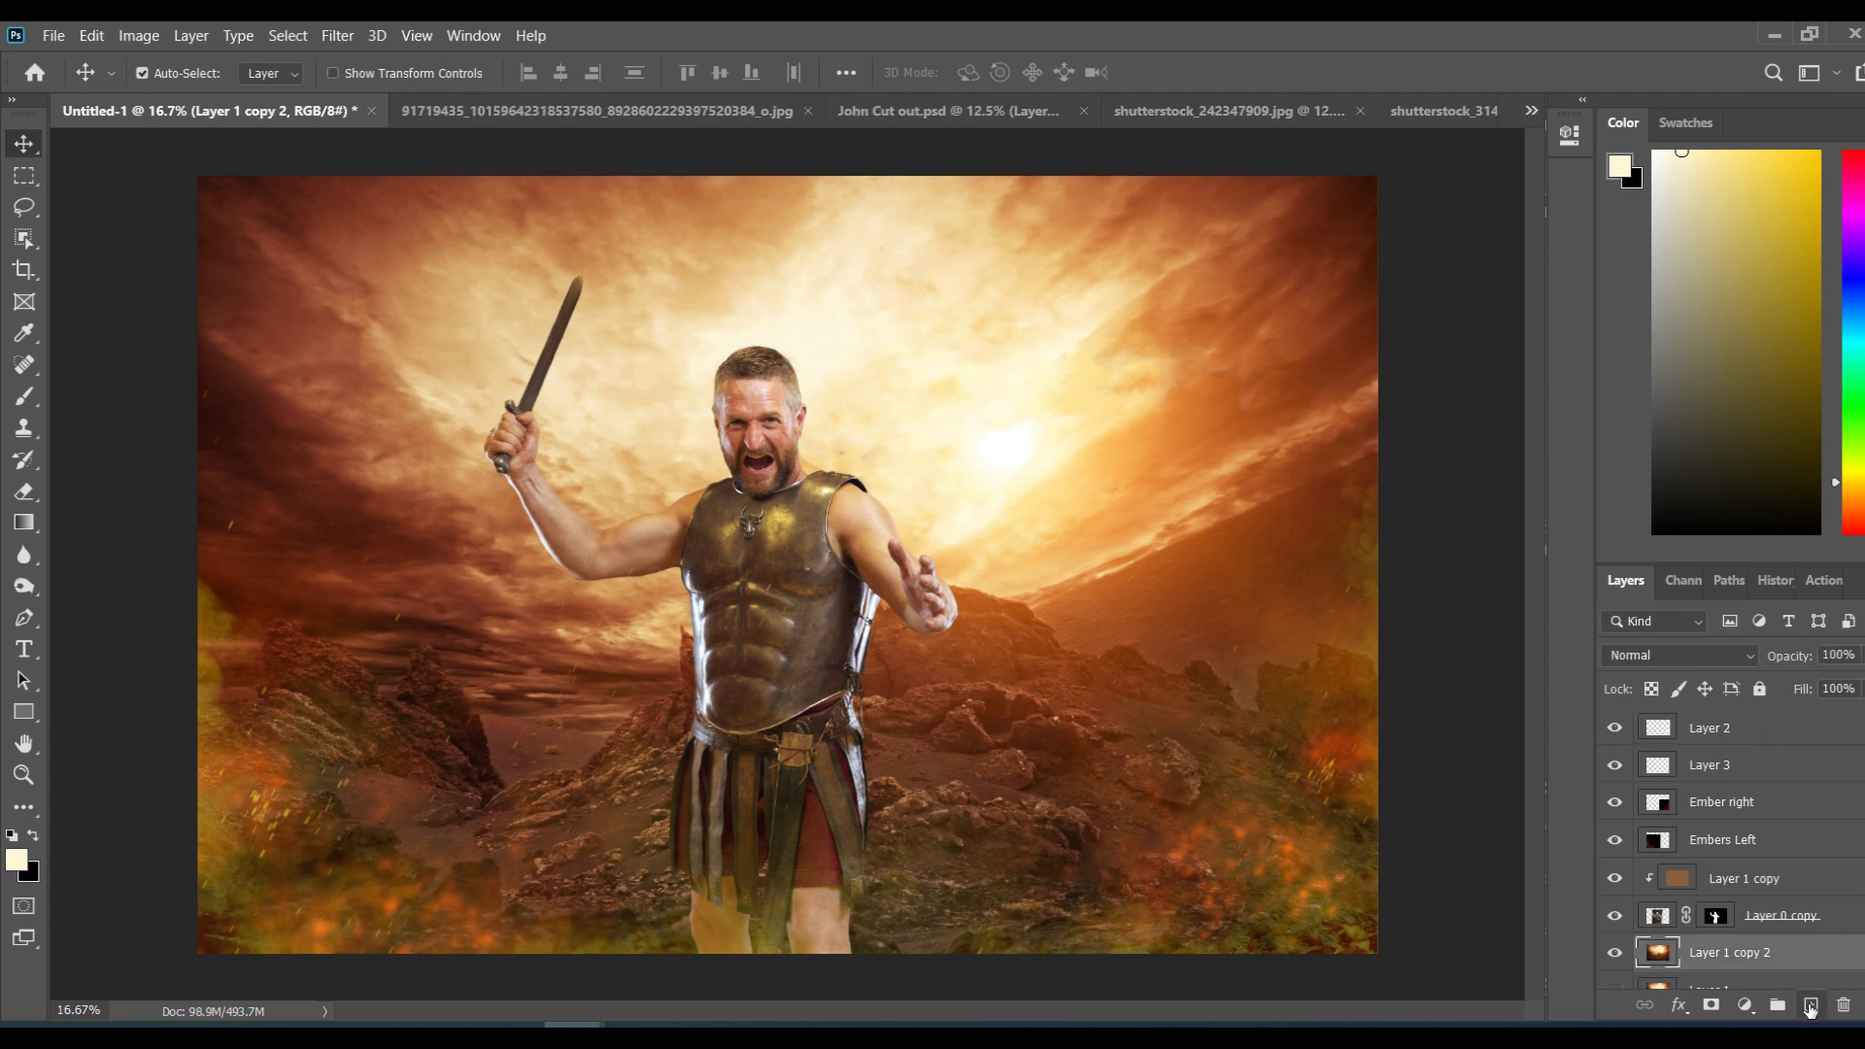
Step: On a new Layer 4 above Layer 1 copy 2, stamp 5000 px light rays behind the gladiator
click(1808, 1002)
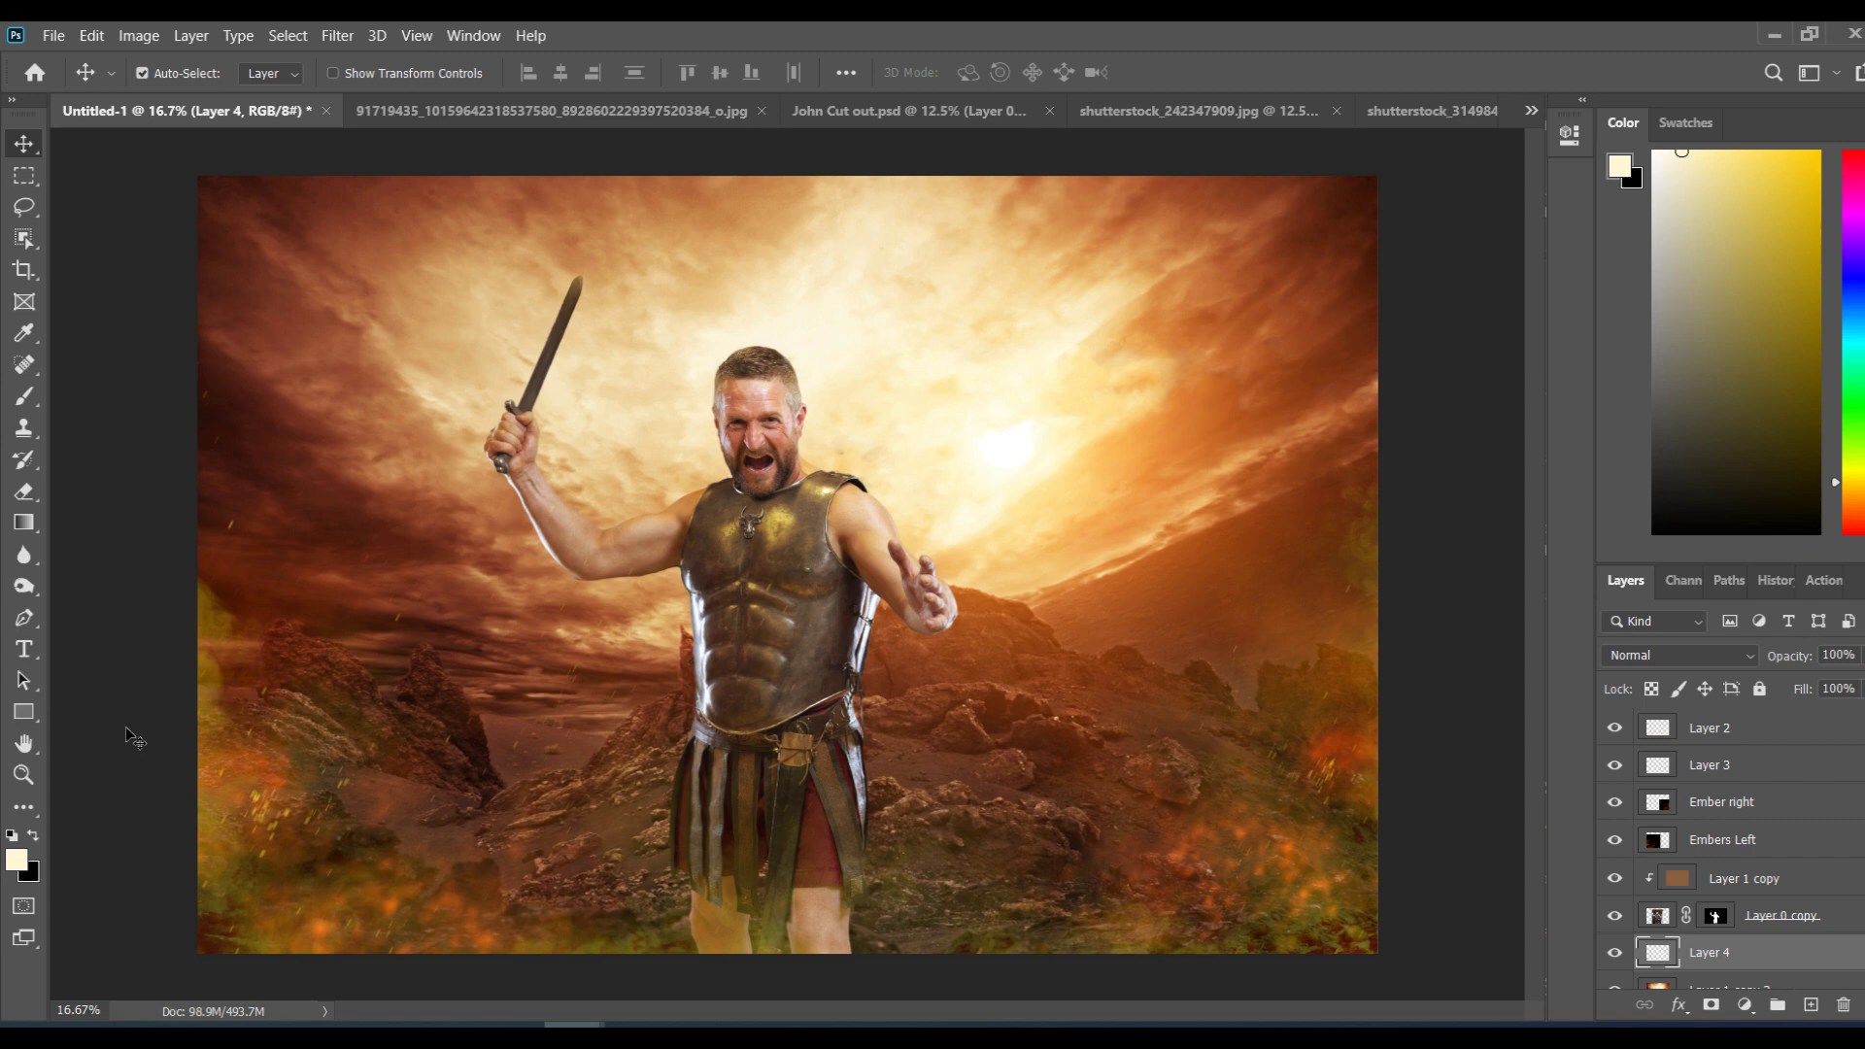
key(b)
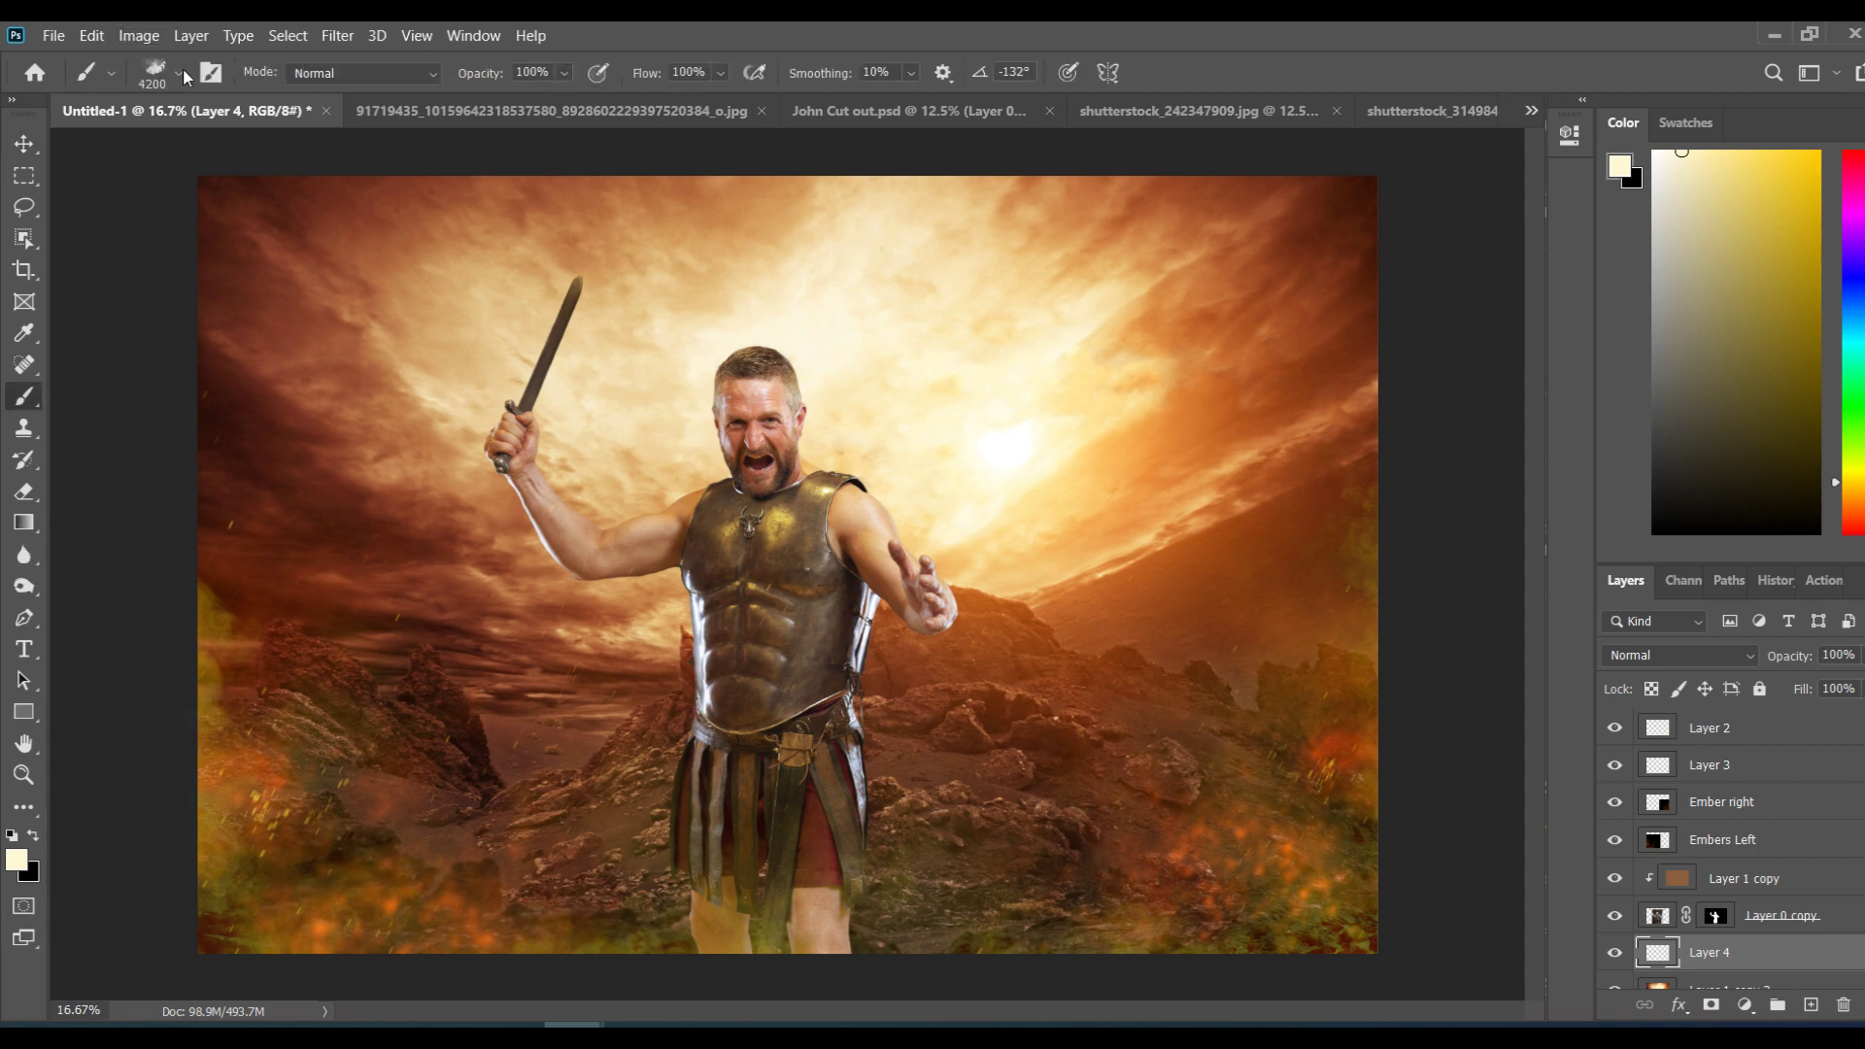
click(181, 70)
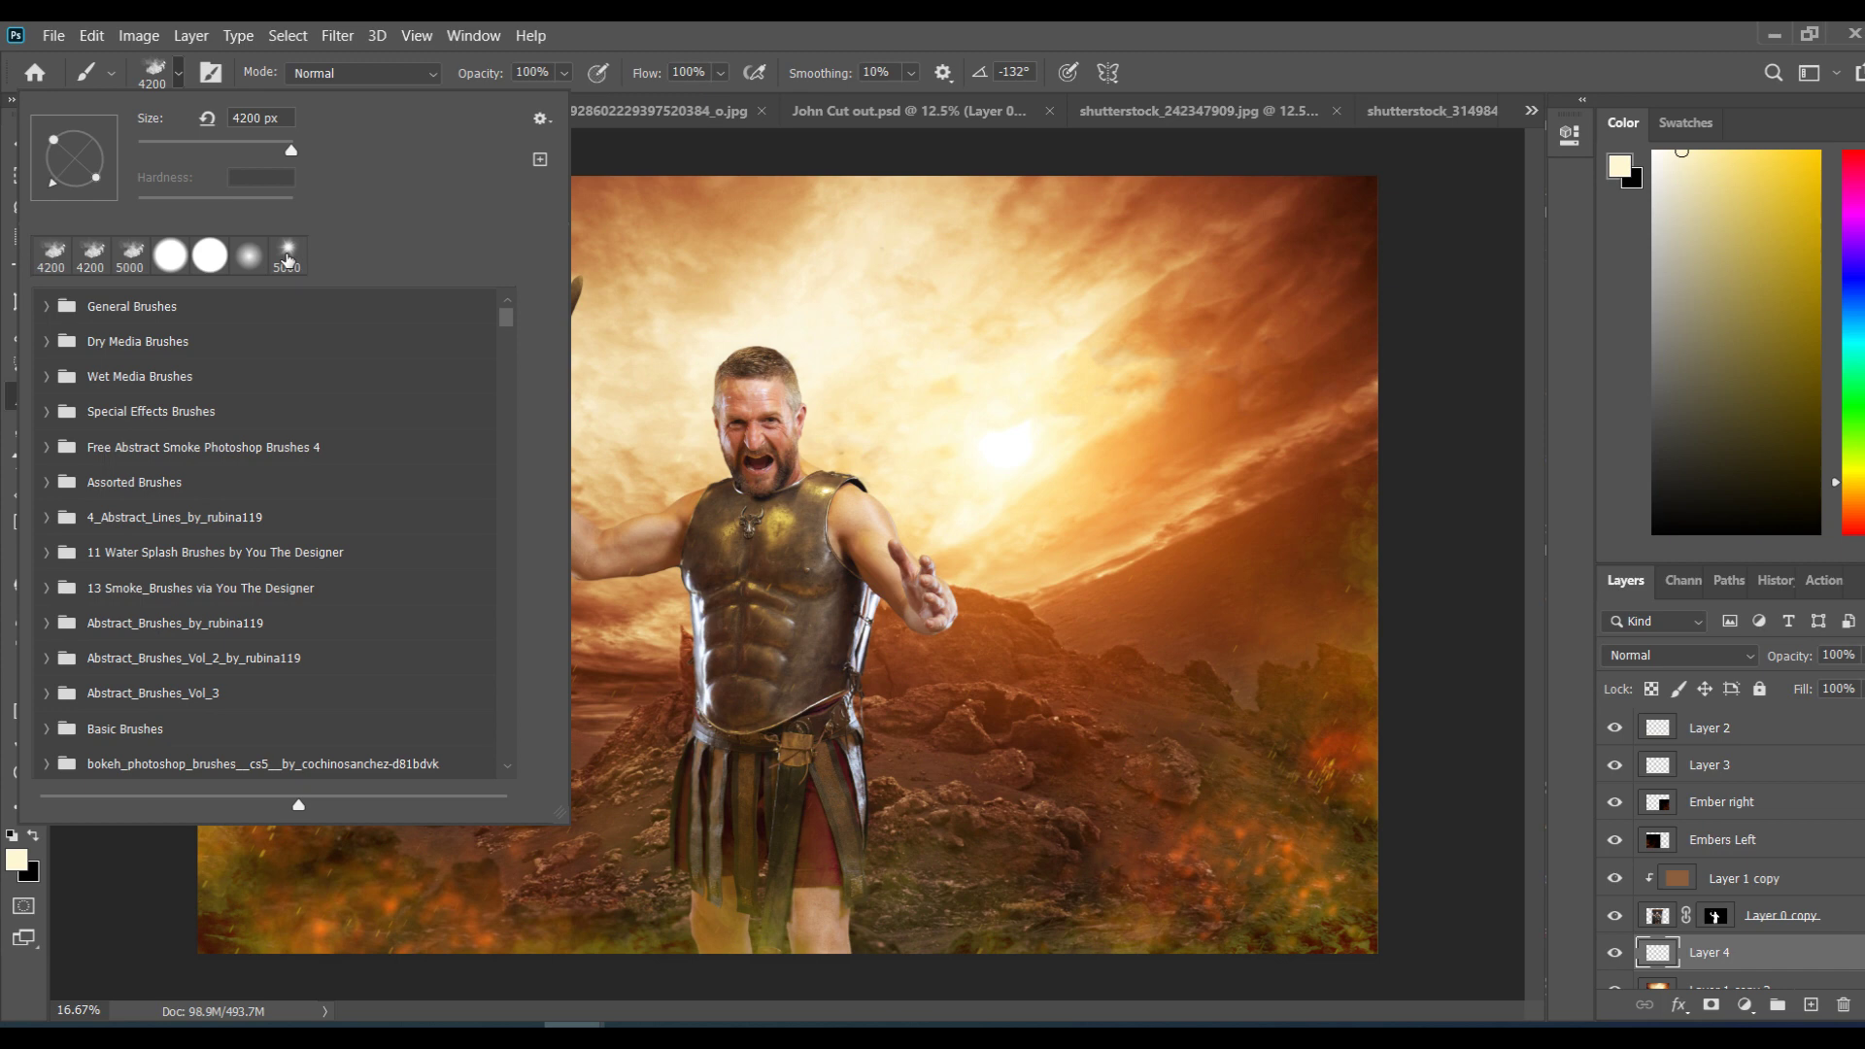
click(287, 256)
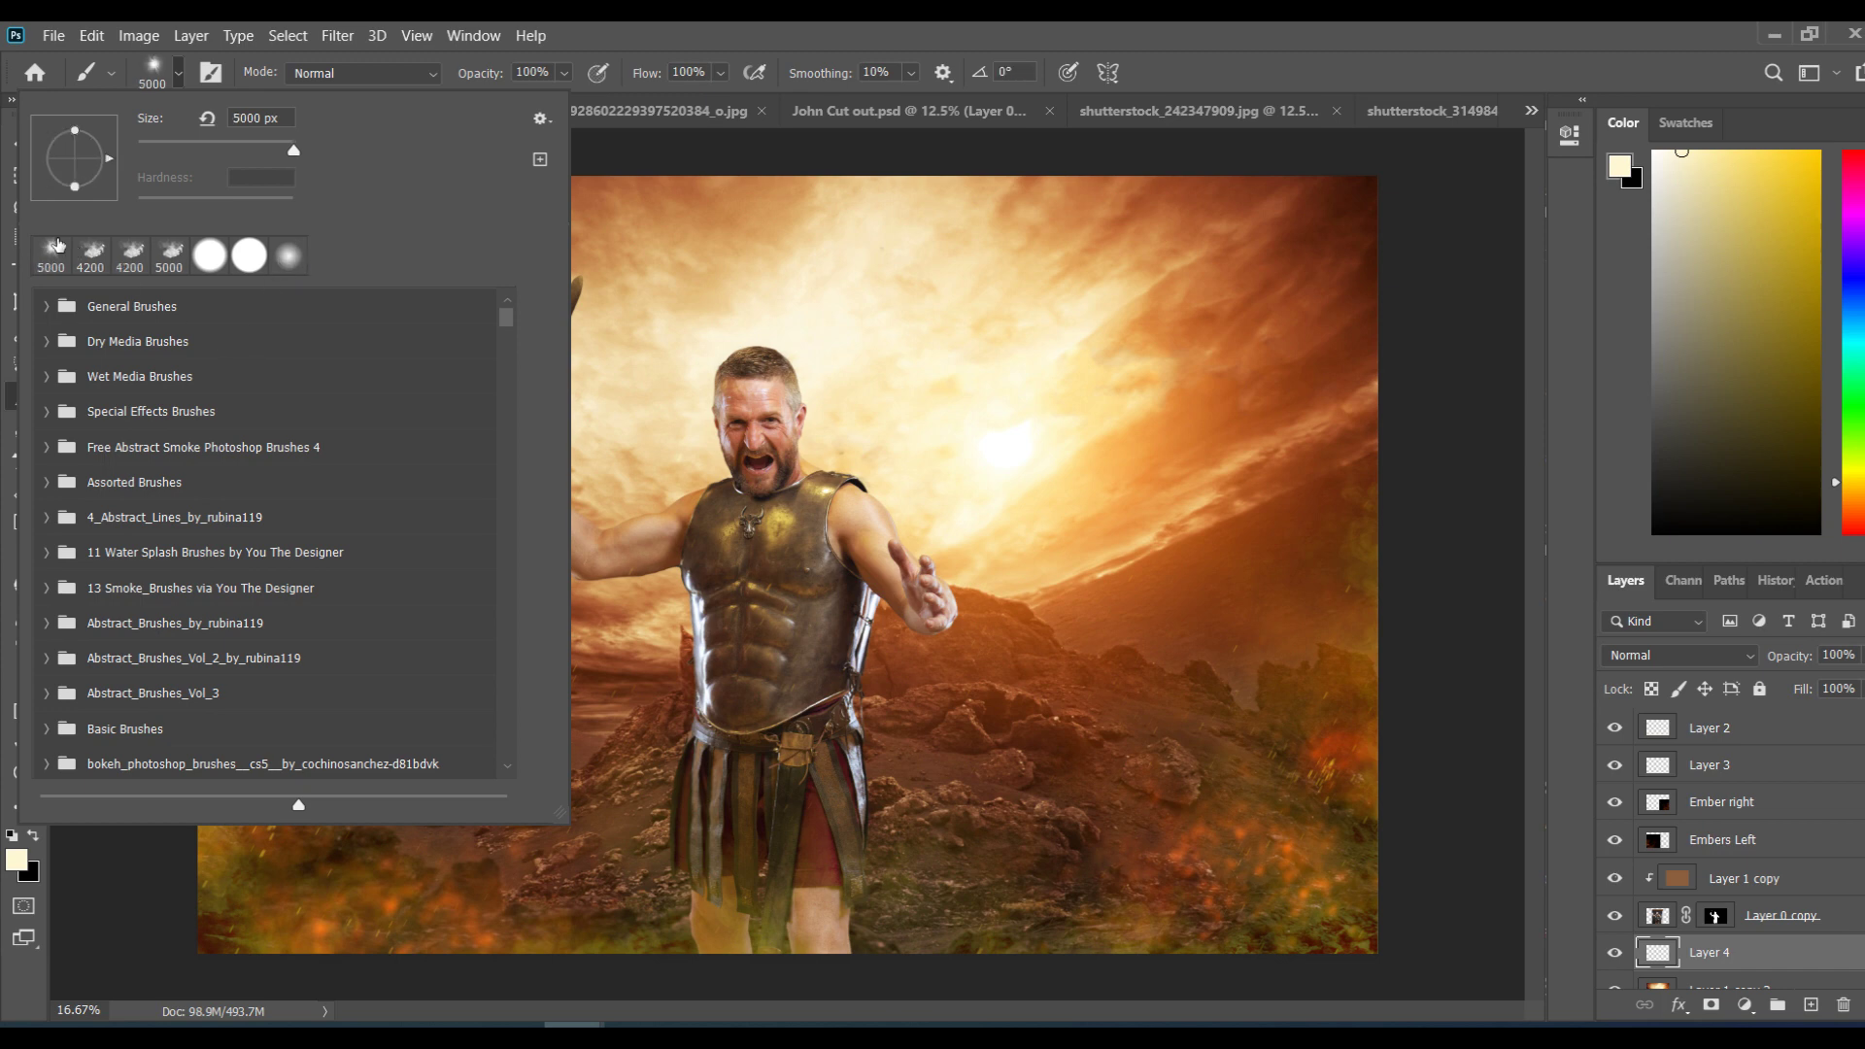
click(54, 248)
click(1208, 30)
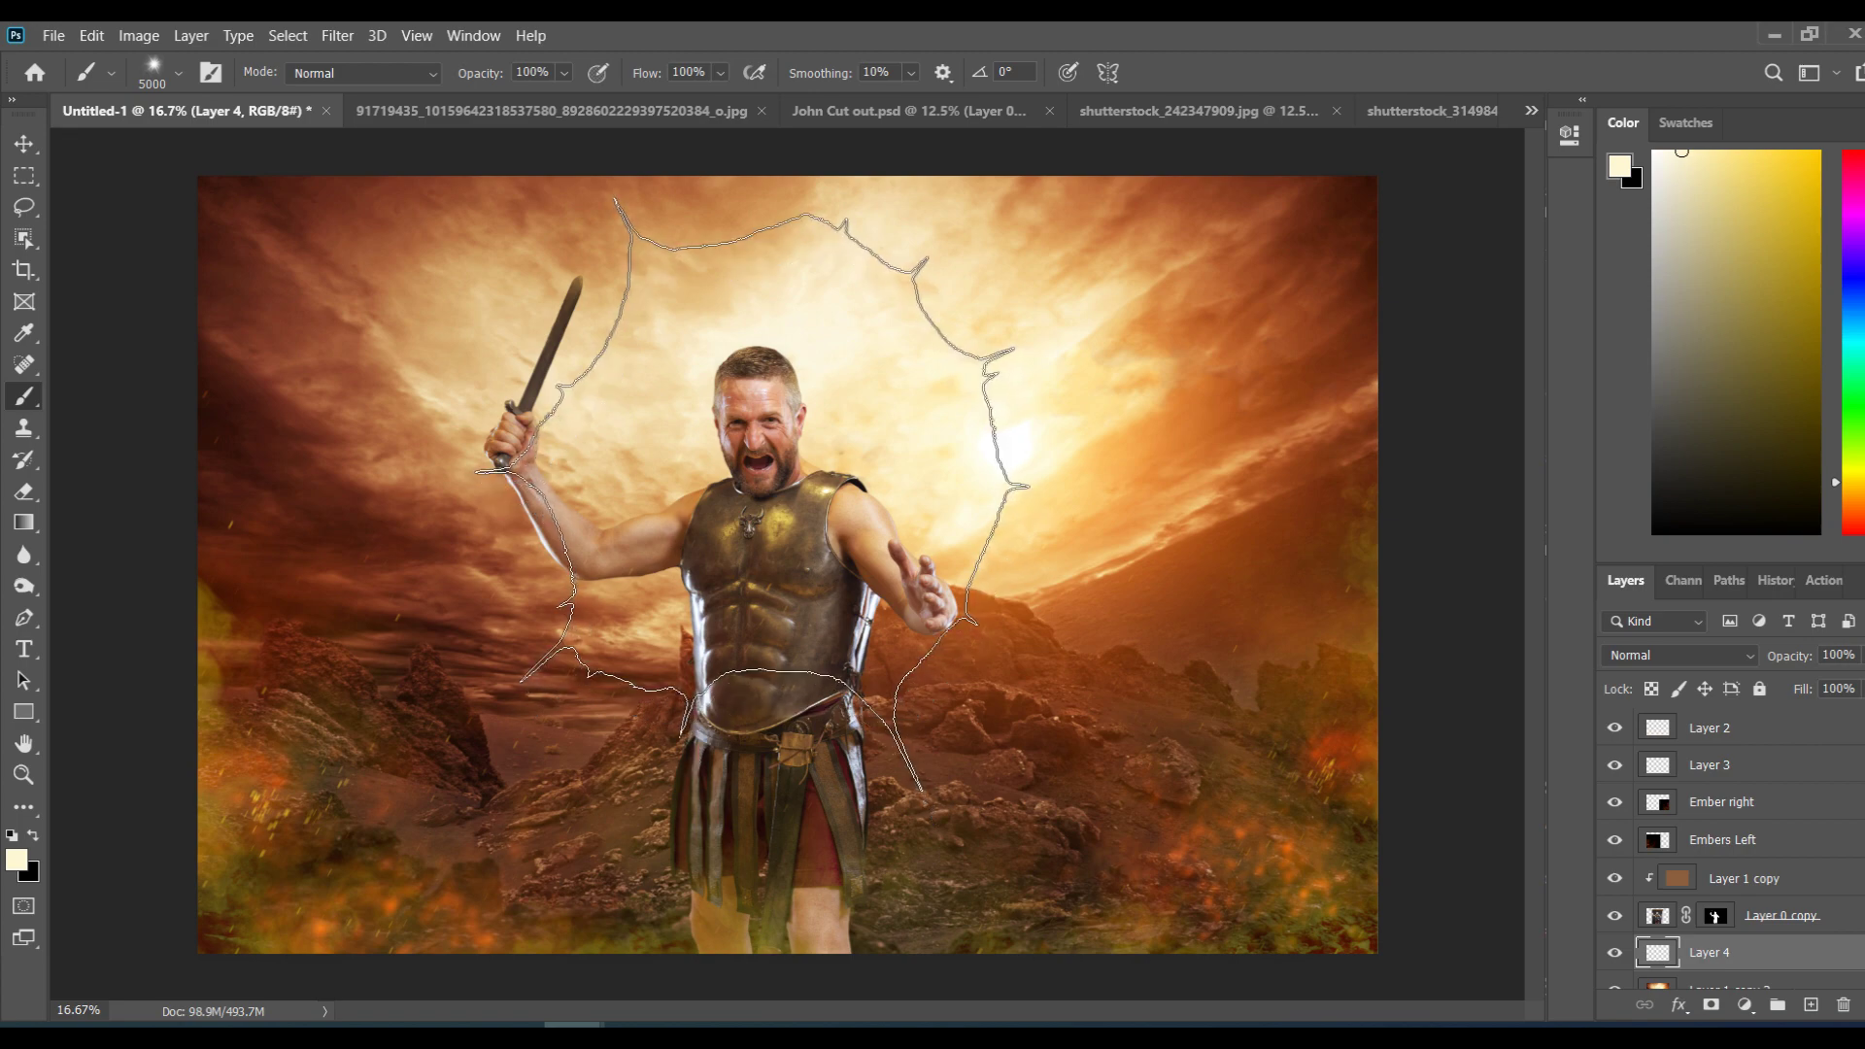
click(752, 493)
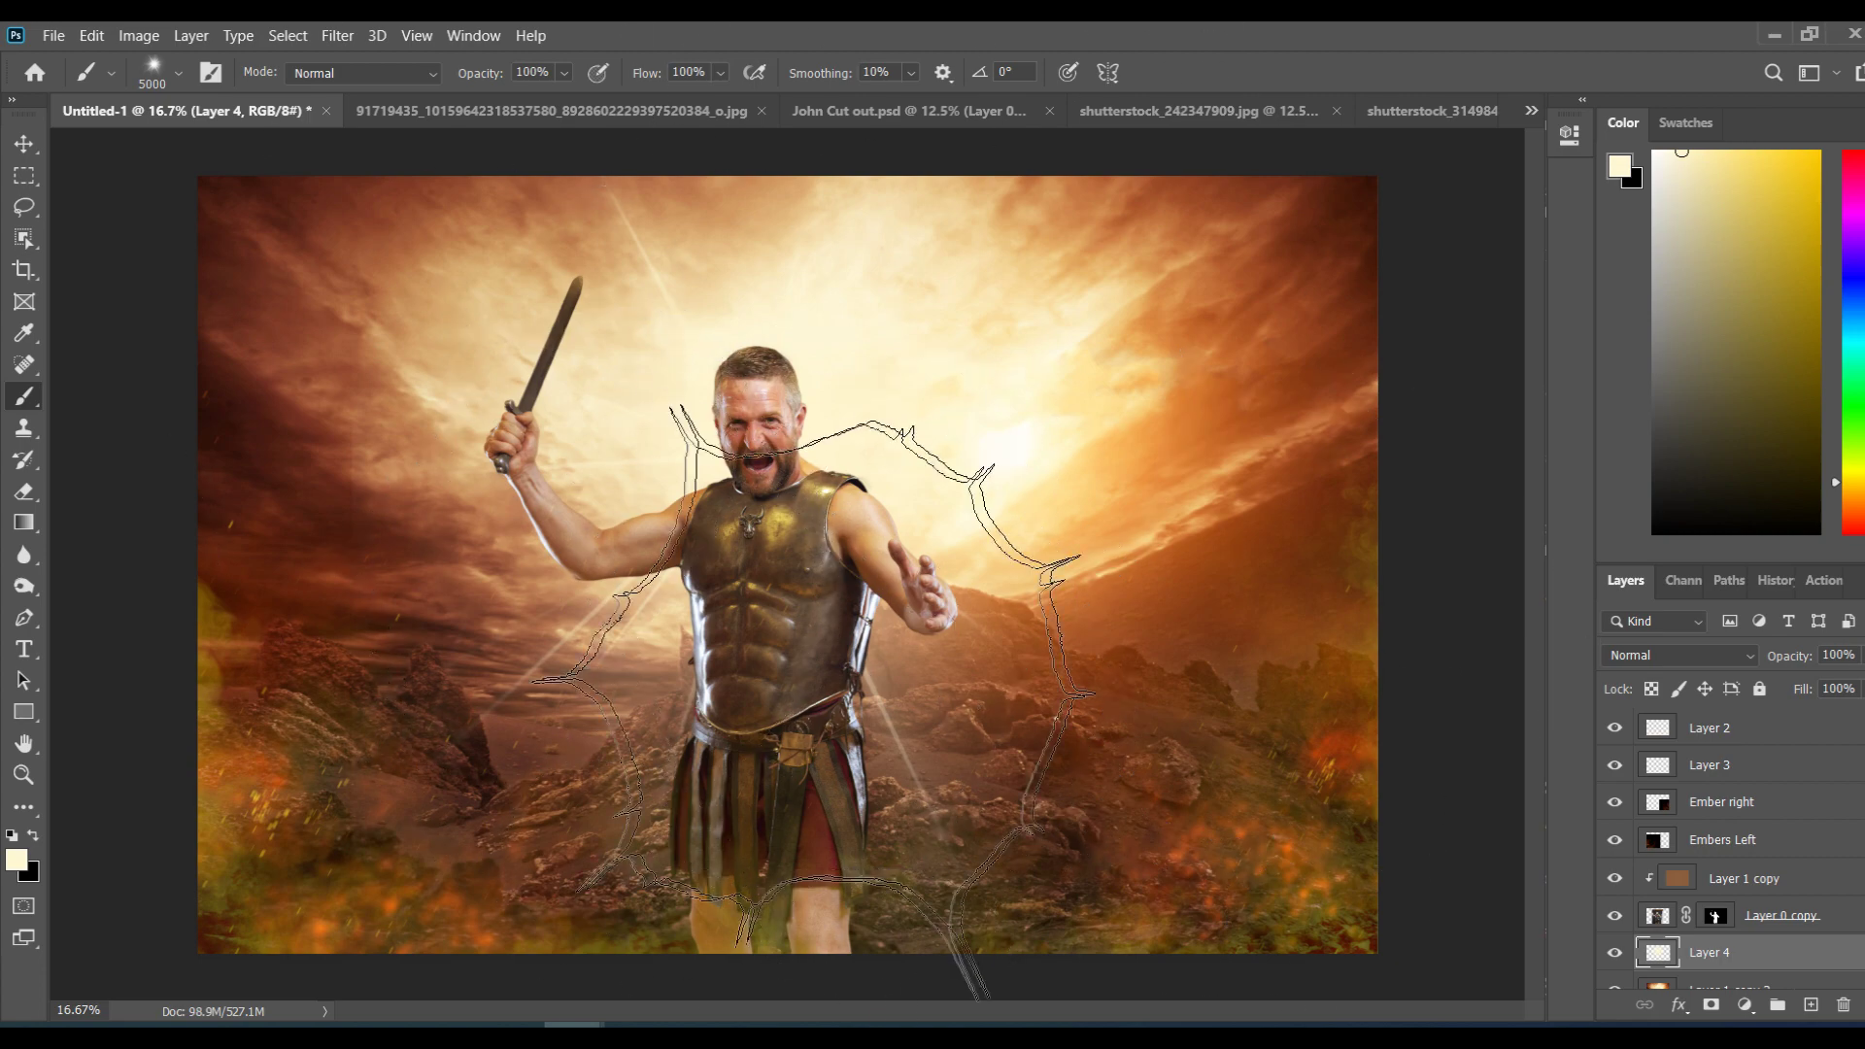
click(24, 143)
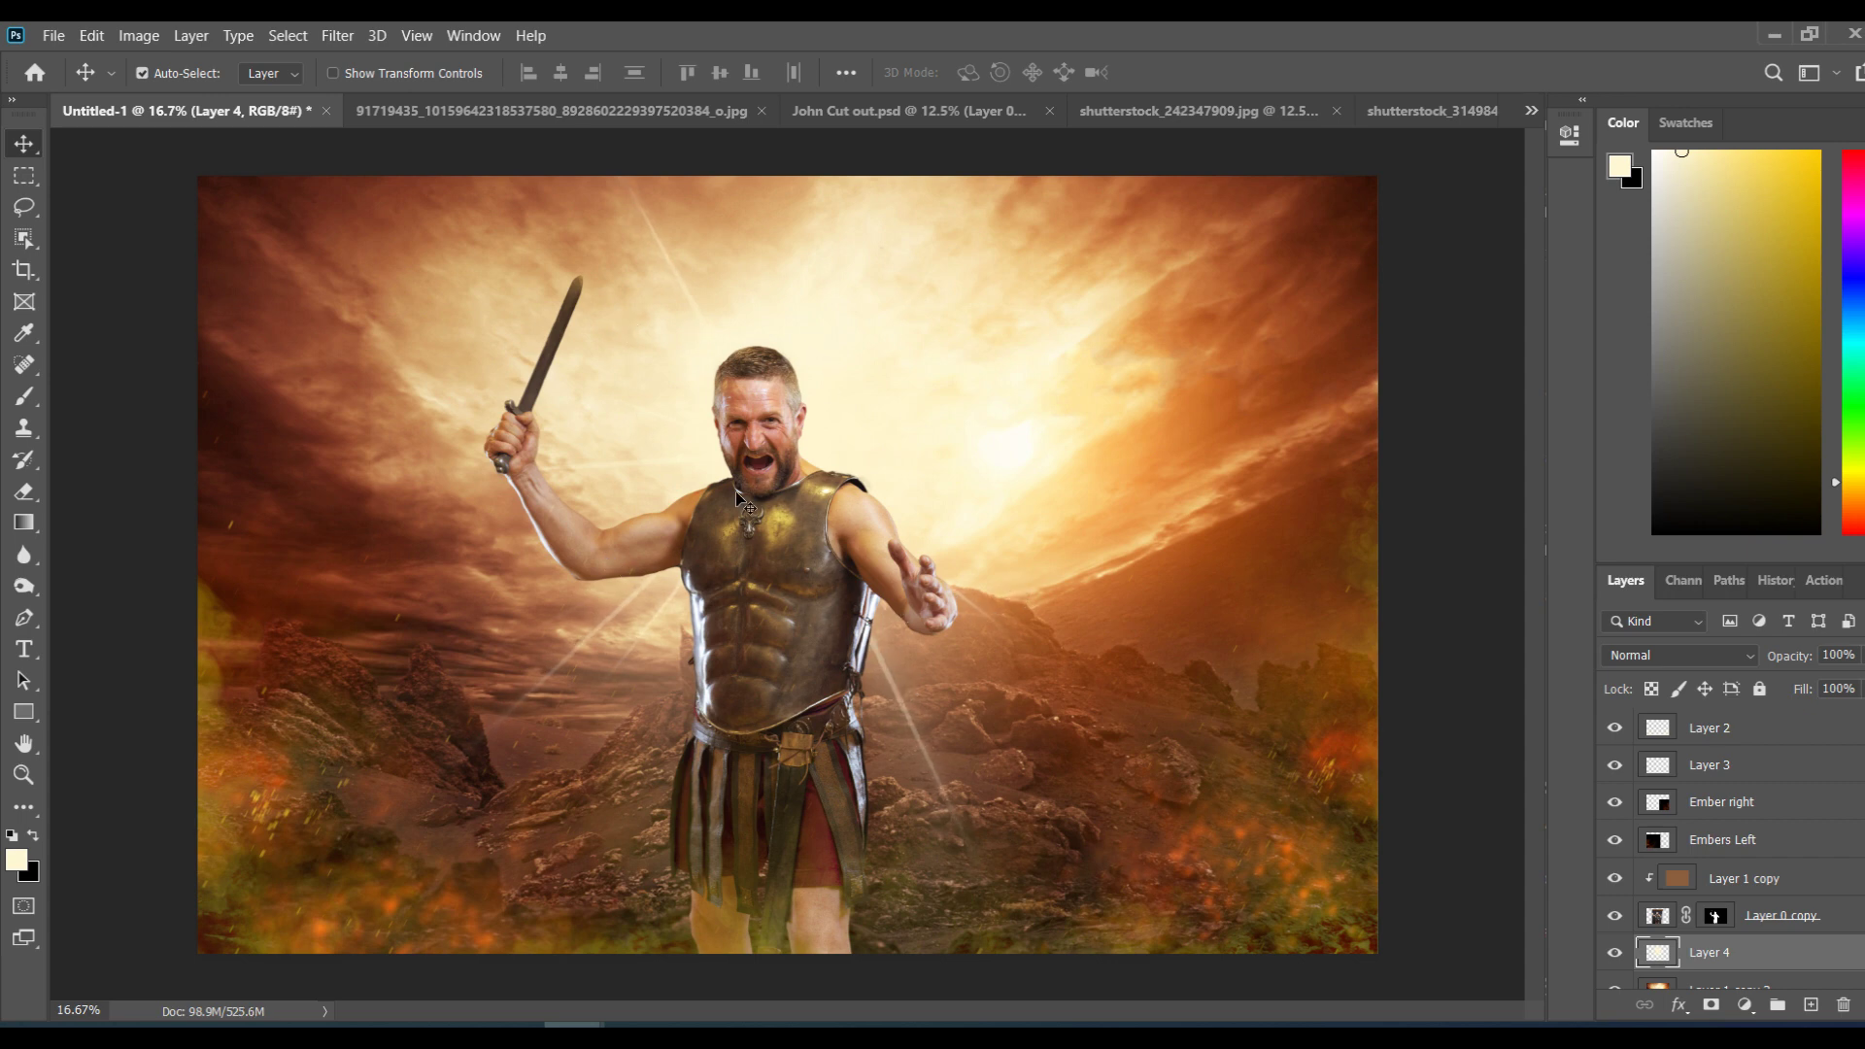
Step: Apply a 12.5-pixel Gaussian Blur to the light rays on Layer 4
click(340, 35)
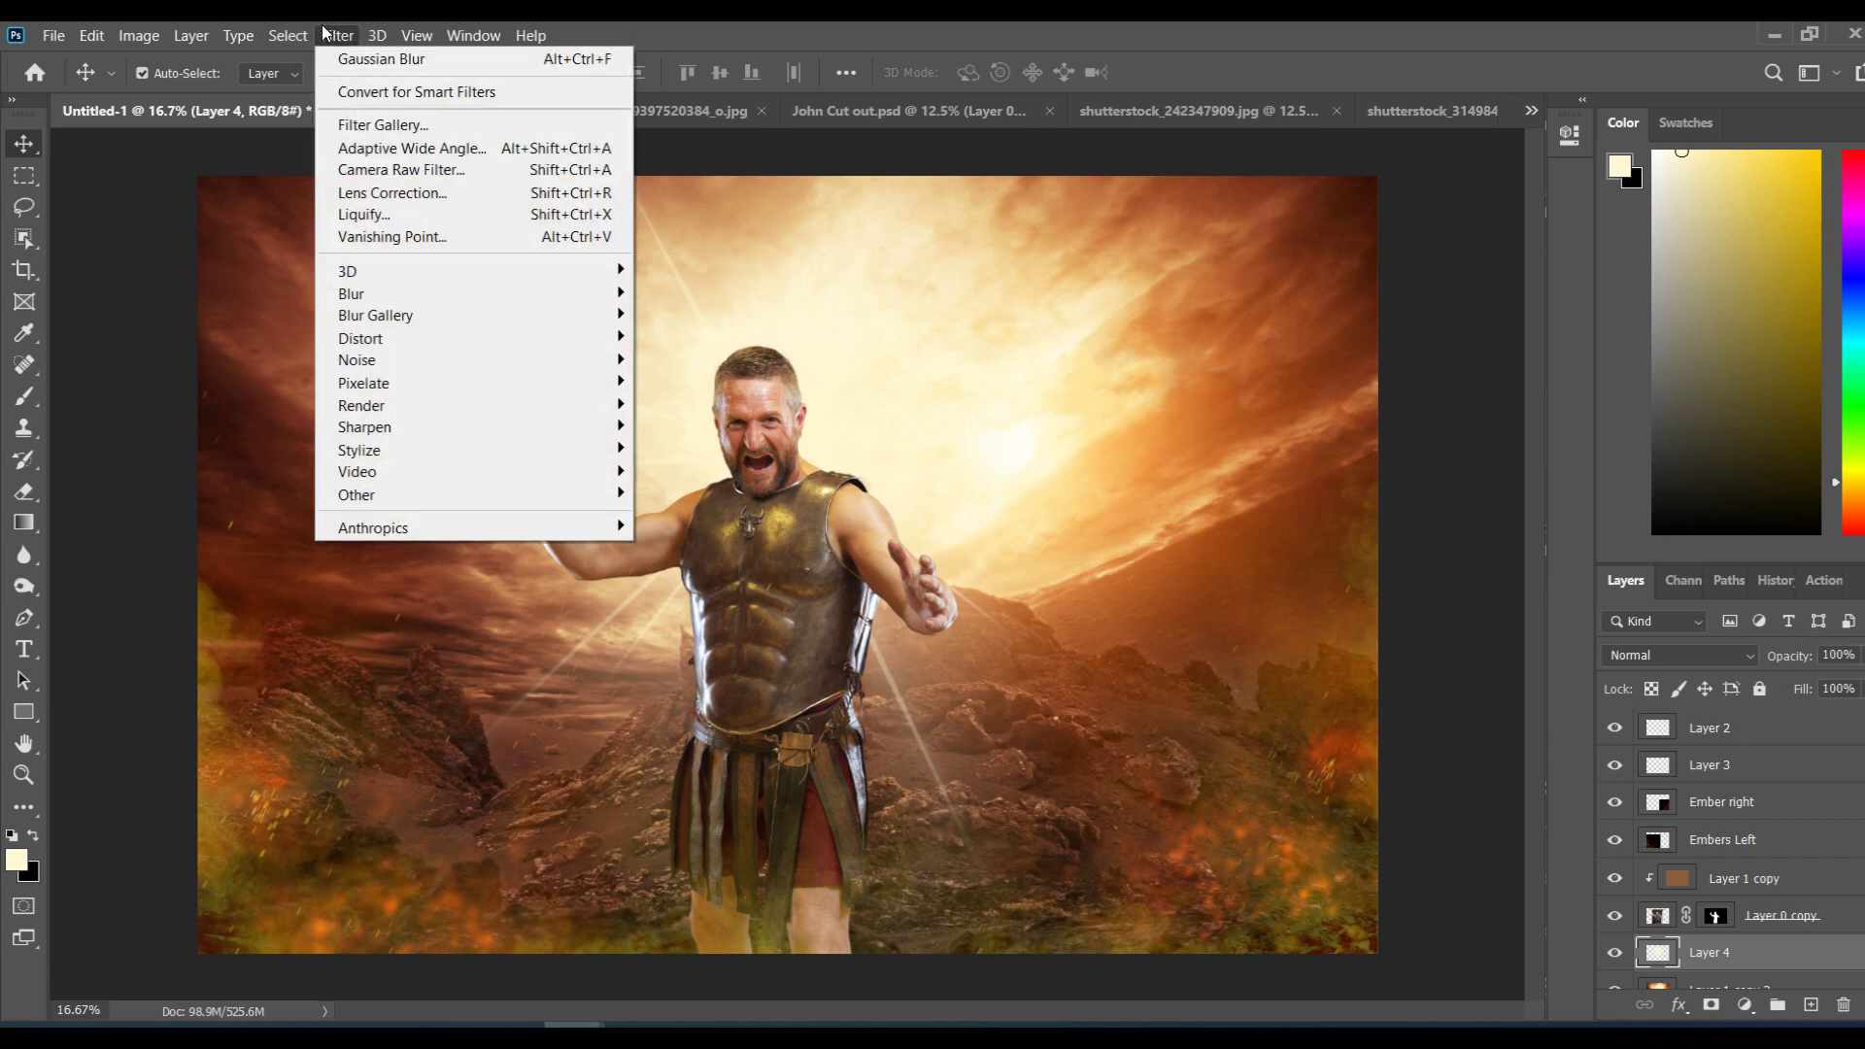
mouse_move(391, 302)
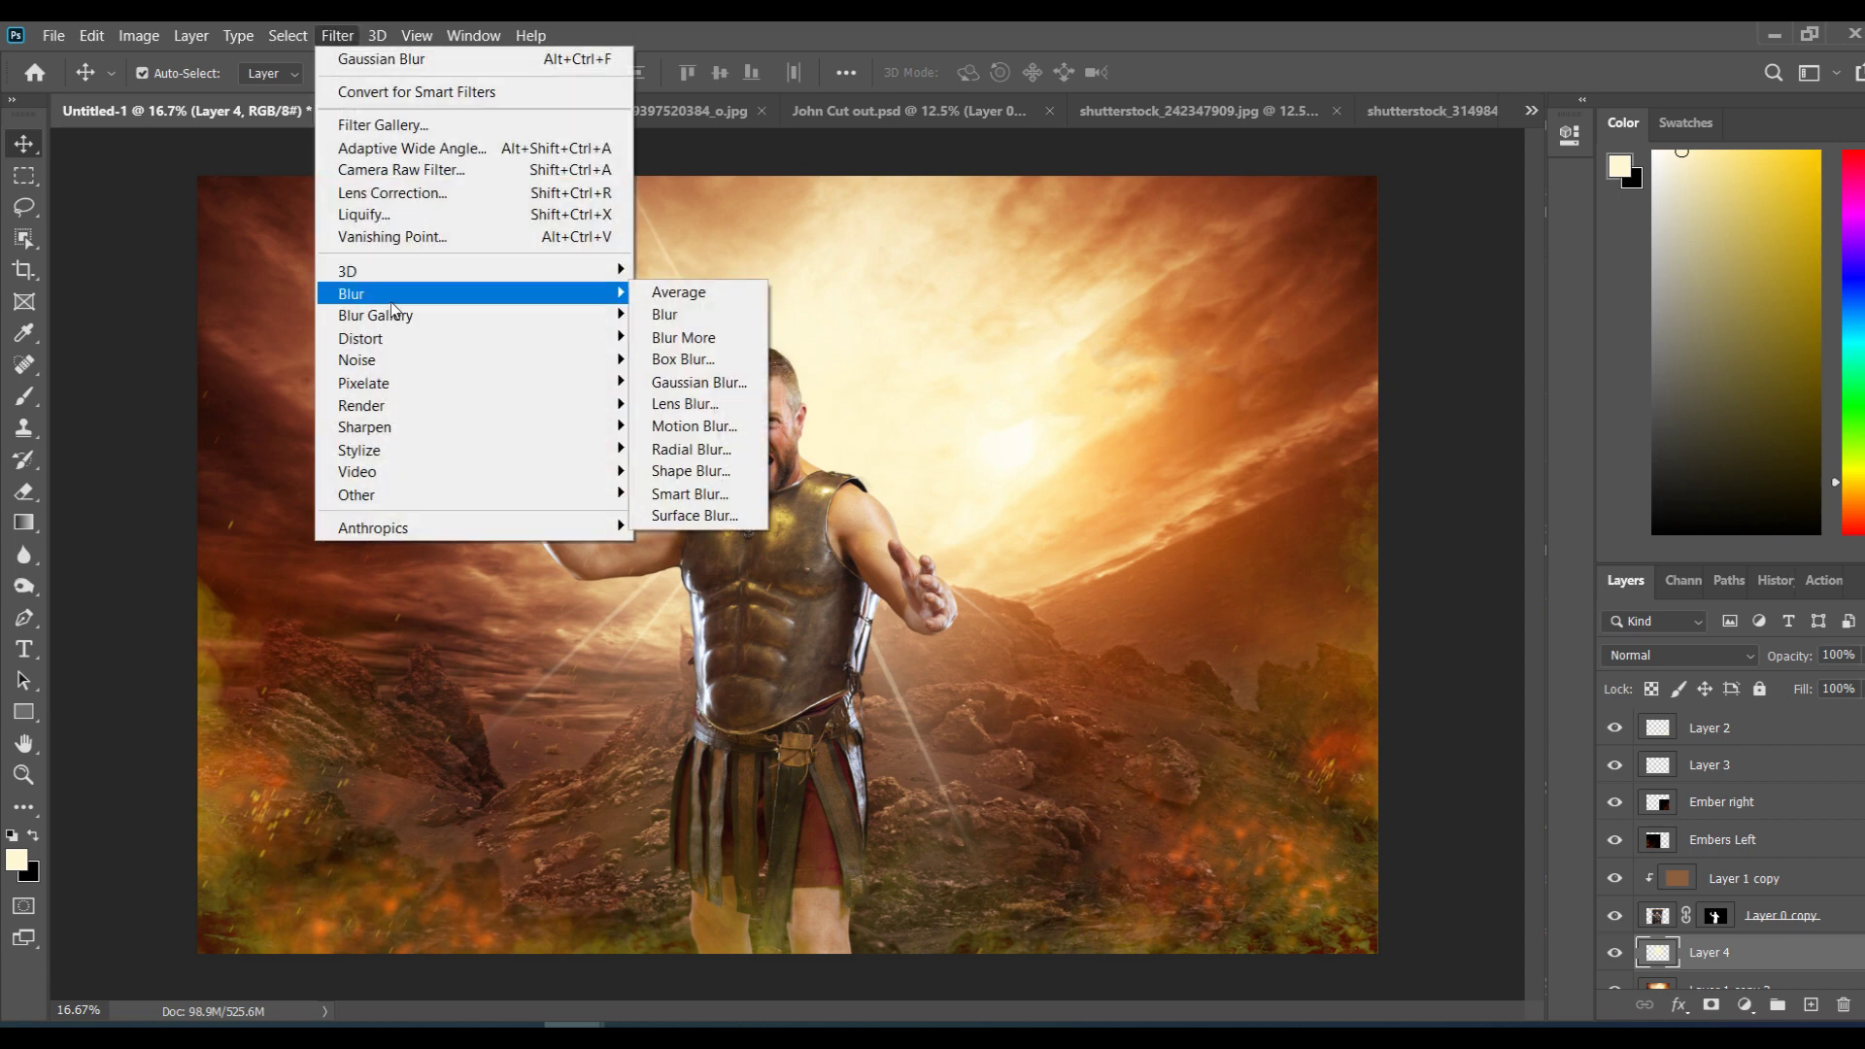
click(670, 382)
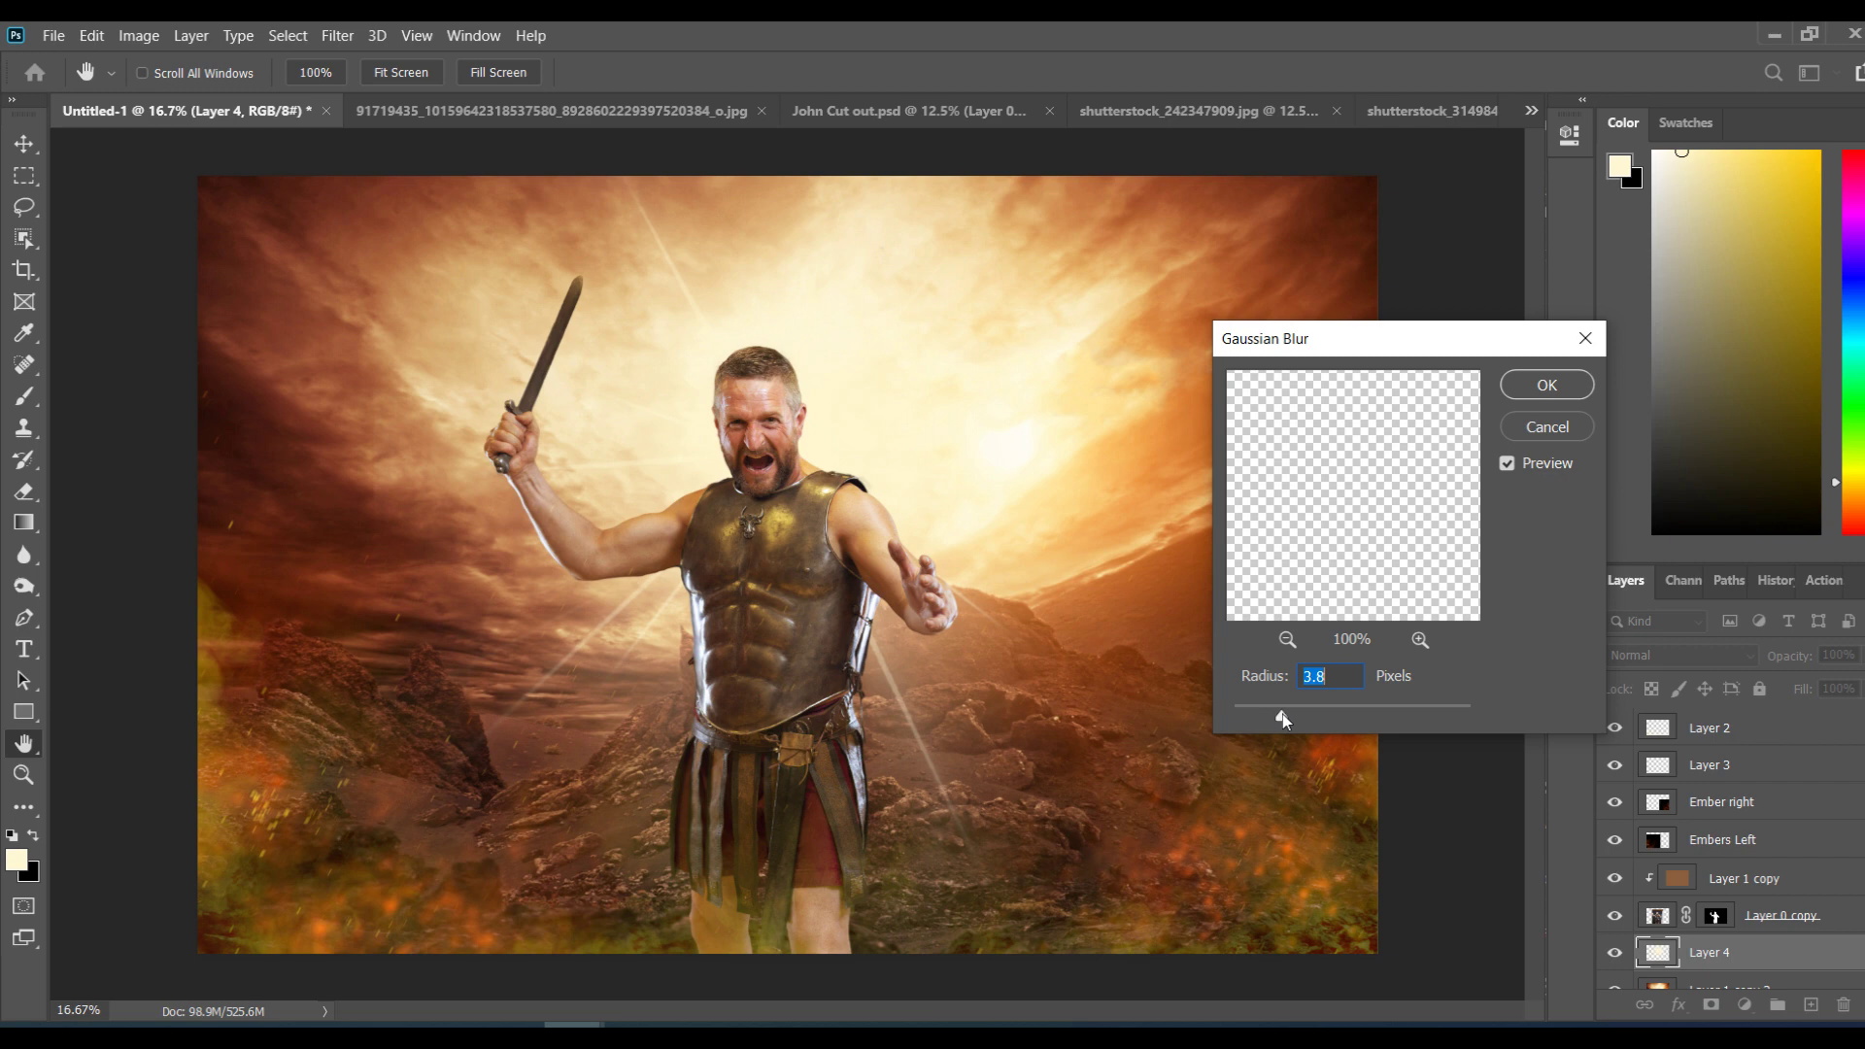
drag(1310, 716, 1321, 716)
click(1347, 710)
drag(1347, 717, 1335, 720)
click(1544, 386)
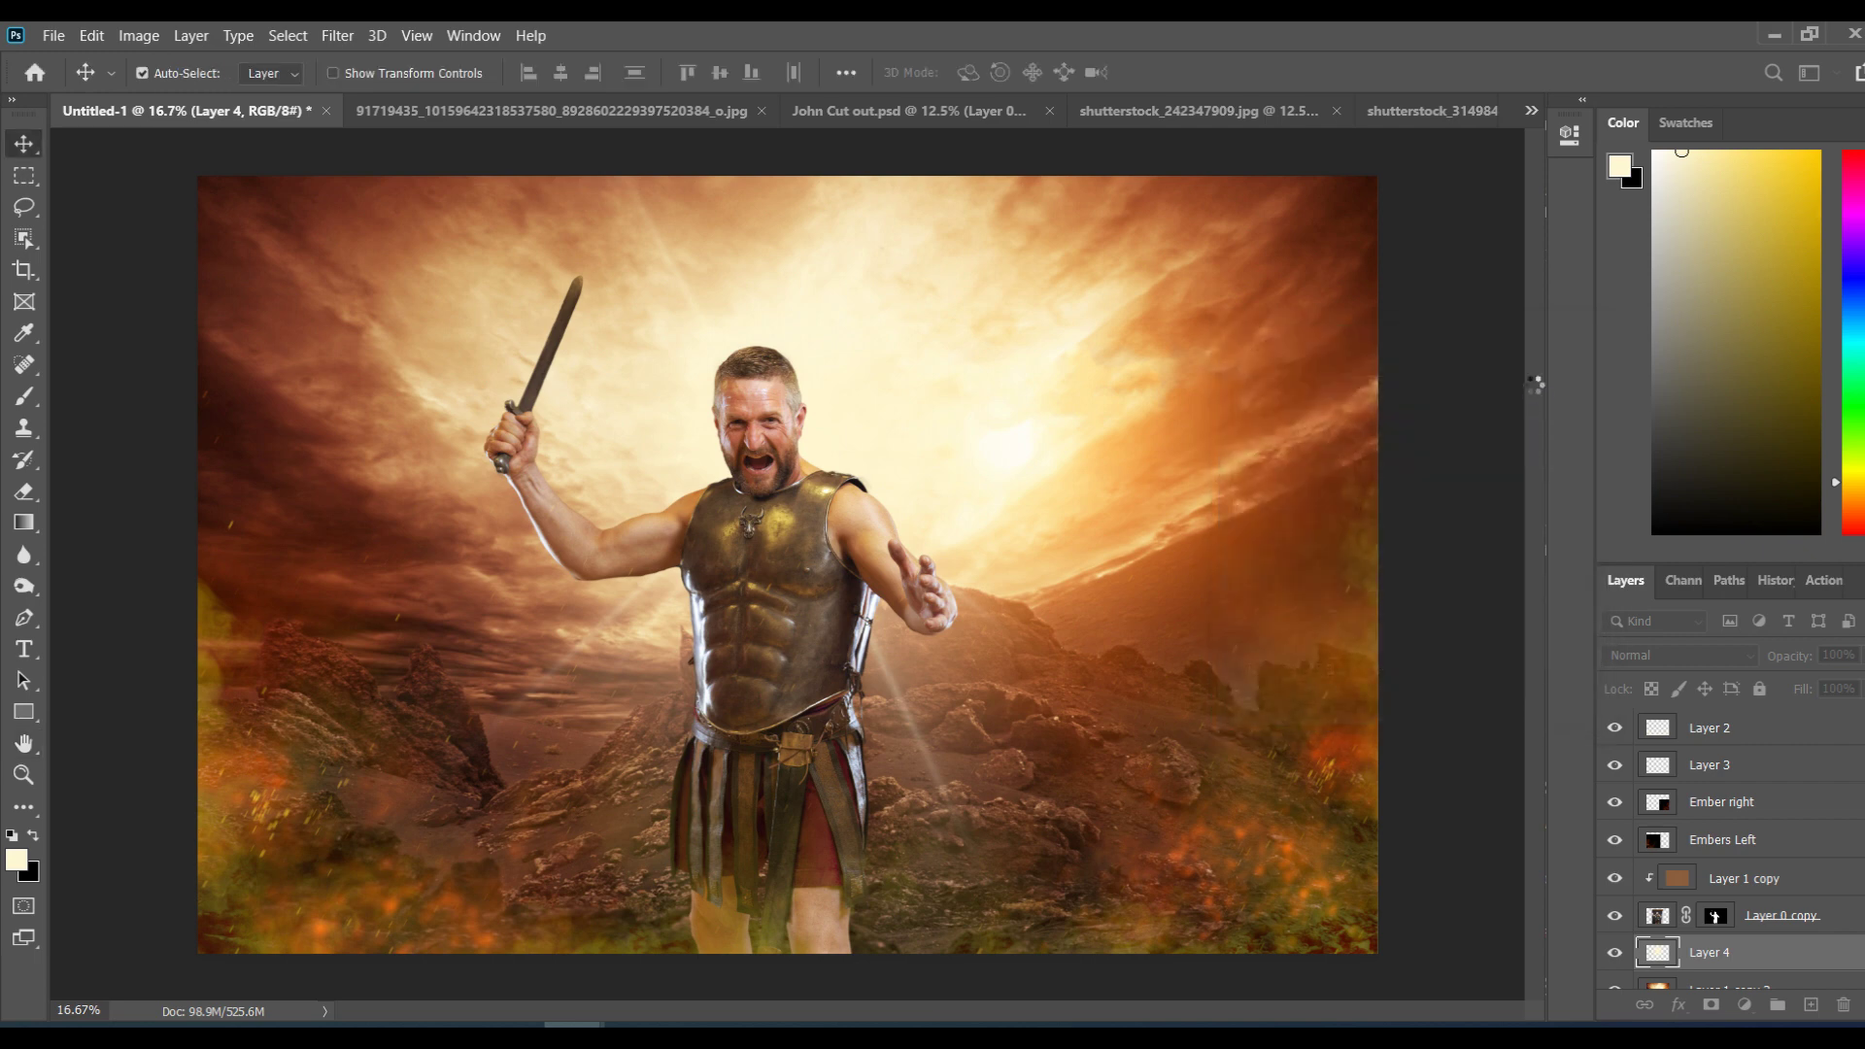
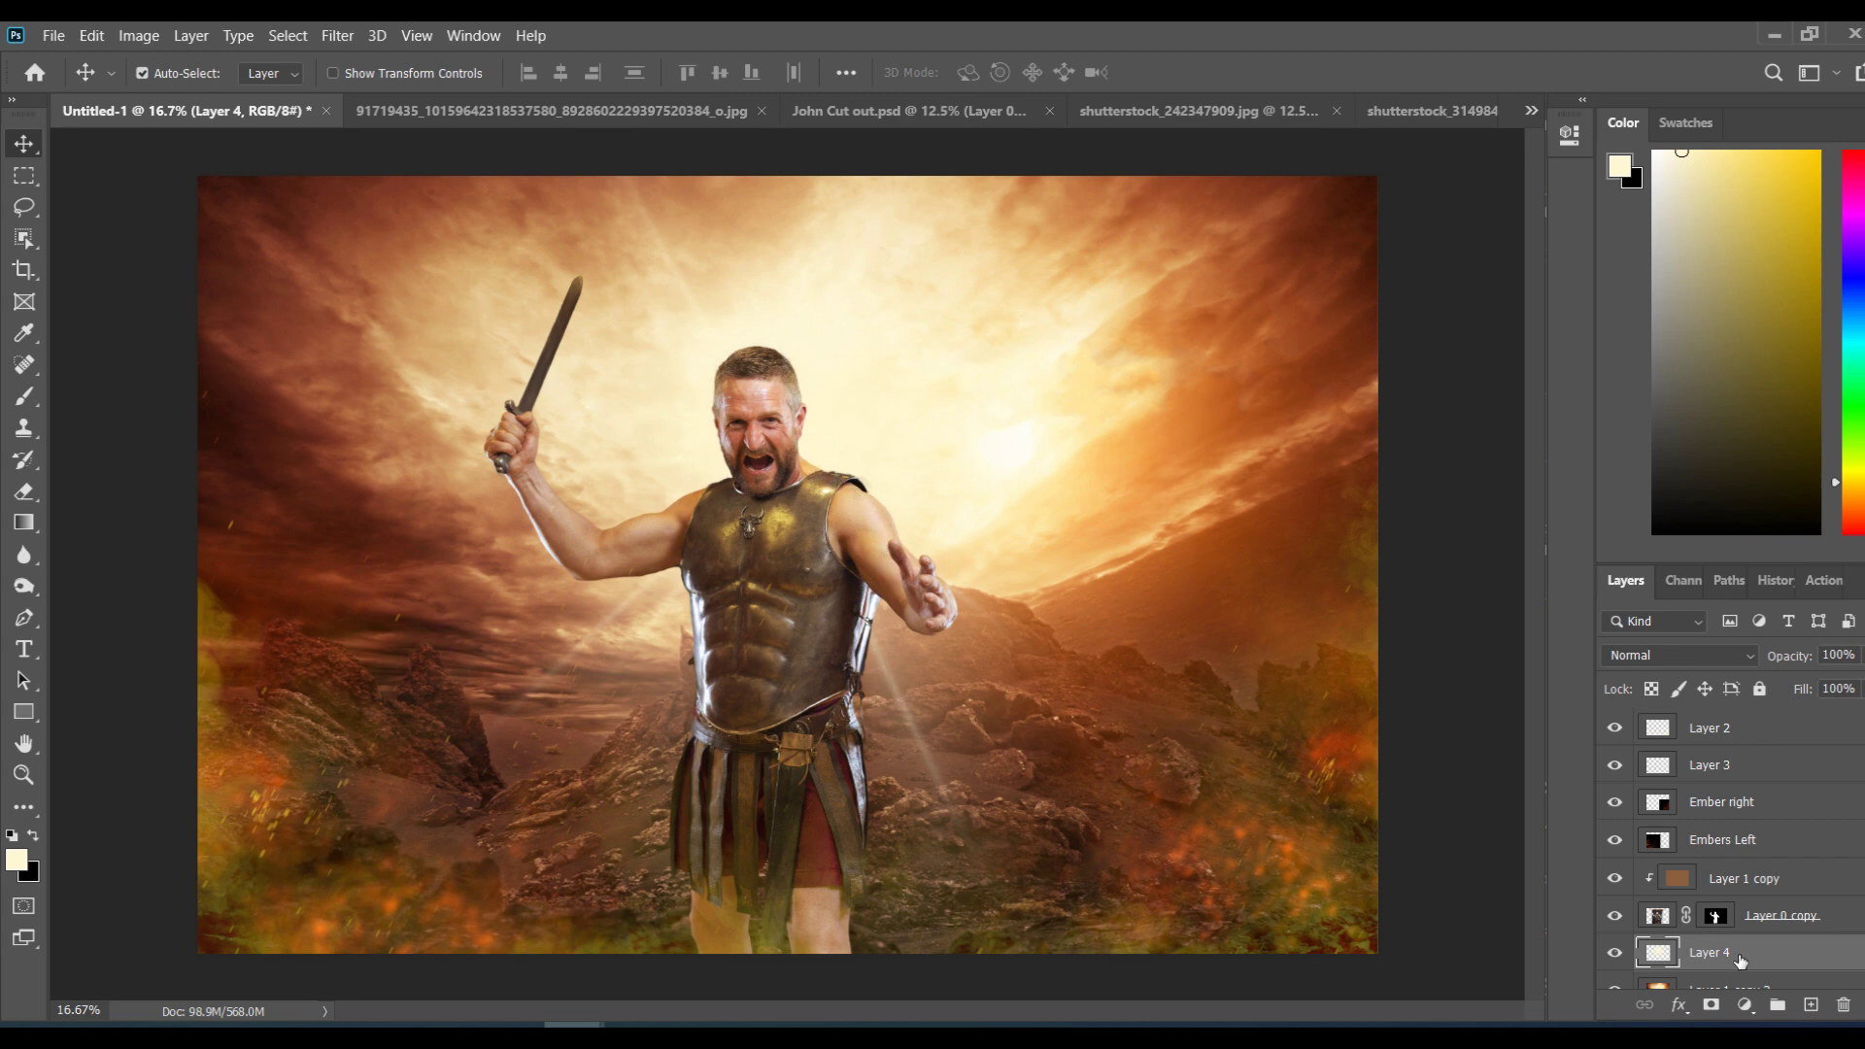
Step: Move Layer 4 above Layer 1 copy and Layer 0 copy and add a layer mask to it
drag(1746, 962, 1736, 864)
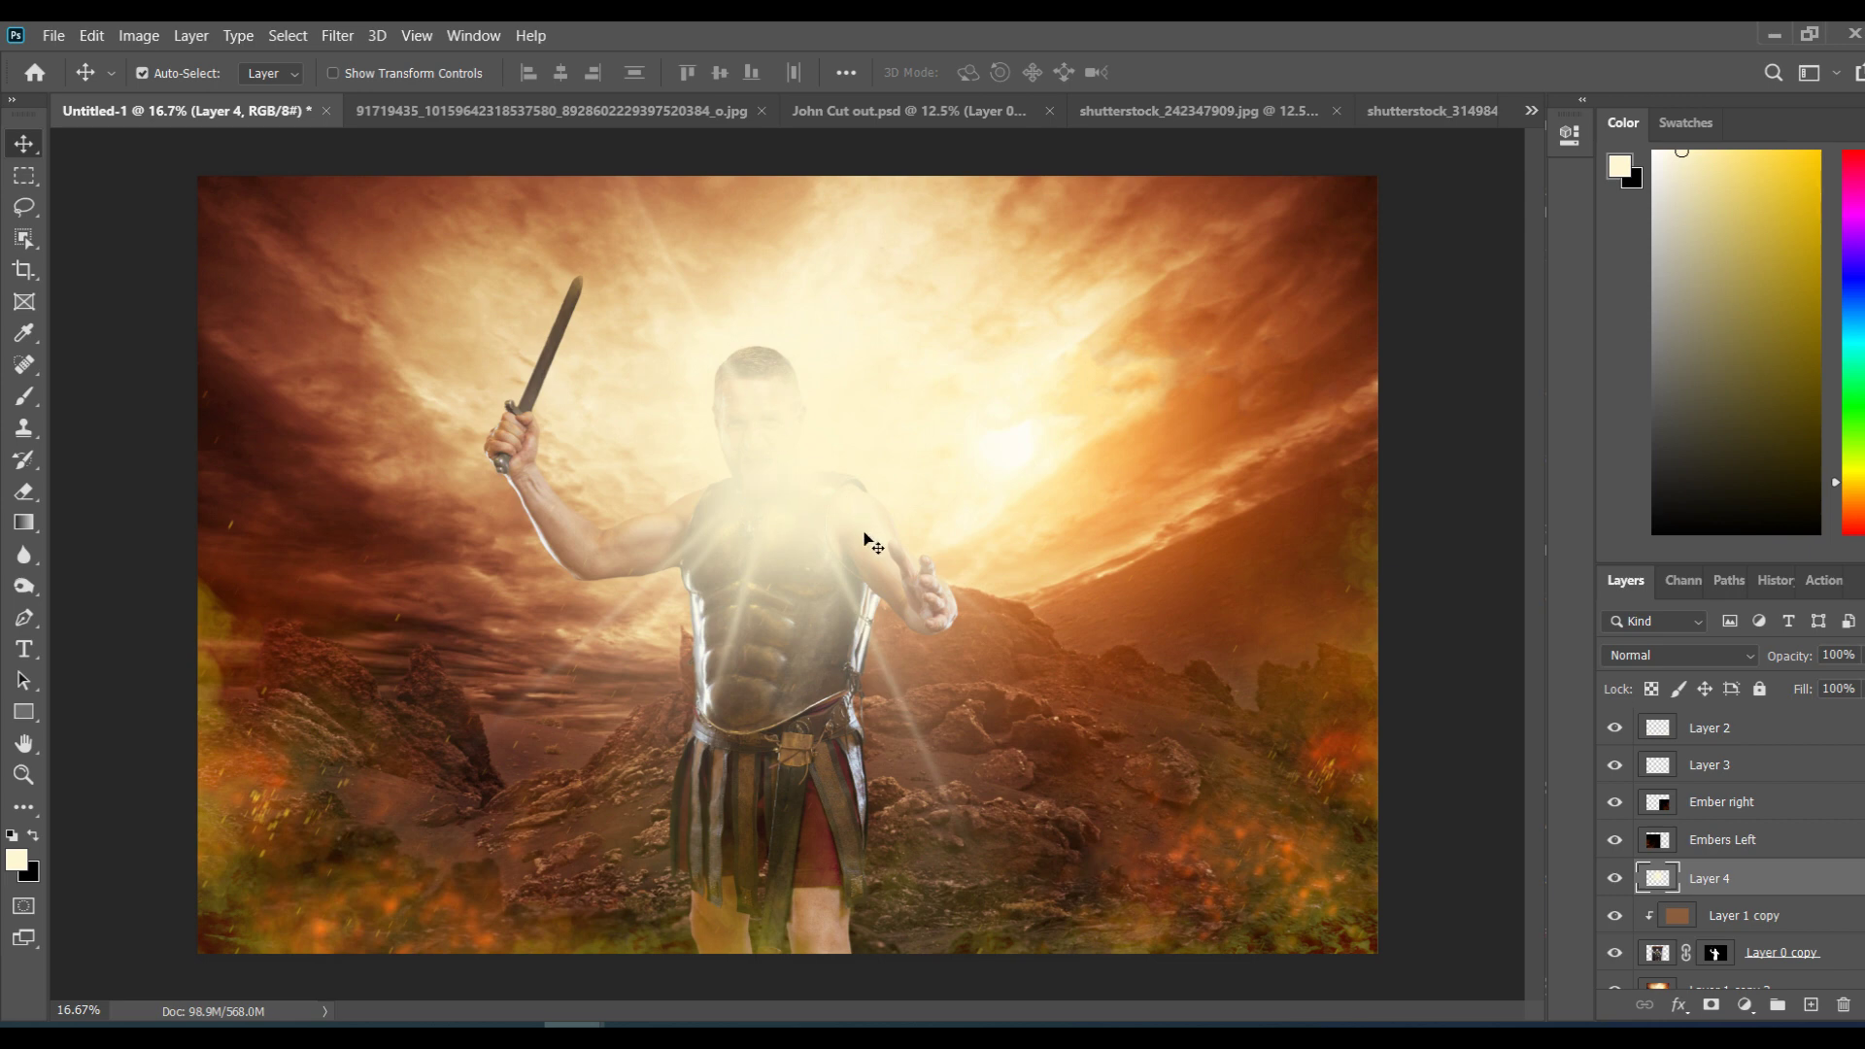
click(1711, 1006)
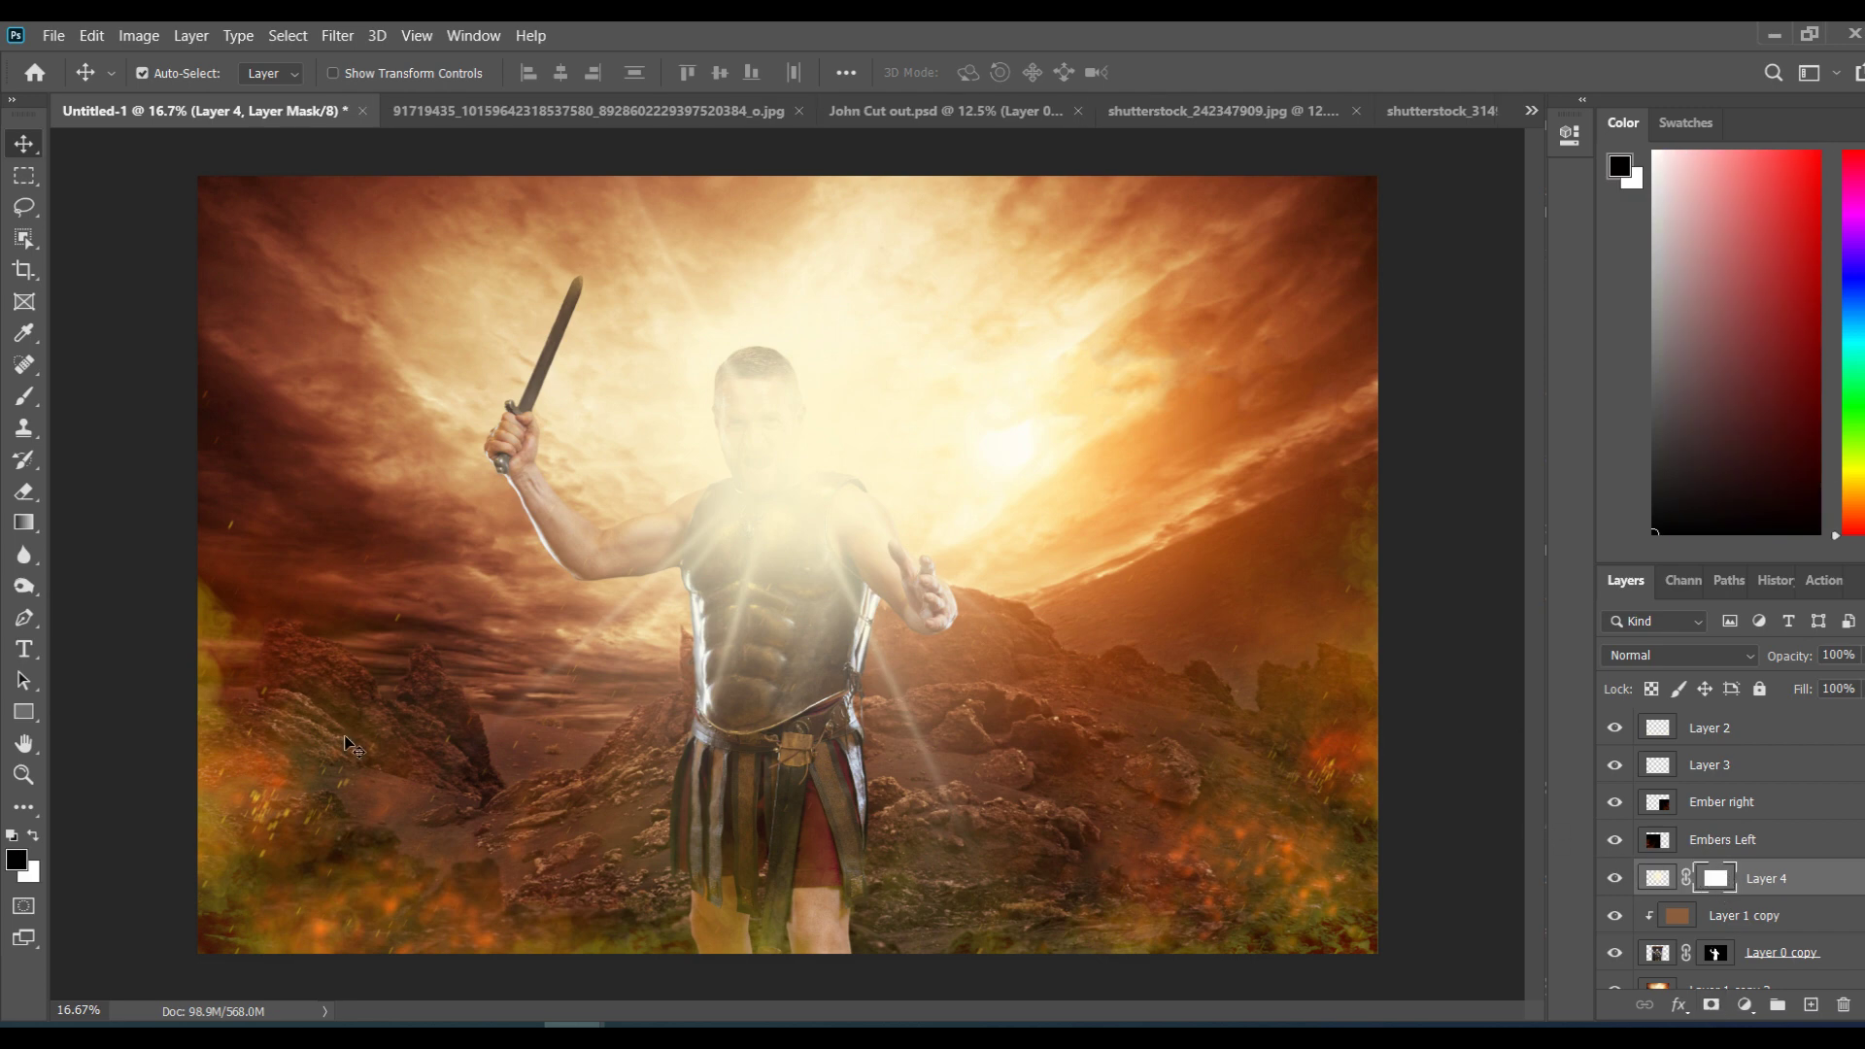
Step: Choose a hard round brush and set it to 190 px with 78% hardness
key(b)
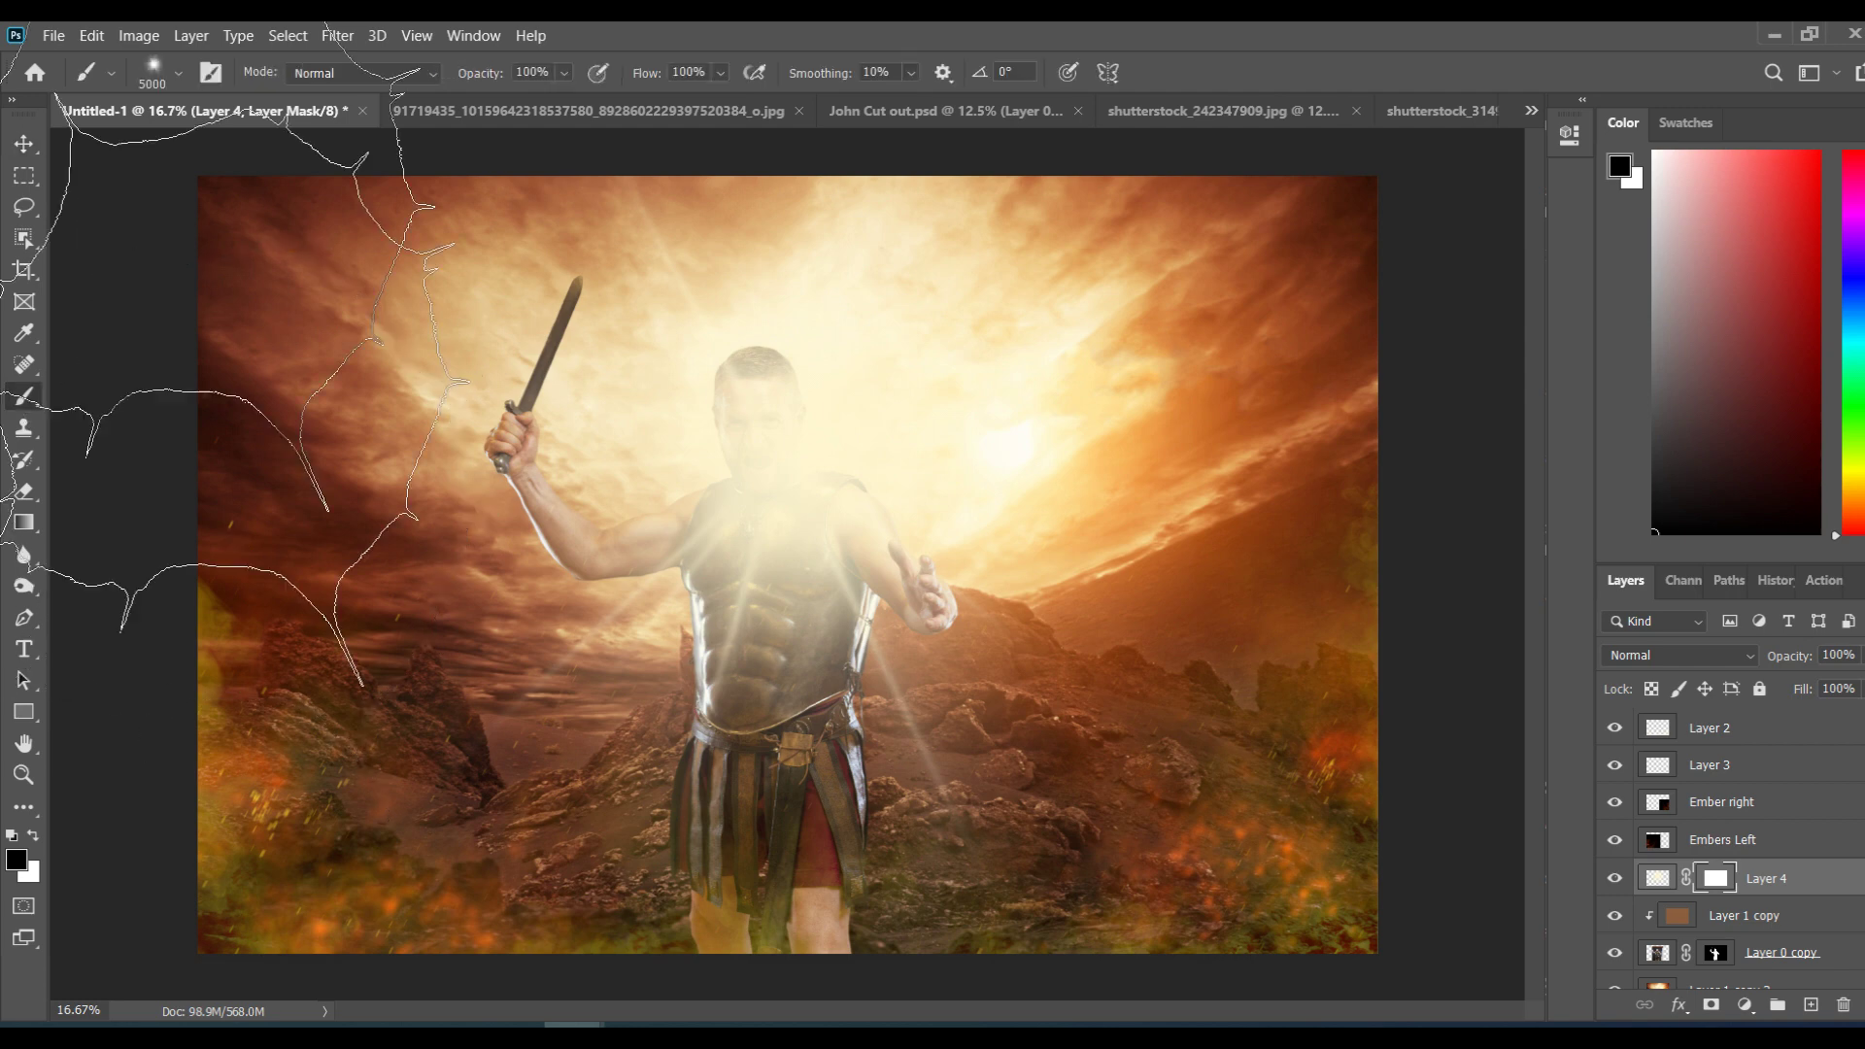
click(180, 73)
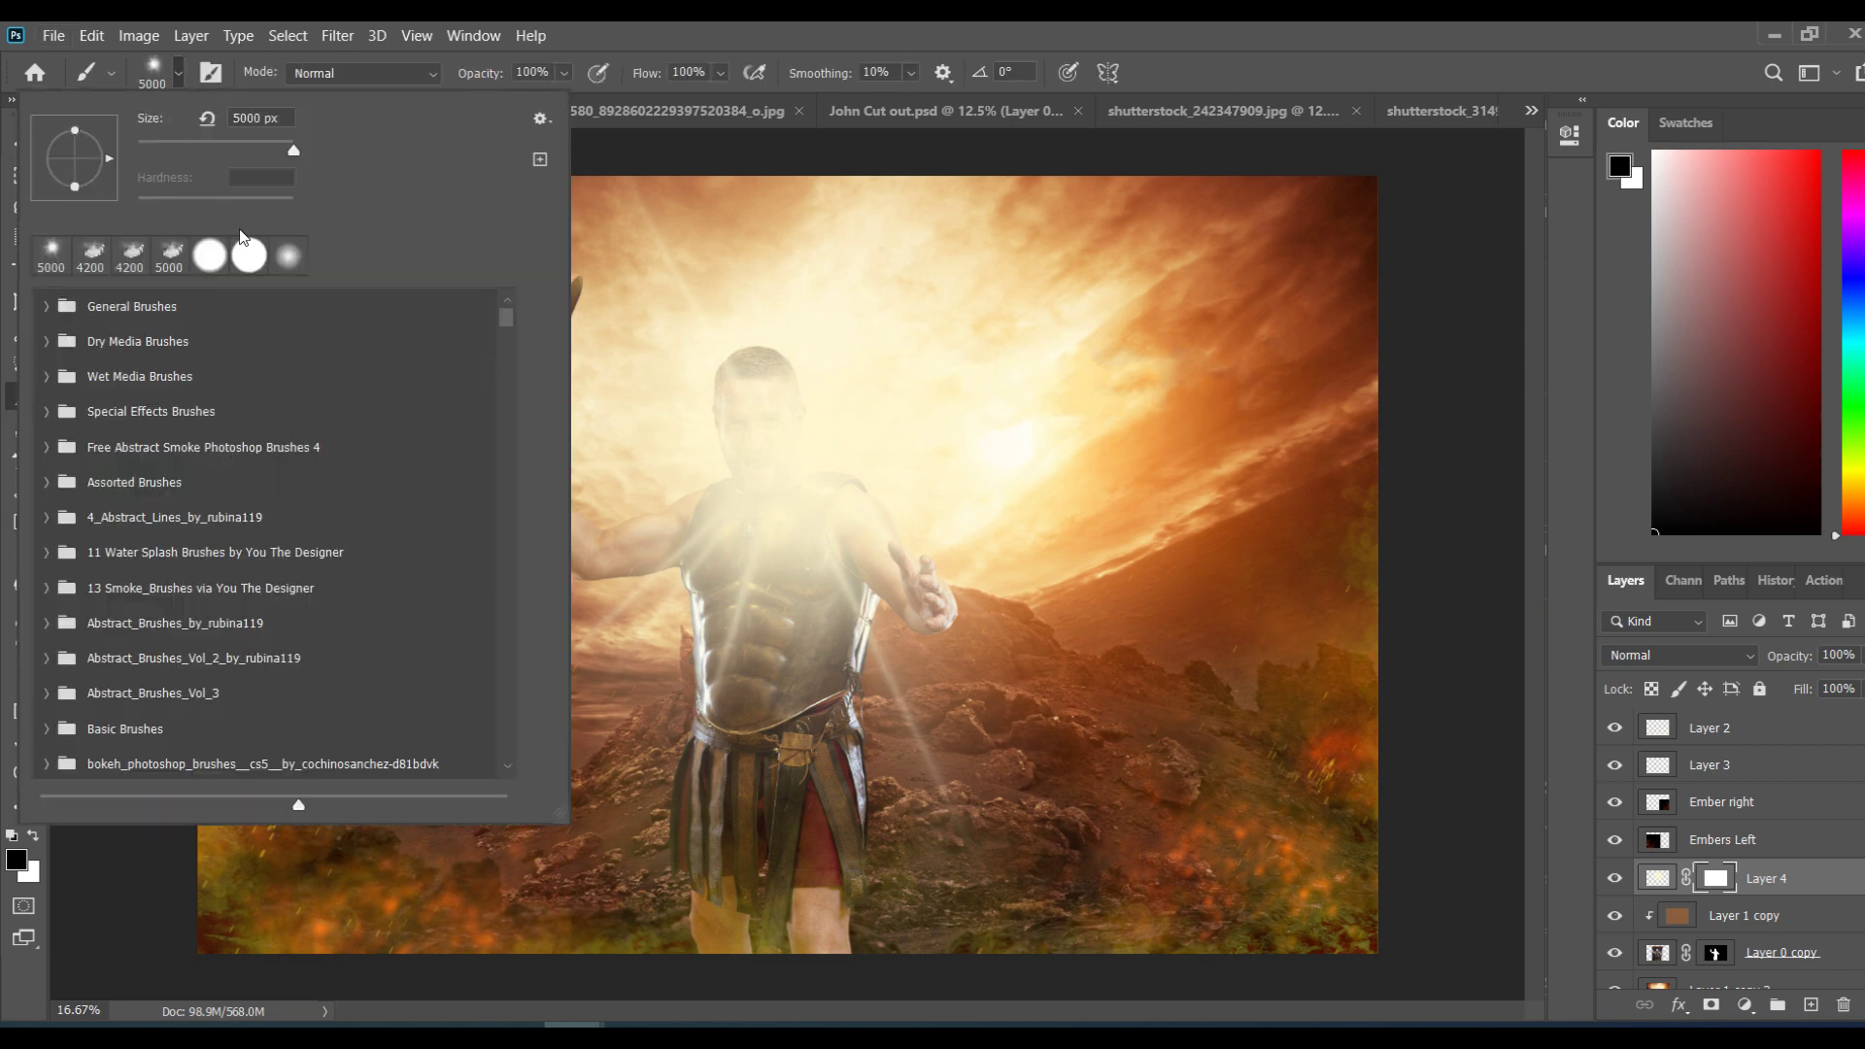
click(251, 256)
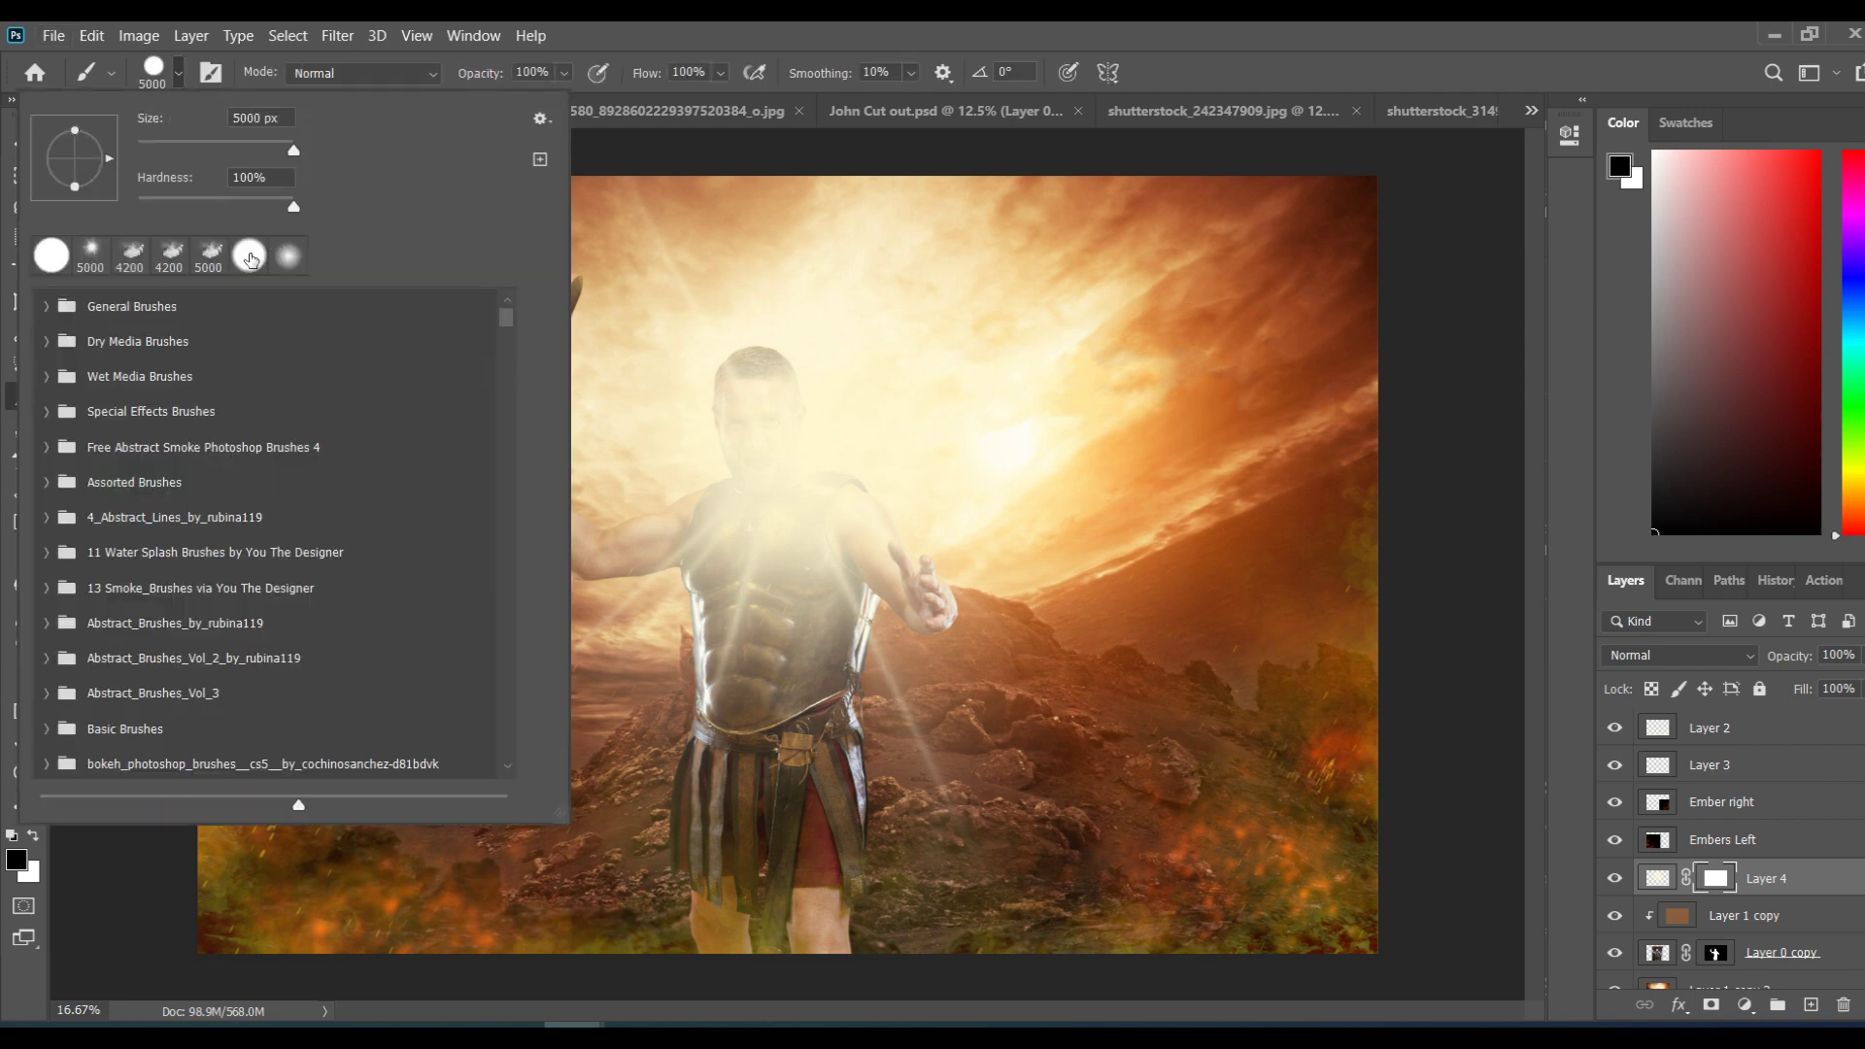
mouse_move(293, 206)
mouse_down()
mouse_move(259, 206)
mouse_move(271, 152)
mouse_move(251, 150)
mouse_up()
click(981, 30)
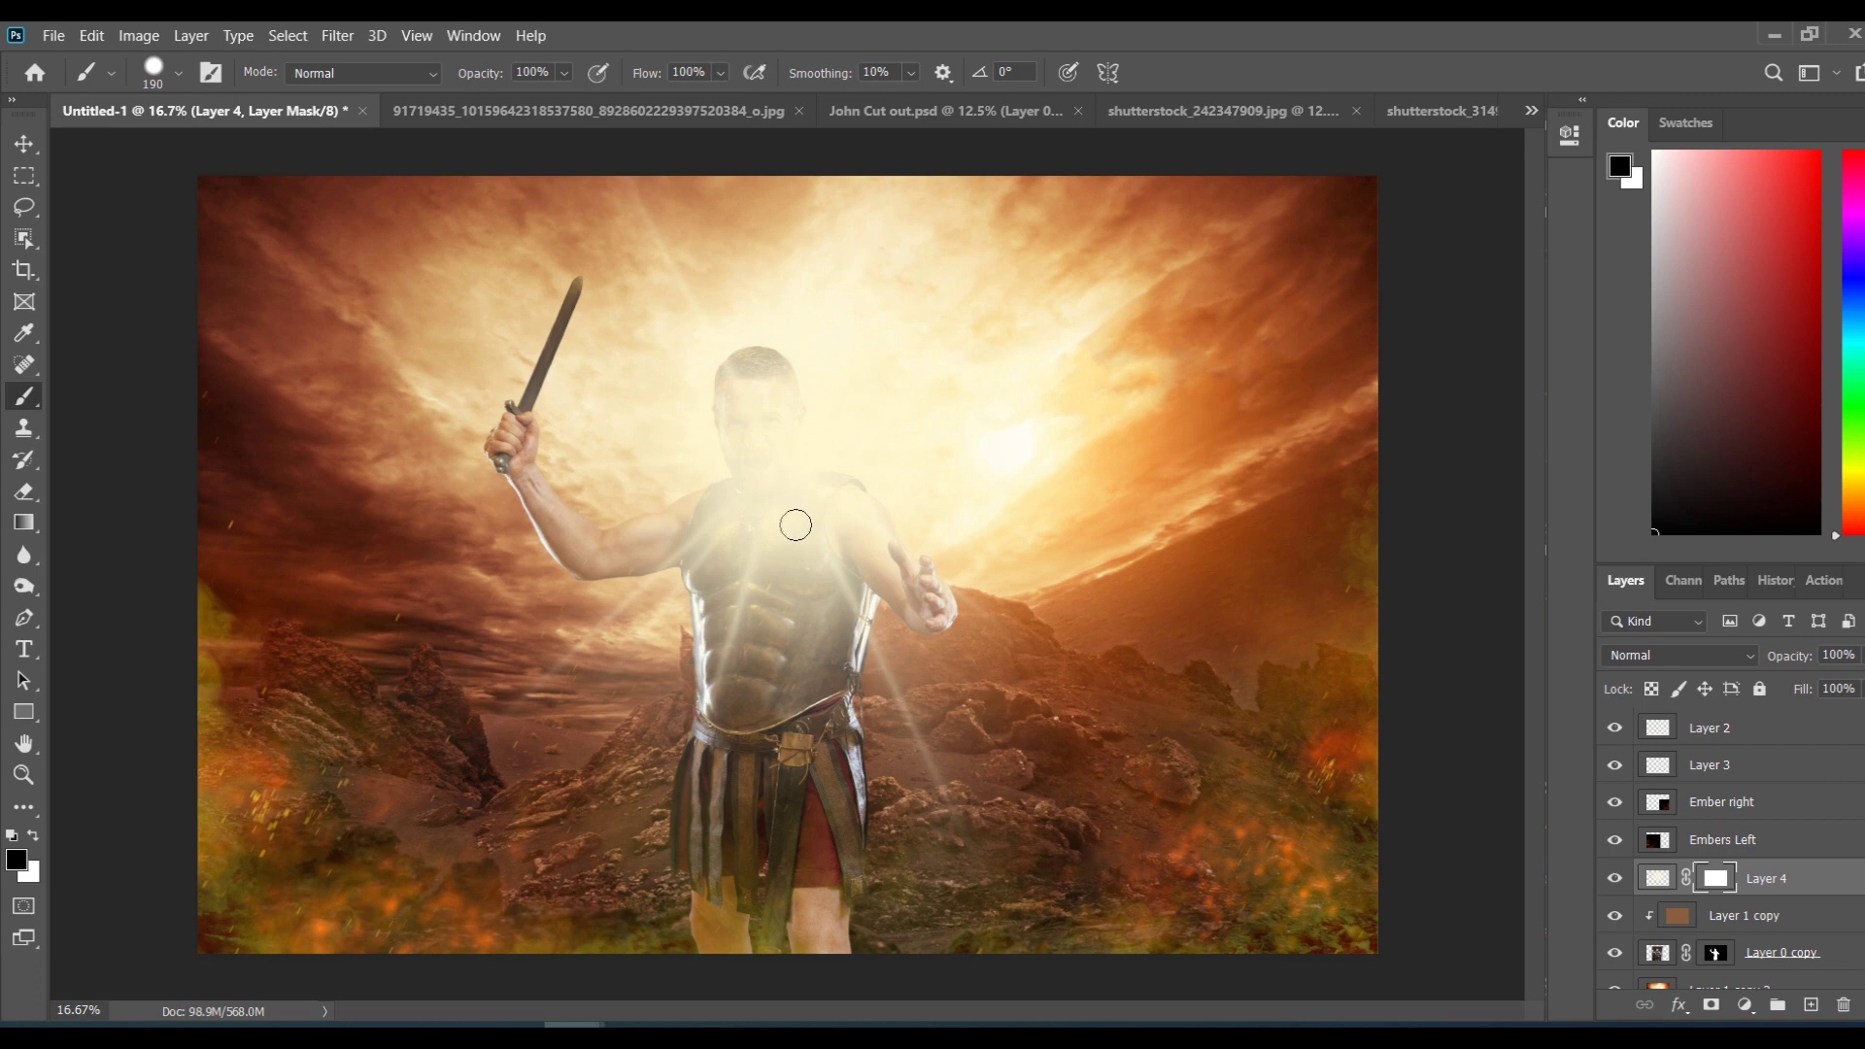
Step: Mask the glow off the shoulder armour with a 400 px brush at 27% flow
scroll(795, 524, up, 3)
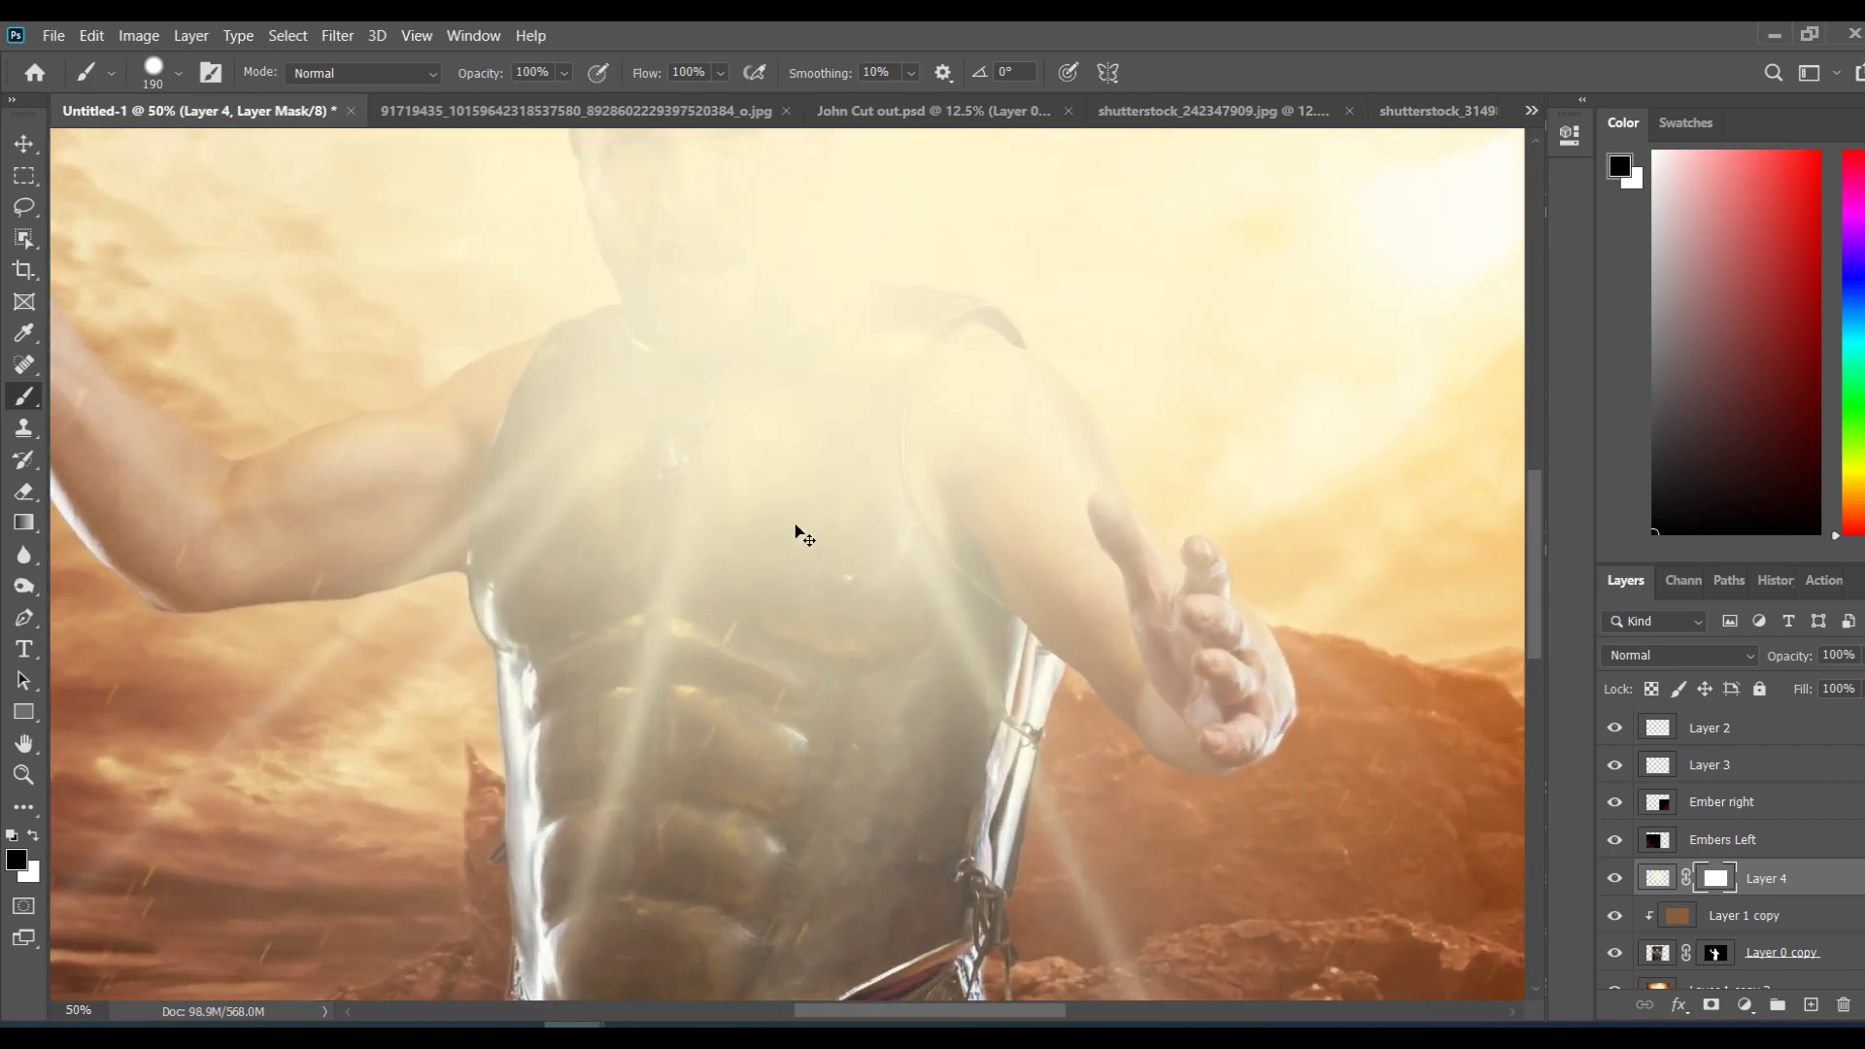
click(721, 73)
click(664, 96)
key(bracketright)
key(bracketright)
key(bracketright)
key(bracketright)
key(bracketright)
key(bracketleft)
key(bracketleft)
mouse_move(883, 395)
mouse_down()
mouse_move(970, 446)
mouse_move(978, 472)
mouse_up()
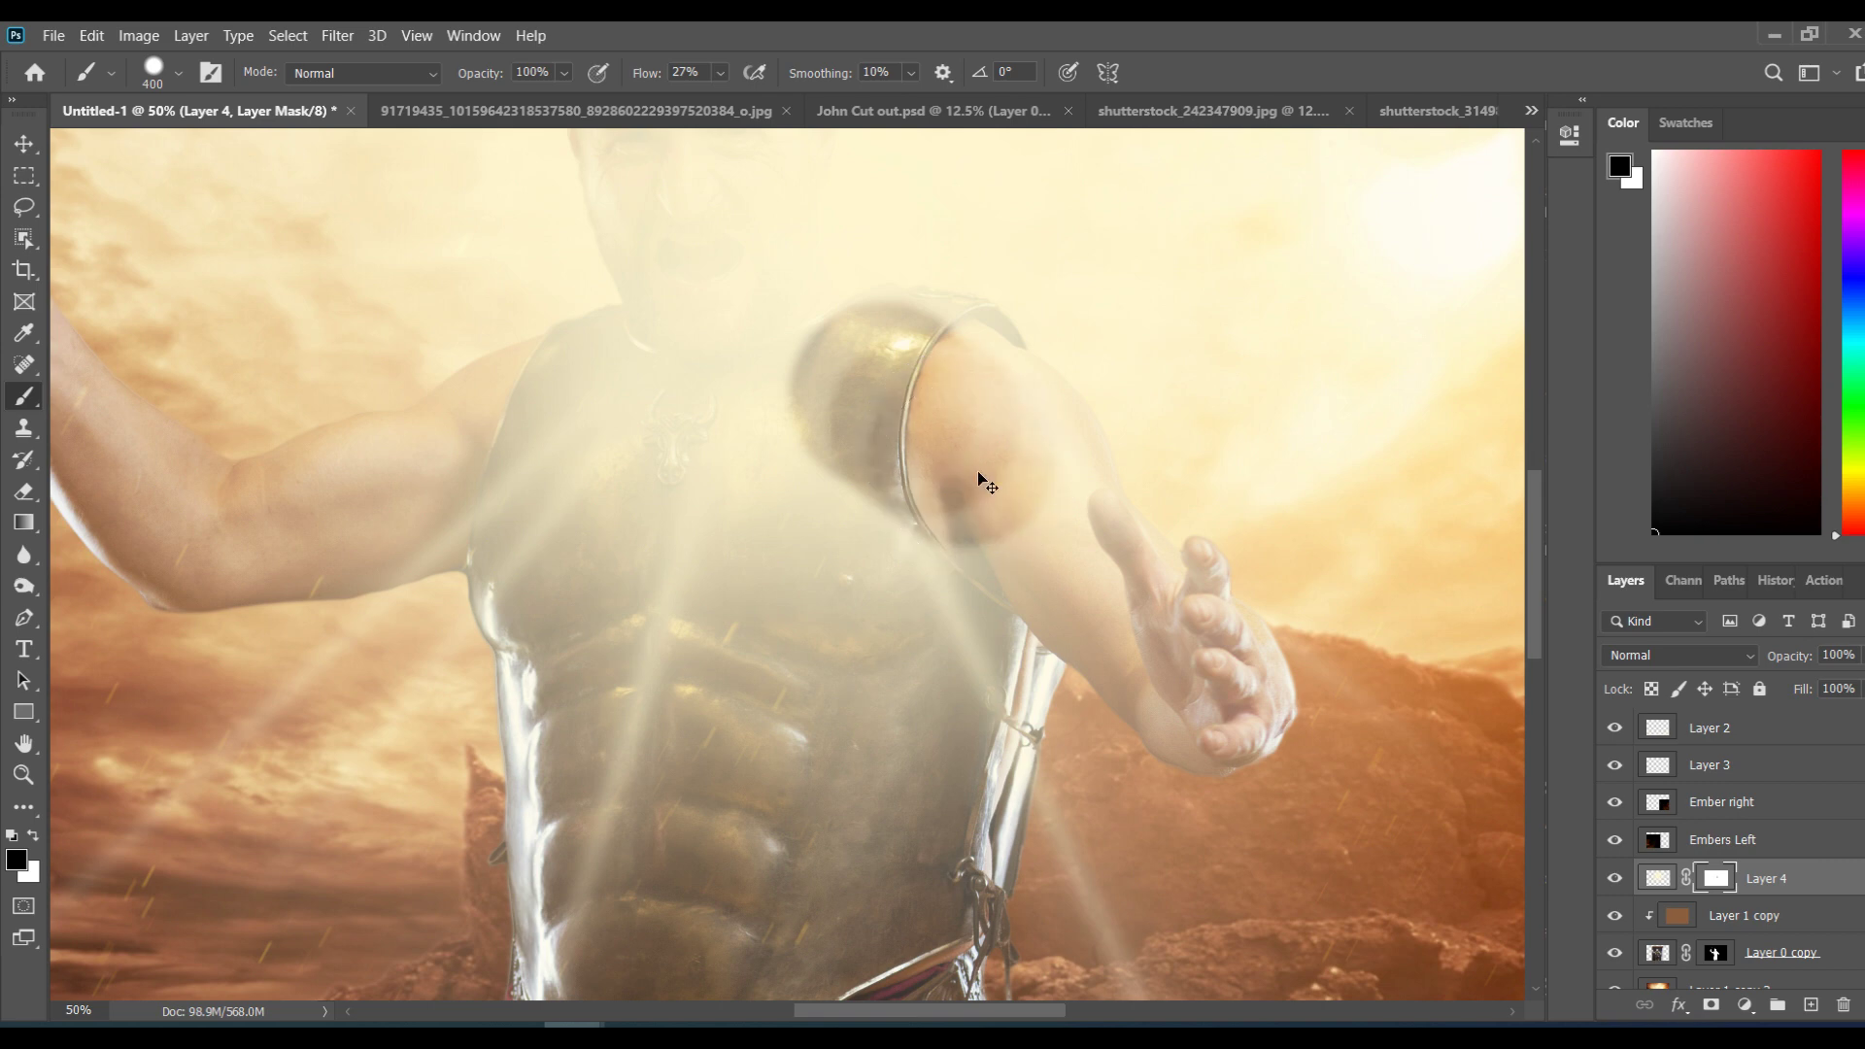
Step: Paint the glow off the round chest armour, adjusting smoothing and raising flow to 100%
click(912, 74)
drag(917, 100, 901, 100)
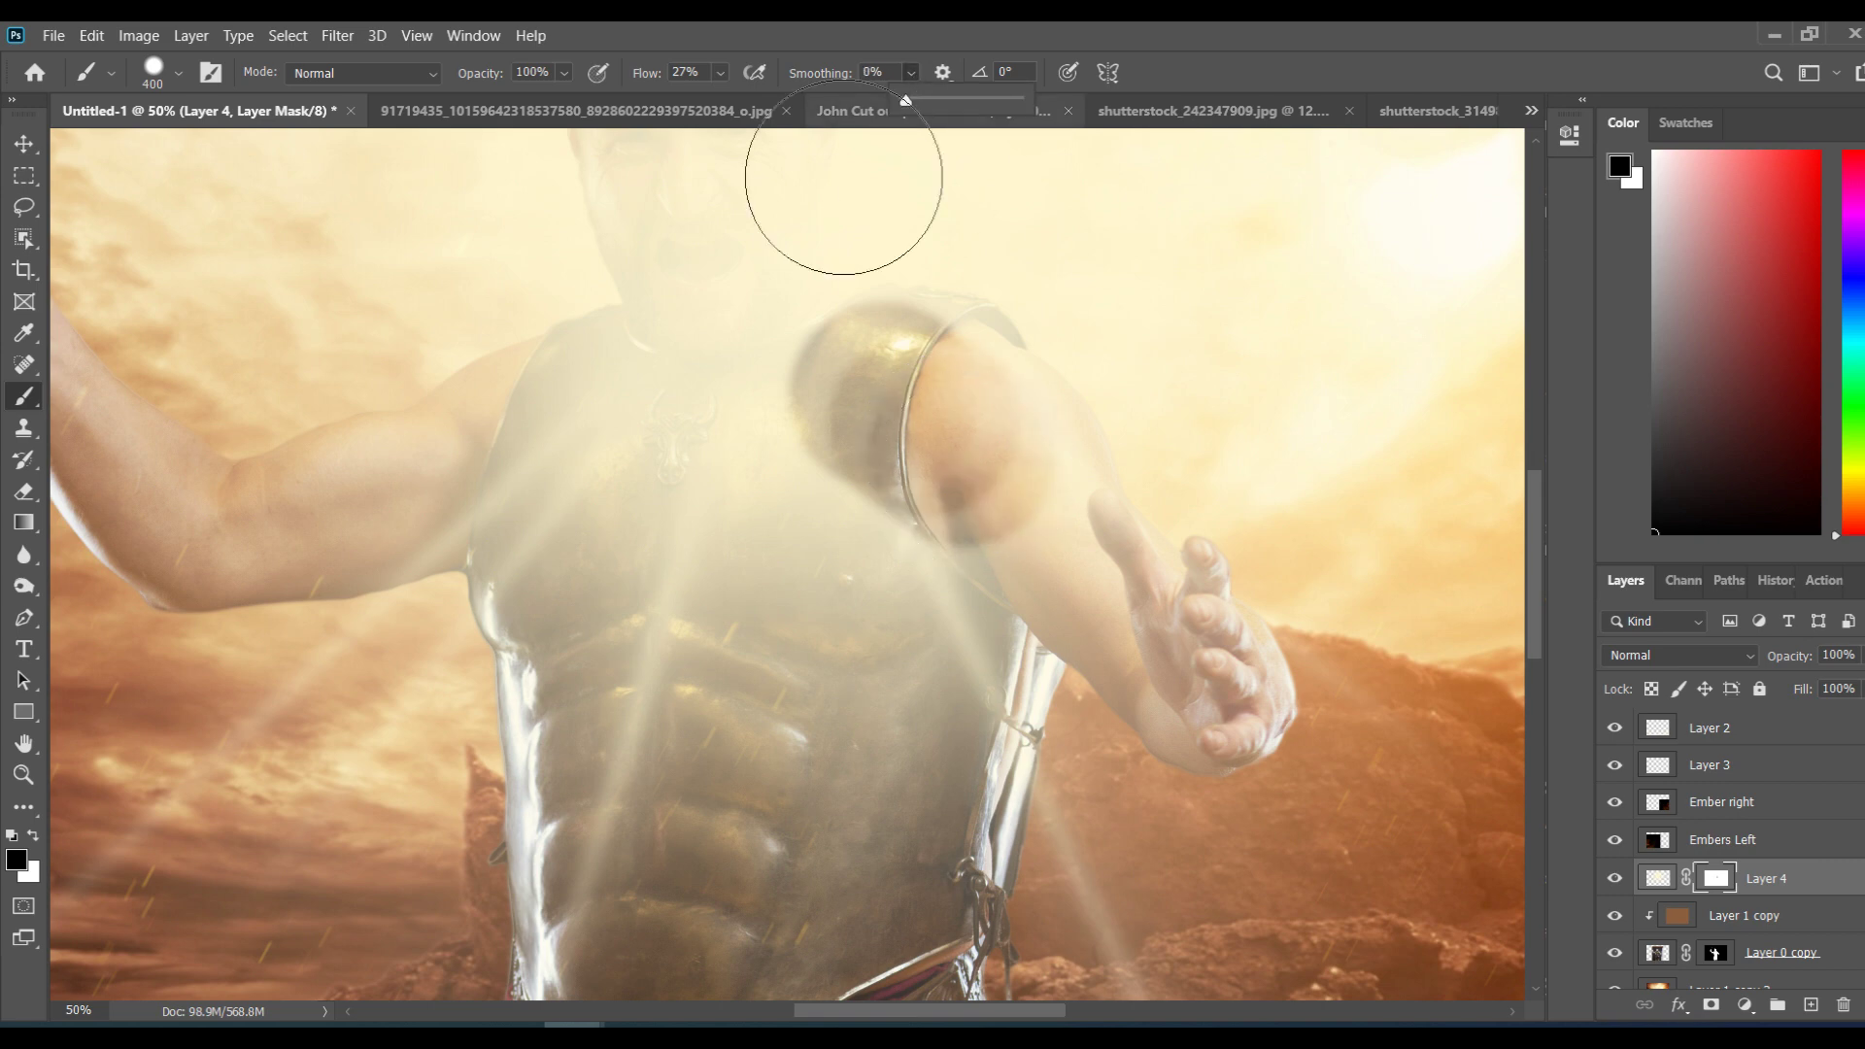
drag(738, 466, 749, 574)
click(911, 71)
drag(909, 100, 1074, 95)
mouse_move(618, 619)
mouse_down()
mouse_move(680, 544)
mouse_move(761, 500)
mouse_up()
click(720, 73)
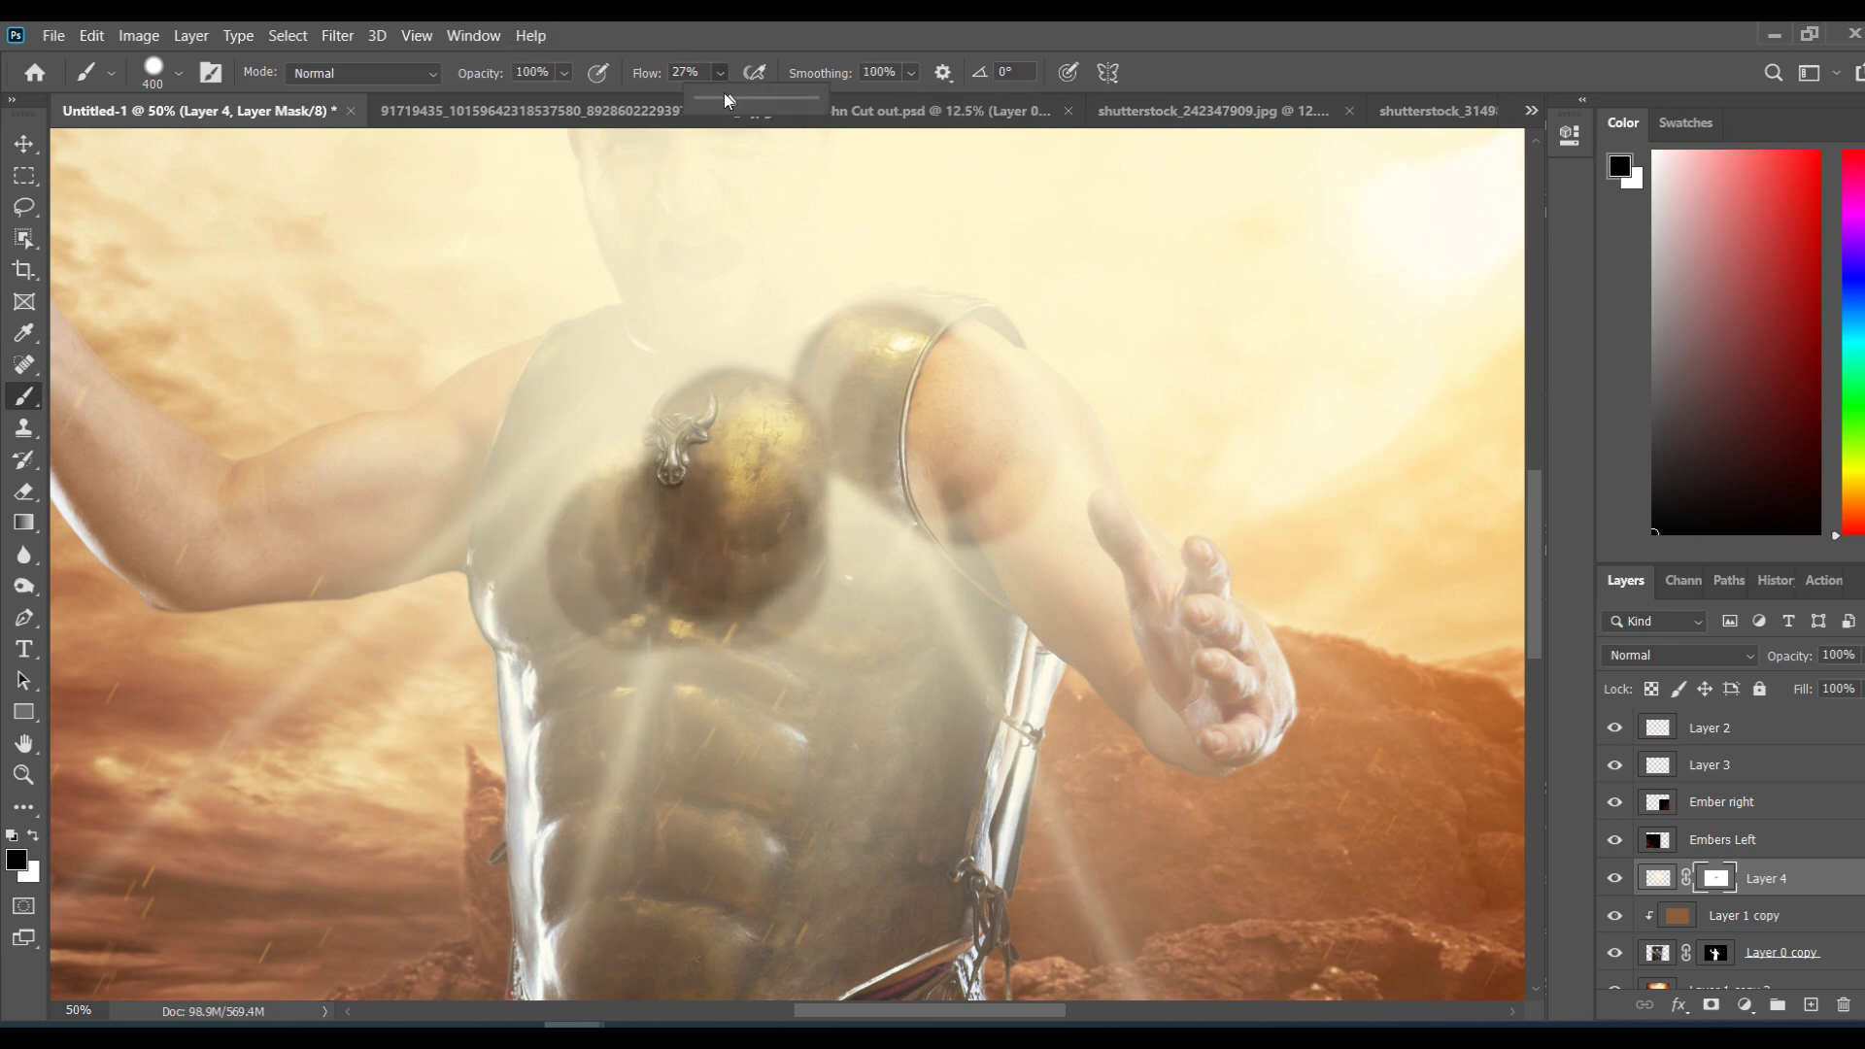
drag(768, 103, 892, 99)
mouse_move(762, 408)
mouse_down()
mouse_move(710, 689)
mouse_move(712, 671)
mouse_move(824, 647)
mouse_move(808, 704)
mouse_move(842, 700)
mouse_move(798, 804)
mouse_up()
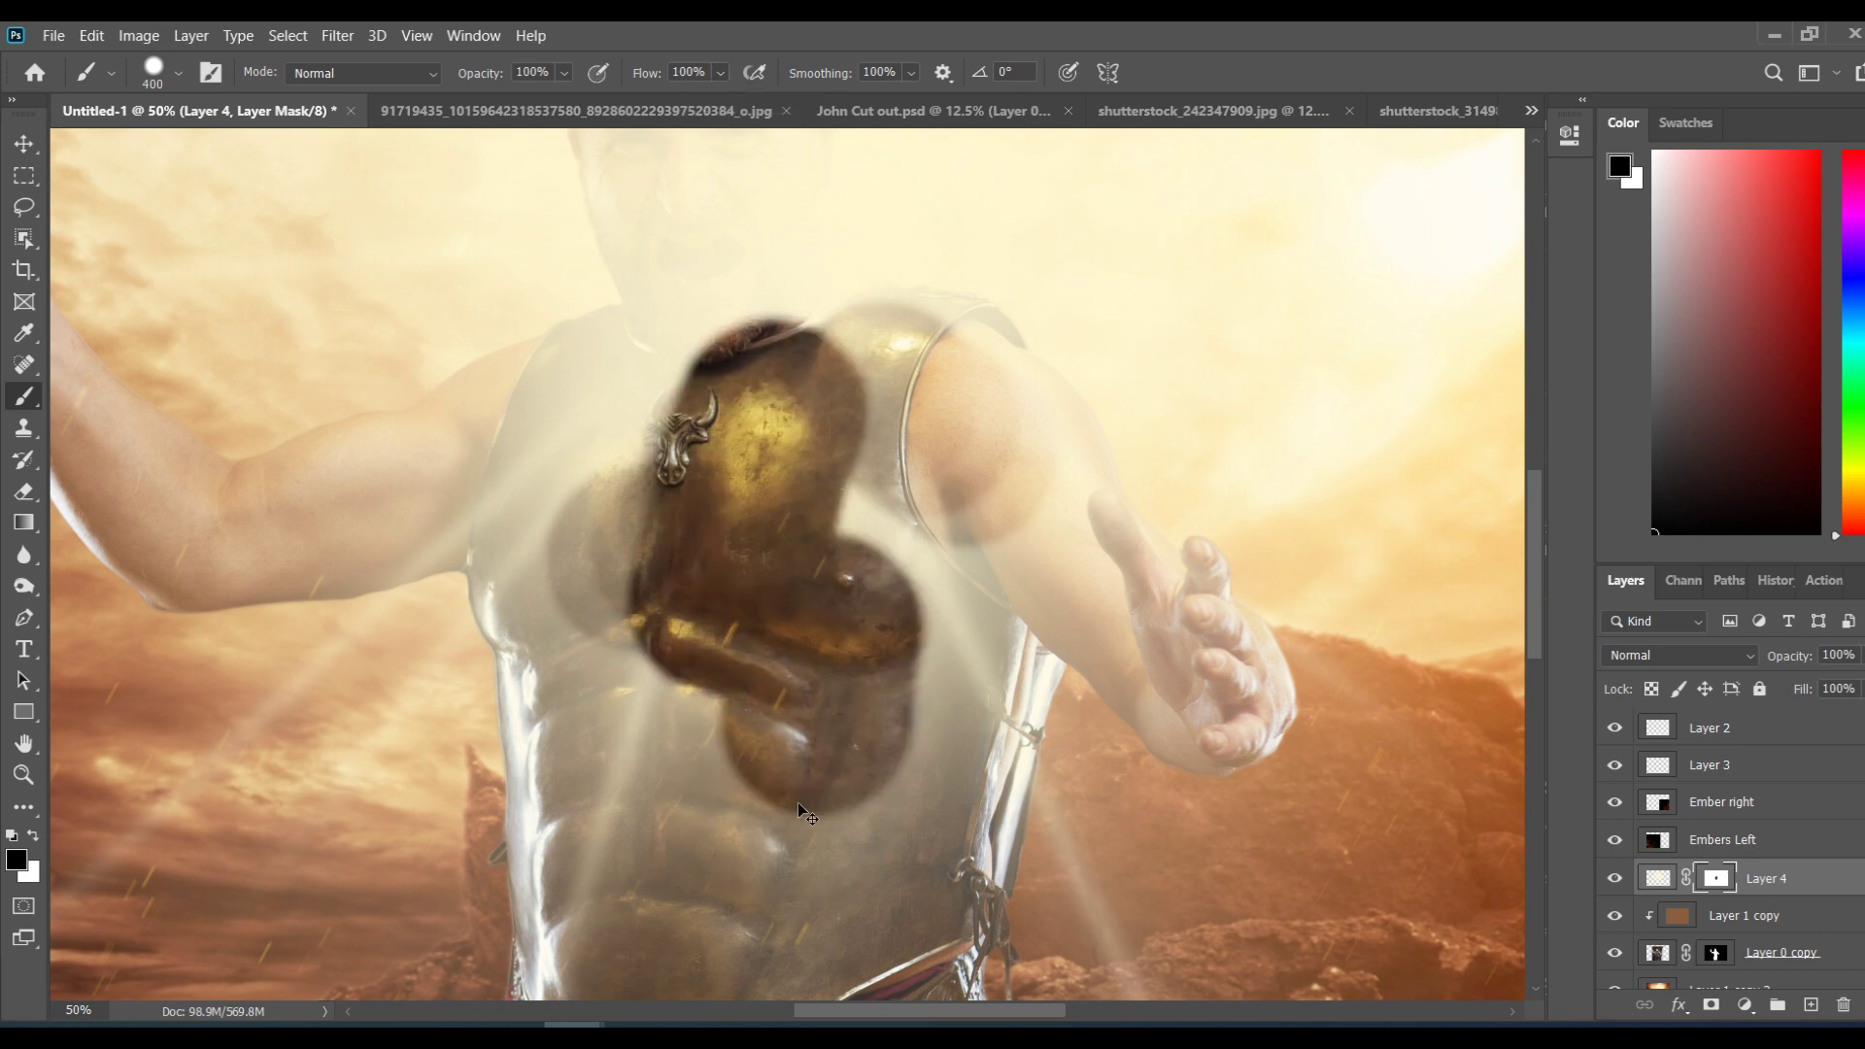
key(ctrl+minus)
mouse_move(793, 592)
mouse_down()
mouse_move(726, 767)
mouse_move(732, 843)
mouse_move(731, 616)
mouse_move(767, 779)
mouse_move(901, 610)
mouse_move(905, 578)
mouse_move(797, 836)
mouse_up()
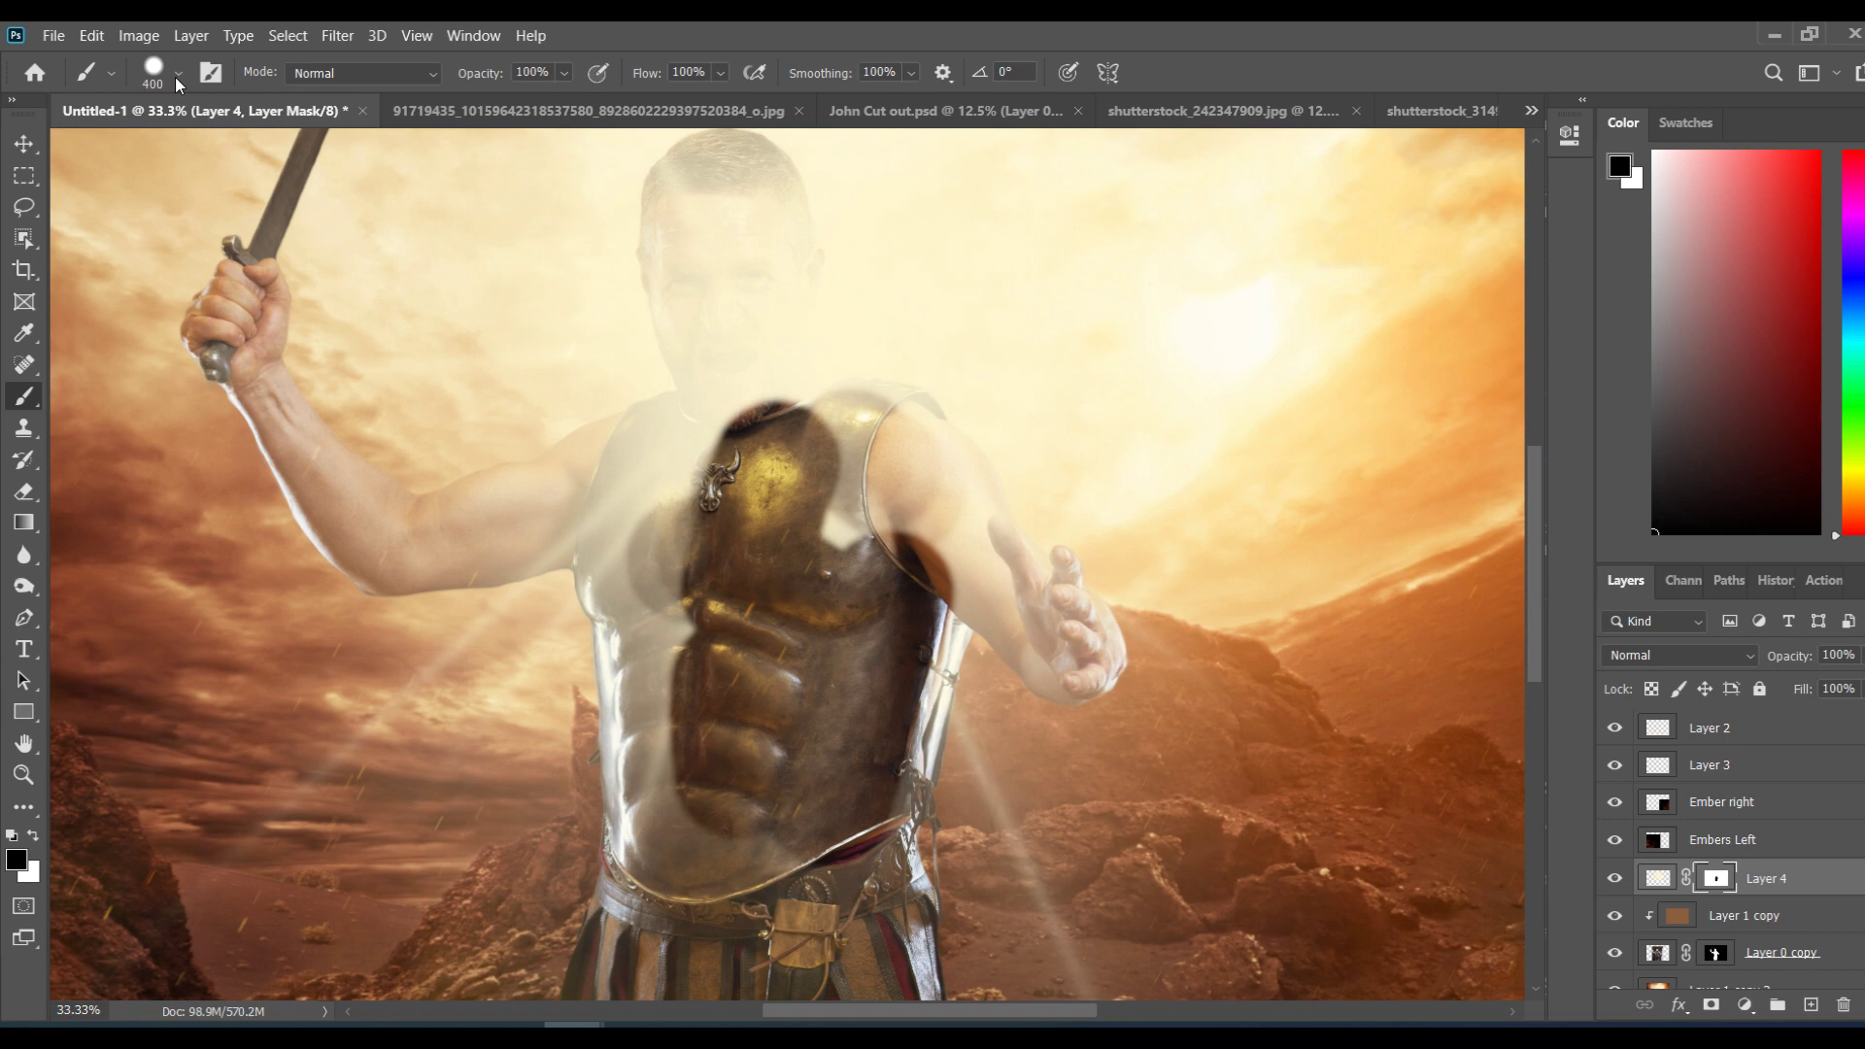
Step: Soften the brush to 40% hardness and extend the reveal to the neck and upper chest
click(178, 73)
drag(233, 208, 201, 209)
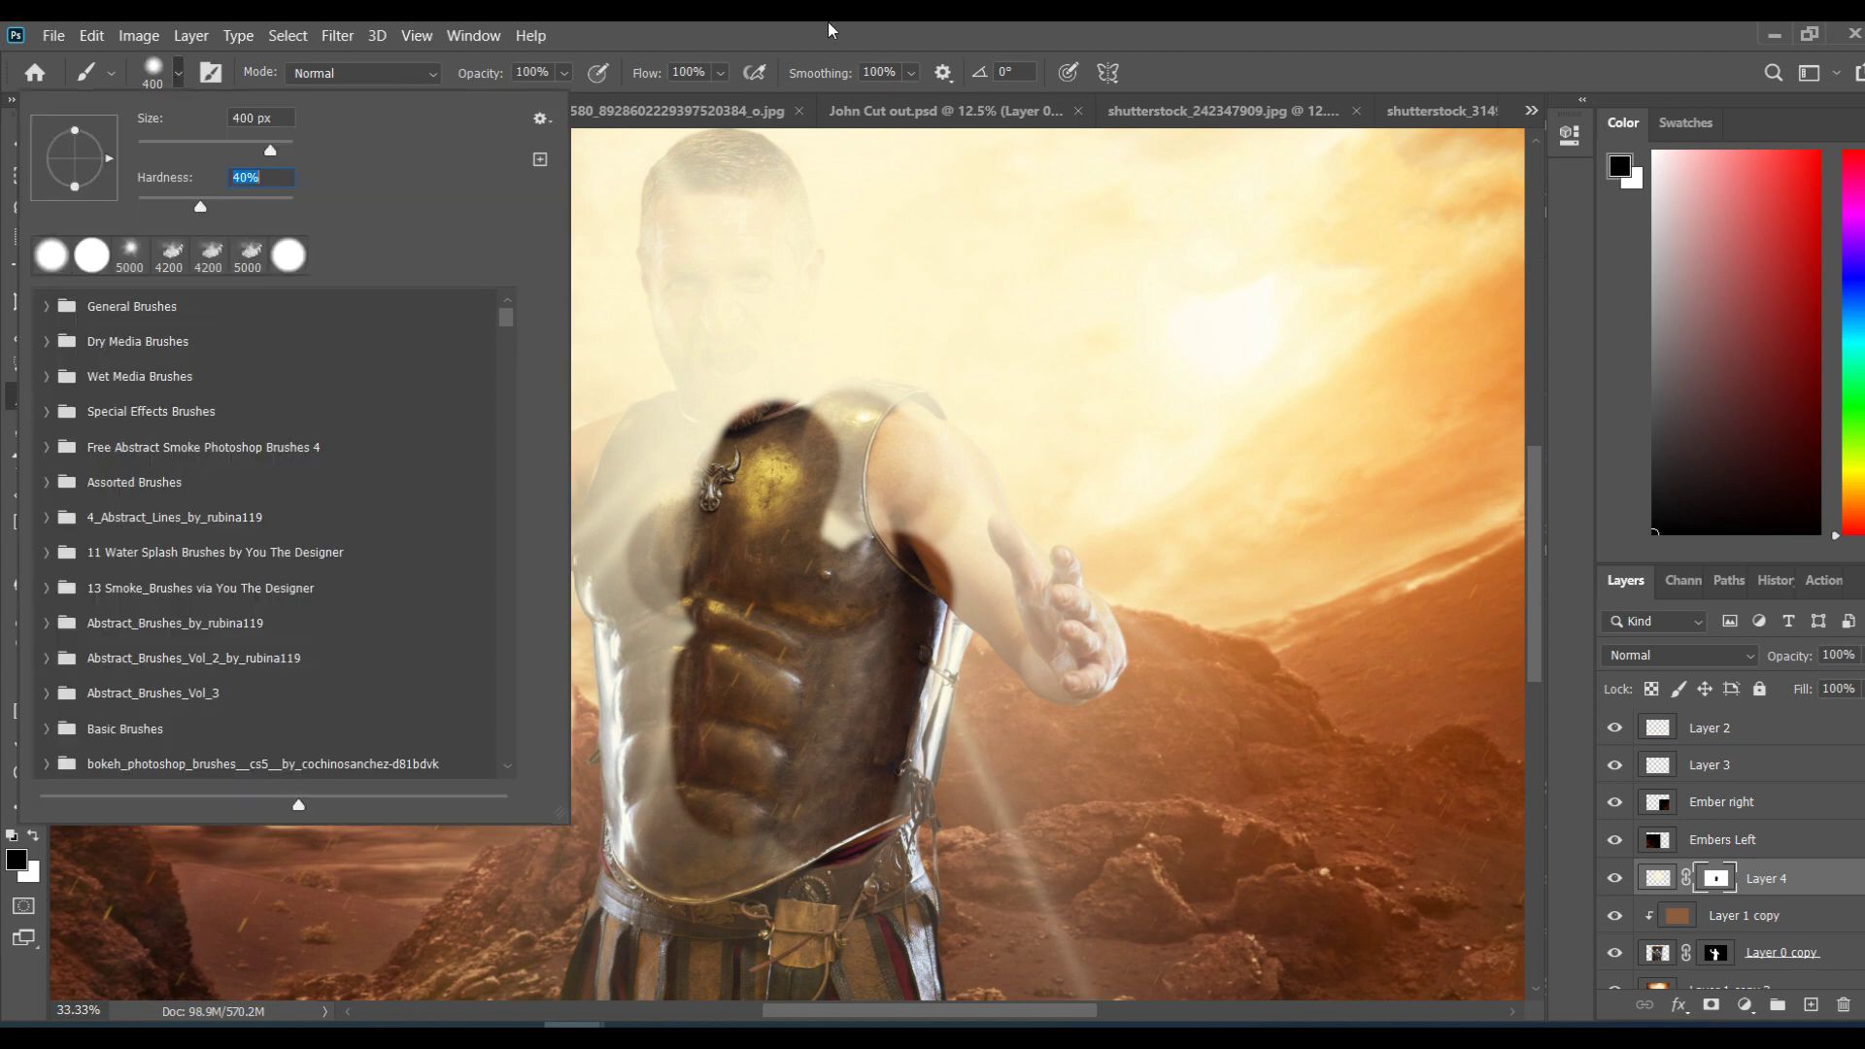
key(Return)
mouse_move(741, 450)
mouse_down()
mouse_move(706, 498)
mouse_move(680, 500)
mouse_move(659, 466)
mouse_move(625, 511)
mouse_move(674, 679)
mouse_move(689, 906)
mouse_move(827, 786)
mouse_move(778, 929)
mouse_move(792, 883)
mouse_move(898, 850)
mouse_up()
click(1668, 882)
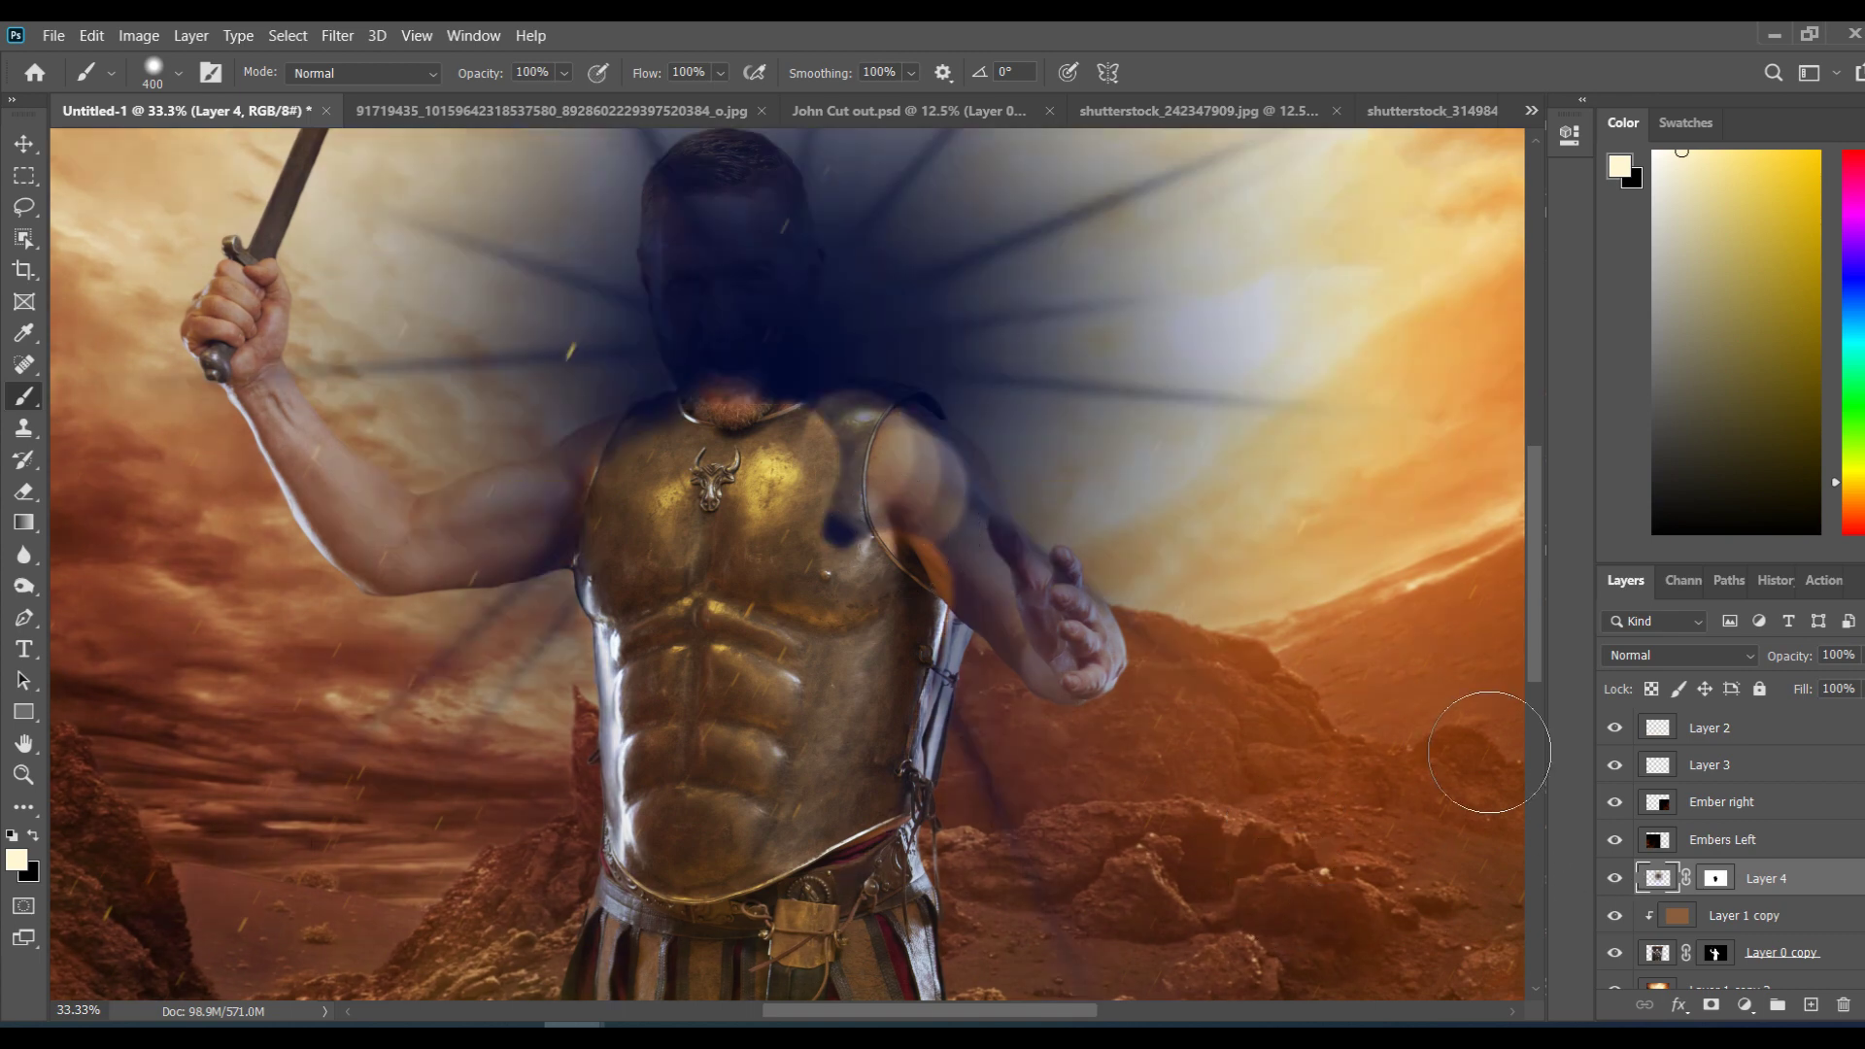
Step: Undo the stray cream stroke and mask the glow off the upper arm with a 175 px black brush
drag(864, 413, 845, 514)
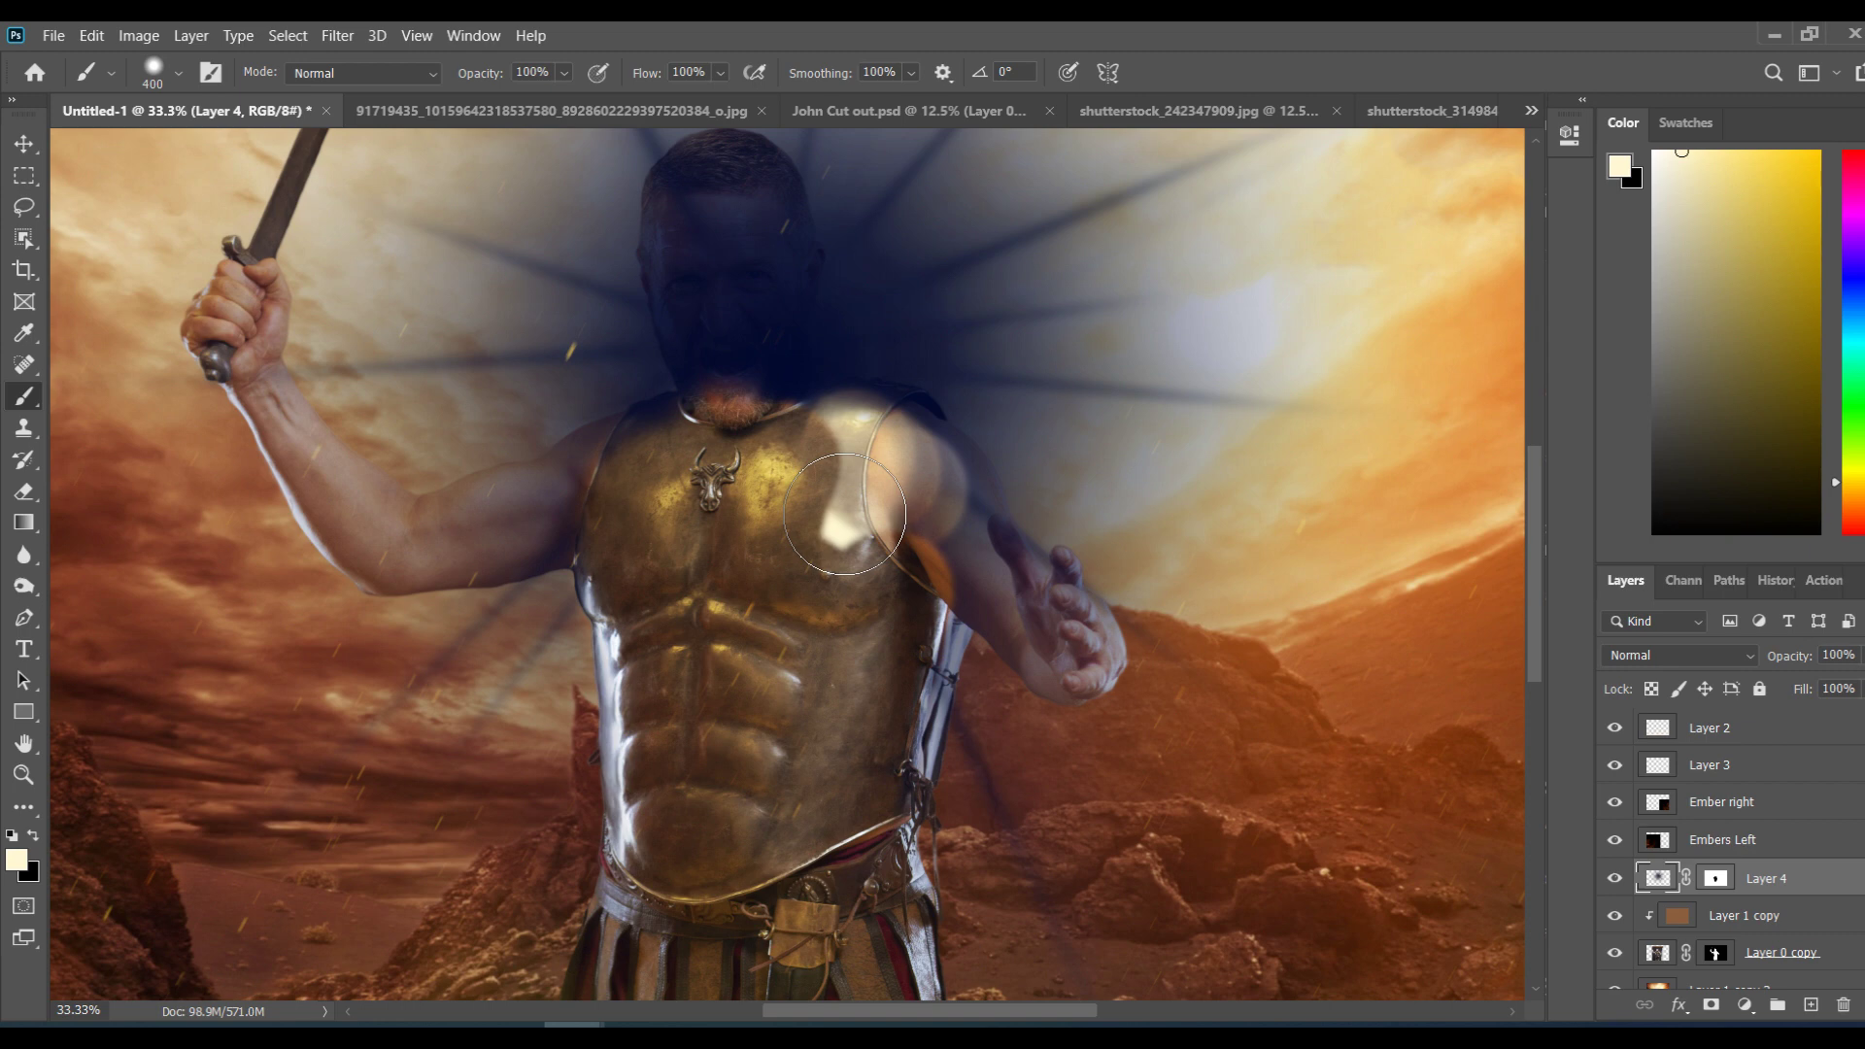
key(ctrl+z)
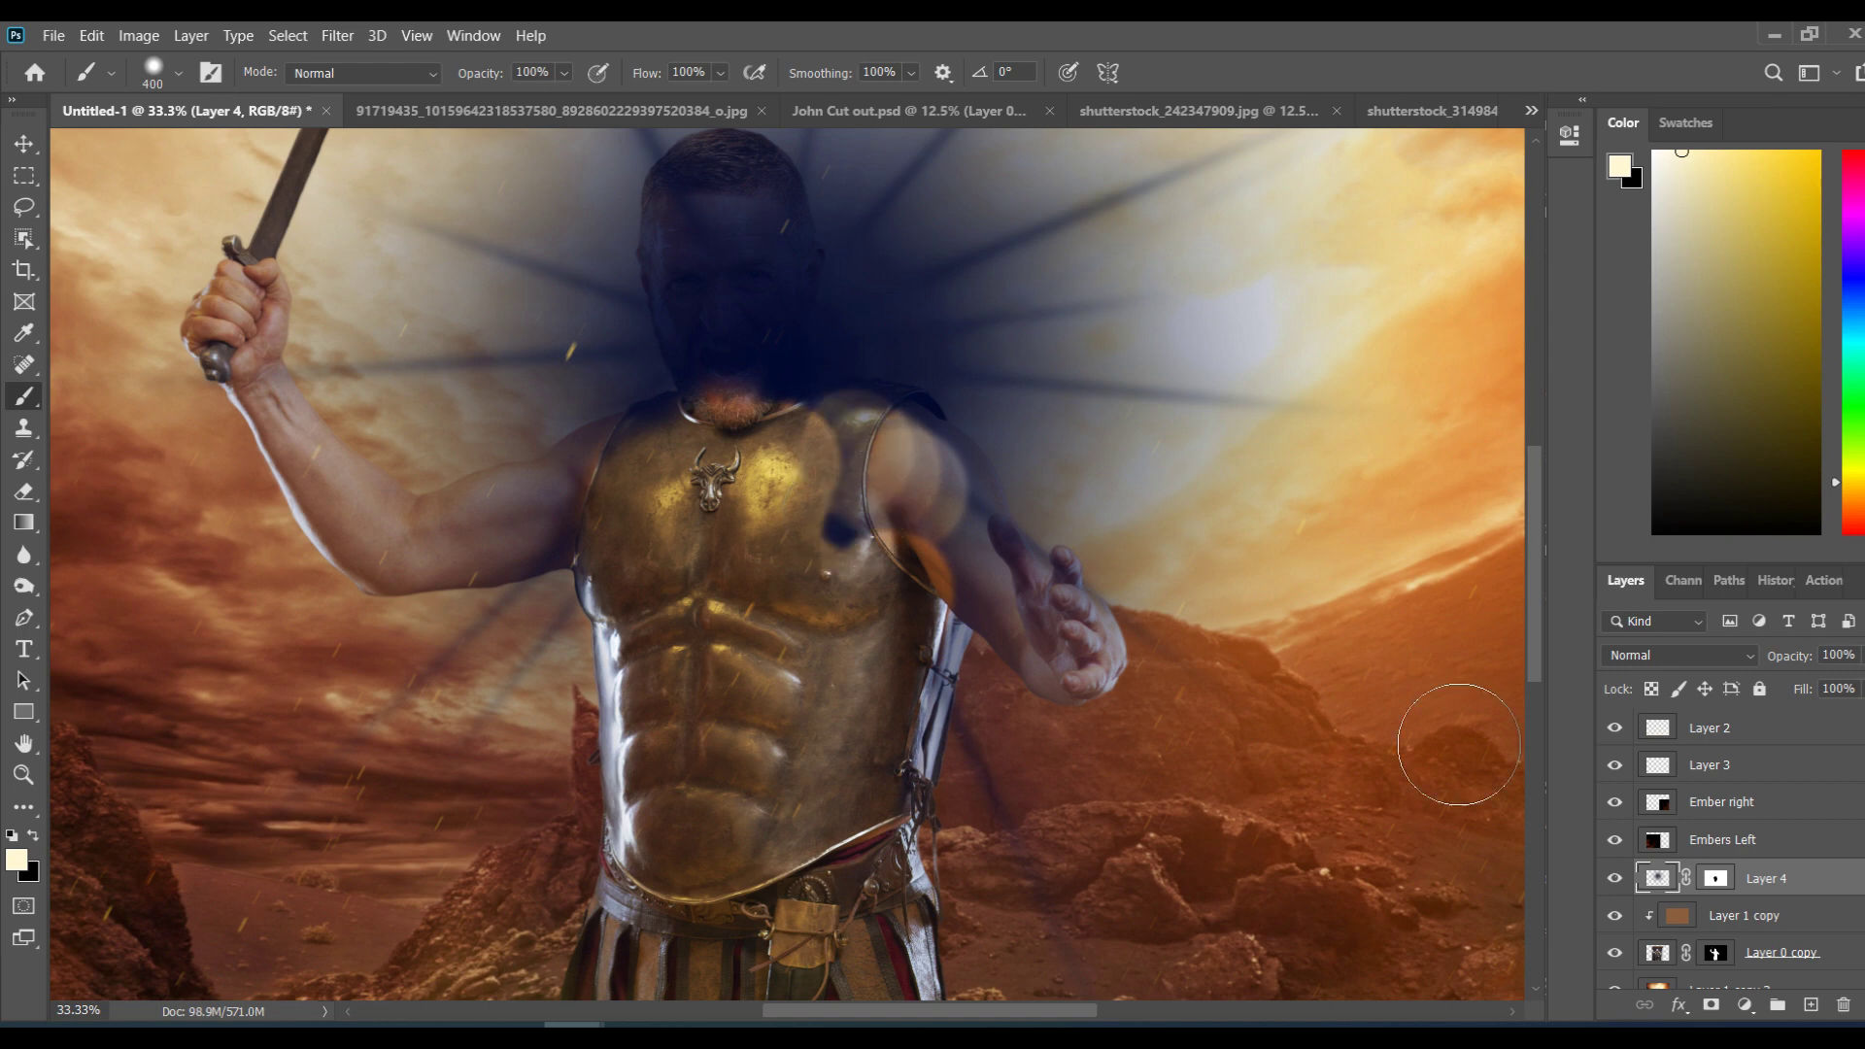
key(d)
click(1715, 879)
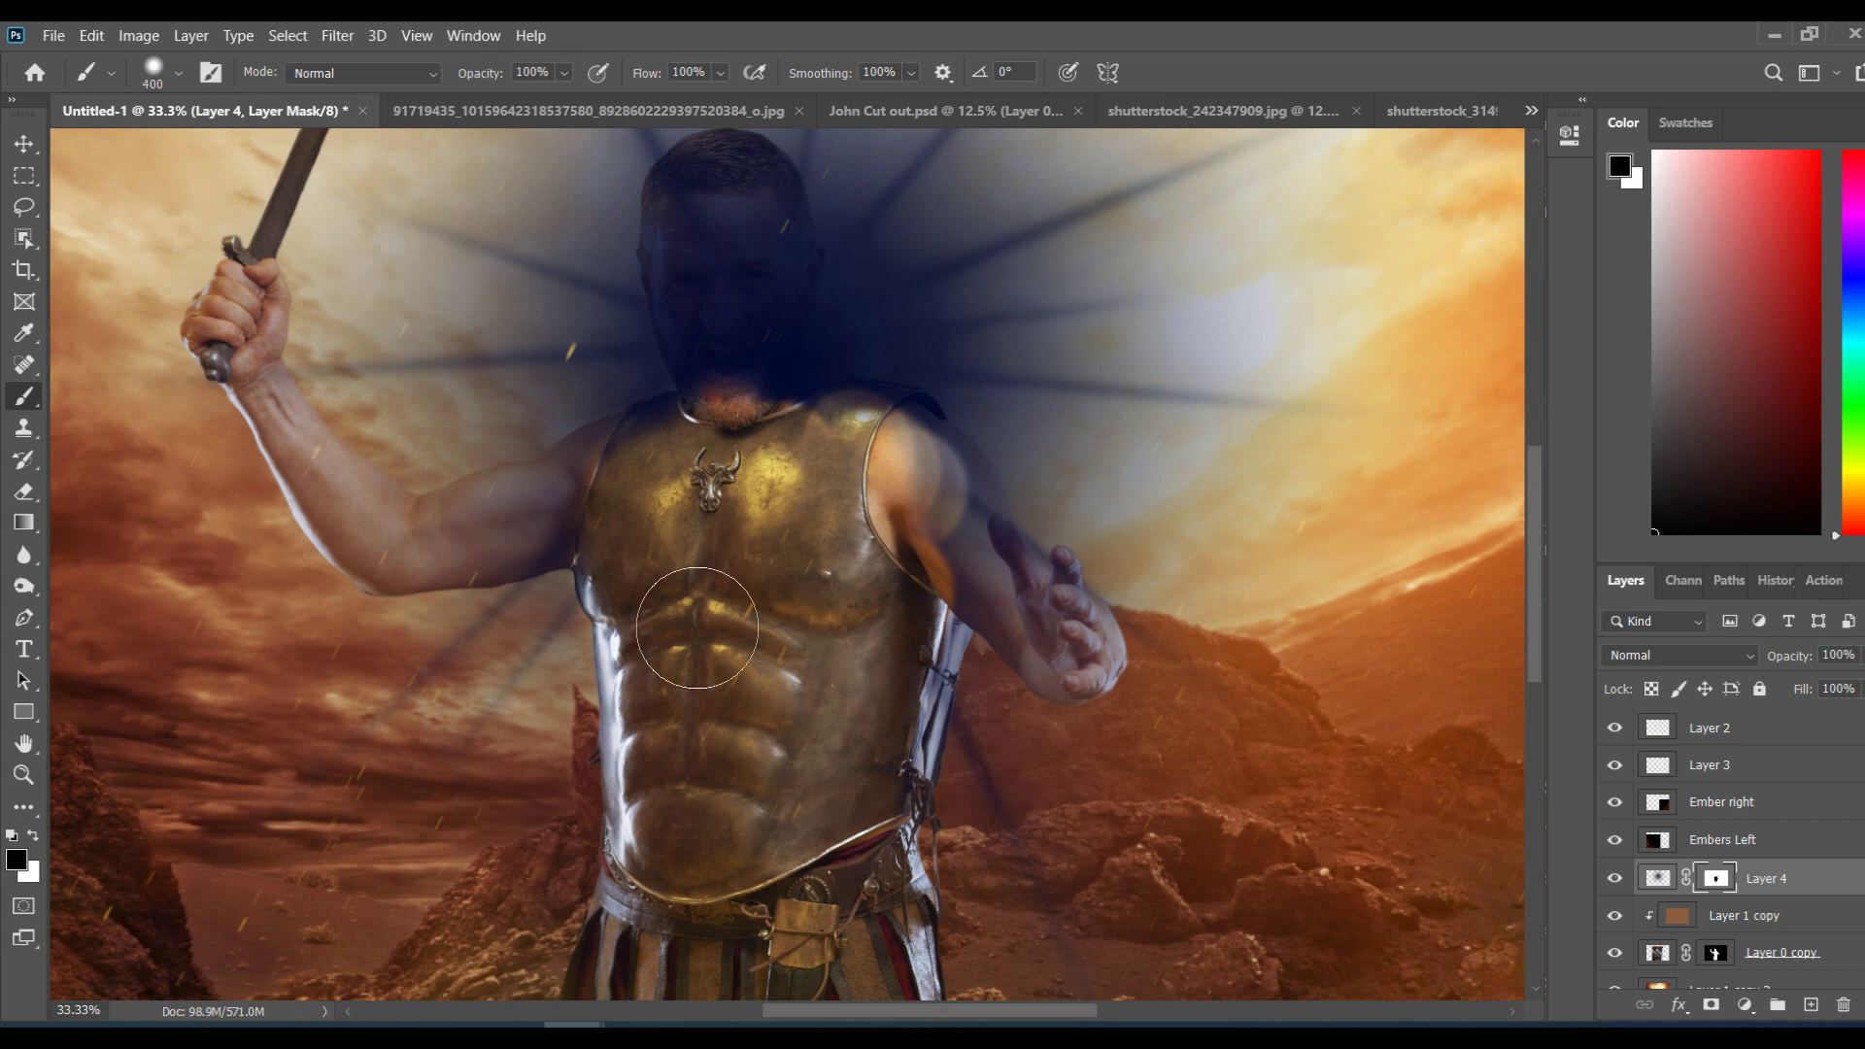
key(bracketleft)
key(bracketleft)
key(bracketleft)
key(bracketleft)
mouse_move(931, 452)
mouse_down()
mouse_move(974, 561)
mouse_move(948, 534)
mouse_move(1074, 644)
mouse_move(1075, 669)
mouse_move(960, 574)
mouse_move(898, 470)
mouse_move(1049, 680)
mouse_up()
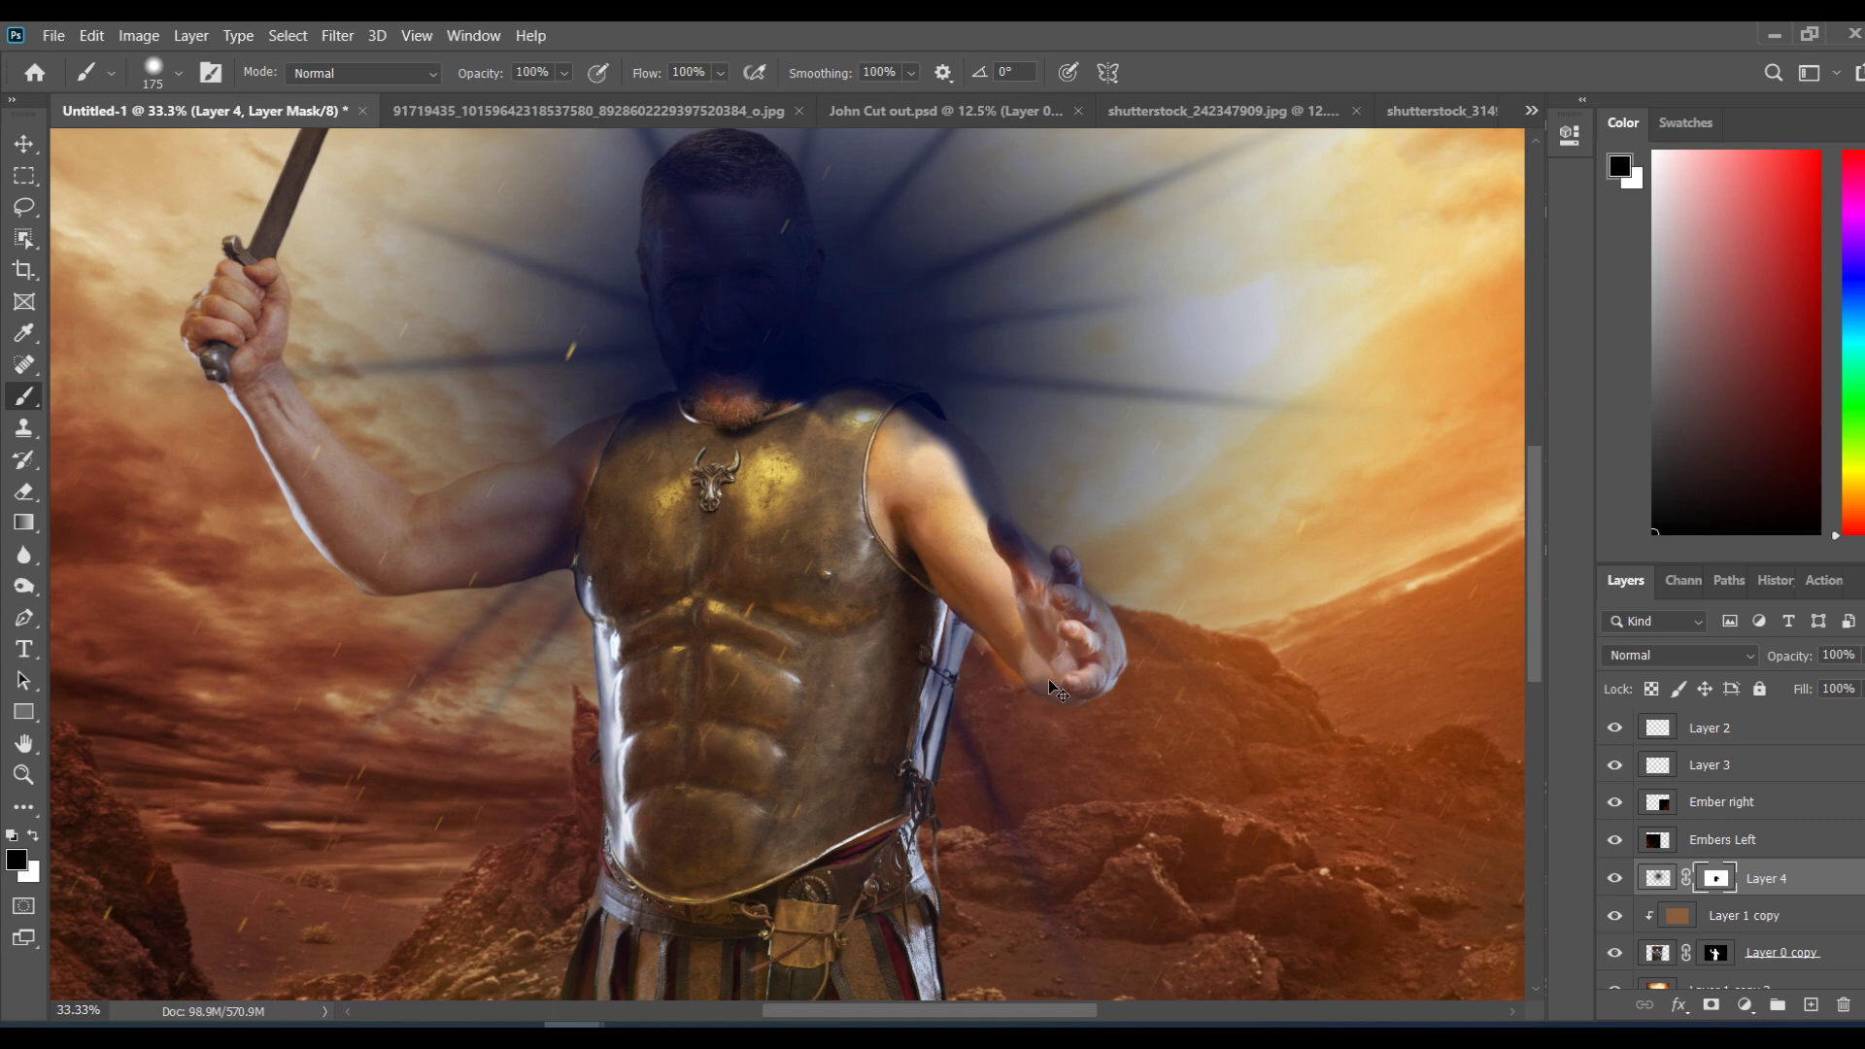
key(ctrl+z)
mouse_move(936, 549)
mouse_down()
mouse_move(1072, 655)
mouse_move(921, 490)
mouse_move(927, 505)
mouse_move(923, 436)
mouse_move(821, 408)
mouse_move(691, 437)
mouse_move(607, 491)
mouse_move(758, 426)
mouse_up()
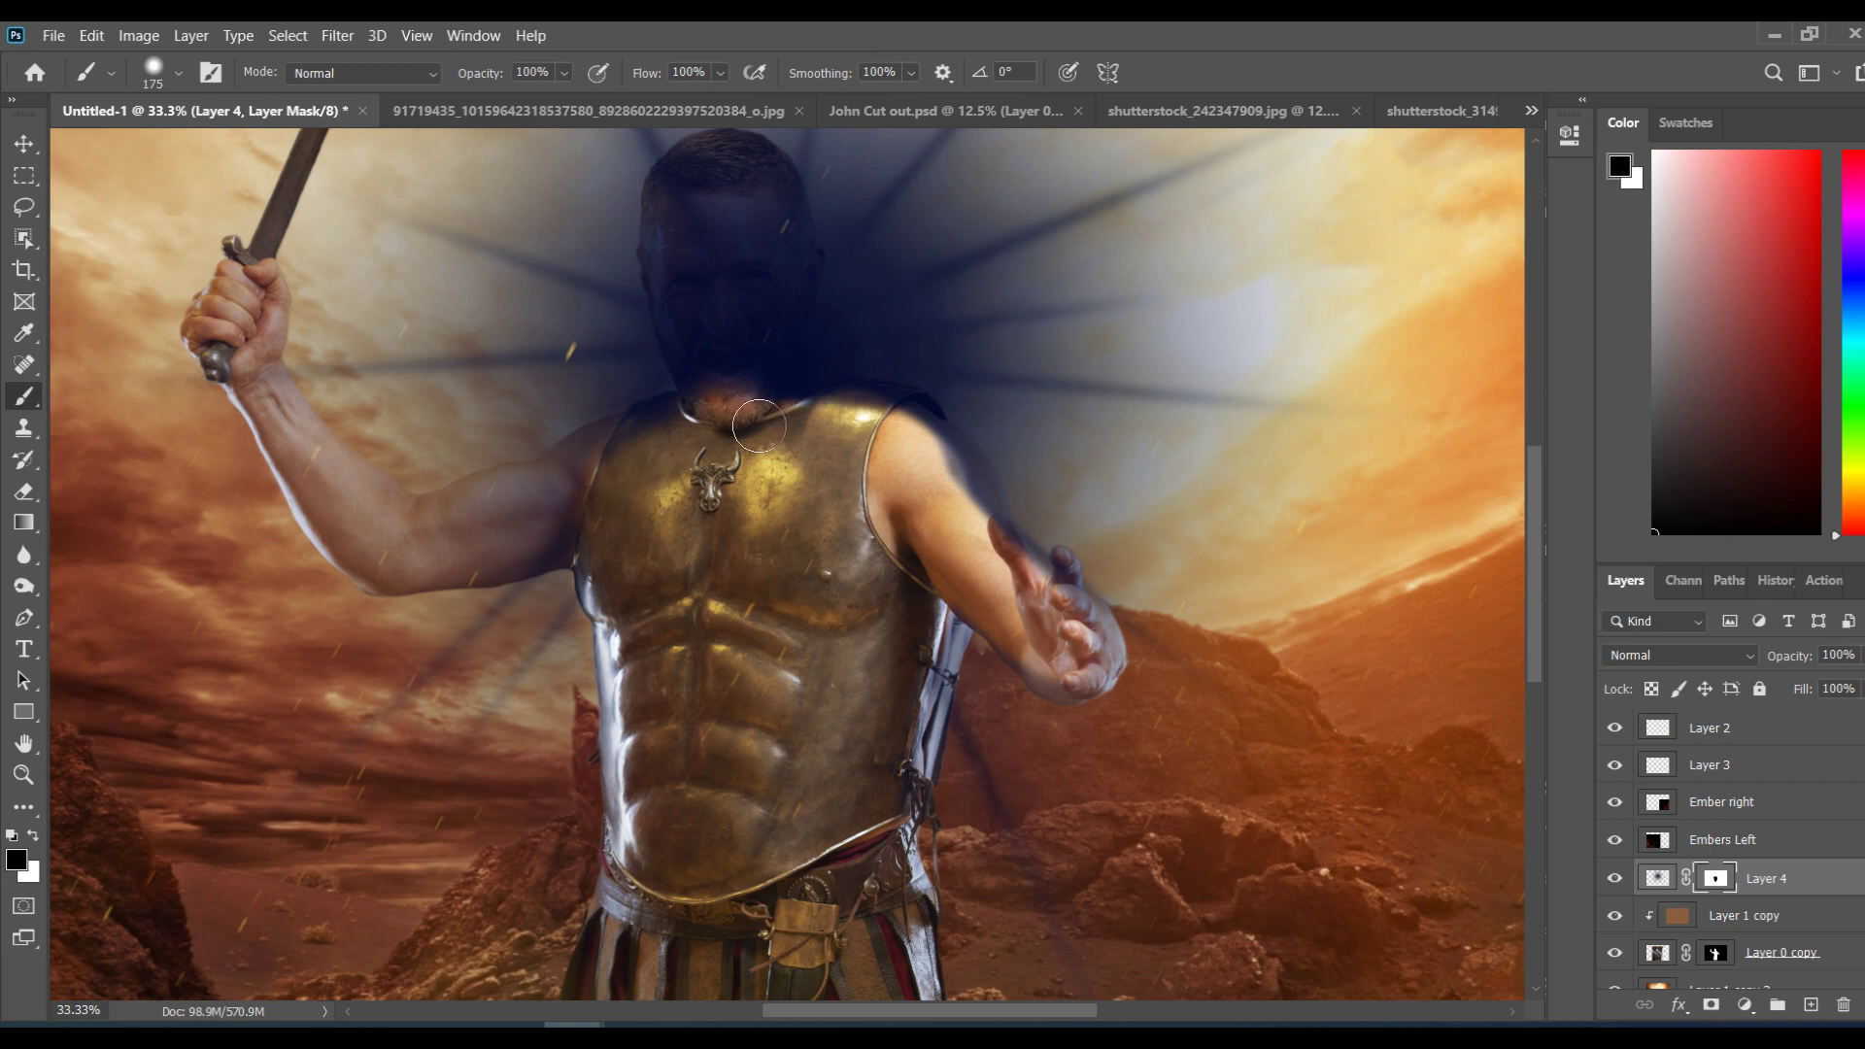
Step: Reveal the face, left cheek, jaw and hair through the glow
mouse_move(741, 204)
mouse_down()
mouse_move(738, 381)
mouse_move(725, 236)
mouse_move(697, 188)
mouse_move(692, 244)
mouse_move(734, 469)
mouse_move(724, 175)
mouse_up()
mouse_move(694, 209)
mouse_down()
mouse_move(680, 301)
mouse_move(719, 433)
mouse_move(649, 430)
mouse_move(513, 520)
mouse_move(622, 524)
mouse_move(605, 525)
mouse_up()
mouse_move(726, 164)
mouse_down()
mouse_move(705, 170)
mouse_move(761, 238)
mouse_move(774, 429)
mouse_up()
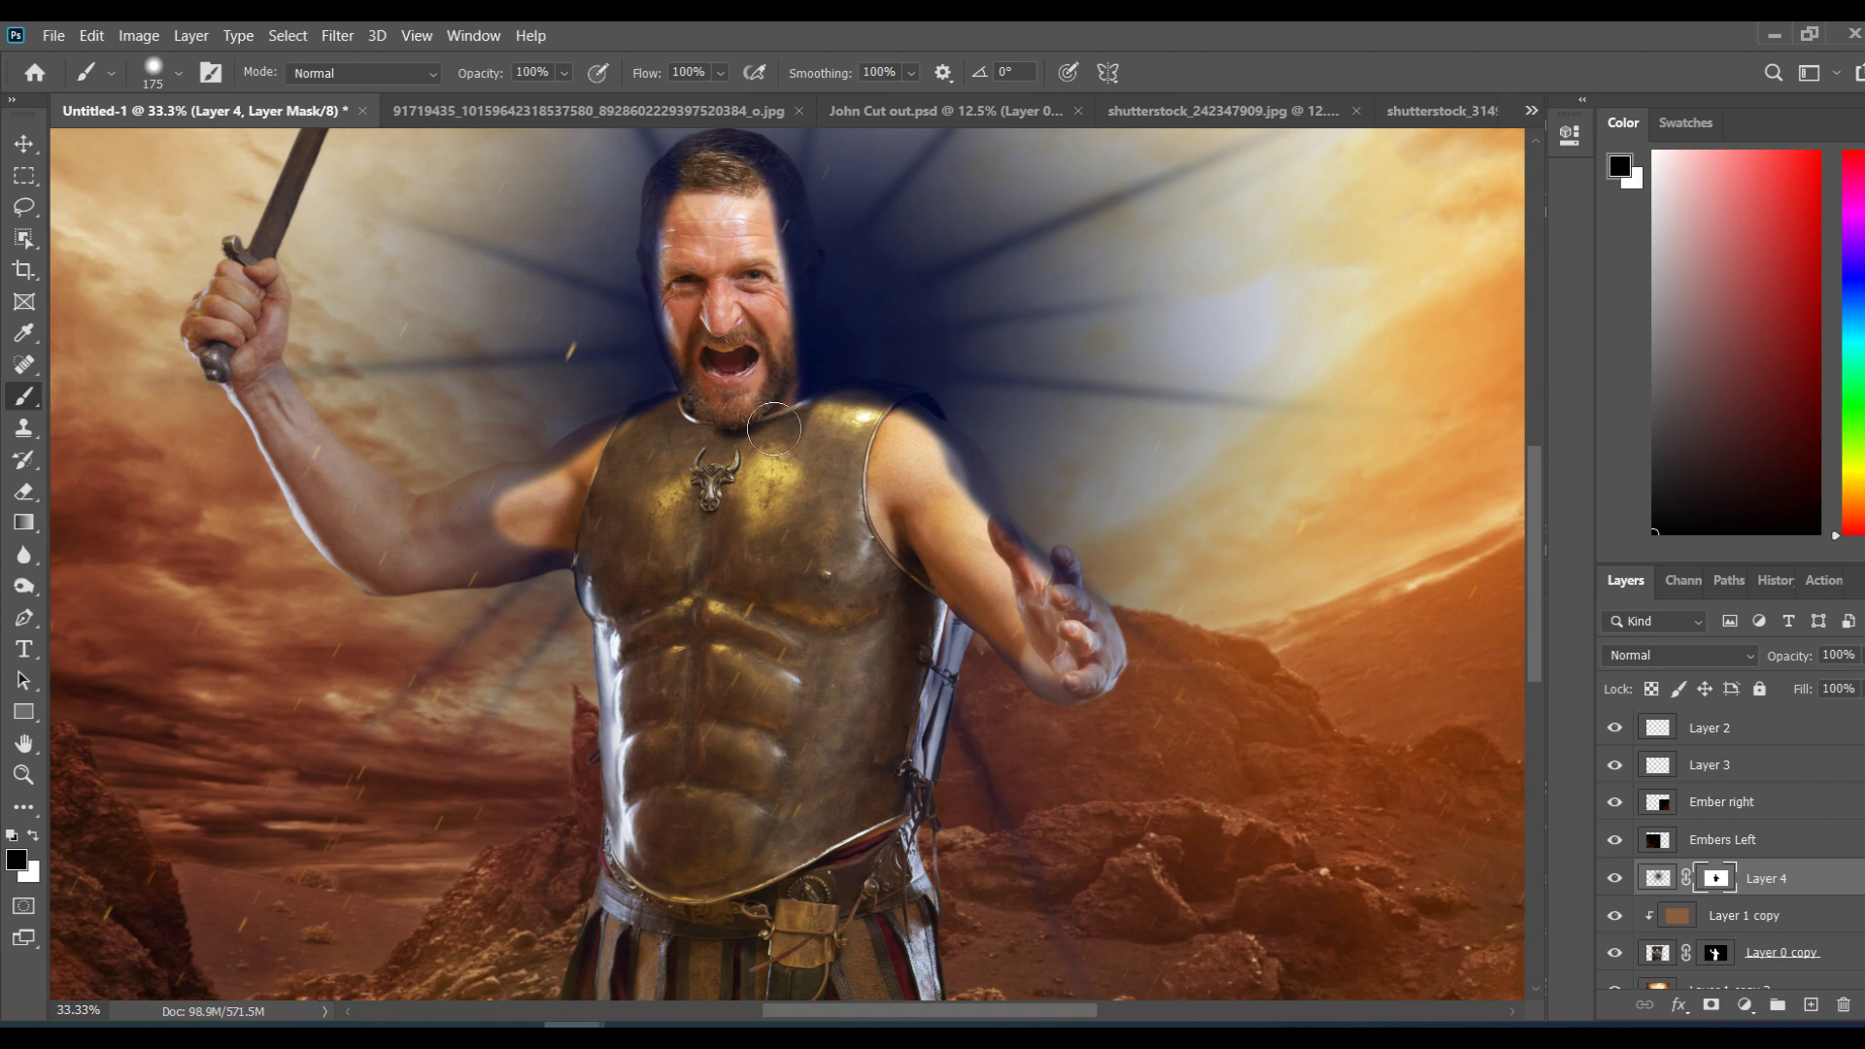
Step: Adjust brush hardness and clear the glow from the right shoulder, face edge and hair
click(178, 74)
drag(161, 202, 145, 202)
click(788, 22)
drag(1537, 579, 1535, 545)
key(])
key(])
key(])
key(])
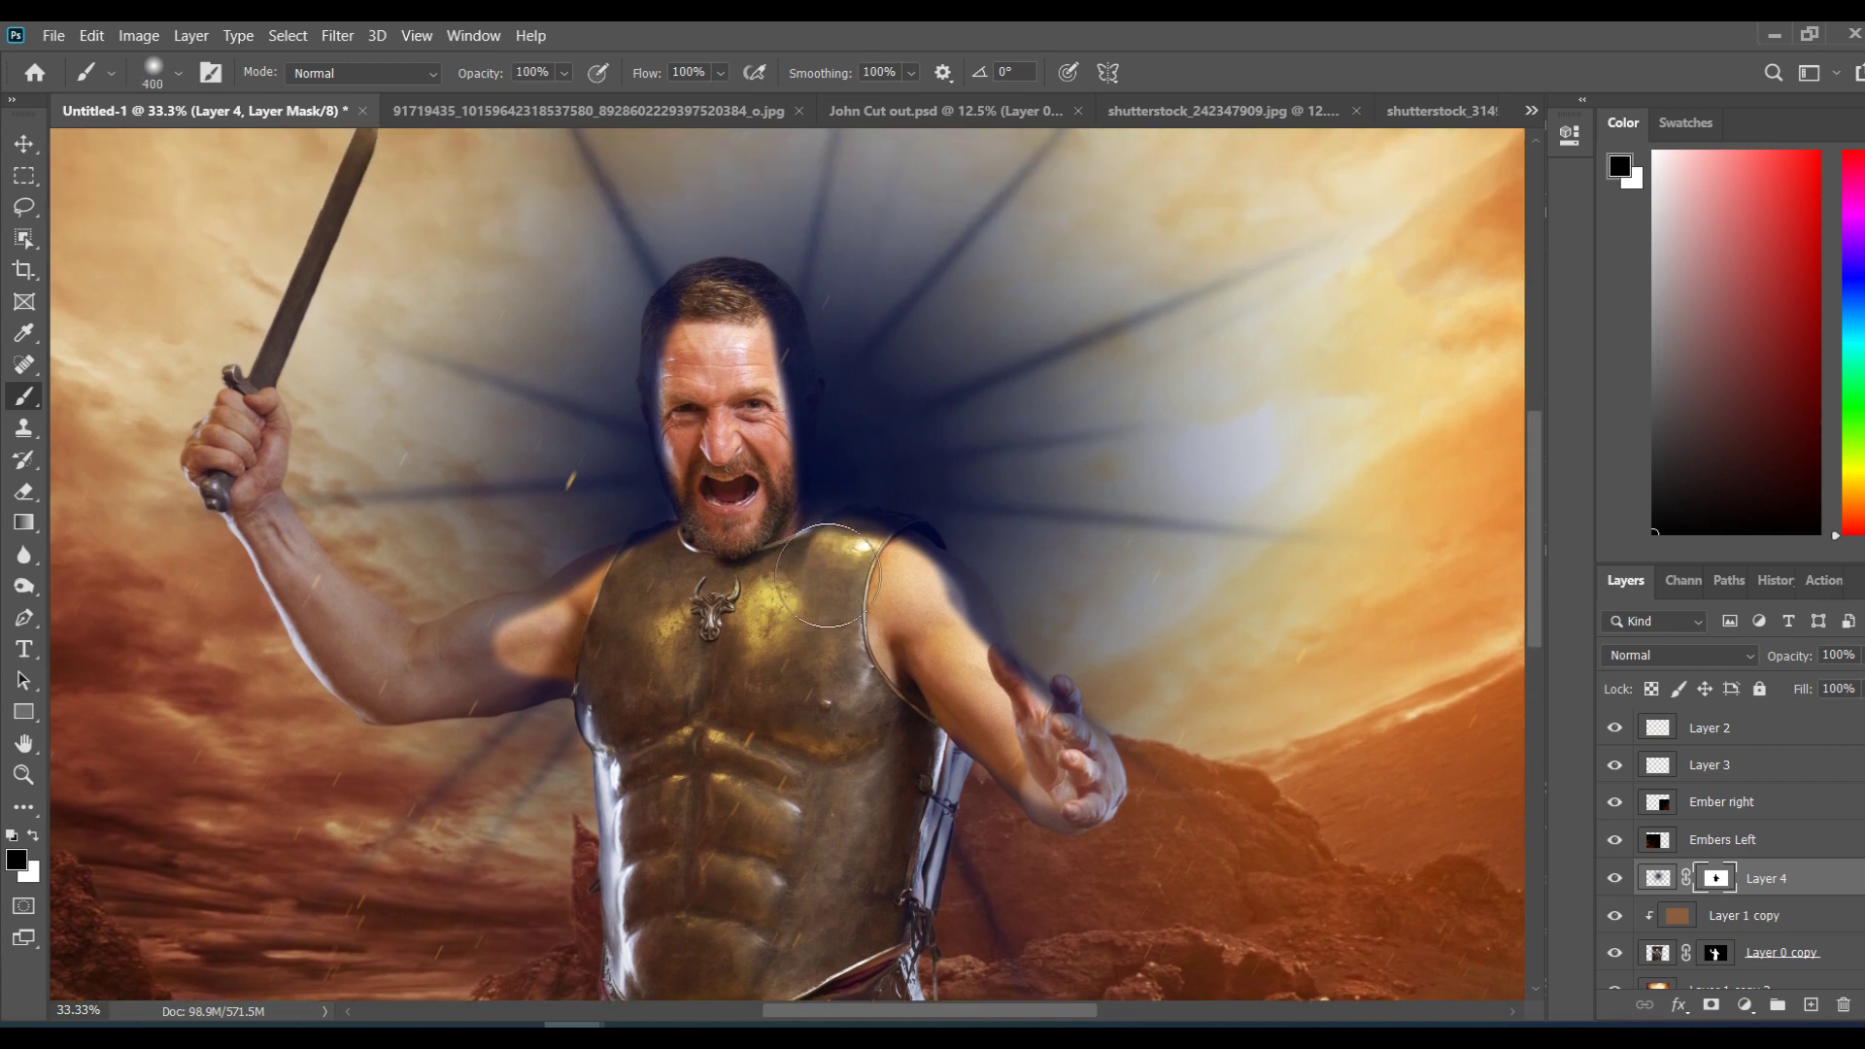
mouse_move(858, 580)
mouse_down()
mouse_move(923, 573)
mouse_move(923, 661)
mouse_up()
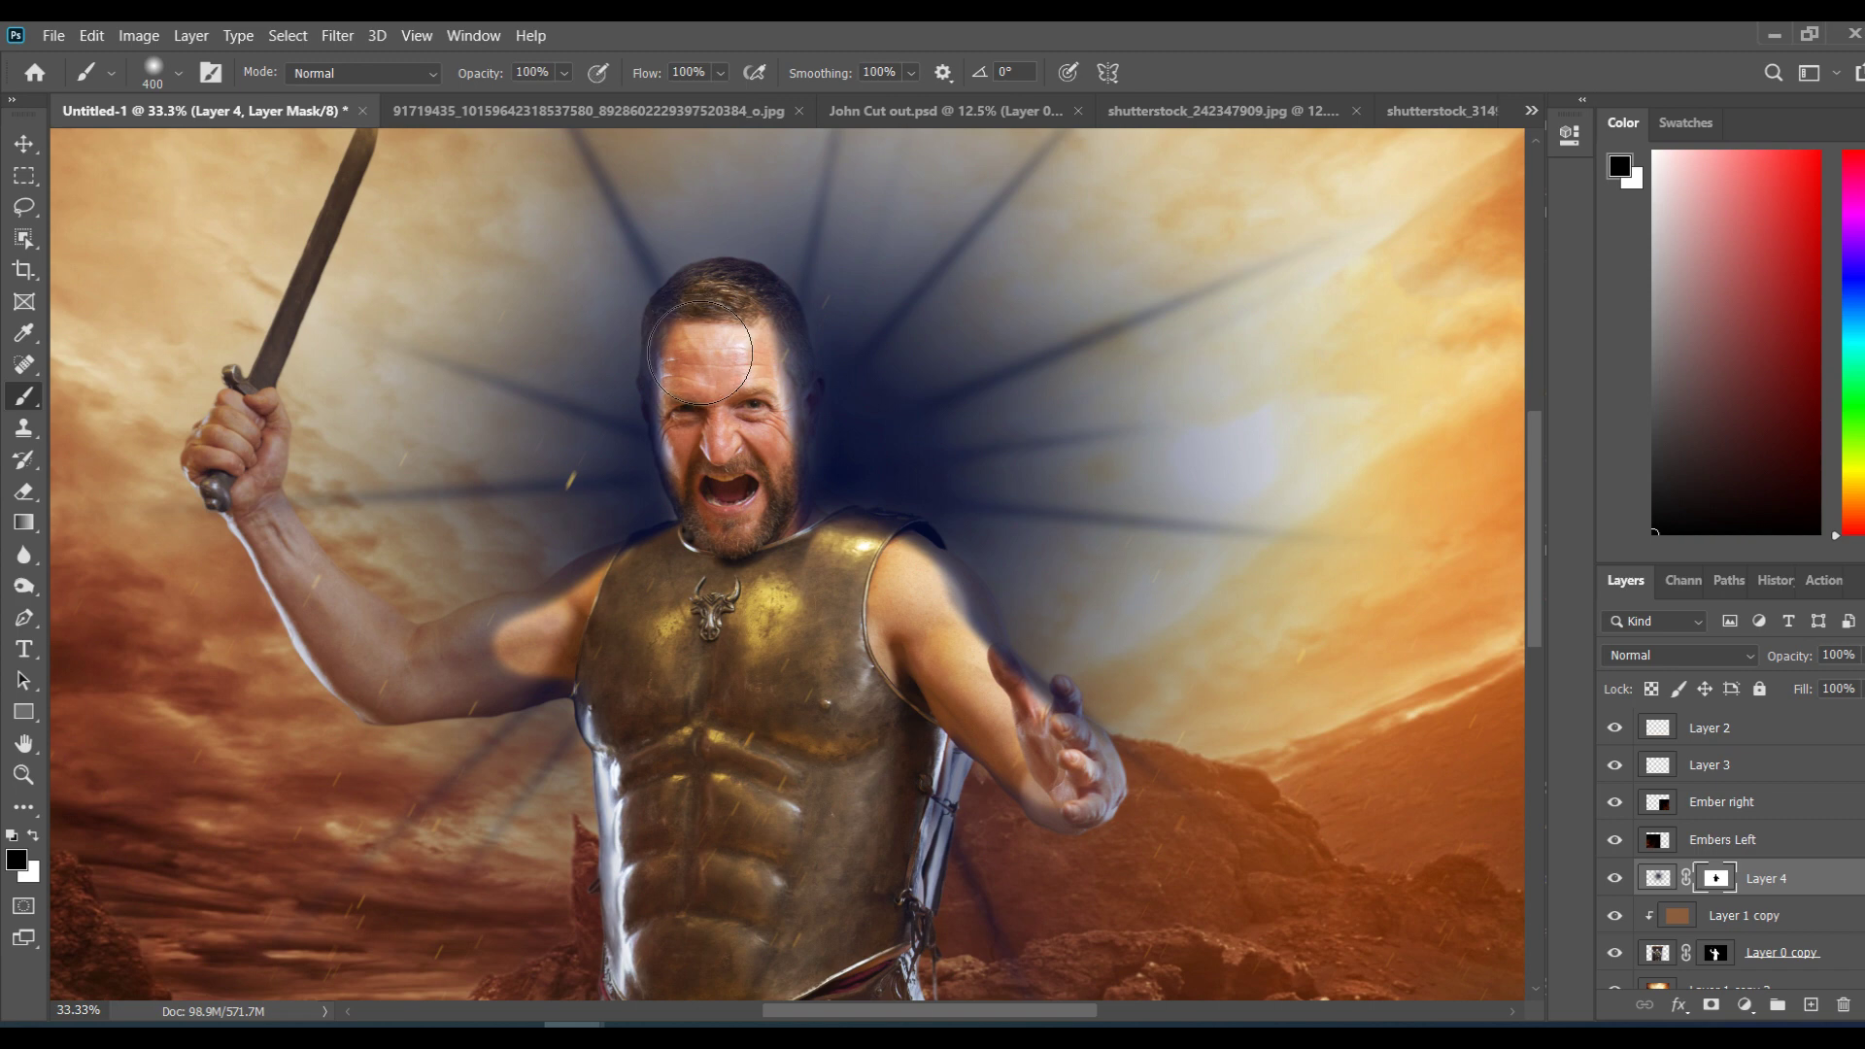
key(bracketleft)
key(bracketleft)
key(bracketleft)
key(bracketleft)
key(bracketleft)
key(bracketleft)
mouse_move(671, 328)
mouse_down()
mouse_move(658, 393)
mouse_move(698, 540)
mouse_up()
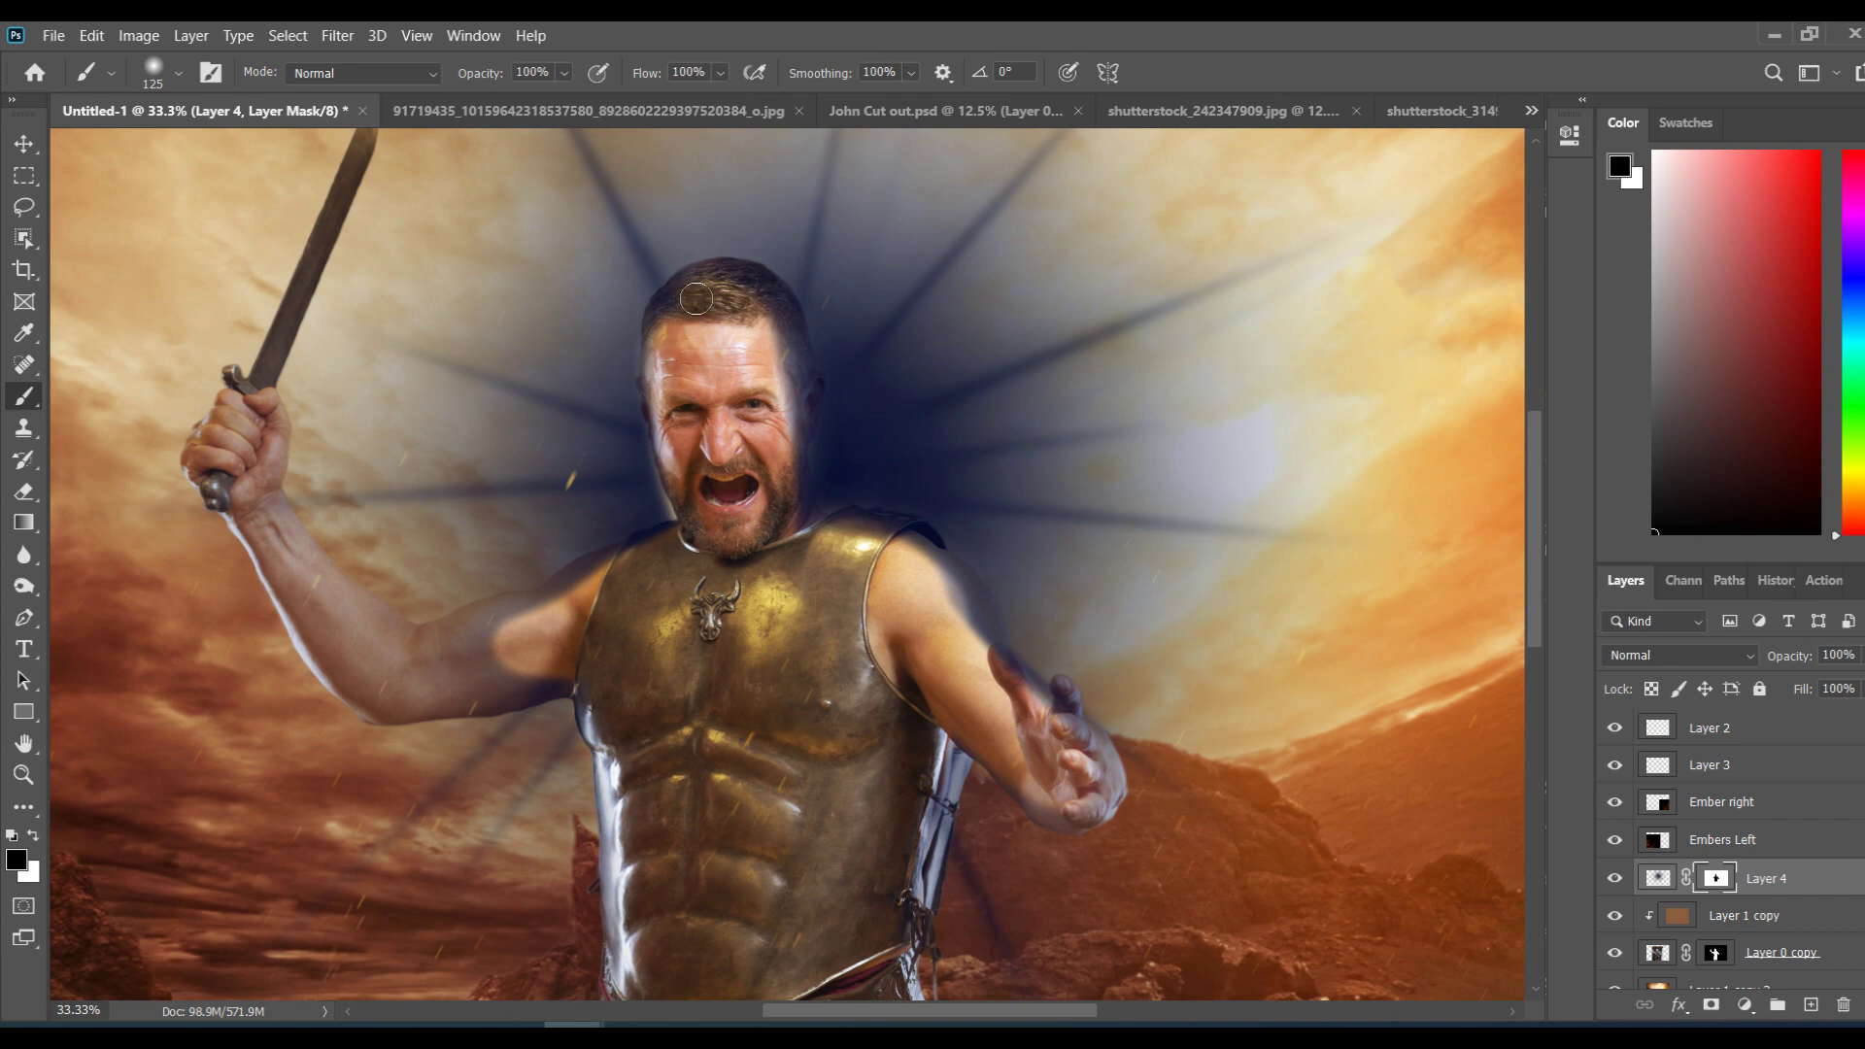
drag(707, 311, 747, 307)
Step: Clear the blue tint from both arms, the forearm and the outstretched hand's fingers at 200 px
key(bracketright)
key(bracketright)
key(bracketright)
mouse_move(421, 661)
mouse_down()
mouse_move(506, 649)
mouse_move(443, 669)
mouse_move(566, 669)
mouse_move(515, 675)
mouse_up()
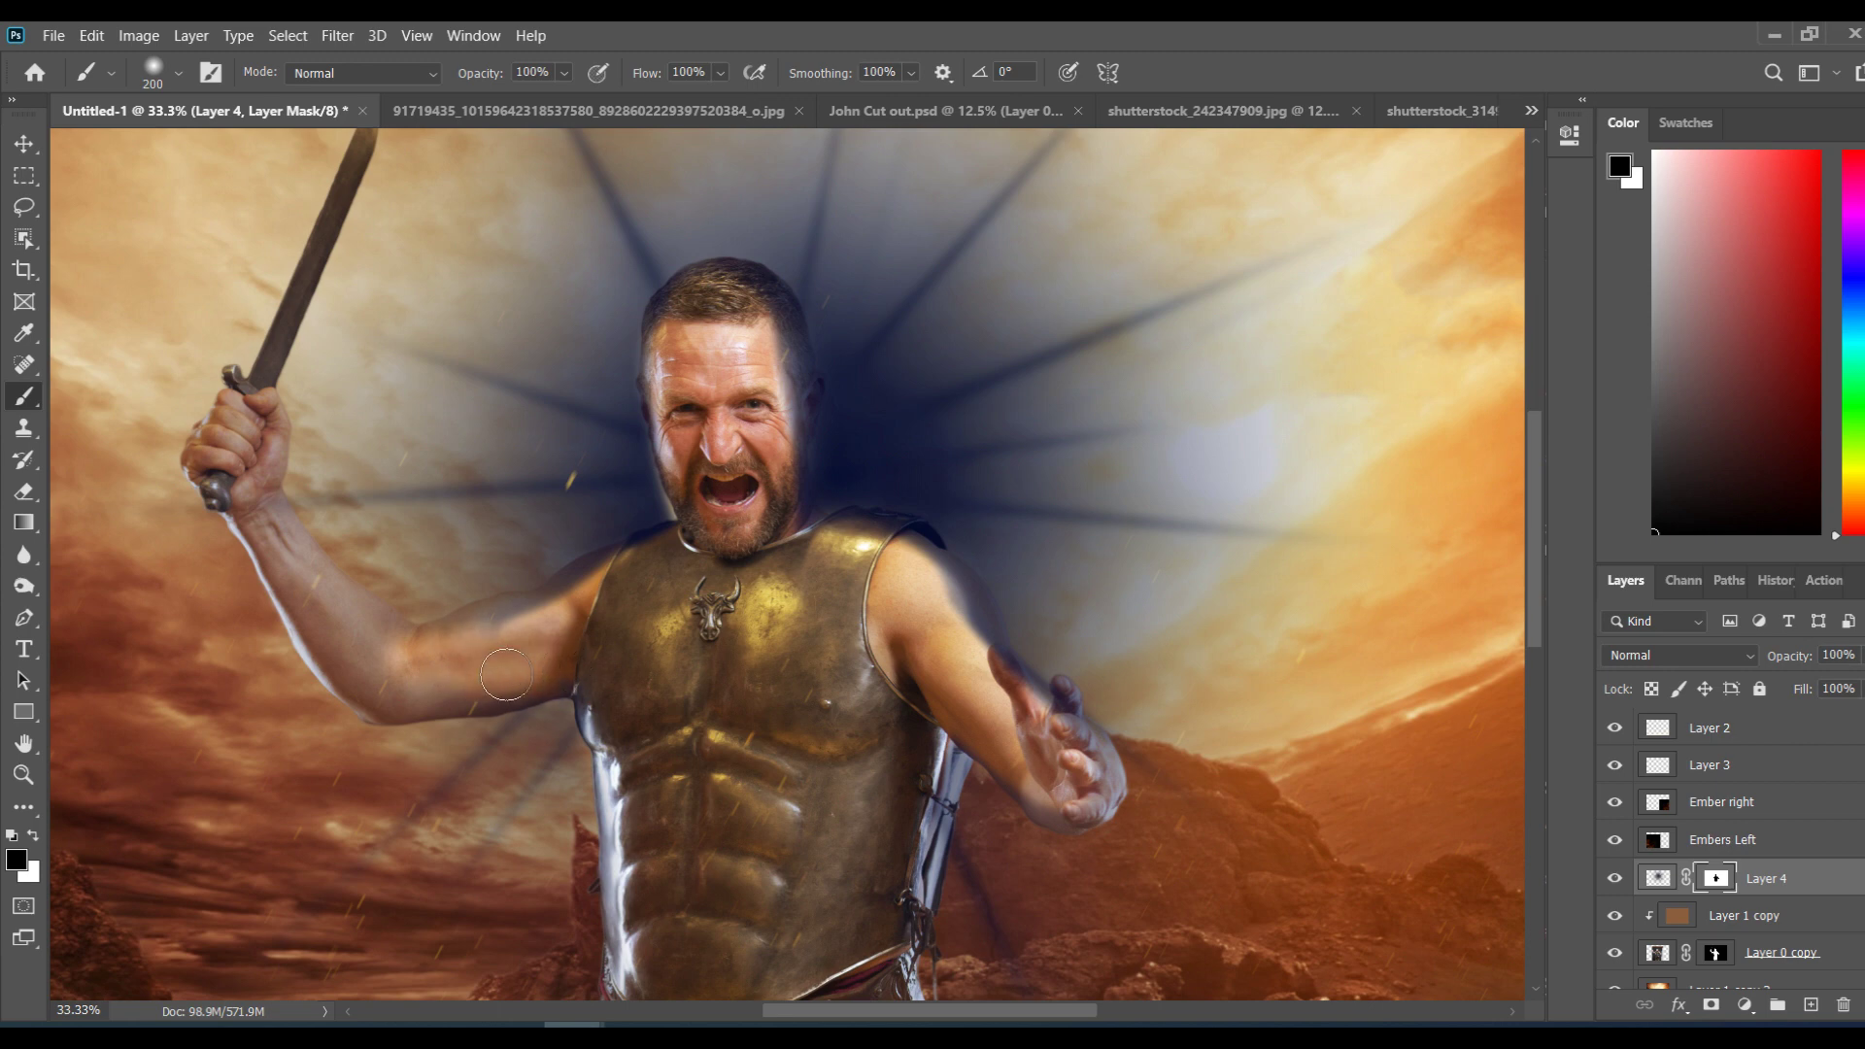
mouse_move(278, 541)
mouse_down()
mouse_move(365, 670)
mouse_move(353, 645)
mouse_move(408, 670)
mouse_move(378, 685)
mouse_move(404, 692)
mouse_move(495, 623)
mouse_move(638, 586)
mouse_up()
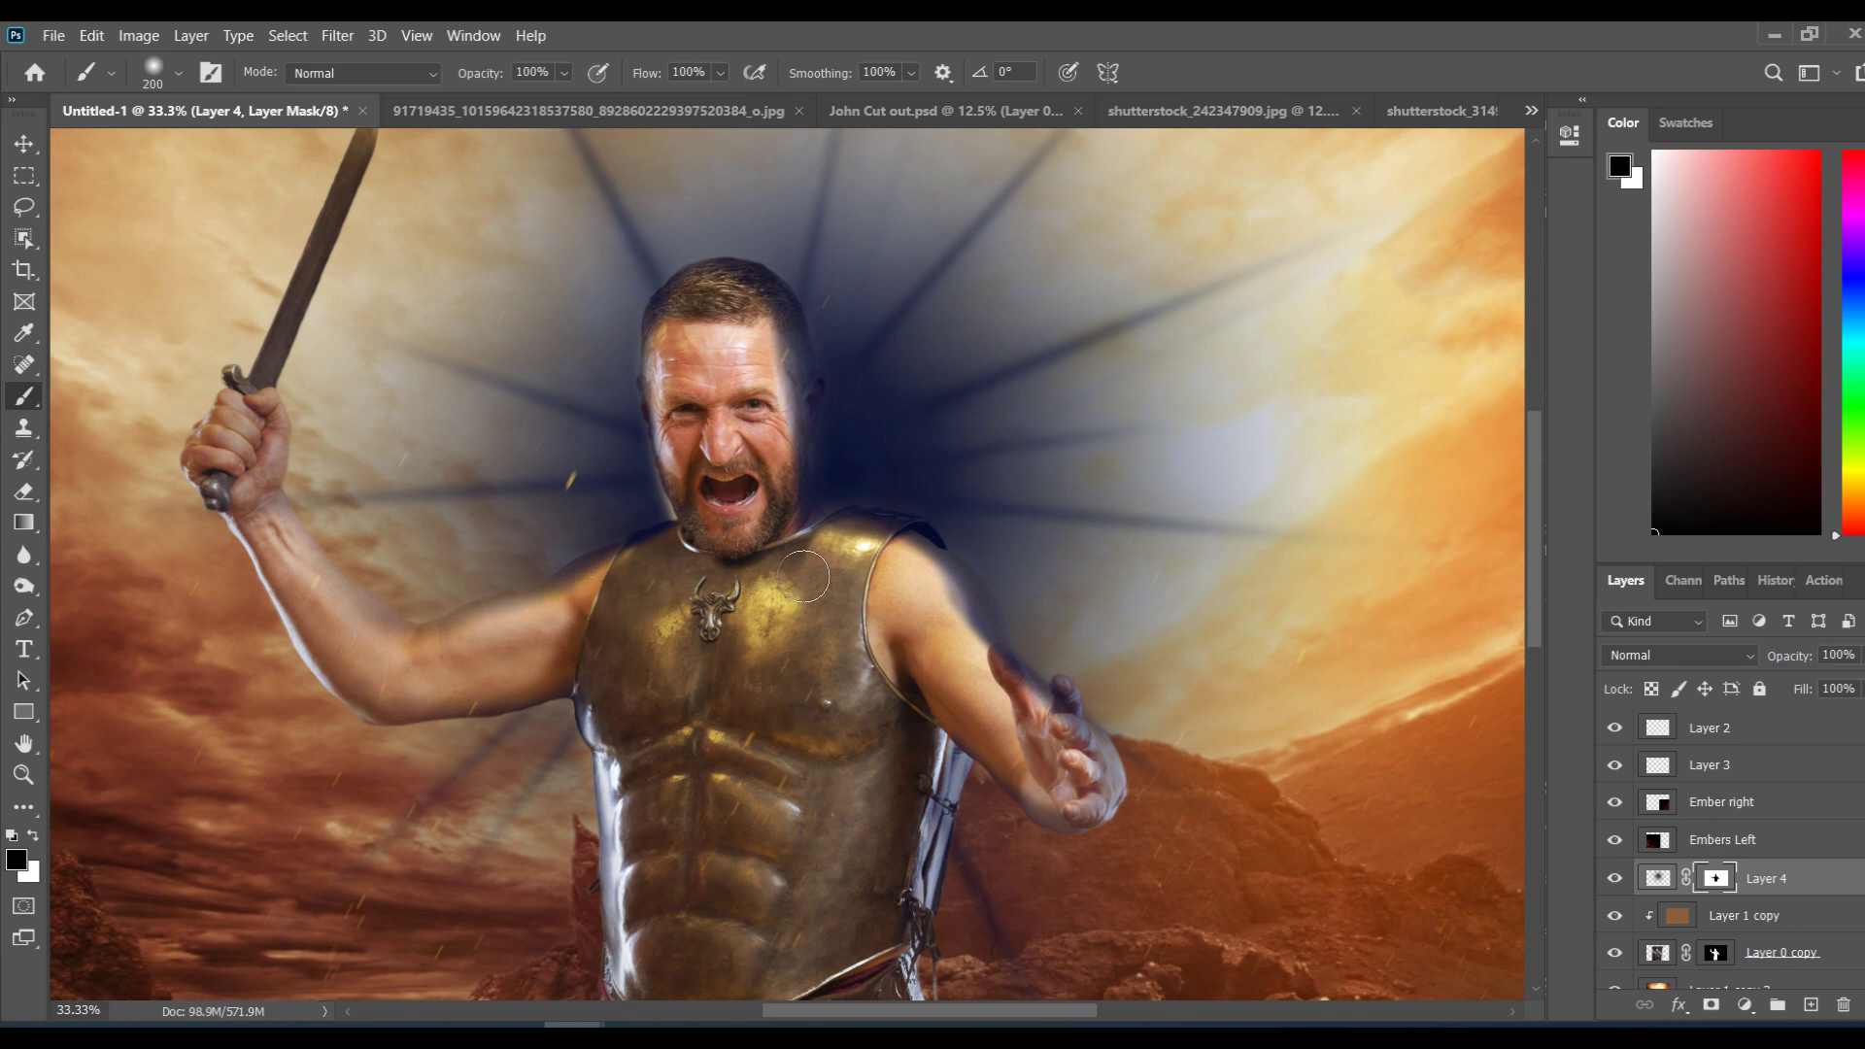
mouse_move(913, 643)
mouse_down()
mouse_move(976, 649)
mouse_move(847, 547)
mouse_up()
mouse_move(928, 675)
mouse_down()
mouse_move(1068, 812)
mouse_move(1088, 777)
mouse_up()
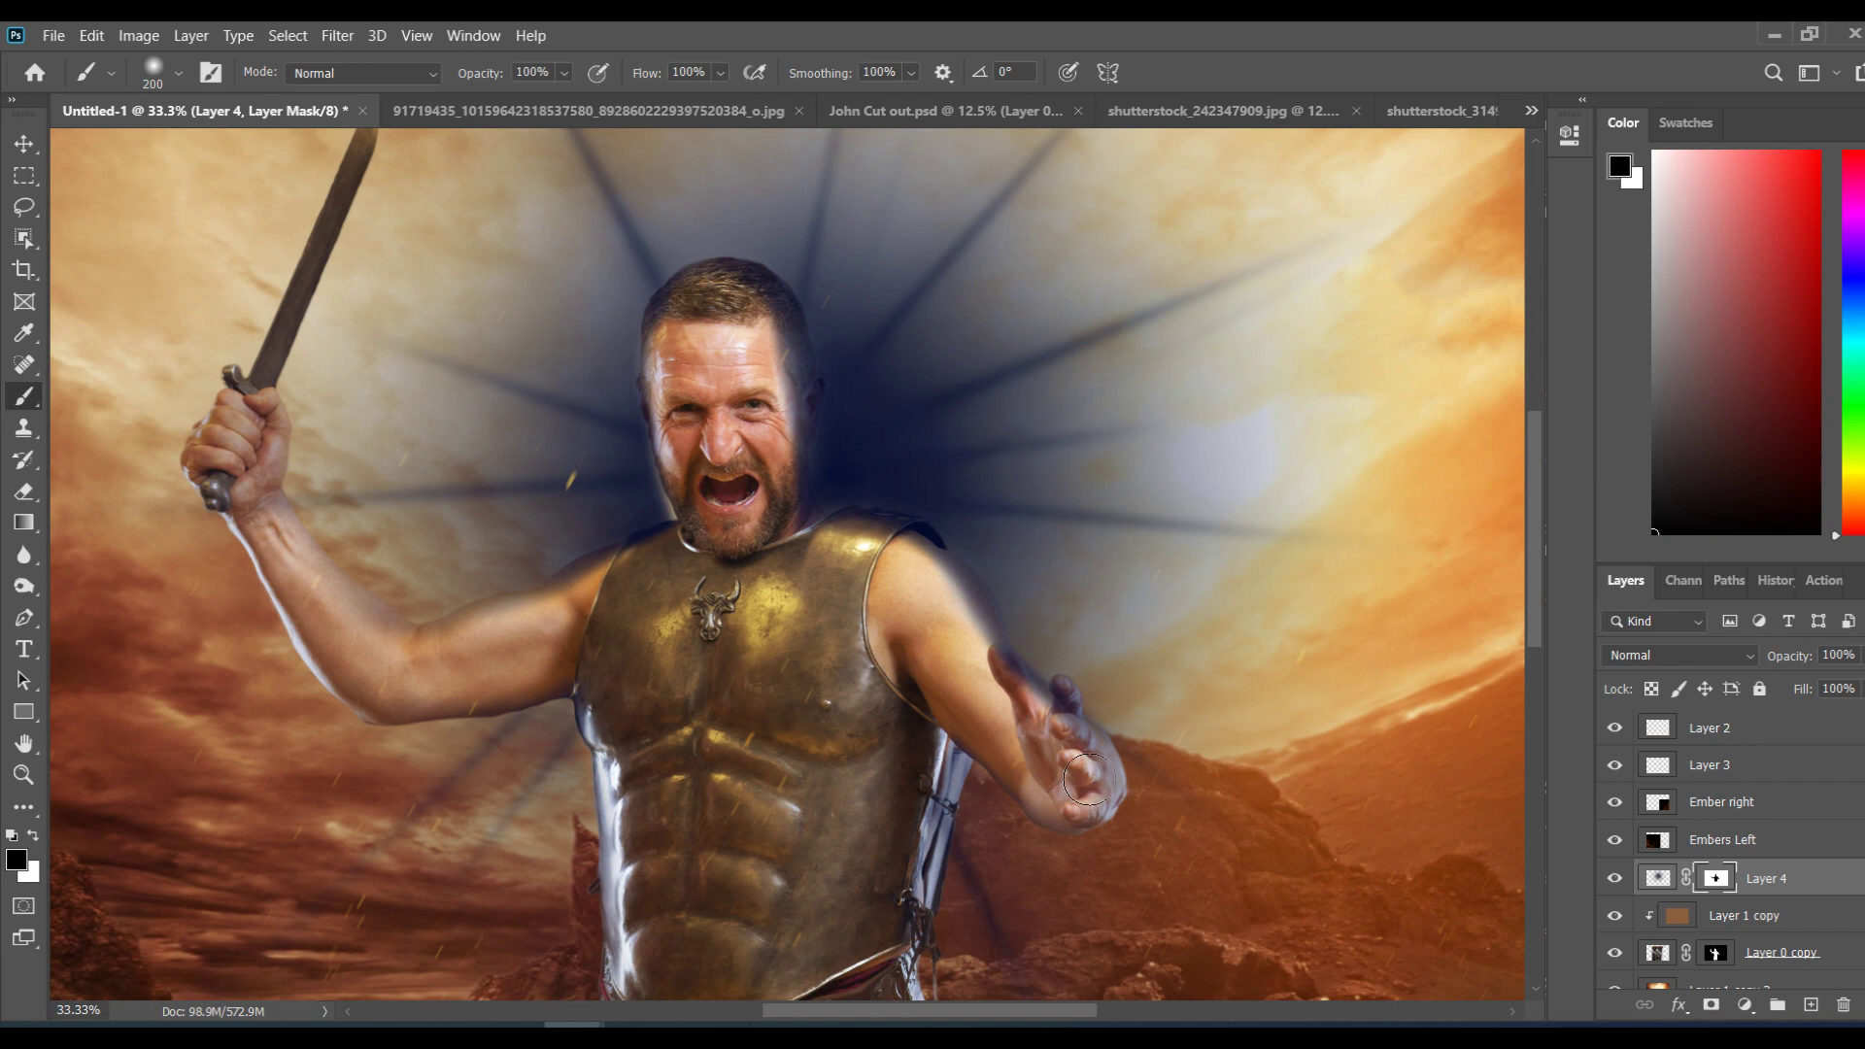
mouse_move(1030, 697)
mouse_down()
mouse_move(994, 661)
mouse_move(1059, 712)
mouse_move(1089, 805)
mouse_move(1075, 743)
mouse_up()
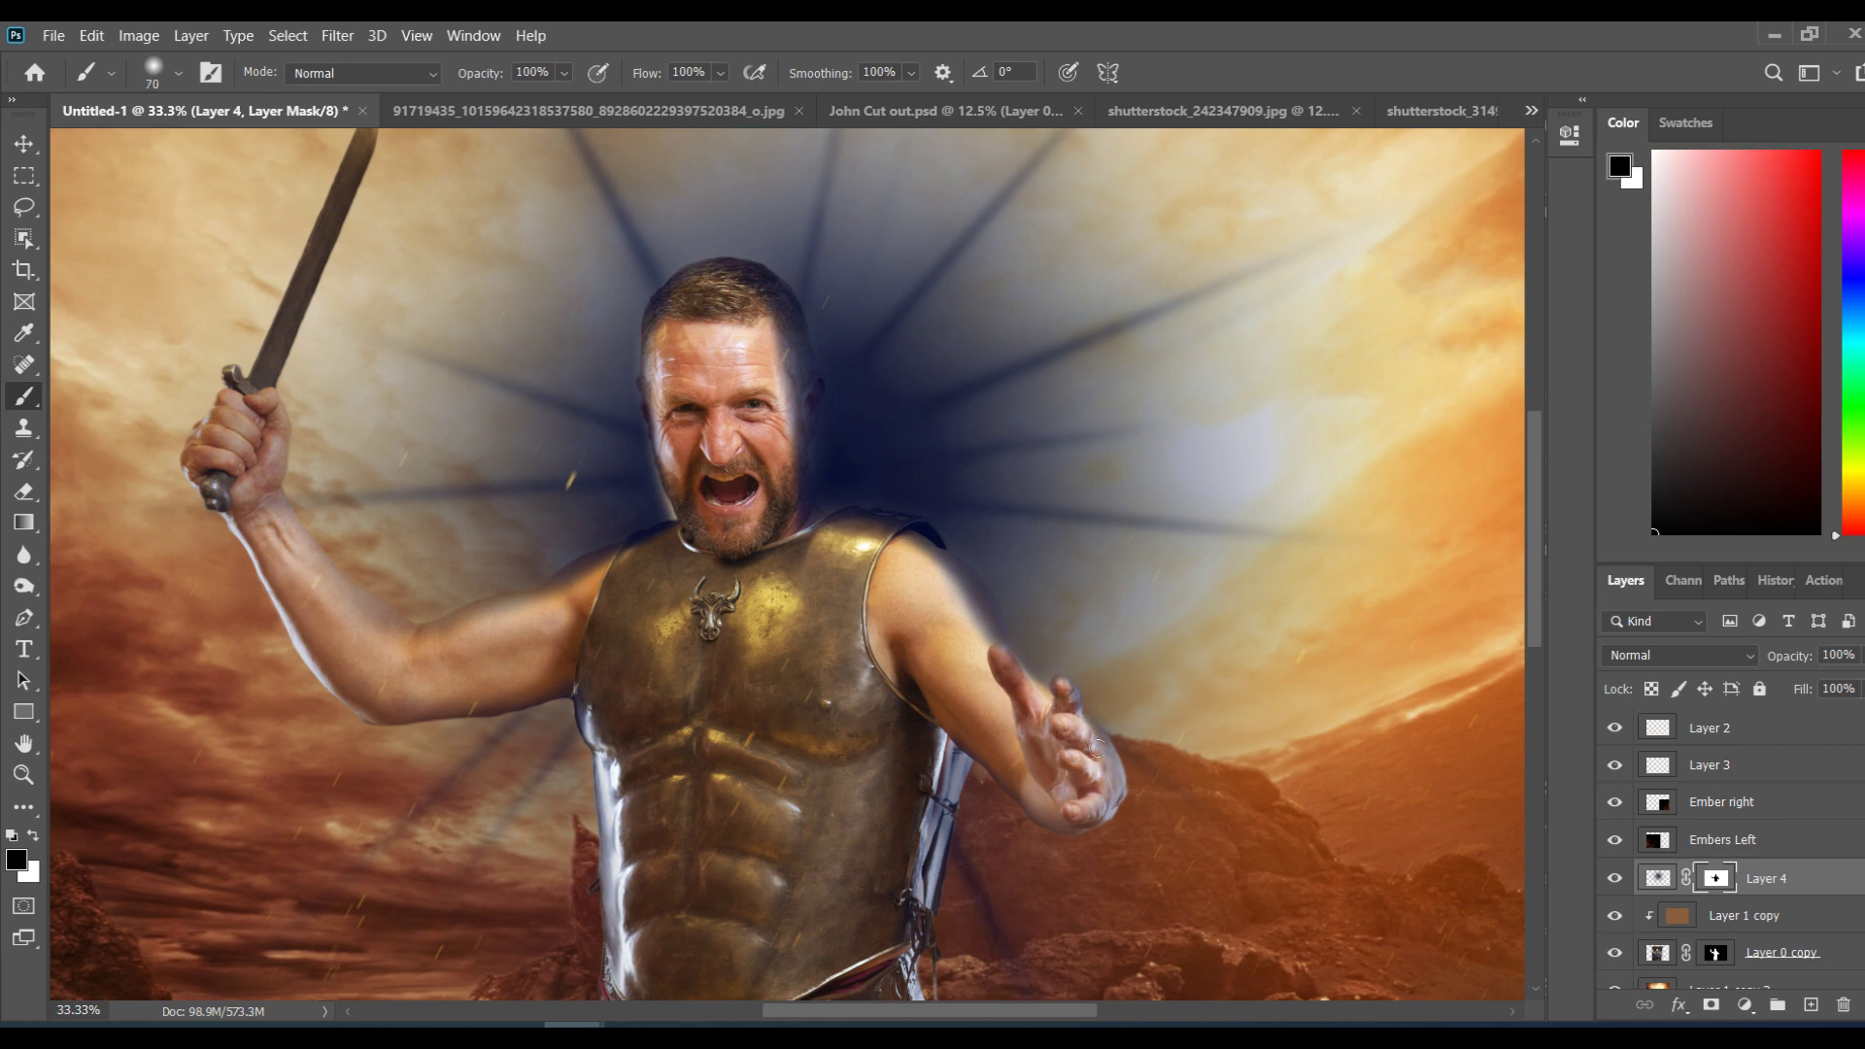
drag(1107, 781, 1095, 813)
click(1654, 883)
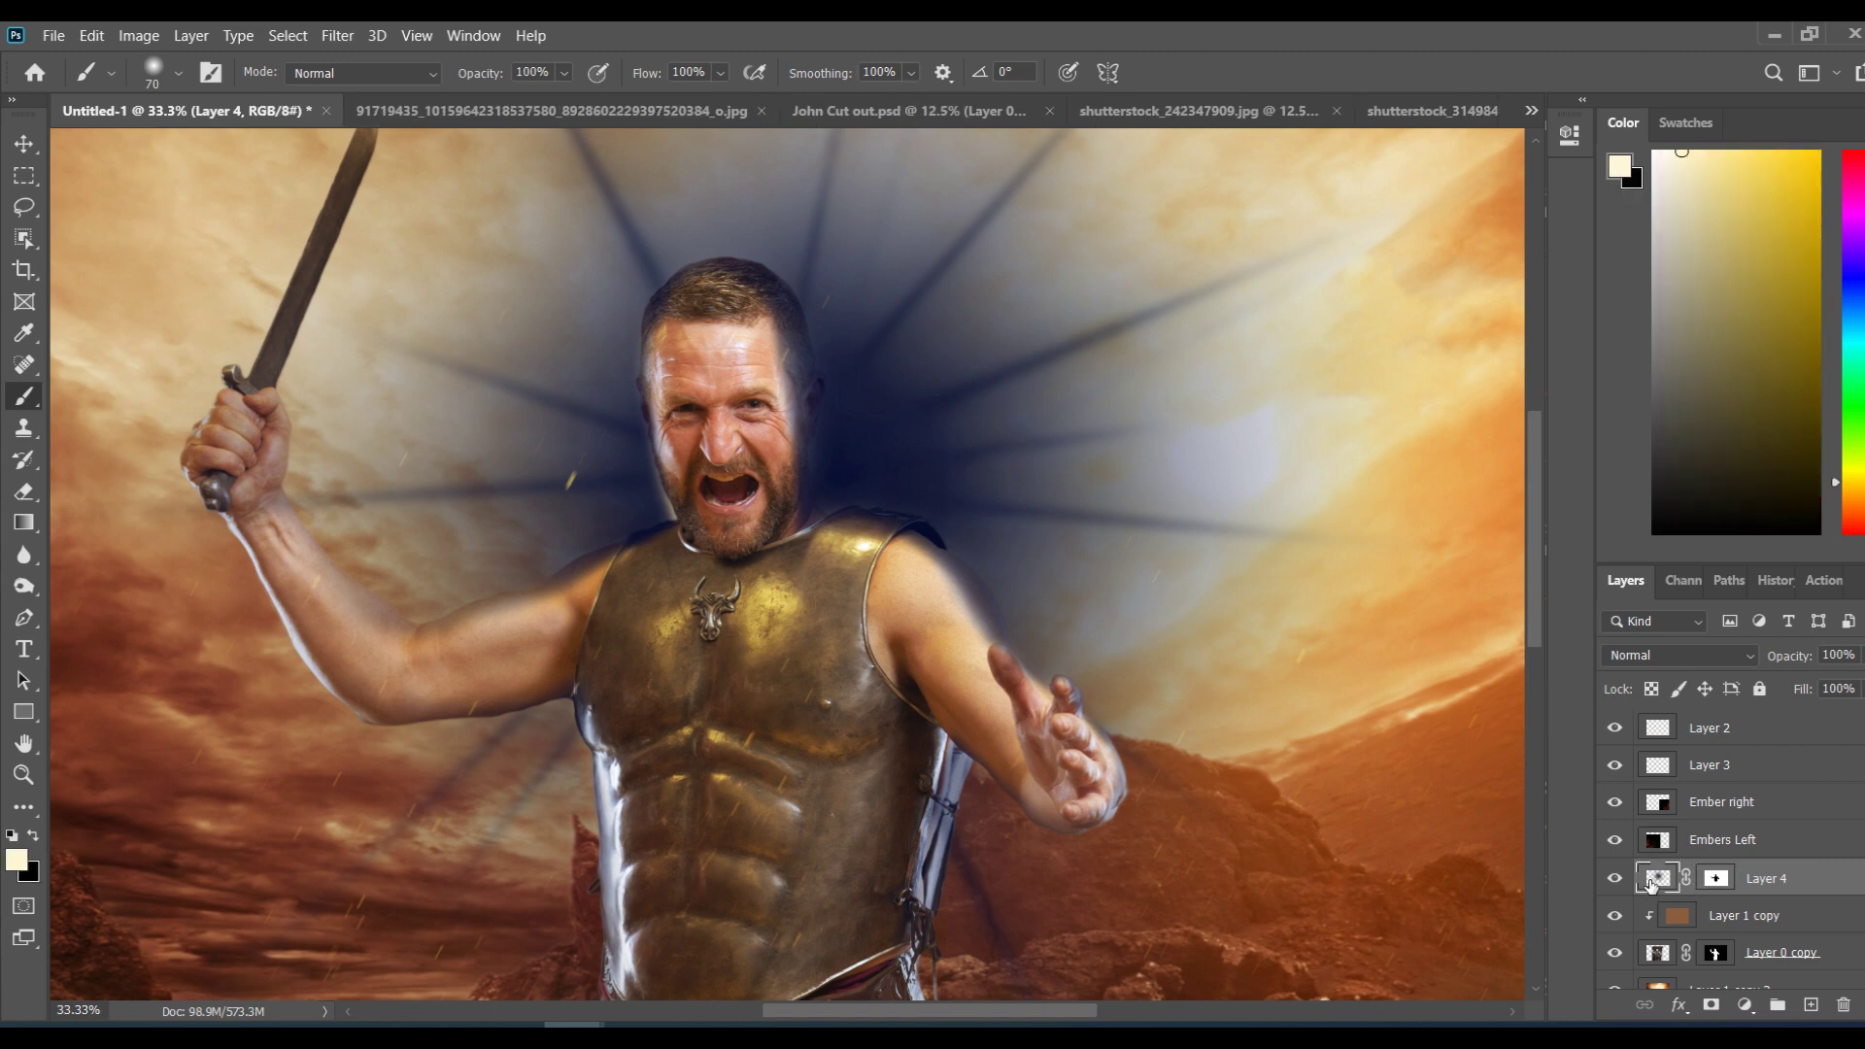
Step: Invert Layer 4's glow to warm cream, then clear haze around the head with a 200 px black brush
key(shift+alt+BackSpace)
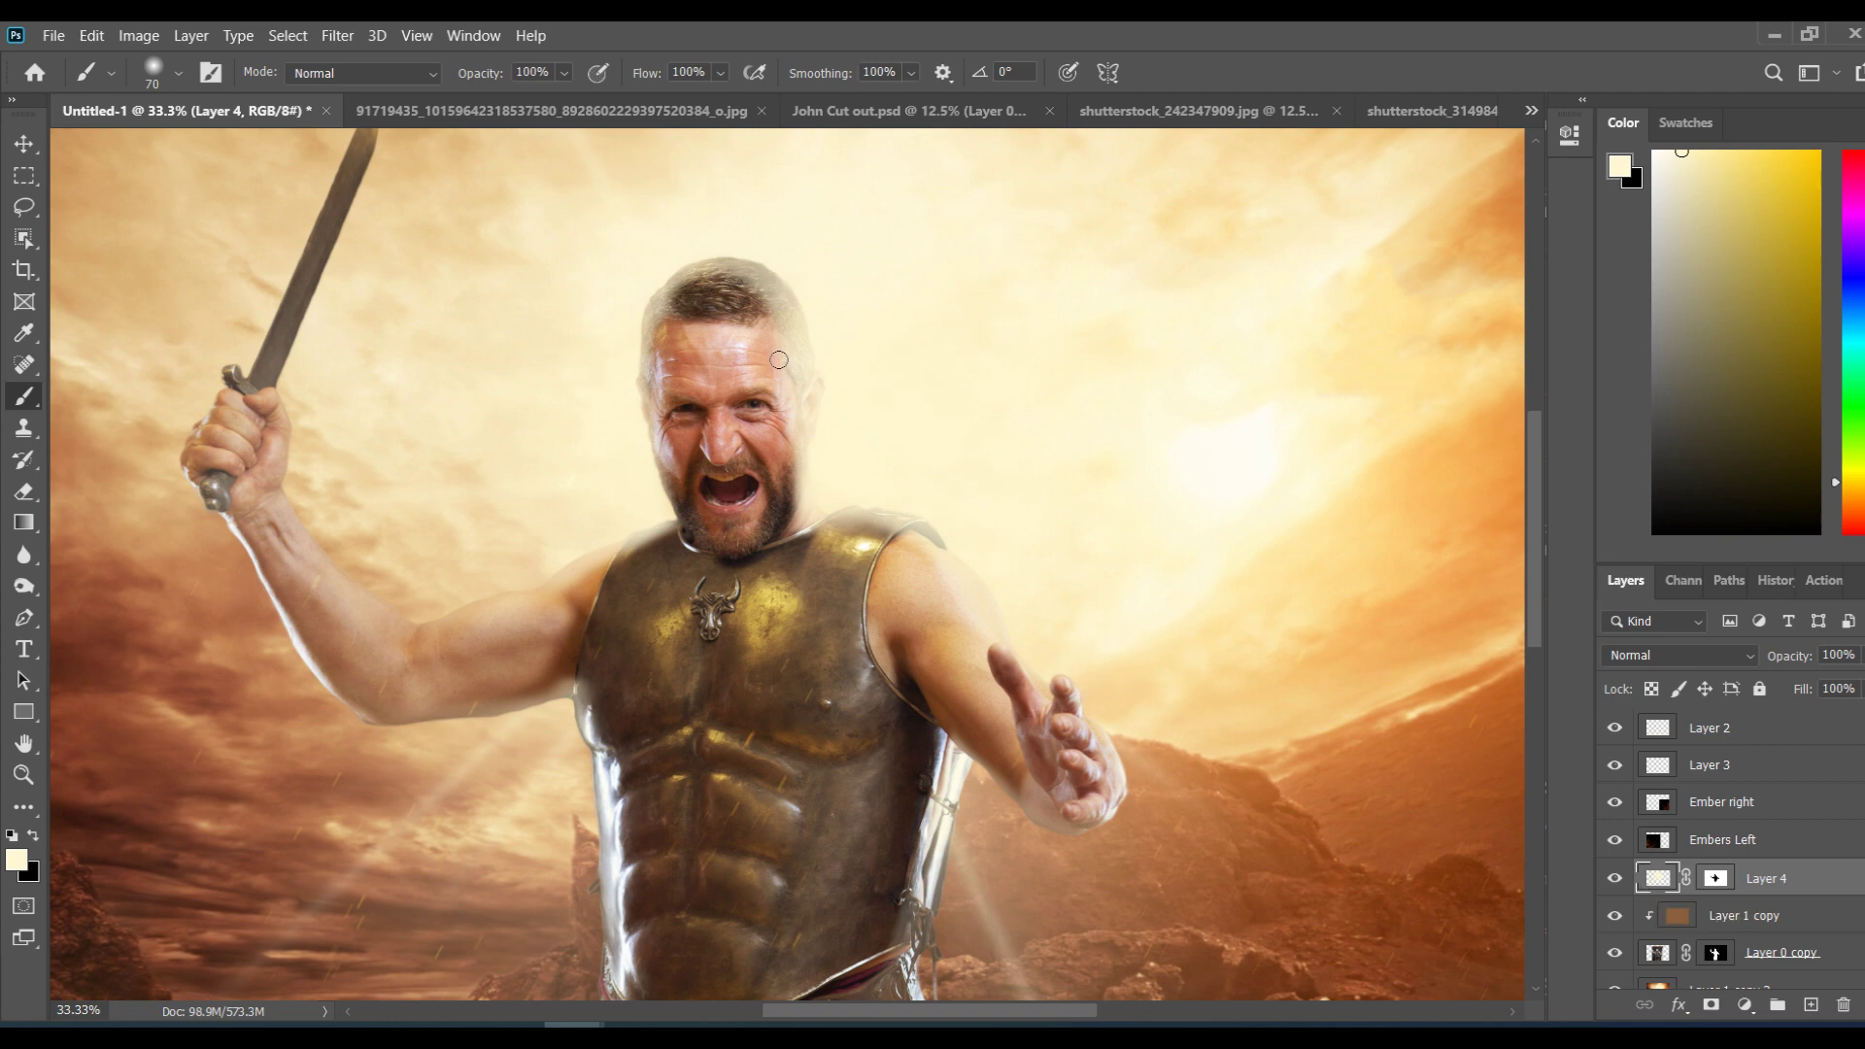
click(1716, 879)
key(x)
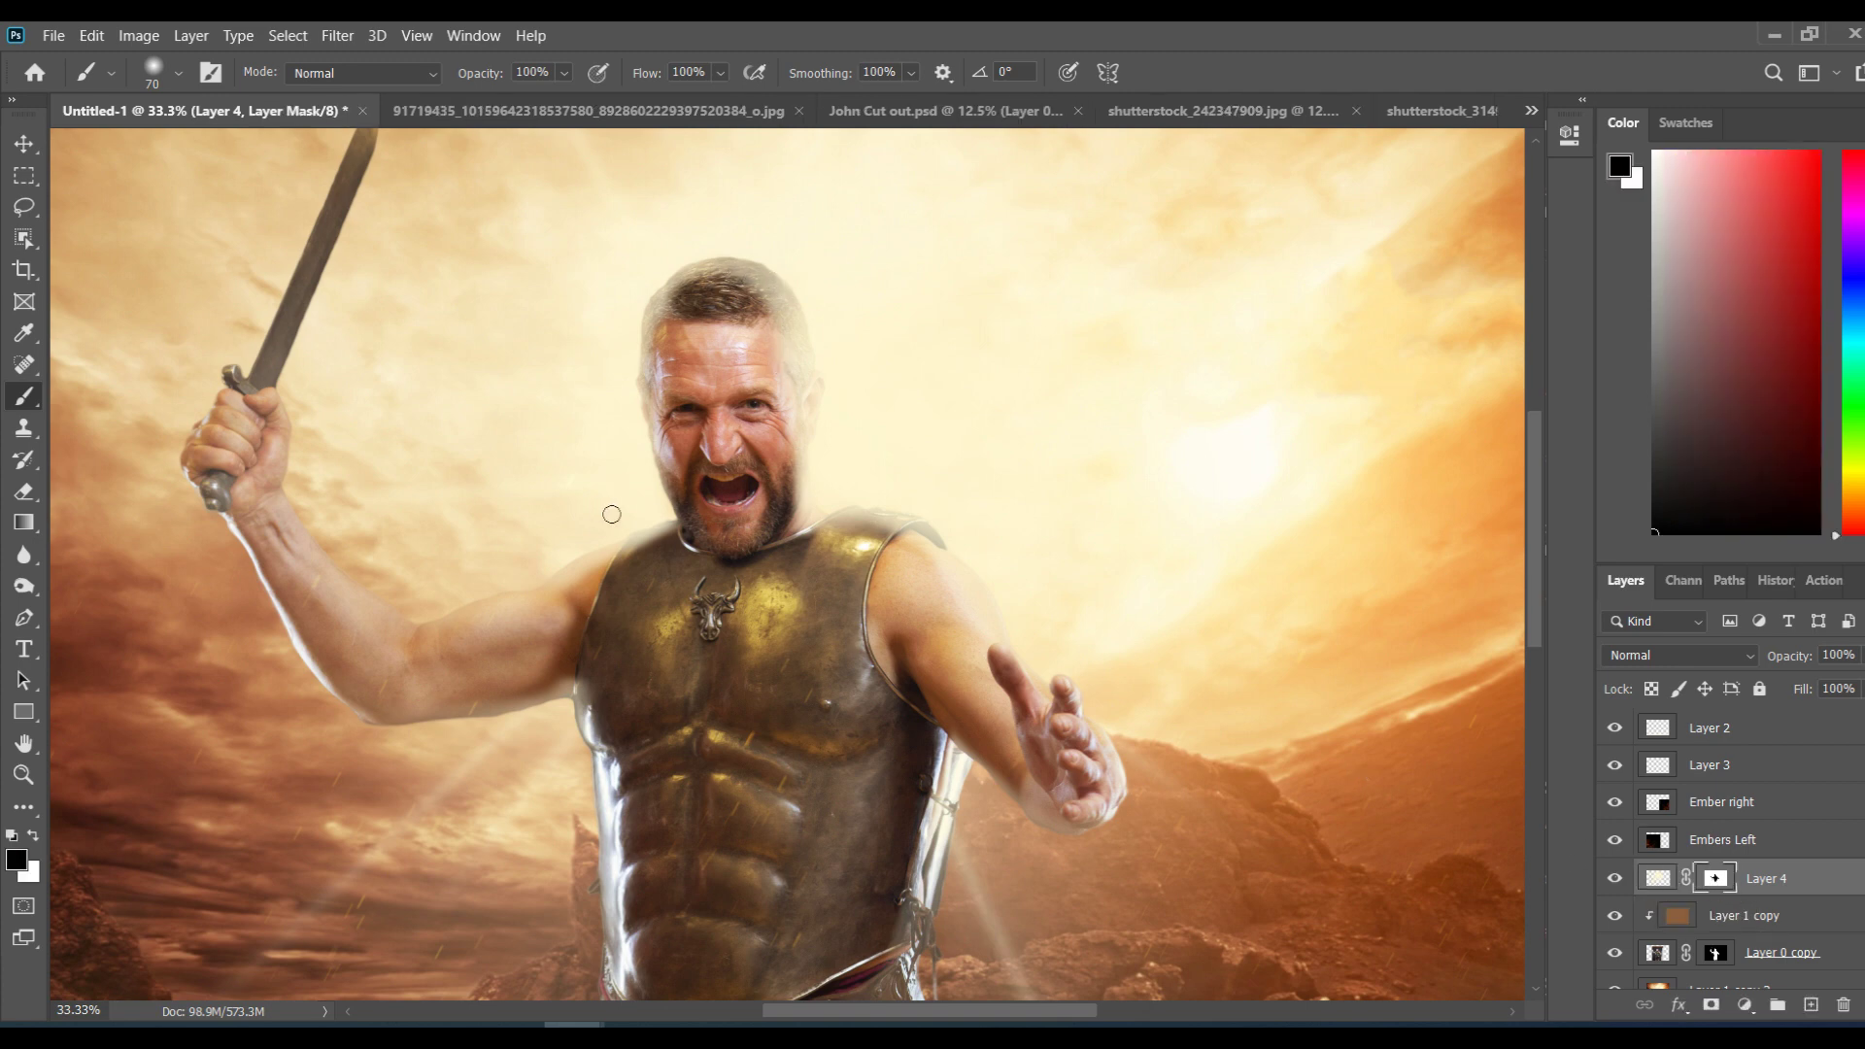
key(bracketright)
key(bracketright)
key(bracketright)
key(bracketright)
key(bracketright)
key(bracketright)
key(bracketright)
key(bracketright)
click(721, 73)
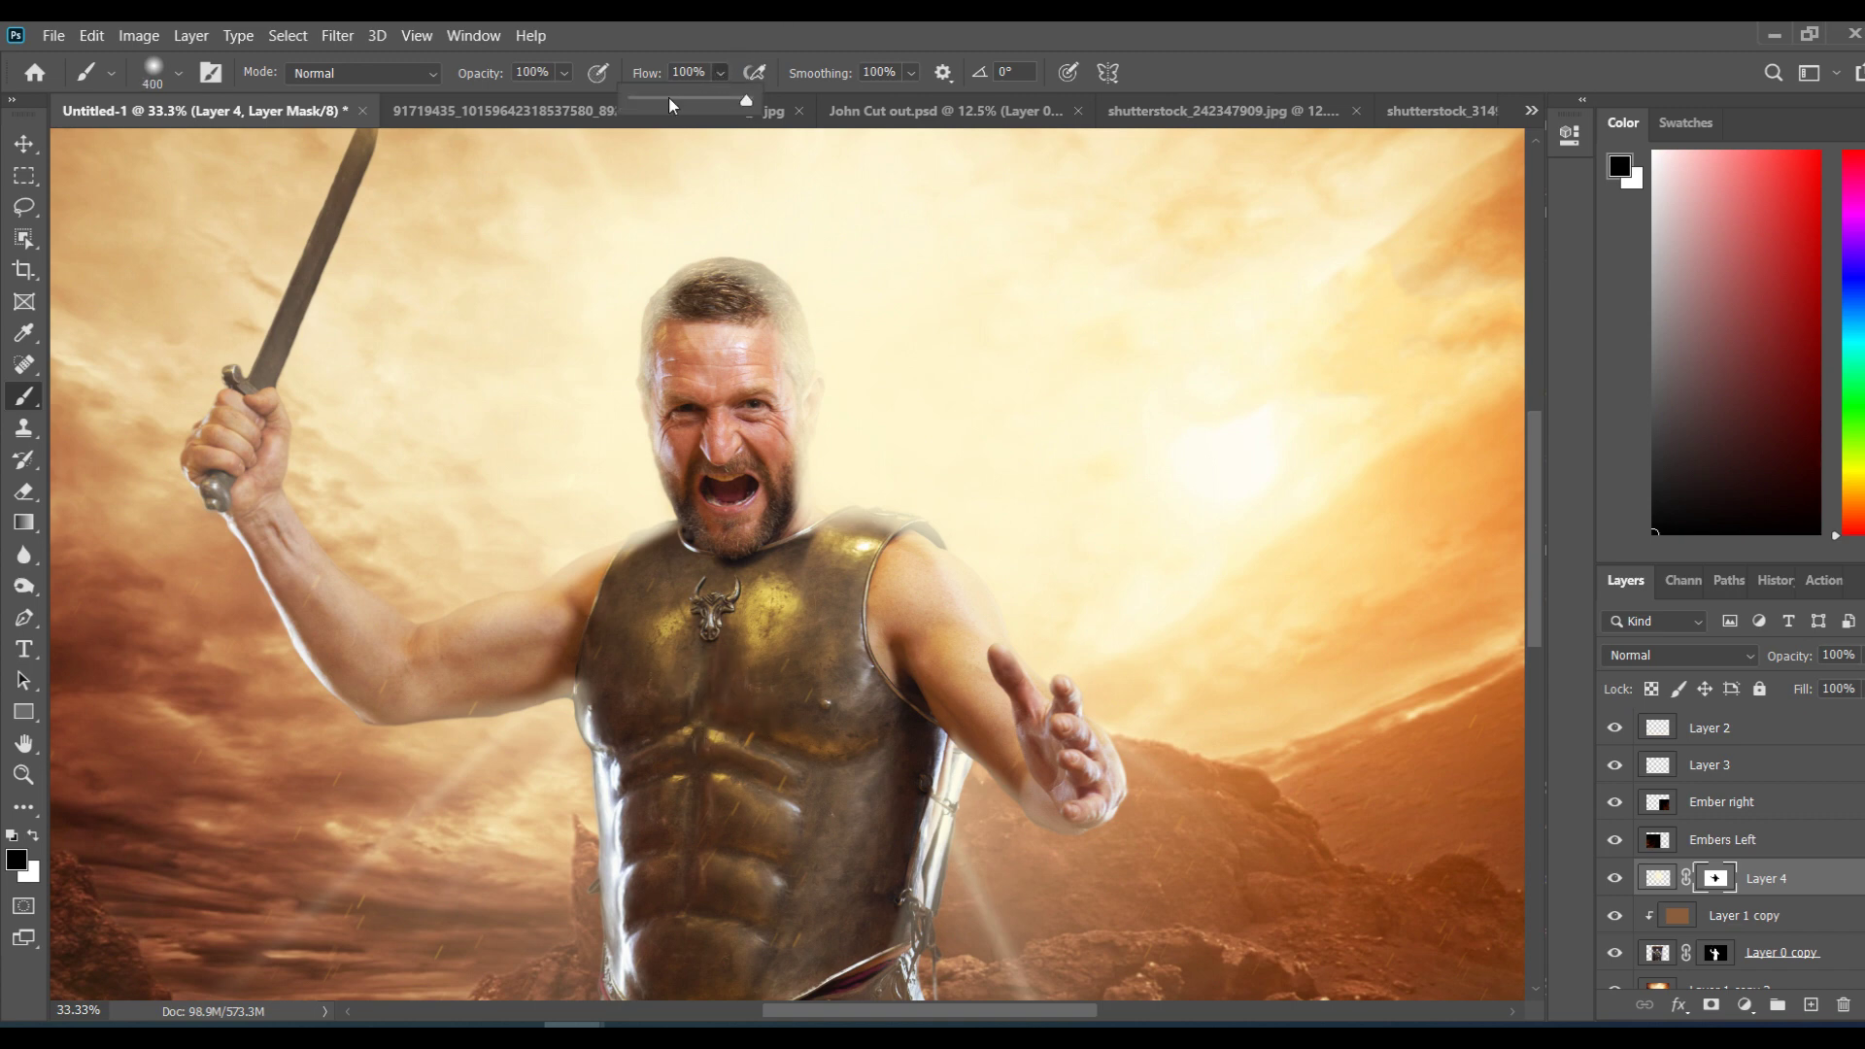
key(bracketleft)
key(bracketleft)
key(bracketleft)
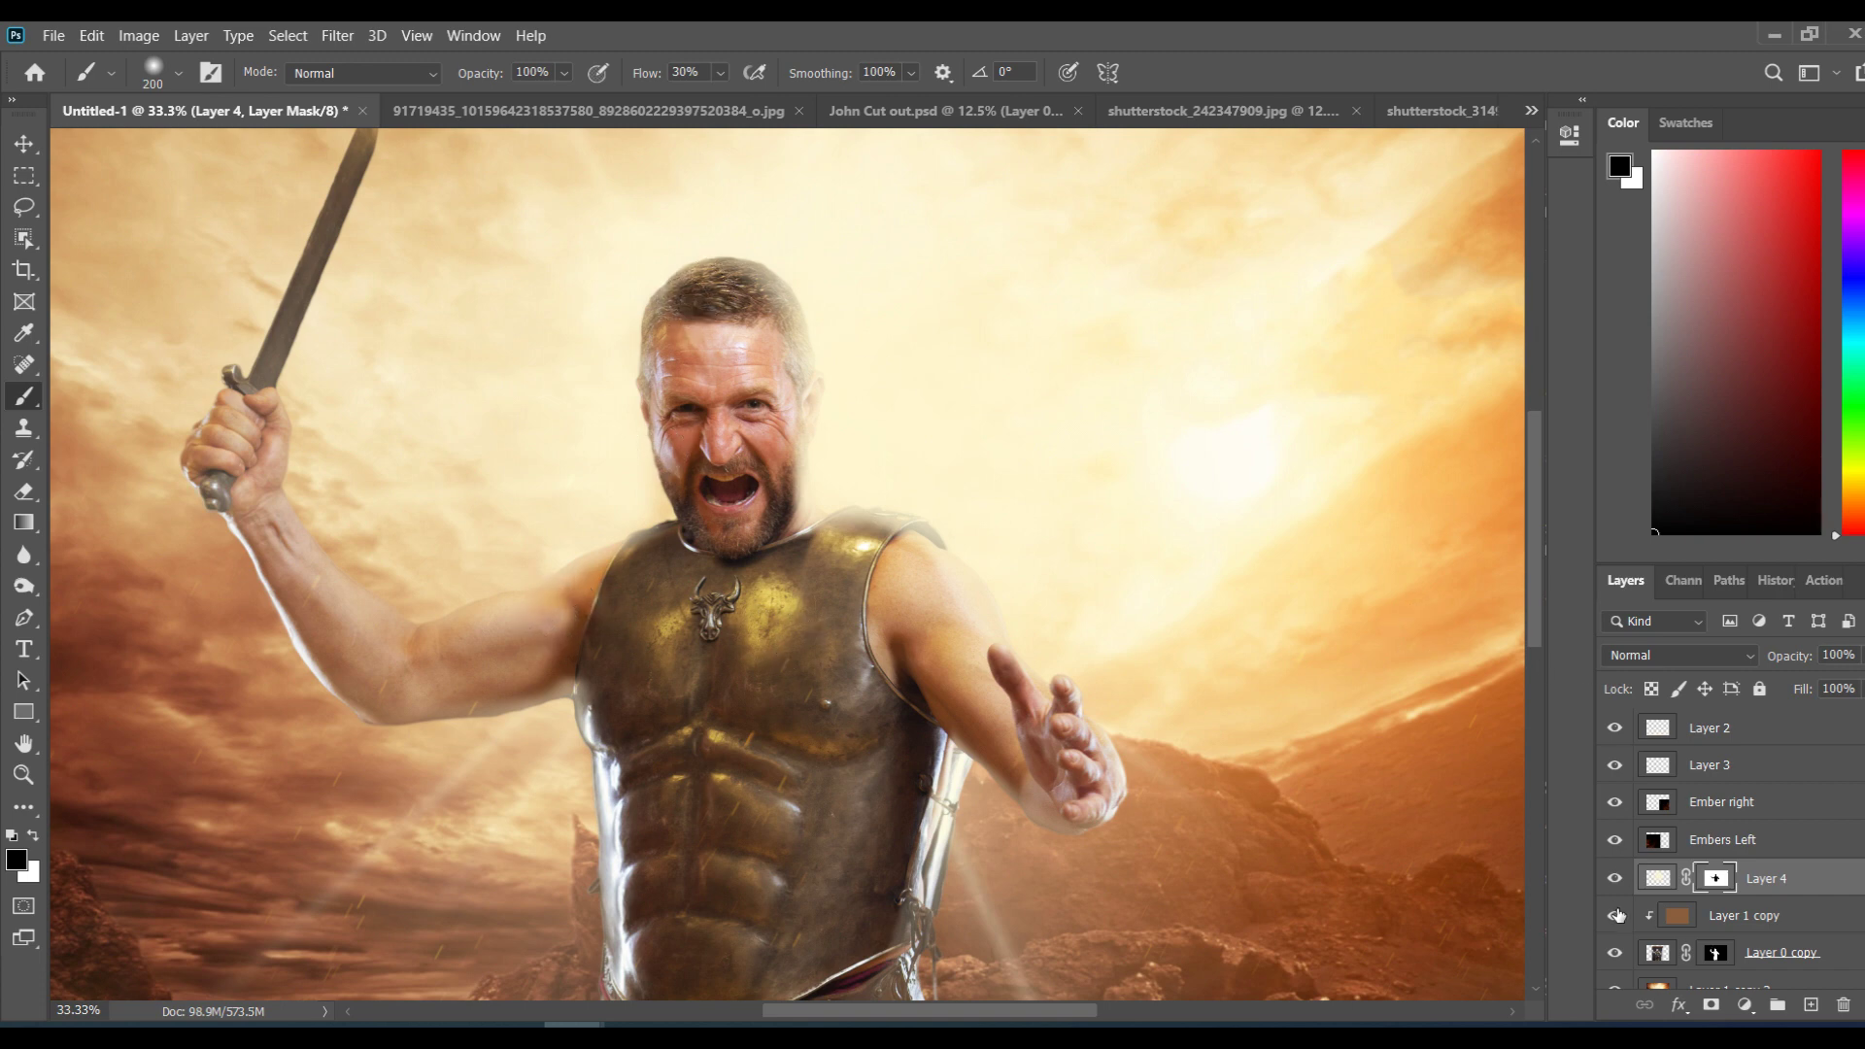
click(1659, 880)
Step: Preview Layer 4 in various blend modes, from darkening through Linear Dodge, Overlay and Difference
click(1627, 659)
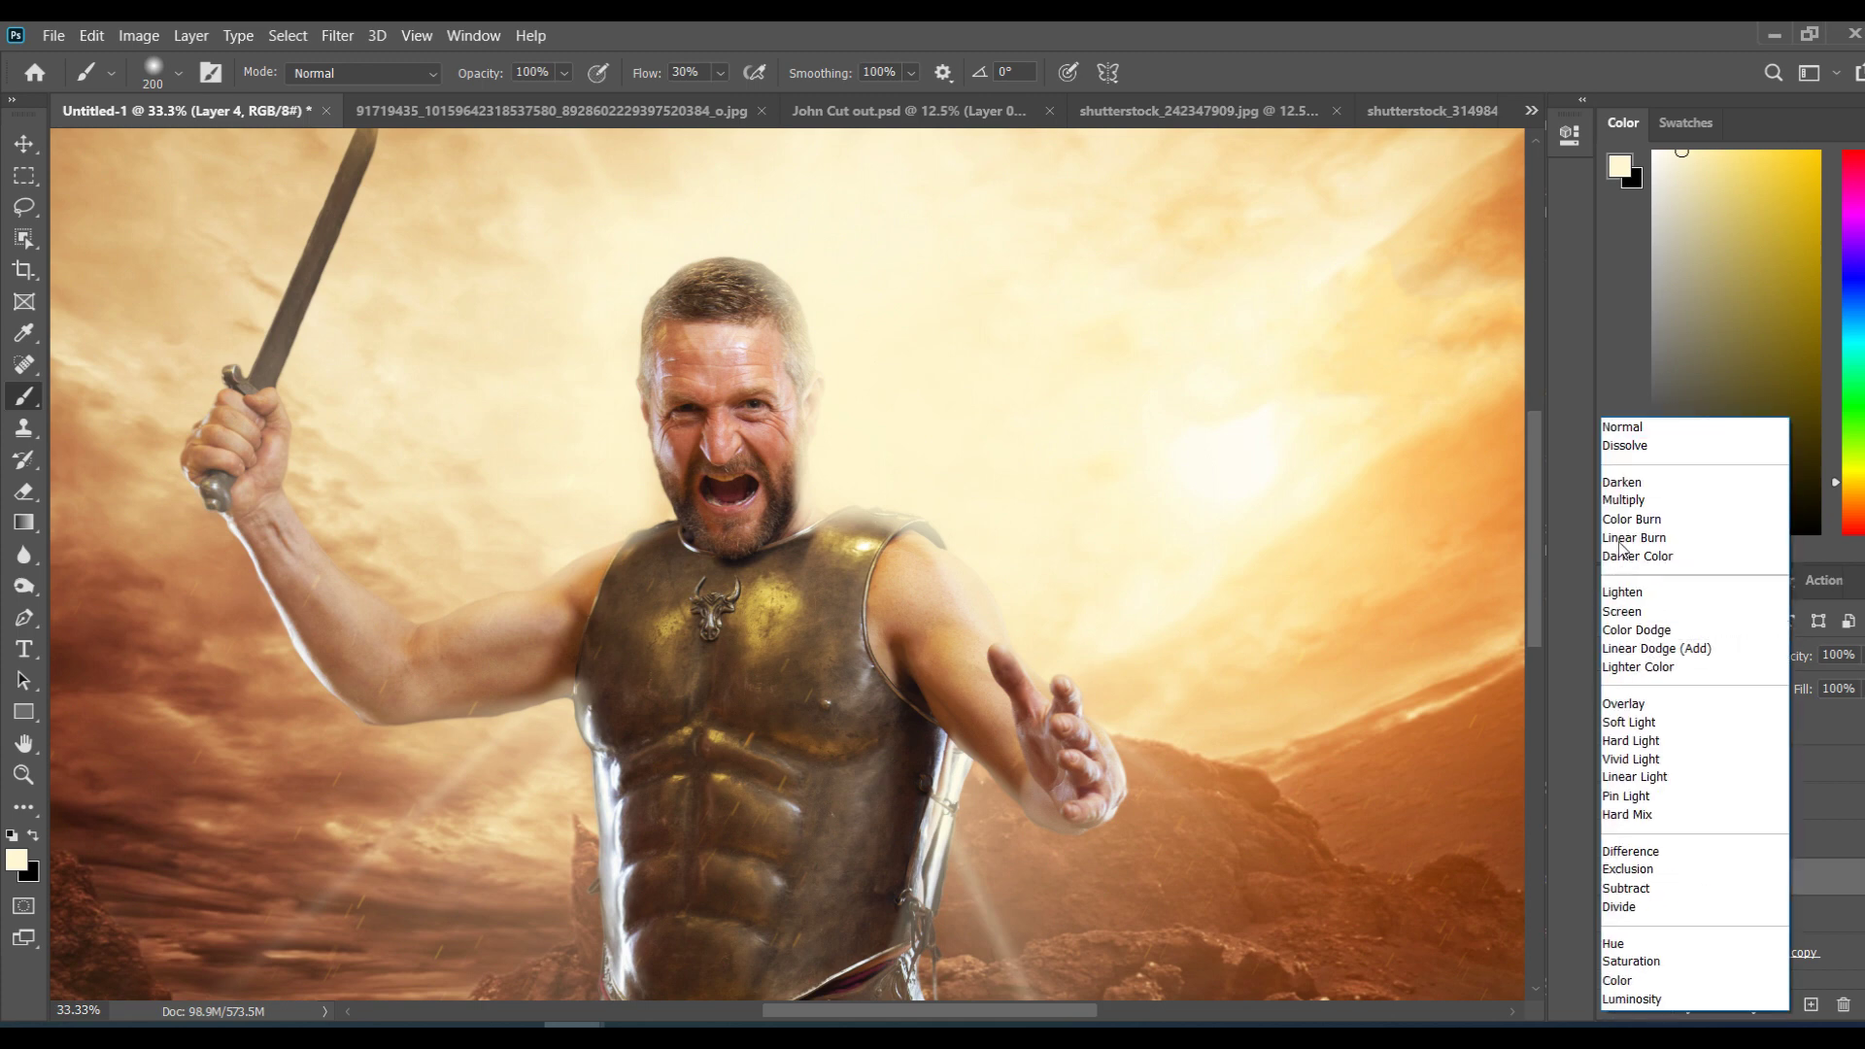
click(1623, 431)
key(Down)
key(Down)
key(Down)
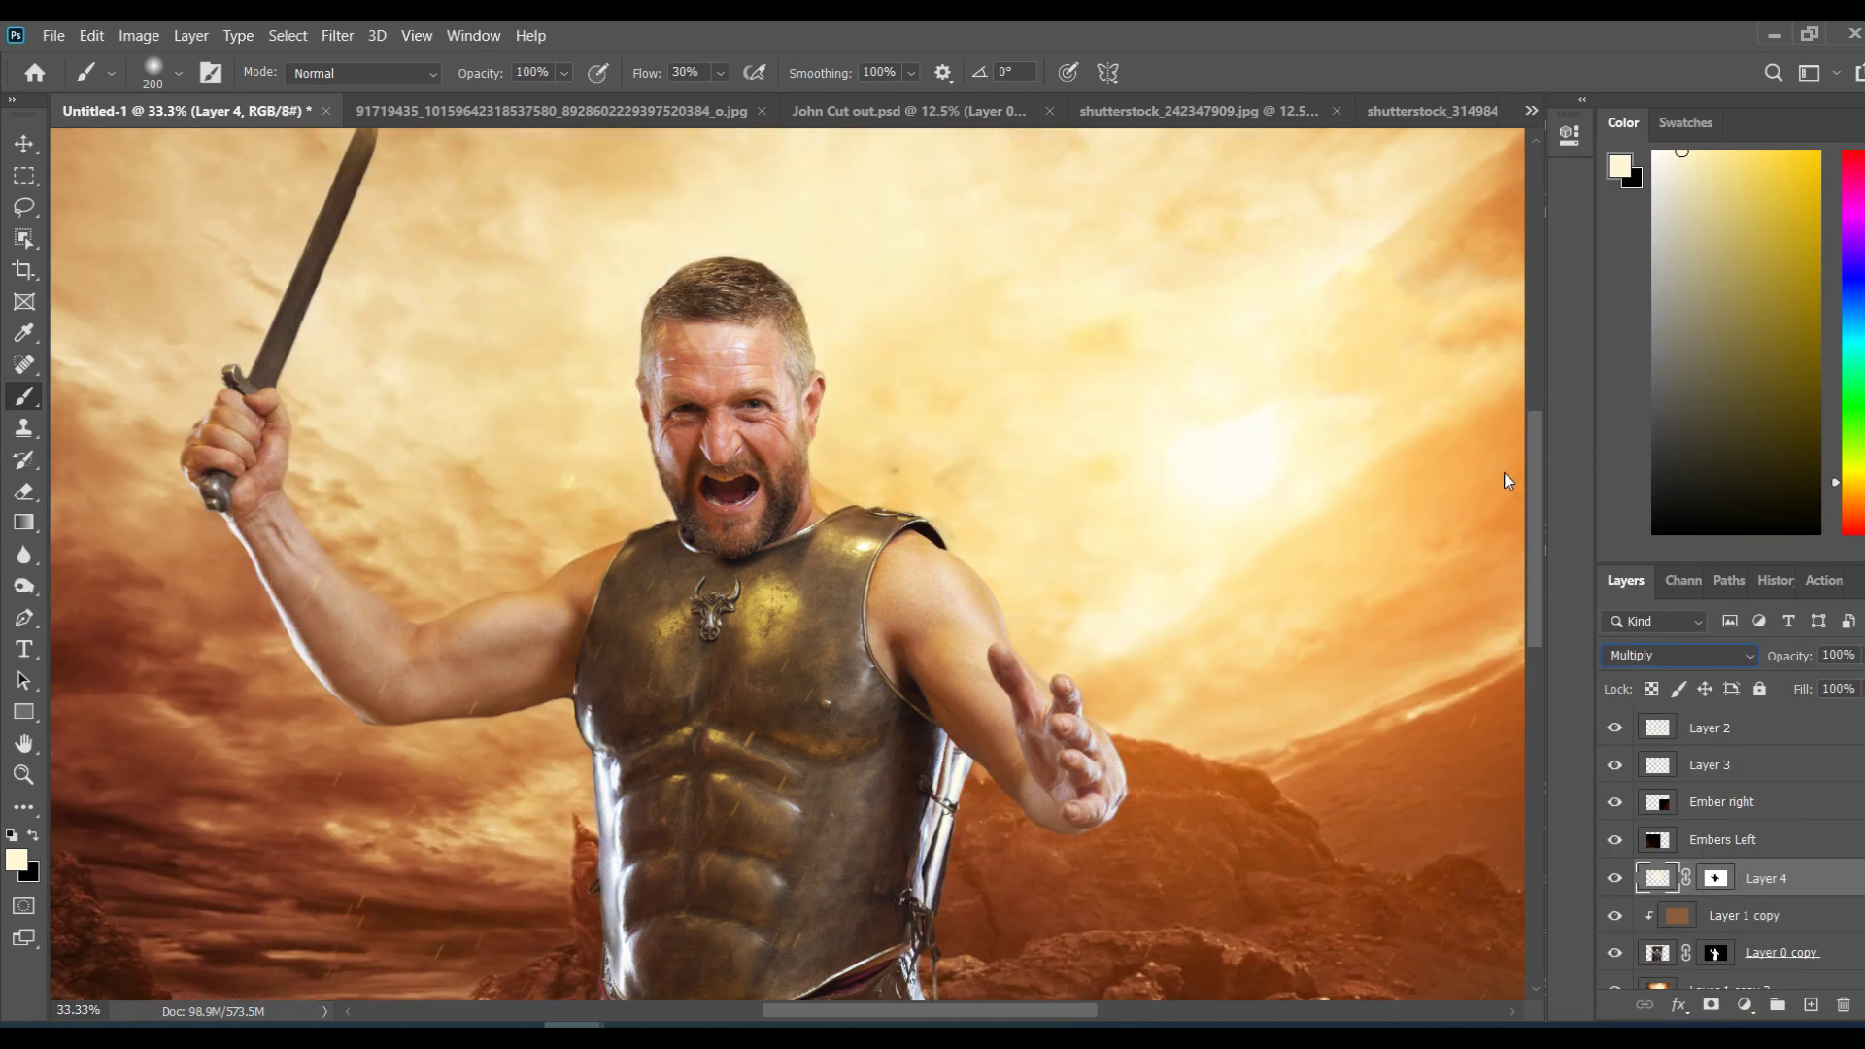
key(Down)
key(Down)
key(Down)
key(Down)
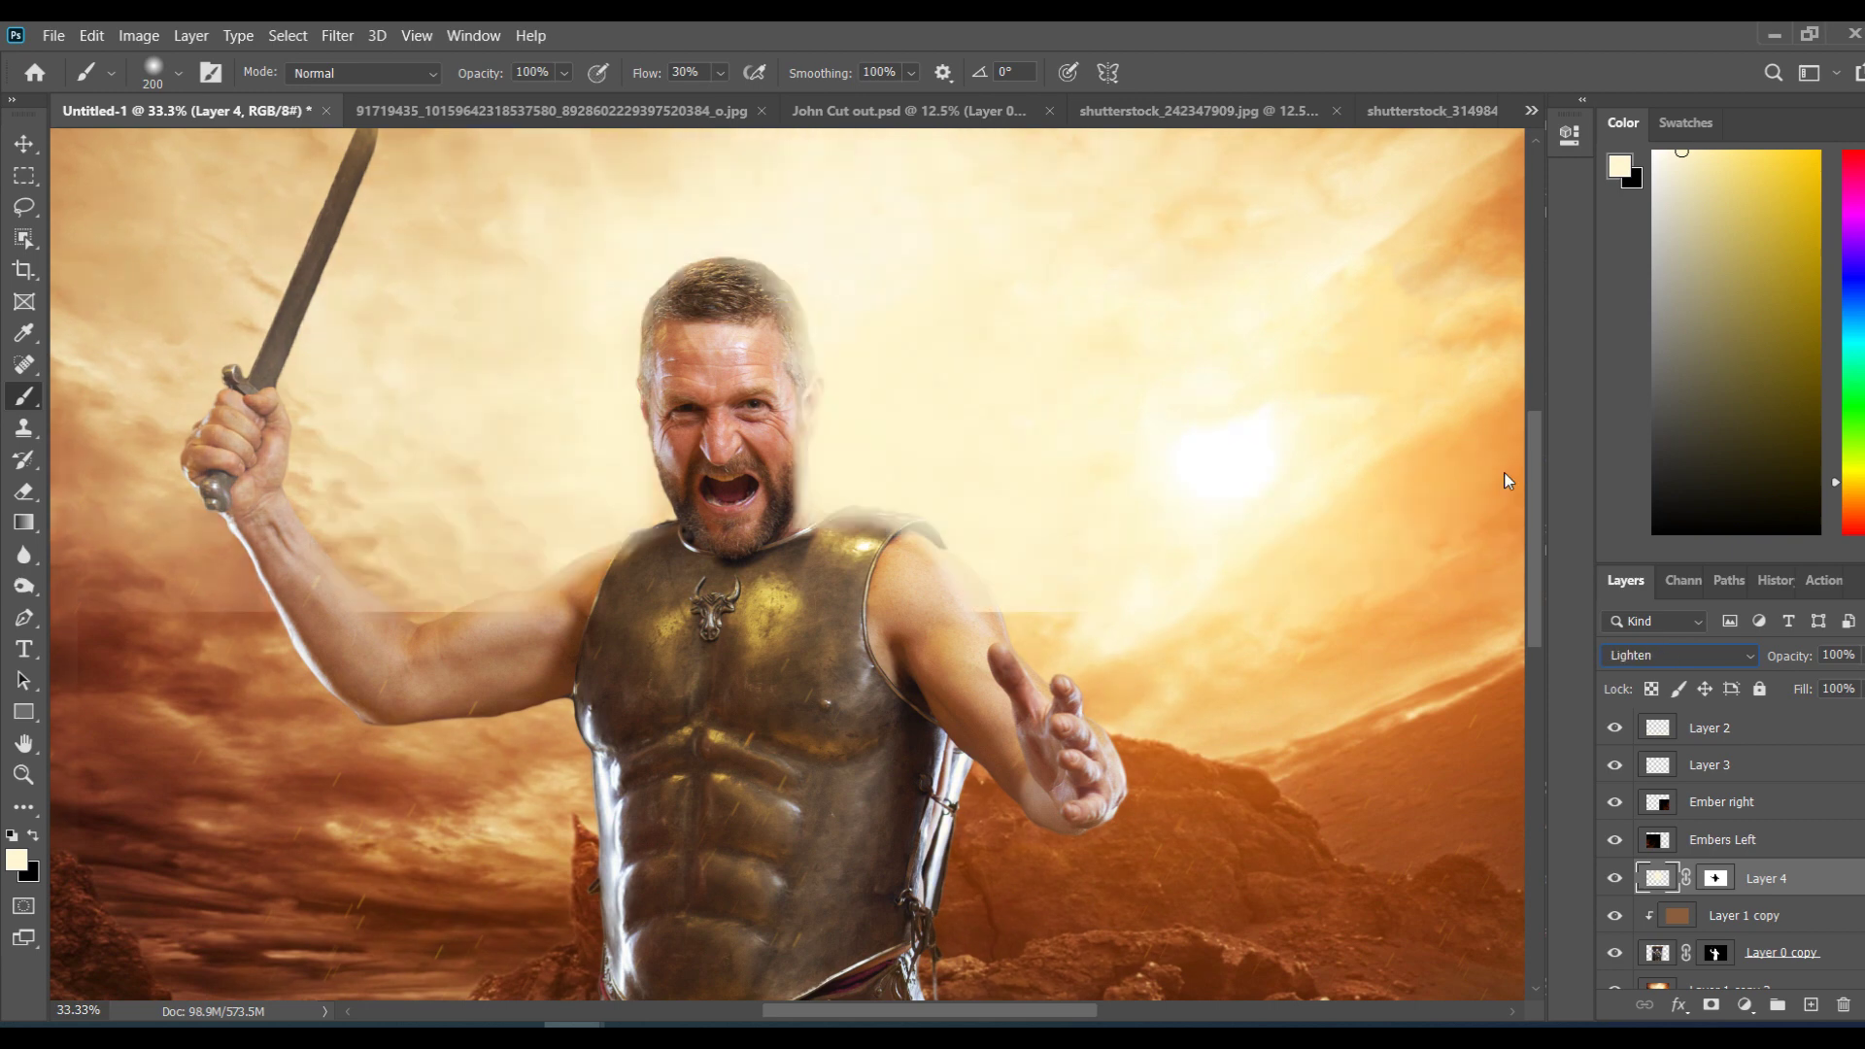
key(Down)
key(Down)
key(Down)
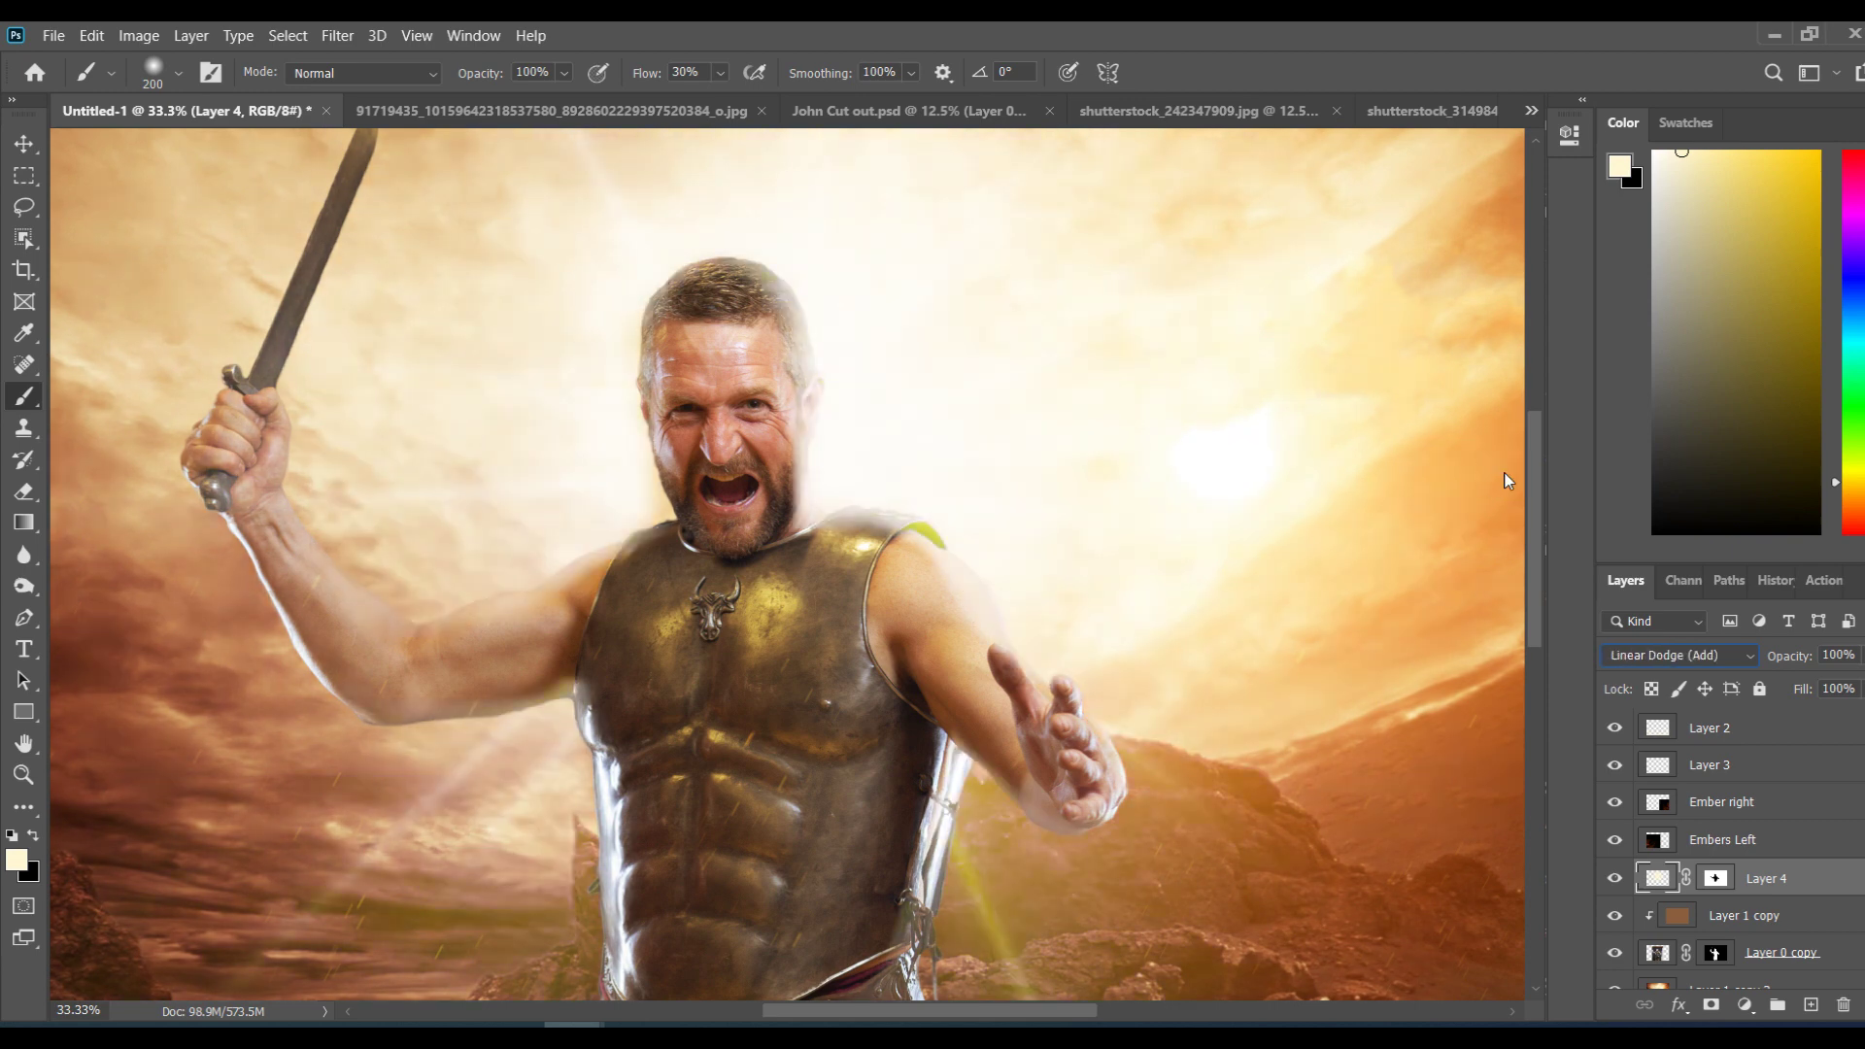
key(Up)
key(ctrl+minus)
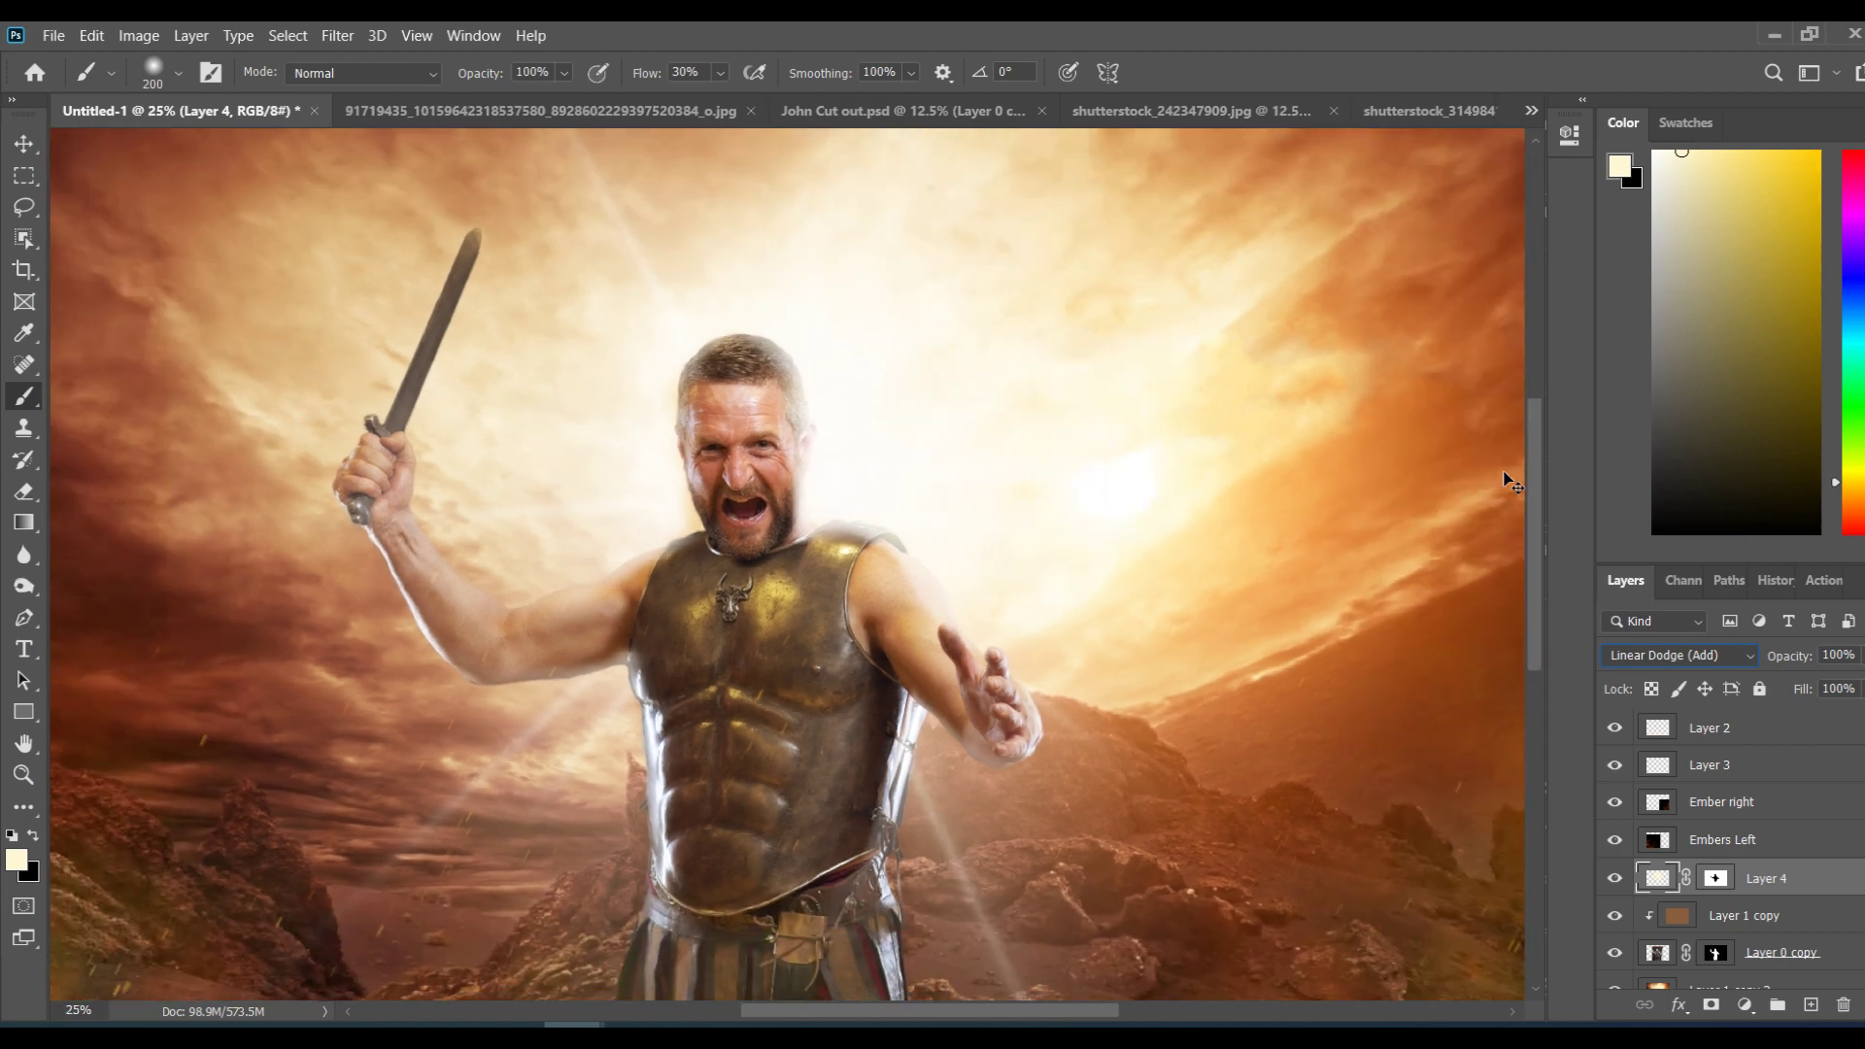
key(ctrl+minus)
key(Down)
key(Up)
key(Down)
key(Down)
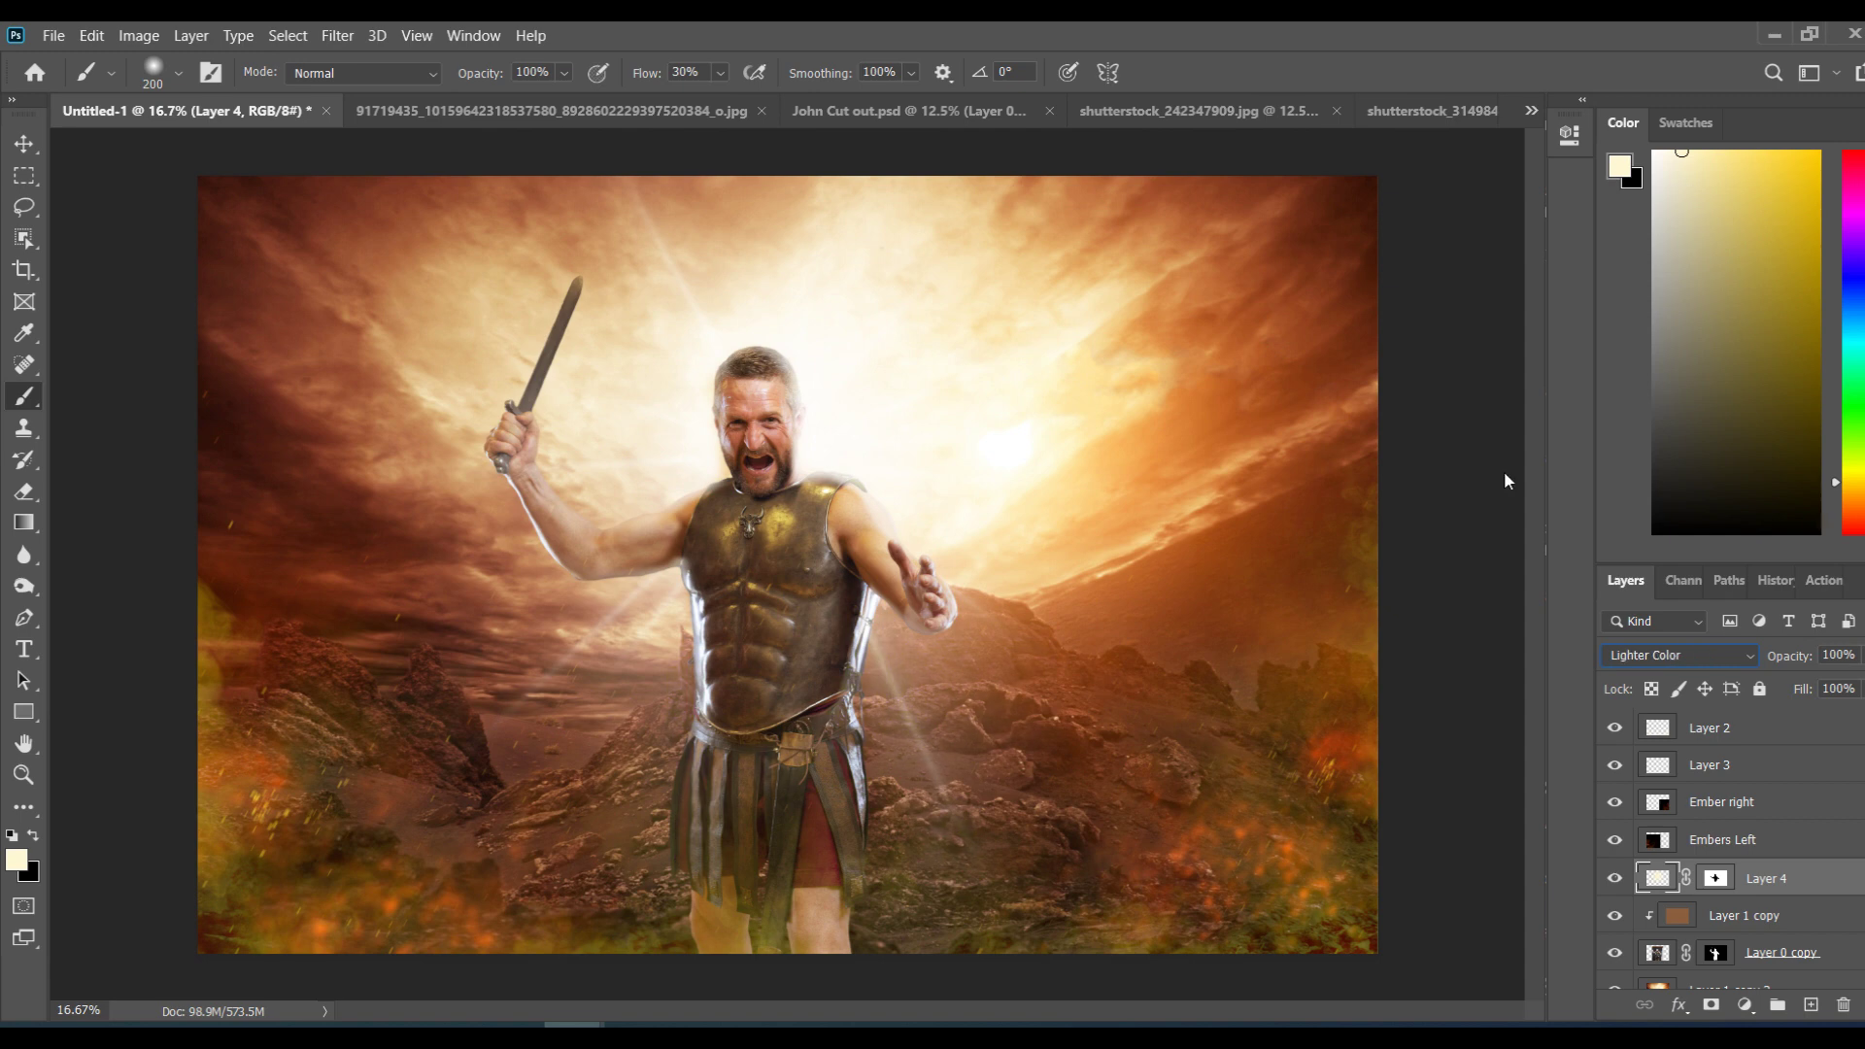
key(Down)
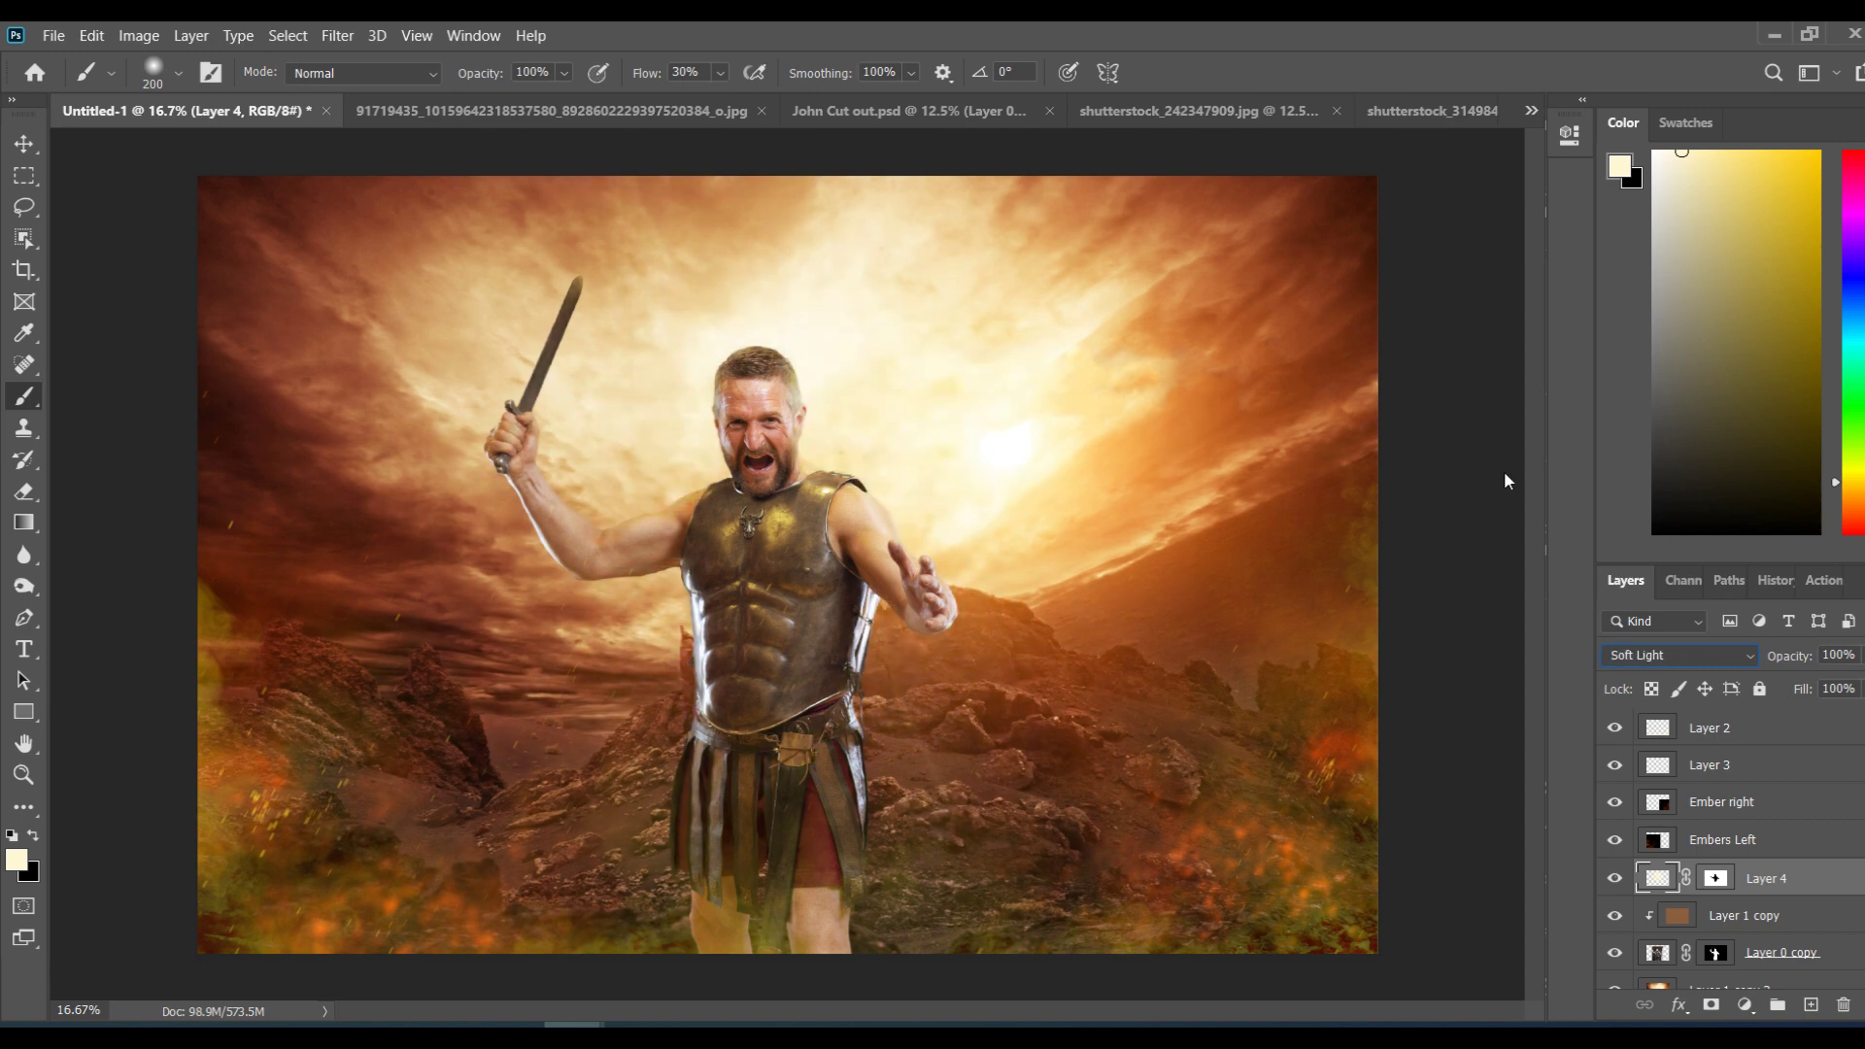
key(Down)
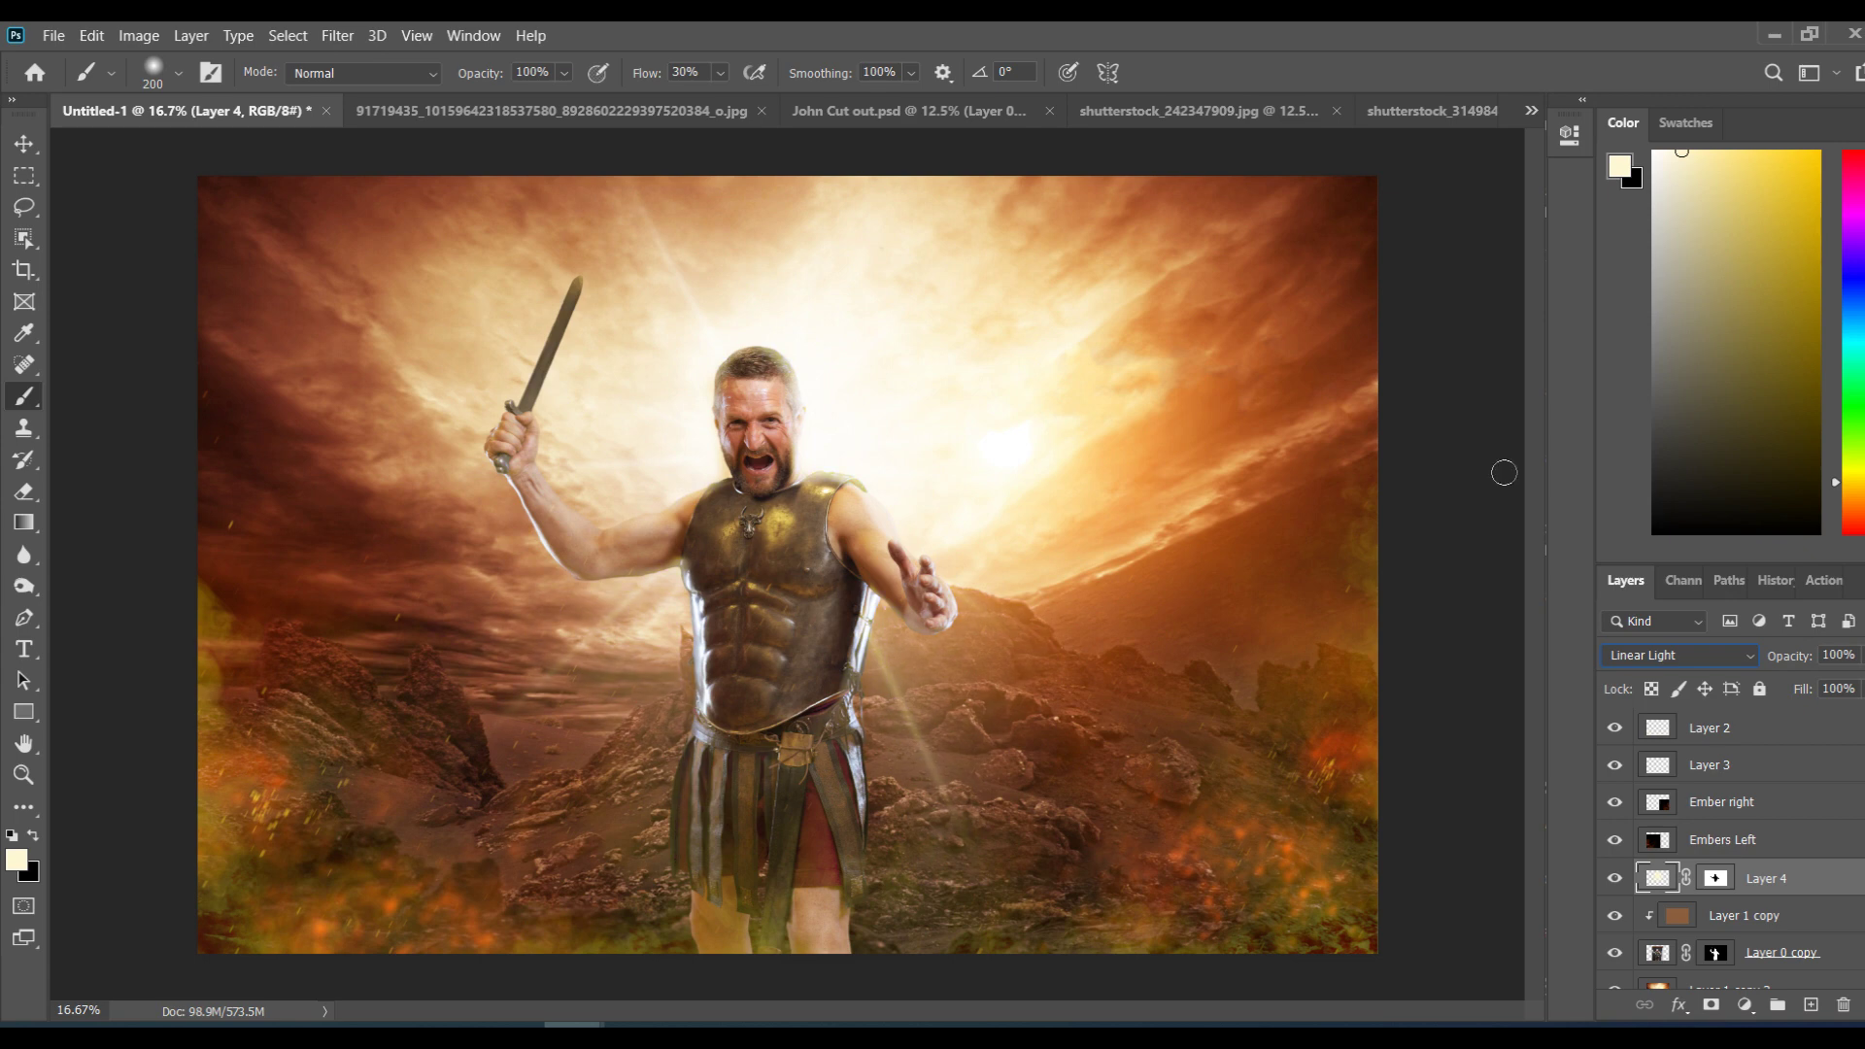
key(Down)
key(Down)
key(Down)
key(Down)
key(Down)
key(Down)
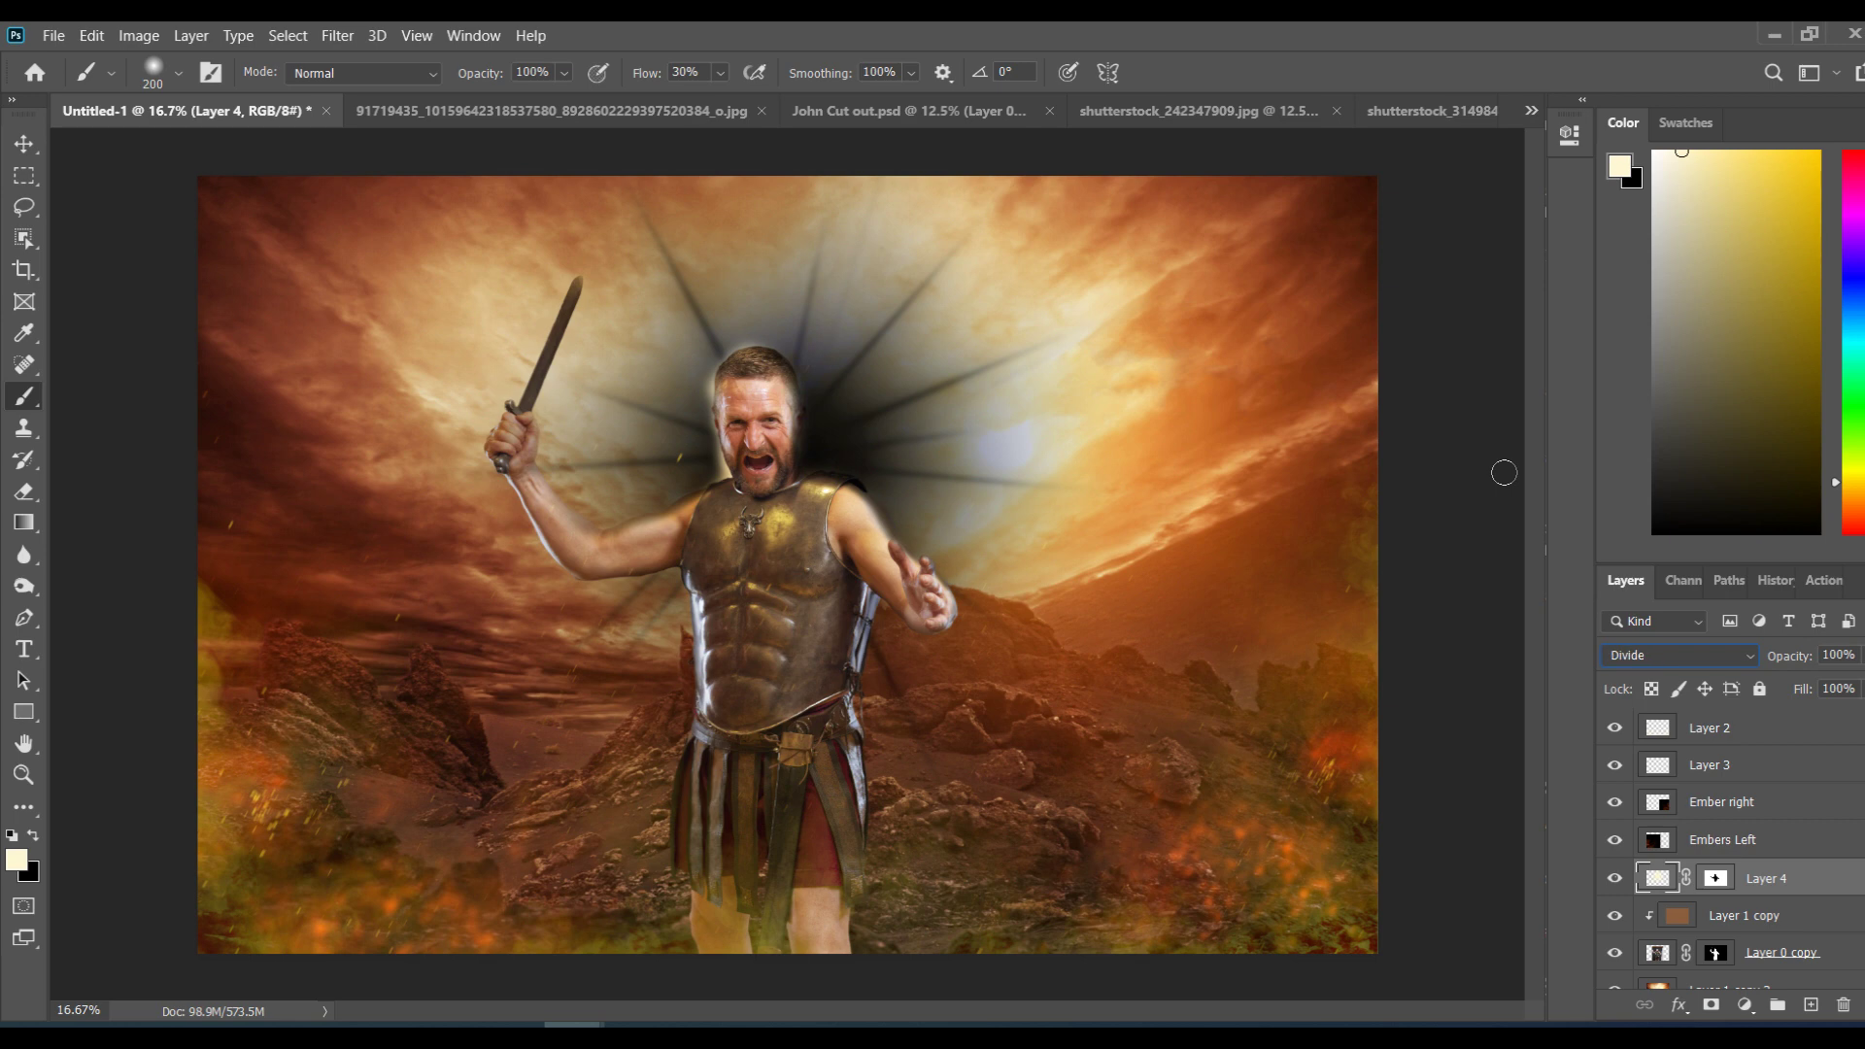
key(Down)
key(Down)
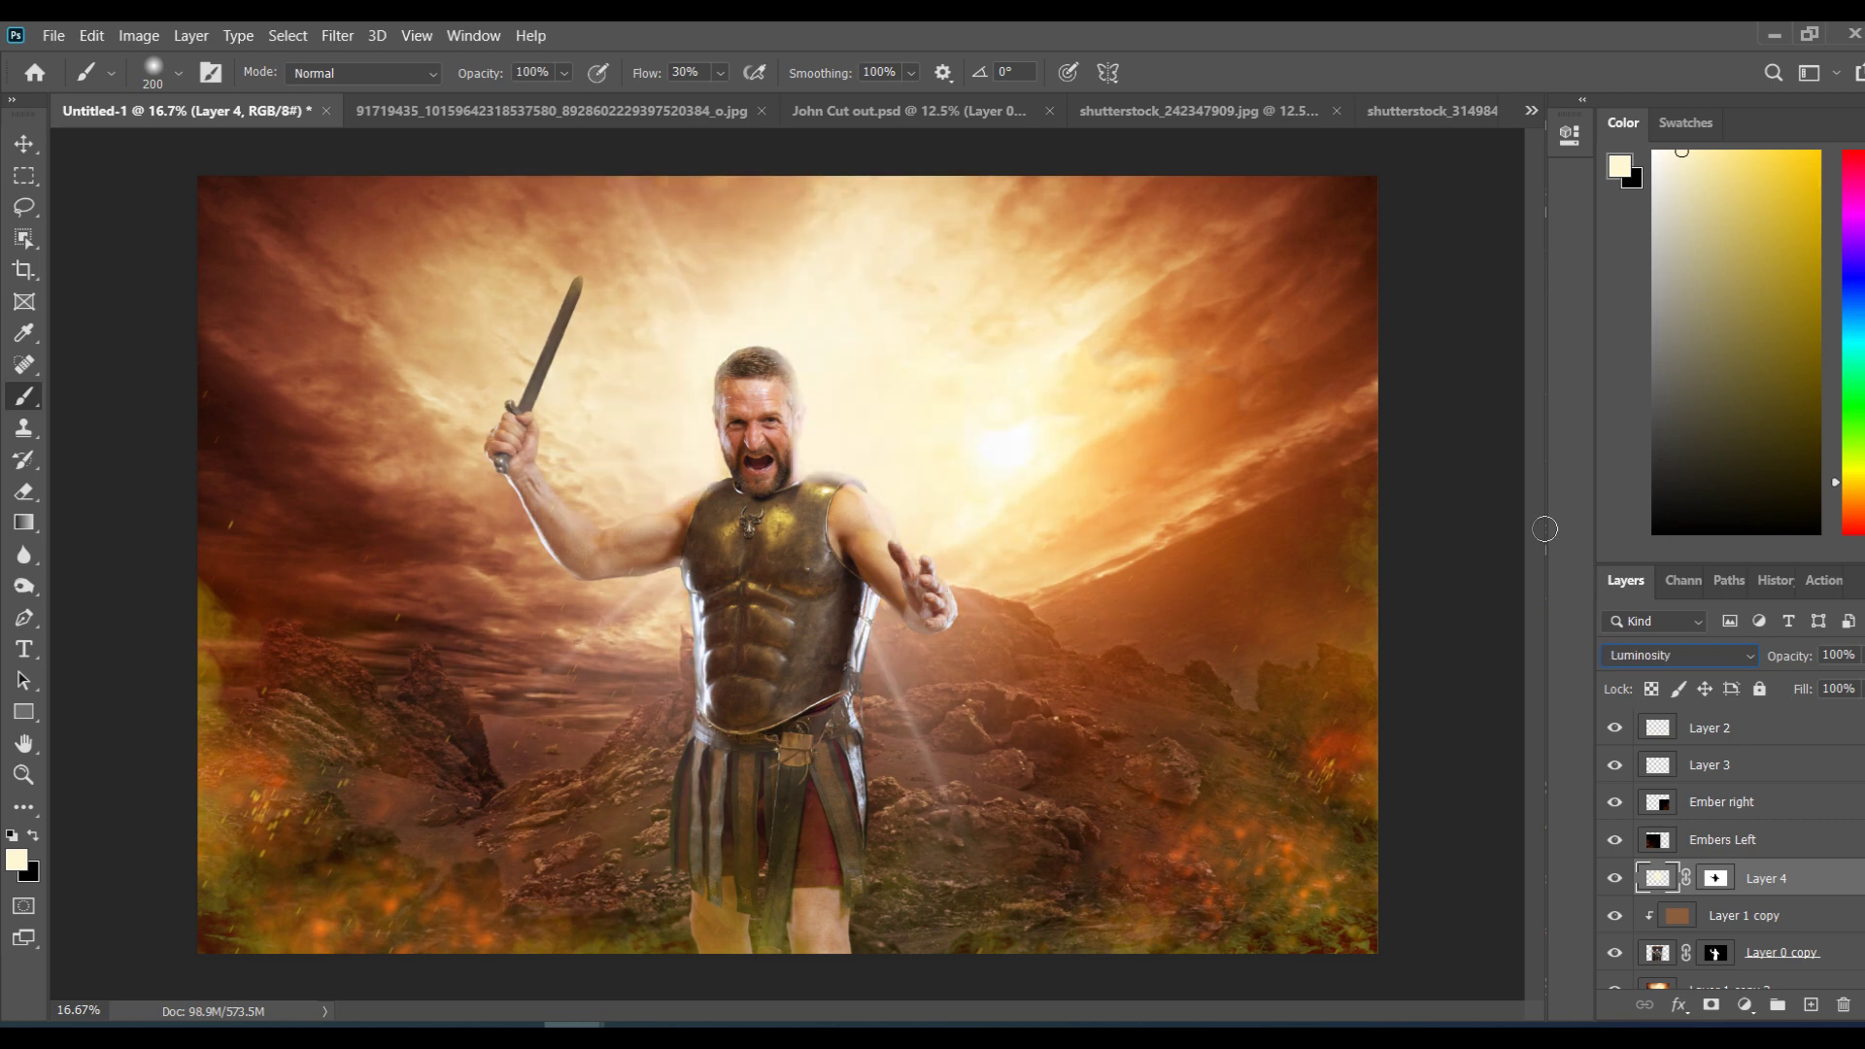
Step: Set Layer 4 back to Normal blending and lower its fill to 79%
click(1628, 652)
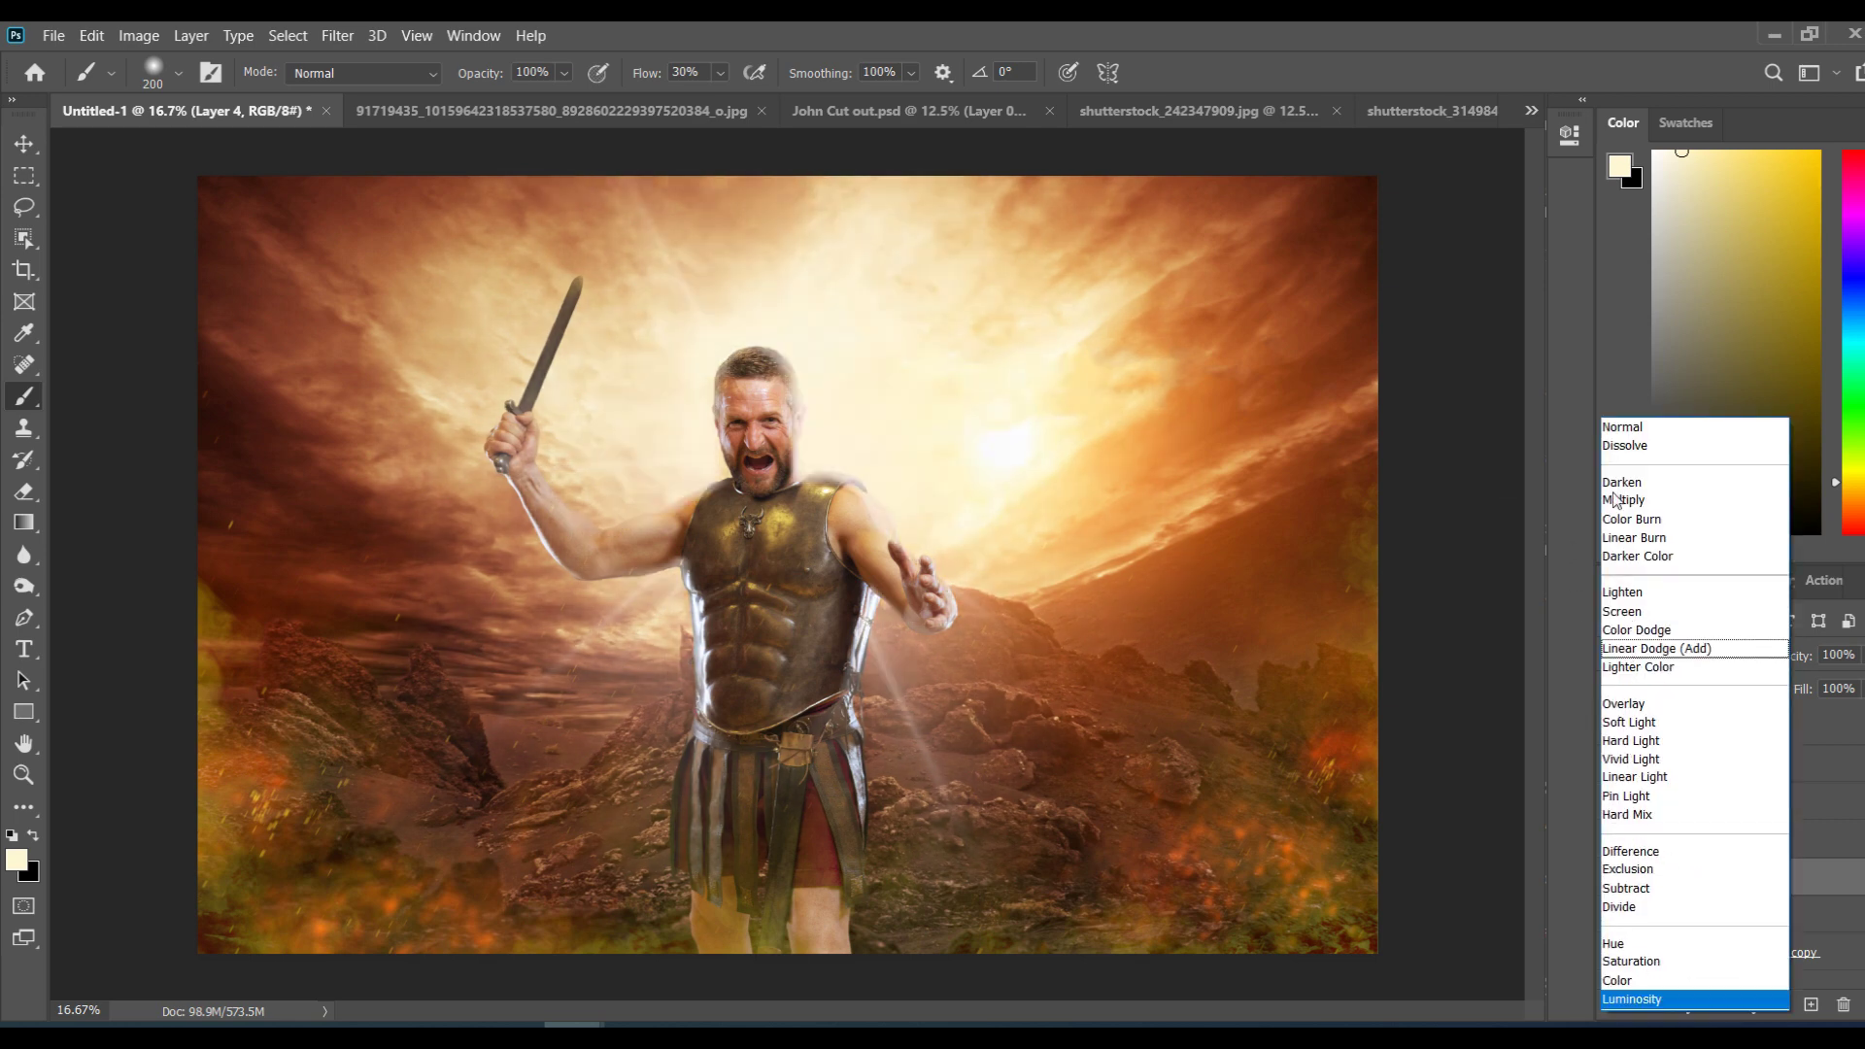
click(1630, 431)
drag(1859, 689, 1838, 723)
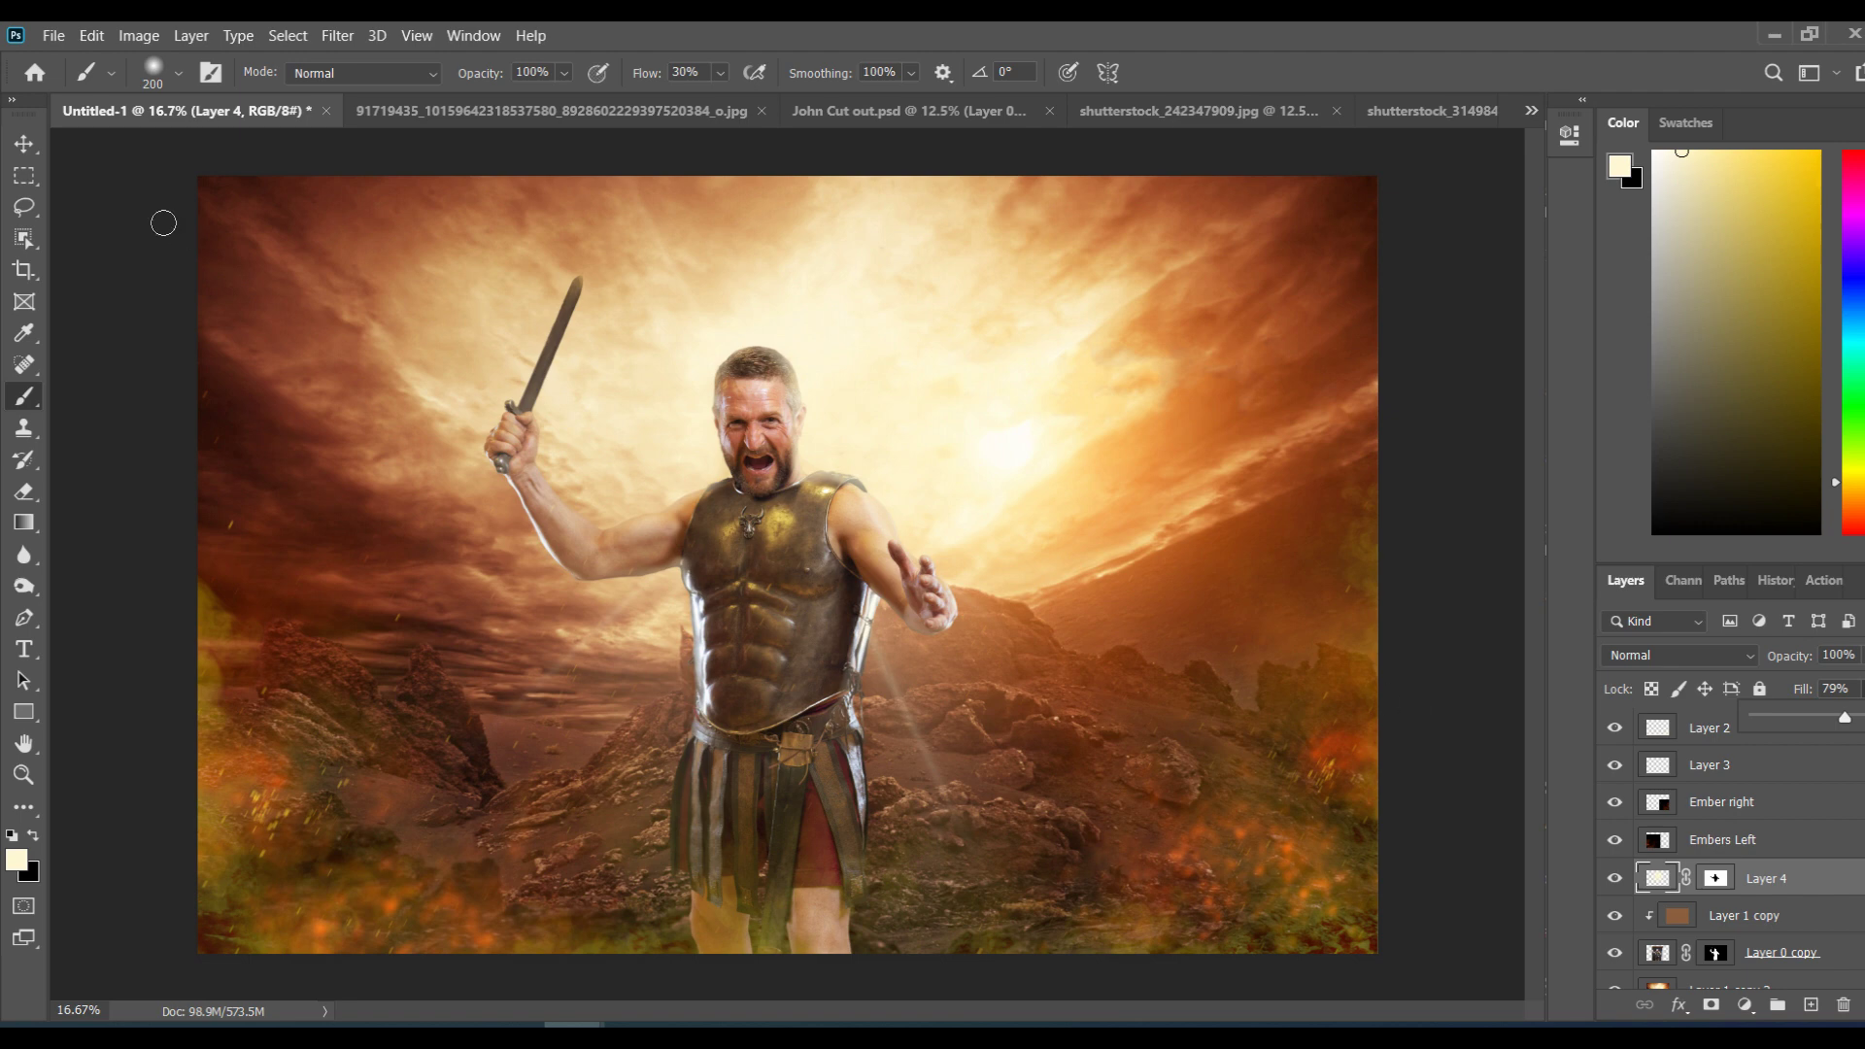
click(21, 144)
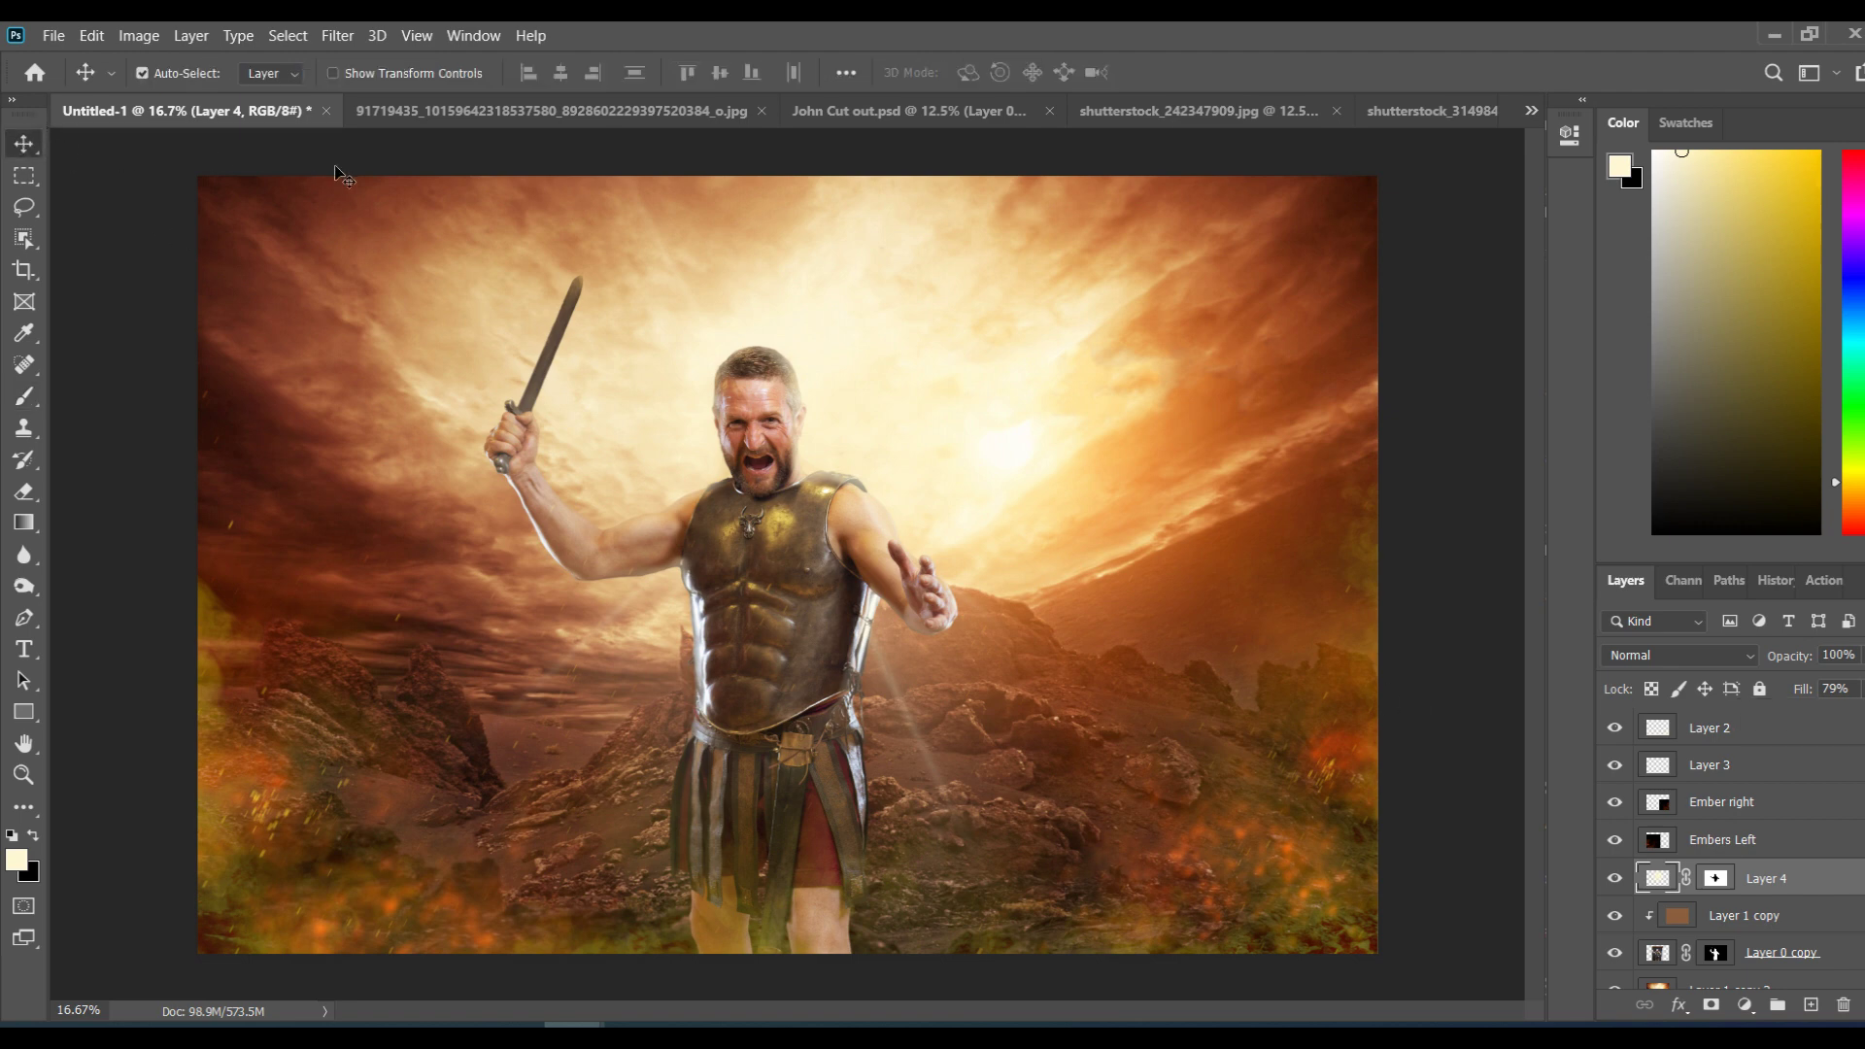
click(392, 114)
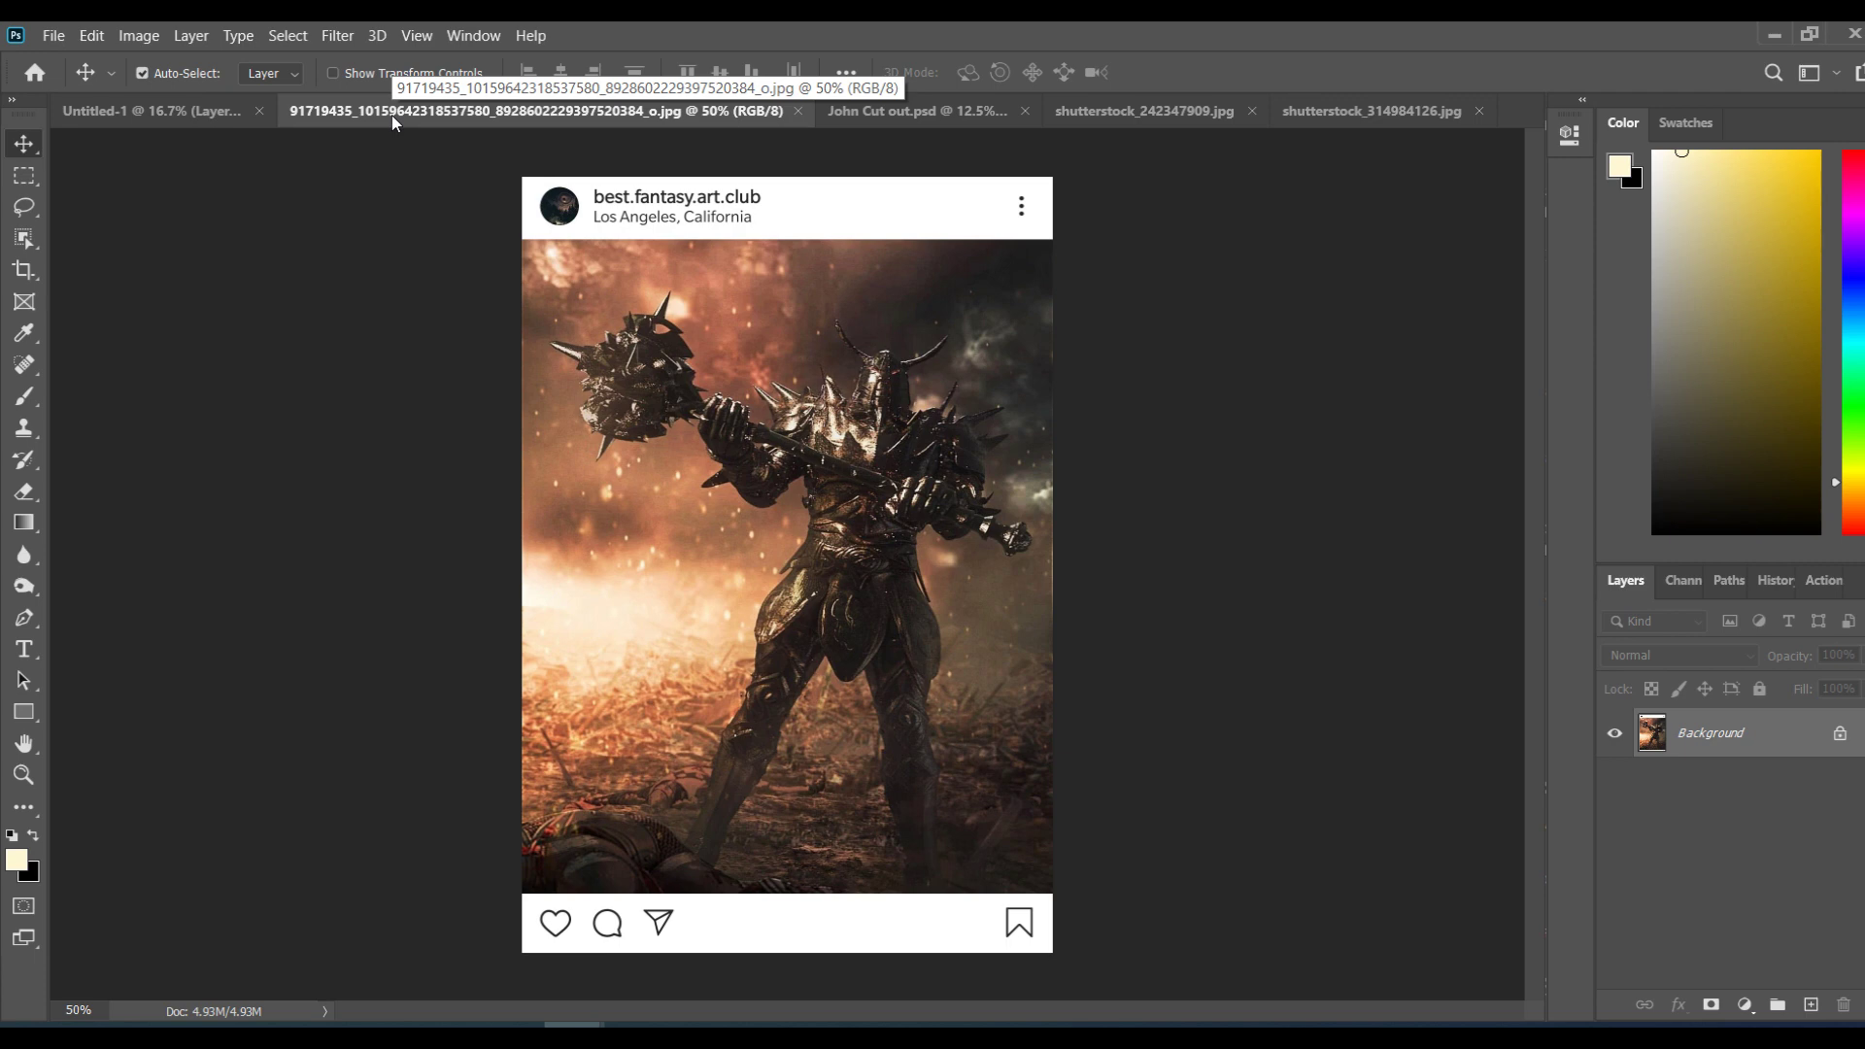
click(859, 112)
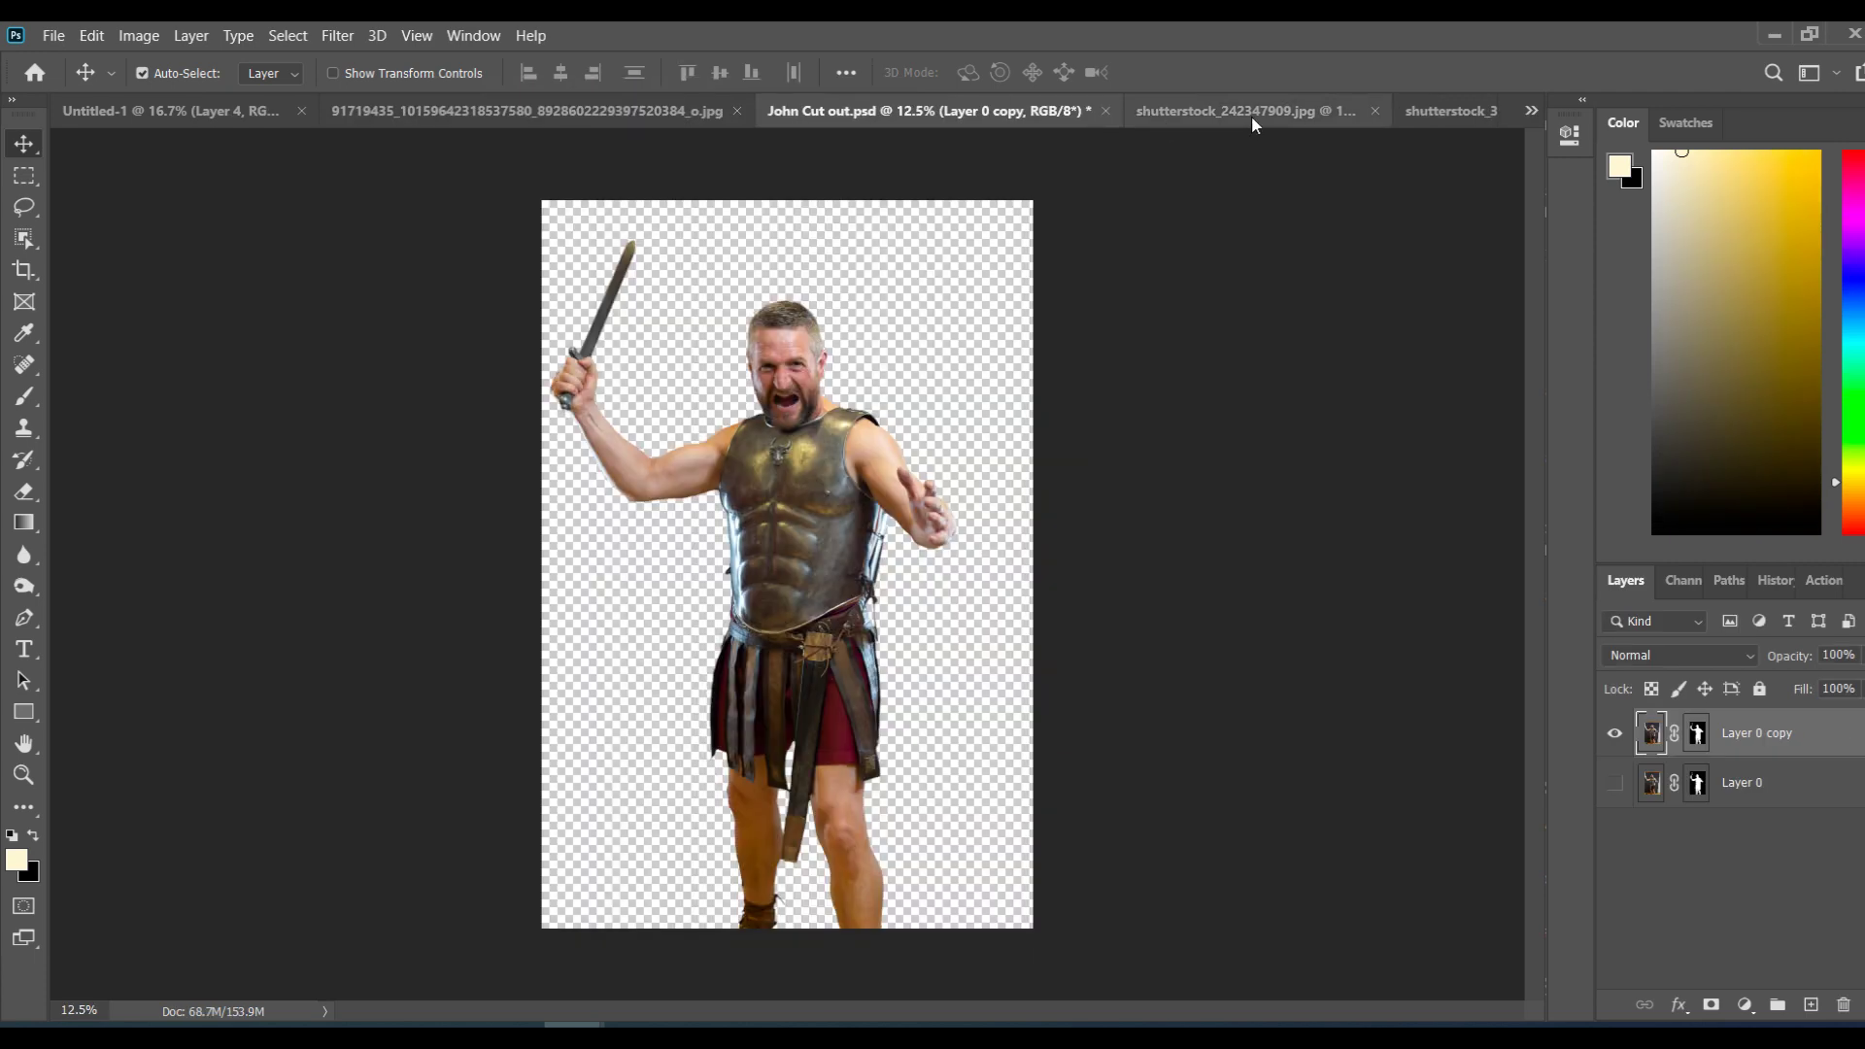
click(443, 115)
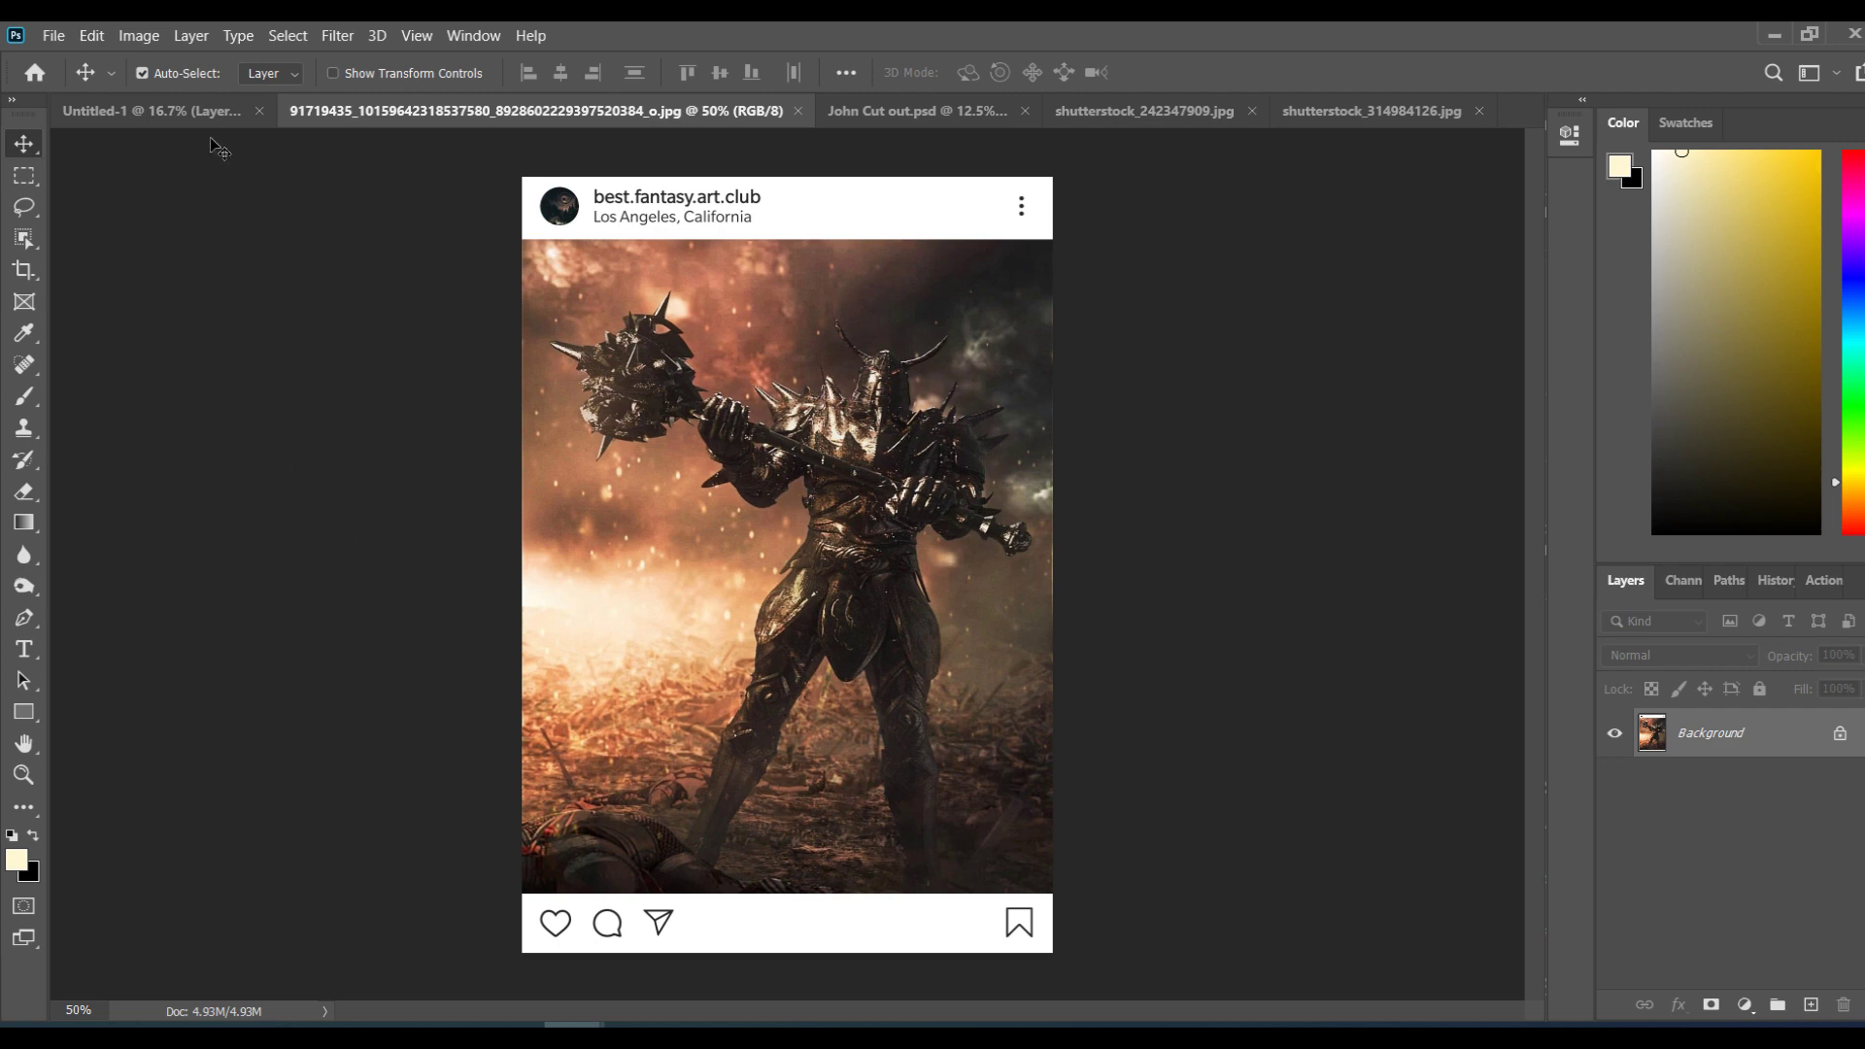
click(192, 115)
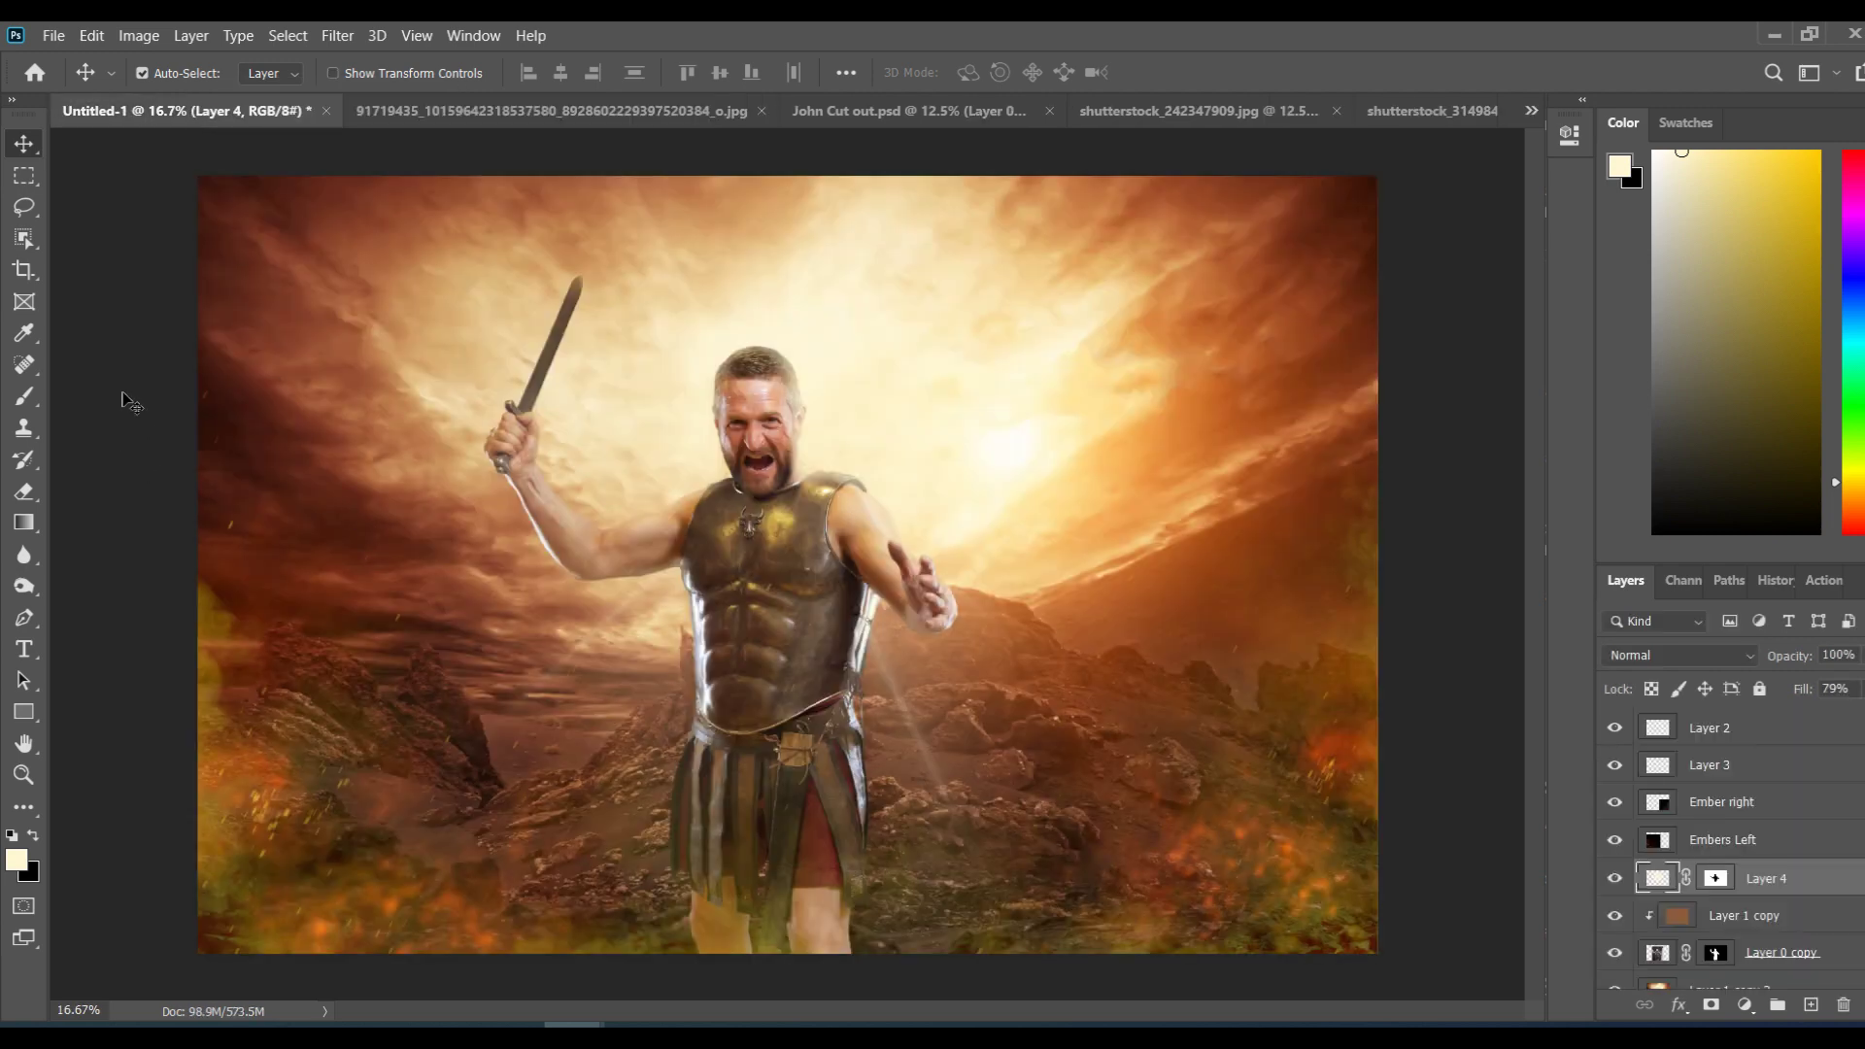
click(1807, 729)
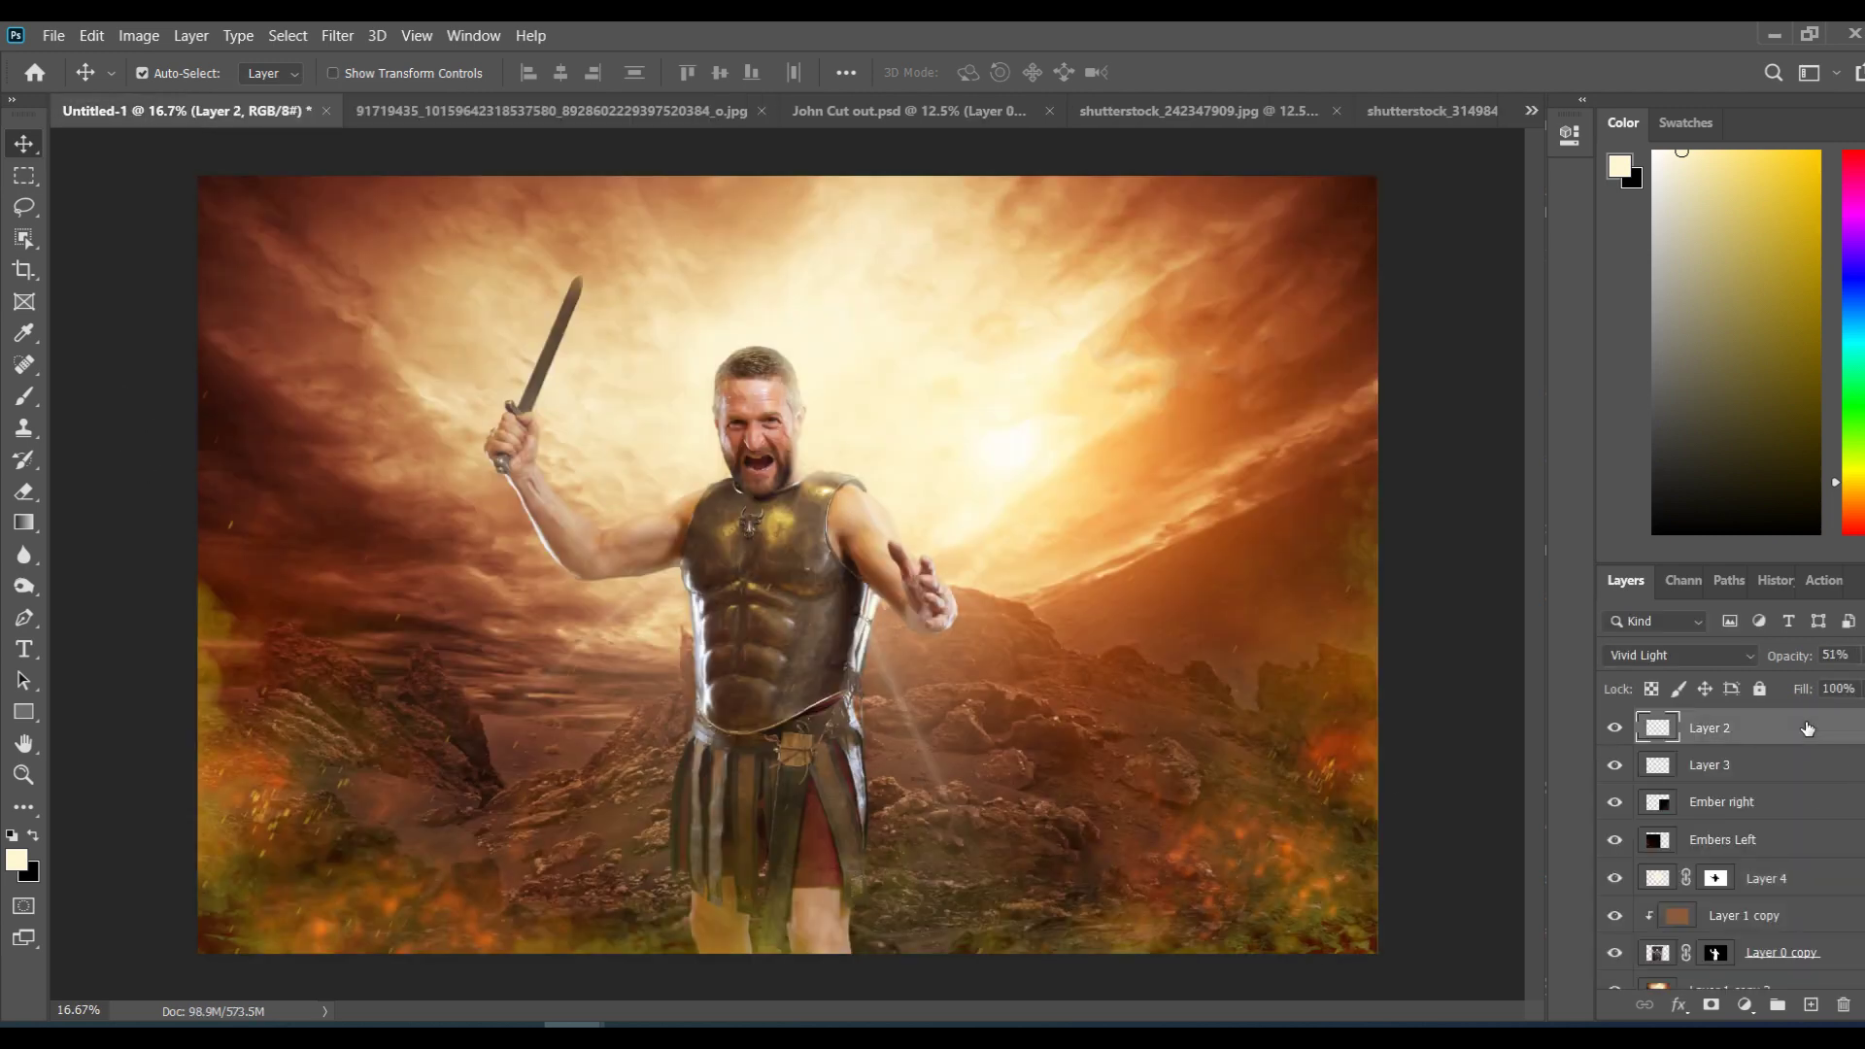
Step: Add a new layer and pick the debris brush with white as the painting colour
click(1810, 1006)
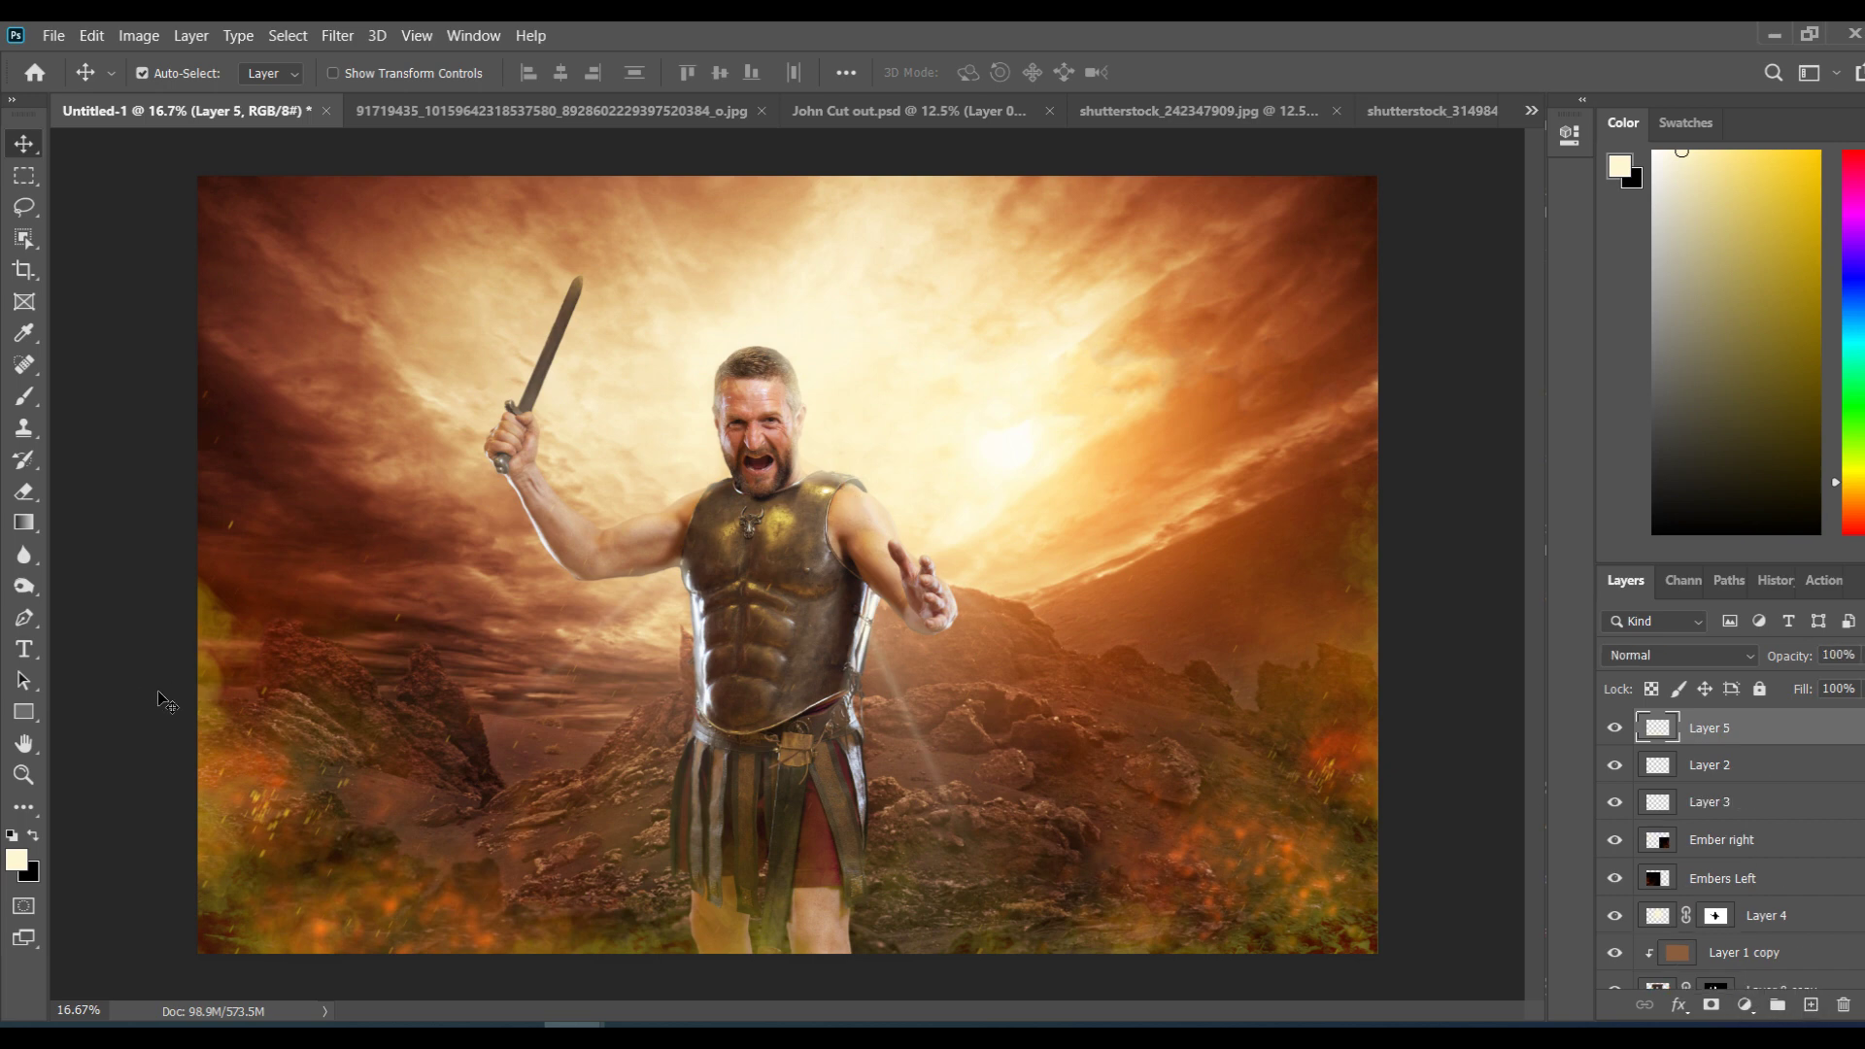
key(d)
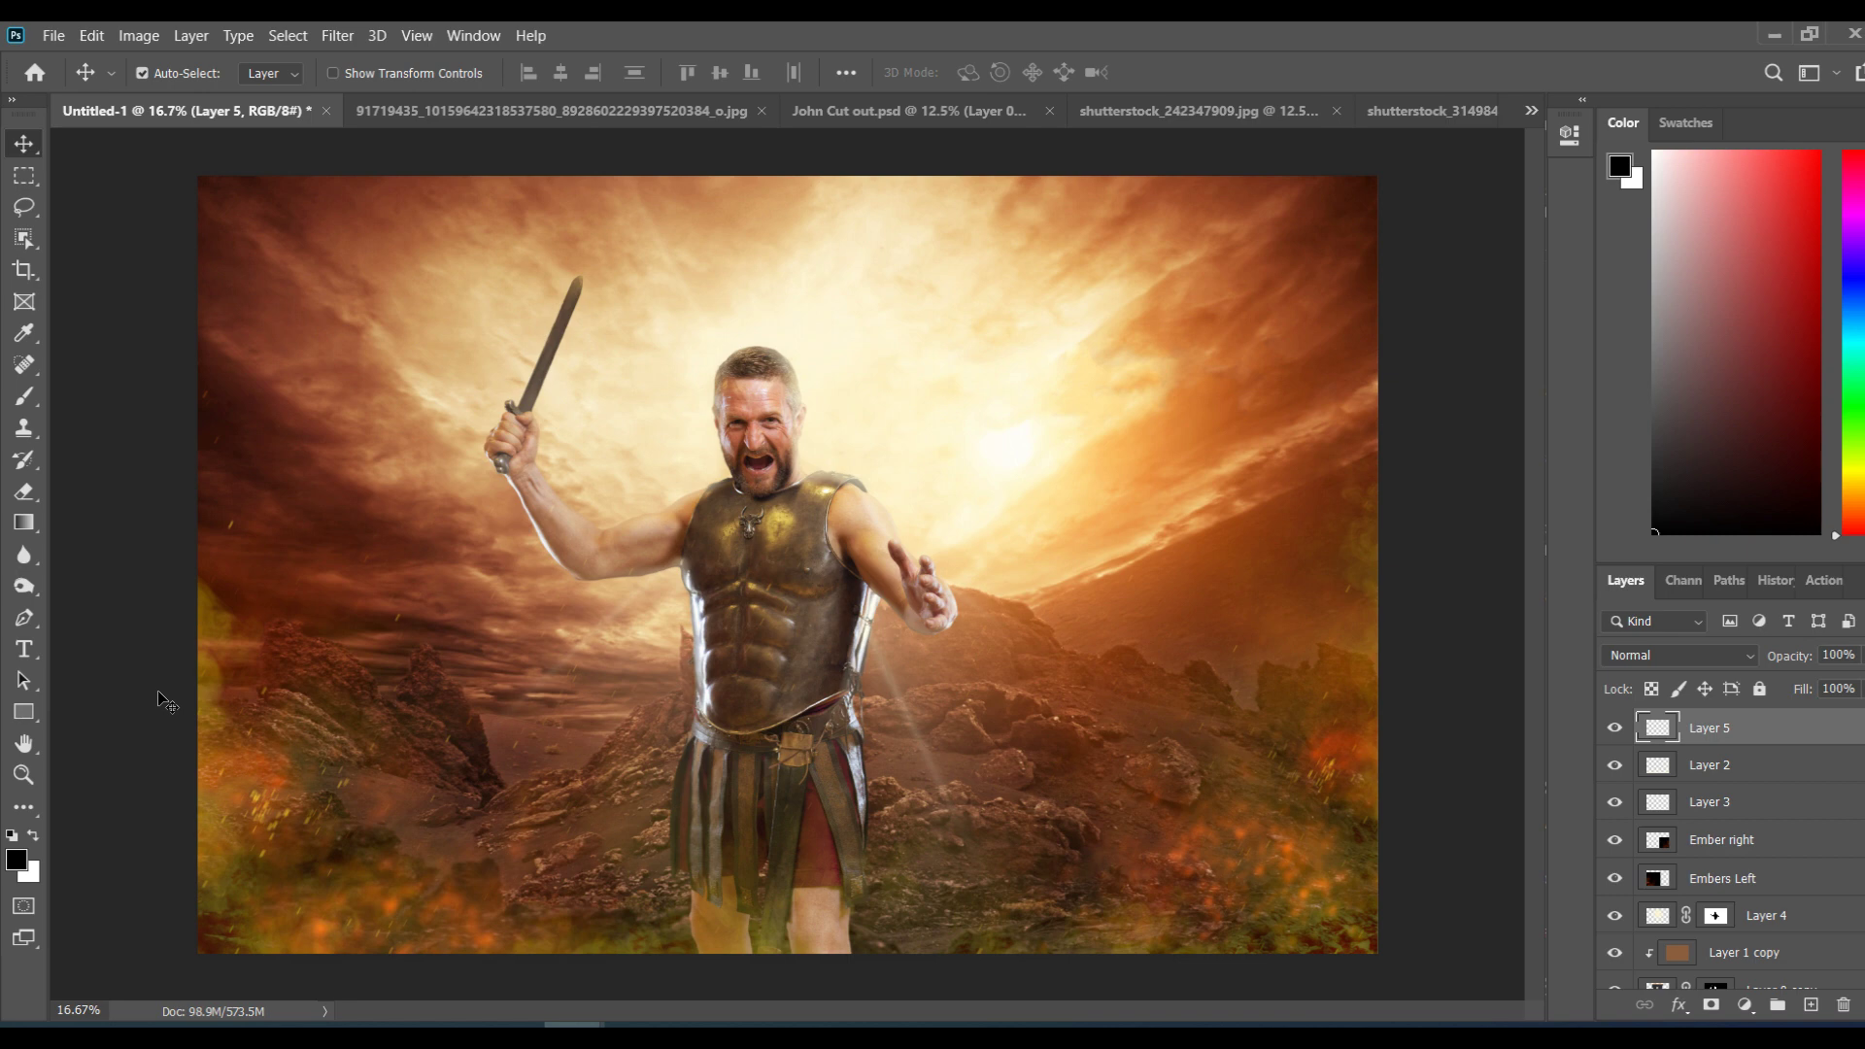
key(x)
click(37, 393)
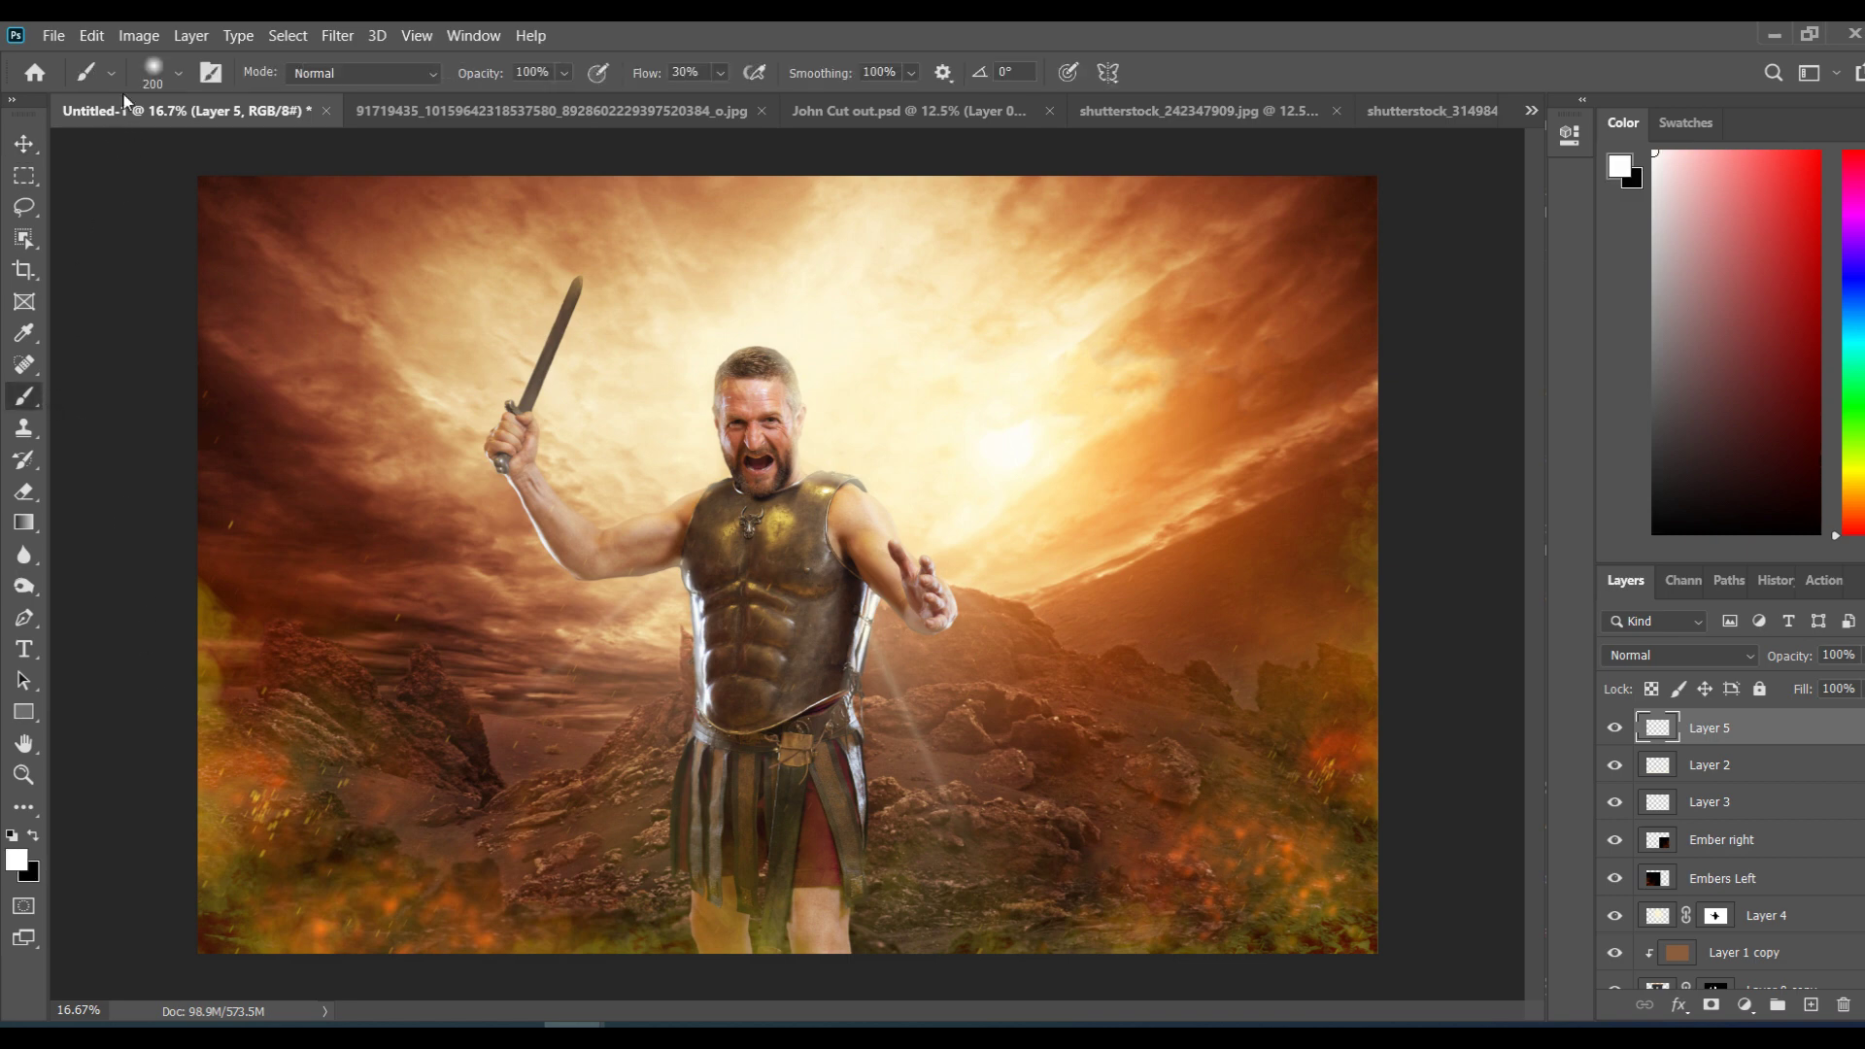
click(179, 73)
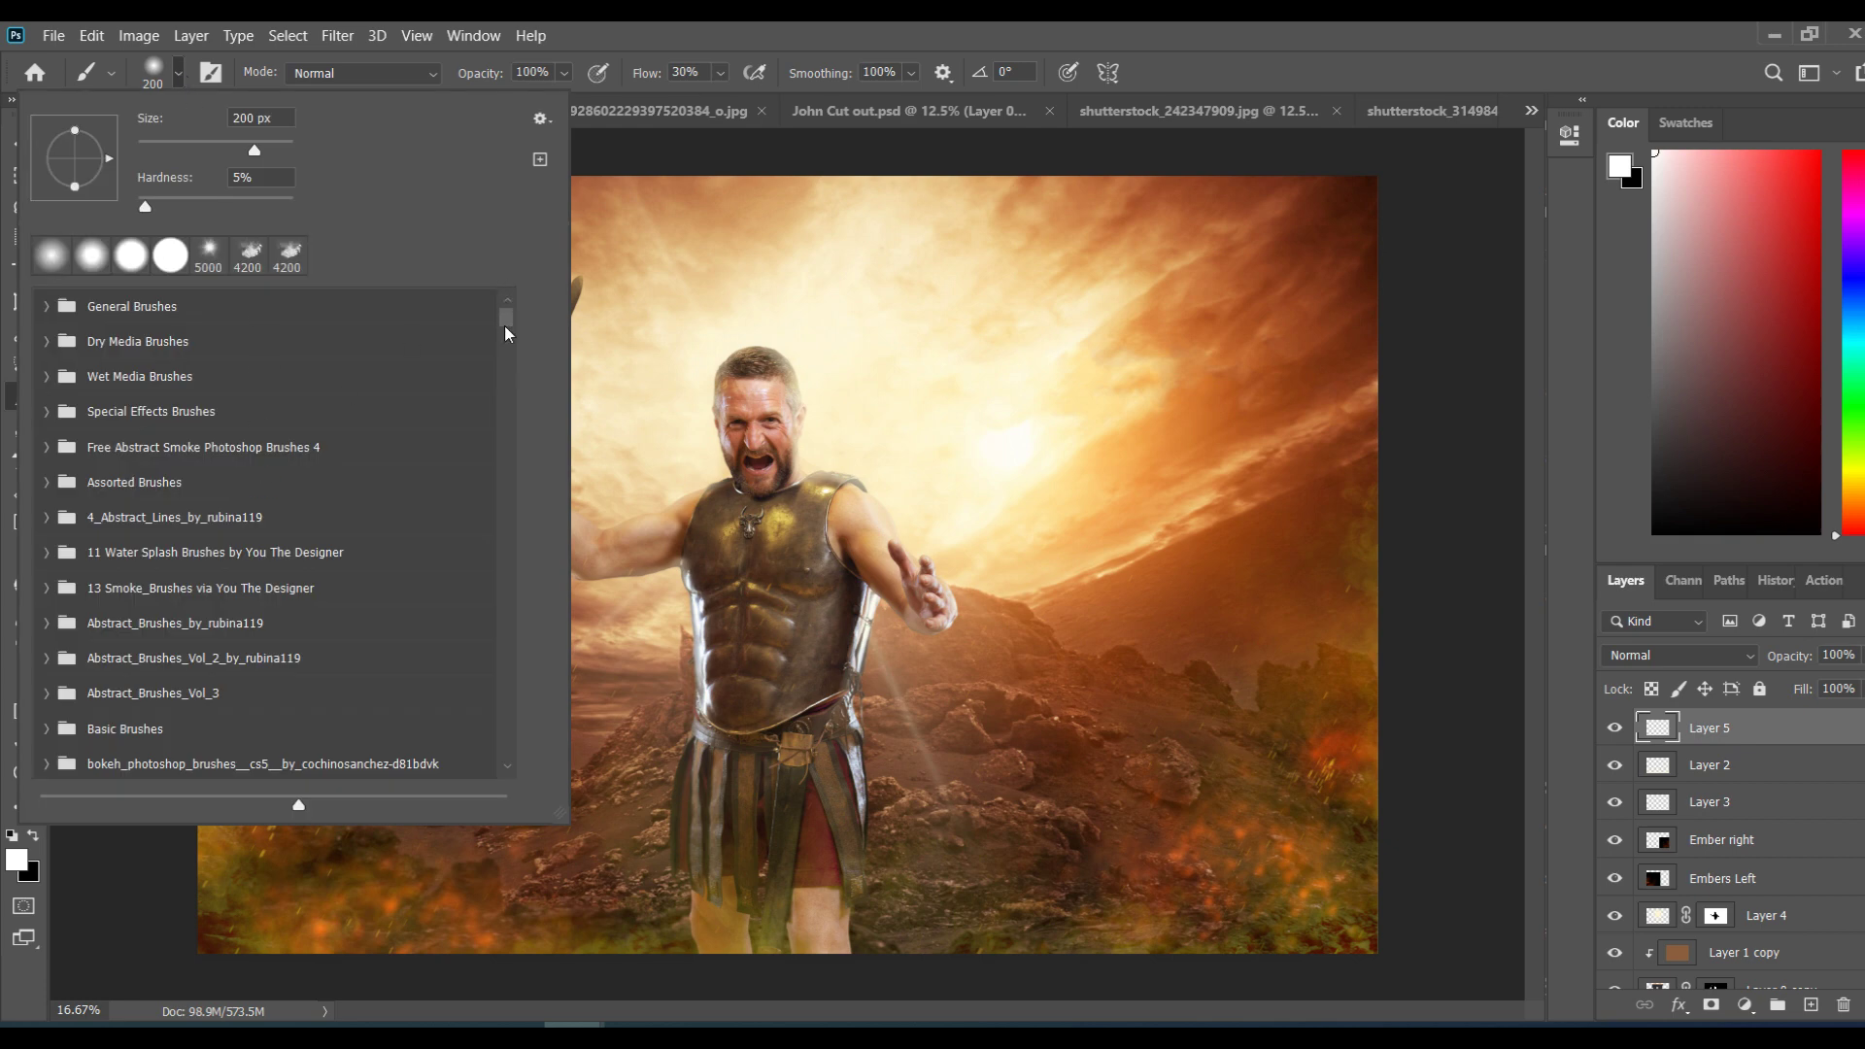
drag(509, 328, 495, 736)
click(117, 404)
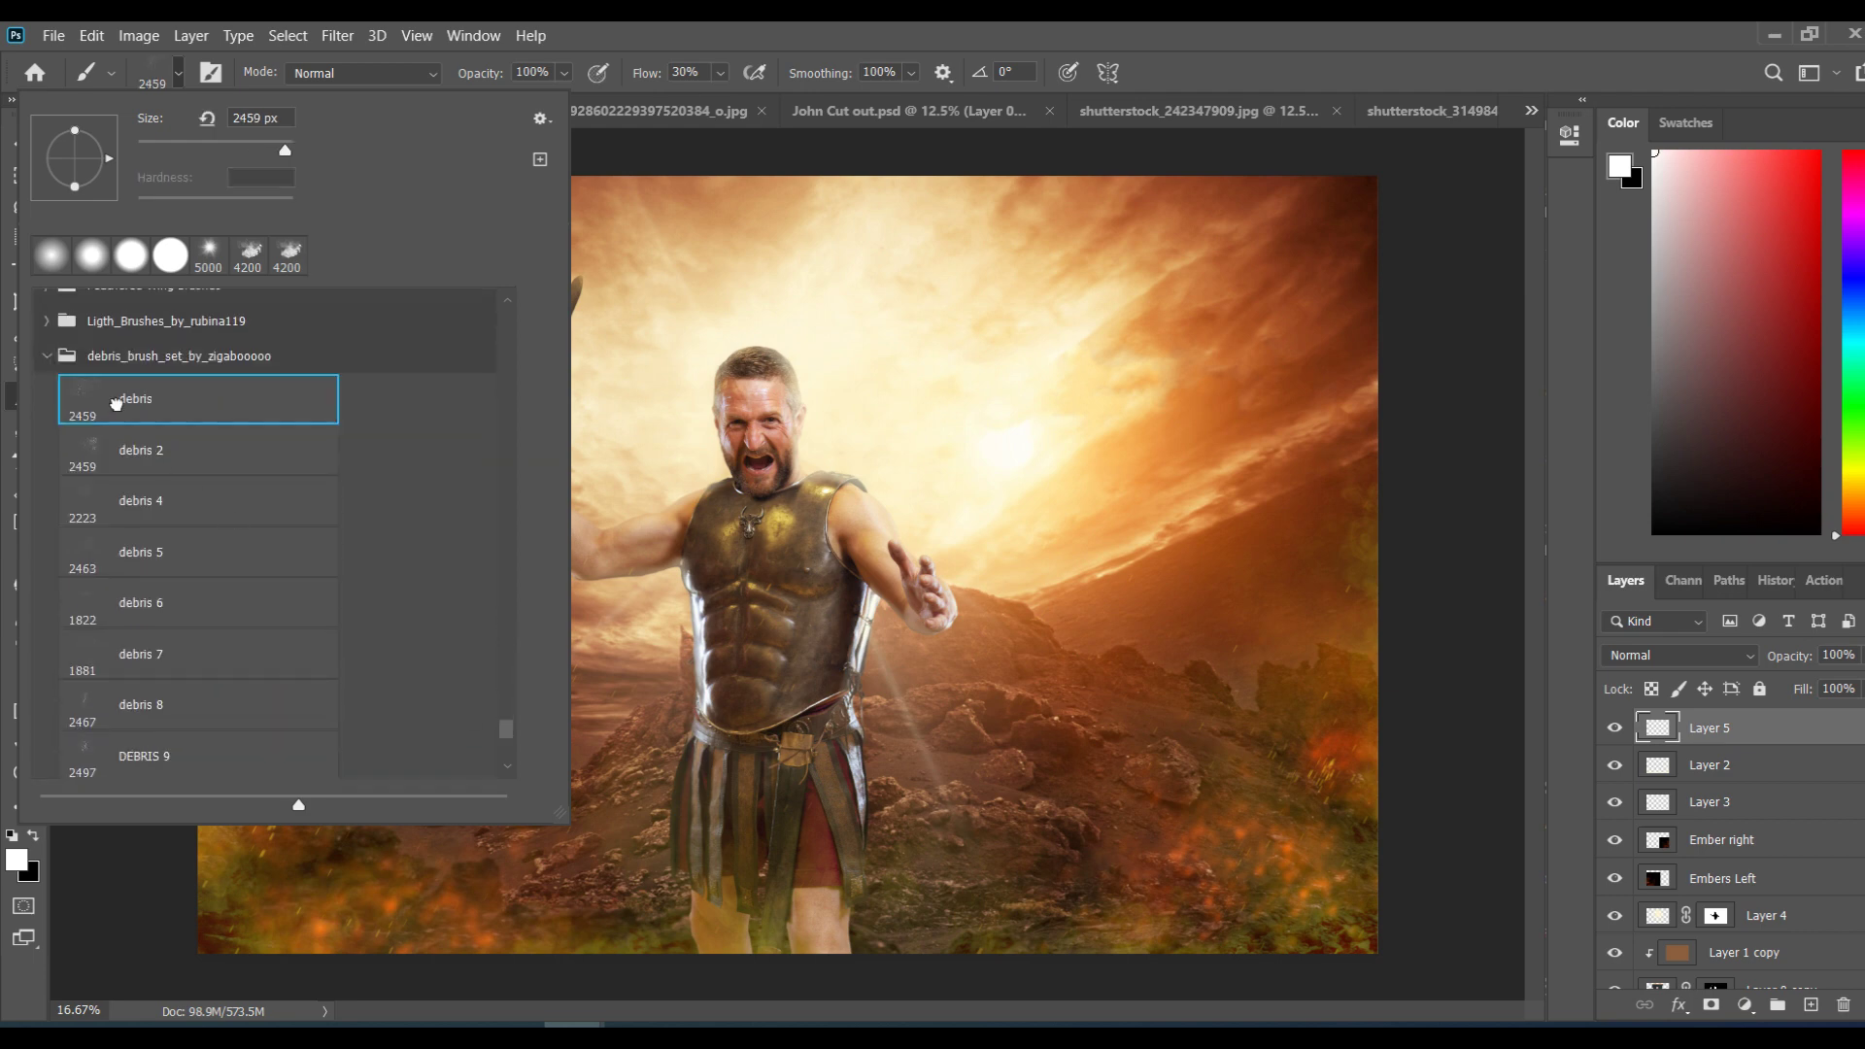
click(1064, 21)
Step: Set the debris brush to 100% flow and enlarge it to 3583 px
click(720, 74)
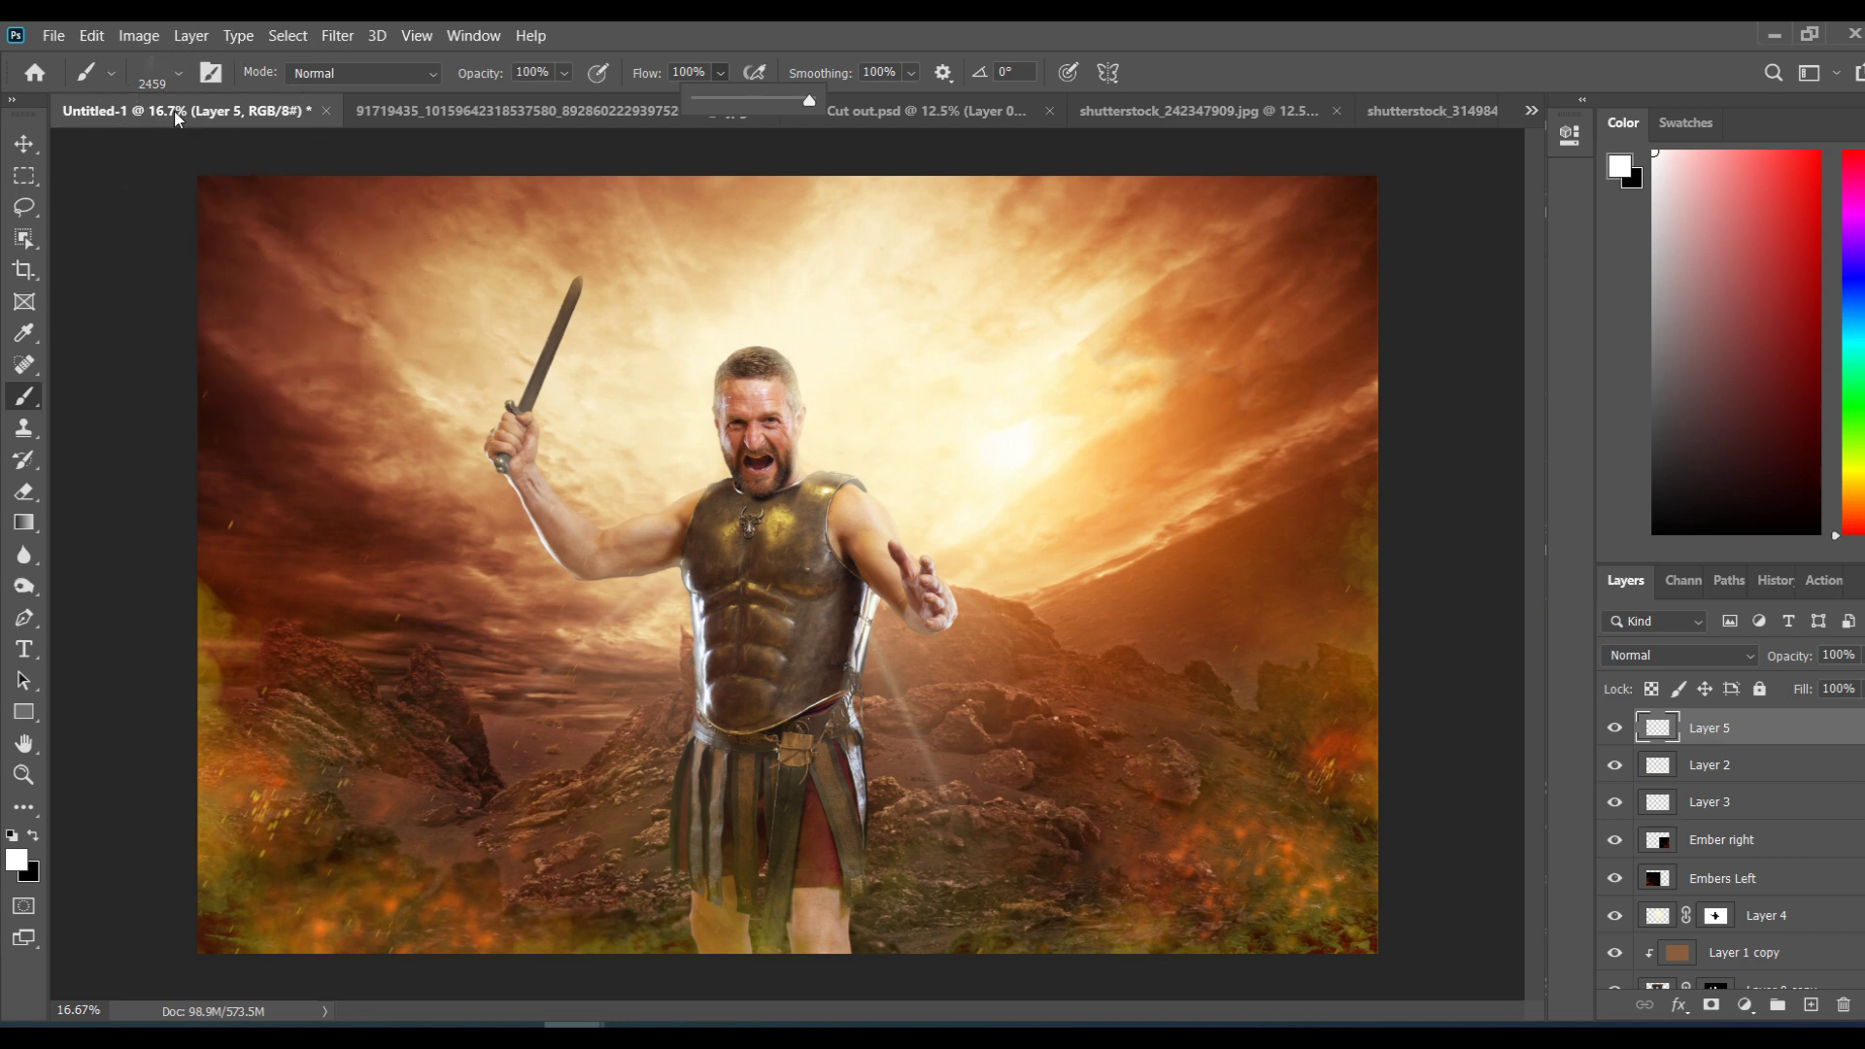
click(177, 73)
drag(279, 150, 291, 153)
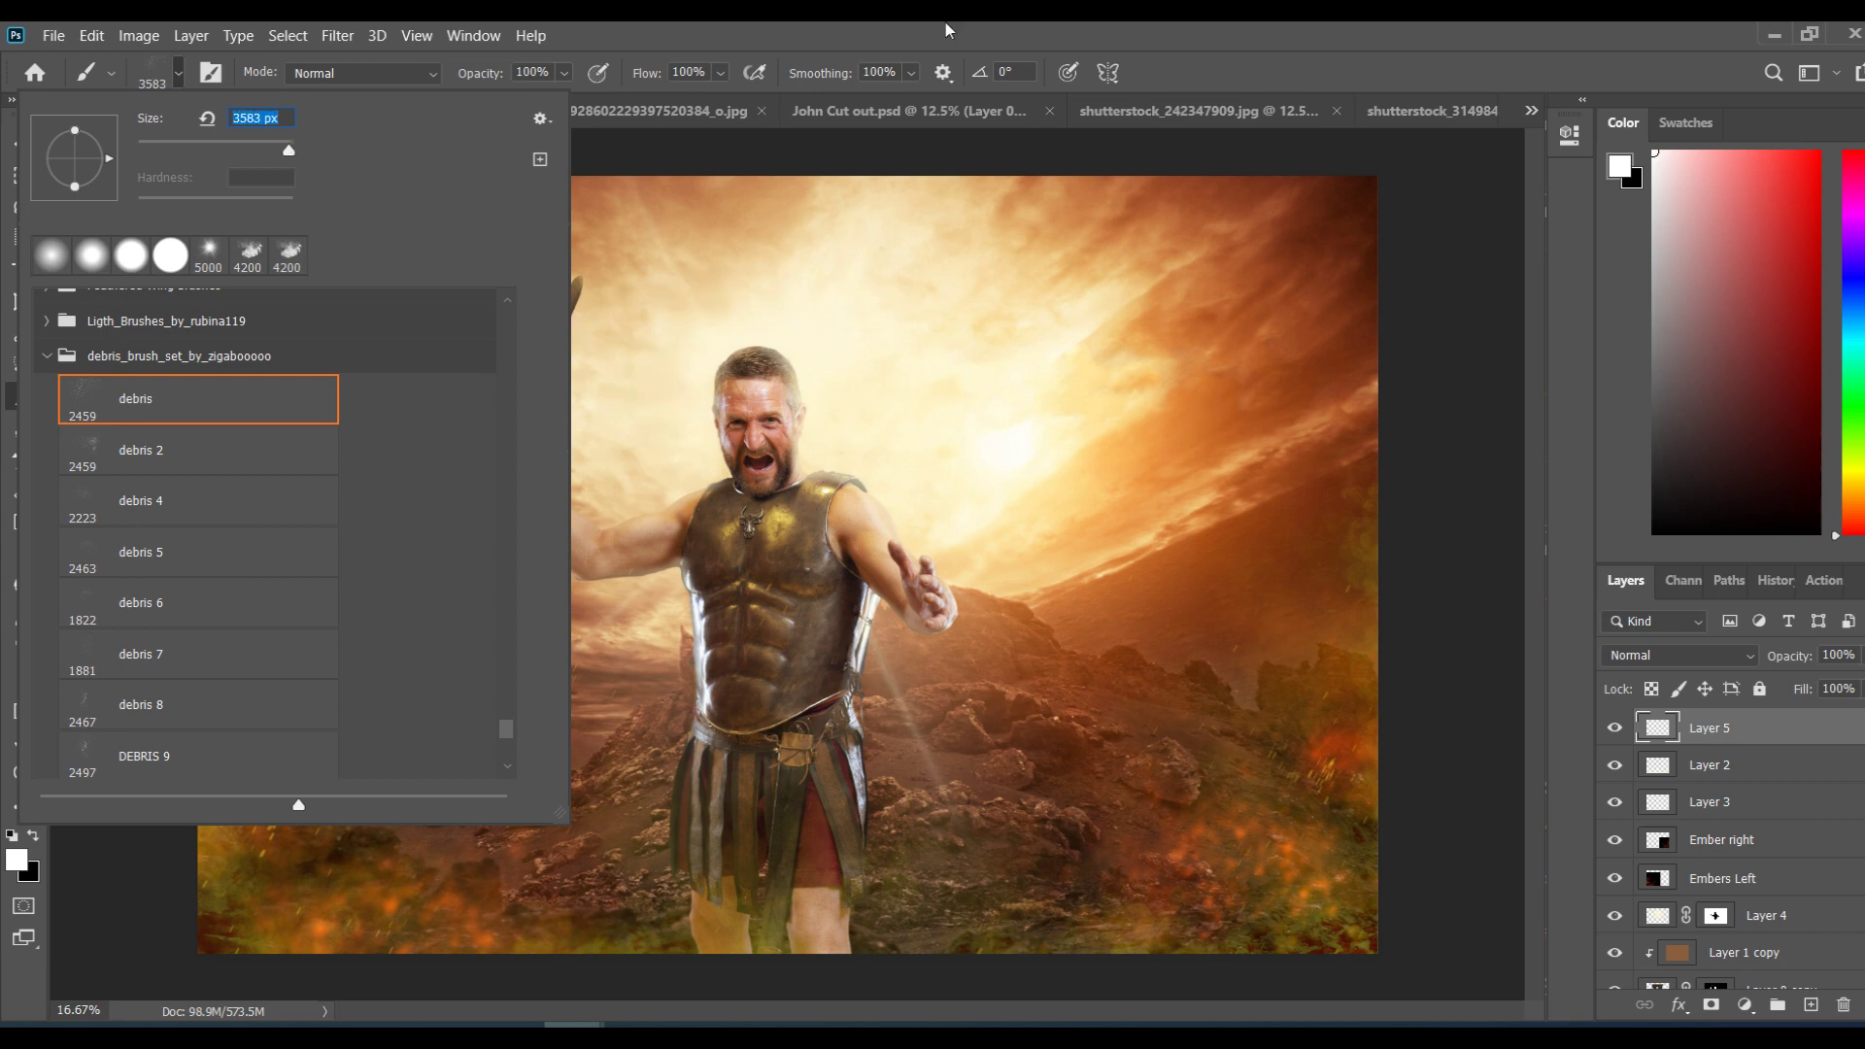
click(675, 393)
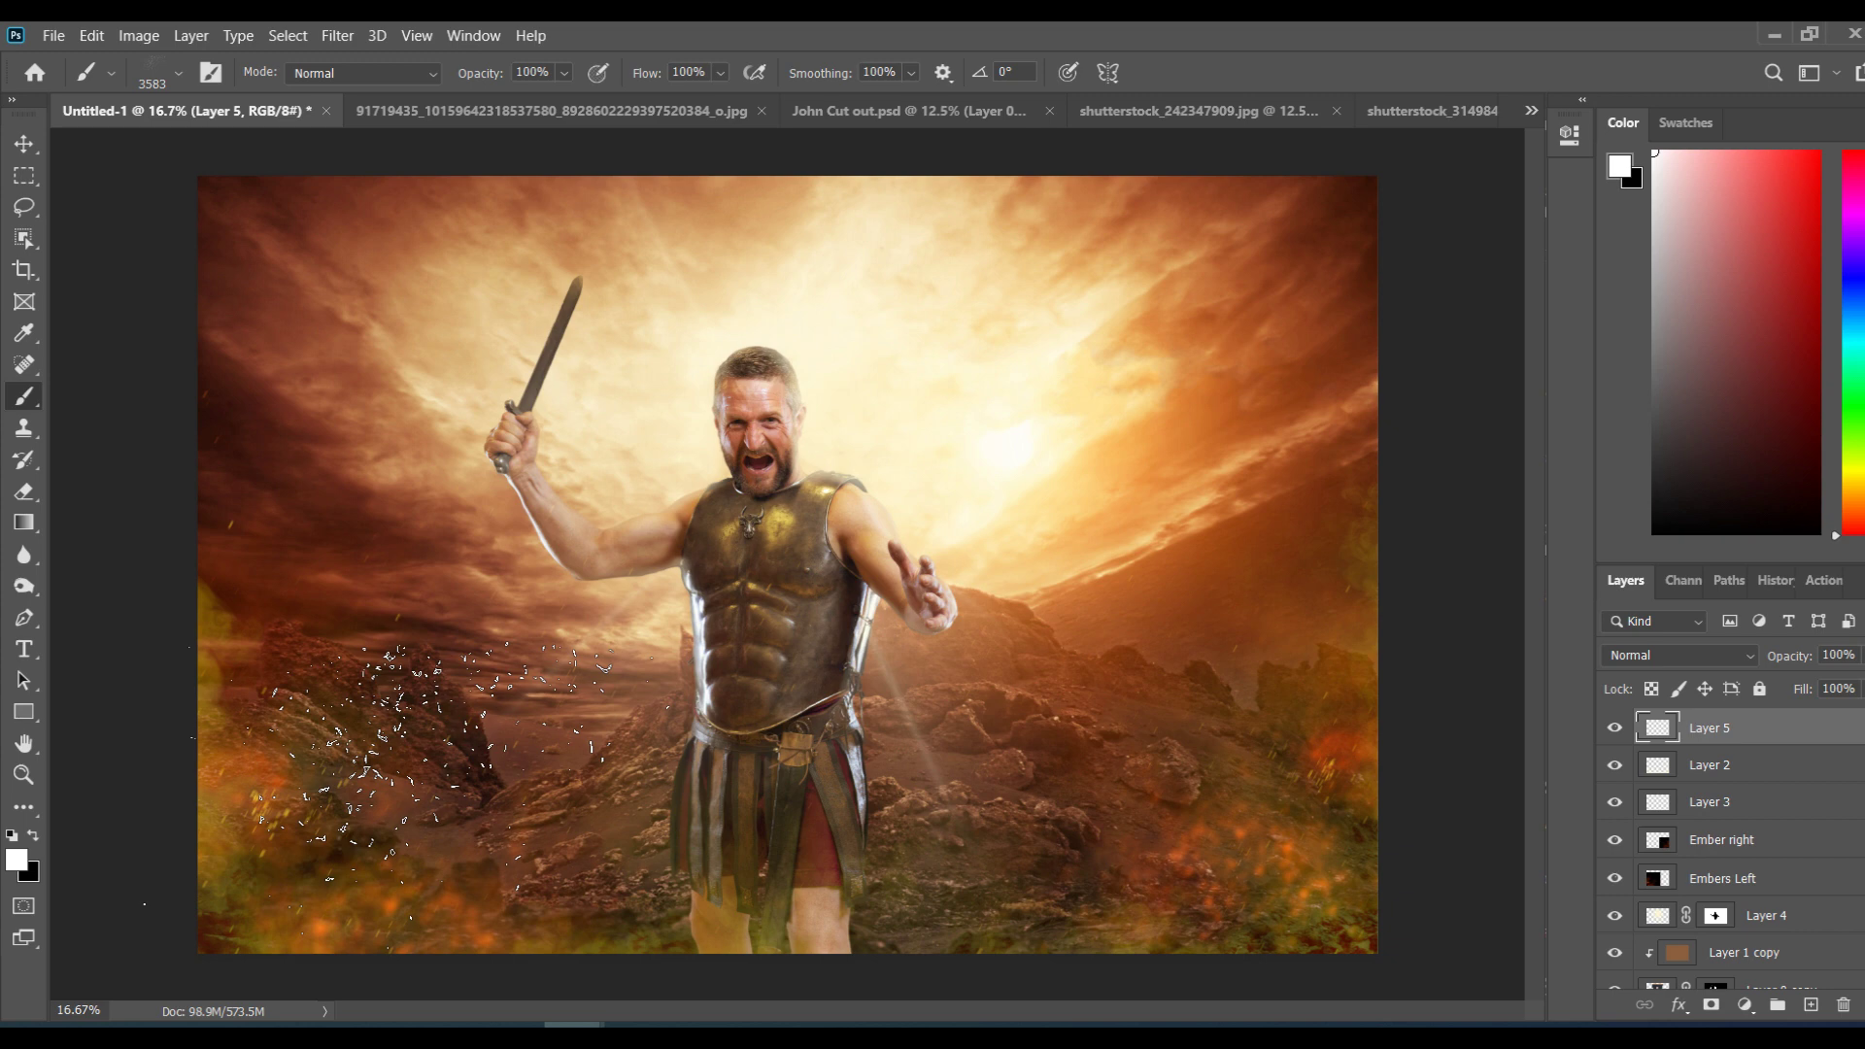
Step: Stamp white debris over the left rocks, right rocks and beside the warrior, then zoom in to inspect
click(403, 768)
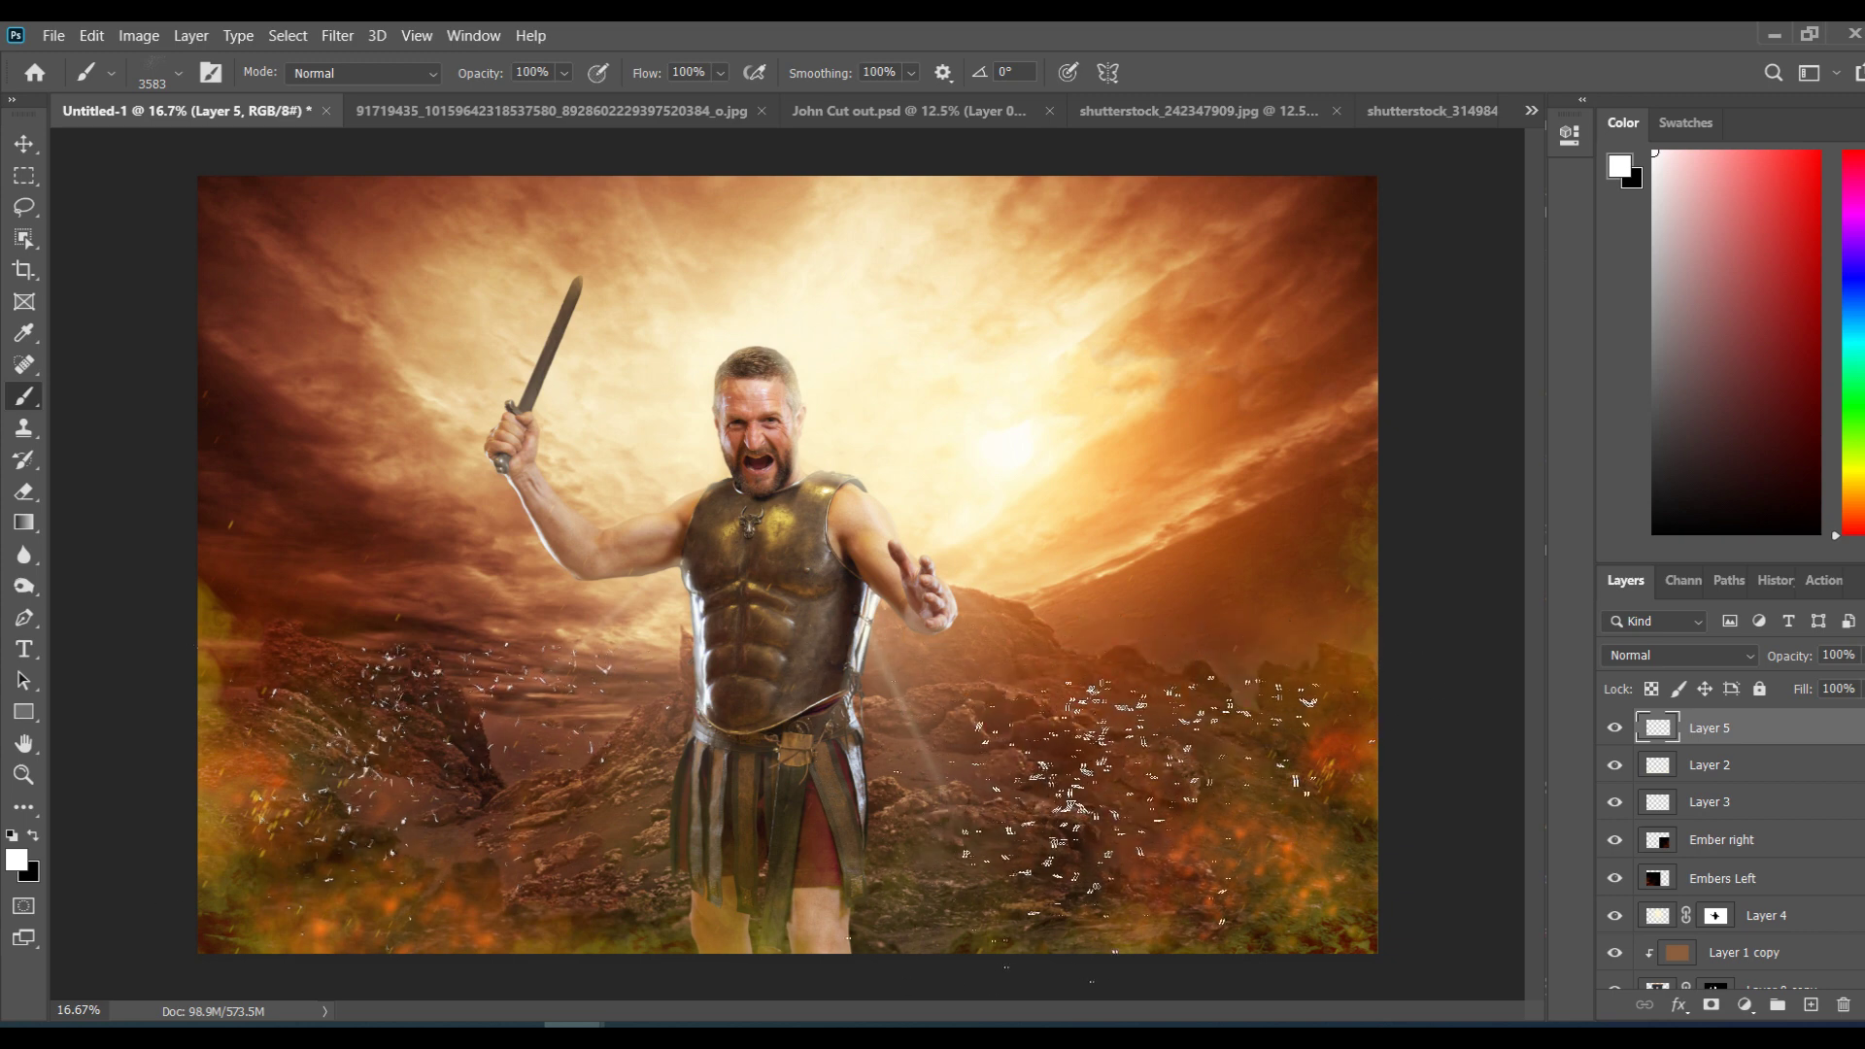
click(1166, 845)
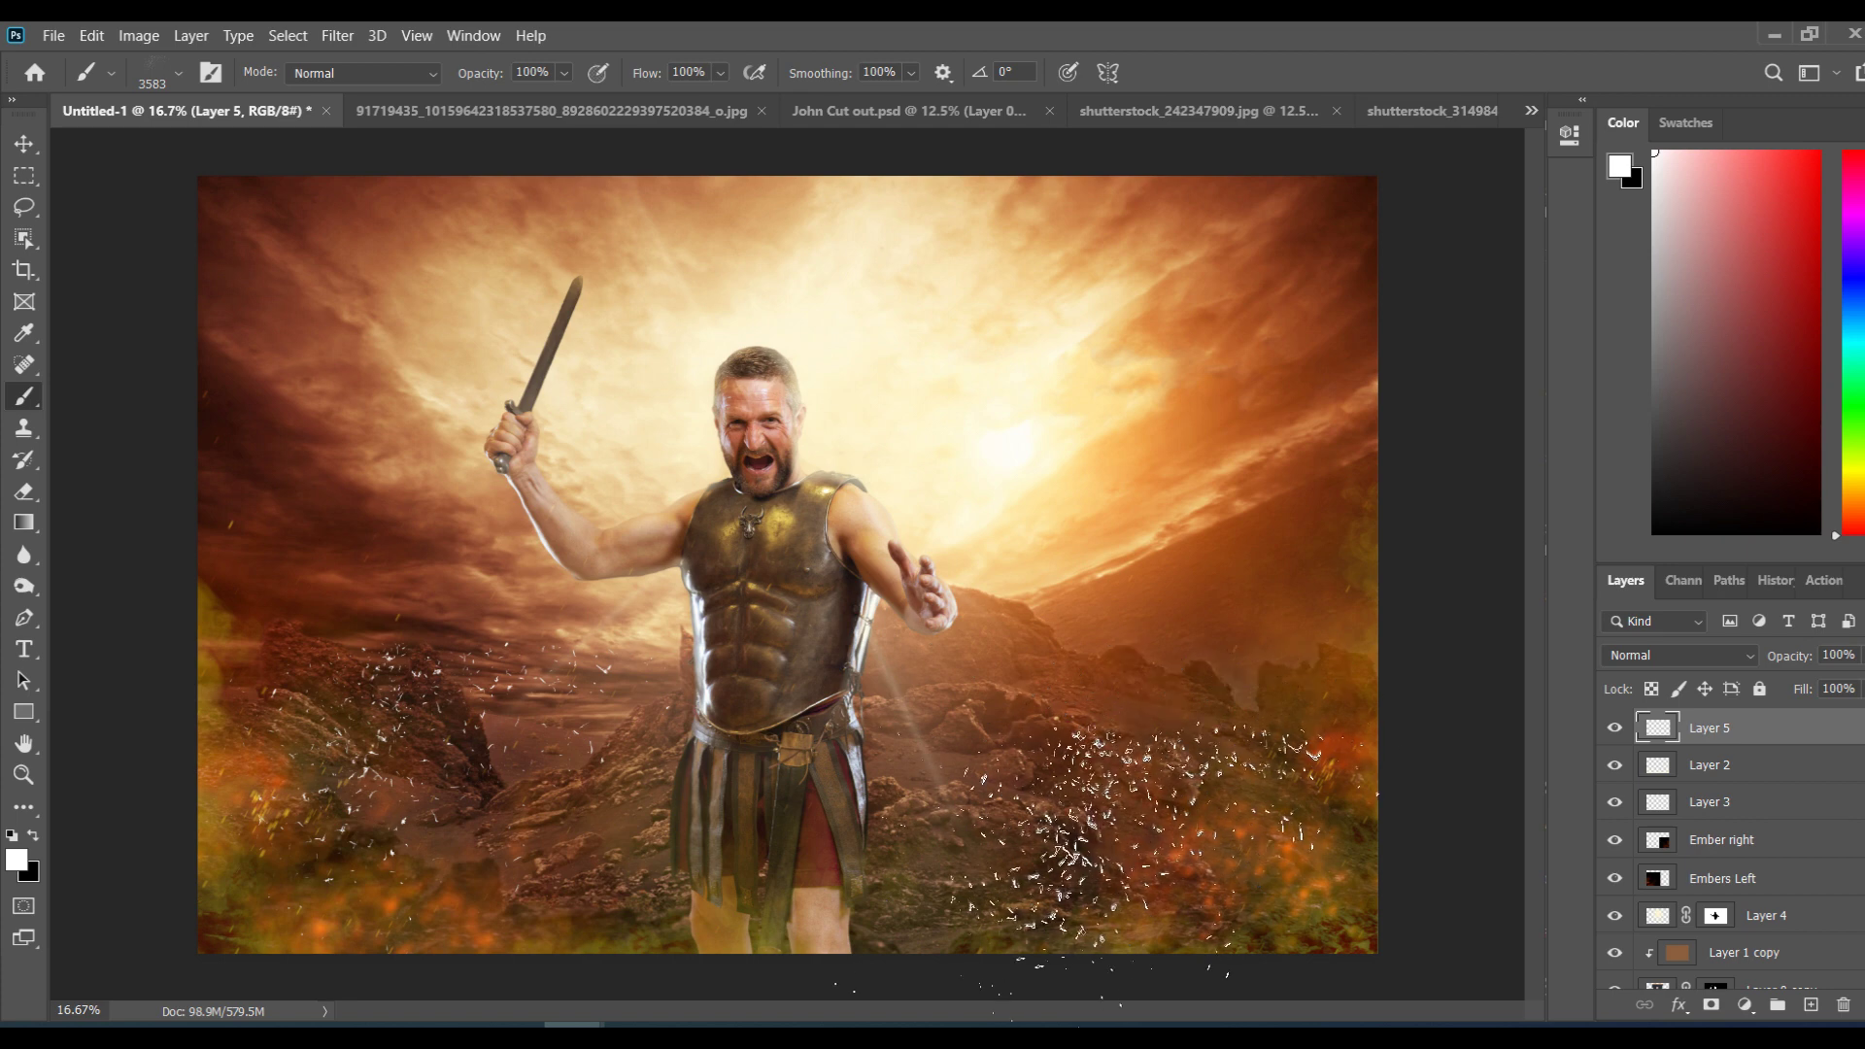
click(792, 660)
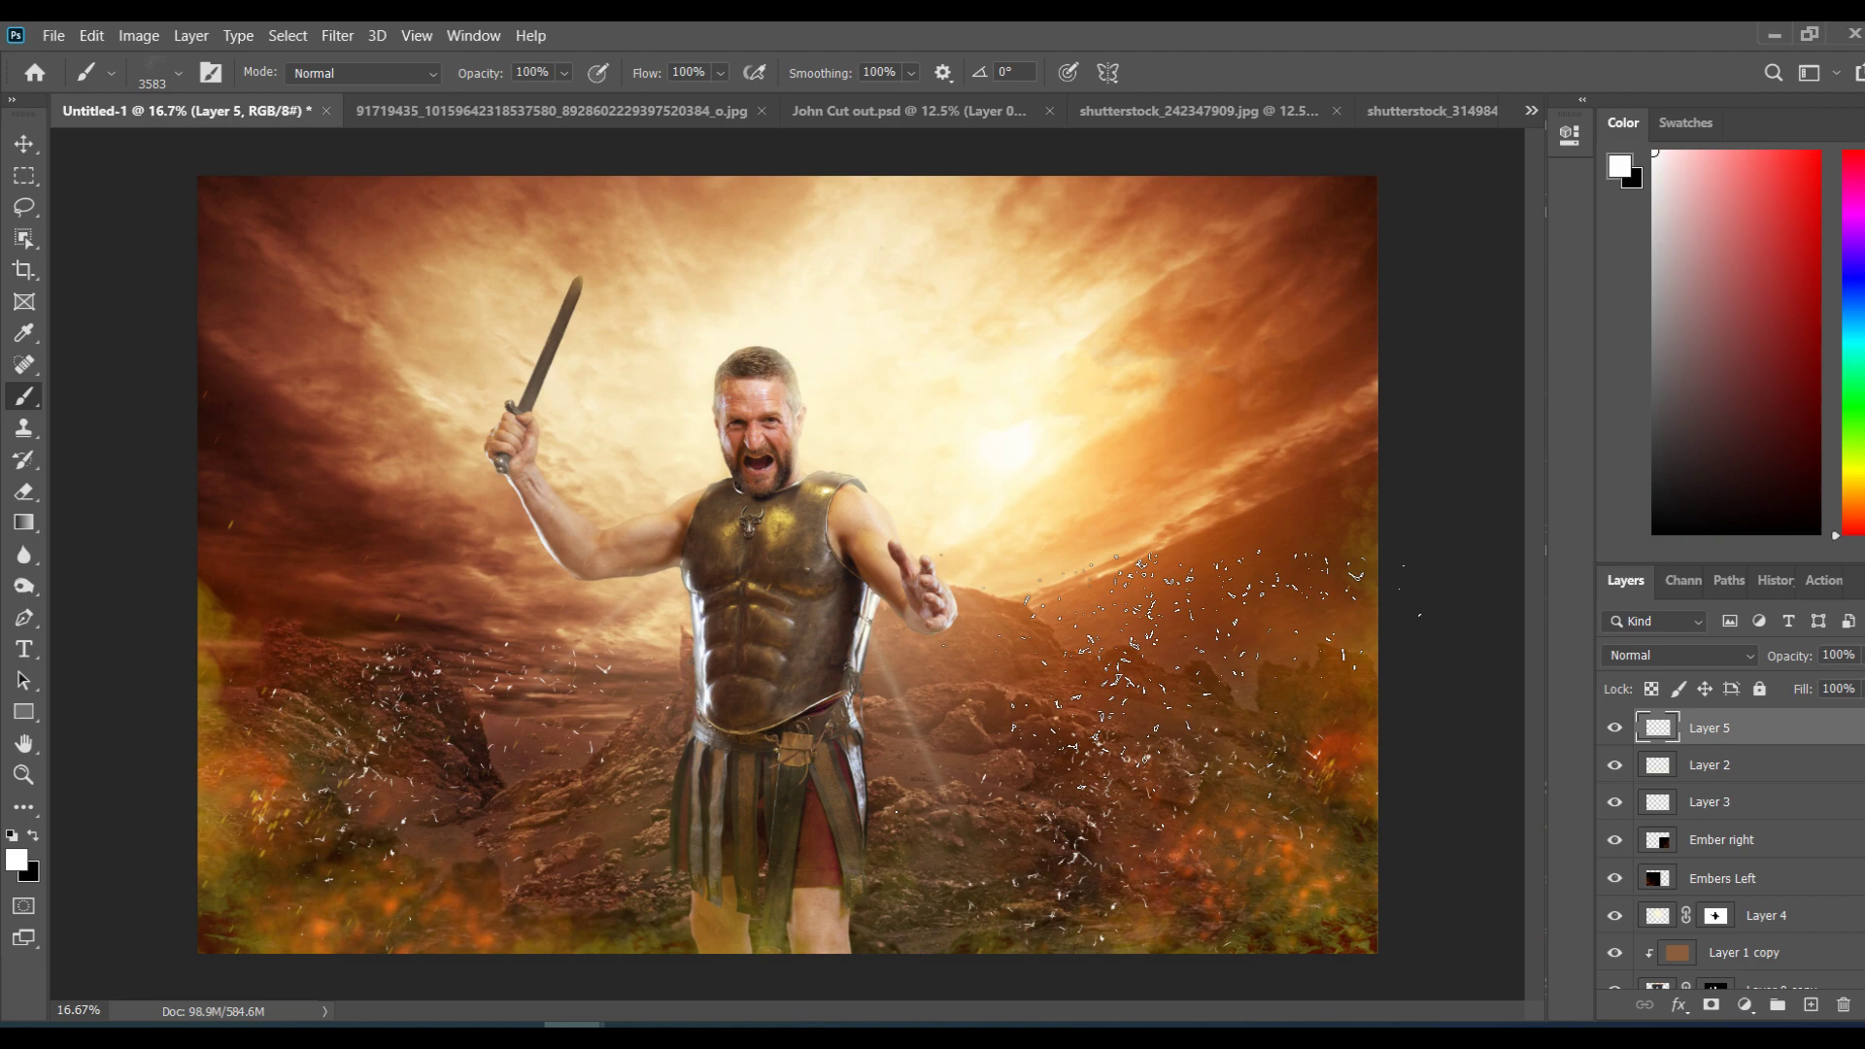
click(26, 144)
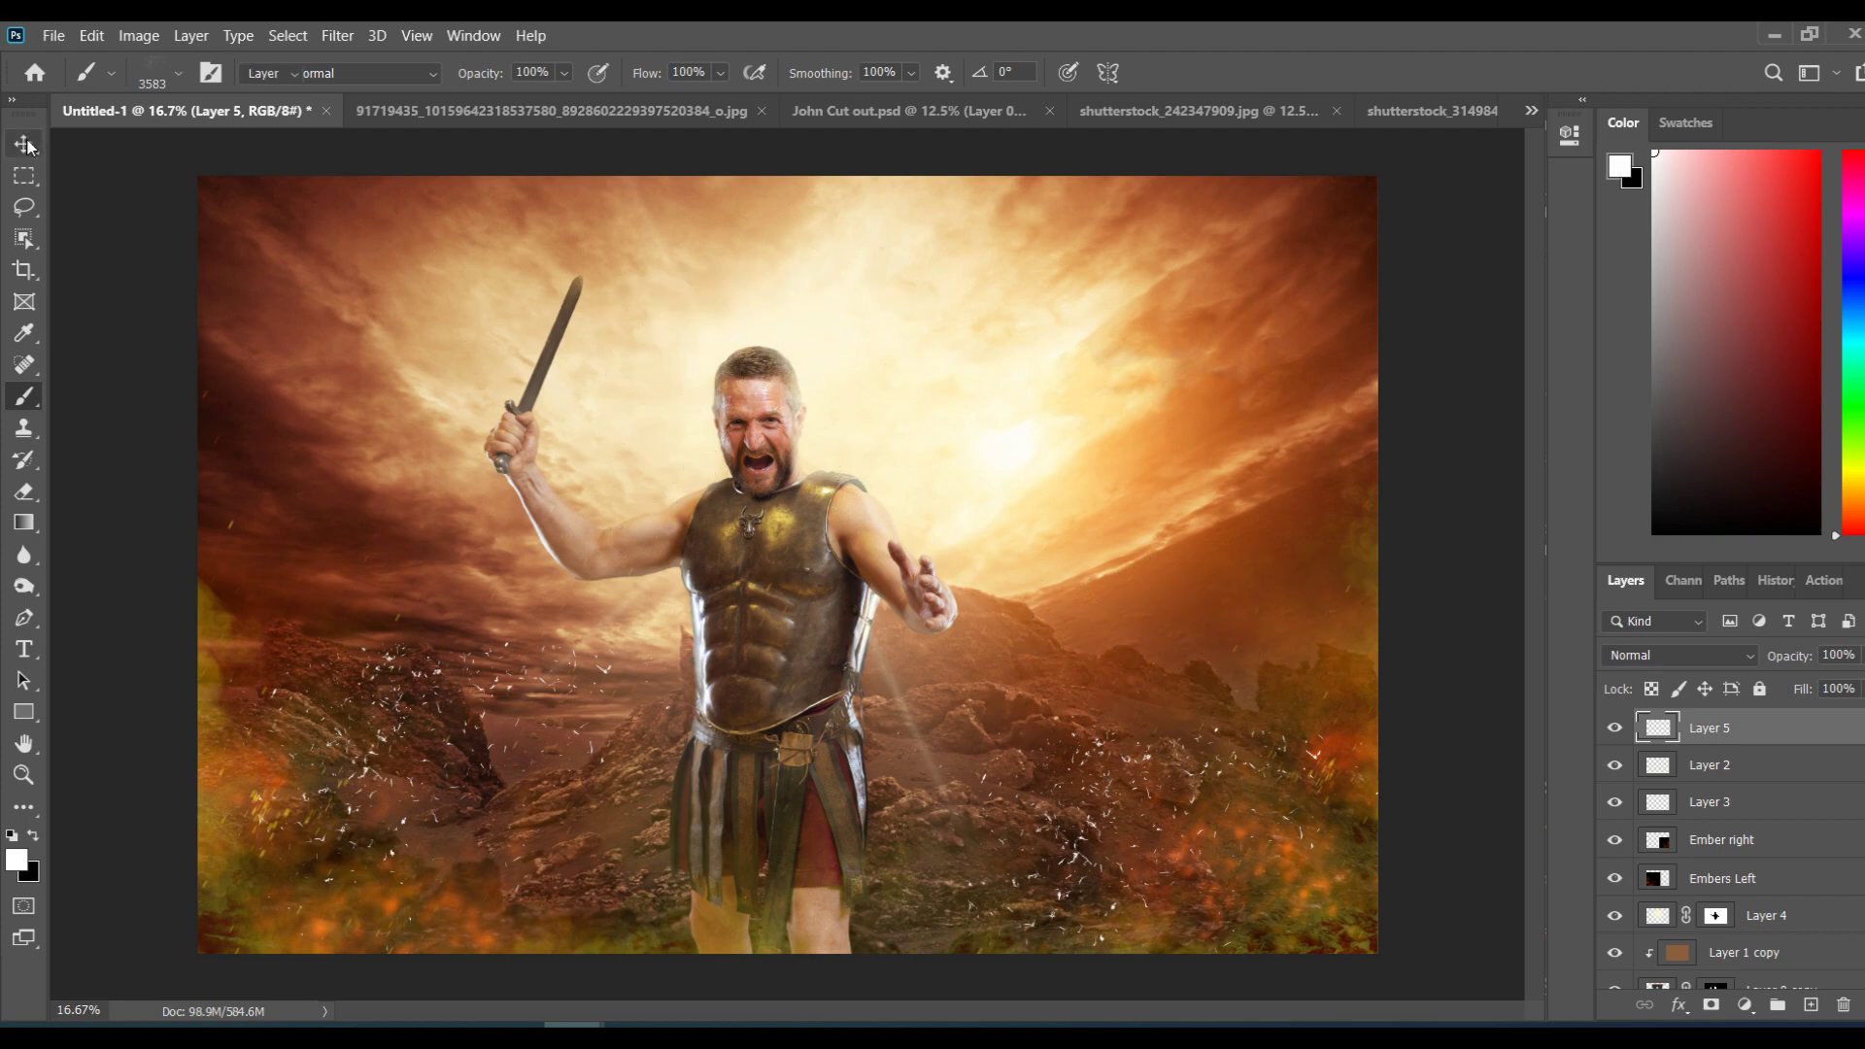
key(ctrl+plus)
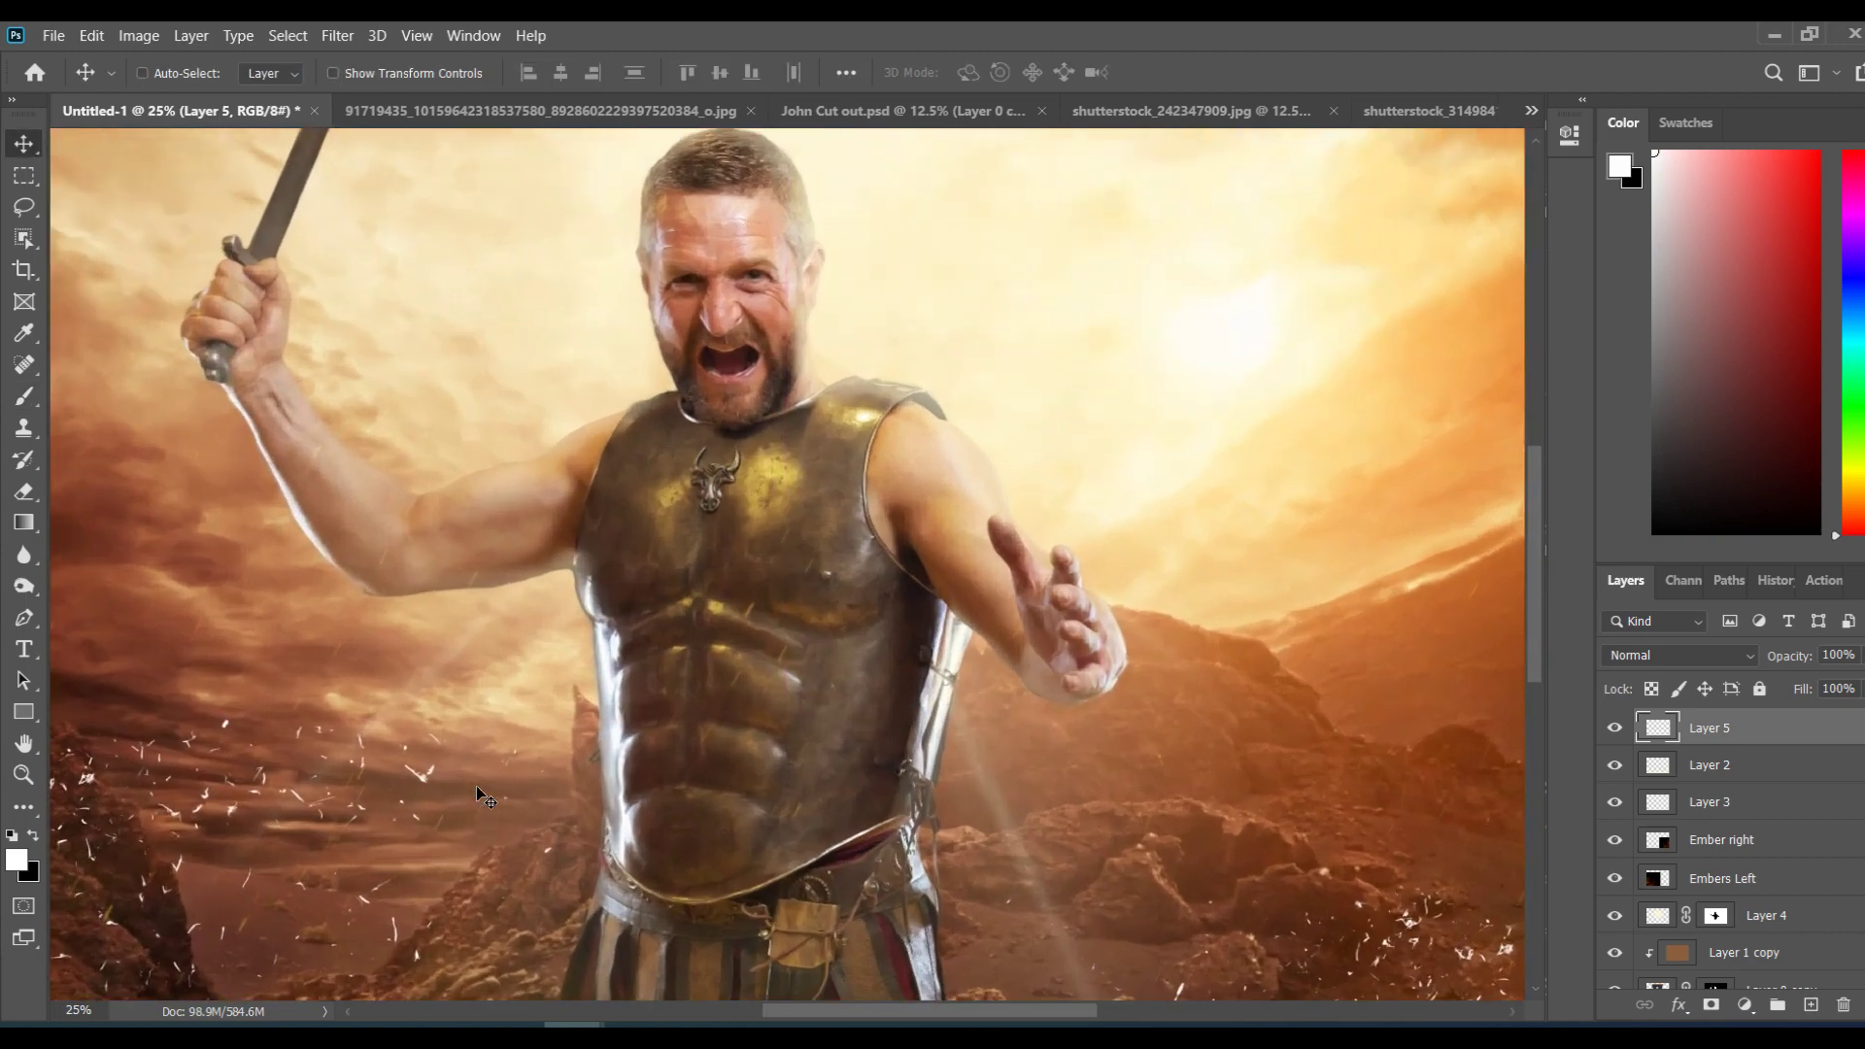
key(ctrl+plus)
drag(922, 1010, 790, 1009)
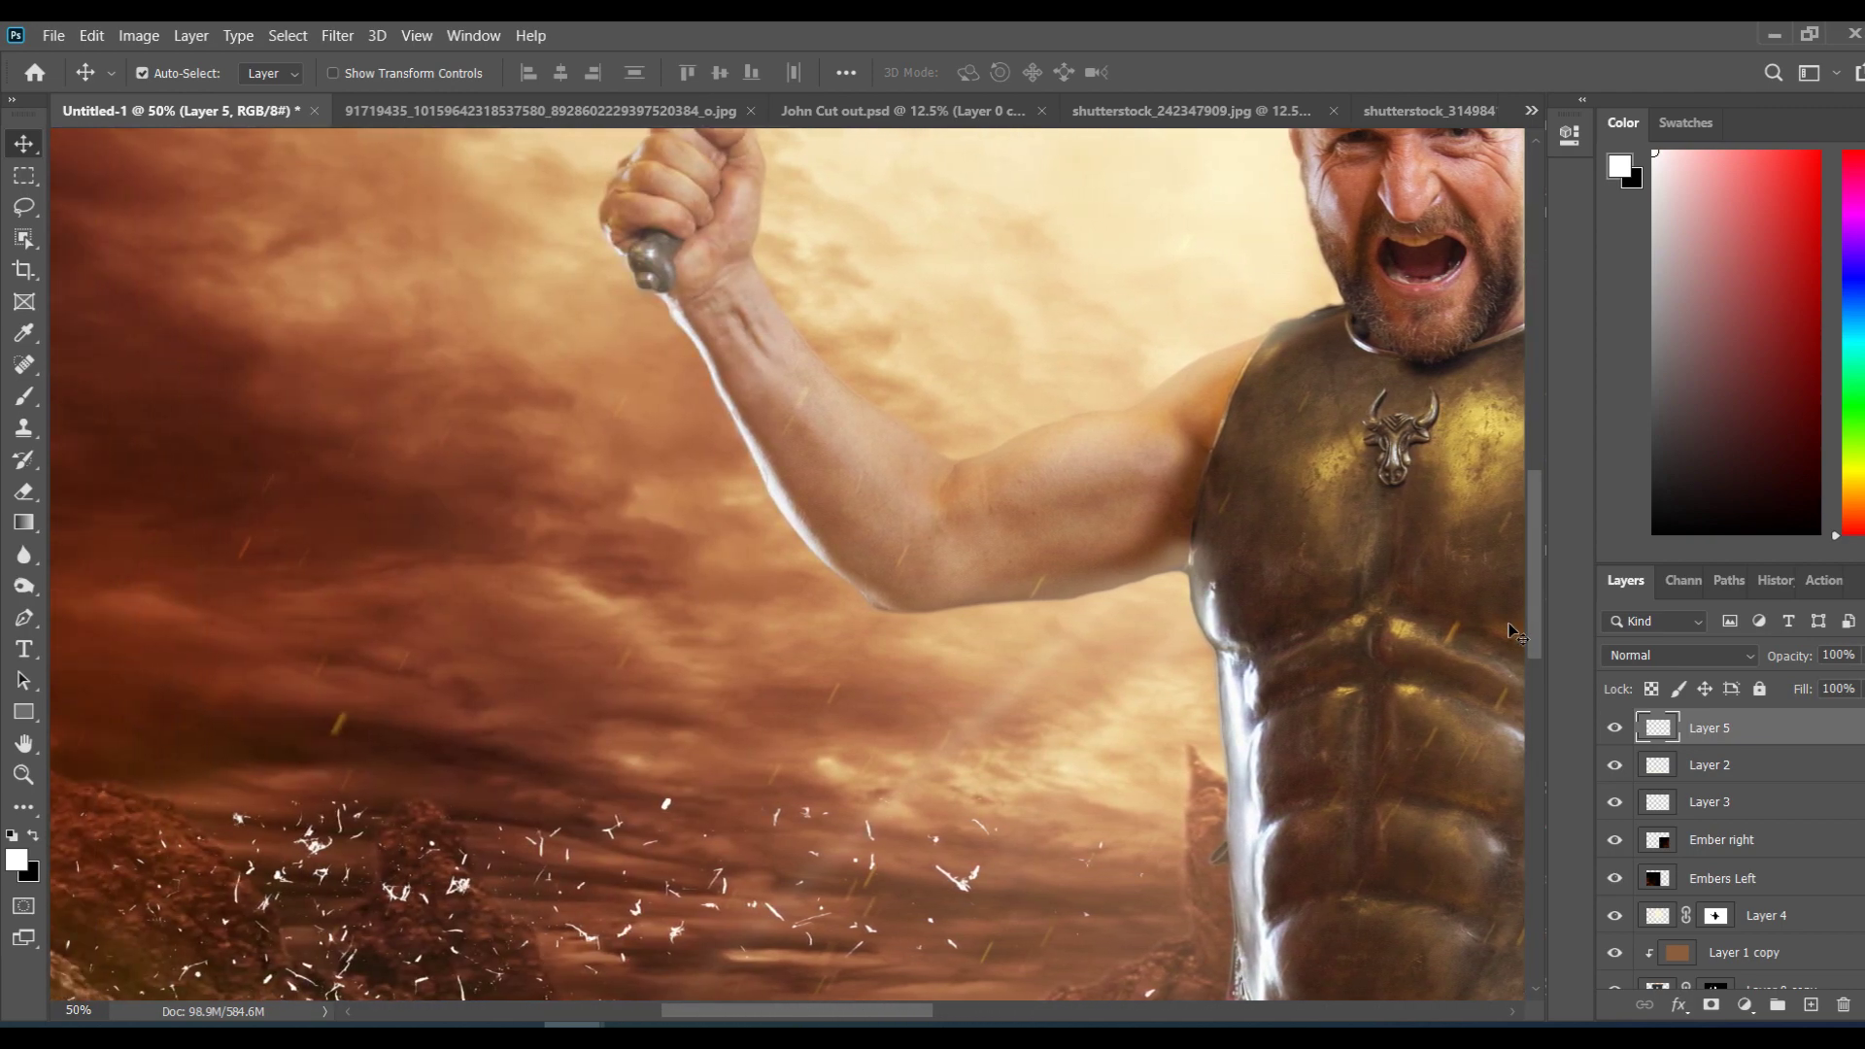
drag(1537, 643, 1535, 753)
Step: Apply a Motion Blur (Angle 62, Distance 47) to the debris on Layer 5
click(338, 35)
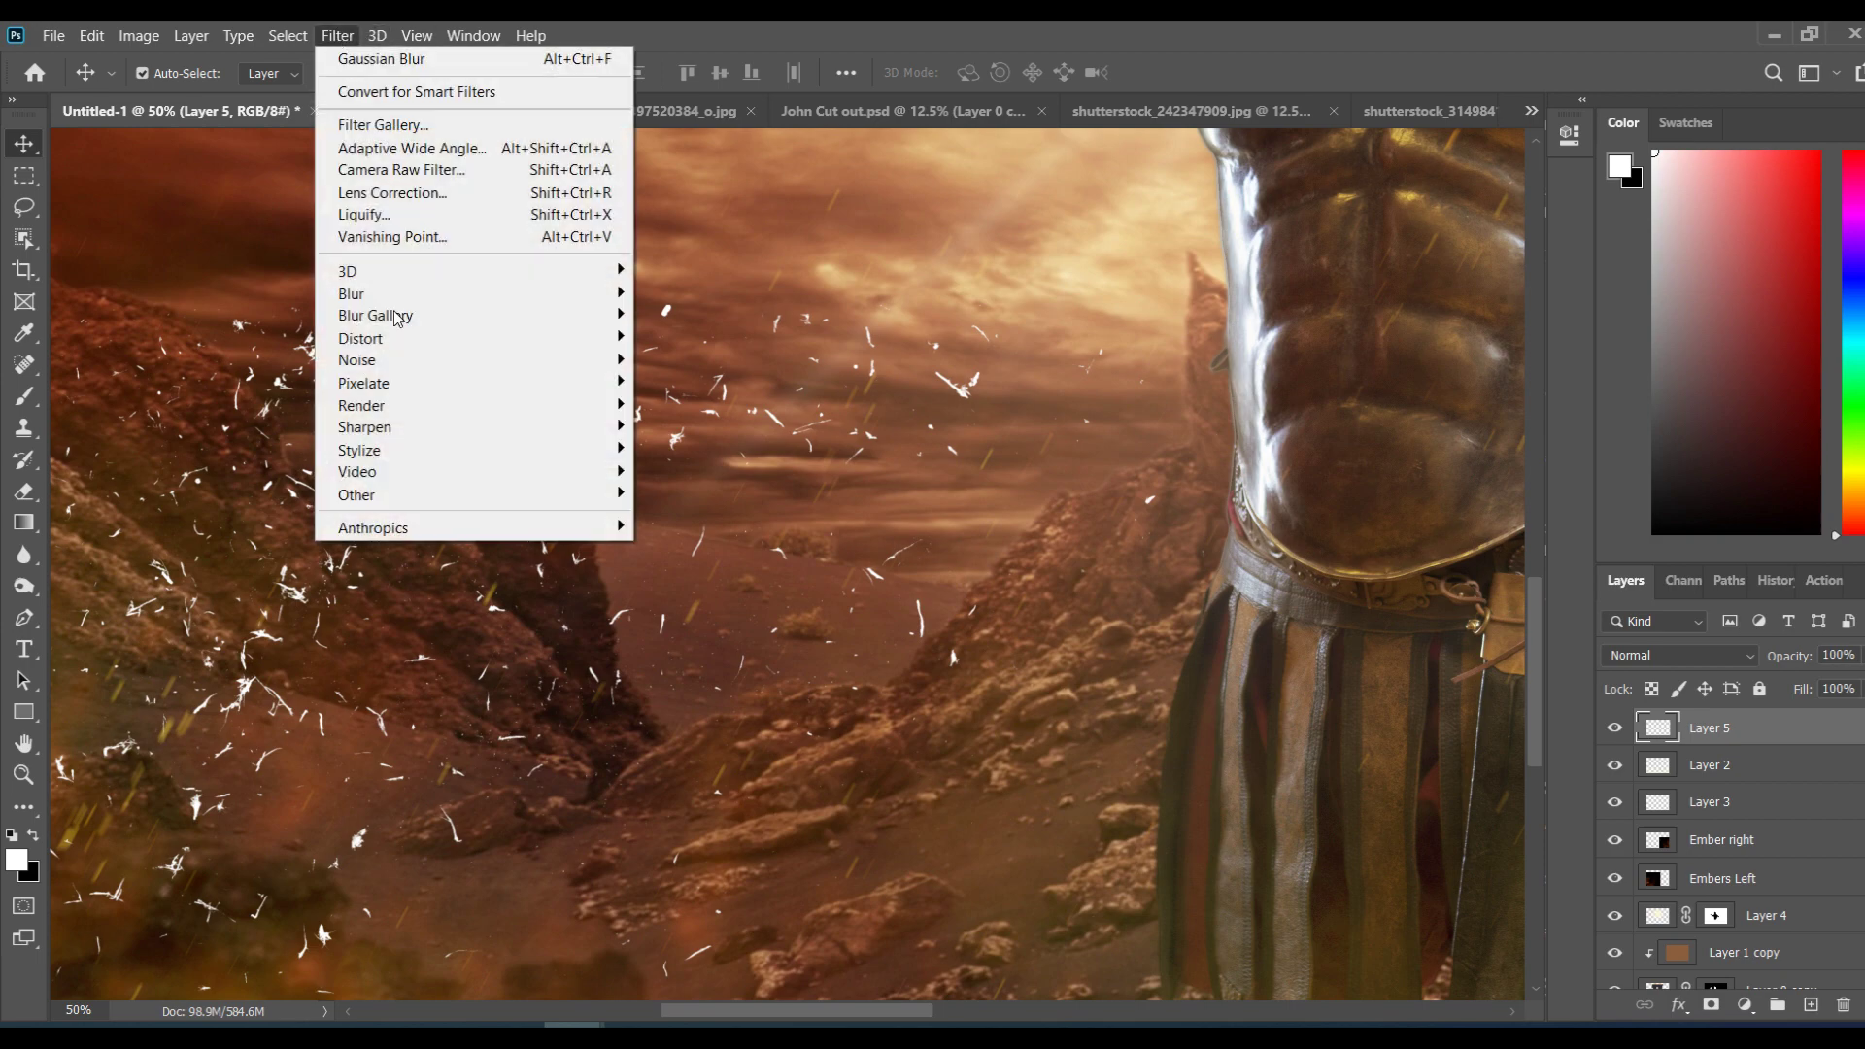
mouse_move(424, 294)
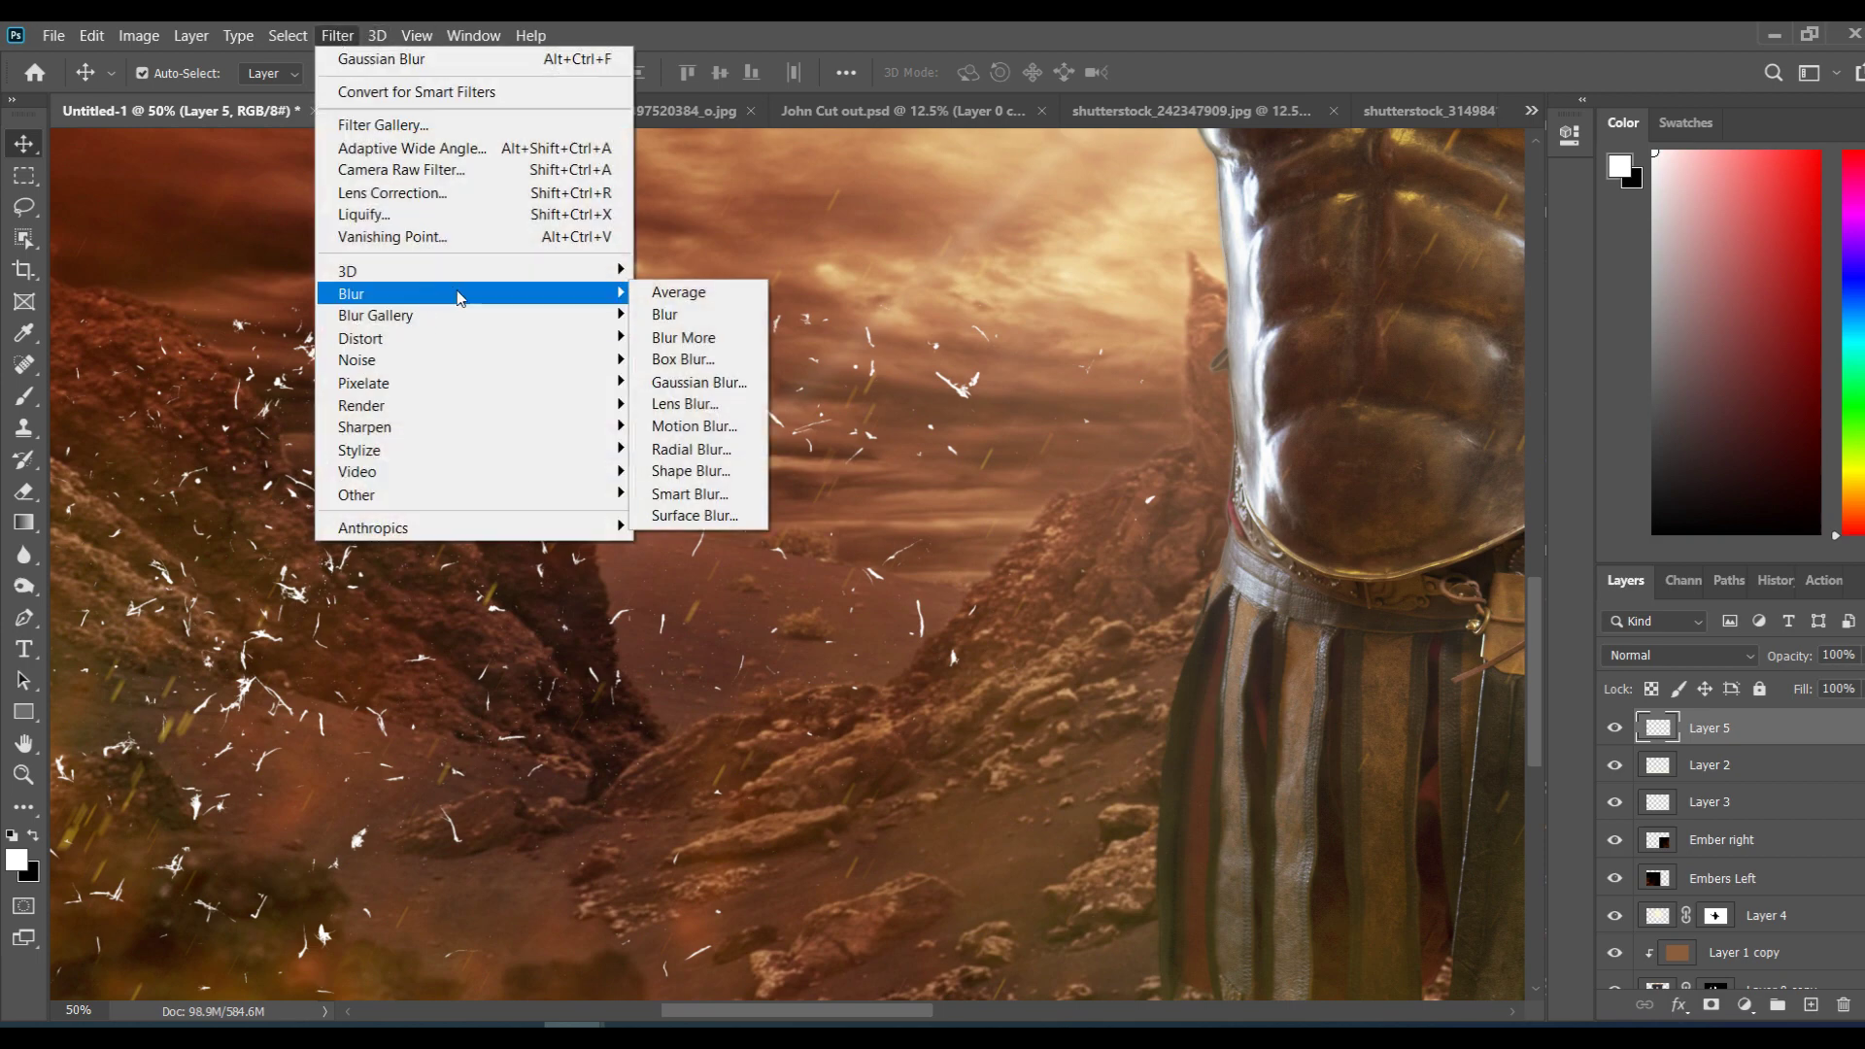
click(738, 424)
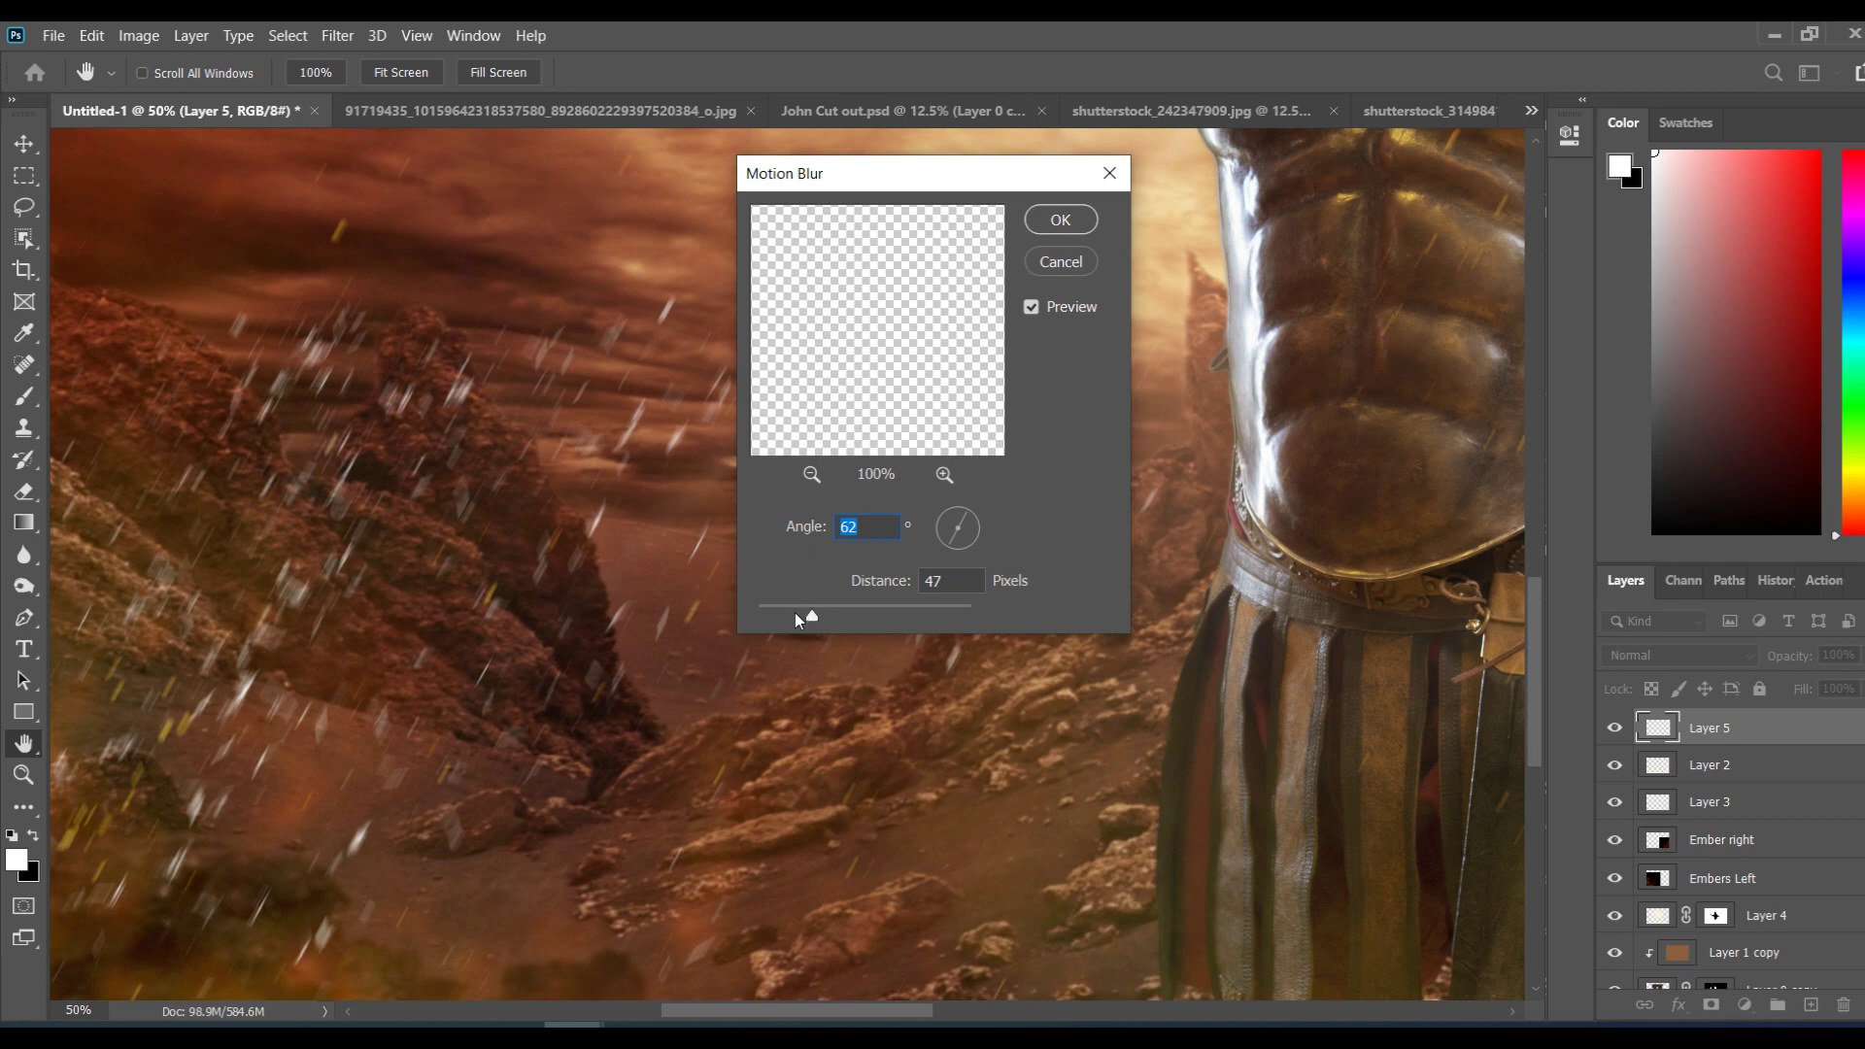
click(1045, 217)
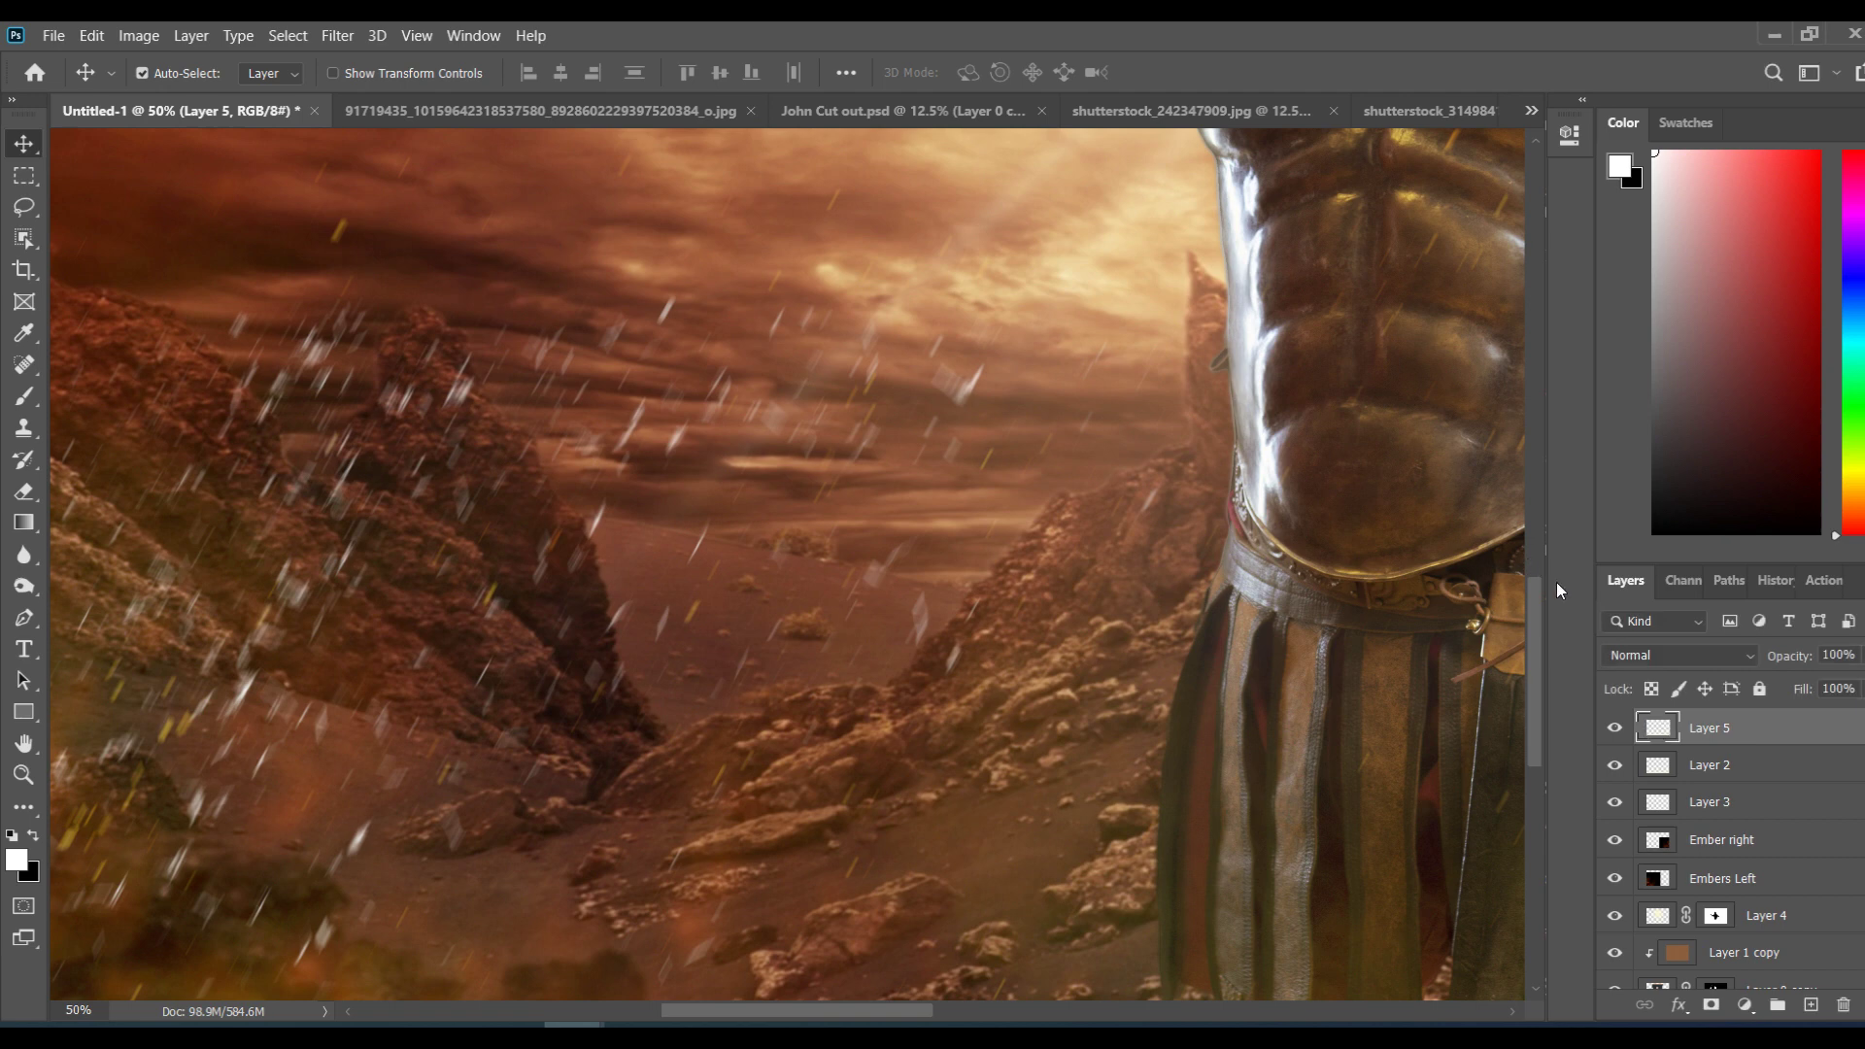
Step: Compare blend modes and set Layer 5 to Overlay, then zoom out to the whole warrior
click(1634, 650)
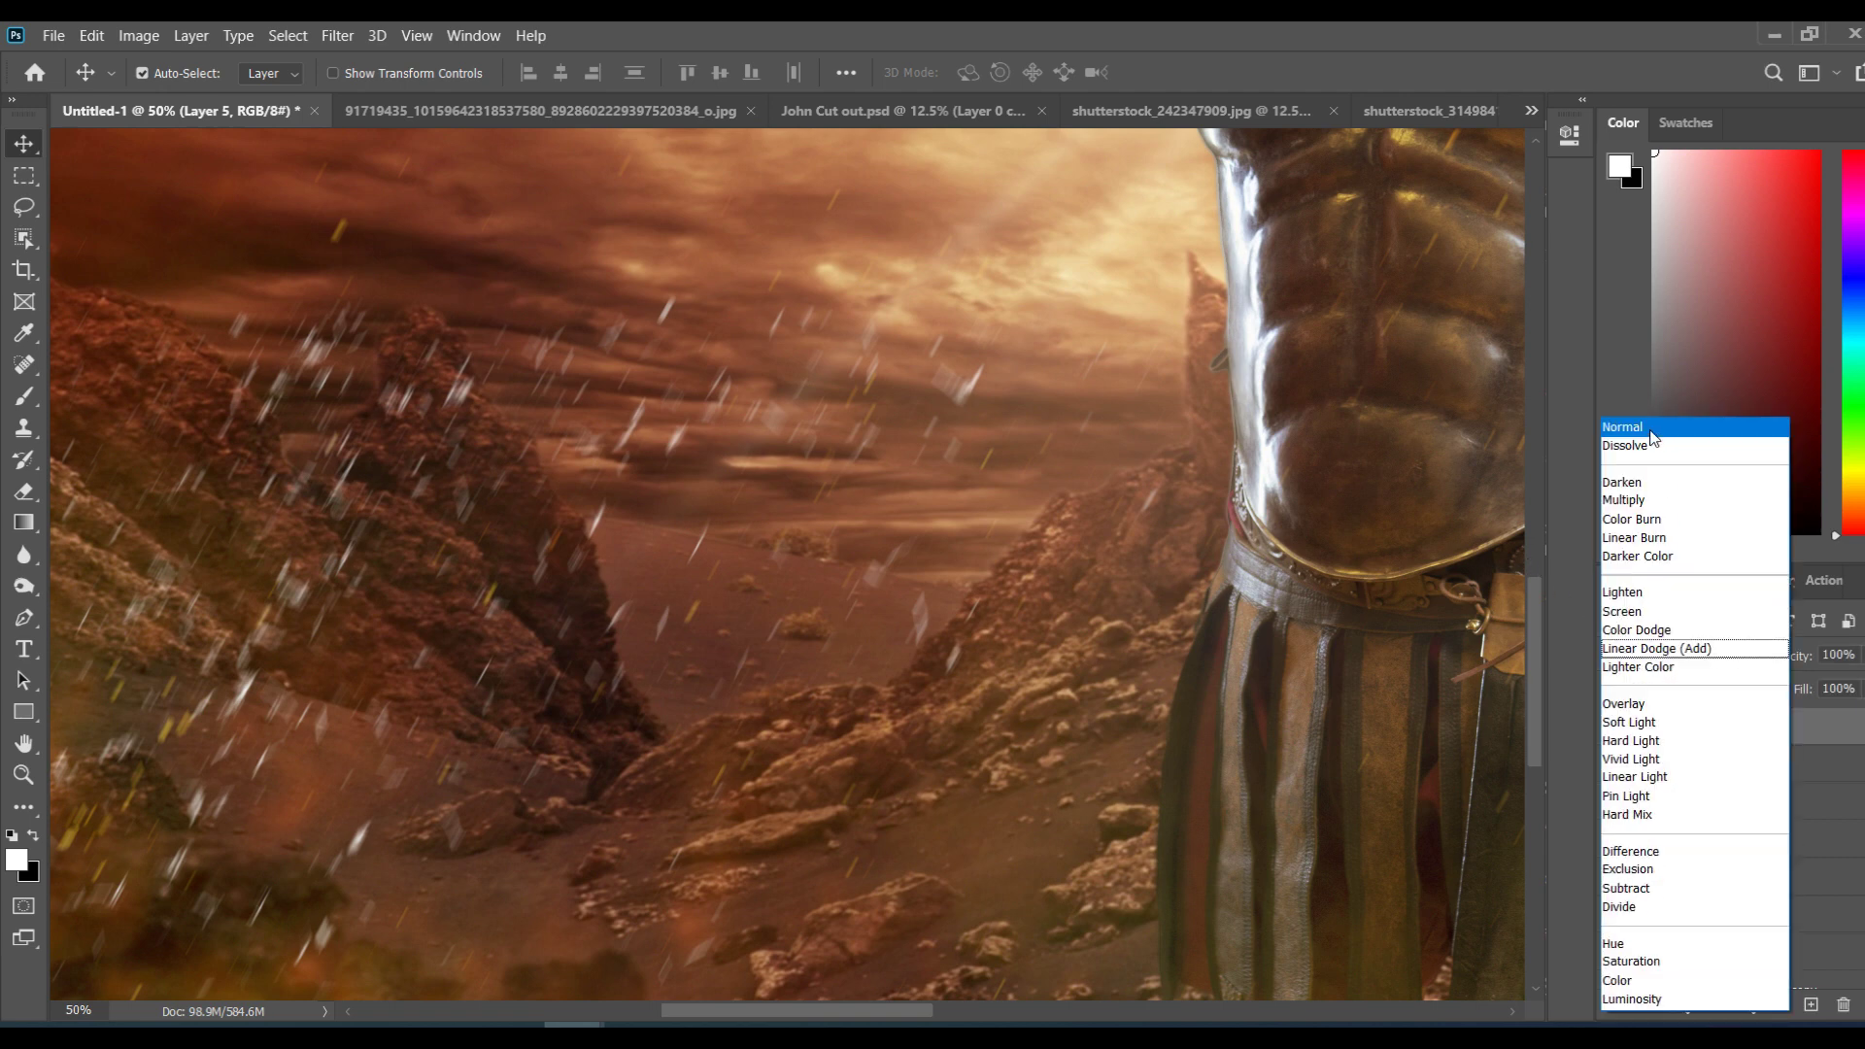
click(1648, 426)
key(Down)
key(Down)
key(Down)
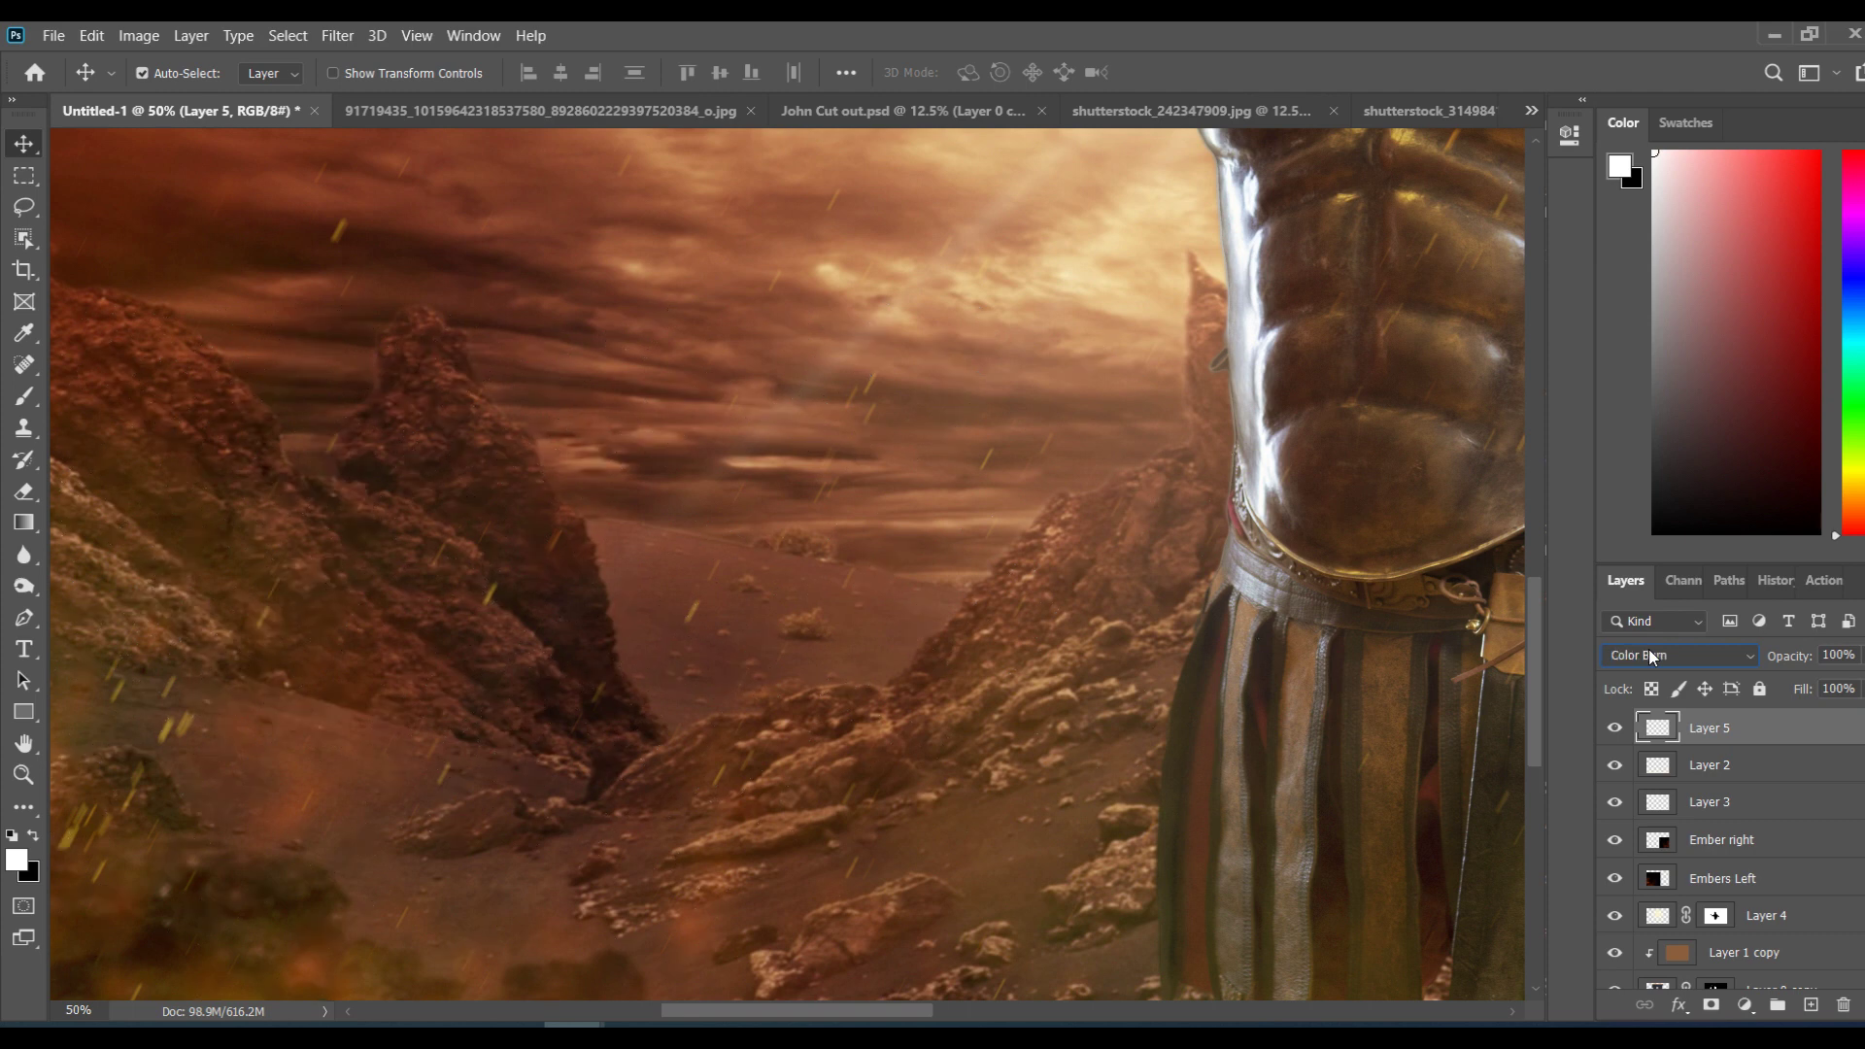
key(Down)
key(Down)
key(Down)
key(Down)
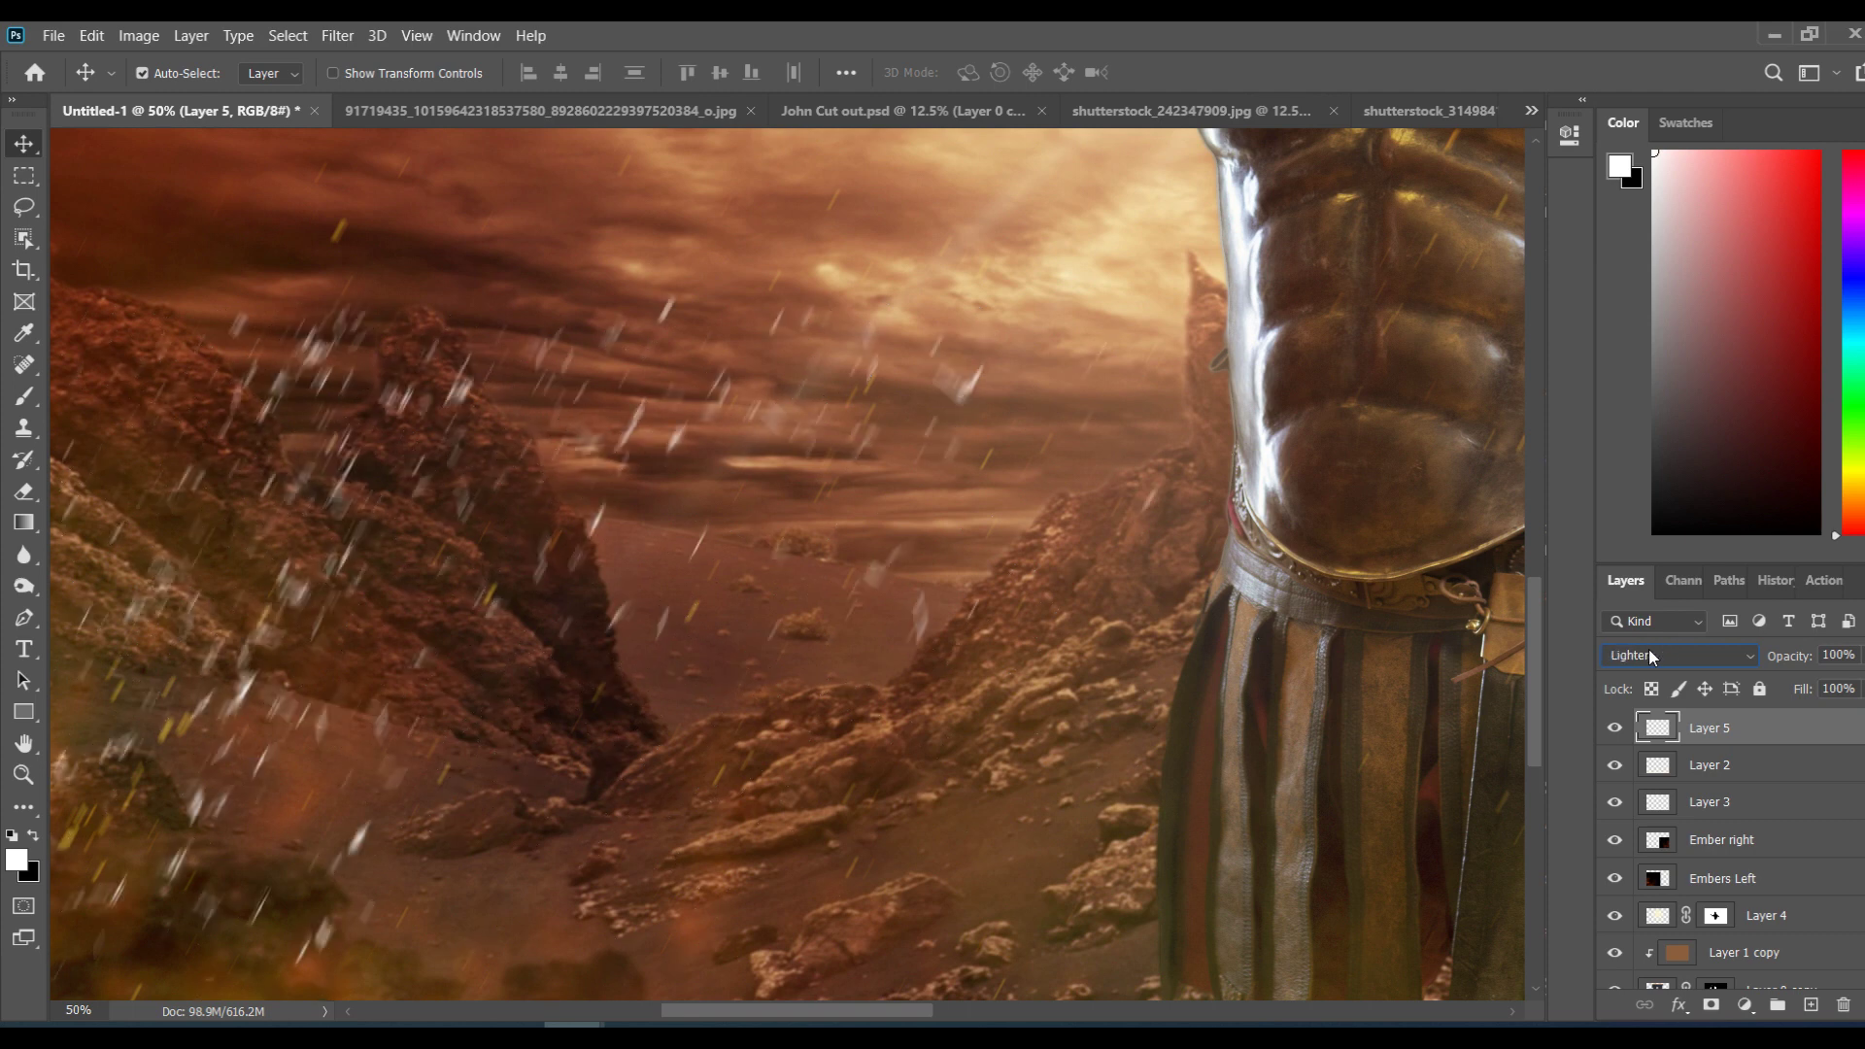
key(Down)
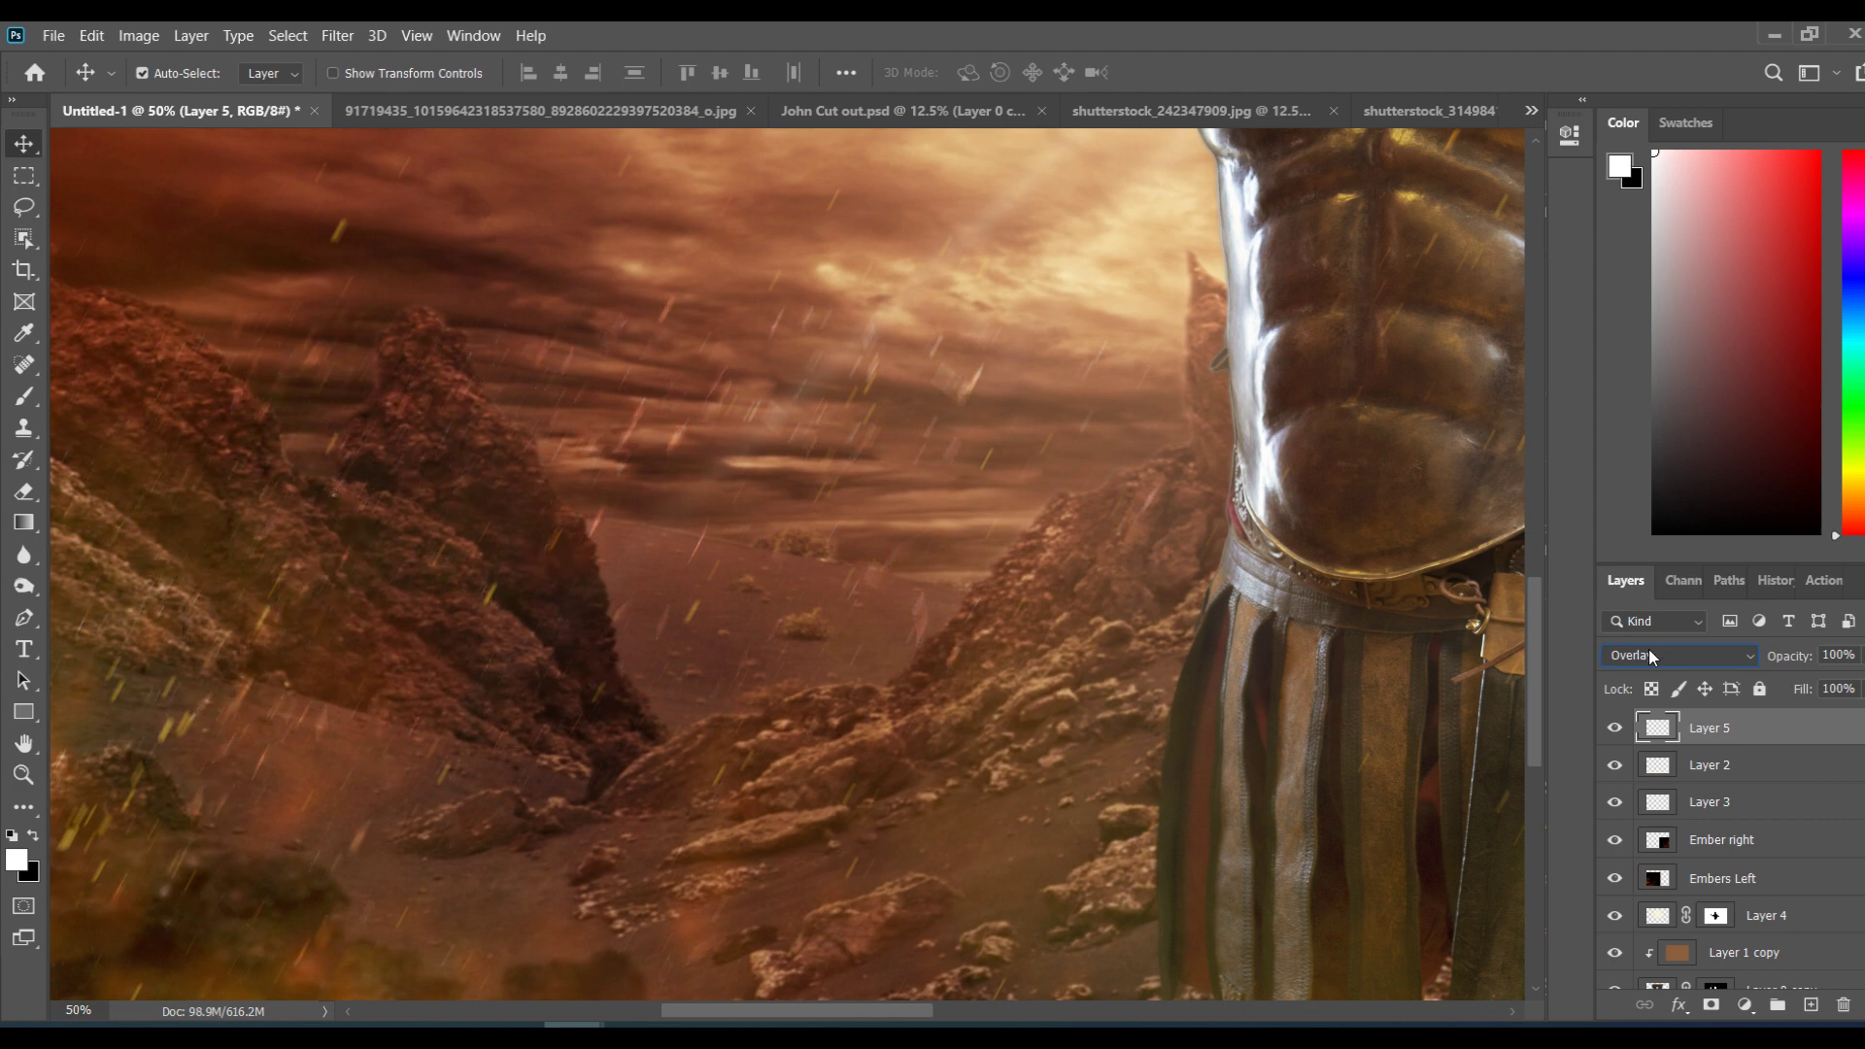
key(Down)
key(Up)
key(ctrl+minus)
key(ctrl+minus)
key(ctrl+minus)
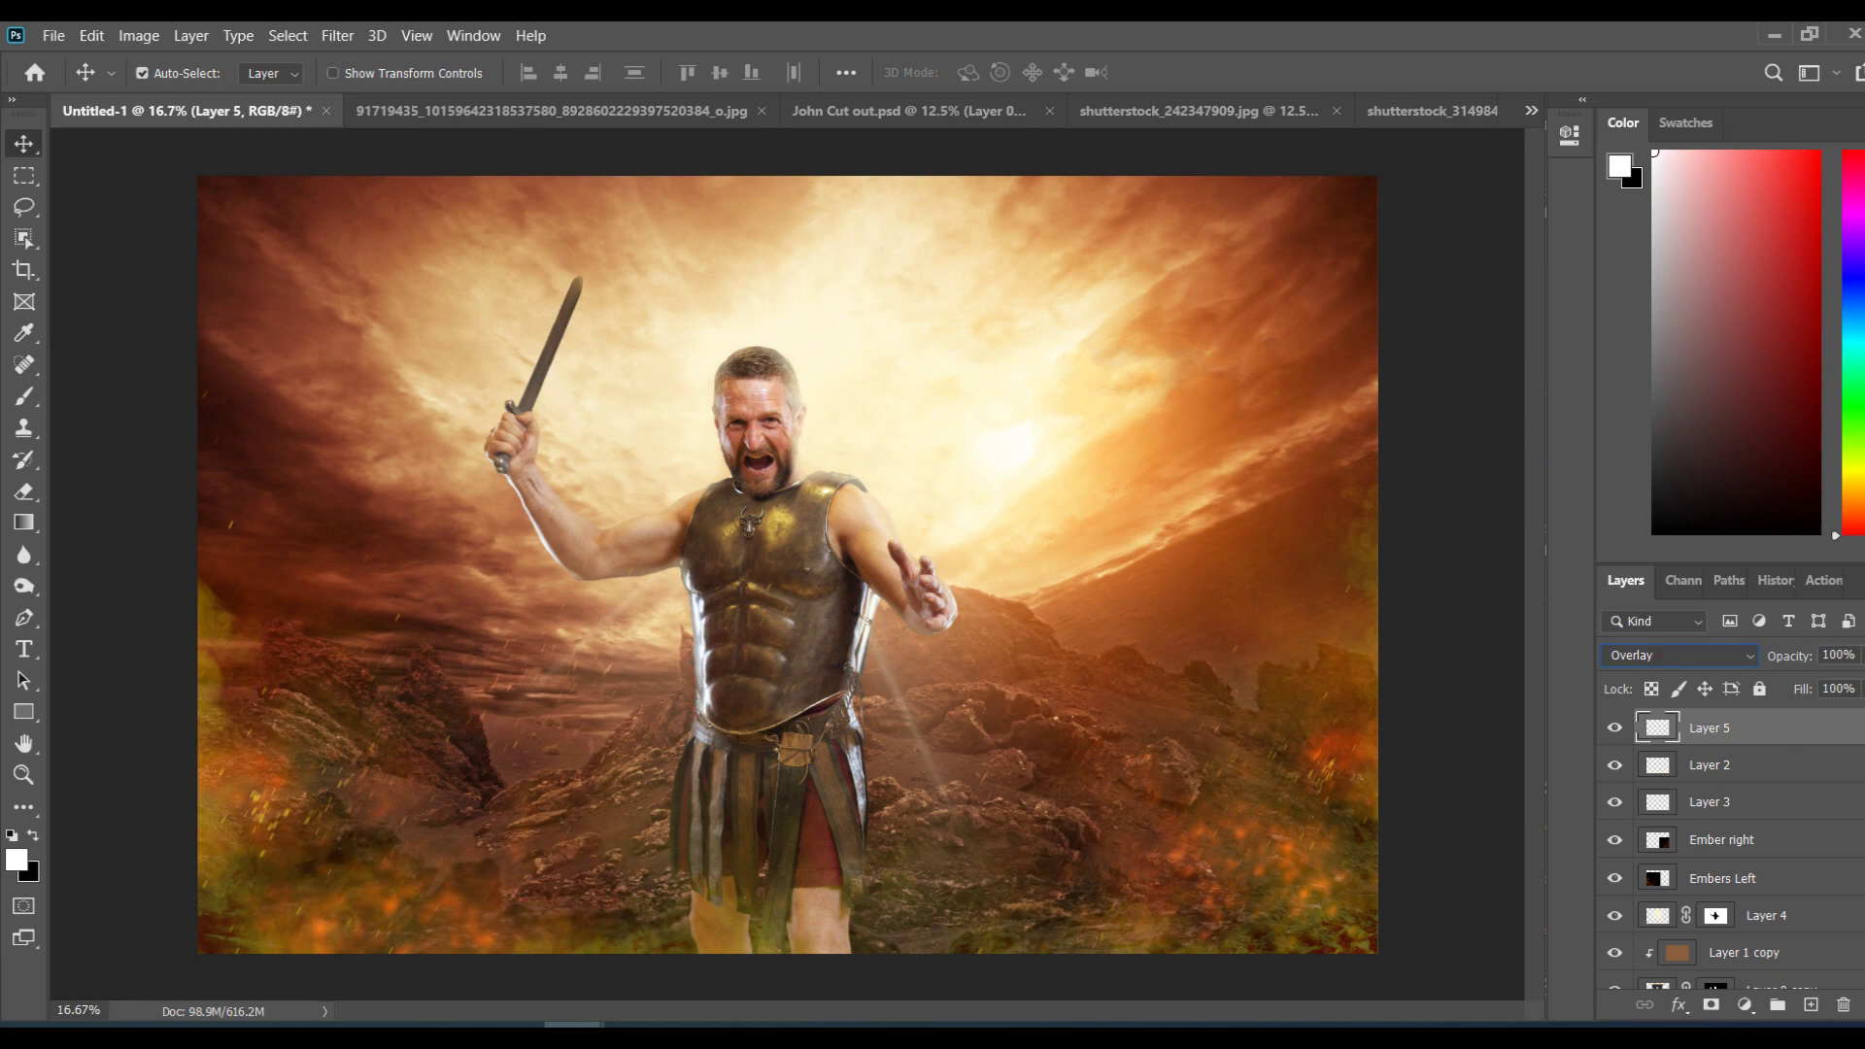
Step: Add a new empty layer named 'debris'
scroll(1748, 874, down, 3)
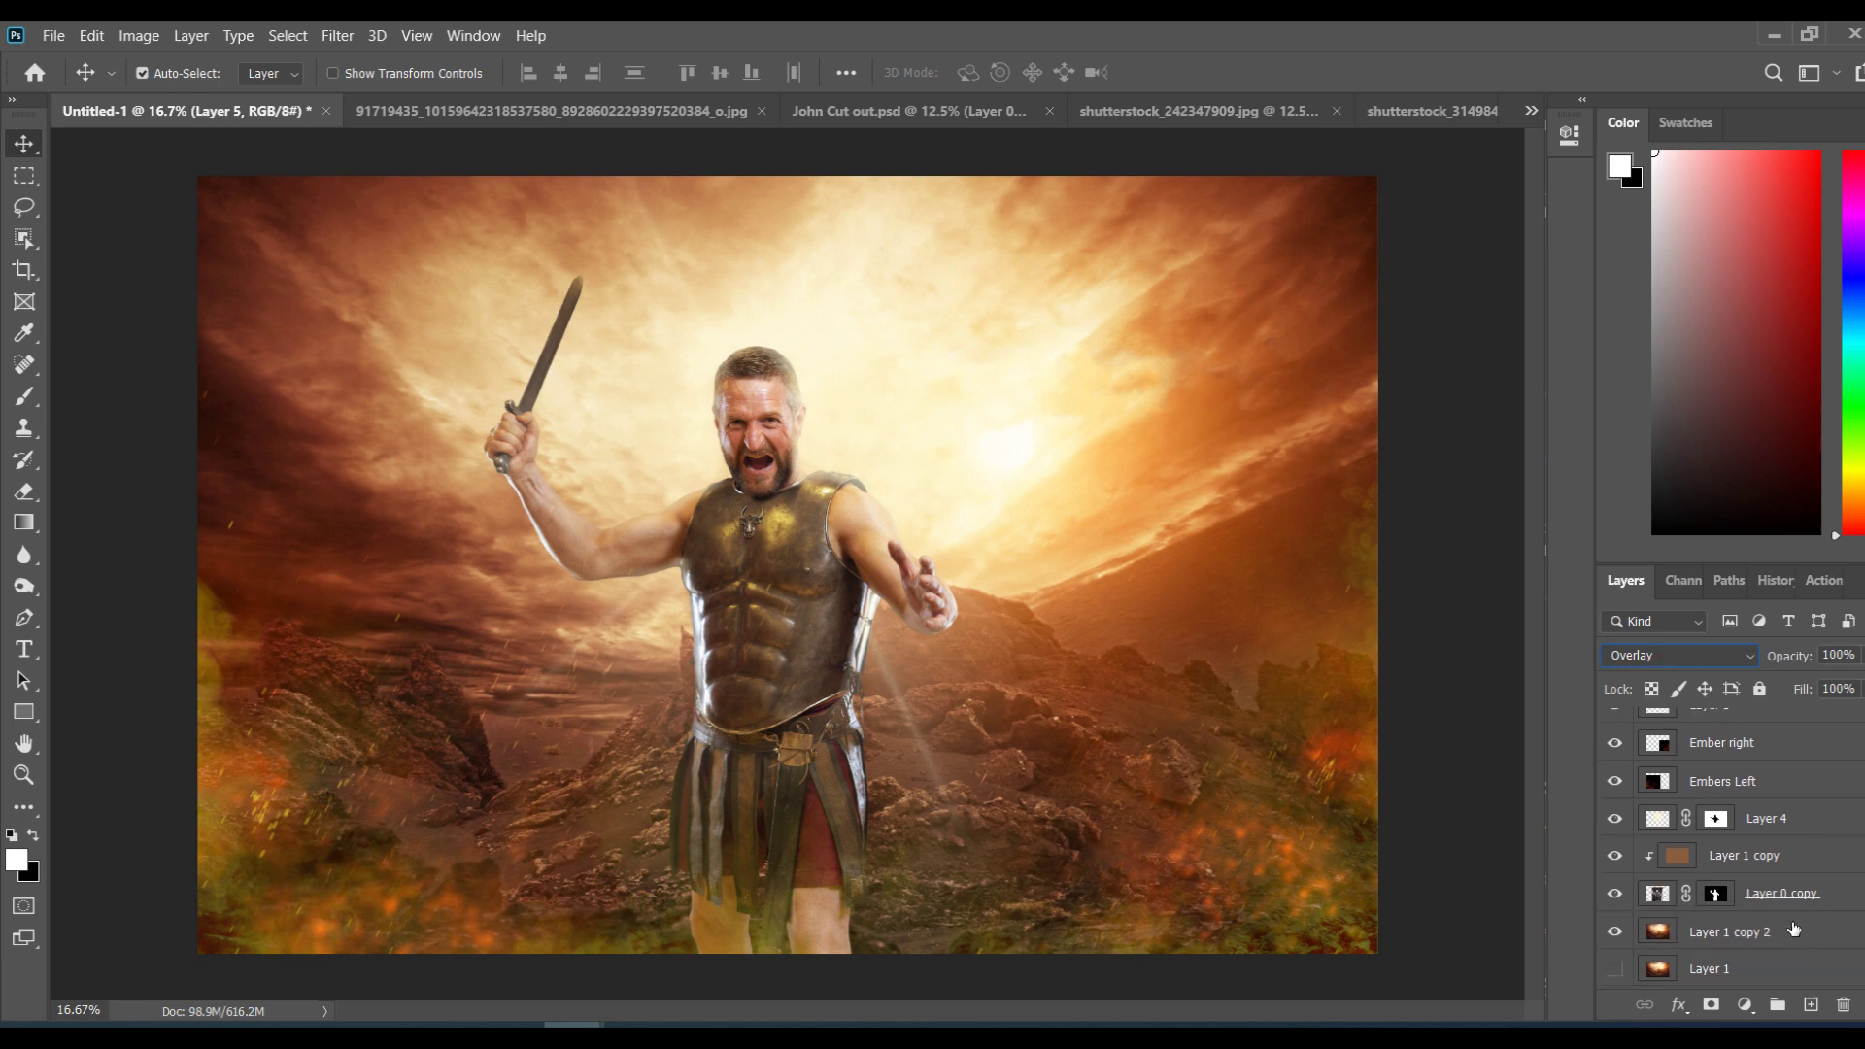
drag(1794, 930, 1797, 996)
click(1810, 1004)
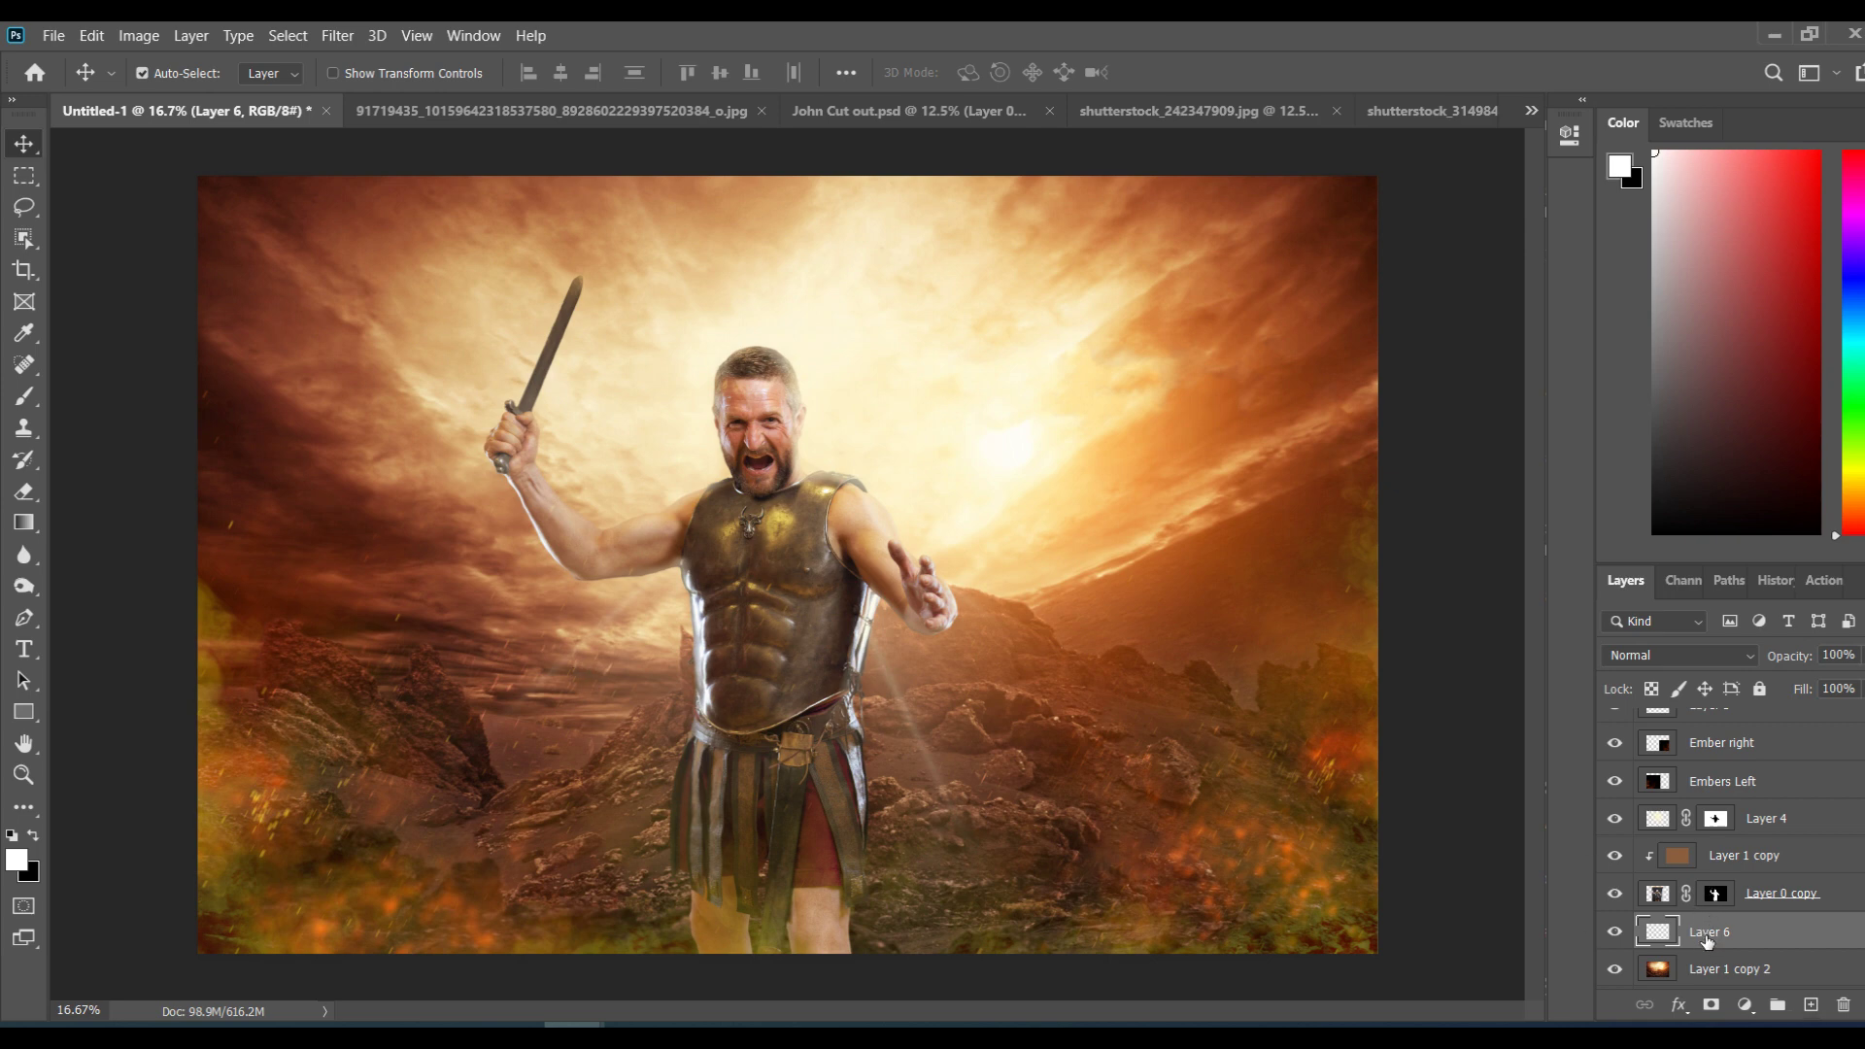
text(debris)
key(Return)
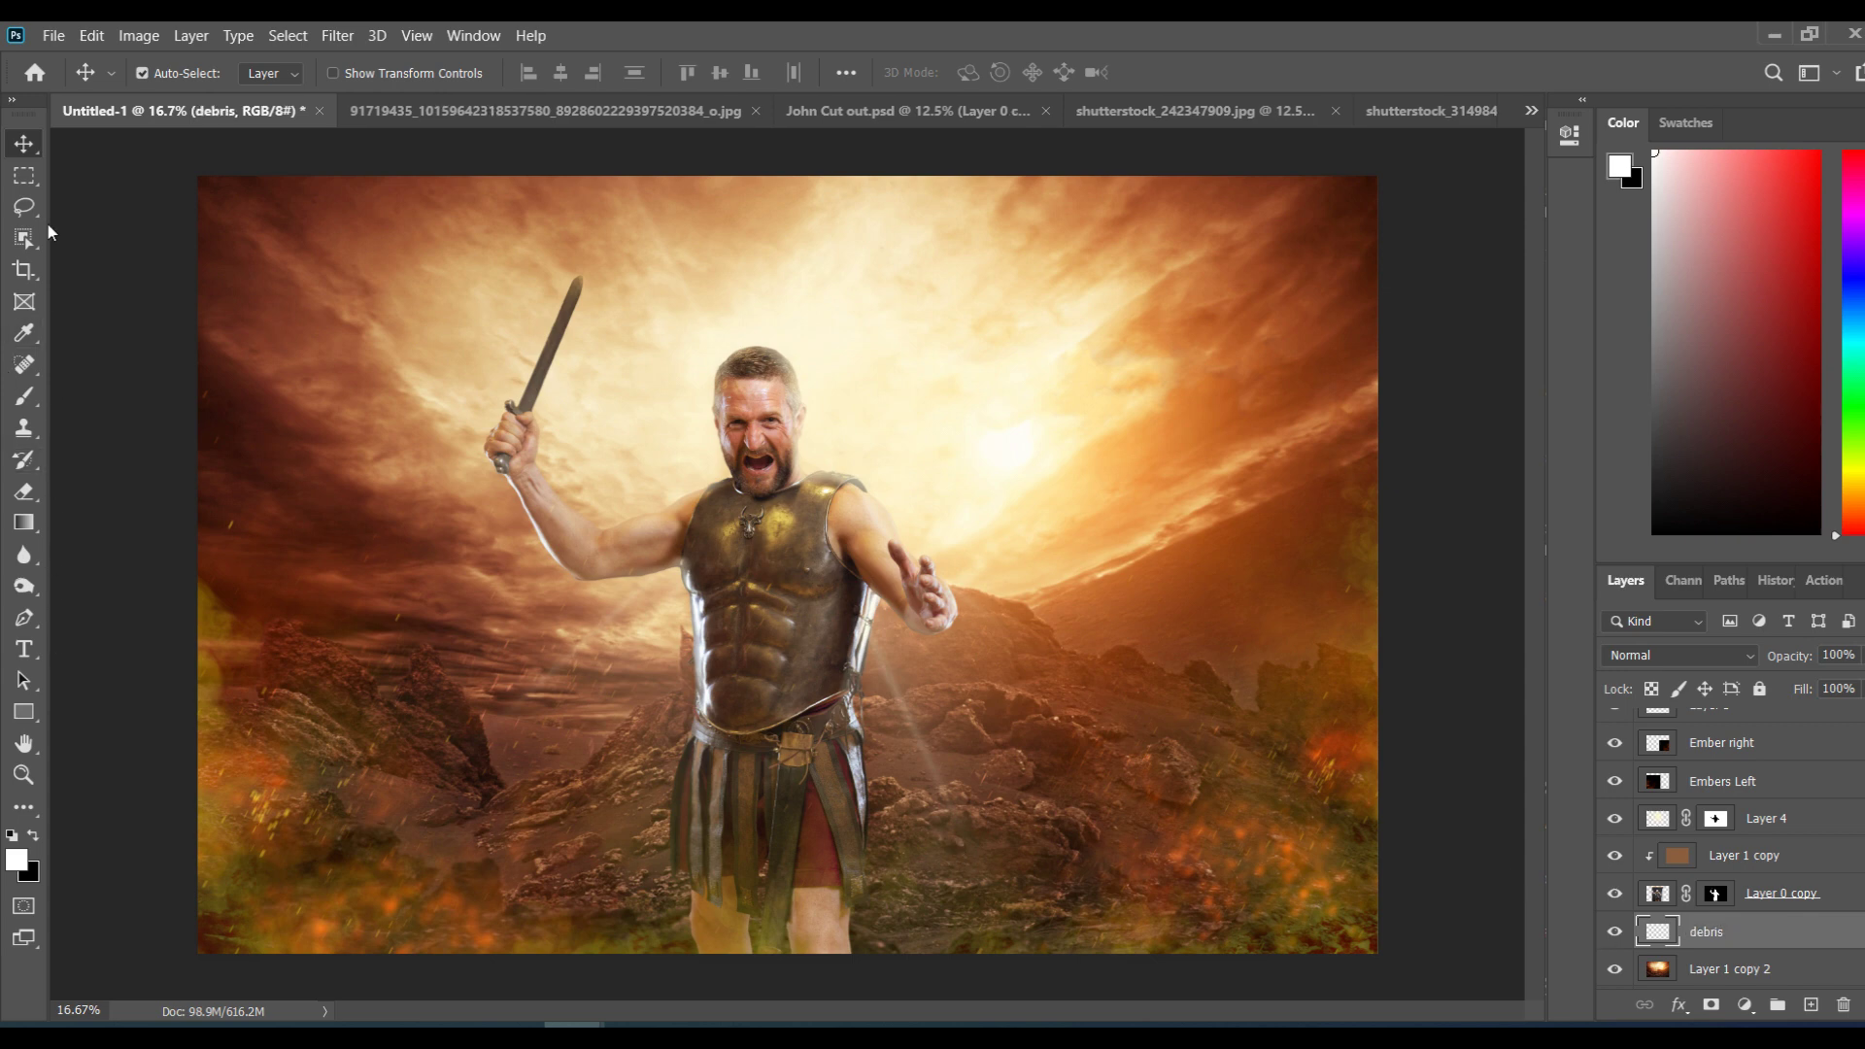
Step: Paint debris beside the outstretched hand with the debris 2 brush at 3583 px
key(b)
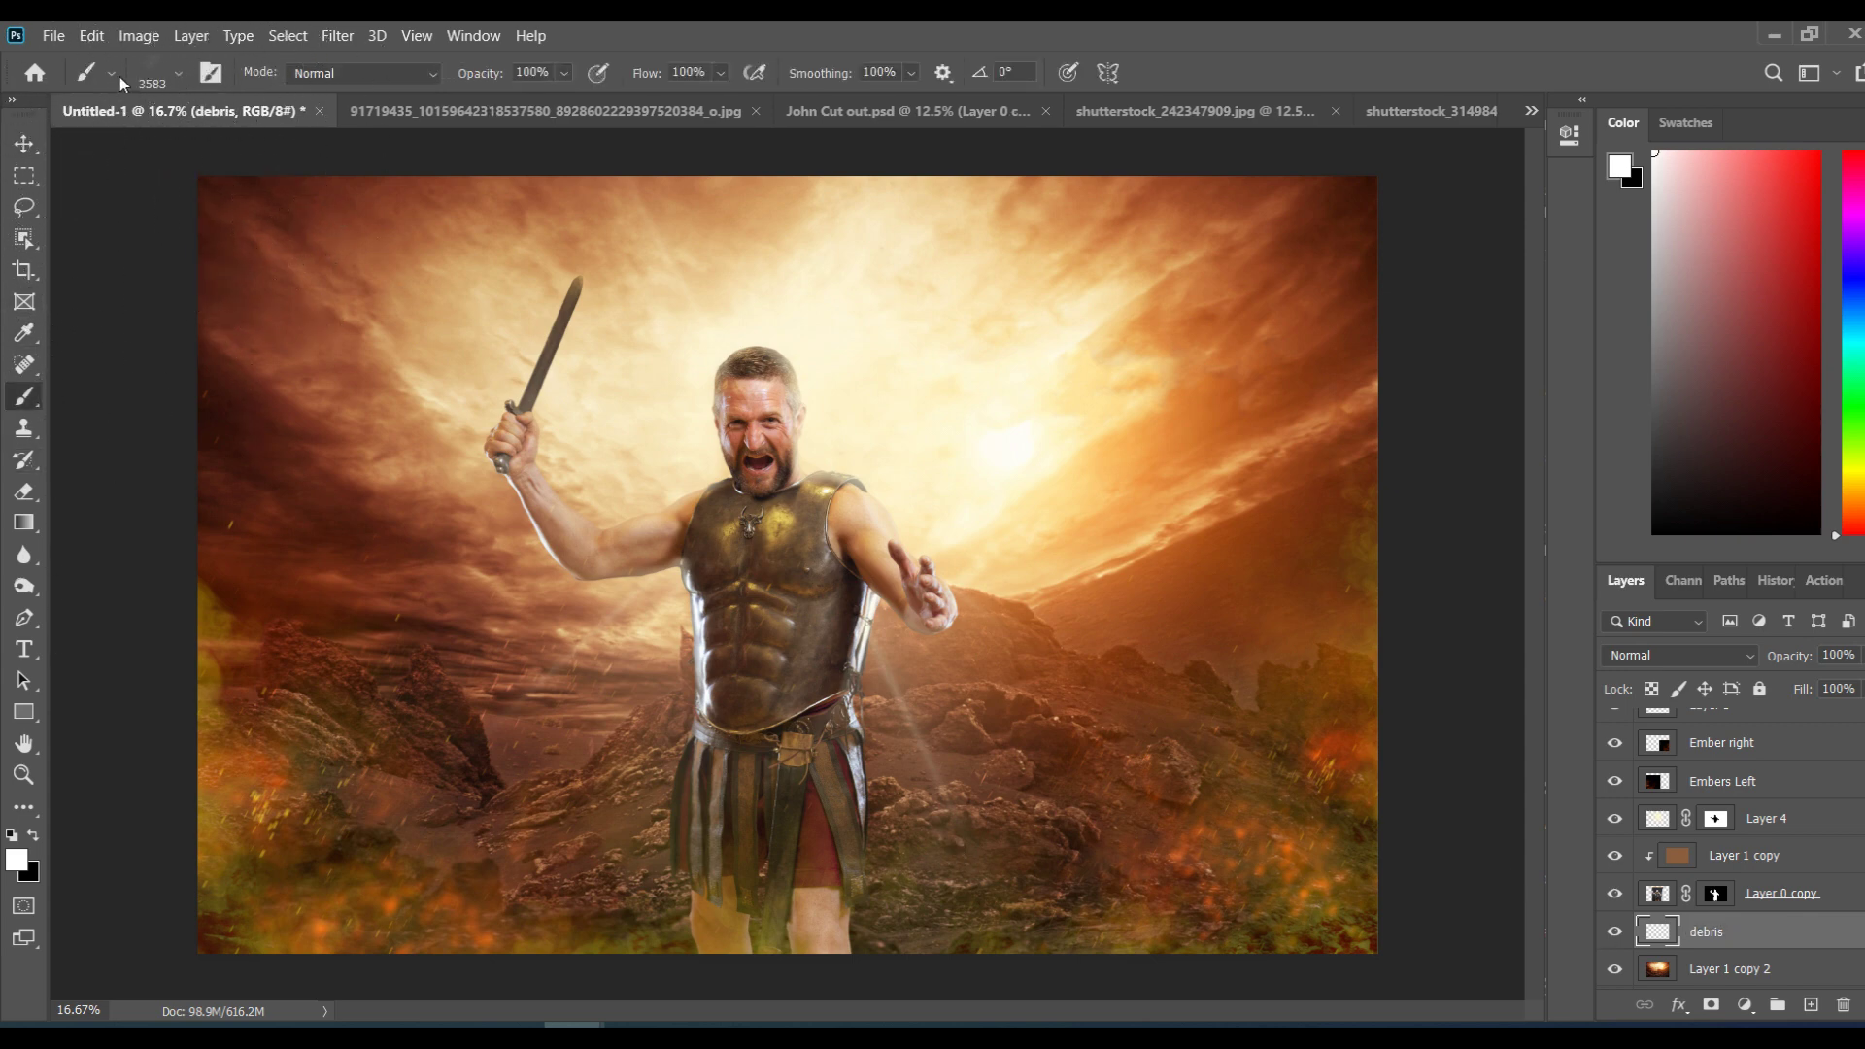
click(112, 74)
click(179, 72)
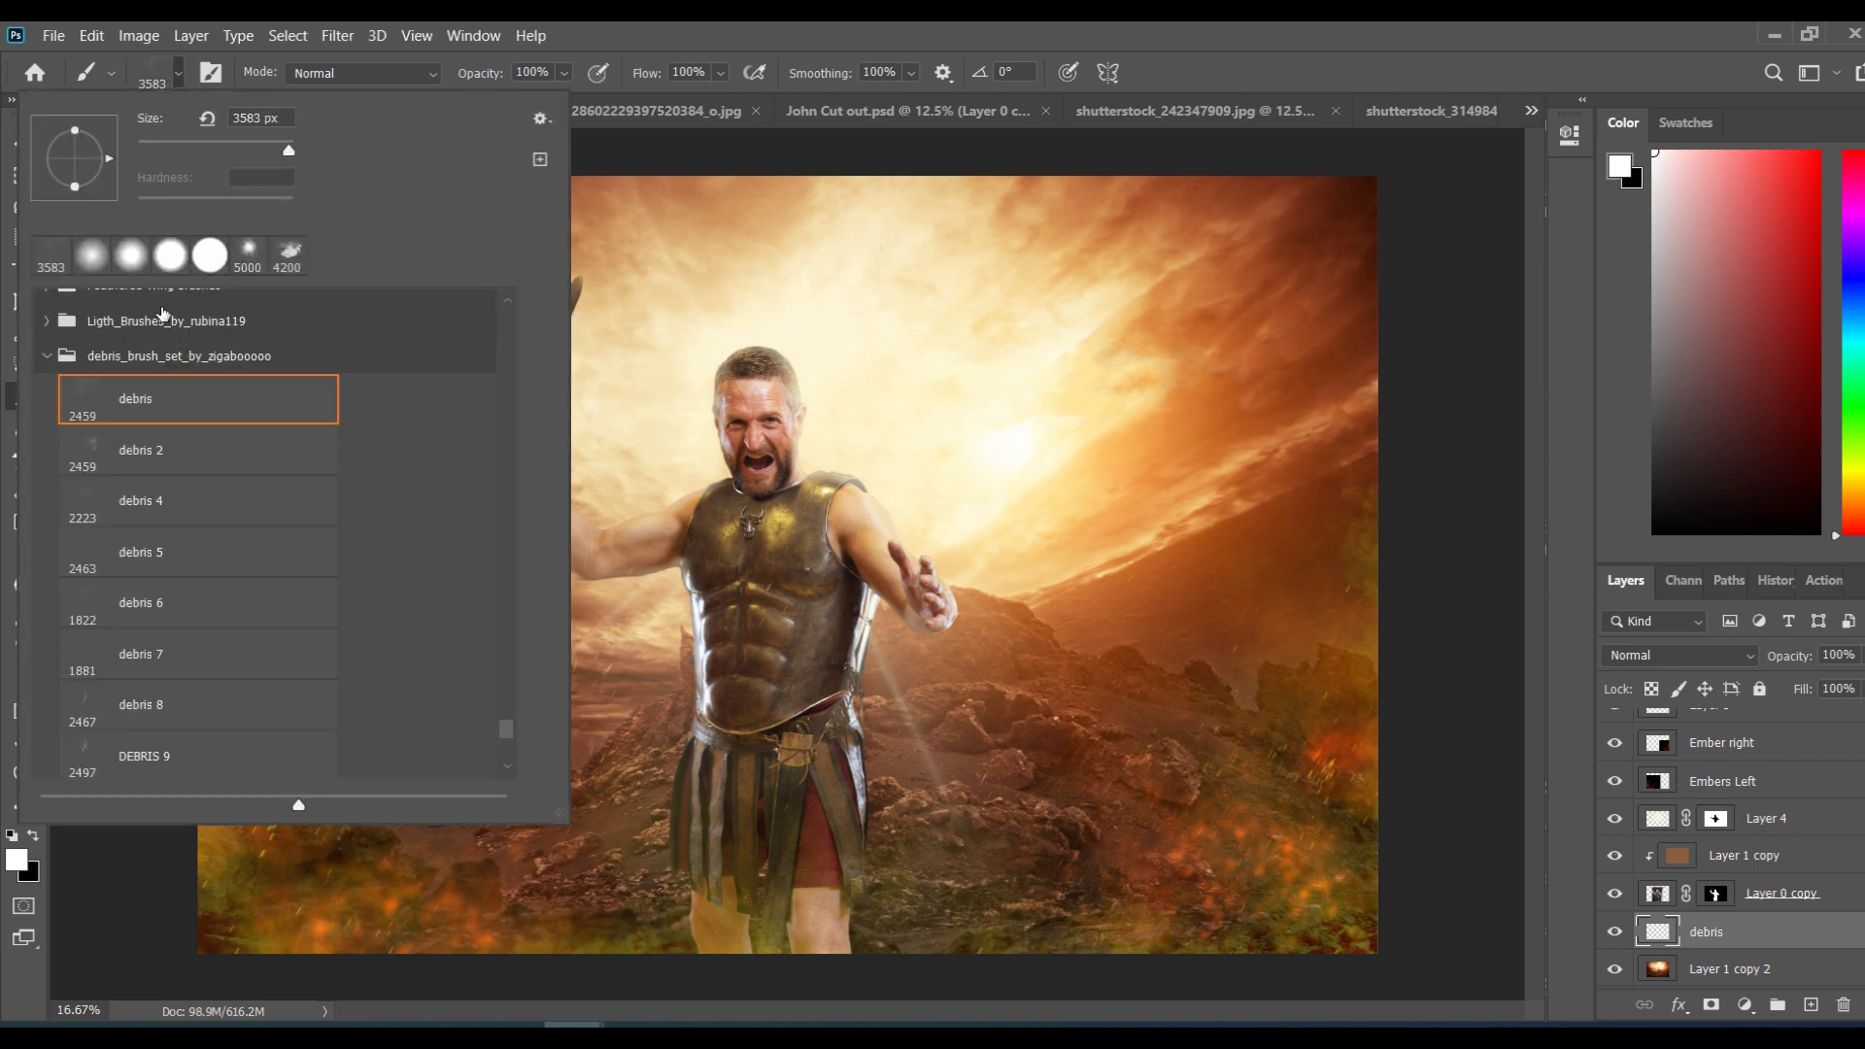
click(172, 456)
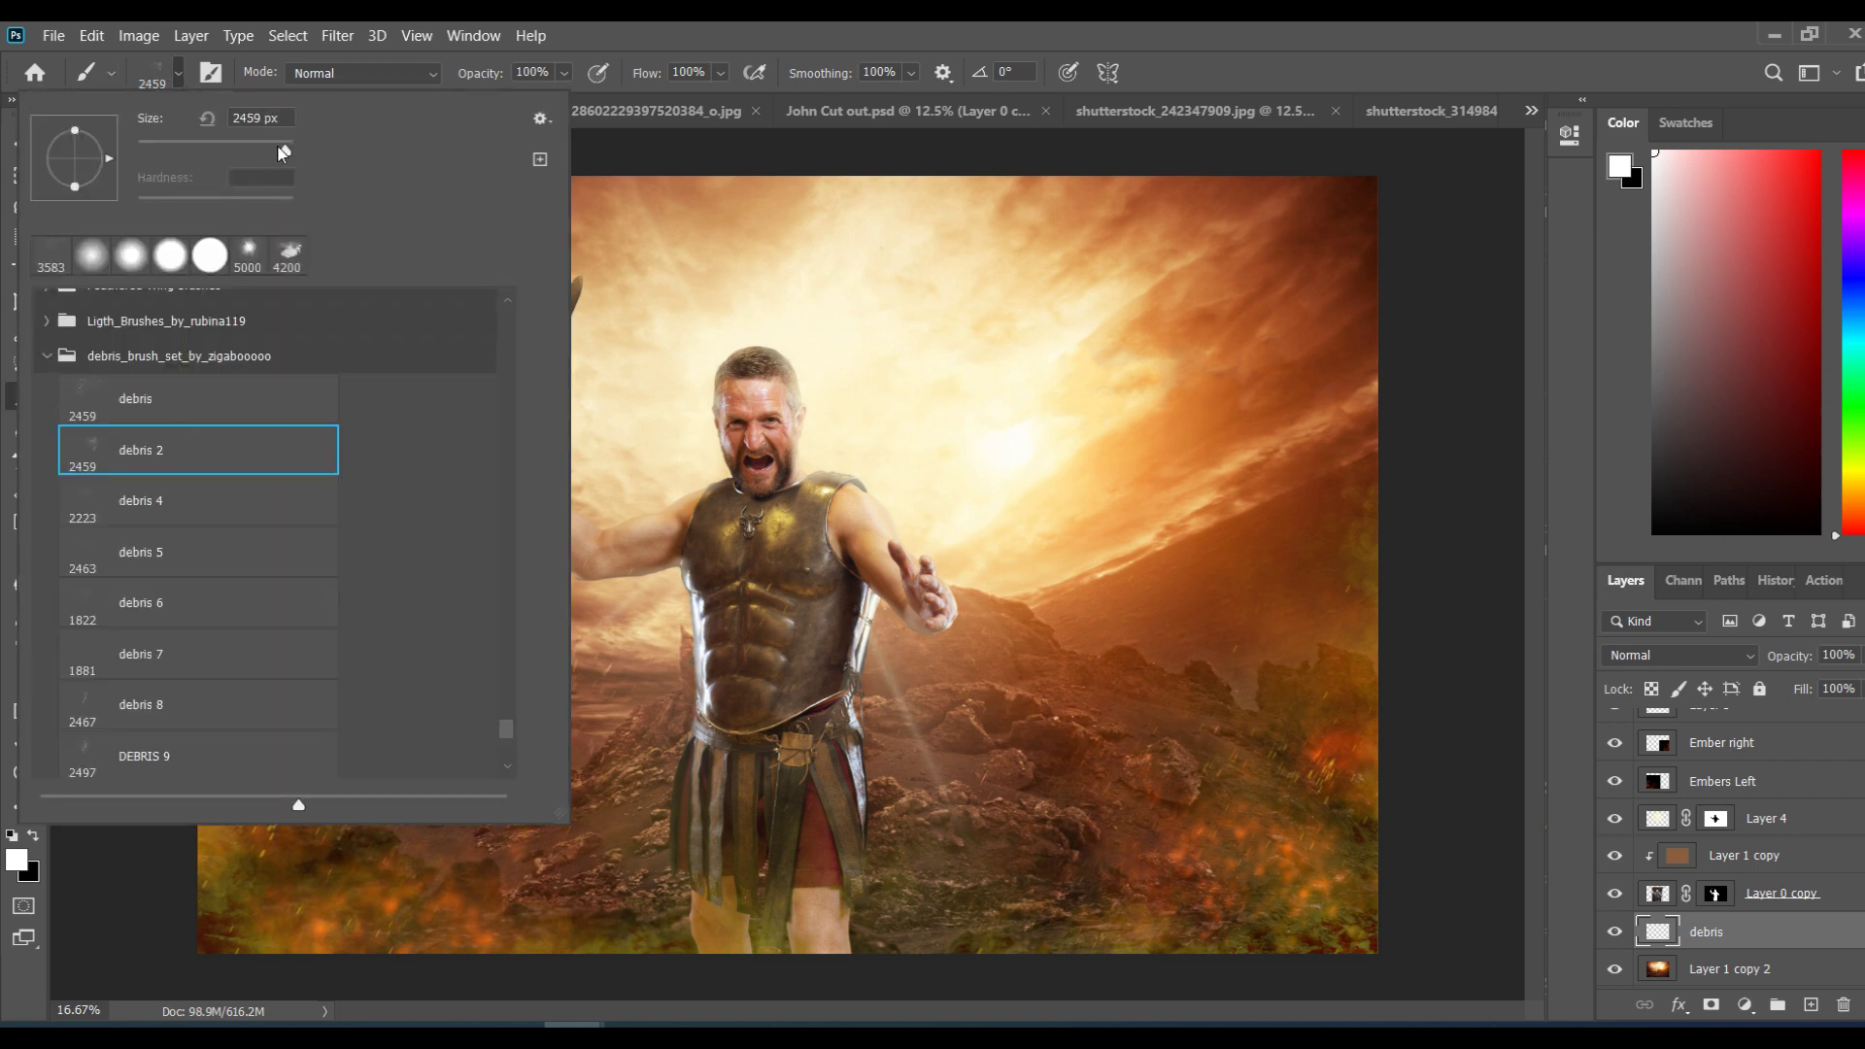
drag(285, 153, 298, 155)
key(Return)
drag(602, 524, 641, 621)
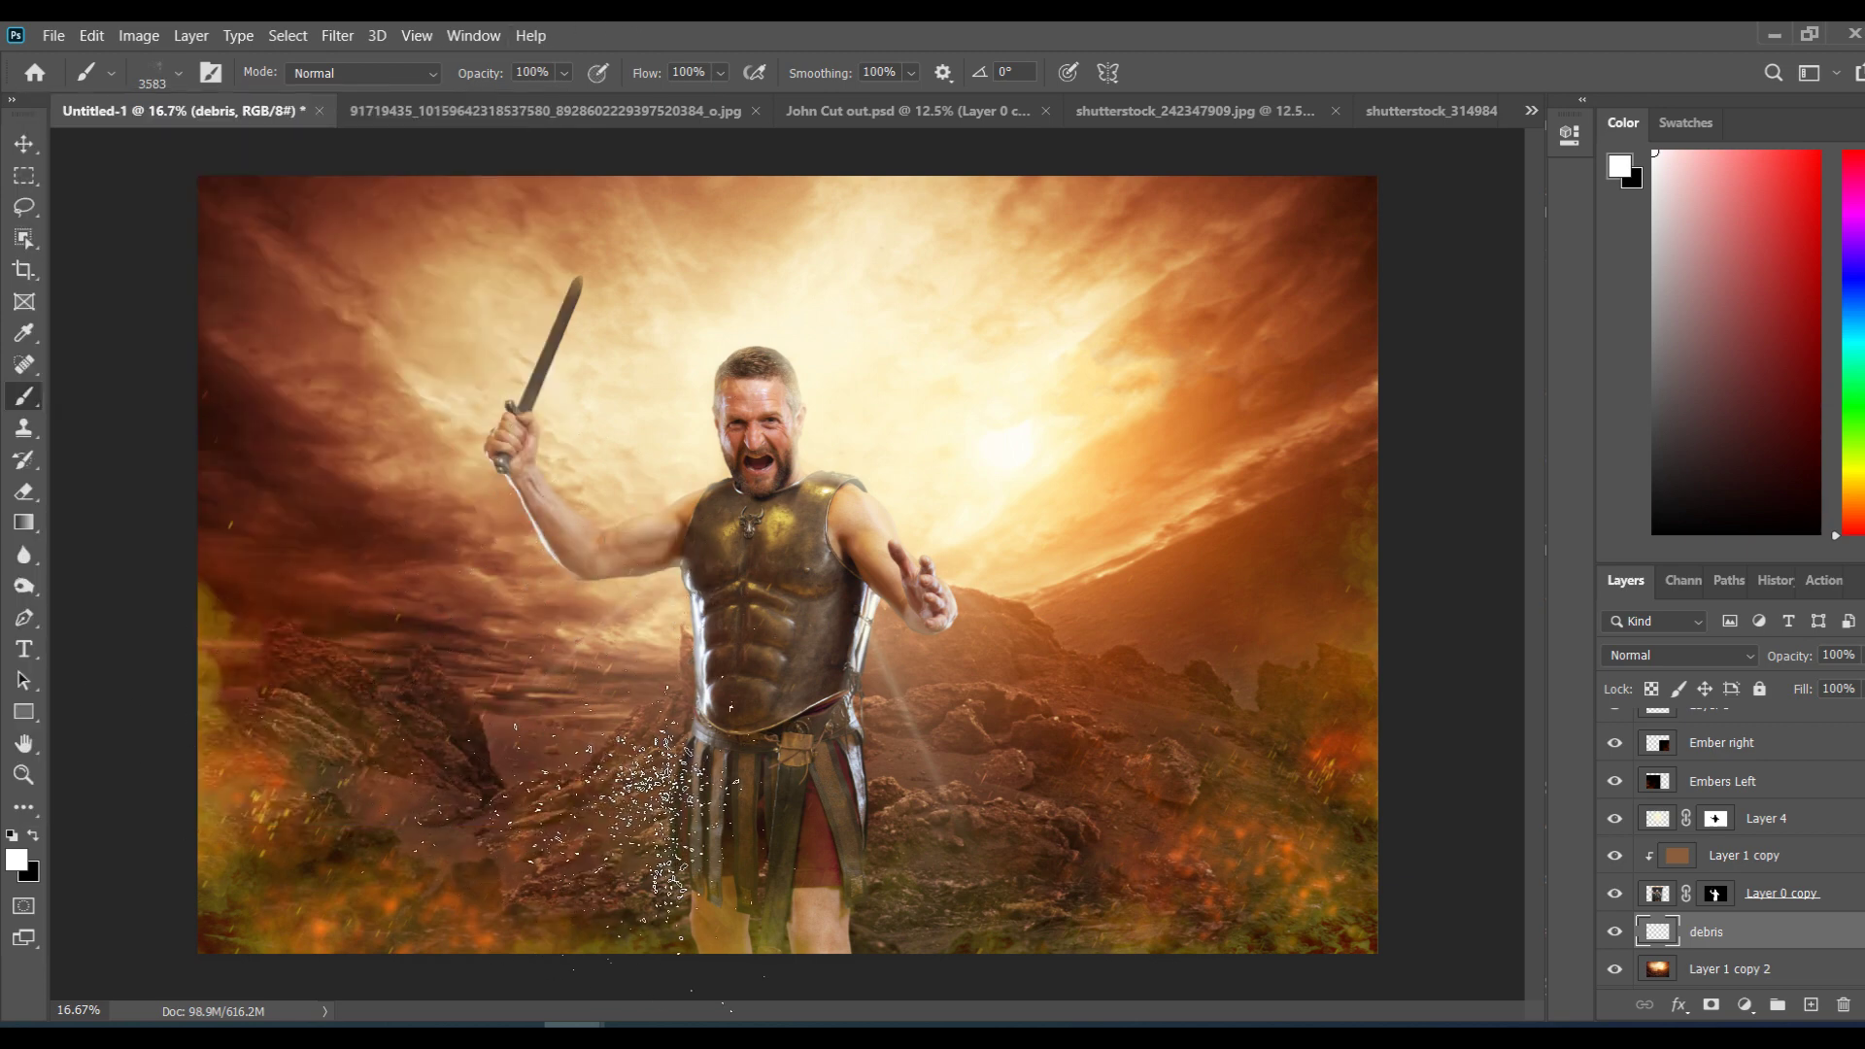
click(972, 636)
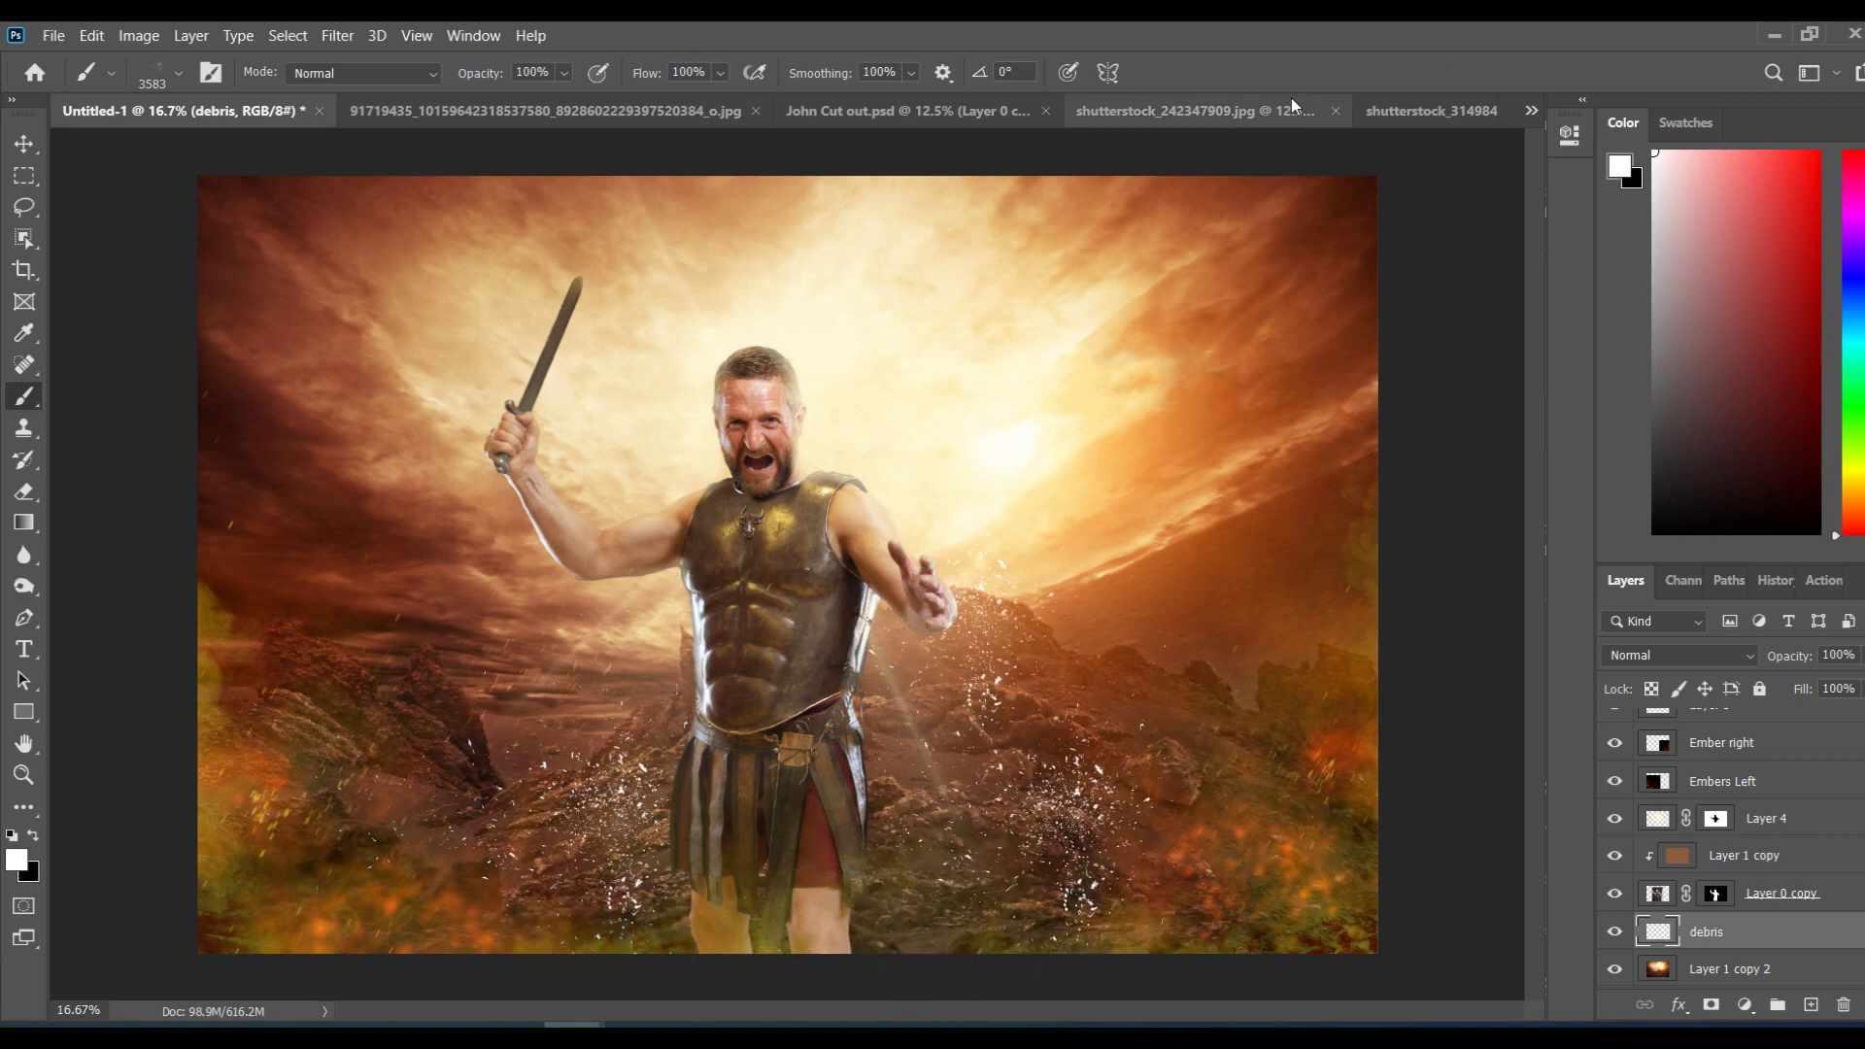
Step: Zoom in on the warrior and shift the Ember right layer to the left
key(ctrl+plus)
key(ctrl+plus)
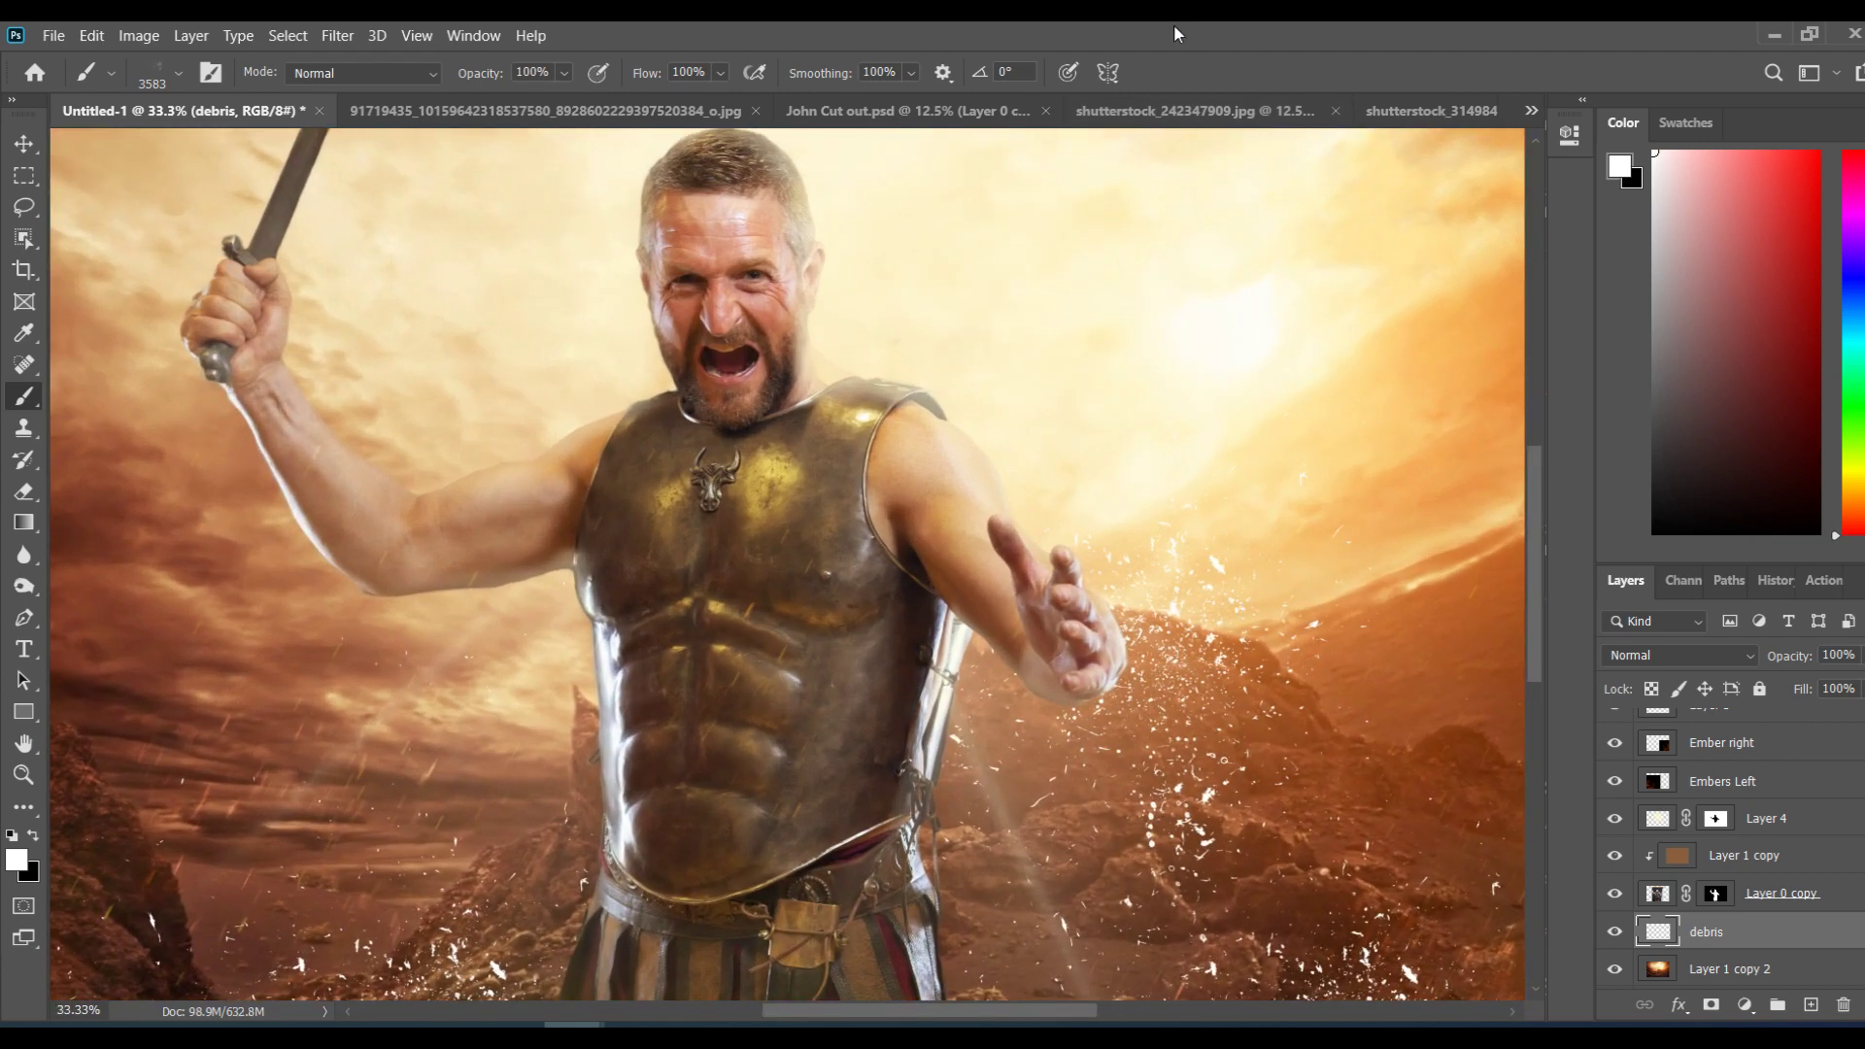
key(v)
drag(1533, 571, 1544, 672)
key(ctrl+plus)
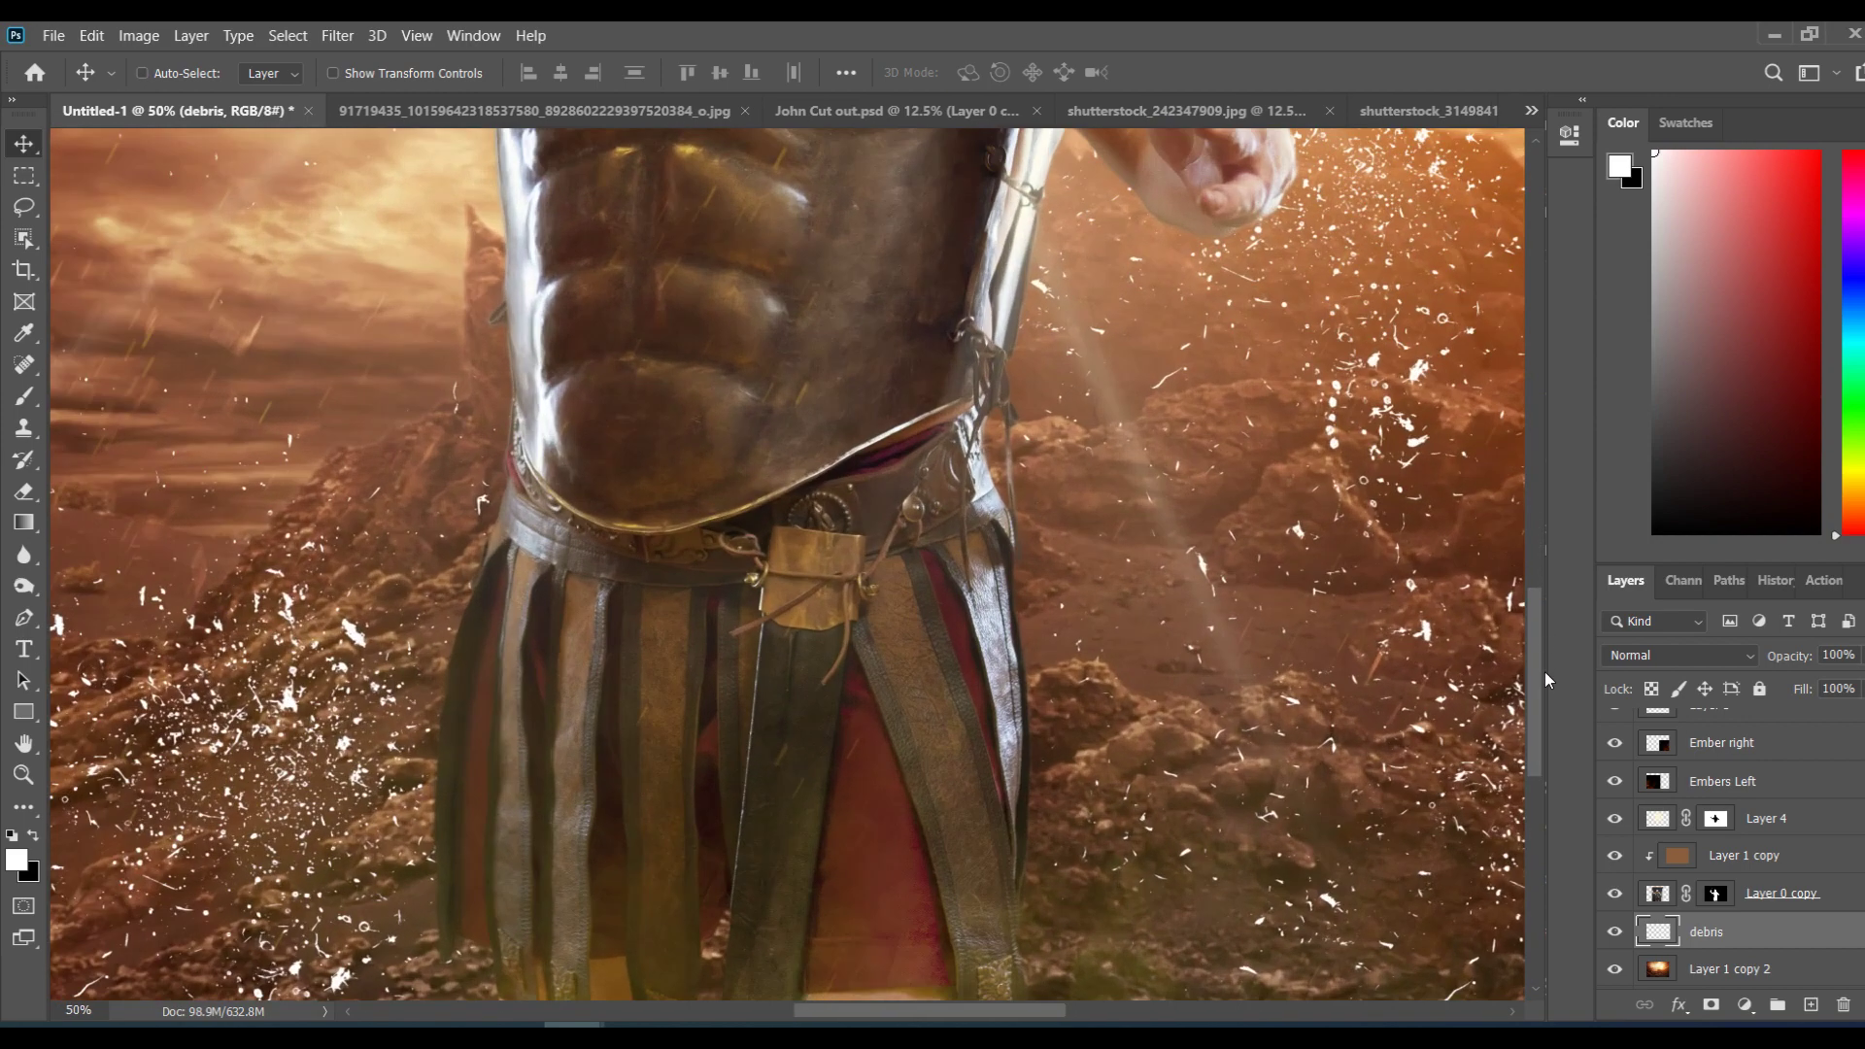
drag(1264, 529, 1170, 519)
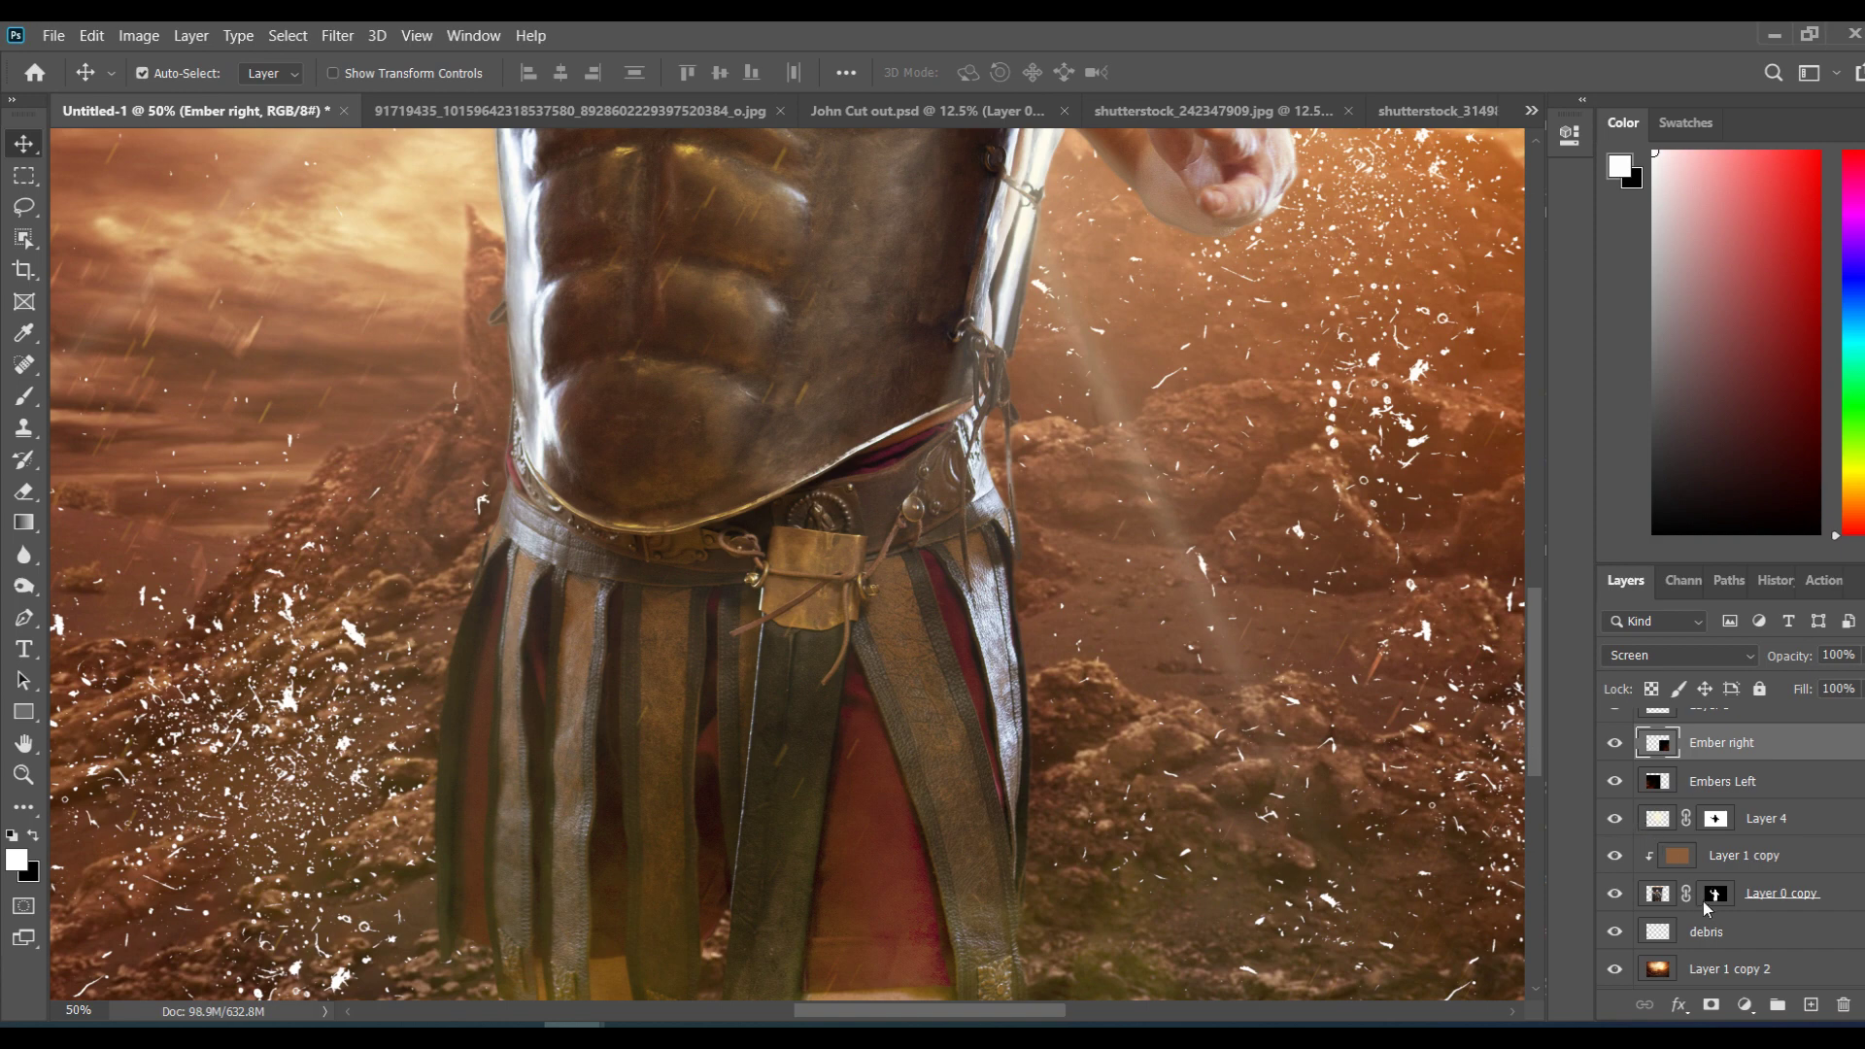
Step: Check Layer 2's Vivid Light 51% settings, then select the debris layer
click(355, 636)
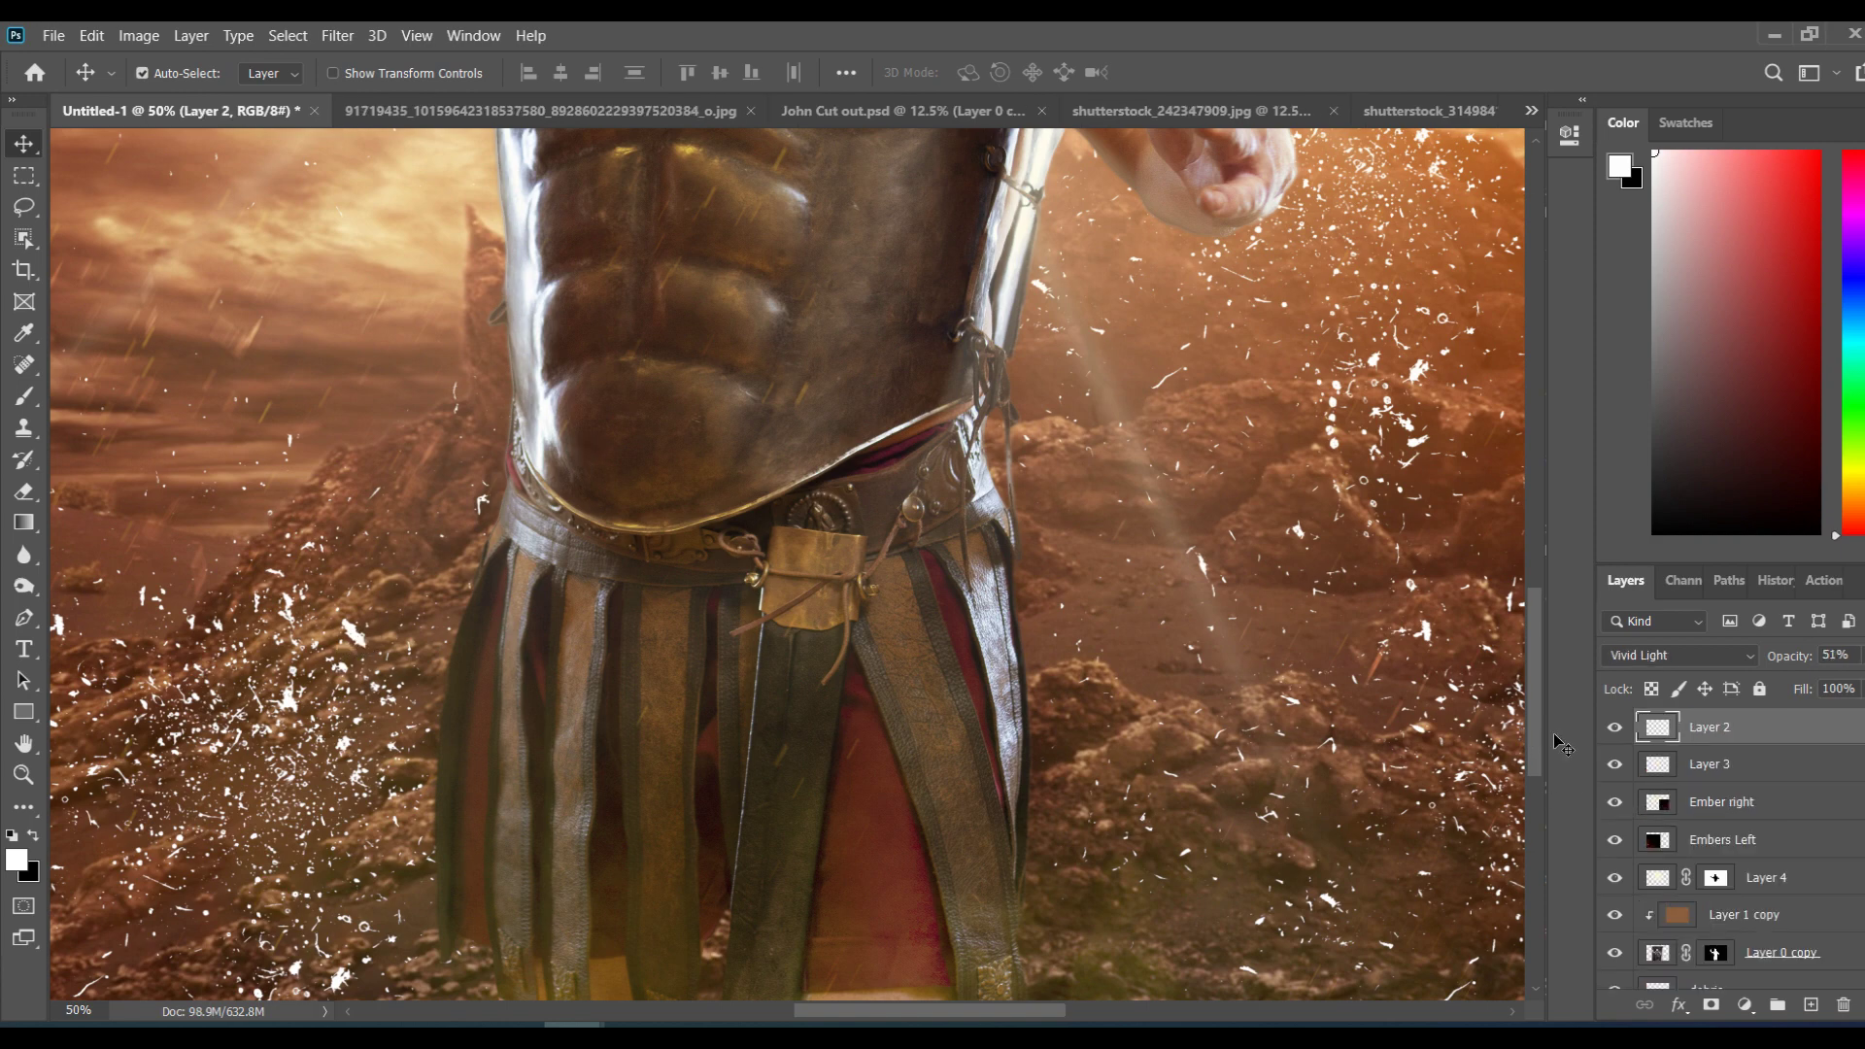
scroll(1748, 845, down, 2)
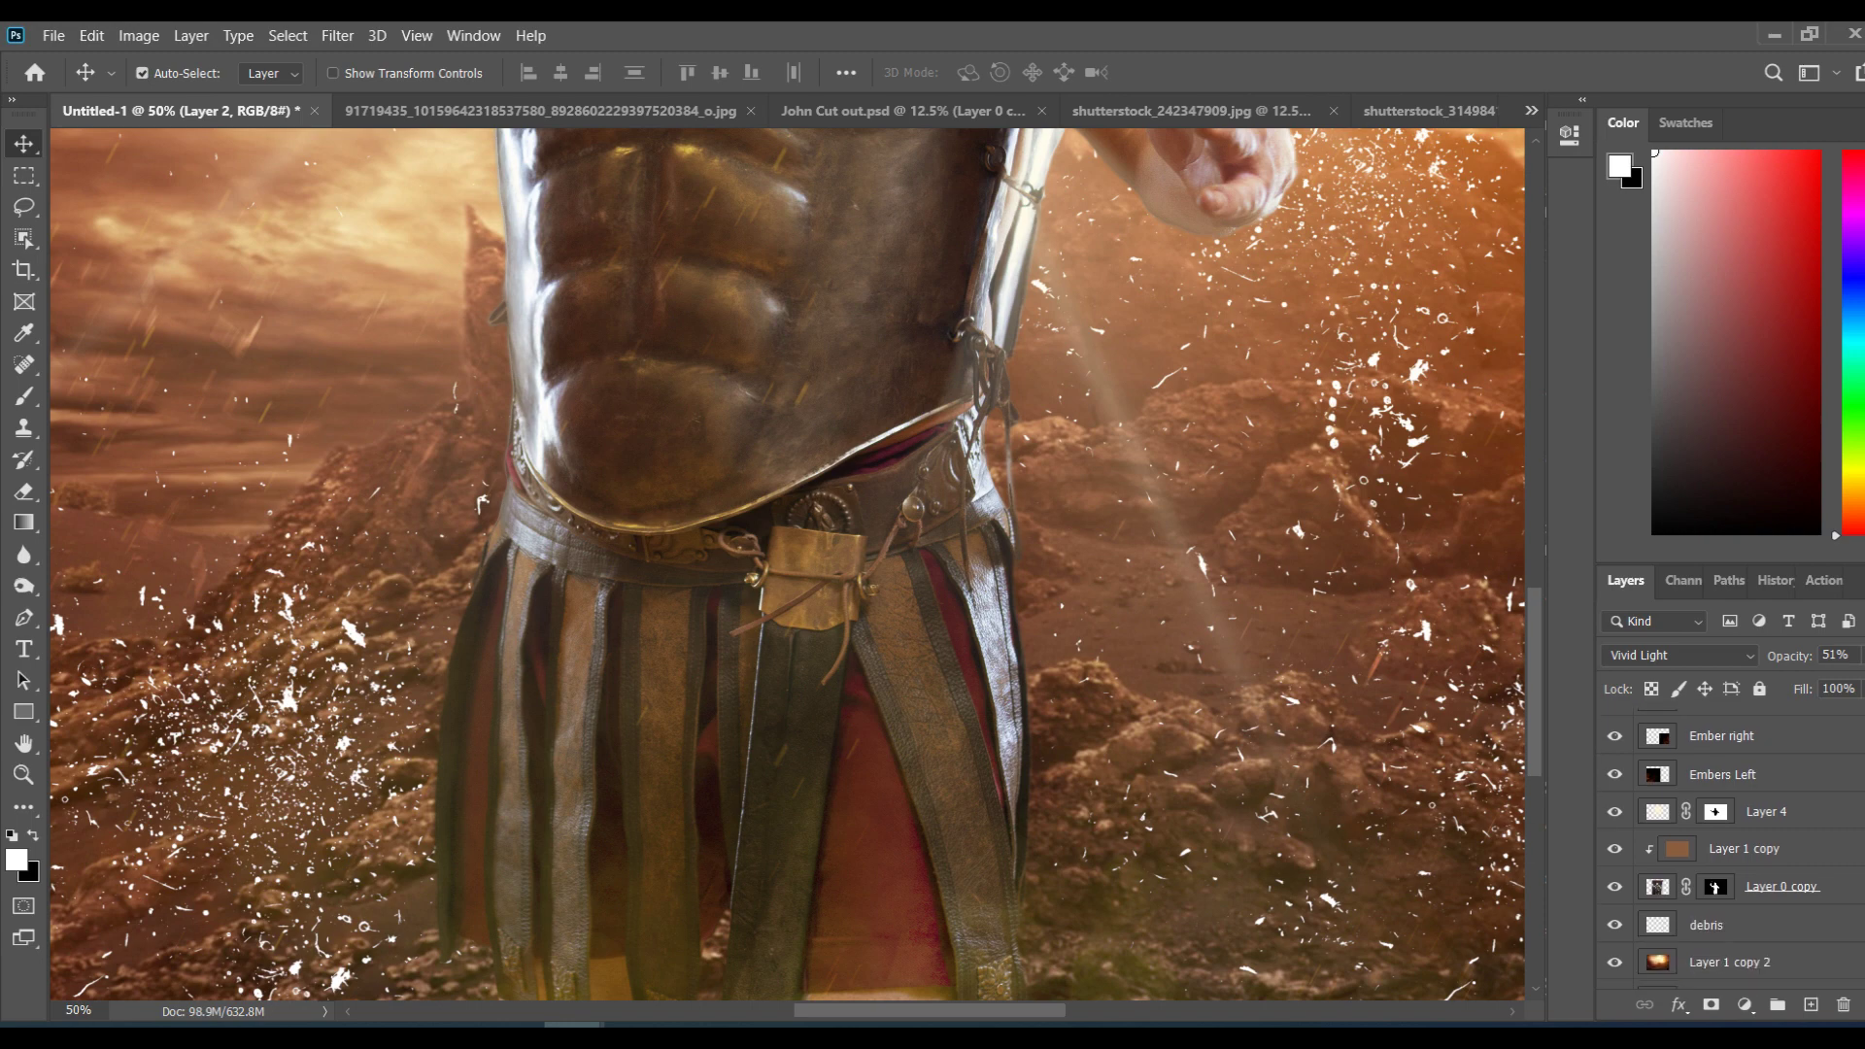
click(1788, 926)
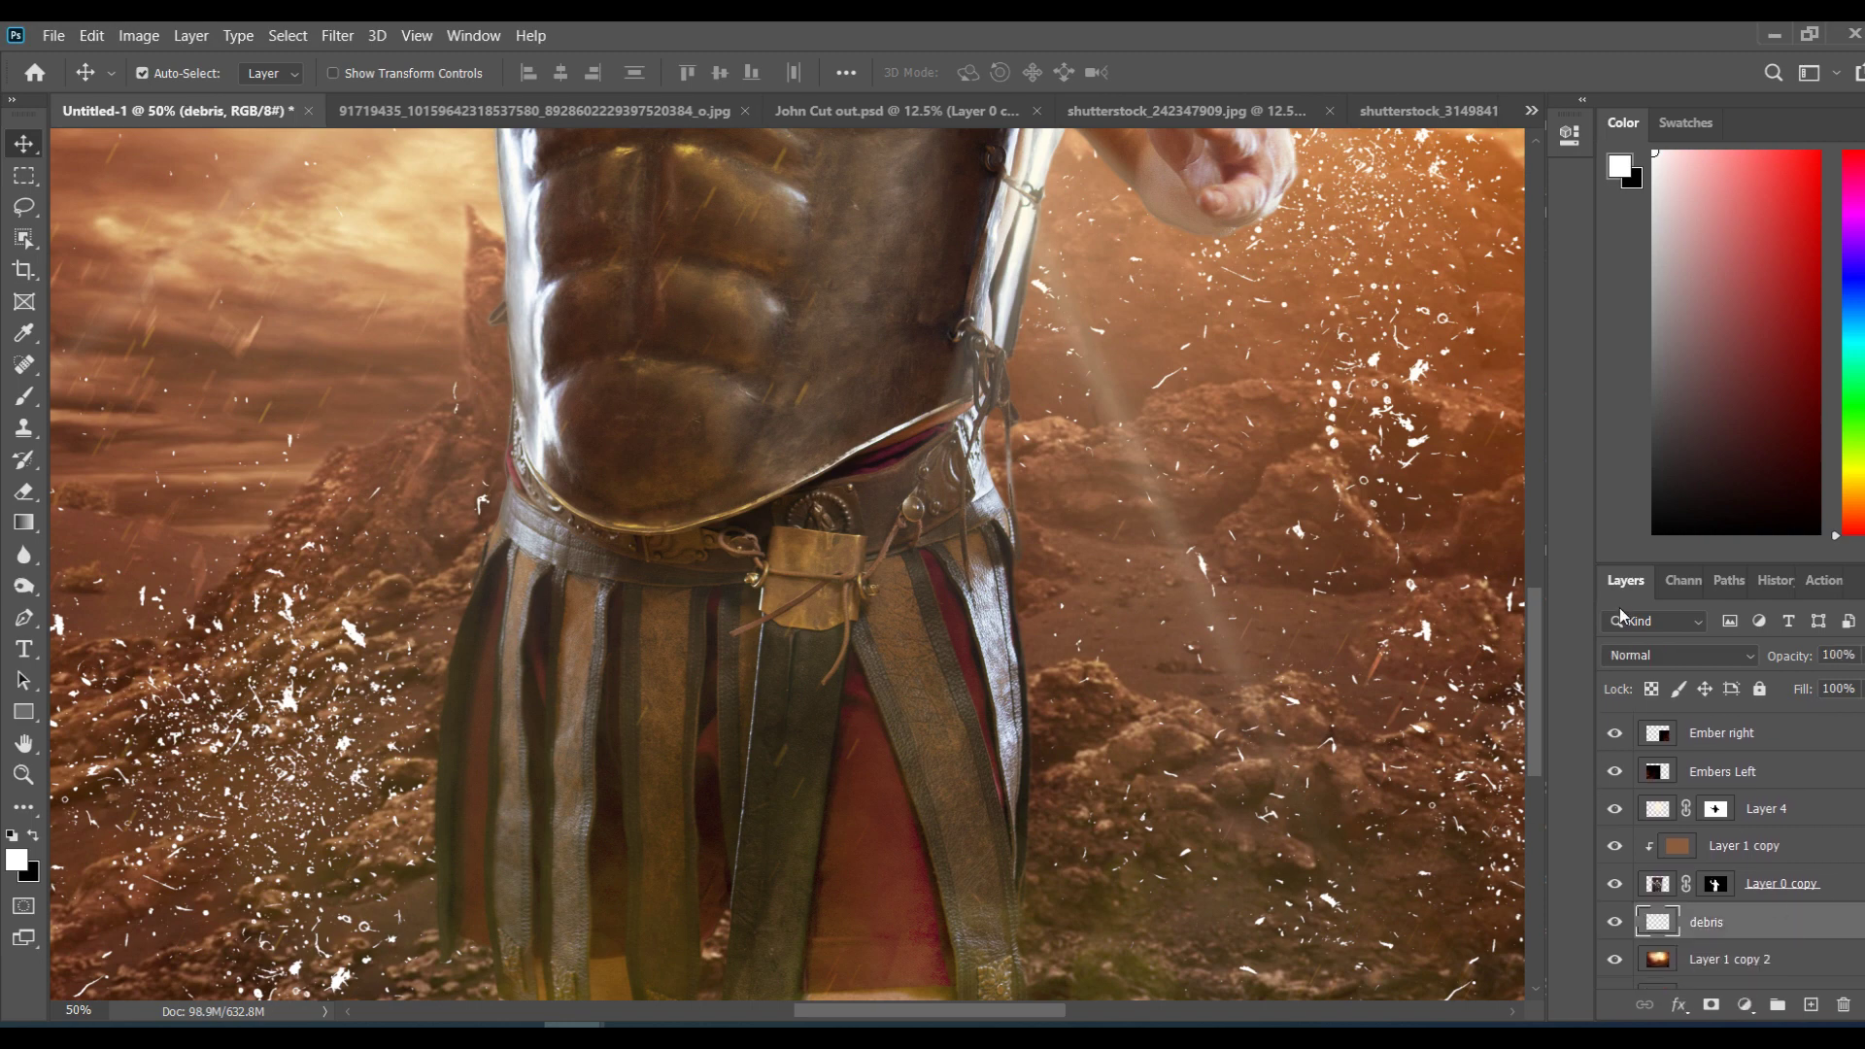
click(1629, 657)
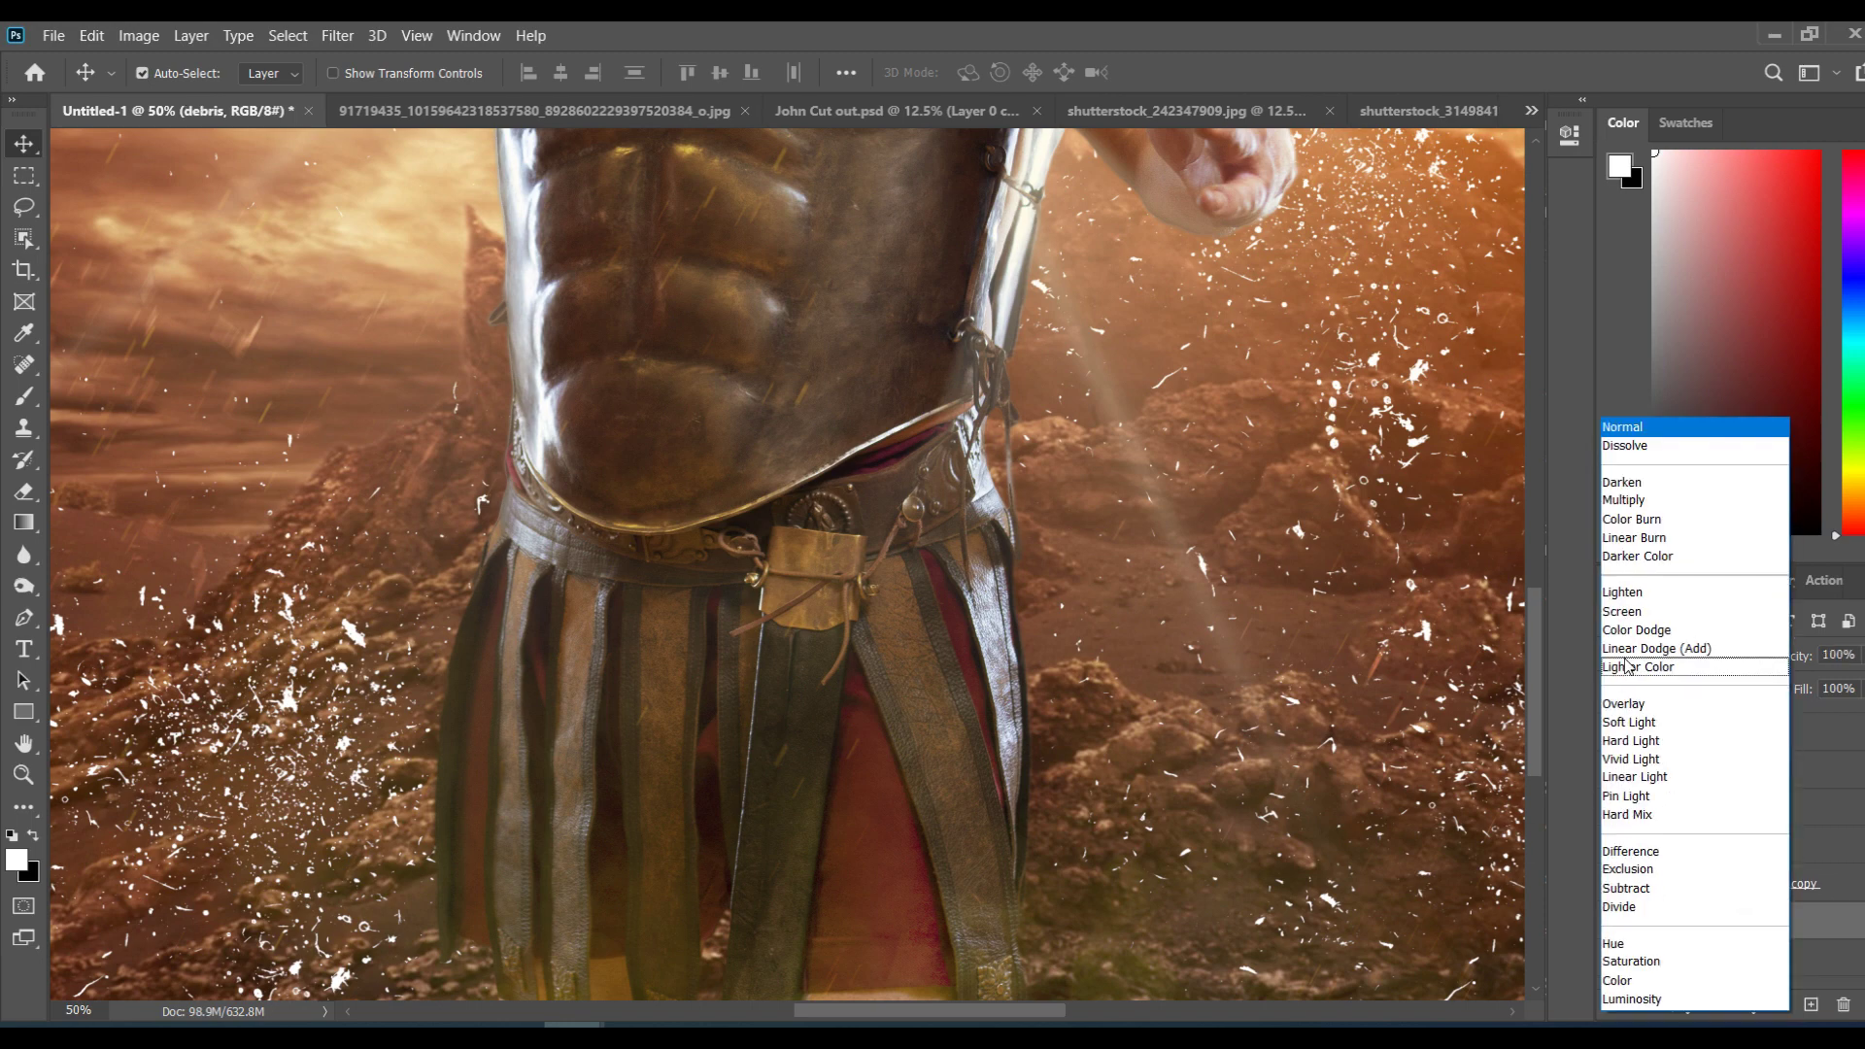
Step: Blend the debris layer in Soft Light, nudge it on the canvas and zoom out
click(1634, 725)
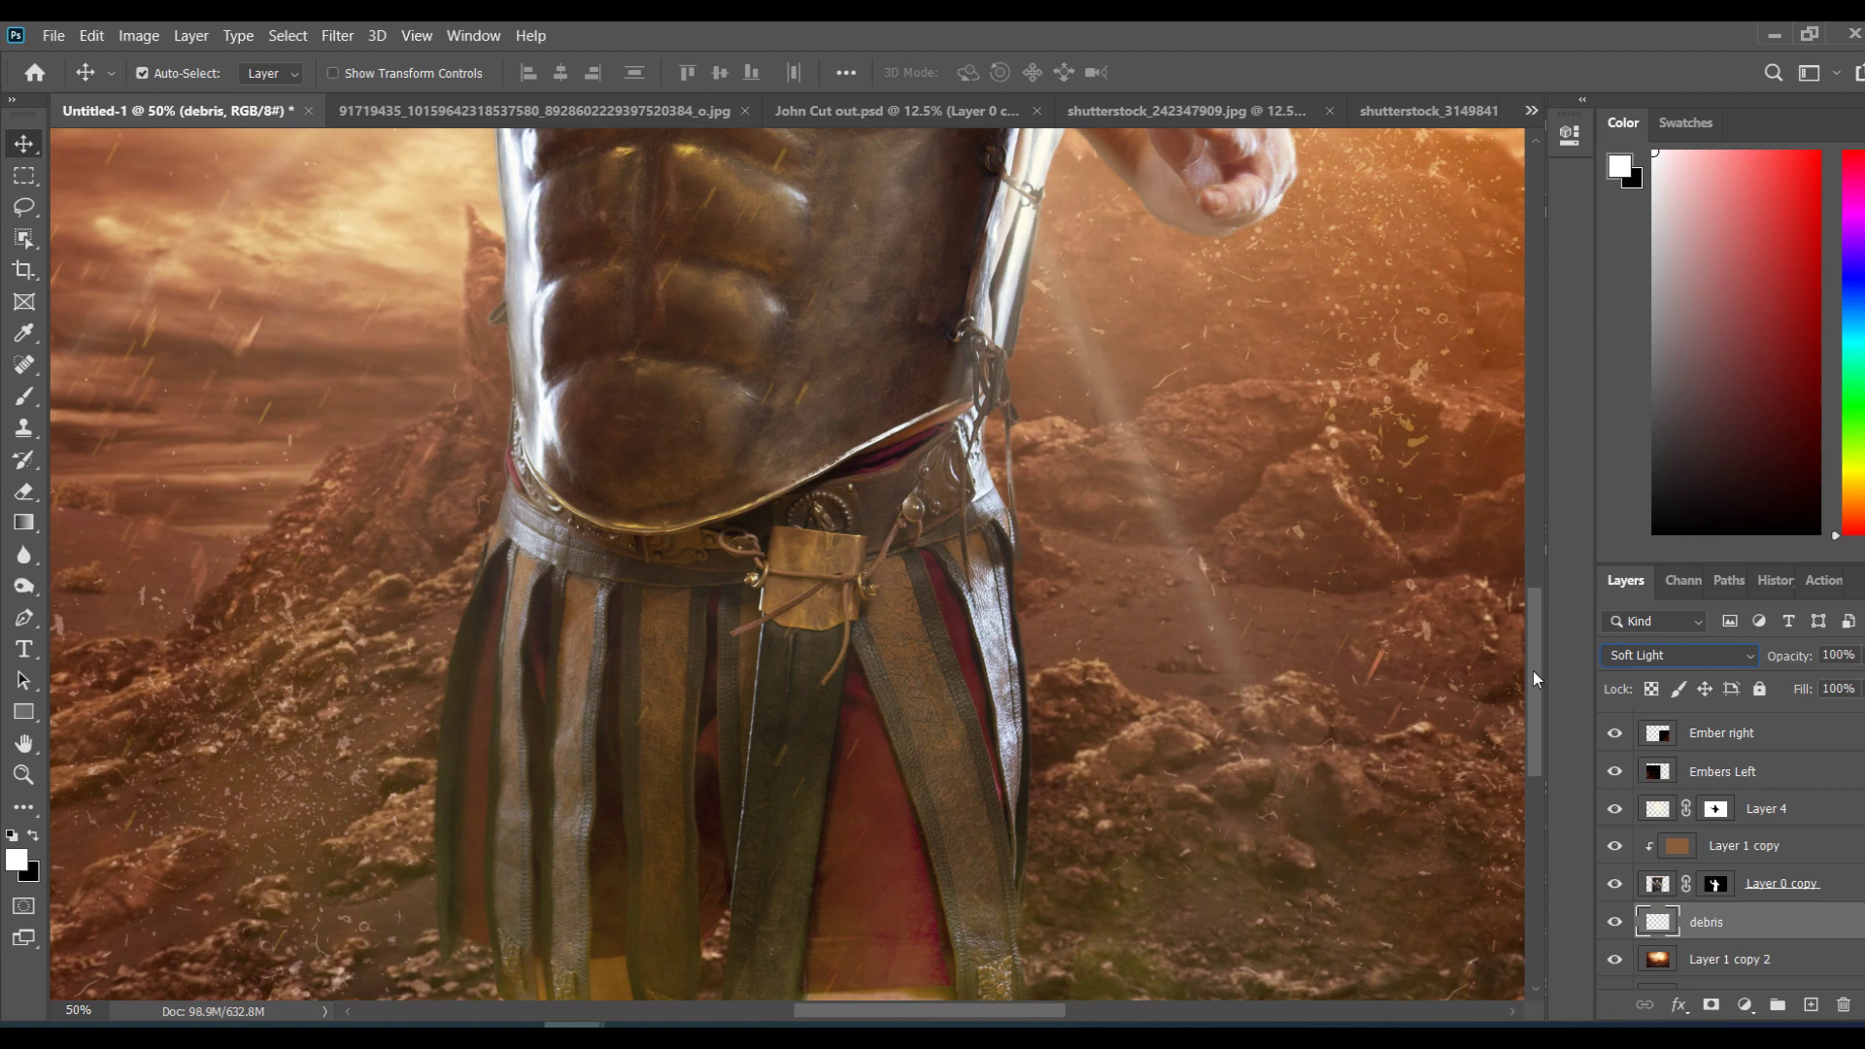
drag(1532, 670, 1530, 599)
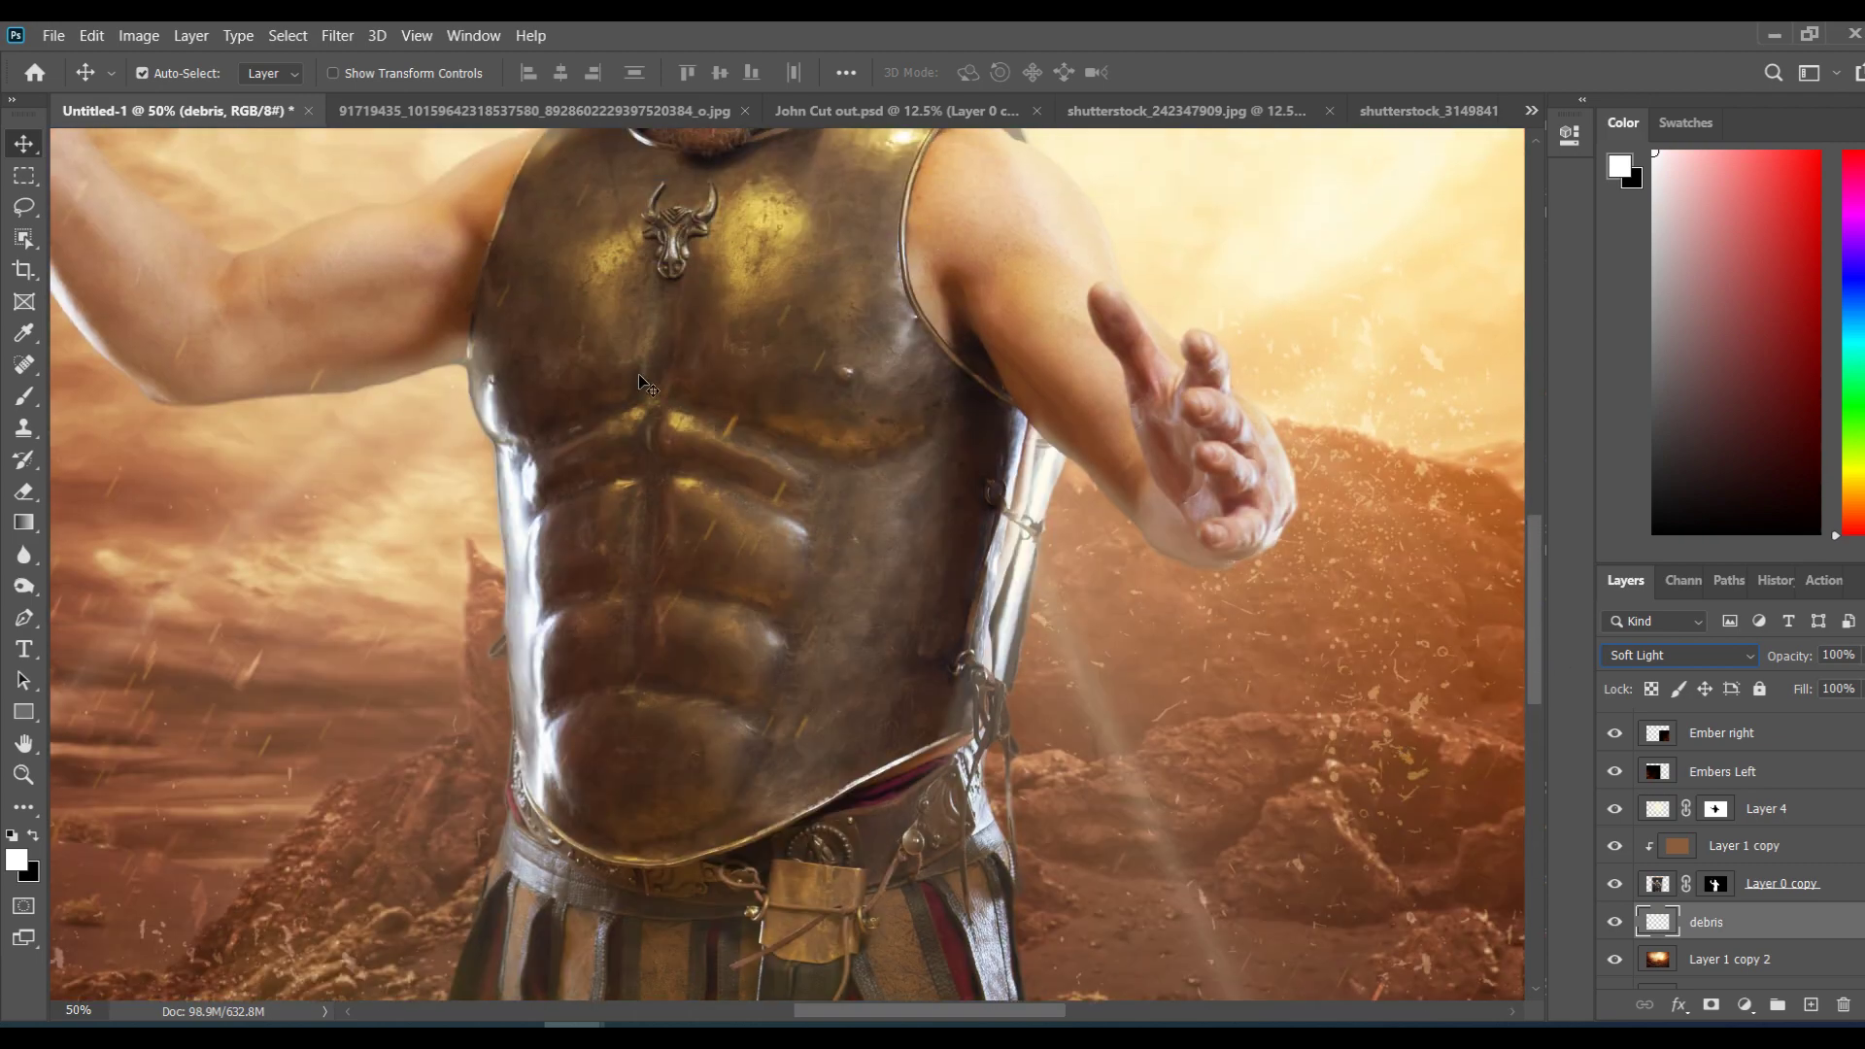
click(330, 37)
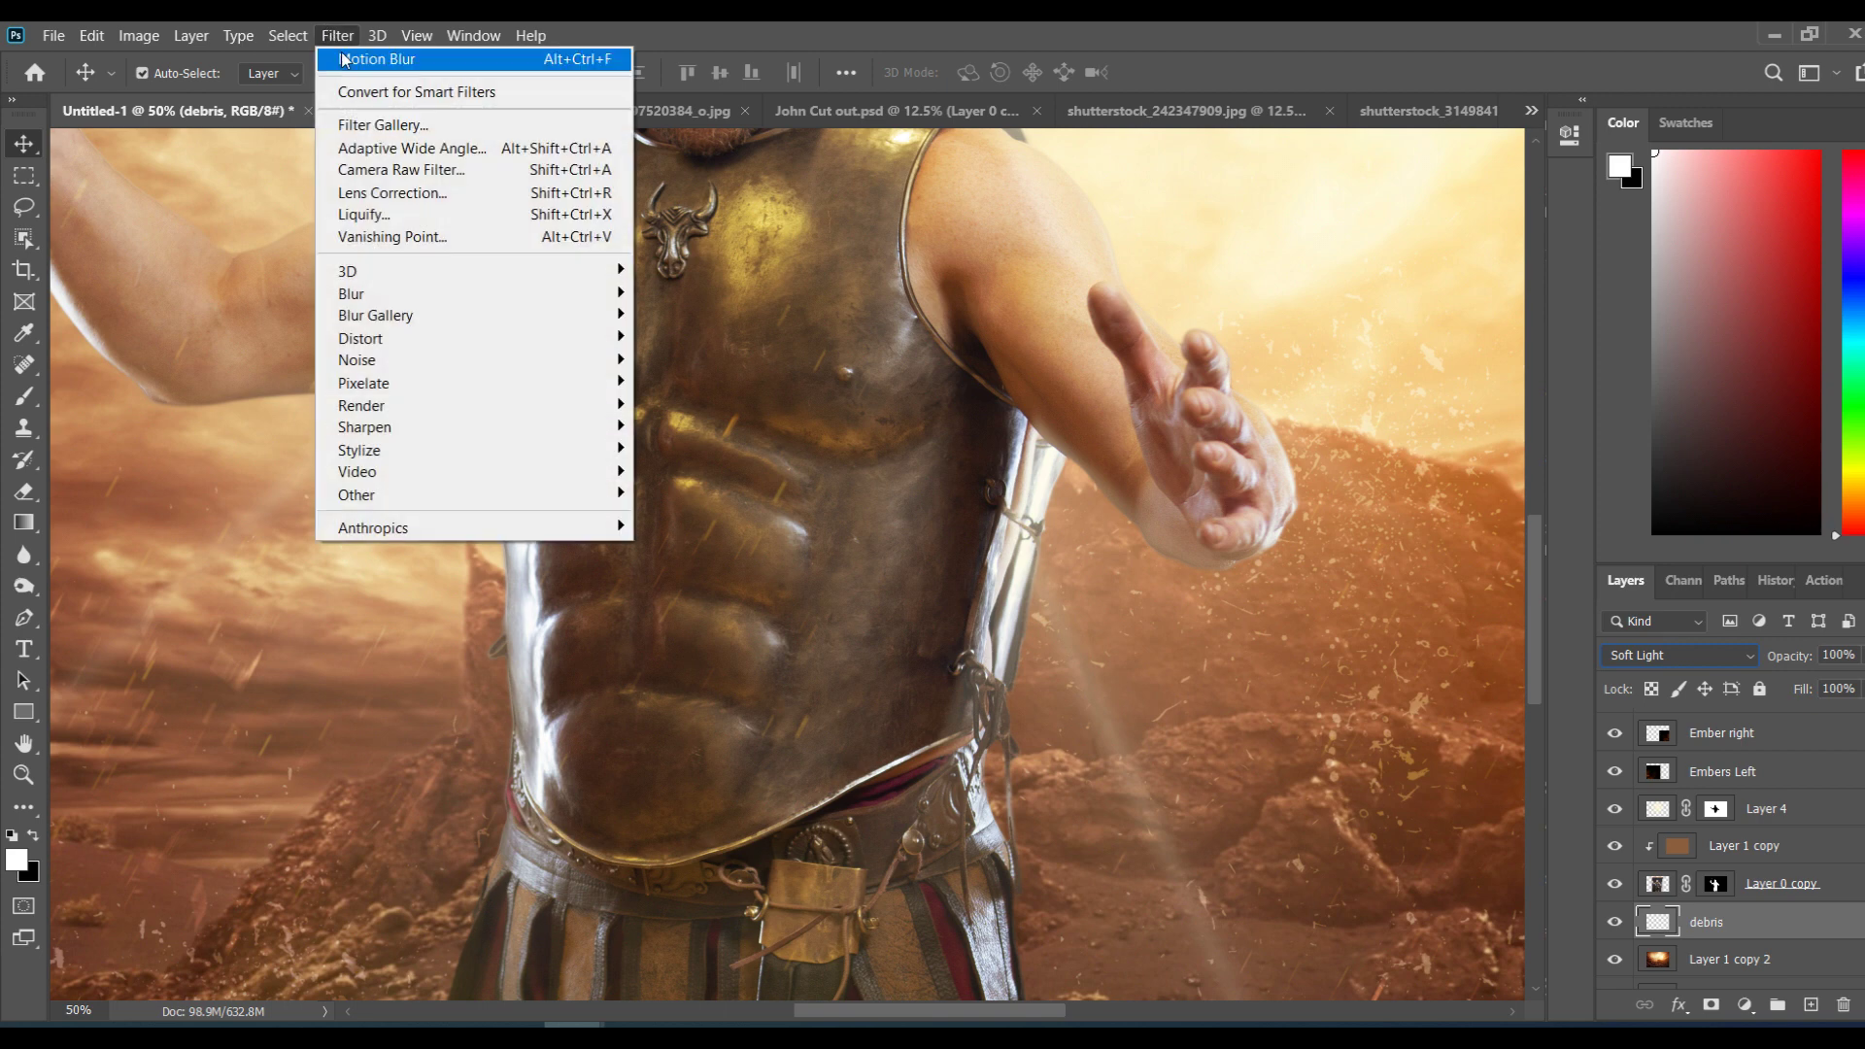
key(Escape)
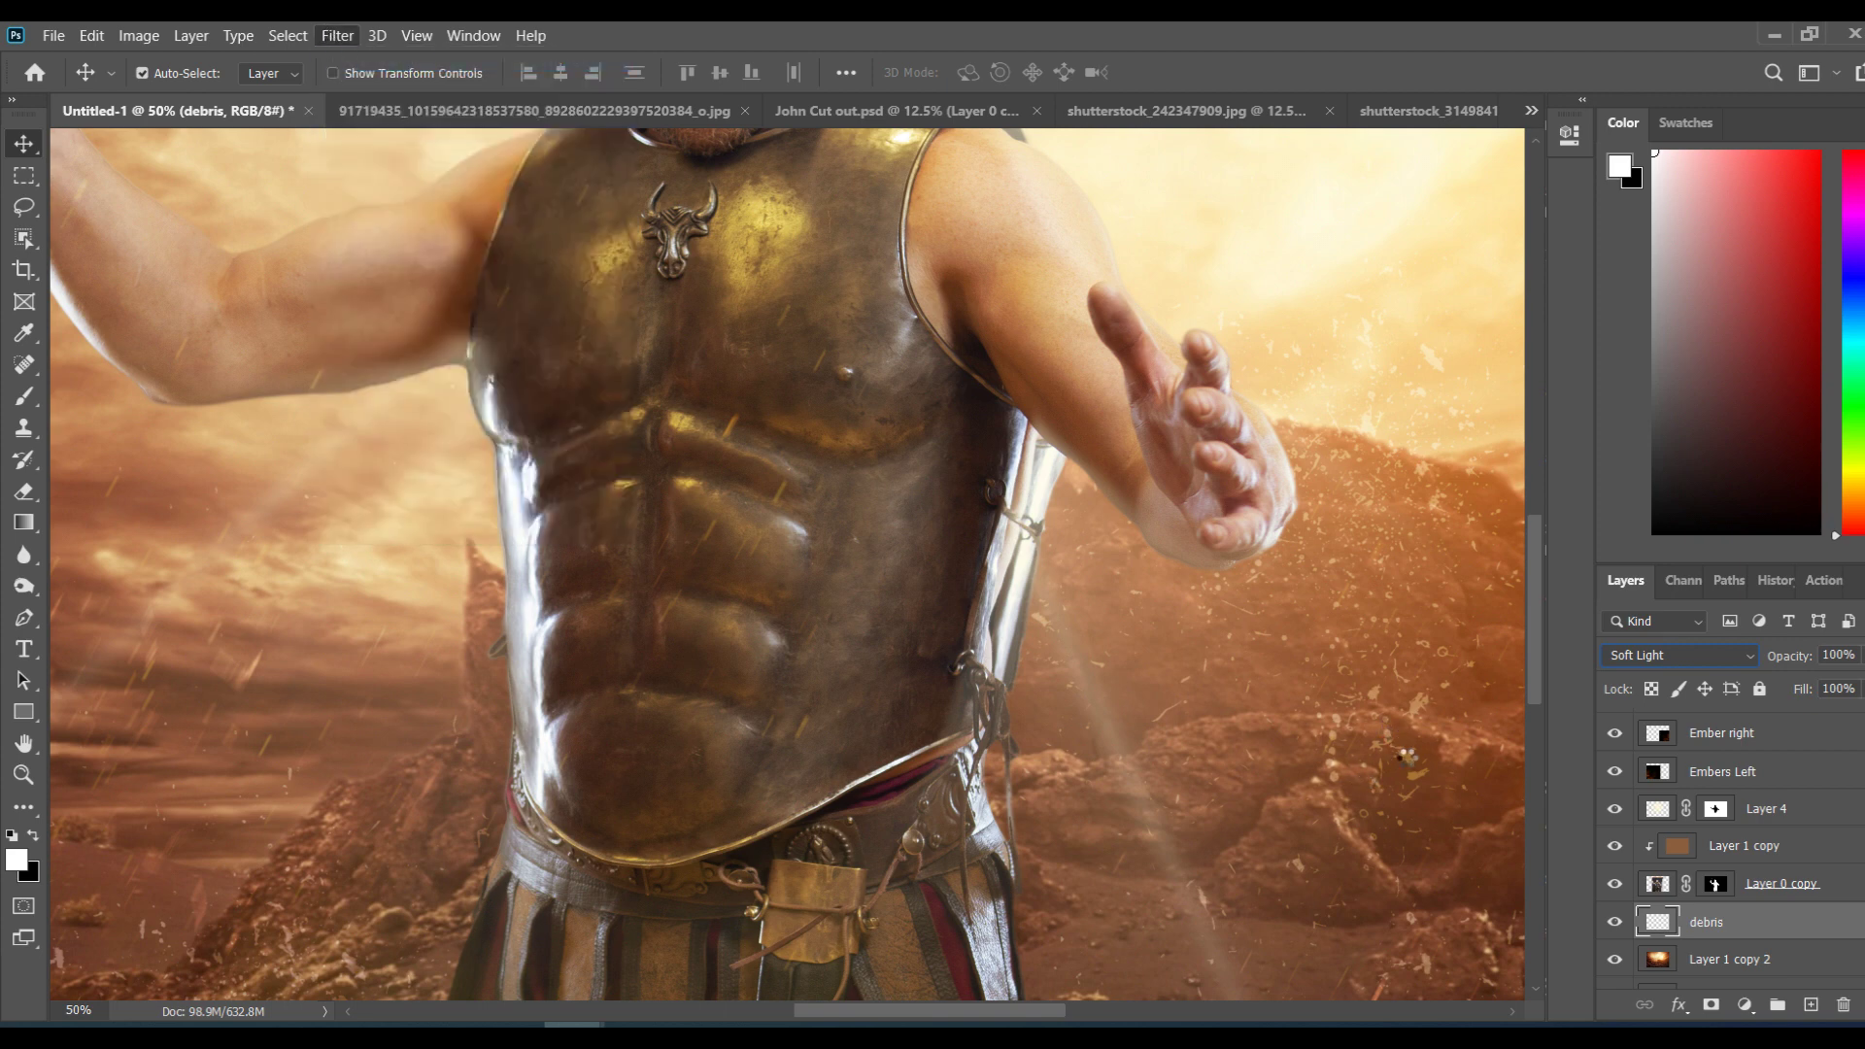
drag(1333, 847, 1333, 850)
key(ctrl+minus)
key(ctrl+minus)
key(ctrl+minus)
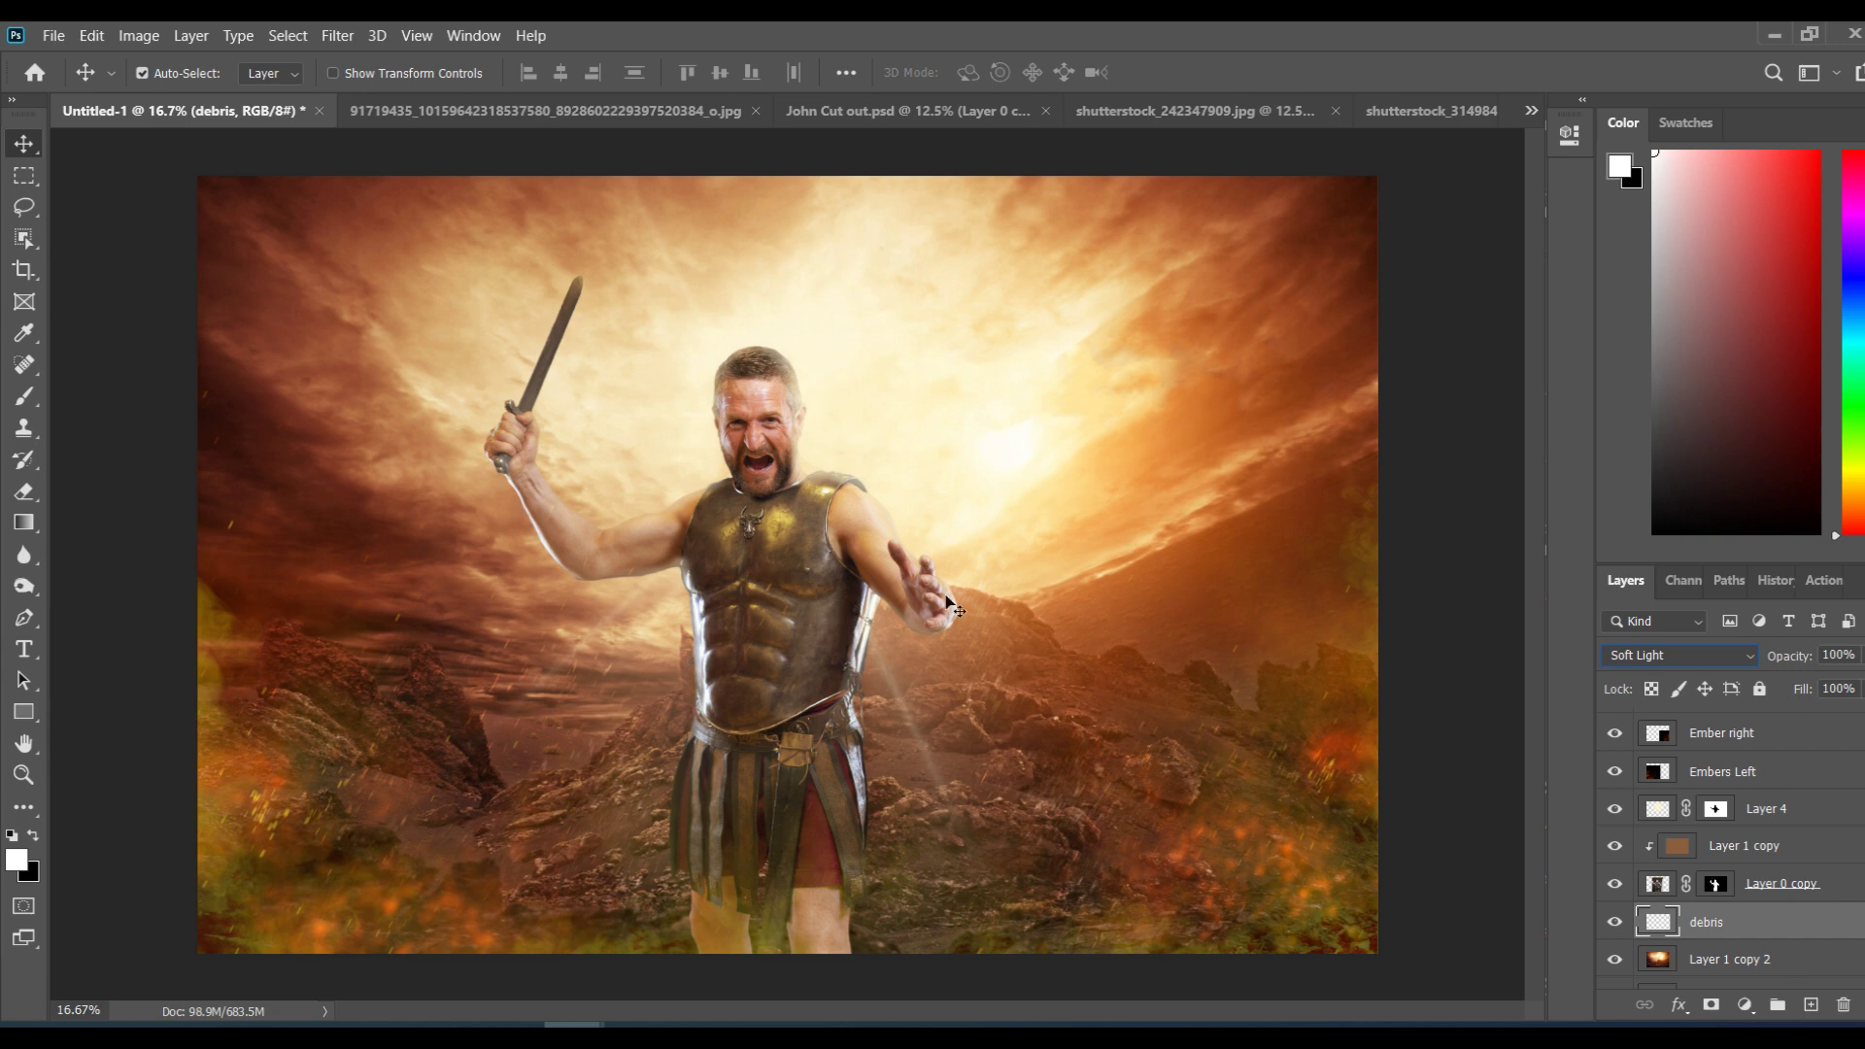
Step: Set Layer 5 to Overlay and dismiss Camera Raw without changes
scroll(1805, 742, up, 3)
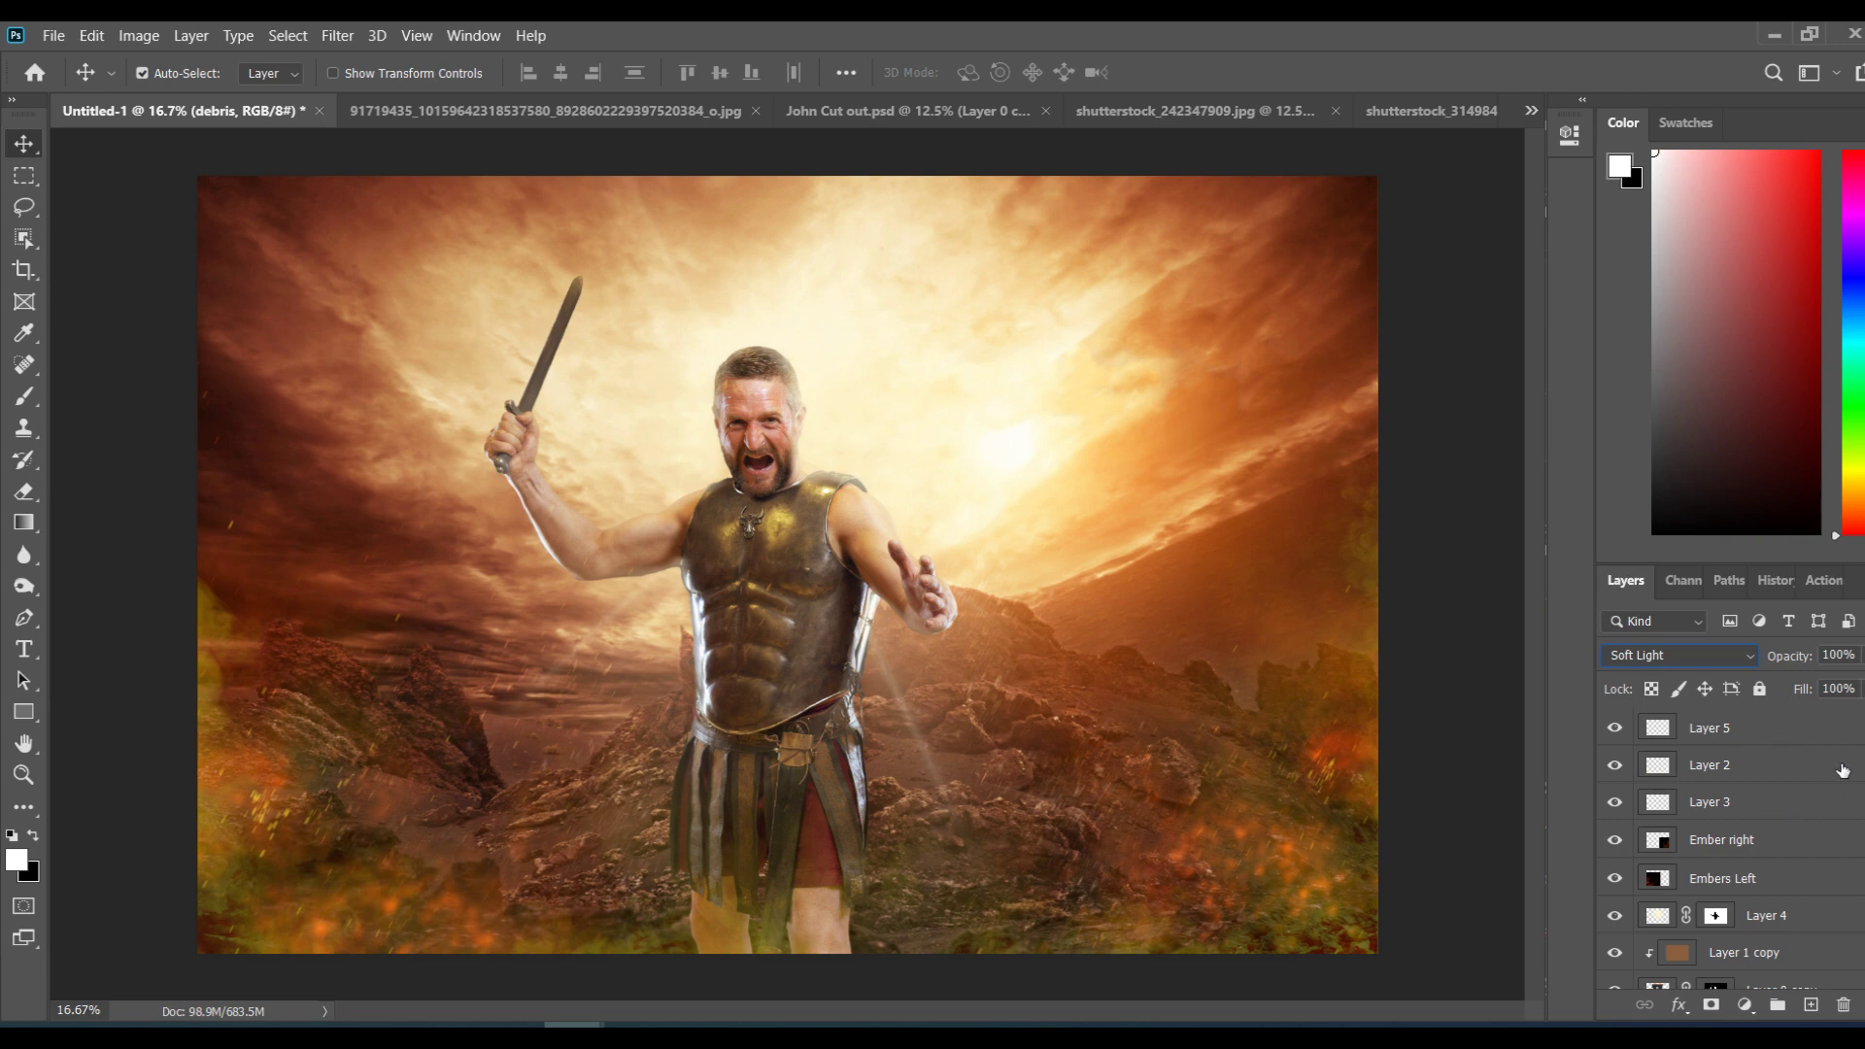
key(Up)
click(1809, 737)
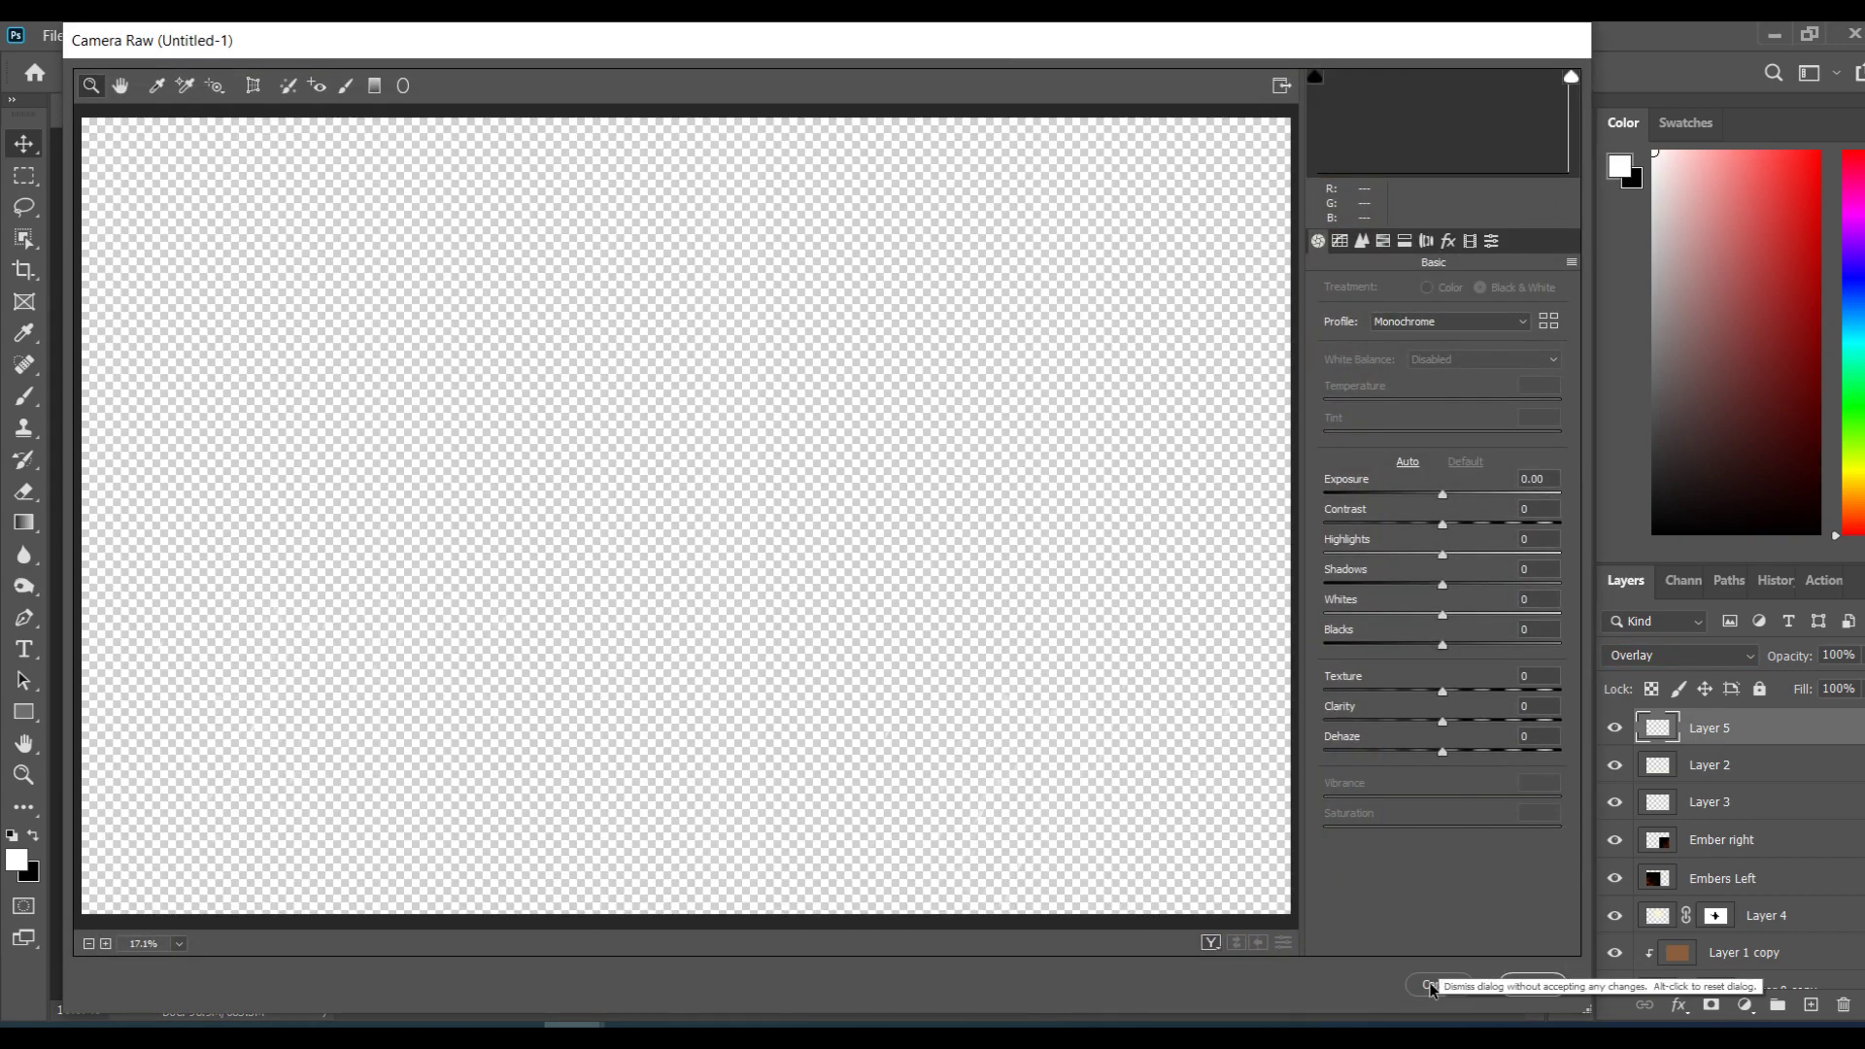
click(1430, 986)
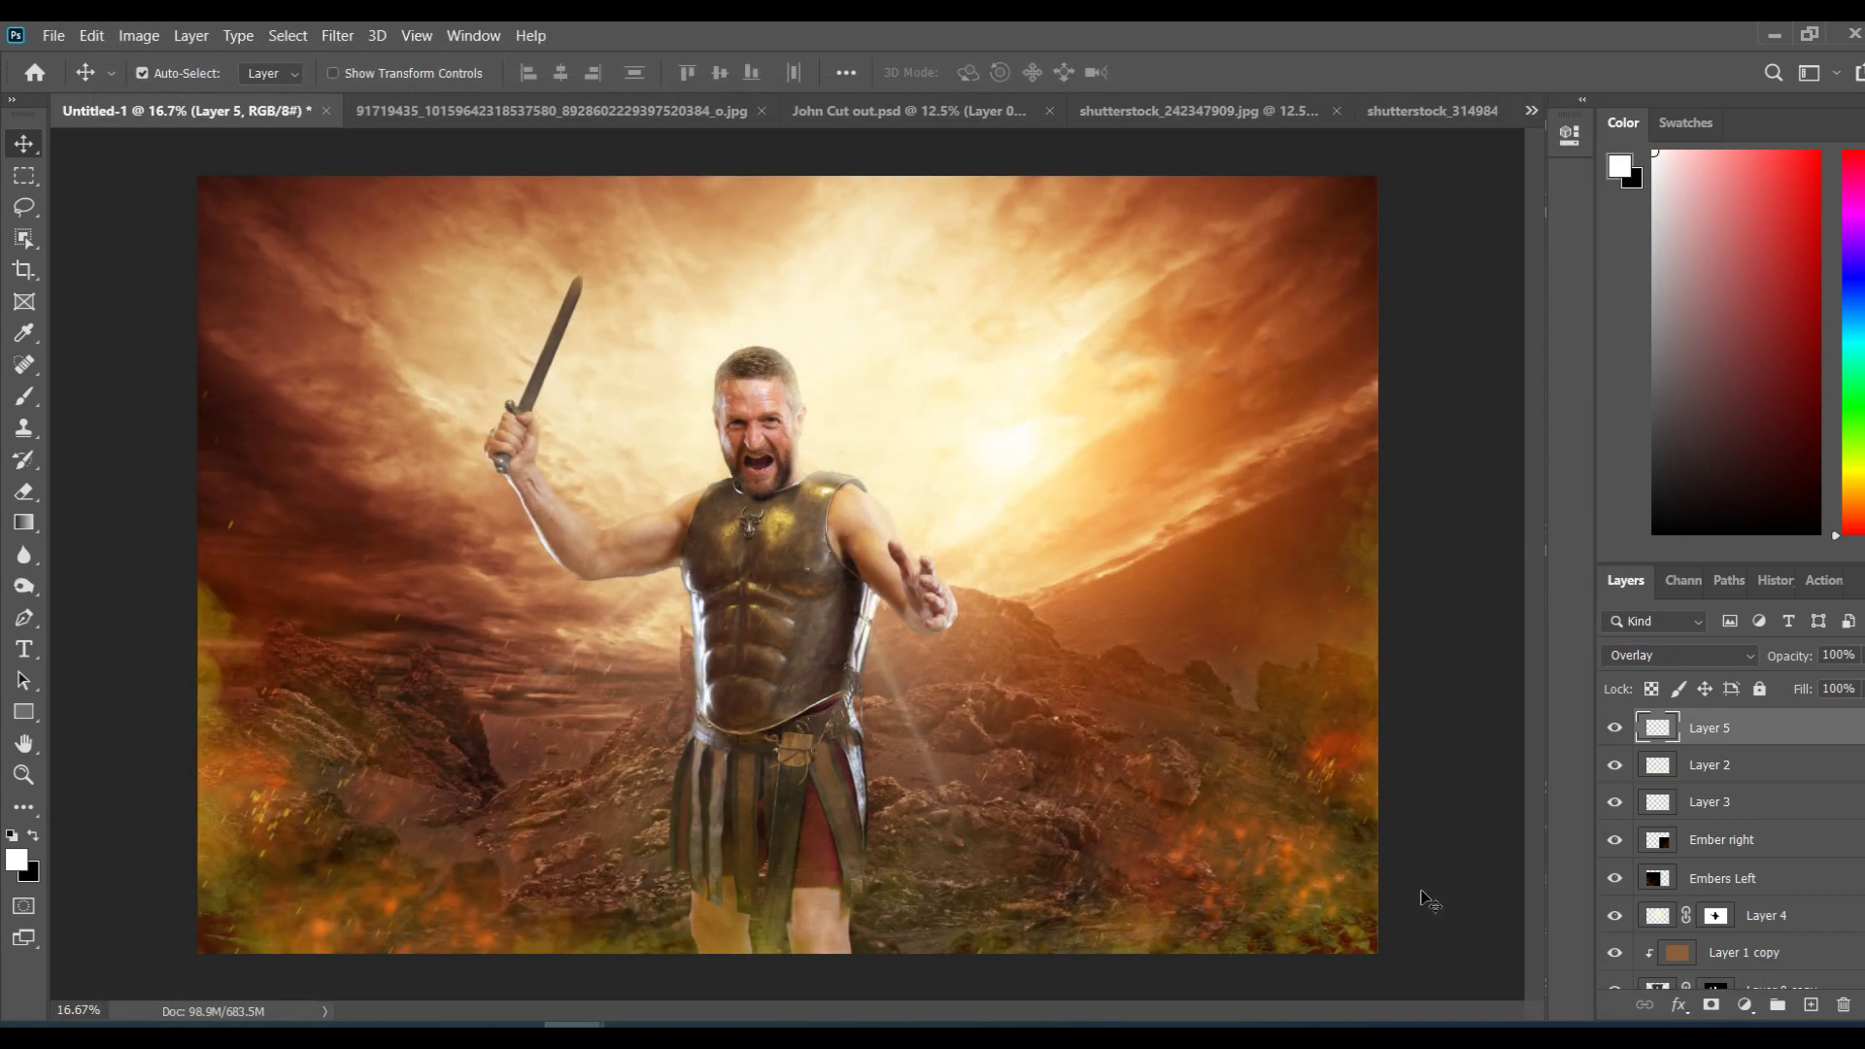
Step: Stamp all visible layers into a new Layer 6 and open it in Camera Raw
key(ctrl+shift+alt+e)
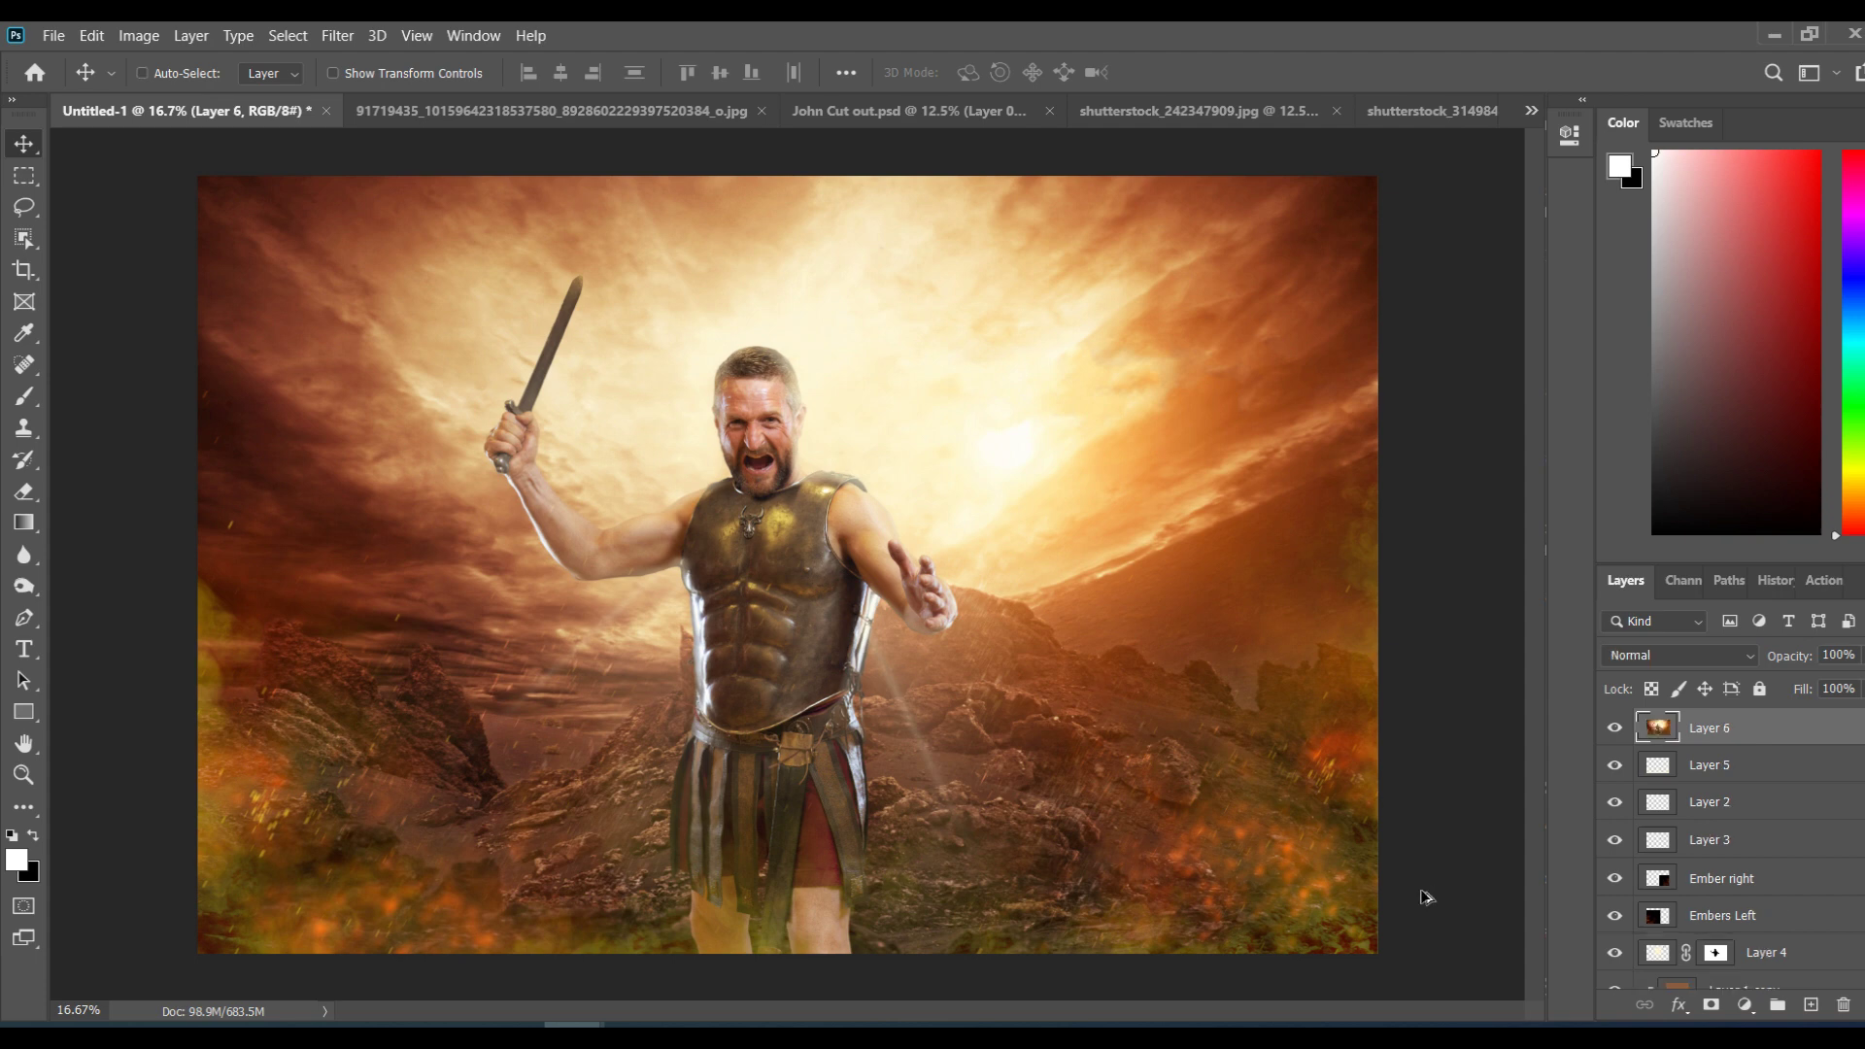
key(ctrl)
key(ctrl)
key(ctrl+shift+a)
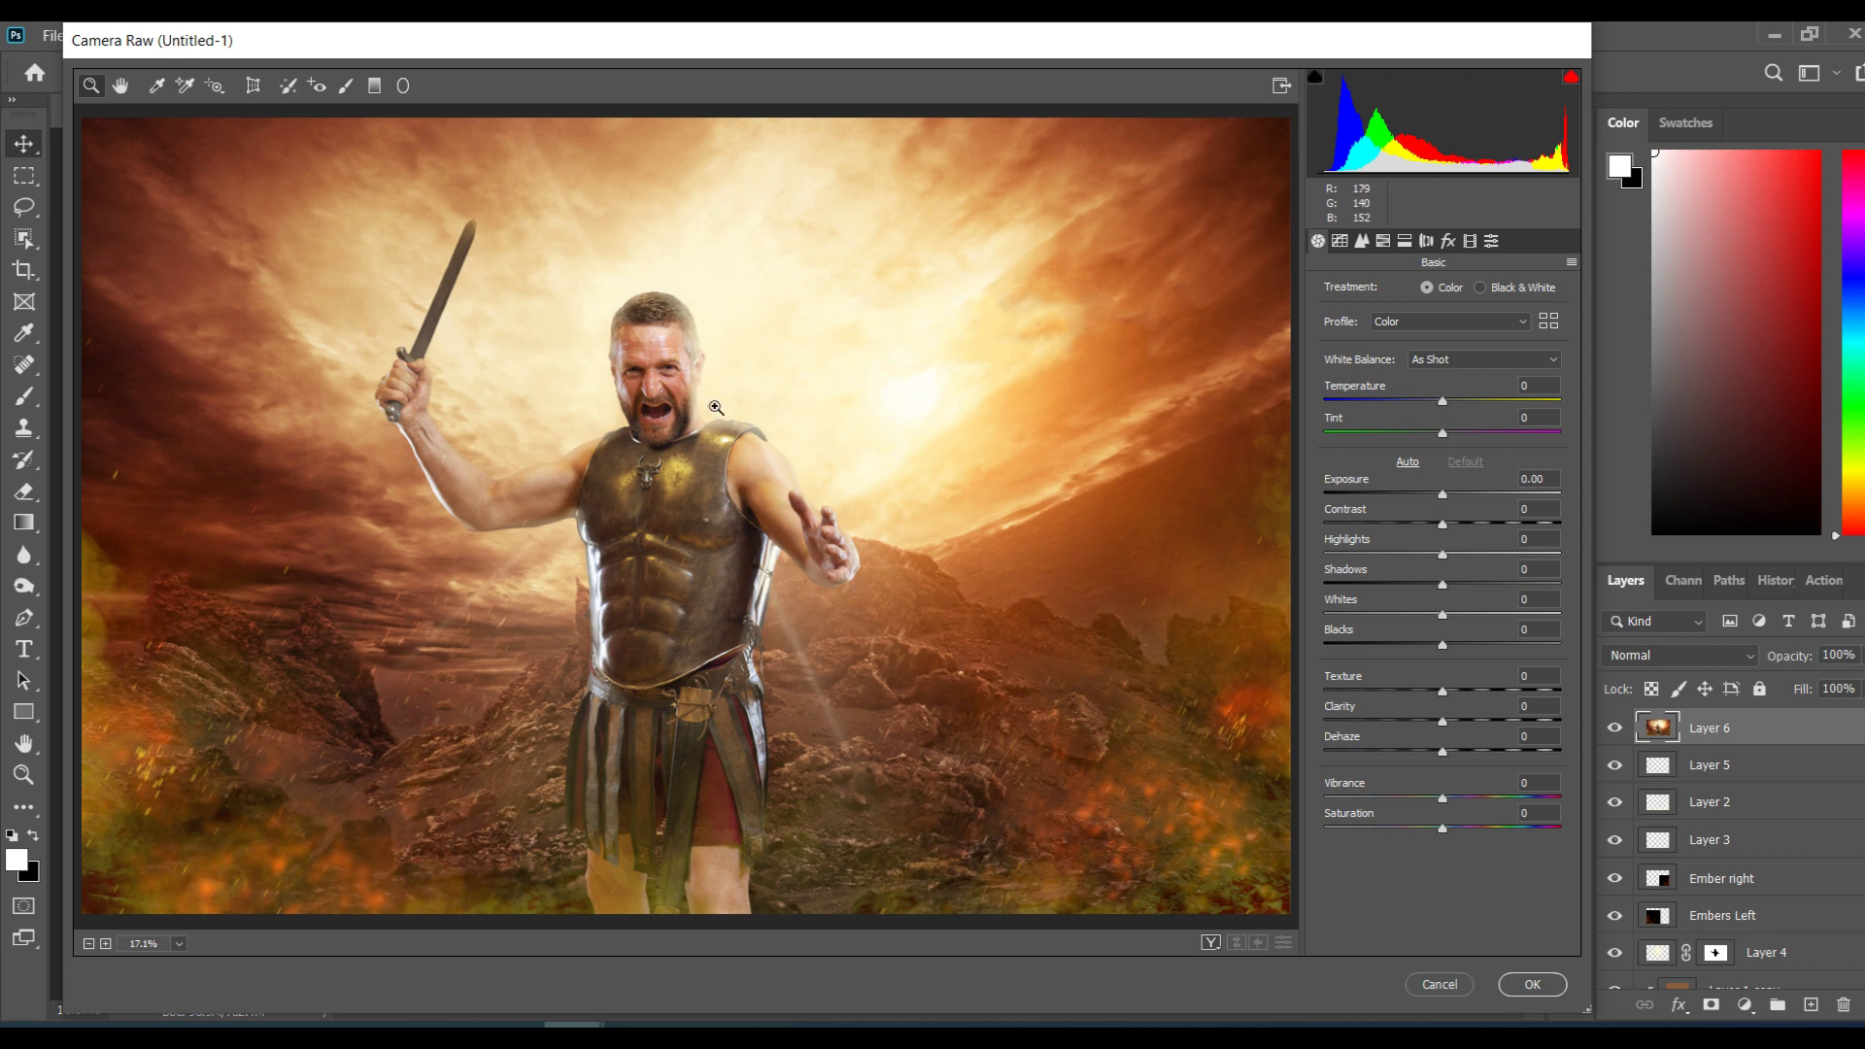
Step: Set Clarity +100, Saturation -20, Vibrance -11 and Highlights -25
click(1443, 721)
drag(1443, 725, 1560, 731)
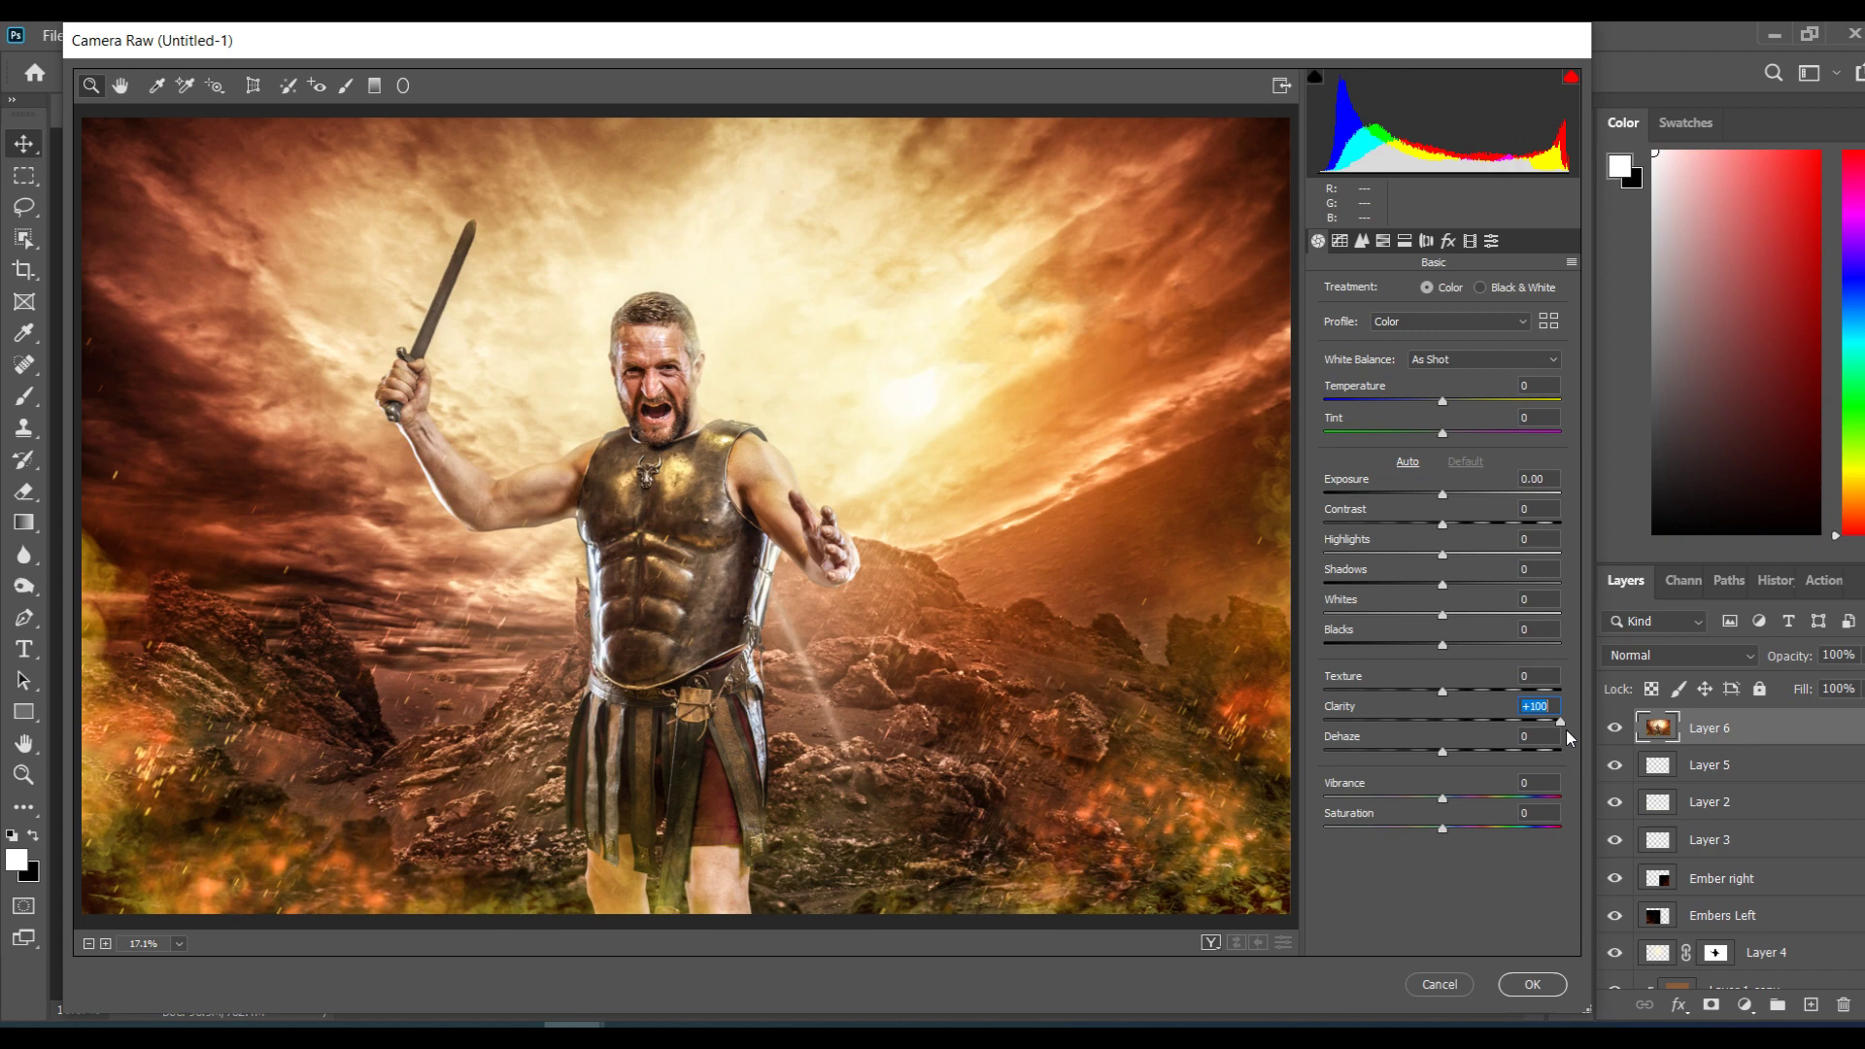
double_click(1565, 727)
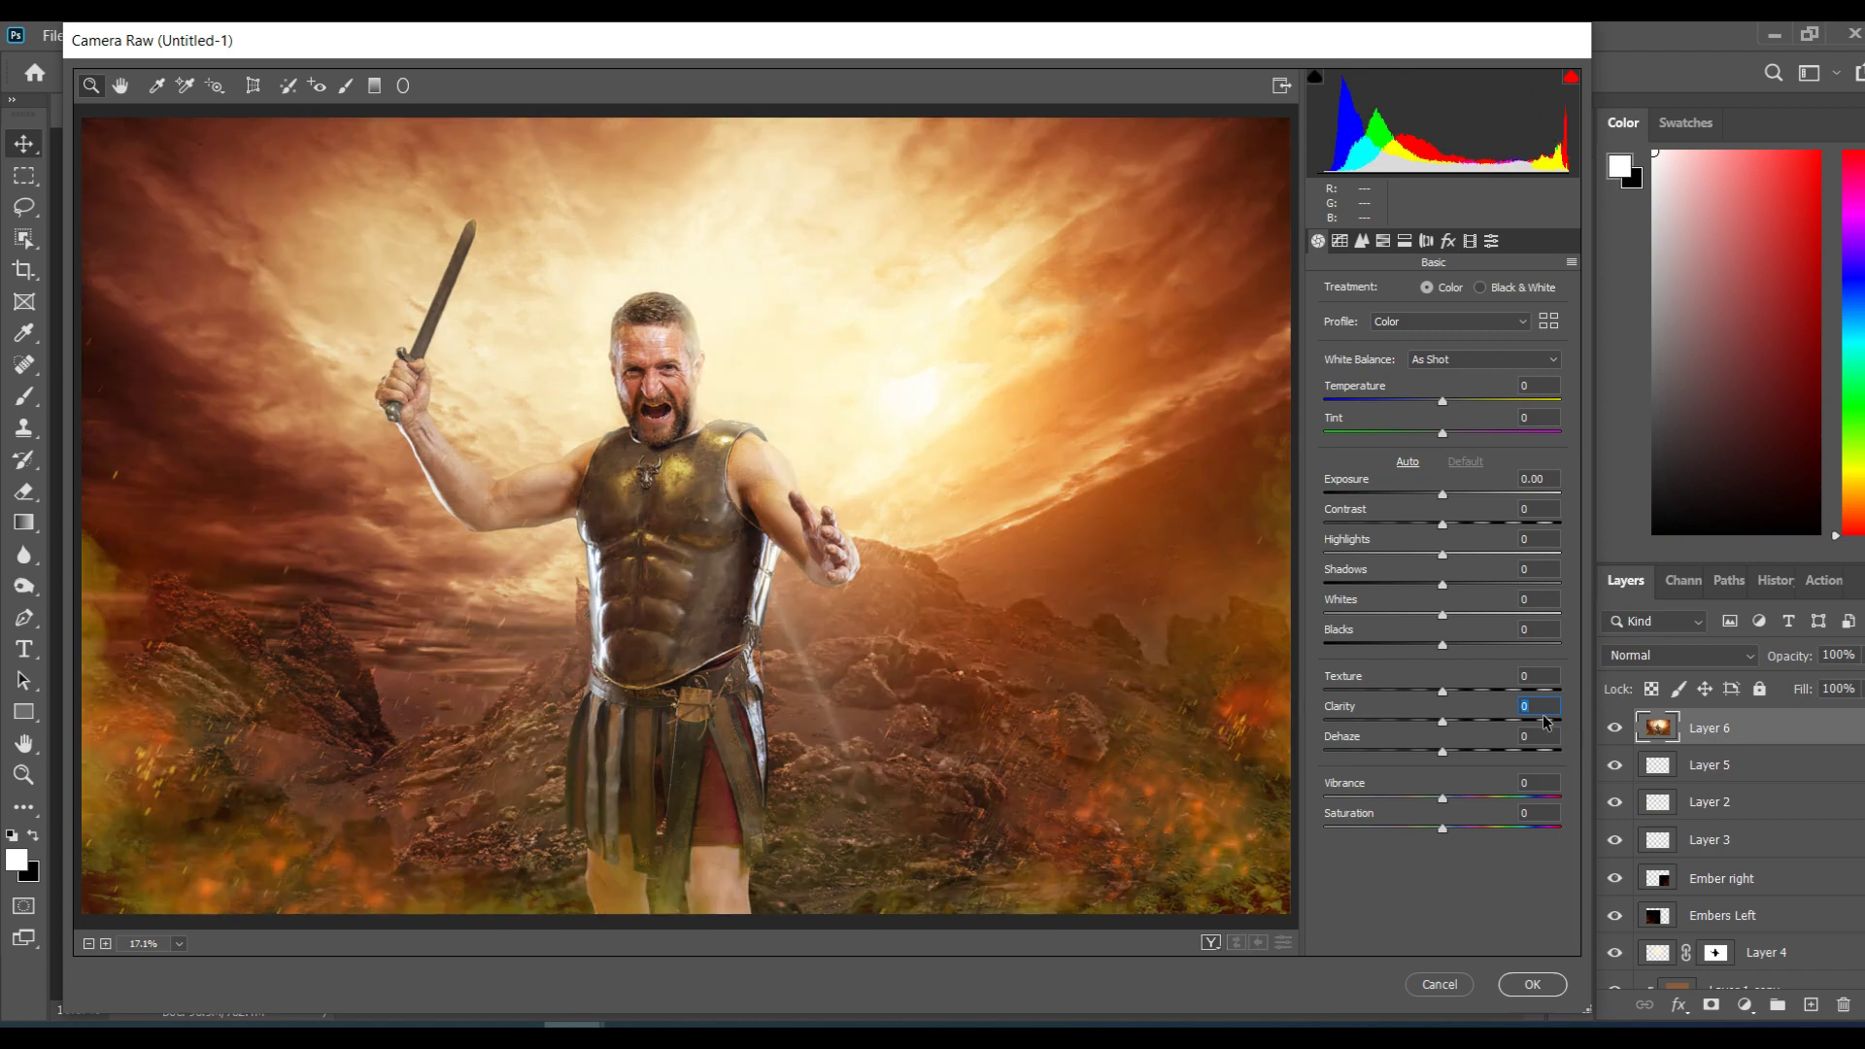
drag(1446, 730, 1607, 736)
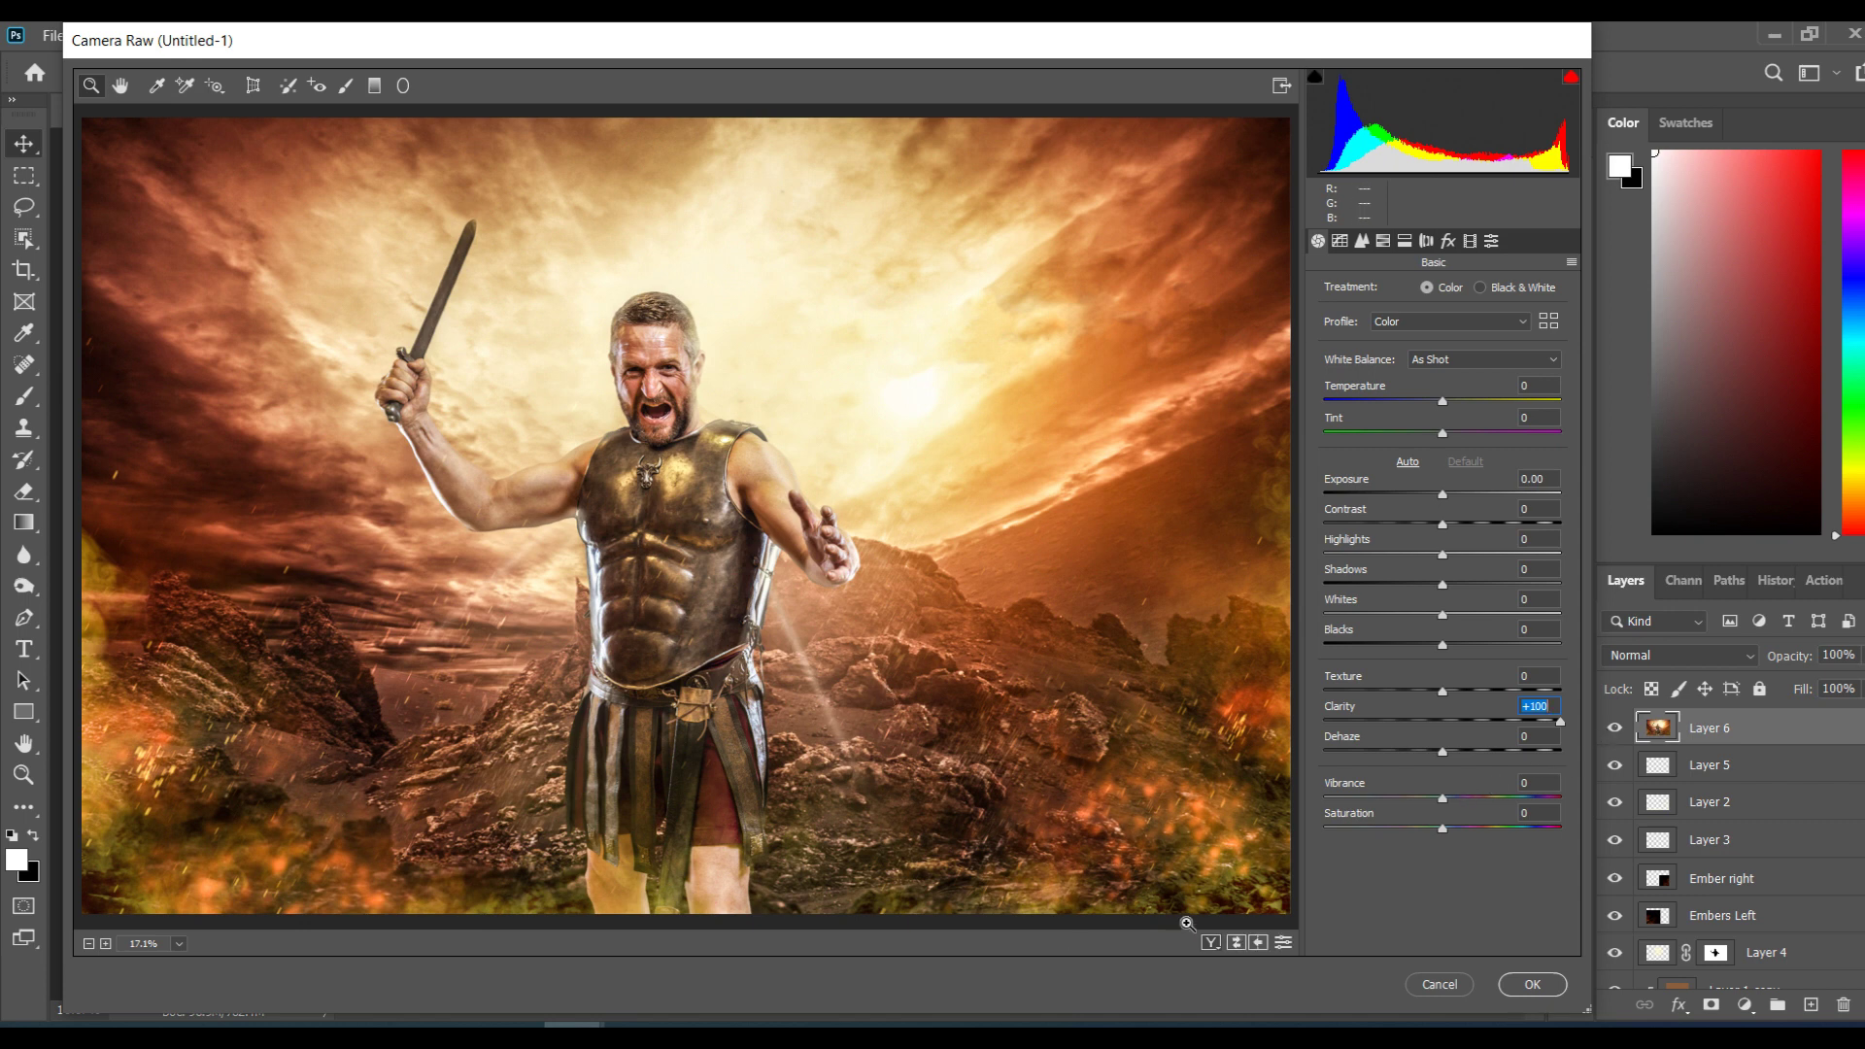
drag(1420, 834, 1418, 833)
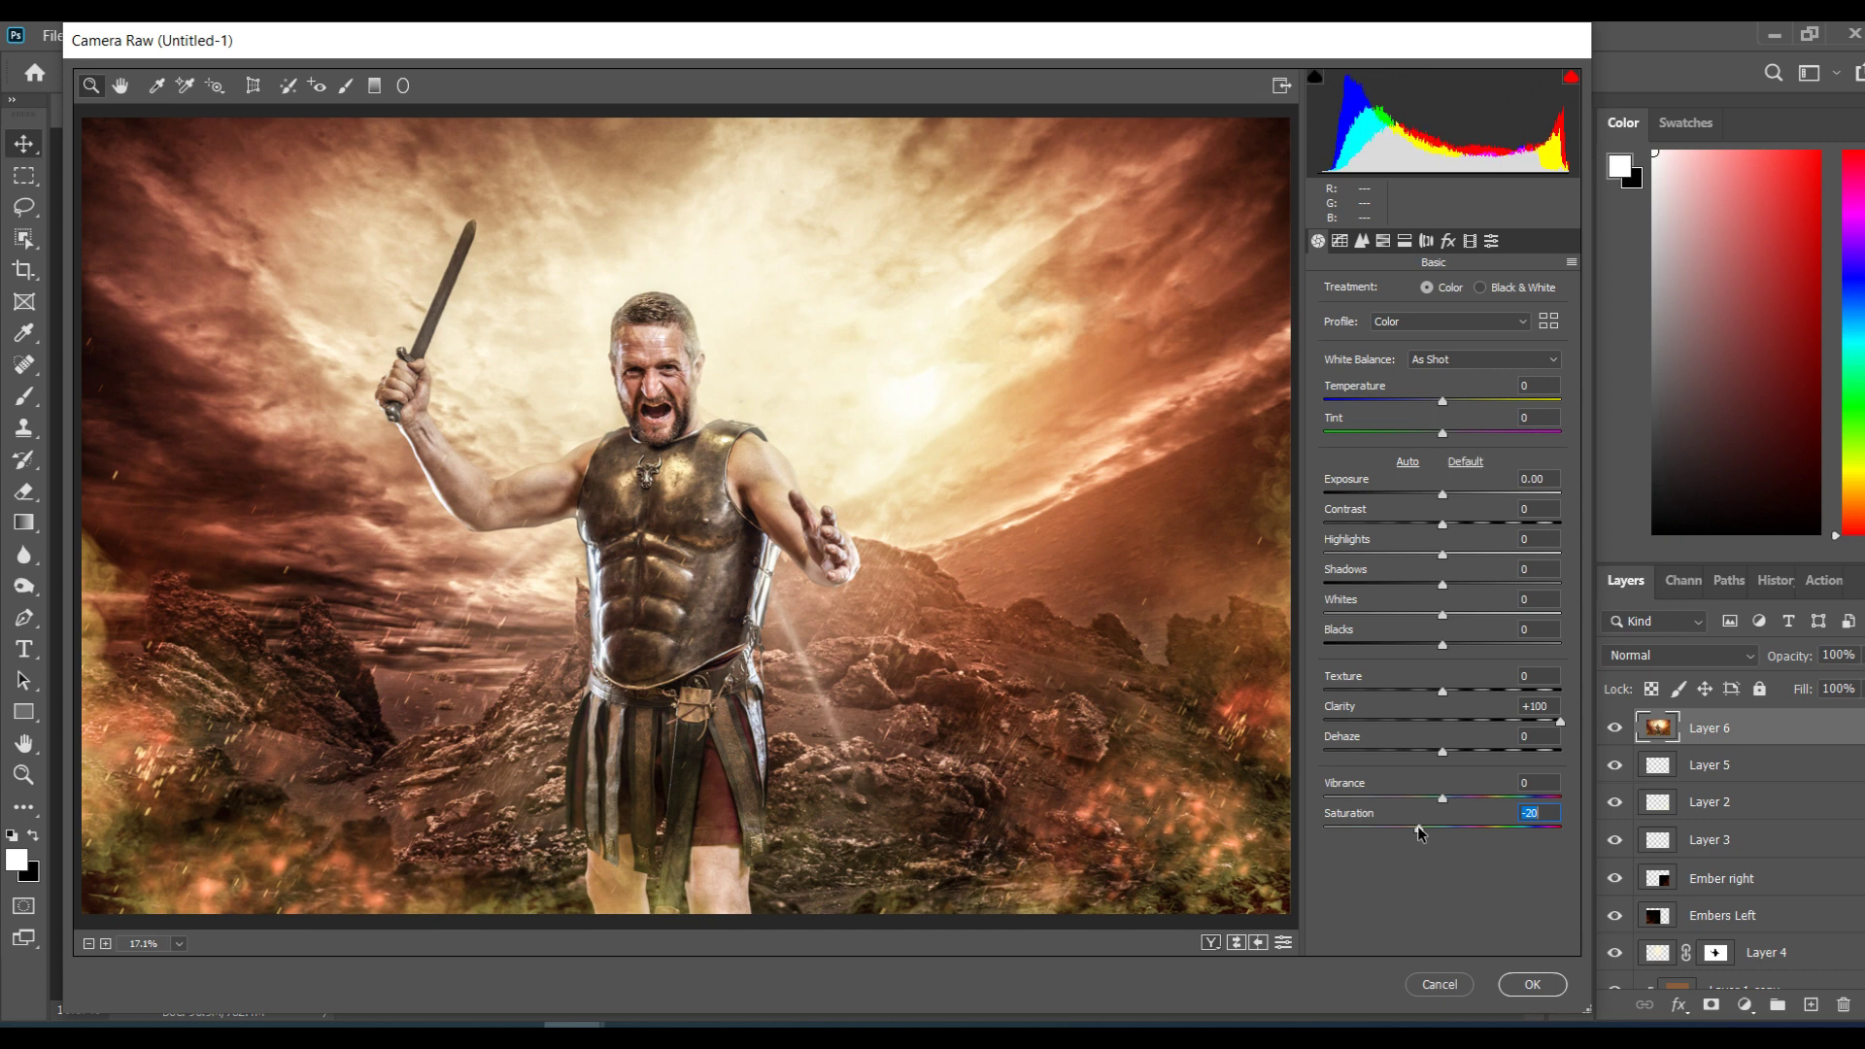
drag(1423, 800, 1427, 797)
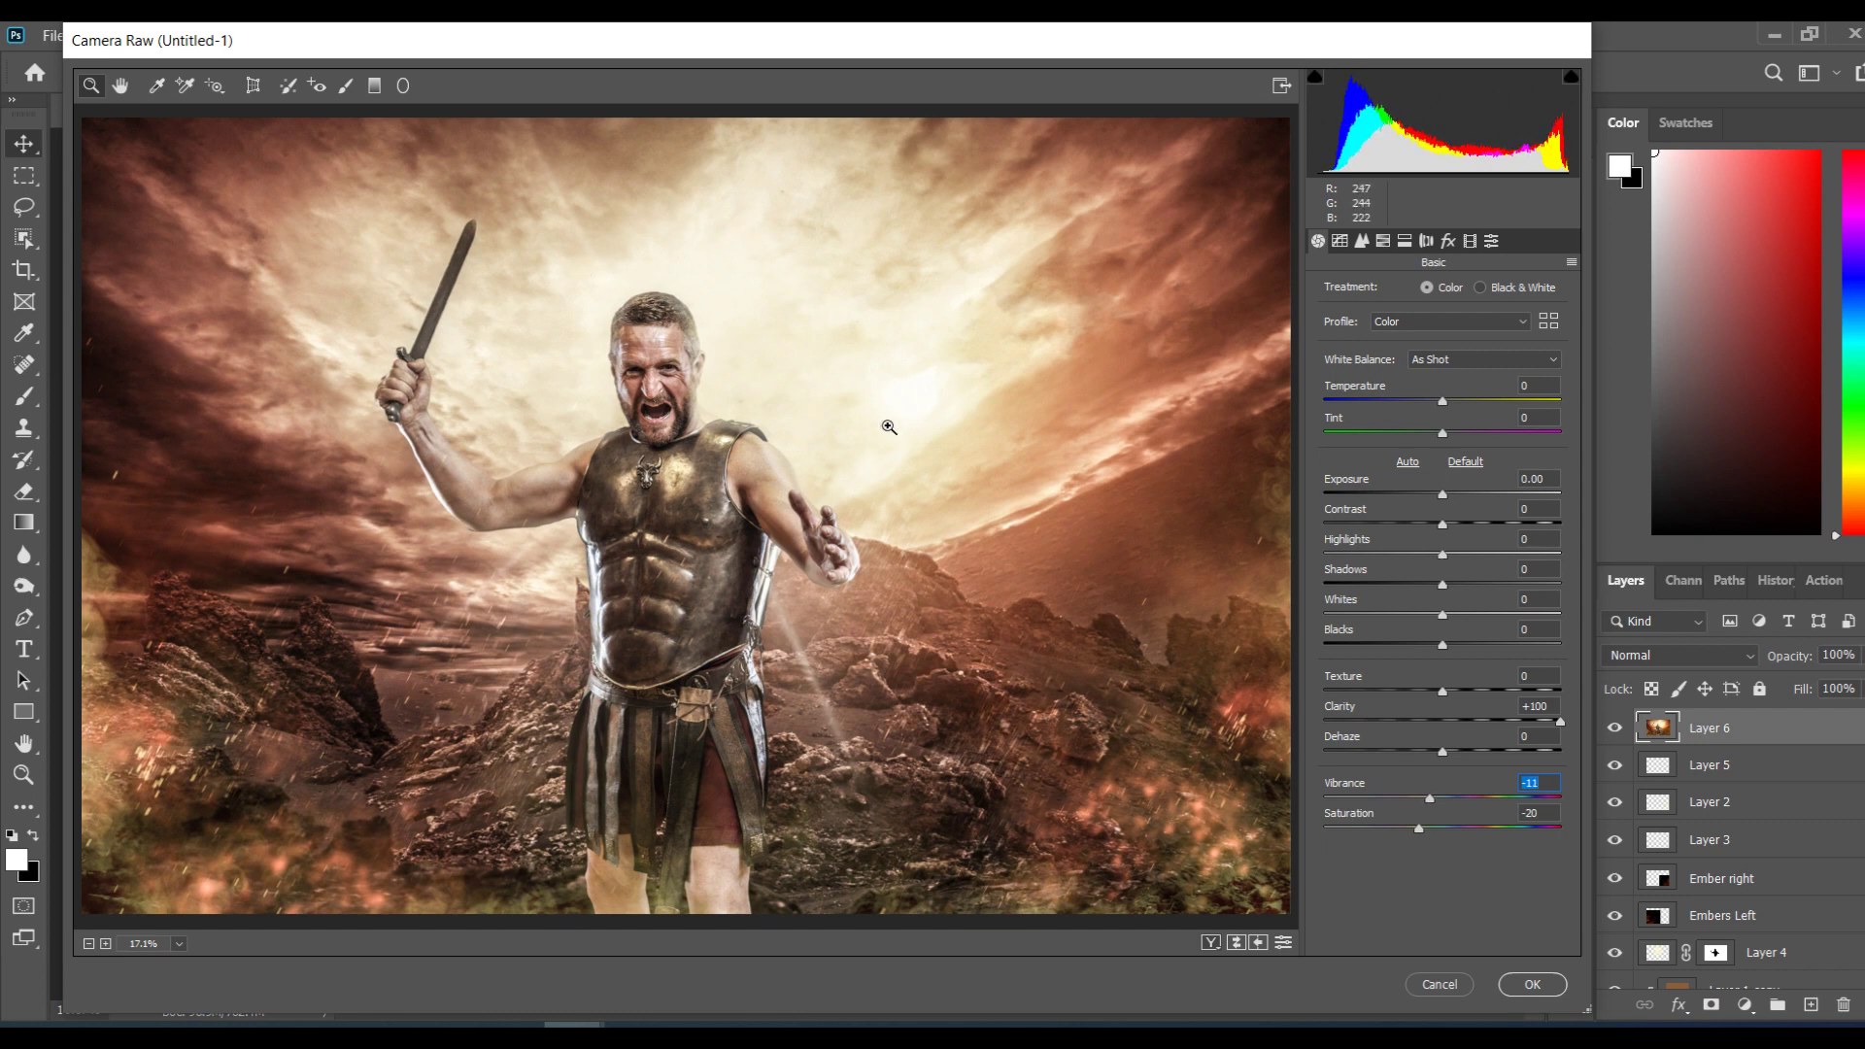
mouse_move(1439, 555)
mouse_down()
mouse_move(1387, 551)
mouse_move(1413, 562)
mouse_up()
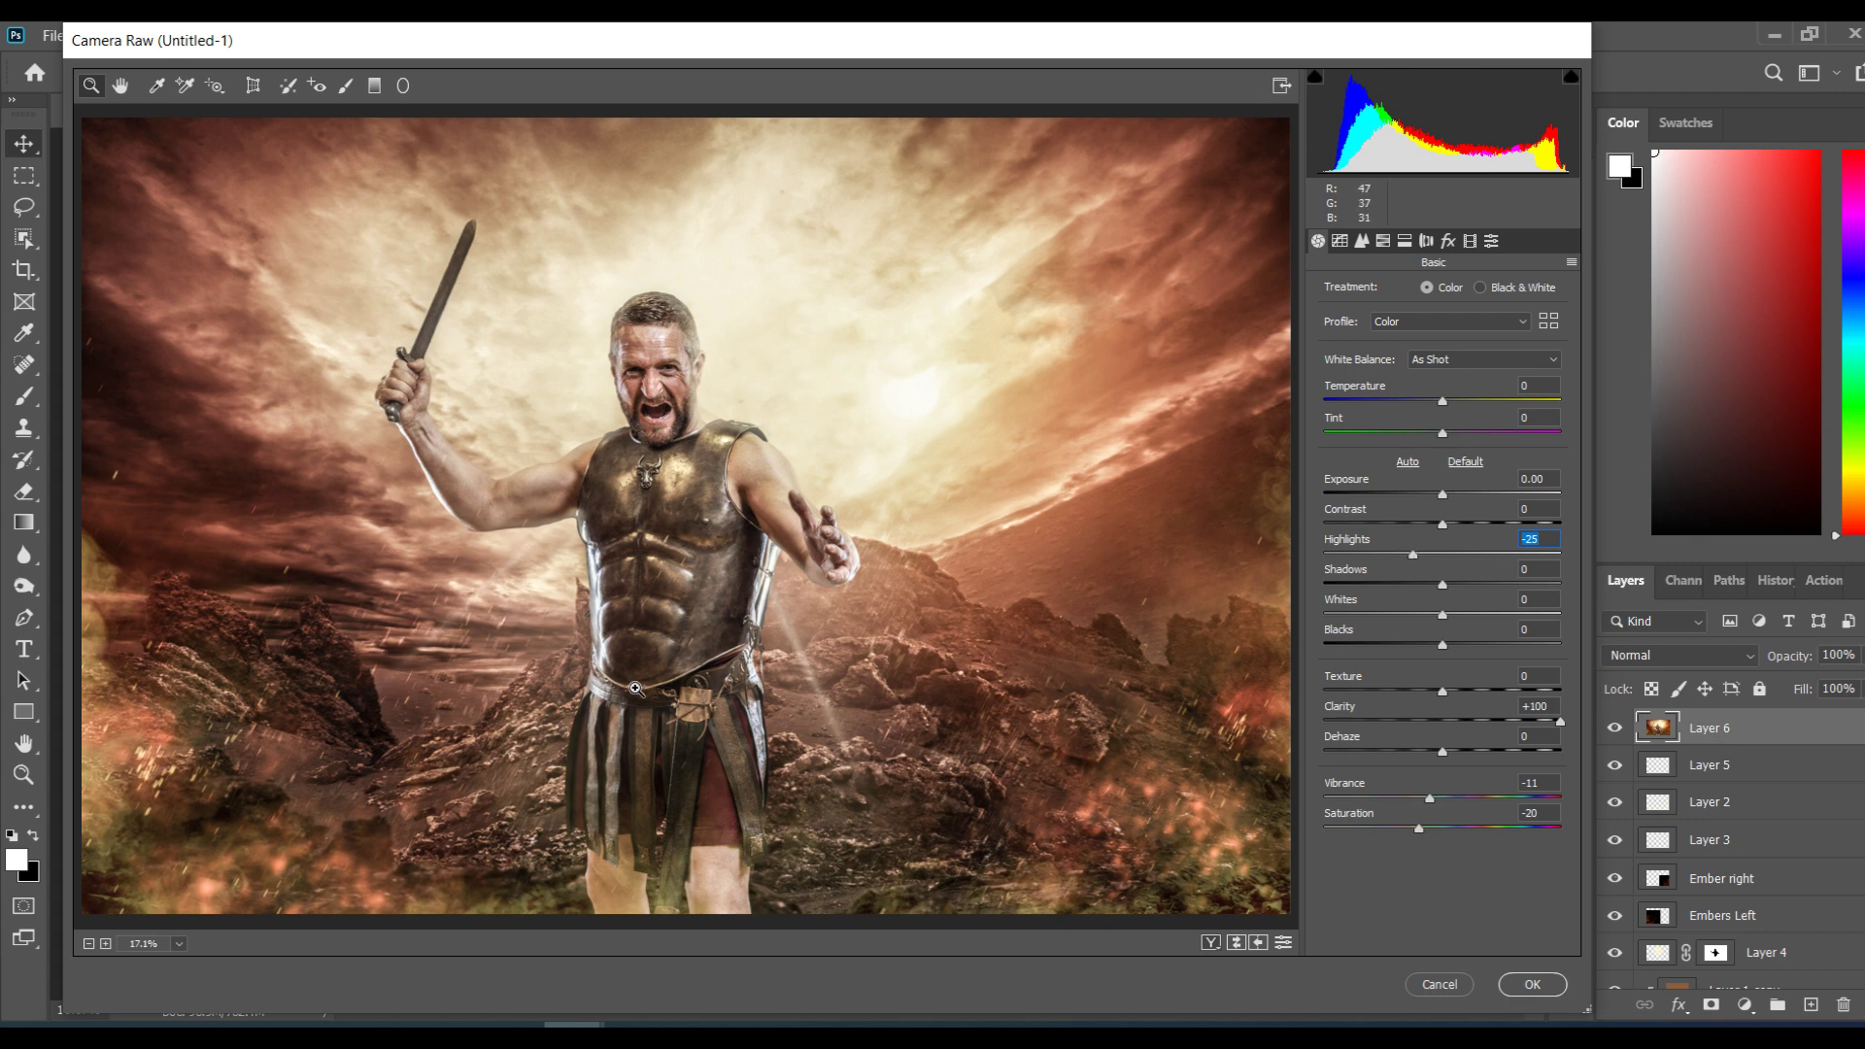
Step: Paint an Adjustment Brush stroke over the lower-right rocks and adjust its Temperature and Tint
click(346, 88)
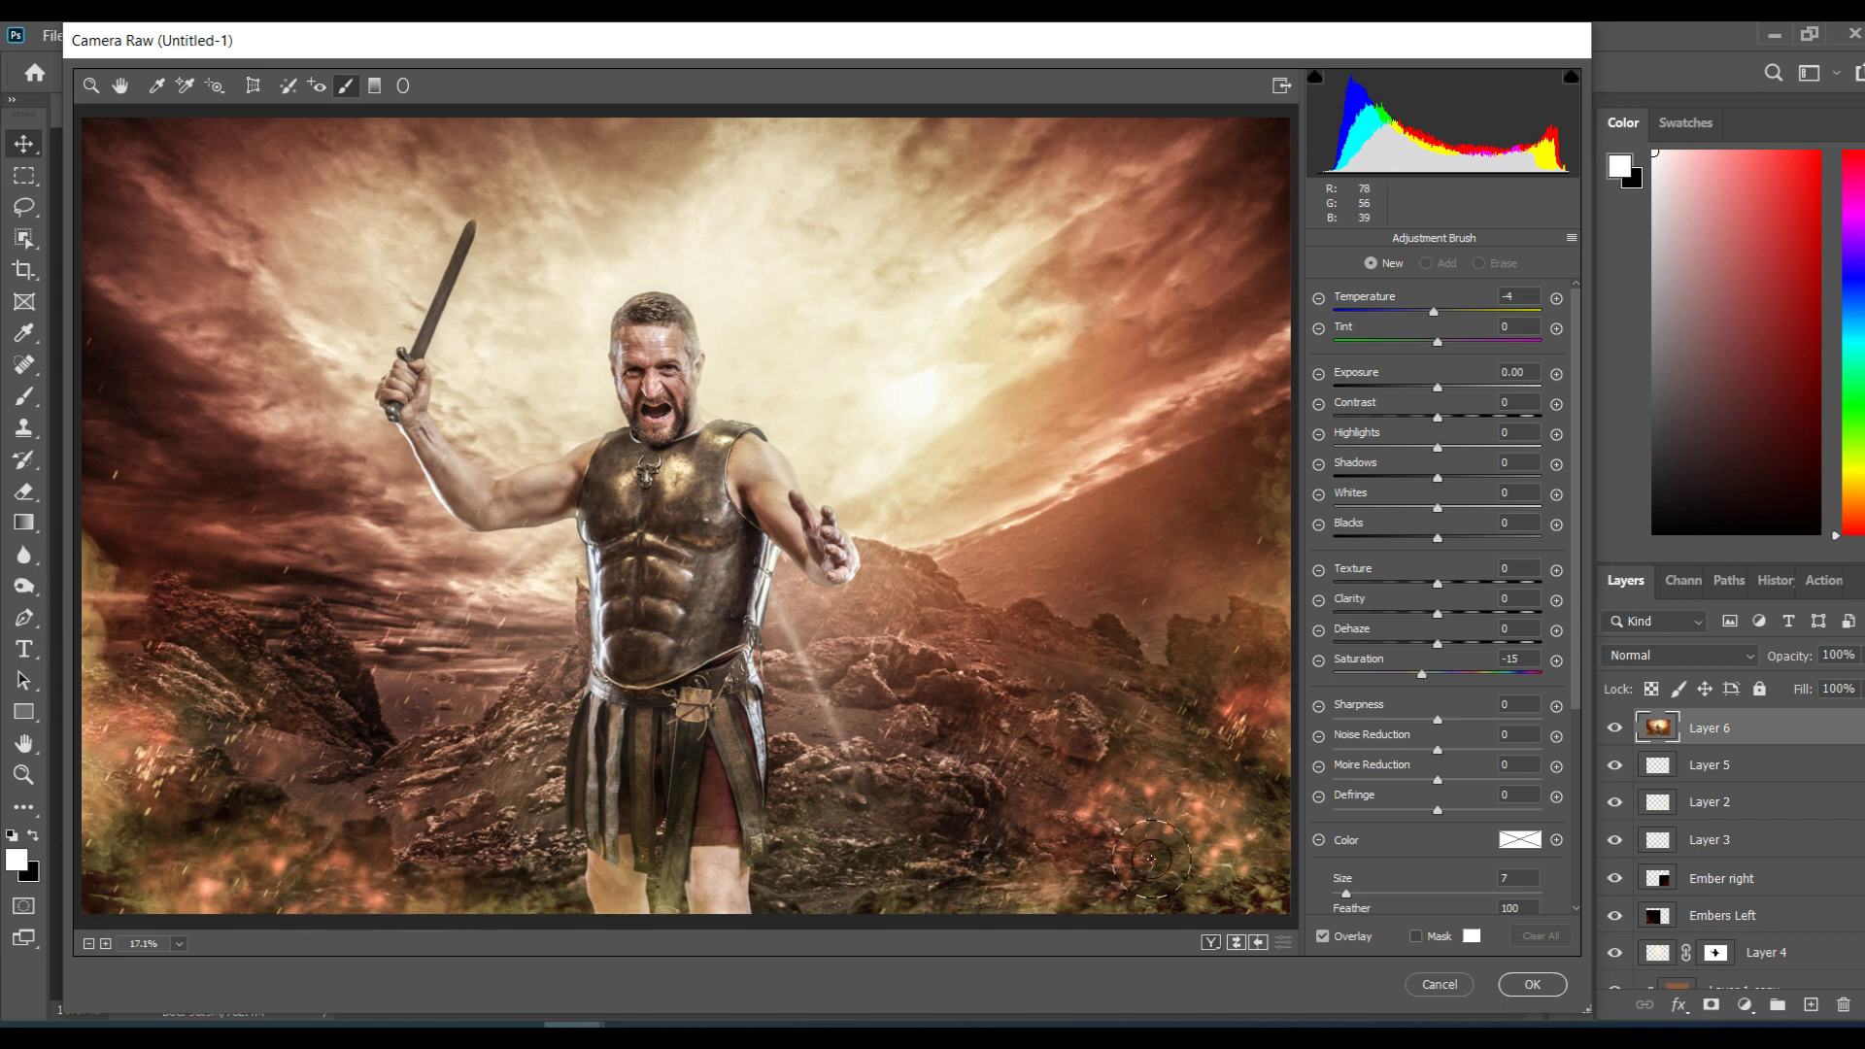
key(bracketright)
key(bracketright)
key(bracketright)
key(bracketright)
key(bracketright)
drag(1214, 709, 1204, 777)
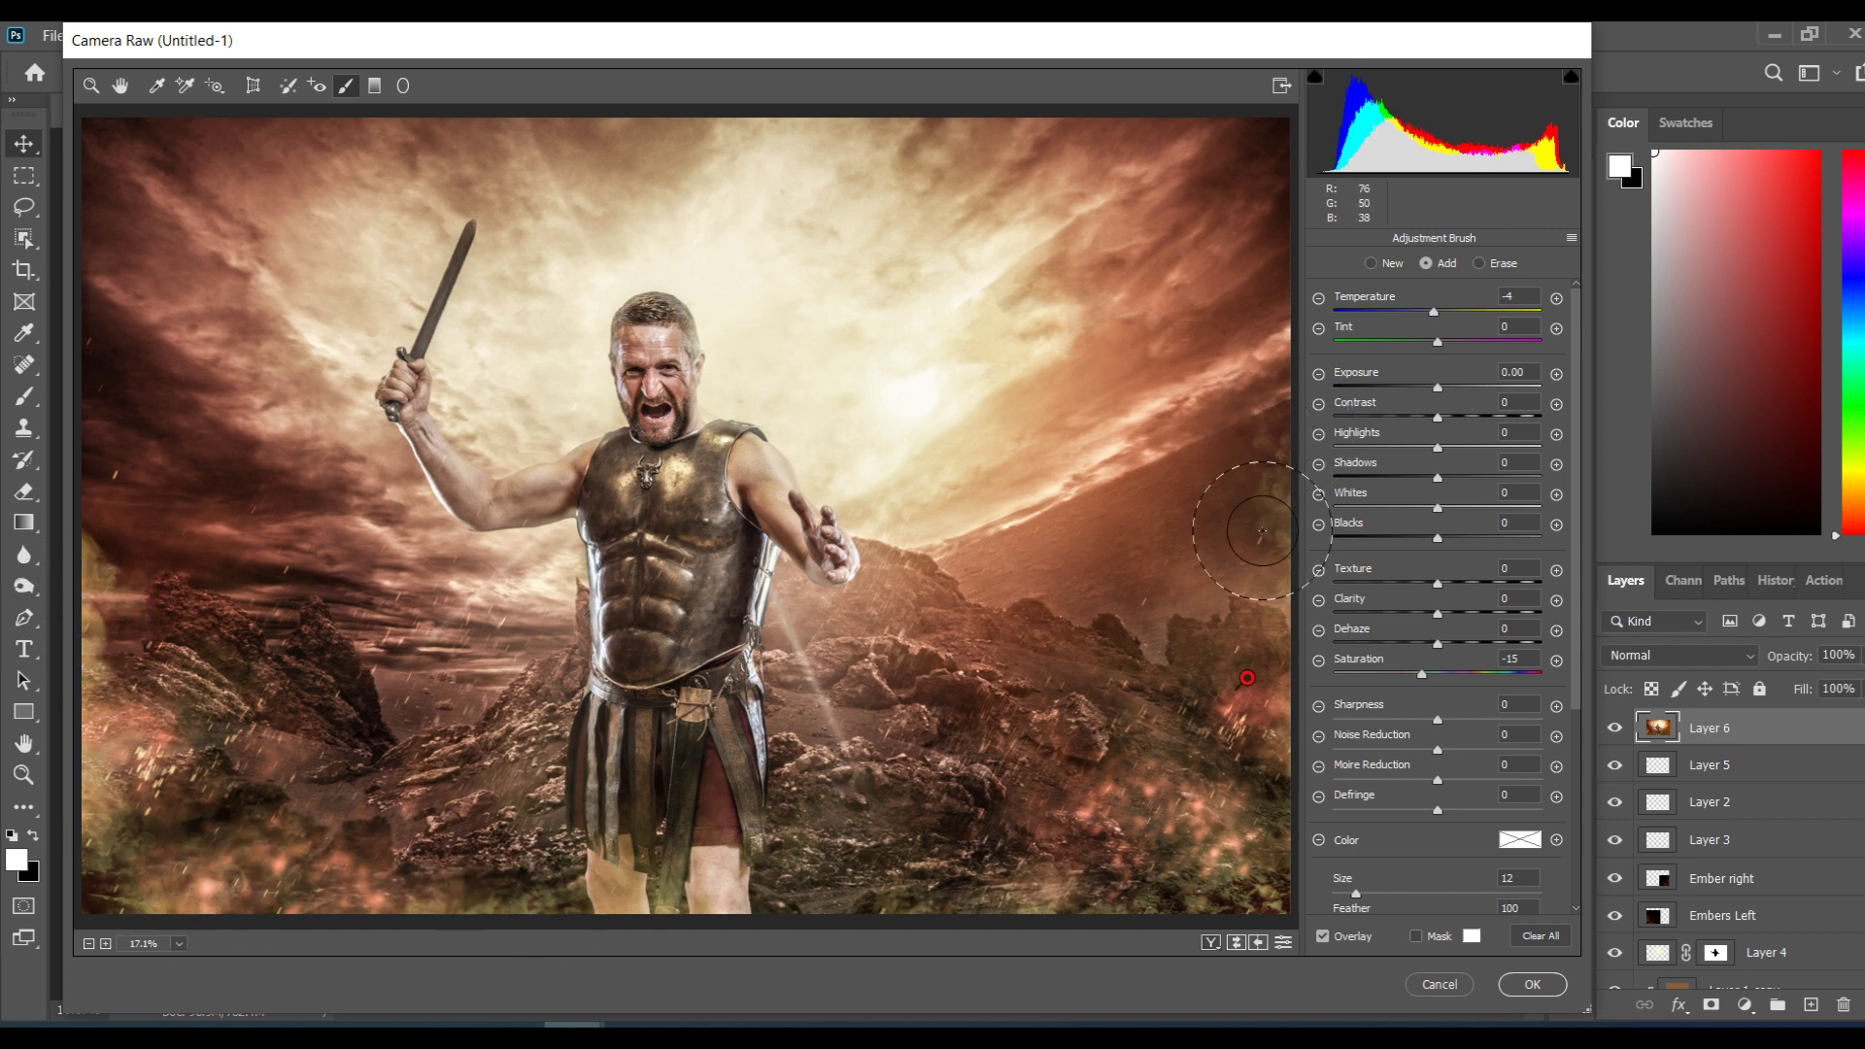
click(1434, 313)
mouse_move(1428, 314)
mouse_down()
mouse_move(1413, 313)
mouse_move(1442, 319)
mouse_up()
click(1436, 323)
Step: Reset brush Saturation and Temperature, then darken the lower foreground at Exposure -1.35
double_click(1423, 674)
key(bracketleft)
key(bracketleft)
key(bracketleft)
key(bracketleft)
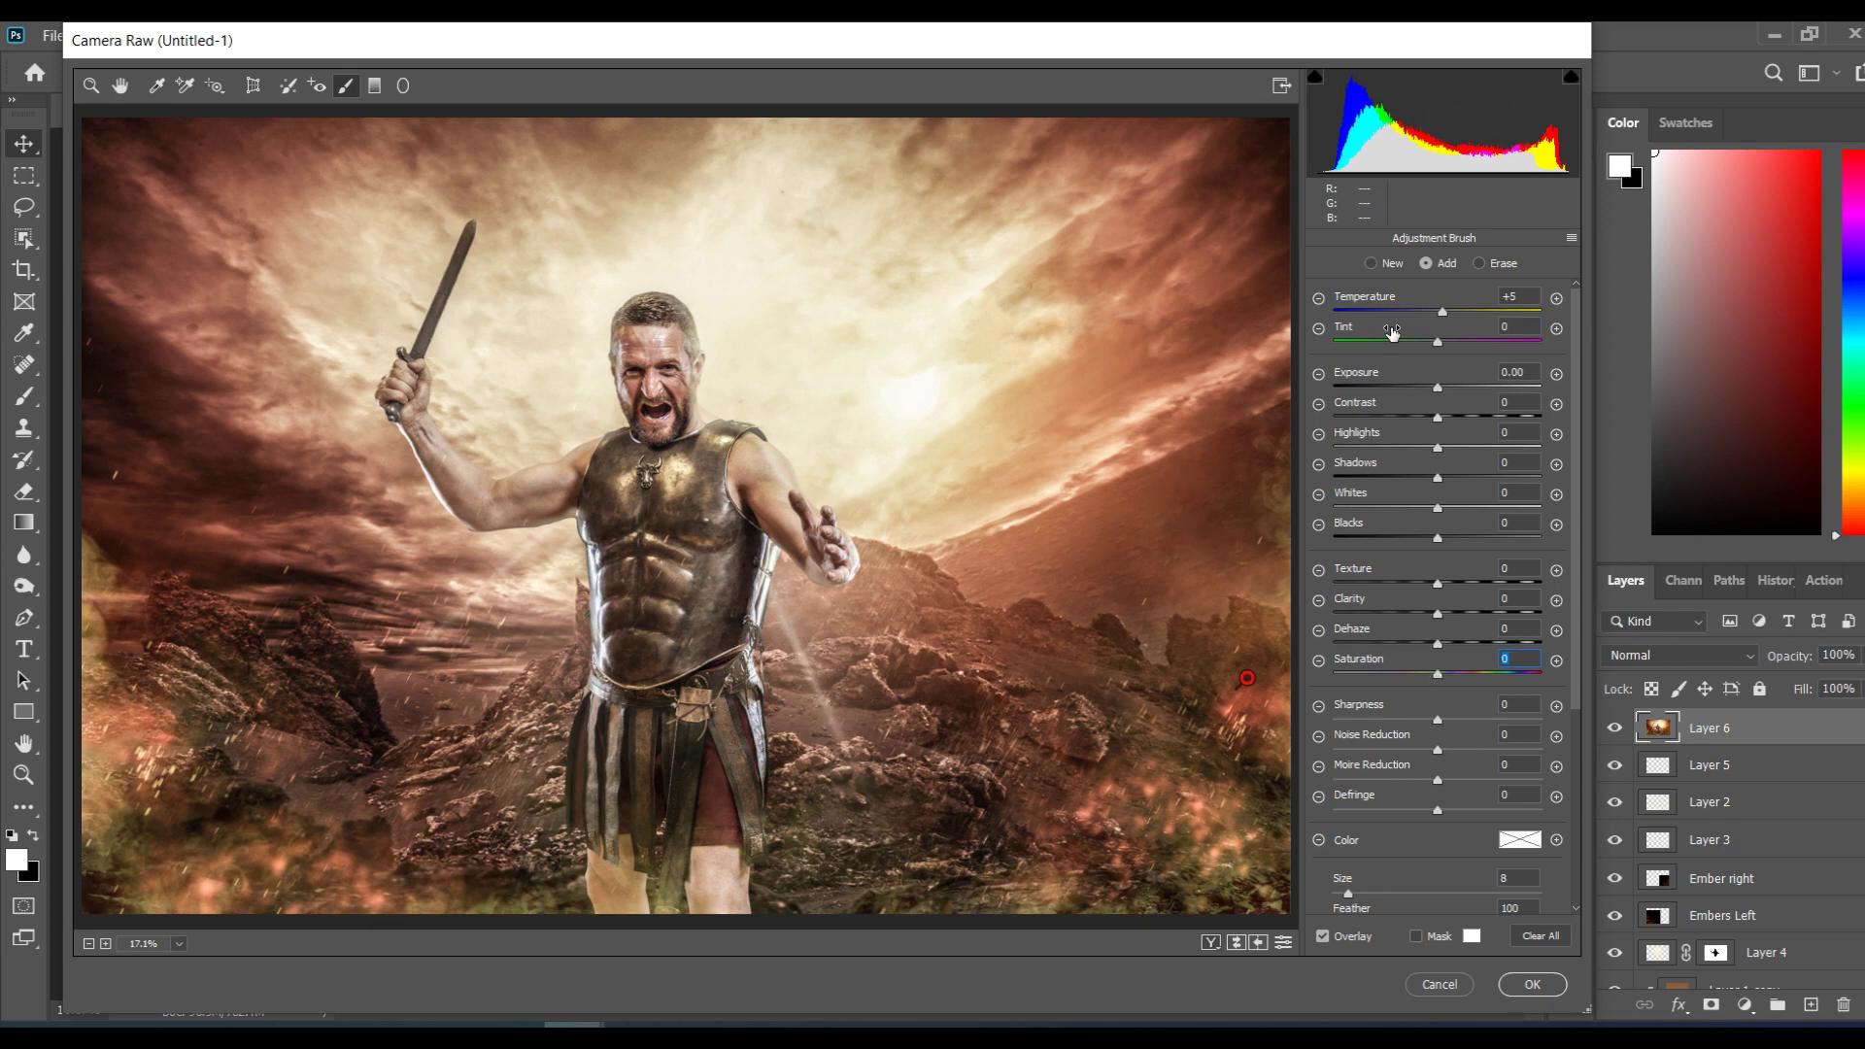
double_click(1446, 311)
click(1395, 389)
mouse_move(733, 791)
mouse_down()
mouse_move(724, 840)
mouse_move(709, 777)
mouse_move(712, 901)
mouse_move(612, 835)
mouse_move(620, 925)
mouse_up()
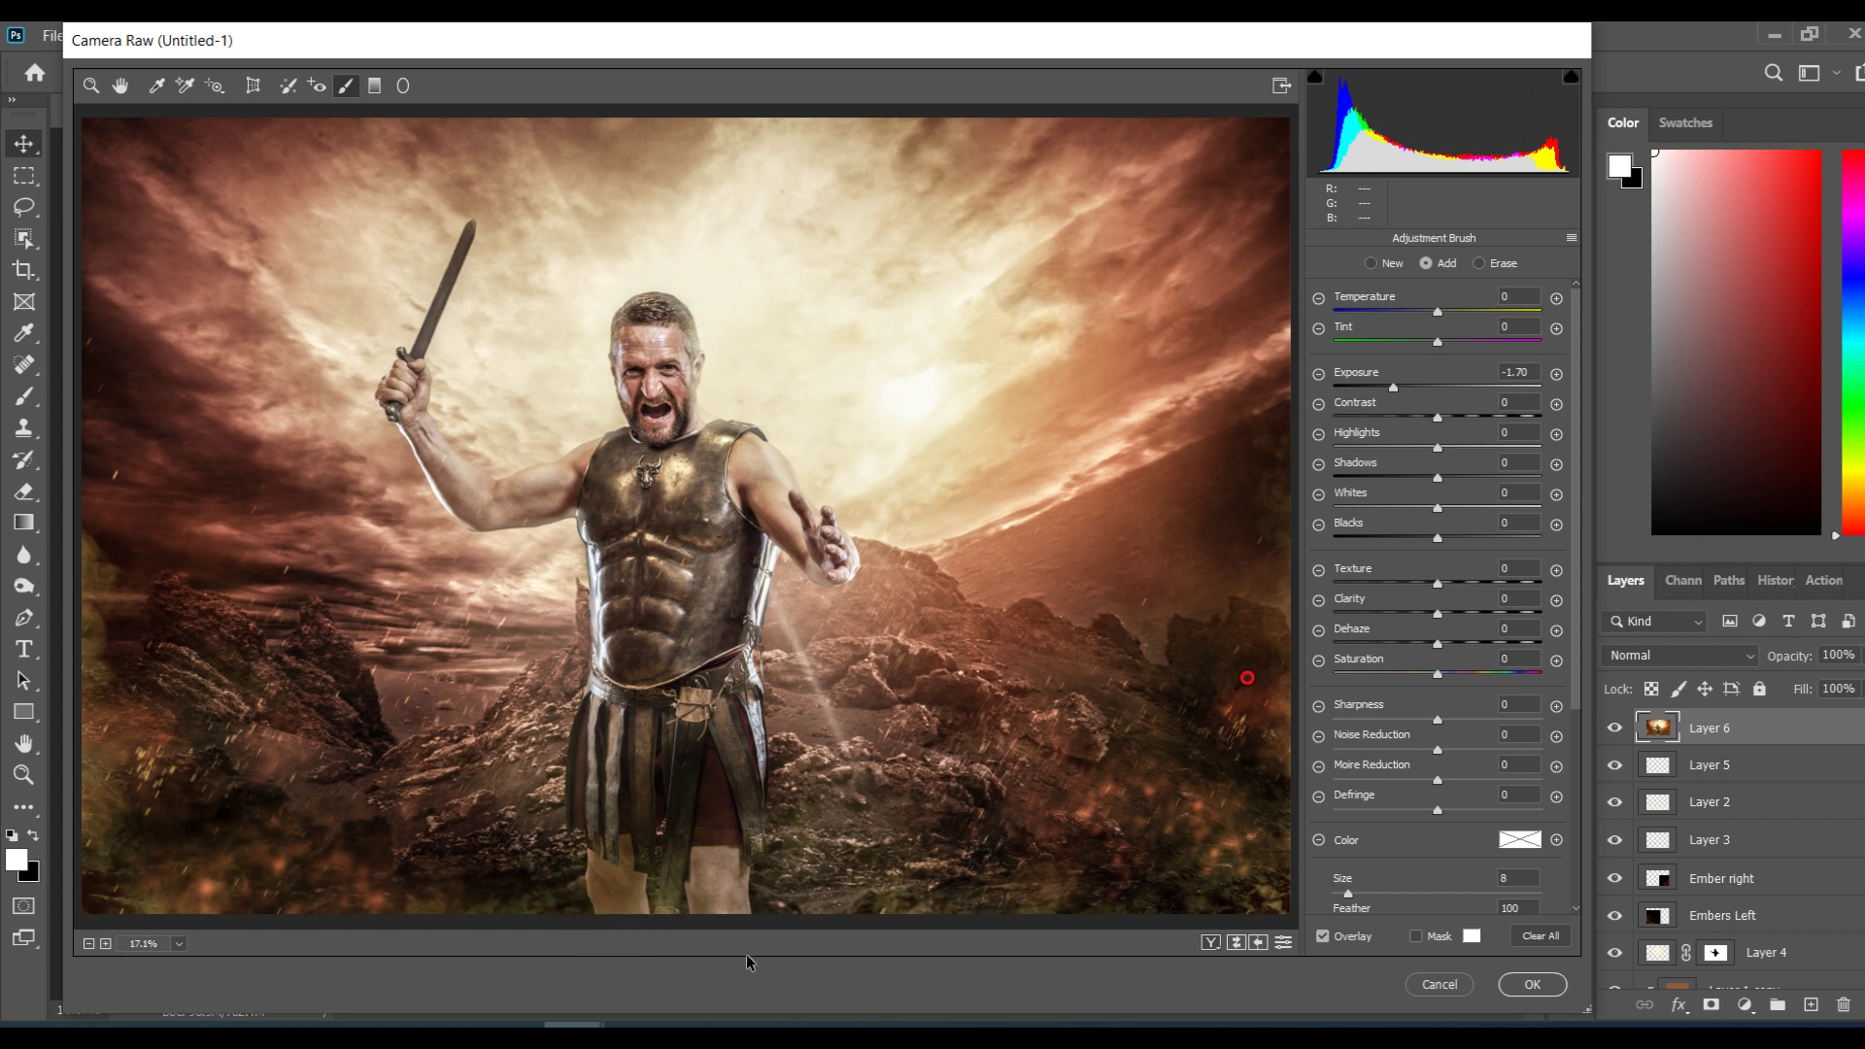
drag(1393, 386, 1405, 387)
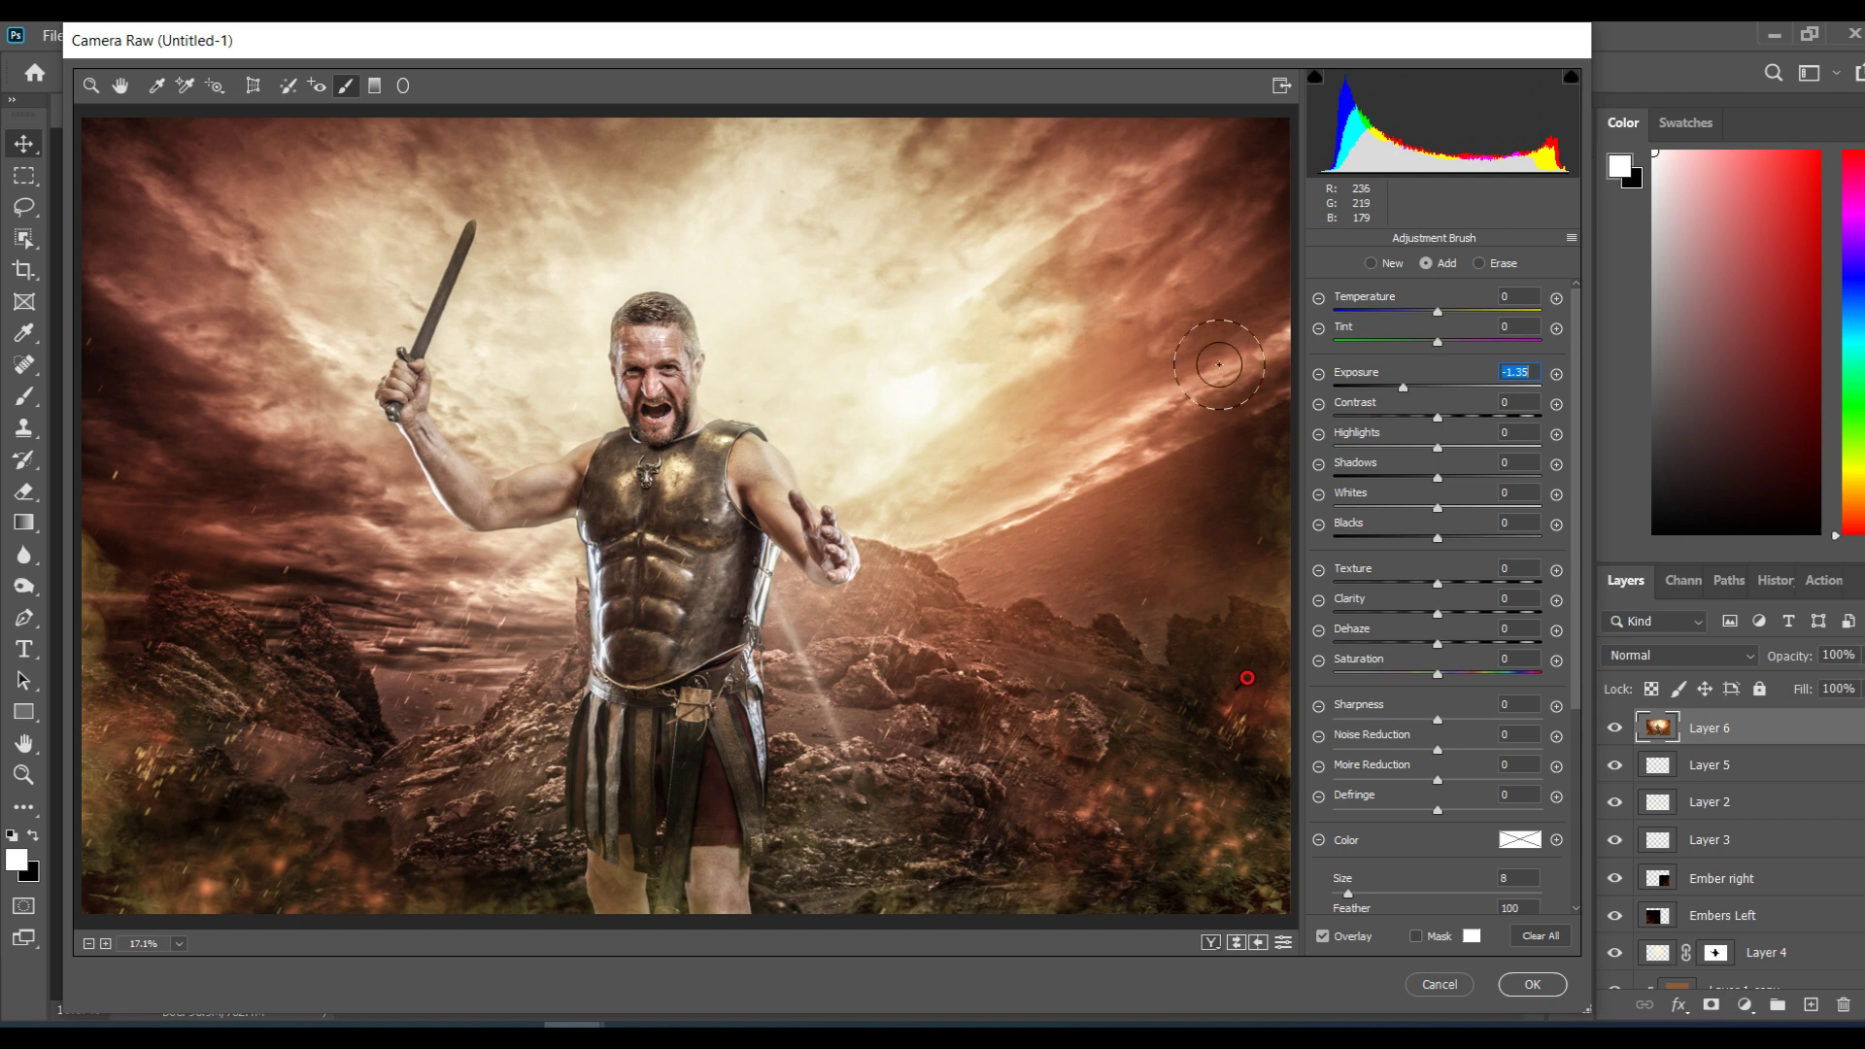
Step: Start a new brush adjustment and paint darkening strokes over the bright sky
click(1372, 263)
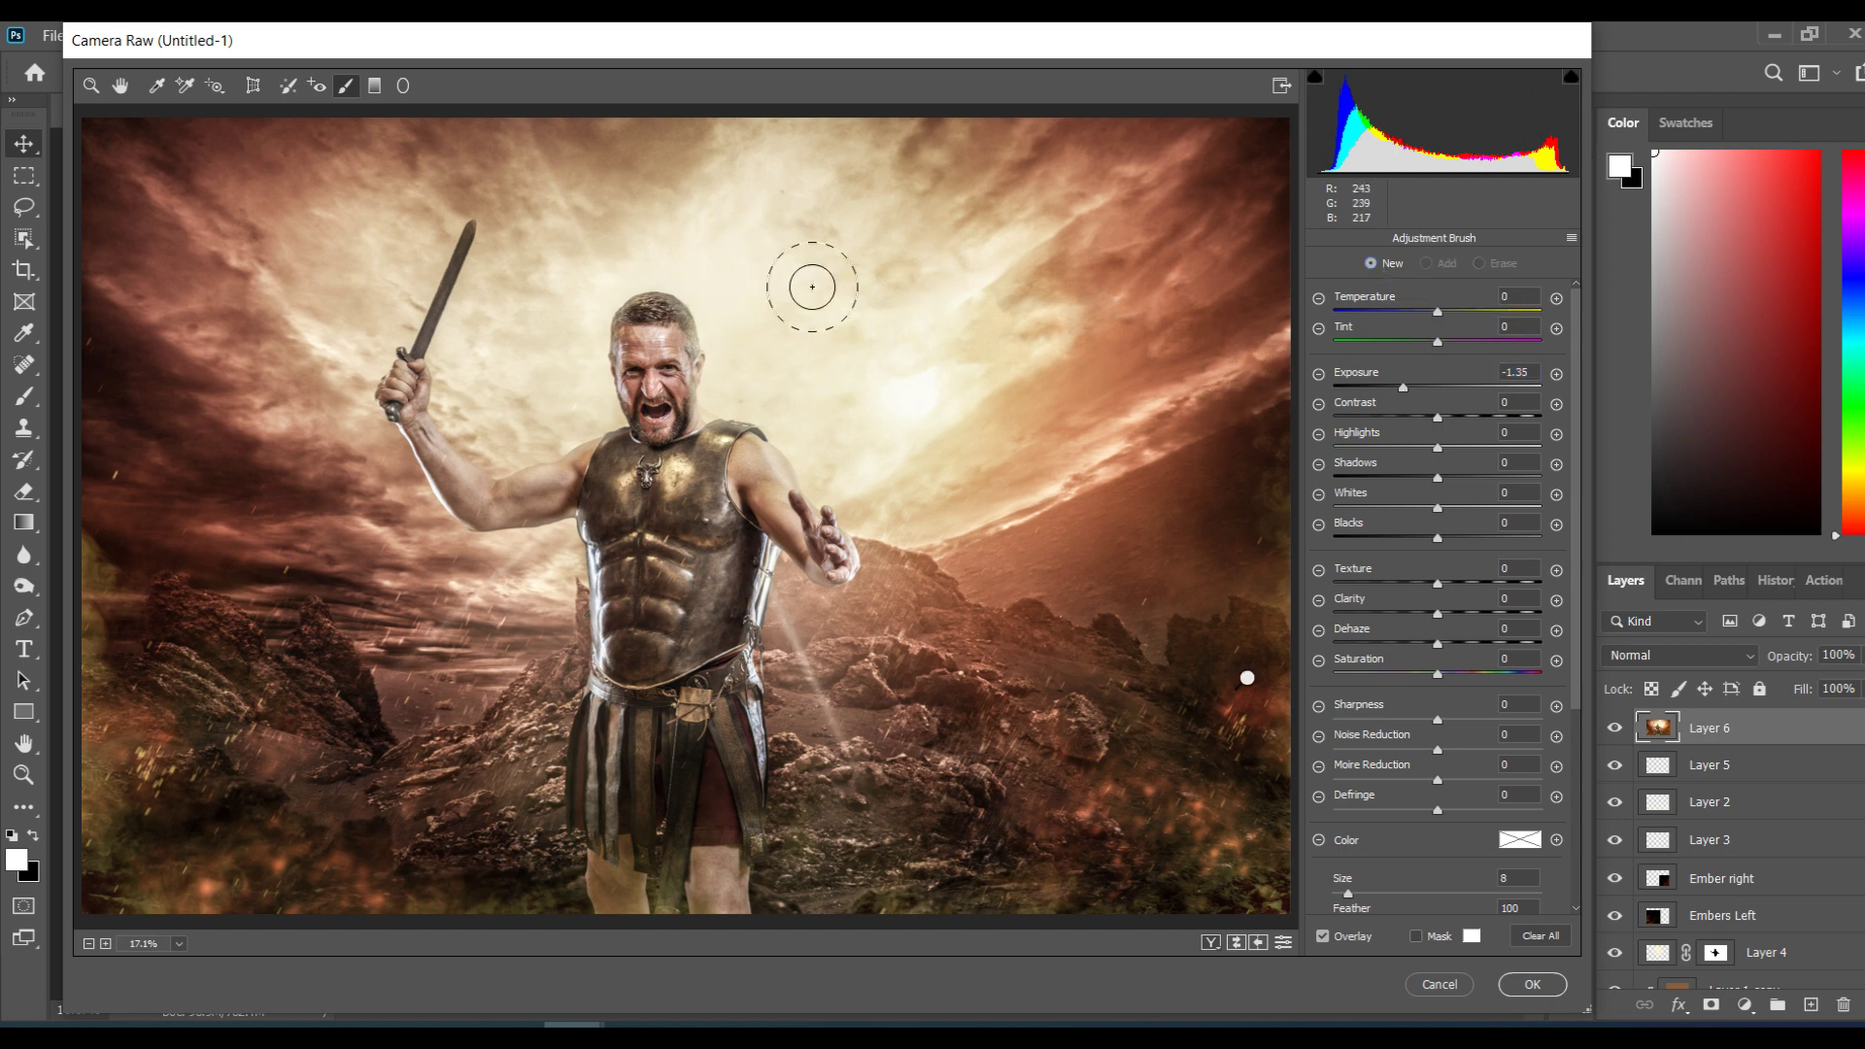
key(bracketright)
mouse_move(963, 322)
mouse_down()
mouse_move(850, 453)
mouse_move(1020, 479)
mouse_up()
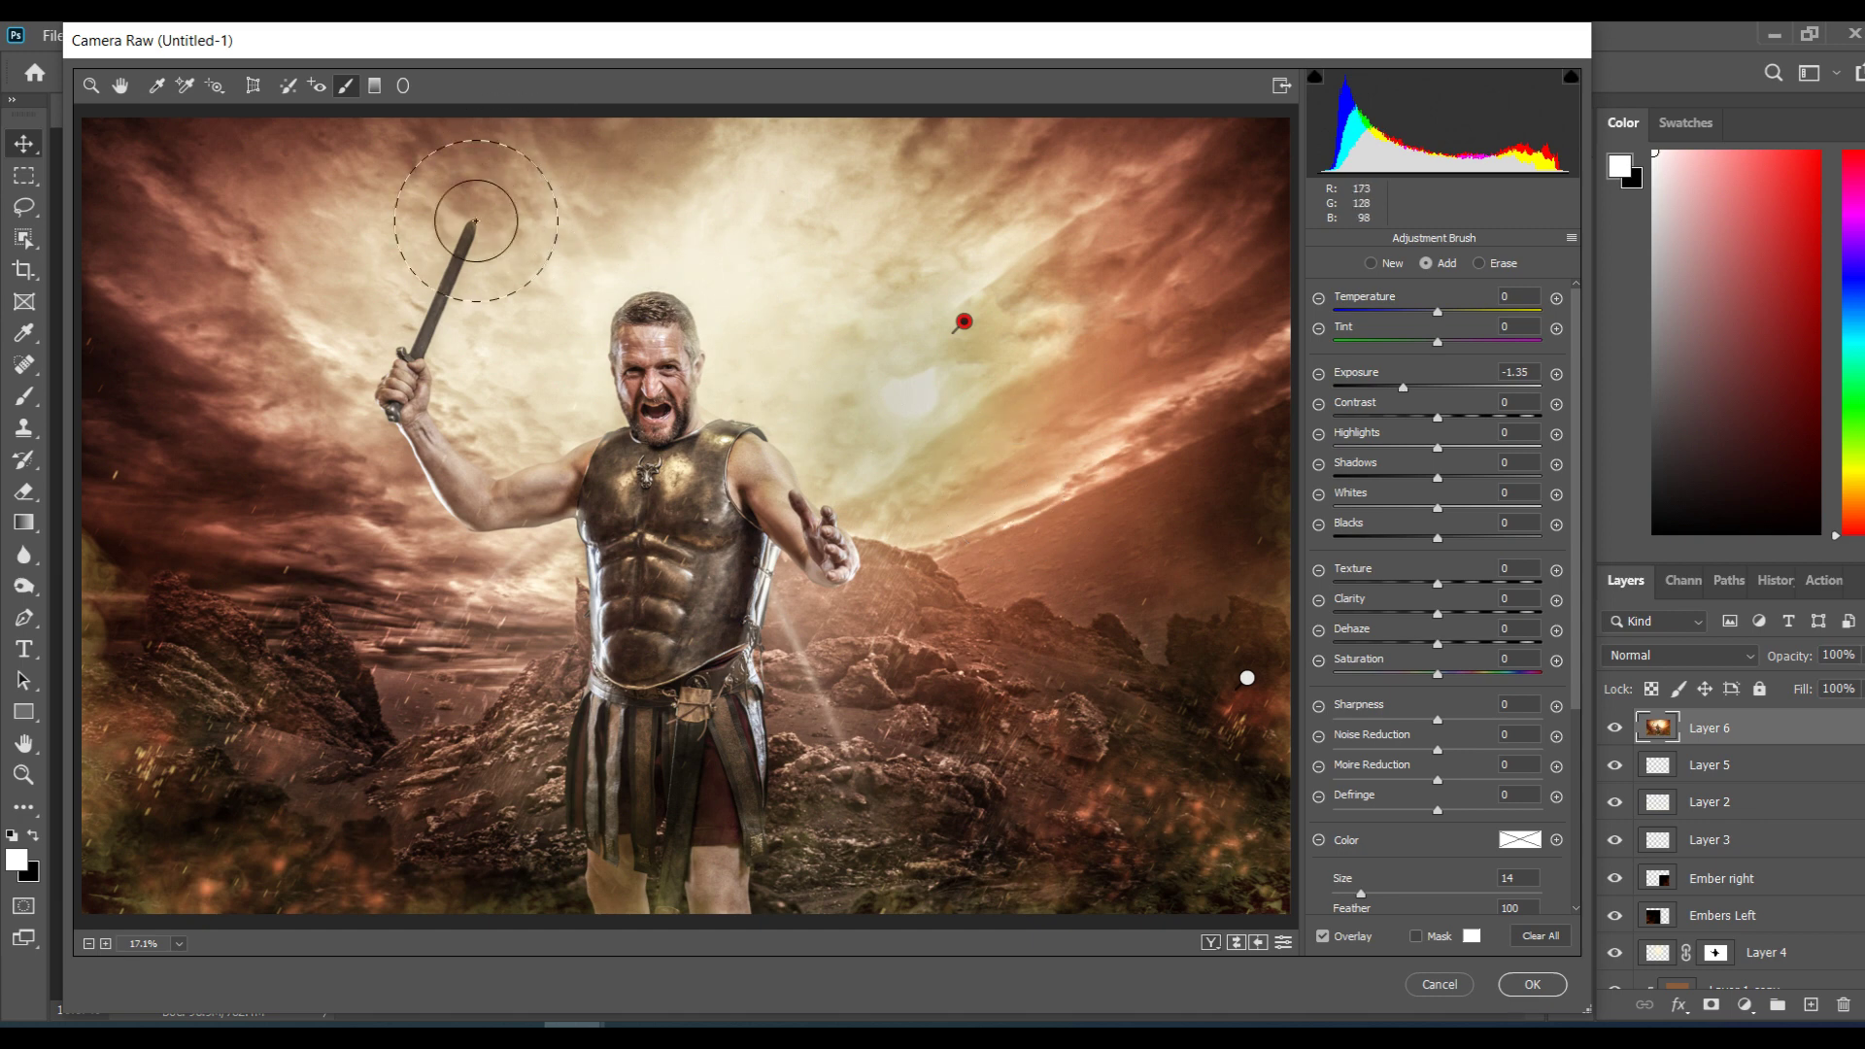
drag(828, 661, 903, 689)
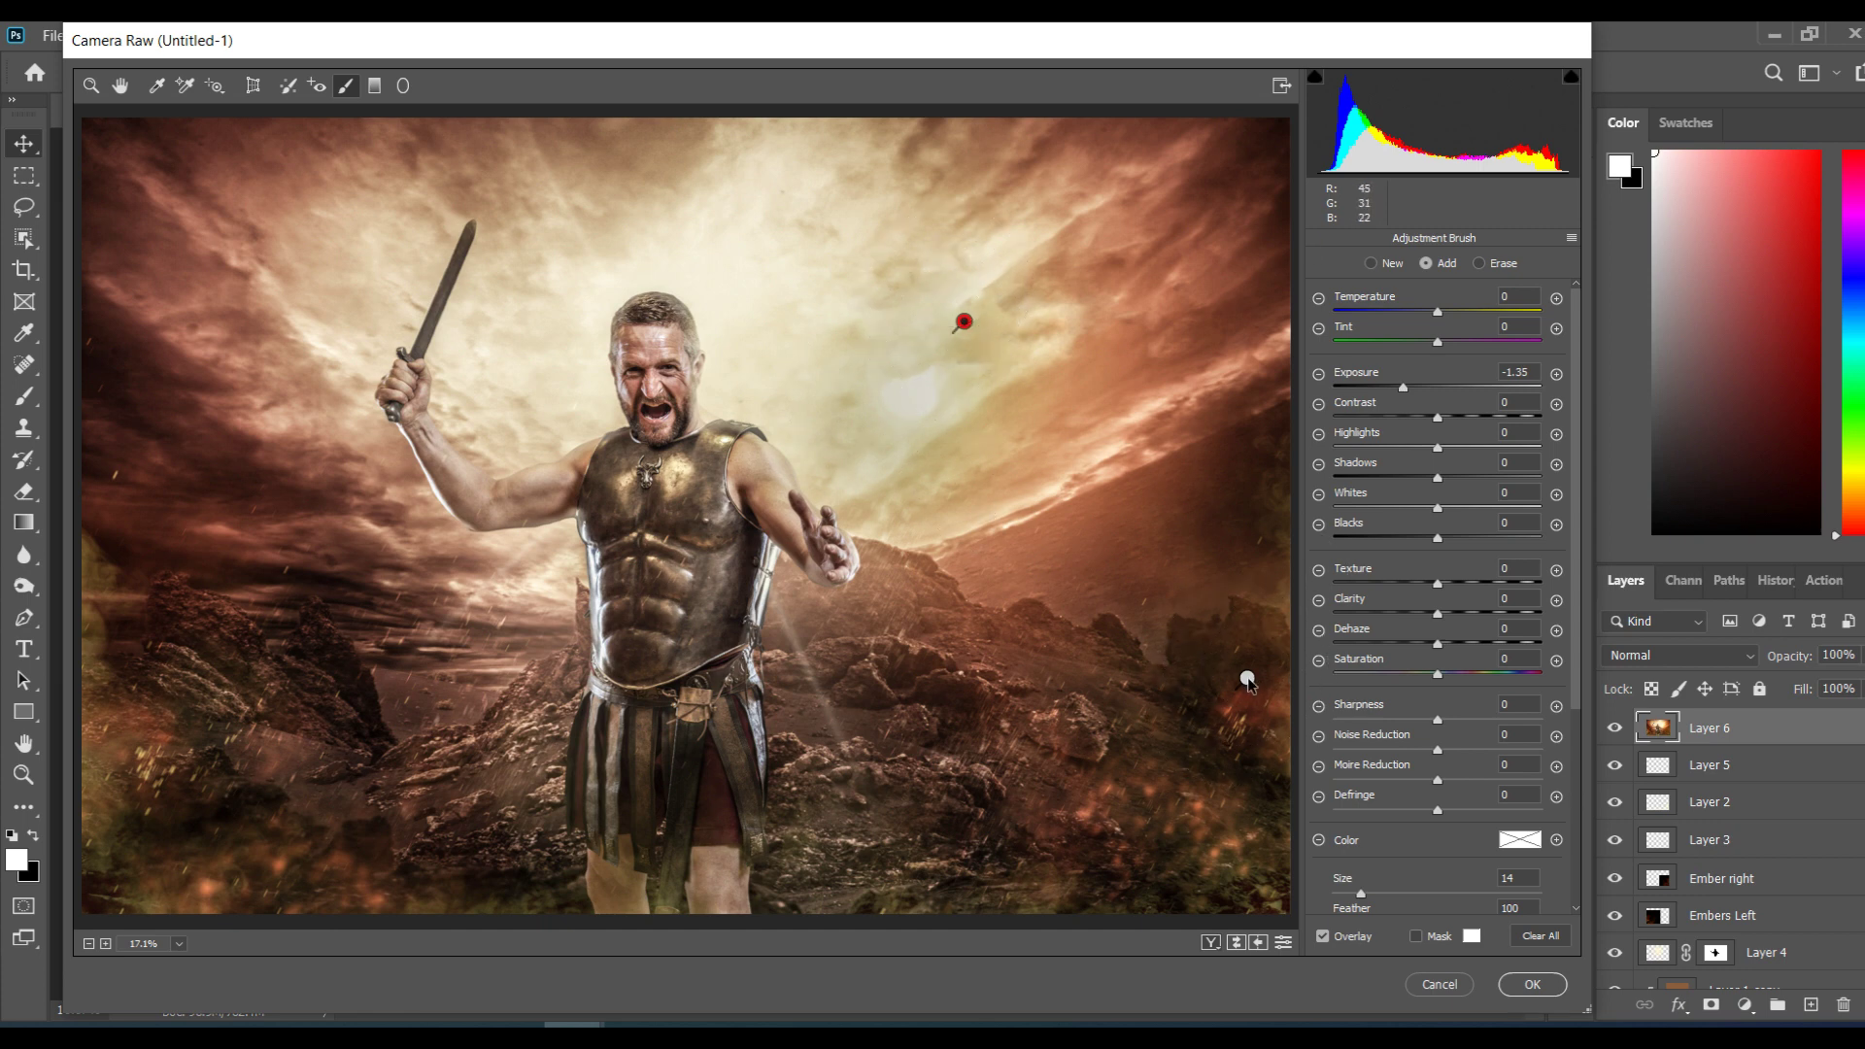
Step: Delete the lower-right brush adjustment pin, then undo to restore it
mouse_move(1247, 679)
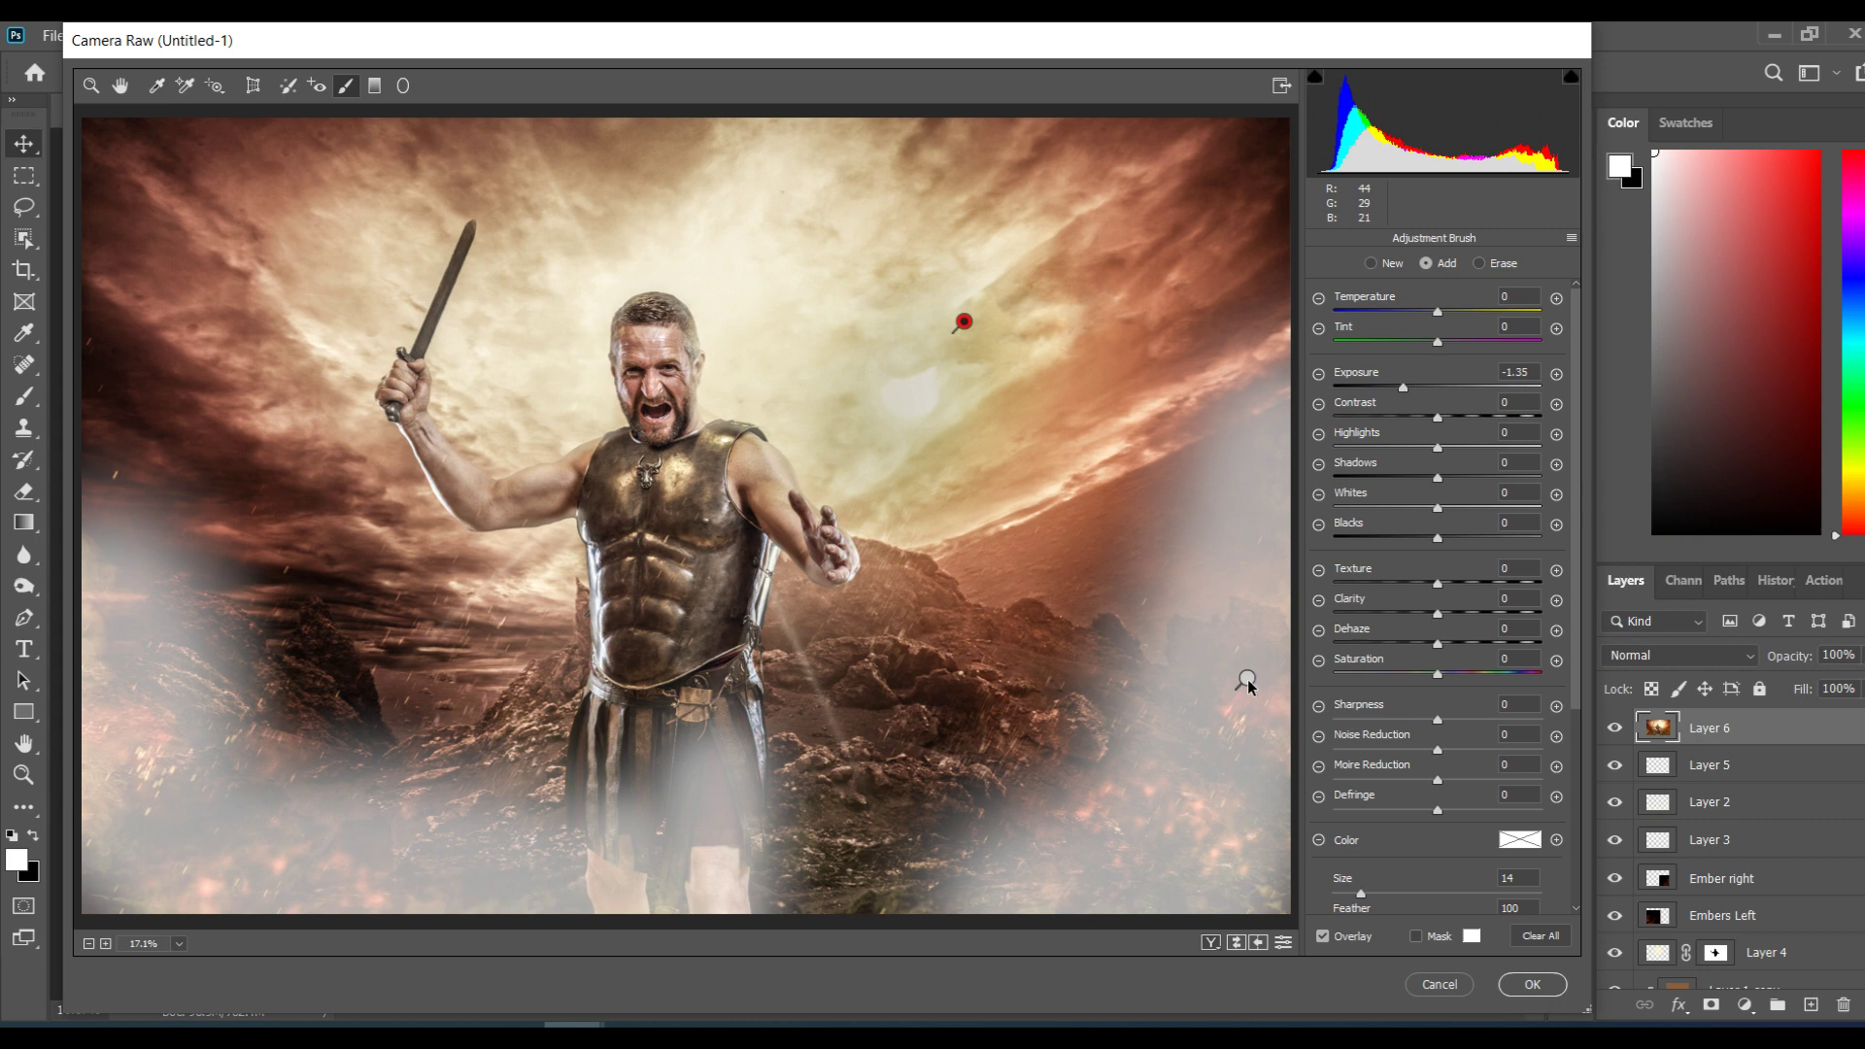
click(1248, 679)
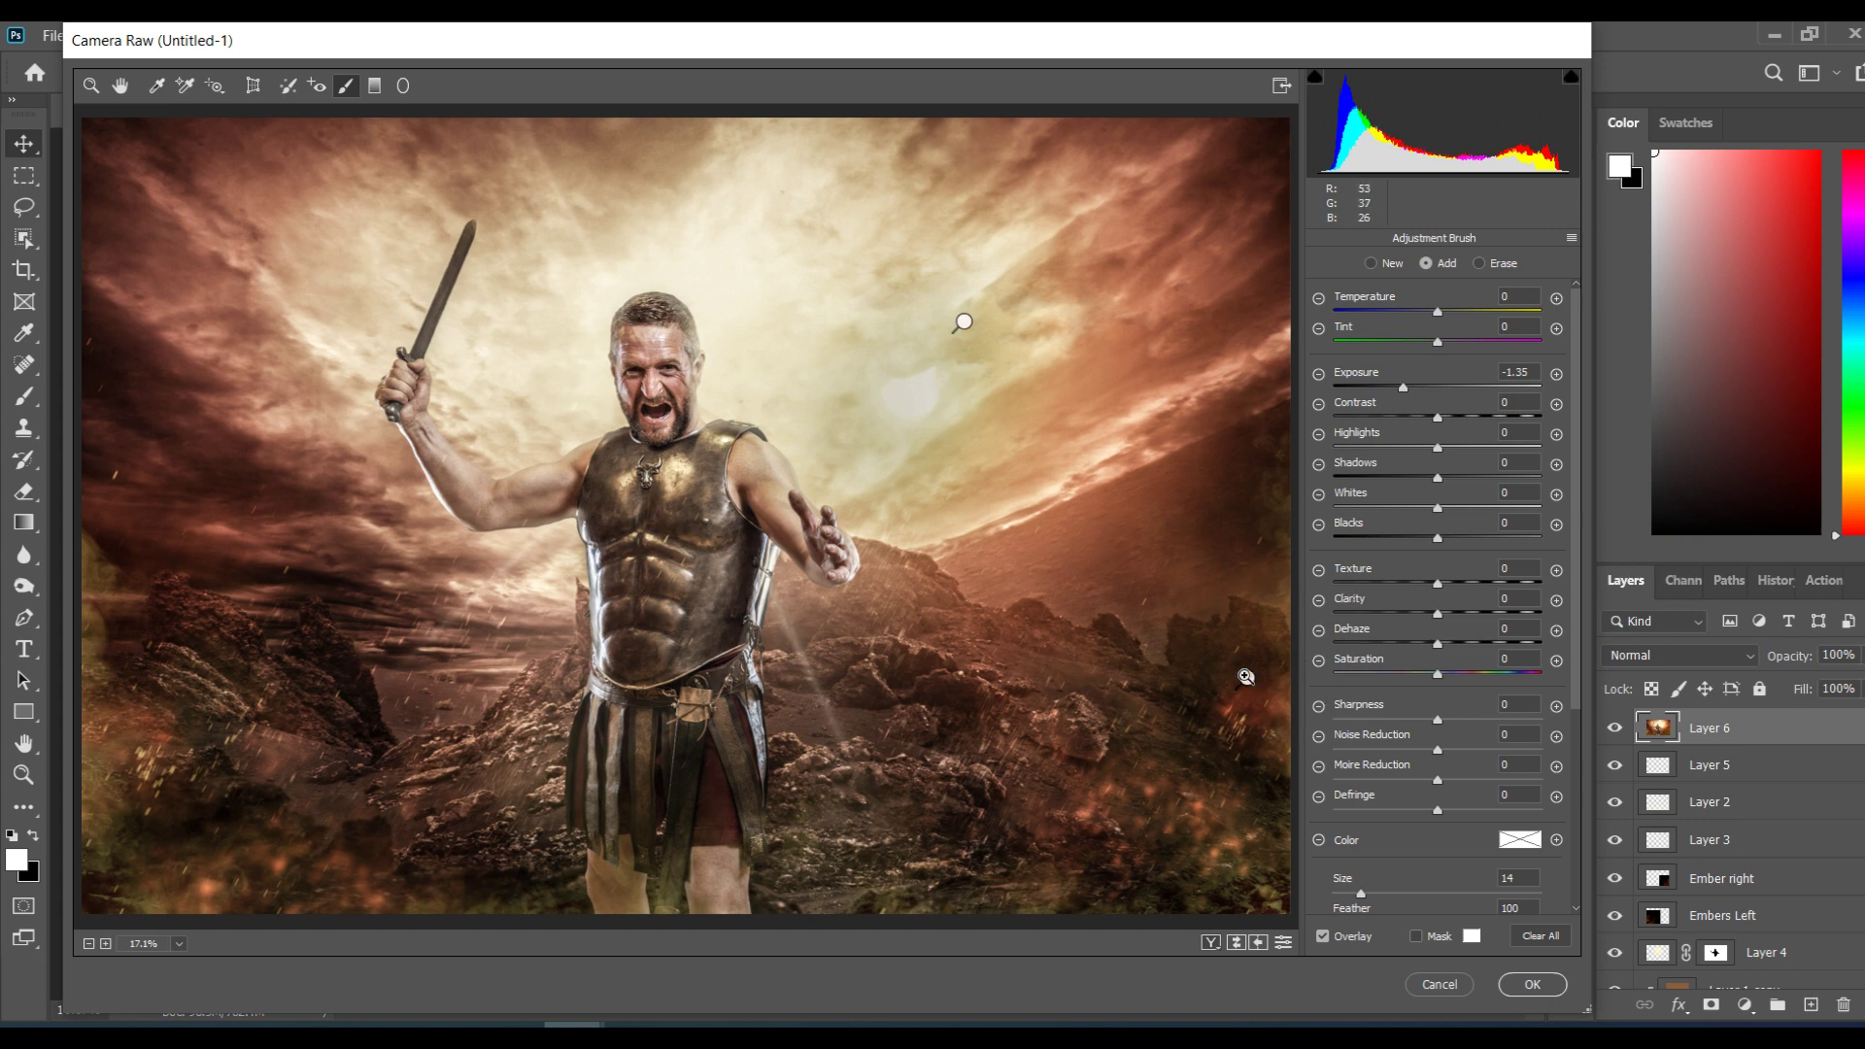
key(Delete)
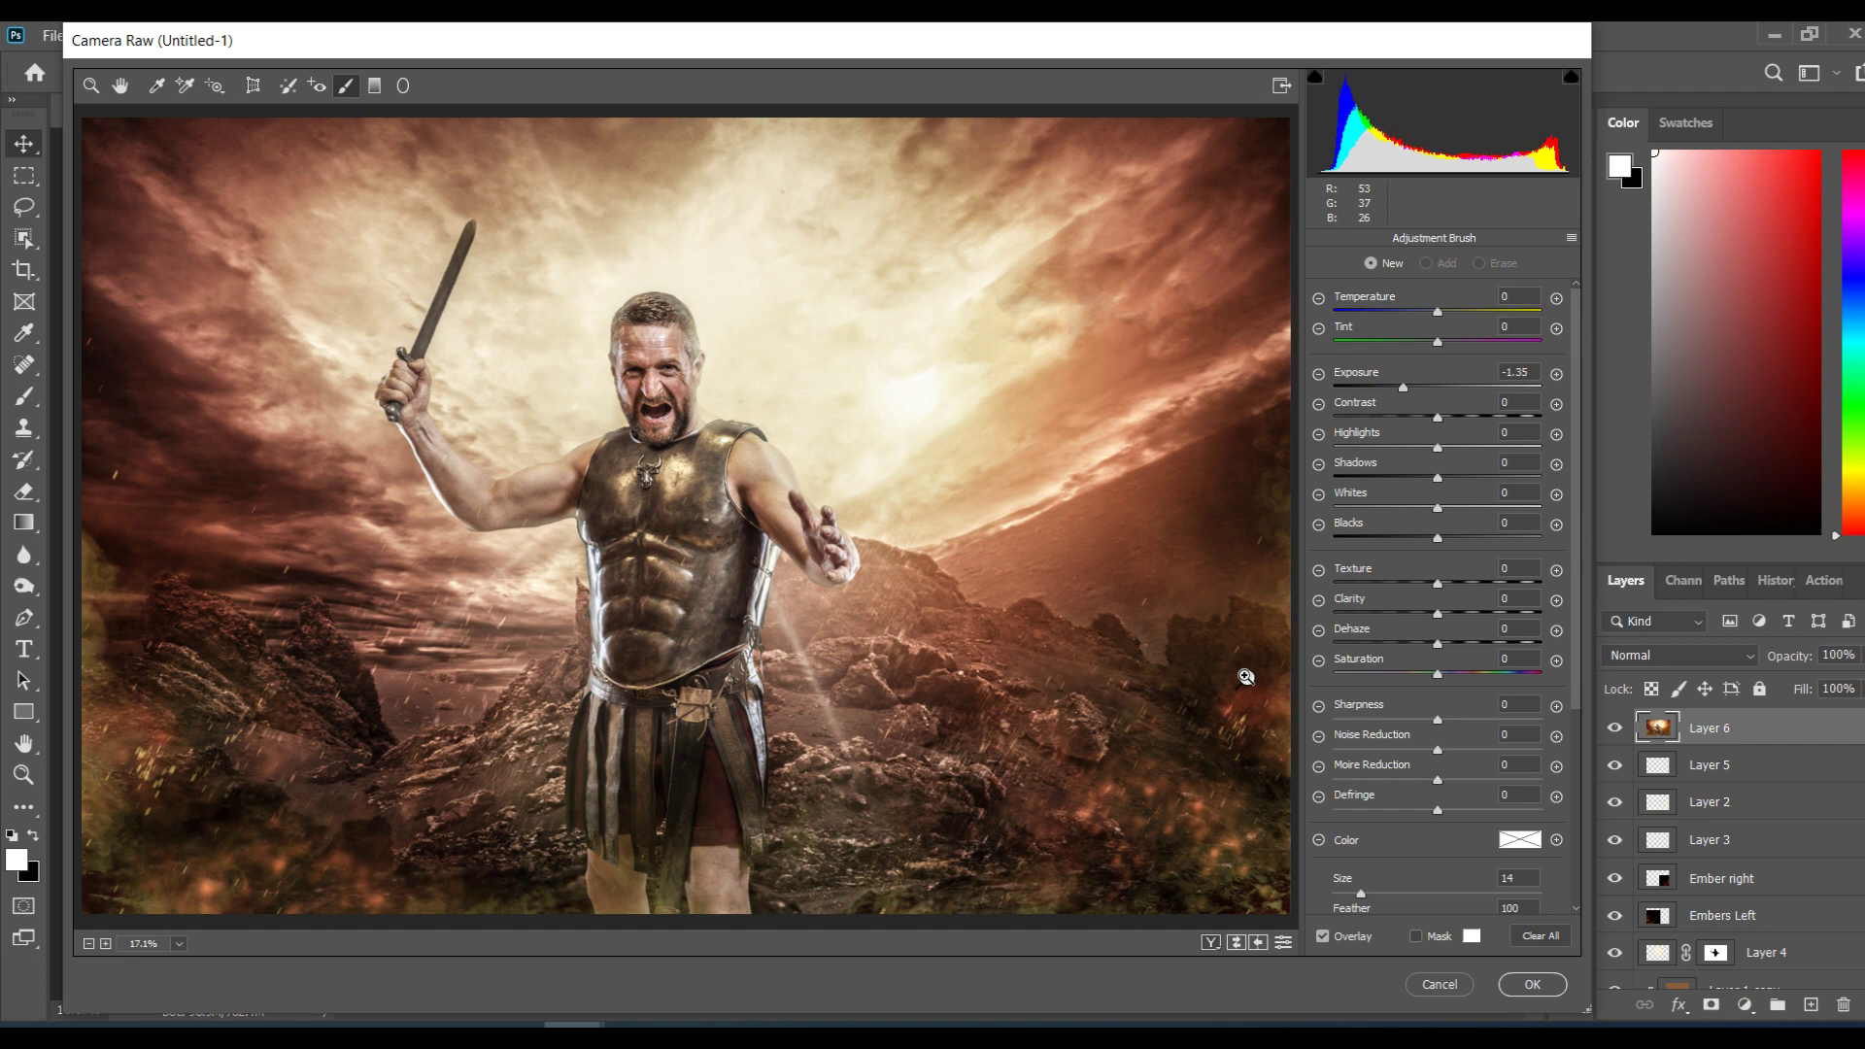
key(ctrl+z)
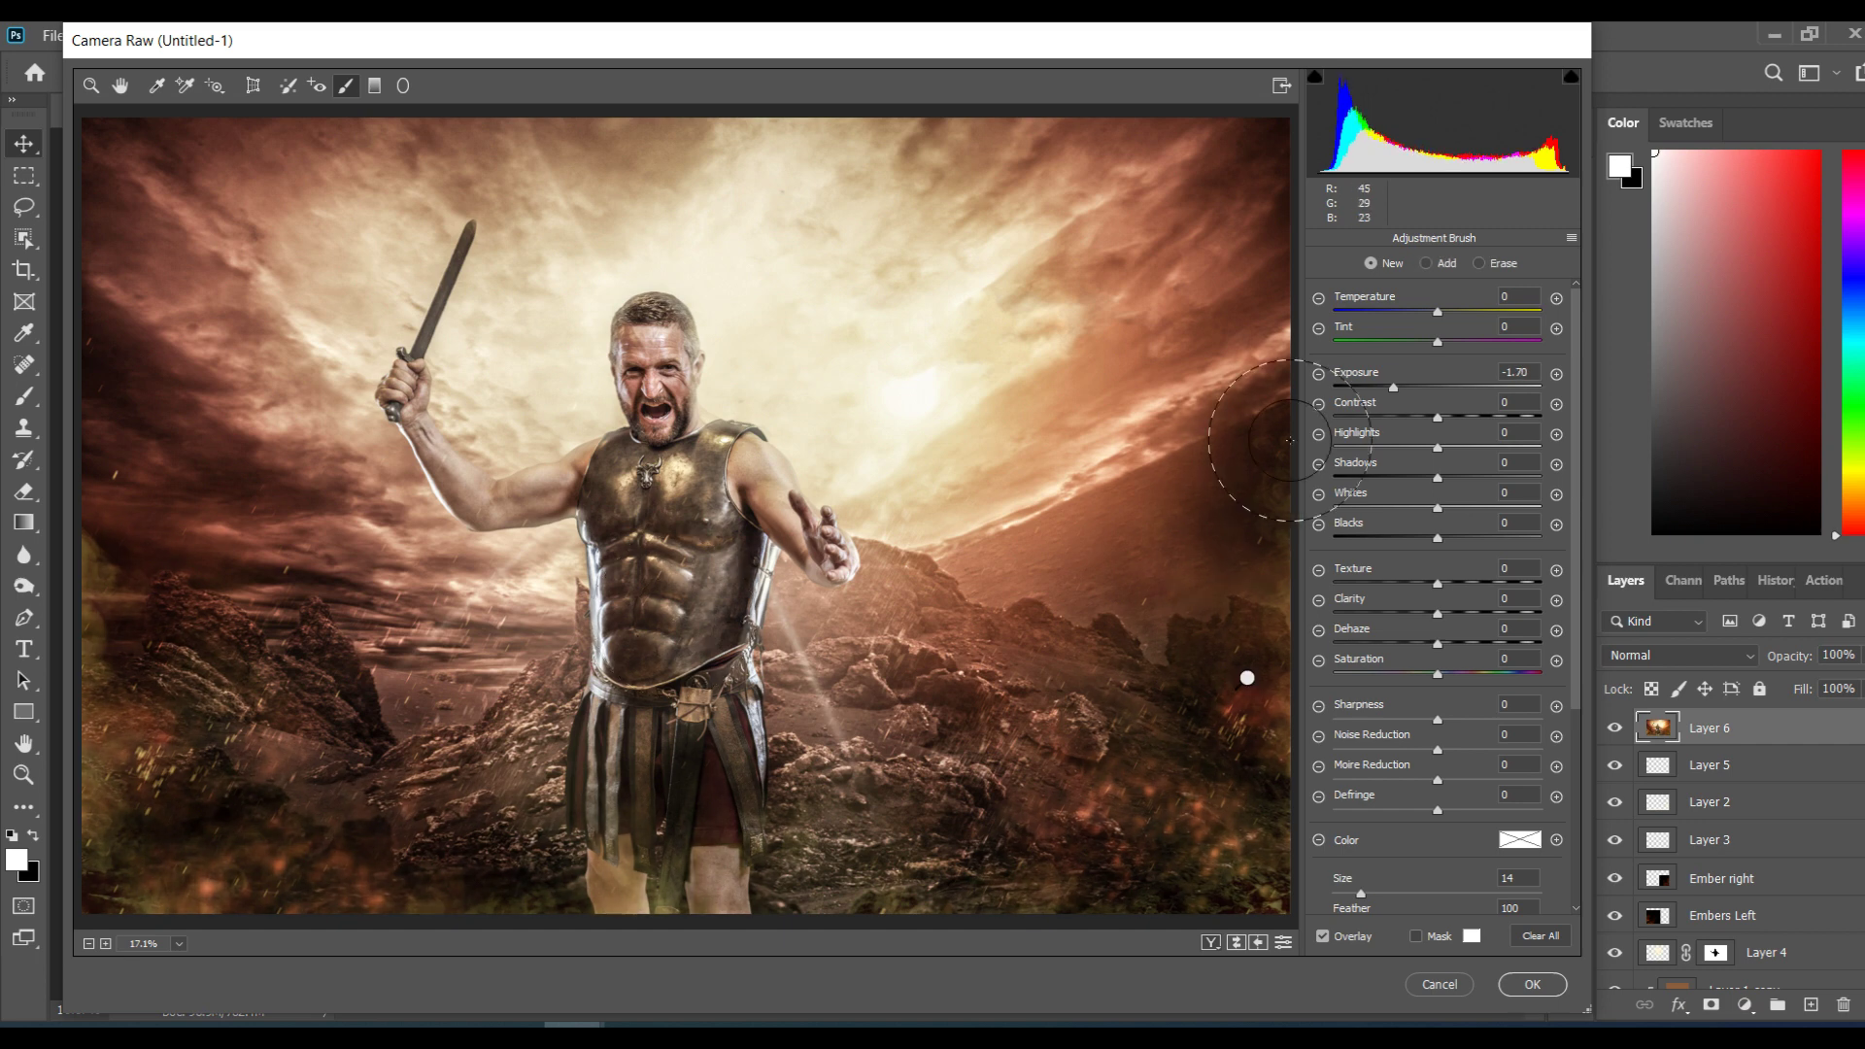
Step: Darken the gladiator's lower legs with brush Exposure -1.45 at size 10
click(1401, 387)
key(bracketleft)
key(bracketleft)
key(bracketleft)
key(bracketleft)
mouse_move(626, 835)
mouse_down()
mouse_move(627, 950)
mouse_move(636, 911)
mouse_move(737, 905)
mouse_up()
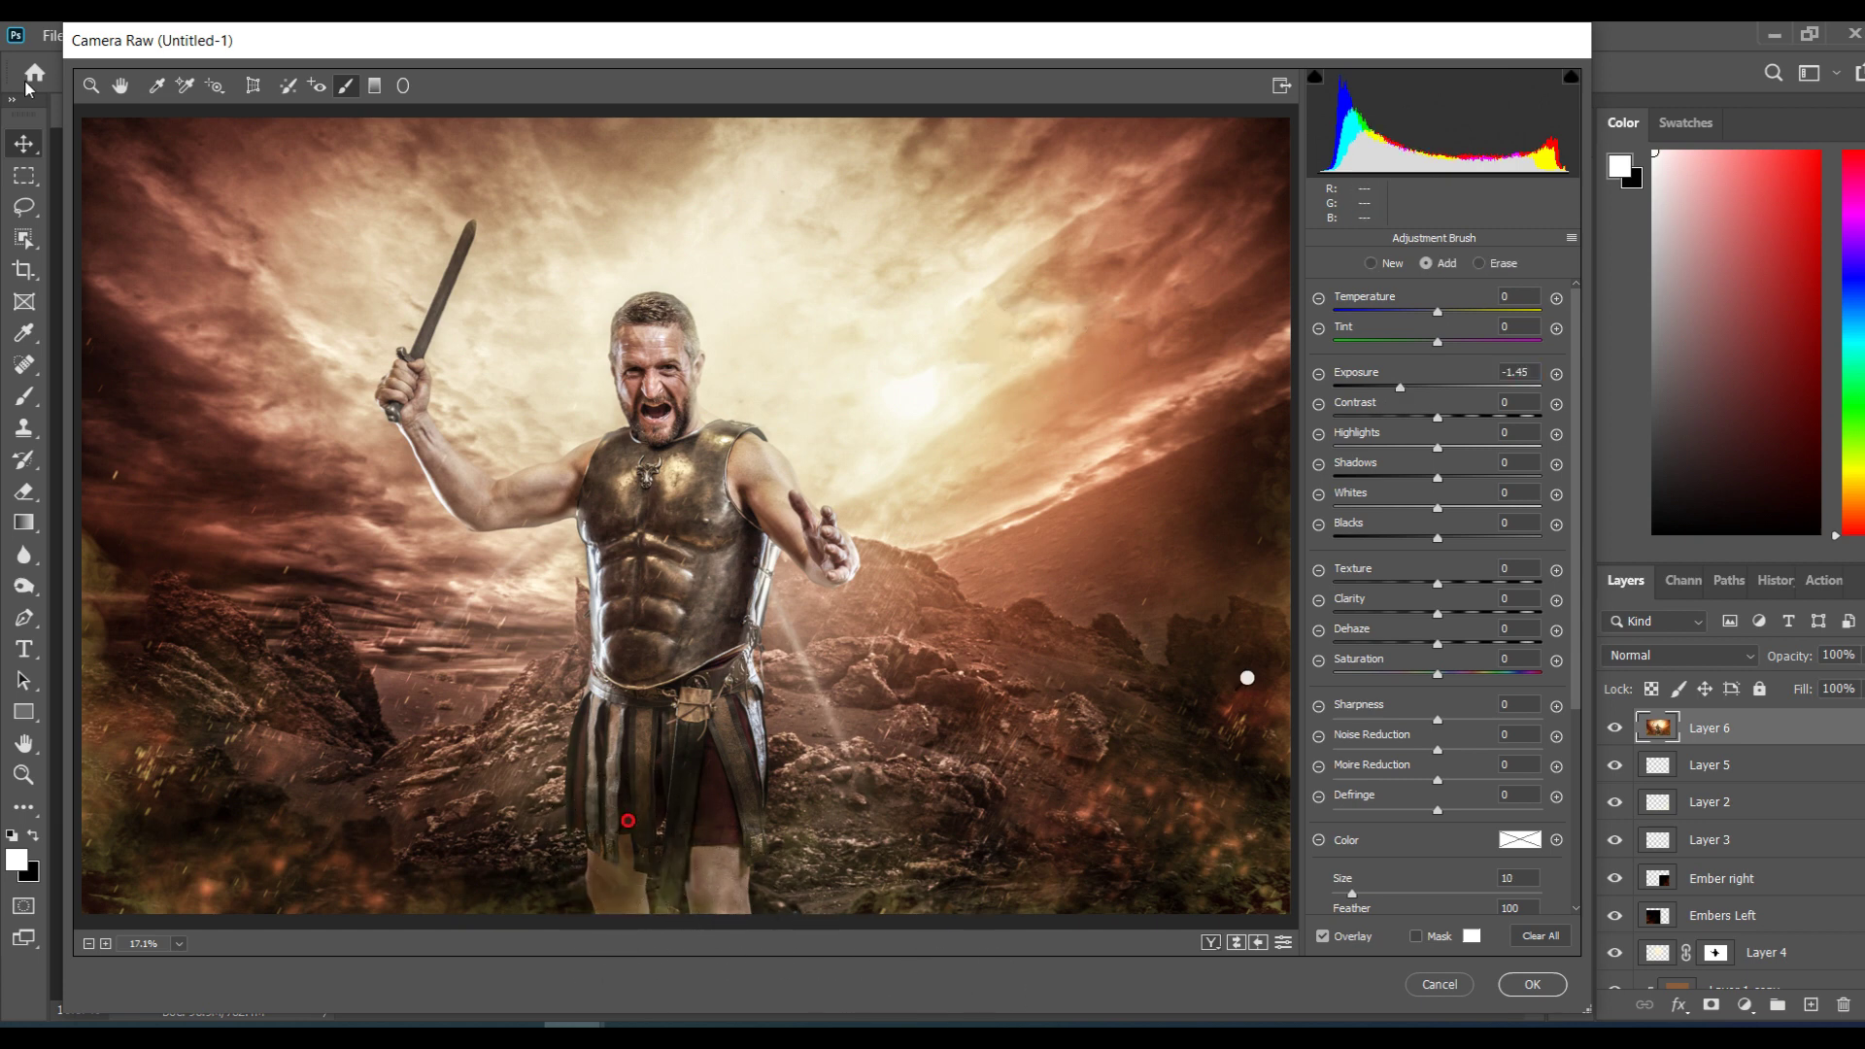
click(89, 88)
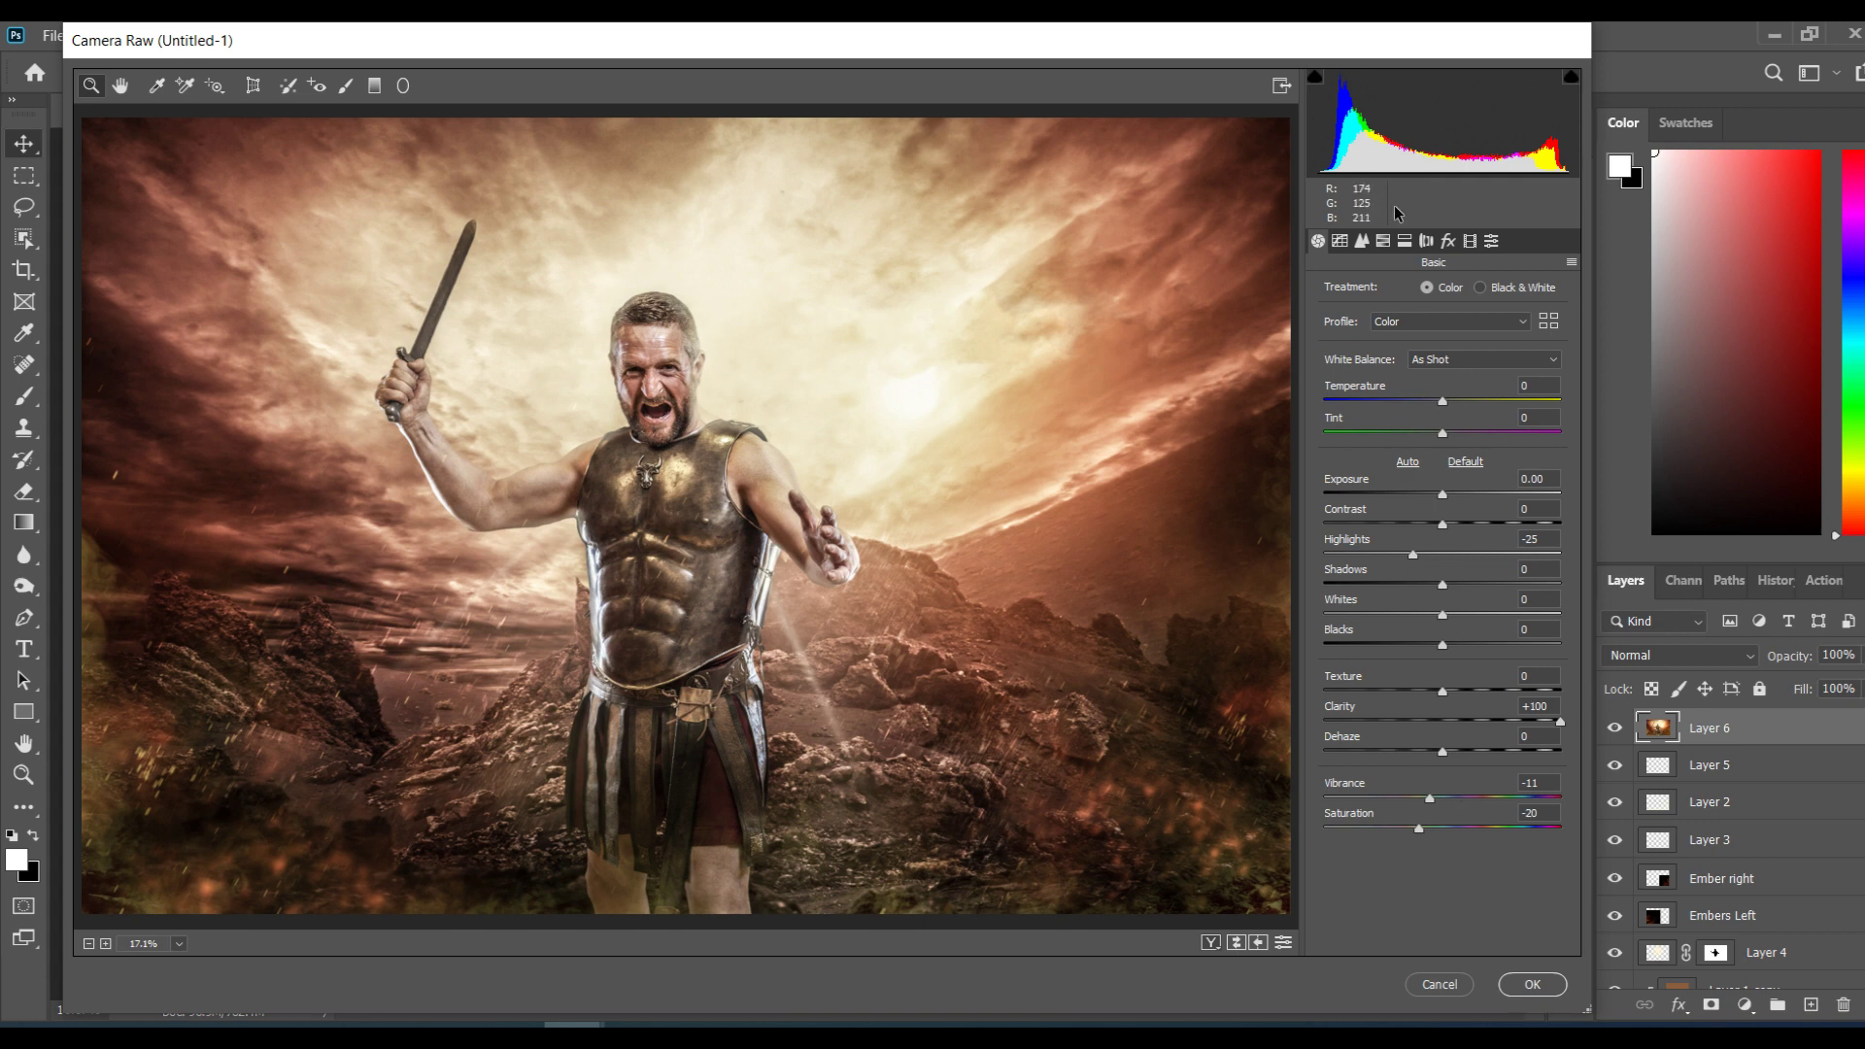
Step: Nudge the tone curve's black point and set the HSL Greens hue to about +54
click(1341, 240)
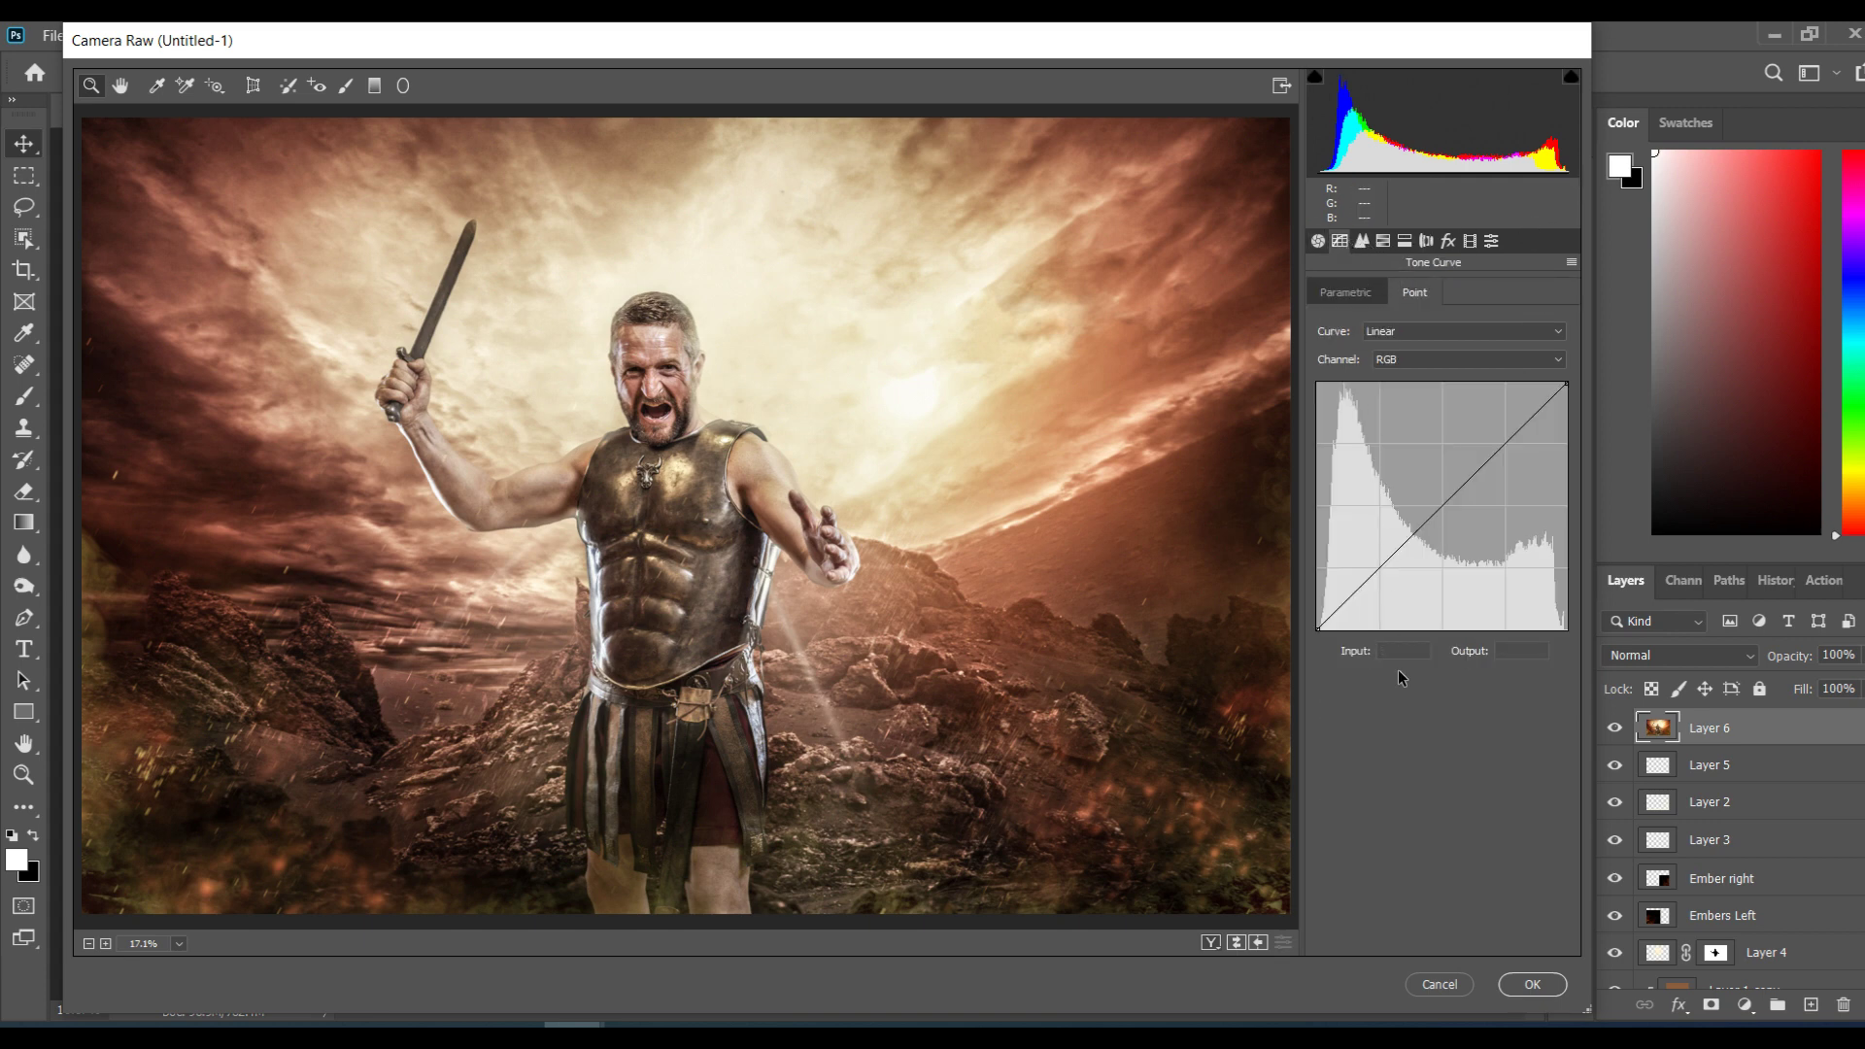
drag(1316, 630, 1280, 670)
click(1361, 242)
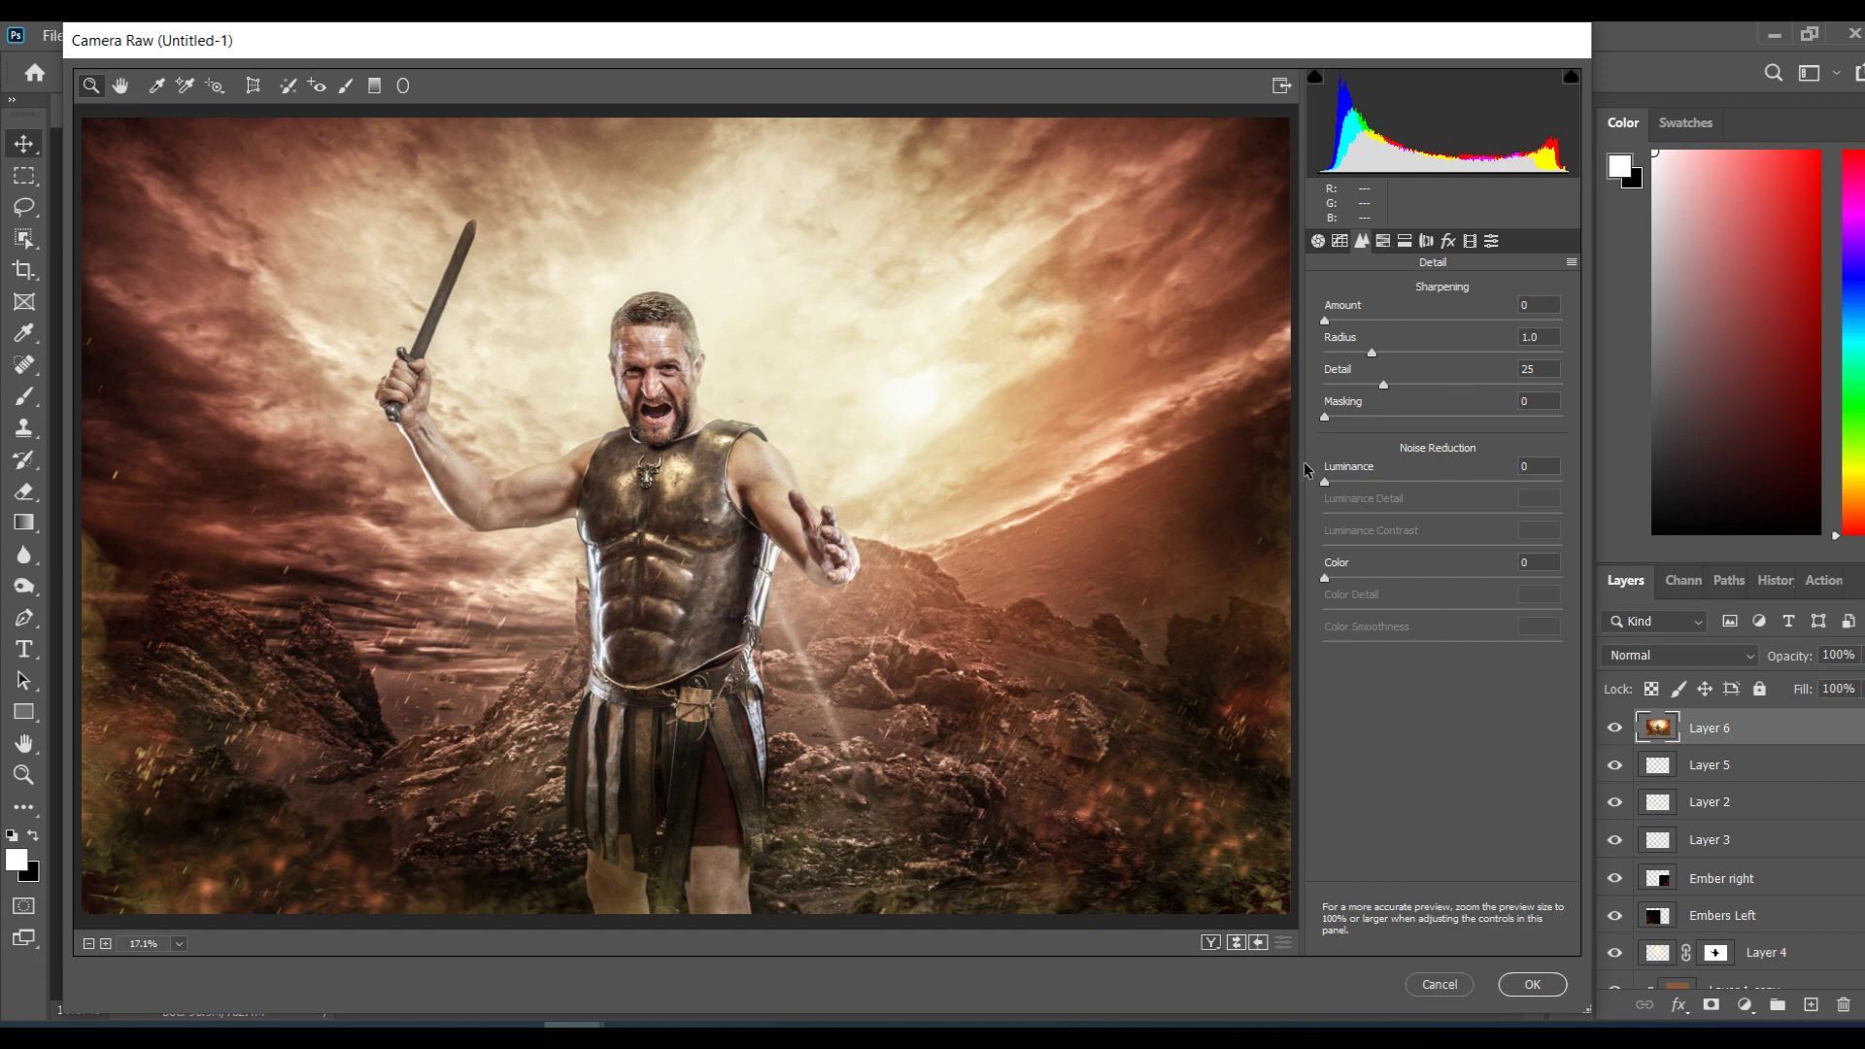
click(1383, 243)
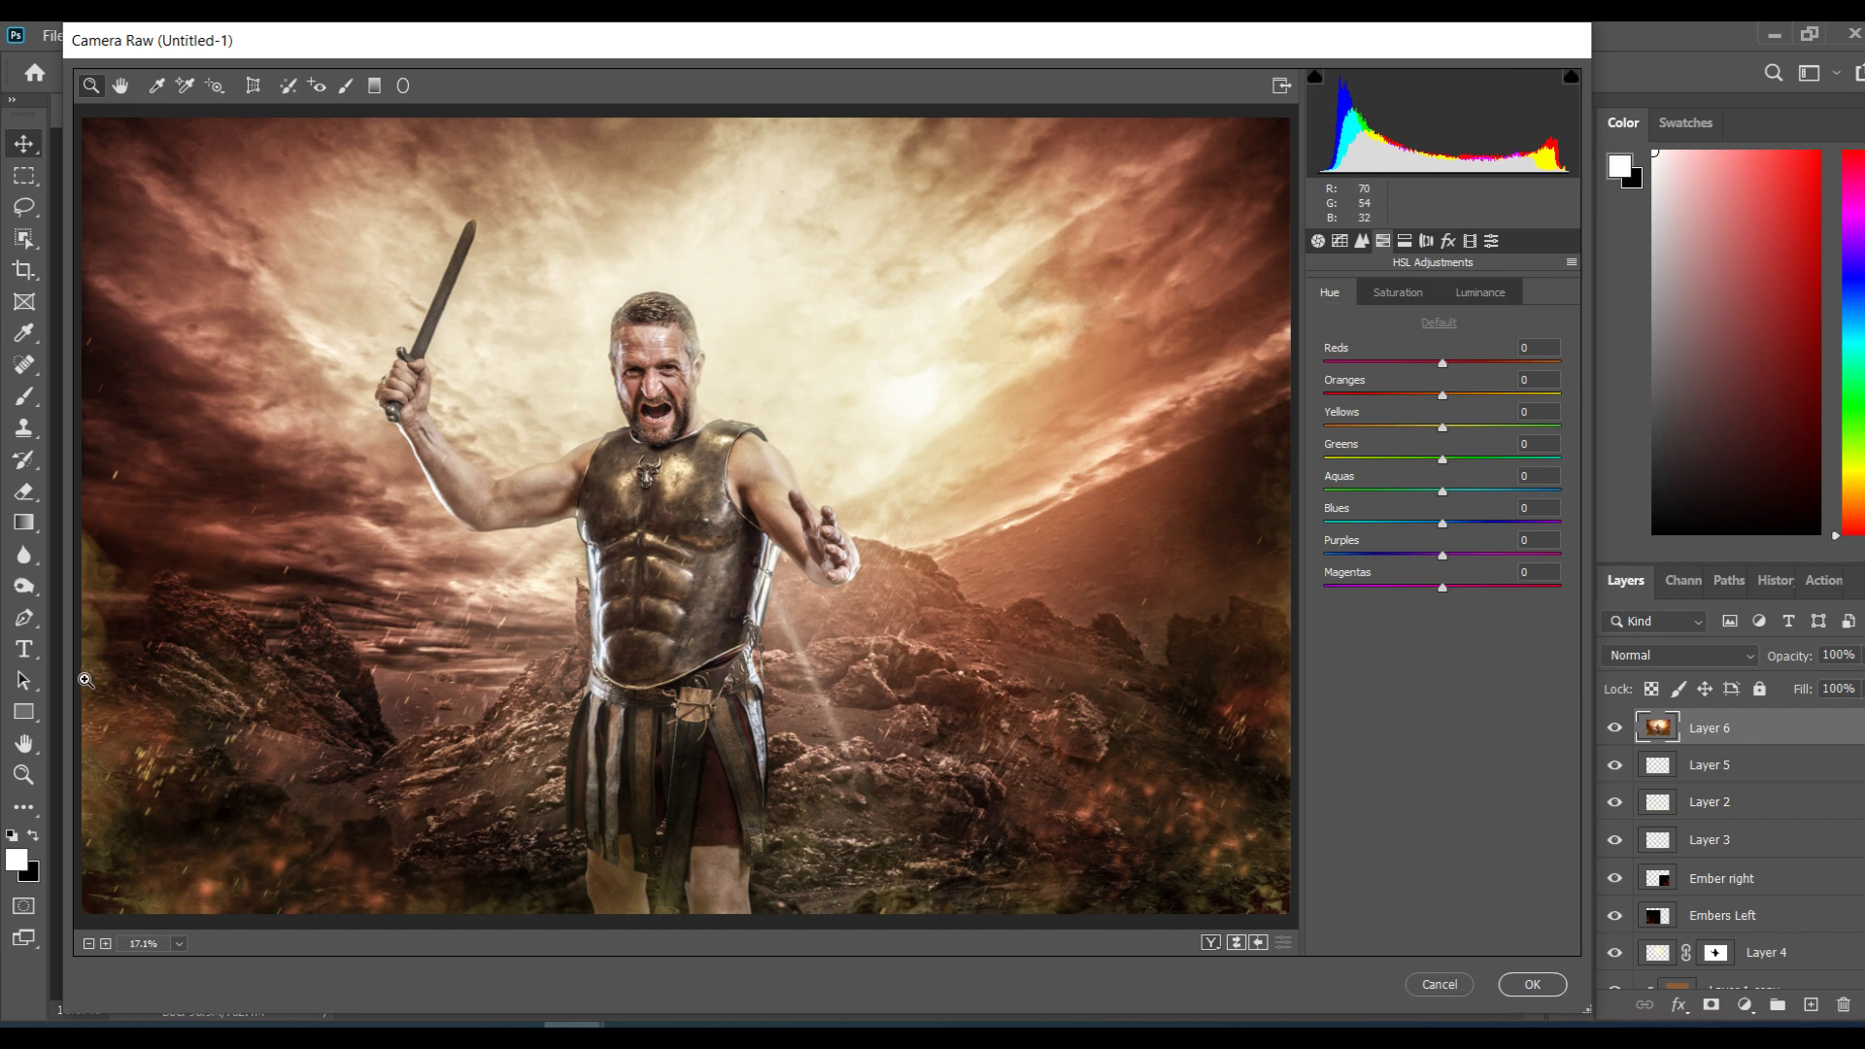
mouse_move(1443, 396)
mouse_down()
mouse_move(1389, 392)
mouse_move(1617, 365)
mouse_move(1543, 407)
mouse_move(1255, 375)
mouse_move(1484, 415)
mouse_move(1589, 406)
mouse_move(1199, 388)
mouse_move(1502, 396)
mouse_move(1468, 400)
mouse_up()
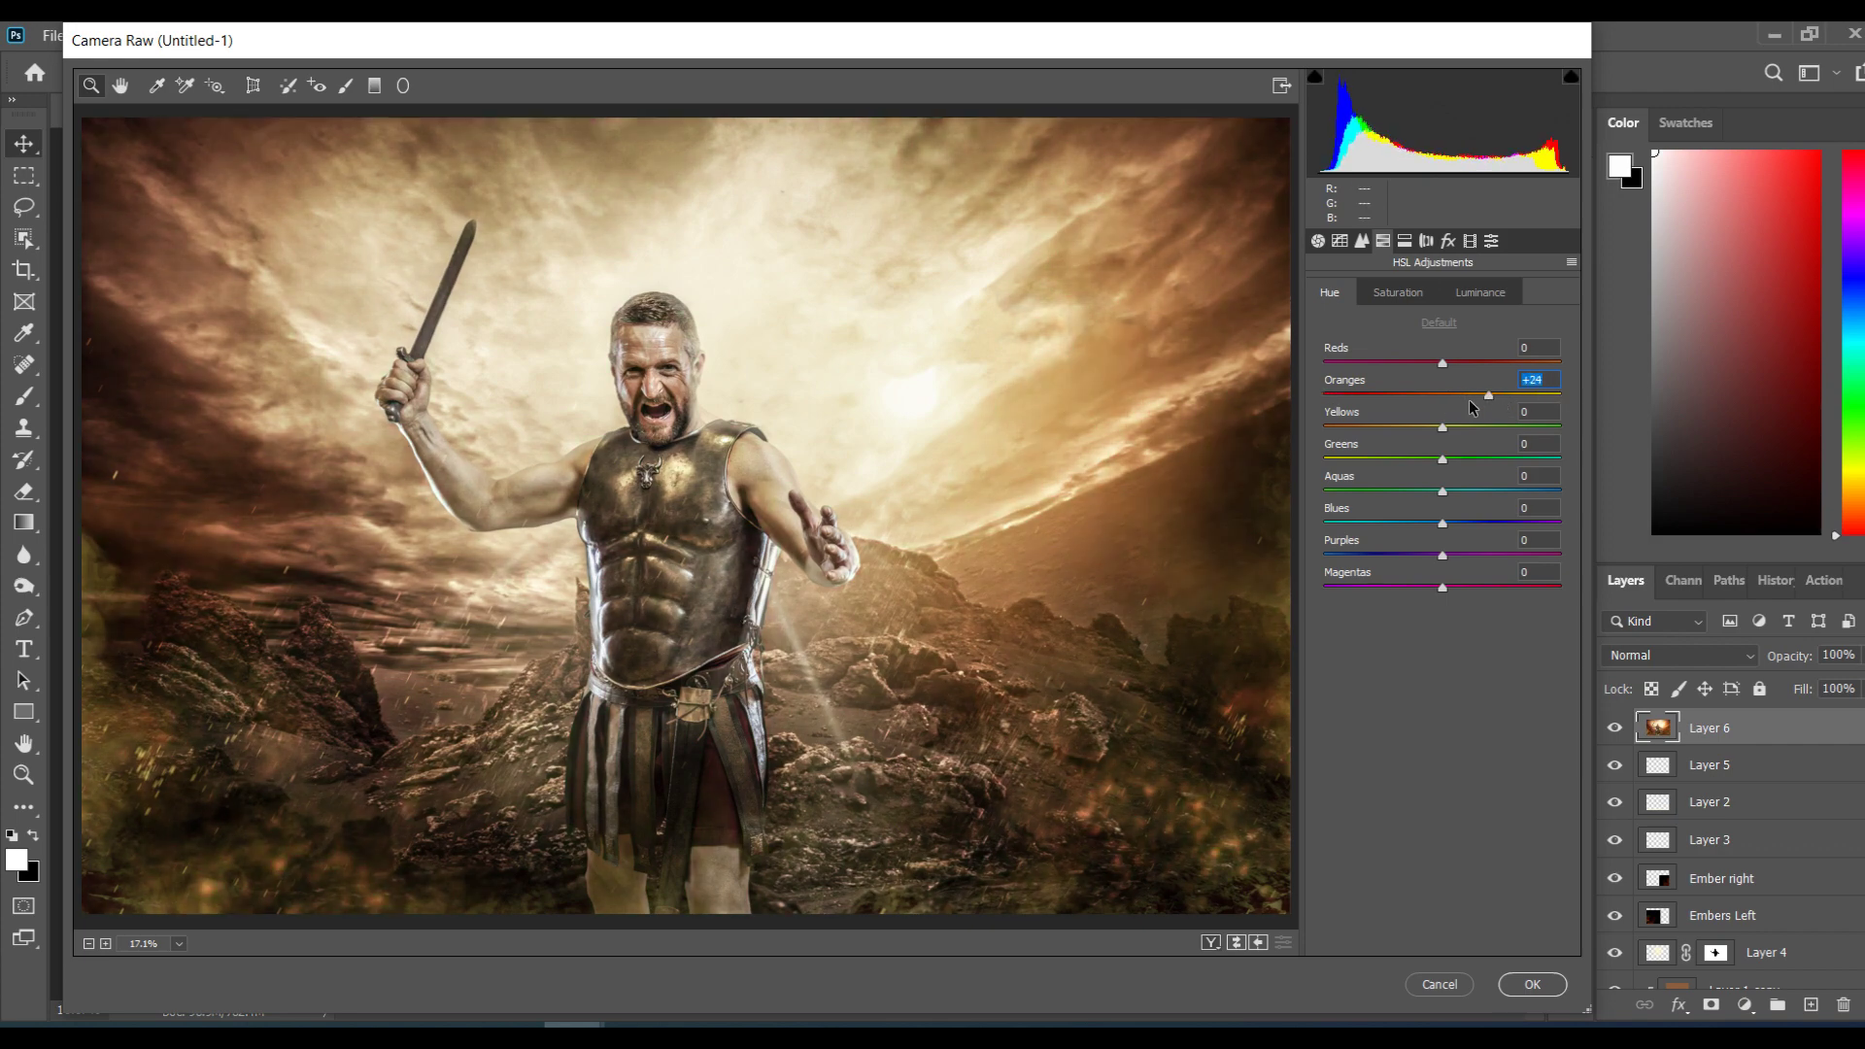
double_click(1468, 399)
drag(1444, 464, 984, 507)
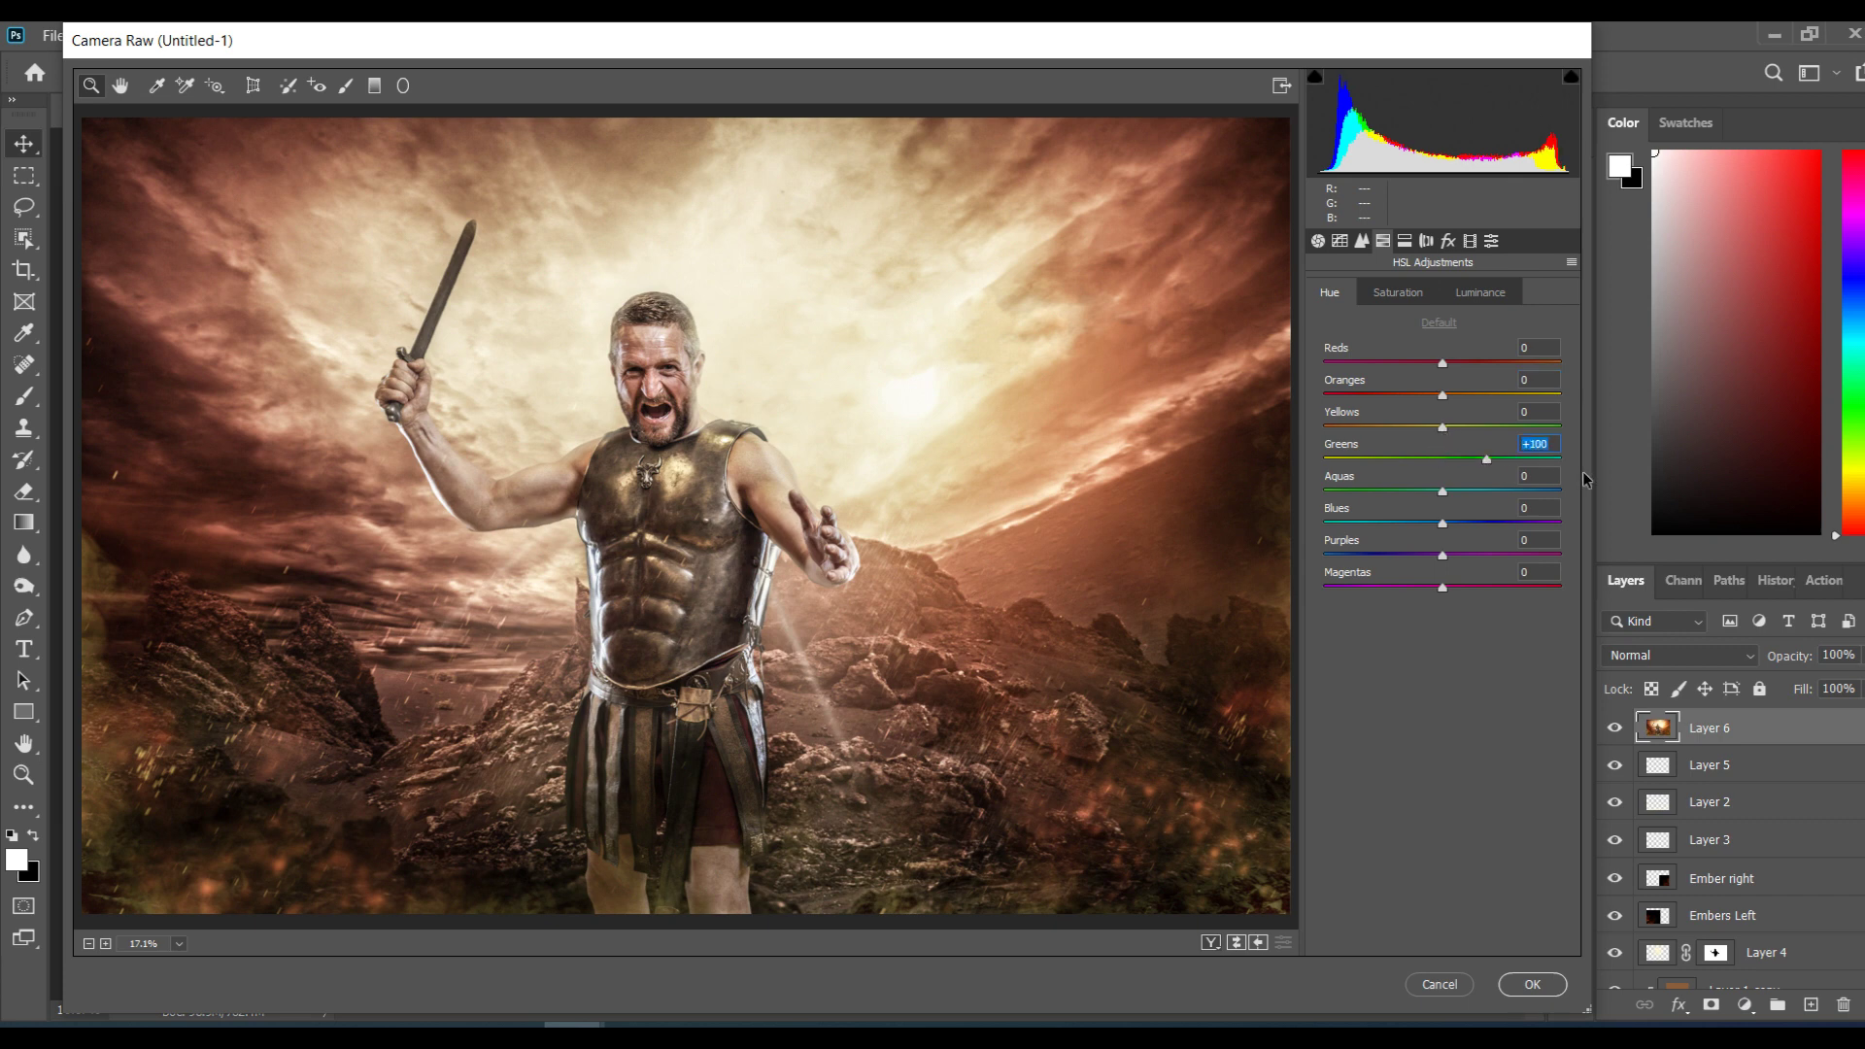
drag(1785, 386, 1510, 405)
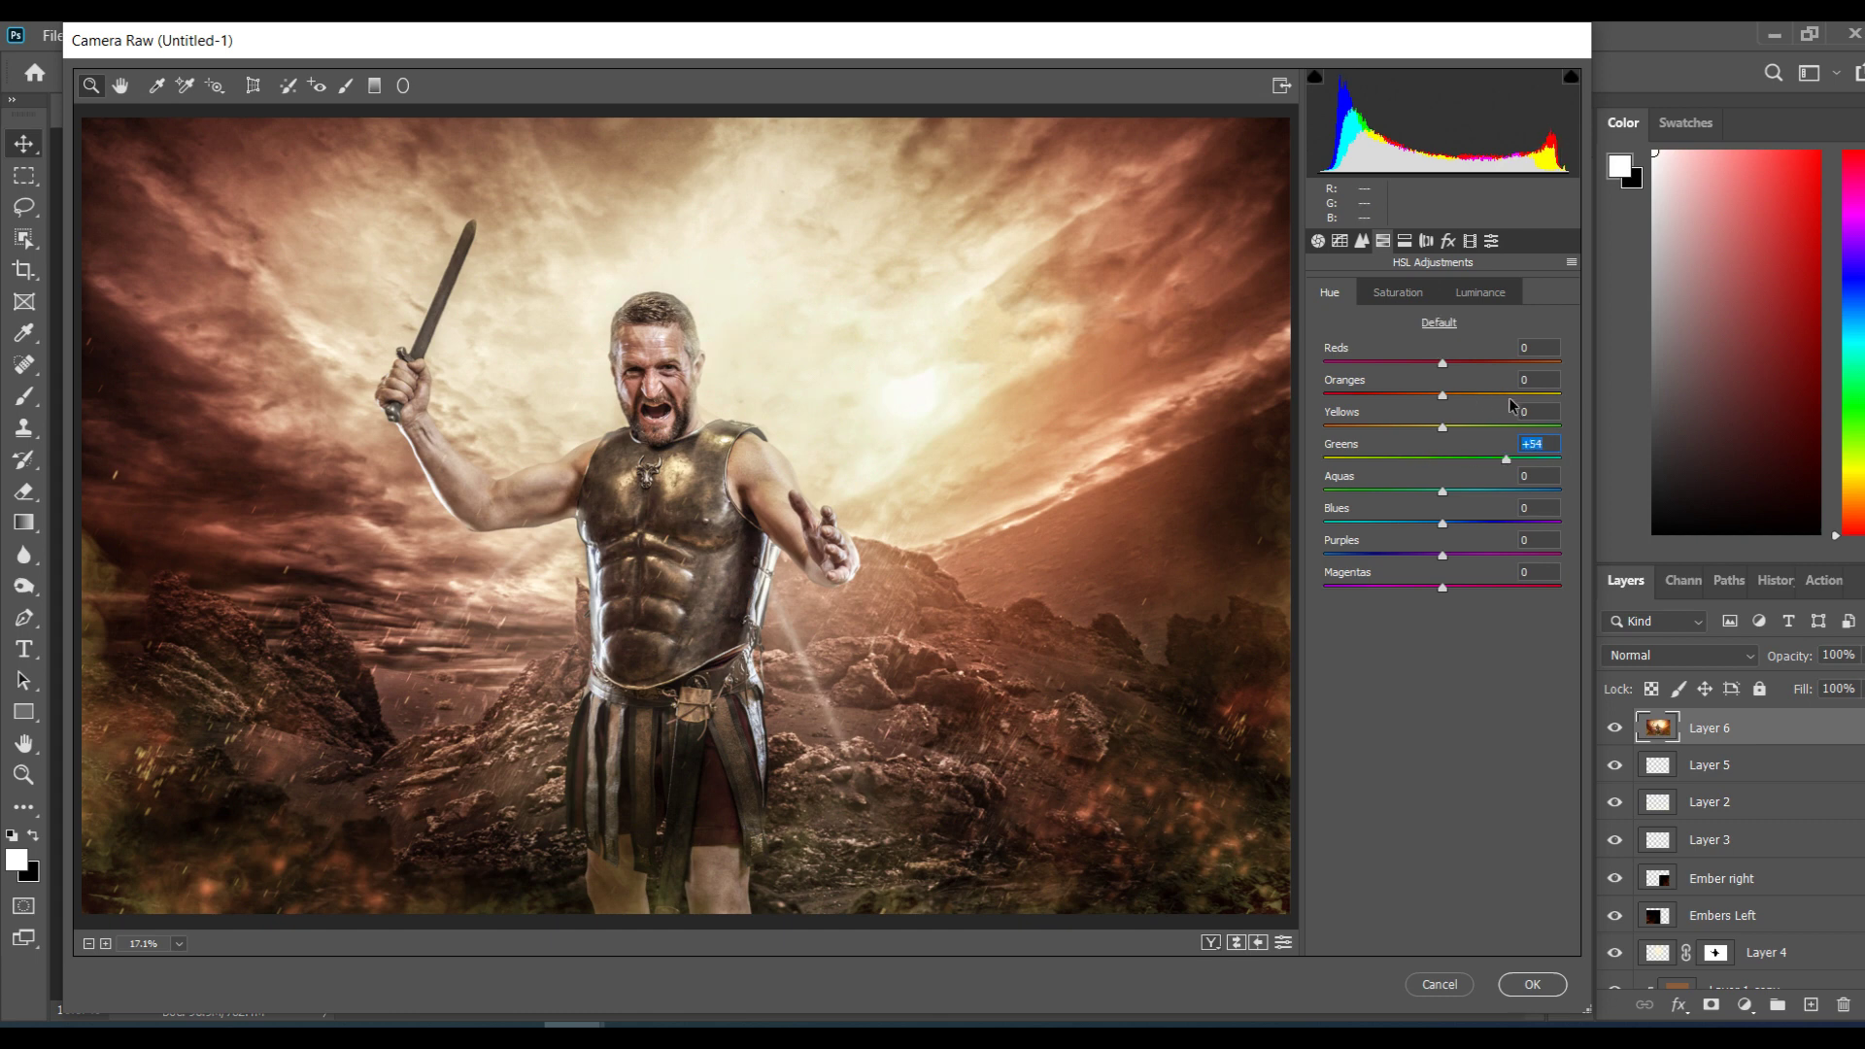
Step: Desaturate Oranges to -100, keep their luminance at 0, and set split-toning highlight saturation 7
click(1392, 294)
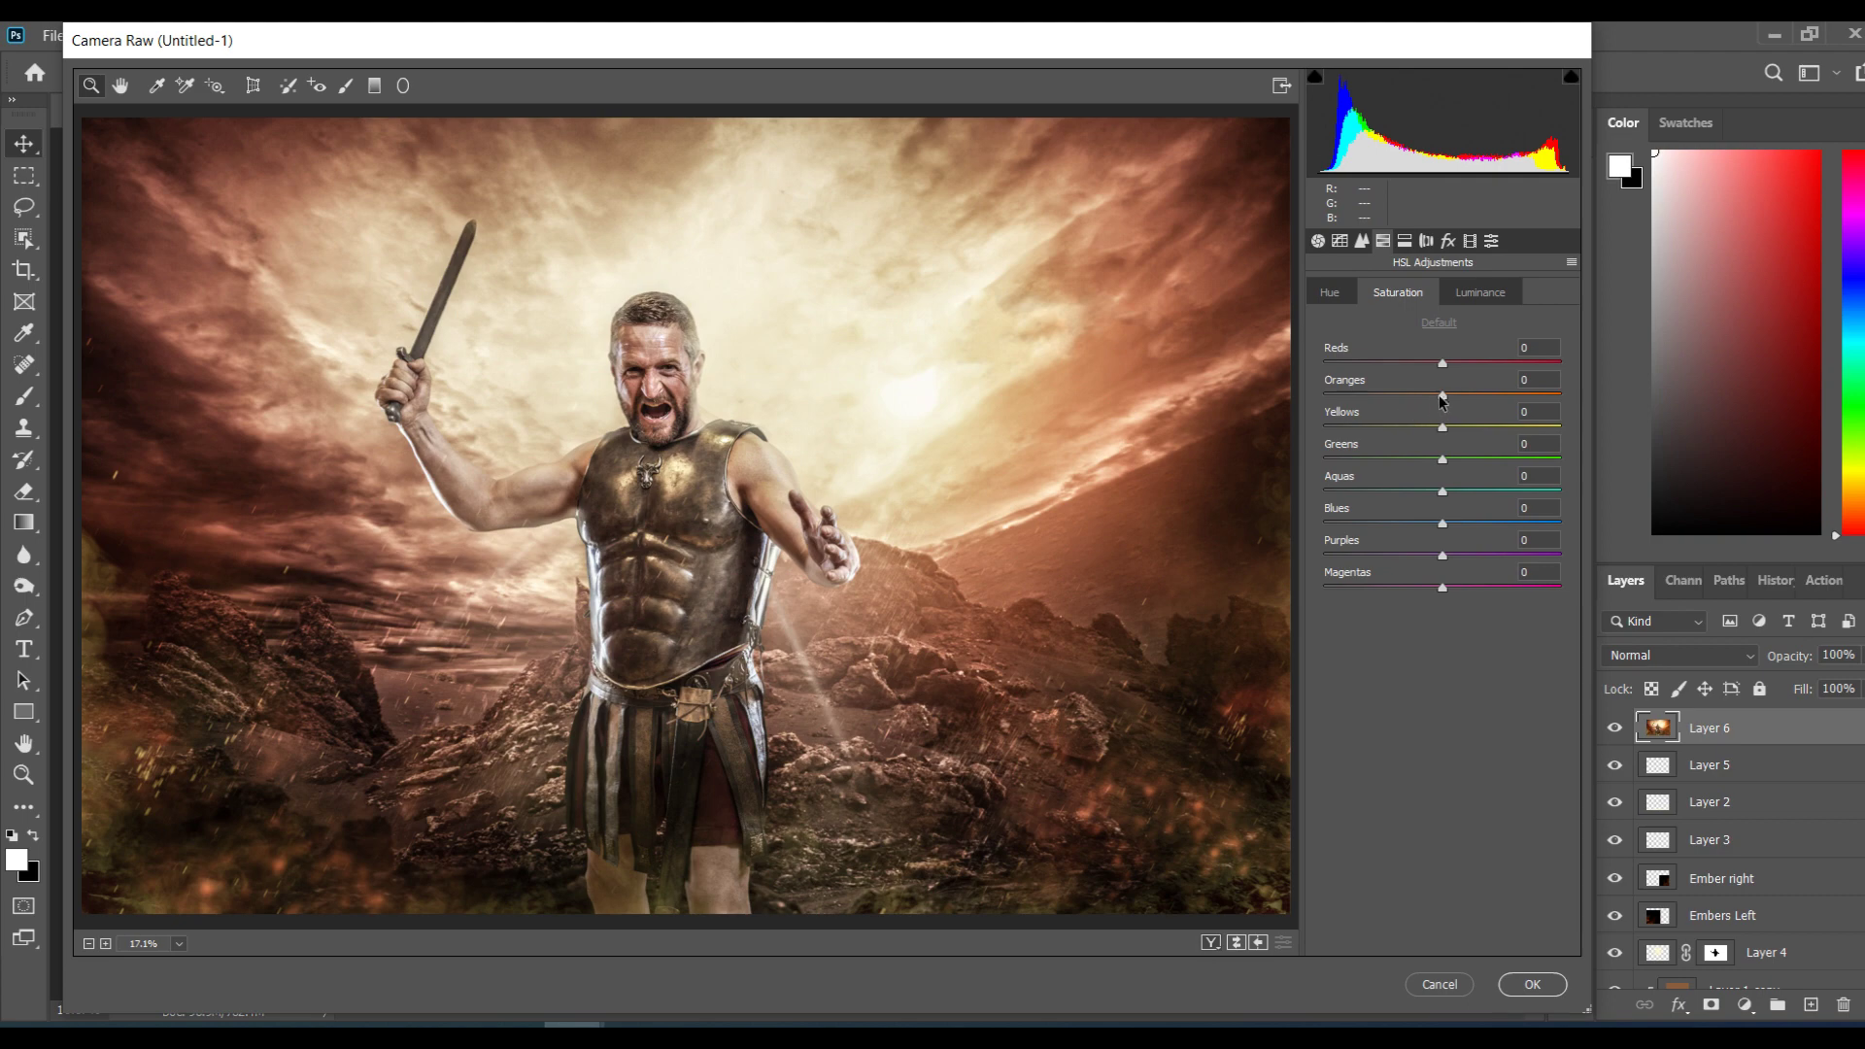
drag(1443, 401, 1805, 412)
key(ctrl+z)
key(ctrl+z)
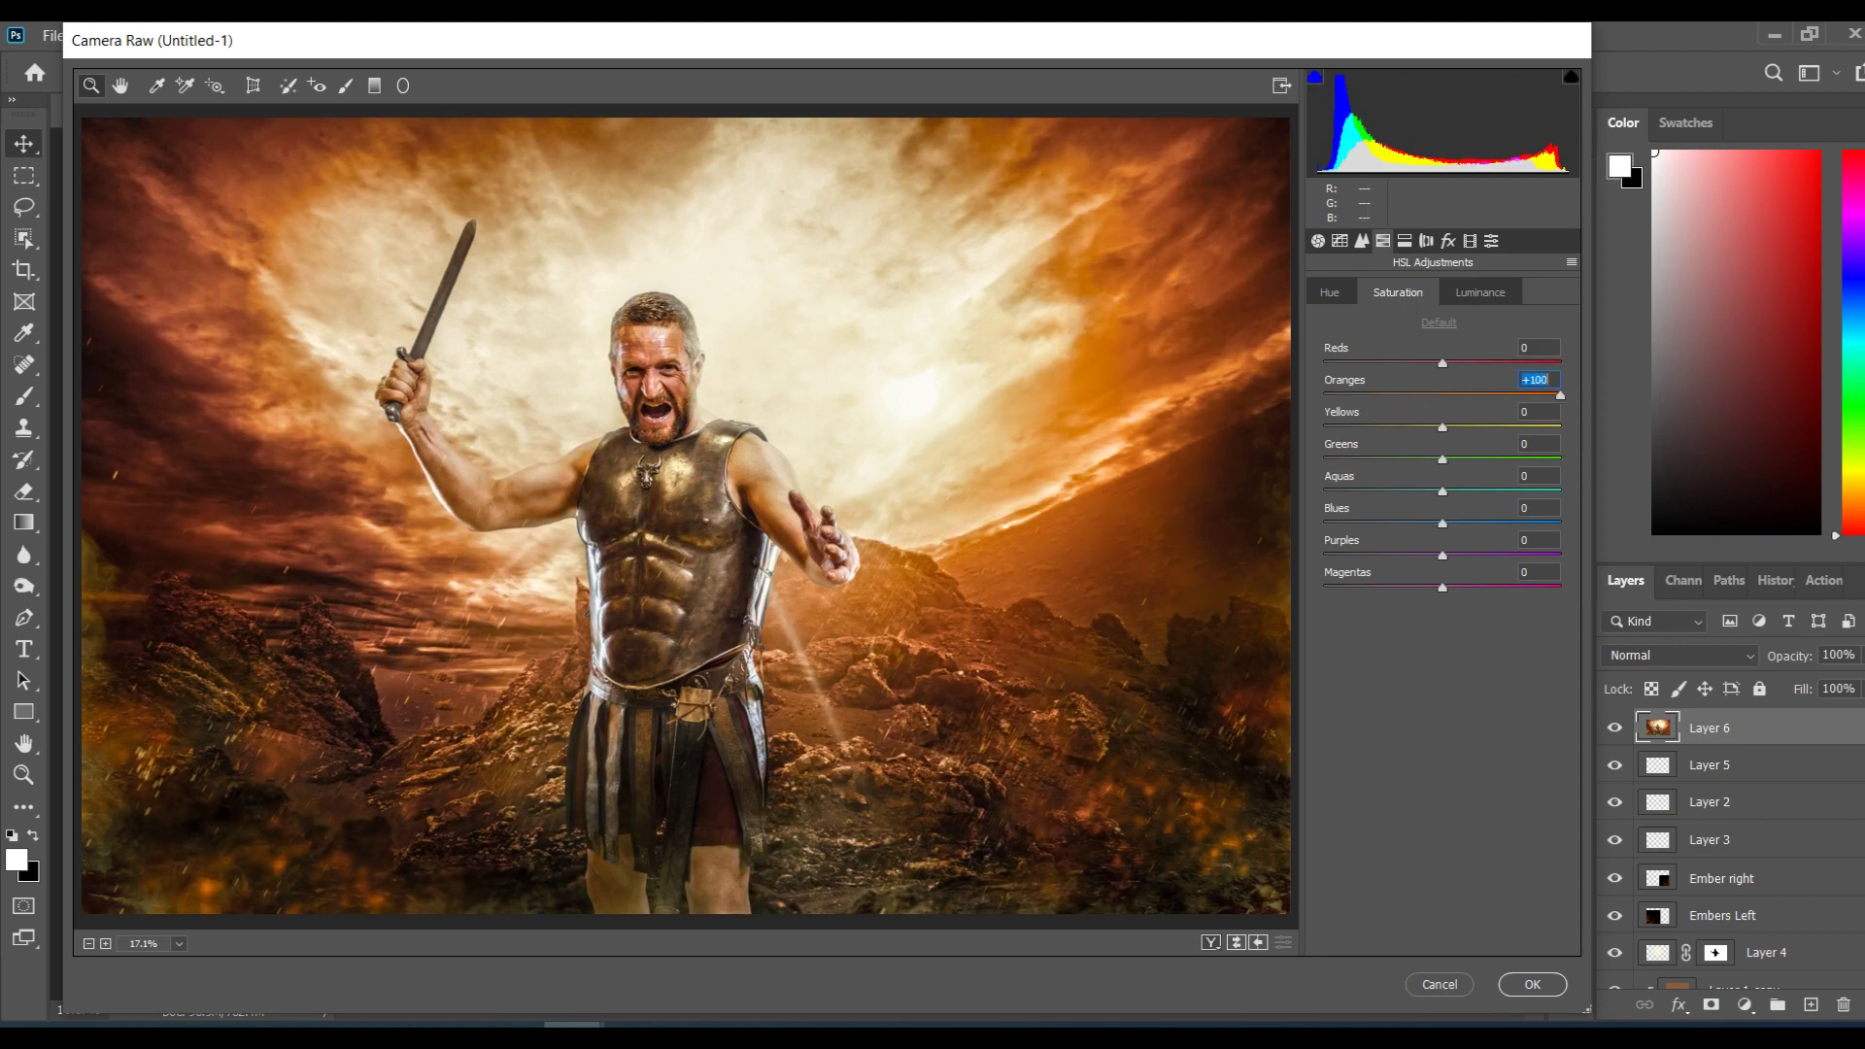
drag(1303, 417, 1438, 395)
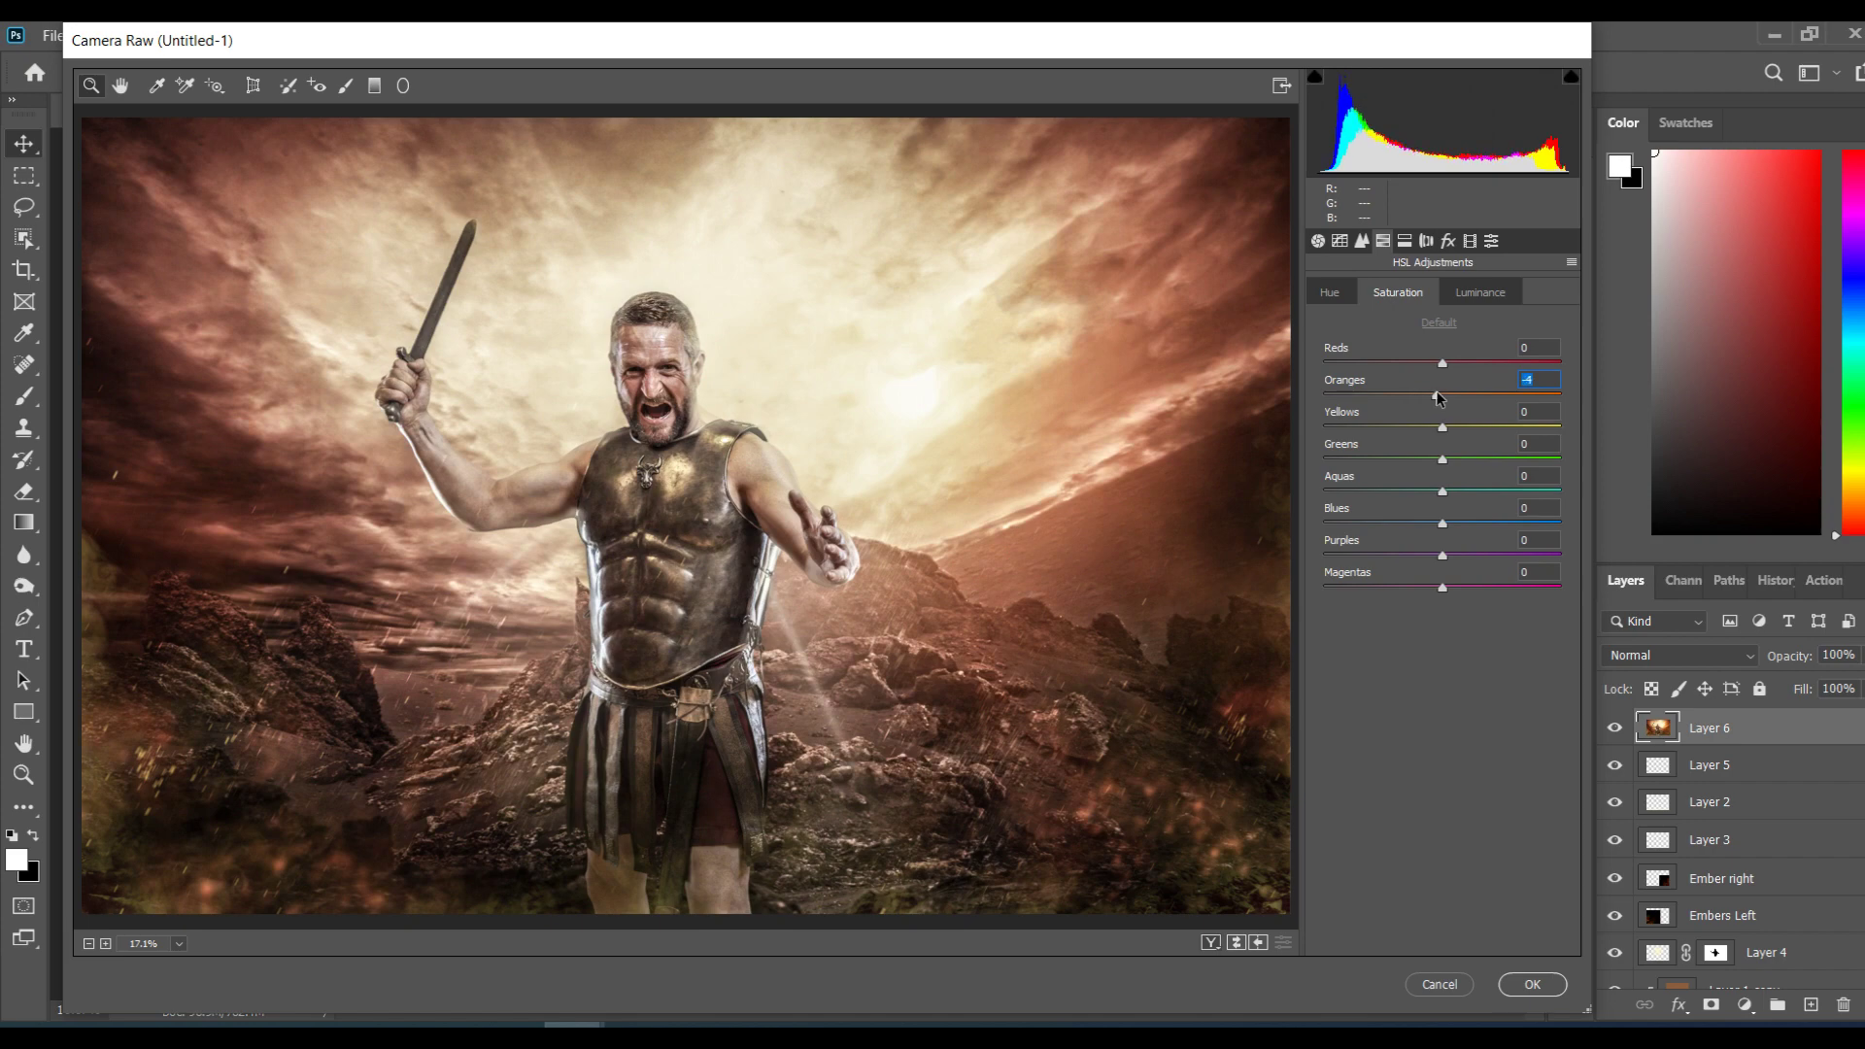
click(1482, 294)
drag(1447, 393, 1561, 393)
key(Up)
key(Up)
text(0)
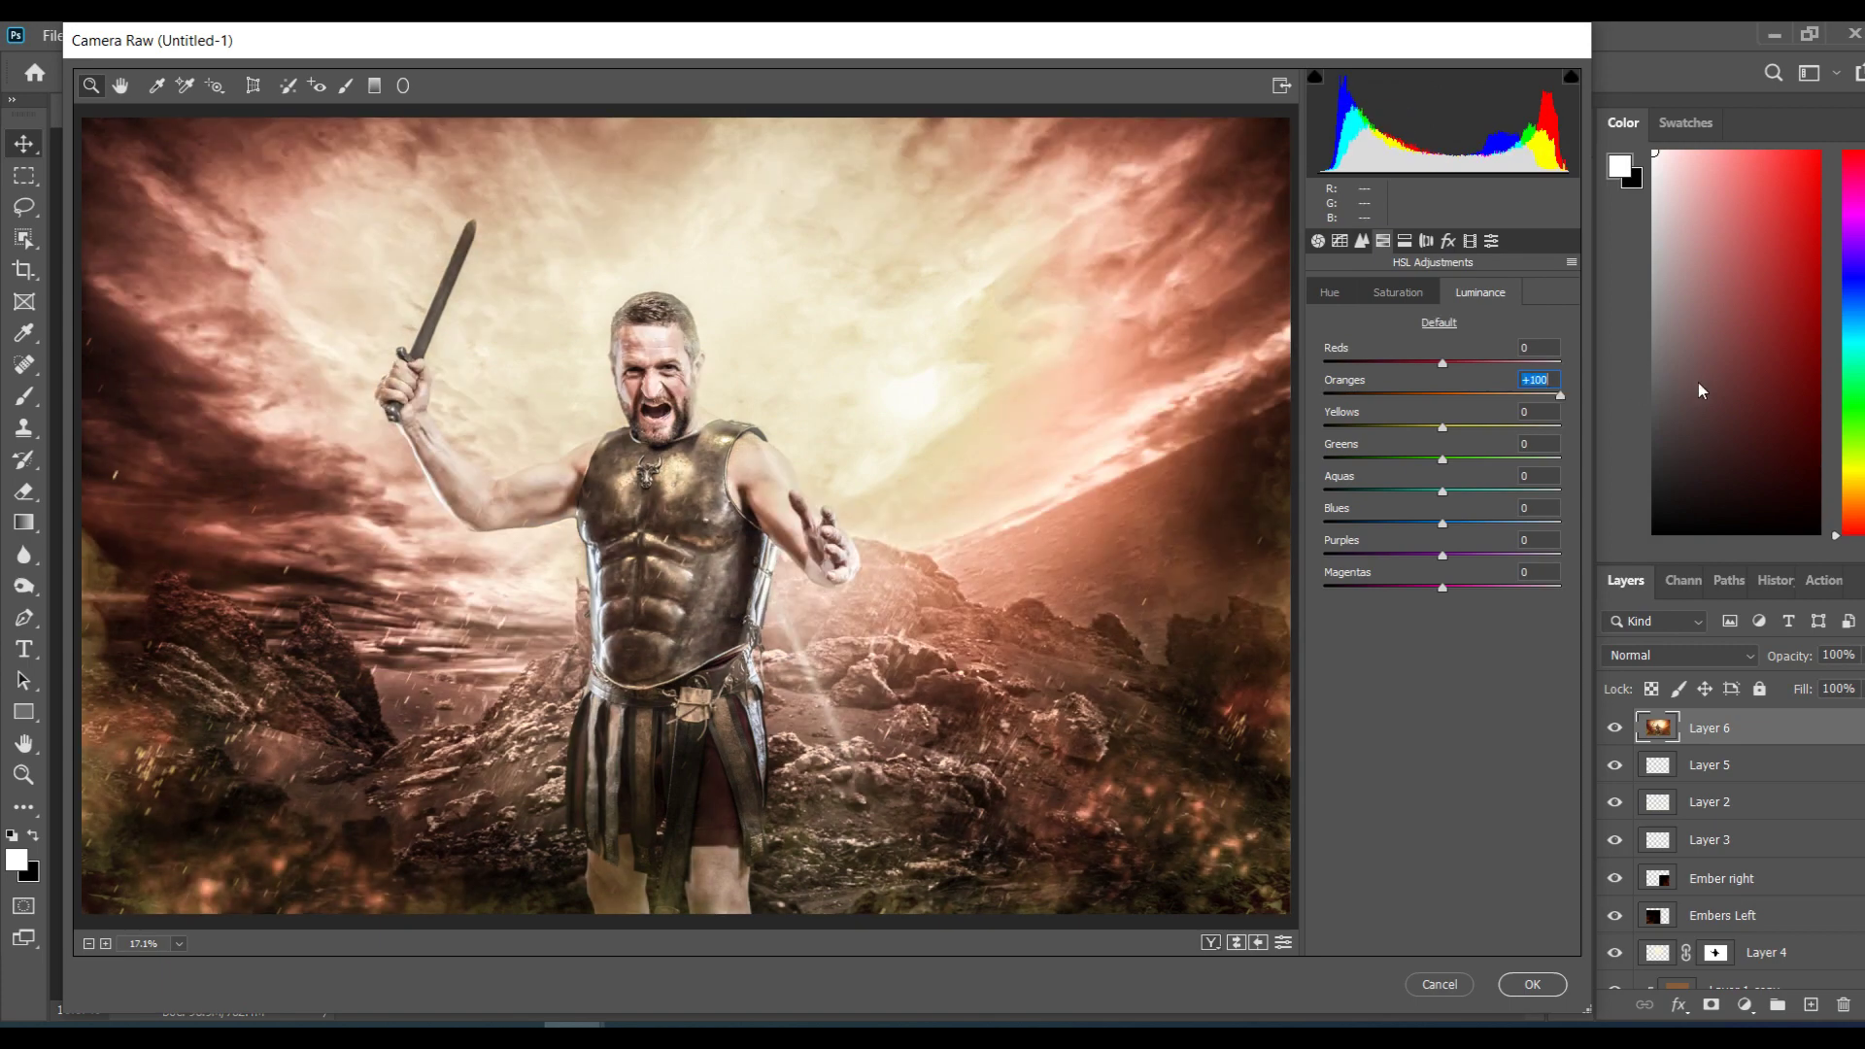
key(Return)
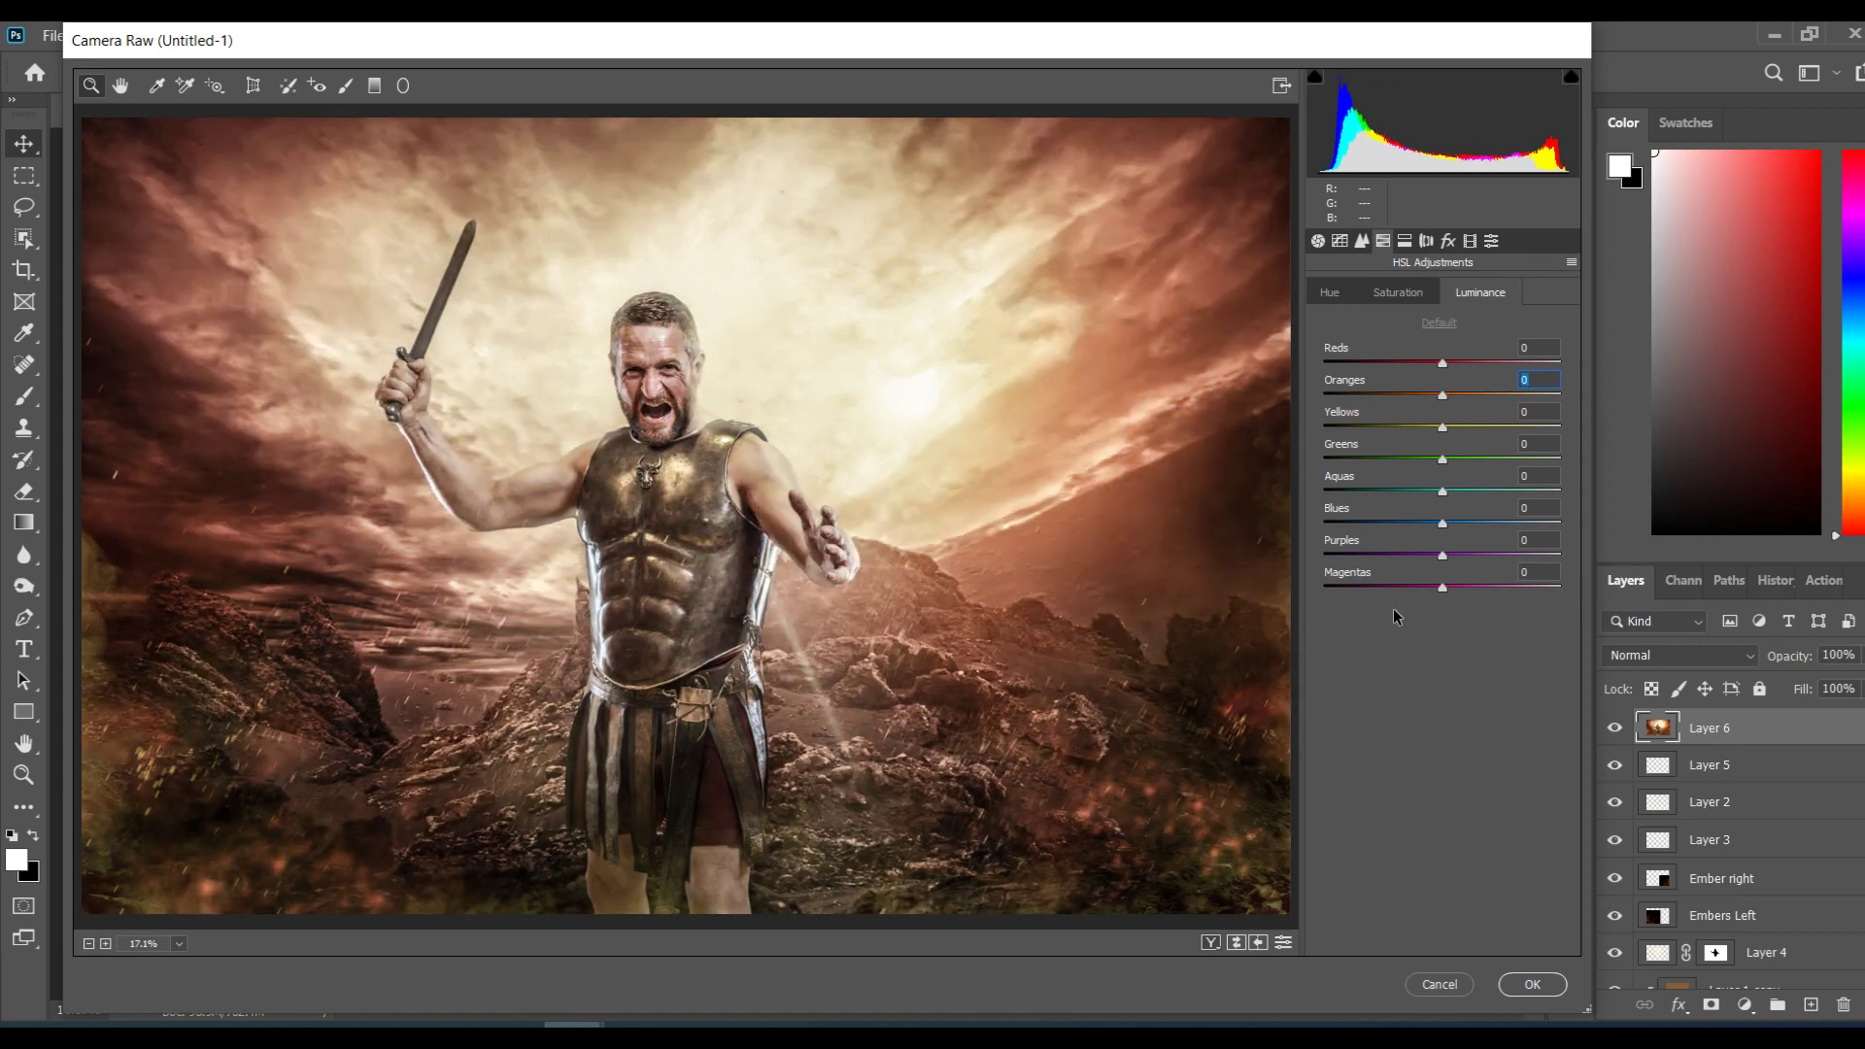
click(1404, 241)
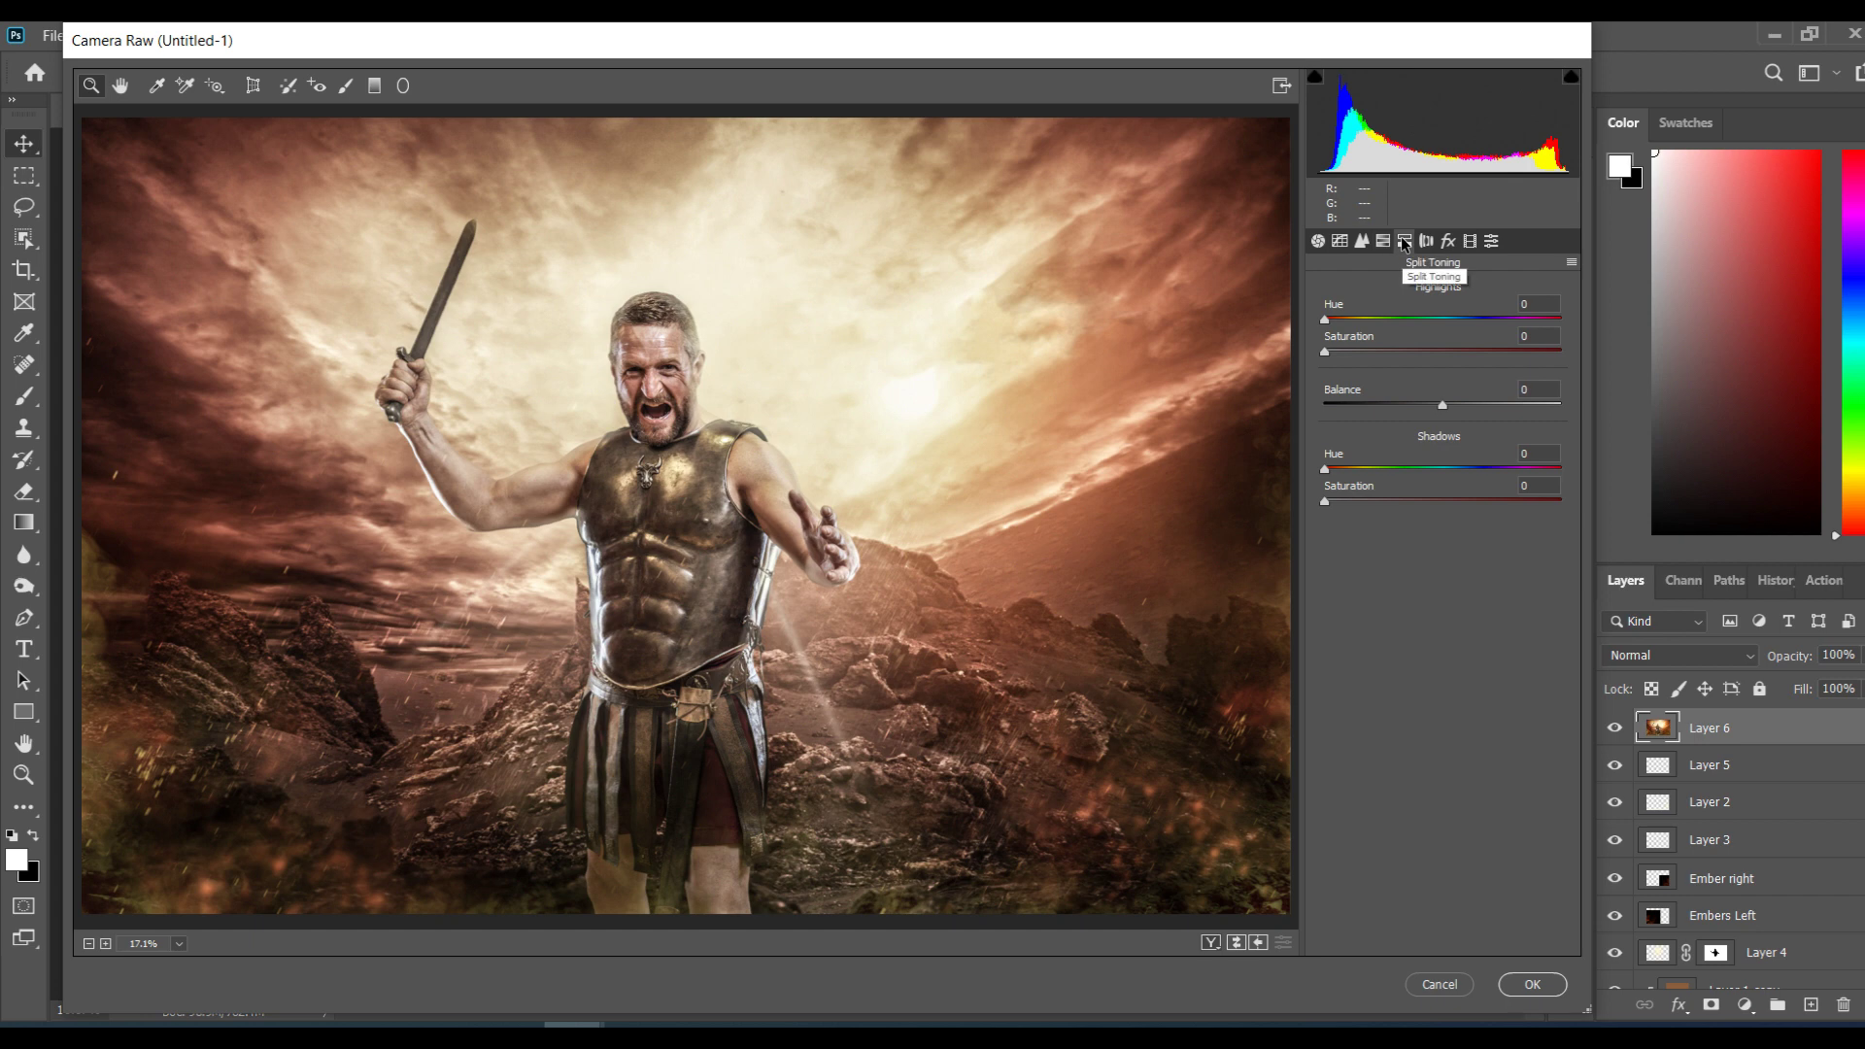
click(1341, 353)
Step: Tint split-toning highlights hue 41 and shadows hue 140, both saturation 15, and adjust the balance
click(1339, 503)
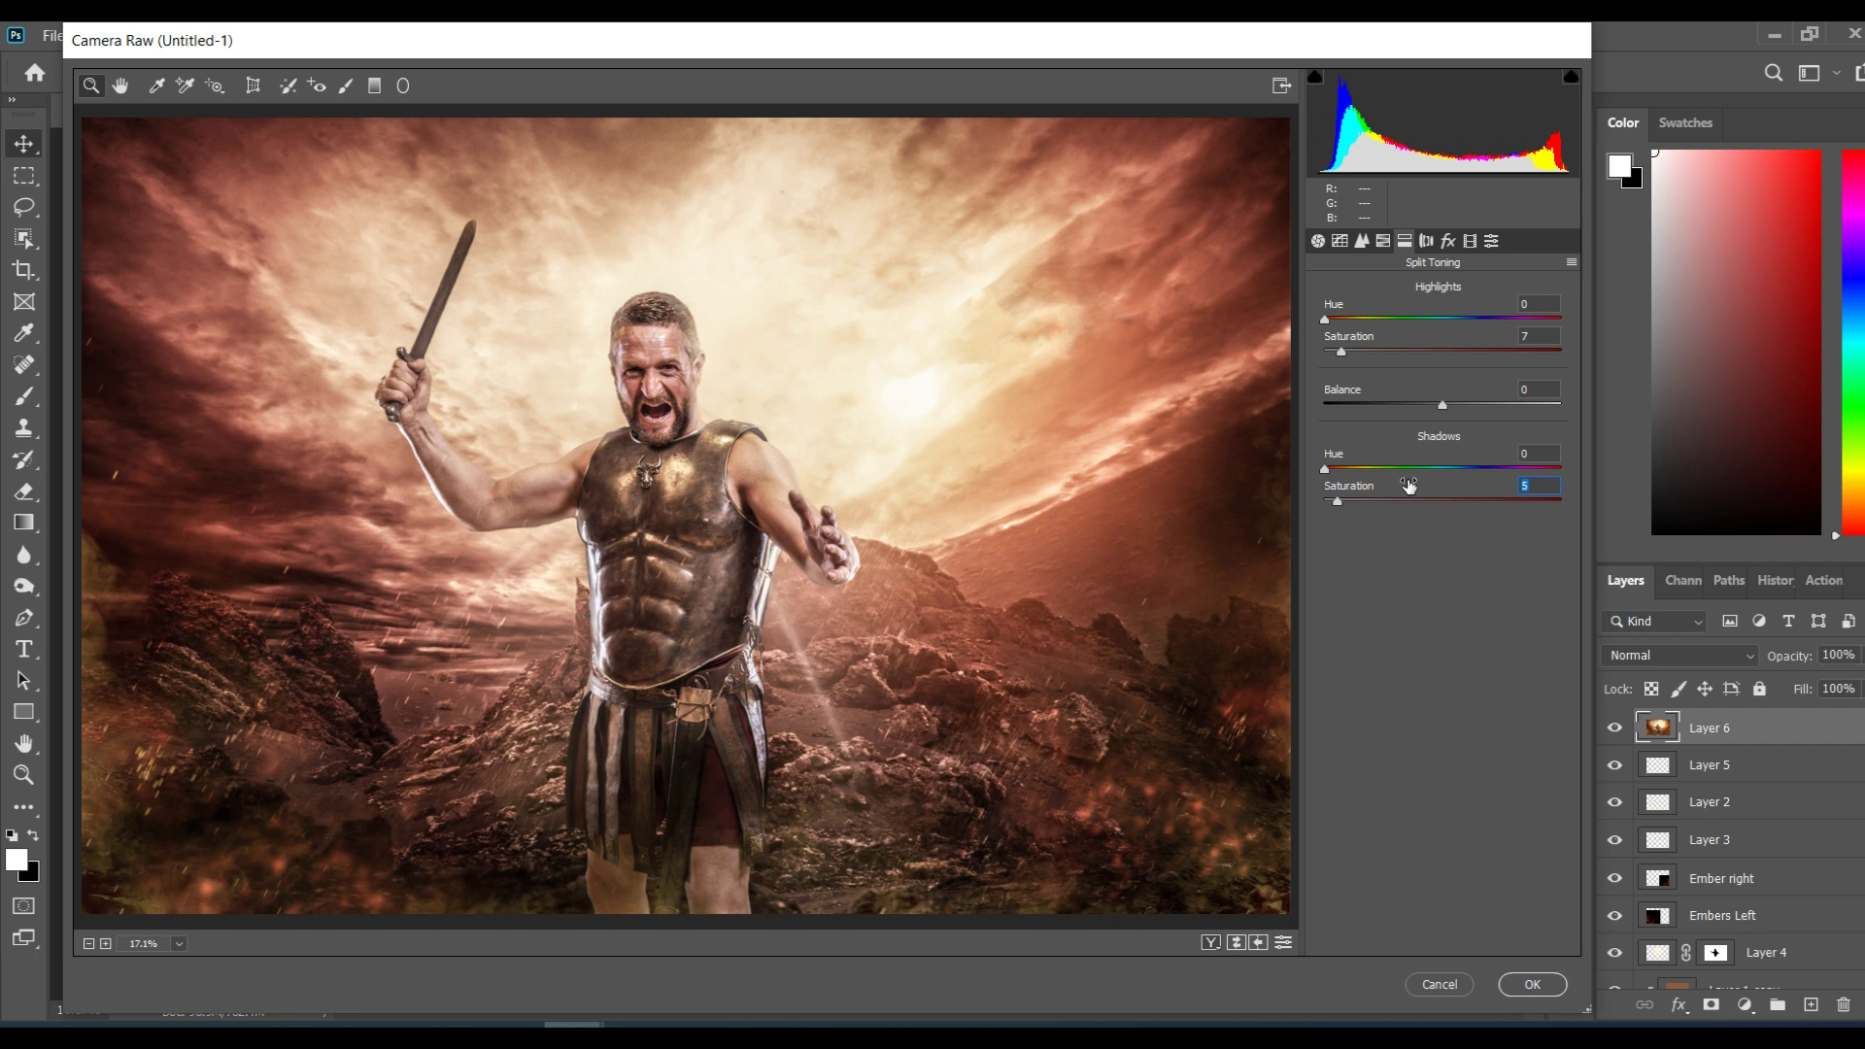
drag(1325, 473, 1419, 473)
mouse_move(1341, 351)
mouse_down()
mouse_move(1358, 352)
mouse_move(1327, 319)
mouse_move(1489, 321)
mouse_move(1353, 323)
mouse_up()
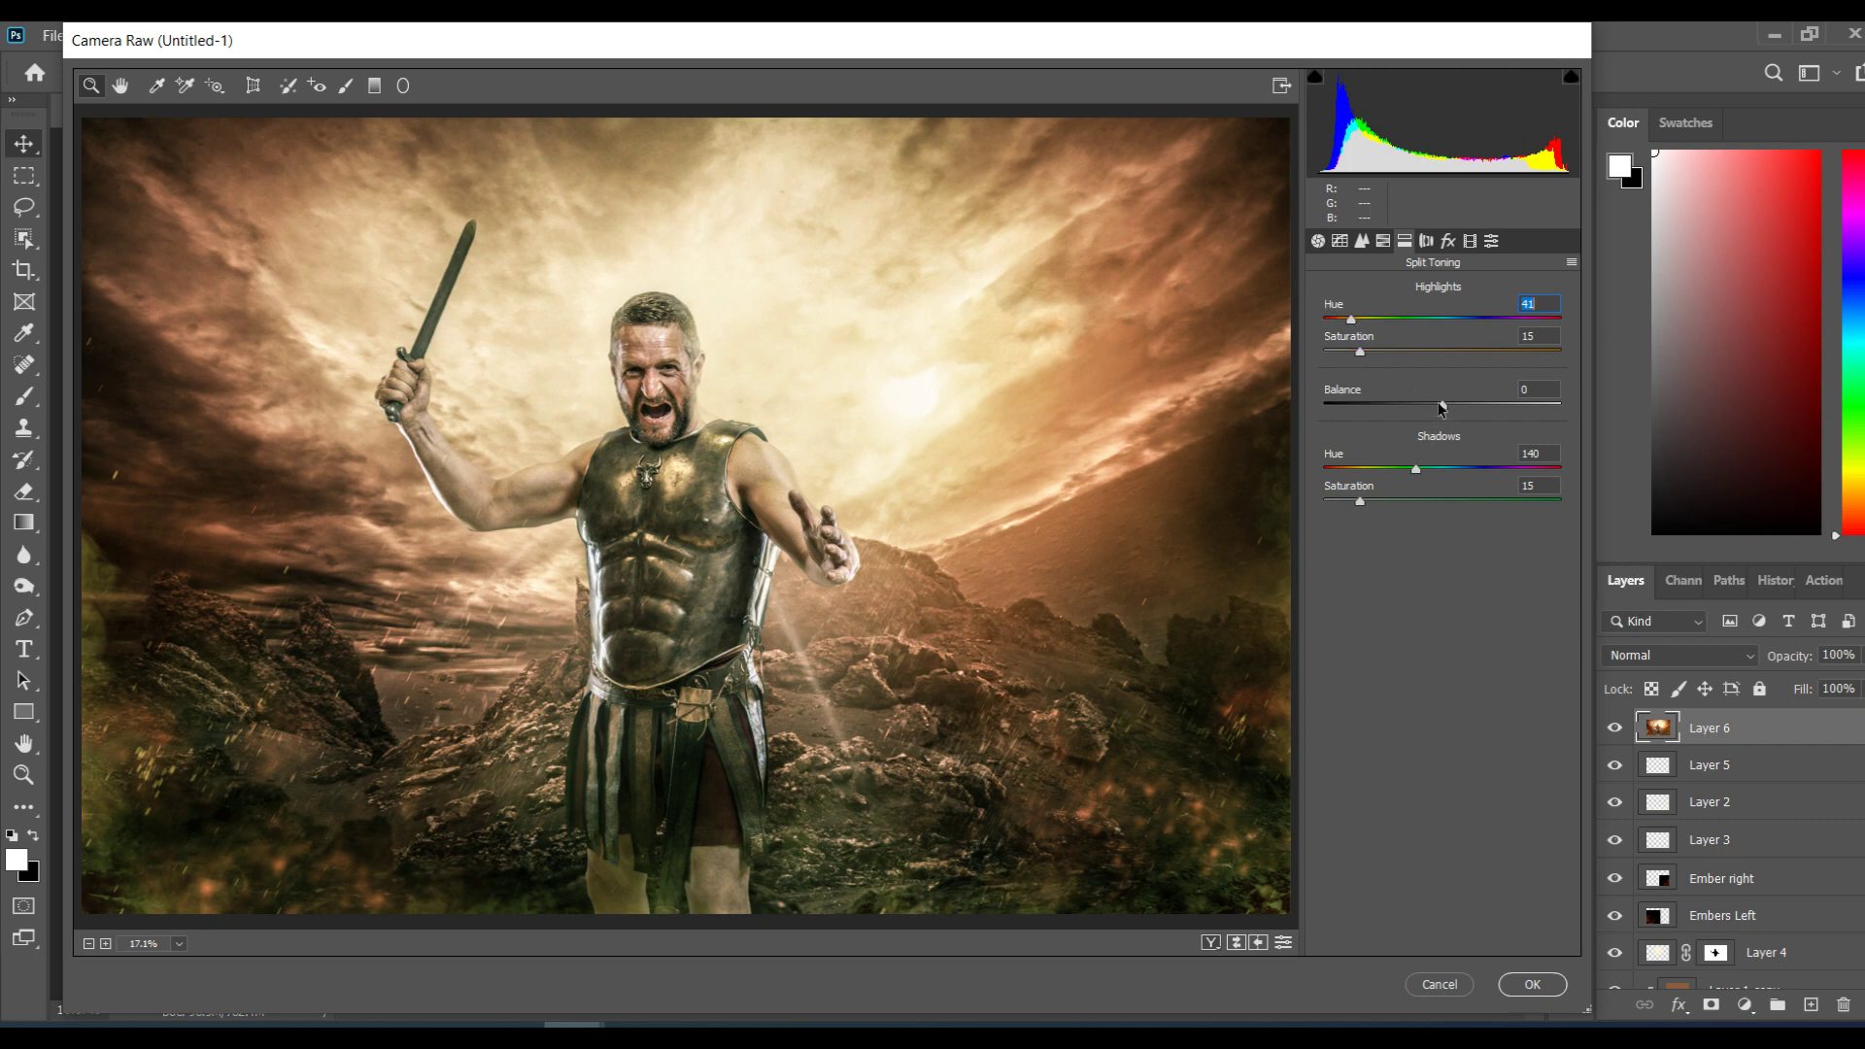
drag(1443, 406, 1515, 406)
click(1425, 241)
click(1447, 242)
click(1426, 241)
click(1449, 242)
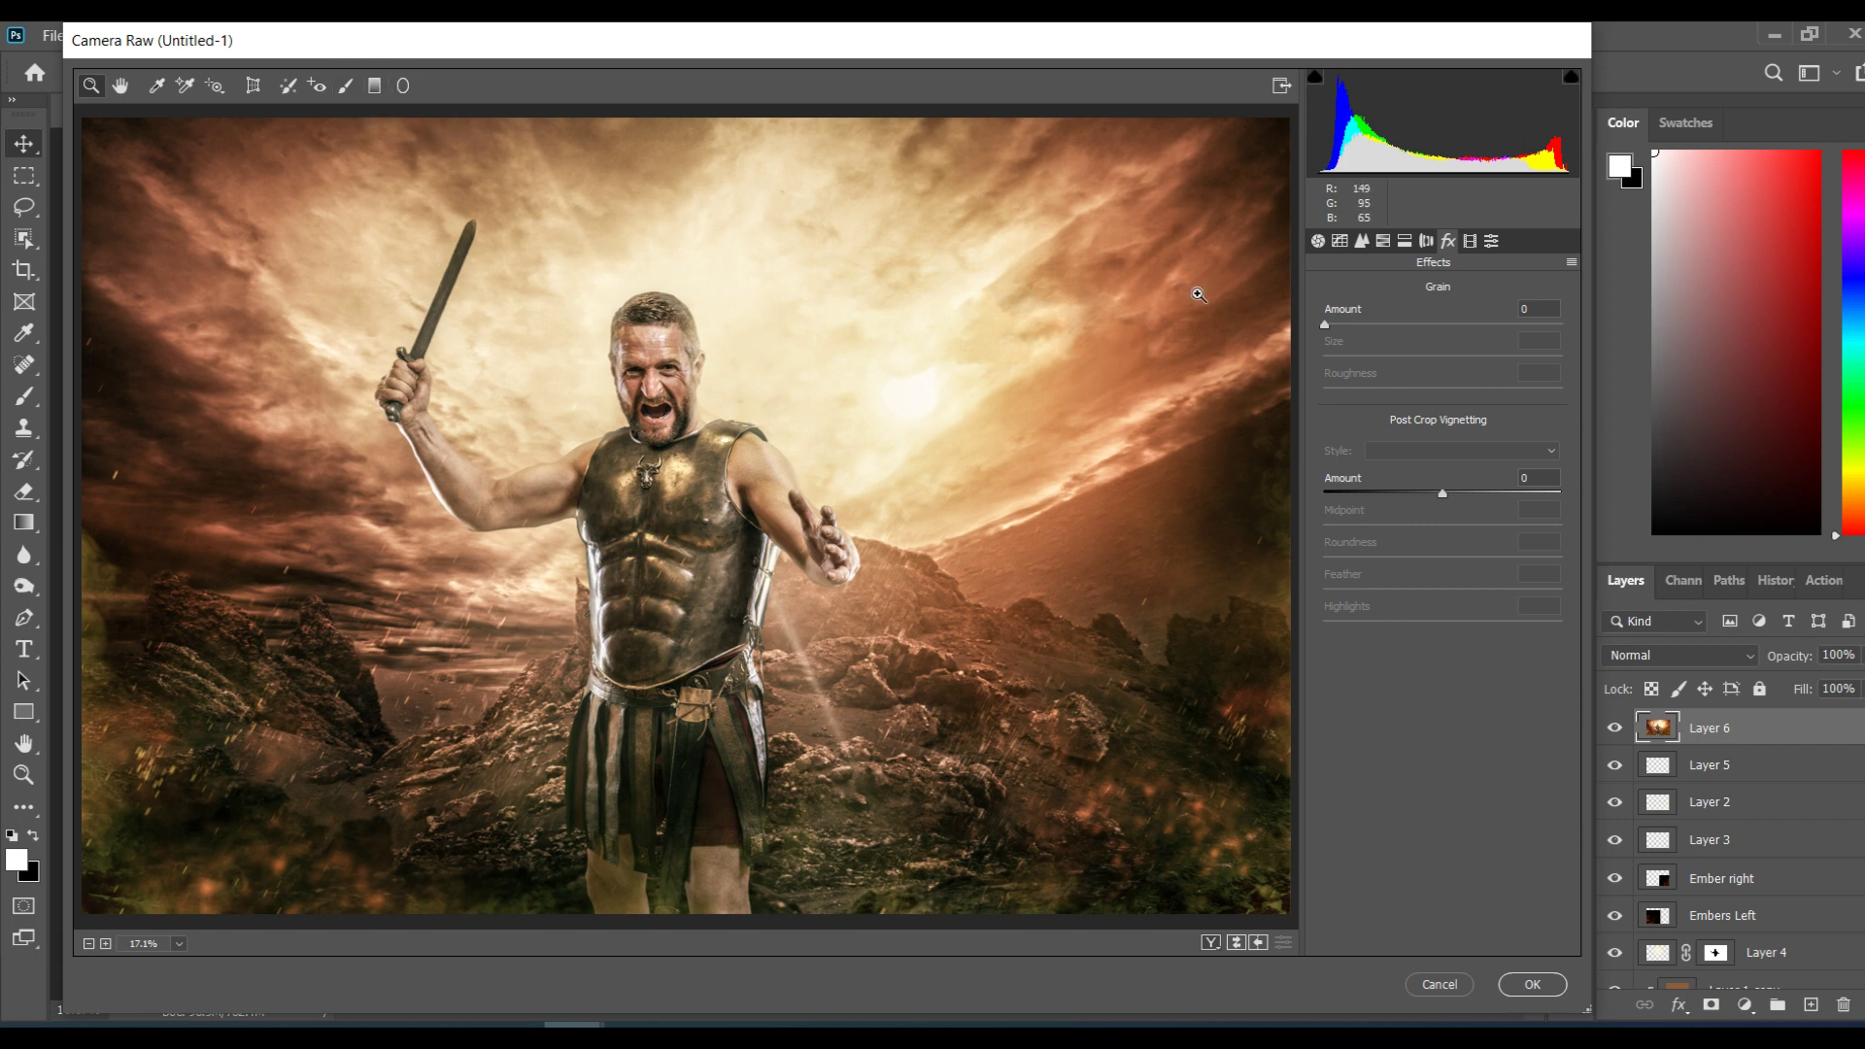
Step: Draw a tall radial filter around the gladiator, centred on the chest and rotated clockwise
click(405, 85)
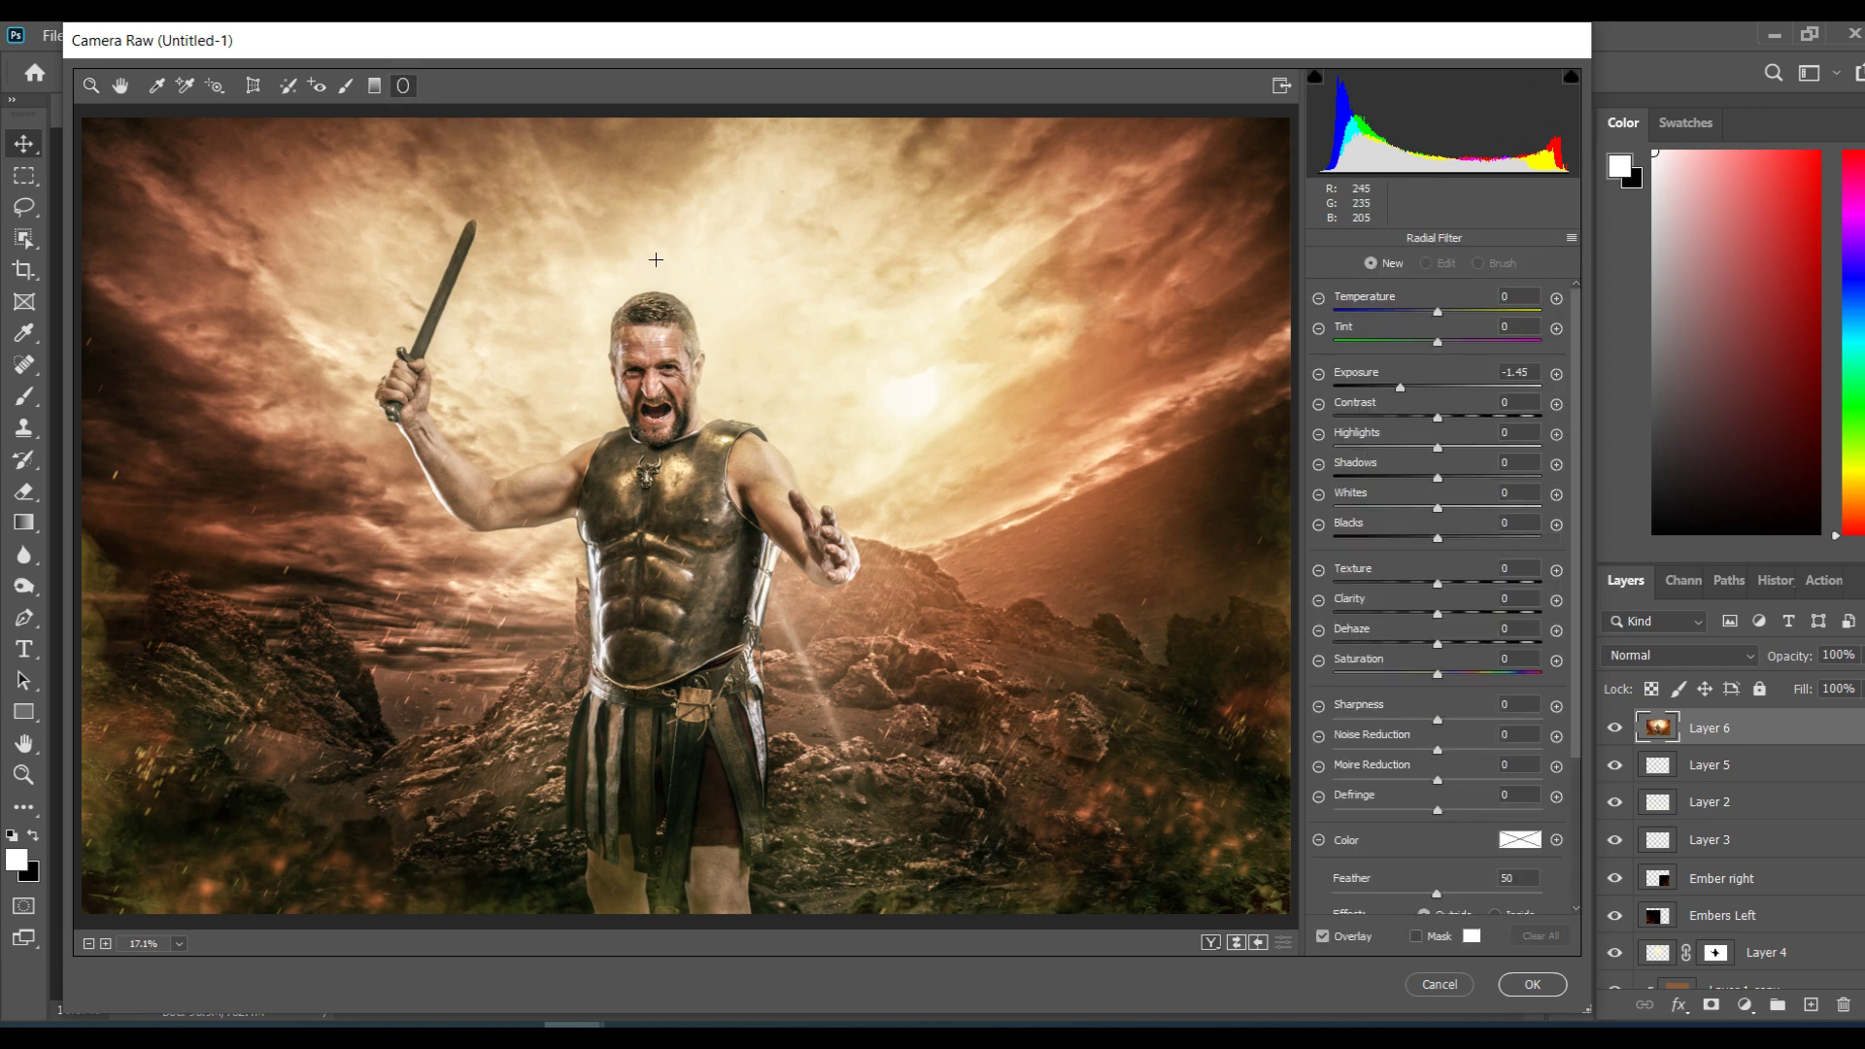
drag(656, 259, 858, 631)
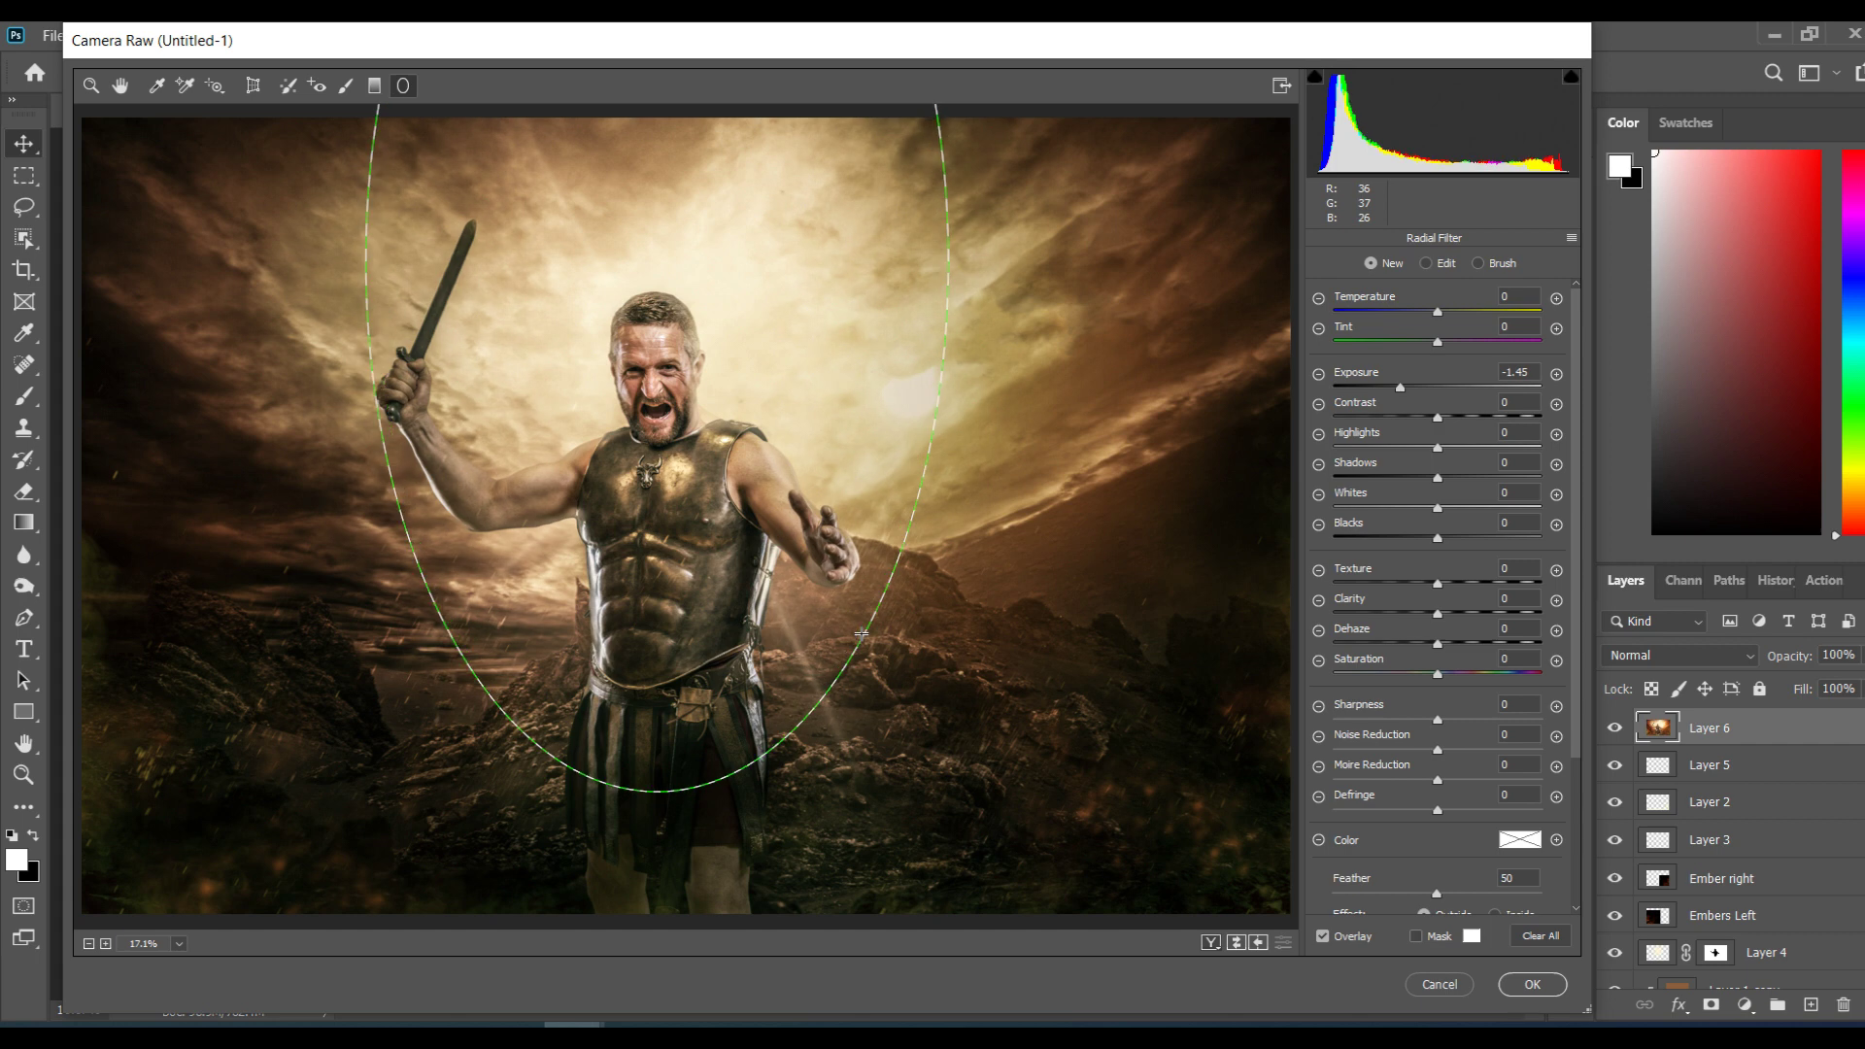
drag(675, 258, 675, 484)
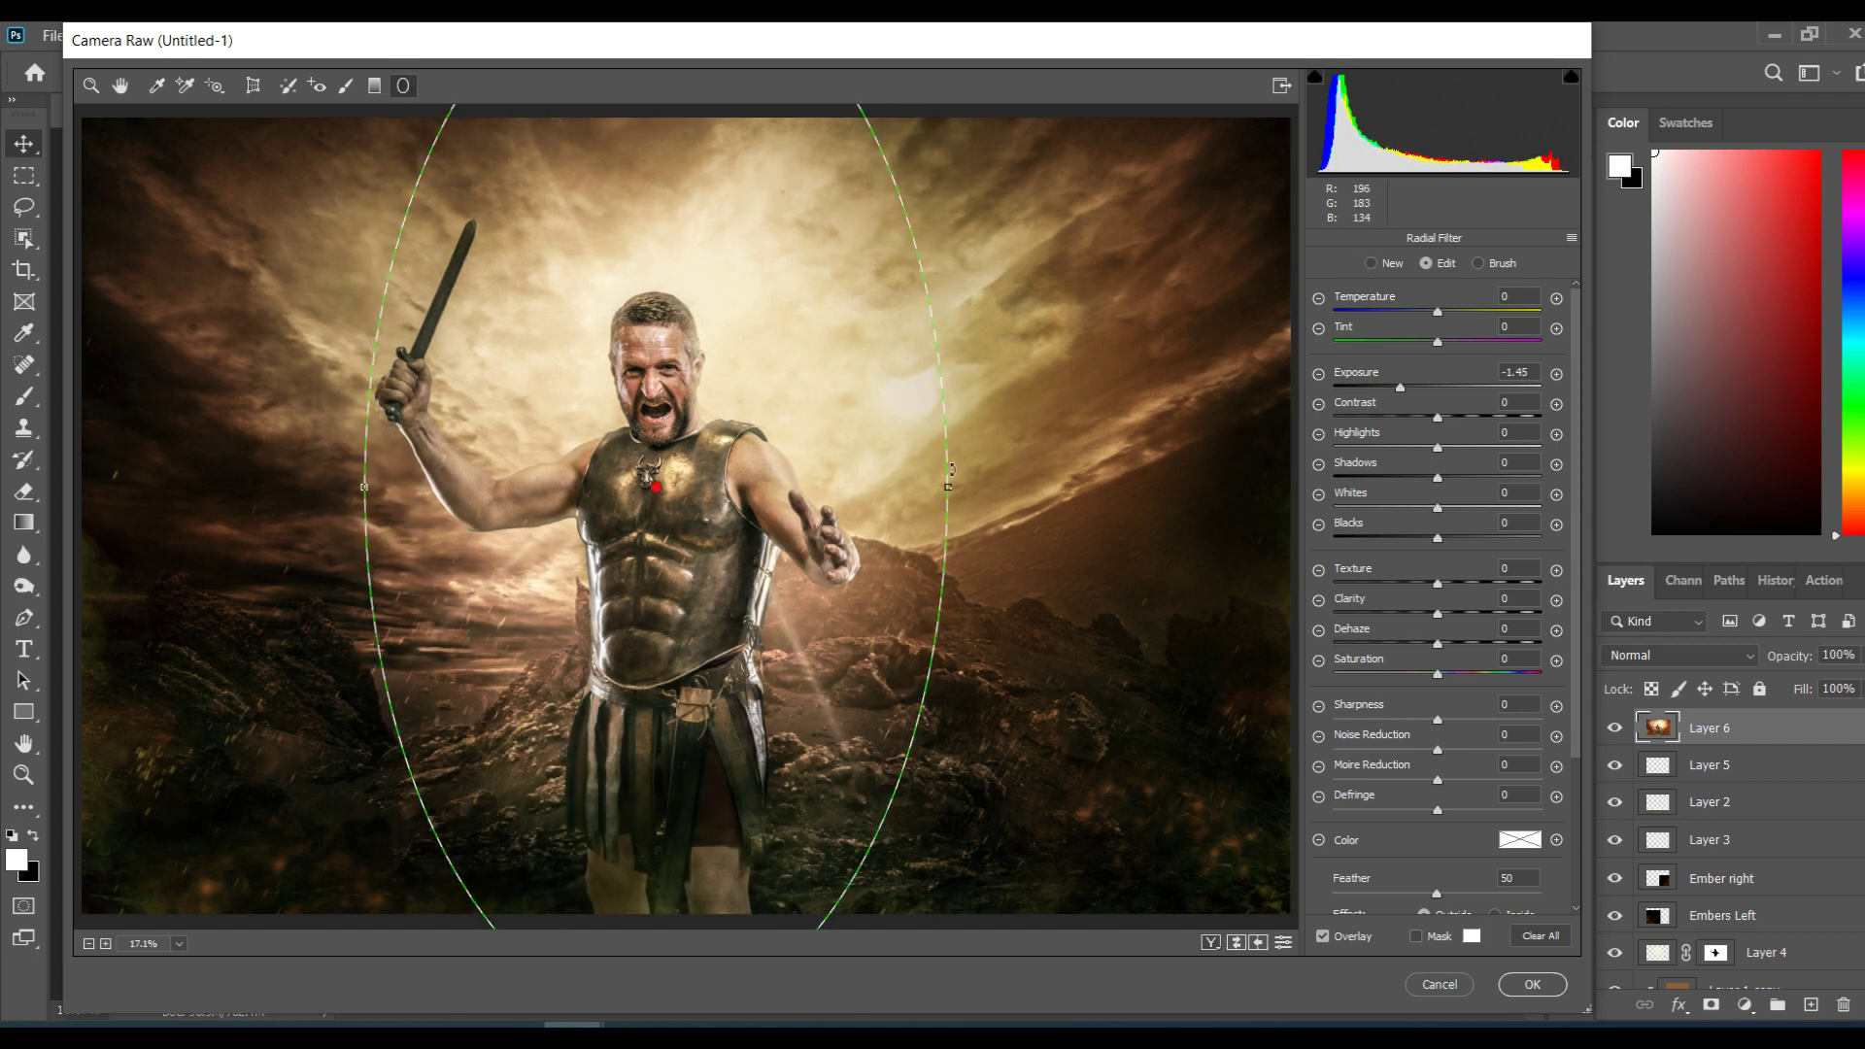
drag(976, 473, 973, 612)
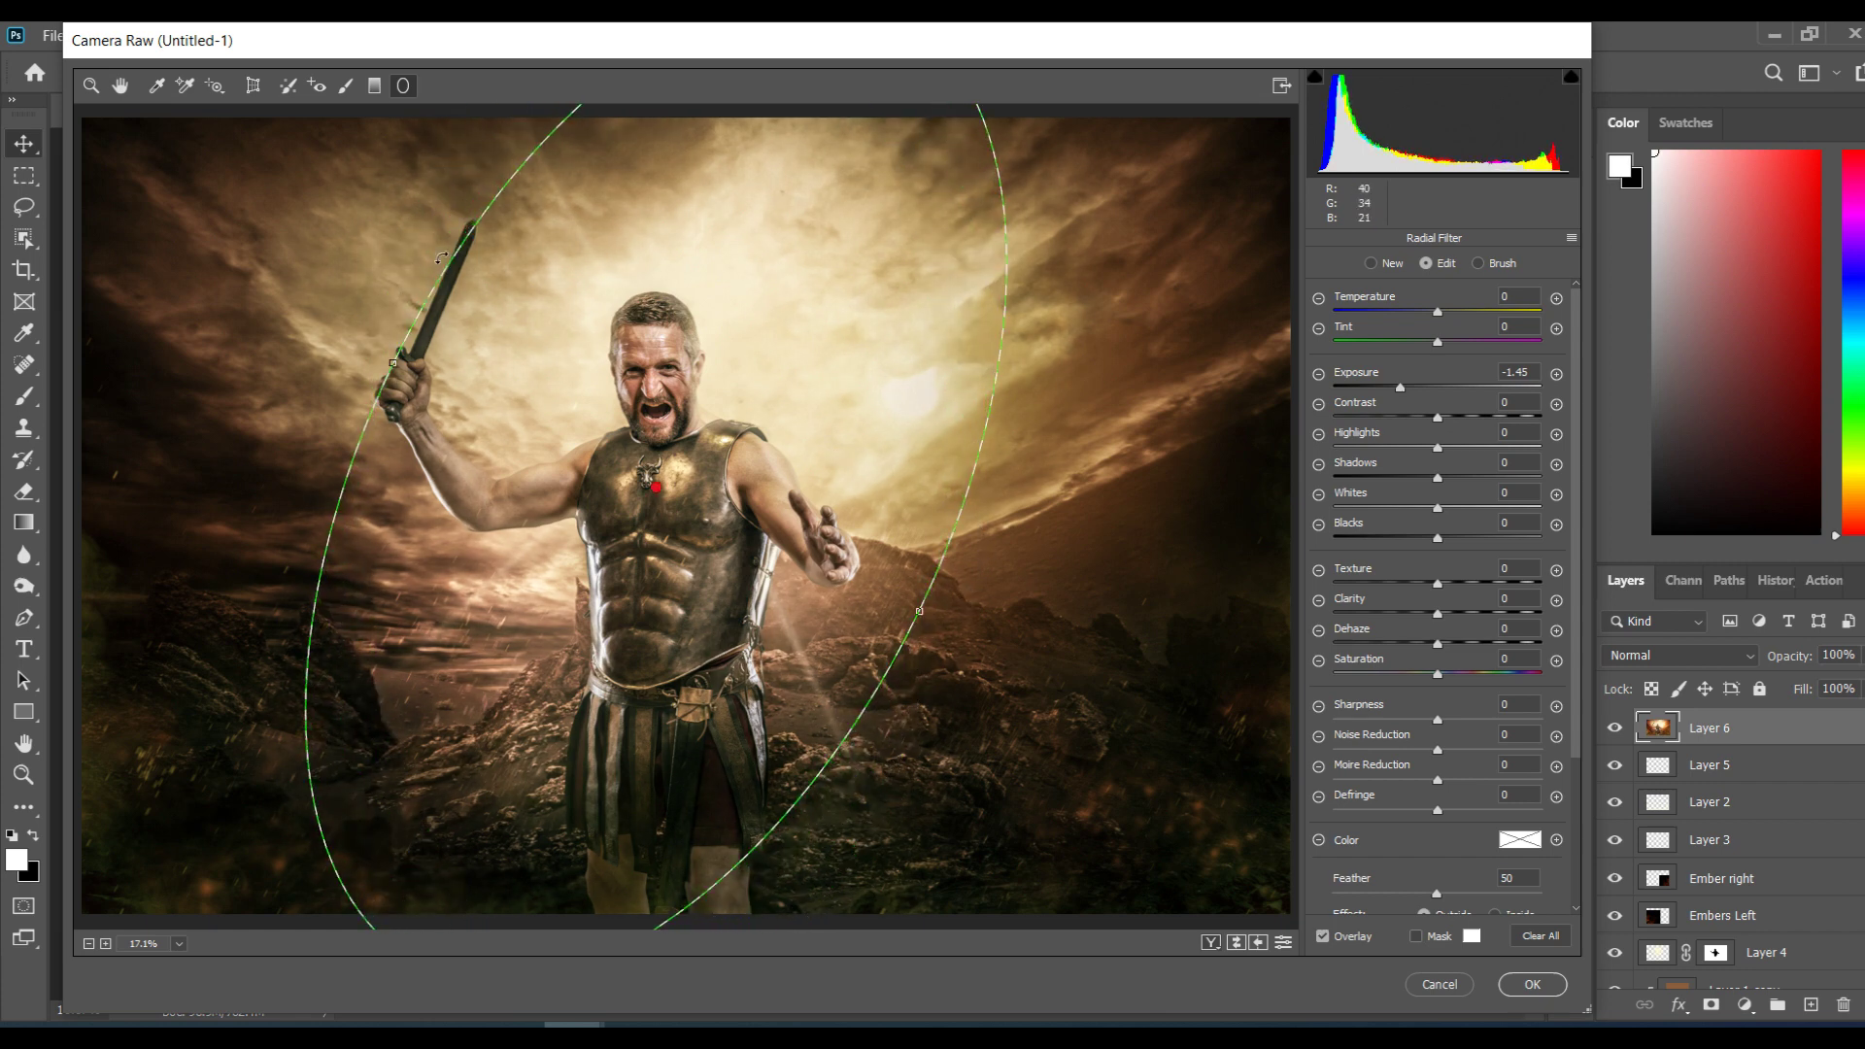
click(1322, 935)
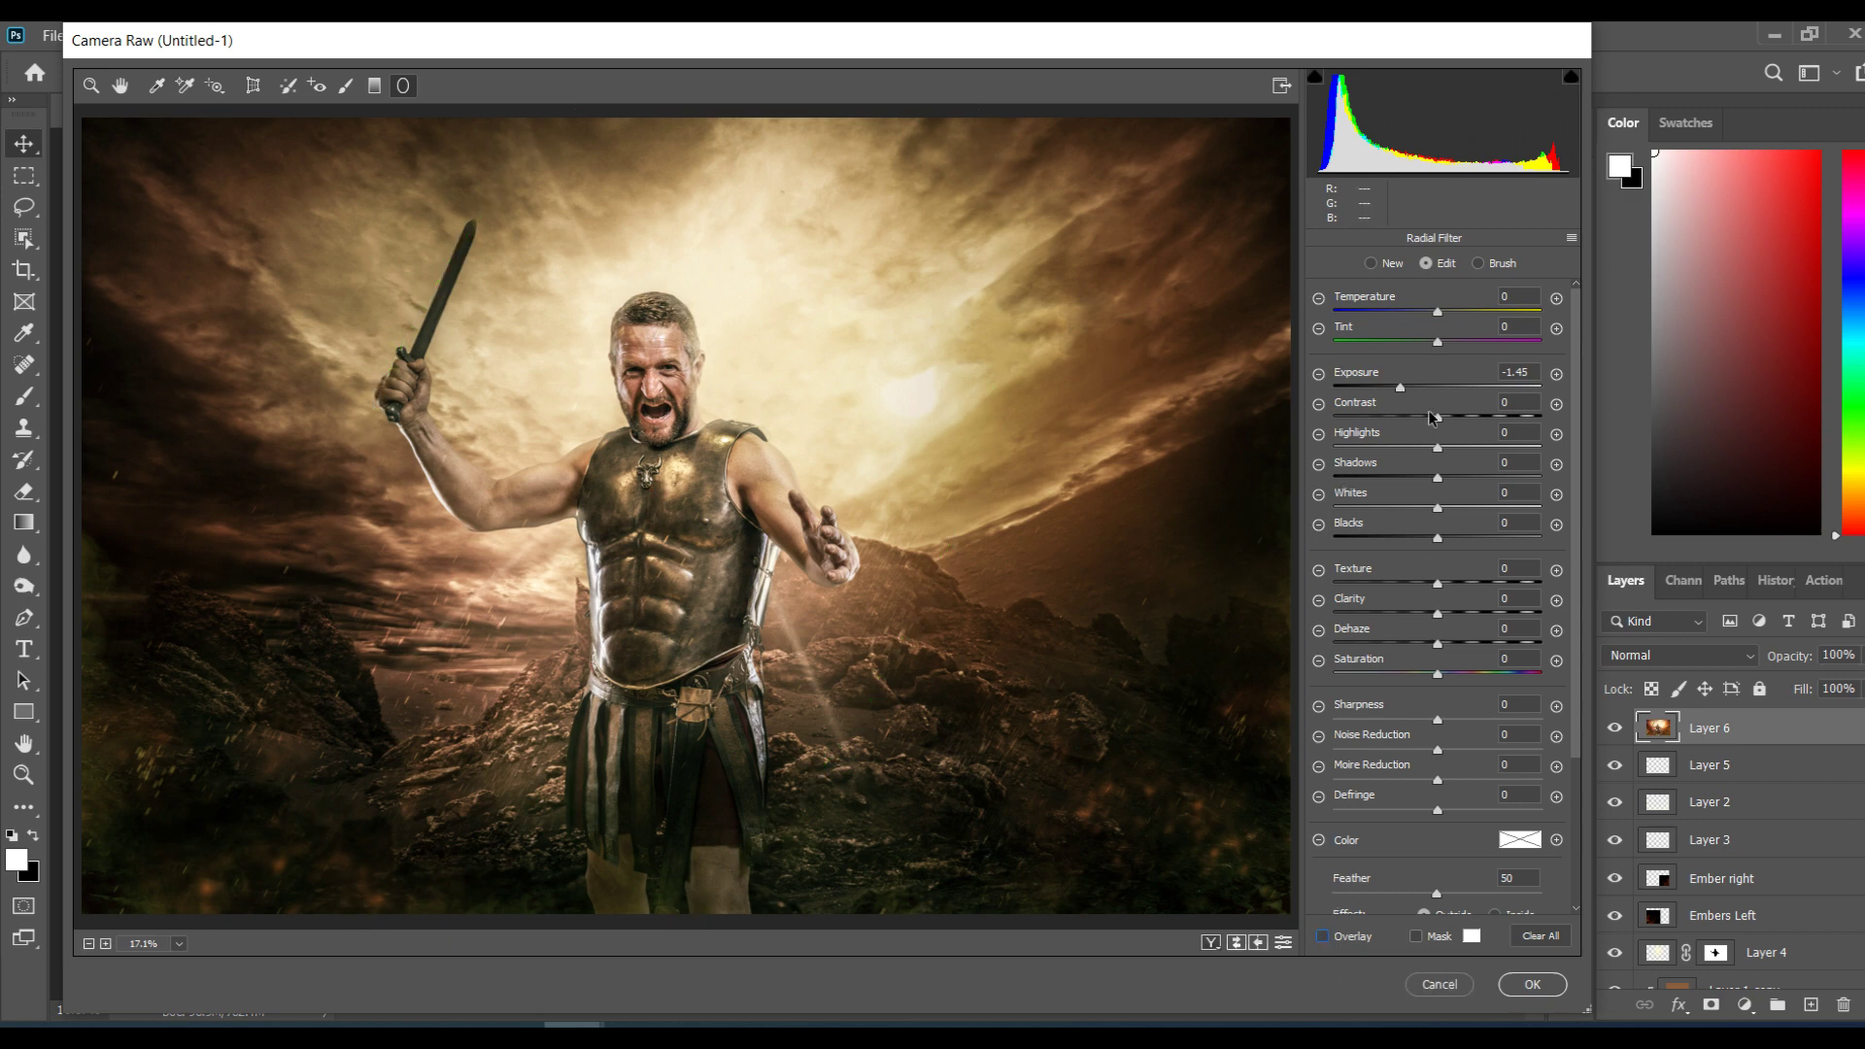
Step: Set the radial filter's Exposure to -0.25 and reset its Clarity to 0
mouse_move(1402, 391)
mouse_down()
mouse_move(1455, 390)
mouse_move(1368, 390)
mouse_move(1431, 406)
mouse_up()
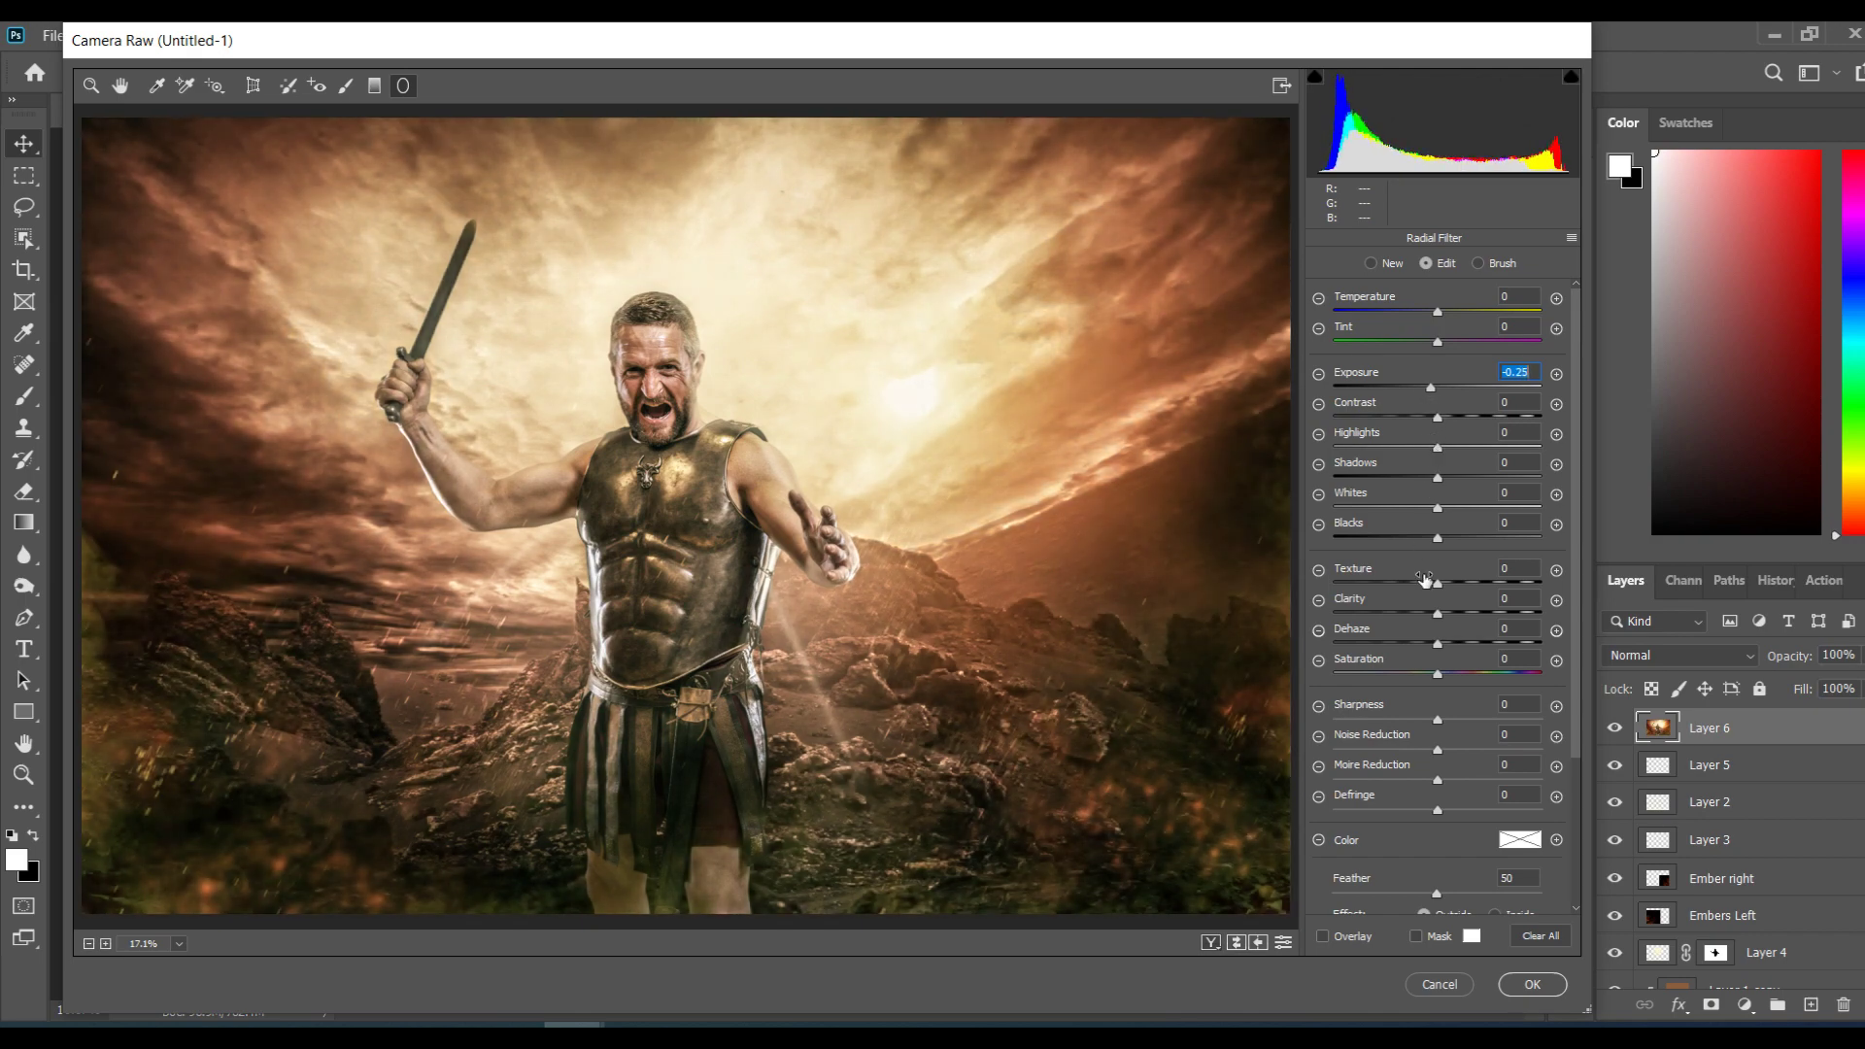
click(1440, 615)
drag(1440, 617, 1261, 619)
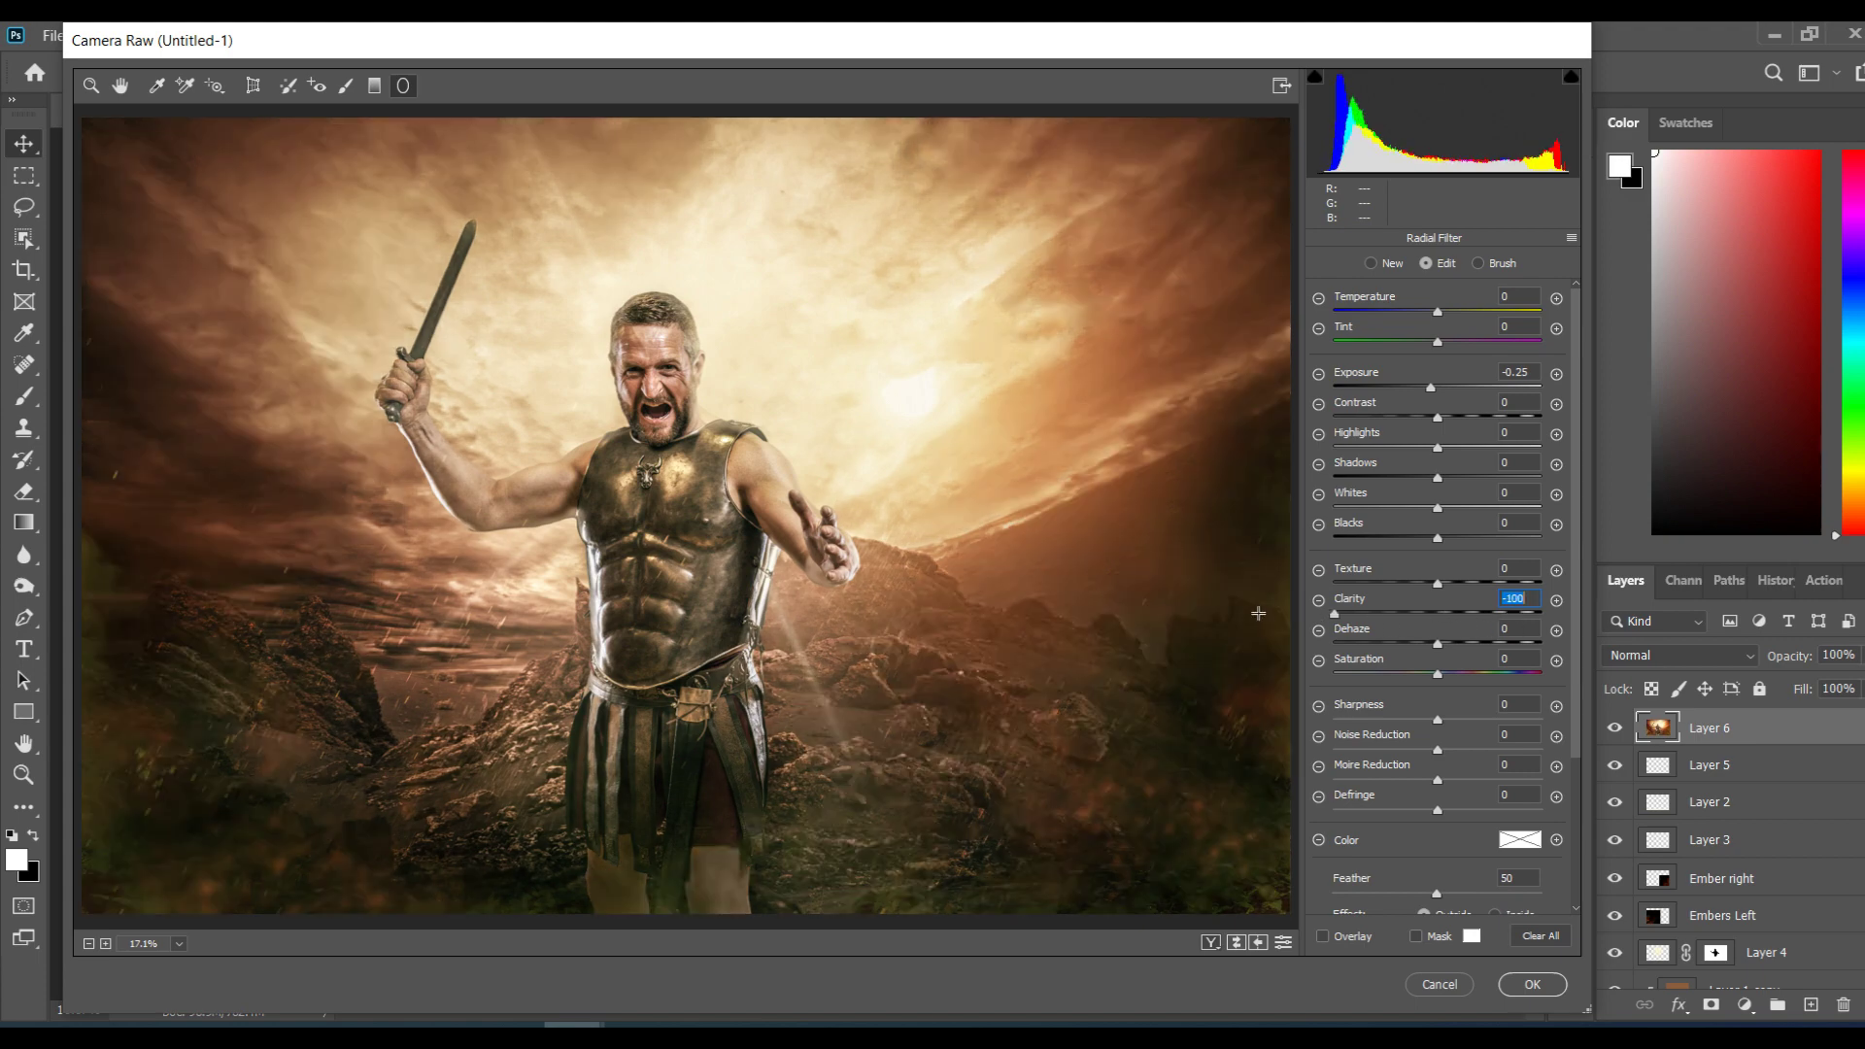
click(1322, 935)
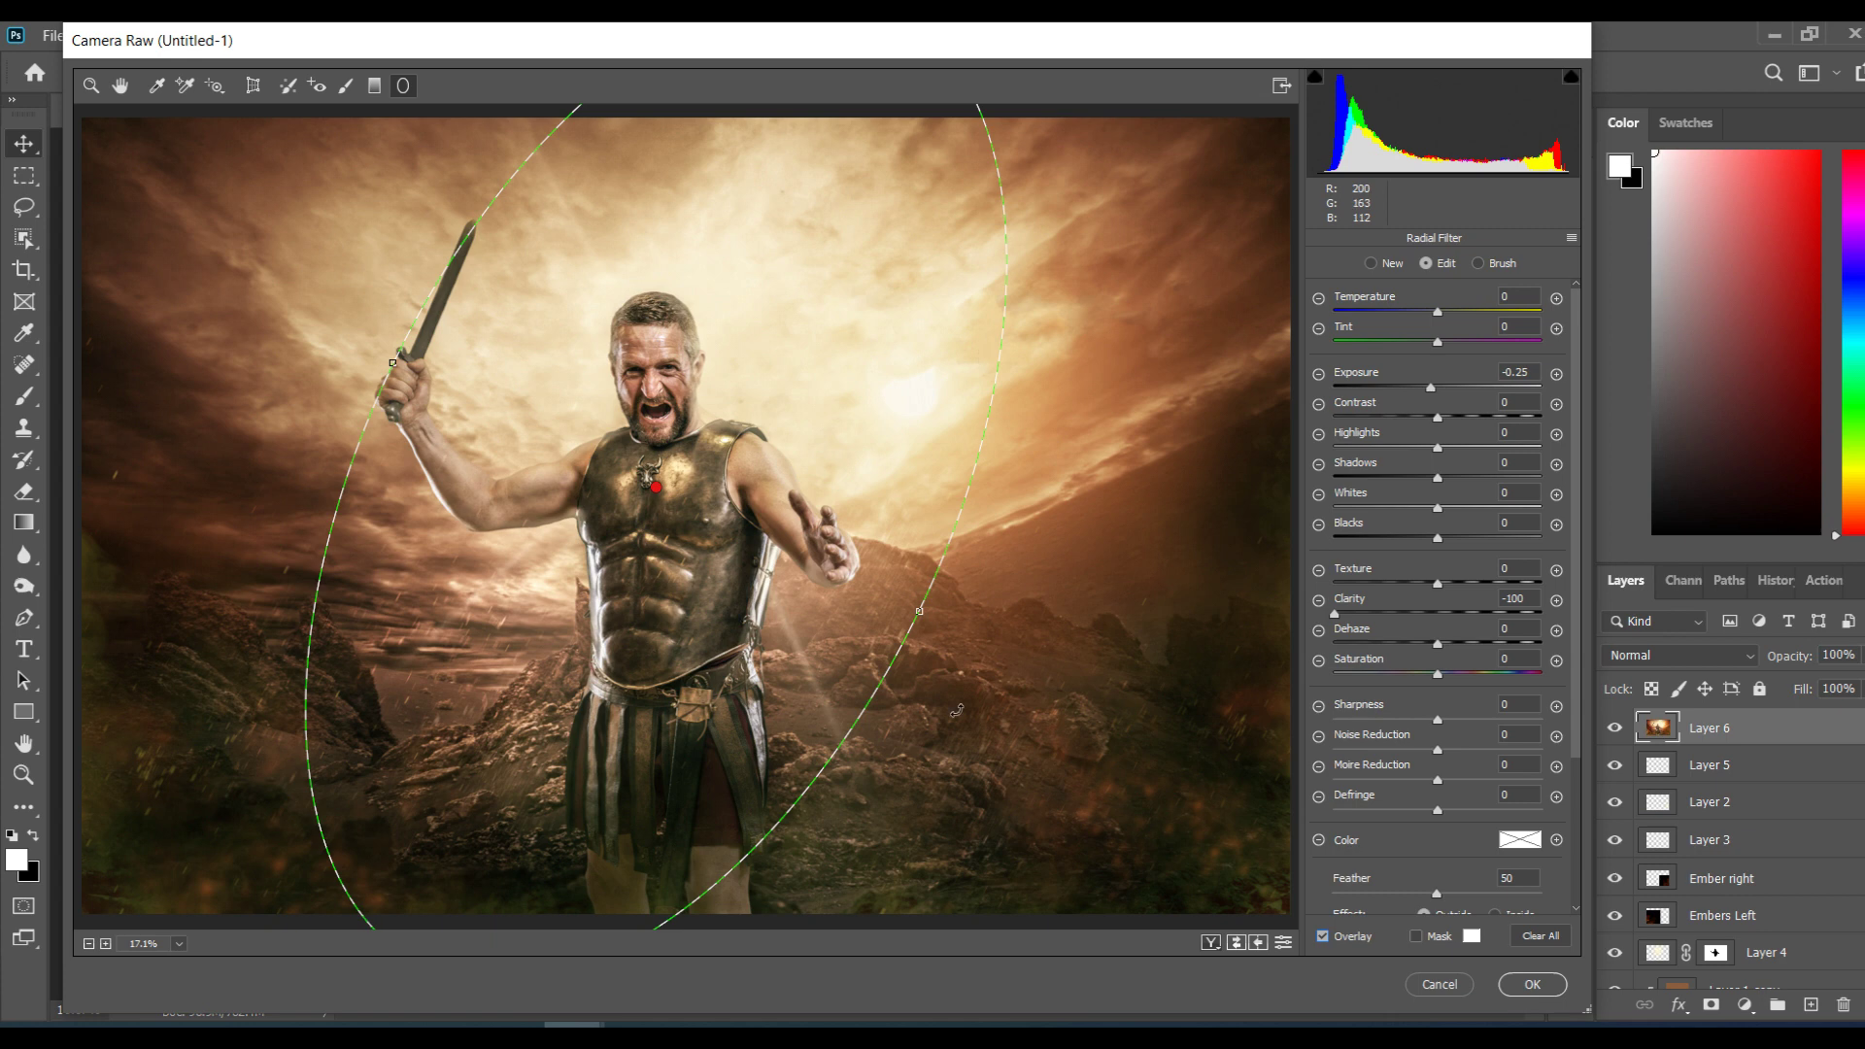
double_click(1335, 614)
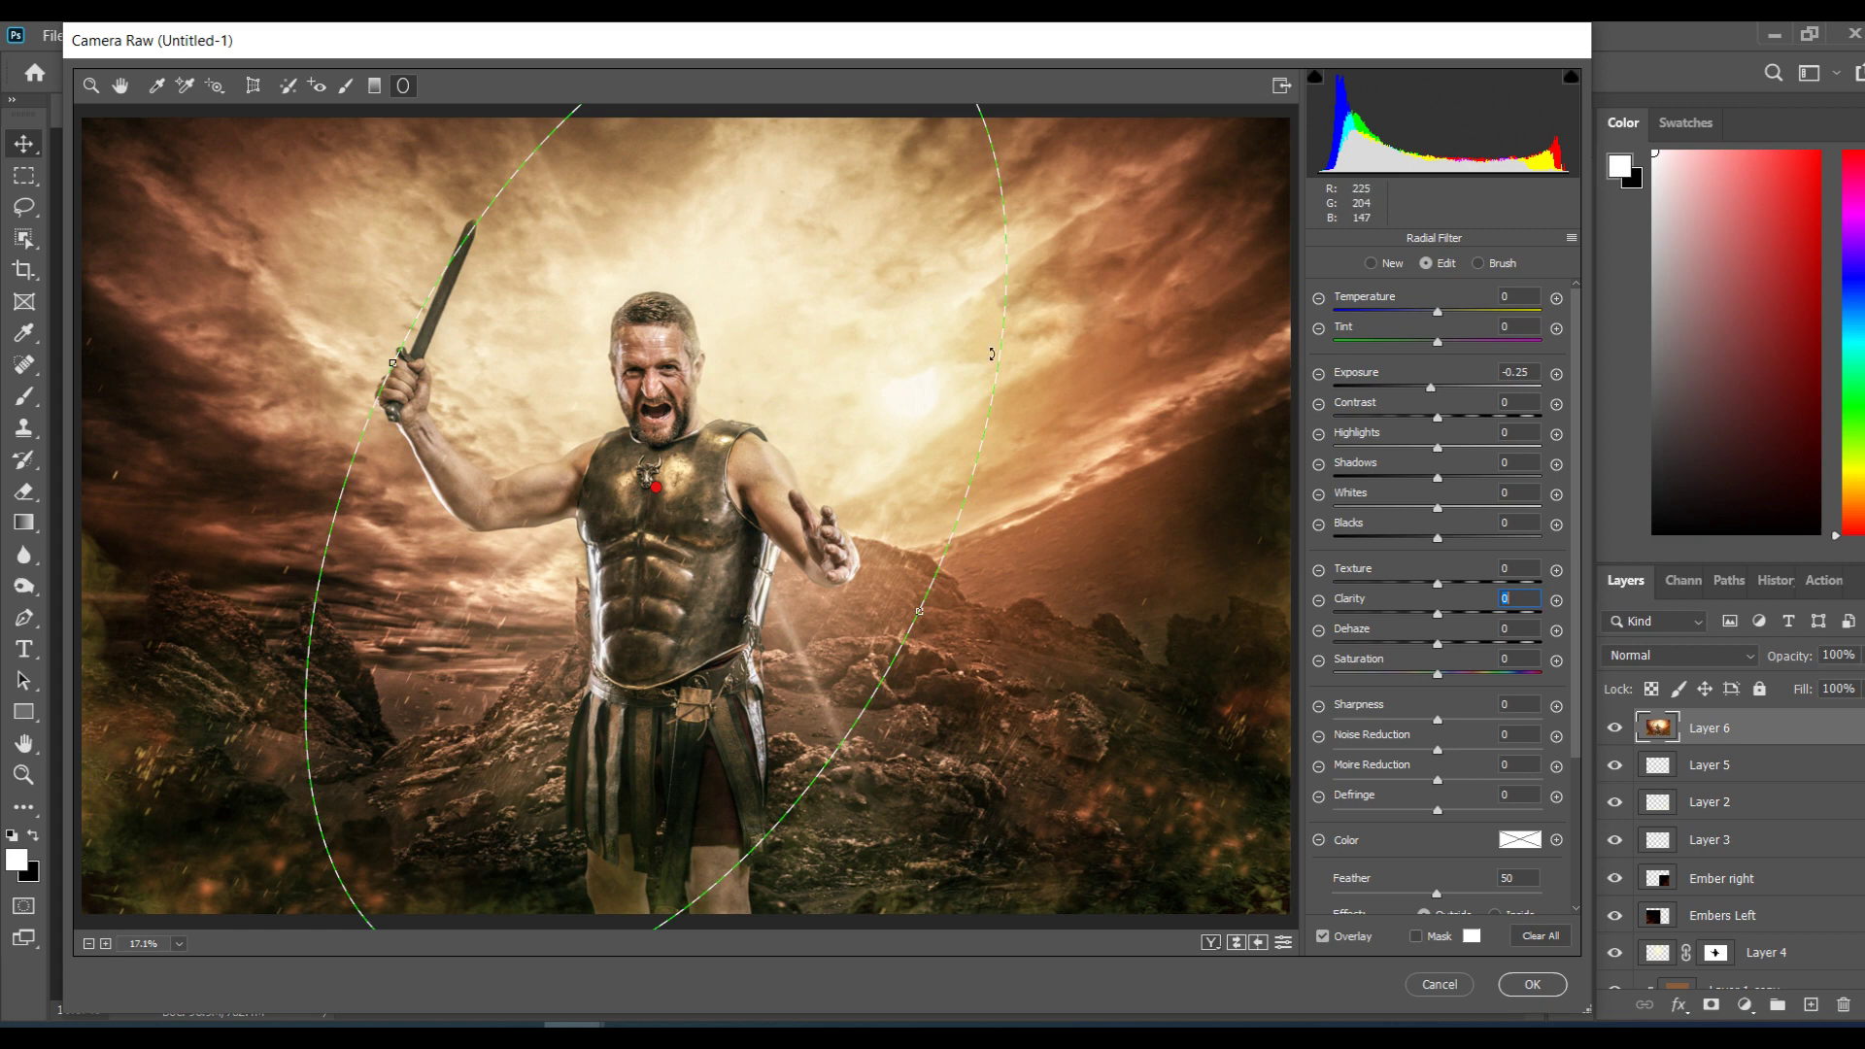
click(375, 86)
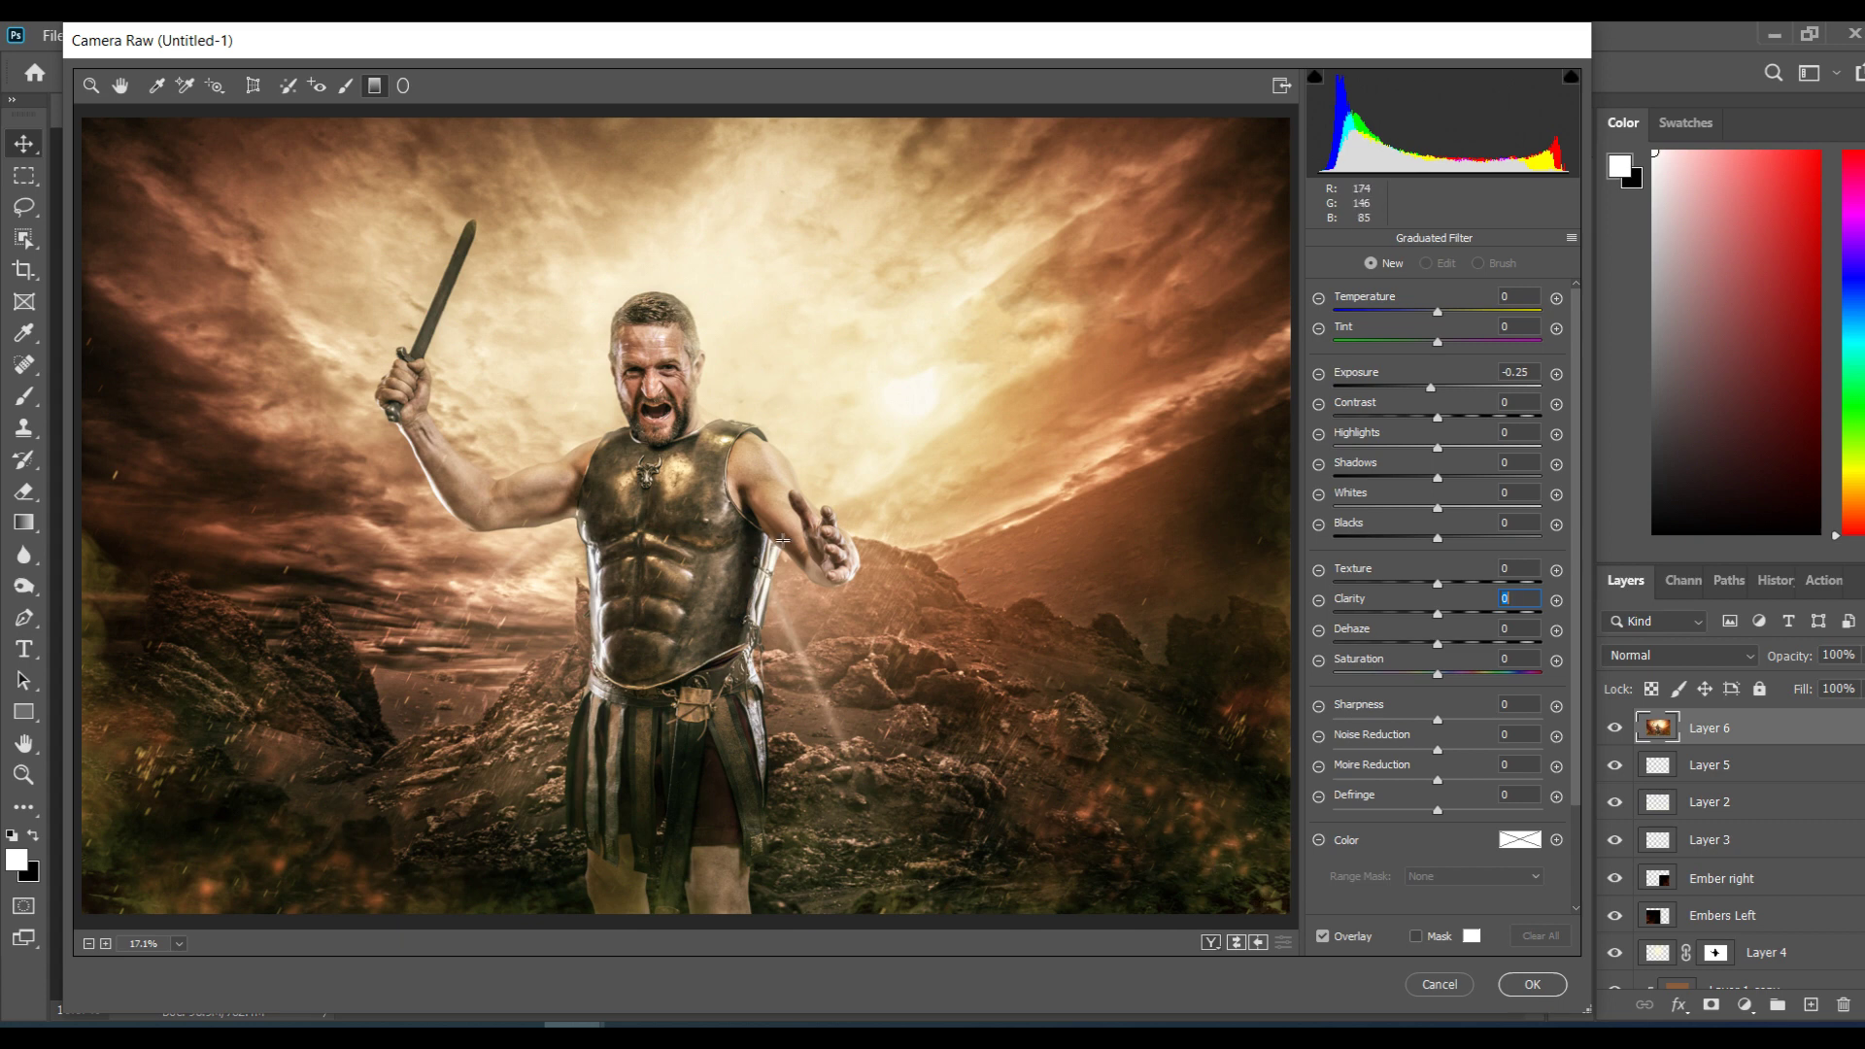
Step: Add a graduated filter darkening the lower-right corner, then reposition and rotate it
drag(1280, 907, 965, 671)
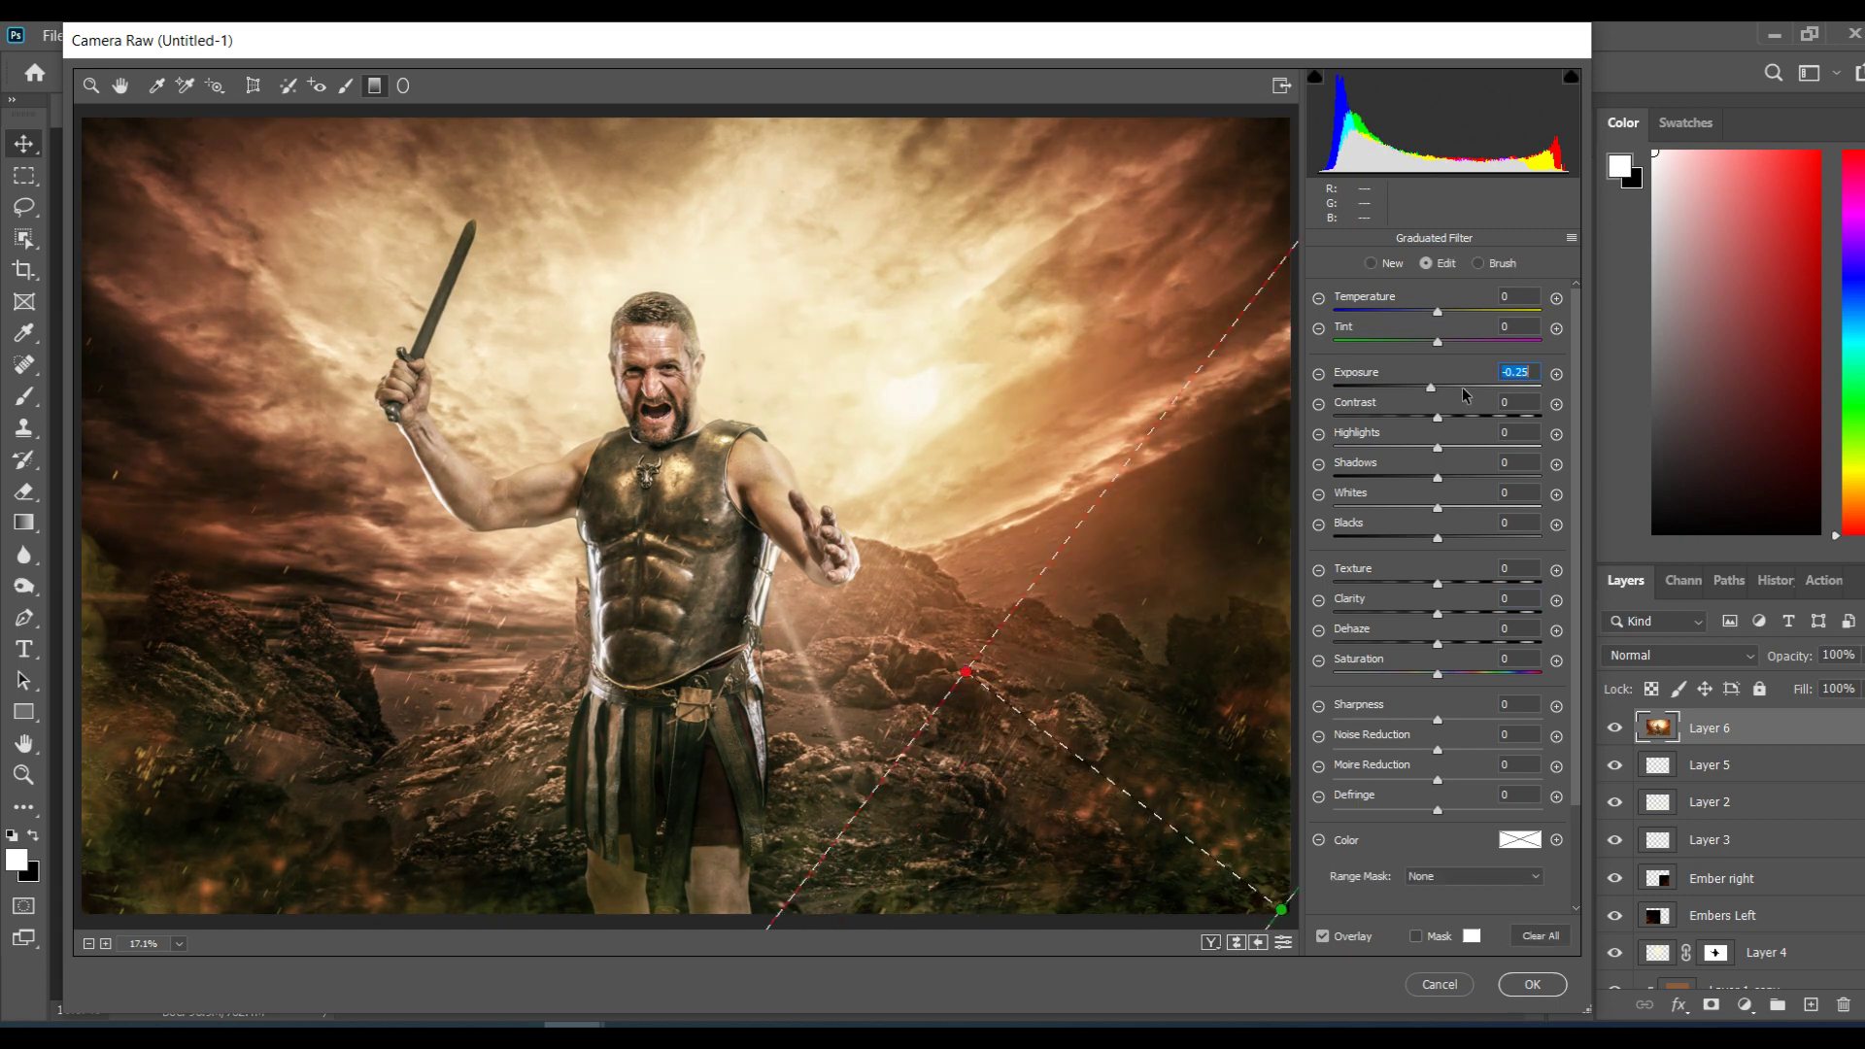
mouse_move(1430, 388)
mouse_down()
mouse_move(1379, 394)
mouse_move(1430, 408)
mouse_up()
drag(1128, 793, 824, 666)
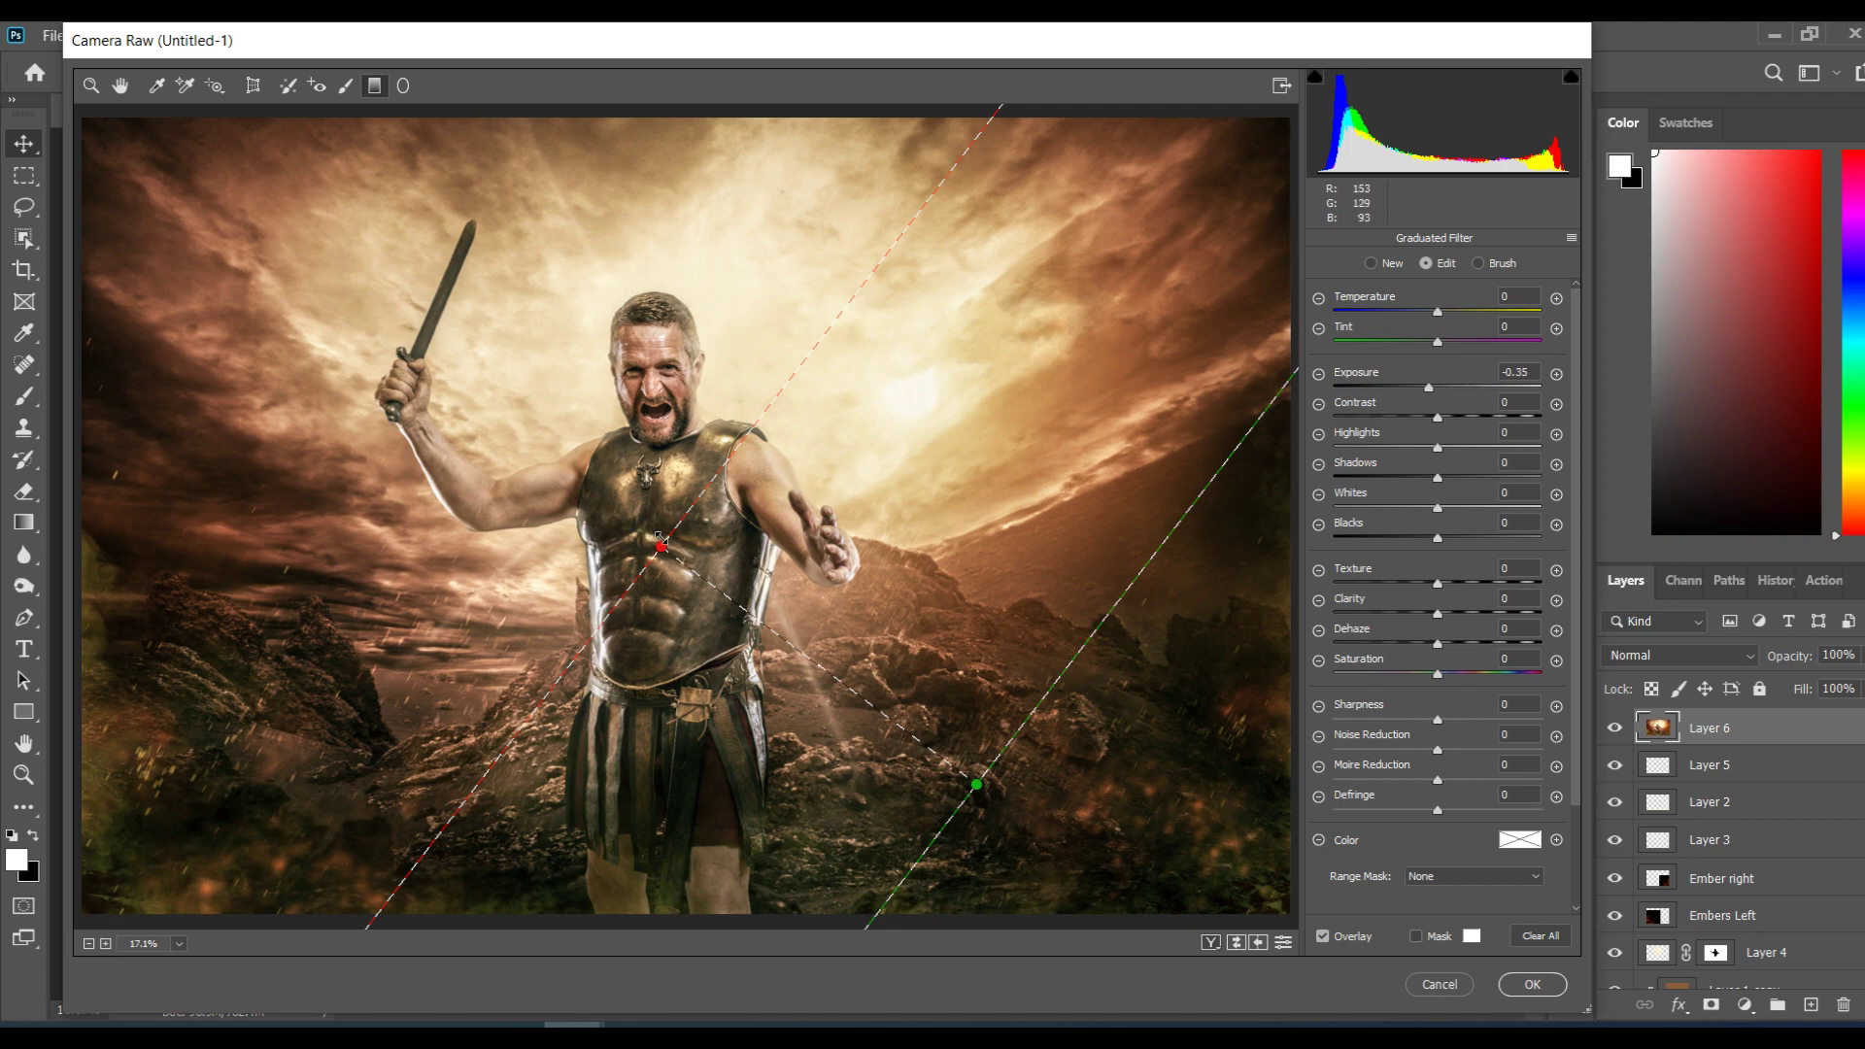
drag(708, 483, 1074, 701)
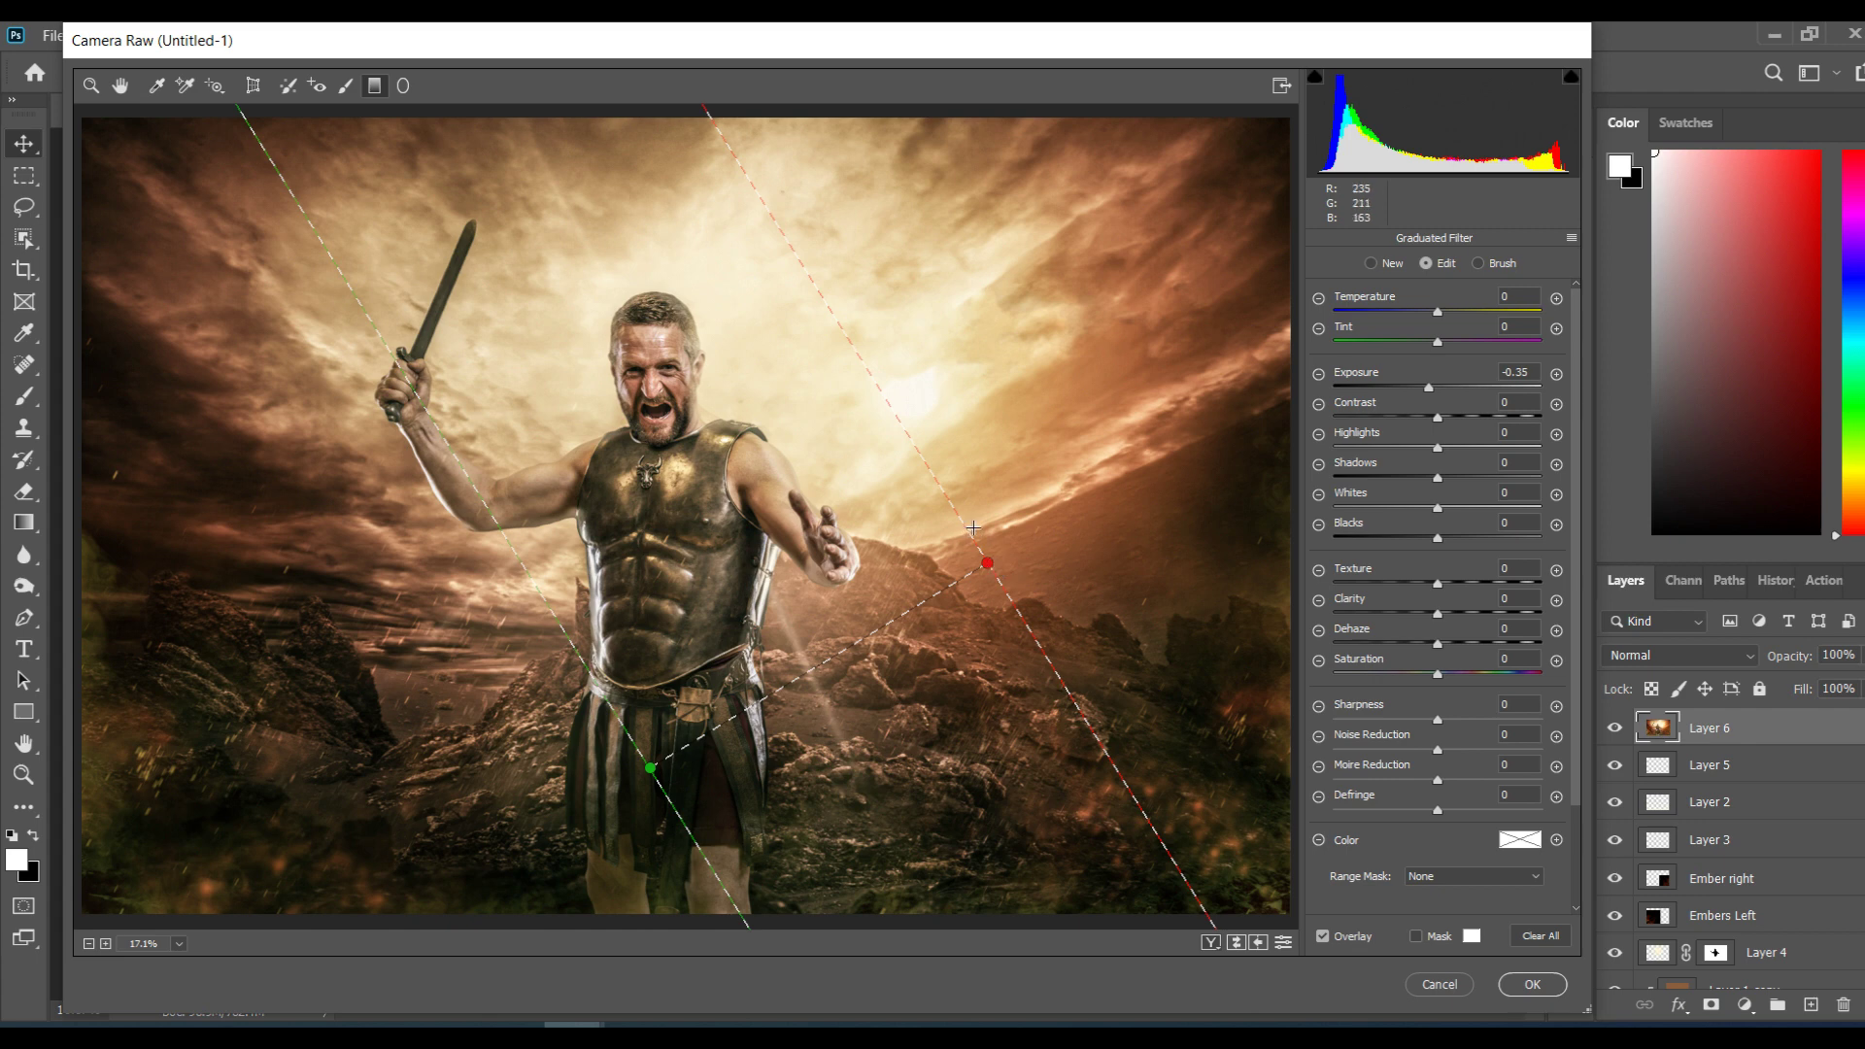
drag(966, 581, 1195, 651)
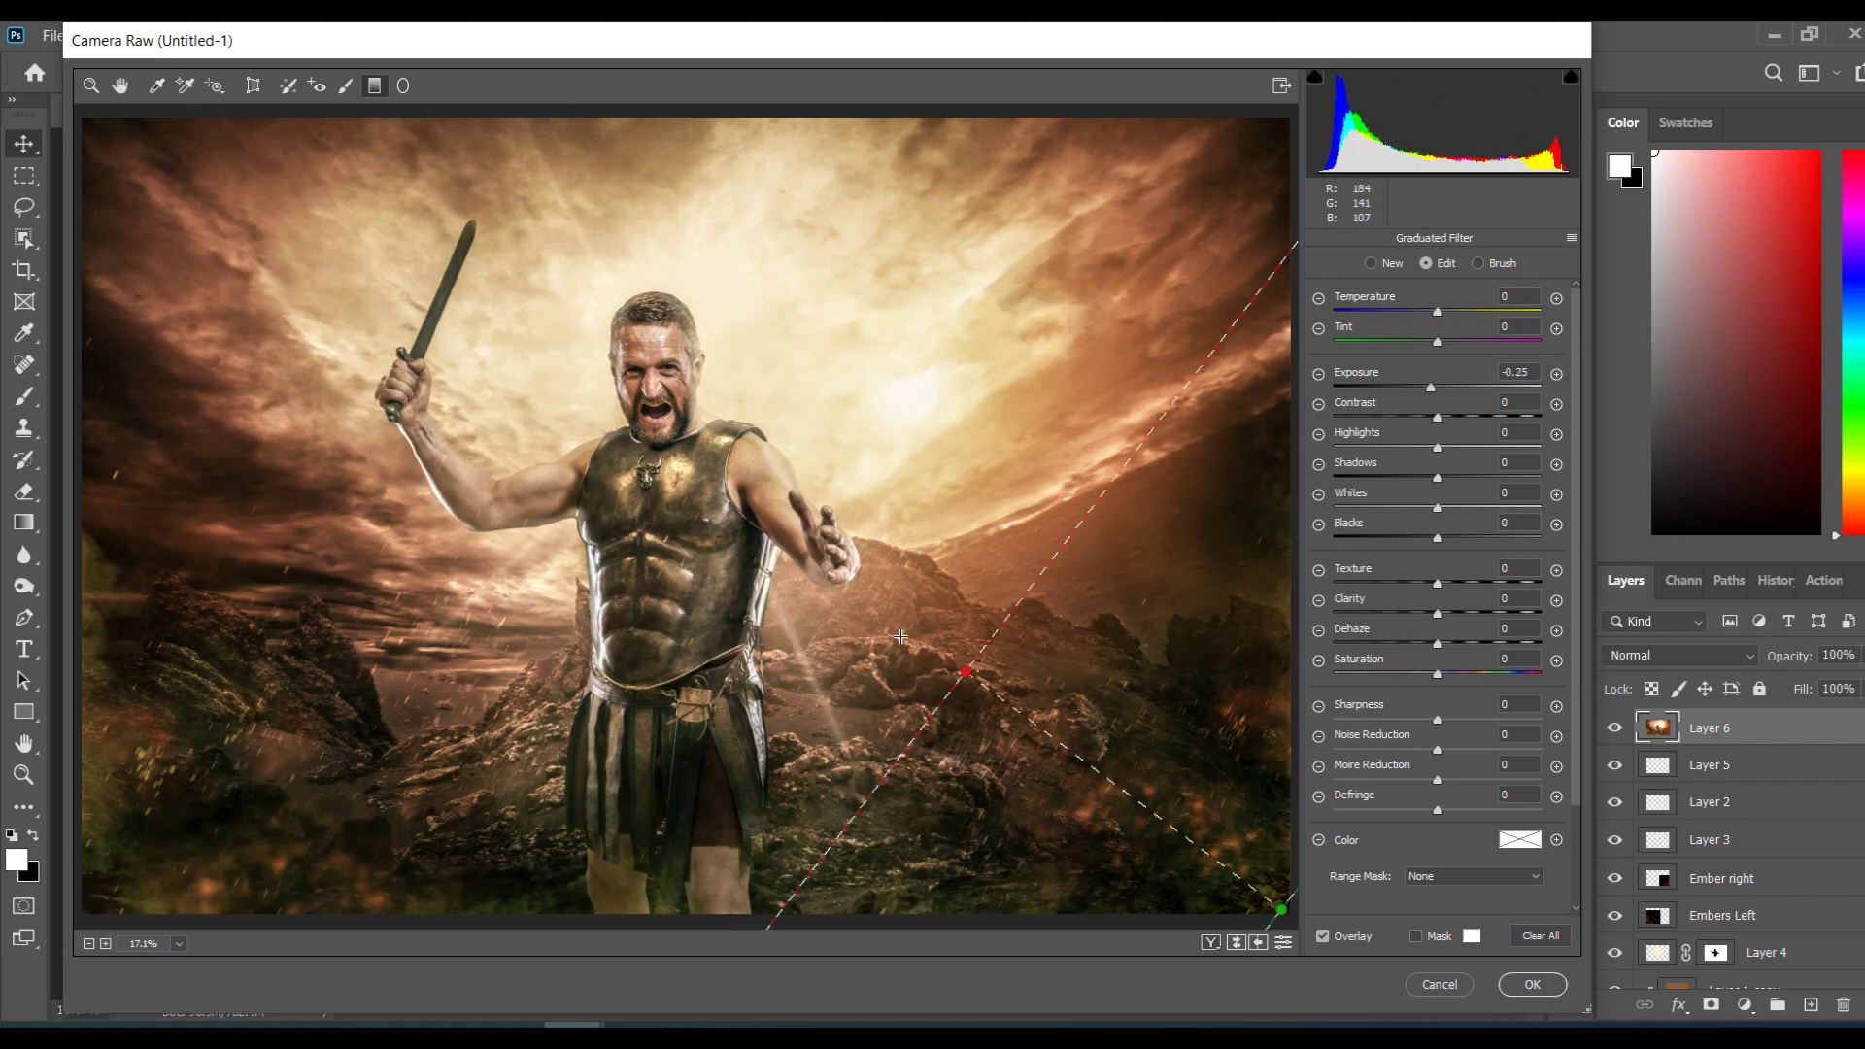
key(z)
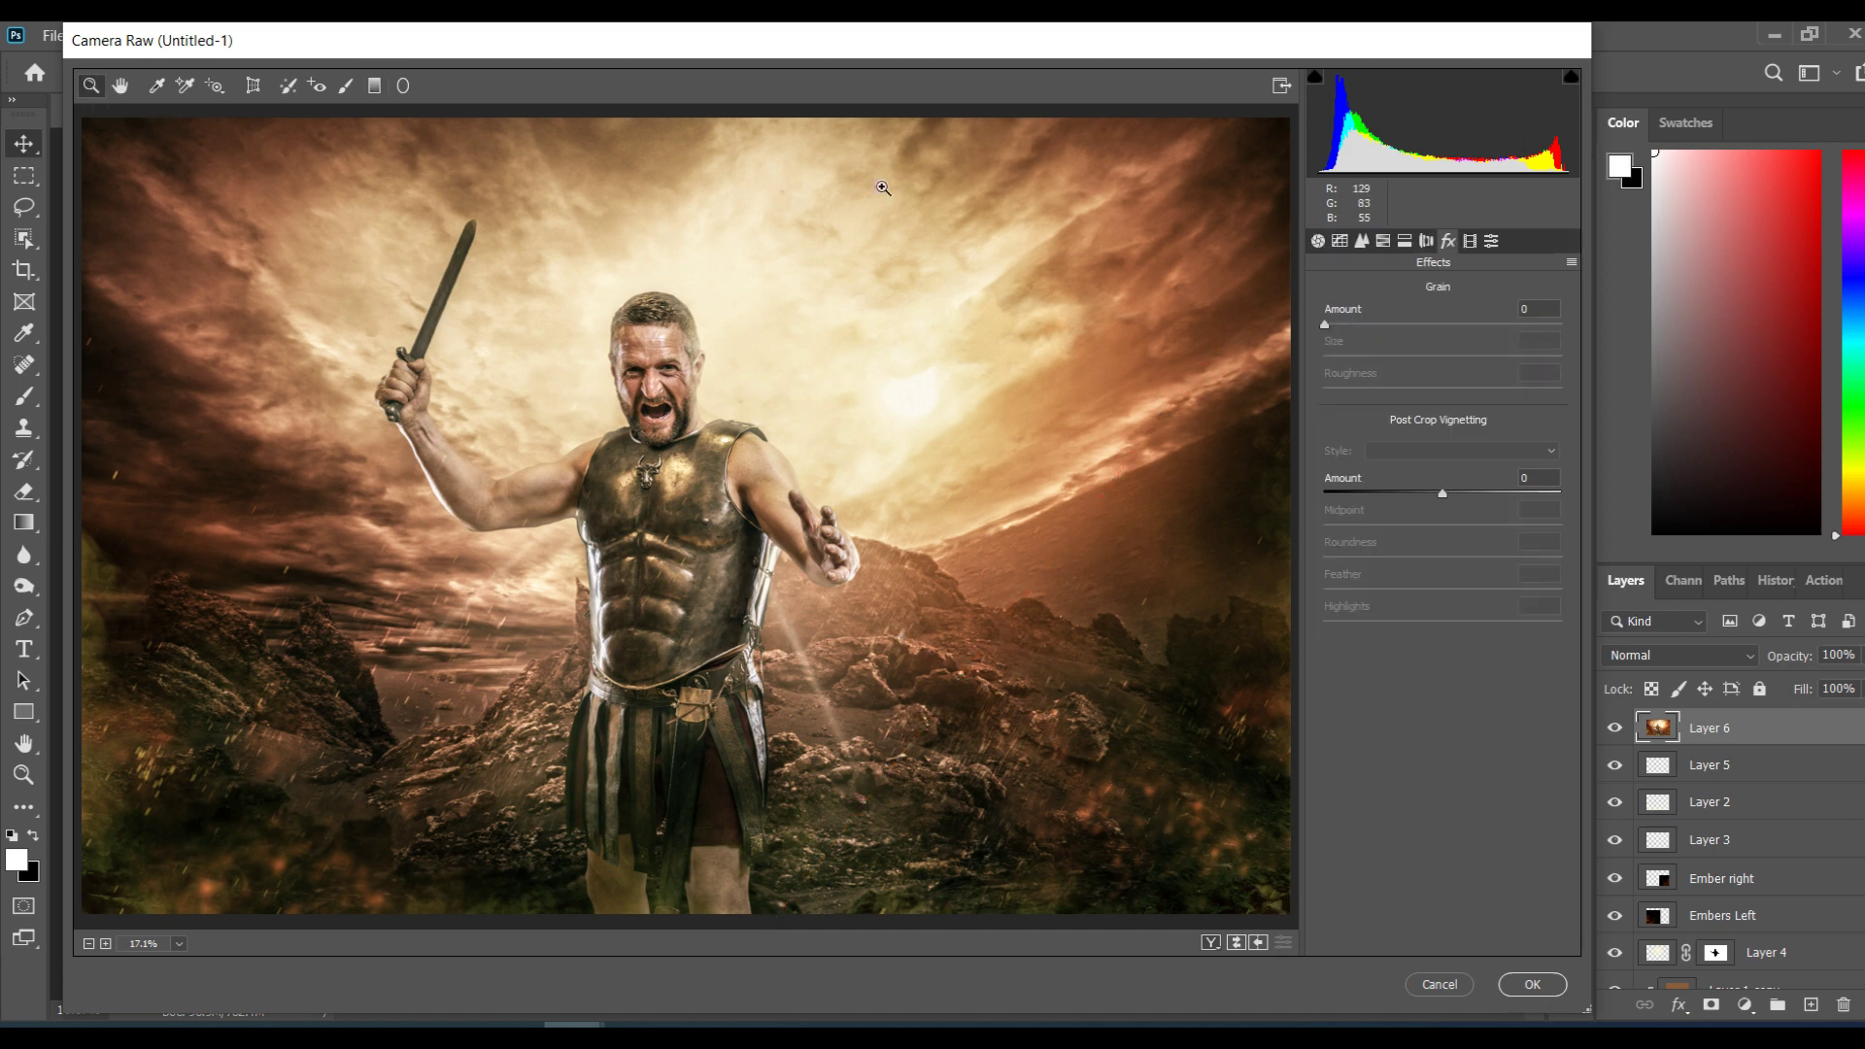
Step: Save the current Camera Raw settings as a new user preset named 'John Comp 1'
click(1493, 241)
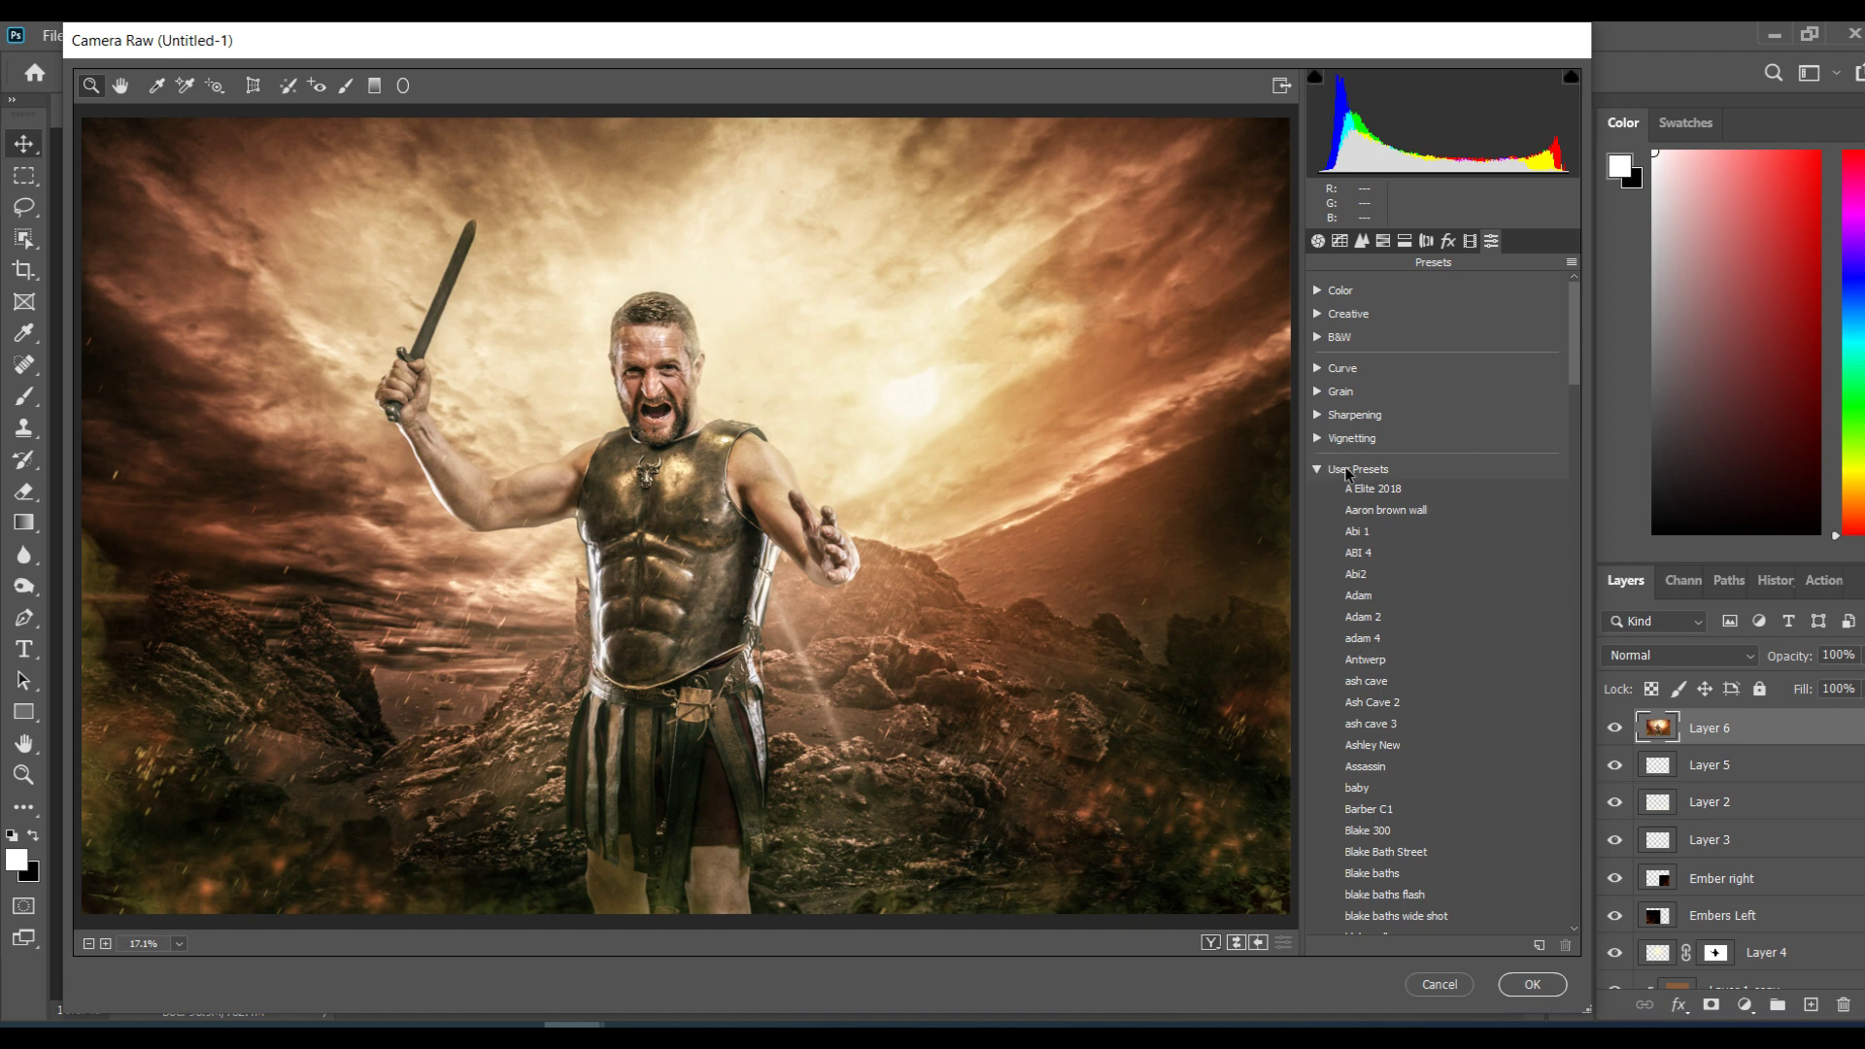
drag(1570, 371, 1587, 920)
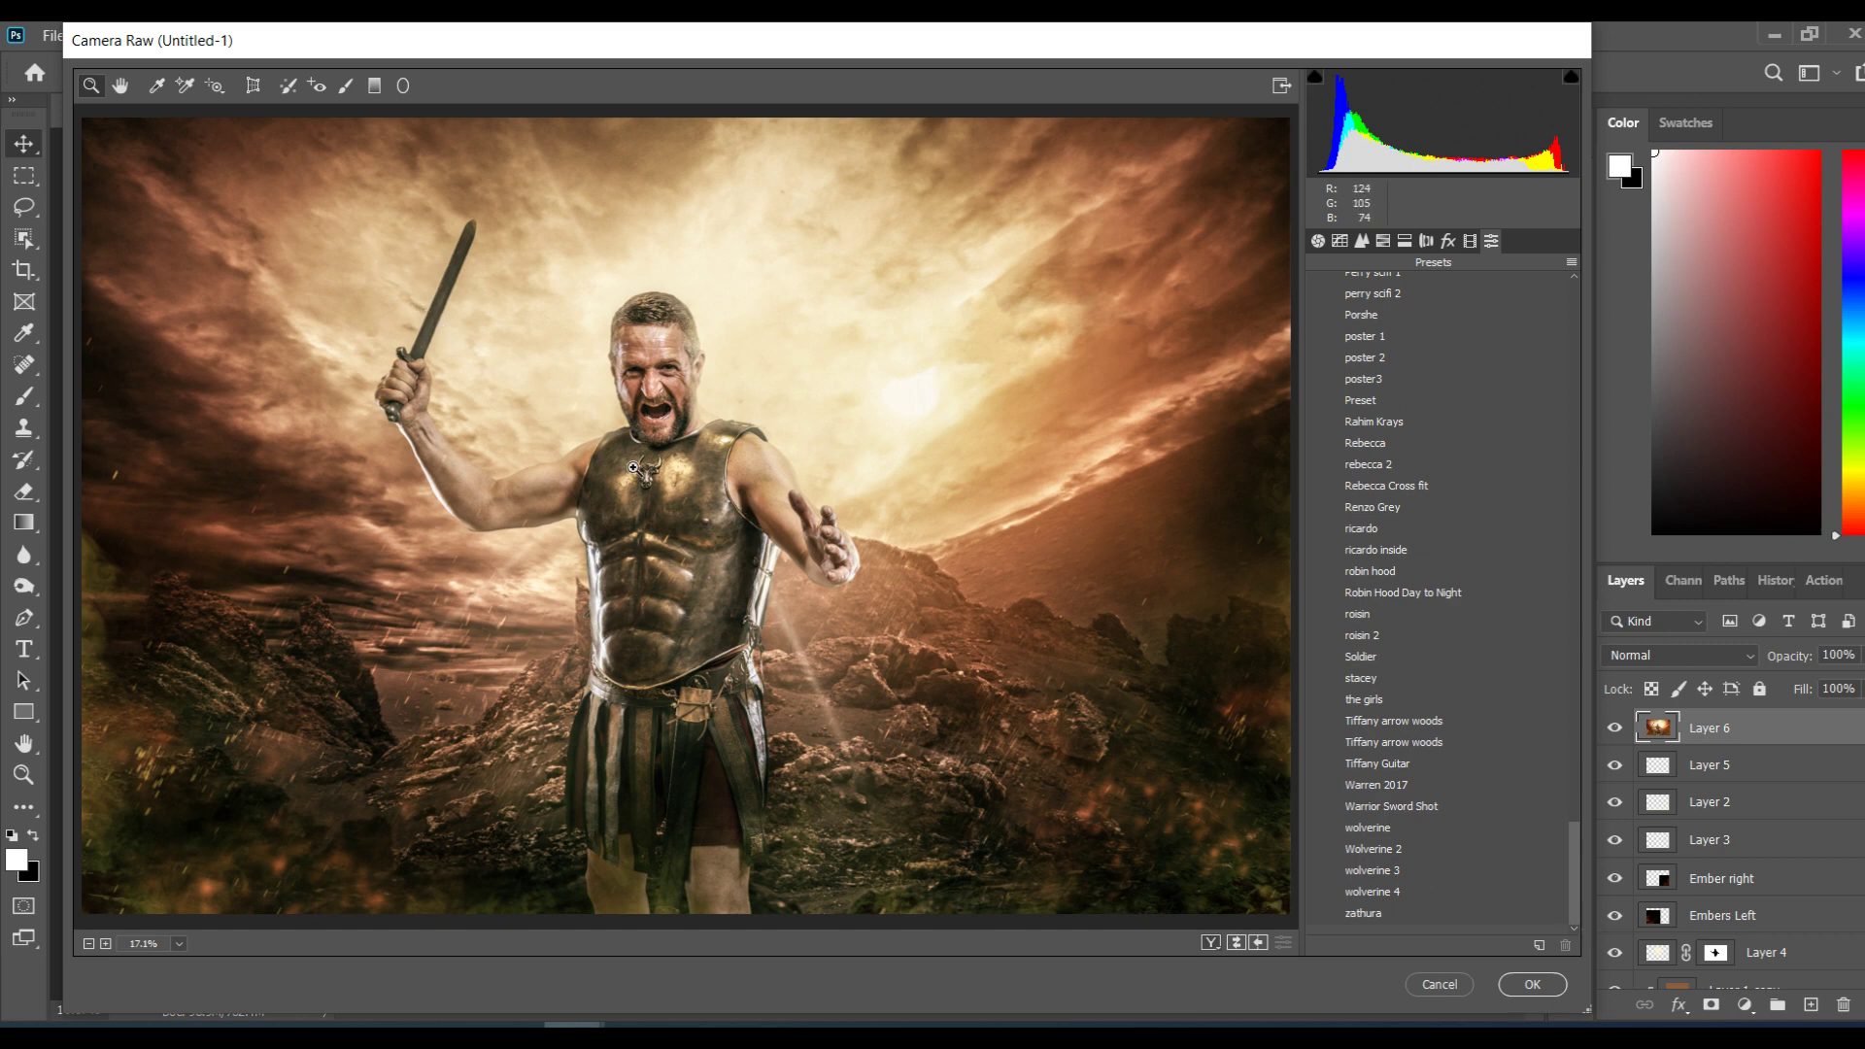
click(1542, 946)
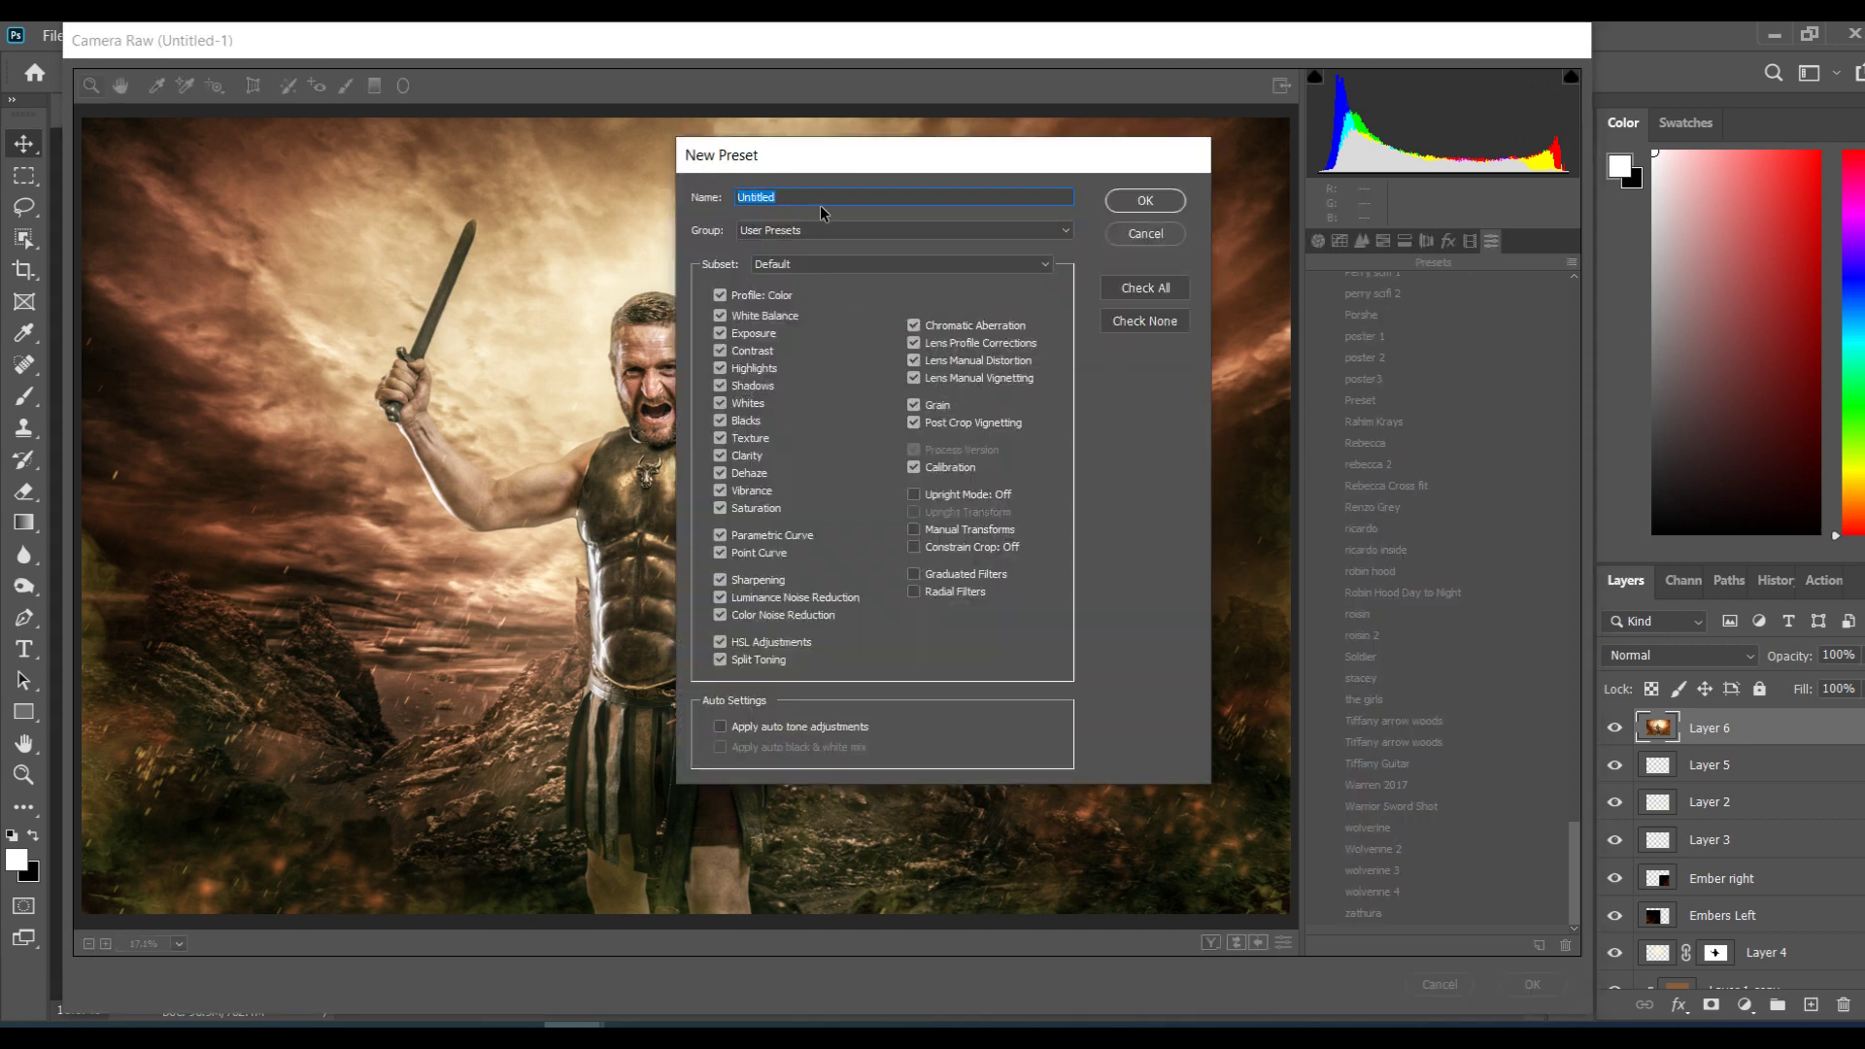
text(John Comp 1)
click(1146, 199)
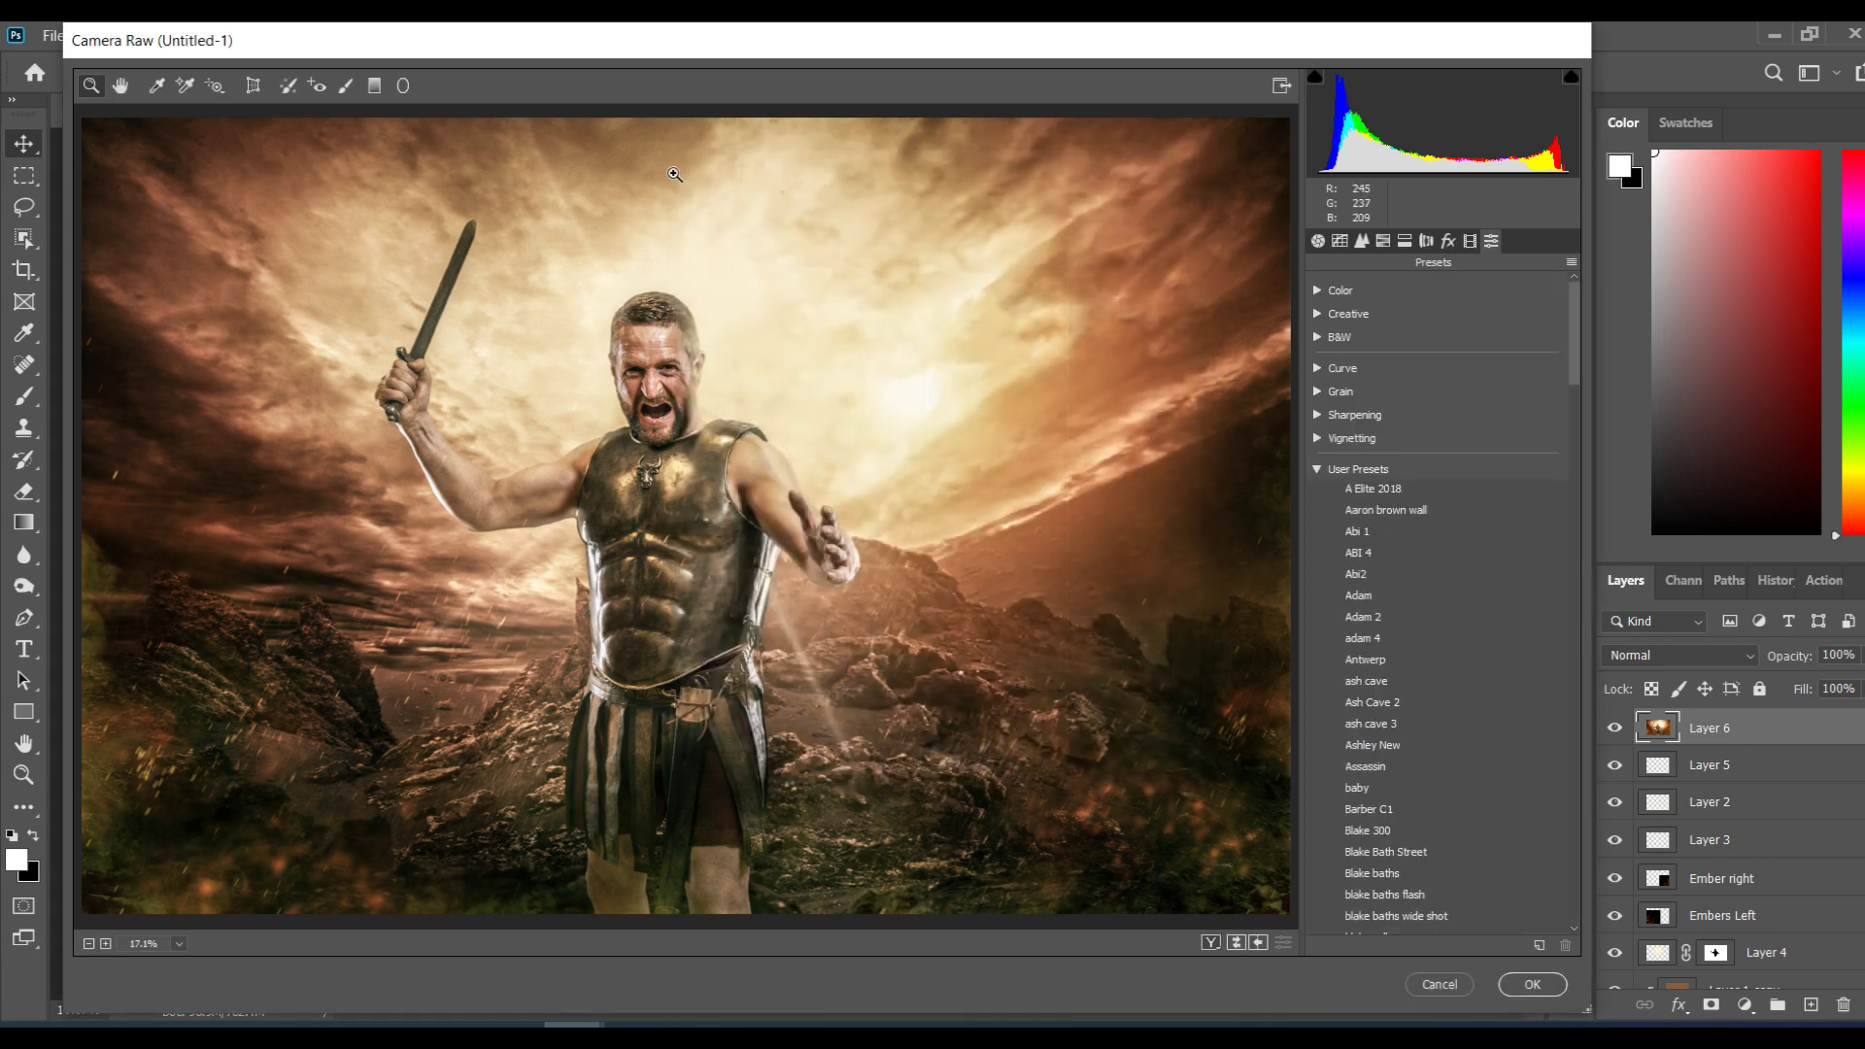
Step: Apply the new 'John Comp 1' preset, then the saved tutorial preset for a darker, punchier grade
drag(1575, 345, 1576, 665)
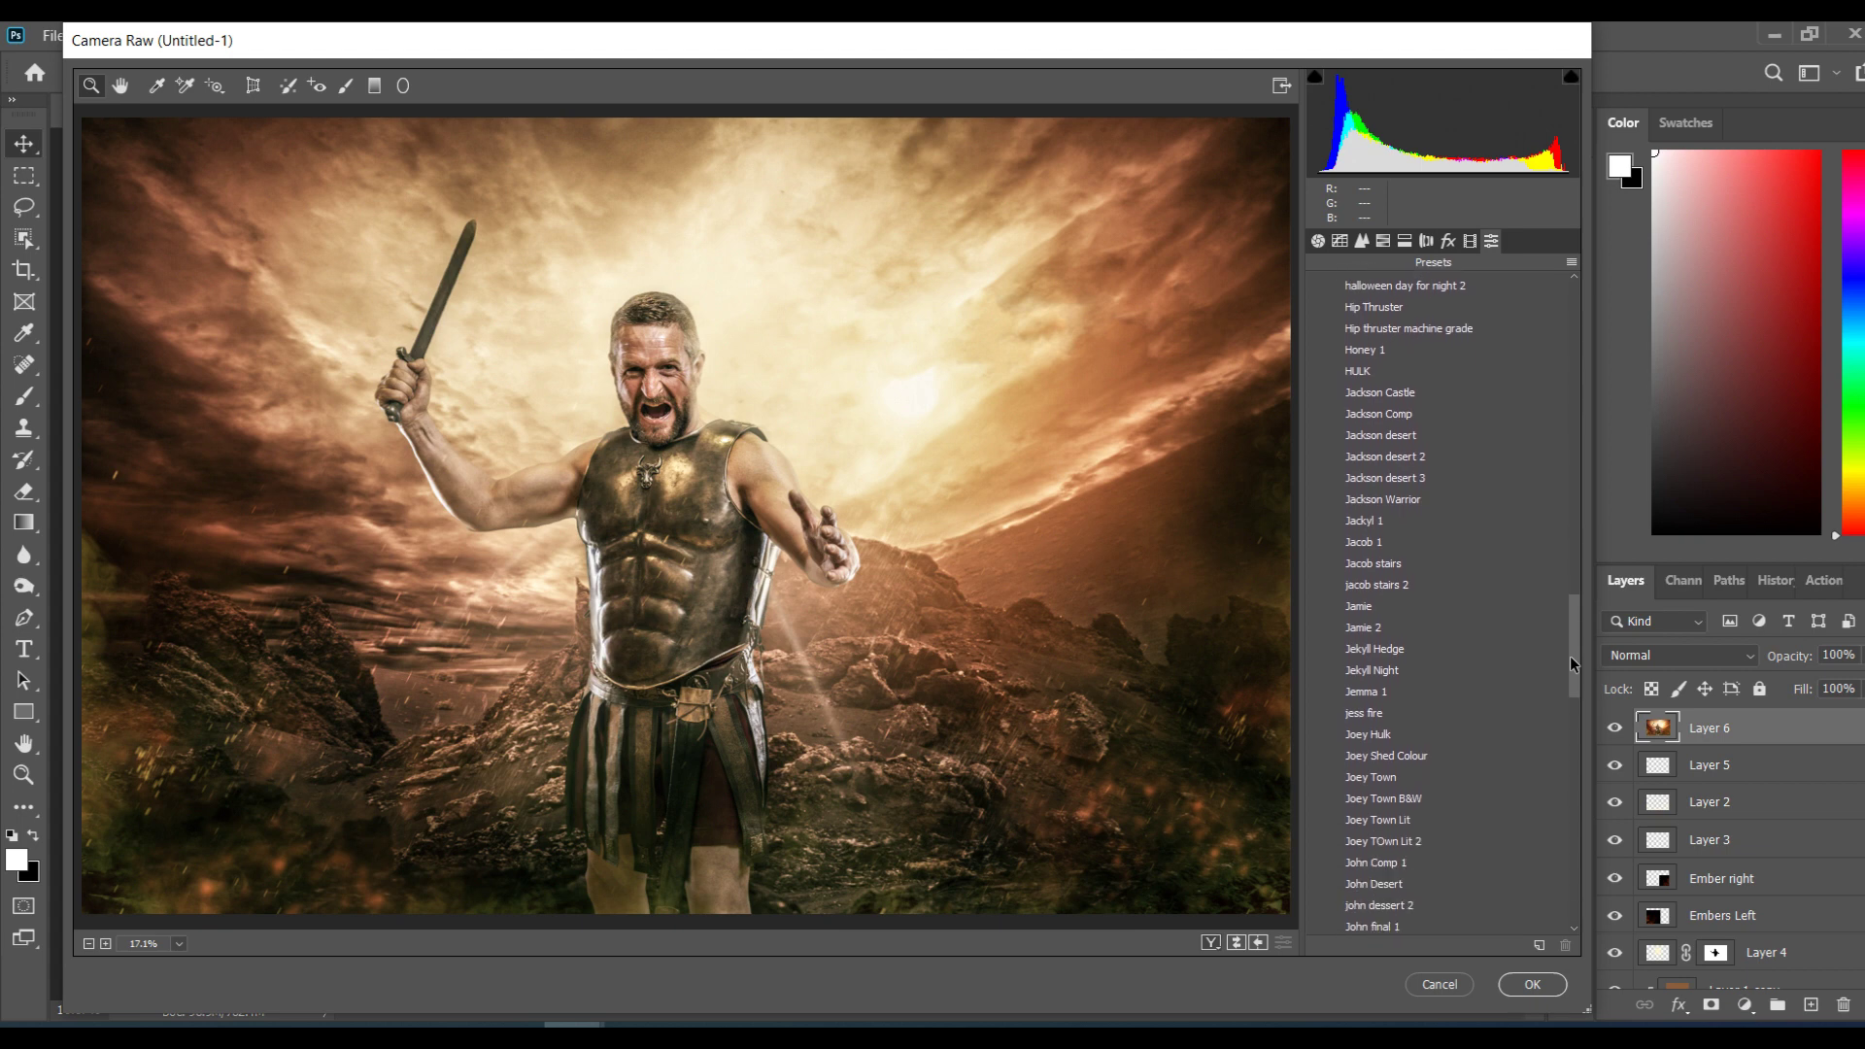
click(1389, 865)
drag(1576, 673, 1576, 686)
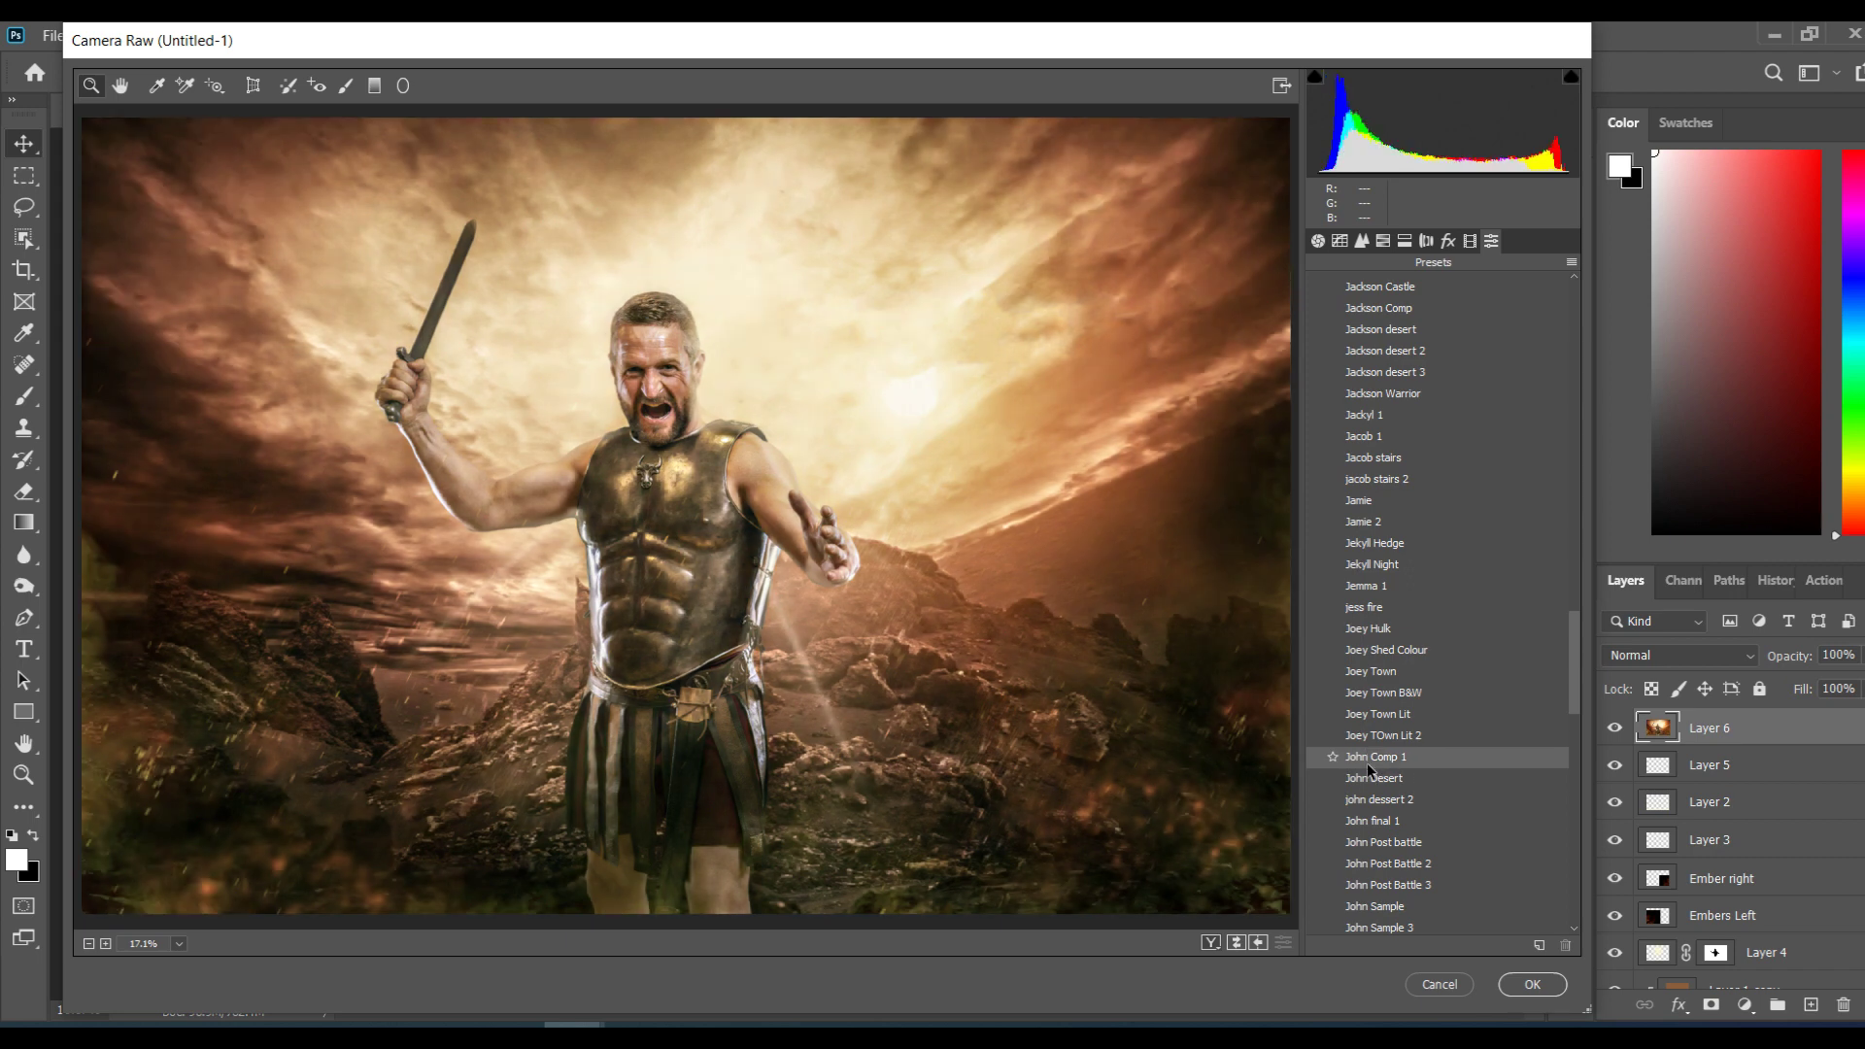
drag(1577, 698, 1577, 733)
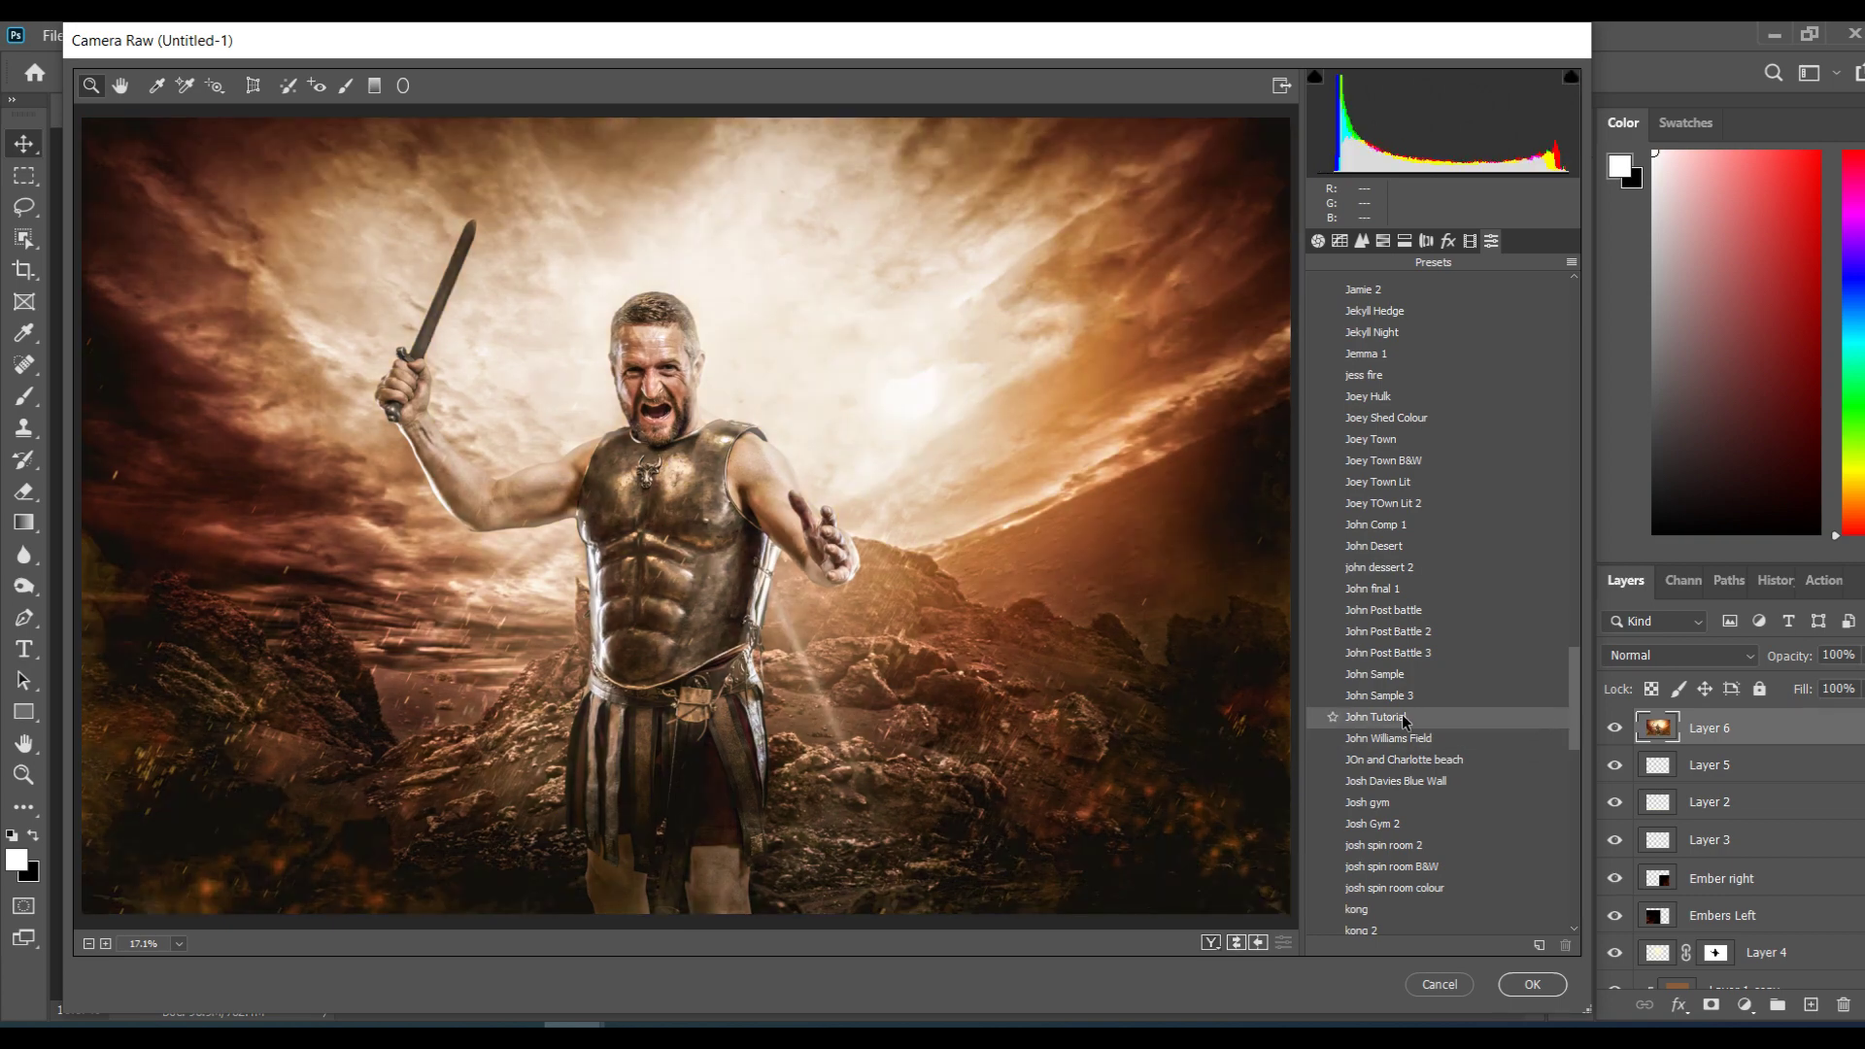
click(1402, 718)
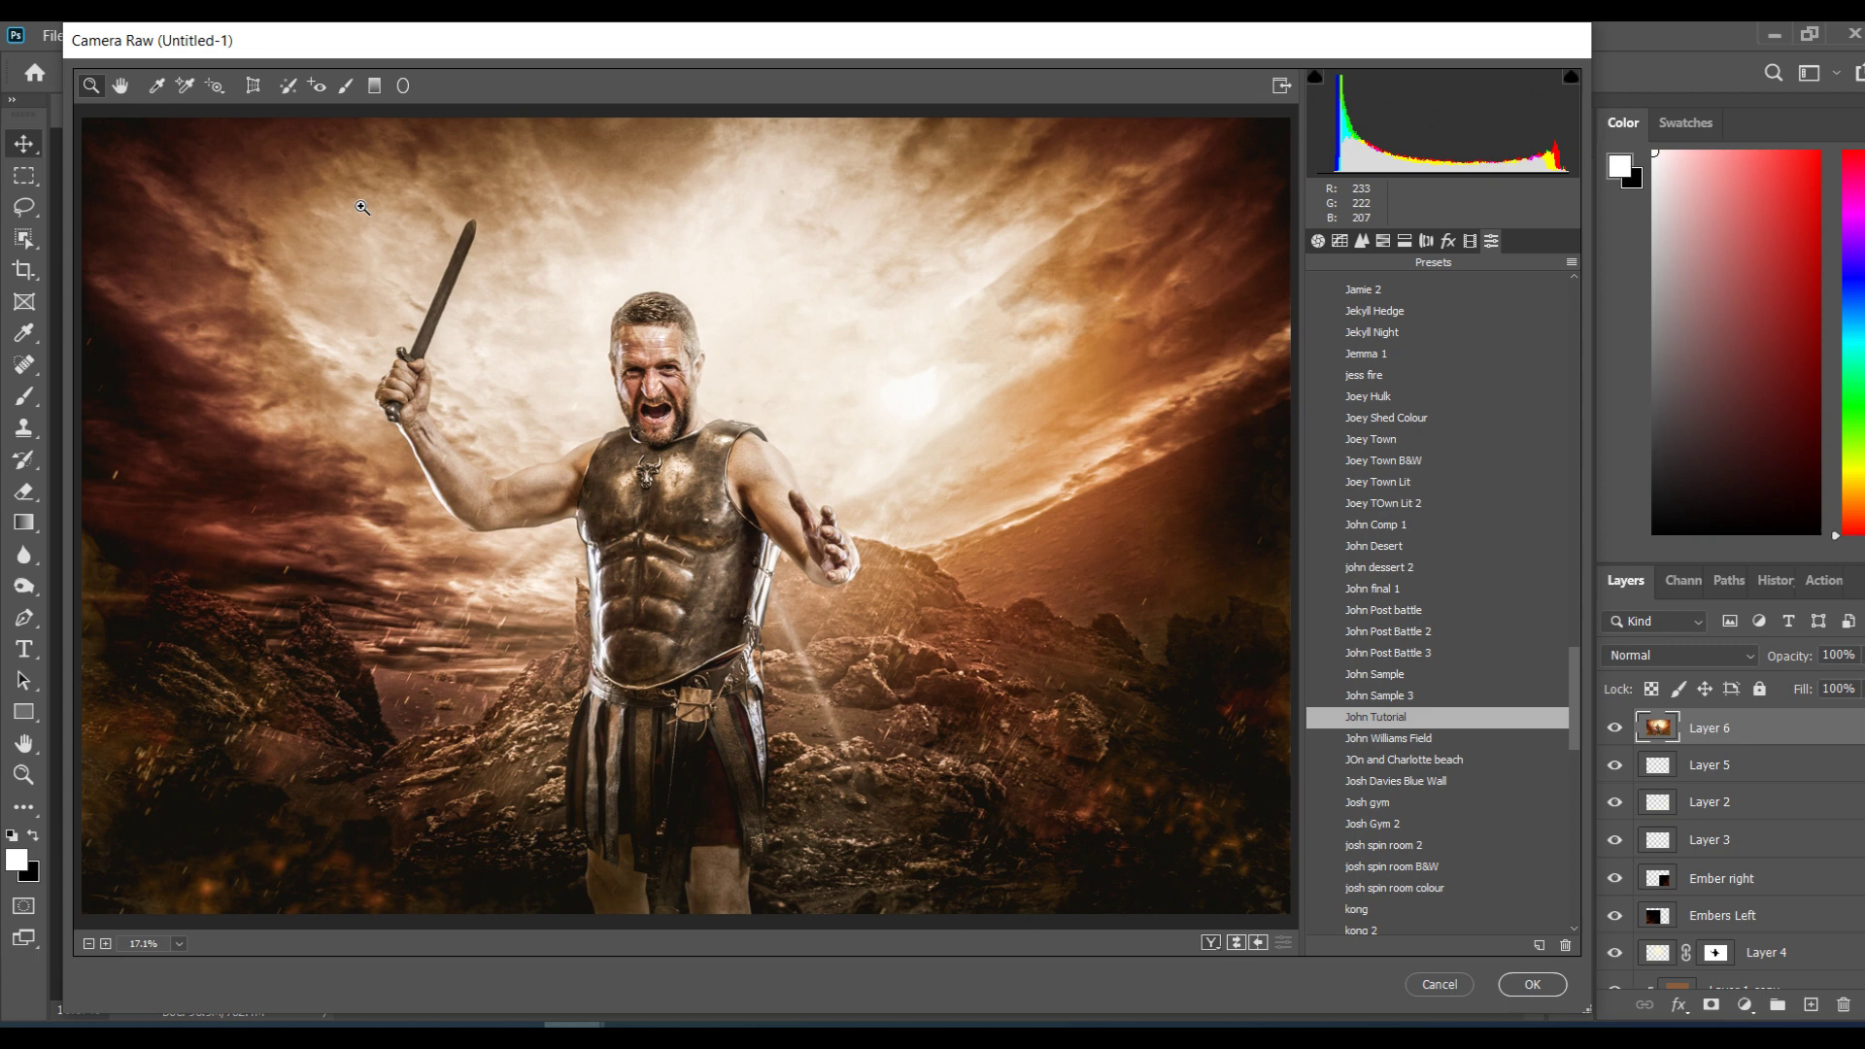
click(346, 87)
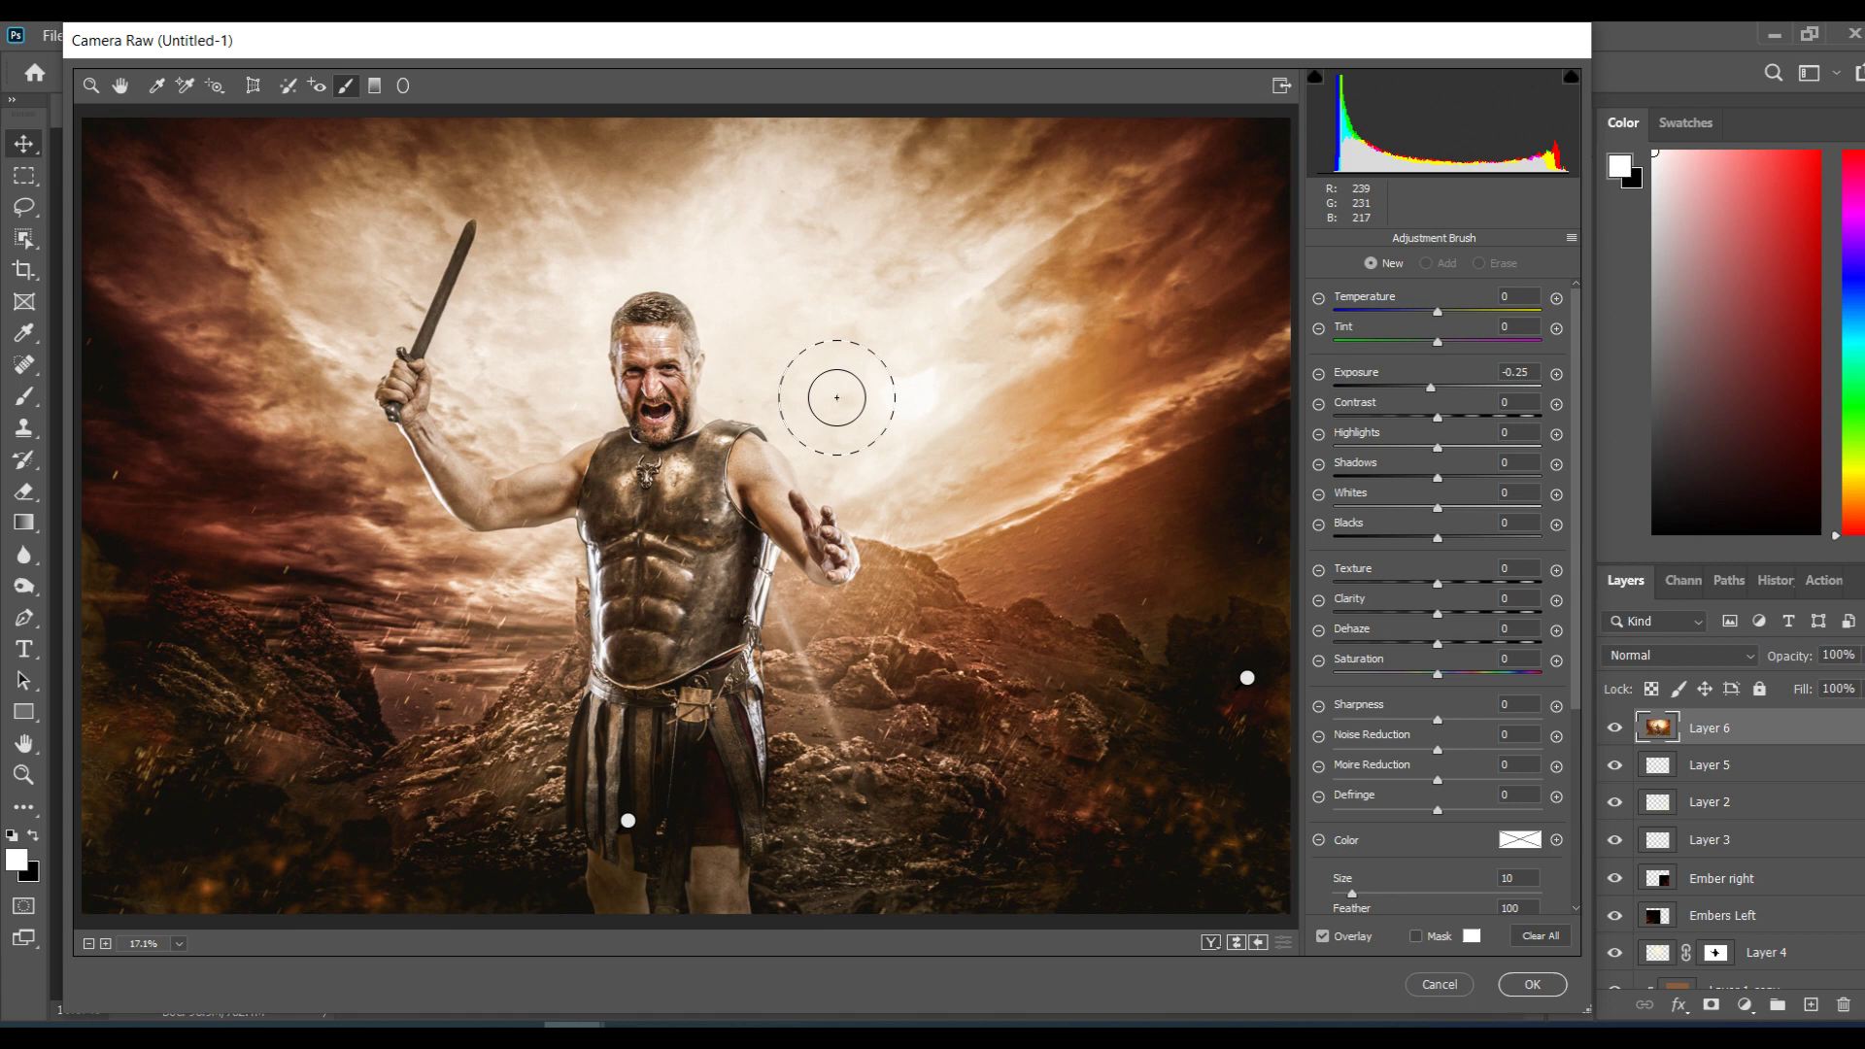
Step: Brush over the sky and chest, set Highlights -21 and Exposure 0, hide the overlay, and commit the grade
key(bracketright)
key(bracketright)
mouse_move(714, 278)
mouse_down()
mouse_move(729, 258)
mouse_move(749, 366)
mouse_move(907, 467)
mouse_move(967, 251)
mouse_up()
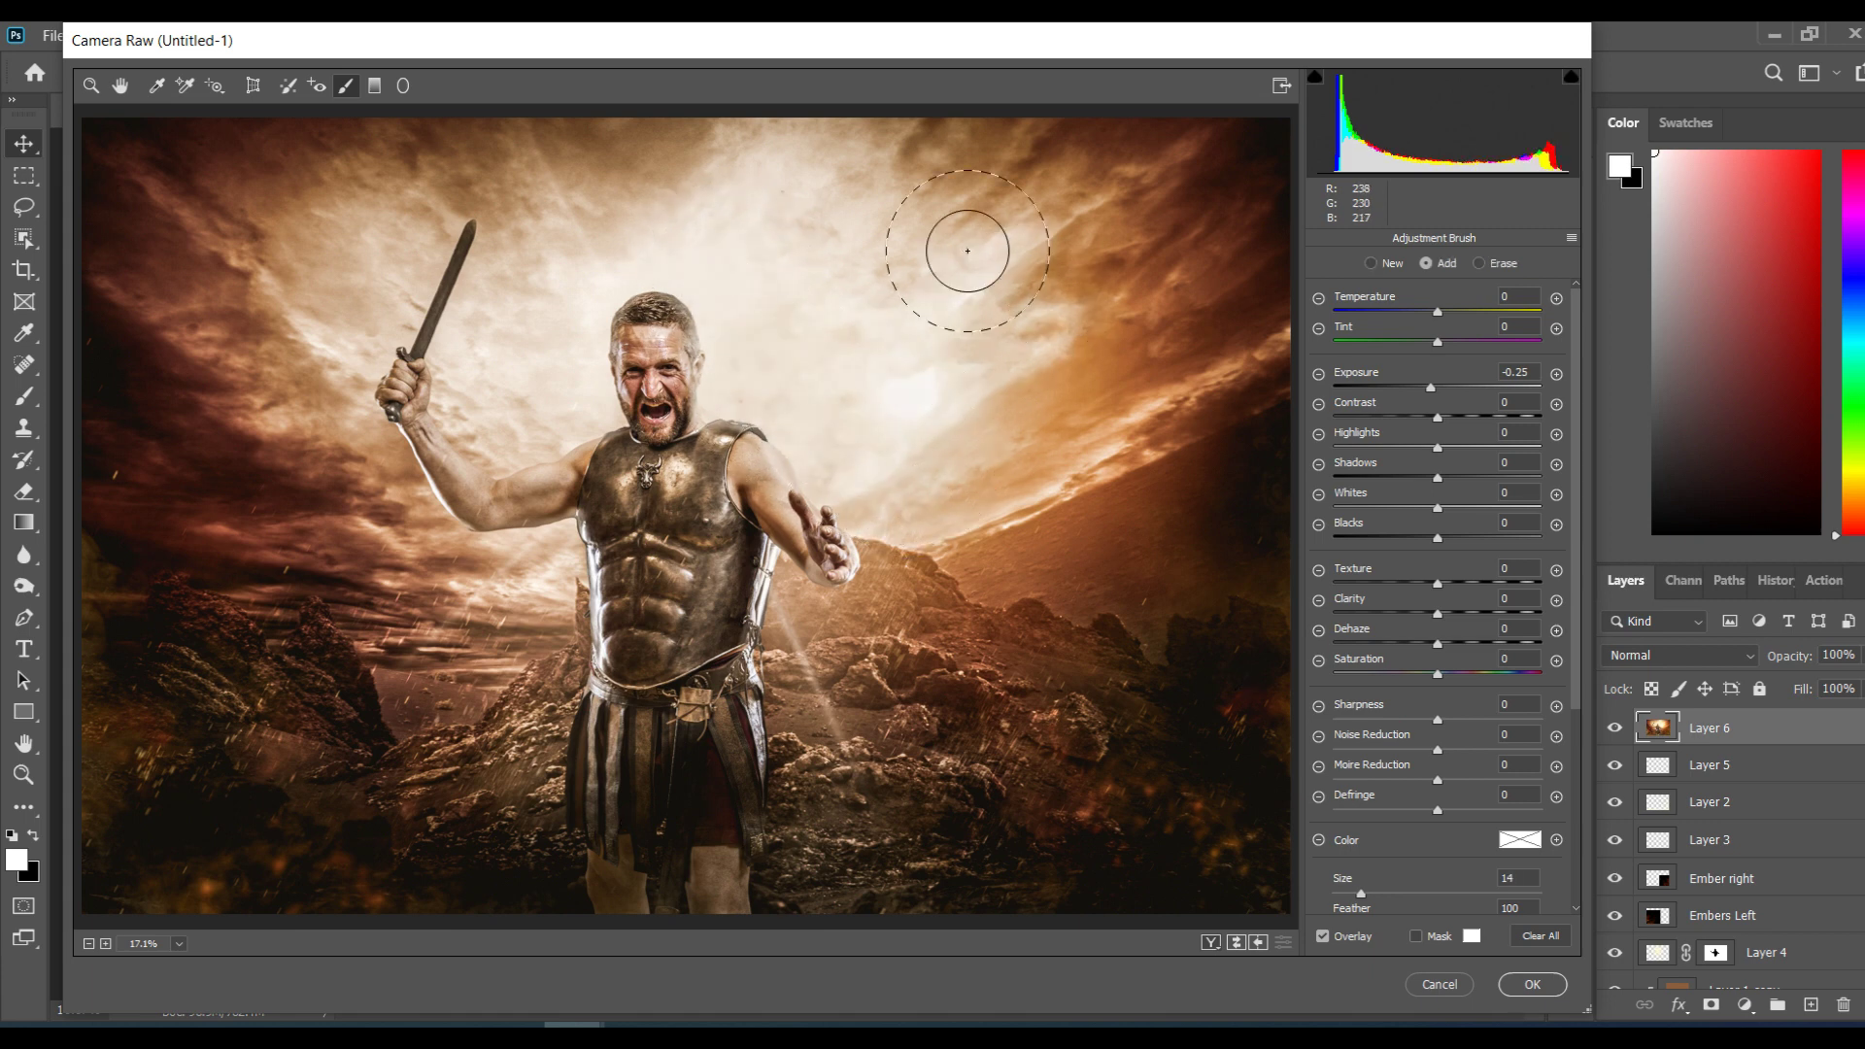
drag(1437, 507, 1389, 522)
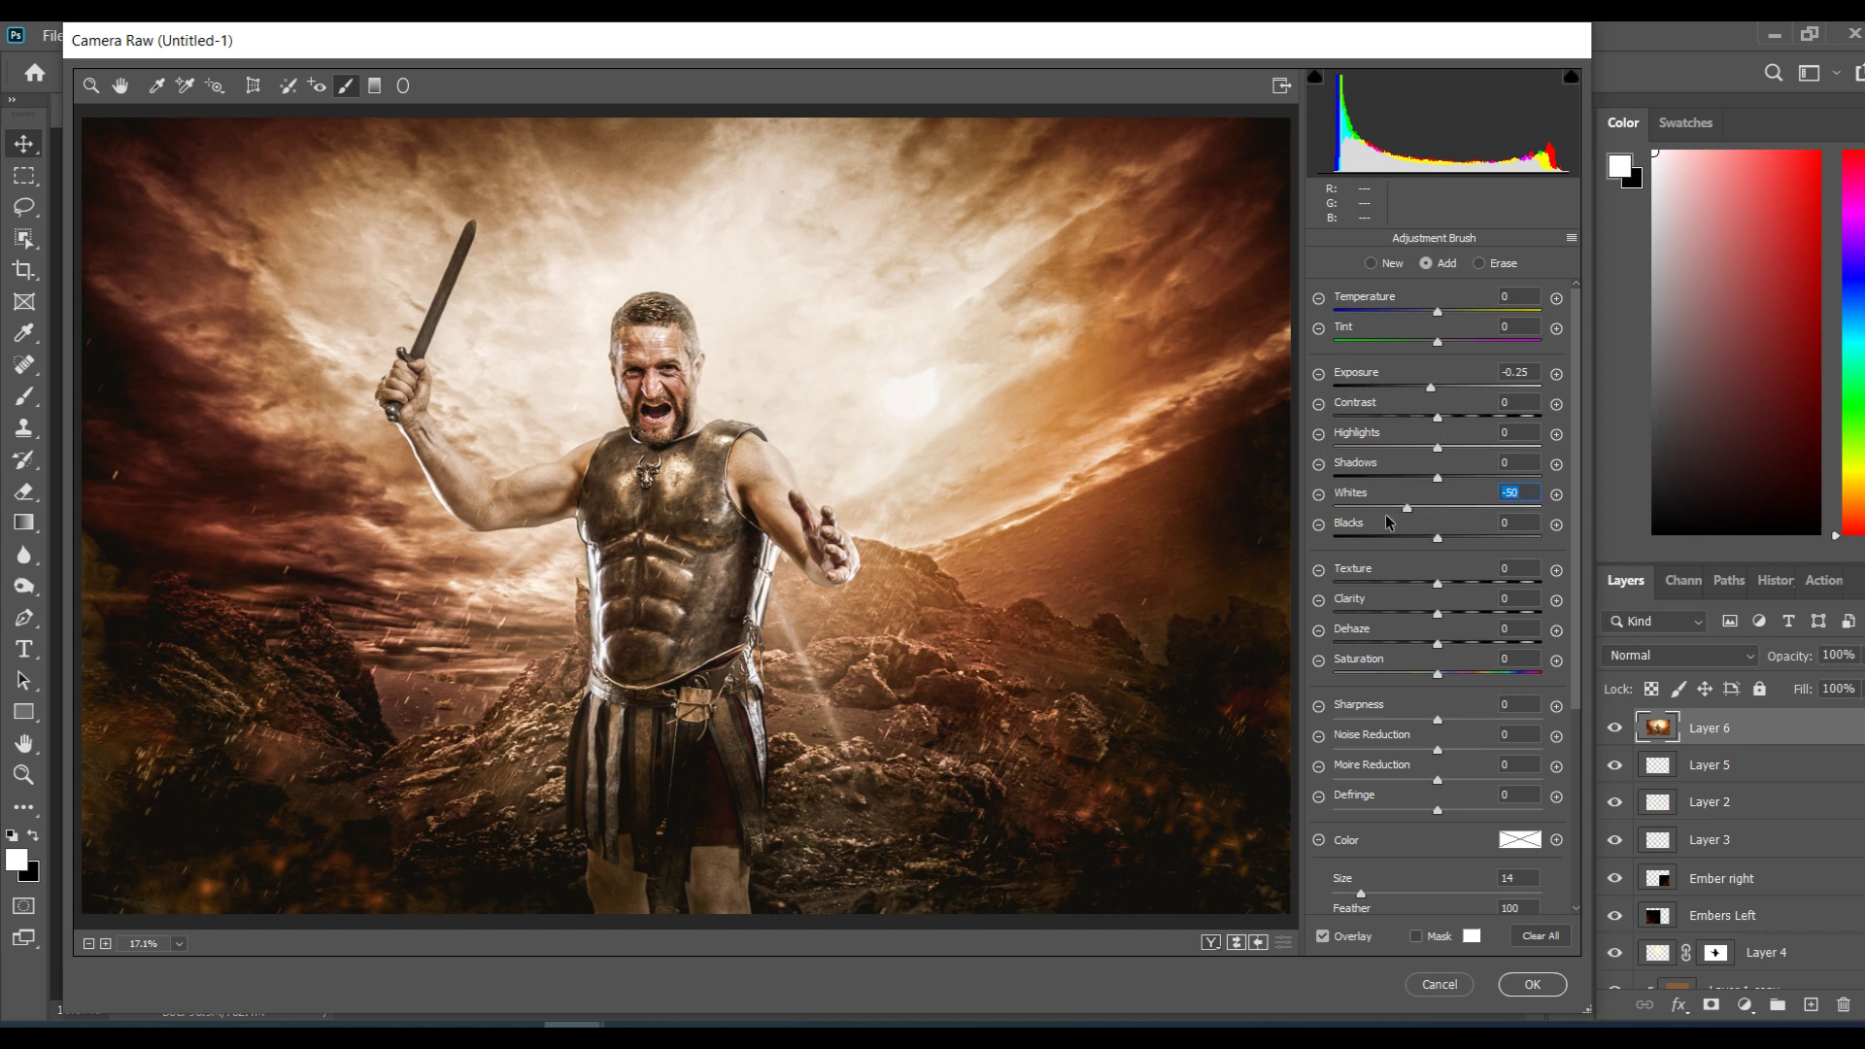
double_click(1409, 515)
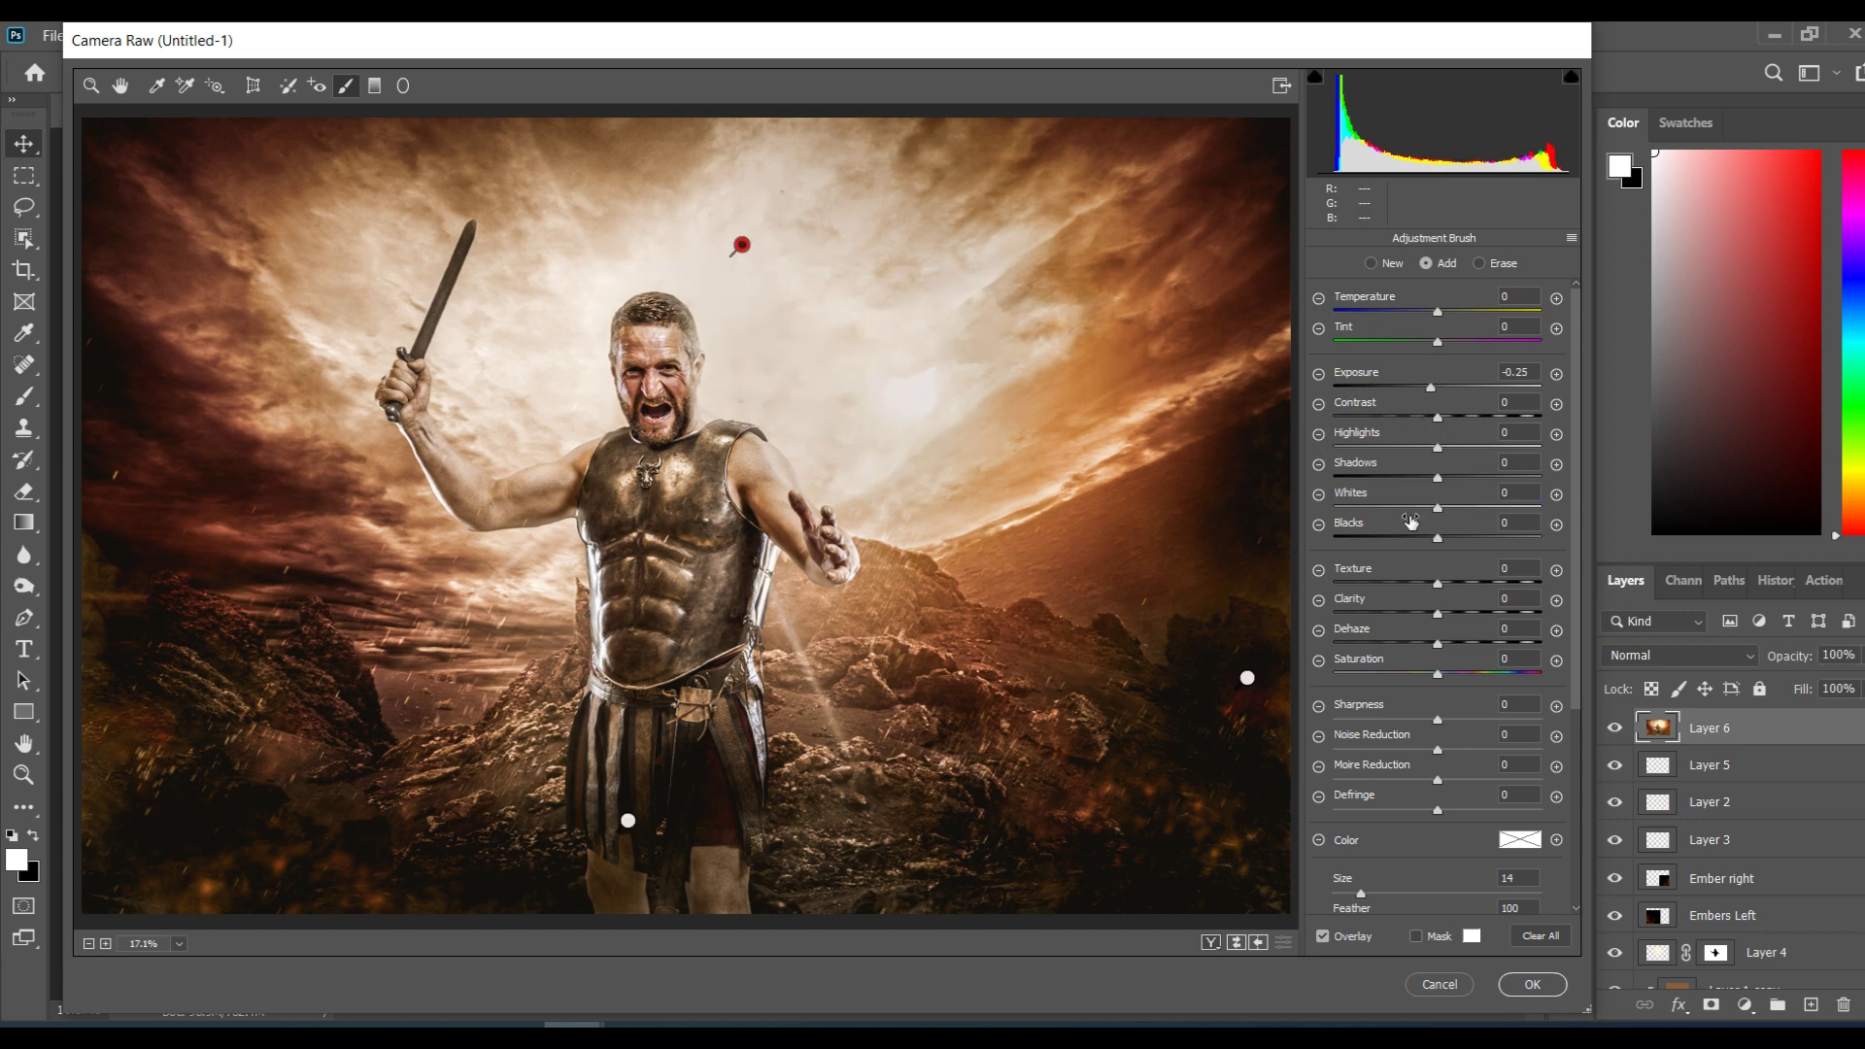
click(1416, 448)
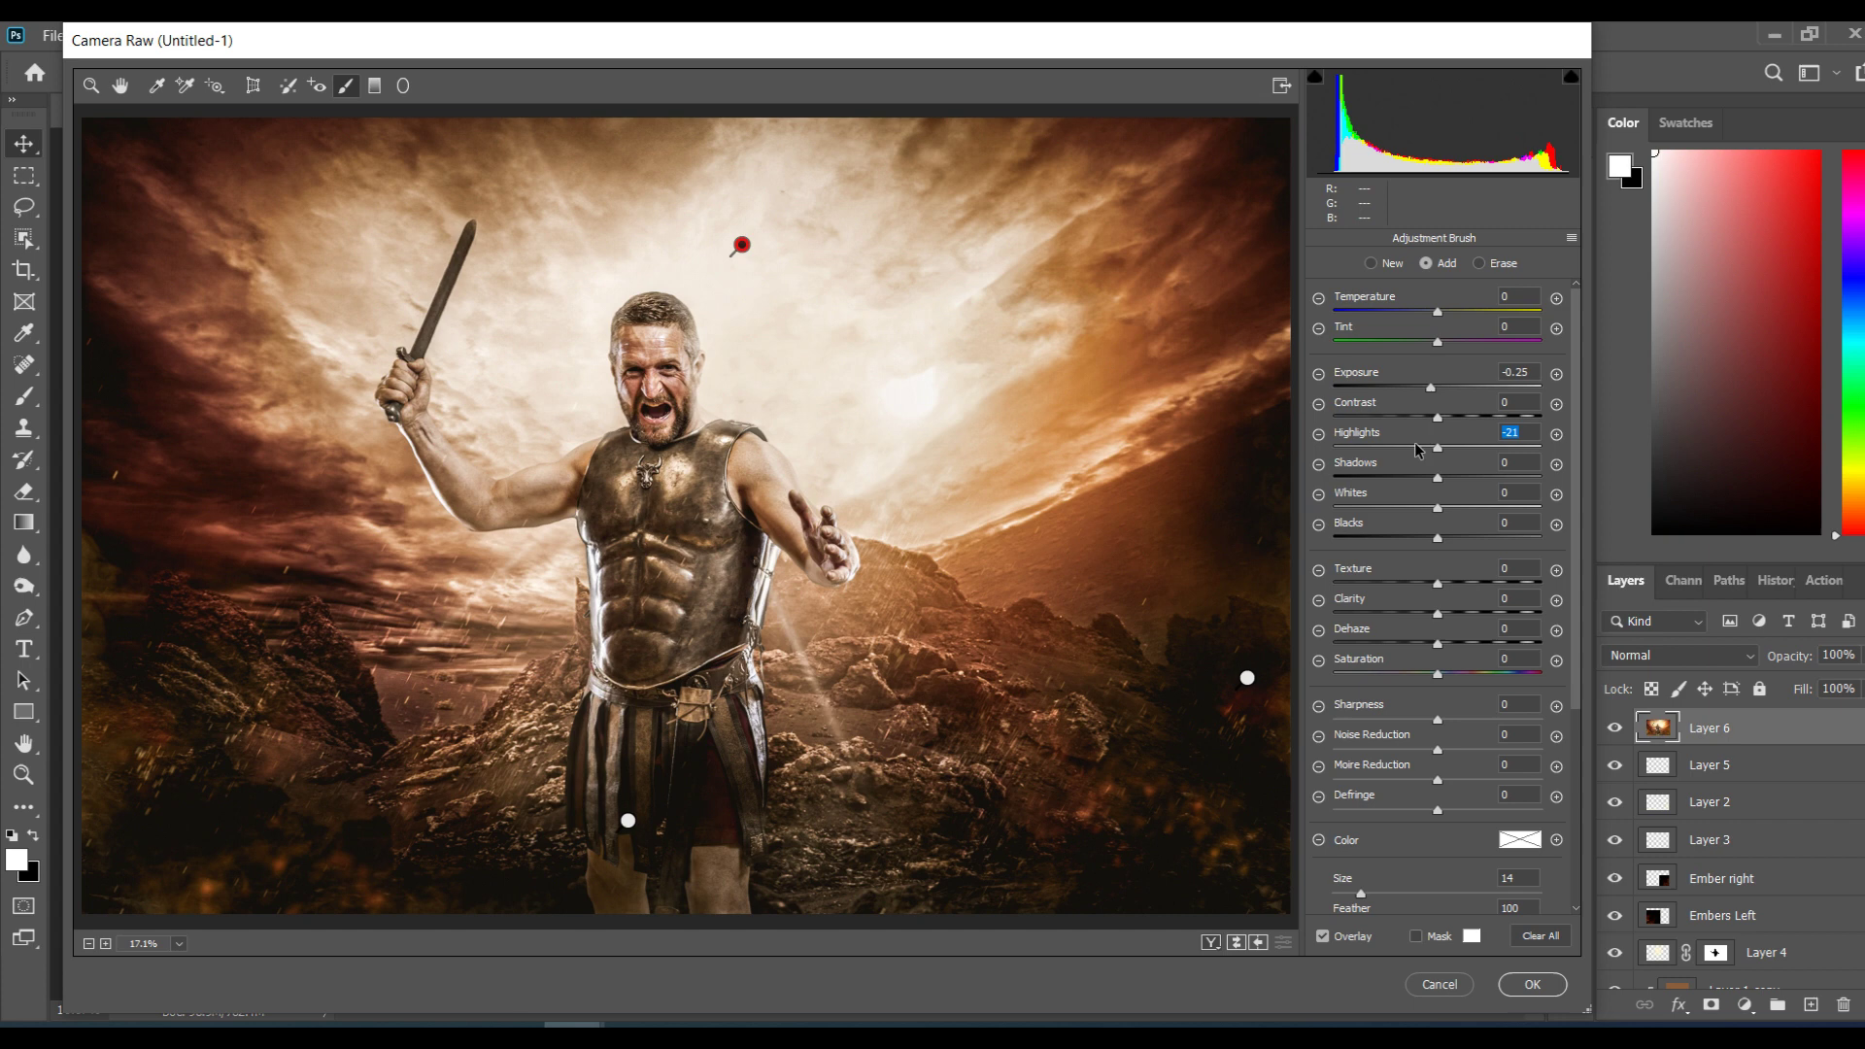
double_click(1434, 389)
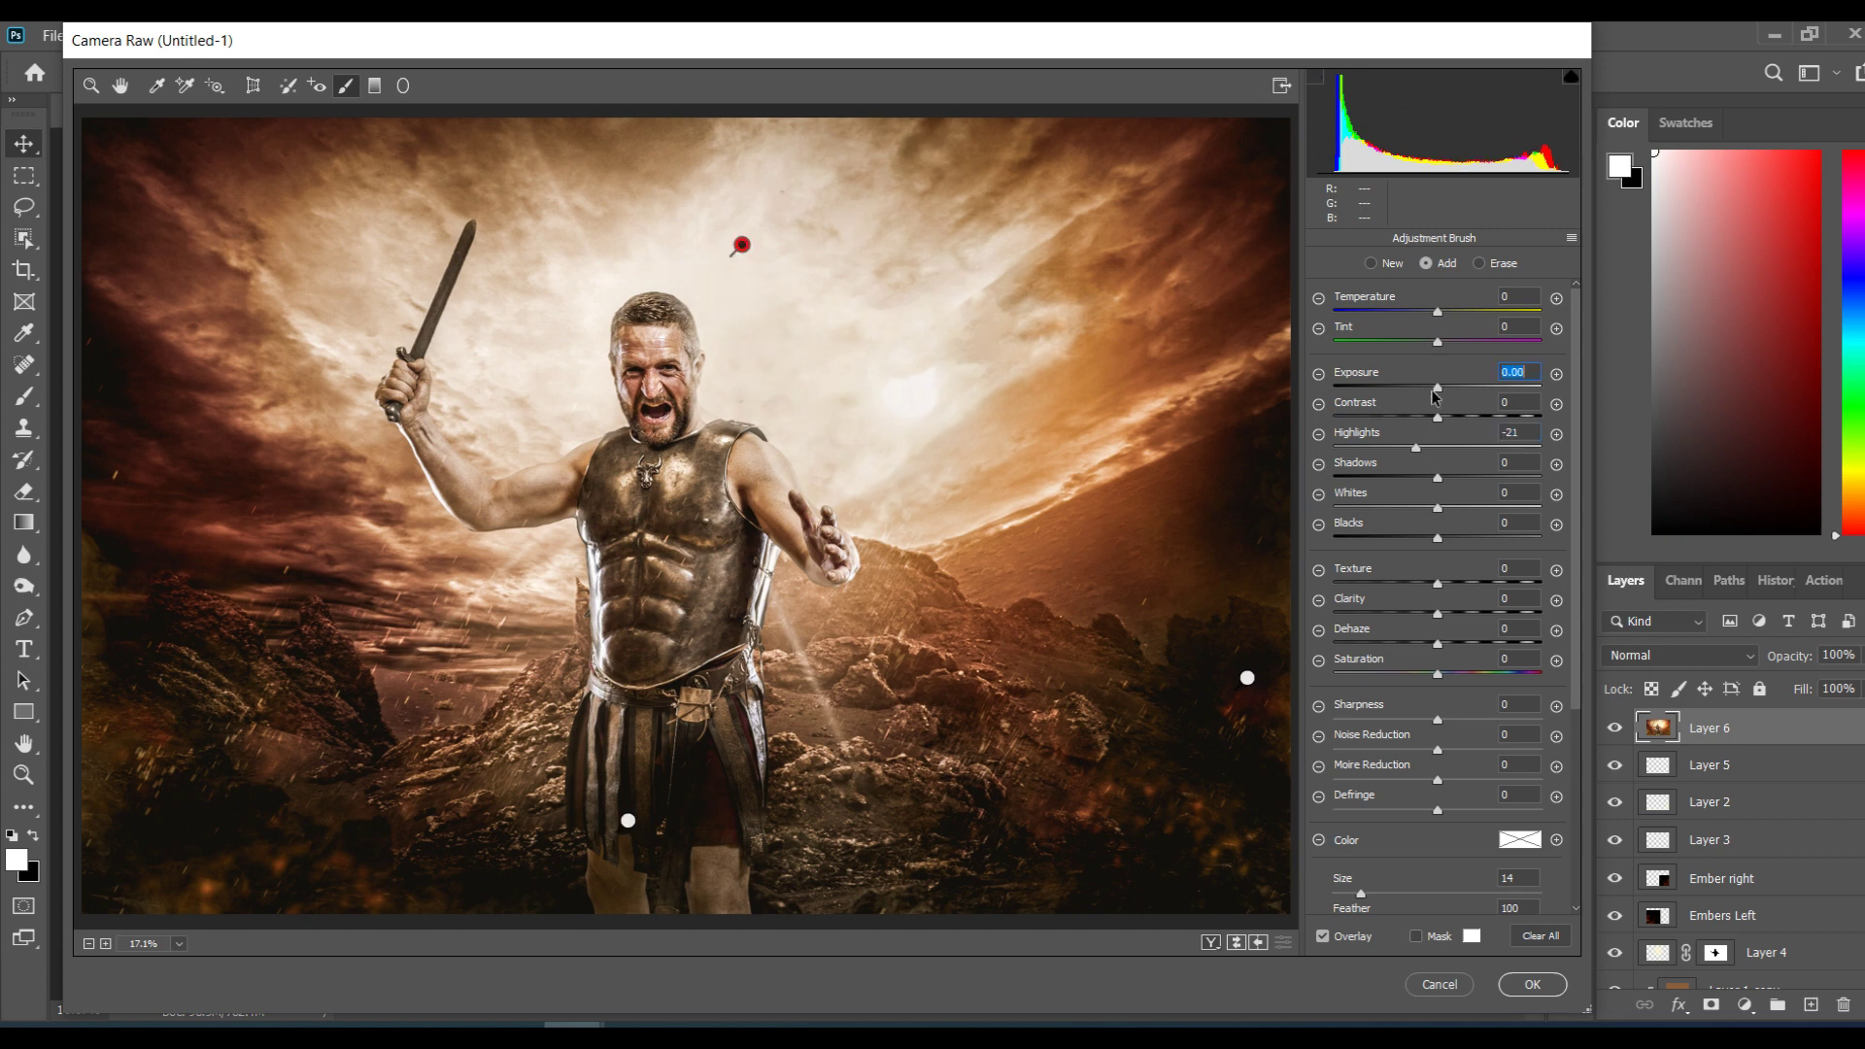
click(1322, 937)
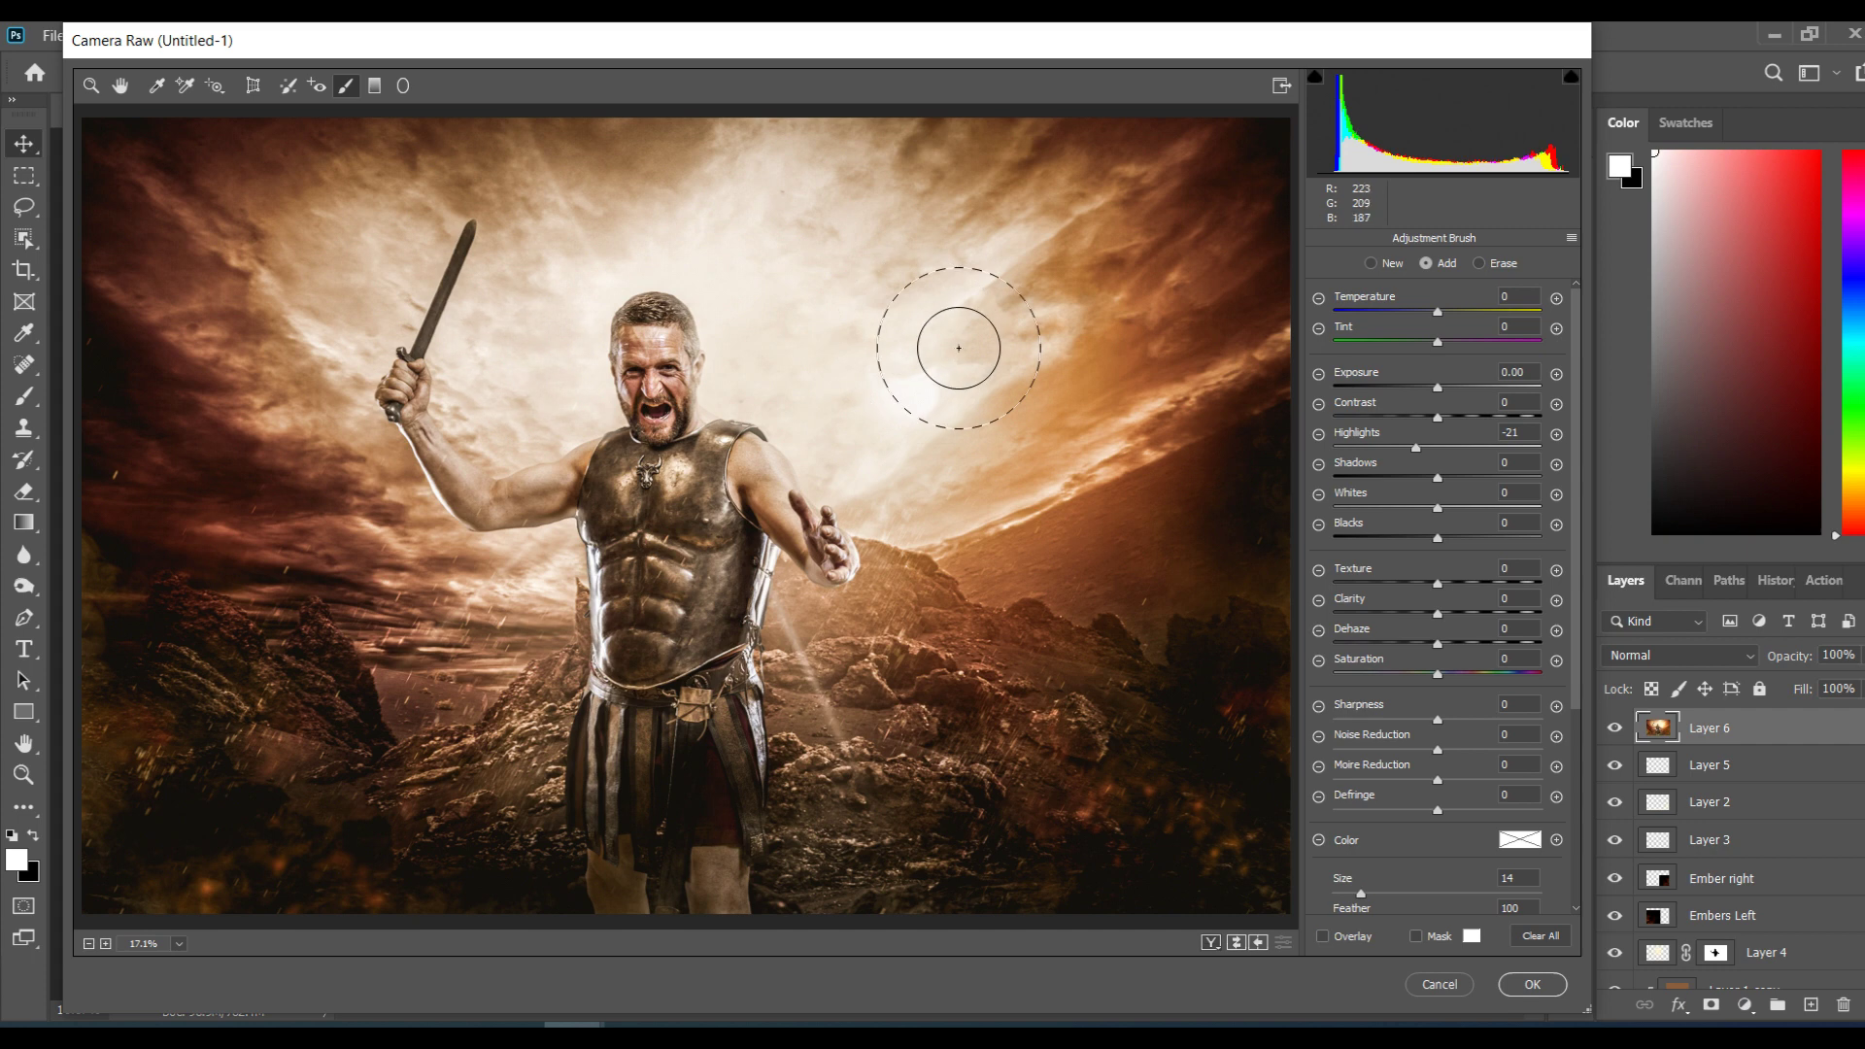
click(1533, 985)
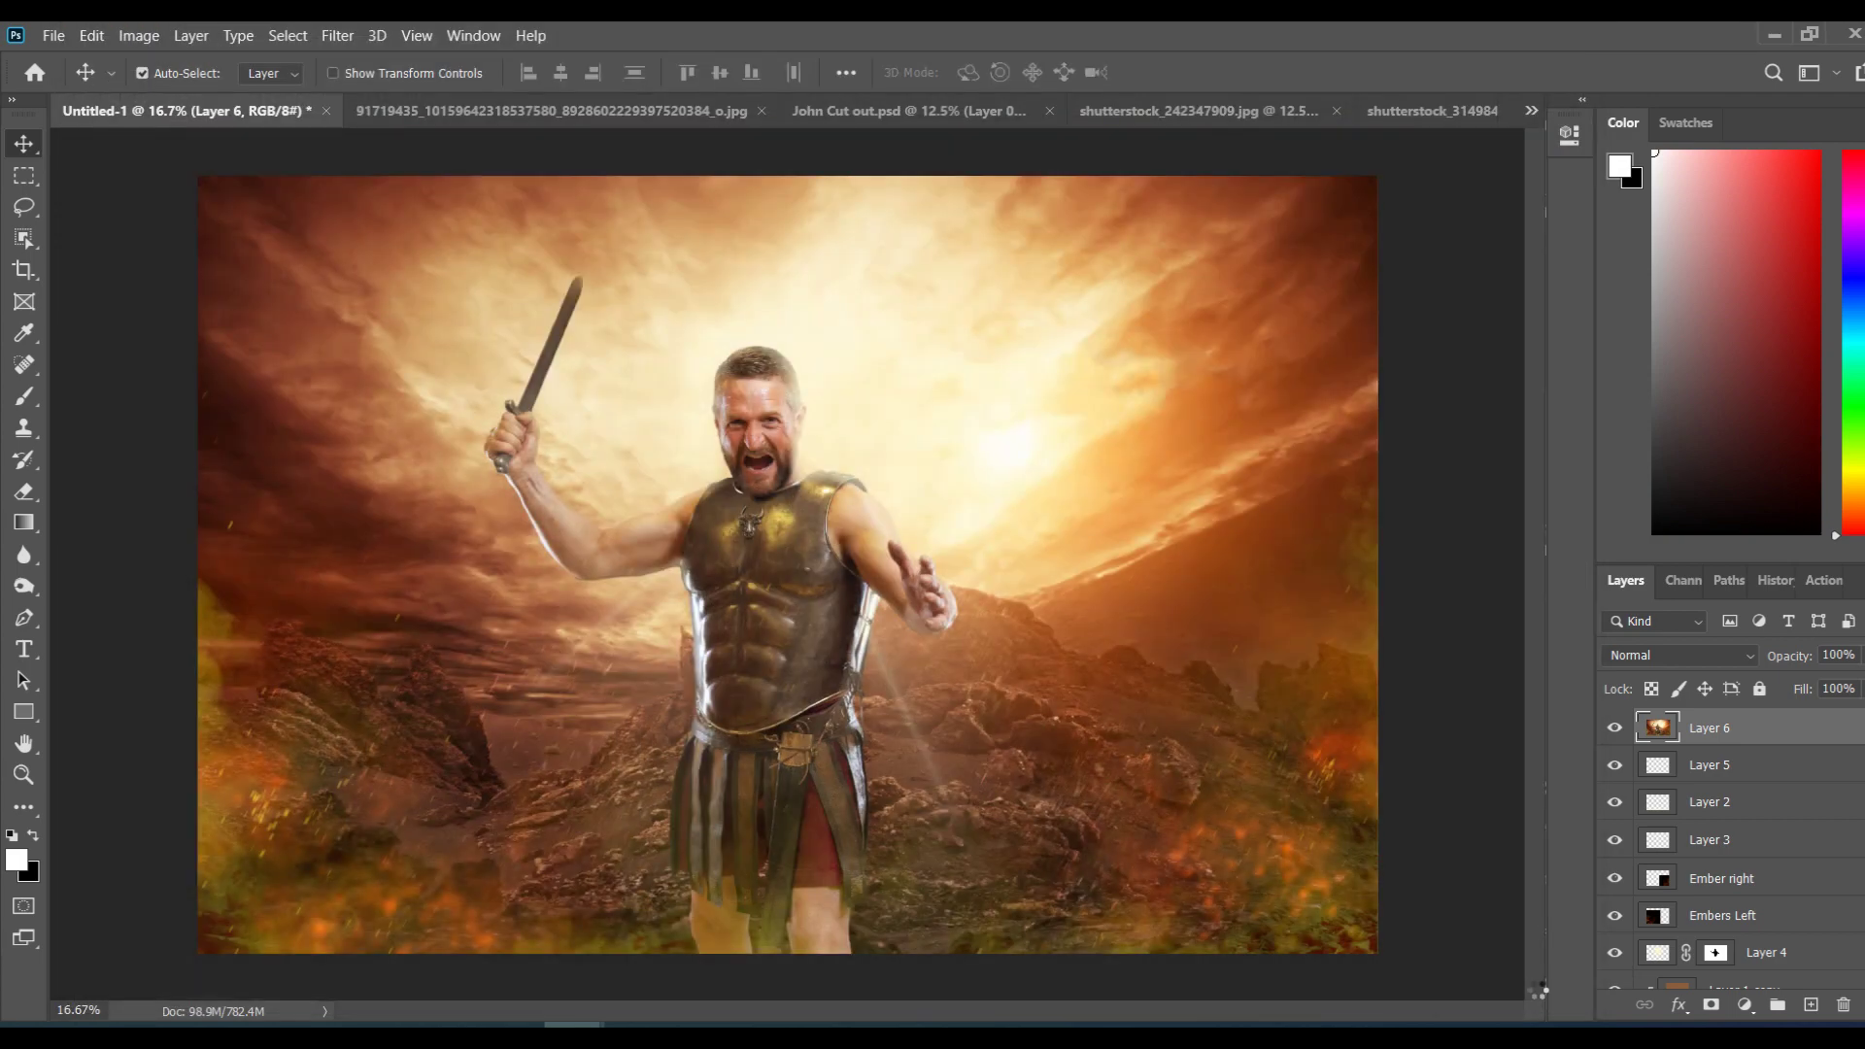